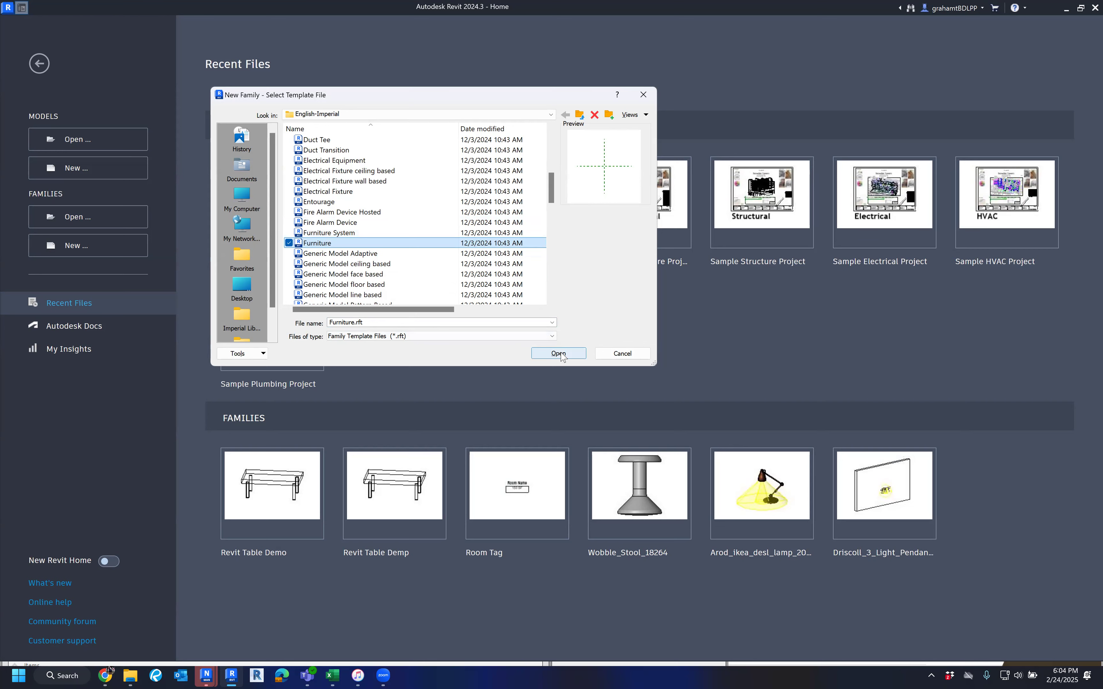
Step: Start a new family from the selected Furniture.rft template
click(565, 357)
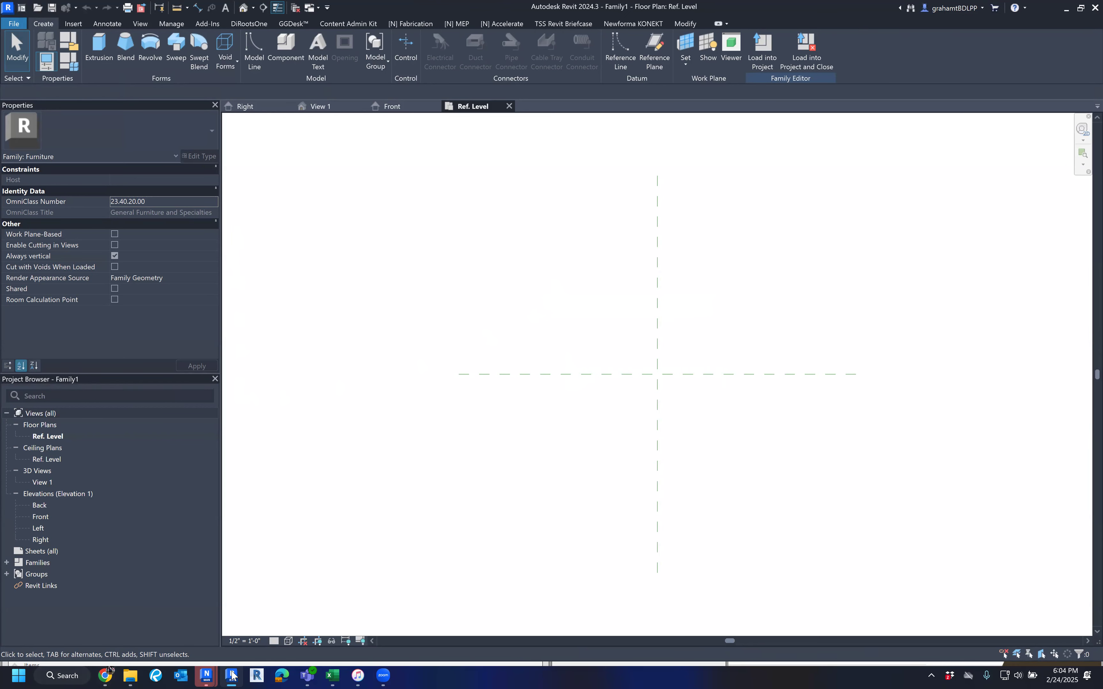
Step: Search the computer for Revit 2024 and launch it
click(18, 676)
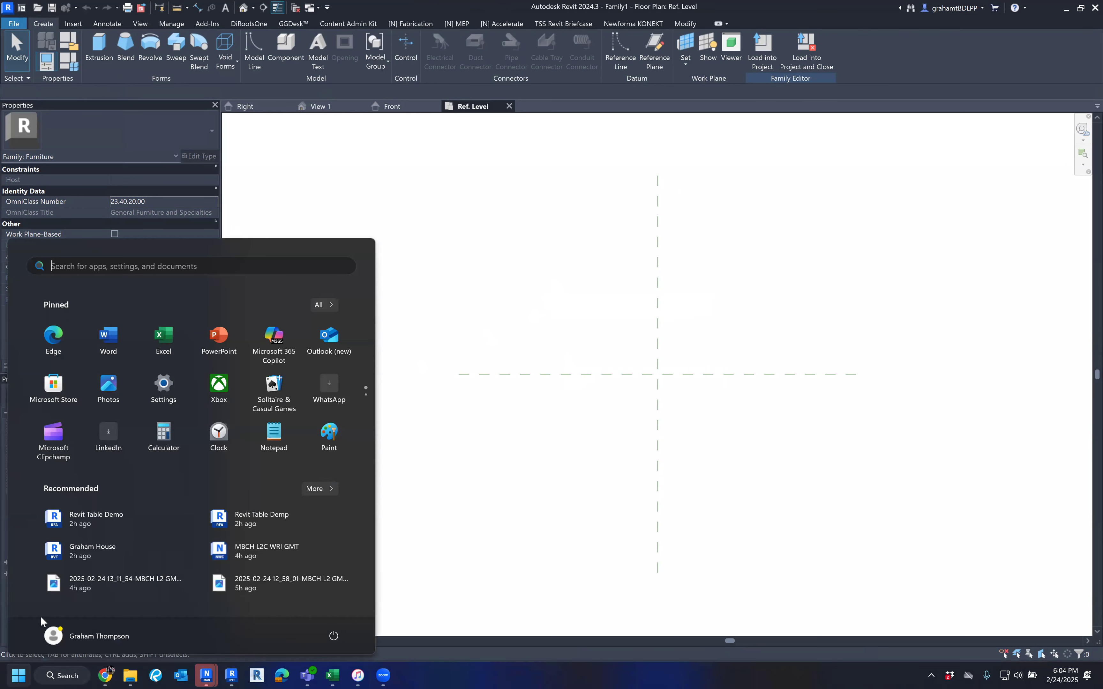
text(revit 2024)
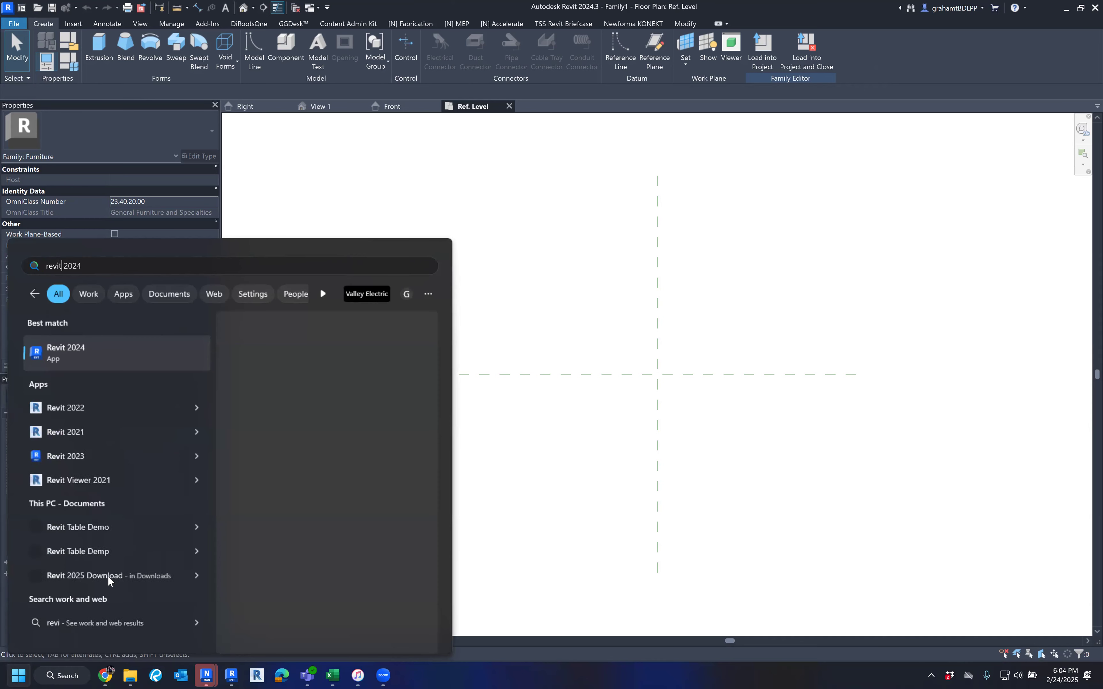
key(Return)
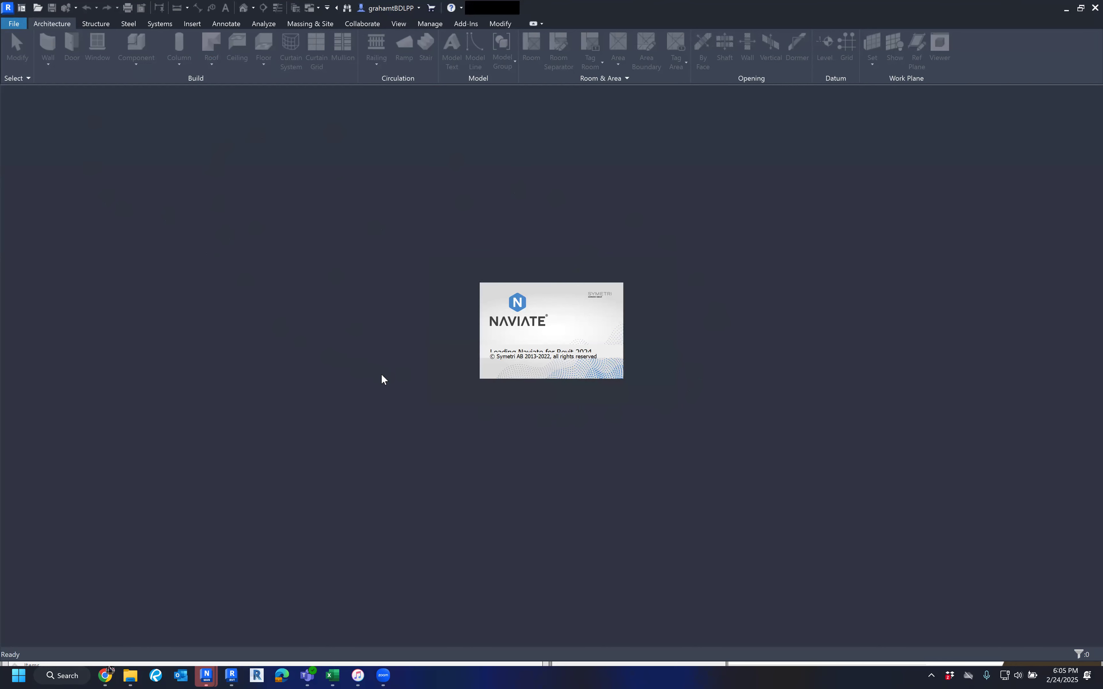
click(595, 283)
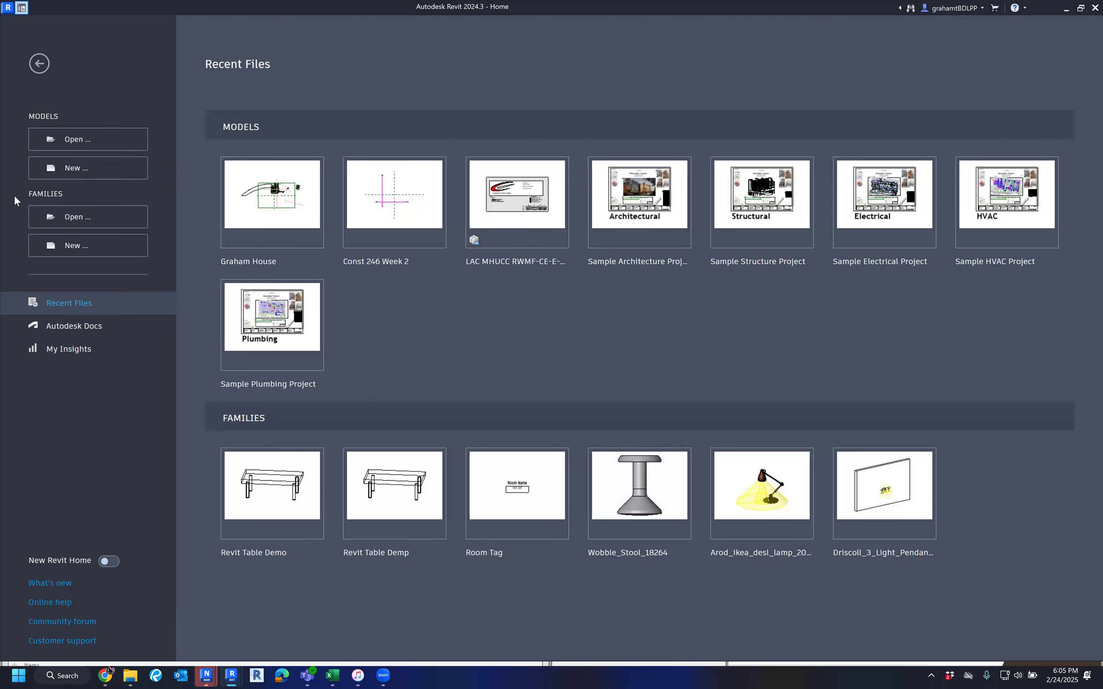
Step: Create a new family from the Furniture template in the English-Imperial template folder
click(71, 246)
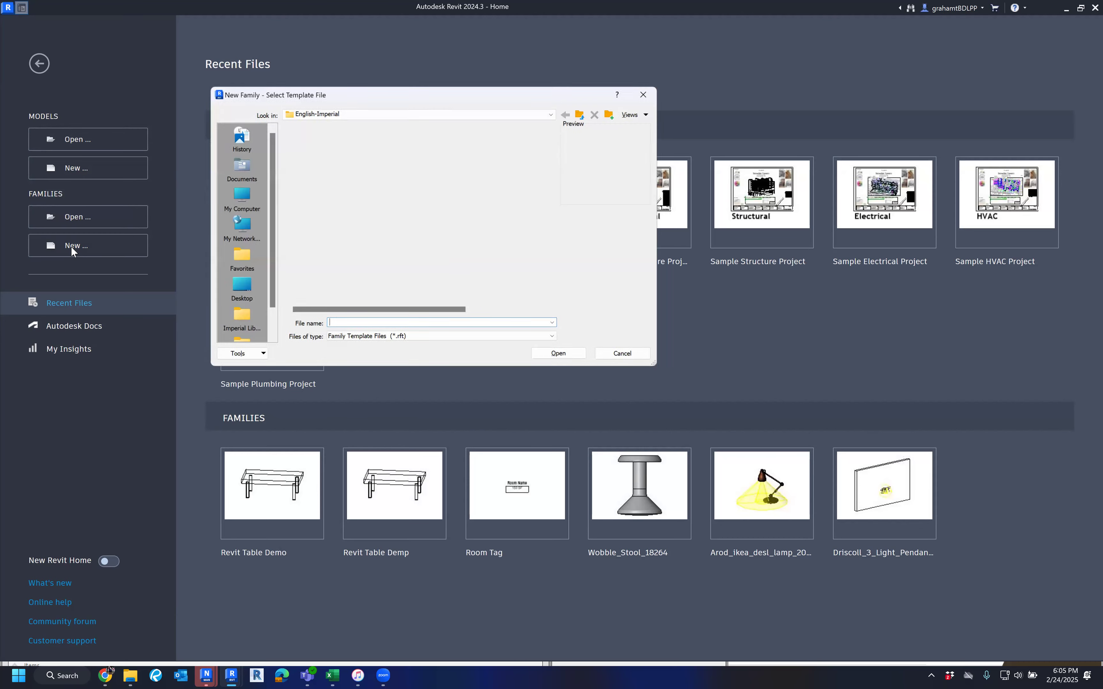
scroll(390, 214, down, 6)
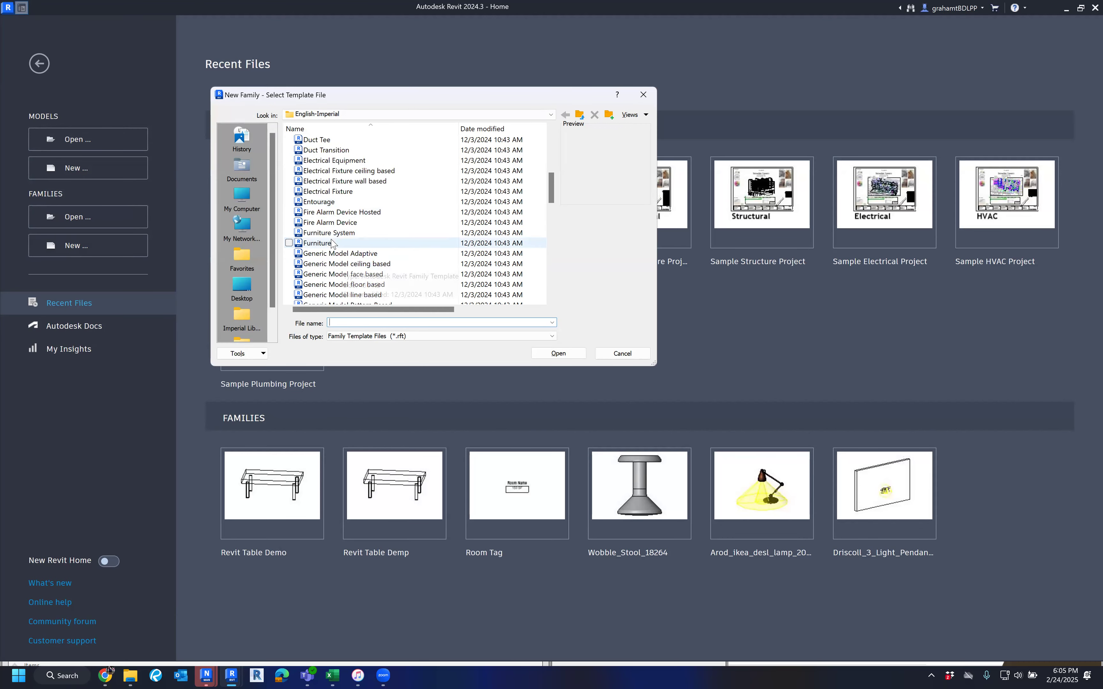
click(334, 244)
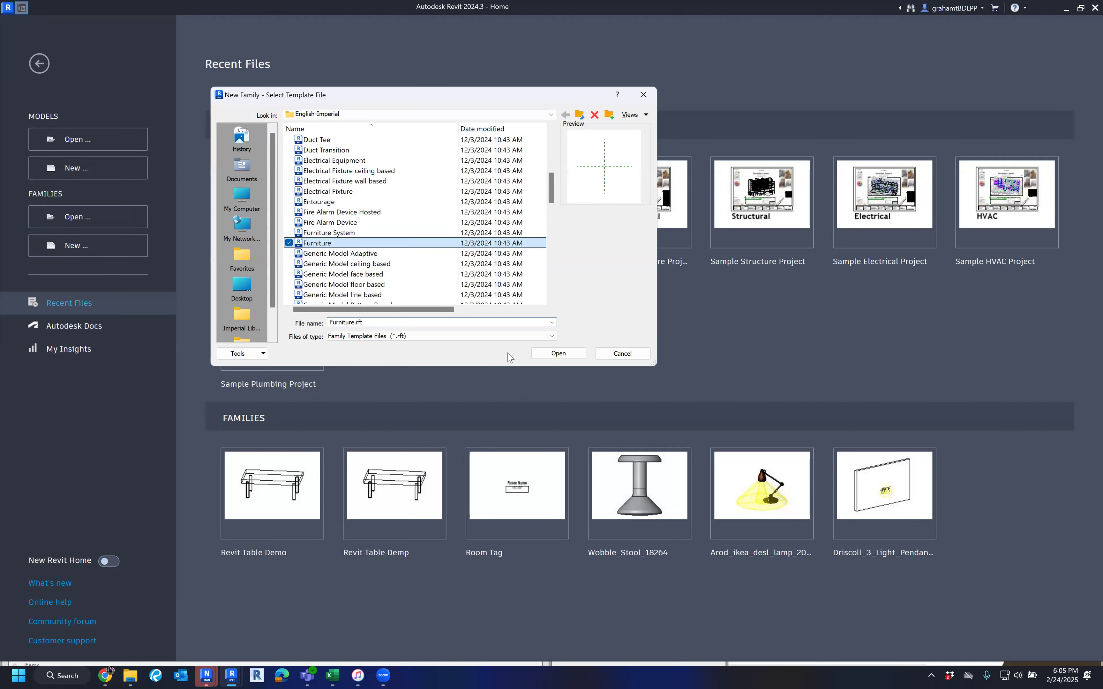
click(567, 355)
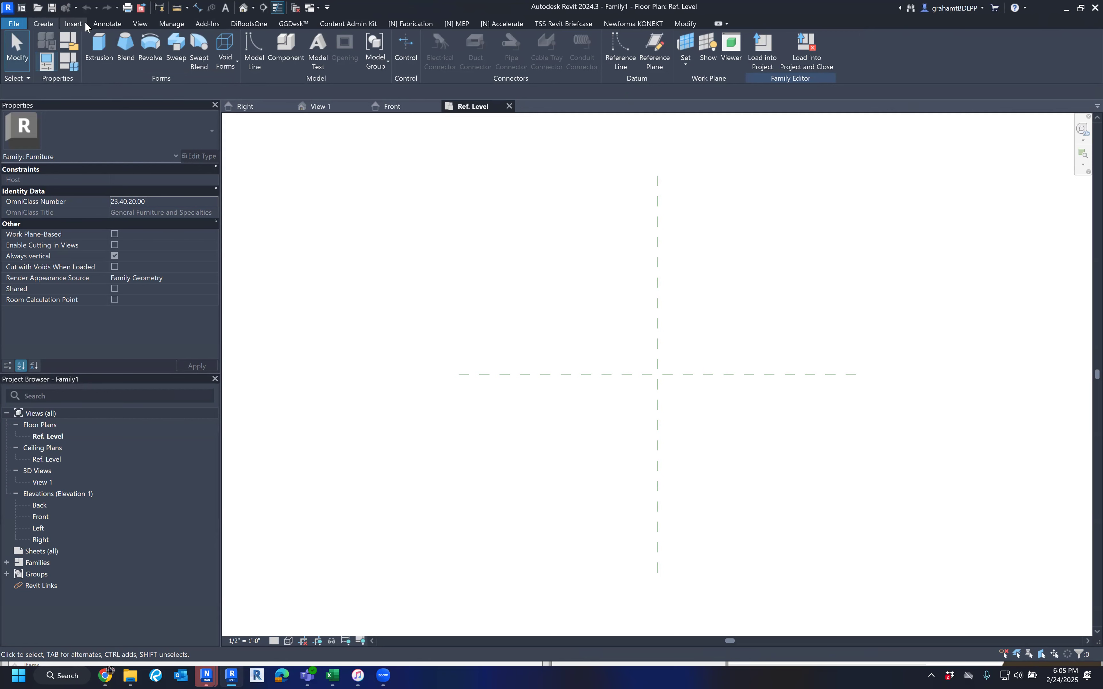
click(110, 25)
click(141, 25)
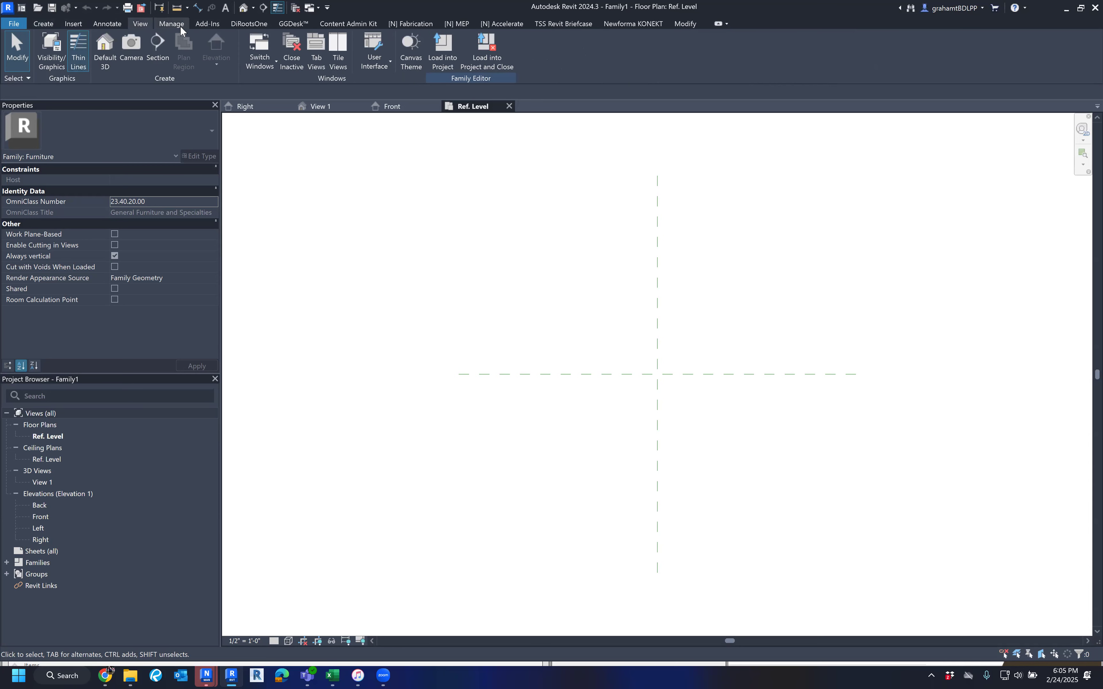
click(180, 26)
click(219, 26)
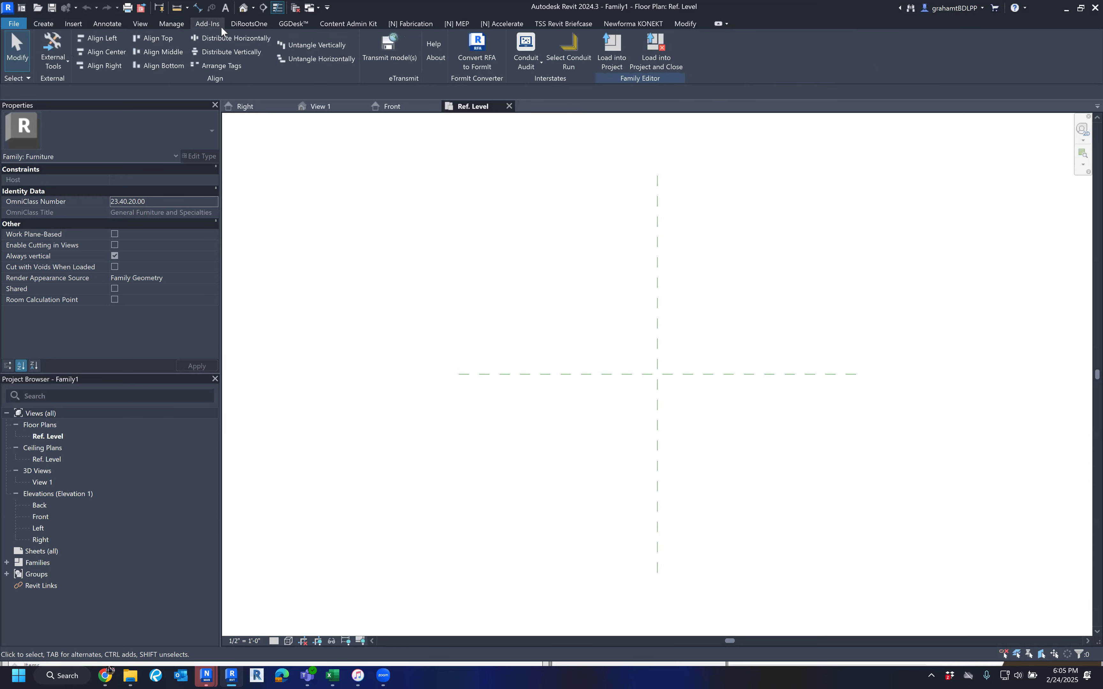
click(52, 26)
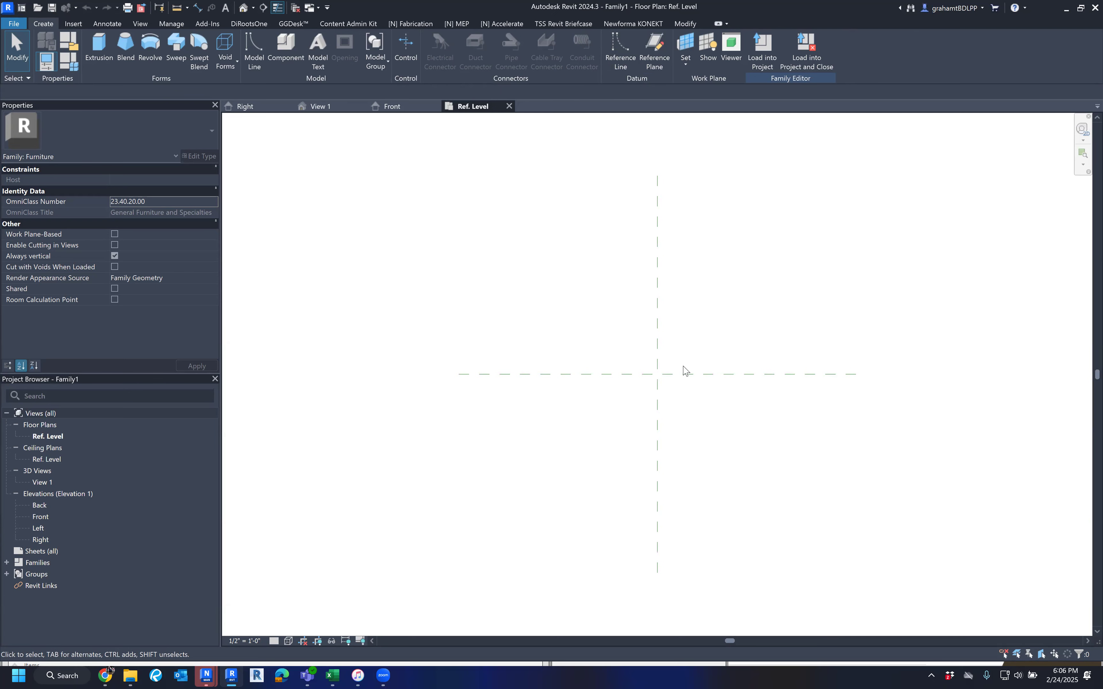
middle_drag(713, 430, 653, 421)
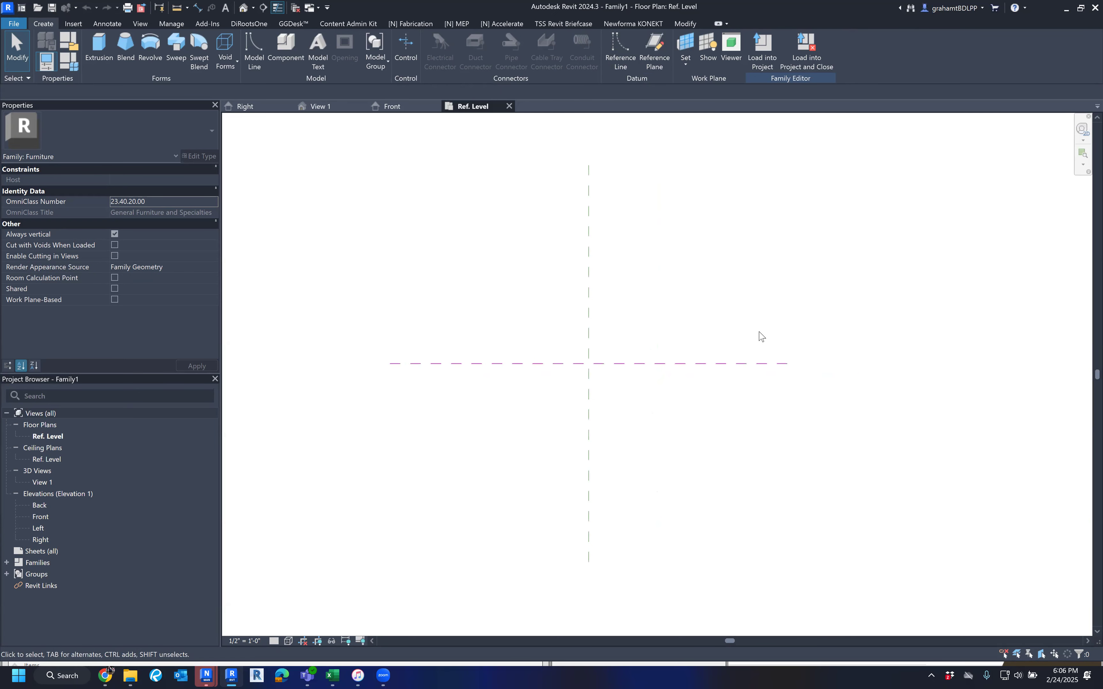
middle_drag(663, 343, 662, 341)
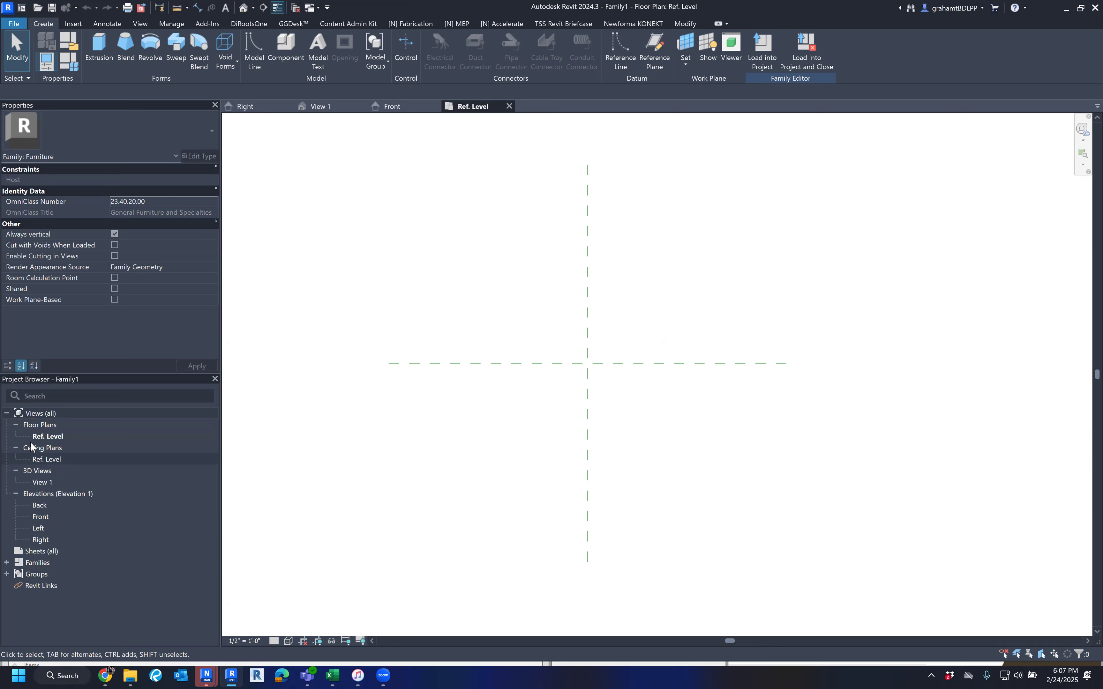
Step: Collapse the Ceiling Plans group and view the family's Front elevation
click(17, 448)
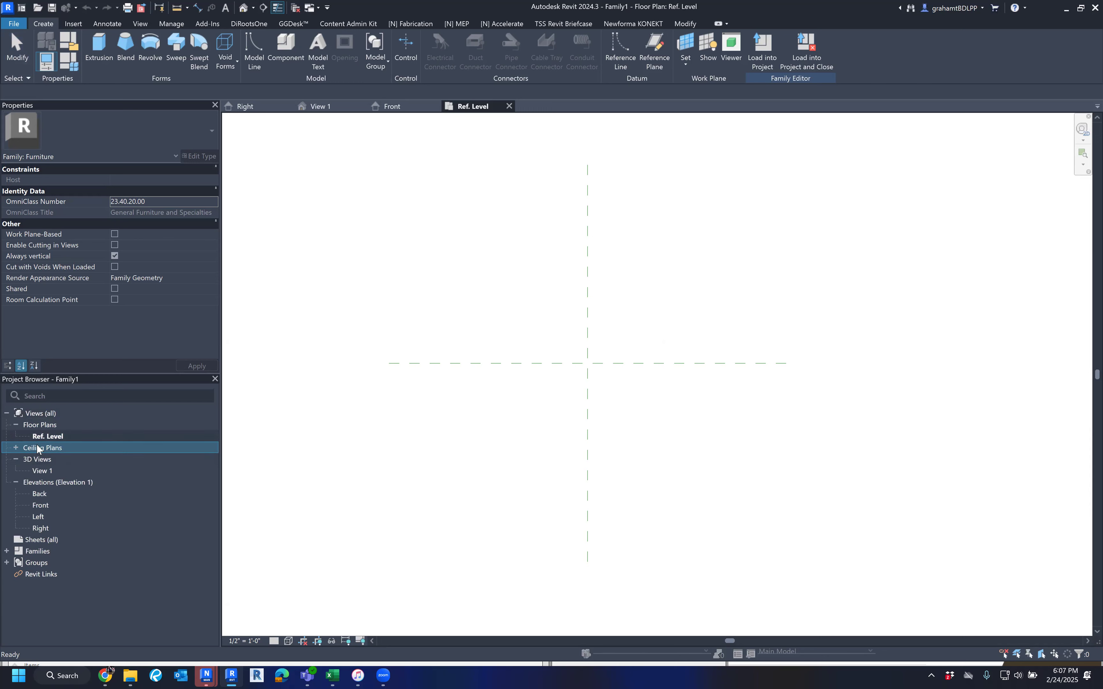
double_click(38, 506)
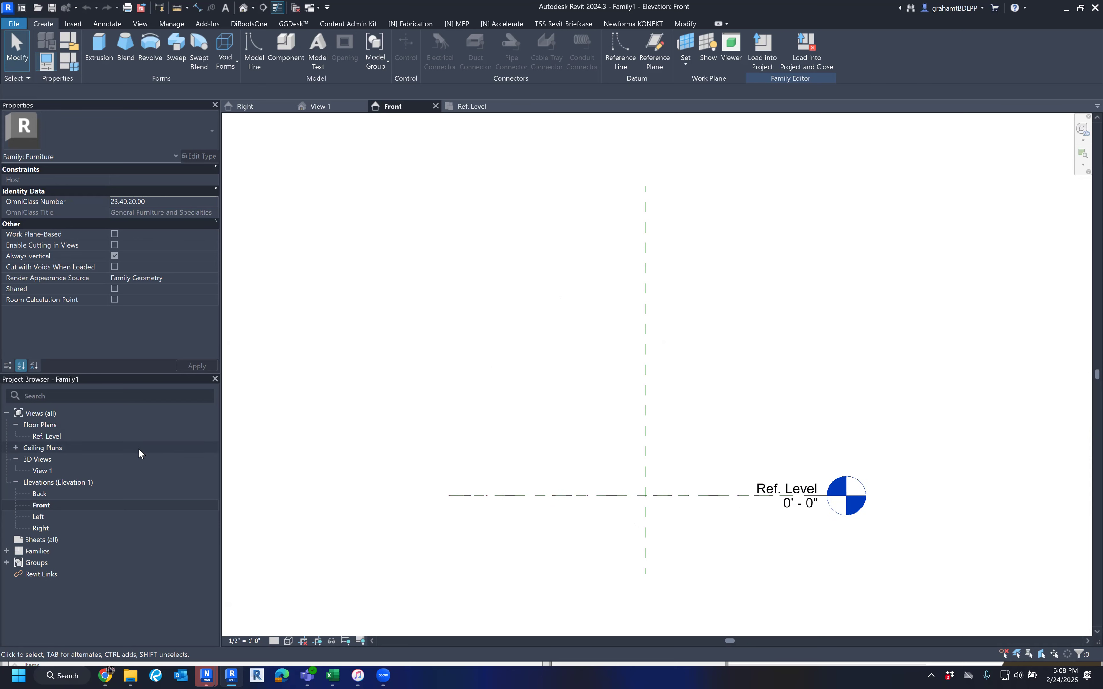
Step: Open the 3D view View 1 and examine it from an angled viewpoint
double_click(45, 471)
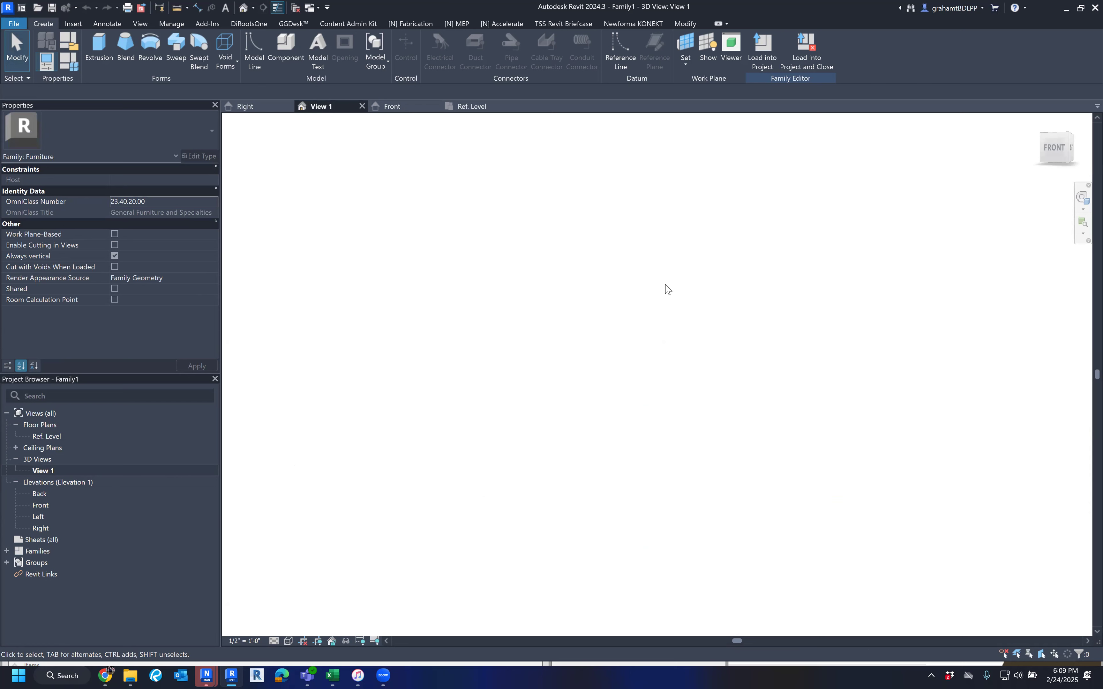
shift+middle_drag(677, 299, 982, 234)
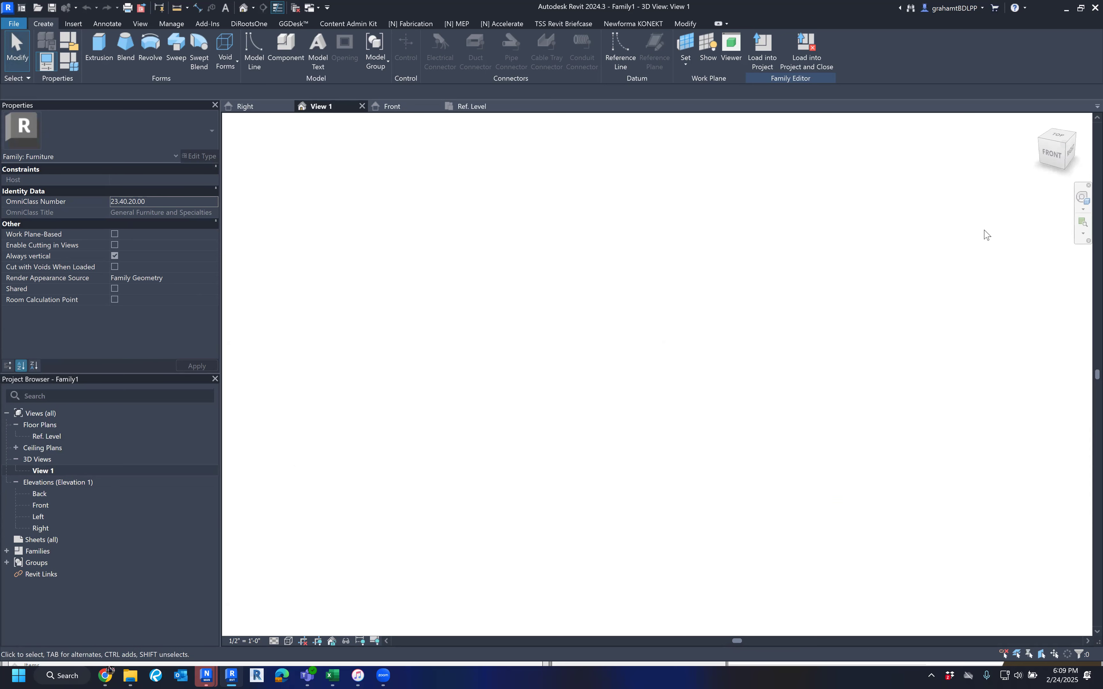
click(1061, 156)
shift+middle_drag(770, 286, 812, 318)
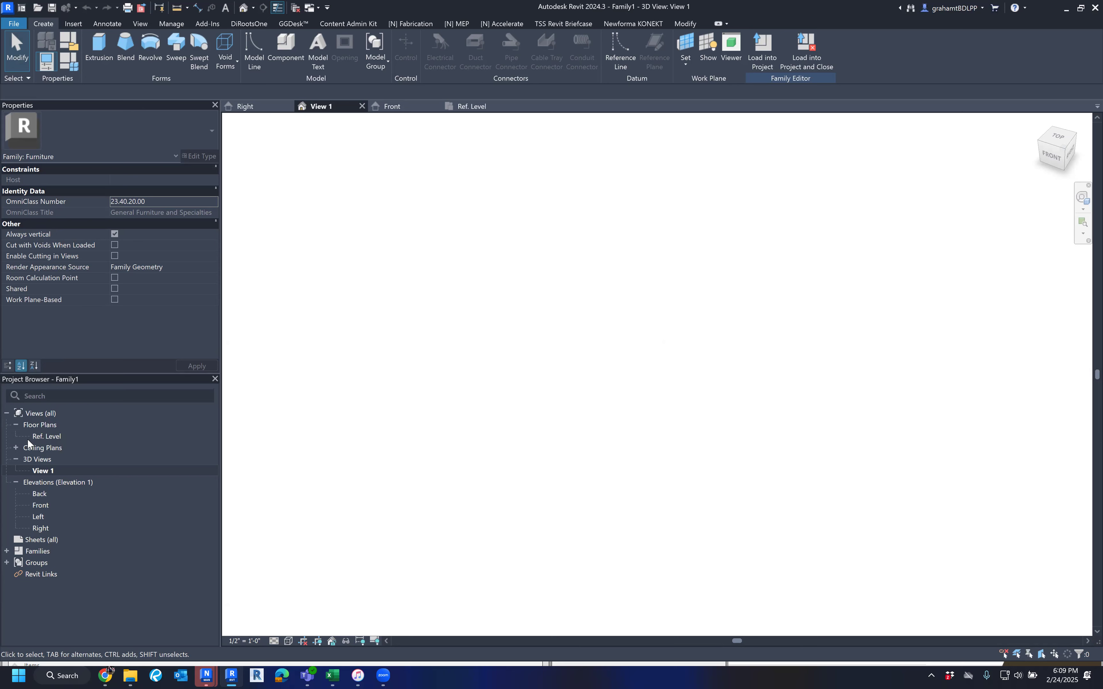
click(17, 458)
click(16, 448)
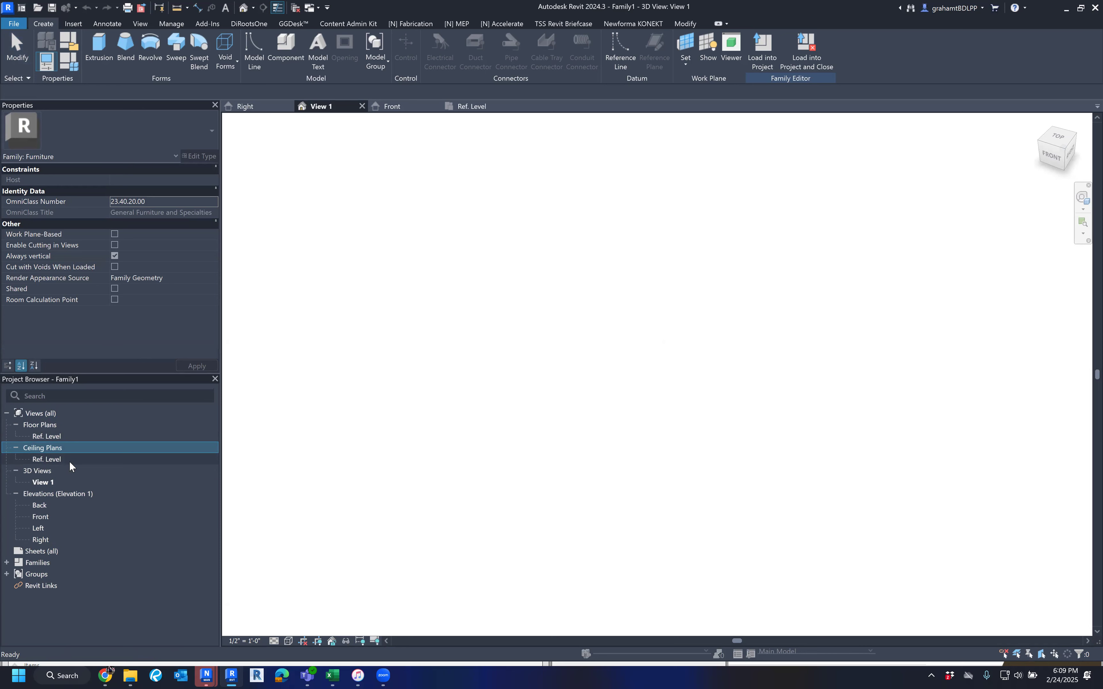
click(16, 449)
right_click(39, 451)
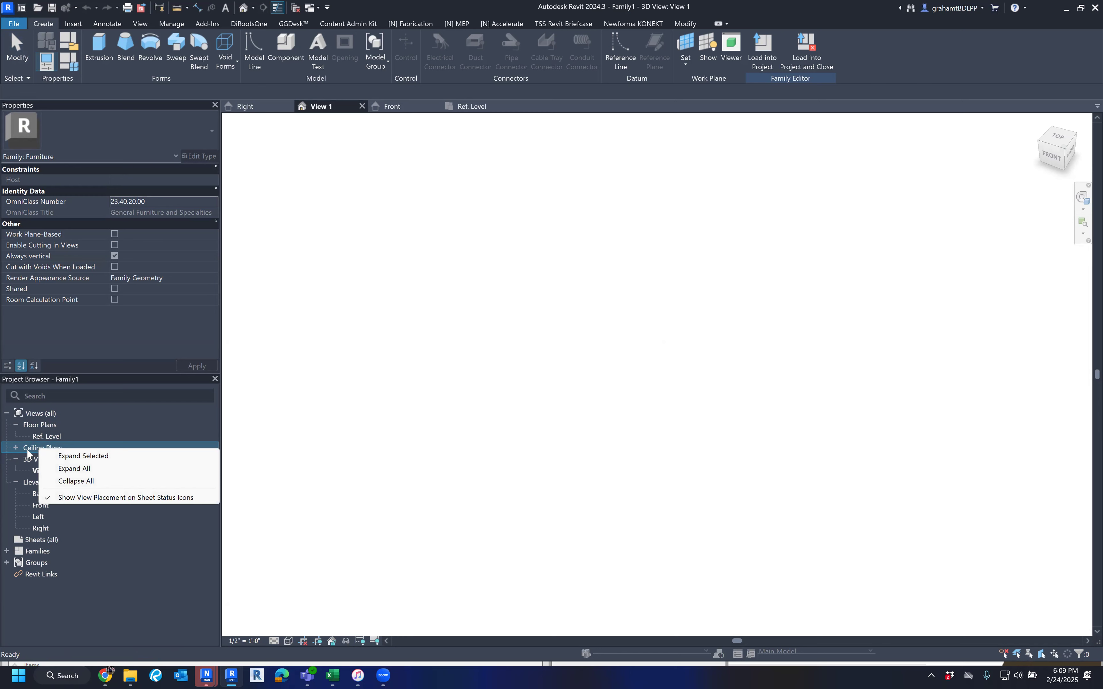
click(28, 447)
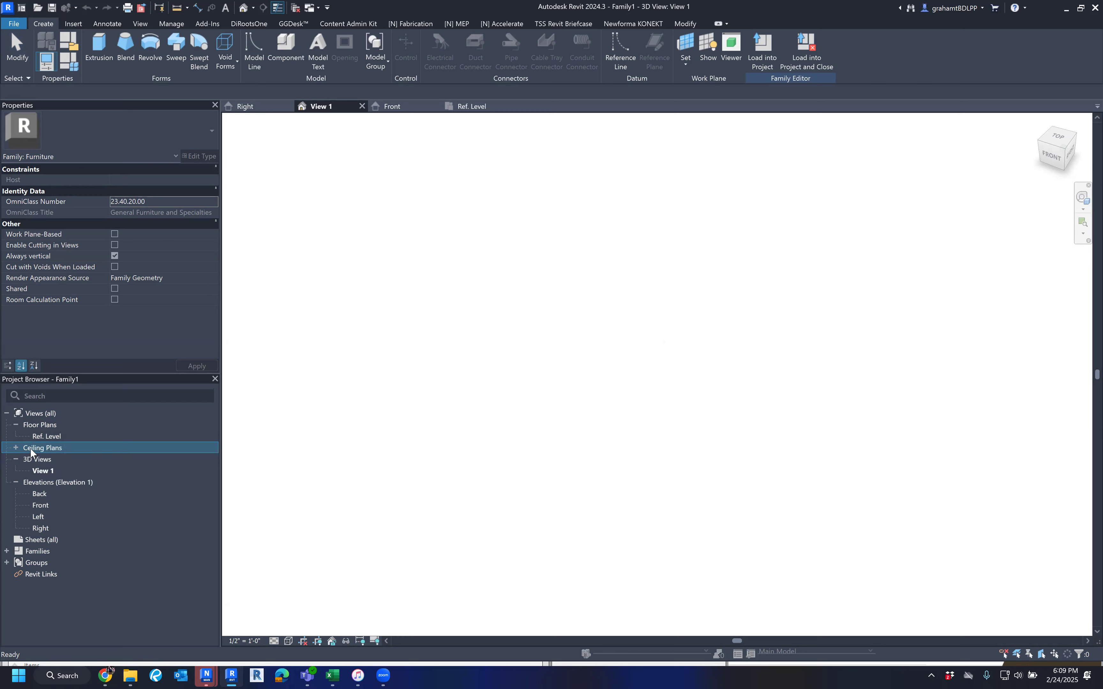
Step: In the Ref. Level floor plan, create a rectangular extrusion with a 1' 0" depth just left of the vertical center reference plane
click(48, 437)
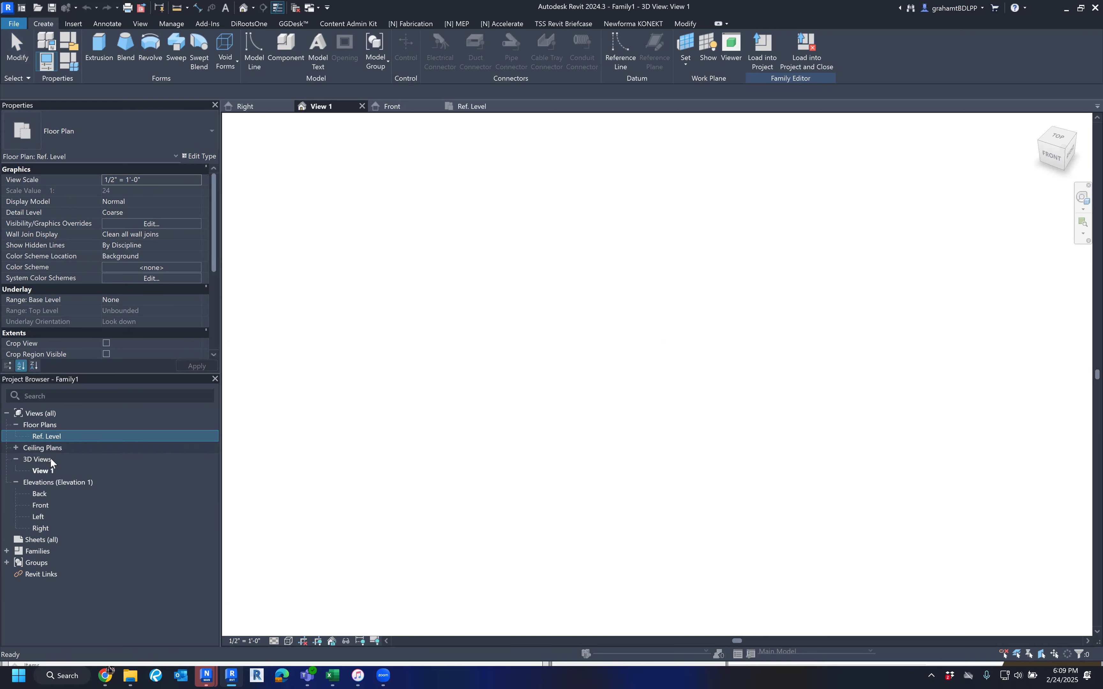
double_click(40, 438)
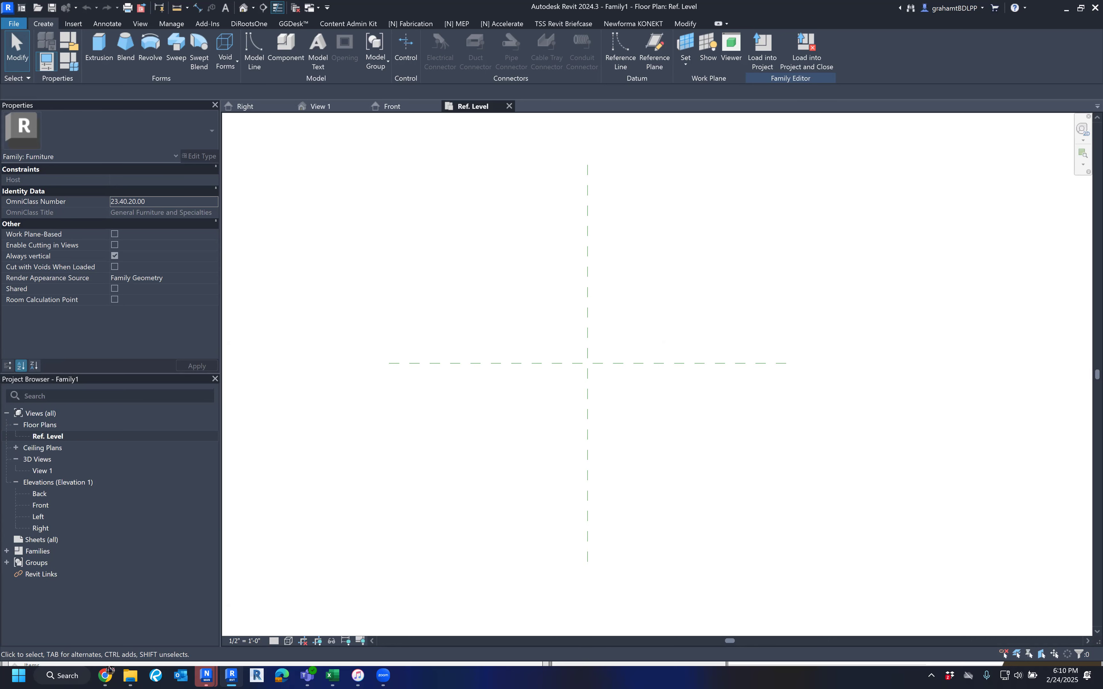
click(99, 50)
click(465, 39)
click(456, 266)
click(577, 381)
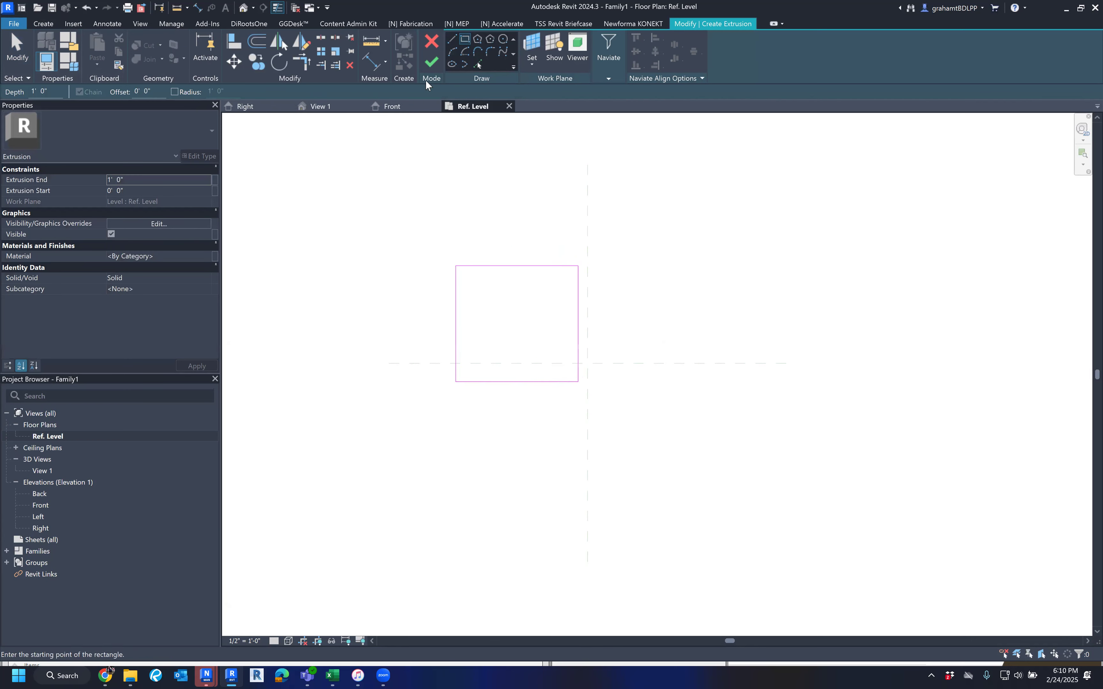
click(429, 62)
key(Escape)
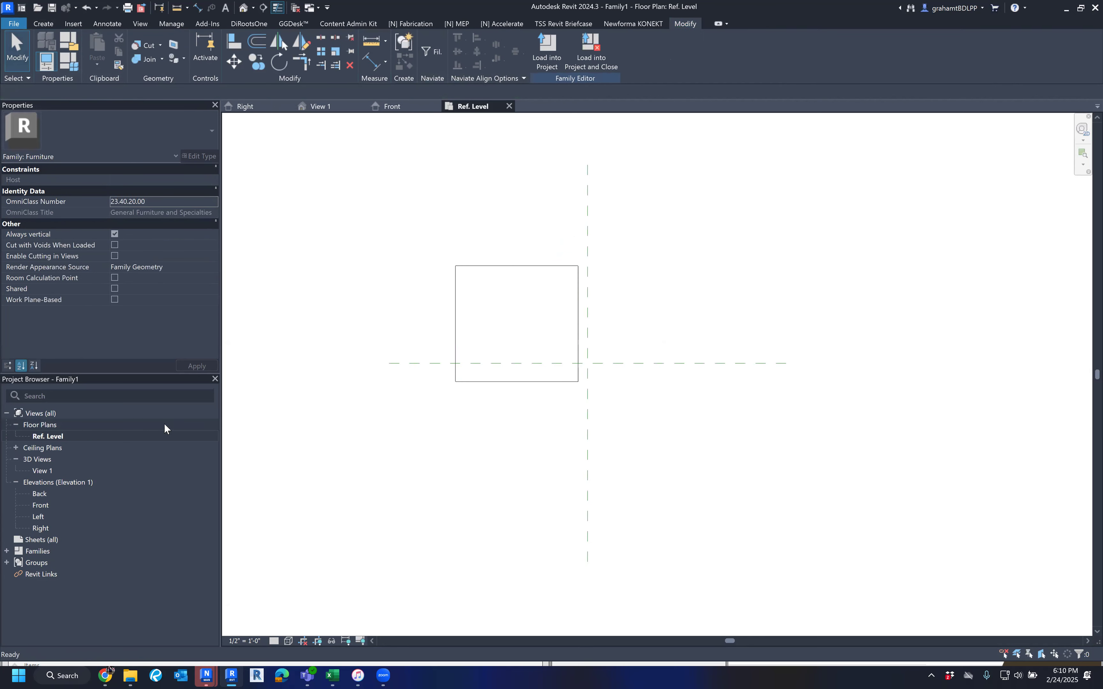
Step: Inspect the extruded block in the 3D view View 1 and delete it
double_click(42, 472)
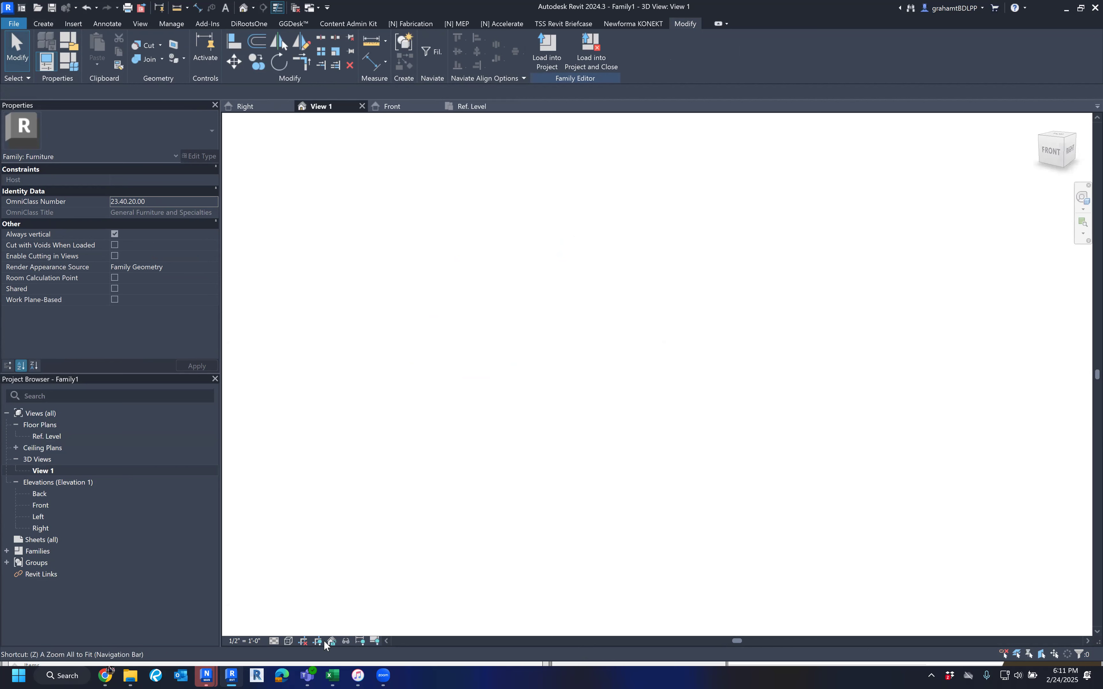
scroll(529, 458, down, 4)
shift+middle_drag(640, 500, 610, 427)
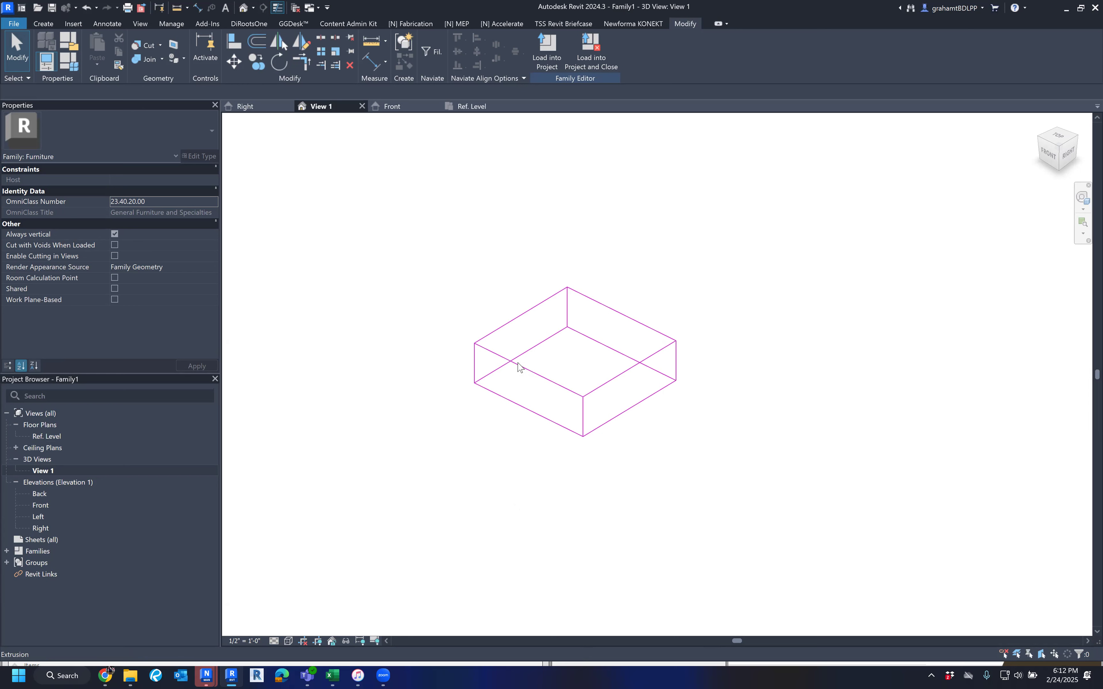
click(518, 366)
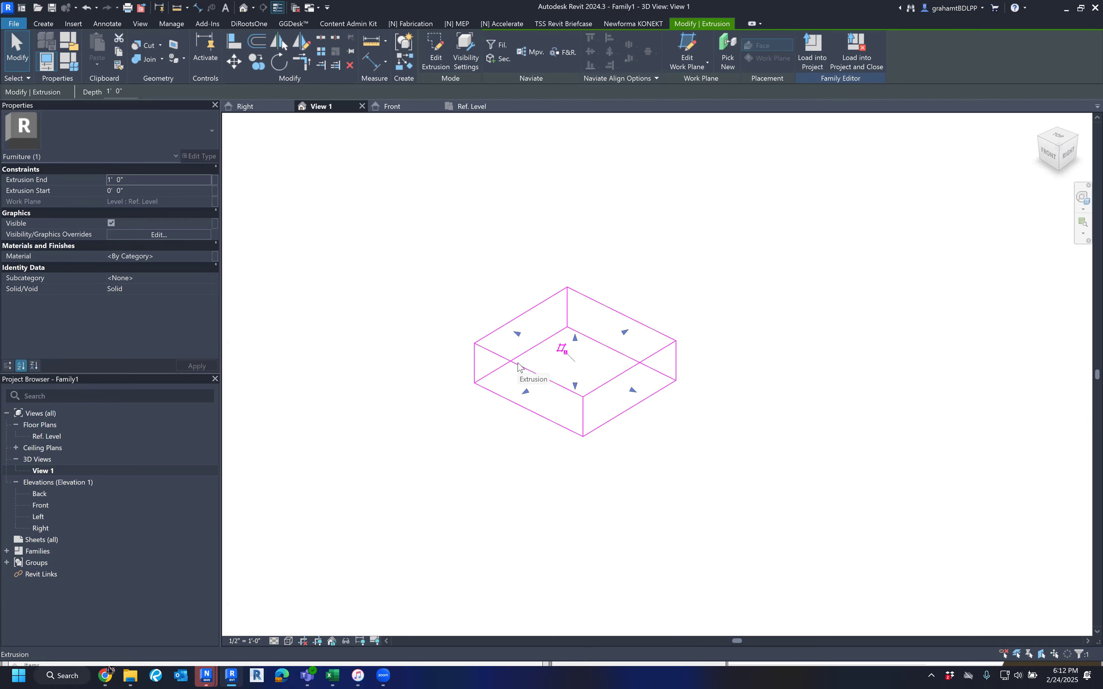
key(Delete)
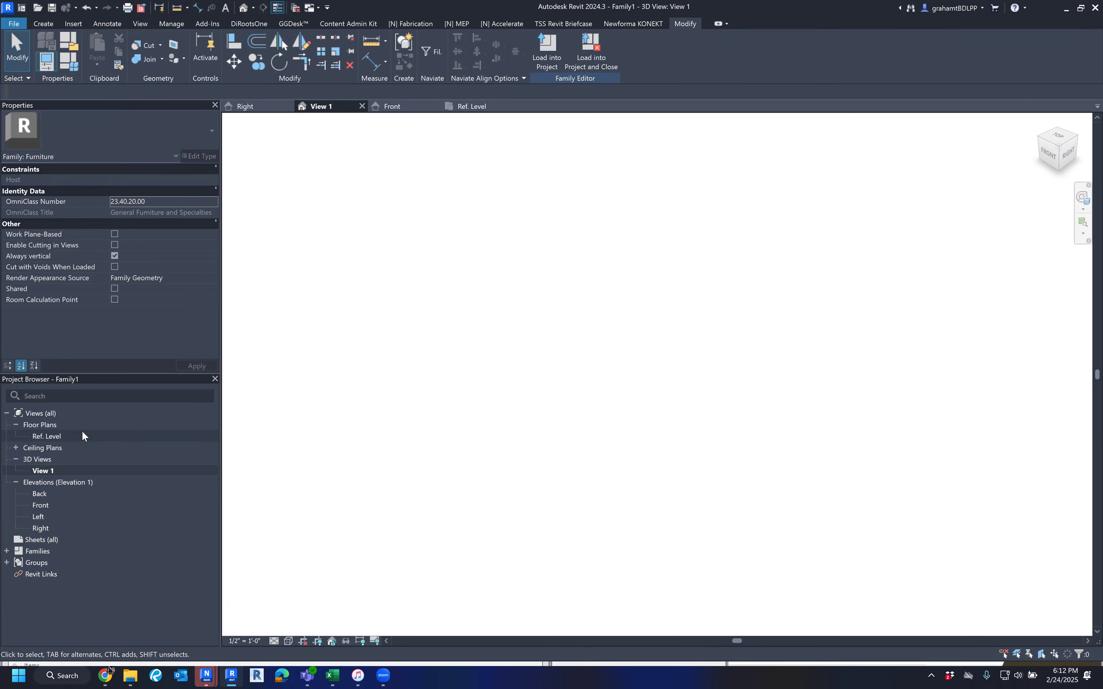
Step: Return to the Ref. Level floor plan and inspect the Center Left/Right and Center Front/Back reference planes
double_click(77, 438)
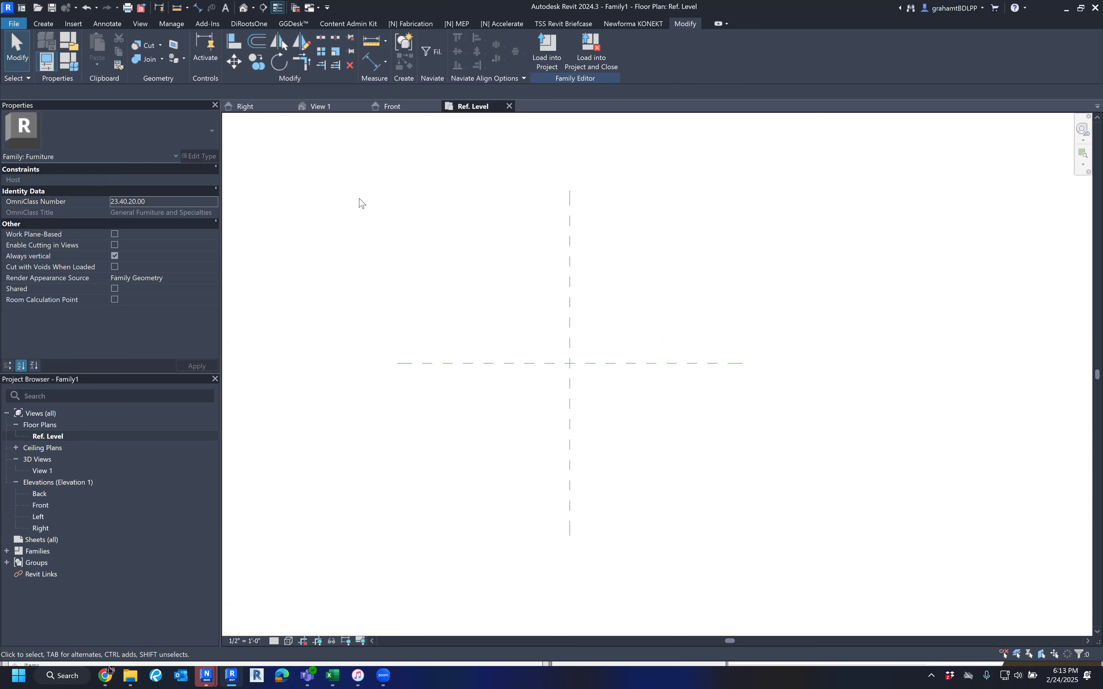
middle_drag(449, 230, 451, 238)
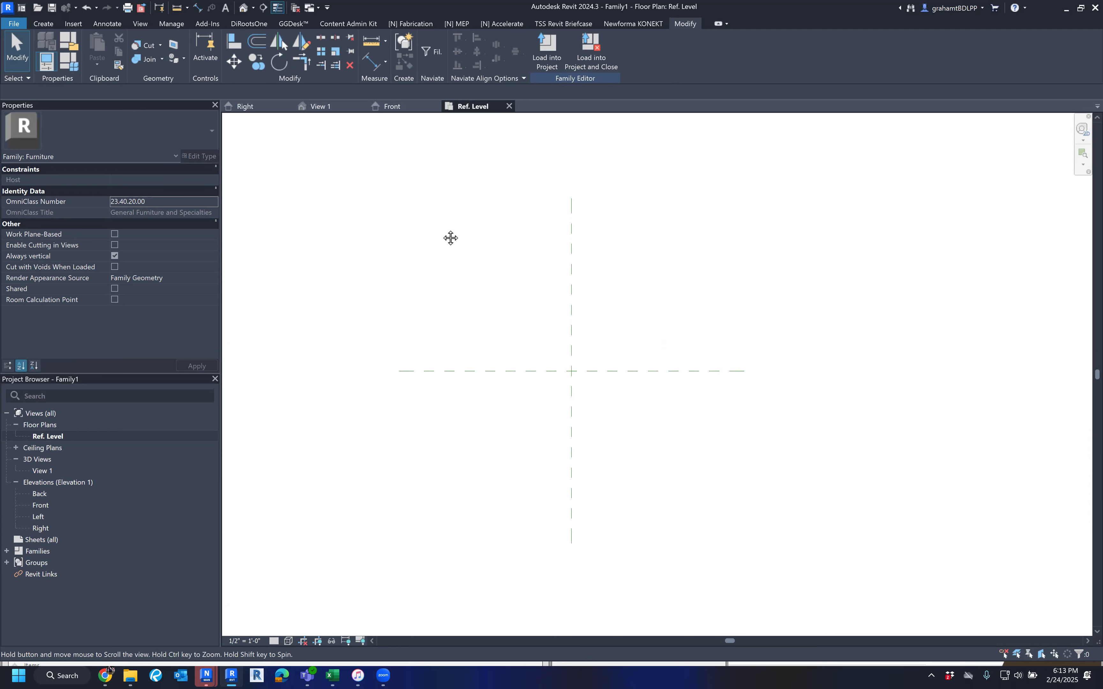
middle_drag(571, 304, 561, 291)
click(560, 290)
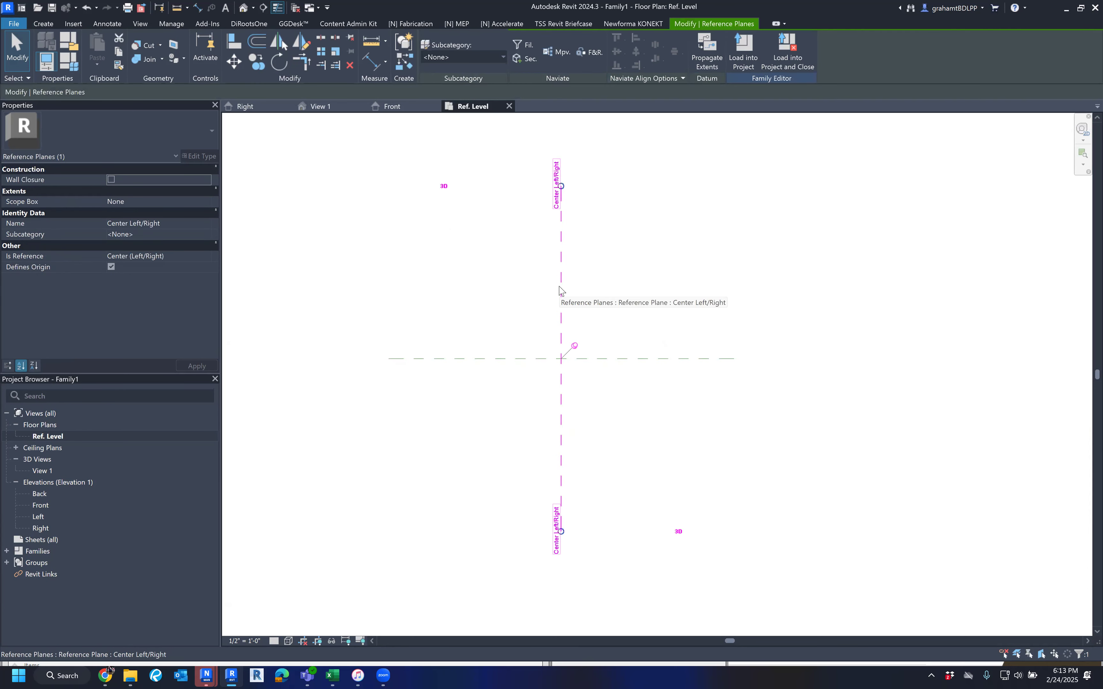
click(479, 340)
click(479, 359)
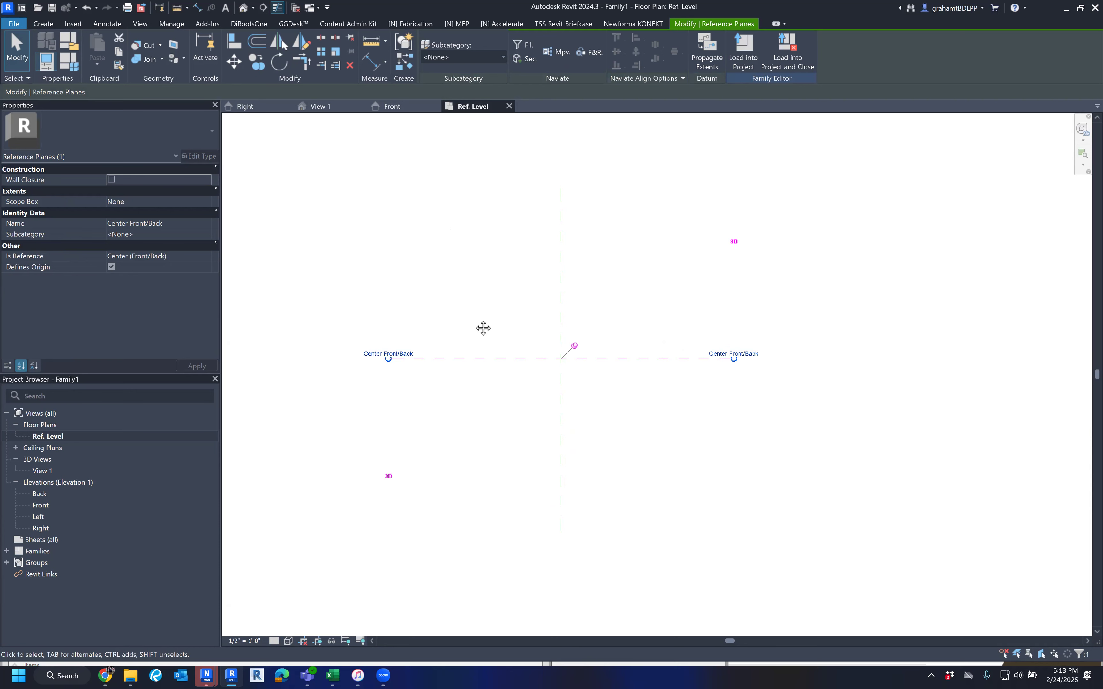
middle_drag(483, 327, 477, 318)
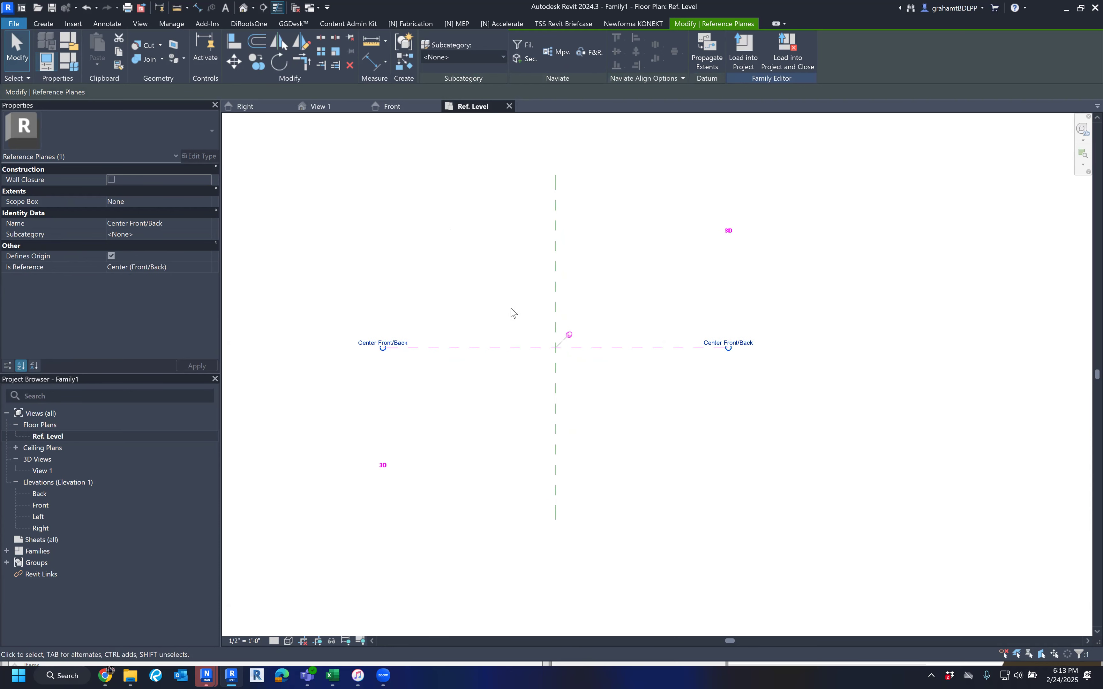
Step: Examine the names and reference properties of the horizontal and vertical center planes, selecting each in turn
click(555, 274)
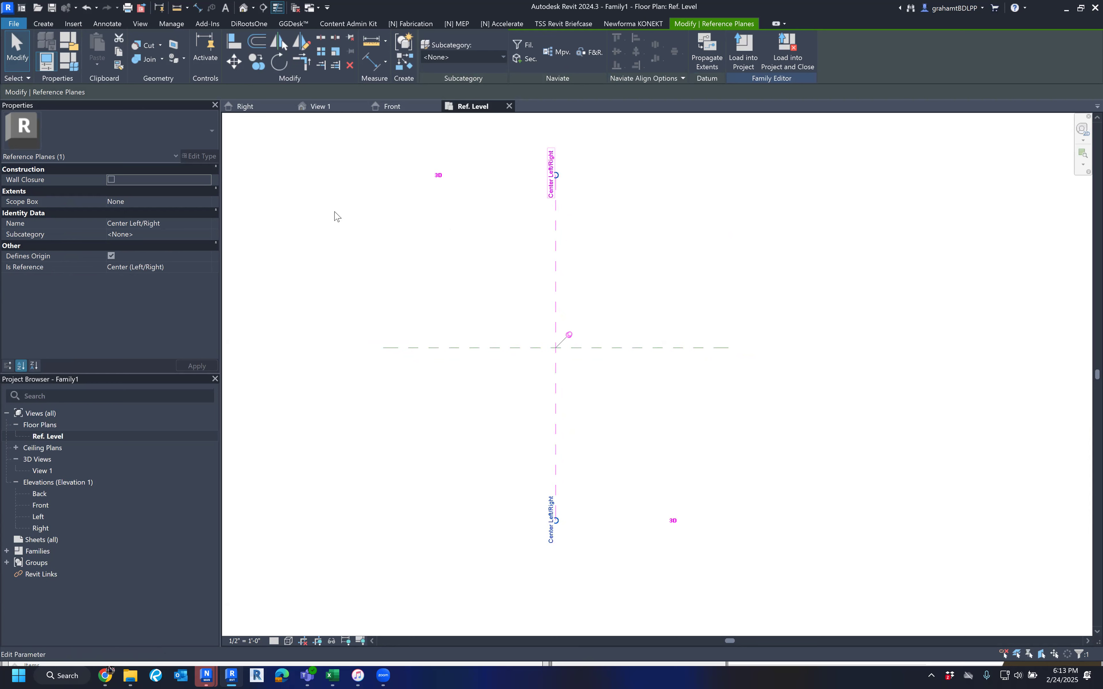
click(617, 348)
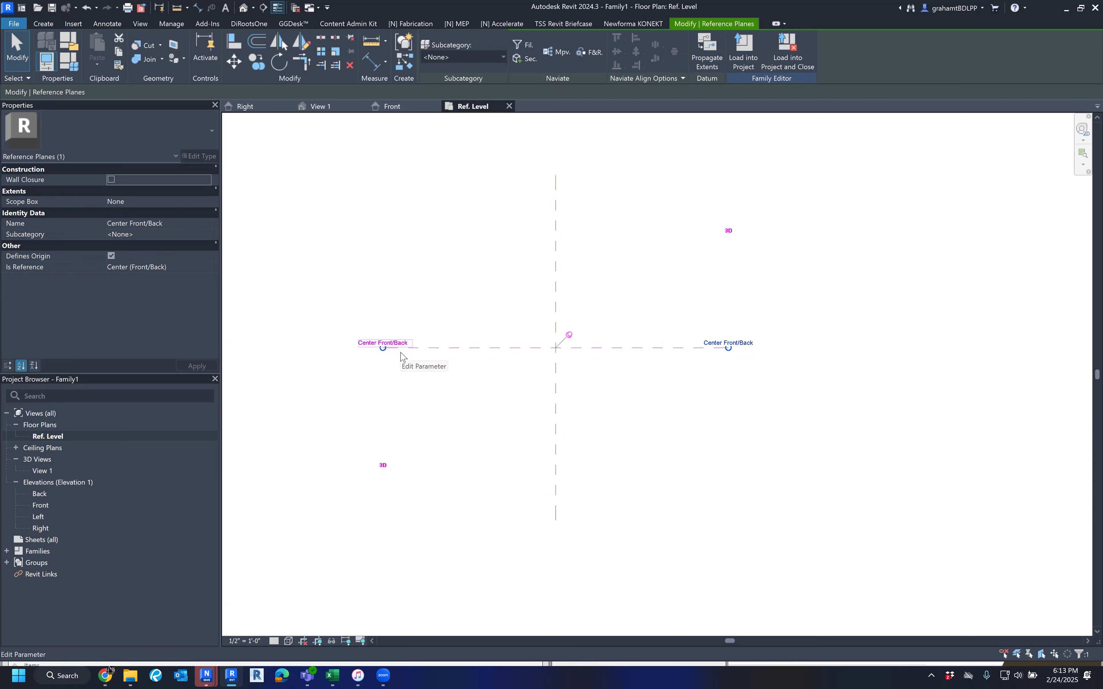
middle_drag(477, 378, 476, 373)
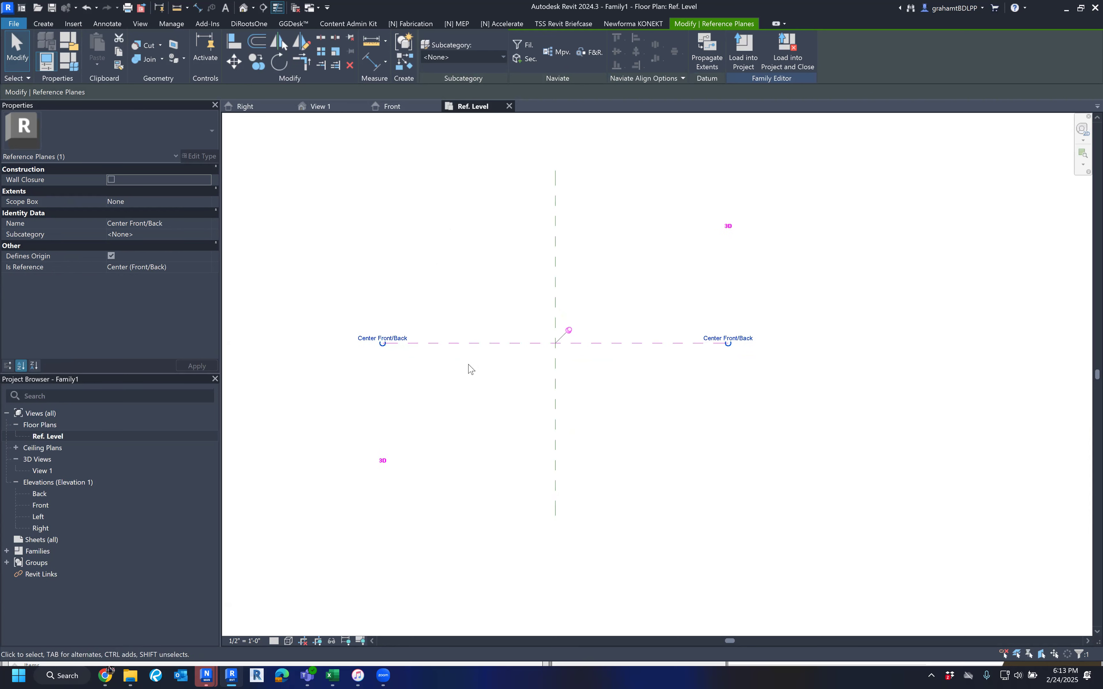
click(474, 367)
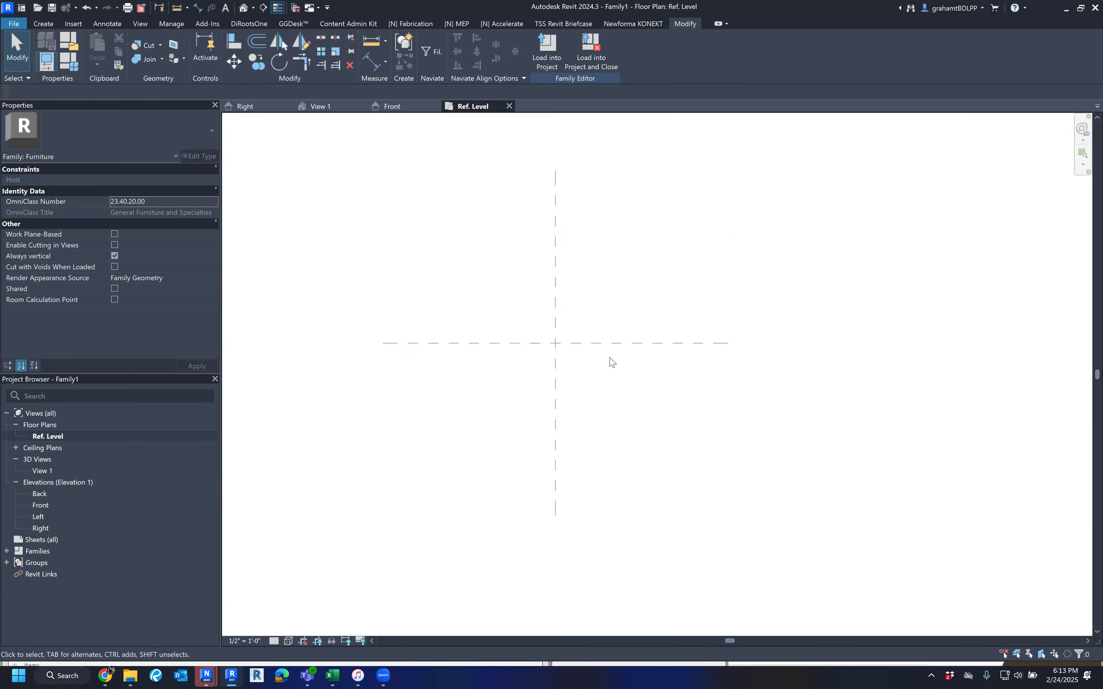
middle_drag(608, 334, 569, 350)
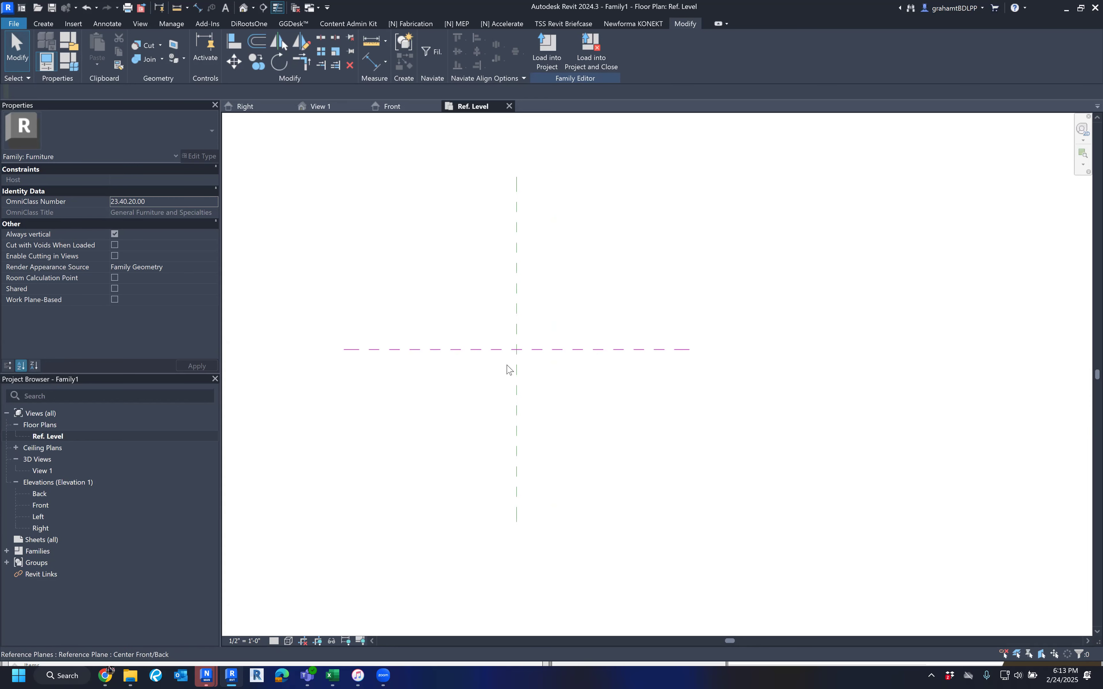
middle_drag(594, 394, 595, 395)
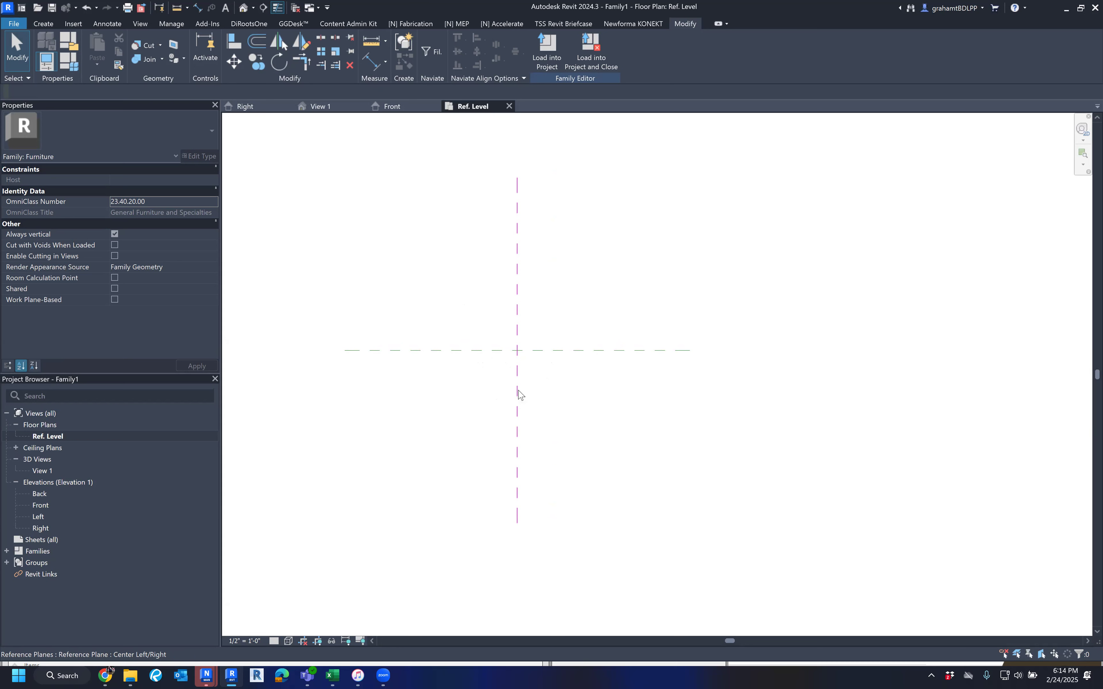
click(454, 351)
click(513, 287)
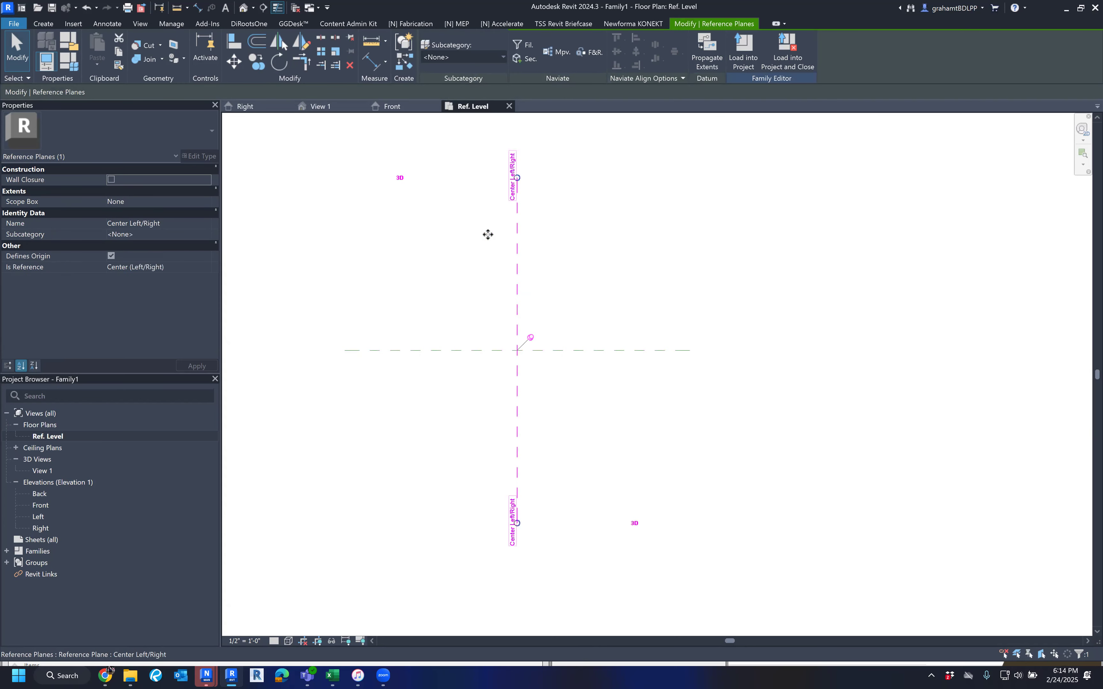
click(412, 283)
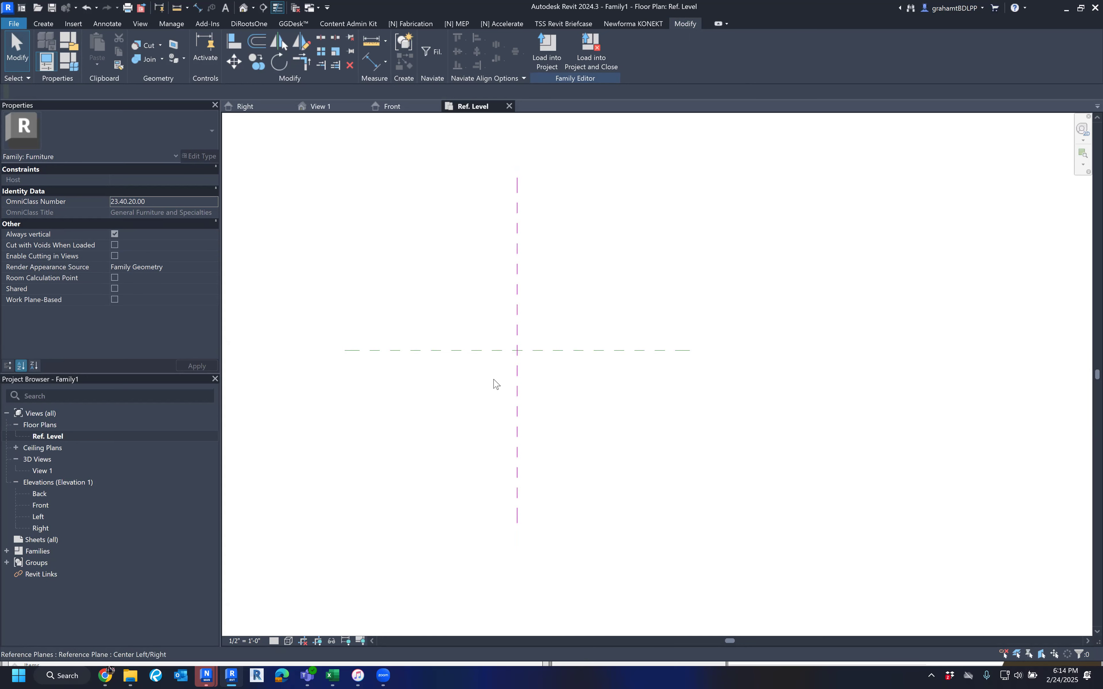
middle_drag(673, 282, 666, 276)
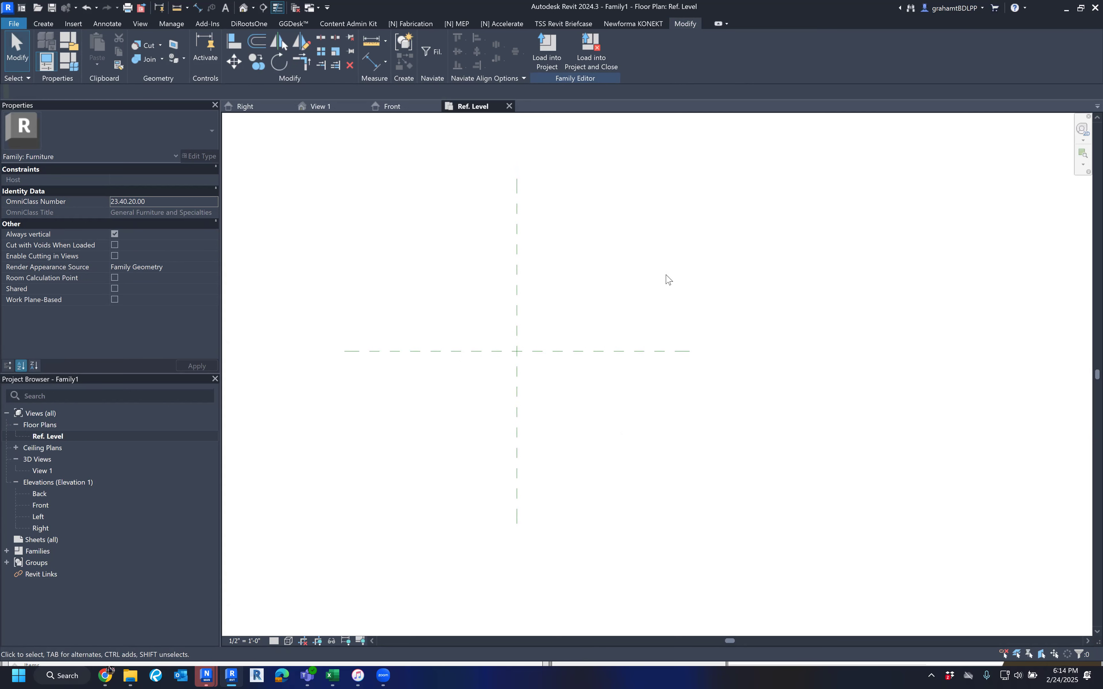
key(r)
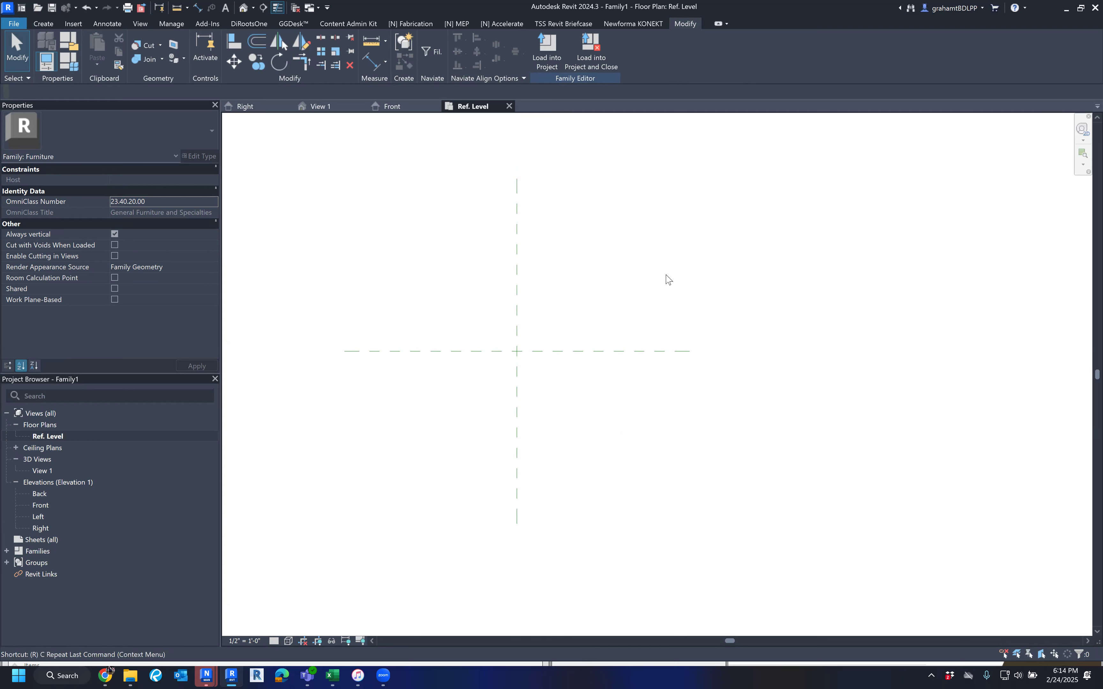
key(p)
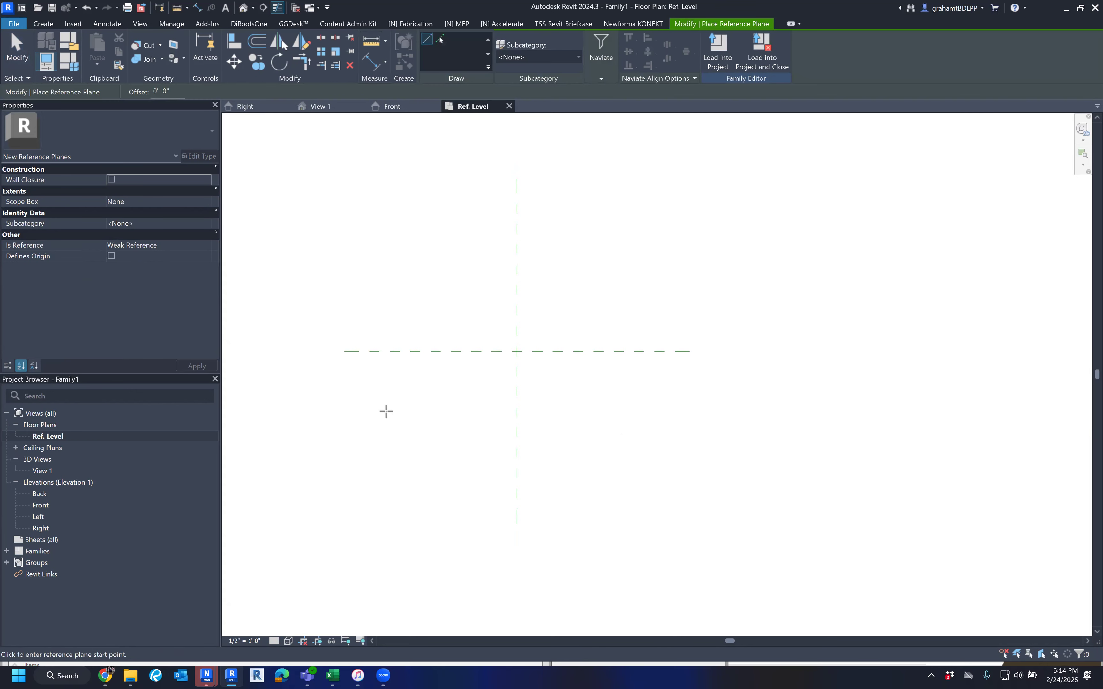
key(Escape)
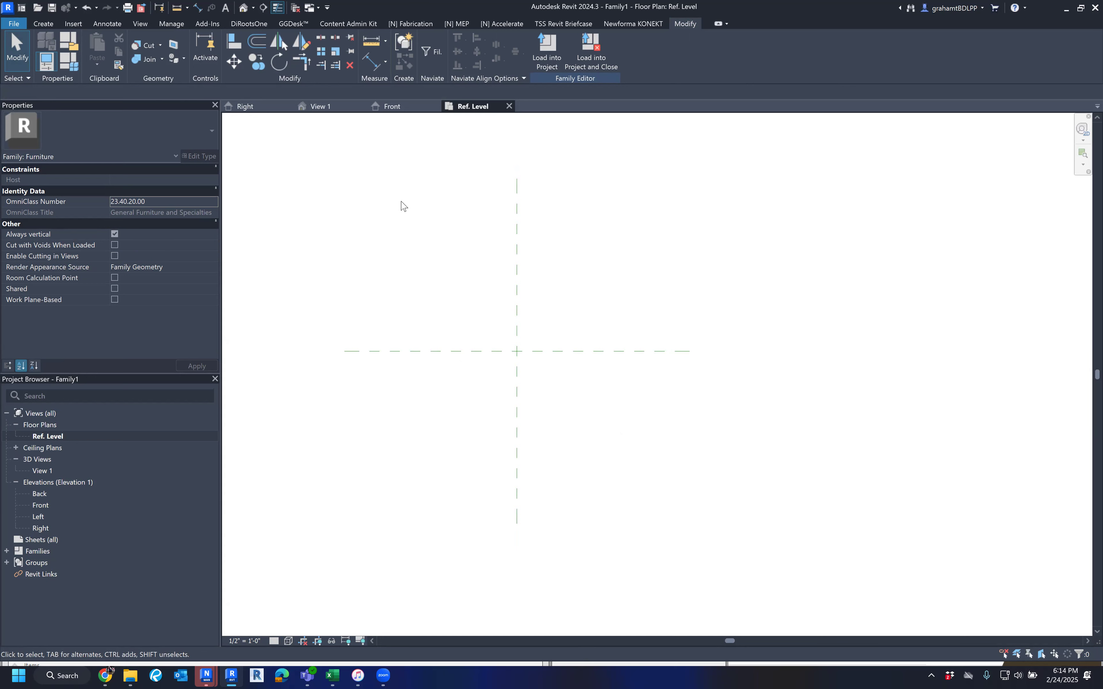
click(109, 26)
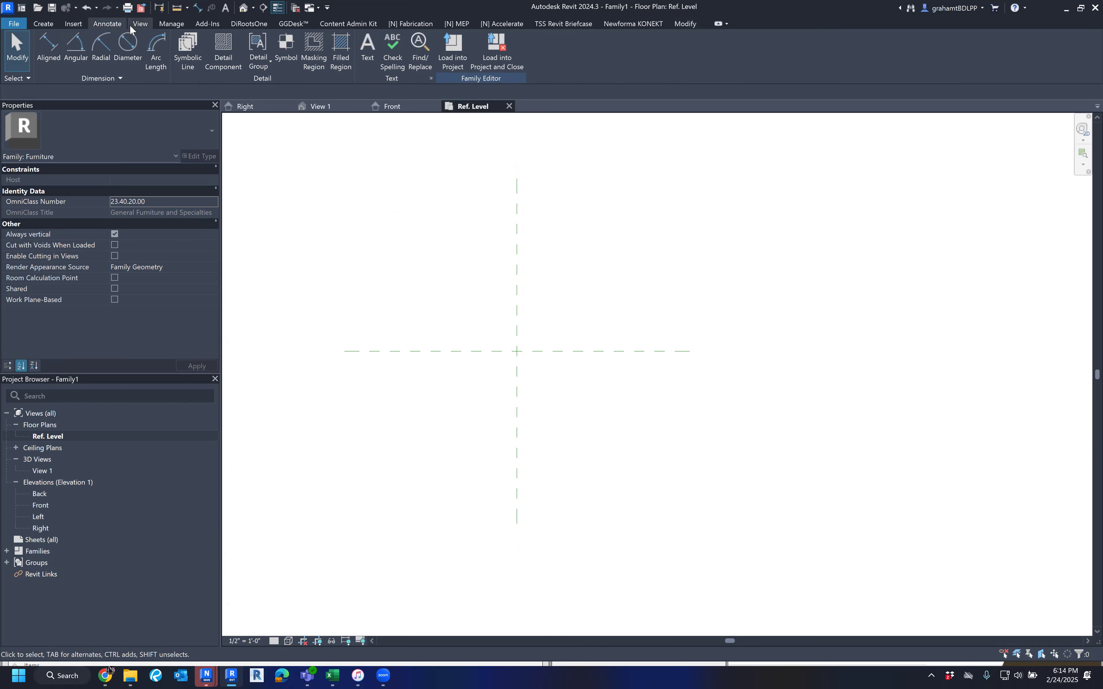
click(48, 24)
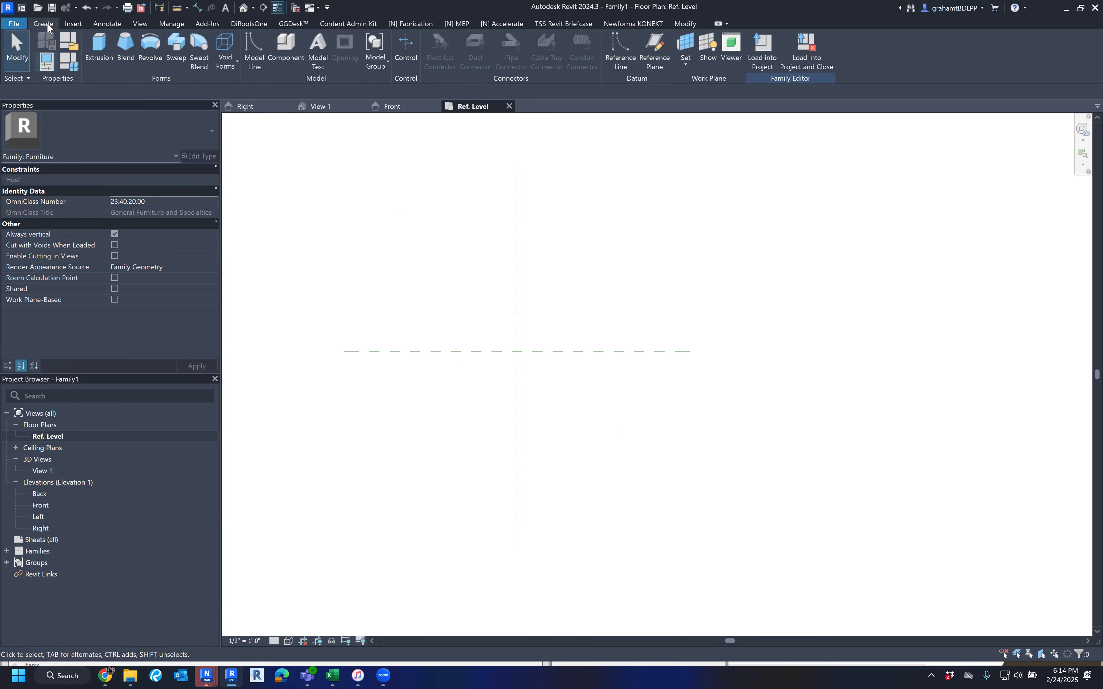
click(616, 57)
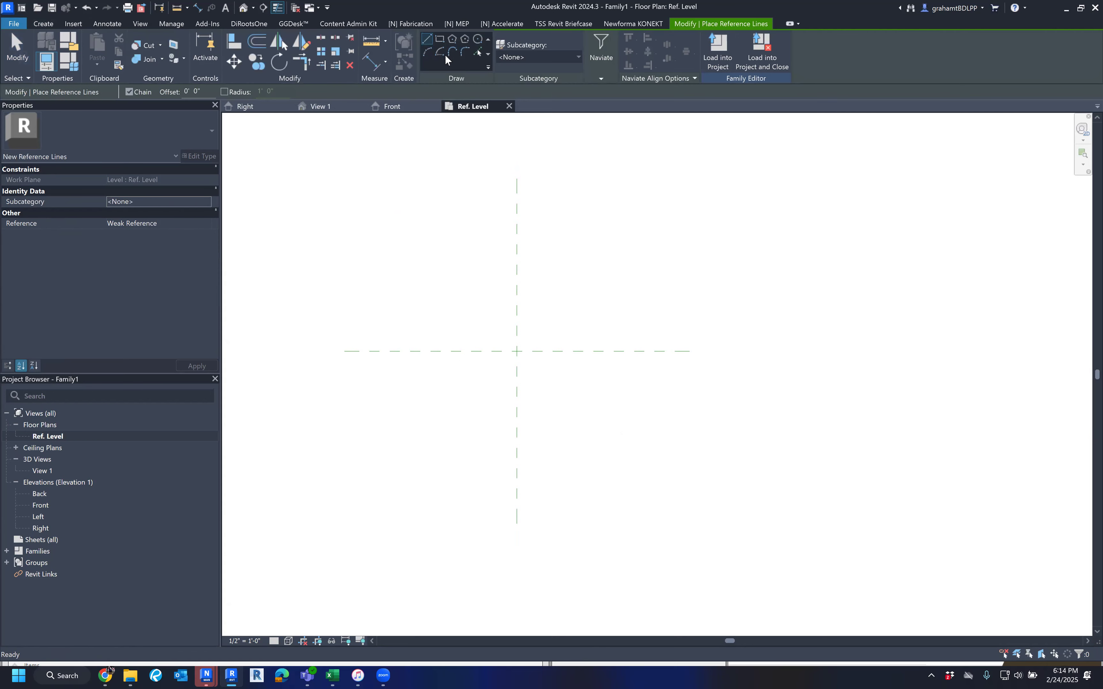
click(53, 23)
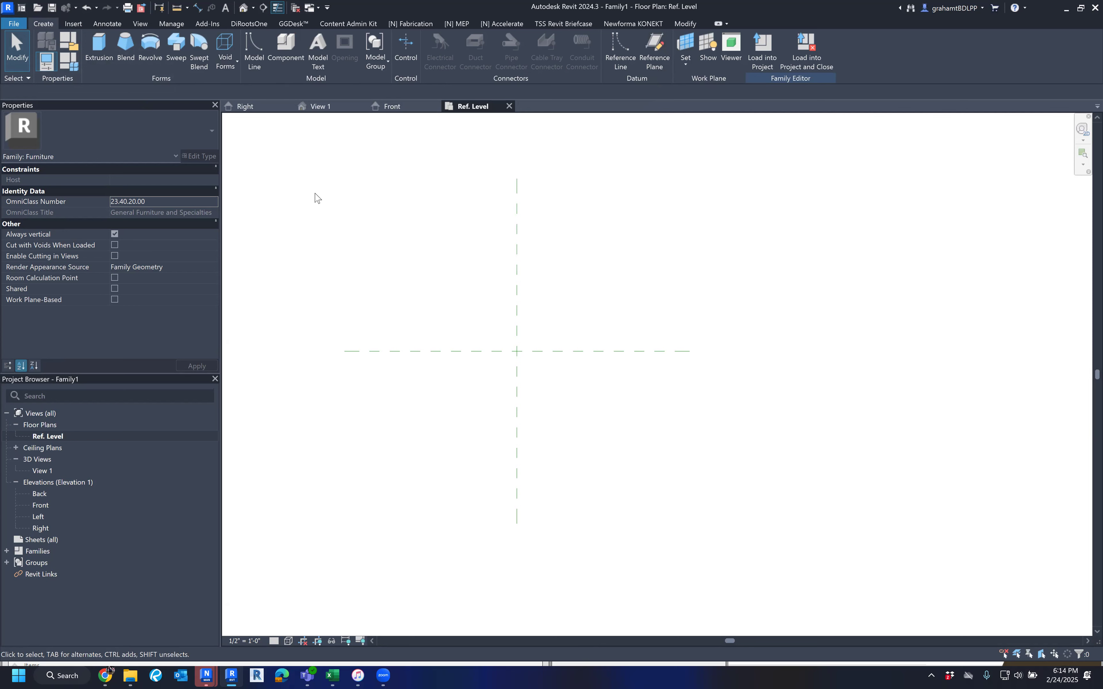
Step: Draw a horizontal reference plane about 3' 10" above the Center Front/Back plane, crossing the vertical center plane
middle_drag(448, 264, 438, 263)
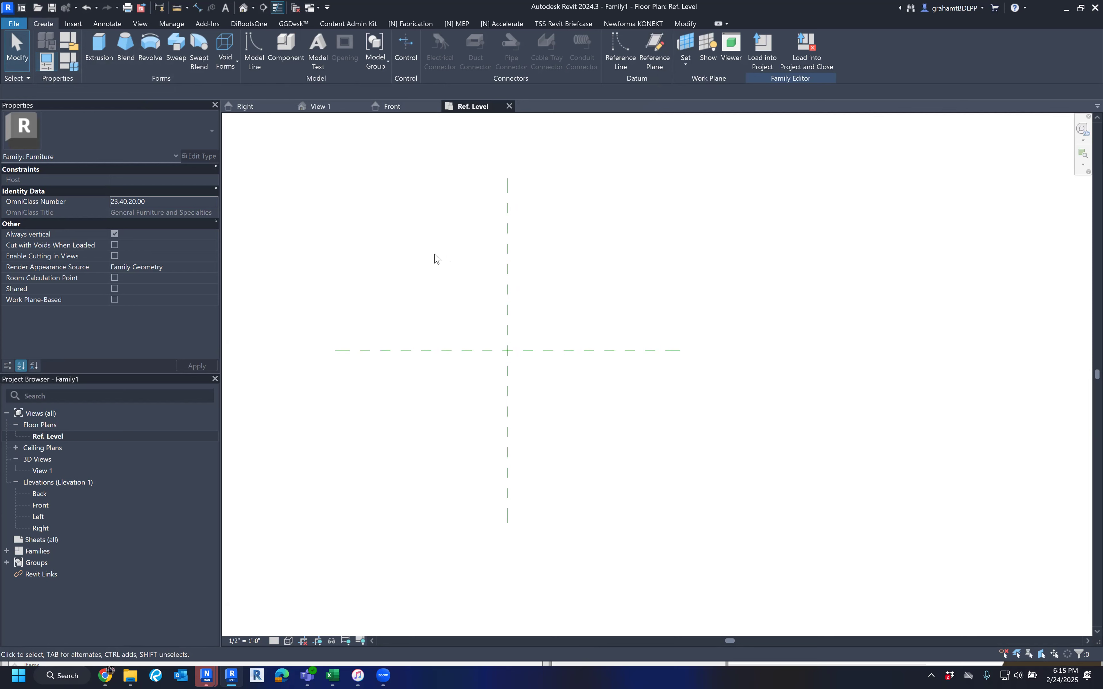
middle_drag(461, 295, 460, 294)
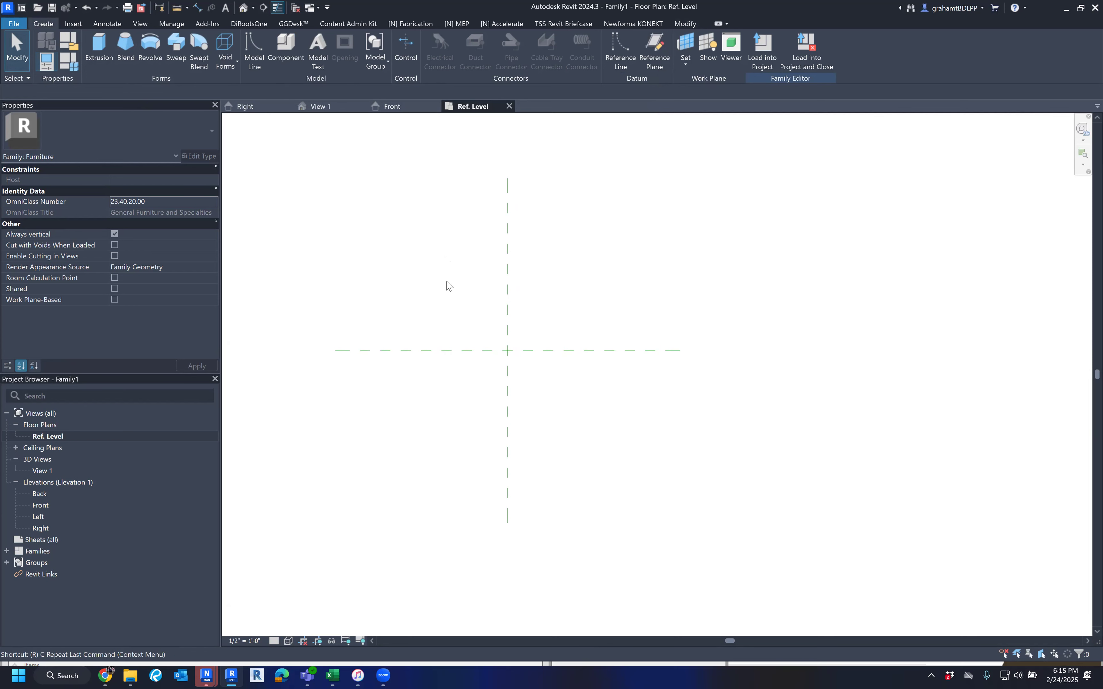
key(r)
key(p)
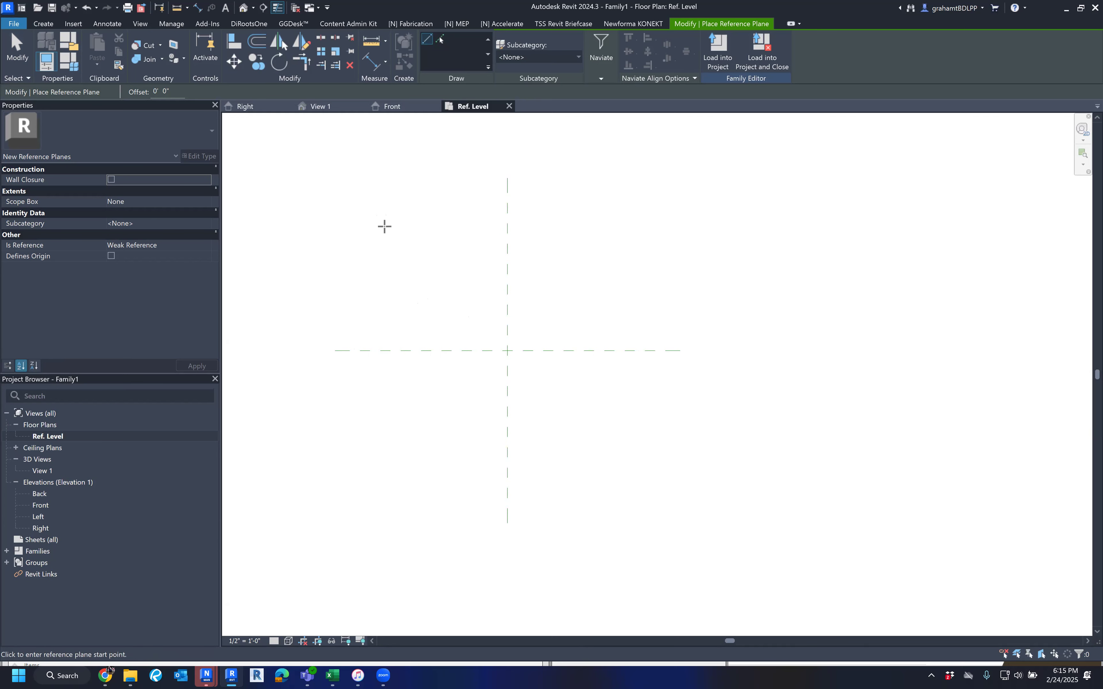
click(365, 218)
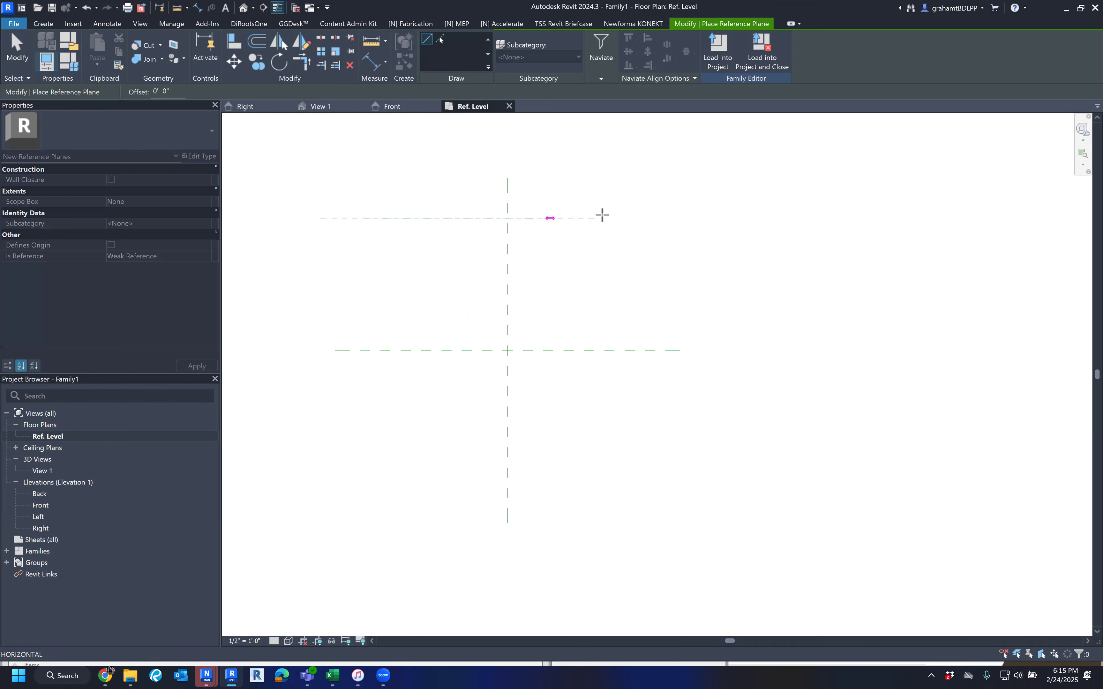
click(687, 219)
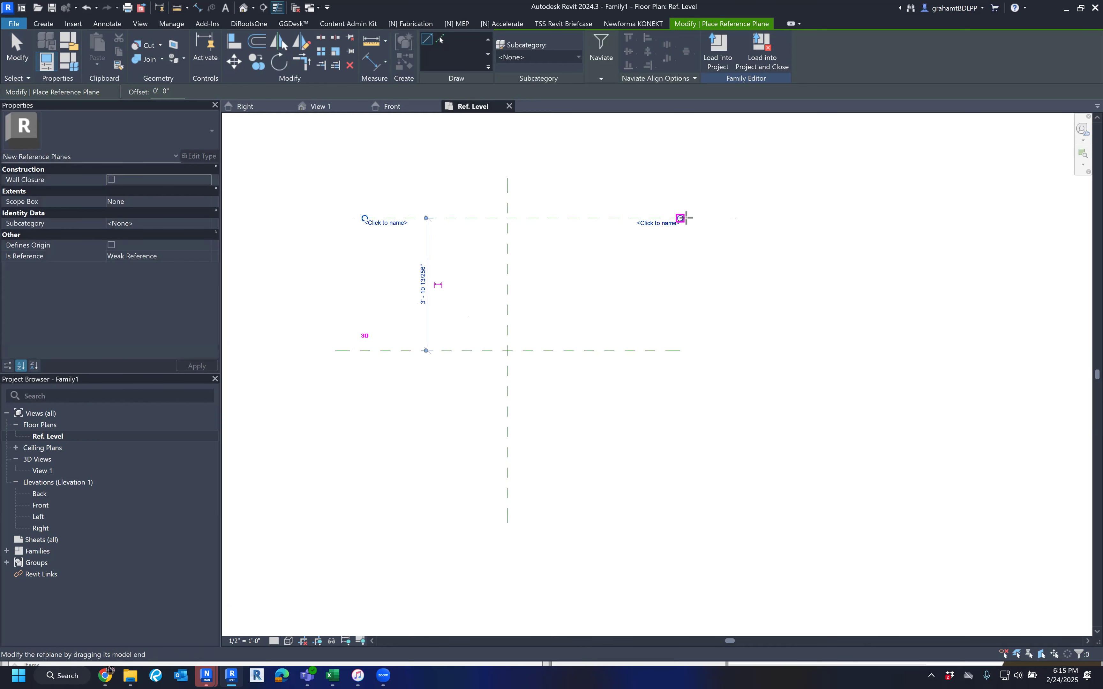
key(Escape)
key(Escape)
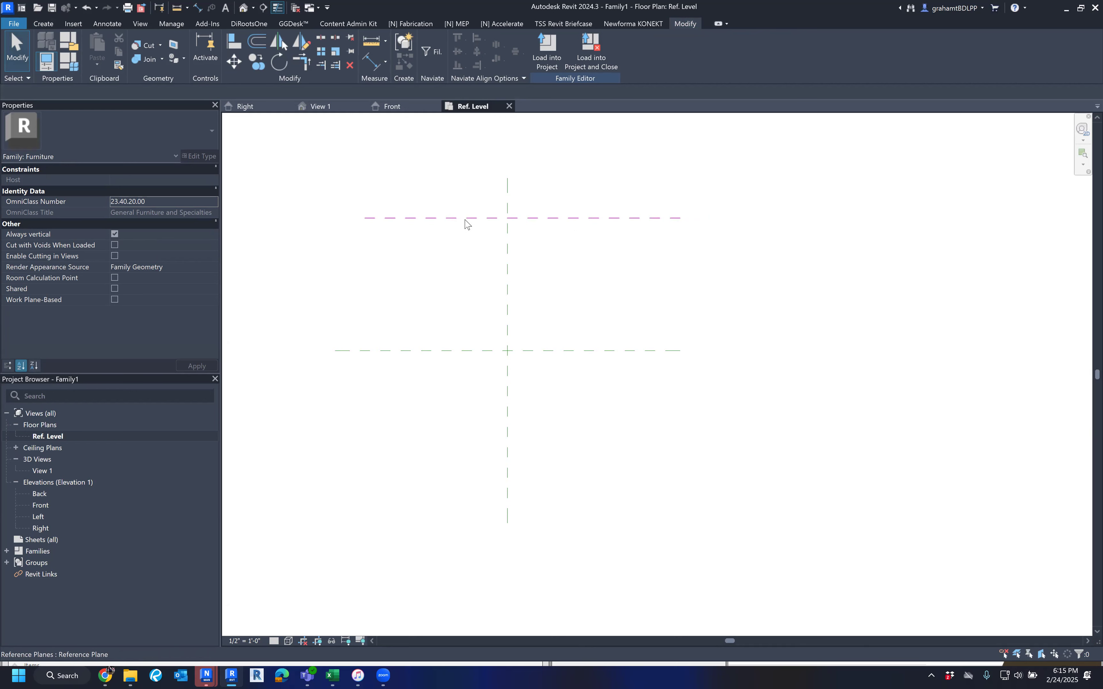
Step: Move the upper horizontal reference plane down to 3' 6" above the Center Front/Back plane
drag(467, 222, 461, 251)
click(461, 252)
click(461, 232)
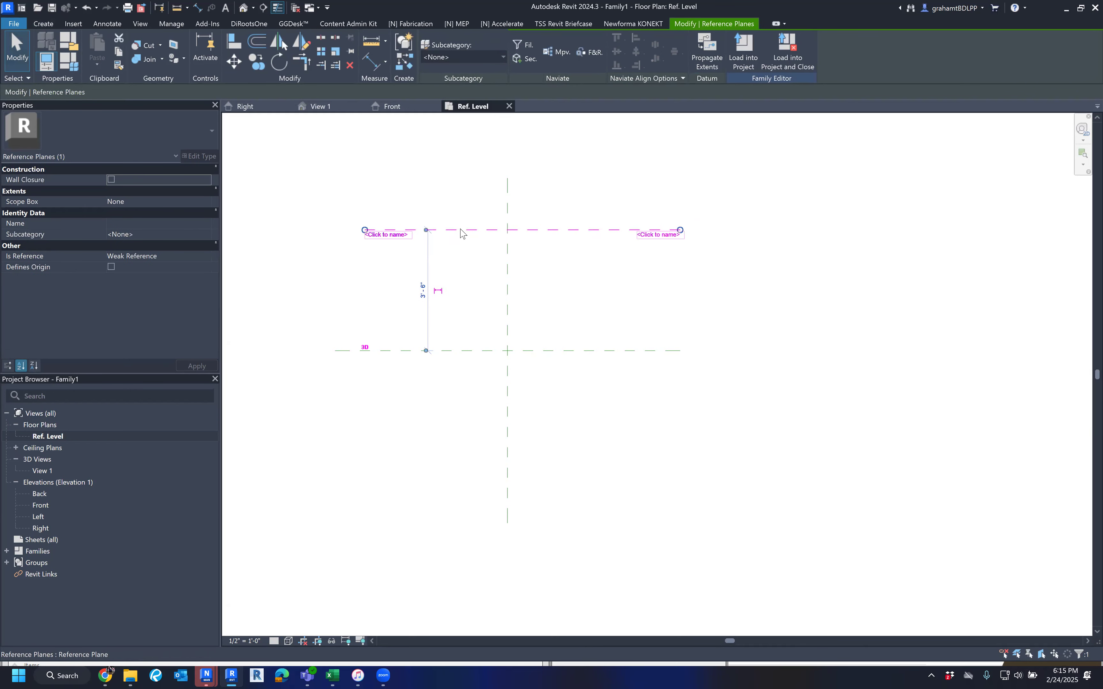
click(471, 214)
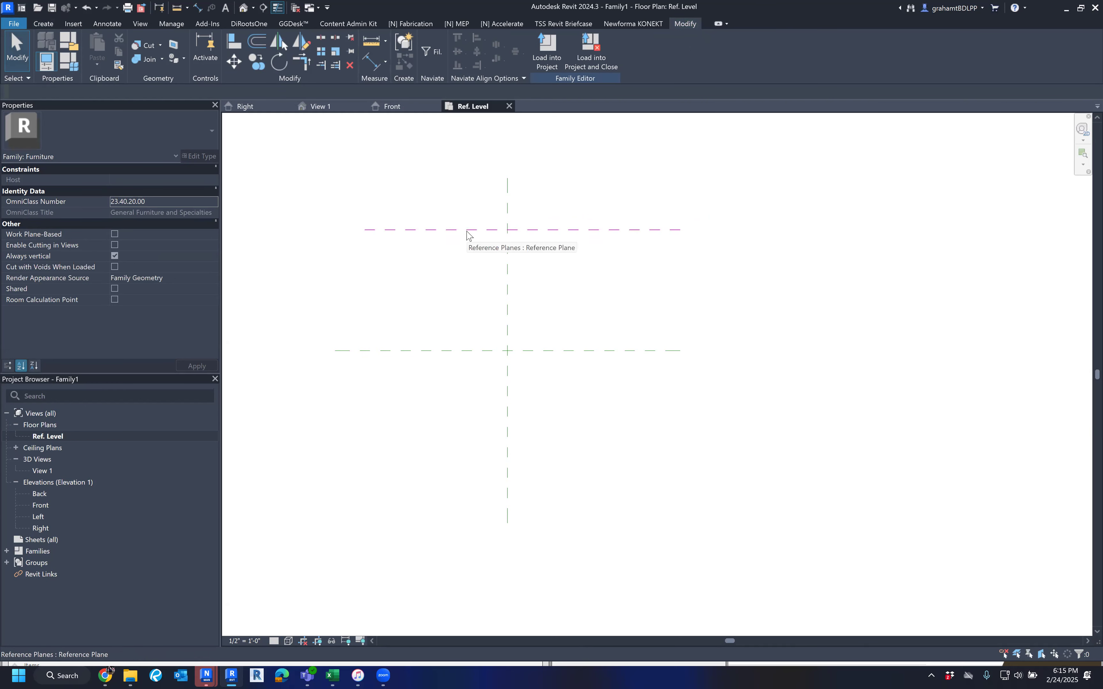
Step: Name the upper horizontal reference plane BACK OF TABLE
click(471, 232)
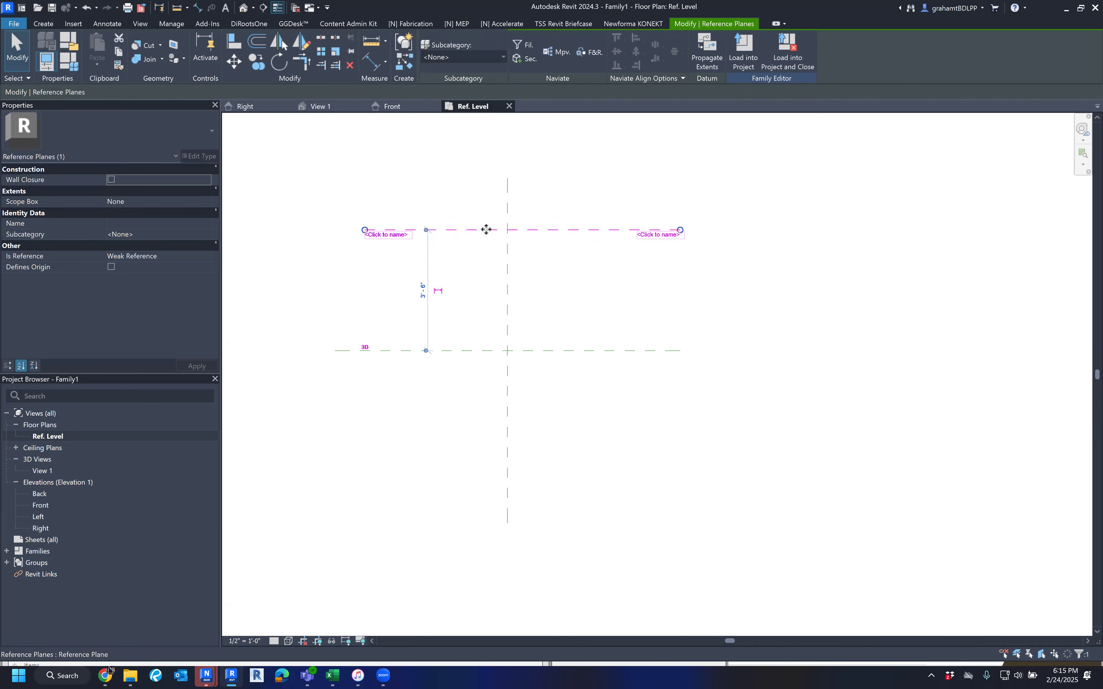
click(393, 235)
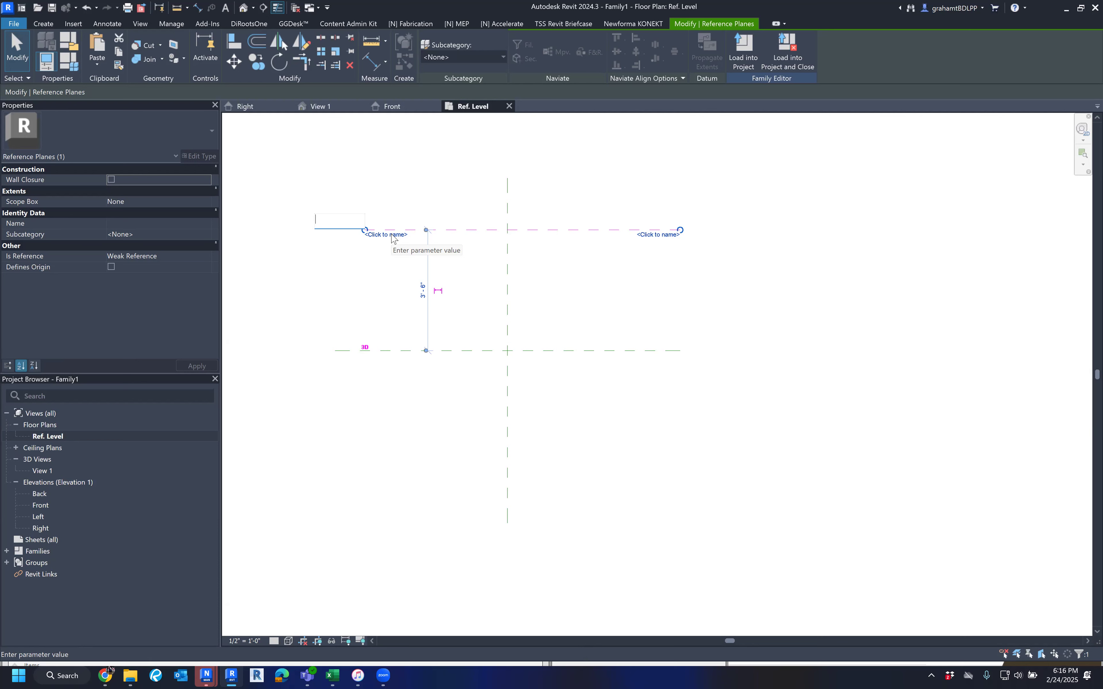
text(bac)
key(BackSpace)
key(BackSpace)
key(BackSpace)
text(BACK)
text( OF TABLE)
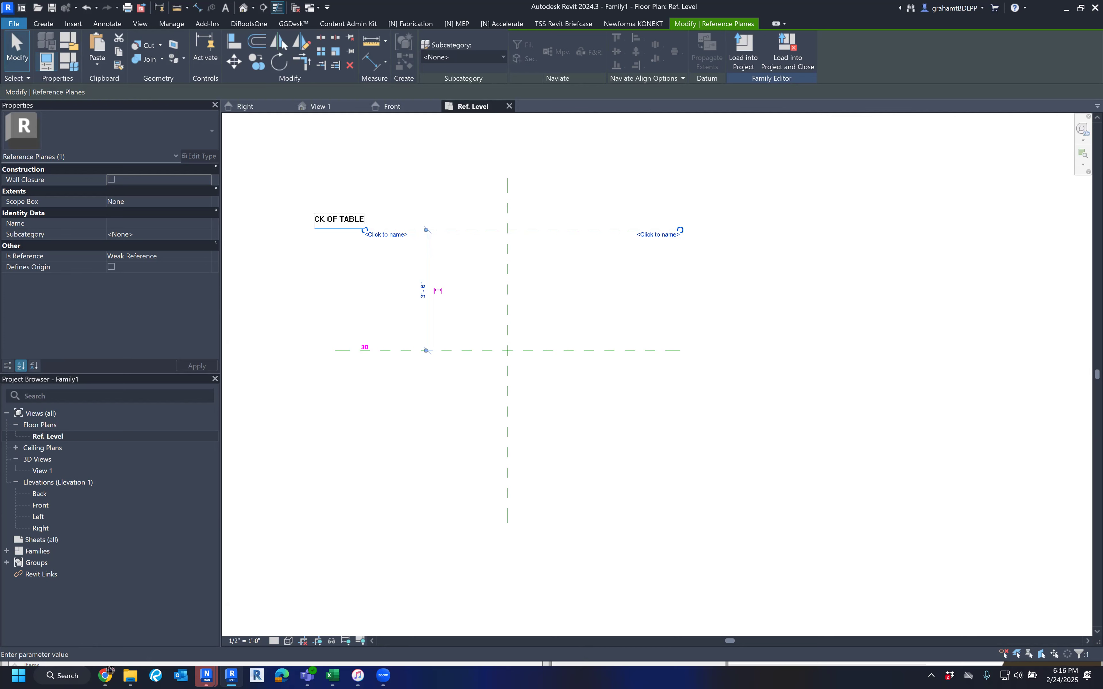
key(Return)
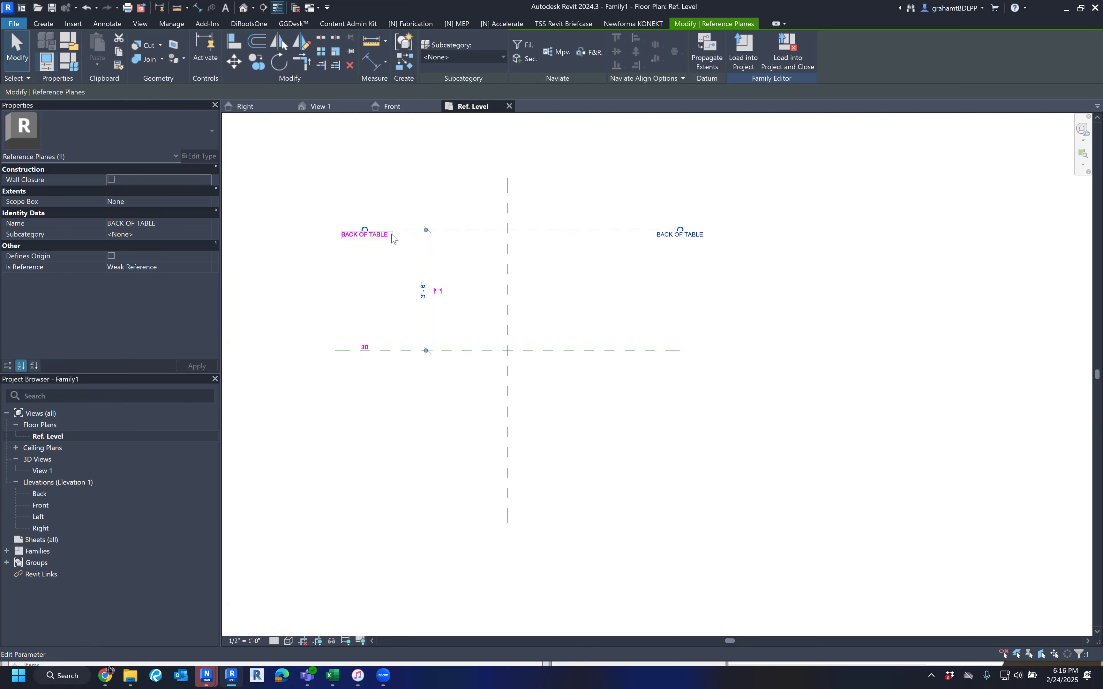
click(393, 211)
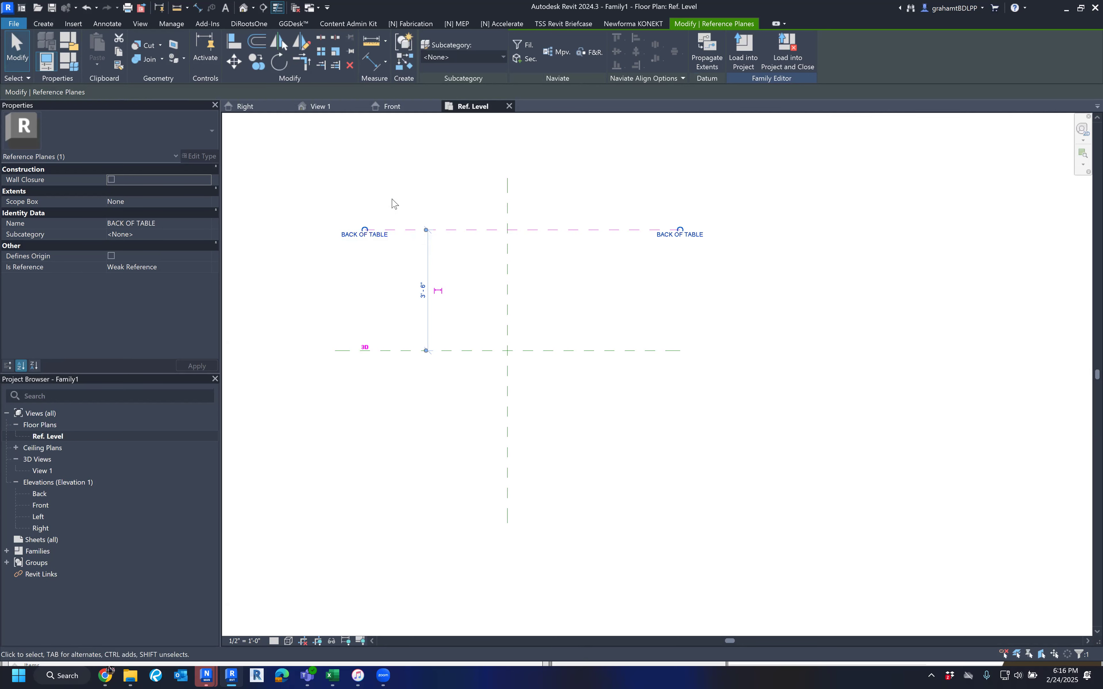
Step: Examine the BACK OF TABLE reference plane's labels and its offset from the Center Front/Back plane
click(430, 231)
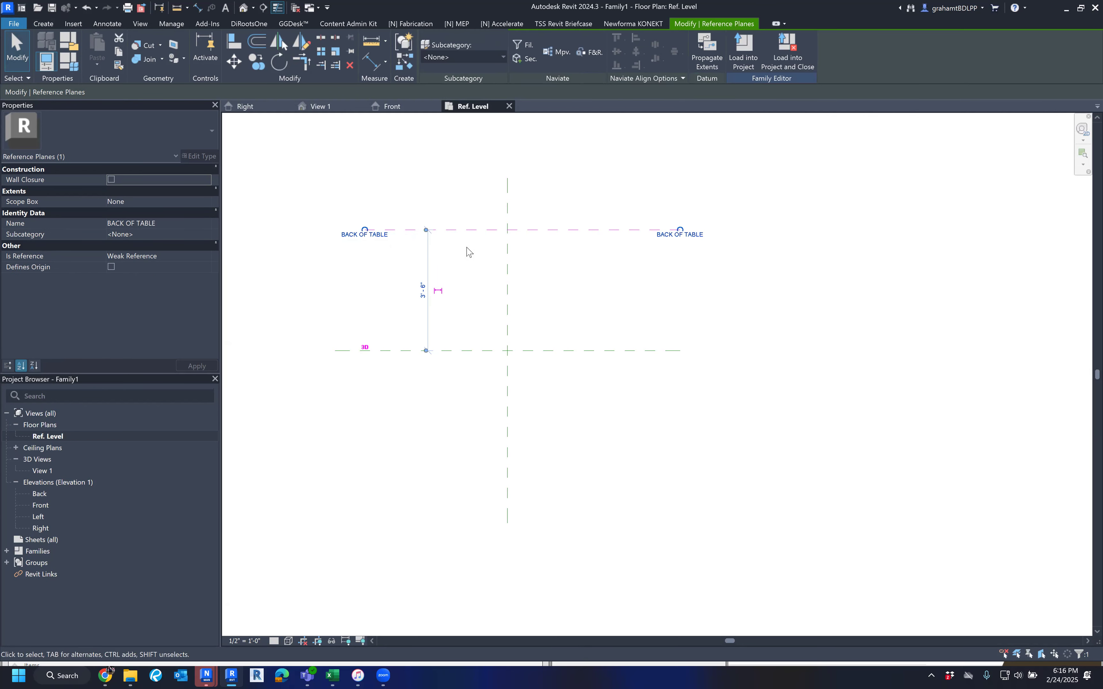
click(324, 284)
click(546, 234)
middle_drag(599, 275, 598, 260)
click(586, 237)
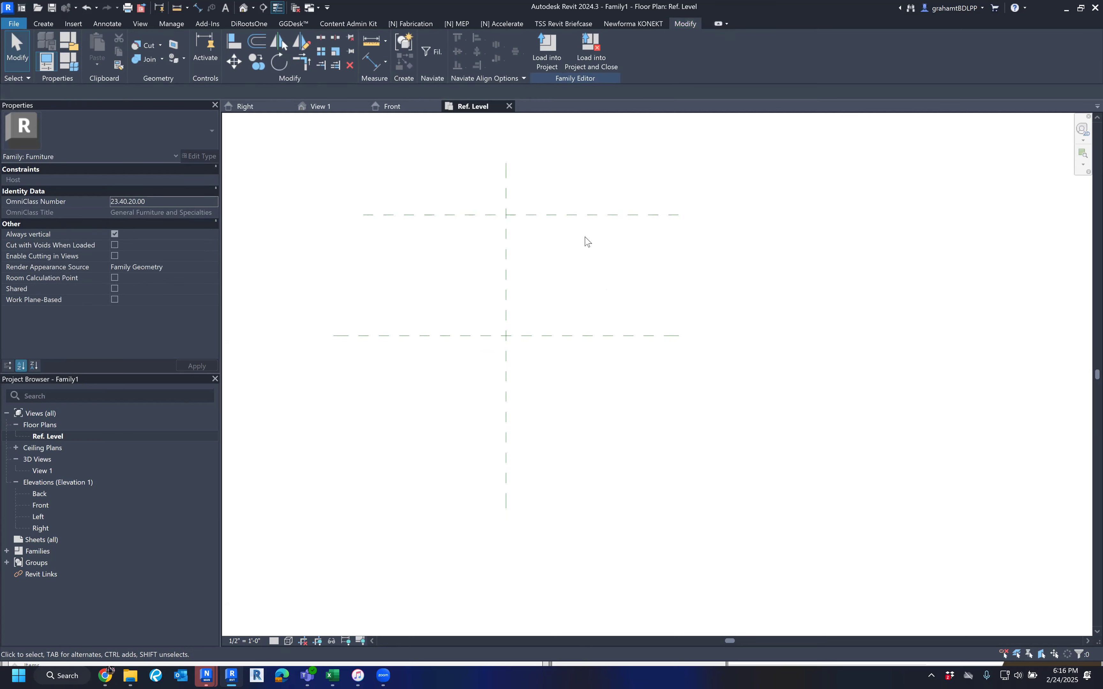
click(581, 217)
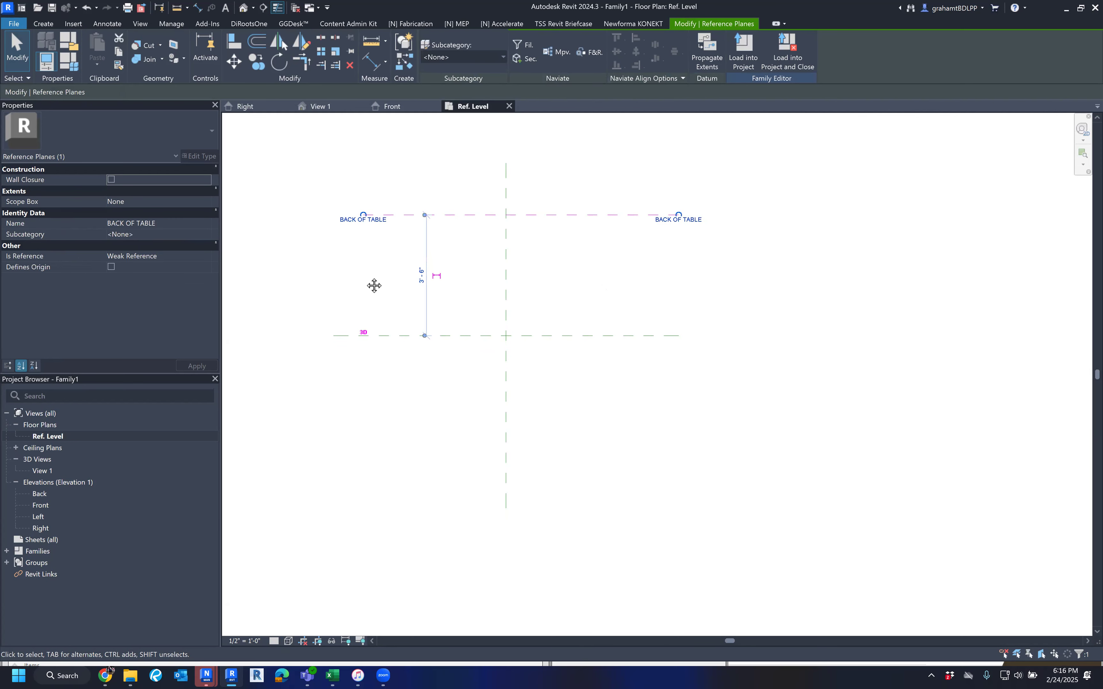
middle_drag(374, 285, 395, 264)
click(631, 414)
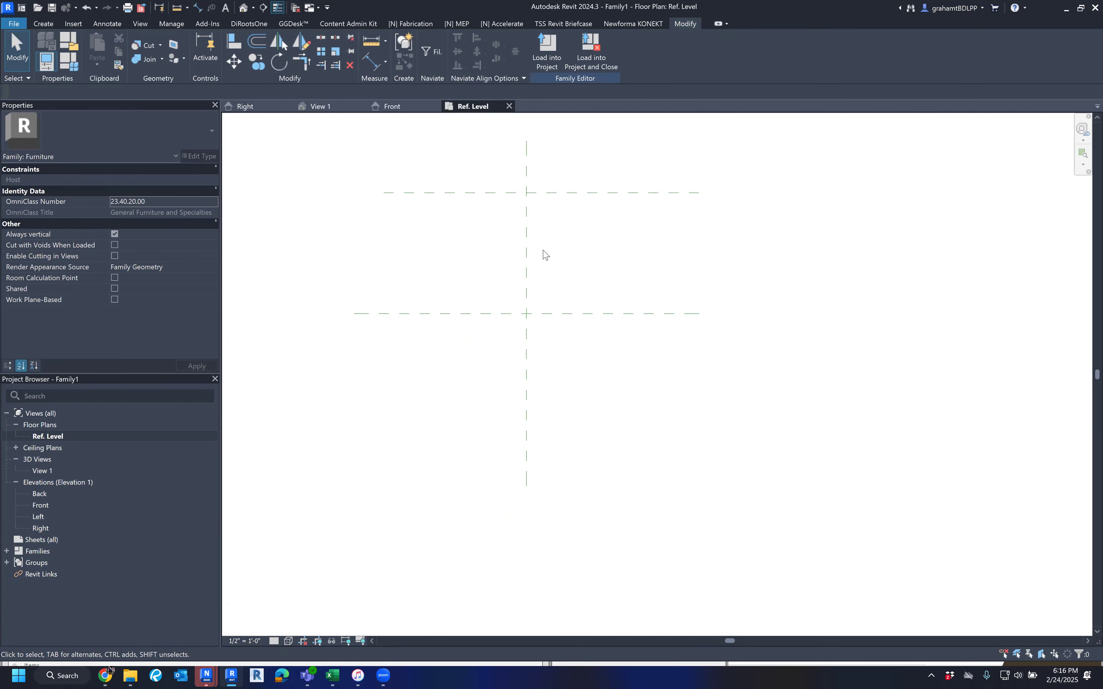
click(484, 195)
click(483, 268)
Step: Draw a horizontal reference plane about 3' 11" below the Center Front/Back plane, aligned with that plane's ends
key(r)
key(p)
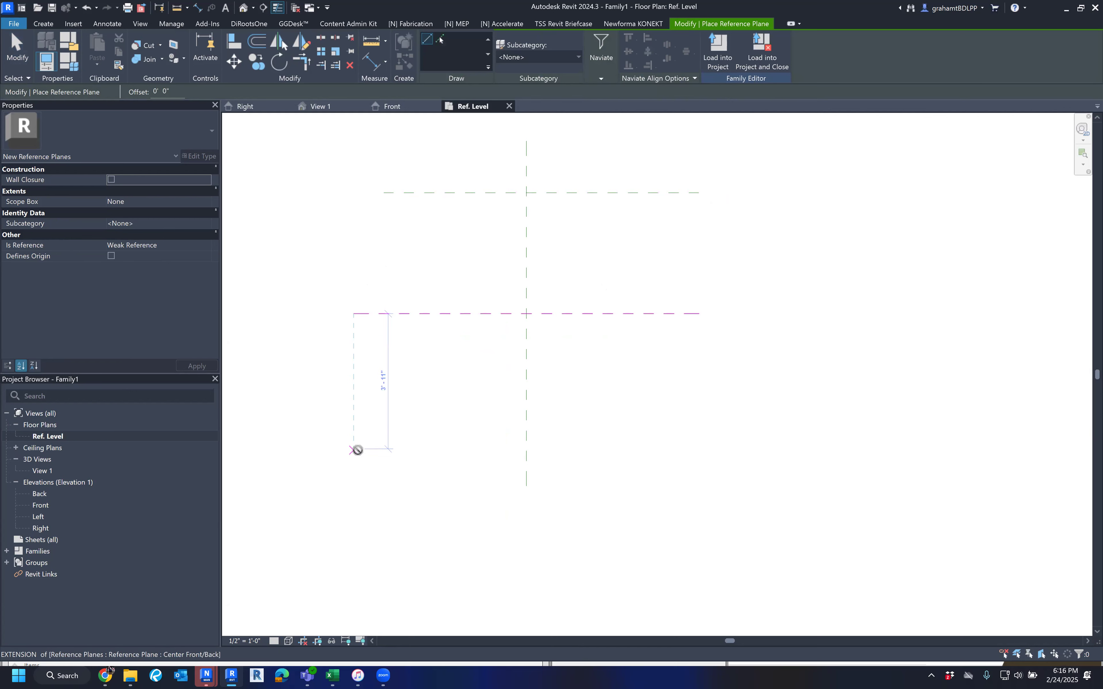
click(354, 449)
click(698, 449)
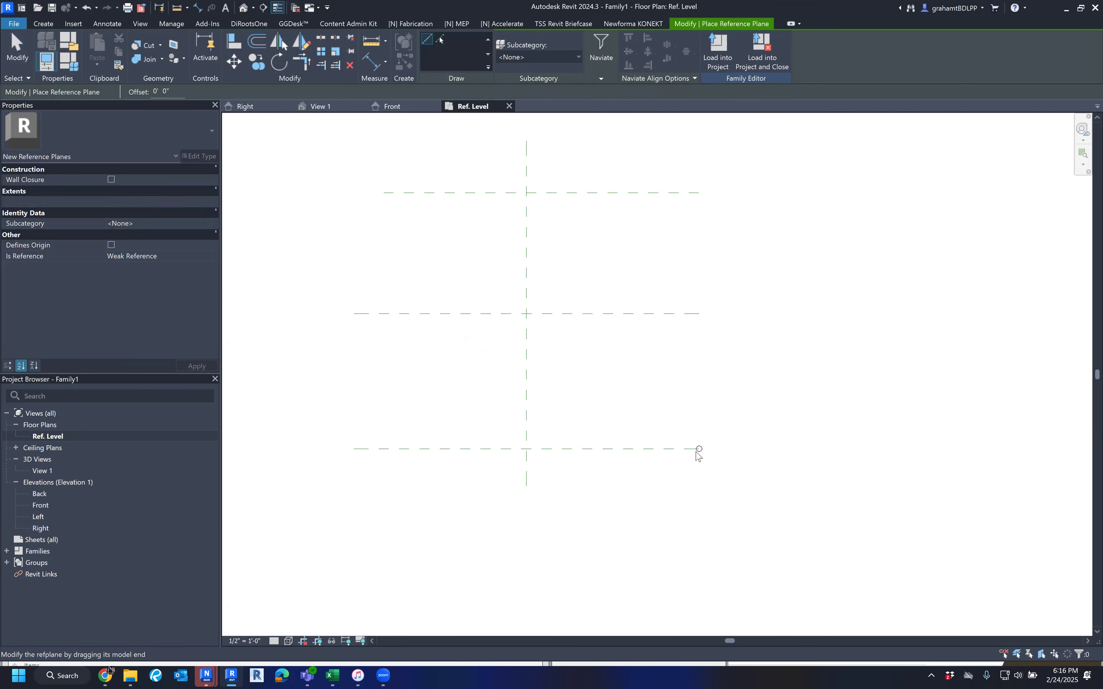
Step: Name the lower horizontal reference plane FRONT OF TABLE
key(Escape)
key(Escape)
click(652, 449)
click(675, 454)
text(FRONT OF )
text(TABLE)
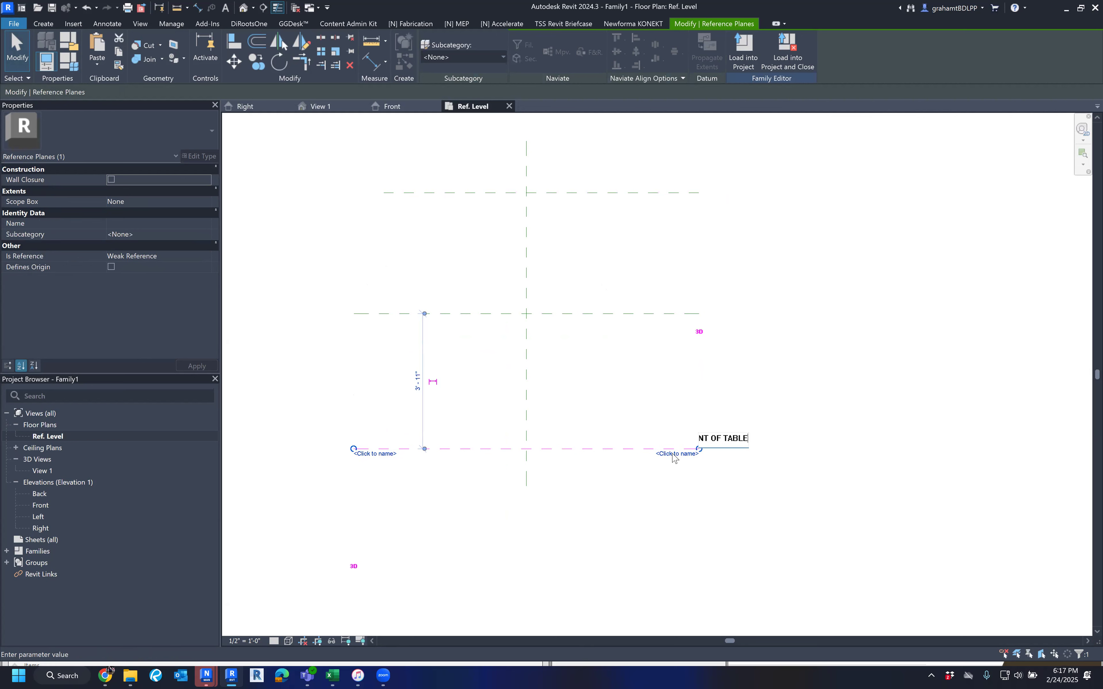
key(Return)
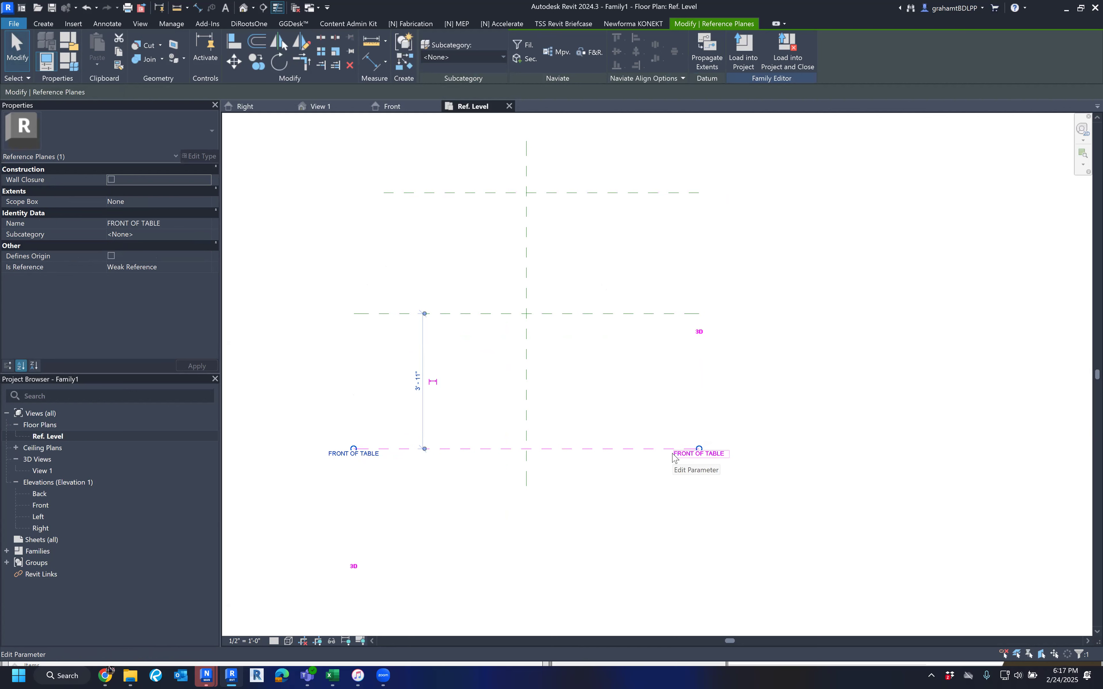
click(637, 411)
Step: Draw a vertical reference plane about 3' 6 5/8" left of the Center Left/Right plane, crossing all three horizontal planes
mouse_move(638, 407)
middle_down()
mouse_move(647, 404)
mouse_move(643, 423)
middle_up()
scroll(643, 413, down, 1)
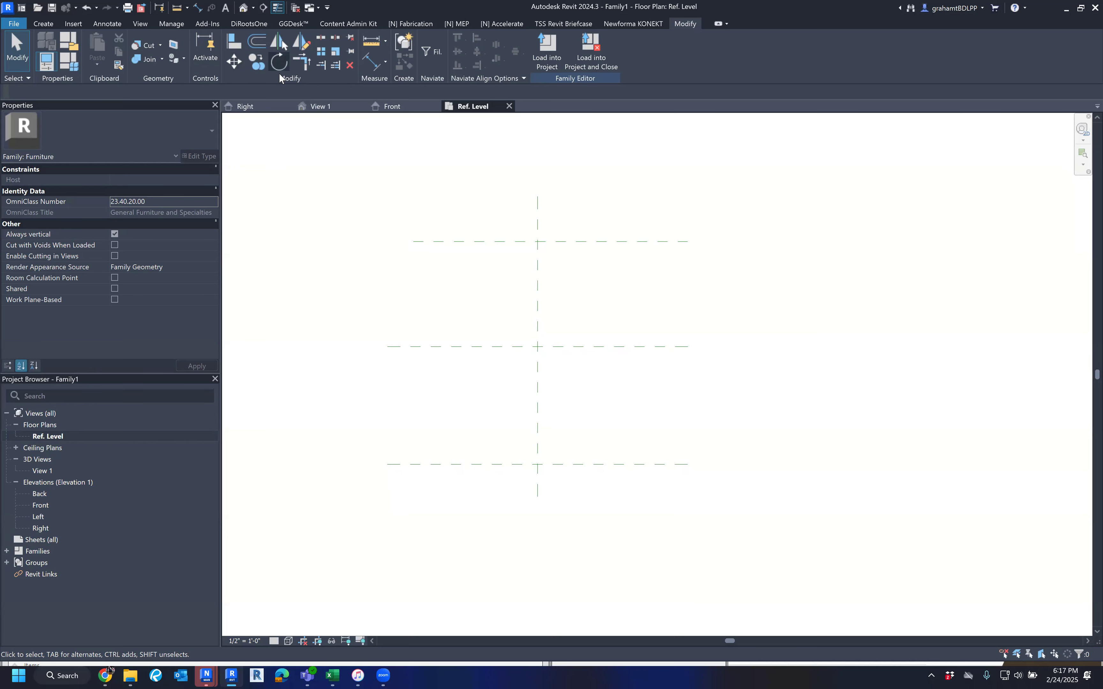
key(r)
key(p)
click(431, 175)
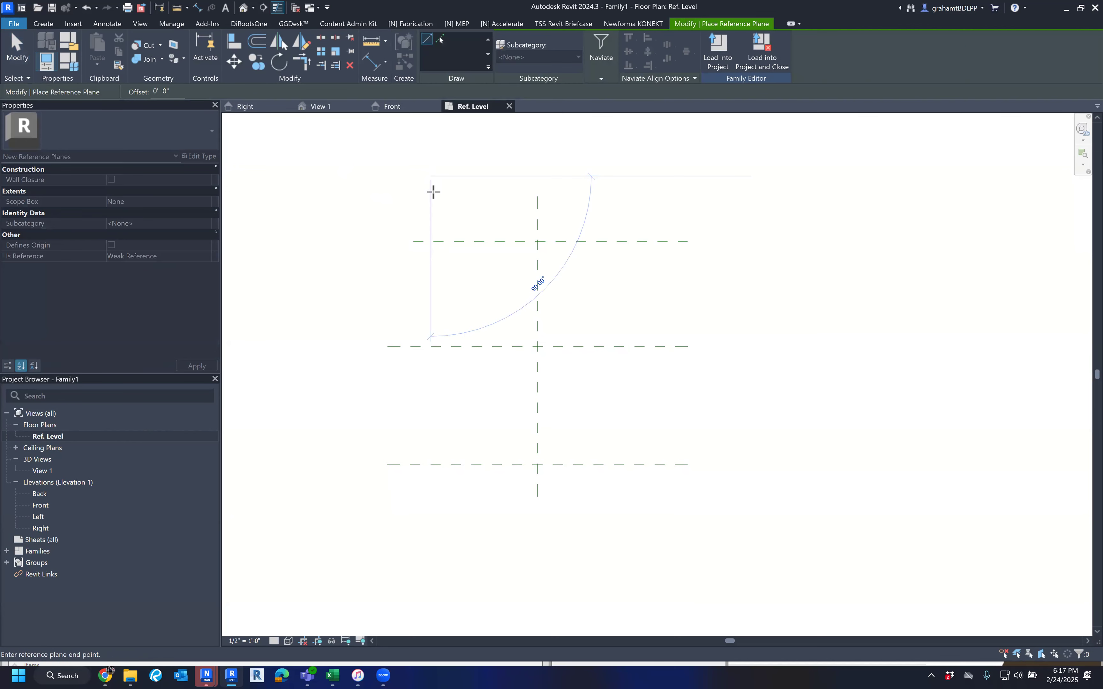
click(431, 505)
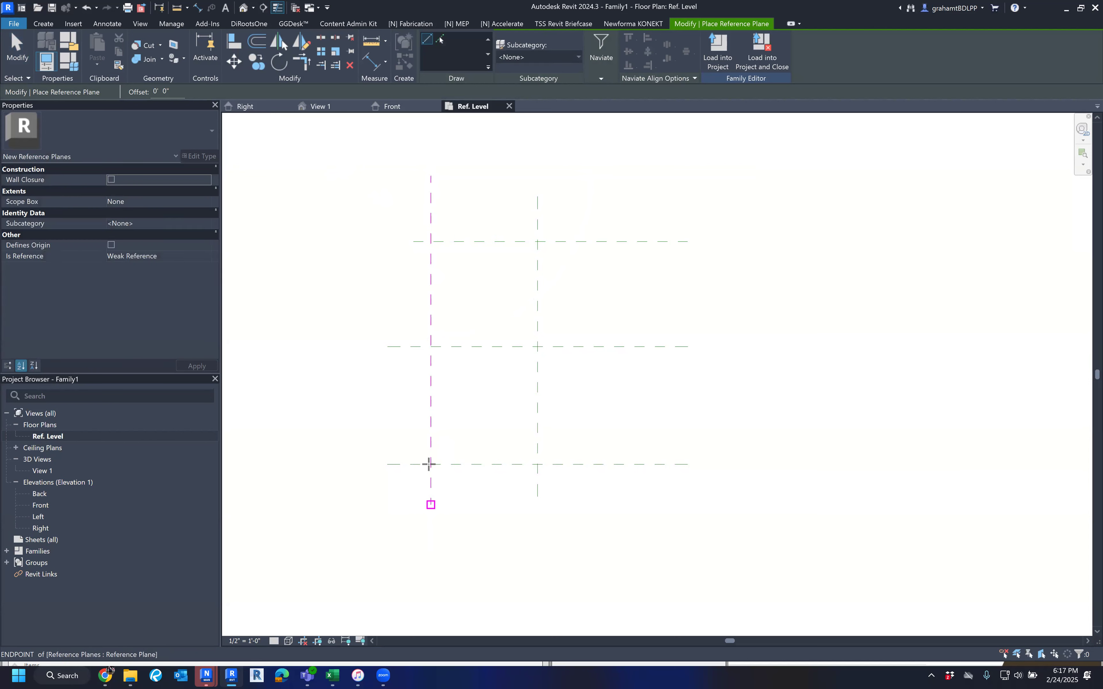
Step: Name the left vertical reference plane LEFT OF TABLE
key(Escape)
click(431, 228)
click(427, 212)
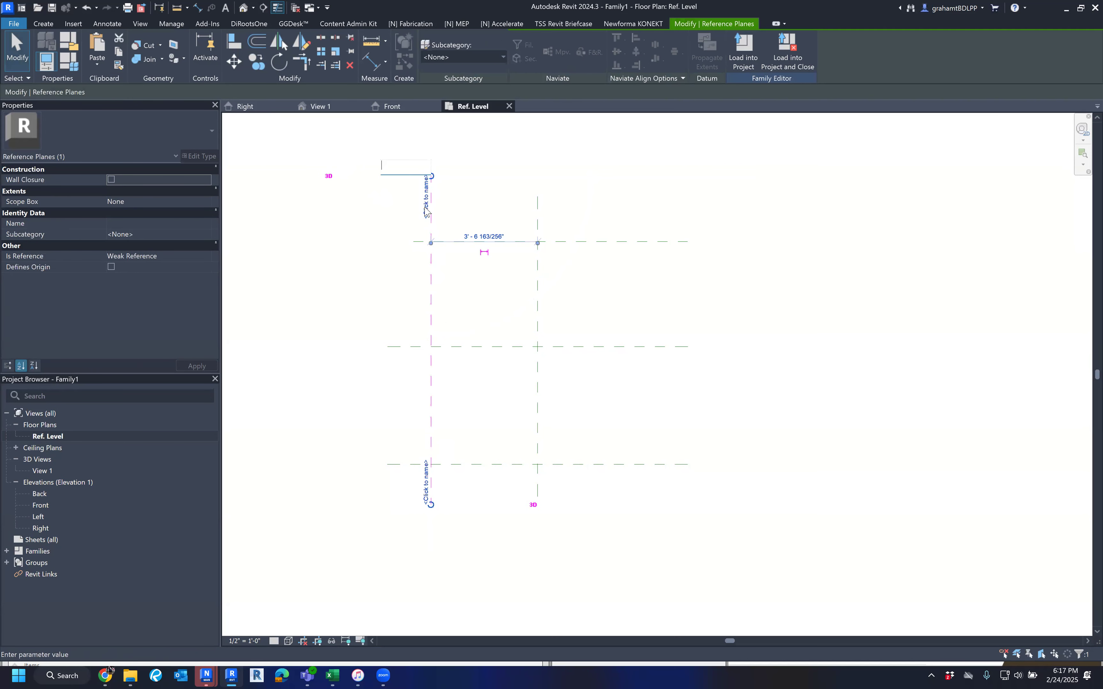
text(LEF)
text(T OF TABLE)
key(Return)
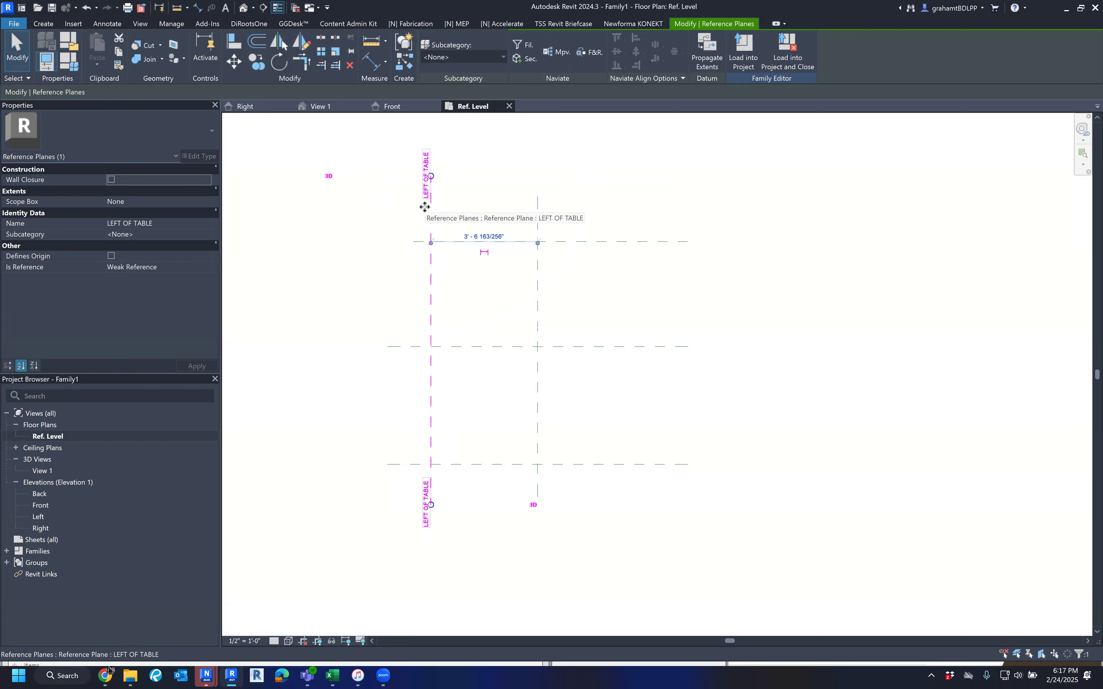
click(586, 158)
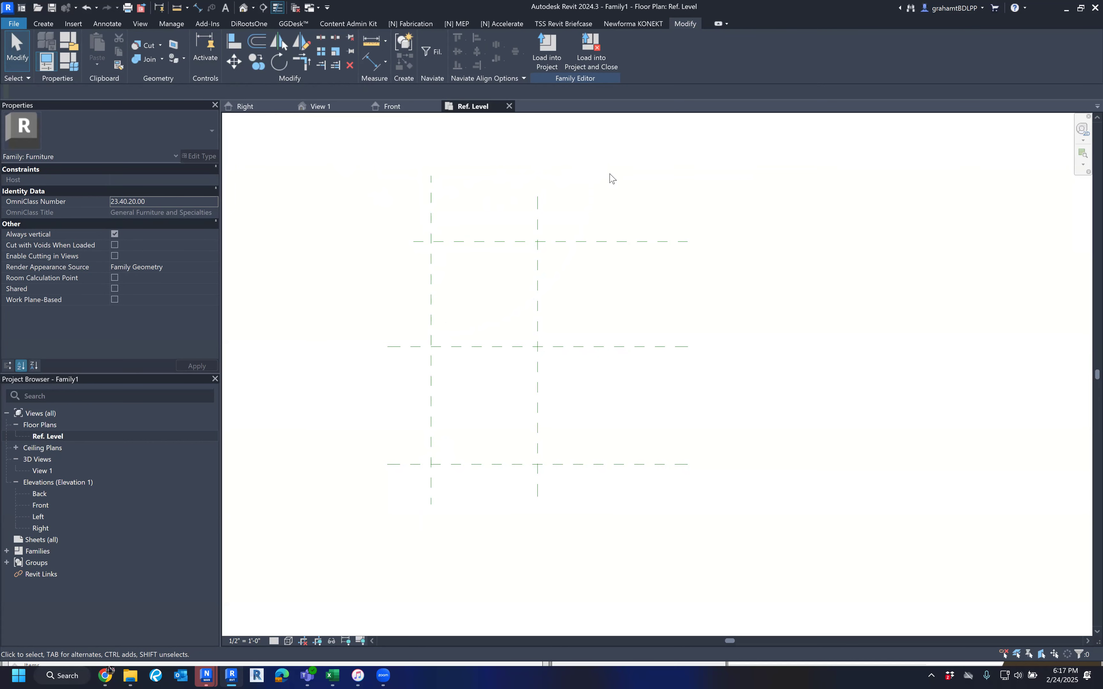
Step: Draw a vertical reference plane about 4' 1 3/8" right of the Center Left/Right plane, crossing all three horizontal planes
key(r)
key(p)
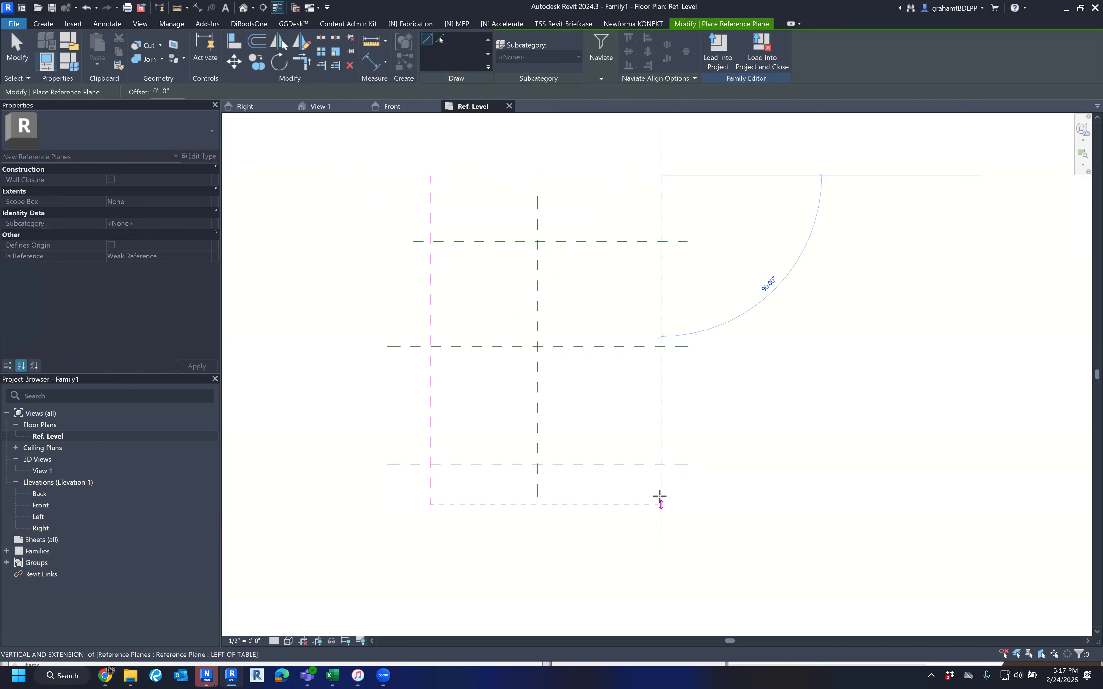
click(660, 497)
key(Escape)
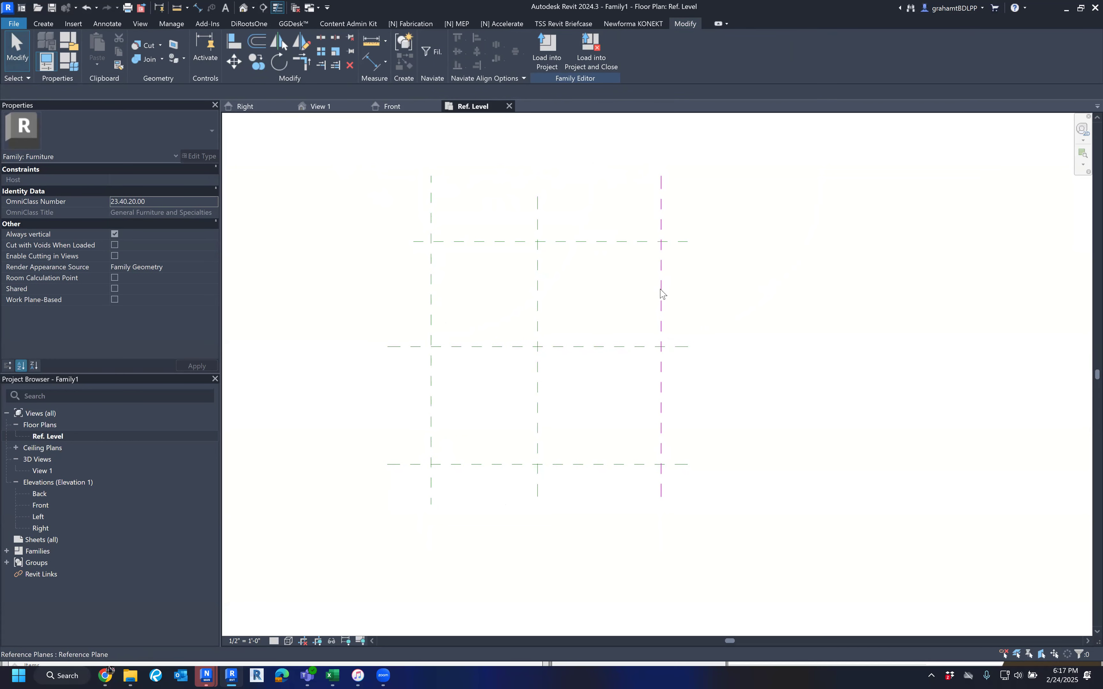
Step: Name the right vertical reference plane RIGHT OF TABLE
click(661, 293)
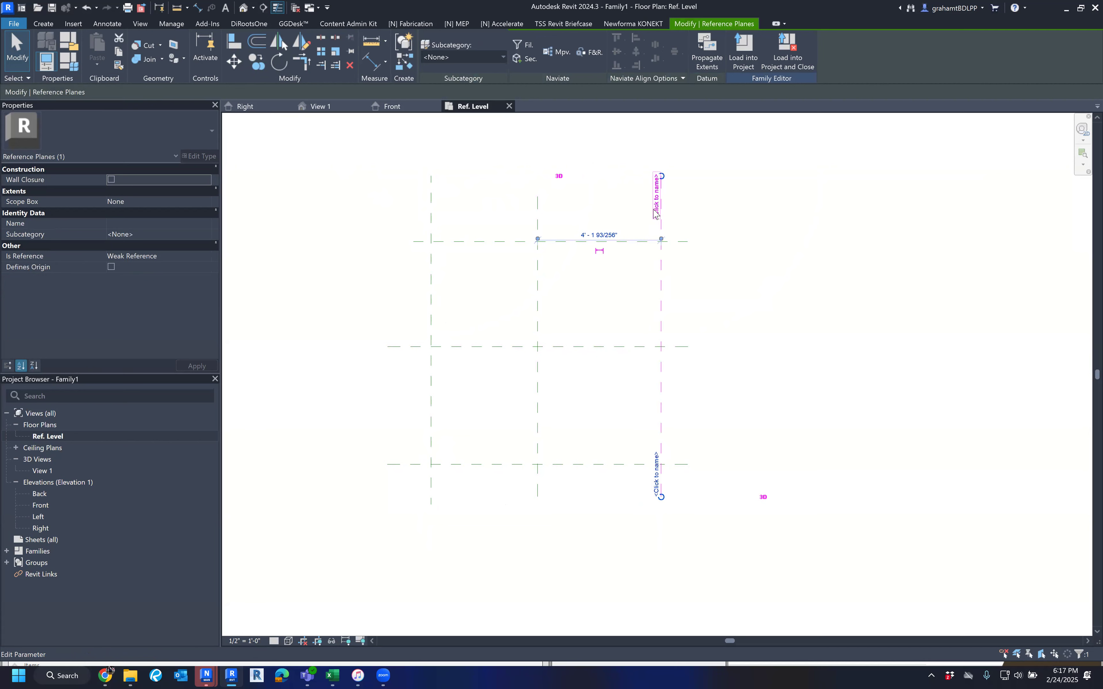
click(656, 201)
text(RIGHT OF TABLE)
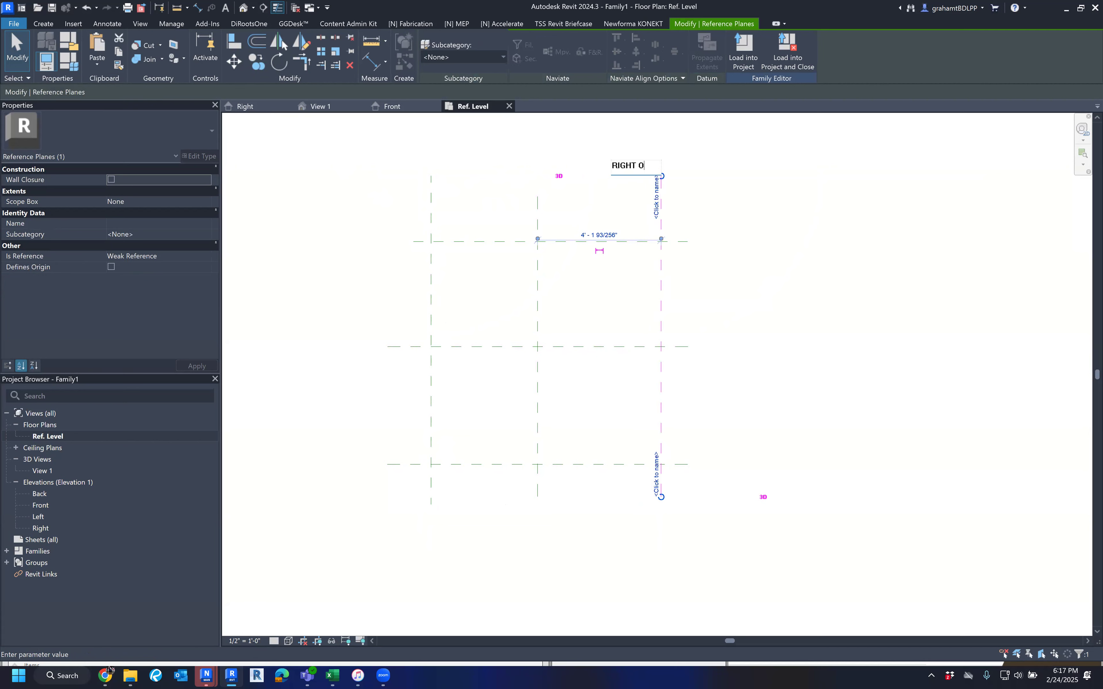
key(Return)
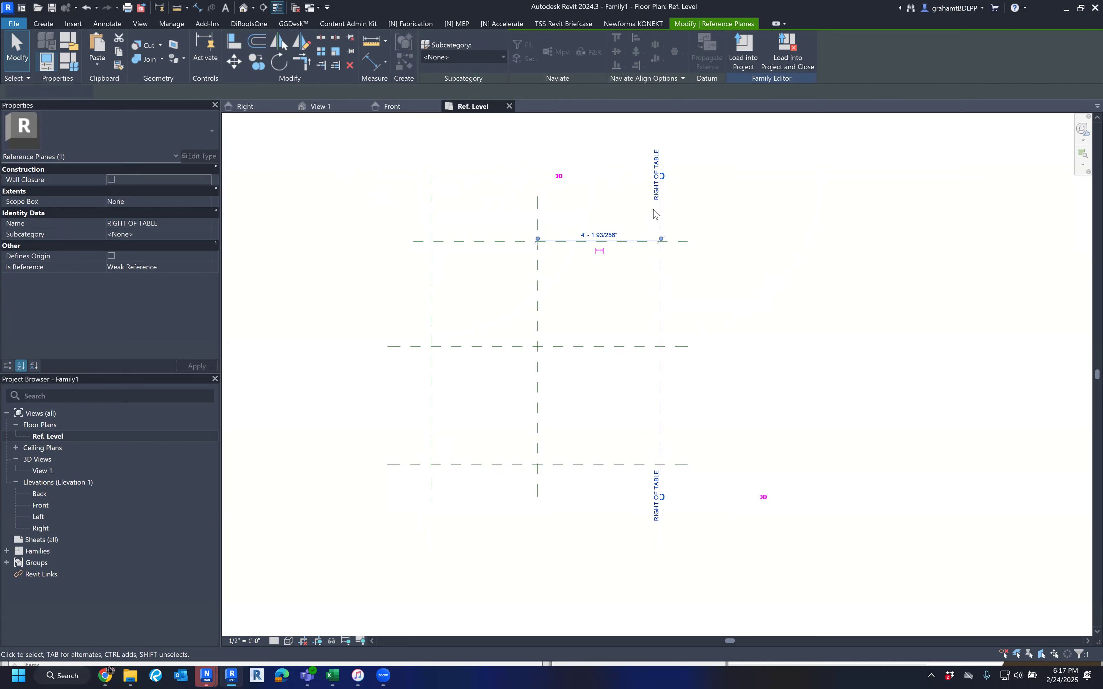
click(718, 239)
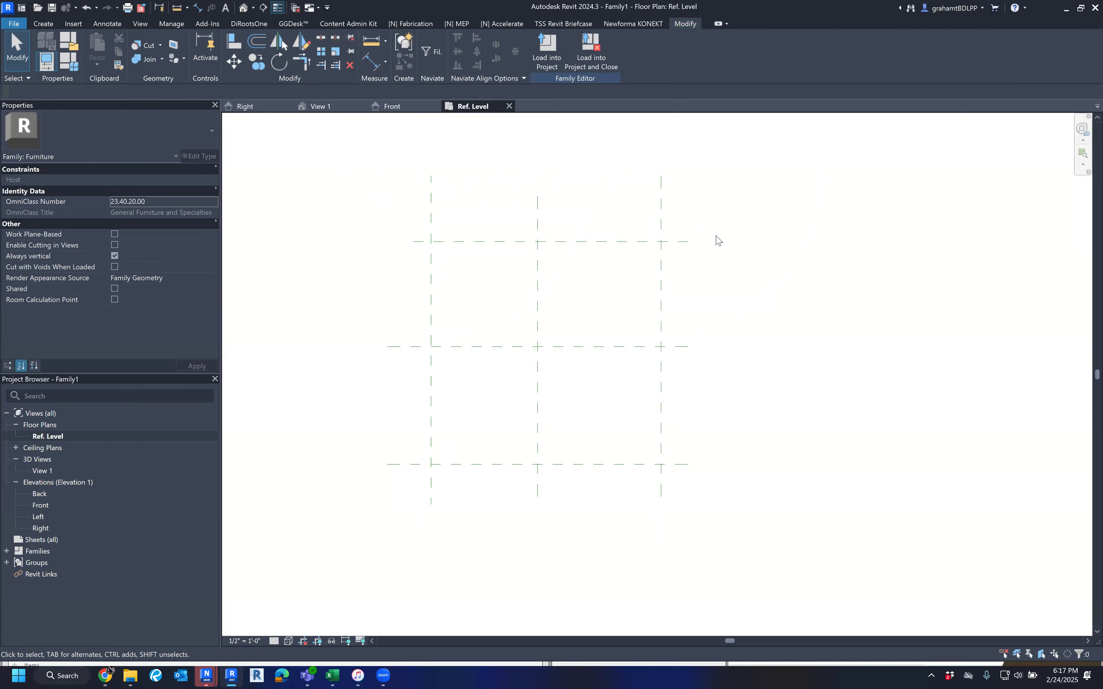
Step: Check the names of the back, front, left and right reference planes by selecting each one in turn
click(622, 242)
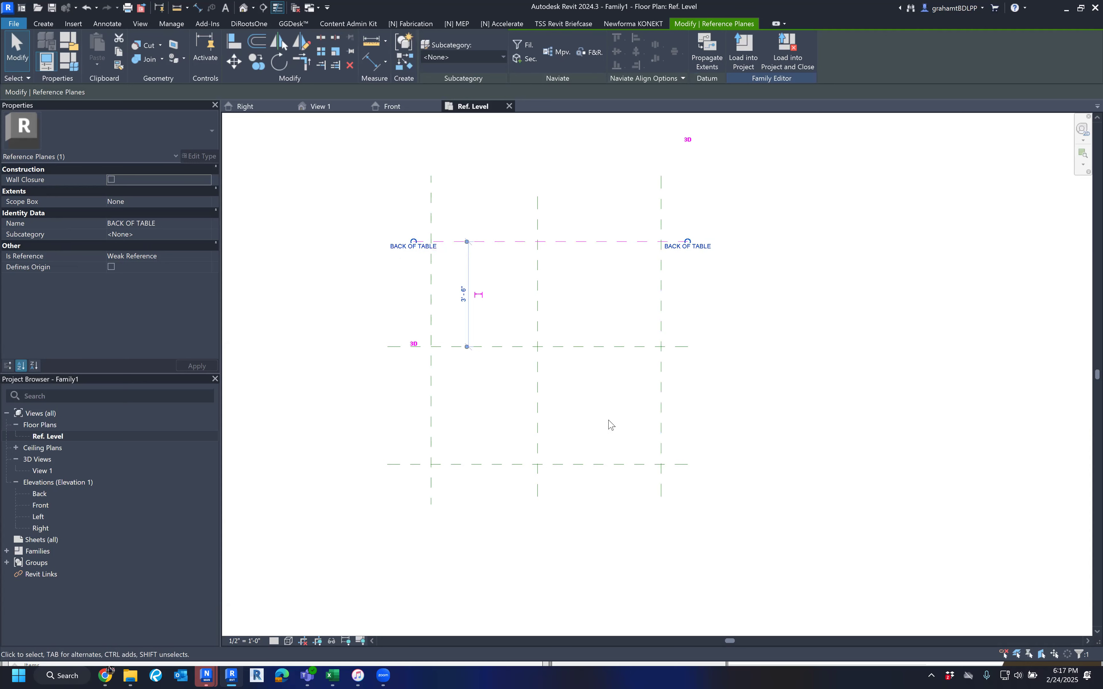
click(594, 464)
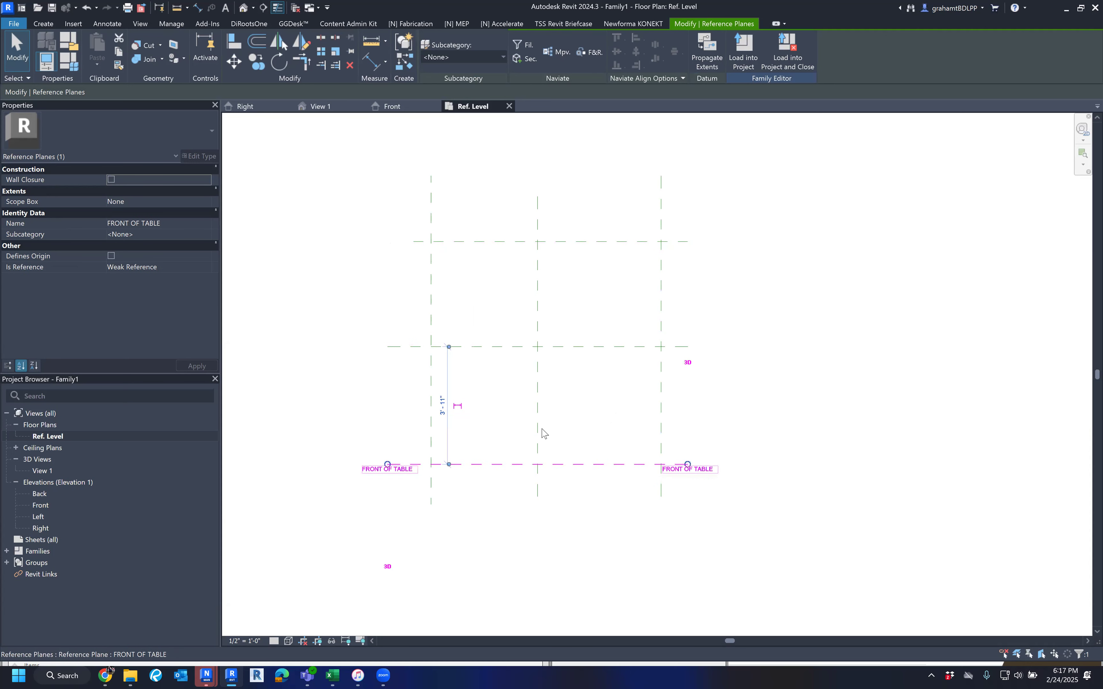
click(430, 370)
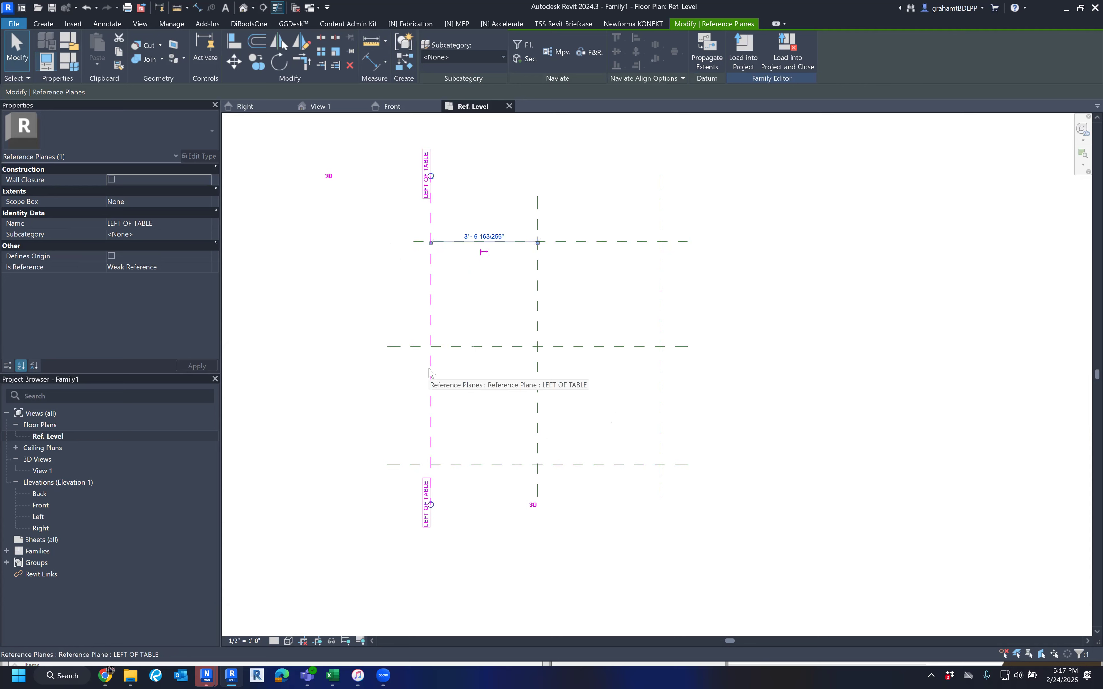
click(662, 294)
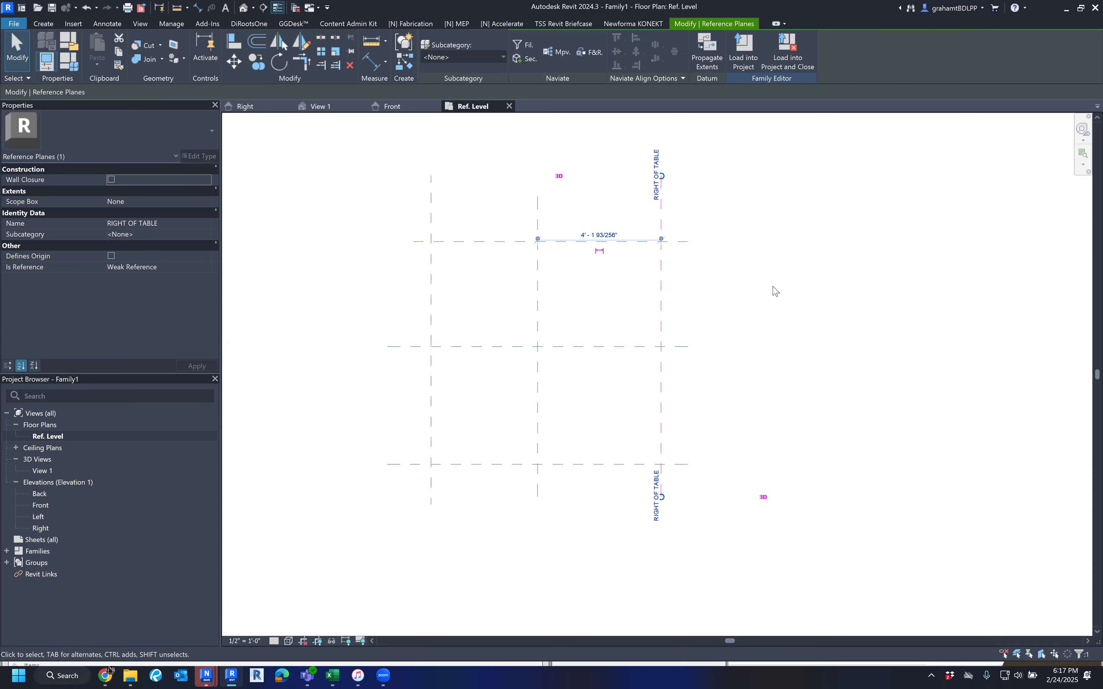
click(849, 286)
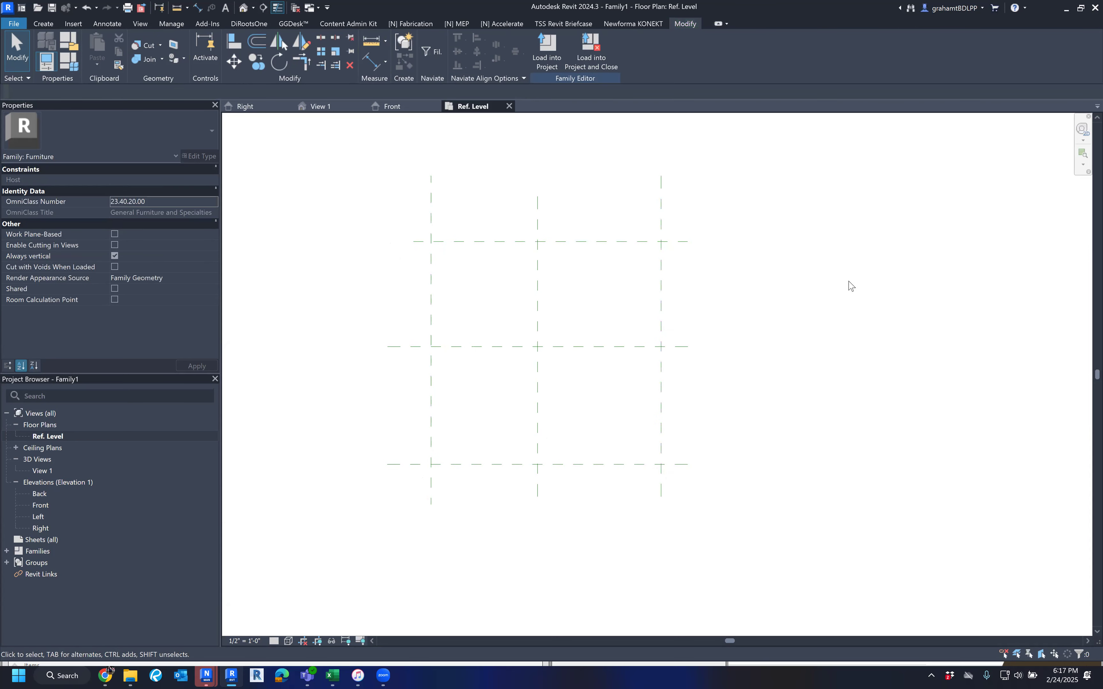
middle_drag(846, 288, 839, 274)
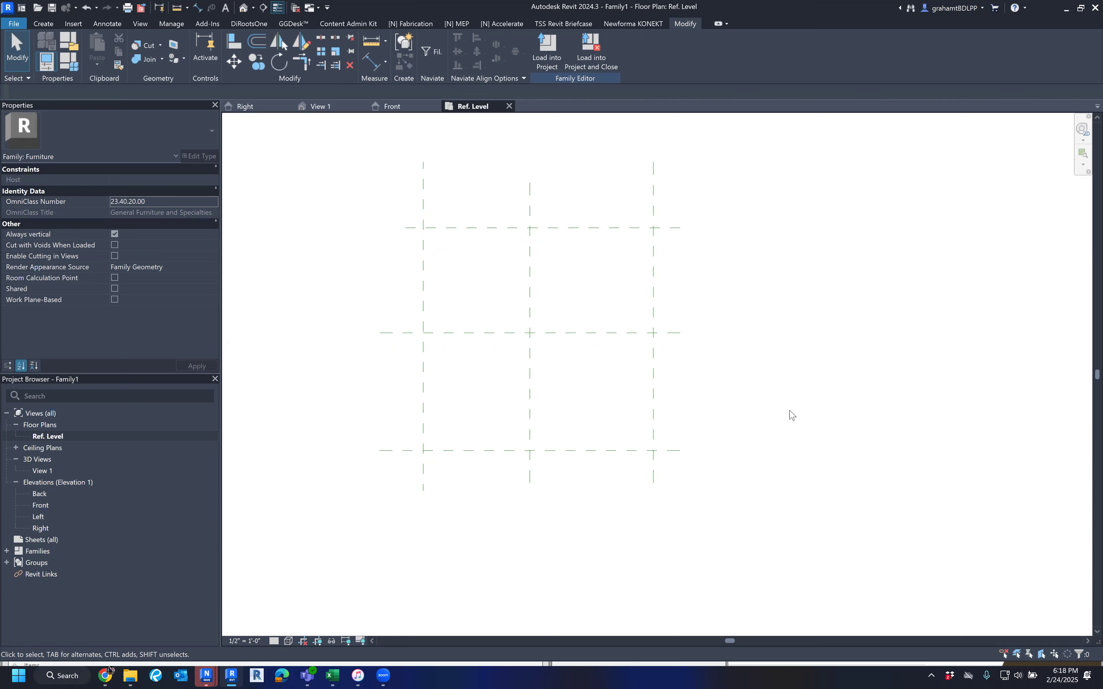
Step: Shorten the lower end of the LEFT OF TABLE plane to align with the lower ends of the other vertical planes
click(415, 451)
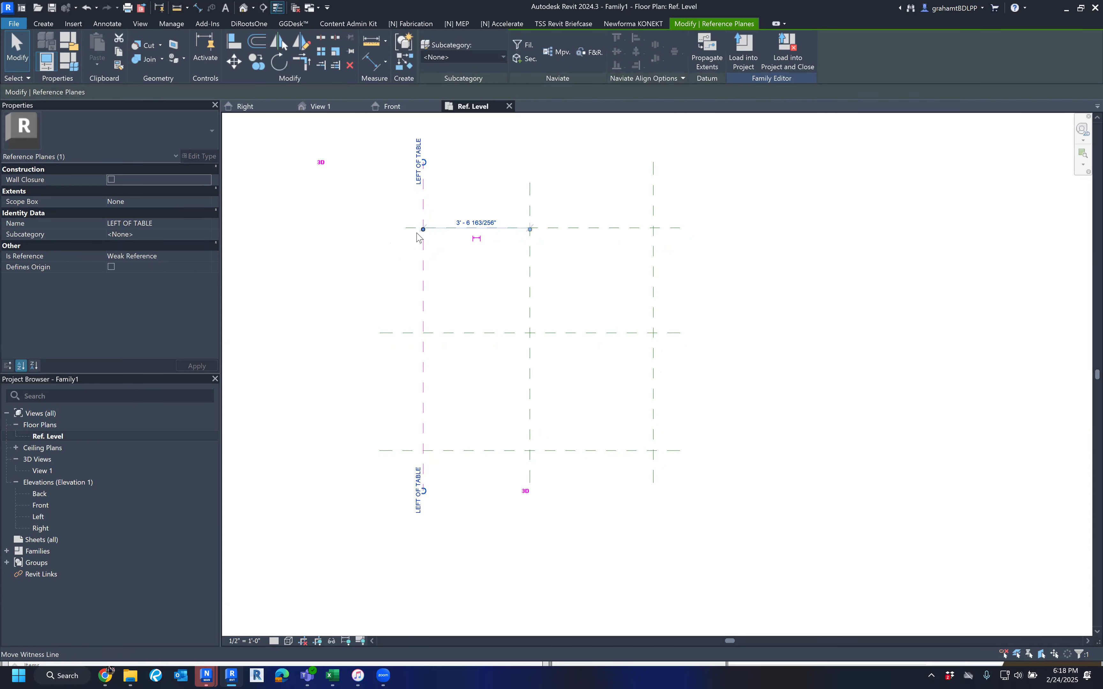
drag(424, 491, 423, 366)
drag(424, 428, 424, 483)
click(602, 517)
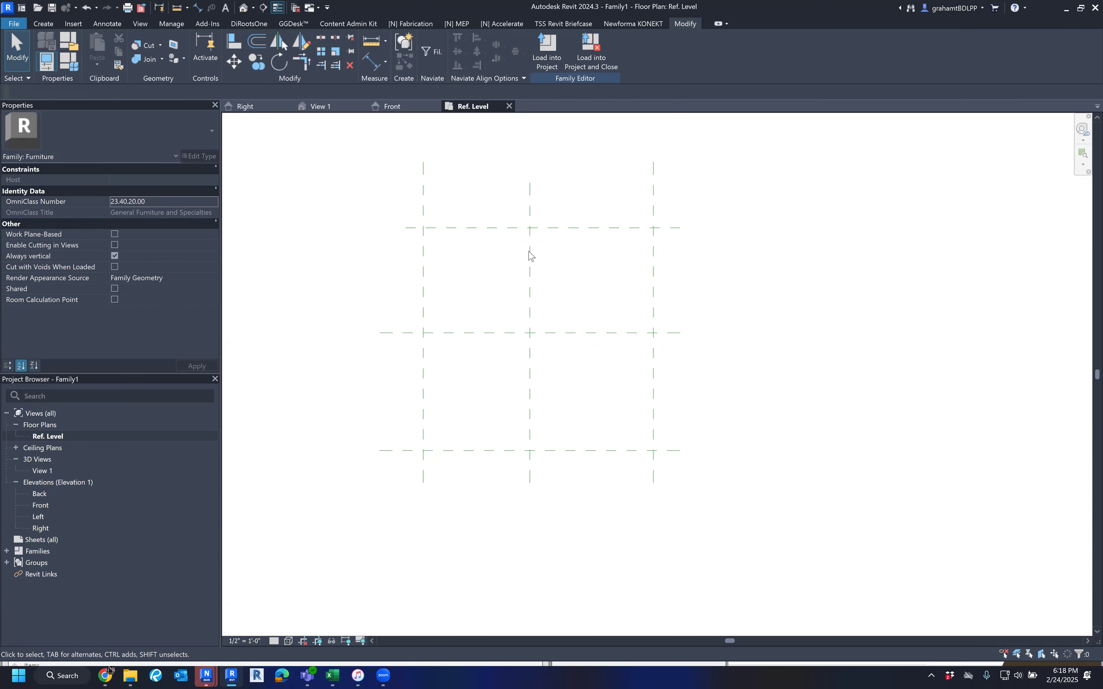
Step: Extend the left end of the BACK OF TABLE plane to align with the left ends of the other horizontal planes
click(405, 228)
drag(405, 226, 379, 226)
click(278, 339)
scroll(786, 366, down, 1)
middle_drag(777, 394, 735, 392)
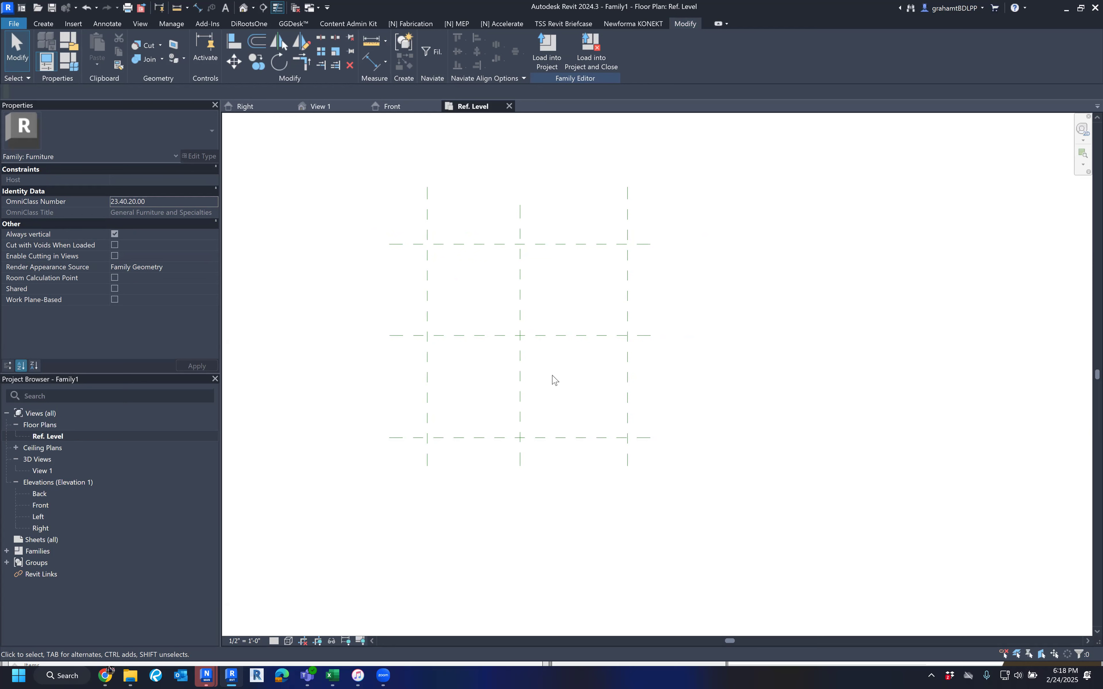
middle_drag(490, 303, 483, 303)
click(643, 245)
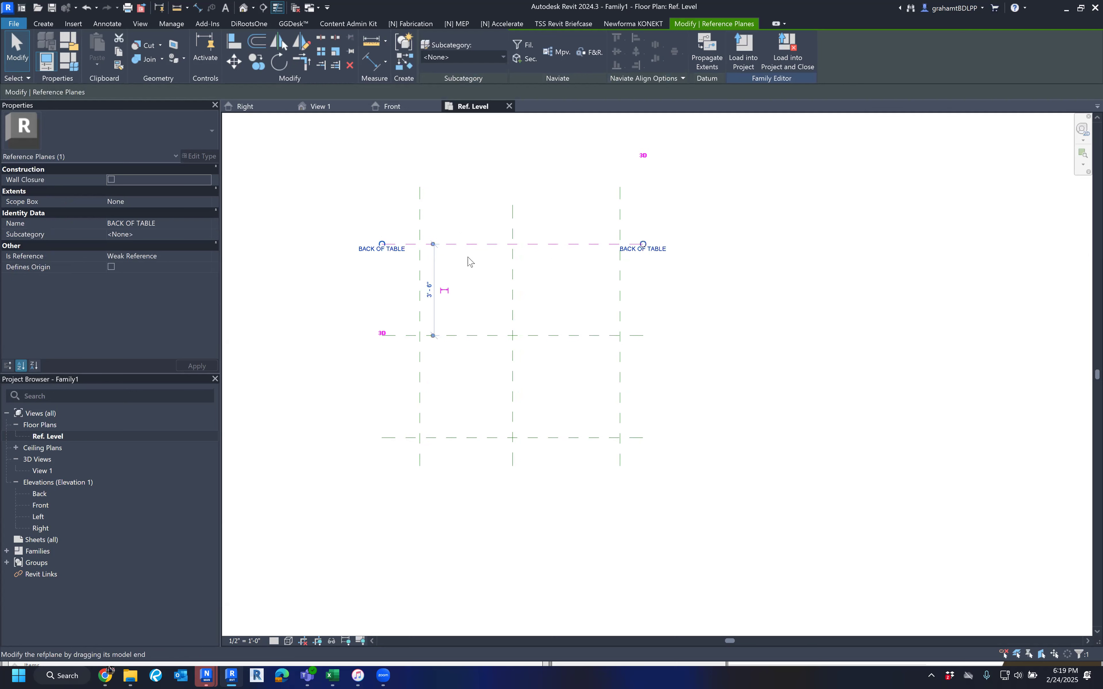
click(403, 301)
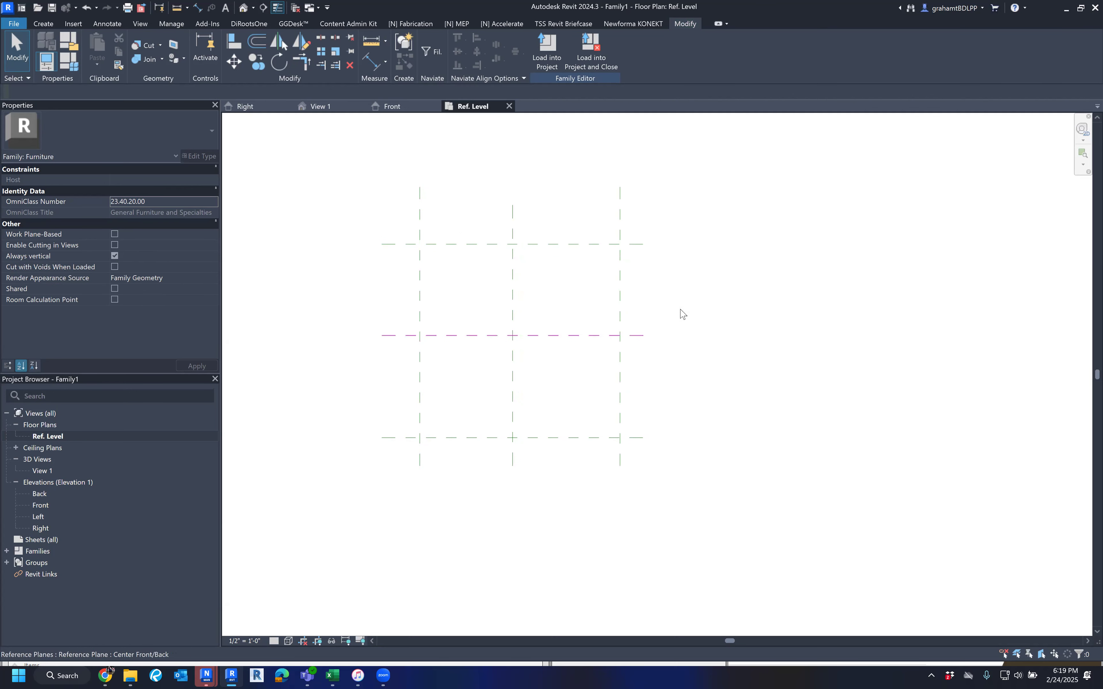
Step: Draw a loose horizontal reference plane right of the table layout, about 1' 1 3/8" below the BACK OF TABLE plane's level
key(r)
key(p)
click(663, 273)
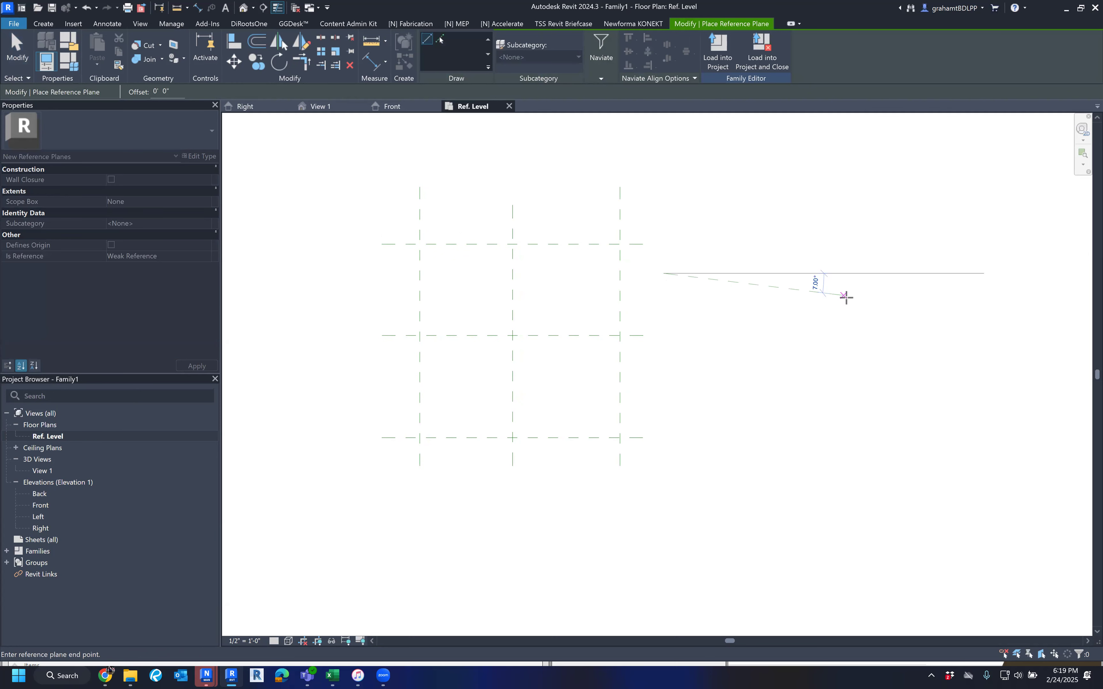
click(979, 273)
click(830, 175)
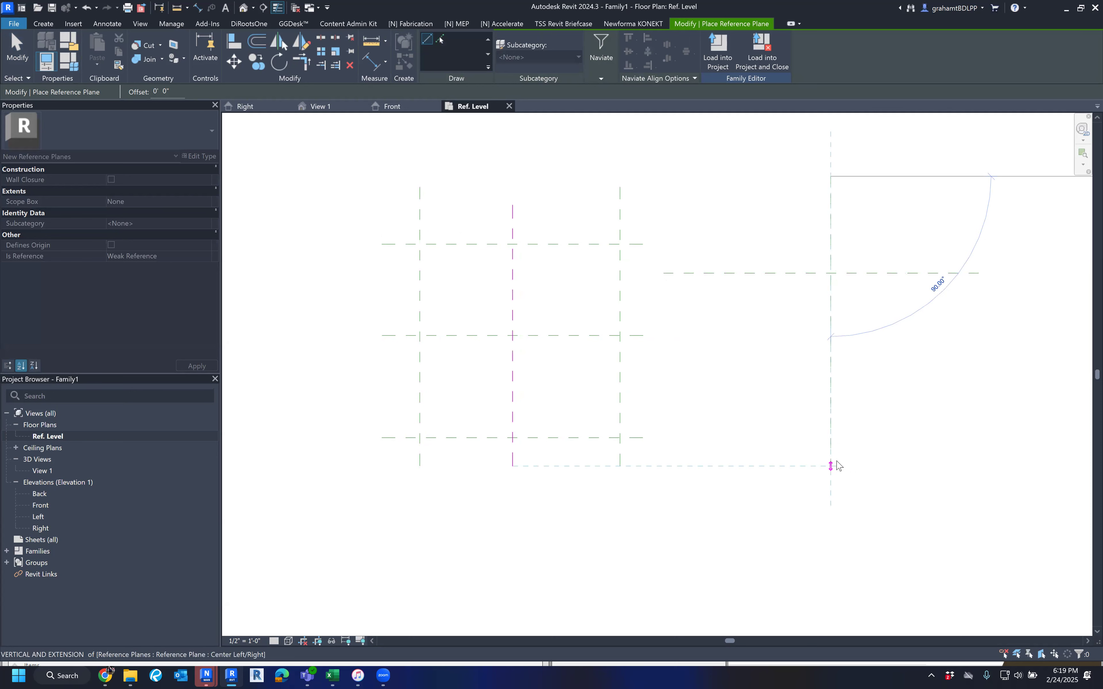
key(Escape)
key(Escape)
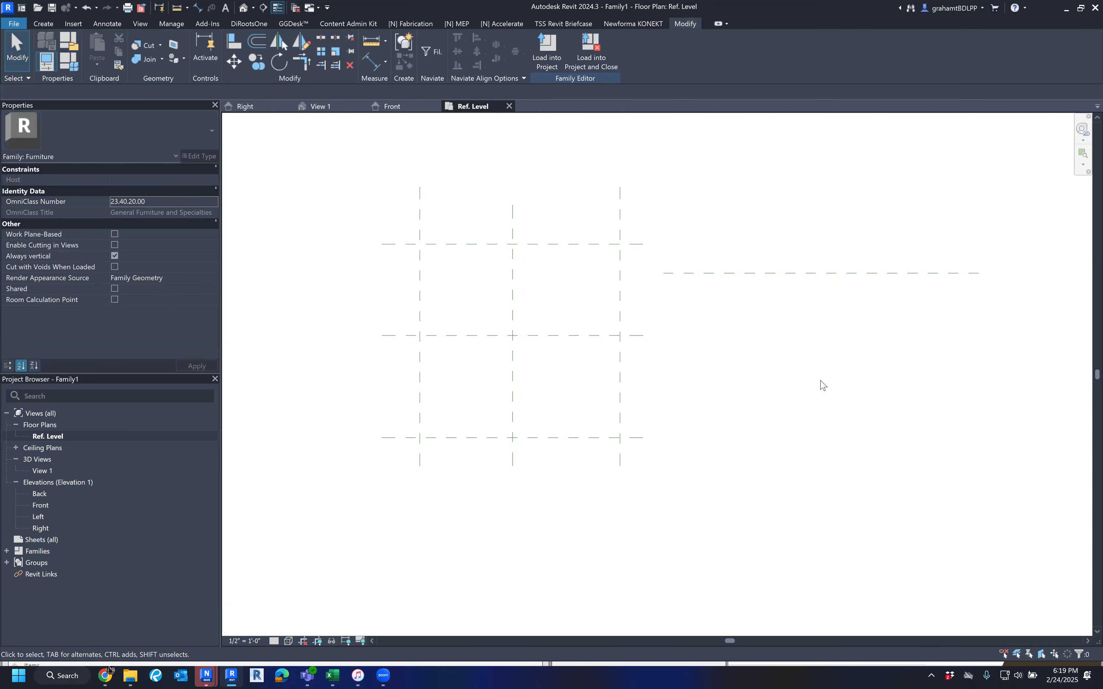
Step: Try adjusting the left end of the unnamed reference plane beside the table layout, and delete that plane
click(747, 273)
drag(662, 289, 663, 313)
key(Escape)
click(732, 275)
scroll(673, 275, up, 3)
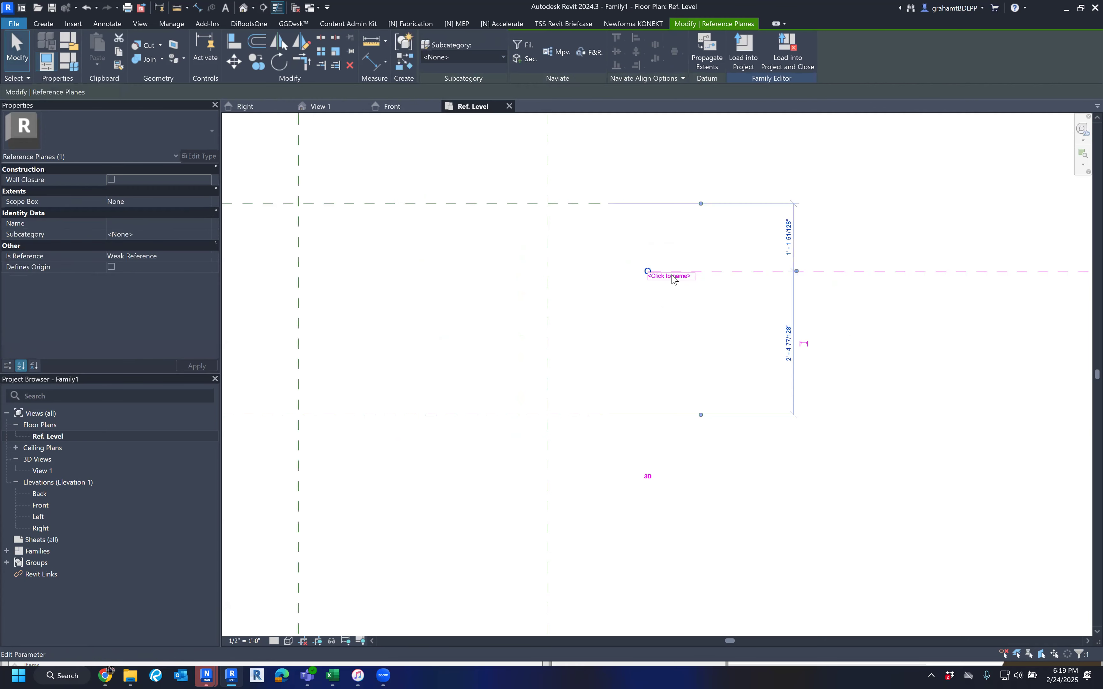
drag(648, 272, 658, 355)
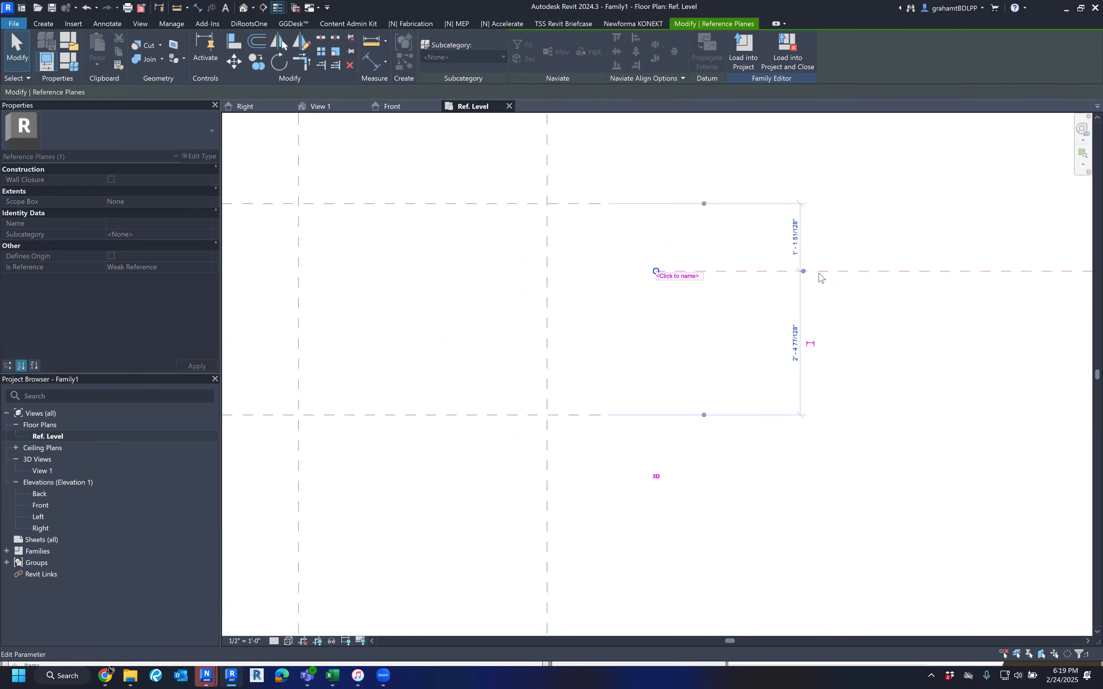
scroll(819, 274, down, 3)
middle_drag(889, 282, 783, 294)
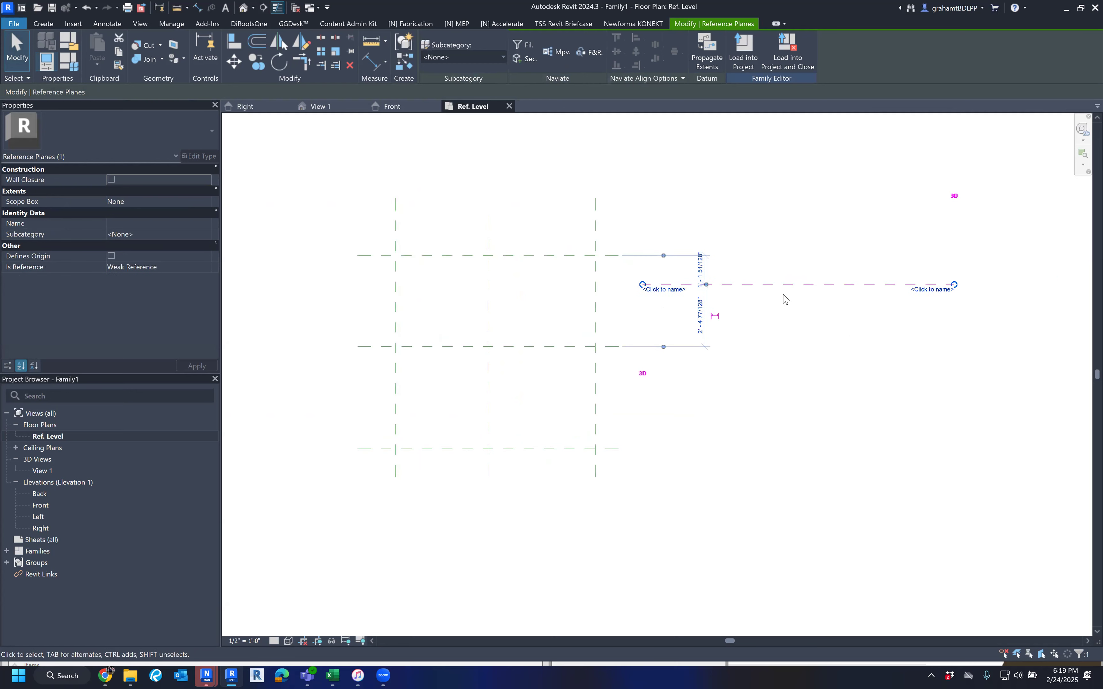
key(Delete)
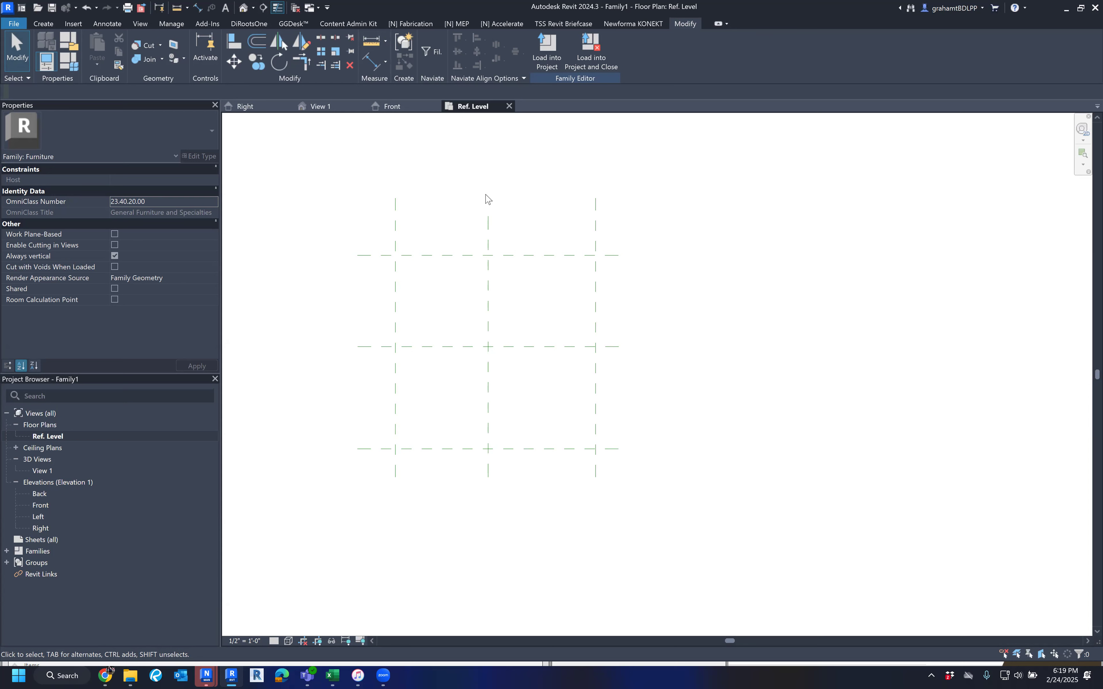
Step: Open the name label of the BACK OF TABLE reference plane for editing
middle_drag(483, 351, 513, 341)
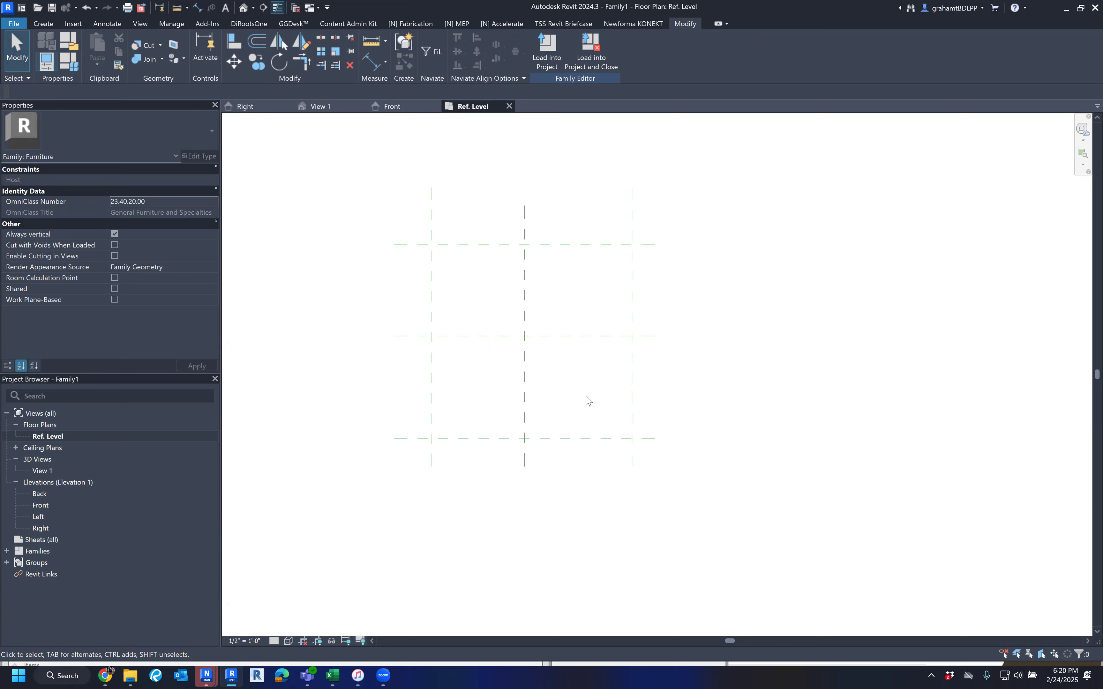
click(579, 252)
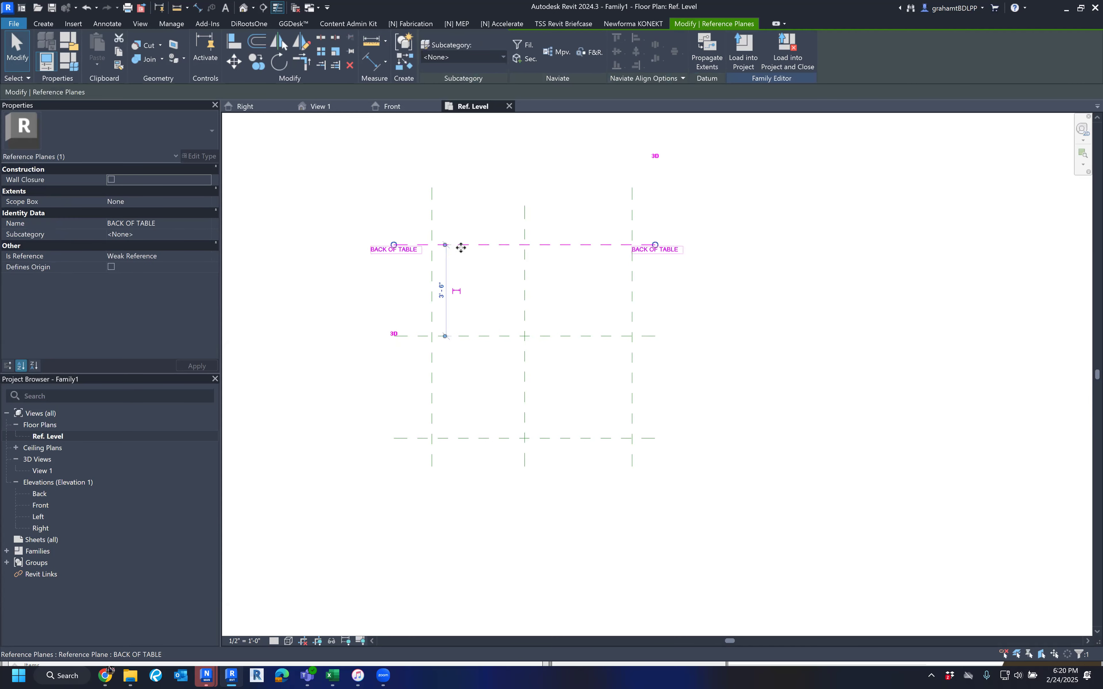
click(381, 251)
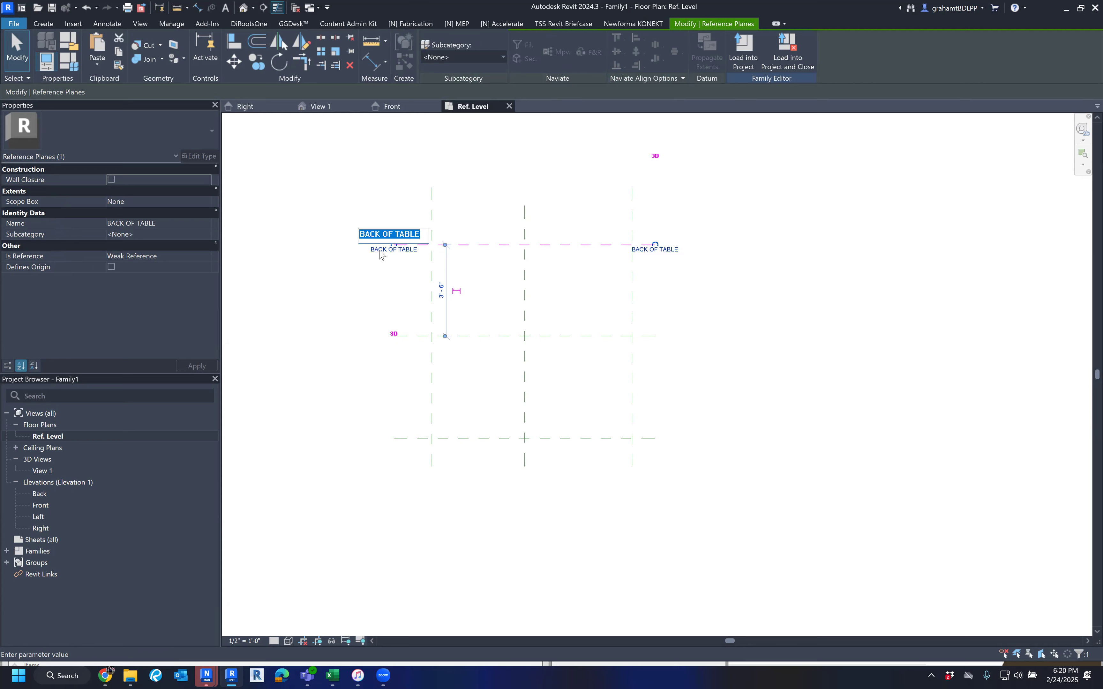
click(561, 260)
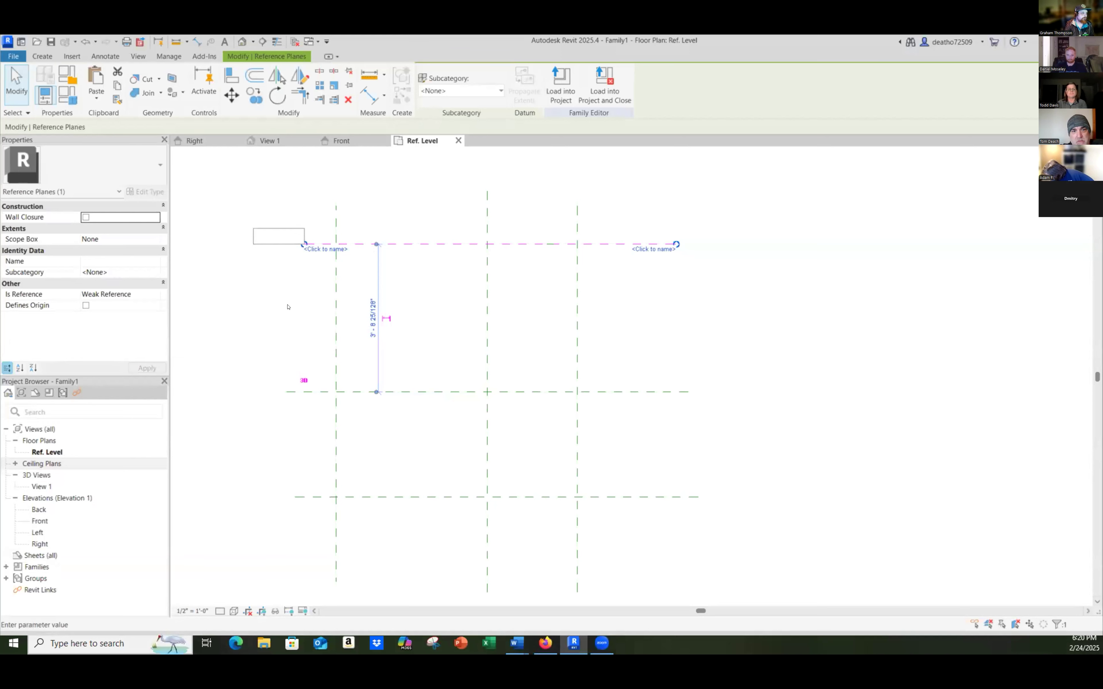
Step: Try to name the unnamed upper horizontal reference plane "Back of Table"
click(289, 233)
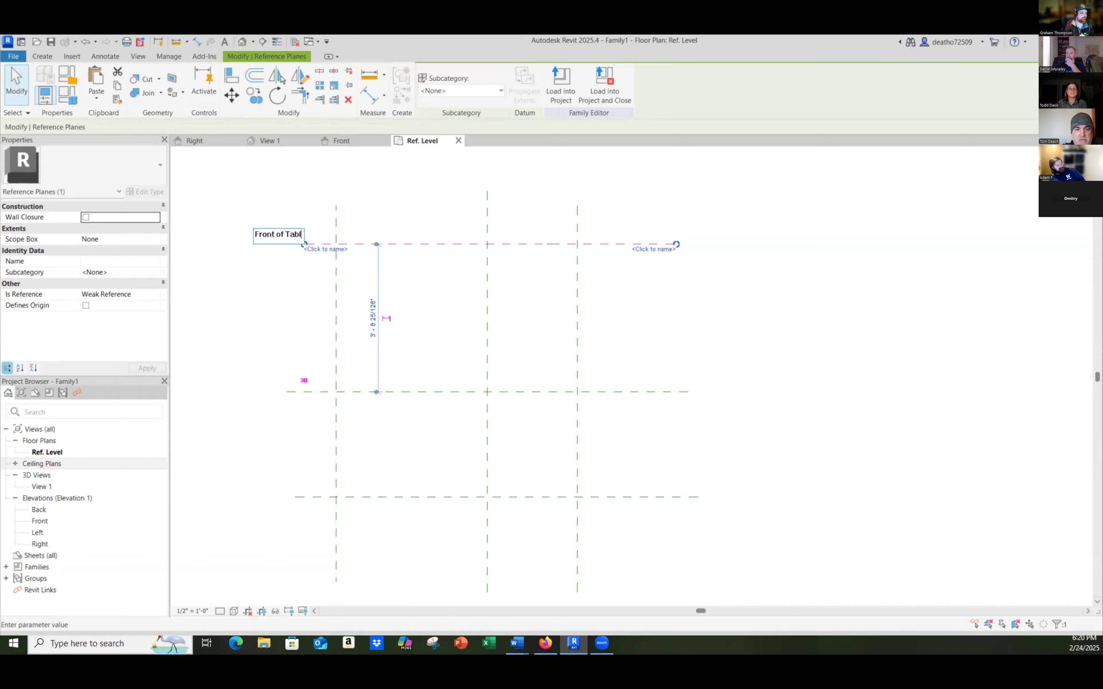
text(e)
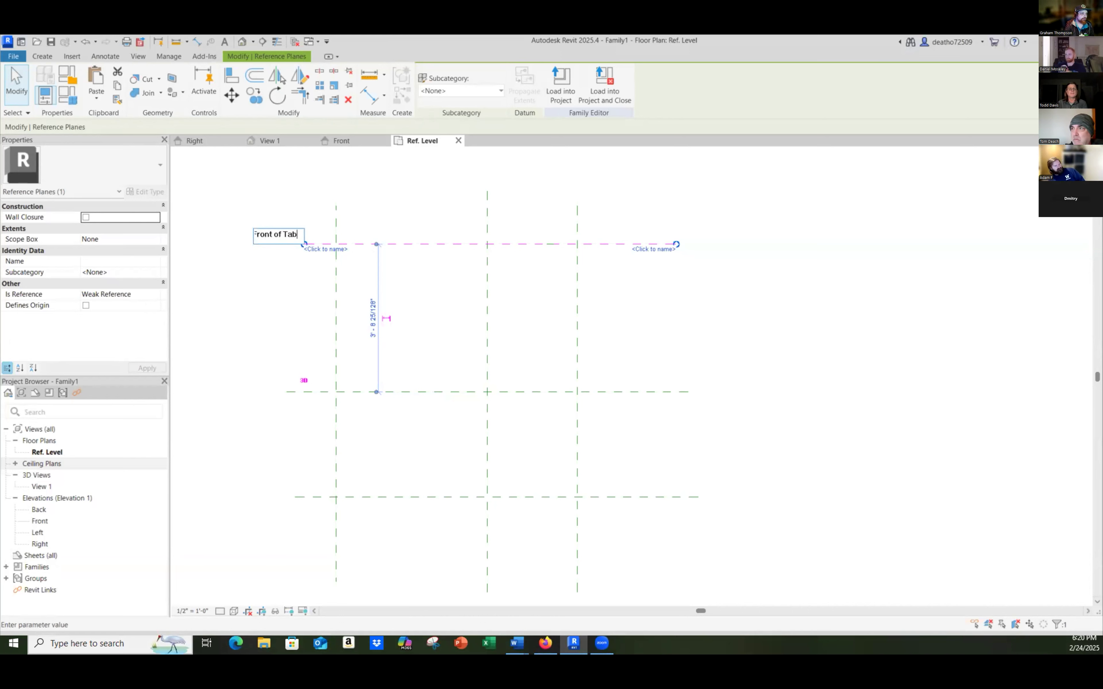
text(Back of)
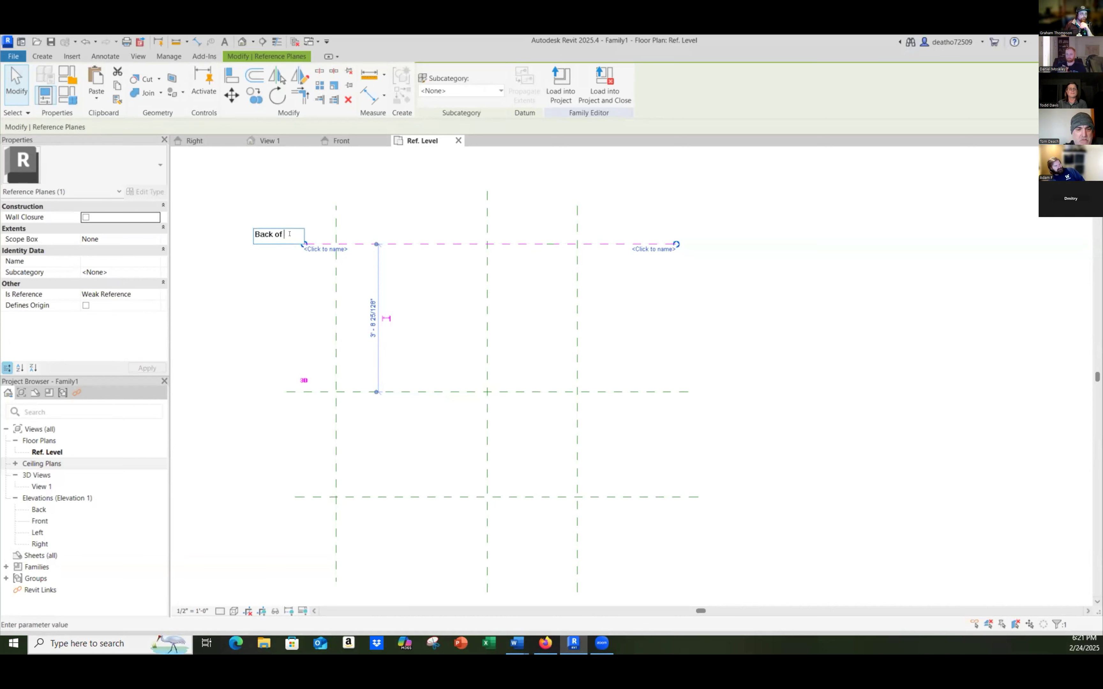
text( Table)
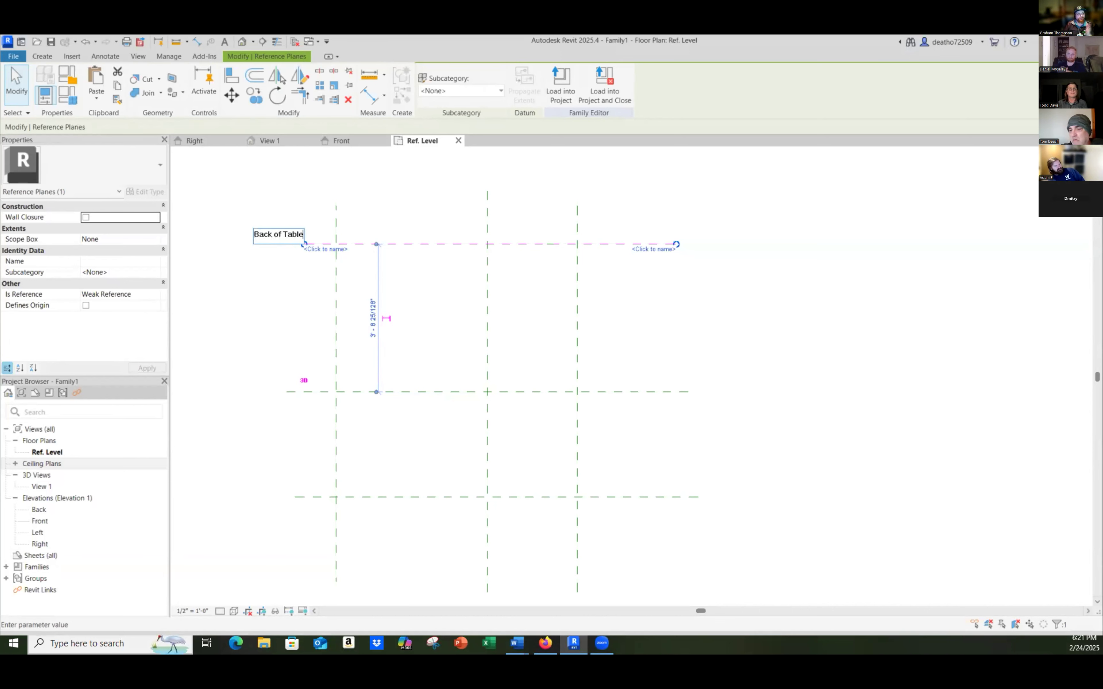
key(Return)
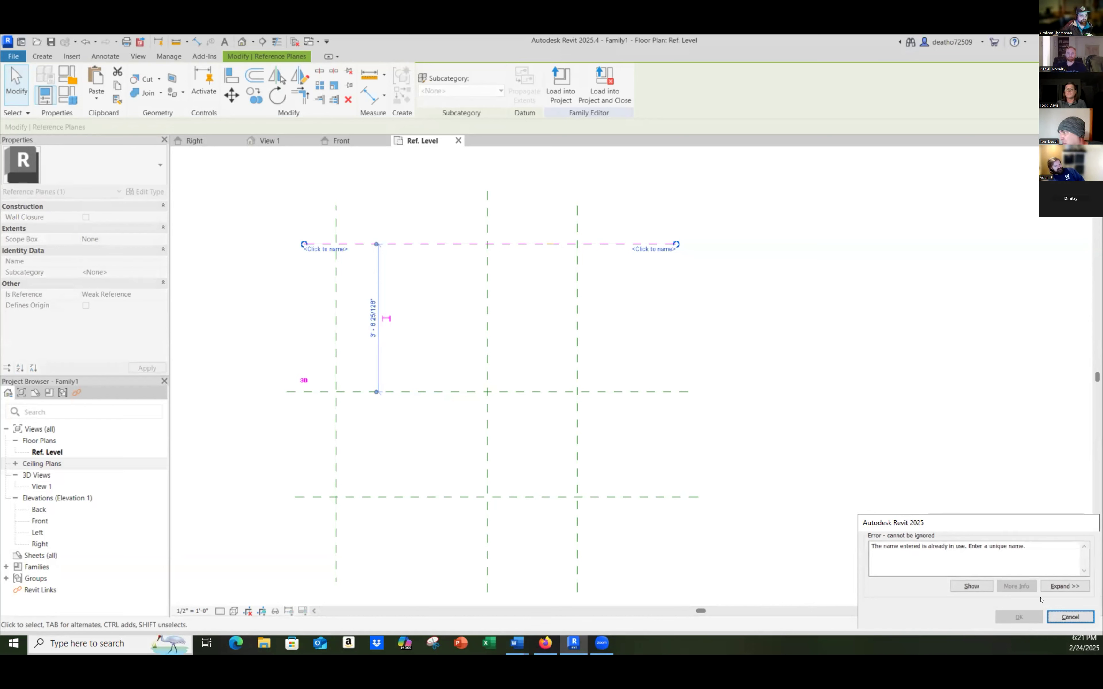
click(1068, 617)
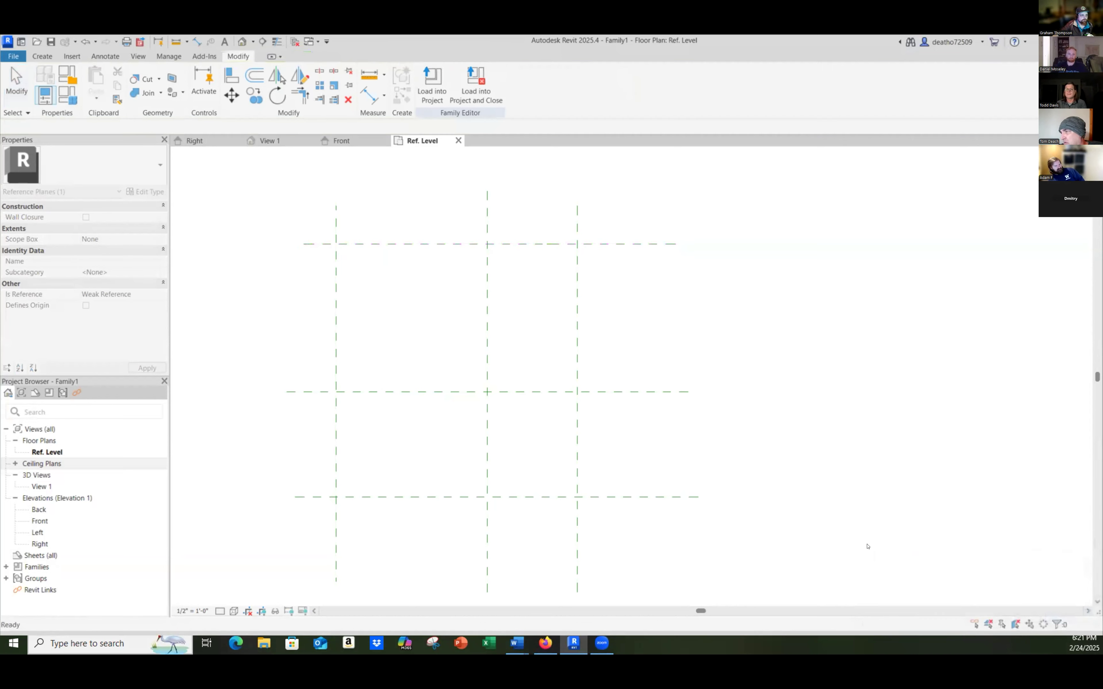
Step: Check the names of the existing reference planes, and delete the long unnamed horizontal plane overlapping the short Back of Table plane
click(537, 497)
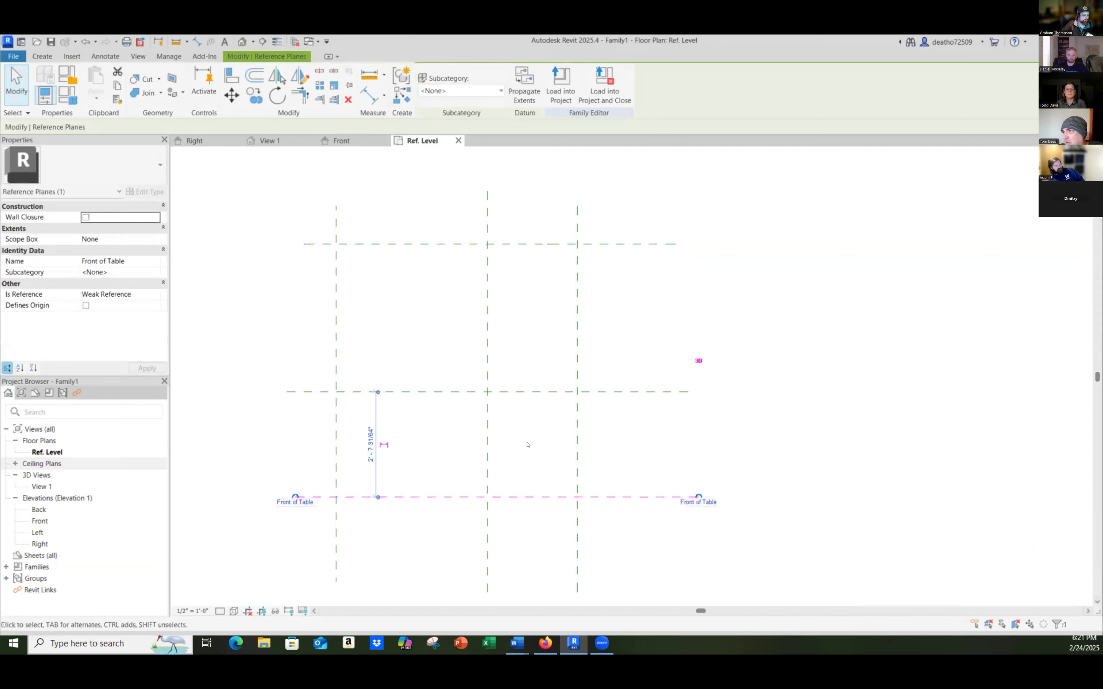
click(509, 393)
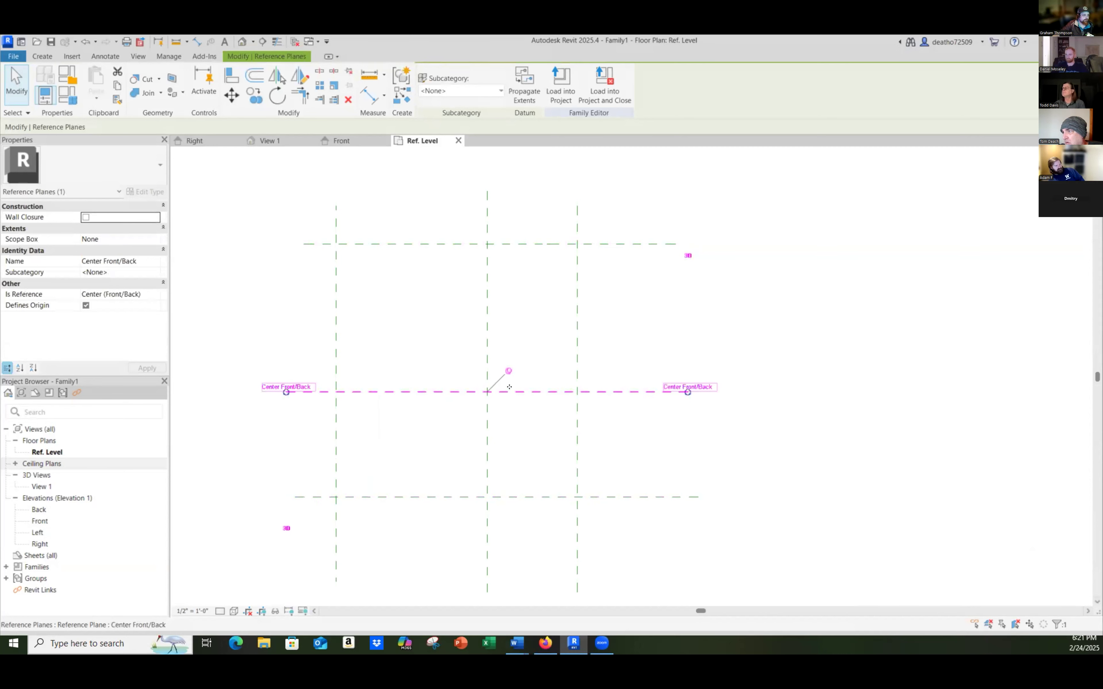
click(578, 288)
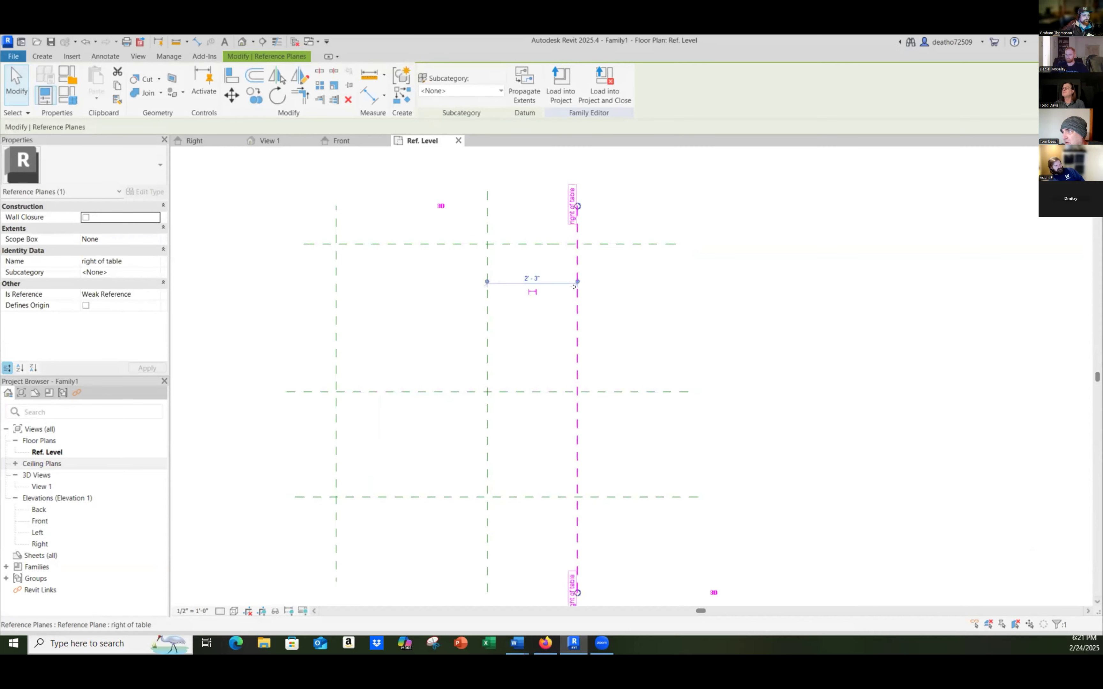
click(537, 245)
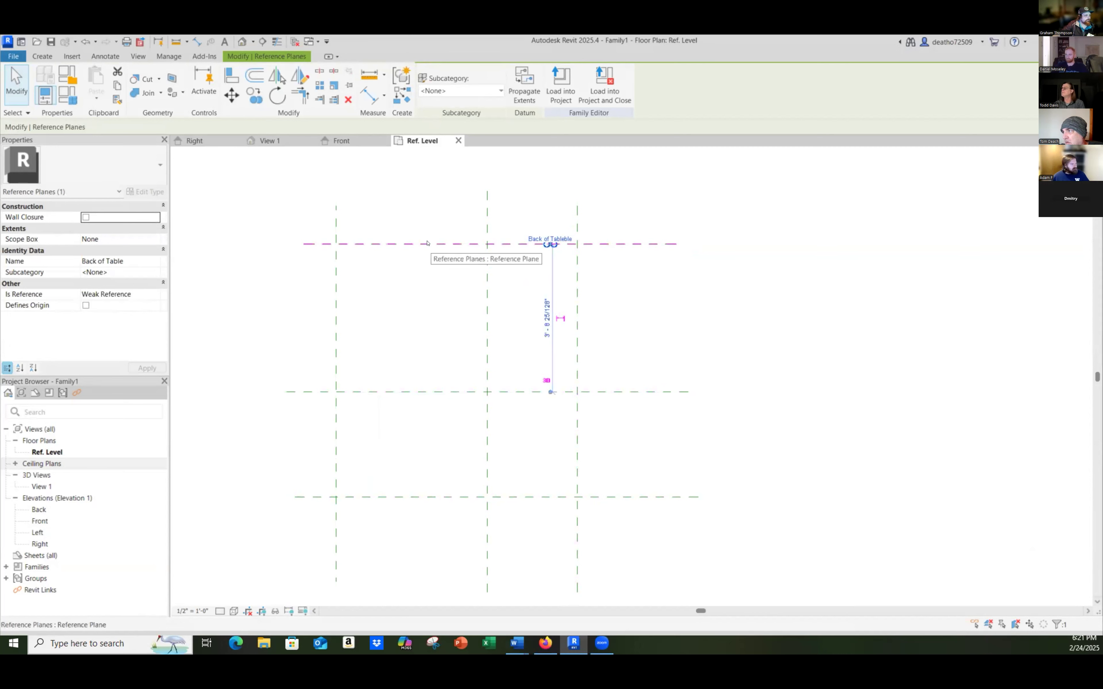
click(473, 242)
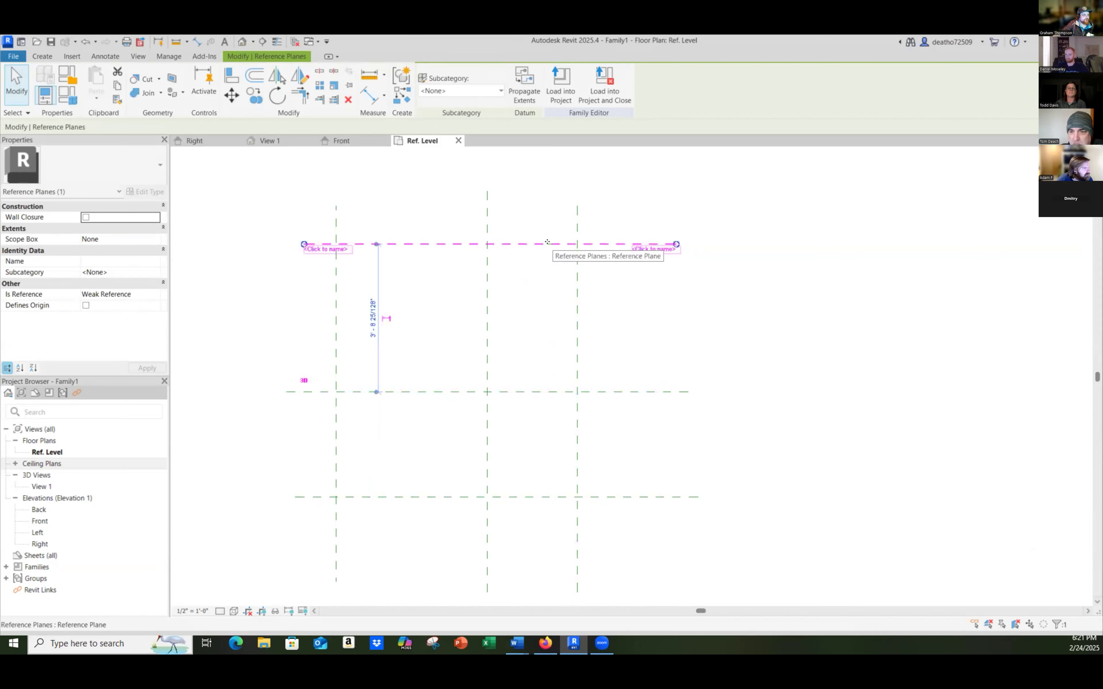
key(Delete)
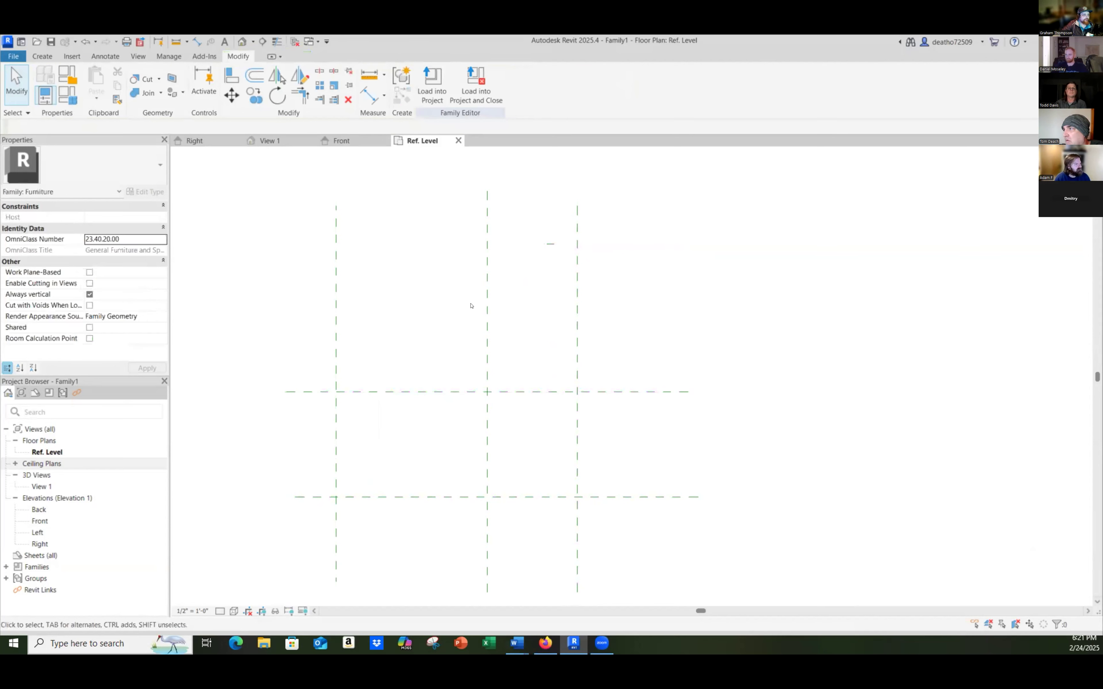
Step: Lengthen the very short Back of Table plane by extending its left end toward the vertical center plane
click(551, 244)
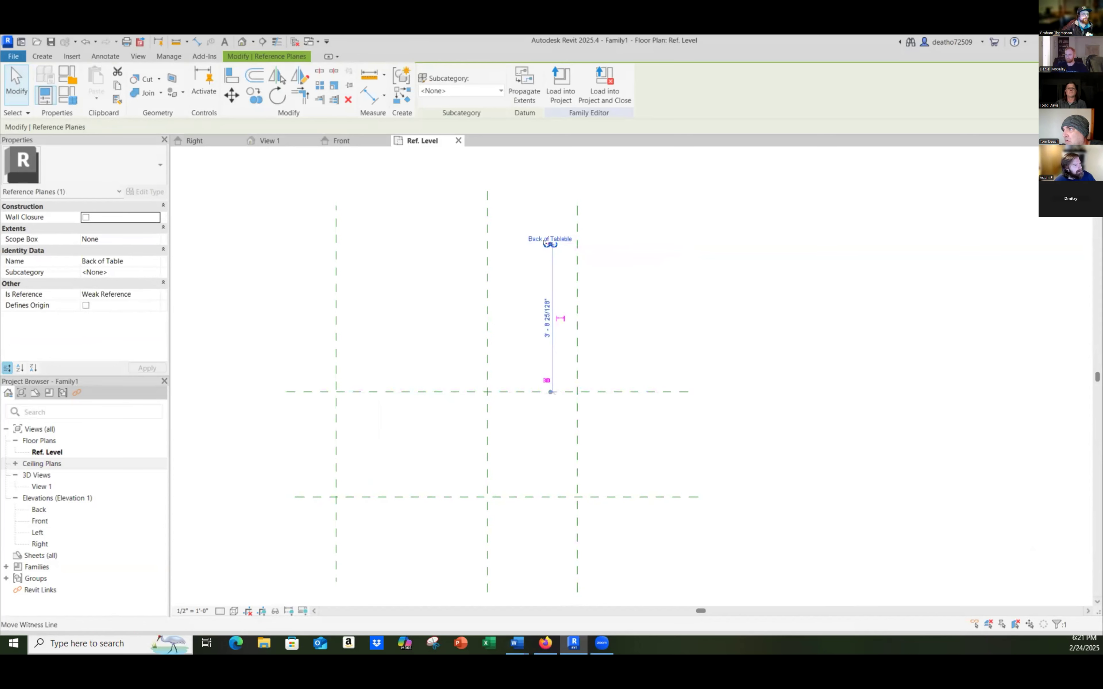
scroll(545, 246, up, 5)
scroll(545, 251, up, 3)
drag(590, 170, 171, 287)
scroll(327, 349, down, 5)
scroll(350, 341, down, 8)
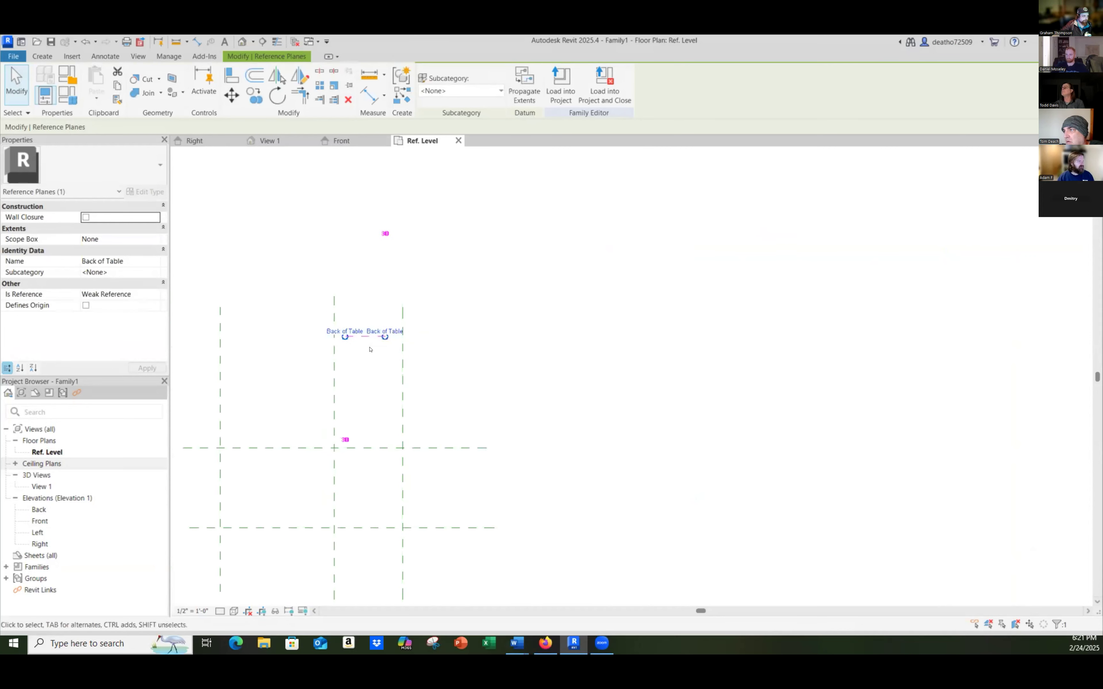
scroll(499, 435, up, 4)
middle_drag(393, 377, 620, 383)
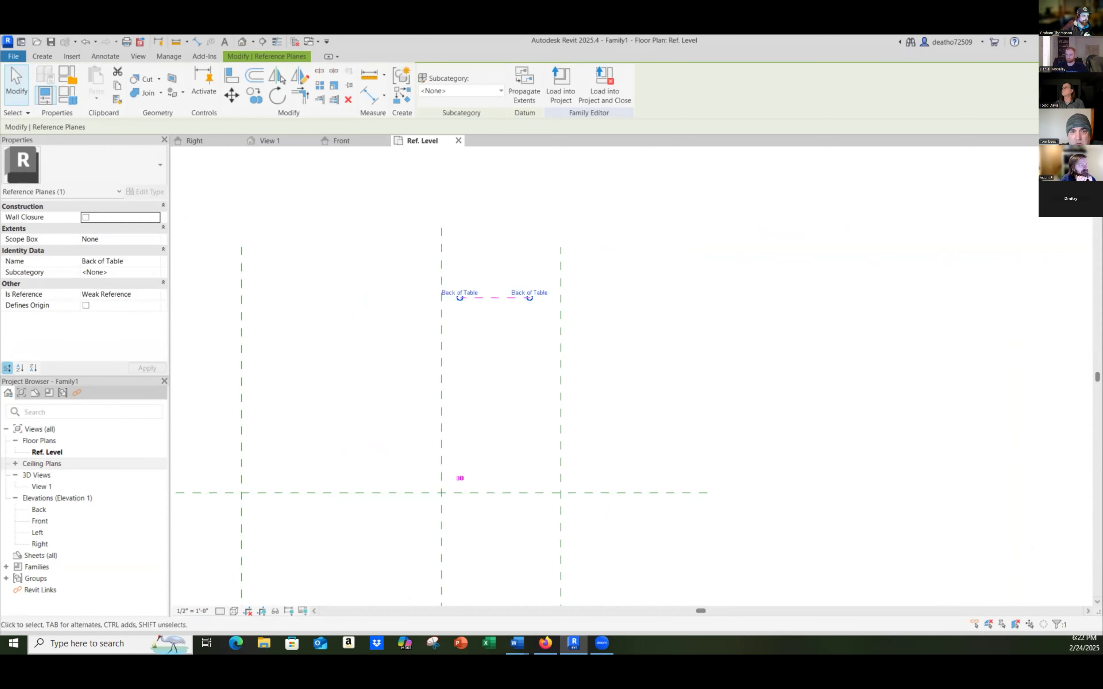
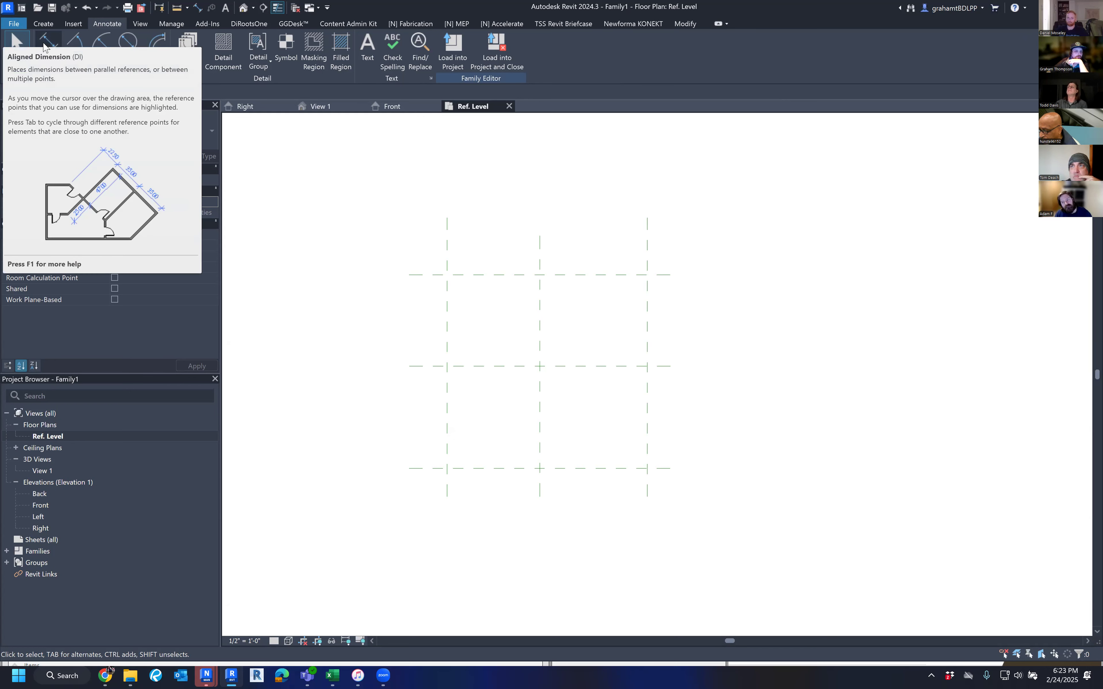
Step: Place a continuous aligned dimension across the left, center and right planes above the BACK OF TABLE plane, and delete it
click(45, 47)
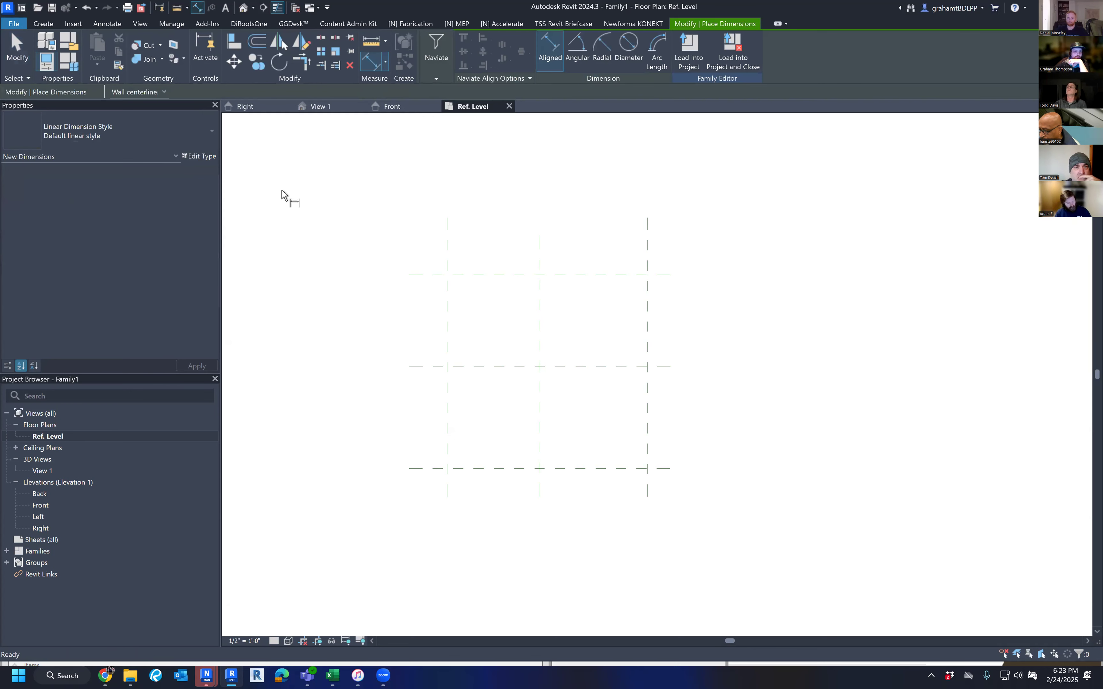
click(442, 253)
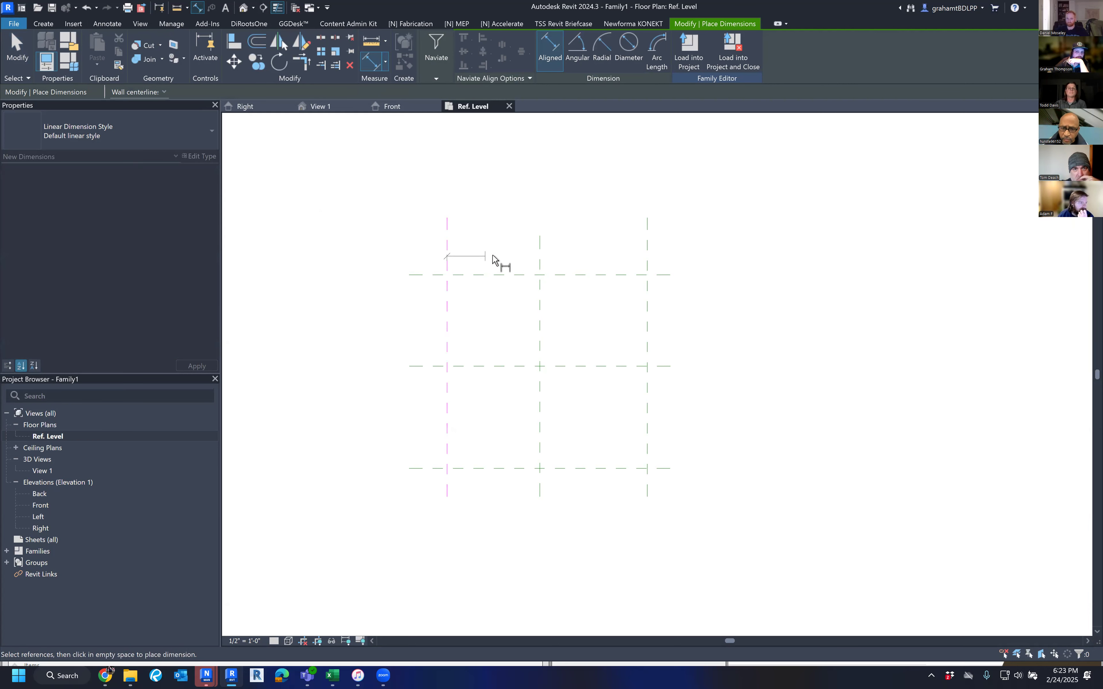
click(540, 254)
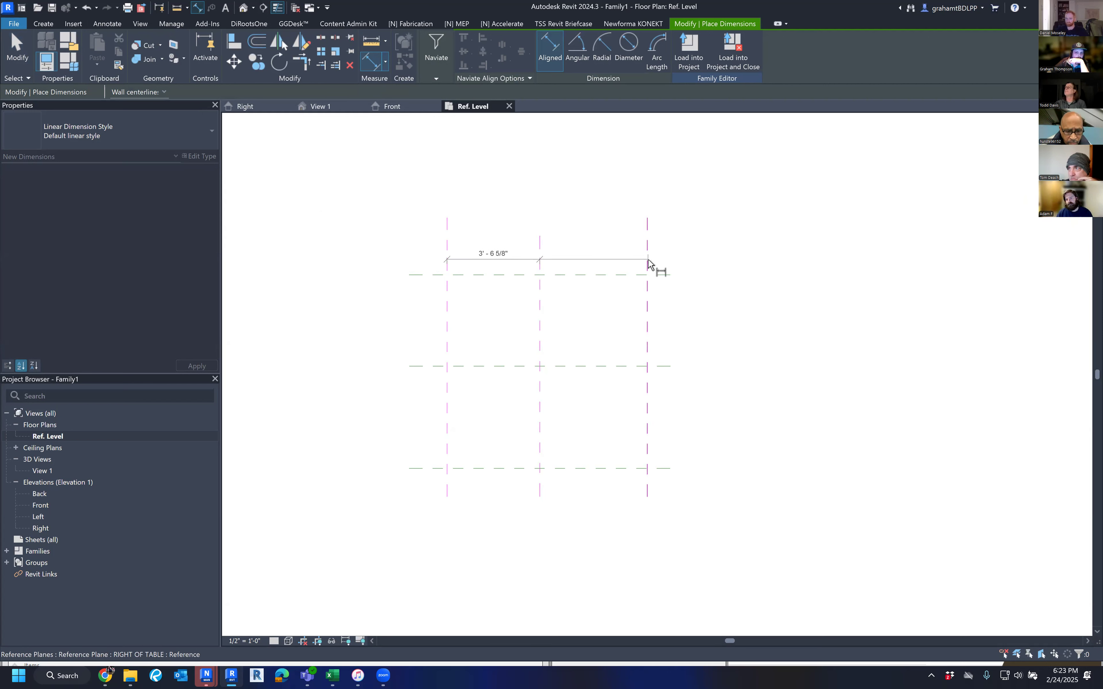
click(648, 265)
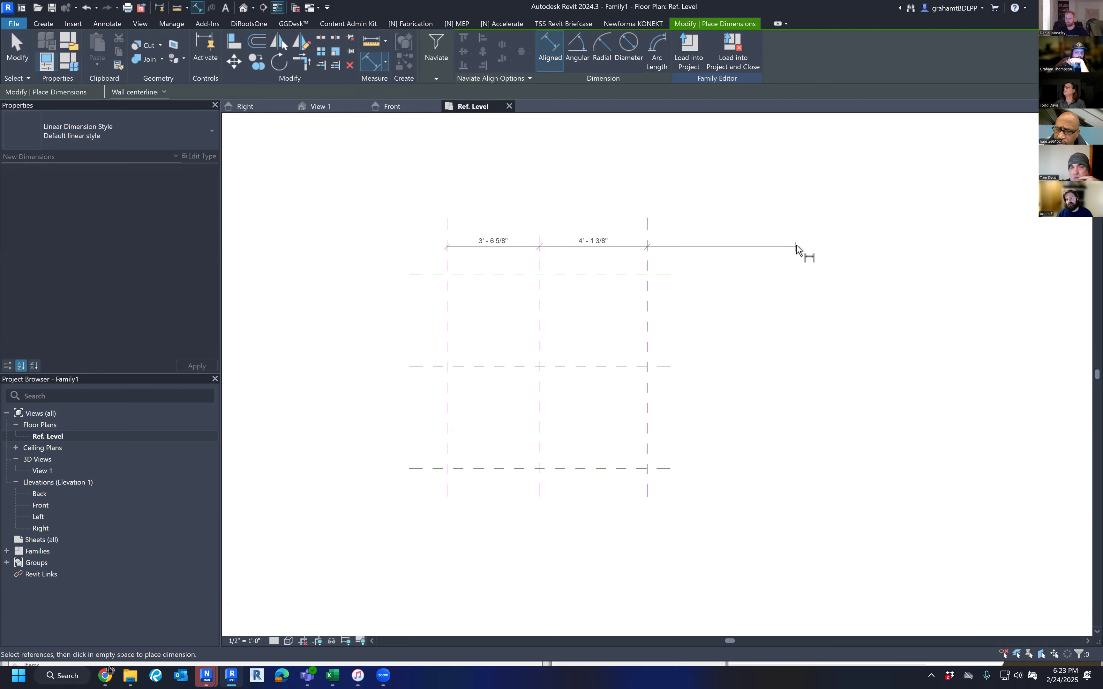
click(733, 254)
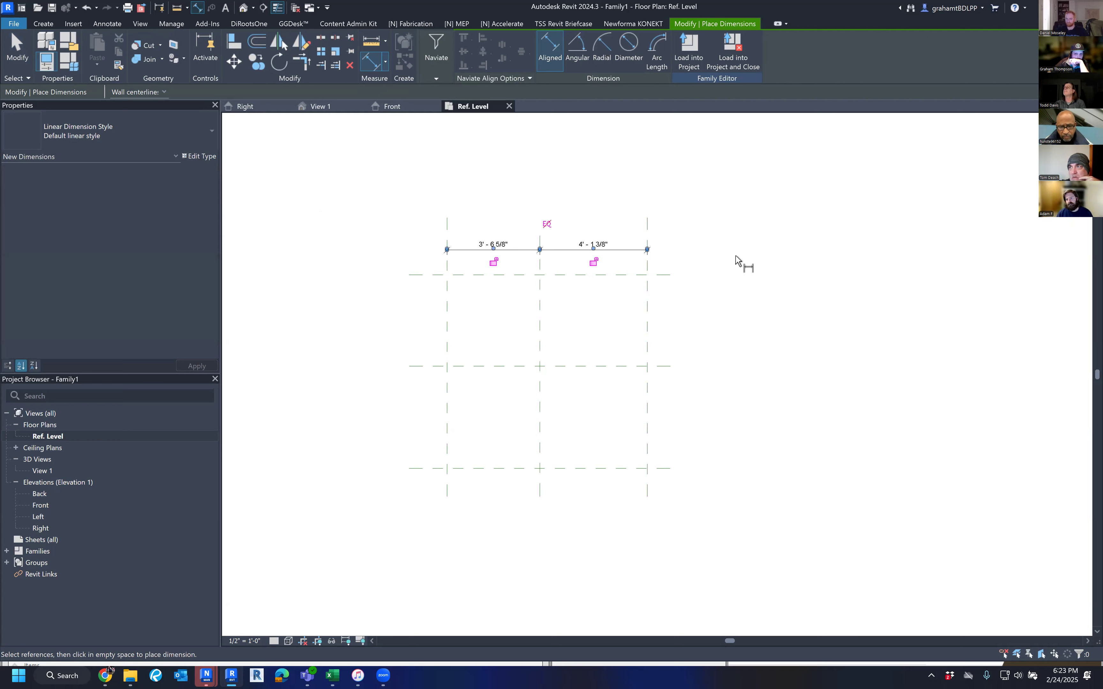
key(Escape)
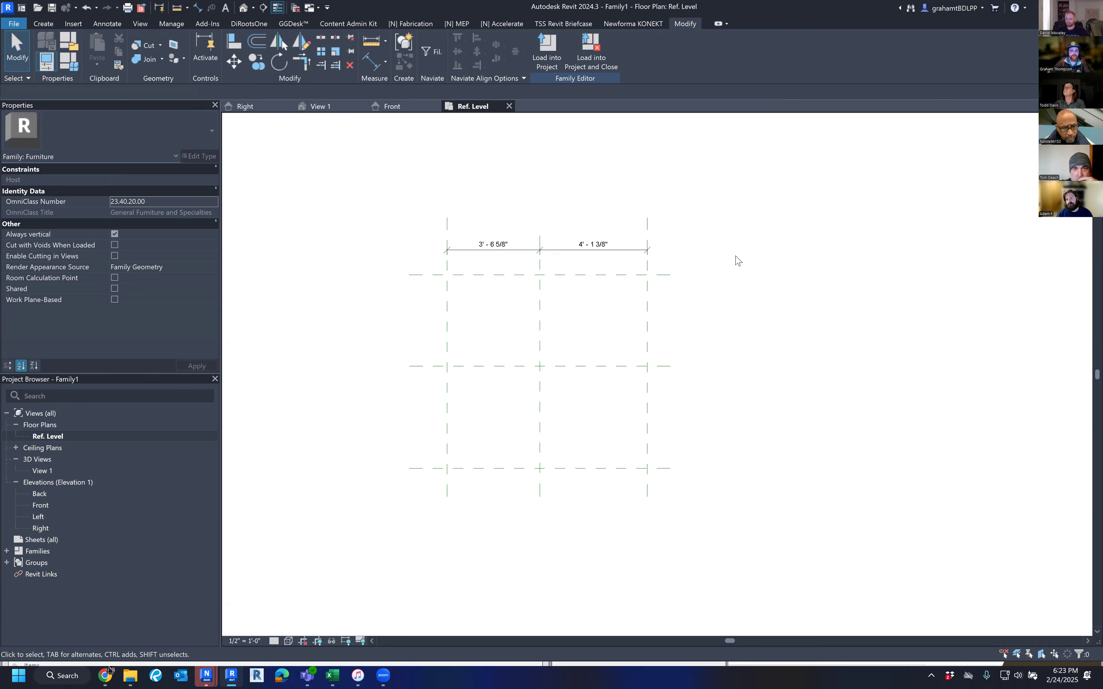
click(573, 251)
key(Delete)
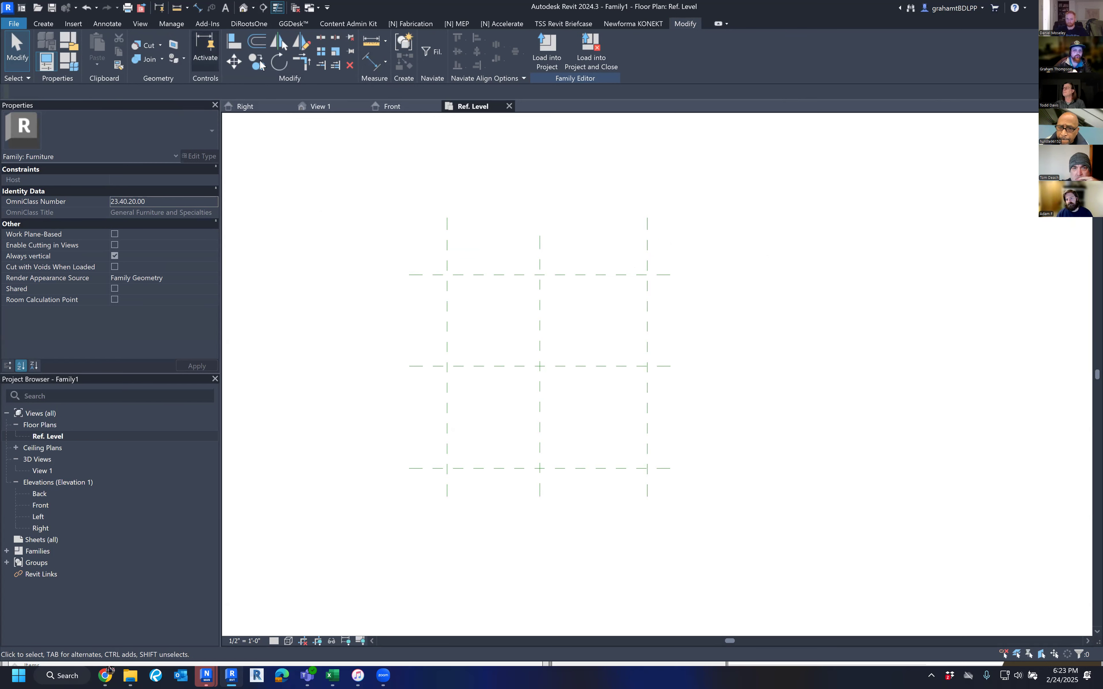
Step: Place a continuous aligned dimension from LEFT OF TABLE through the center plane to RIGHT OF TABLE, above the BACK OF TABLE plane
click(370, 64)
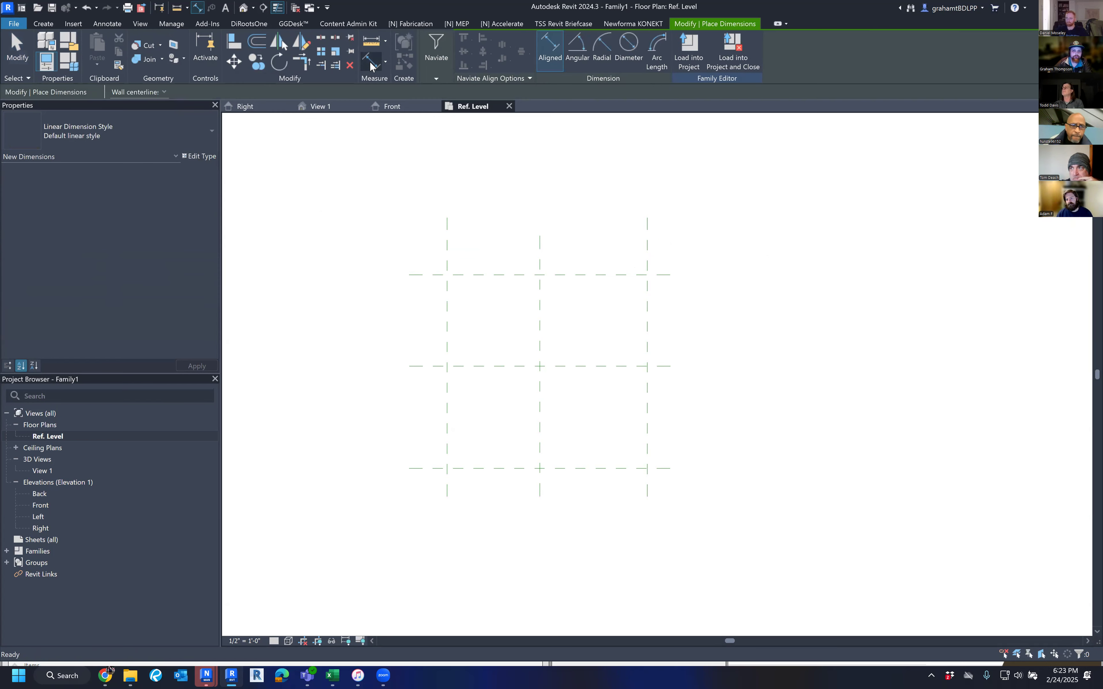
click(445, 260)
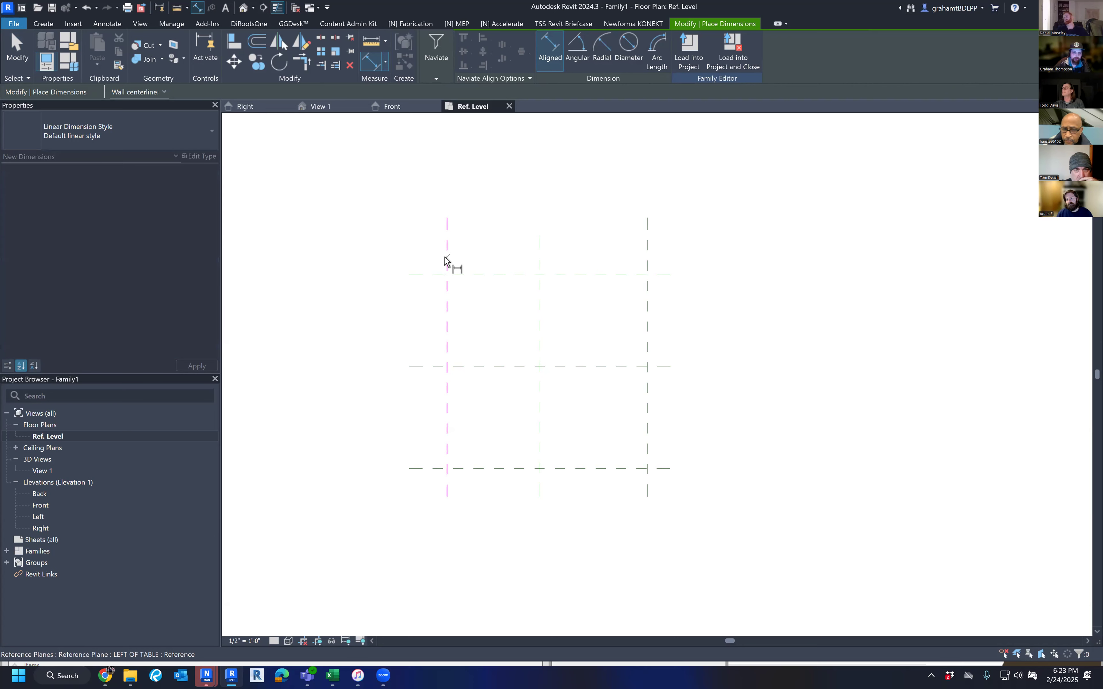
click(539, 260)
click(647, 248)
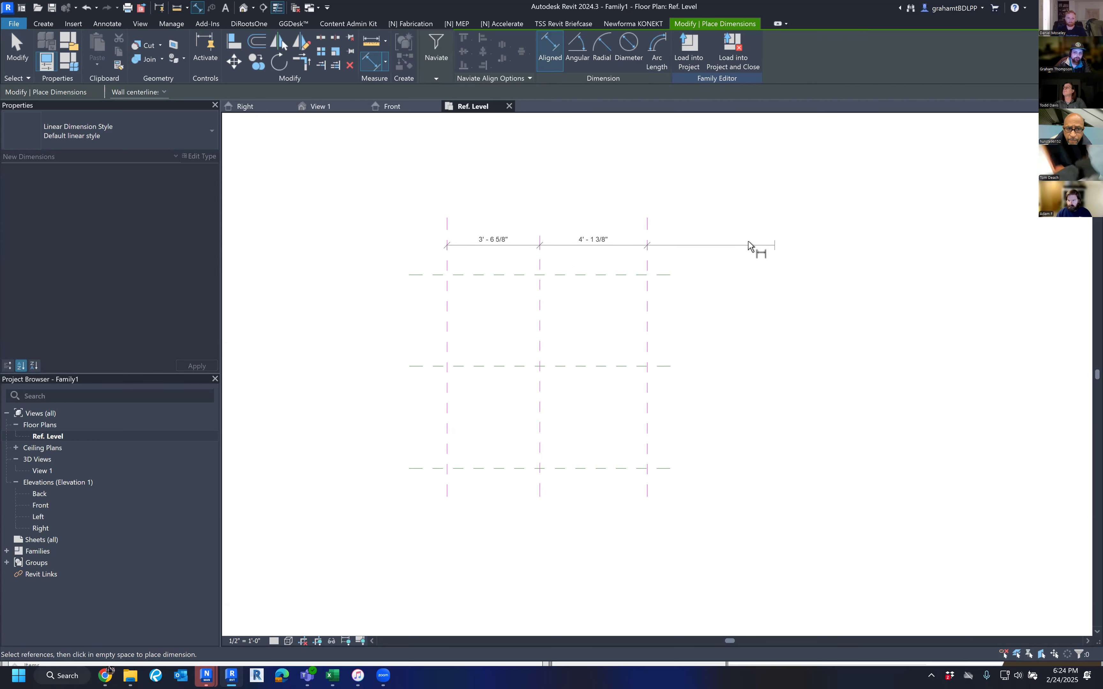
click(744, 249)
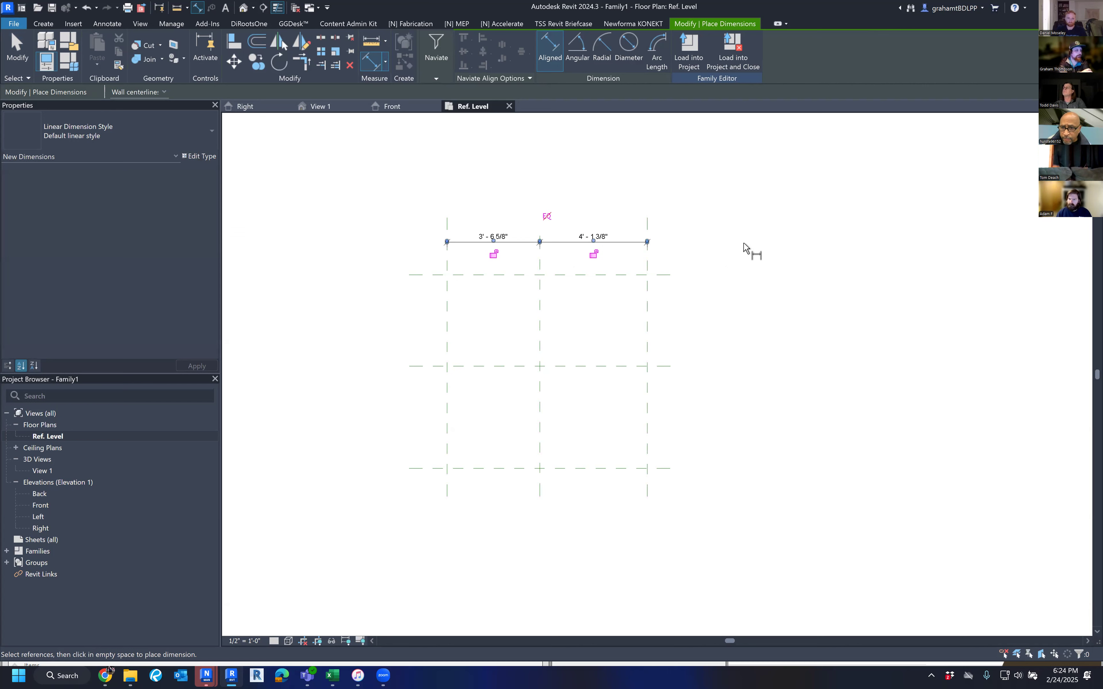
key(Escape)
key(Escape)
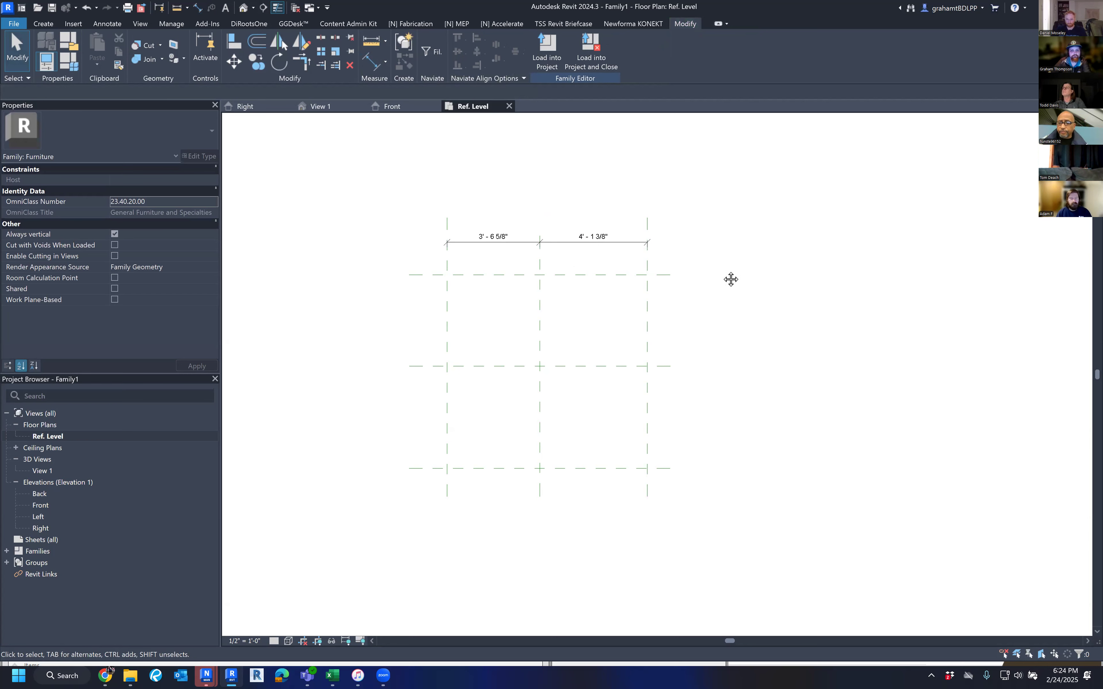
Step: Place an overall aligned dimension from LEFT OF TABLE to RIGHT OF TABLE above the existing continuous dimension
middle_drag(729, 278, 738, 263)
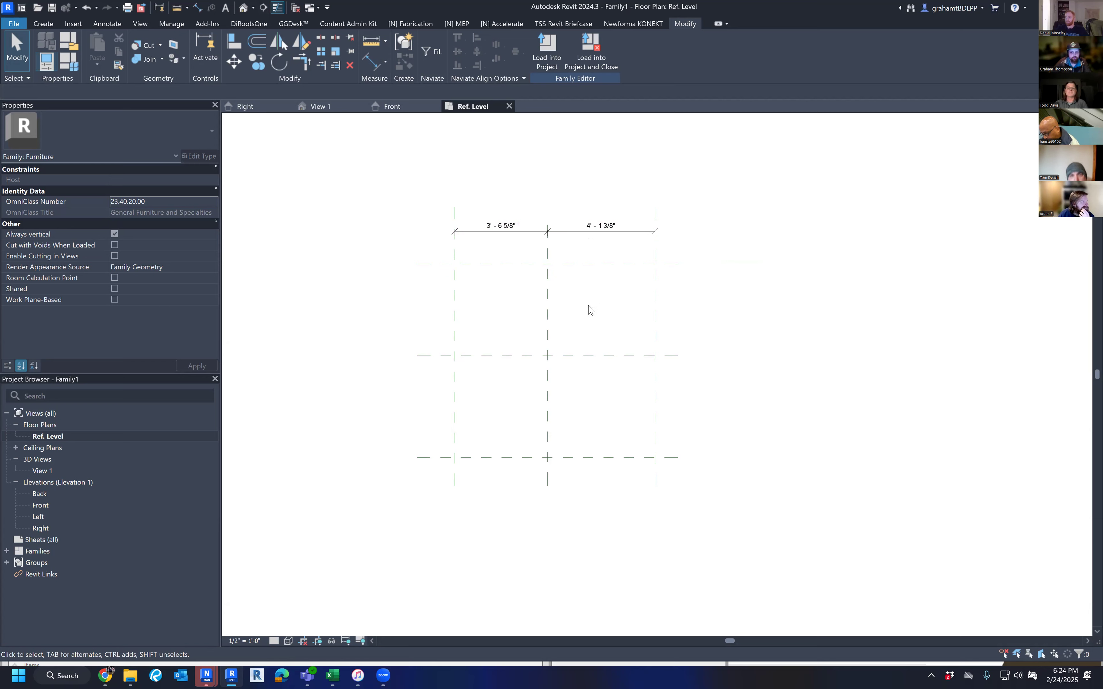
key(d)
key(i)
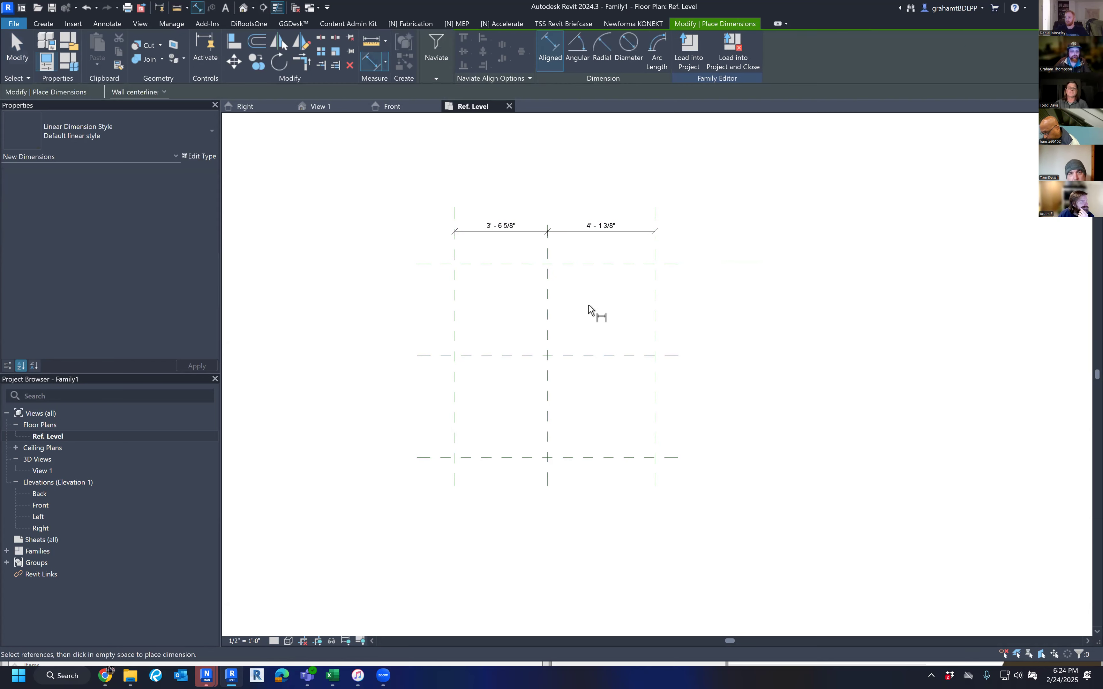
click(458, 222)
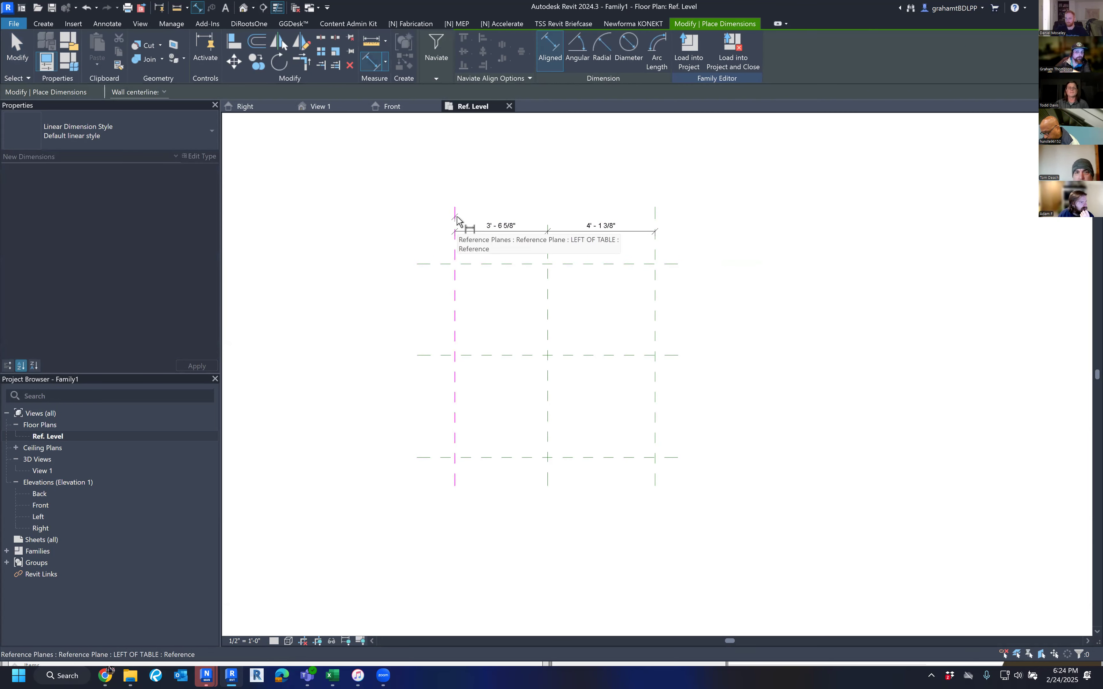
click(659, 219)
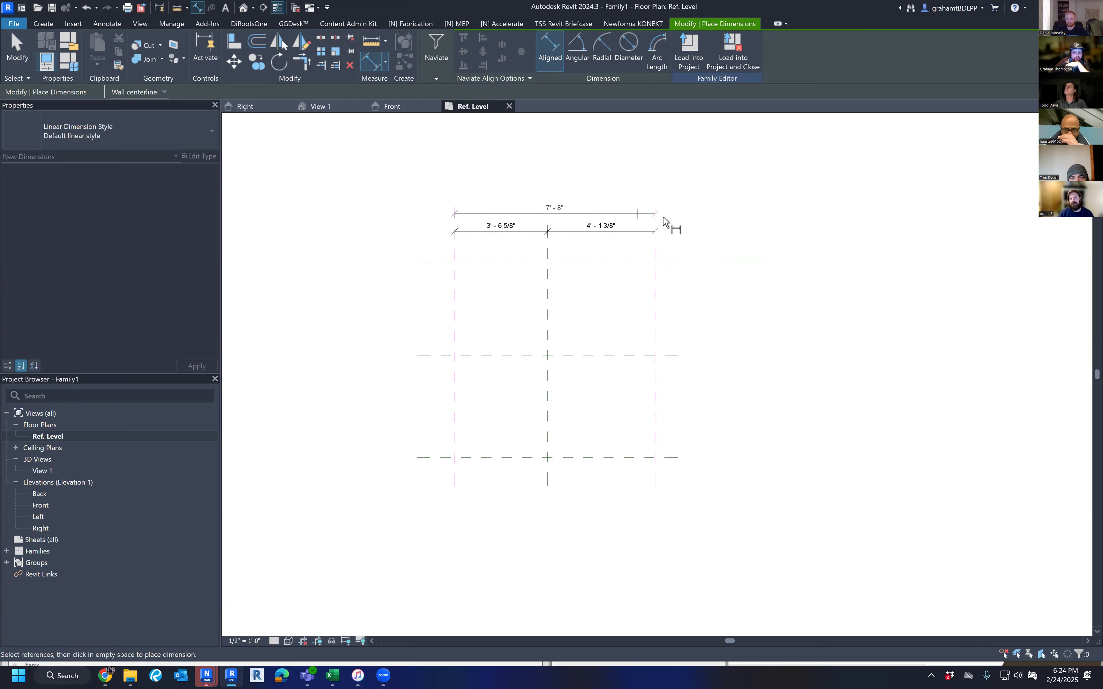
click(830, 214)
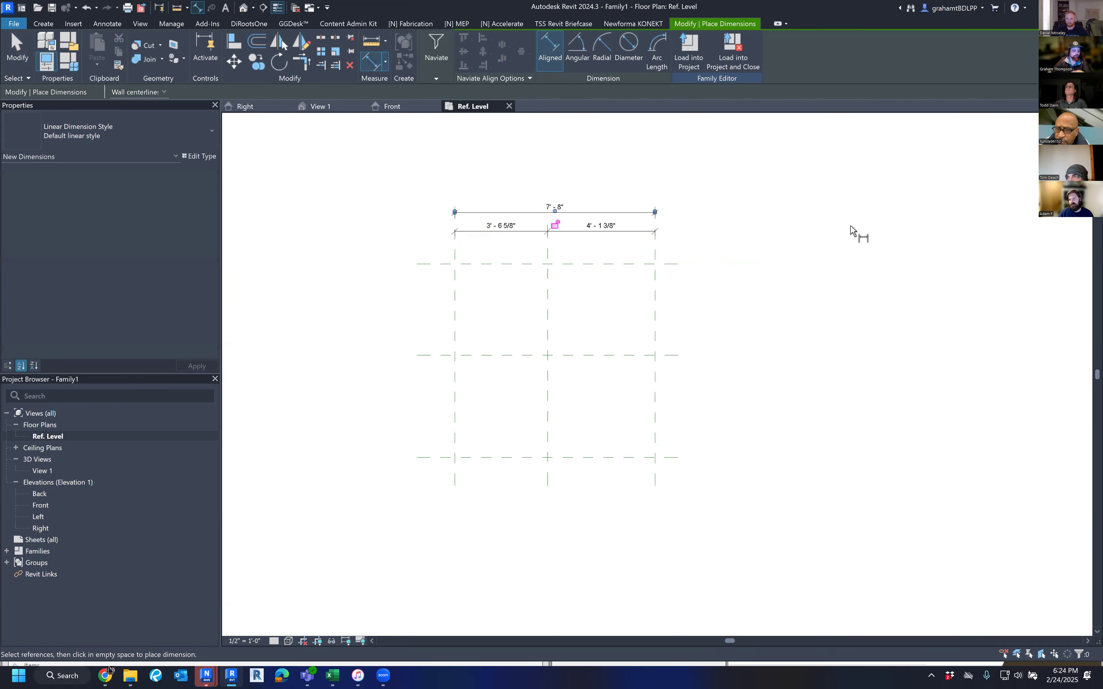
key(Escape)
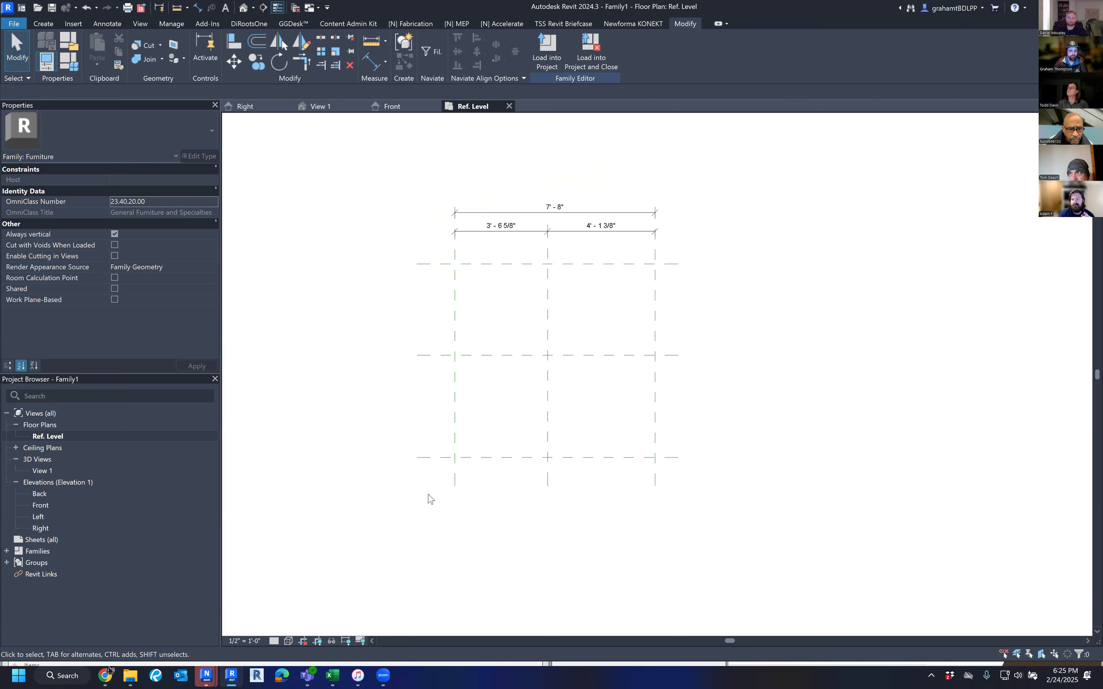
Step: Place a continuous aligned dimension from BACK OF TABLE through Center Front/Back to the front plane, beside the LEFT OF TABLE plane
key(d)
key(i)
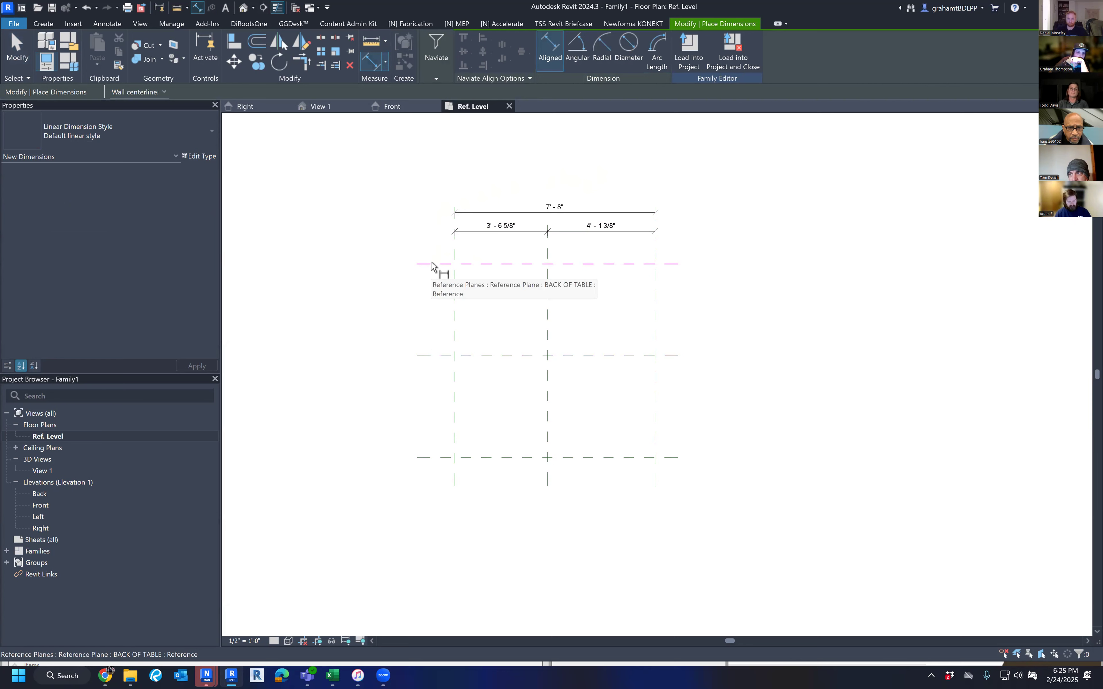
click(432, 263)
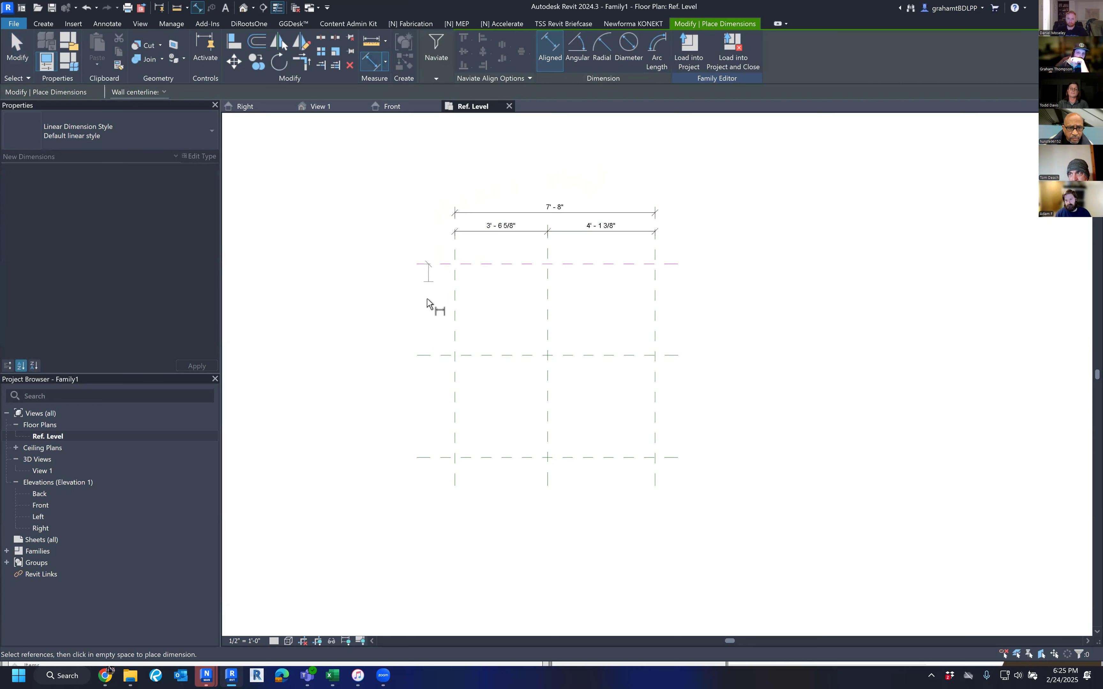
click(435, 355)
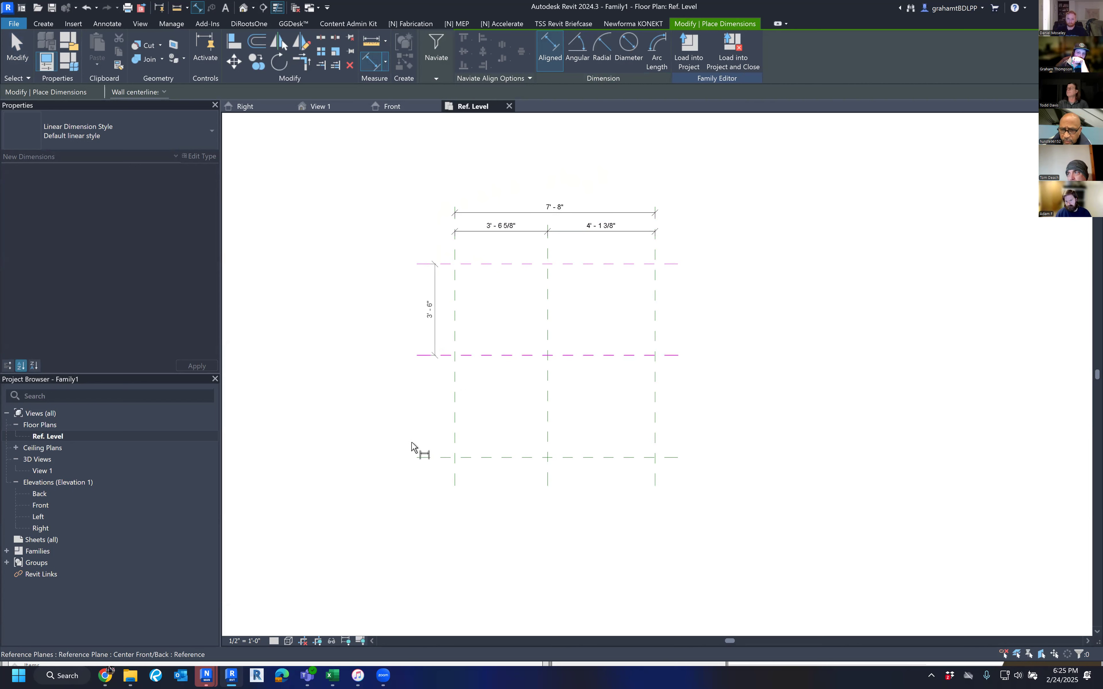
click(432, 457)
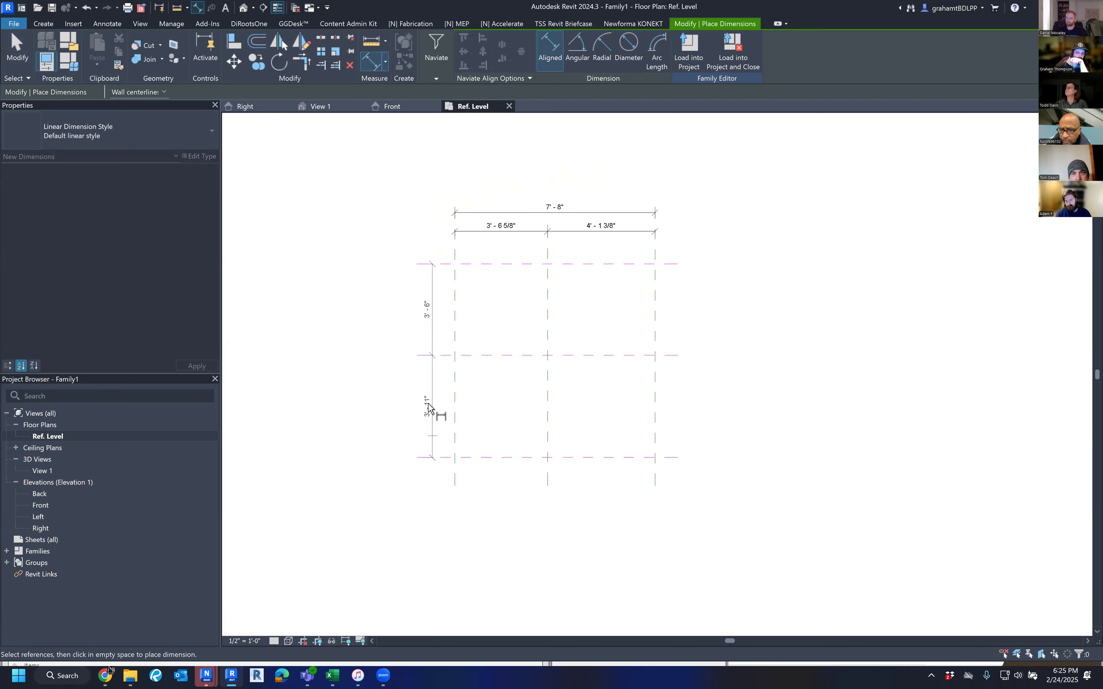
click(436, 385)
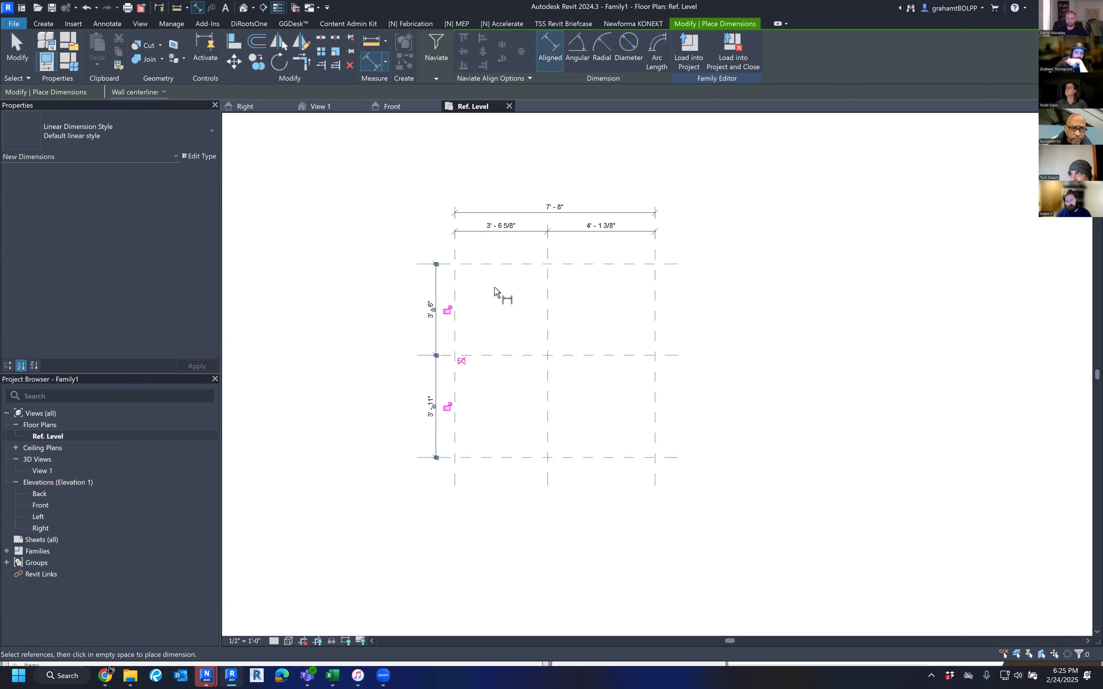
Step: Place an overall aligned dimension from BACK OF TABLE to the front plane, outside the vertical continuous dimension
click(498, 265)
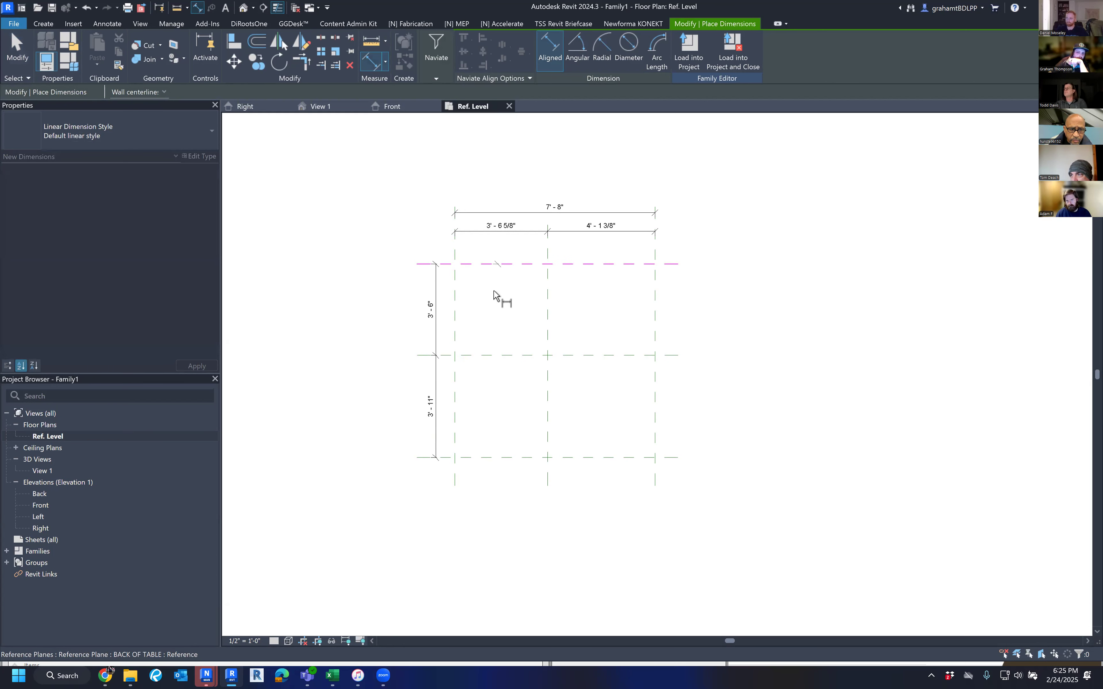
click(482, 457)
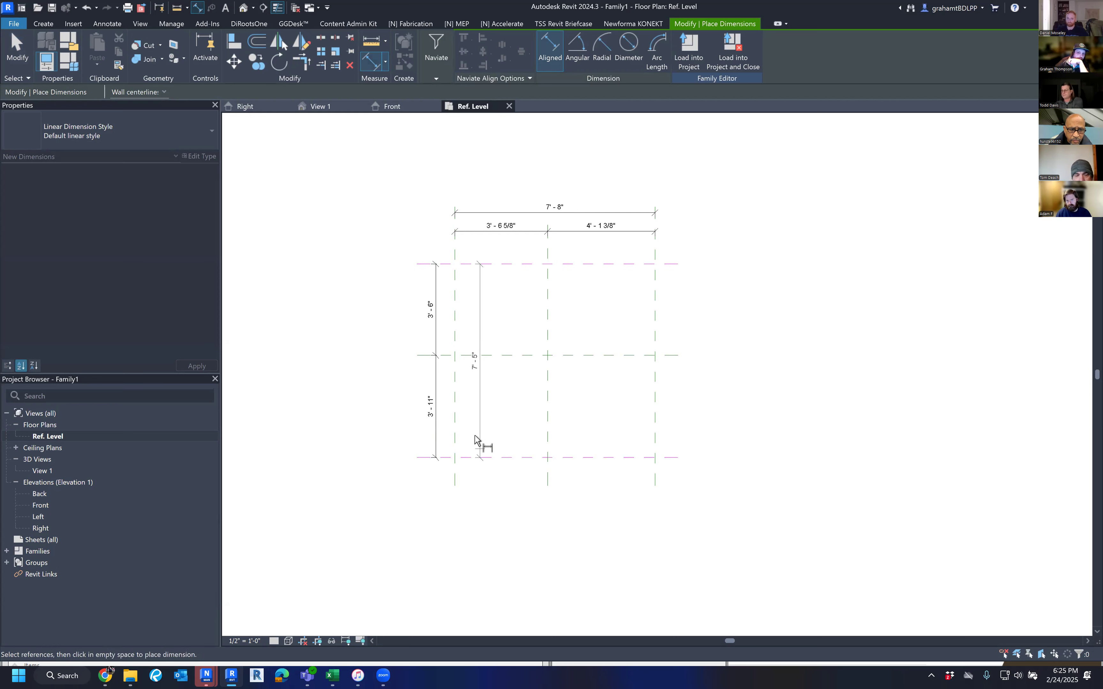
click(408, 388)
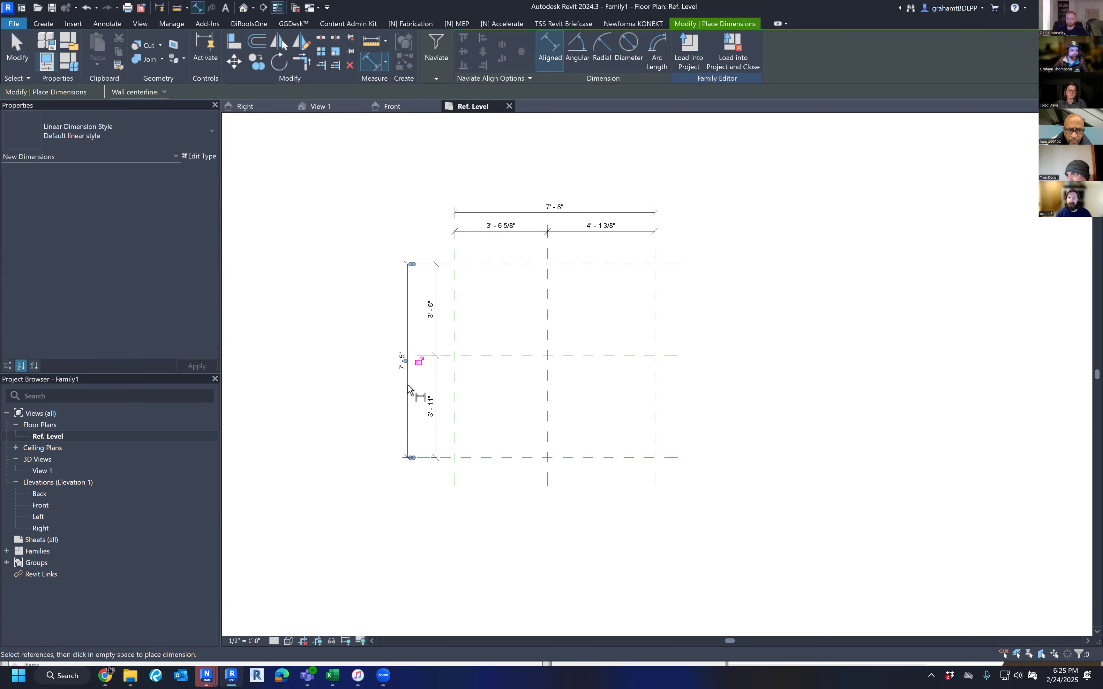
key(Escape)
Step: Set the floor plan's view scale to 1 1/2" = 1'-0" and check the size of the dimension text
scroll(440, 298, up, 2)
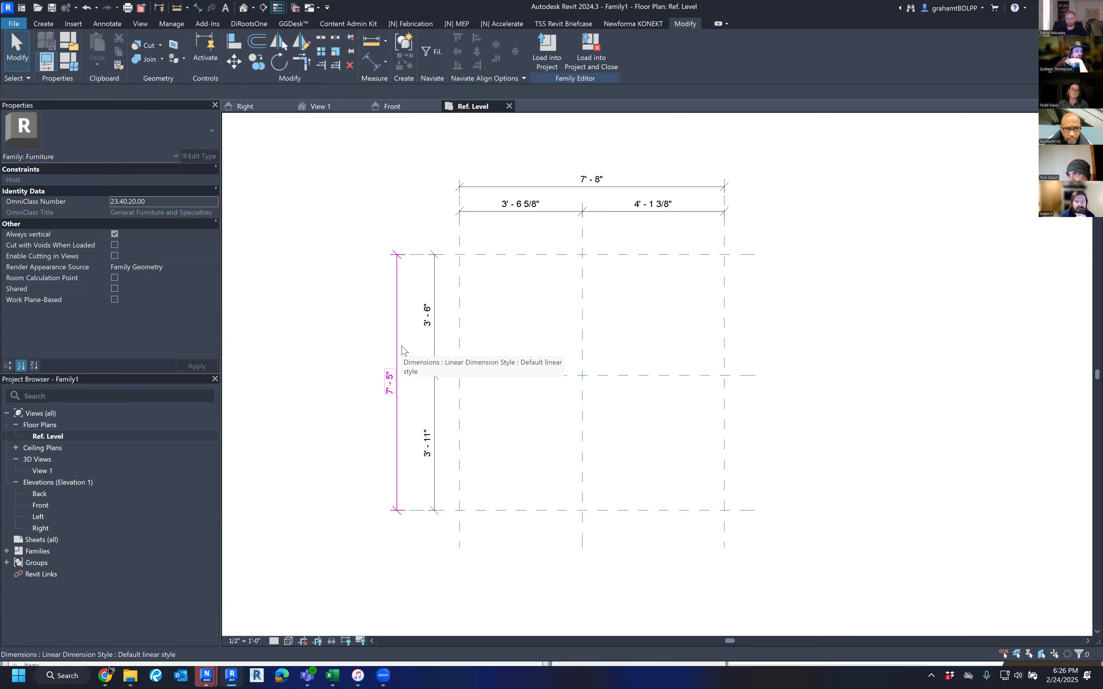
middle_drag(604, 258, 567, 251)
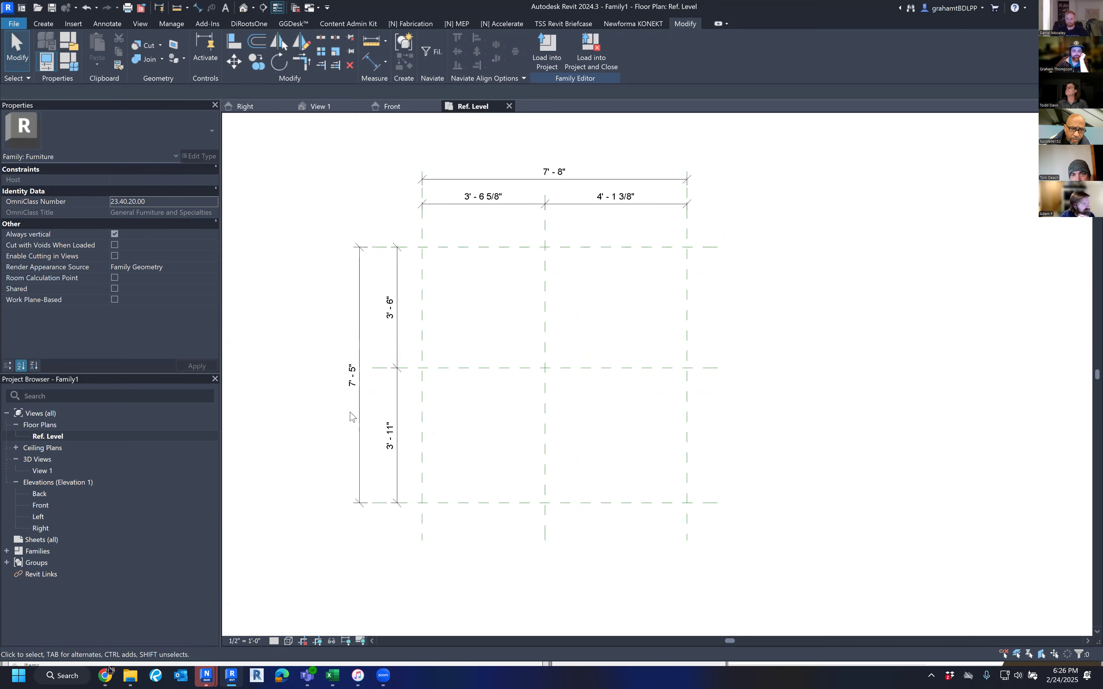
scroll(387, 392, up, 2)
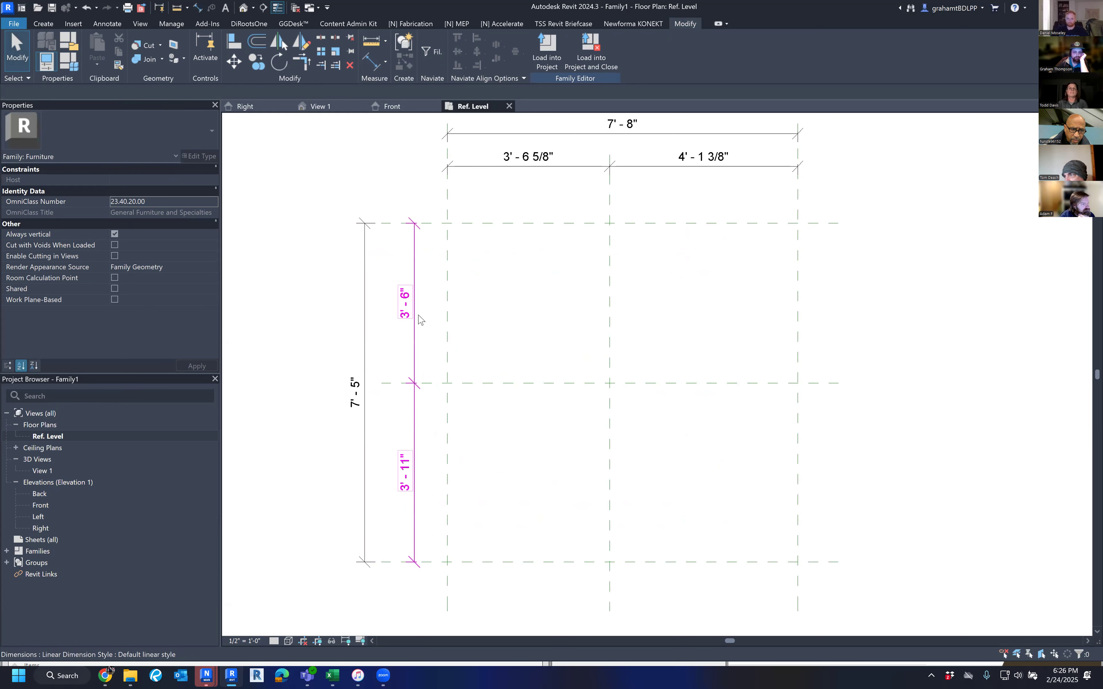
scroll(419, 319, down, 1)
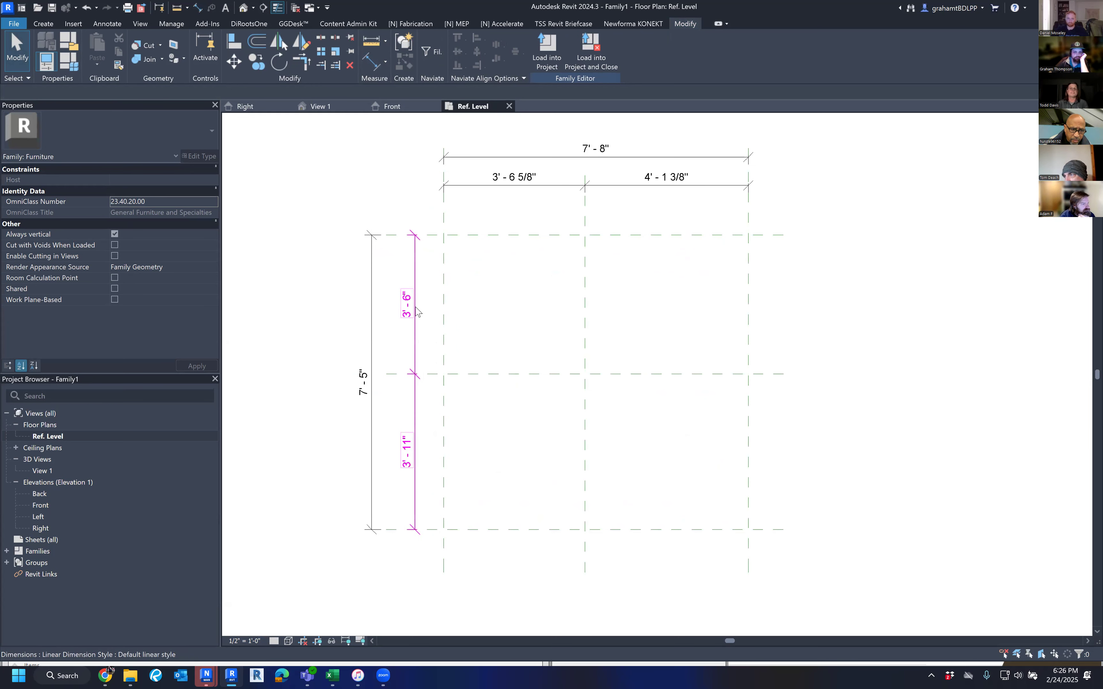
click(249, 640)
click(271, 327)
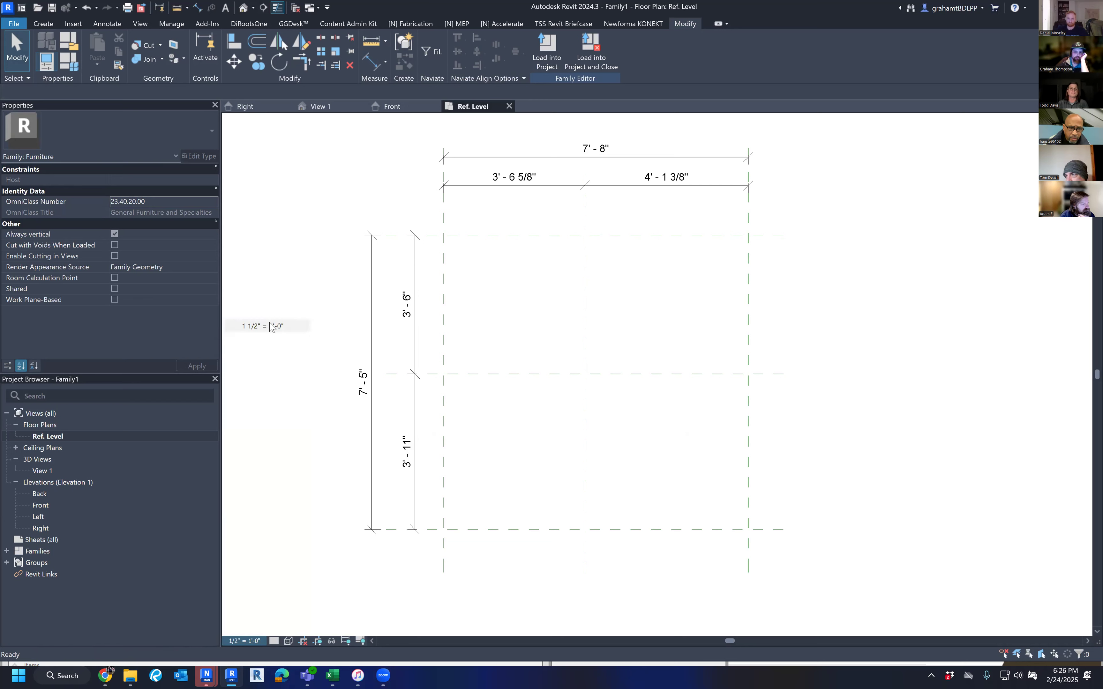
click(244, 640)
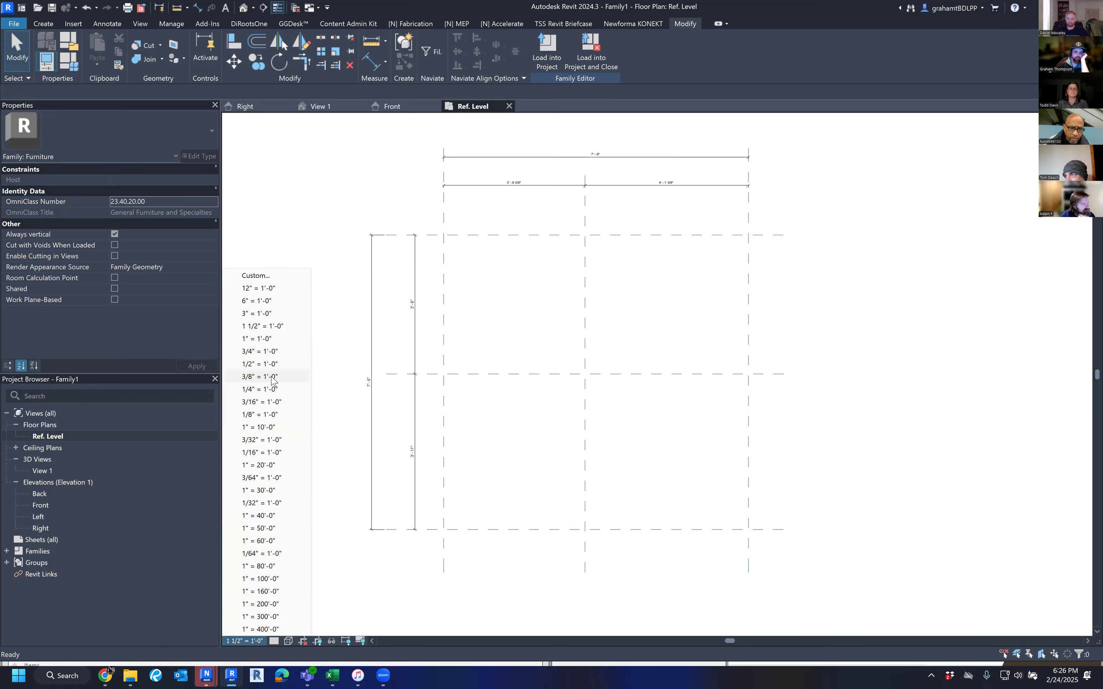
click(407, 315)
scroll(407, 315, up, 5)
scroll(440, 293, down, 3)
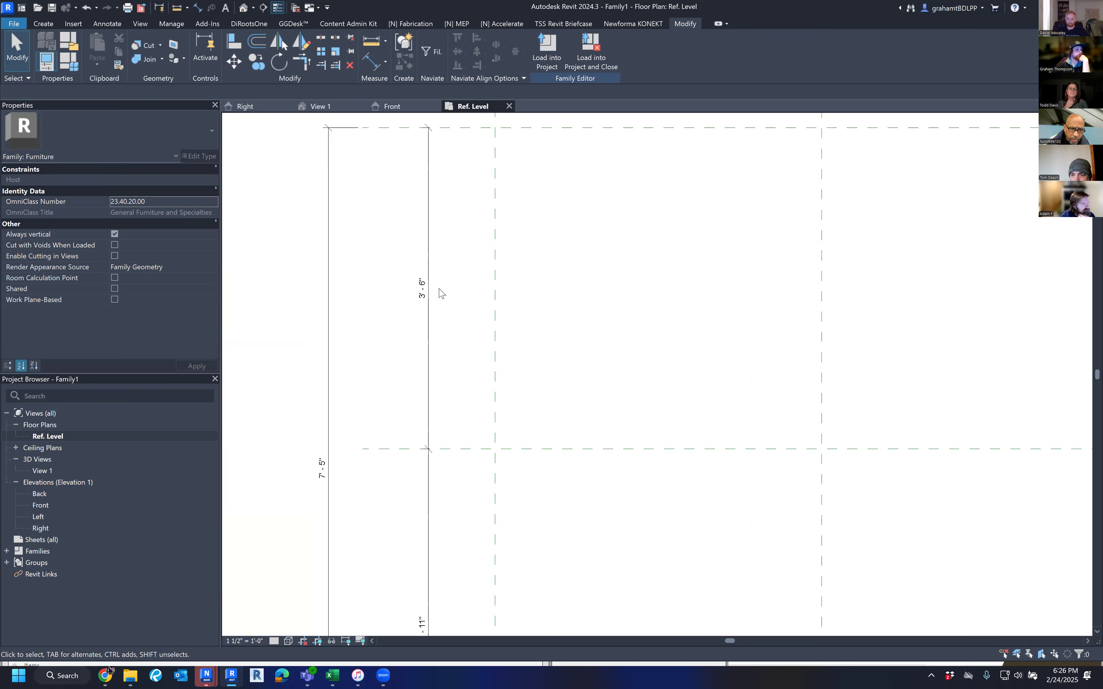
scroll(501, 319, down, 3)
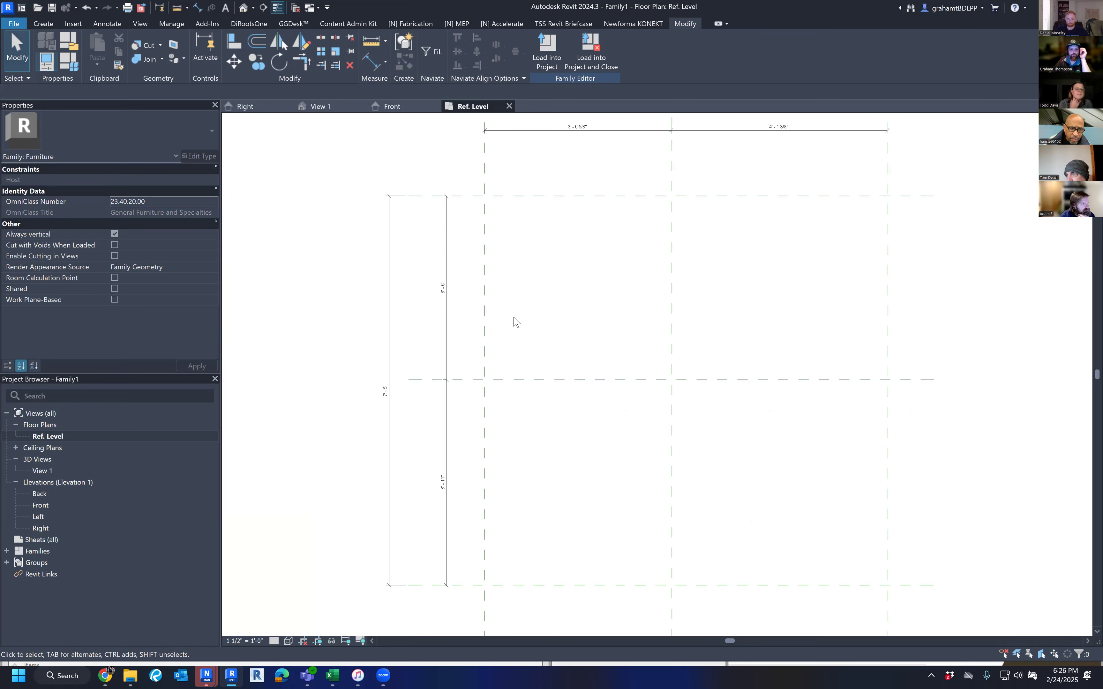
Step: Set the floor plan's view scale back to 1/2" = 1'-0"
click(244, 641)
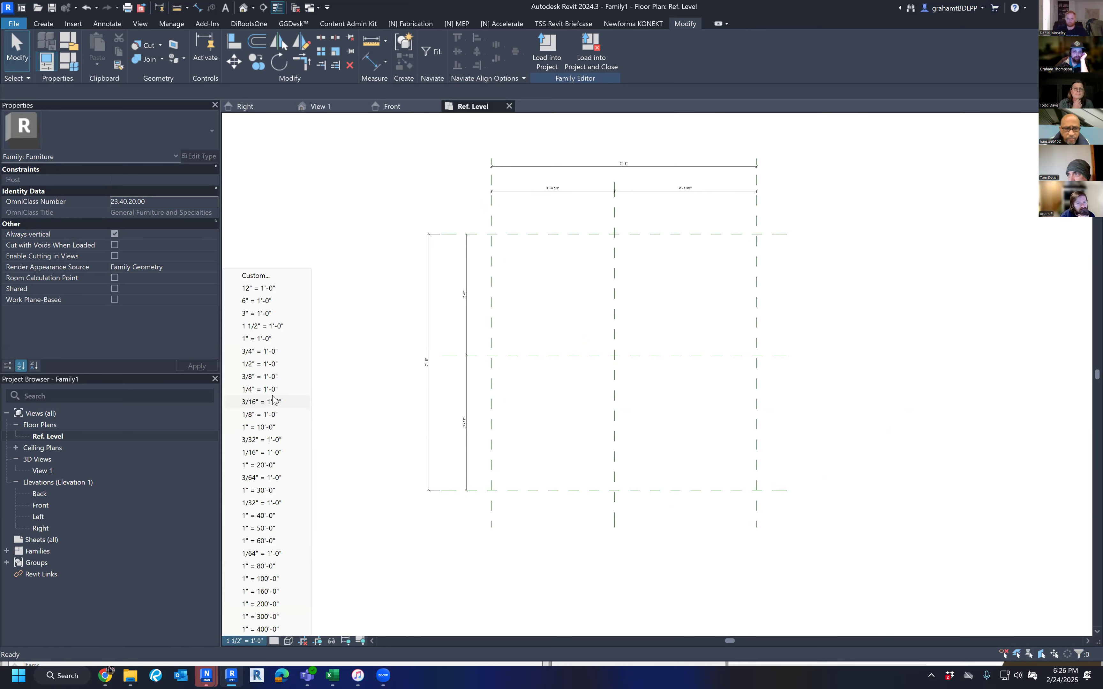
click(281, 364)
scroll(490, 332, up, 3)
middle_drag(490, 332, 499, 308)
scroll(490, 302, down, 1)
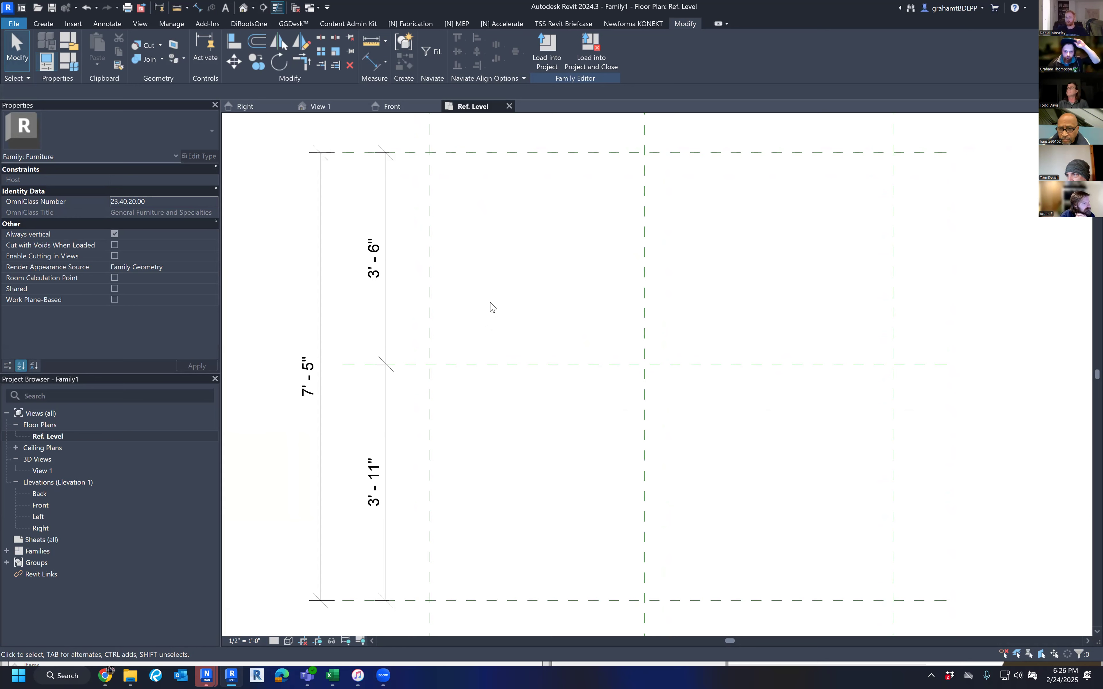
scroll(485, 339, down, 3)
middle_drag(483, 338, 479, 364)
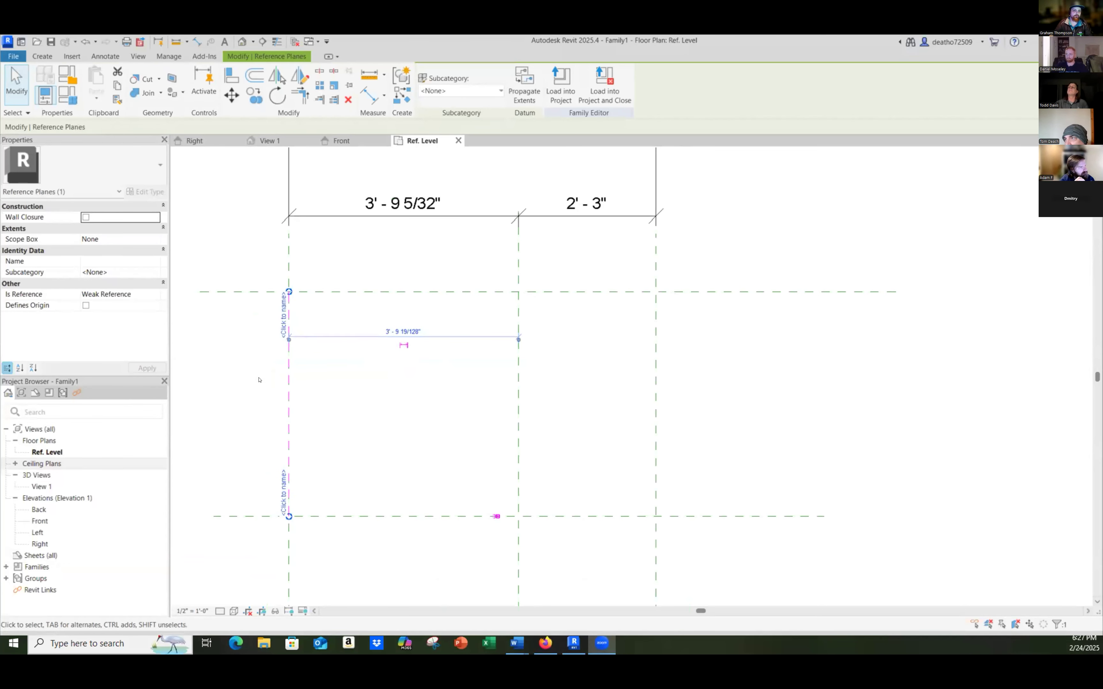
click(241, 389)
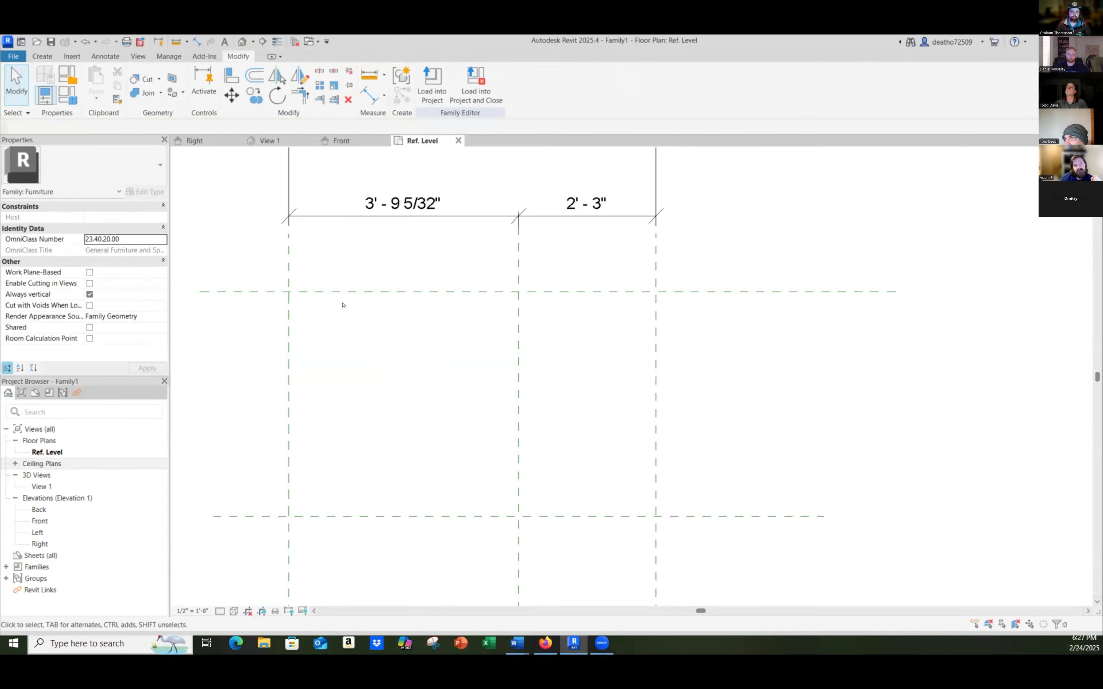
scroll(268, 270, down, 2)
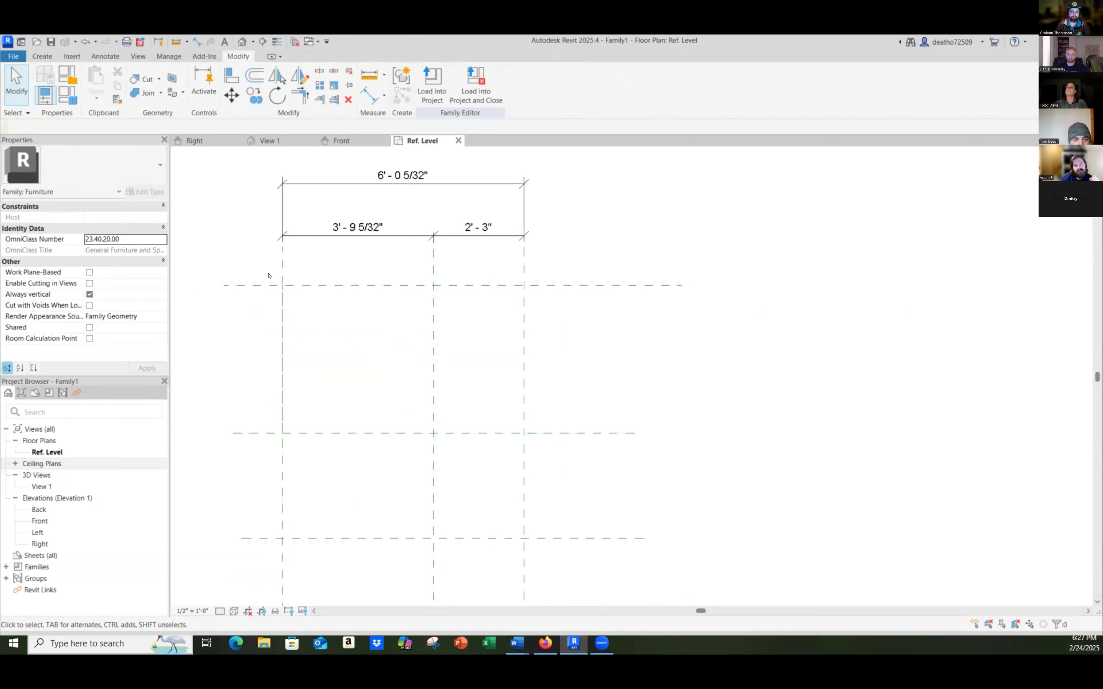
key(r)
key(p)
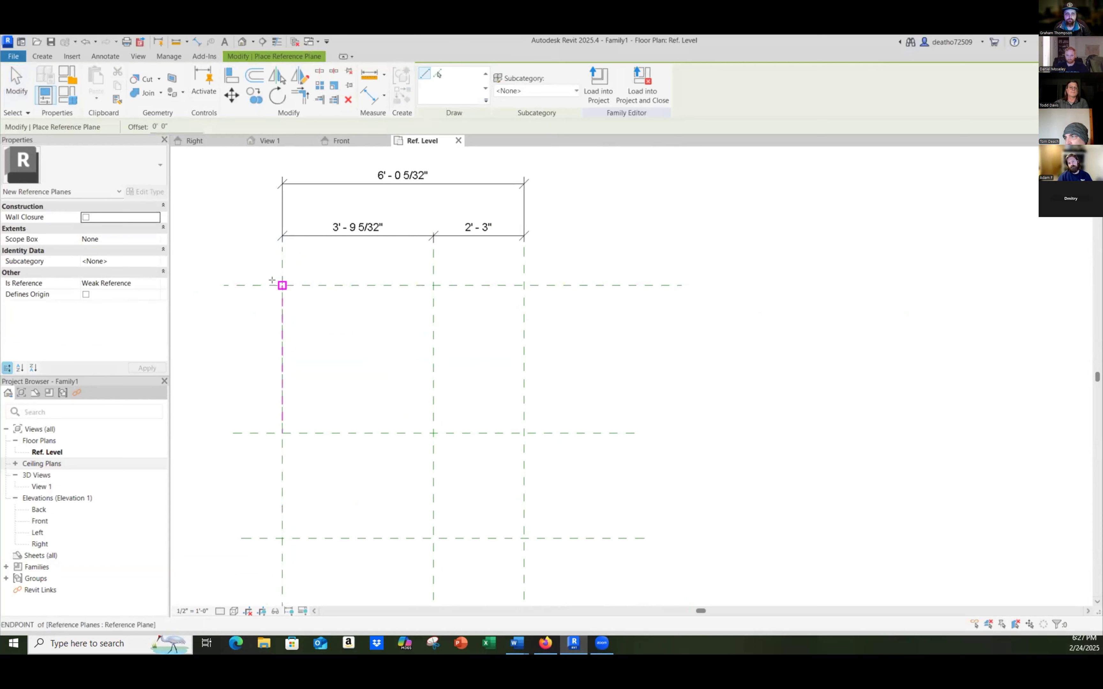
click(282, 285)
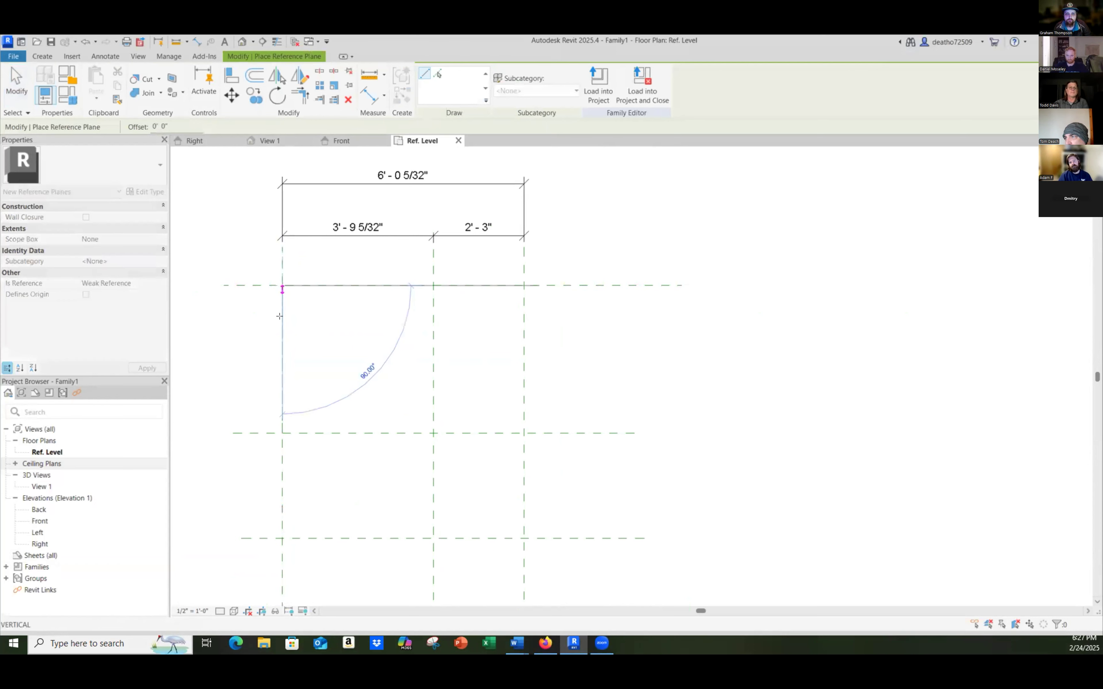
click(282, 432)
click(280, 537)
key(Escape)
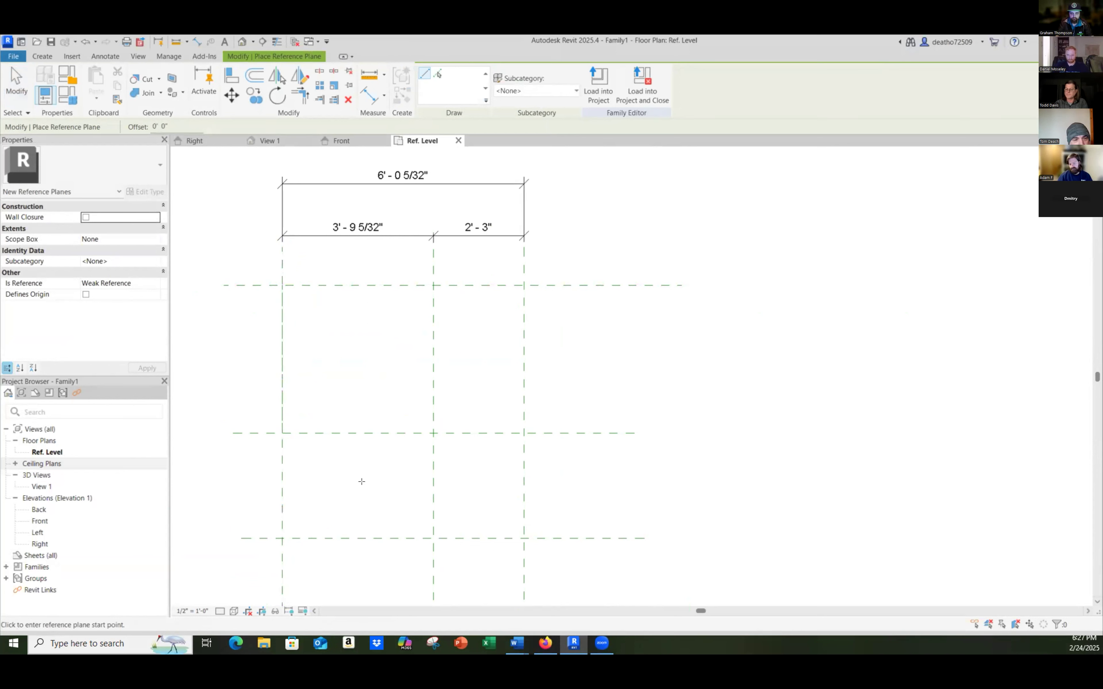
key(Escape)
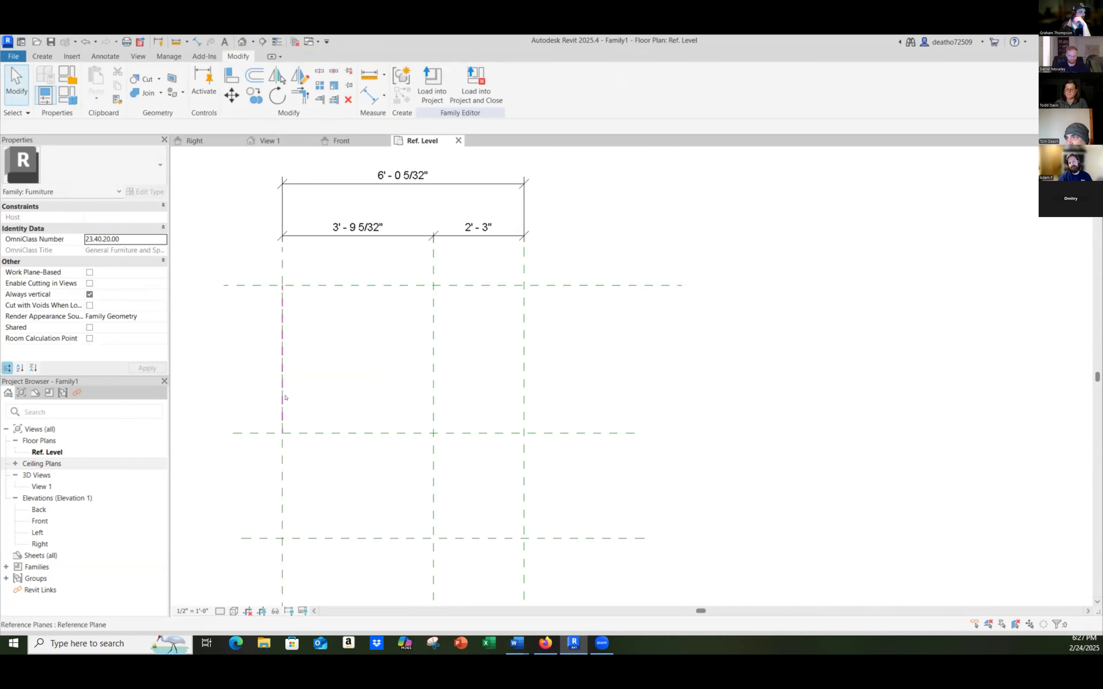
Step: Inspect the name and reference properties of the short vertical reference plane overlapping the long plane at the table's left side
click(283, 400)
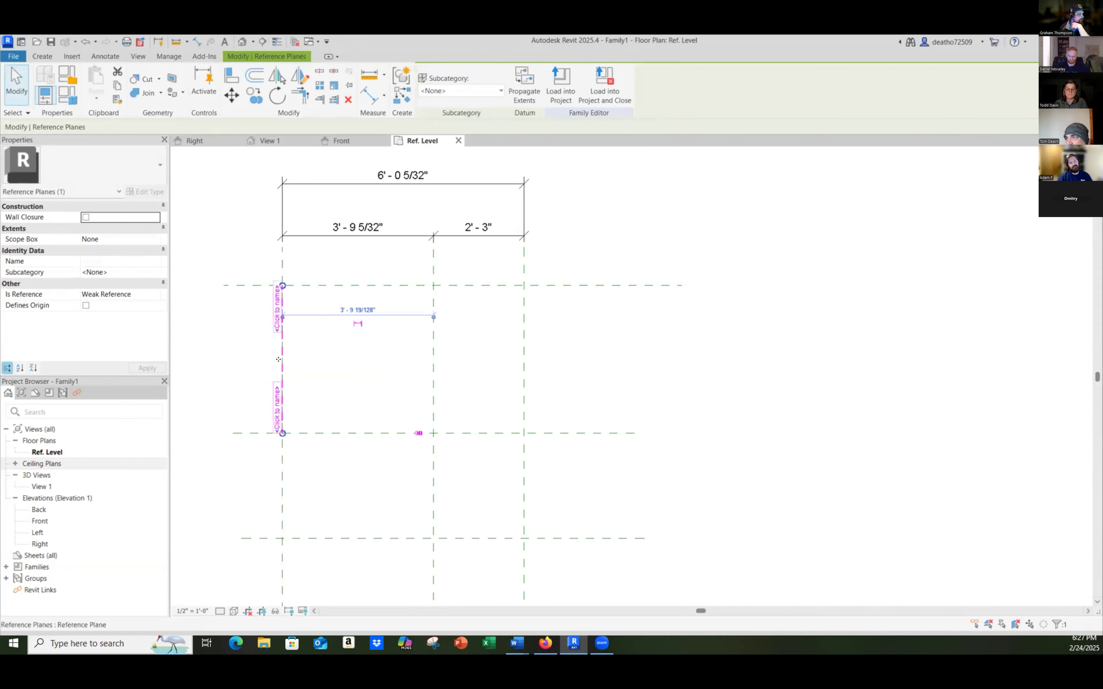
click(295, 369)
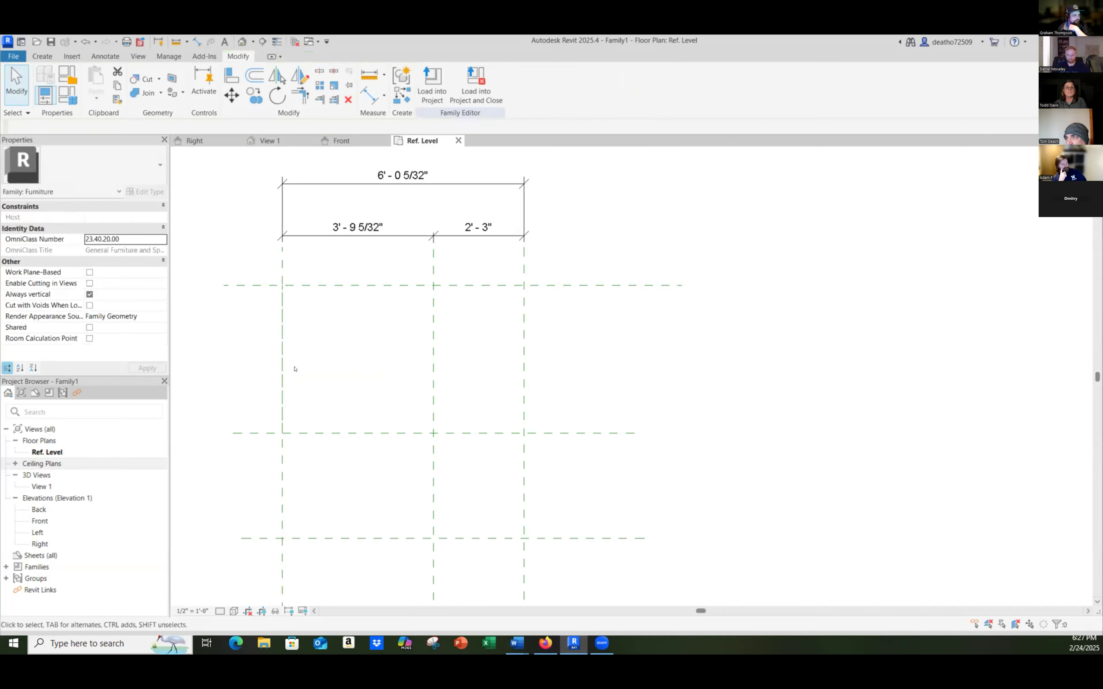
click(281, 350)
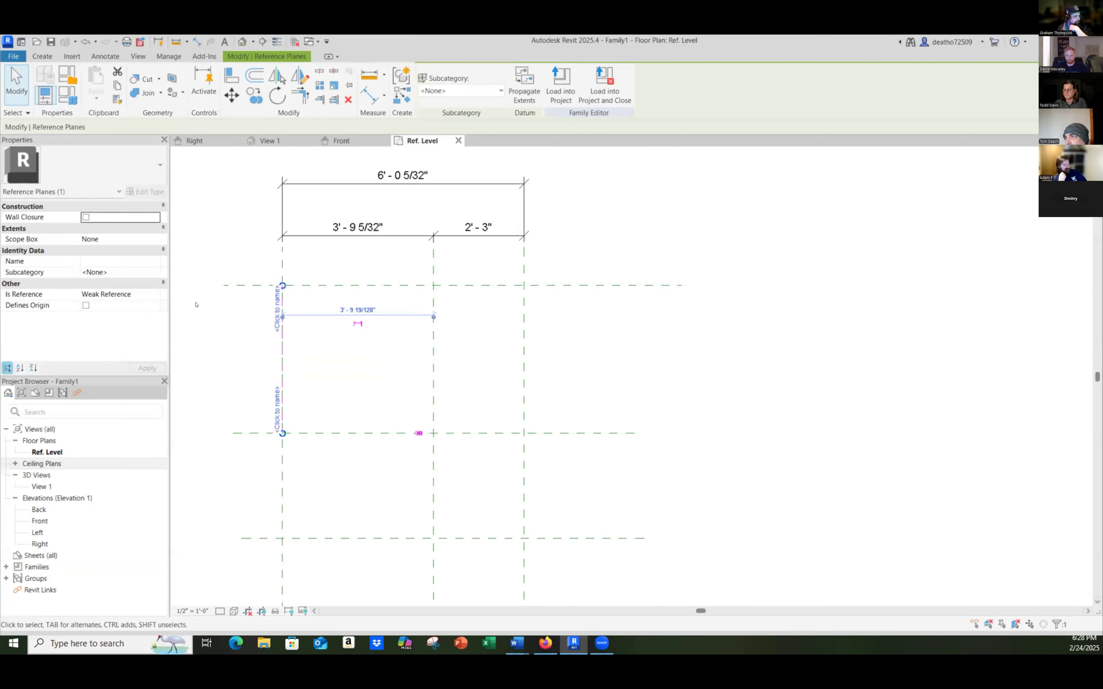
click(208, 306)
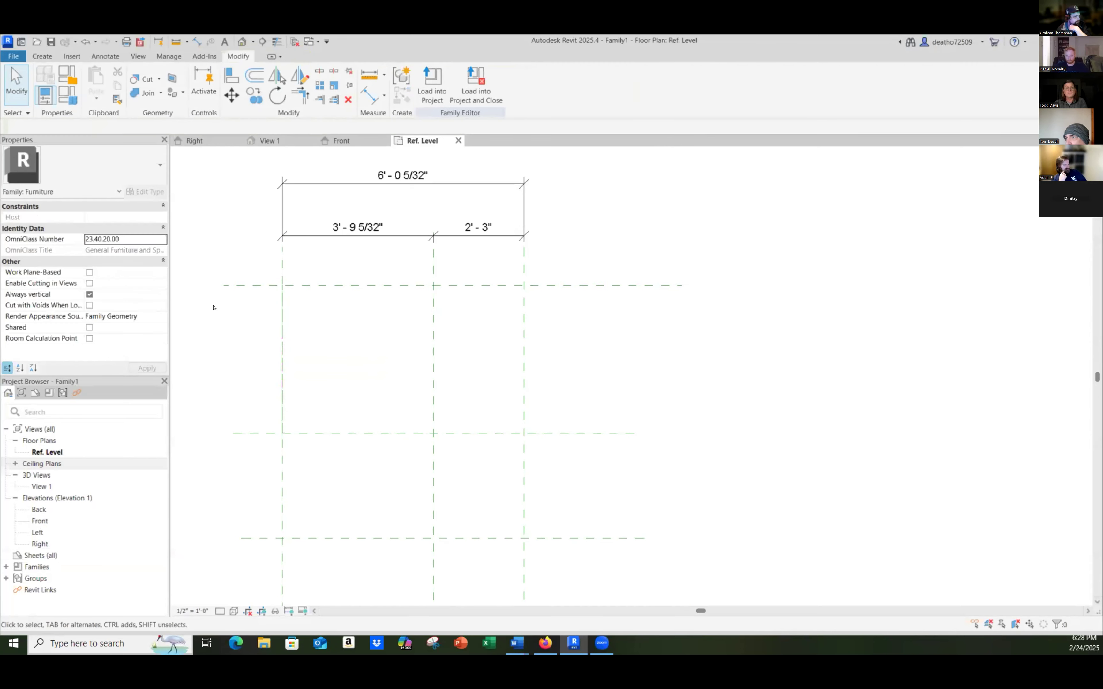
Step: Delete the short vertical reference plane overlapping Left of Table, and select all reference planes visible in the view to check for duplicates
click(280, 359)
key(Escape)
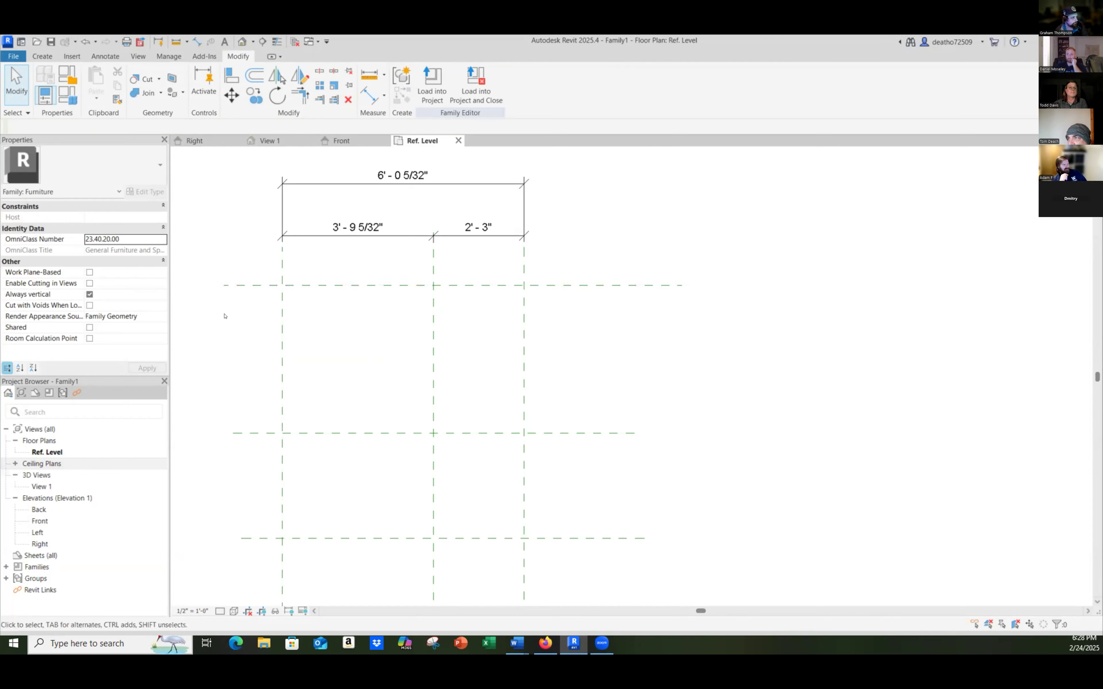
click(281, 285)
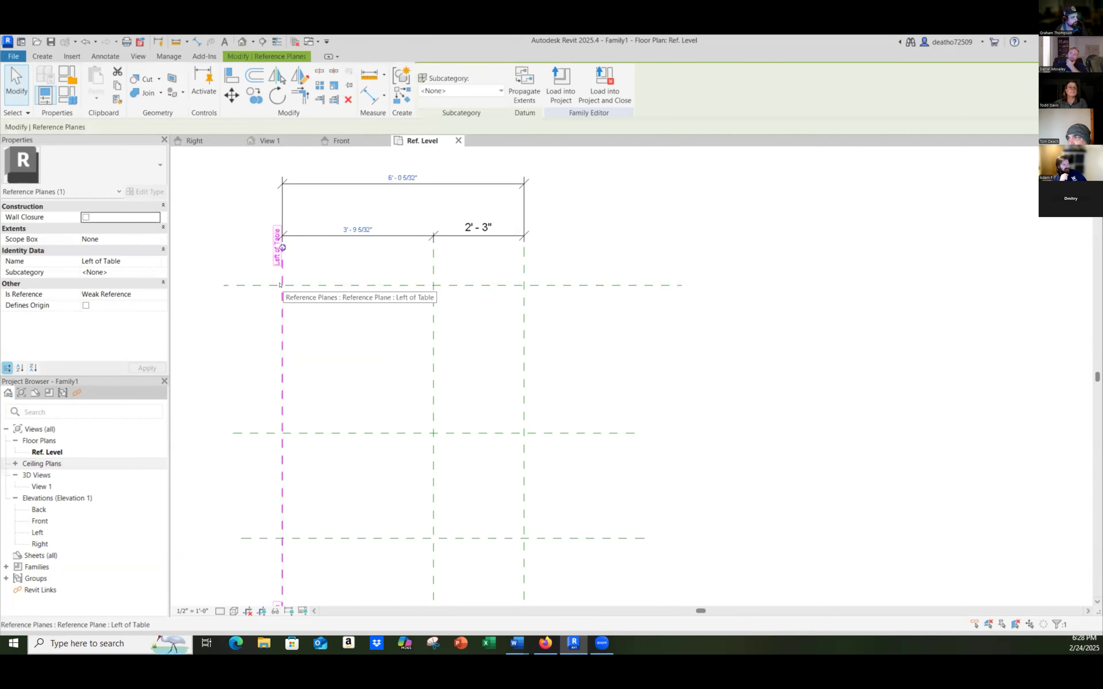
right_click(279, 285)
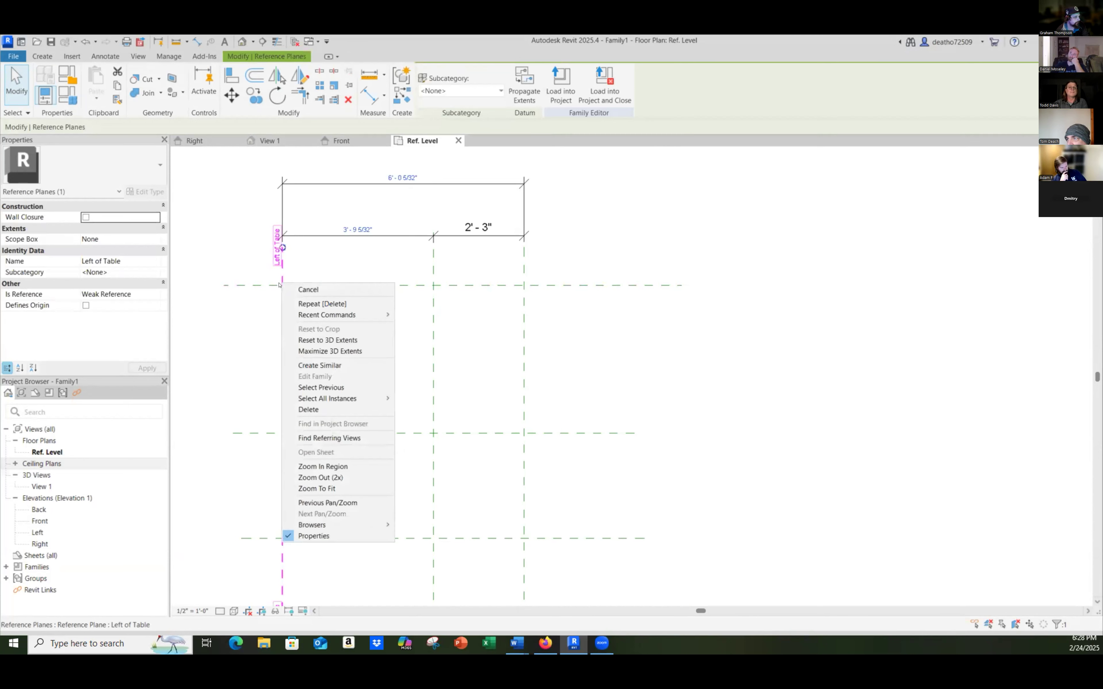
mouse_move(308, 398)
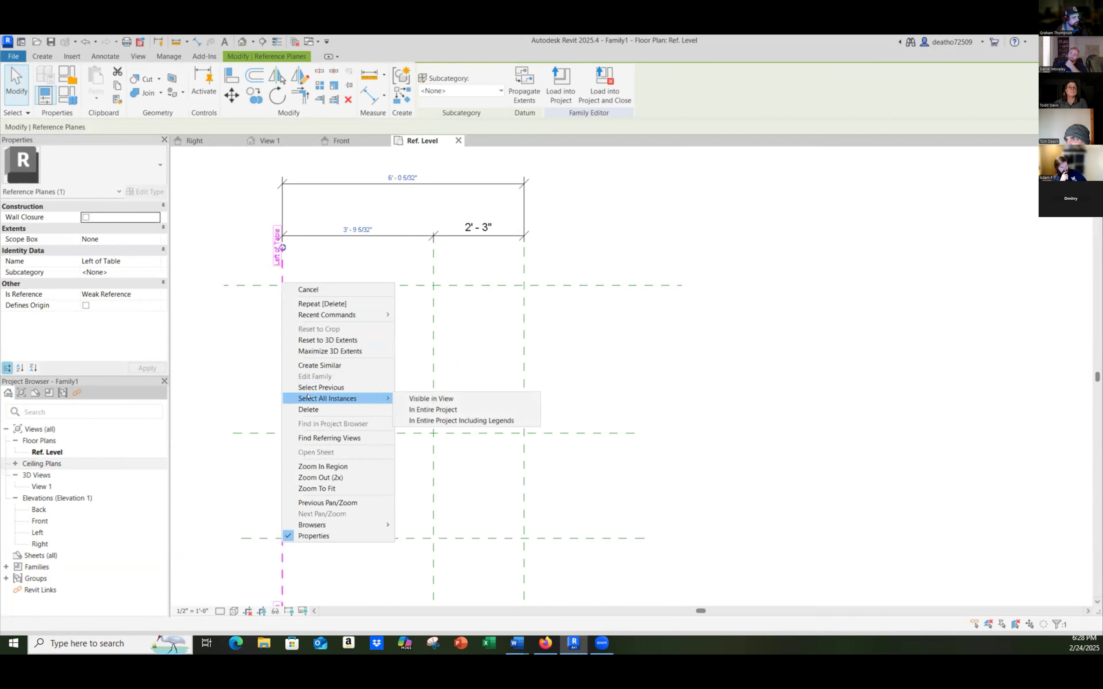
click(428, 398)
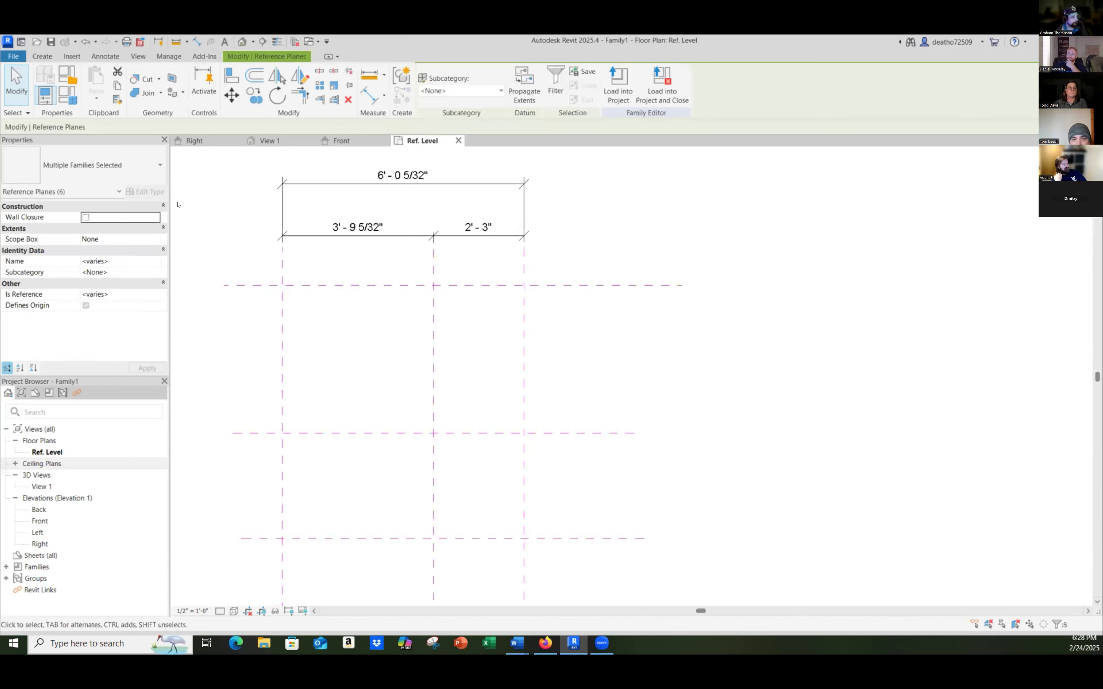
key(r)
key(p)
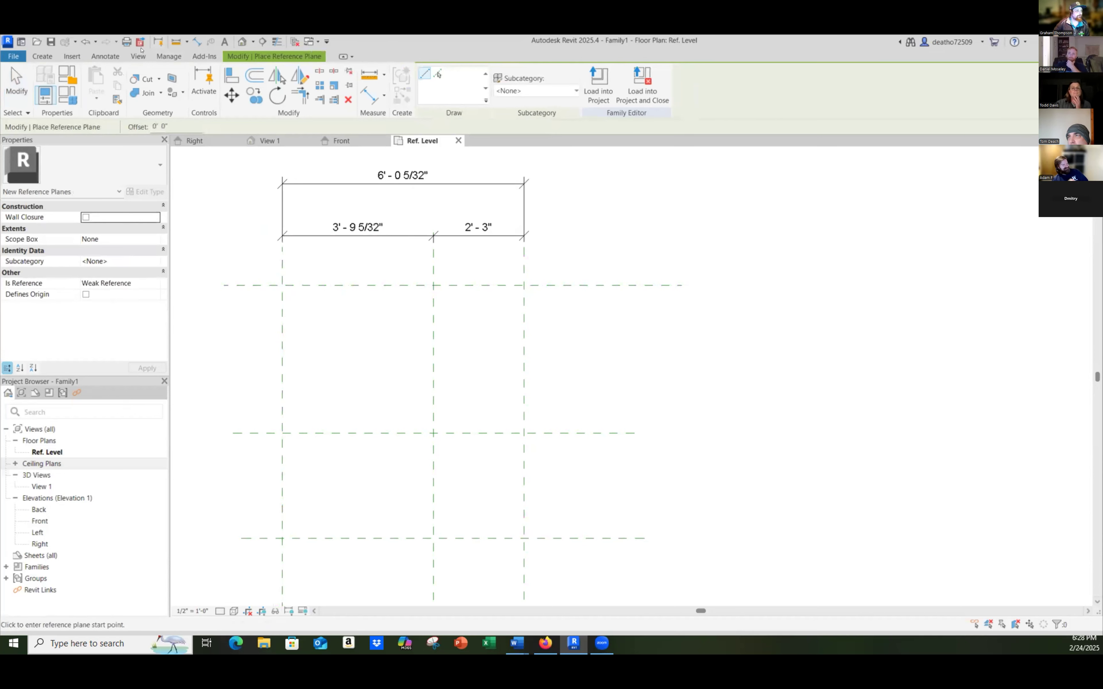
Step: Place a continuous aligned dimension through Front of Table, the horizontal center plane and Back of Table, outside the Left of Table plane
click(107, 56)
click(48, 82)
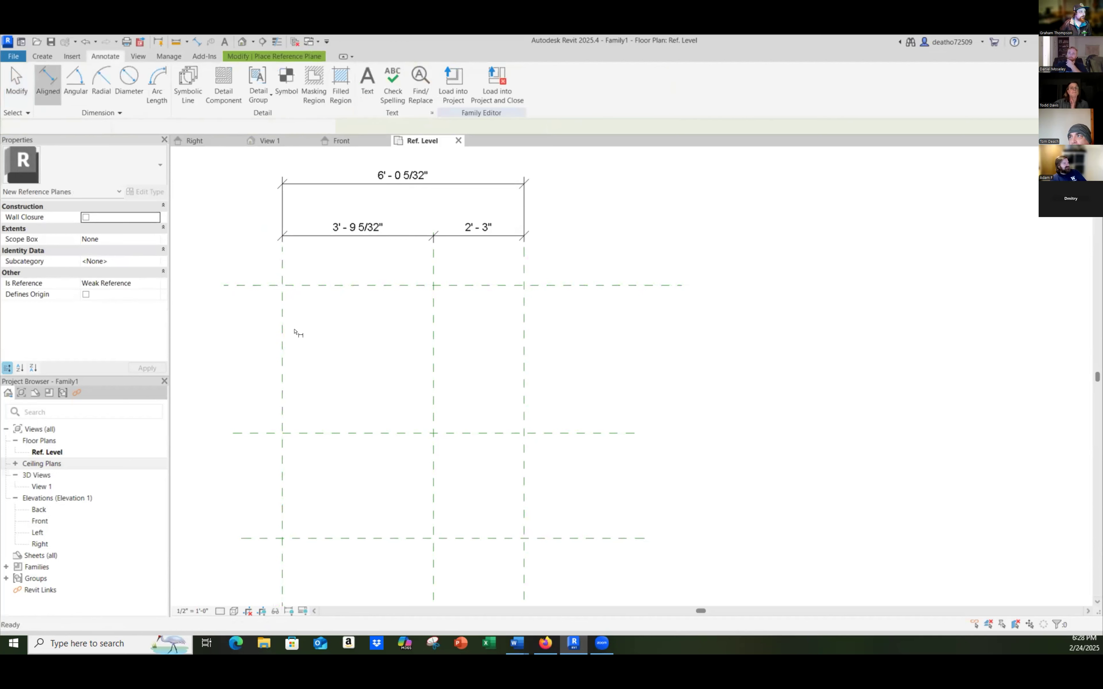
click(279, 285)
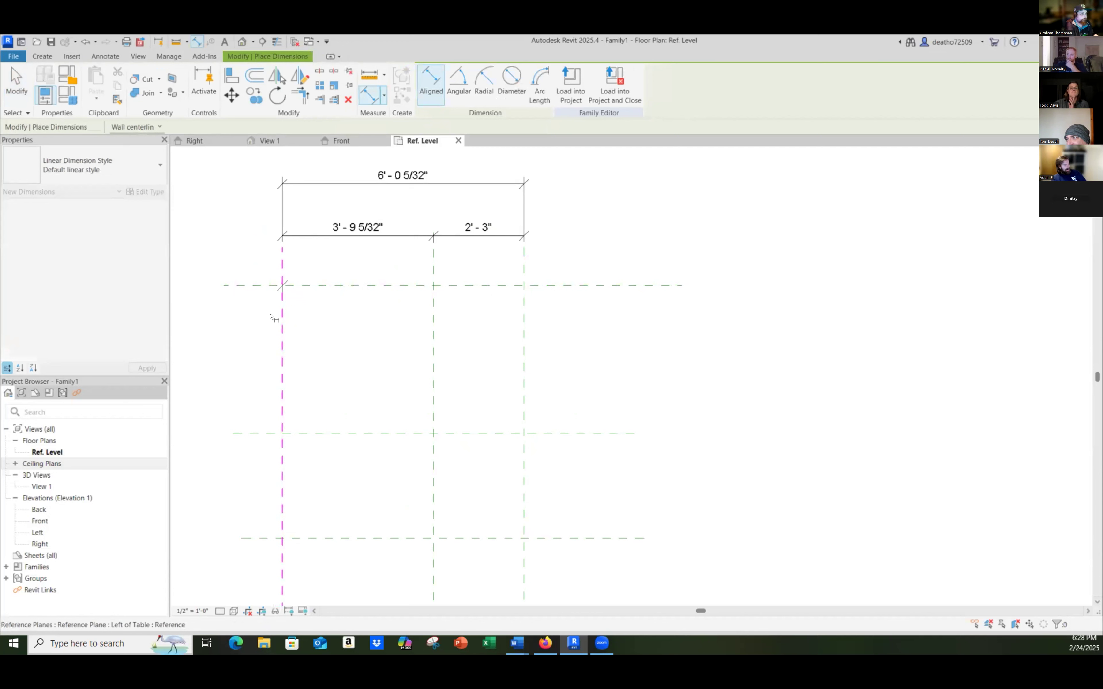
click(285, 286)
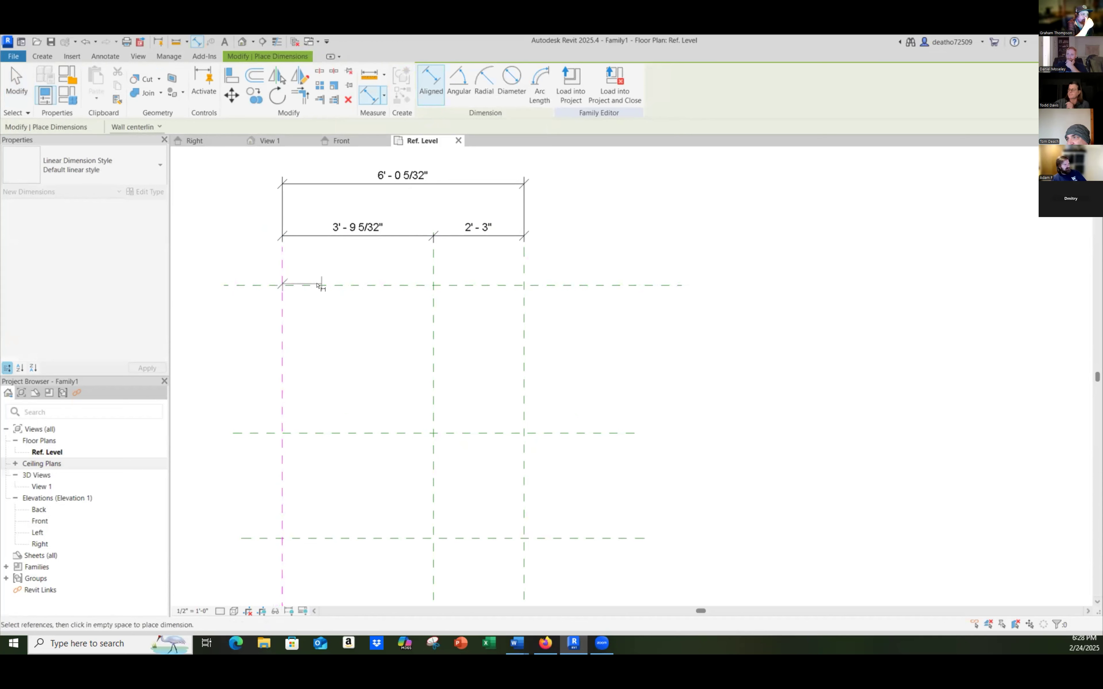
key(Escape)
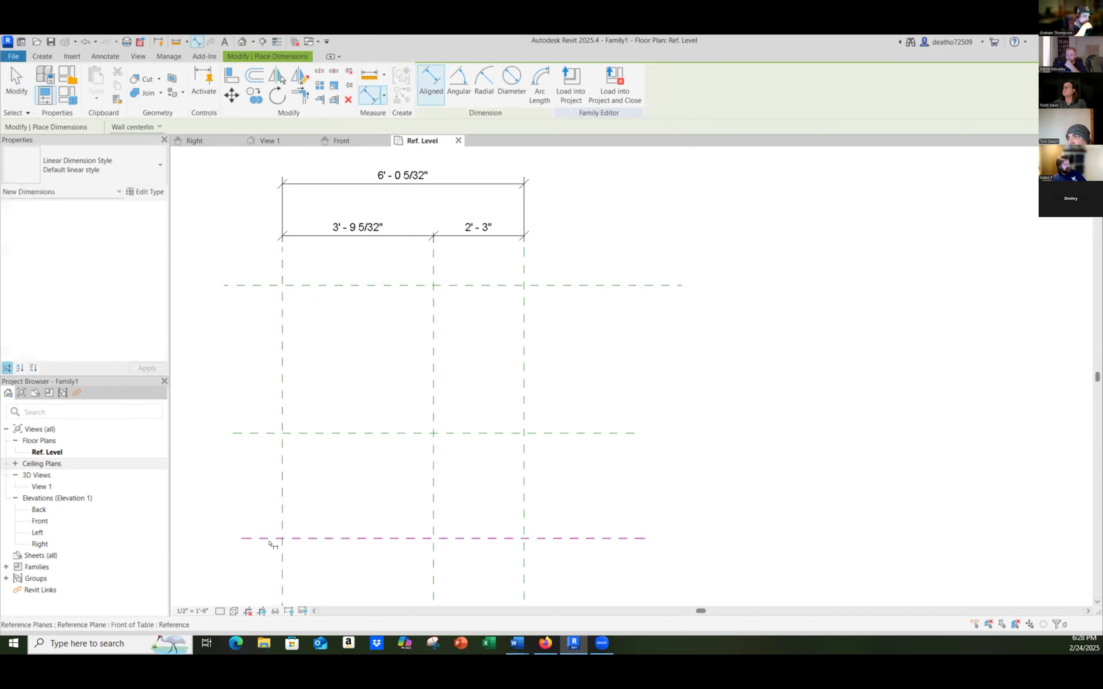
scroll(287, 536, down, 1)
scroll(287, 536, up, 2)
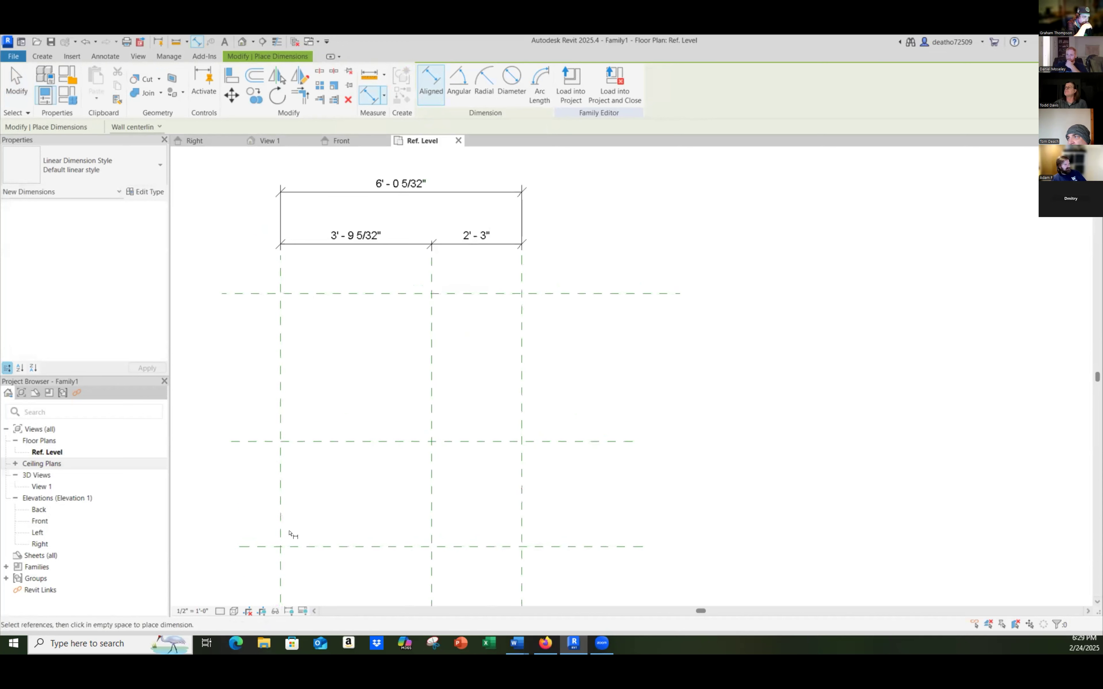
middle_drag(347, 534, 353, 507)
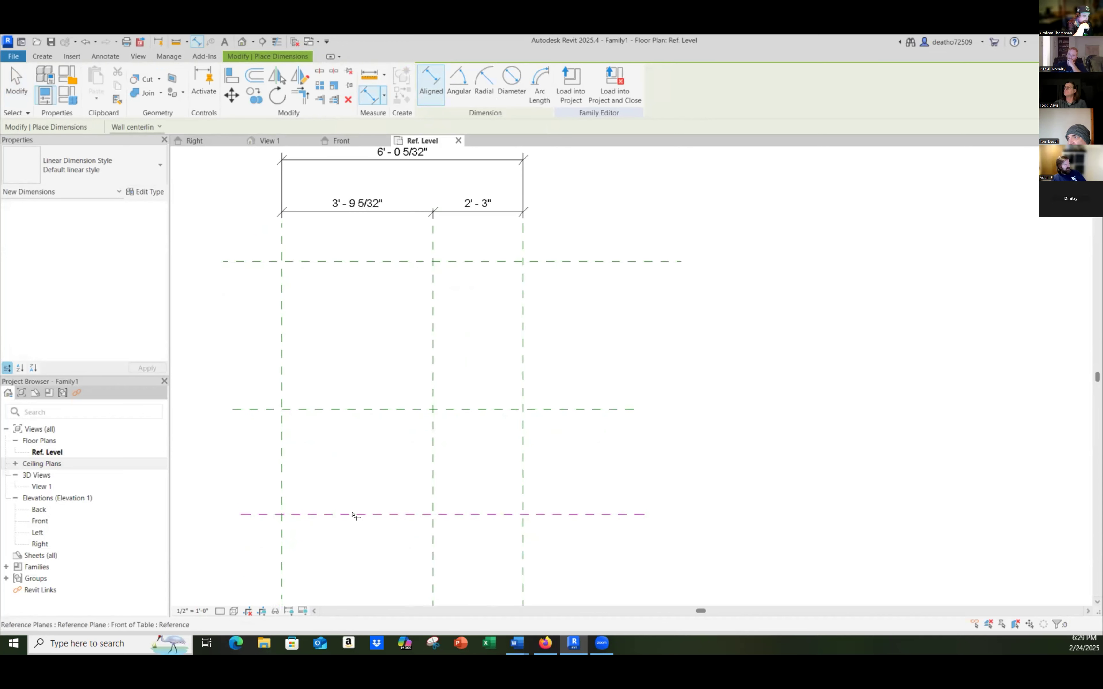
click(308, 516)
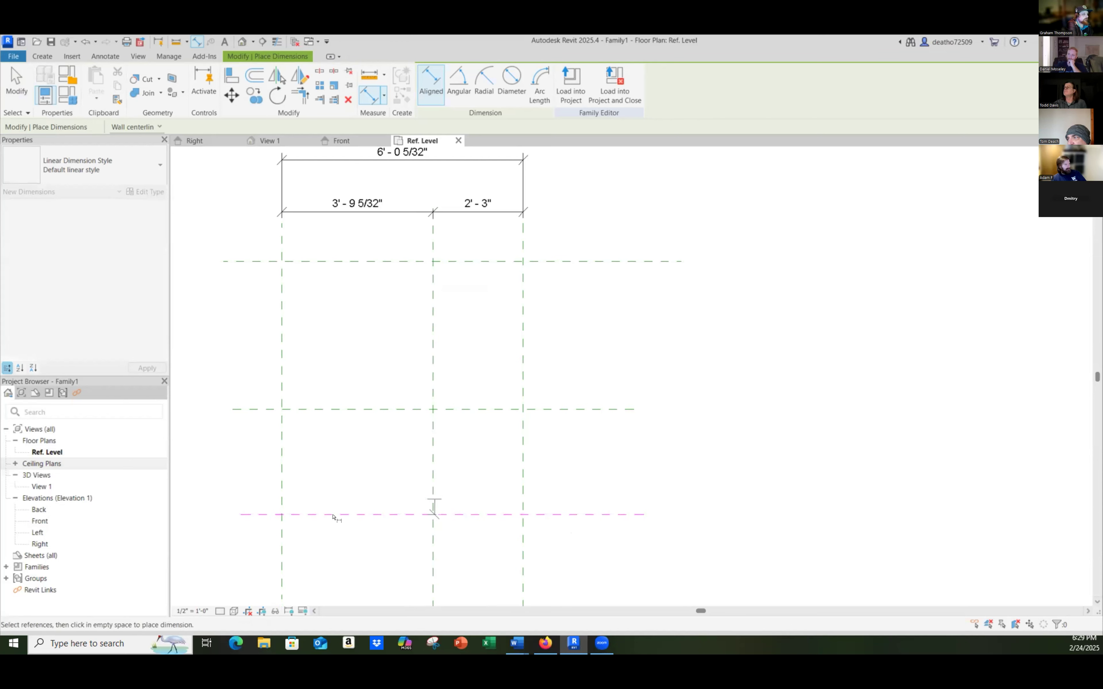
click(431, 409)
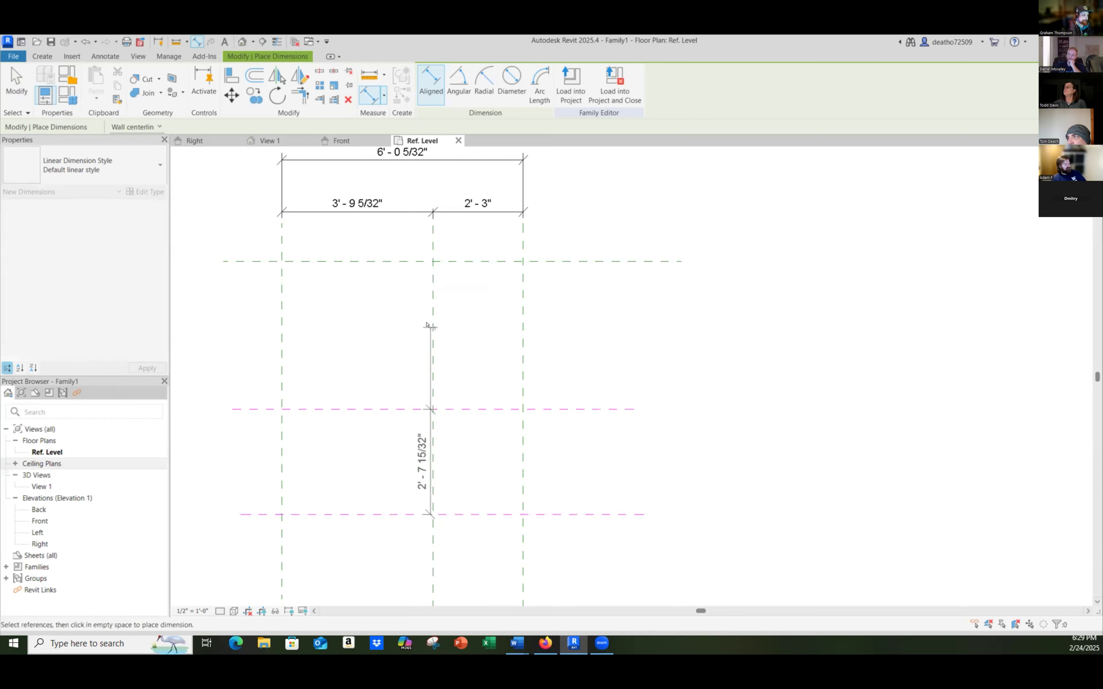
click(428, 260)
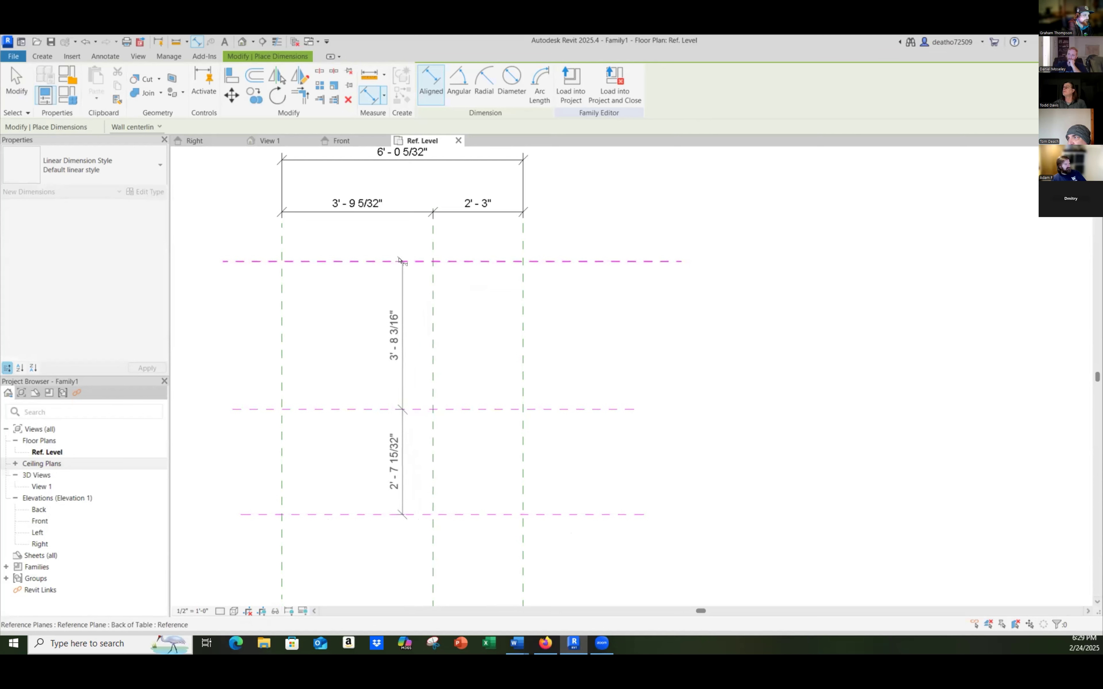
click(238, 273)
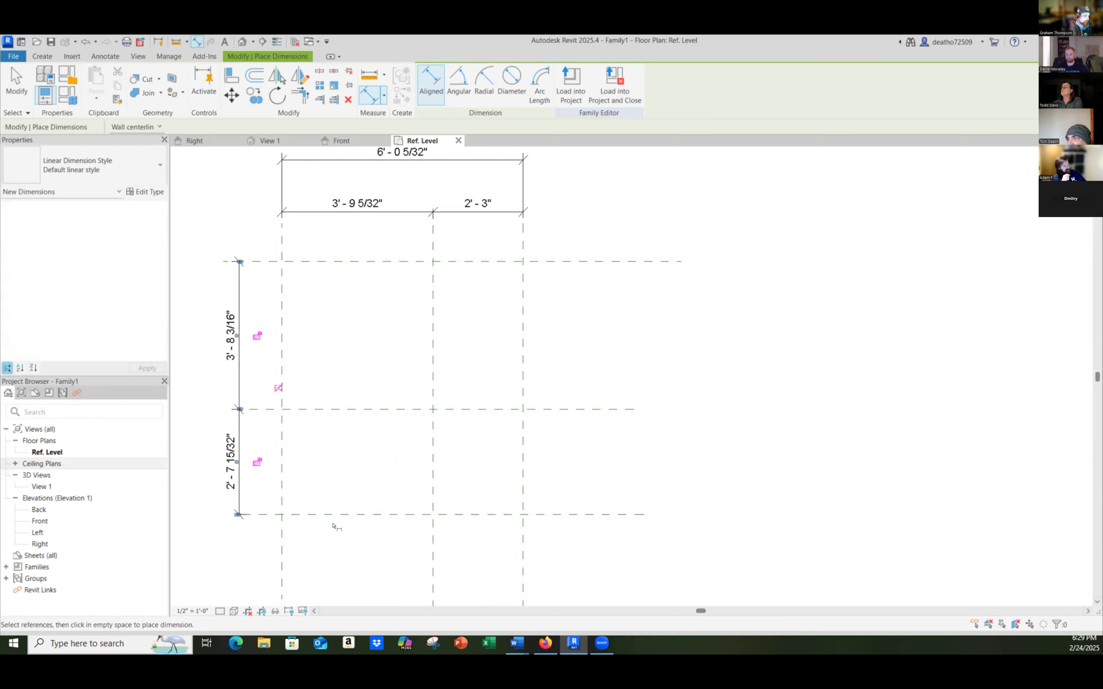
Step: Place an overall aligned dimension from Front of Table to Back of Table, outside the vertical continuous dimension
click(298, 515)
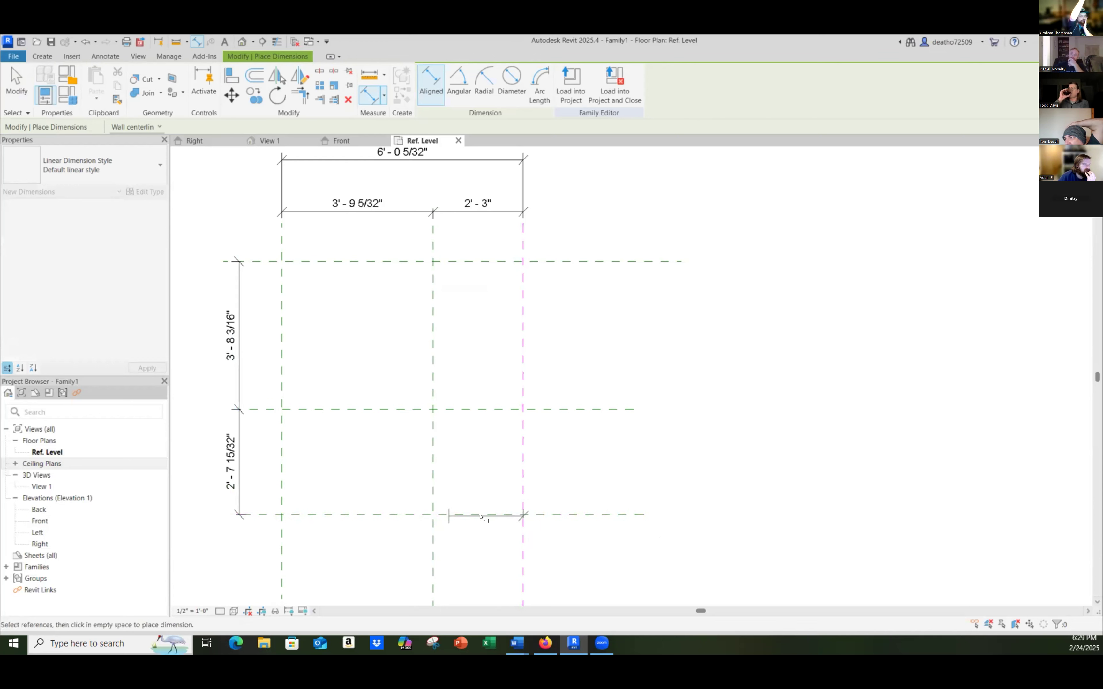
scroll(433, 551, down, 1)
scroll(434, 545, down, 1)
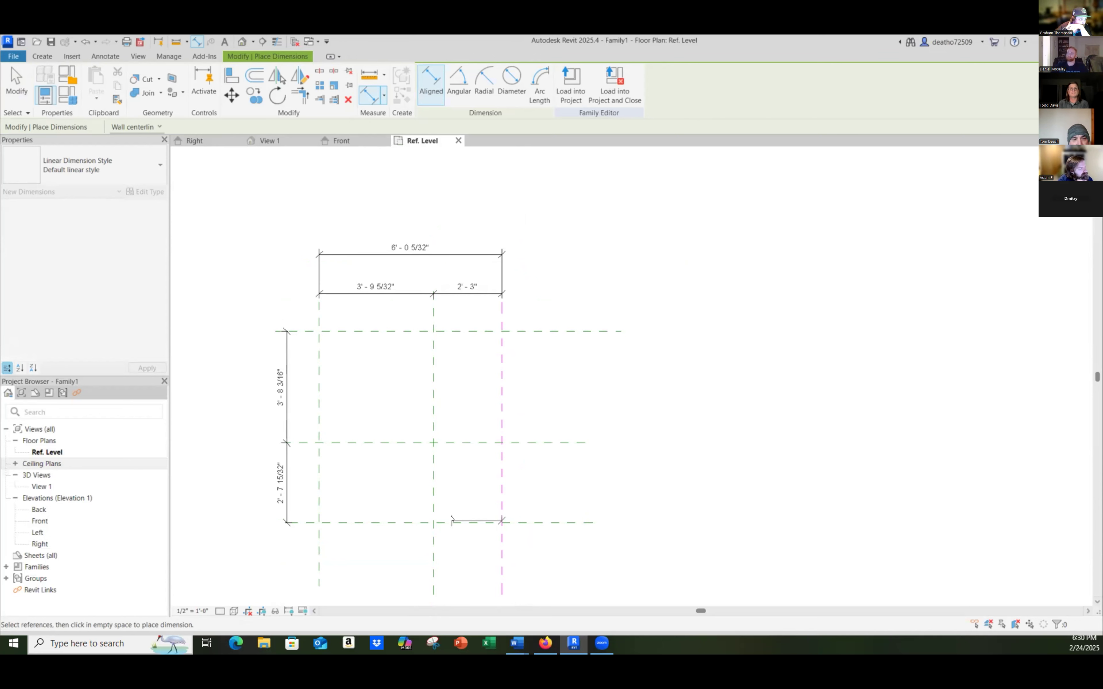
scroll(451, 519, up, 1)
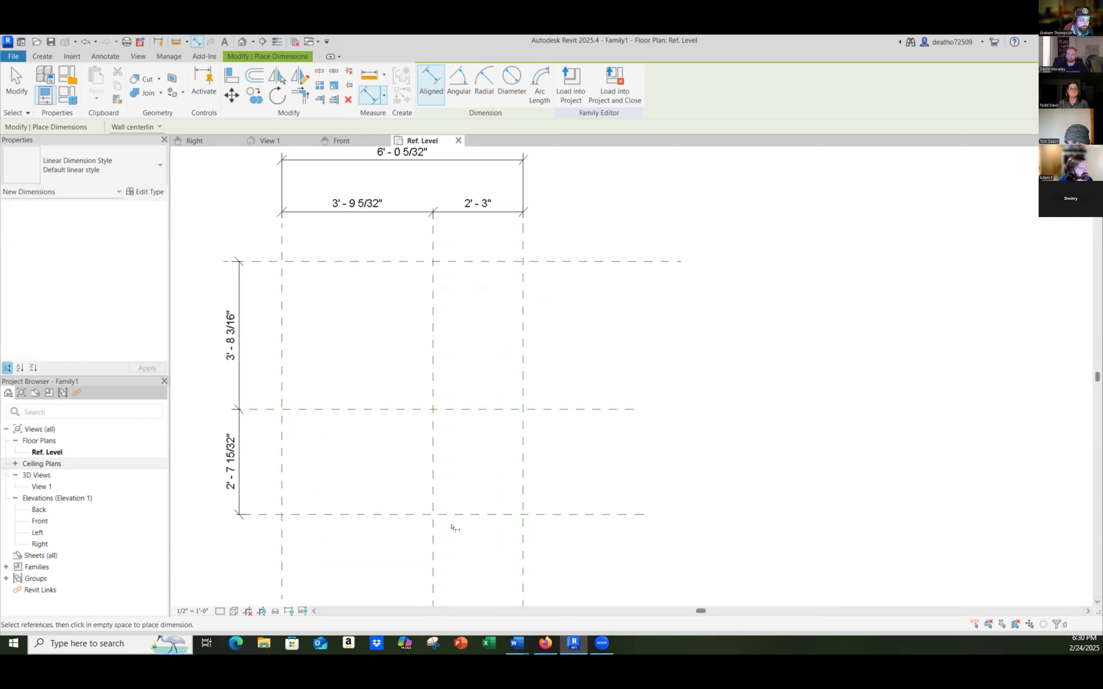
click(345, 515)
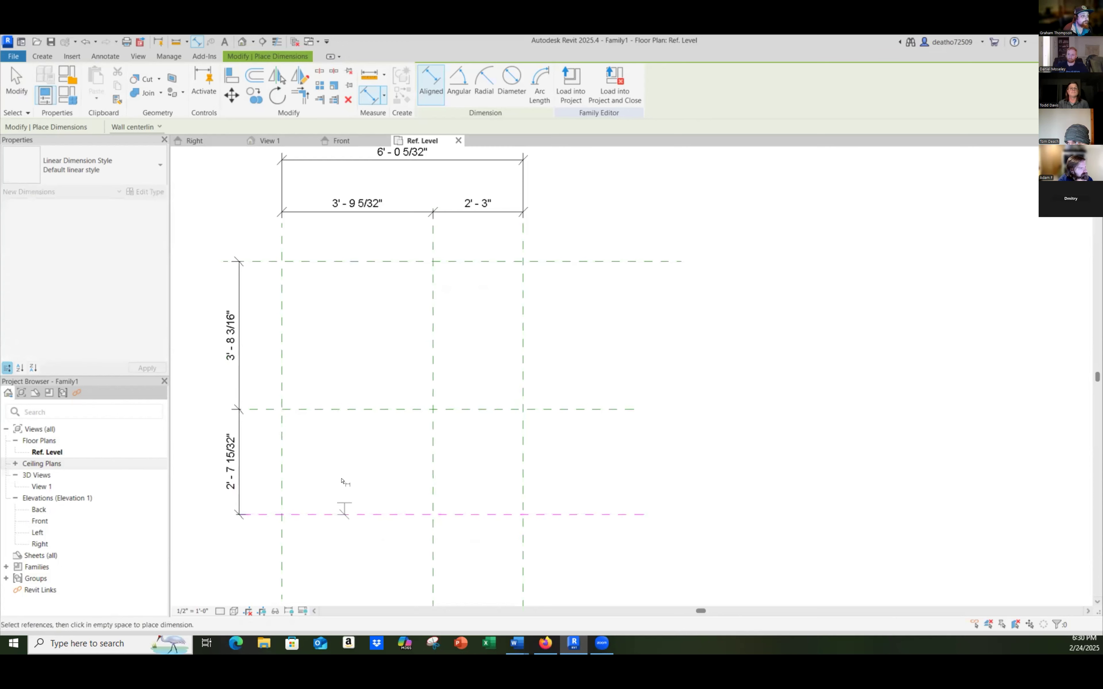
click(345, 262)
click(195, 264)
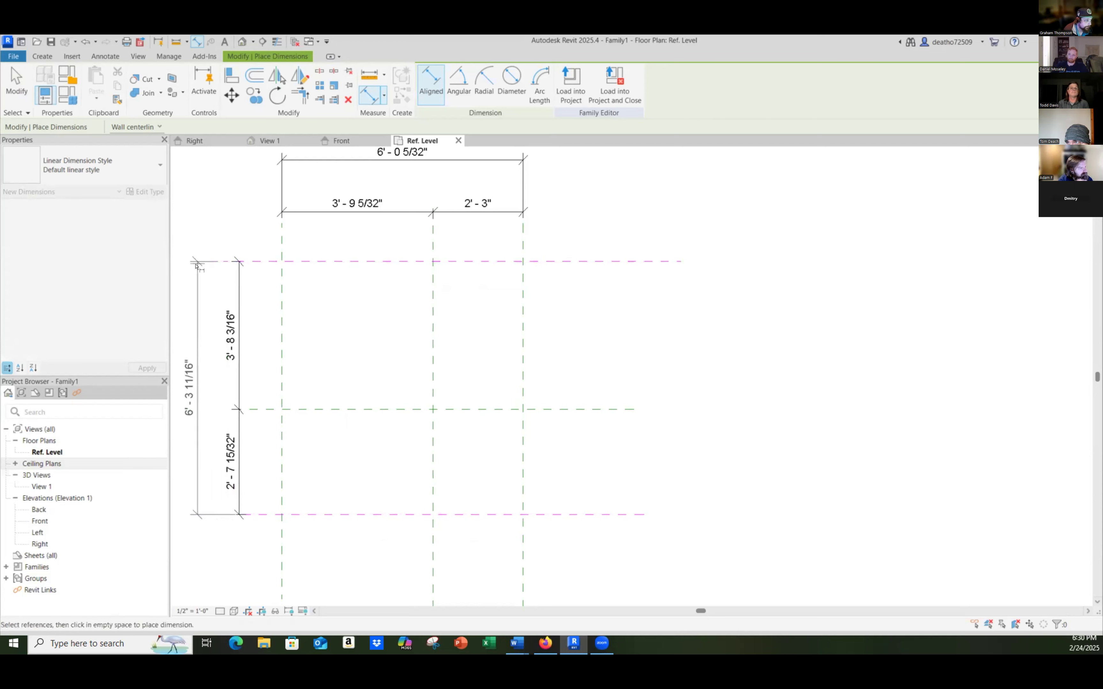
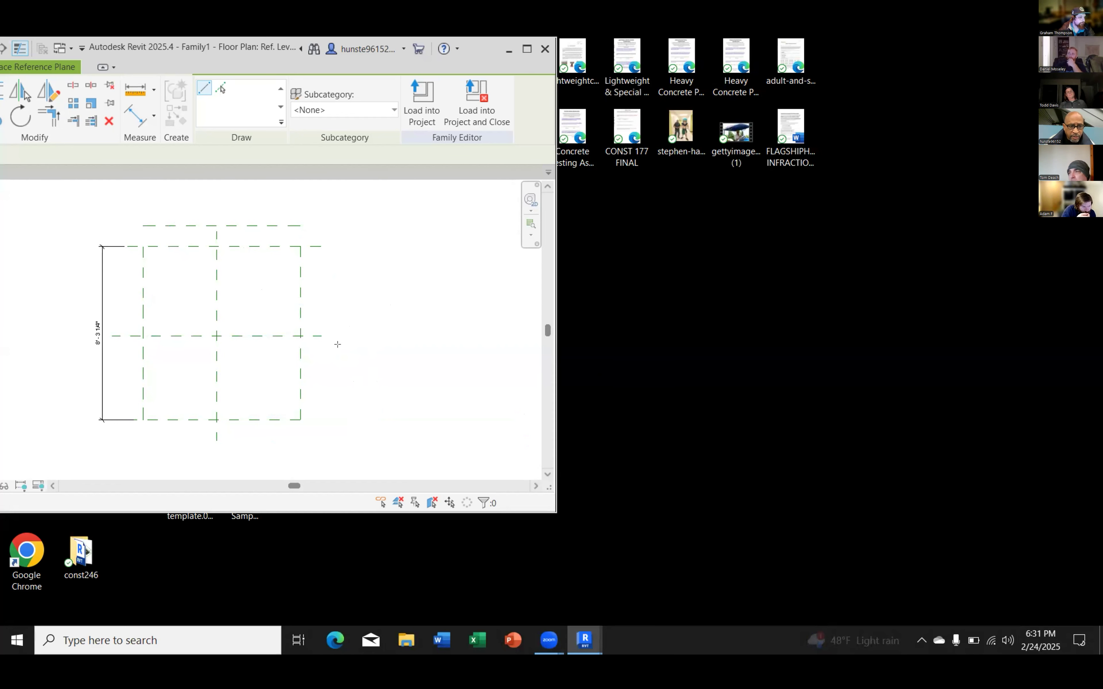
Step: Leave the reference plane command and delete the extra unnamed horizontal plane just behind the back of table plane
key(Escape)
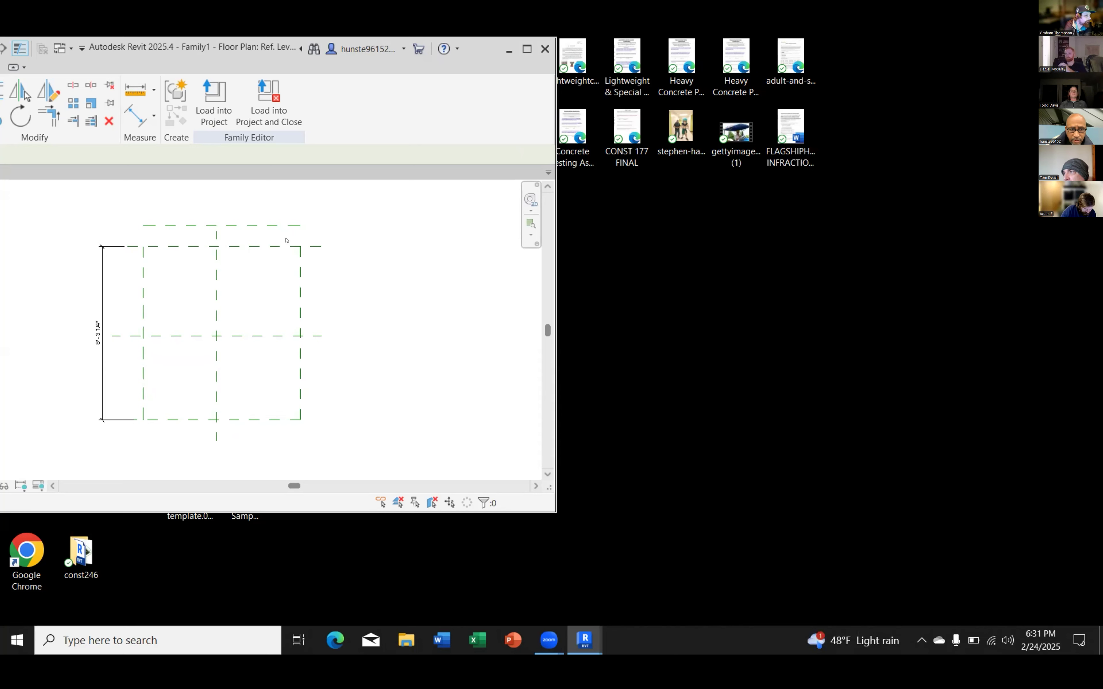
click(275, 231)
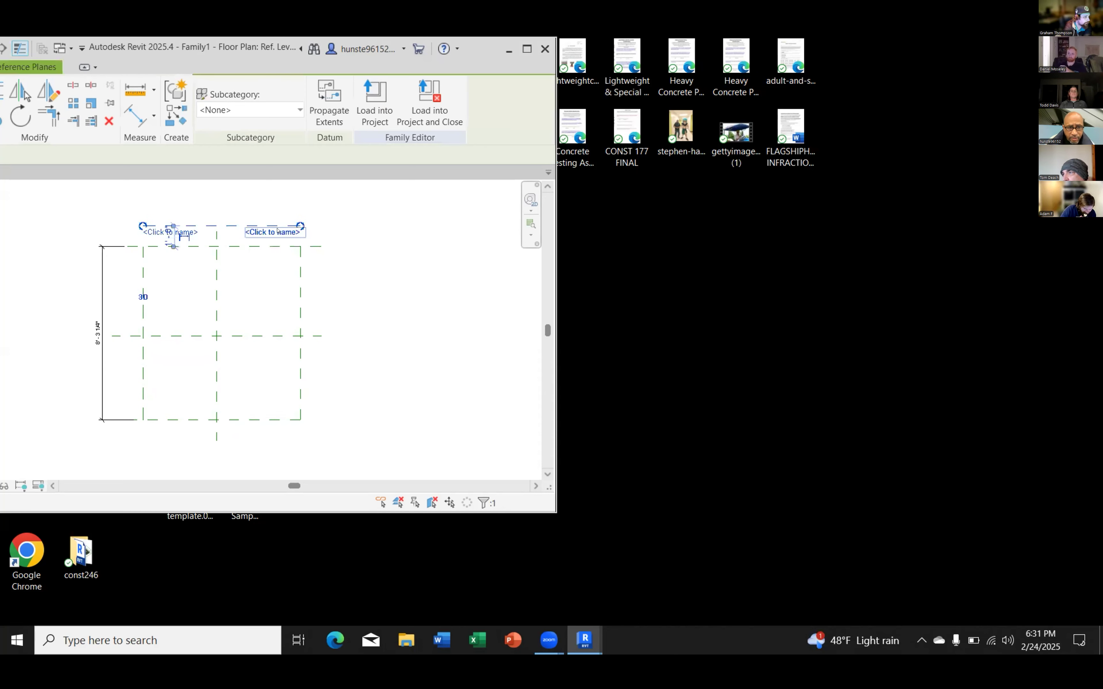
key(Delete)
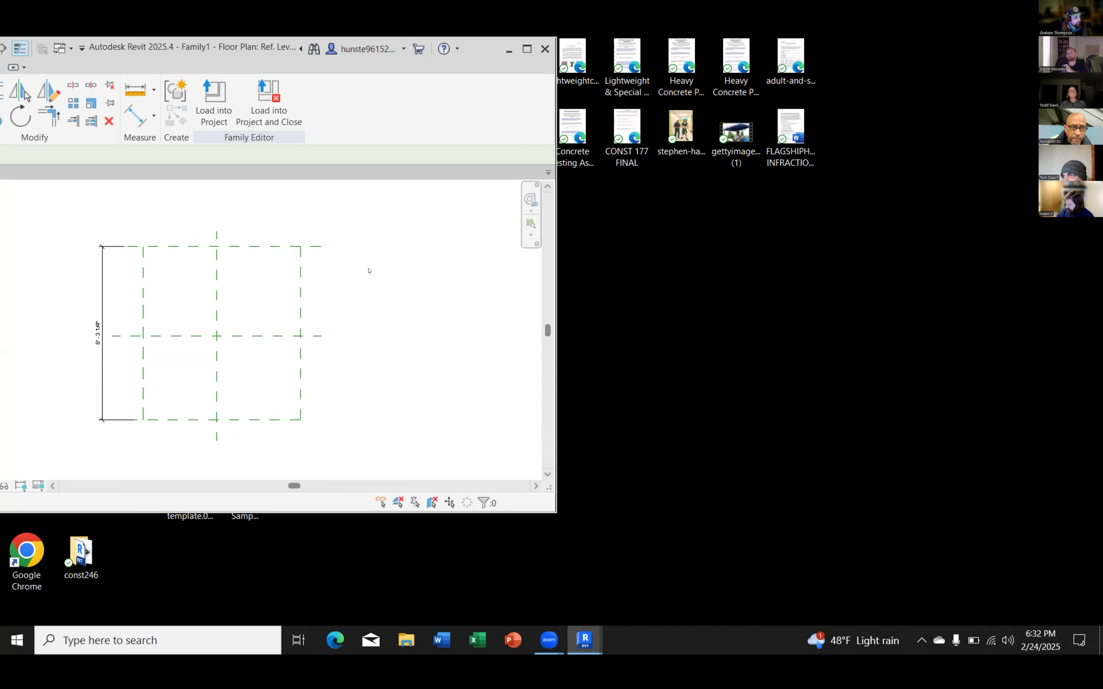
Step: Place a continuous aligned dimension through the front plane, horizontal center plane and back of table plane, inside the overall dimension
click(132, 113)
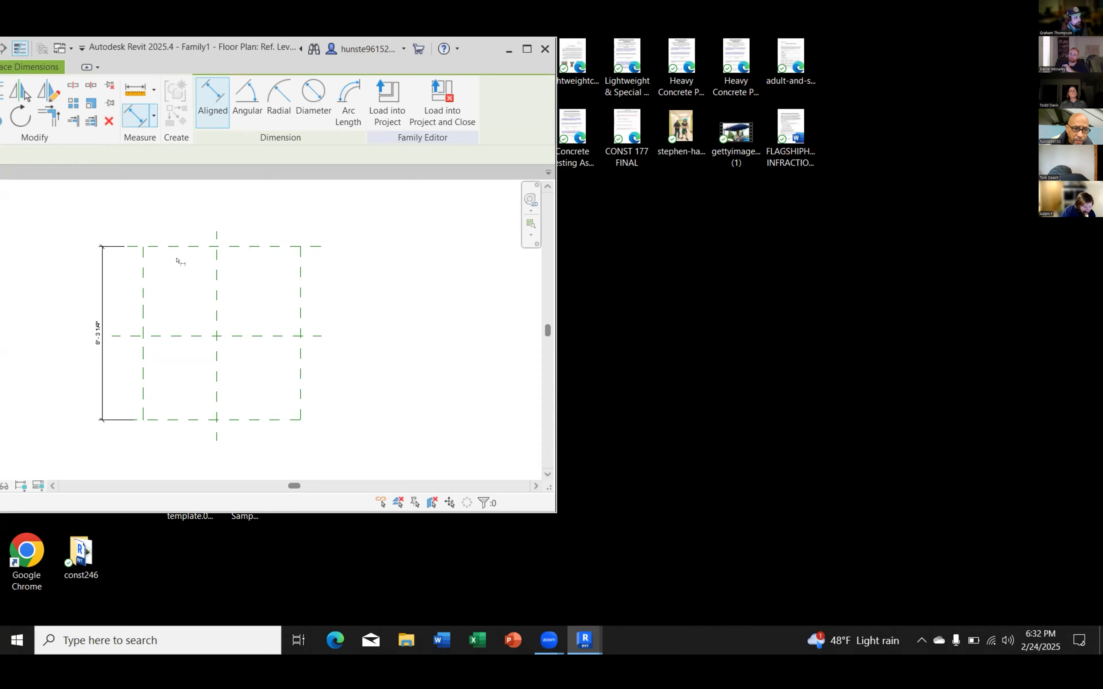
click(175, 420)
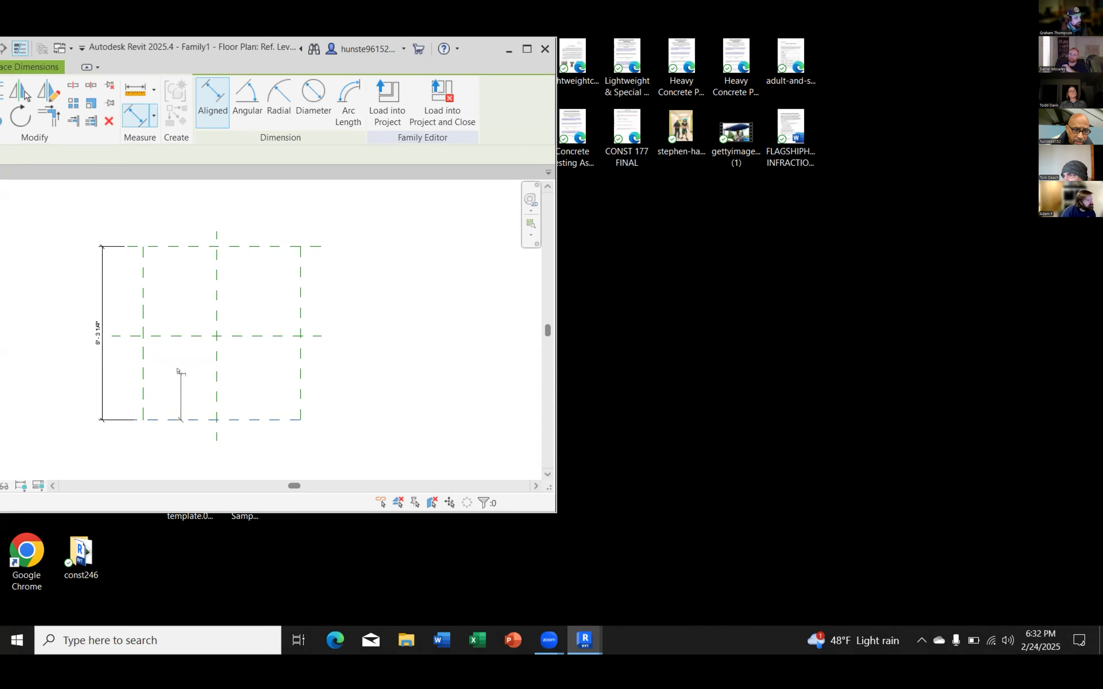
click(176, 337)
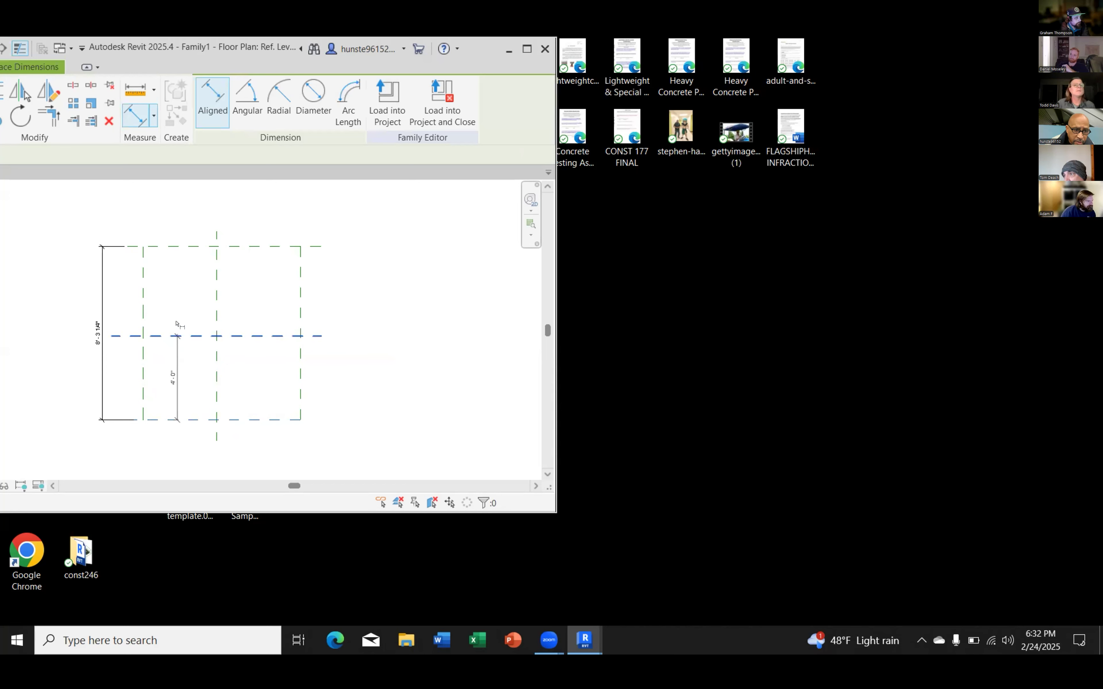
click(178, 249)
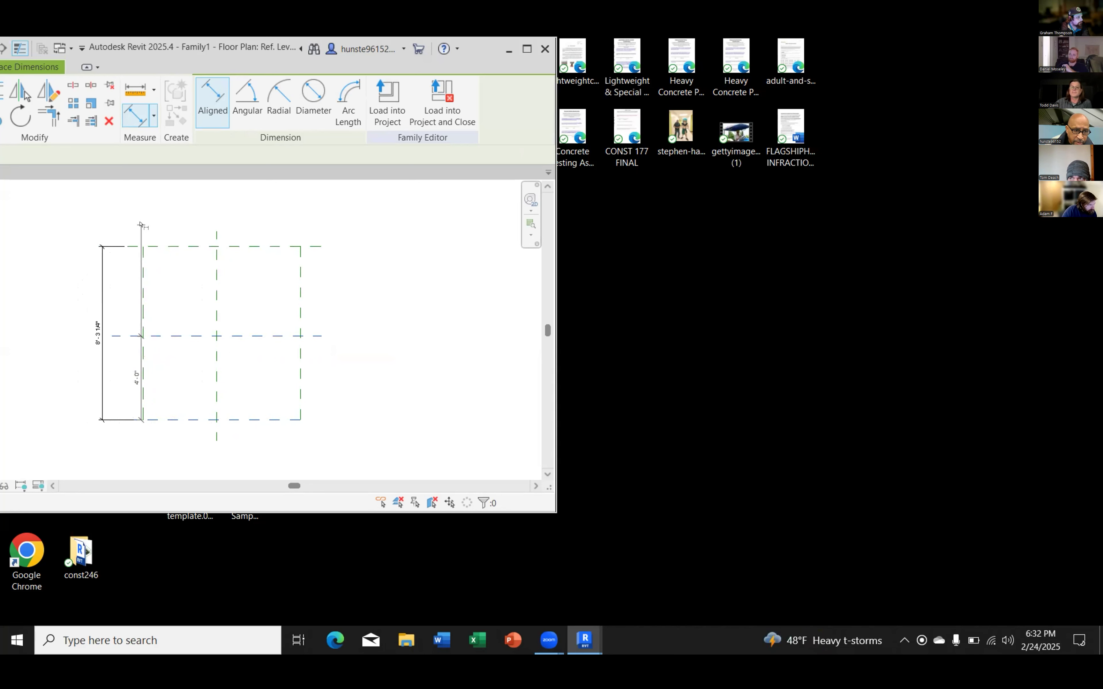
click(130, 249)
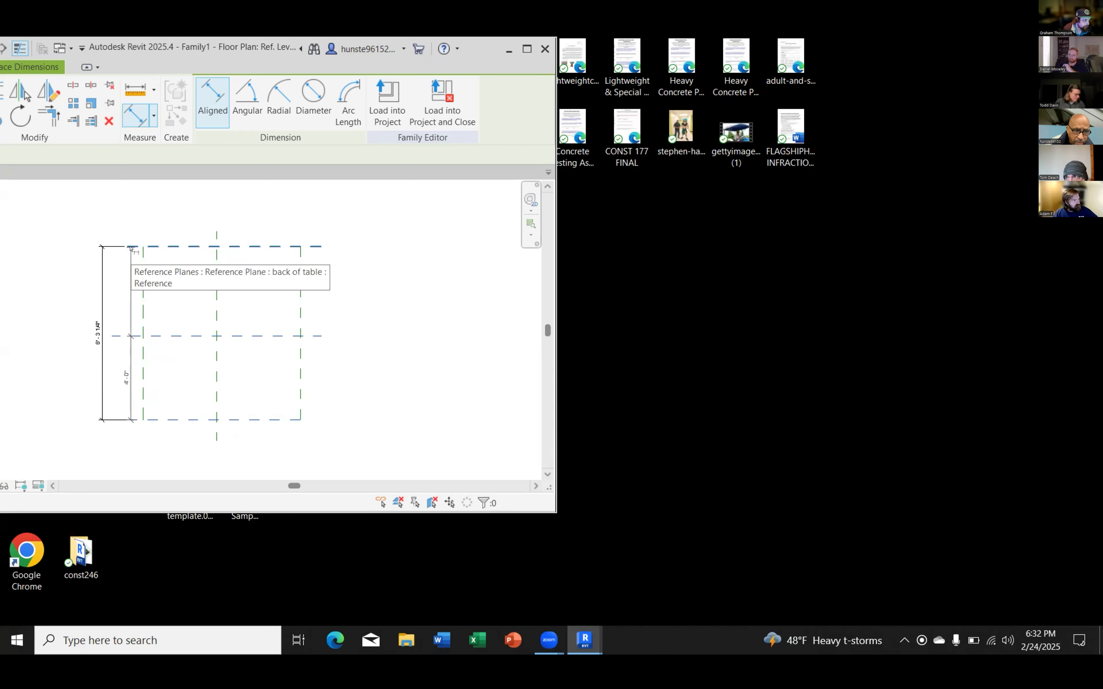
click(130, 246)
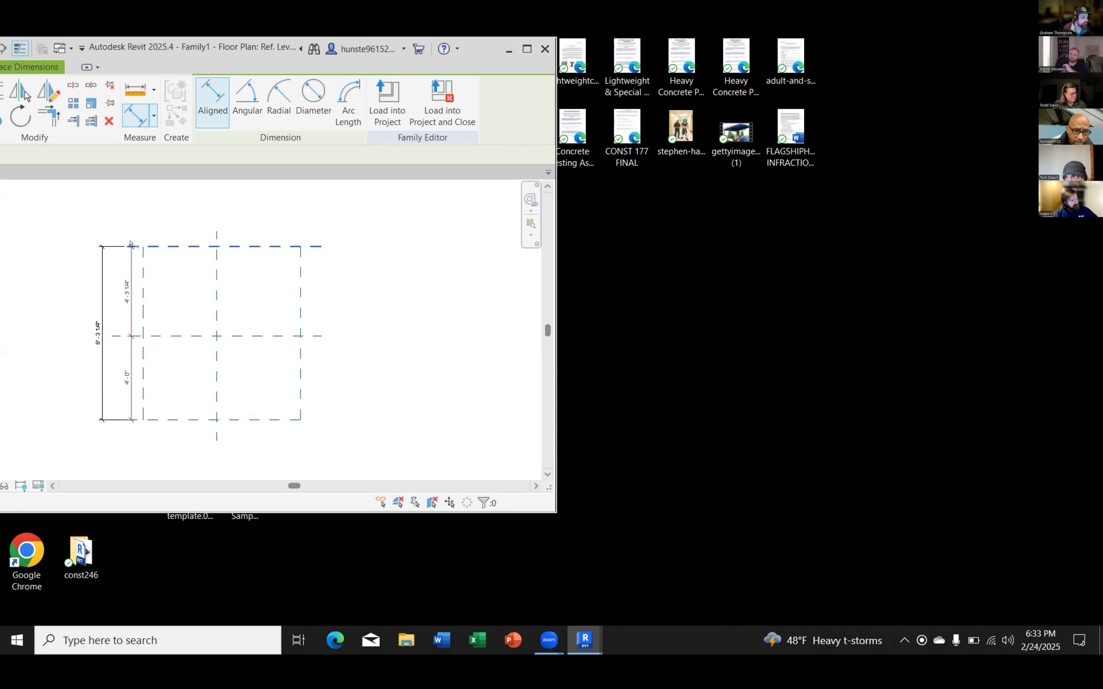
click(132, 221)
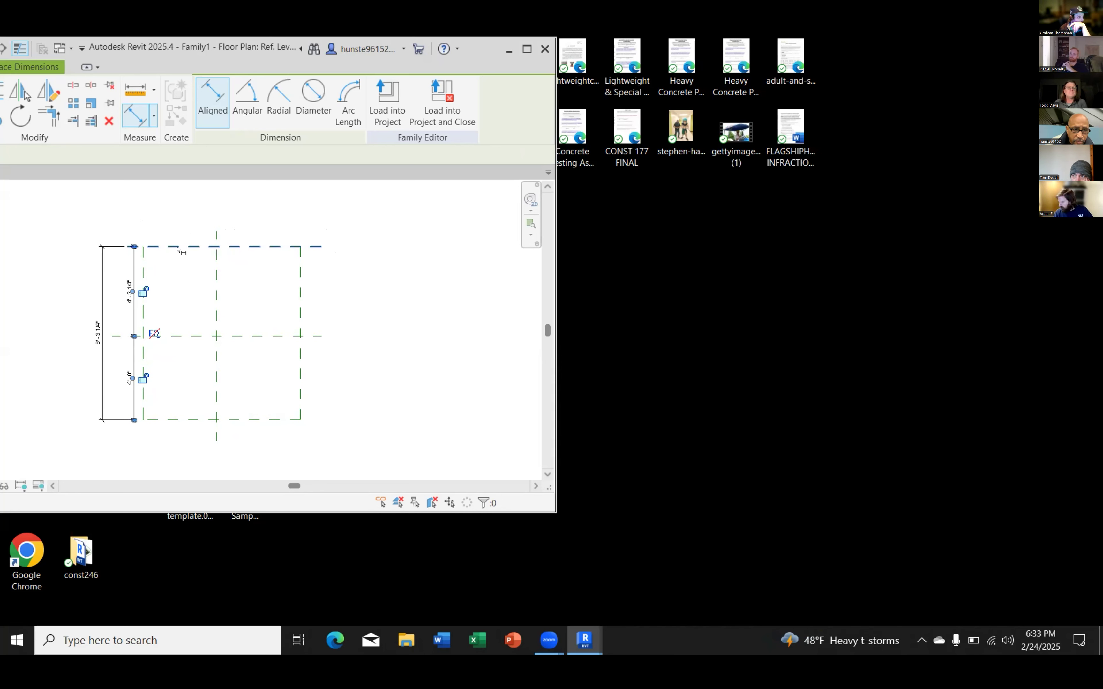
Step: Place a continuous aligned dimension through the left plane, the vertical center plane and the right plane, outside the Back of Table plane
click(143, 257)
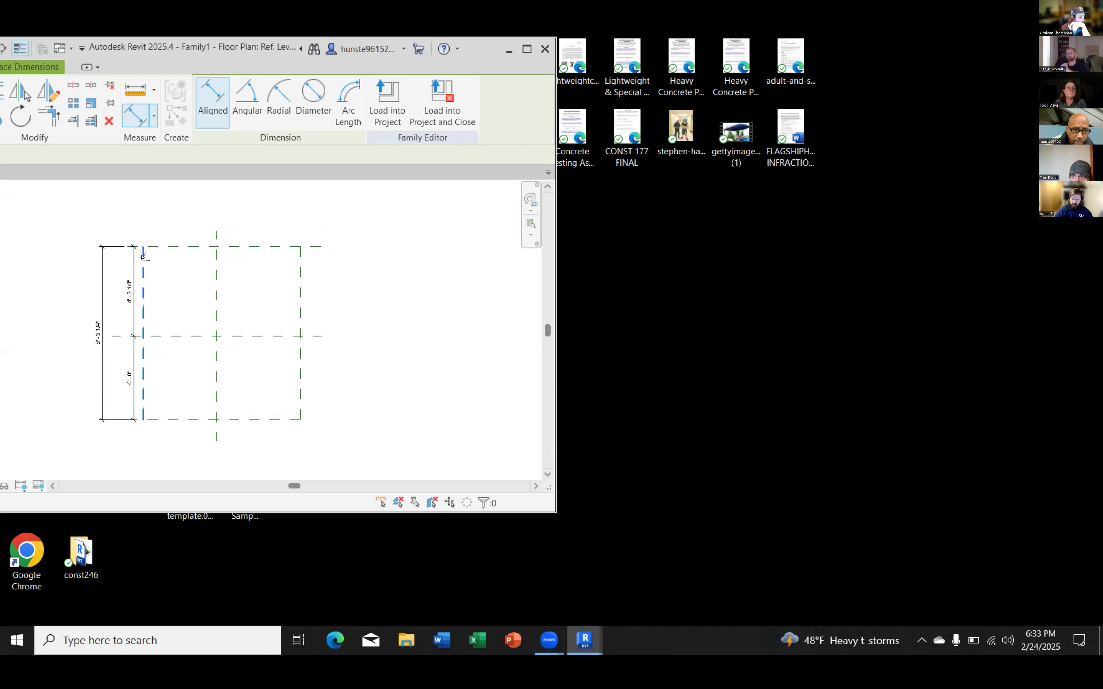
click(216, 257)
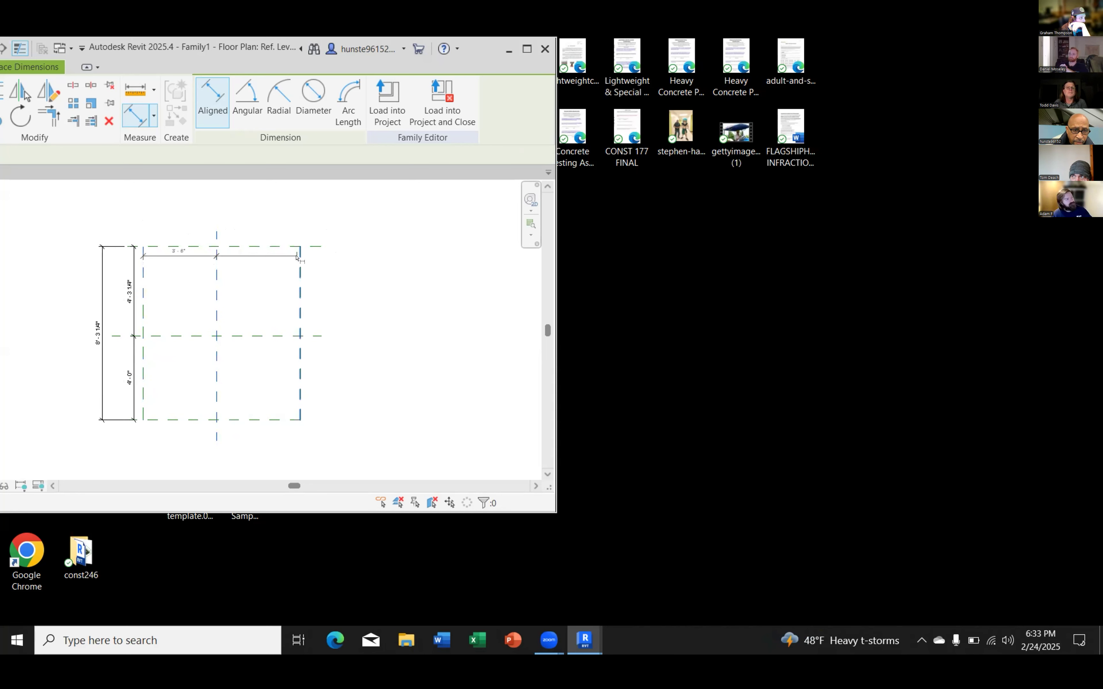
click(299, 257)
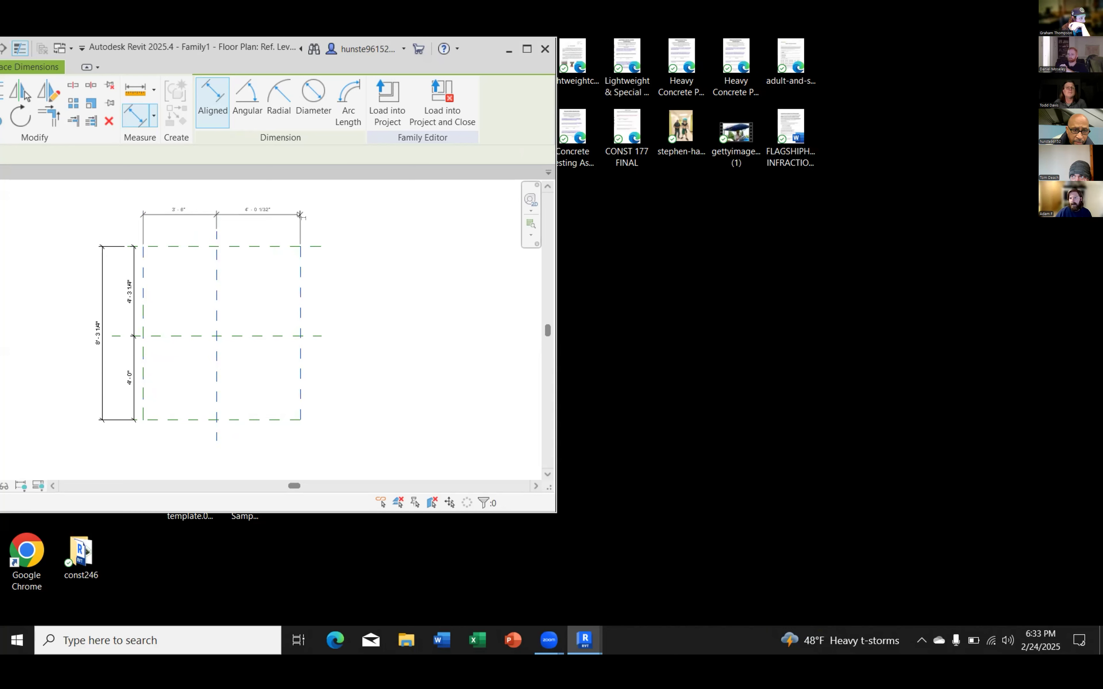
click(299, 214)
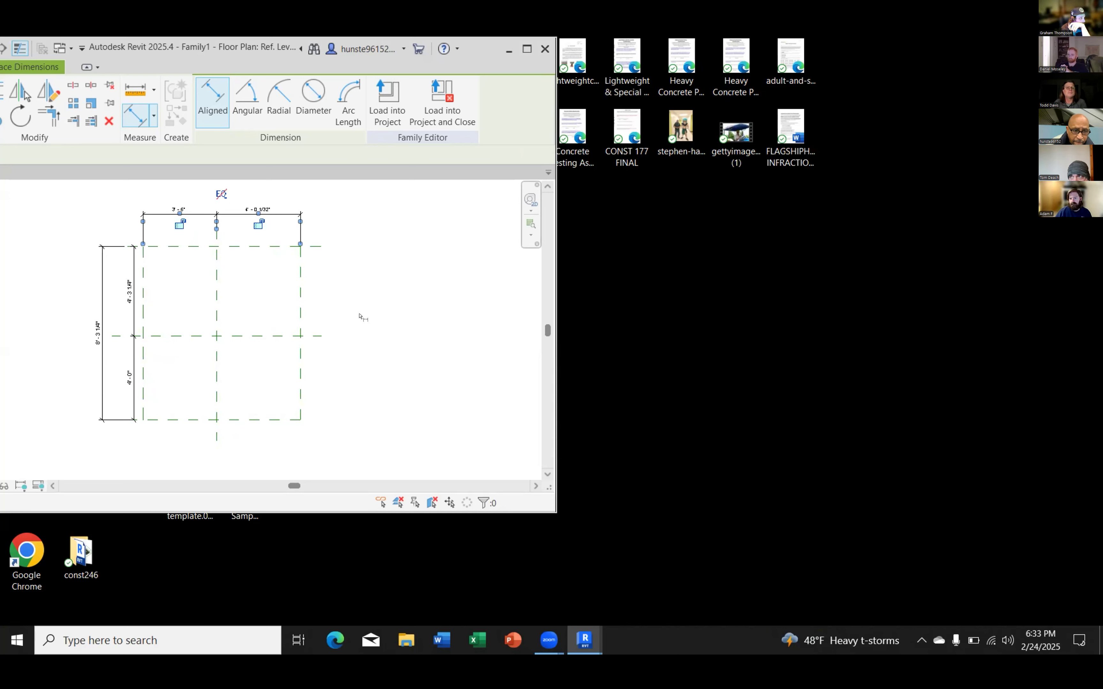
Step: Place an overall aligned dimension from the left table plane to the right table plane, outside the horizontal continuous dimension
click(141, 416)
click(216, 416)
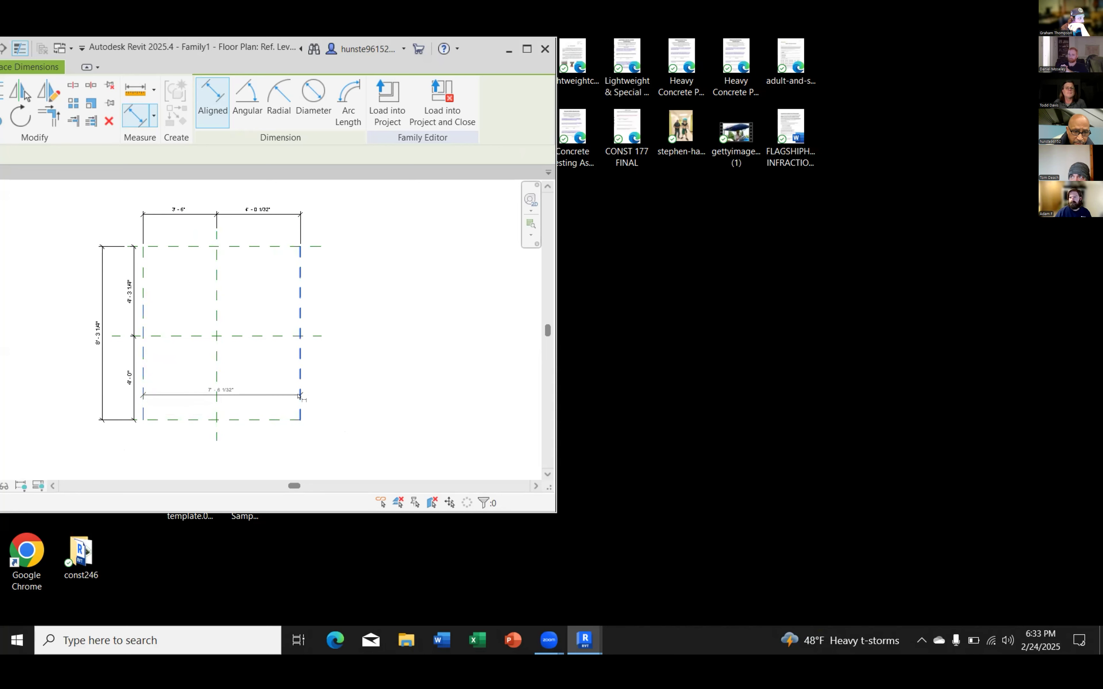
click(317, 397)
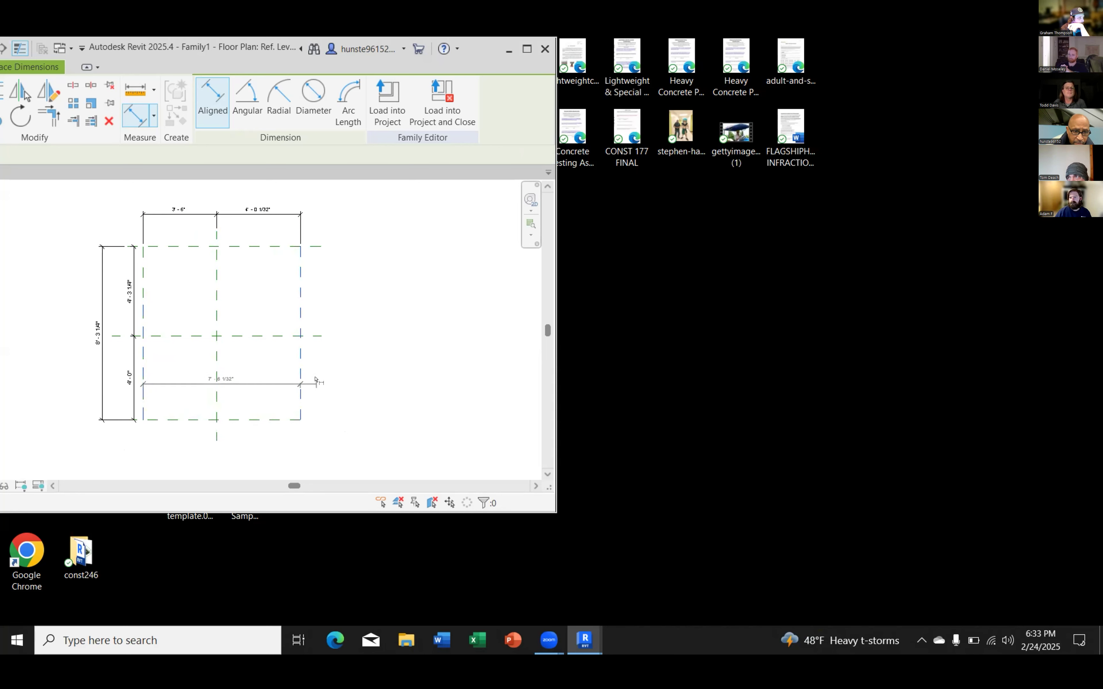
click(318, 196)
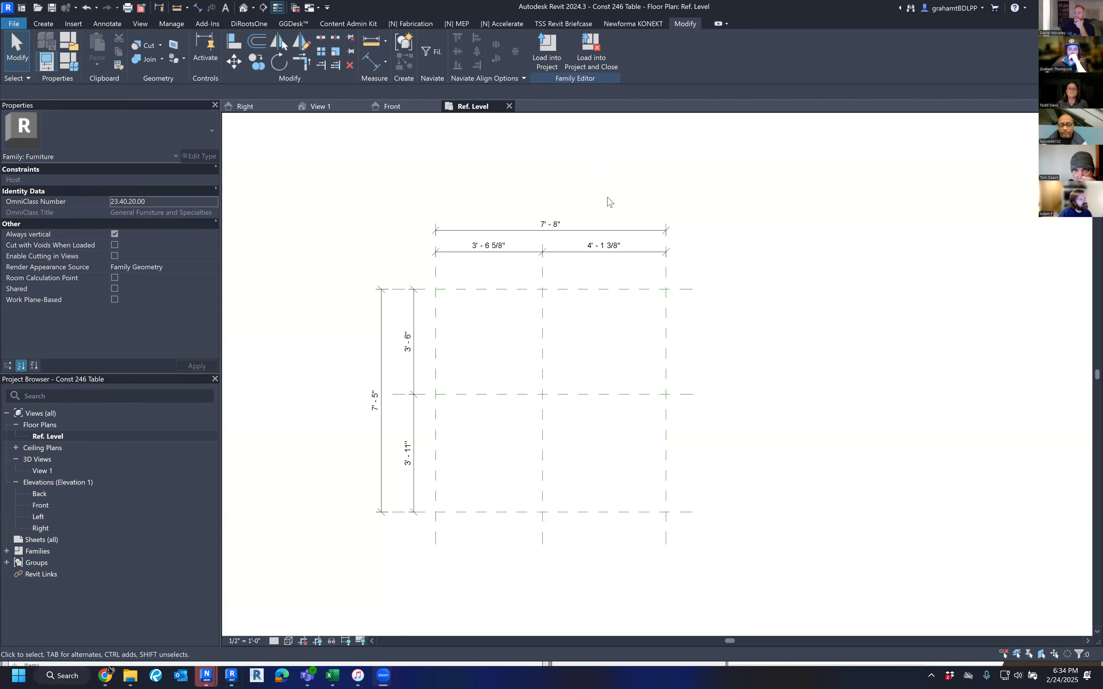
Step: Draw three vertical reference planes in the empty area beside the table layout, spaced about 3'-0" and 3'-6" apart
mouse_move(648, 298)
middle_down()
mouse_move(643, 258)
mouse_move(633, 269)
middle_up()
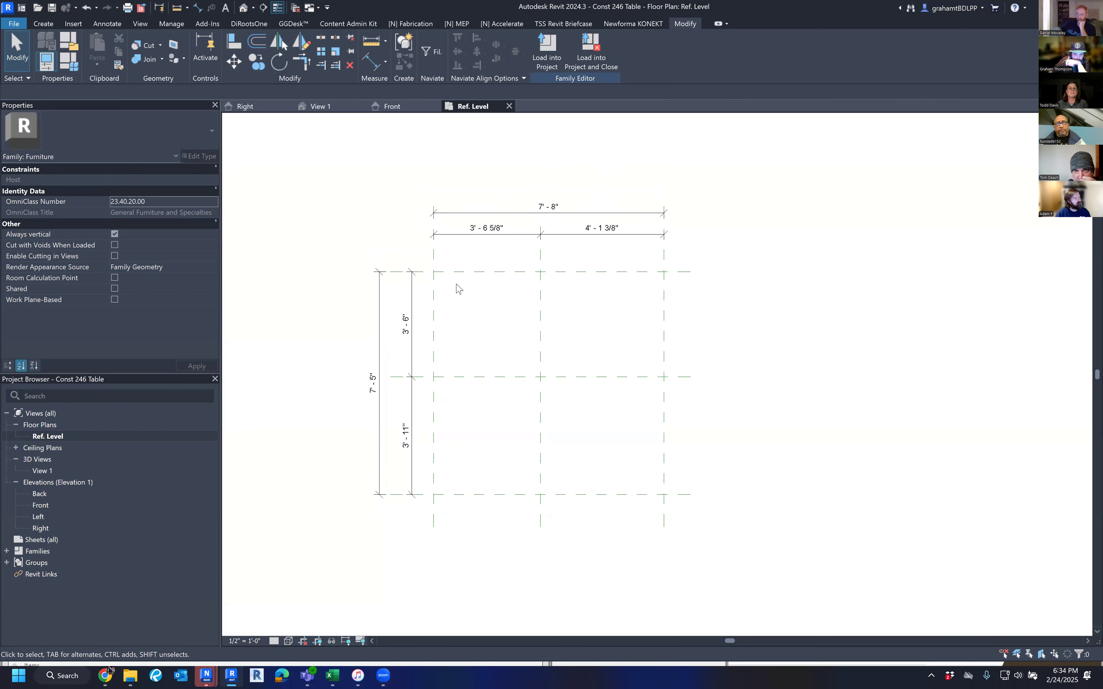
middle_drag(457, 288, 460, 306)
middle_drag(497, 368, 344, 322)
scroll(594, 346, down, 2)
middle_drag(669, 362, 635, 363)
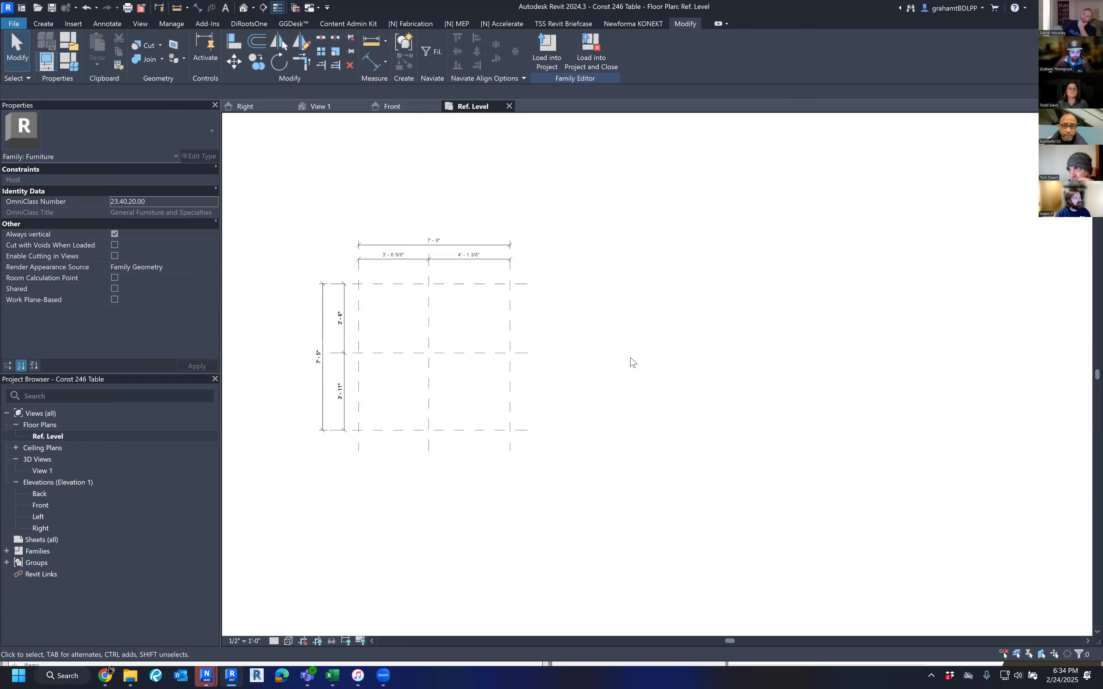
key(r)
key(p)
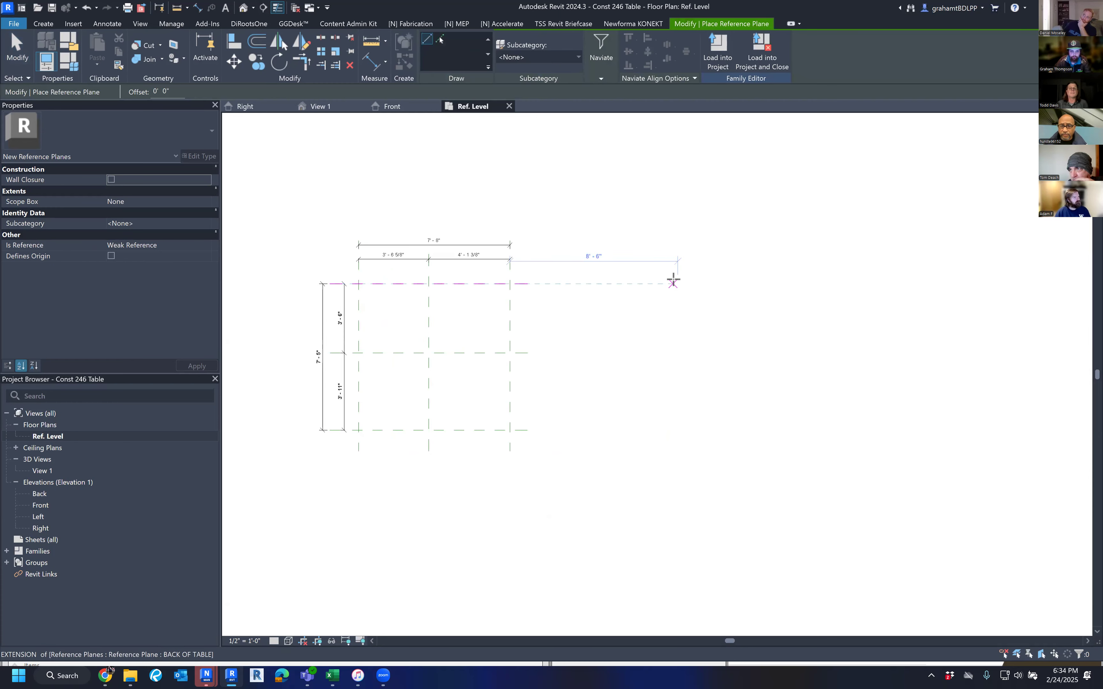
click(675, 283)
click(679, 435)
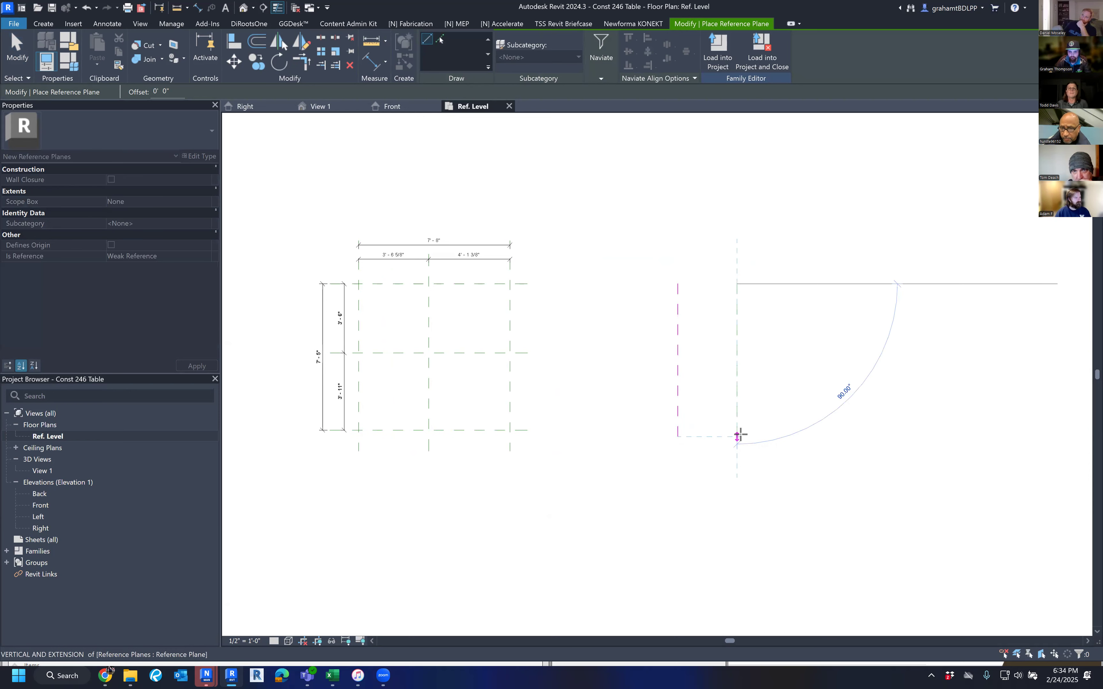
click(738, 437)
click(806, 283)
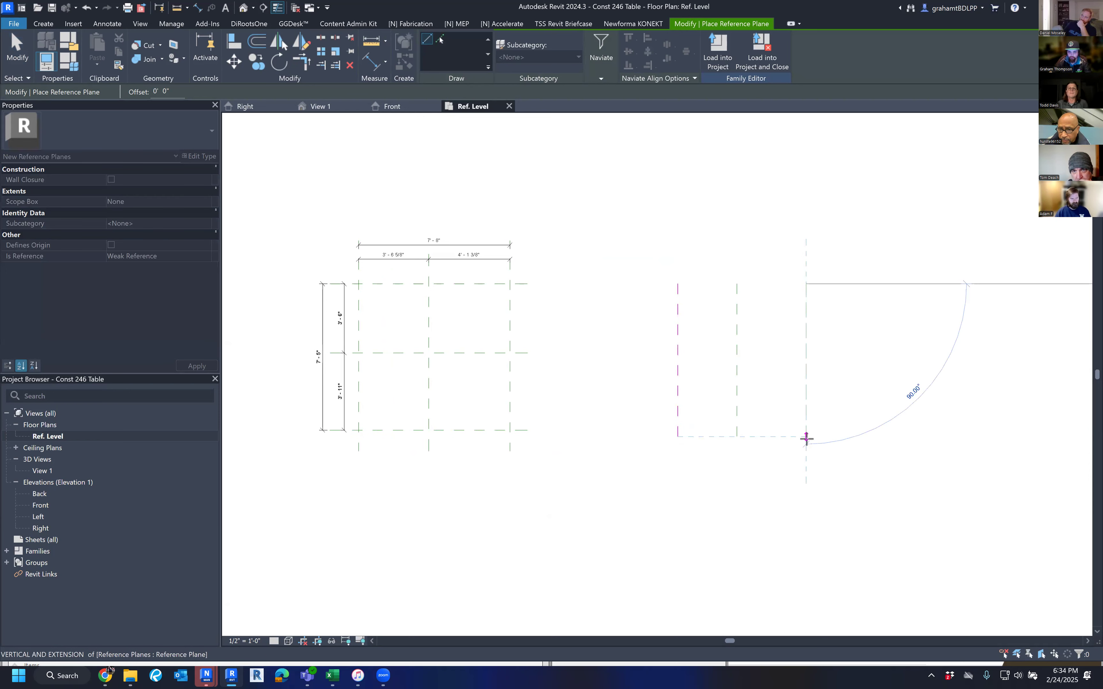
click(806, 436)
Step: Draw three horizontal reference planes crossing the new vertical ones, spaced about 2'-1" and 2'-11" apart from back to front
click(756, 312)
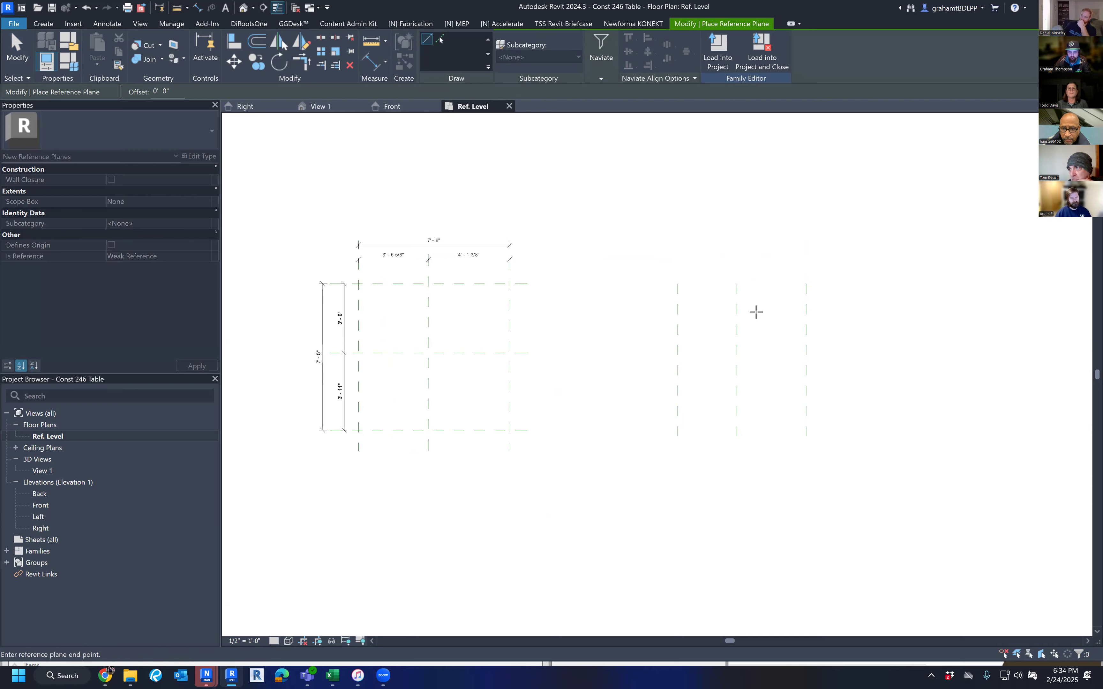
click(836, 312)
click(836, 352)
click(656, 410)
click(836, 411)
key(Escape)
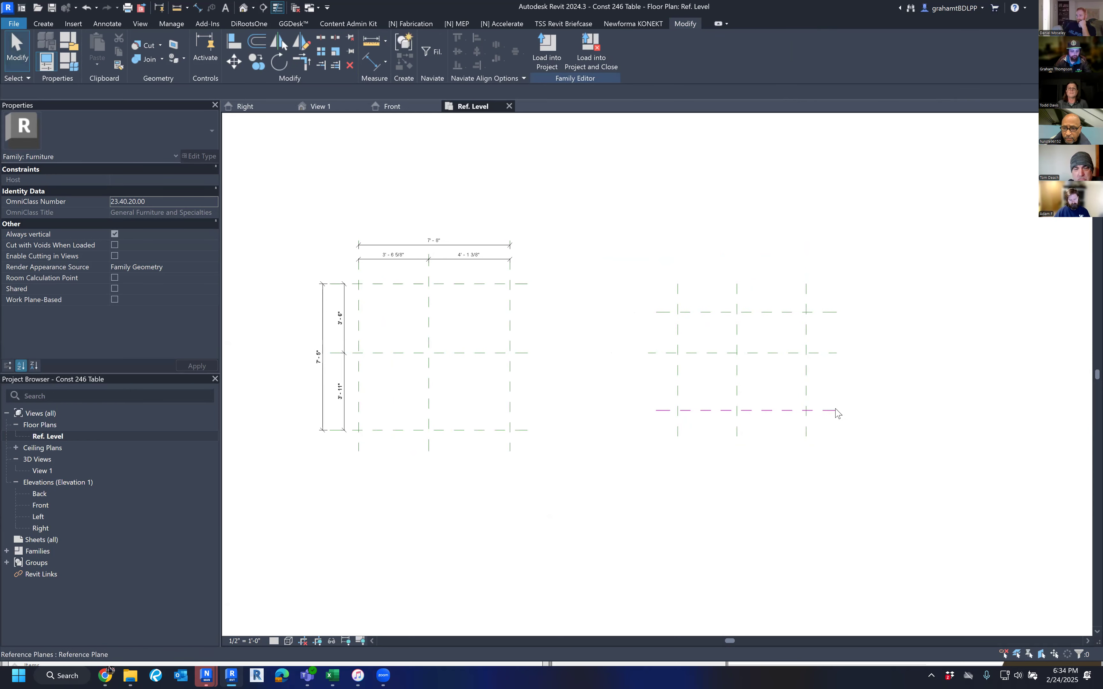
Step: Add a continuous aligned dimension through the three vertical planes of the second layout, plus an overall dimension outside it
key(d)
key(i)
click(677, 301)
click(738, 306)
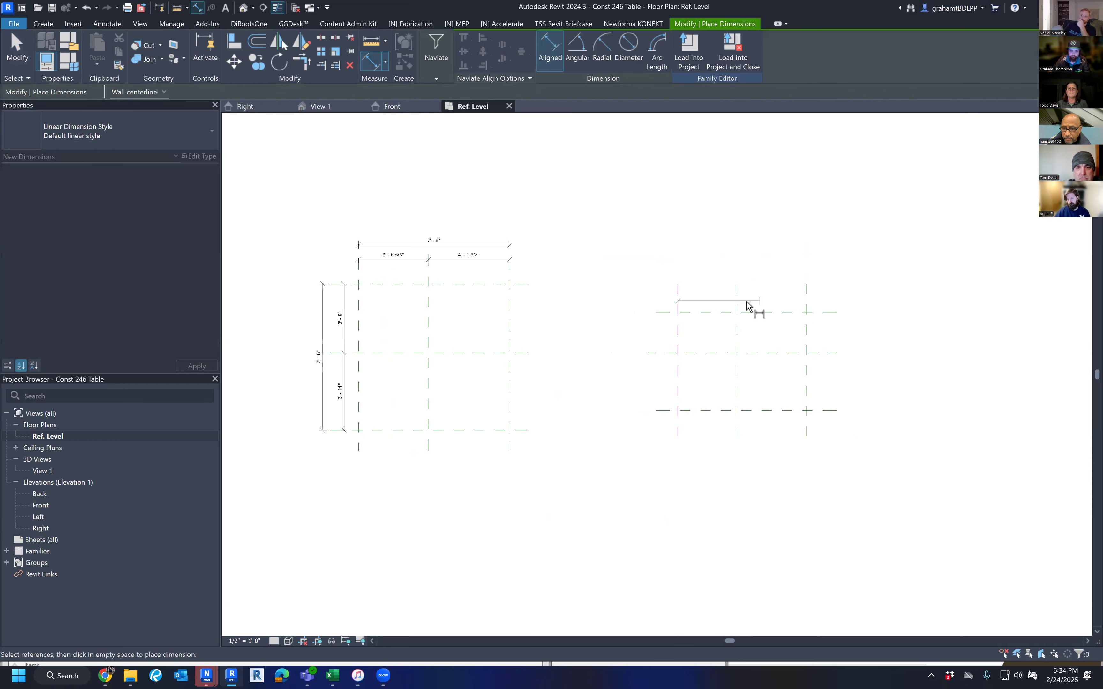
click(806, 308)
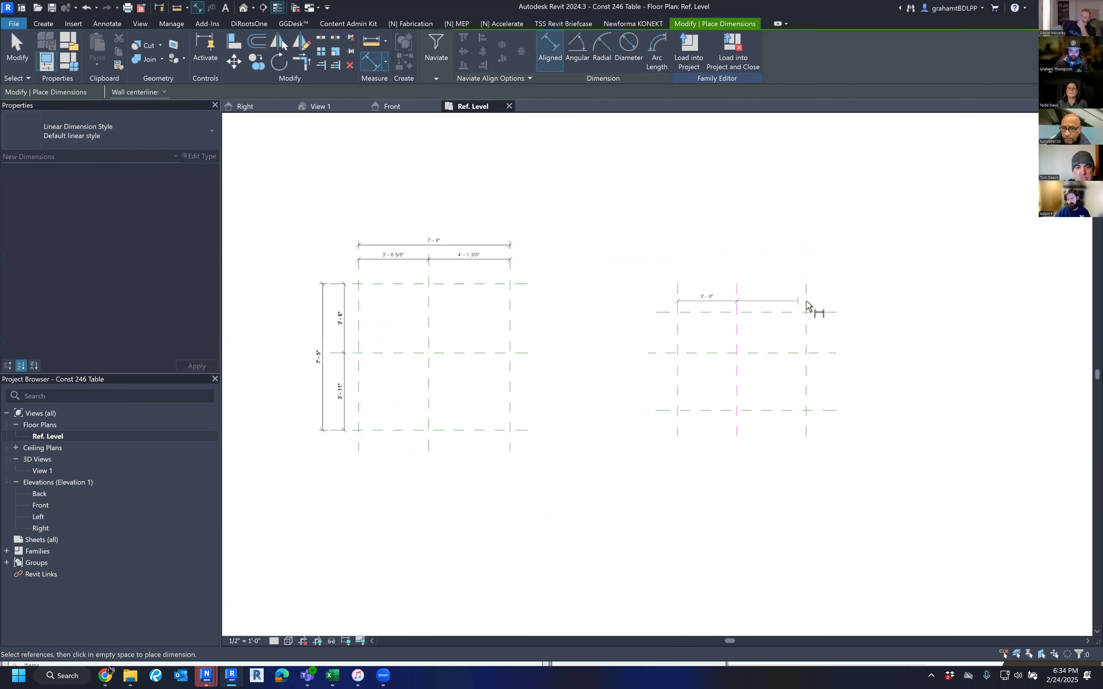
click(784, 295)
click(679, 347)
click(805, 345)
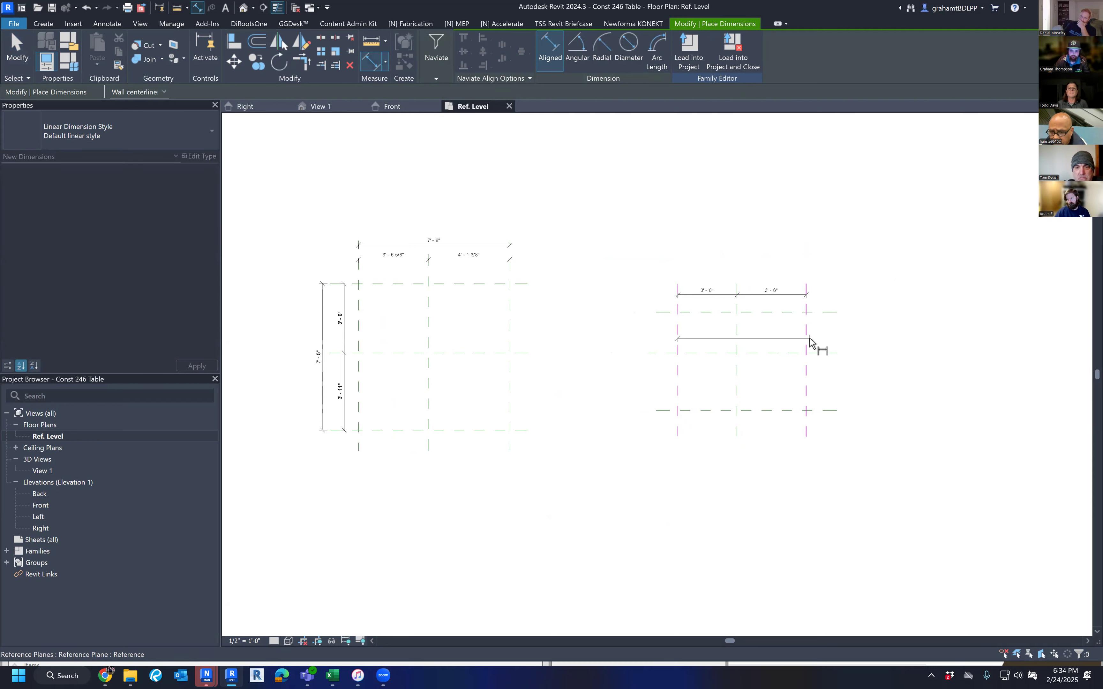
click(795, 279)
Step: Add a continuous aligned dimension through the three horizontal planes of the second layout, plus an overall dimension outside it
click(701, 314)
click(710, 357)
click(665, 392)
click(713, 314)
click(717, 411)
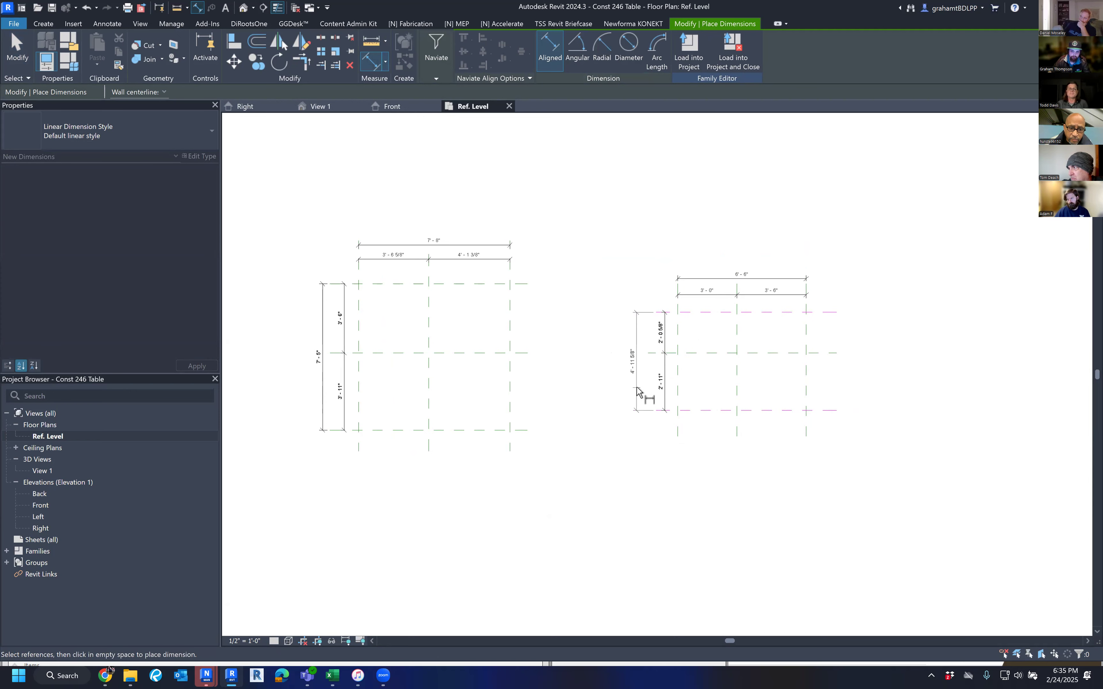
click(647, 387)
key(Escape)
key(Escape)
scroll(684, 387, up, 4)
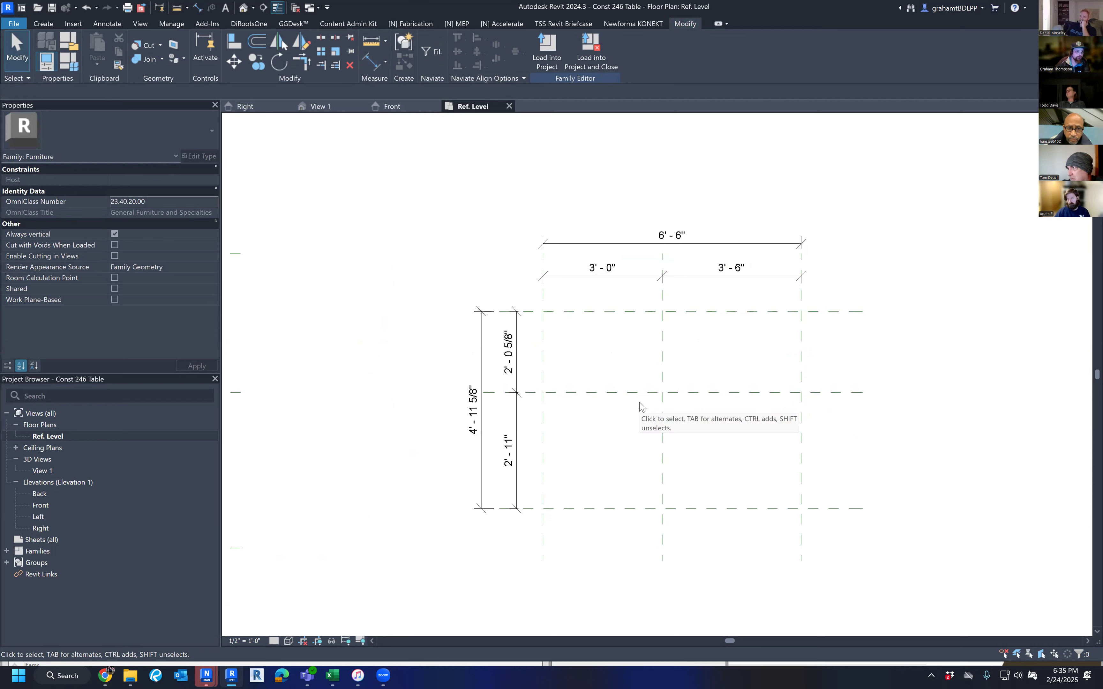
scroll(670, 378, down, 3)
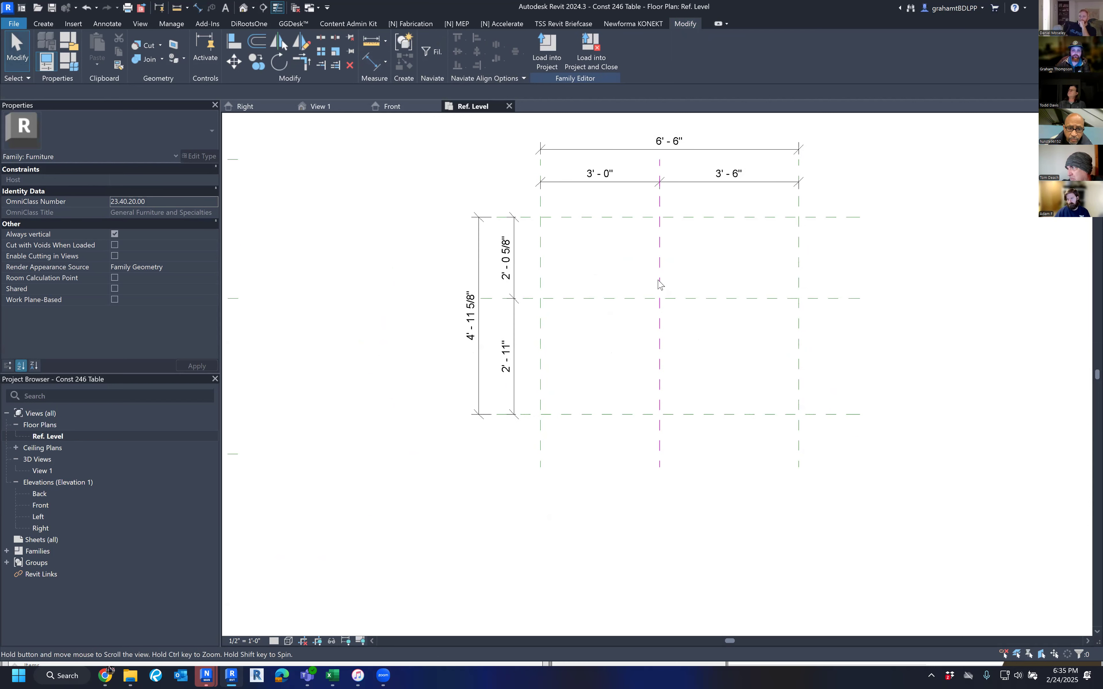
middle_drag(608, 298, 765, 342)
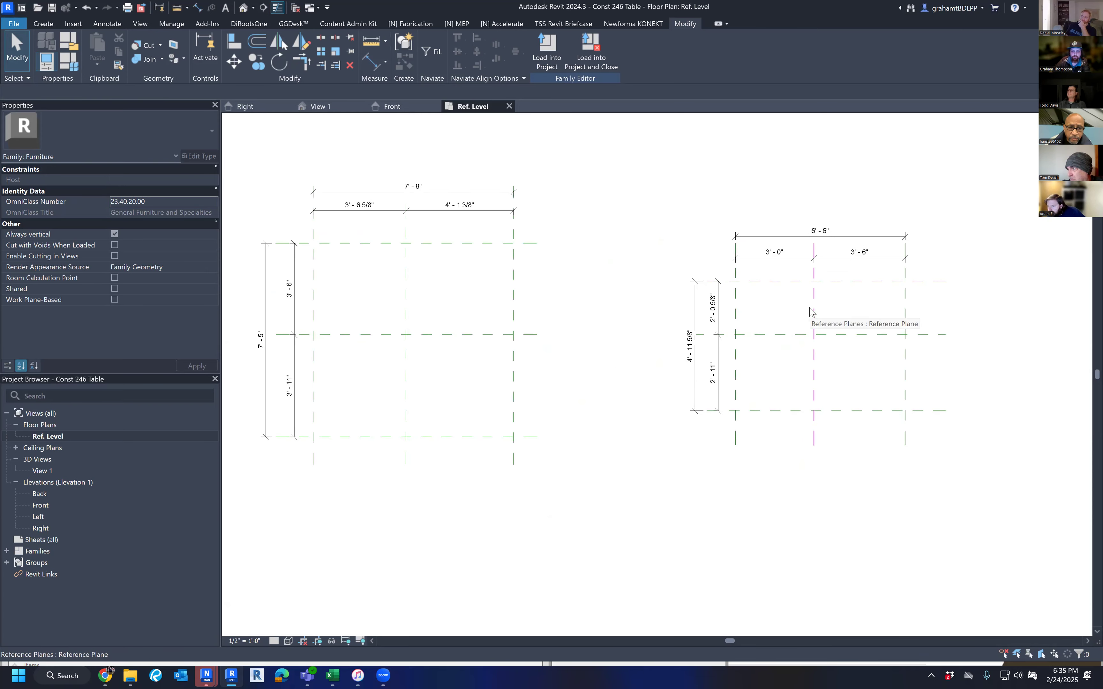
middle_drag(829, 296, 961, 291)
middle_drag(794, 225, 803, 275)
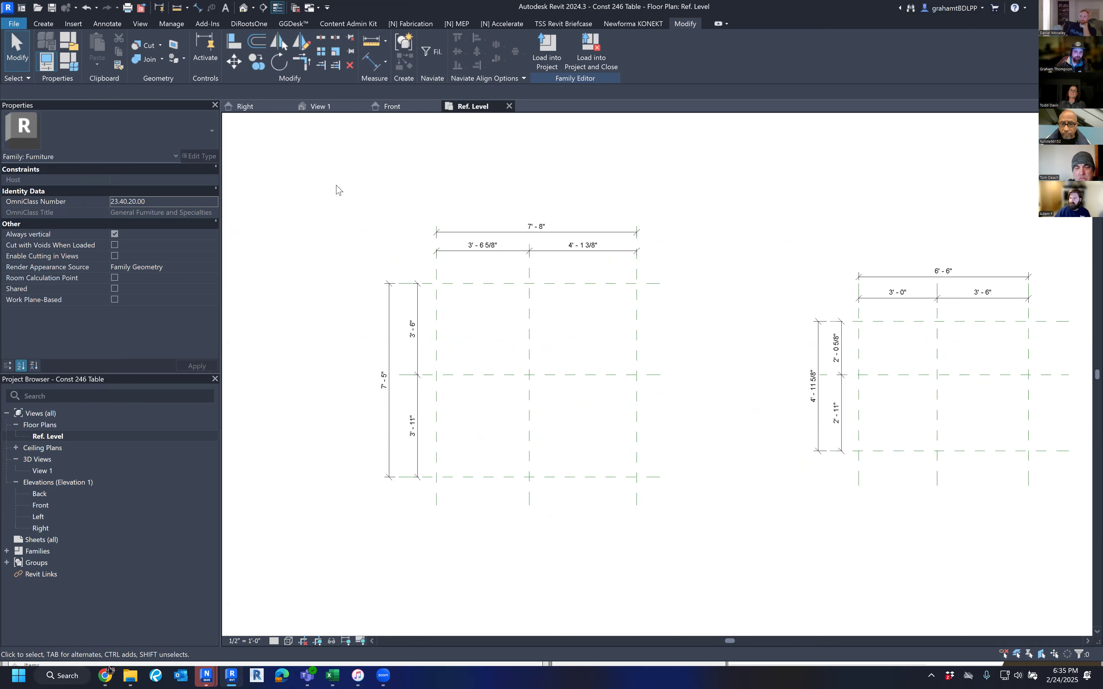
middle_drag(374, 256, 343, 233)
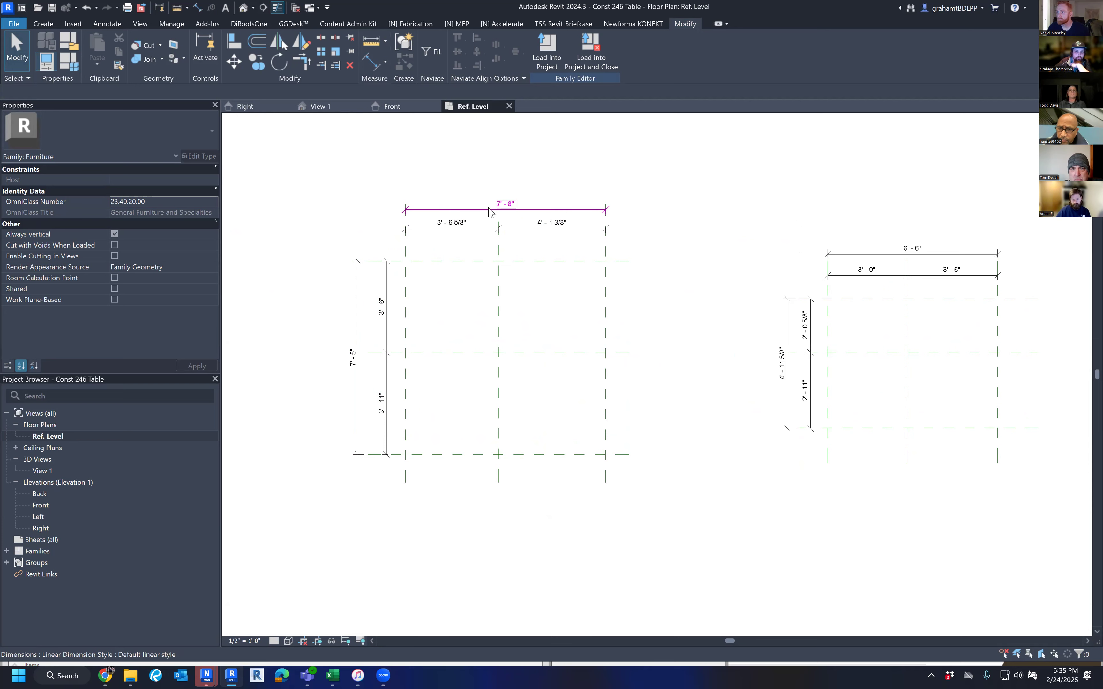
Step: Label the table layout's overall horizontal dimension with a new type-based family parameter named TABLE WIDTH, grouped under Dimensions
scroll(499, 206, up, 2)
middle_drag(605, 198, 607, 182)
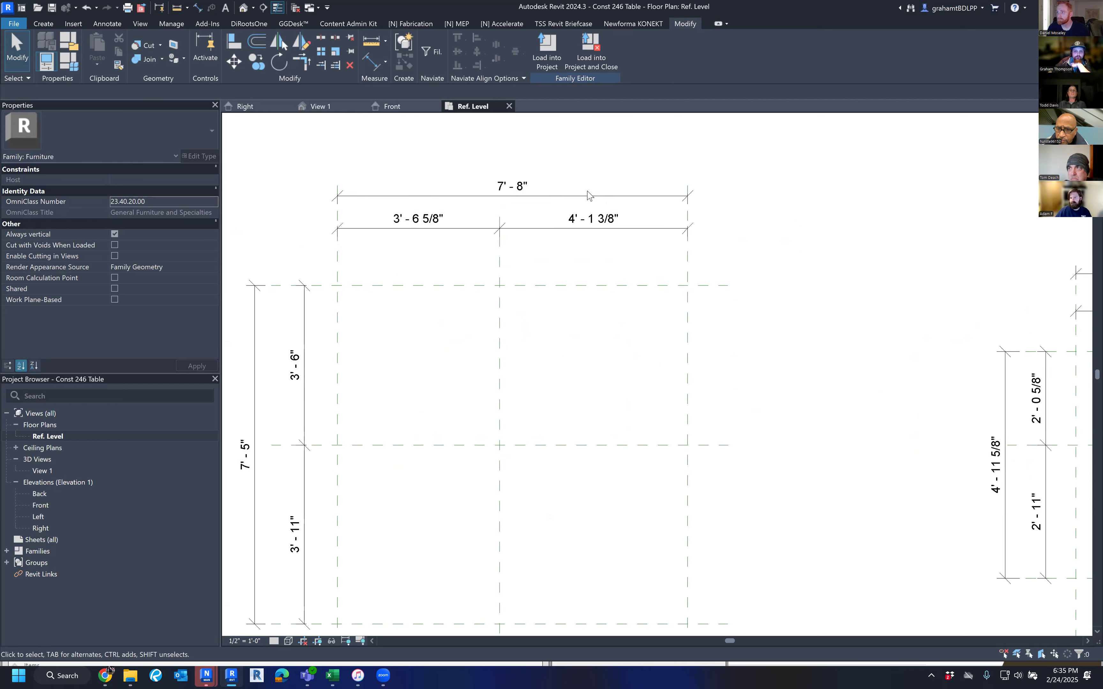
click(579, 196)
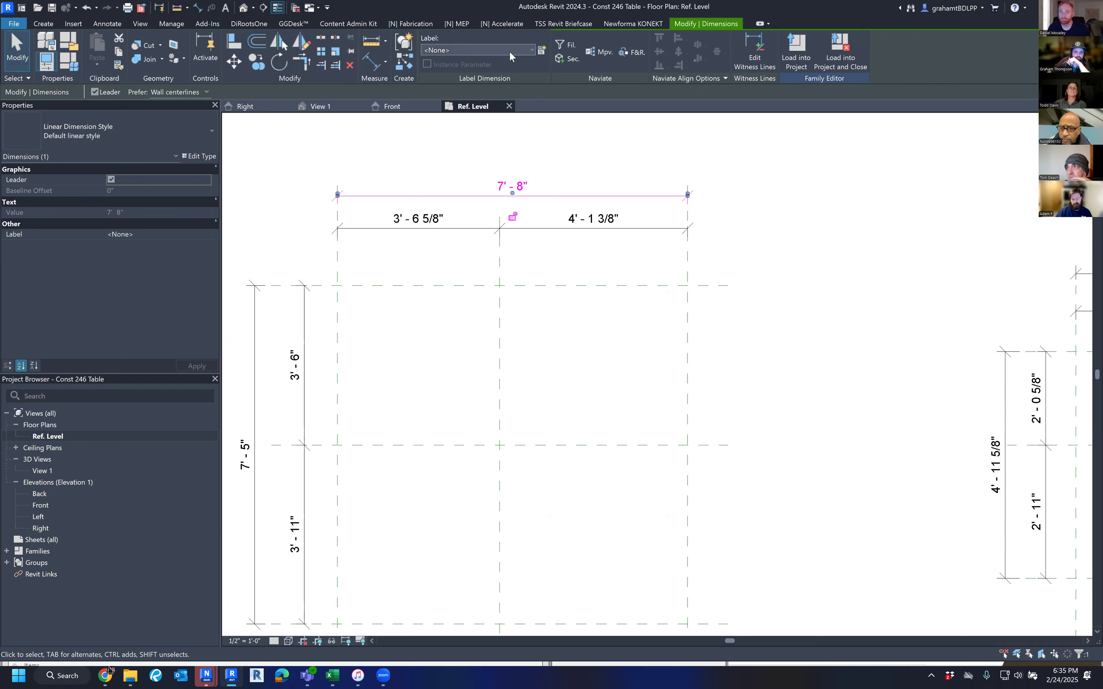
click(524, 54)
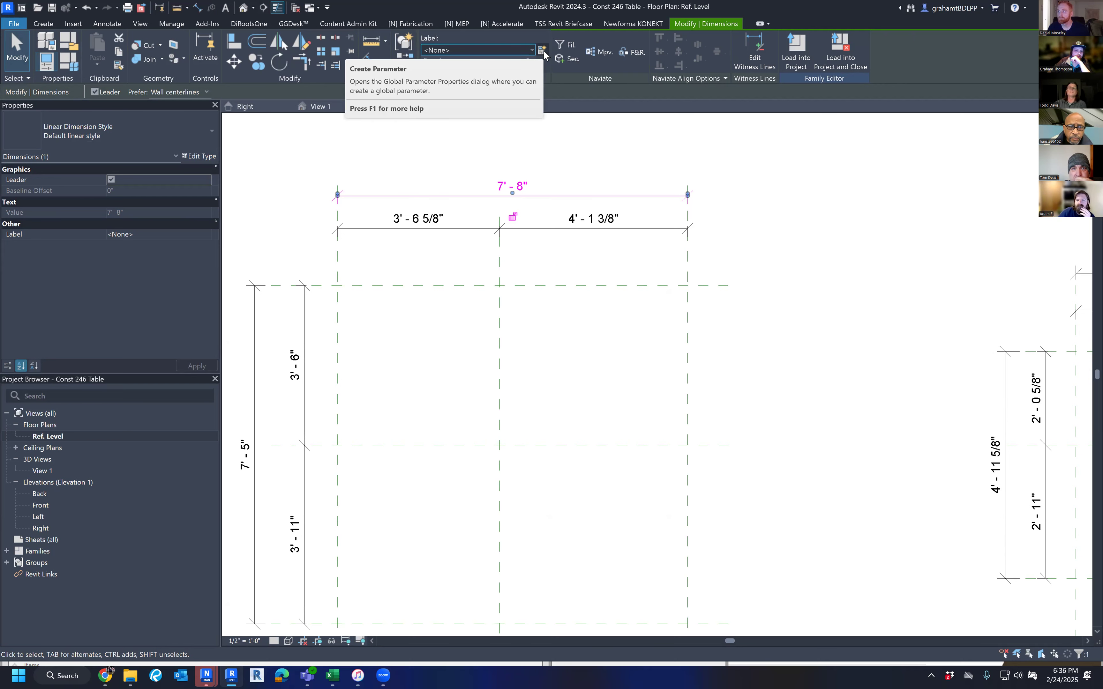
click(515, 51)
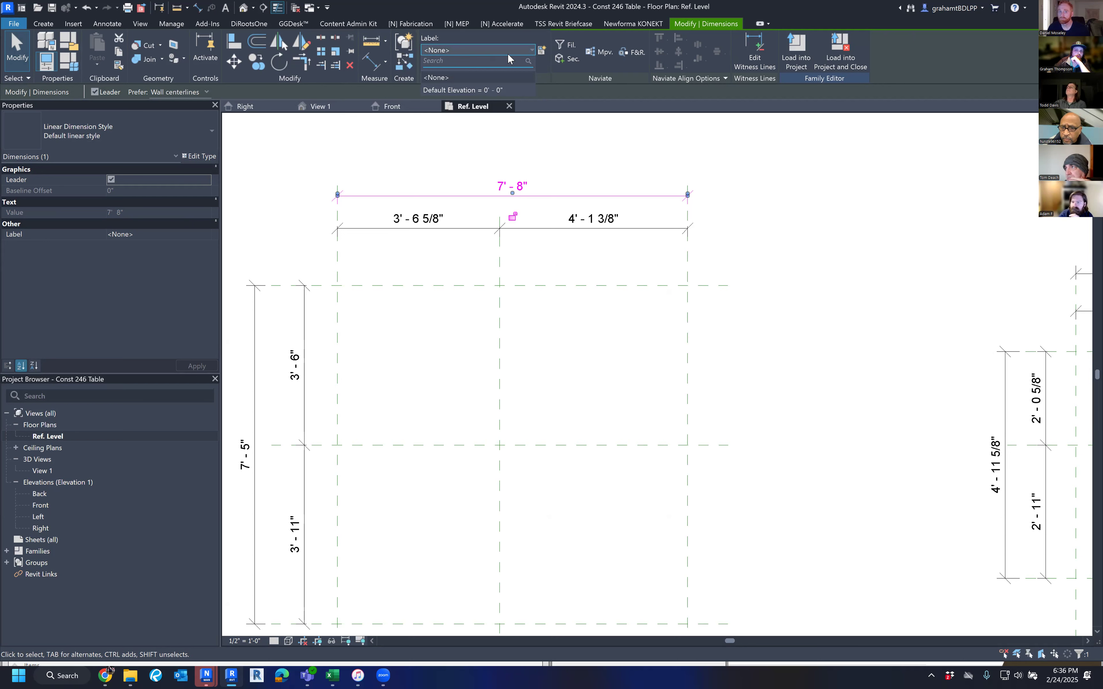
click(542, 51)
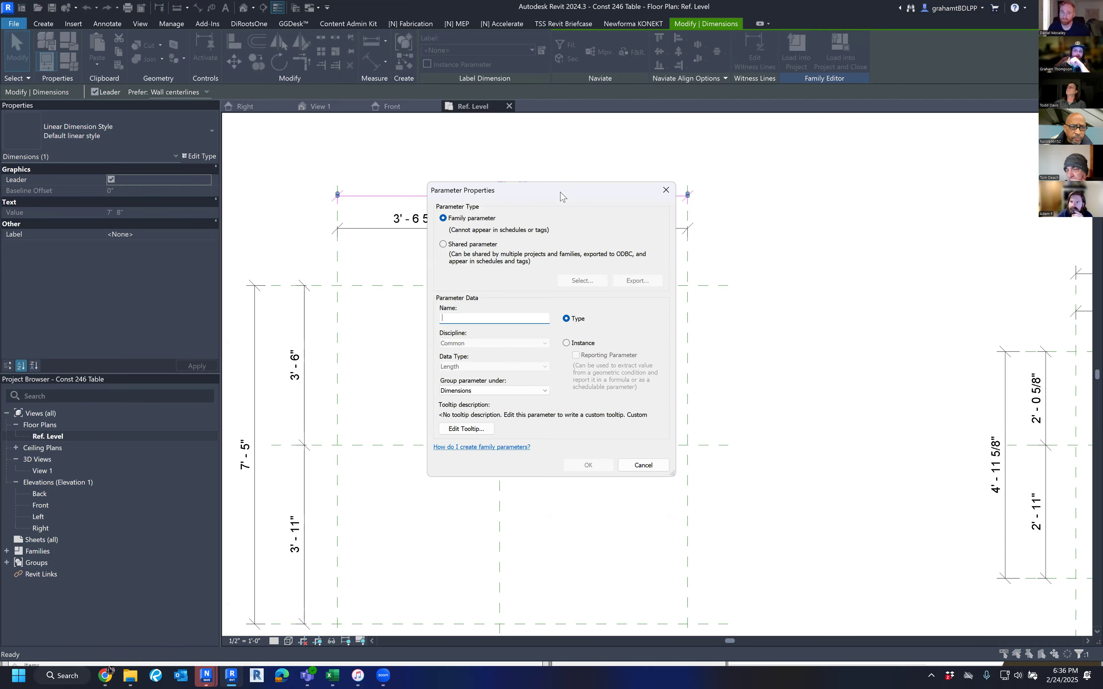
drag(562, 196, 501, 135)
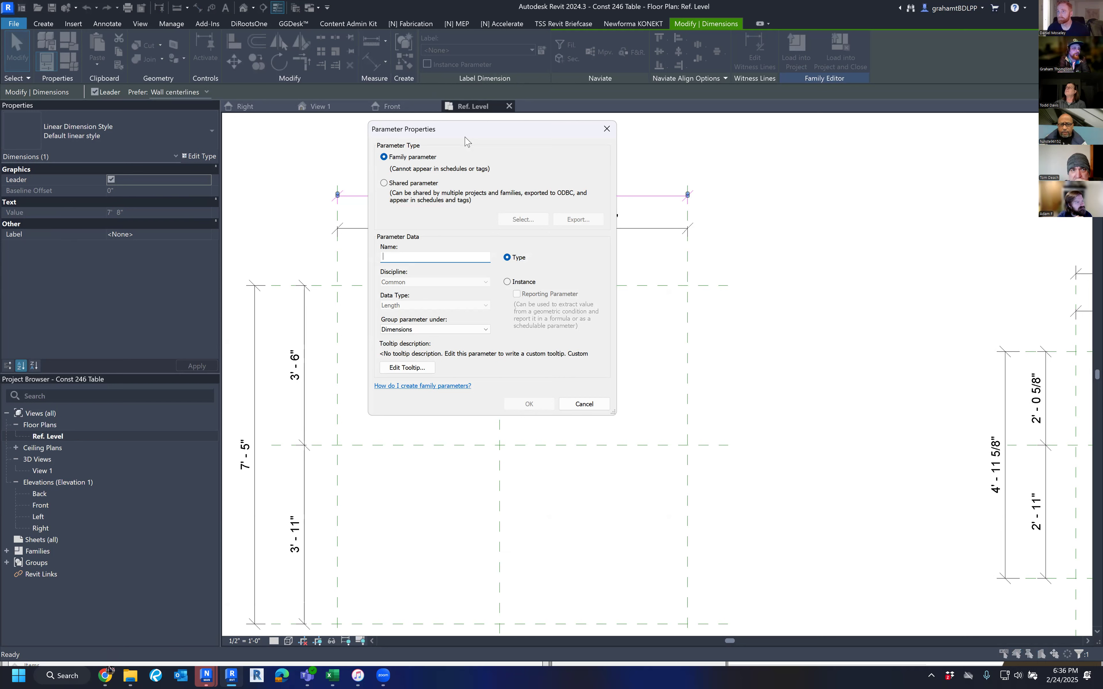
text(ab)
text(TAB)
text(LE WIDTRH)
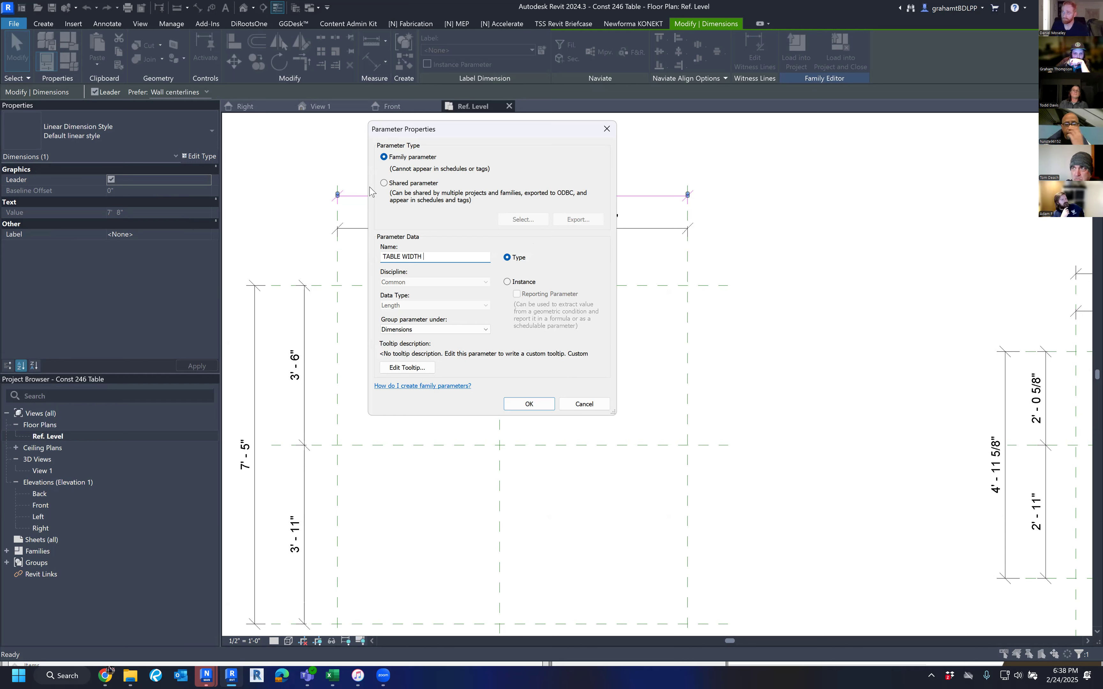
click(528, 404)
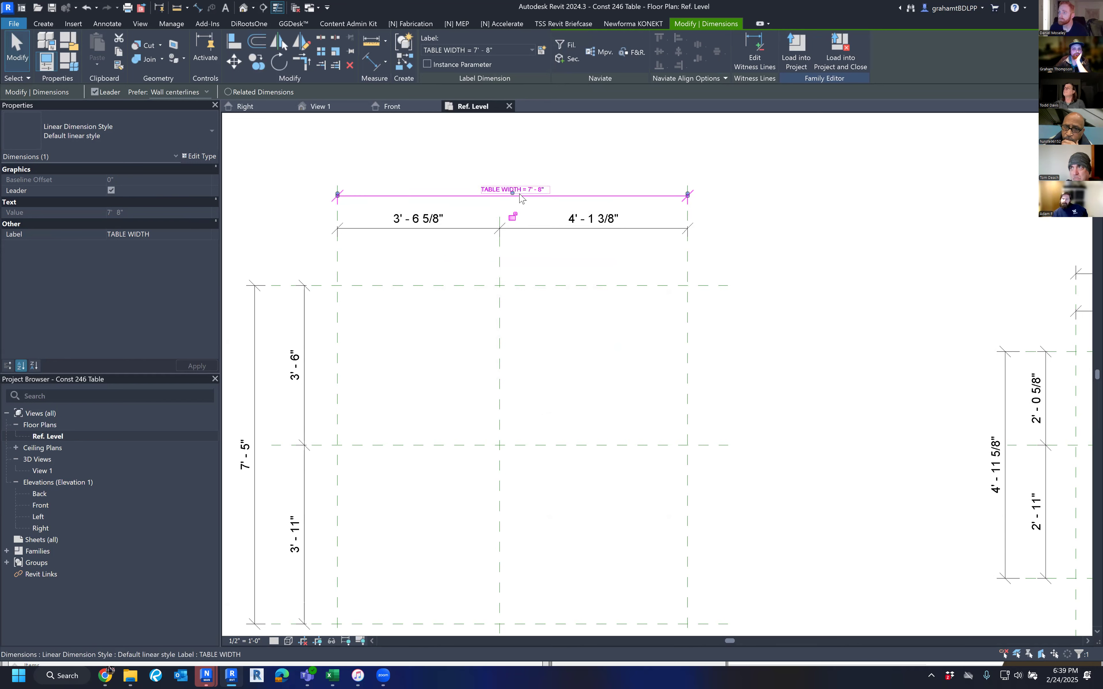
Step: Select the table layout's overall vertical dimension and move its text slightly outward from the dimension line
middle_drag(460, 374, 529, 315)
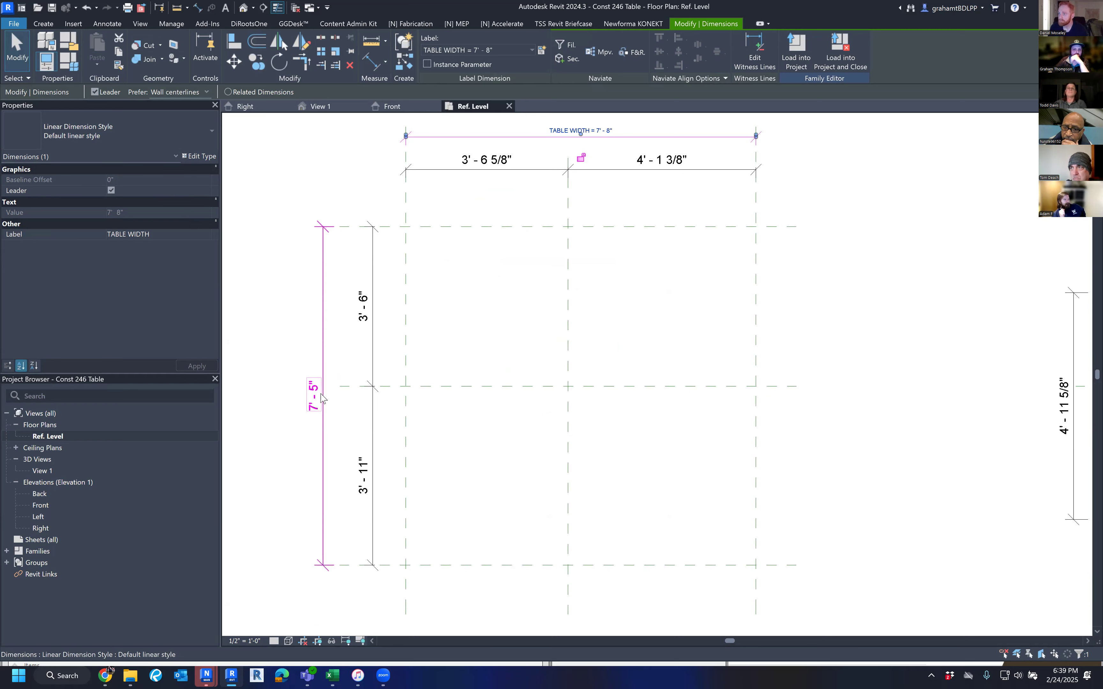
click(338, 421)
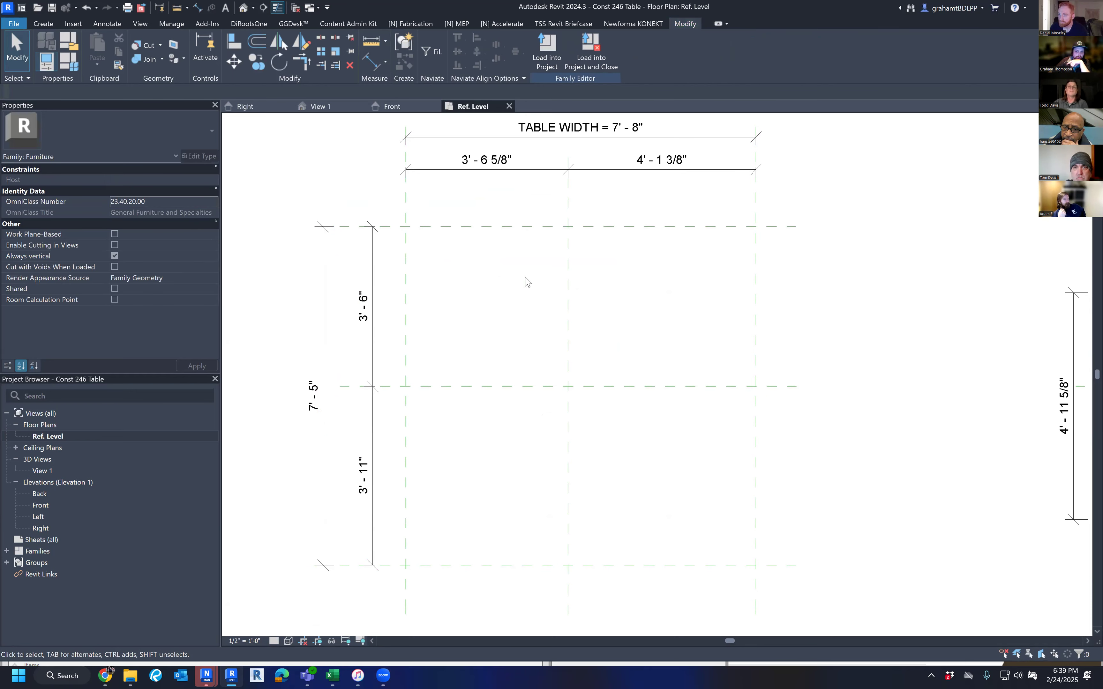
click(315, 423)
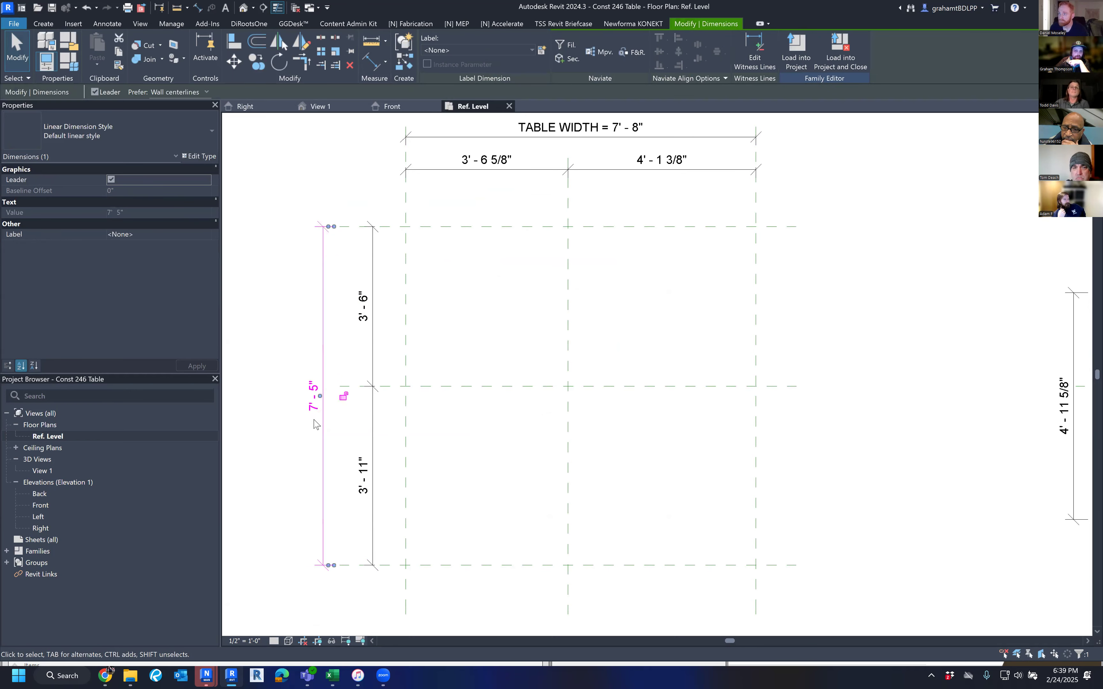
drag(312, 406, 305, 405)
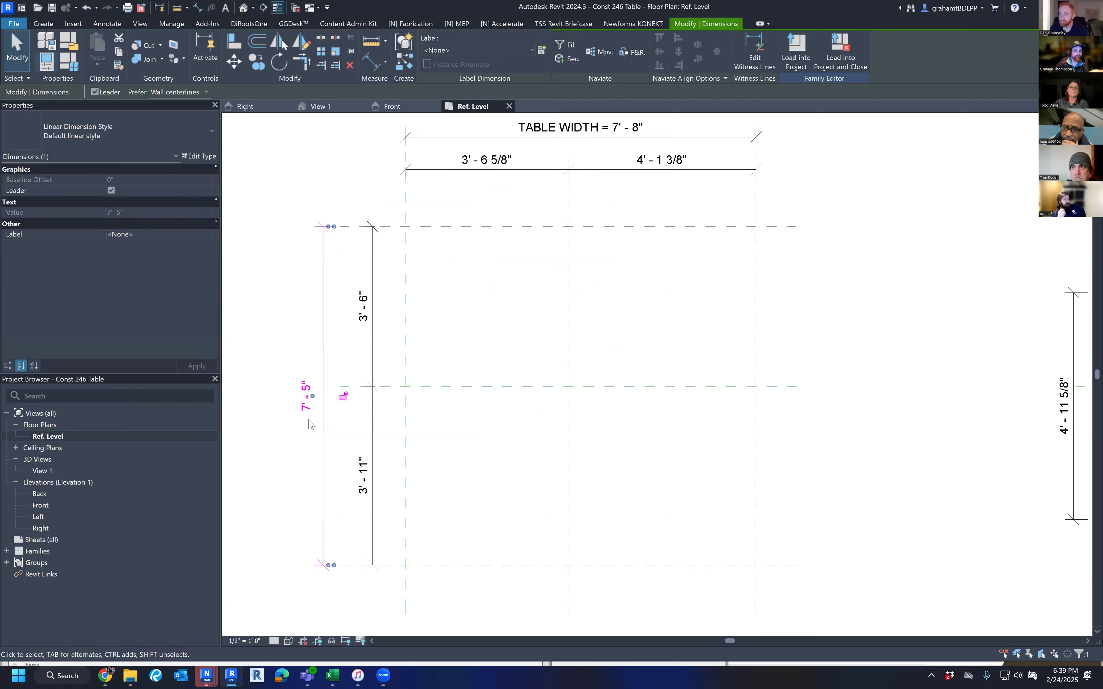
Step: Try setting the table layout's TABLE WIDTH dimension to 8 feet, and undo that change
click(308, 443)
middle_drag(534, 345, 523, 468)
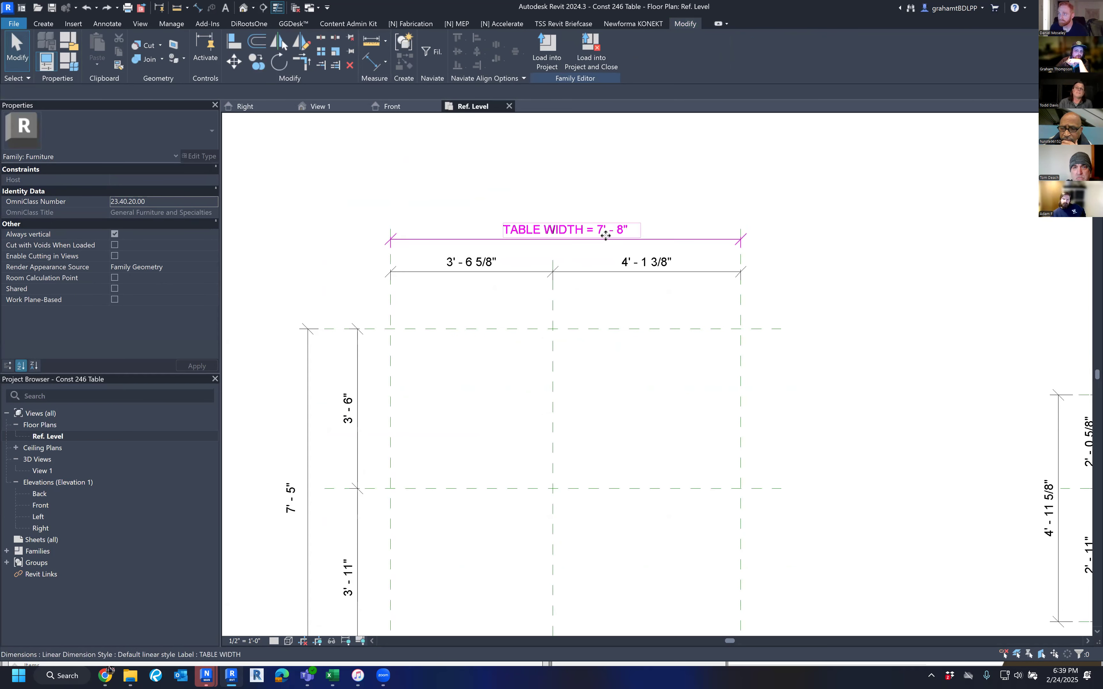
click(605, 235)
click(585, 235)
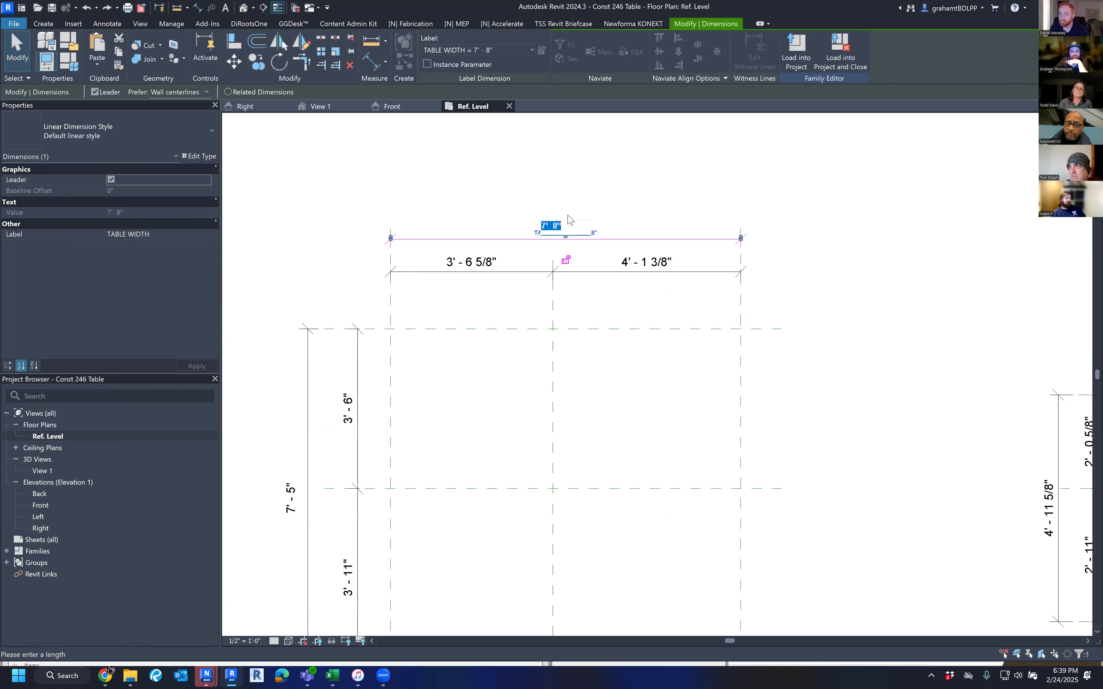
text(8)
key(Return)
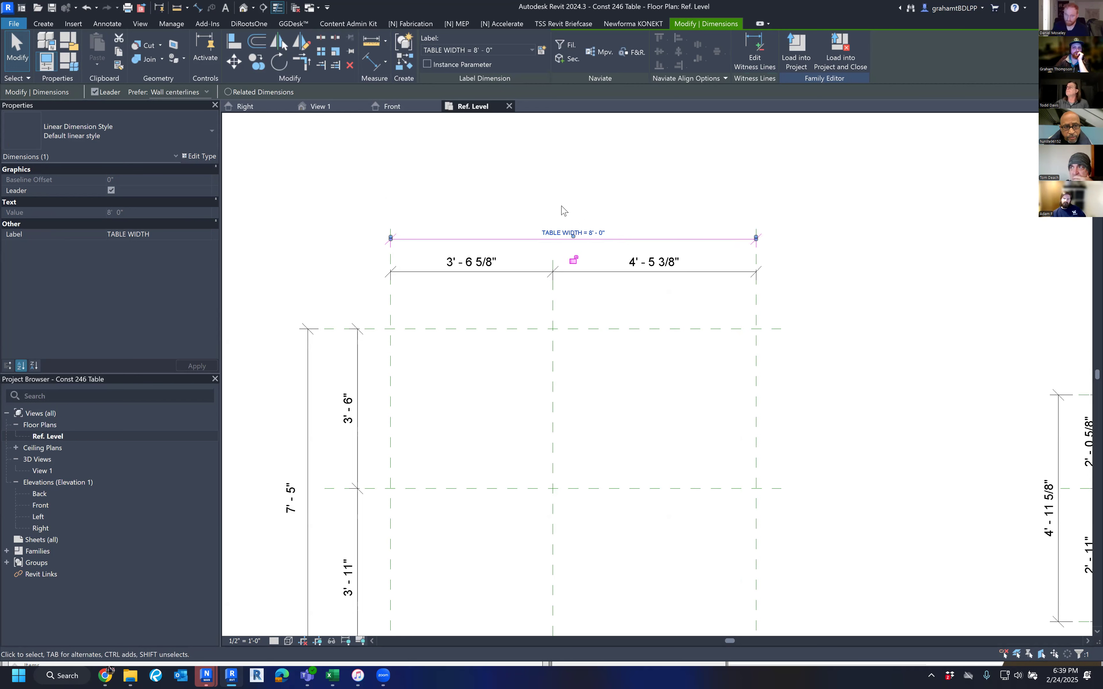
scroll(564, 211, down, 1)
click(523, 192)
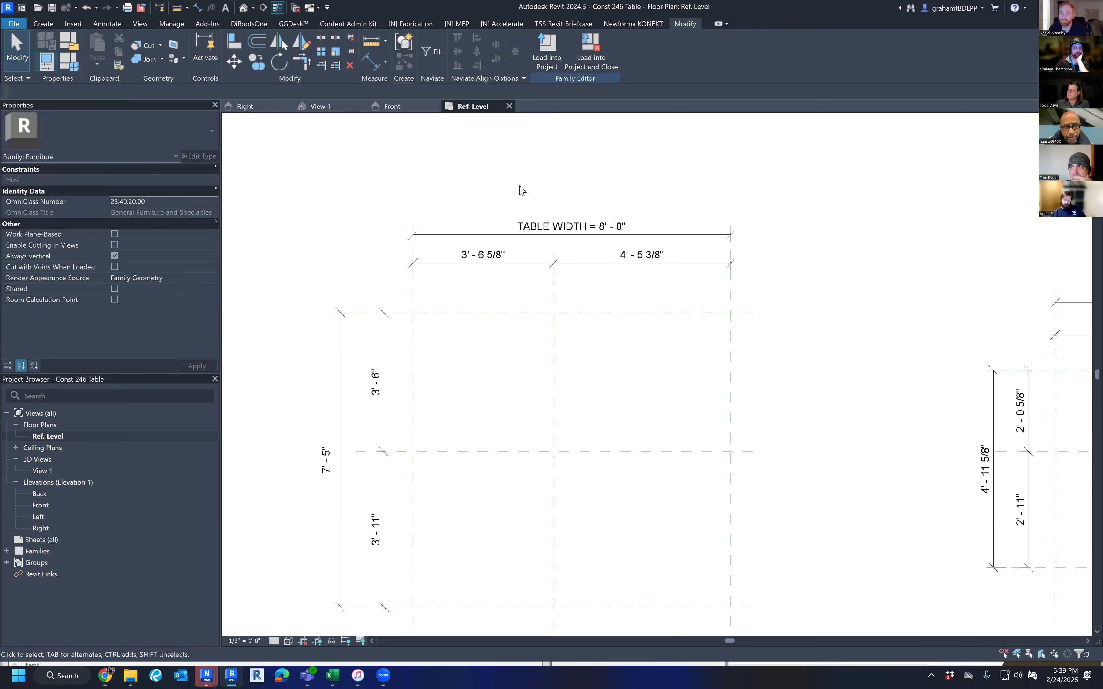
middle_drag(694, 204, 631, 179)
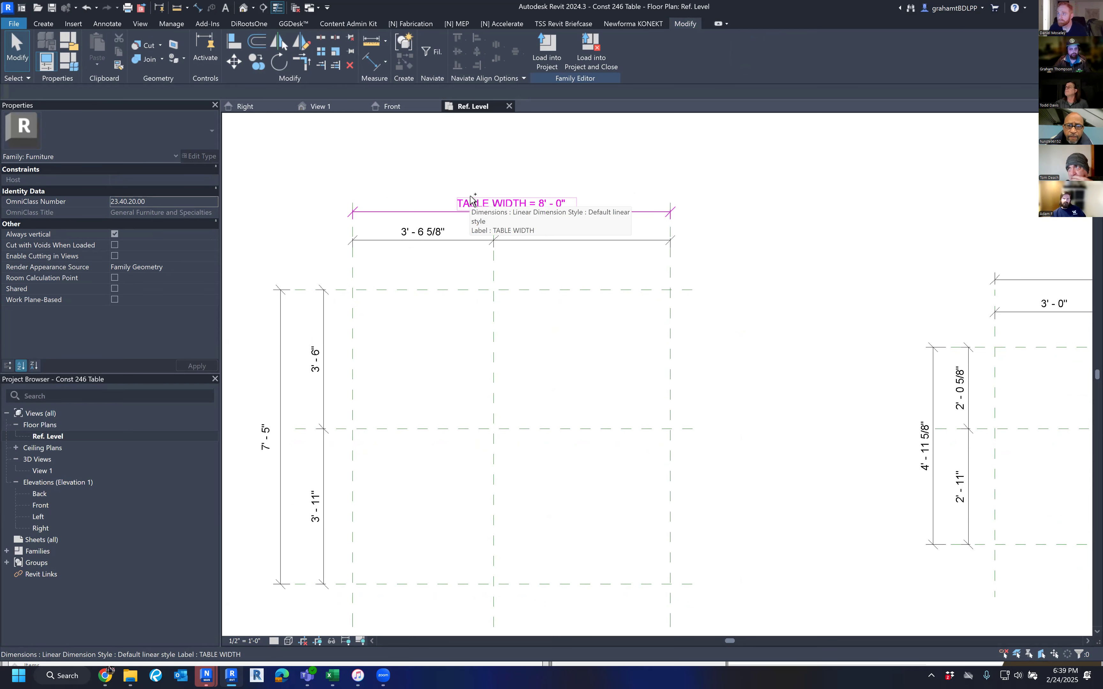
key(ctrl+z)
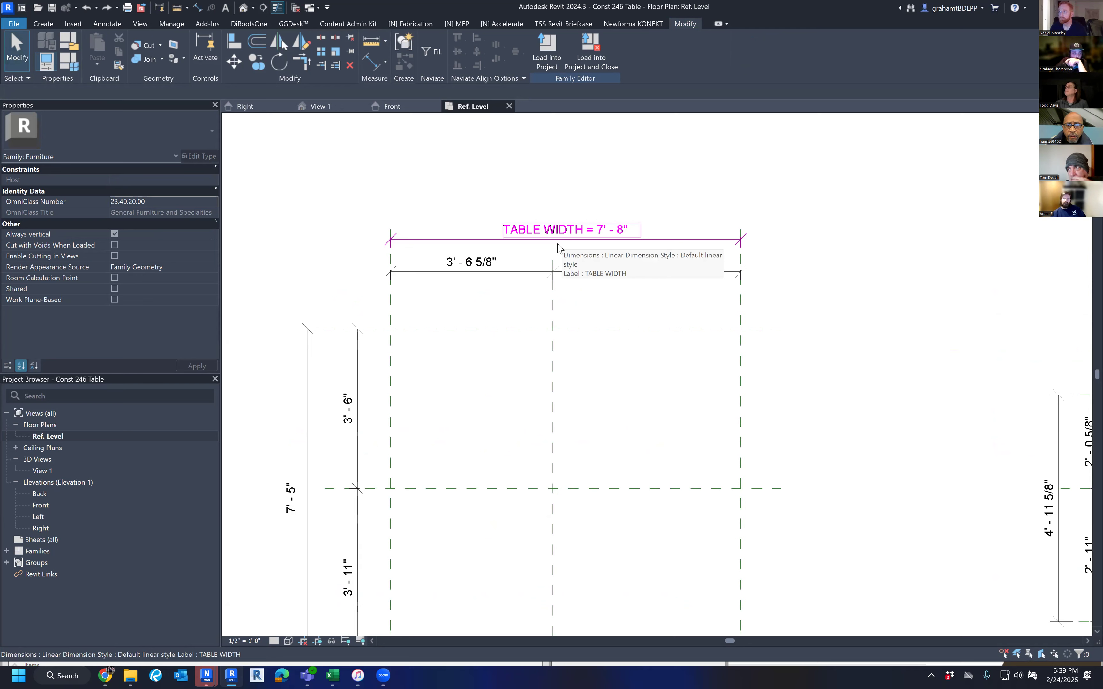
click(436, 240)
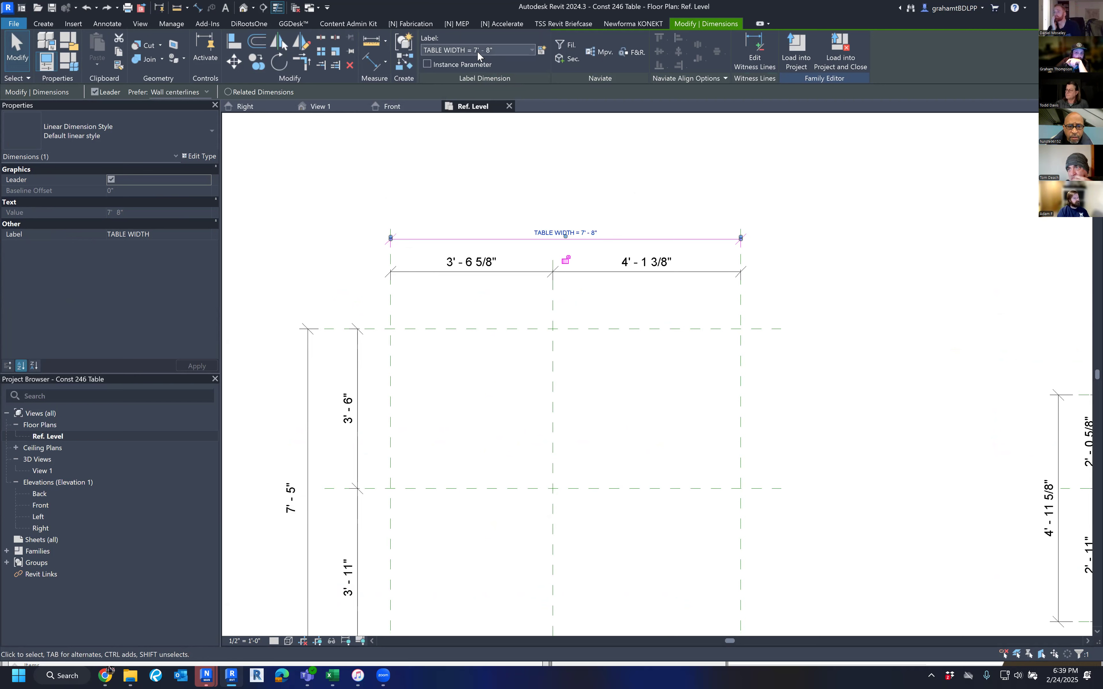
click(524, 52)
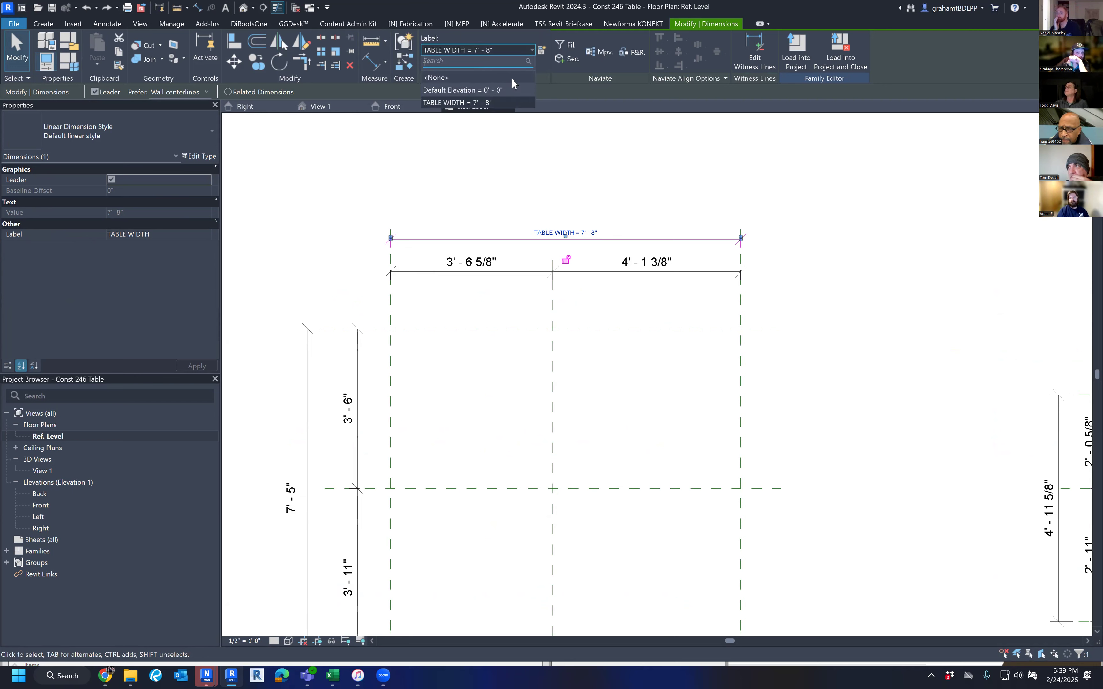
click(555, 169)
click(521, 241)
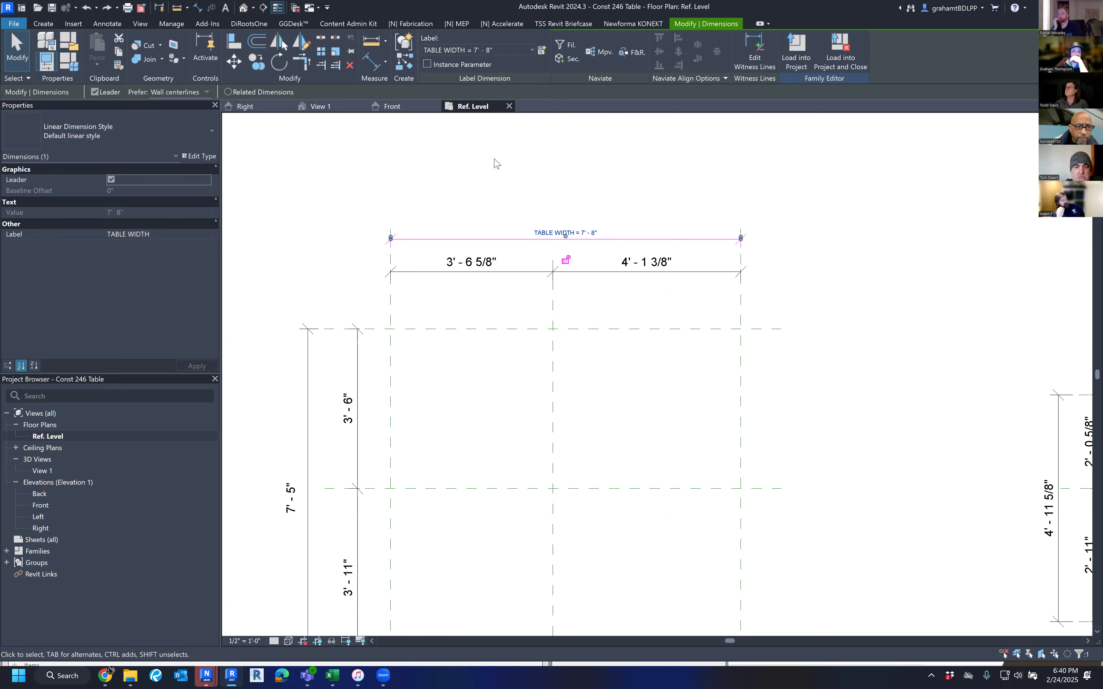
click(465, 172)
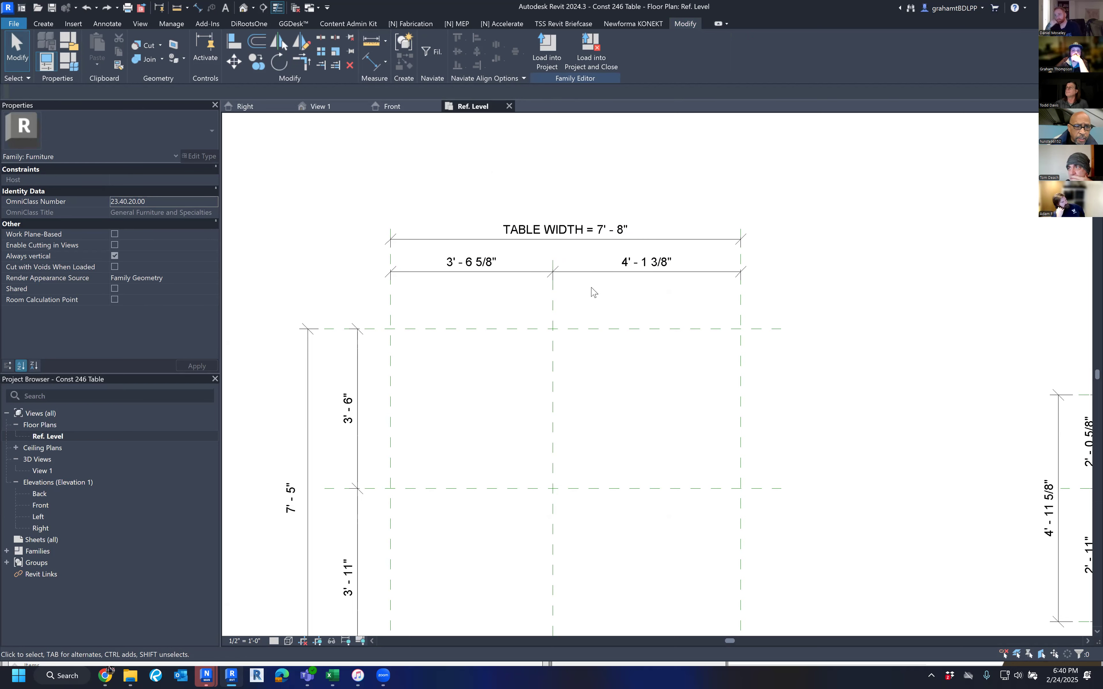
Step: Move the table layout's TABLE WIDTH dimension farther outward, clear of the segmented horizontal dimension
middle_drag(587, 293, 579, 271)
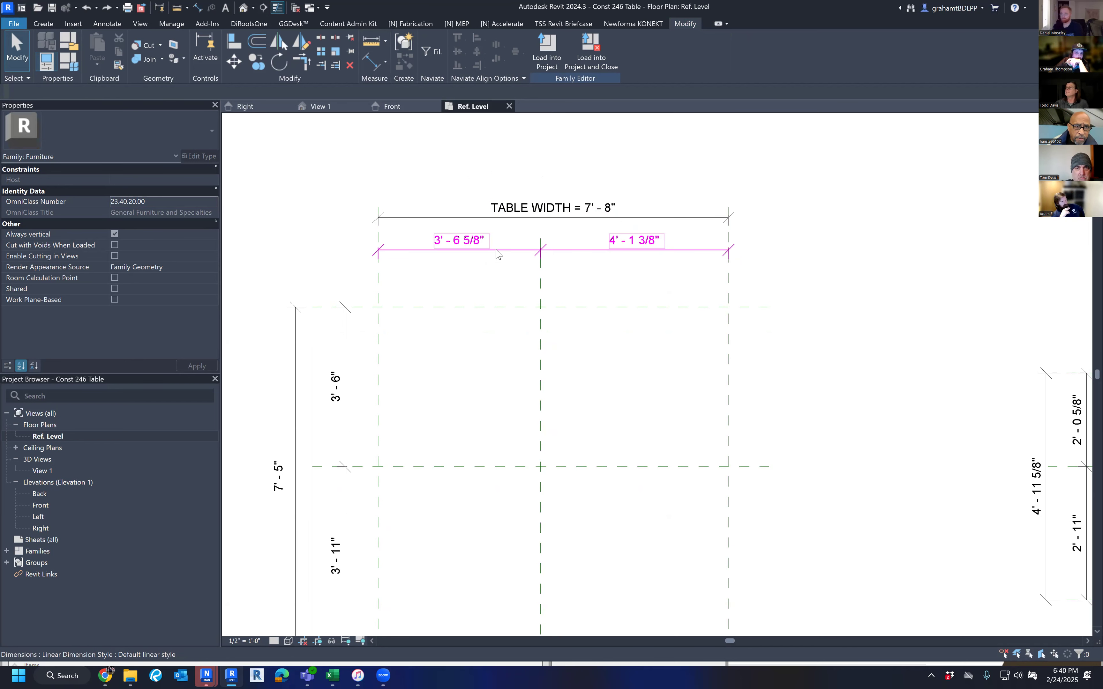
click(507, 251)
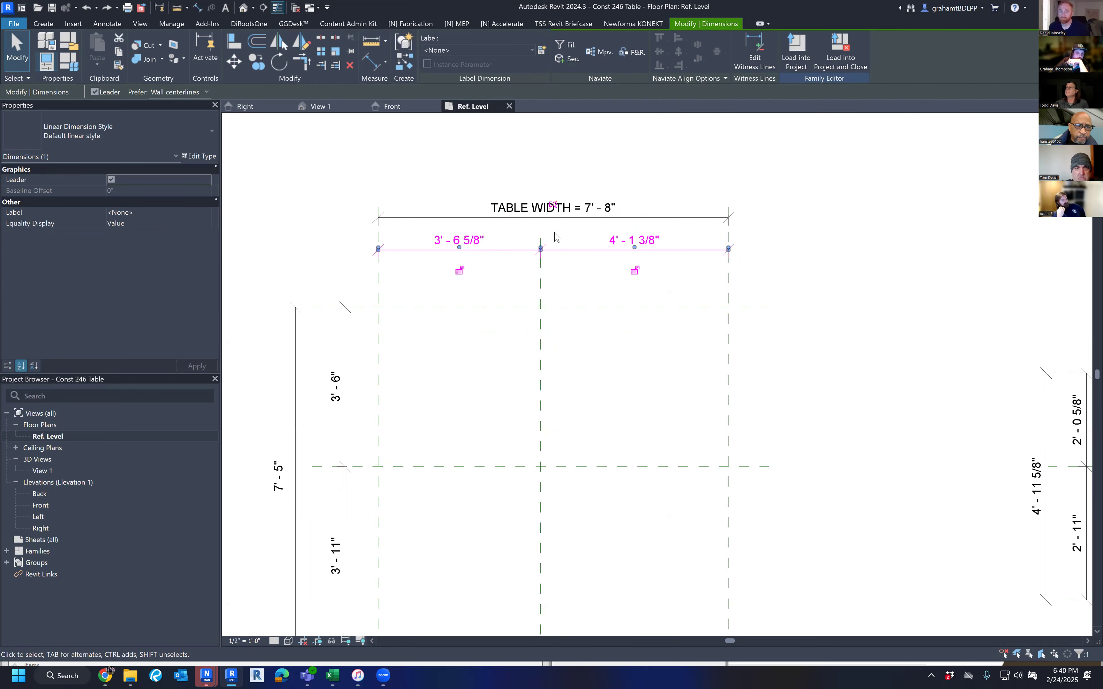
scroll(556, 237, up, 3)
scroll(565, 223, down, 5)
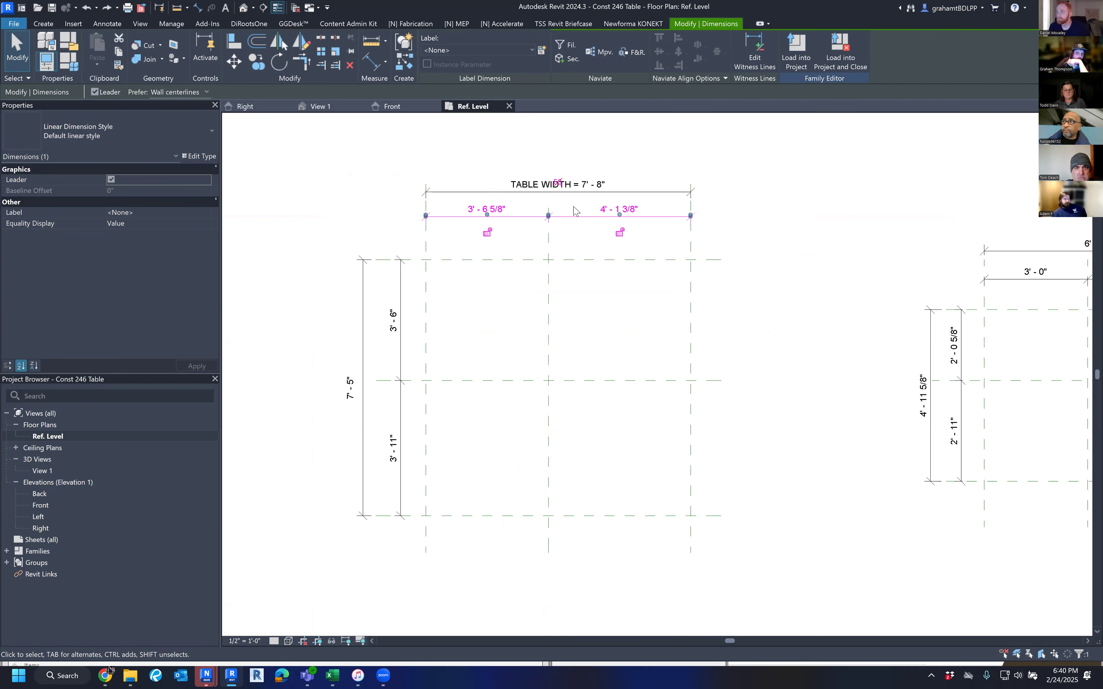
click(582, 254)
drag(620, 192, 650, 169)
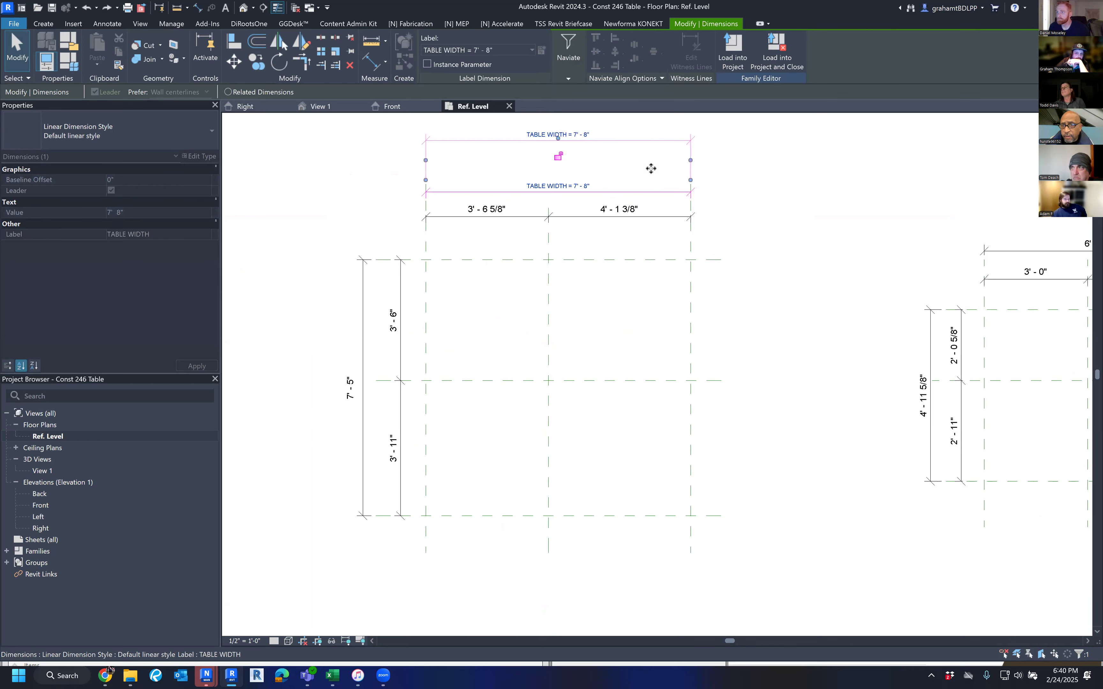
click(656, 172)
scroll(596, 211, up, 3)
Step: Apply the equality constraint to the continuous dimension through the table layout's three vertical reference planes
click(585, 225)
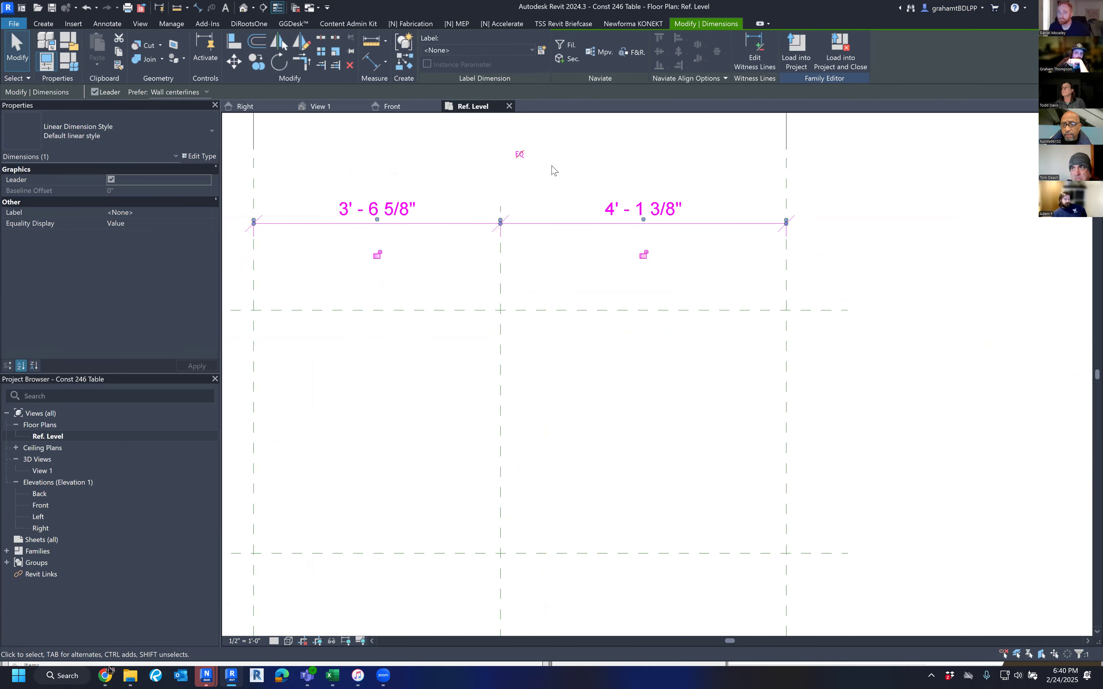
scroll(548, 228, down, 1)
middle_drag(549, 263, 551, 296)
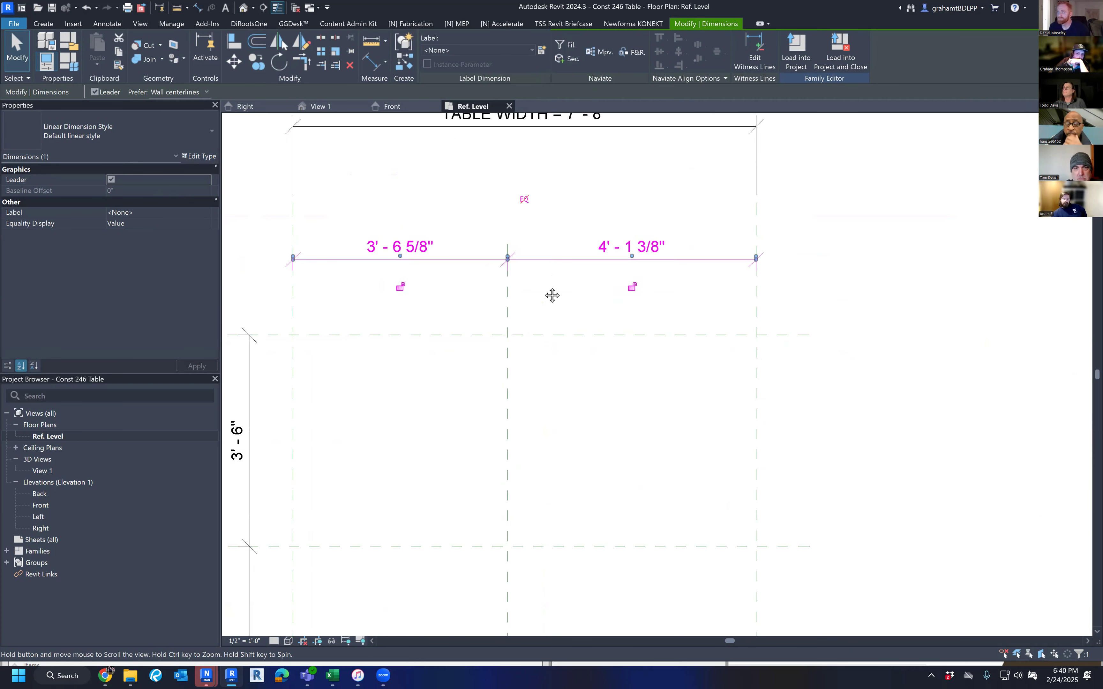
click(524, 199)
scroll(524, 199, down, 2)
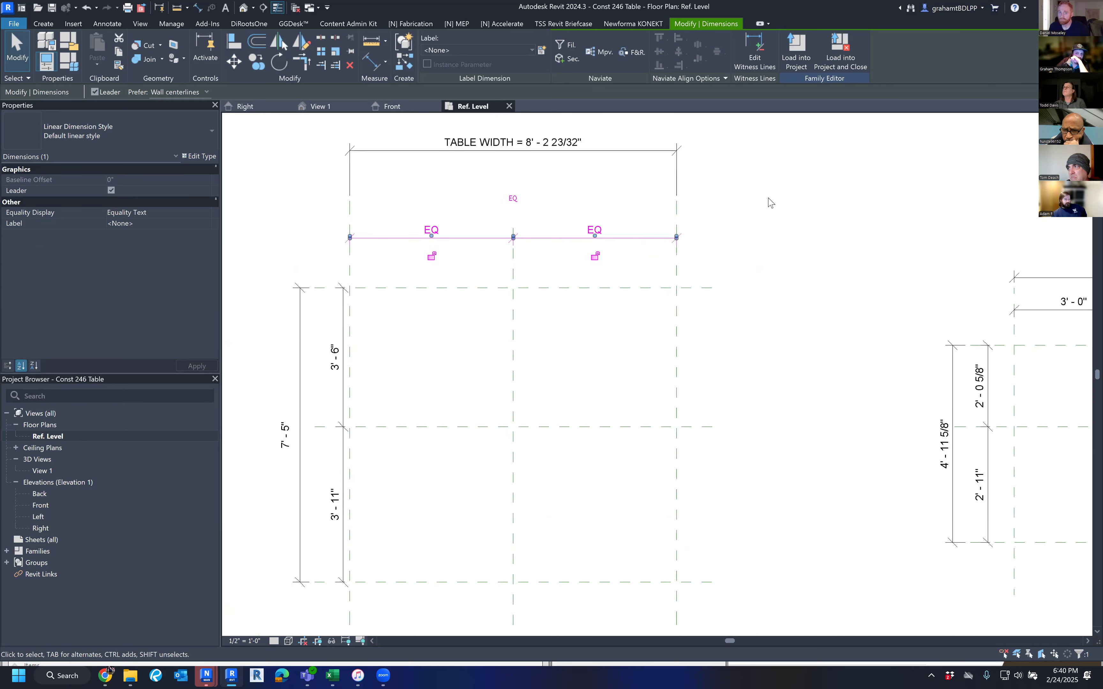
click(439, 197)
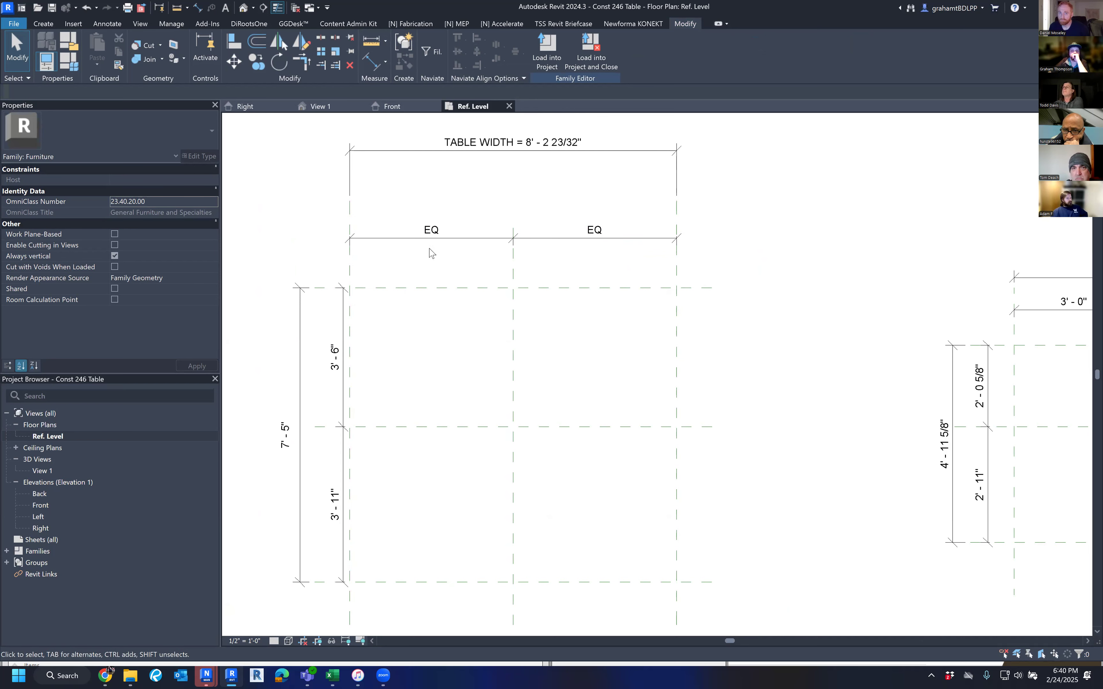
Step: Add an overall aligned dimension between the table layout's outer vertical planes, just outside the EQ dimension
middle_drag(498, 209, 503, 219)
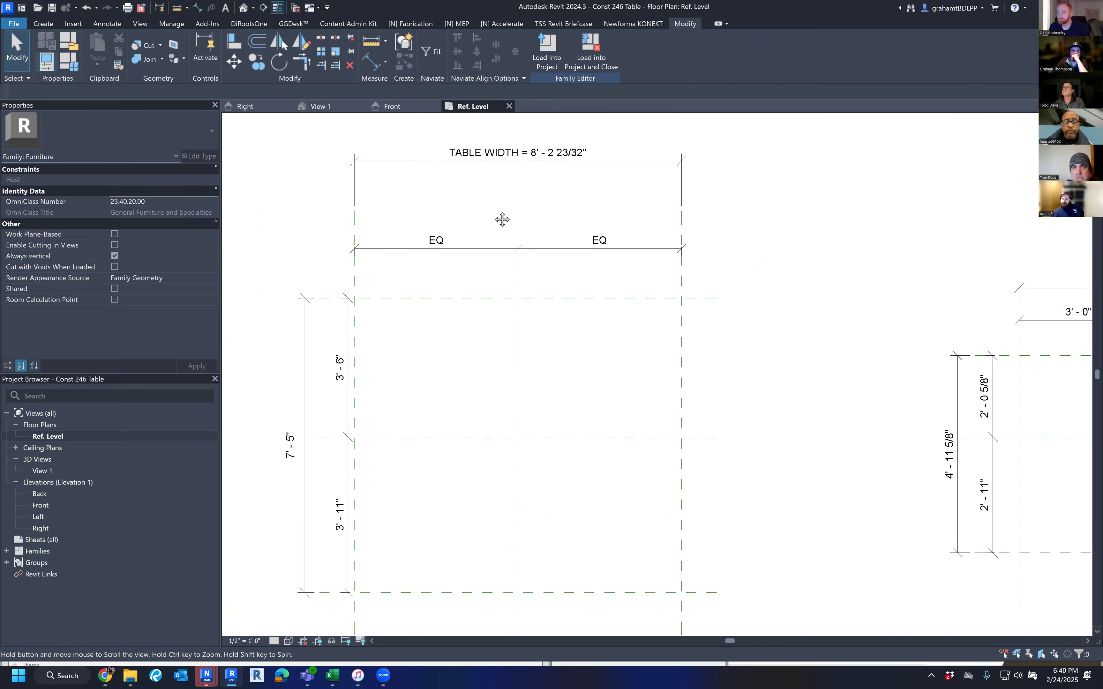
click(505, 161)
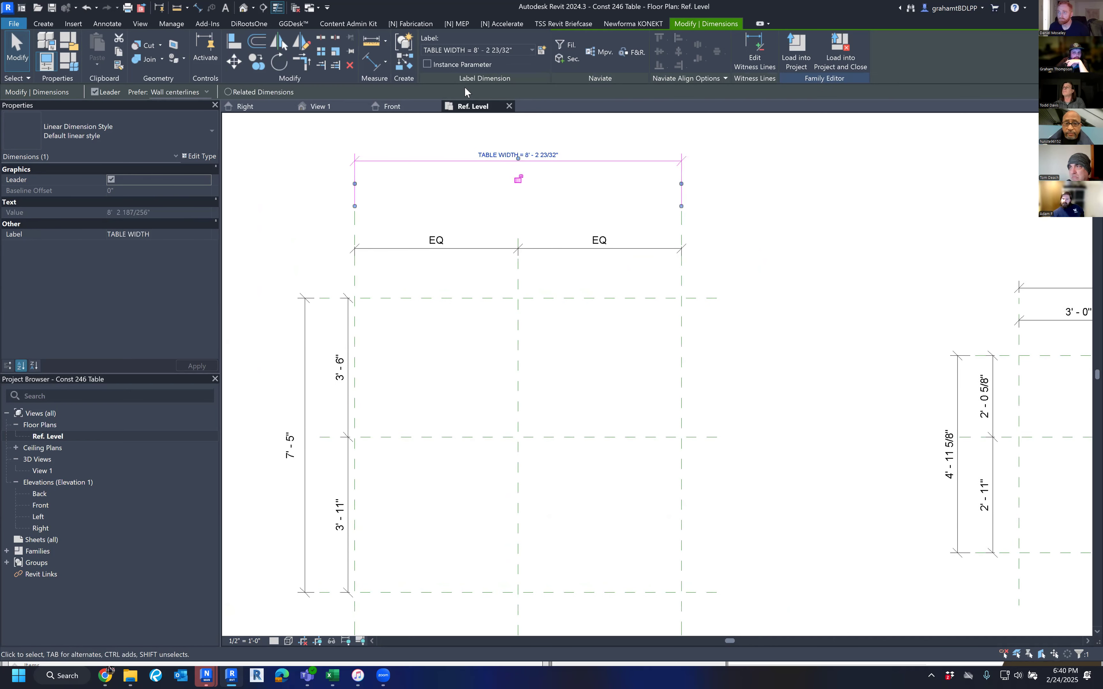
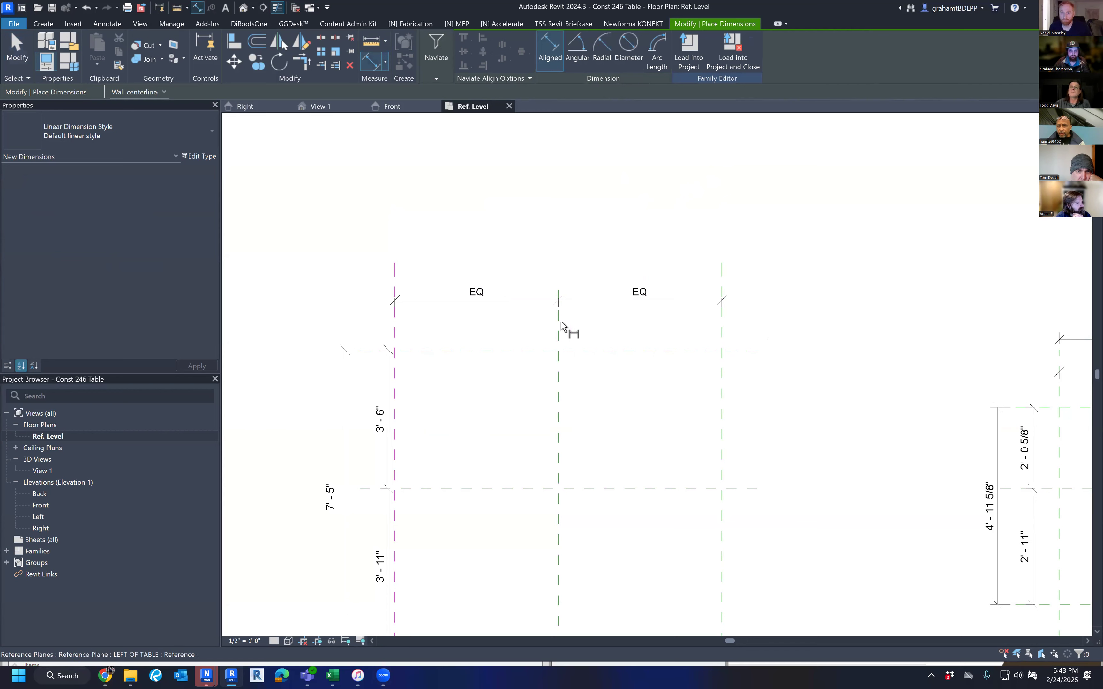
click(721, 331)
click(678, 267)
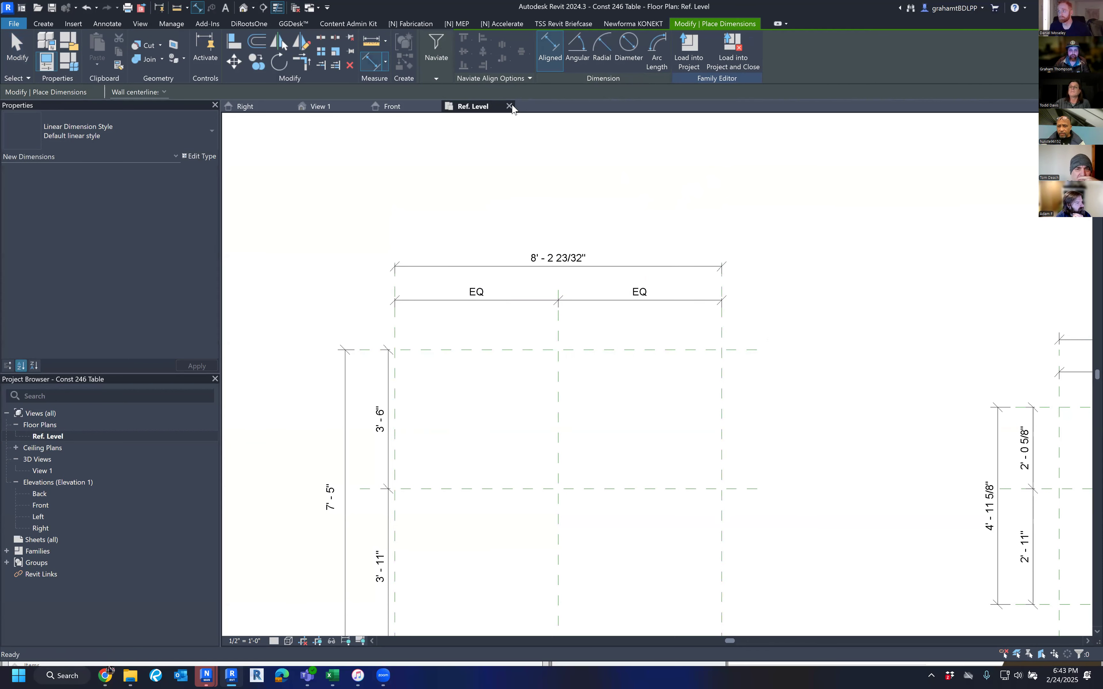
key(Escape)
click(527, 263)
click(476, 50)
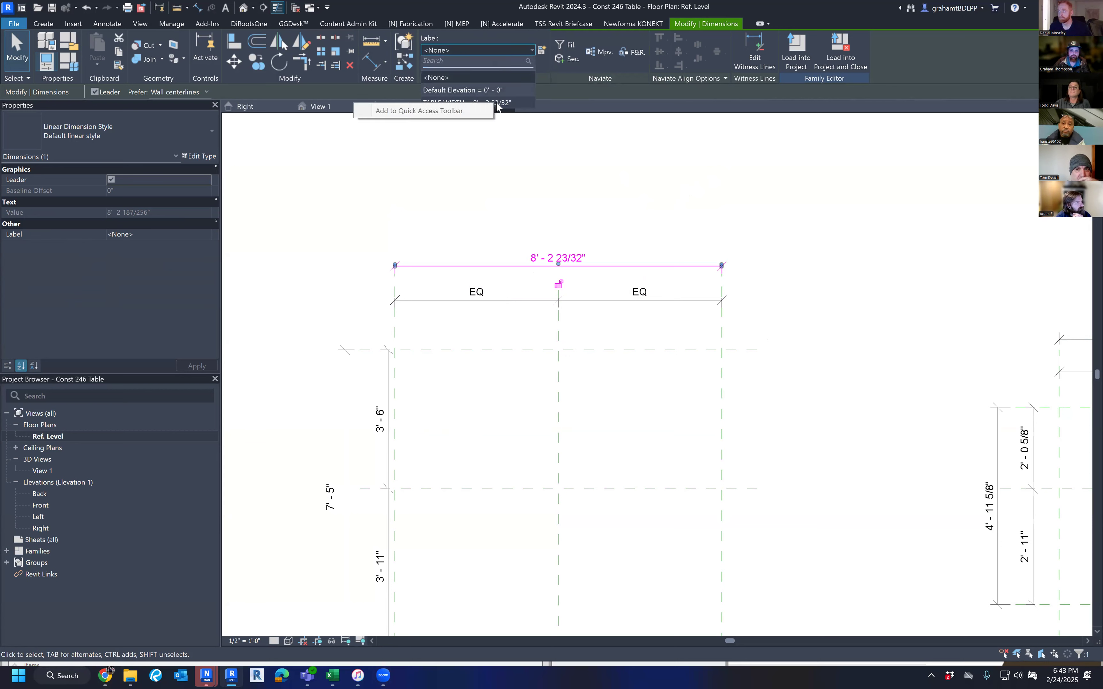
click(548, 164)
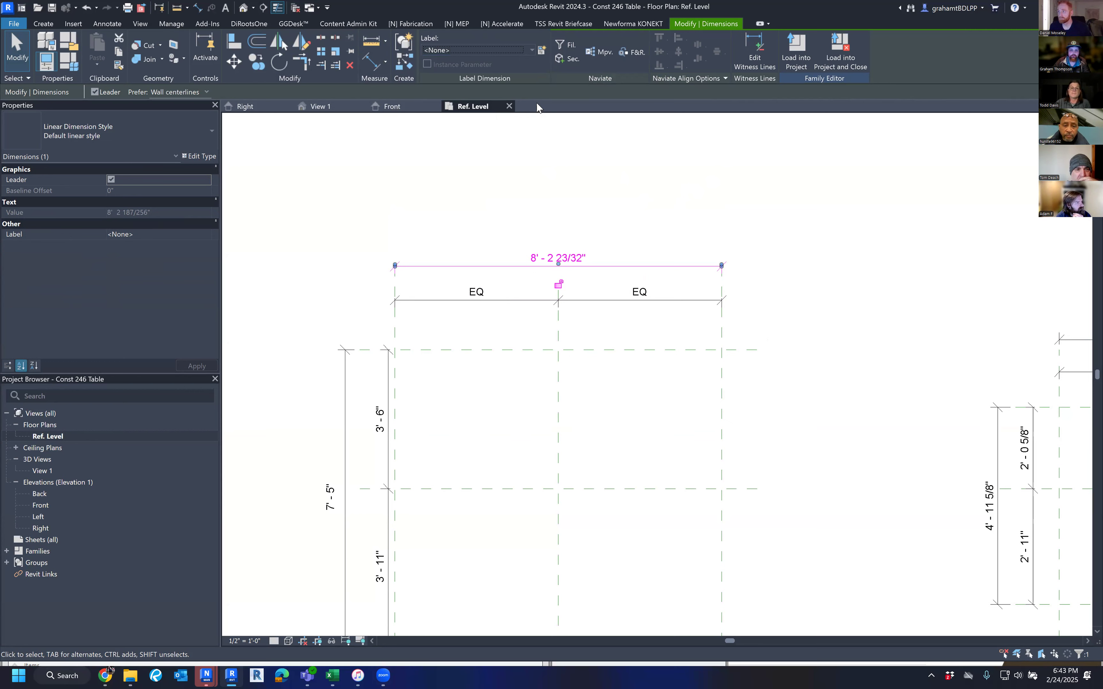
click(567, 230)
Step: Label the table layout's new overall horizontal dimension with the existing TABLE WIDTH parameter
click(536, 265)
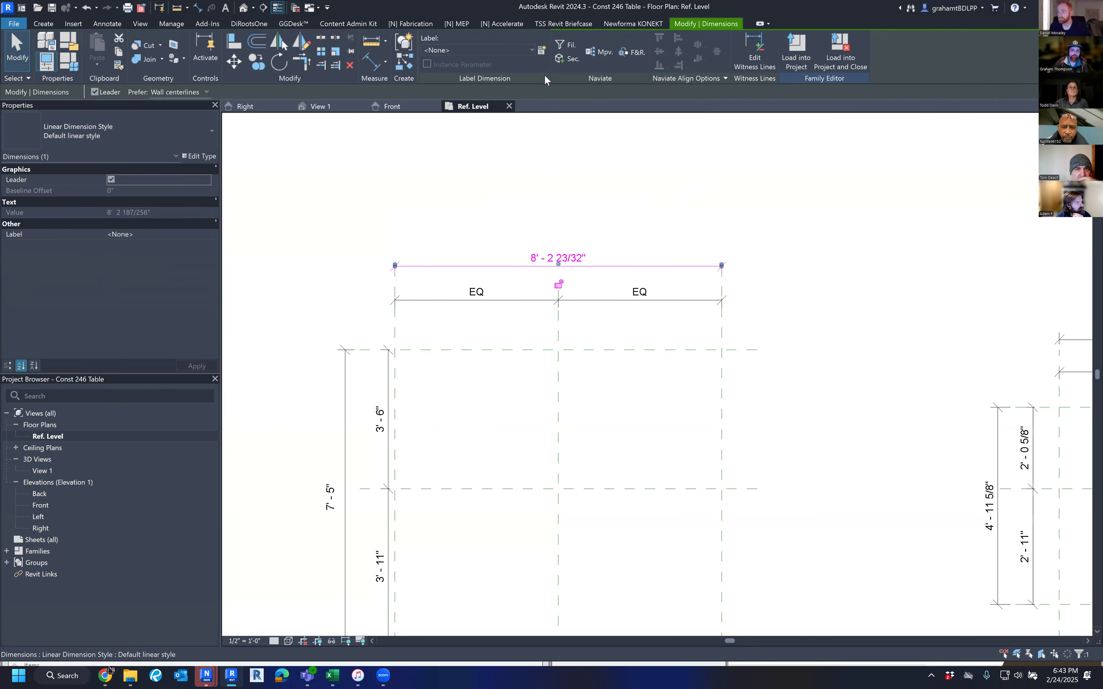
click(541, 49)
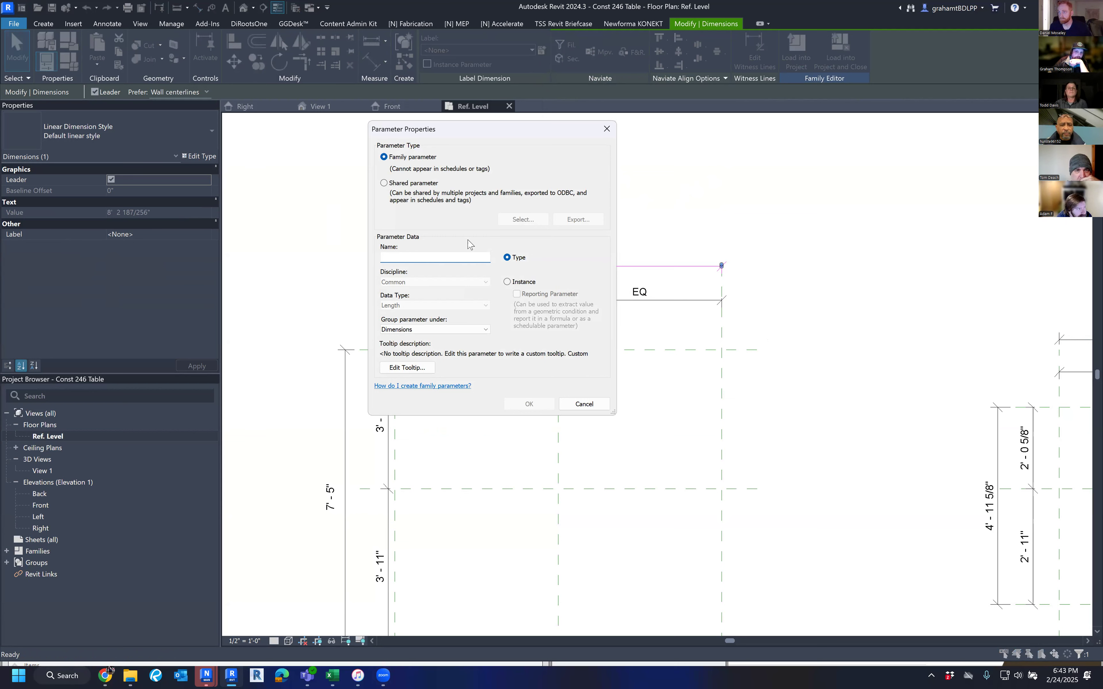
click(582, 405)
click(506, 52)
click(491, 103)
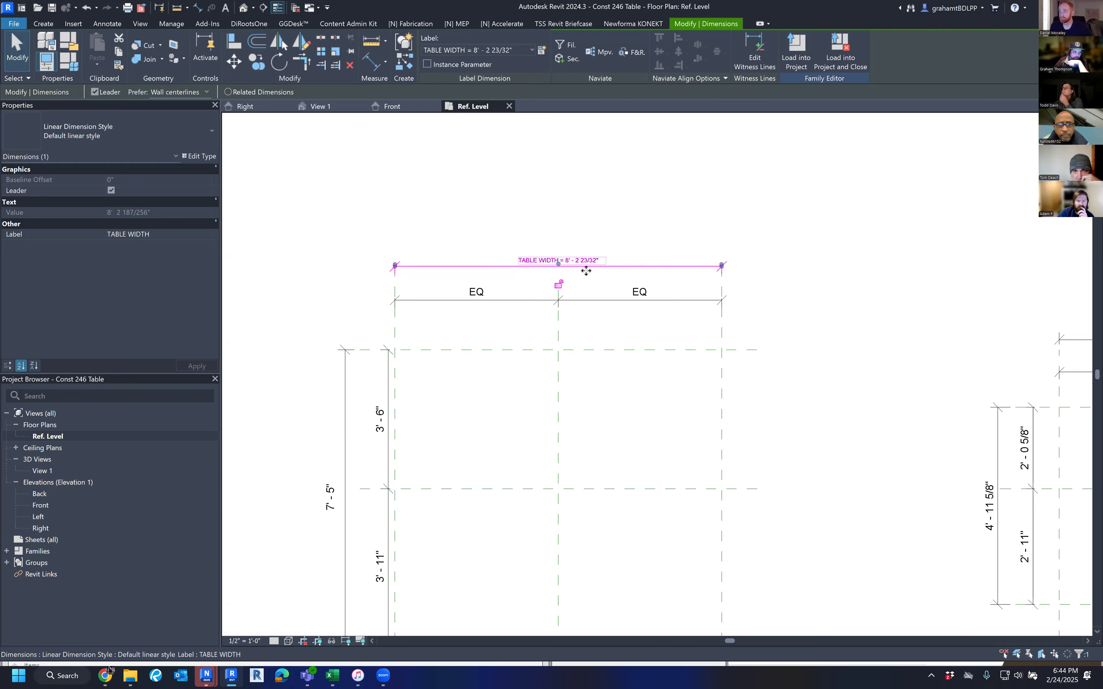
middle_drag(634, 239, 620, 167)
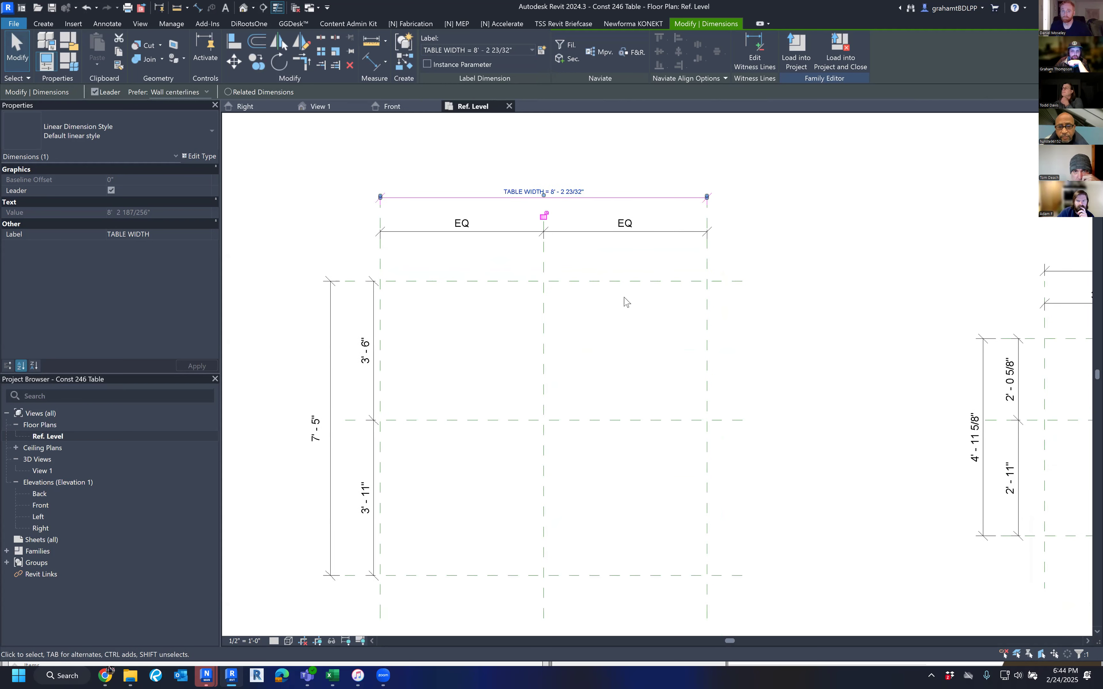
click(605, 270)
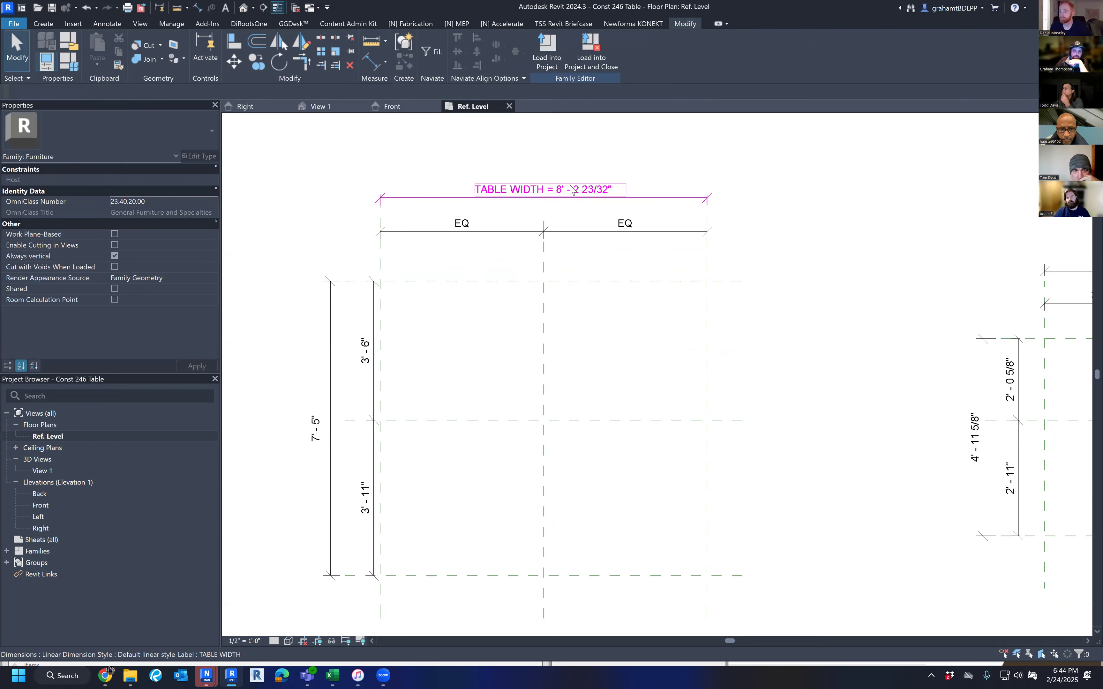
Step: Set the table layout's TABLE WIDTH dimension to 6' - 0"
click(558, 192)
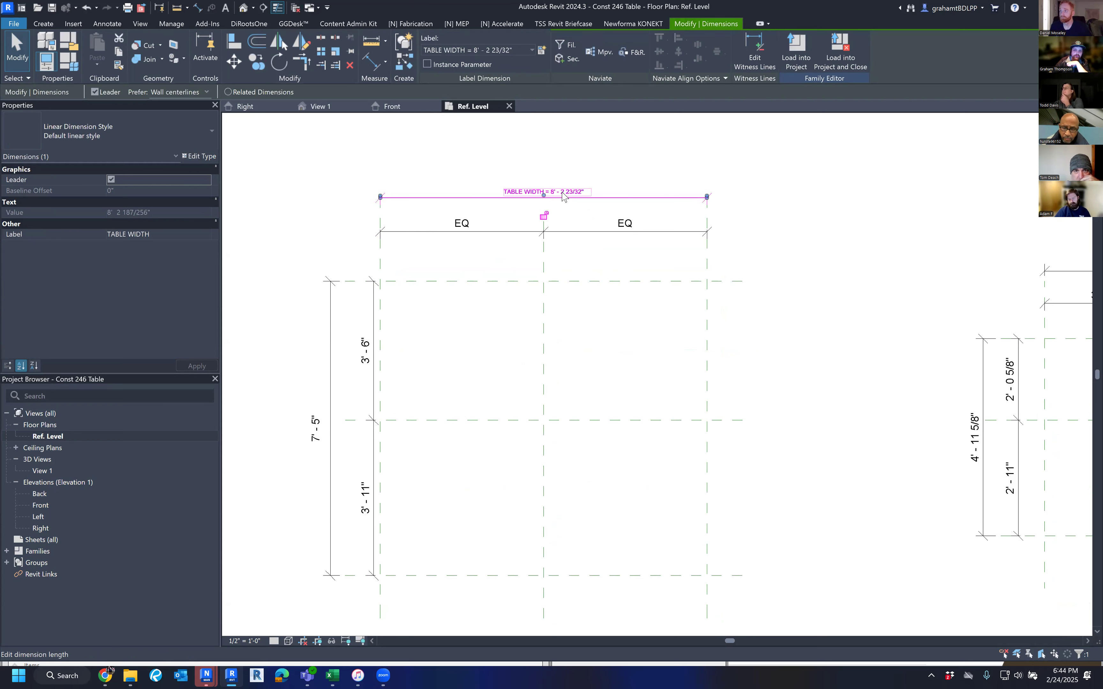
click(564, 193)
text(6)
key(Return)
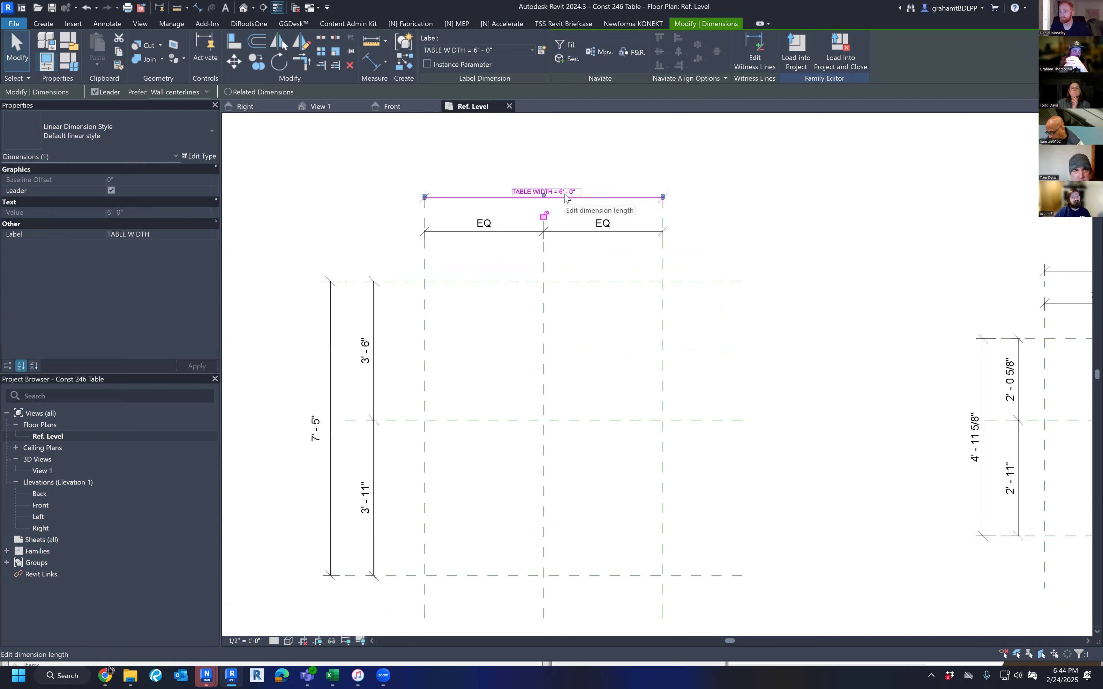
click(718, 198)
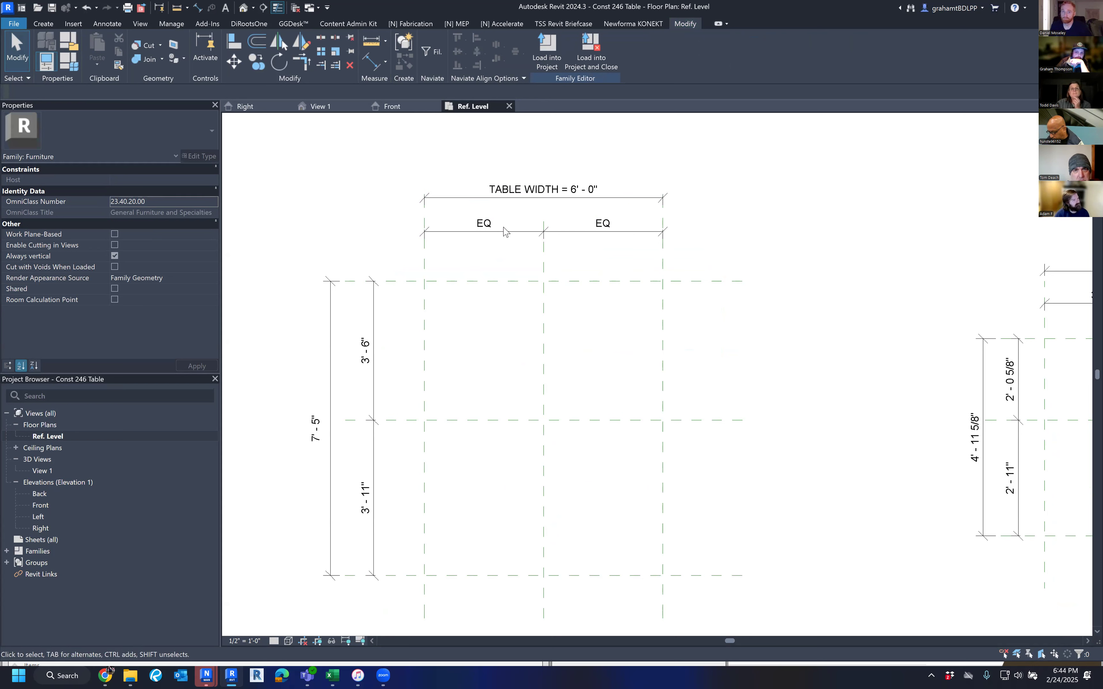
Step: Move the TABLE WIDTH dimension outward to leave more space above the EQ dimension
click(525, 245)
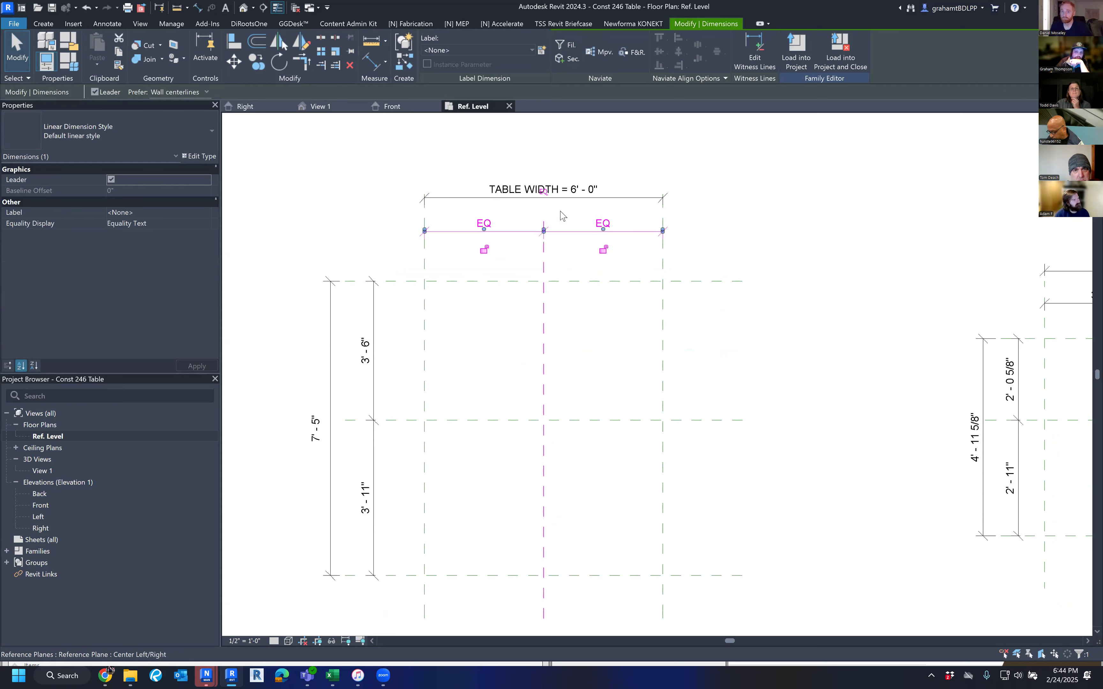
drag(570, 196, 571, 168)
click(744, 190)
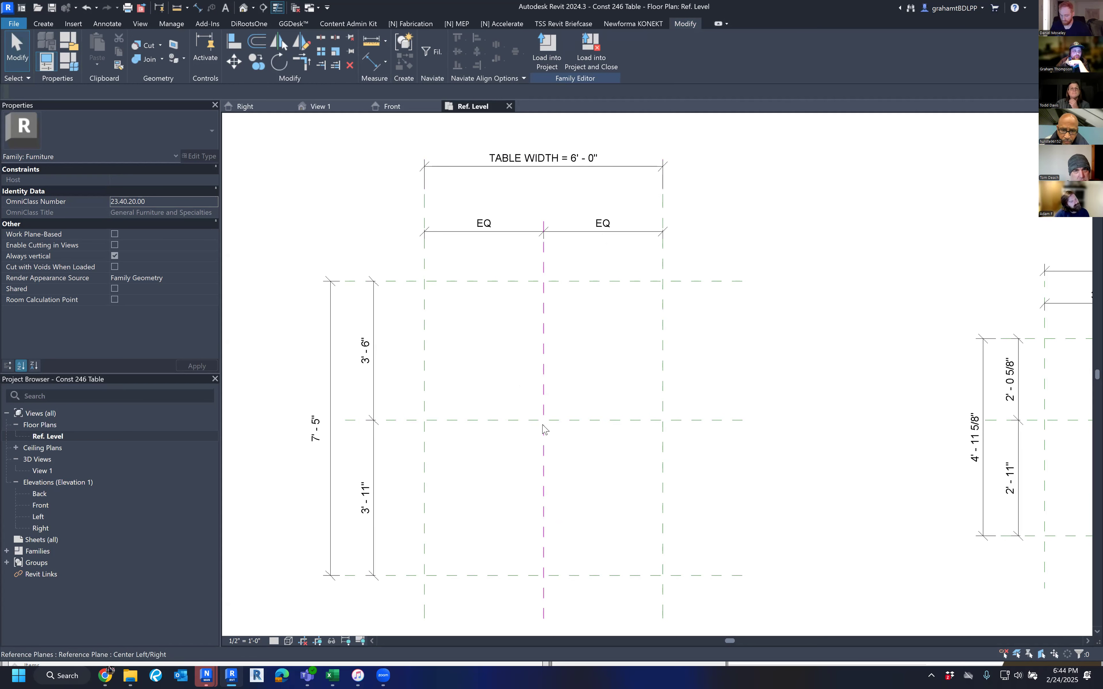
middle_drag(575, 383, 585, 360)
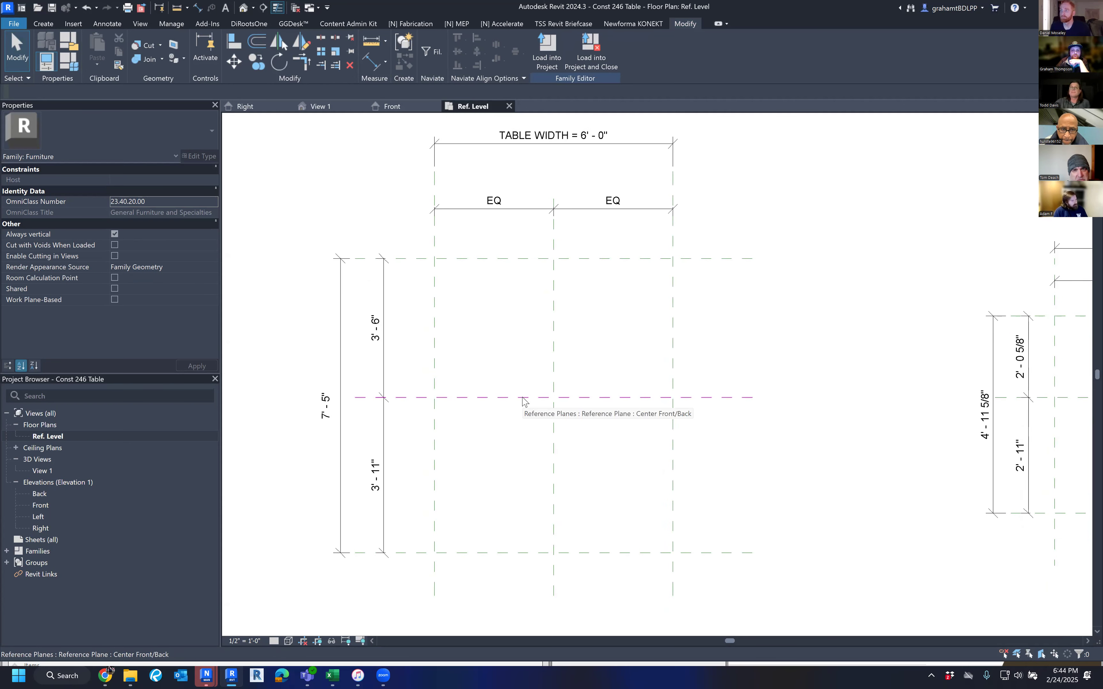
Step: Flex the table layout by setting the TABLE WIDTH dimension to 8' - 0"
middle_drag(541, 328, 543, 338)
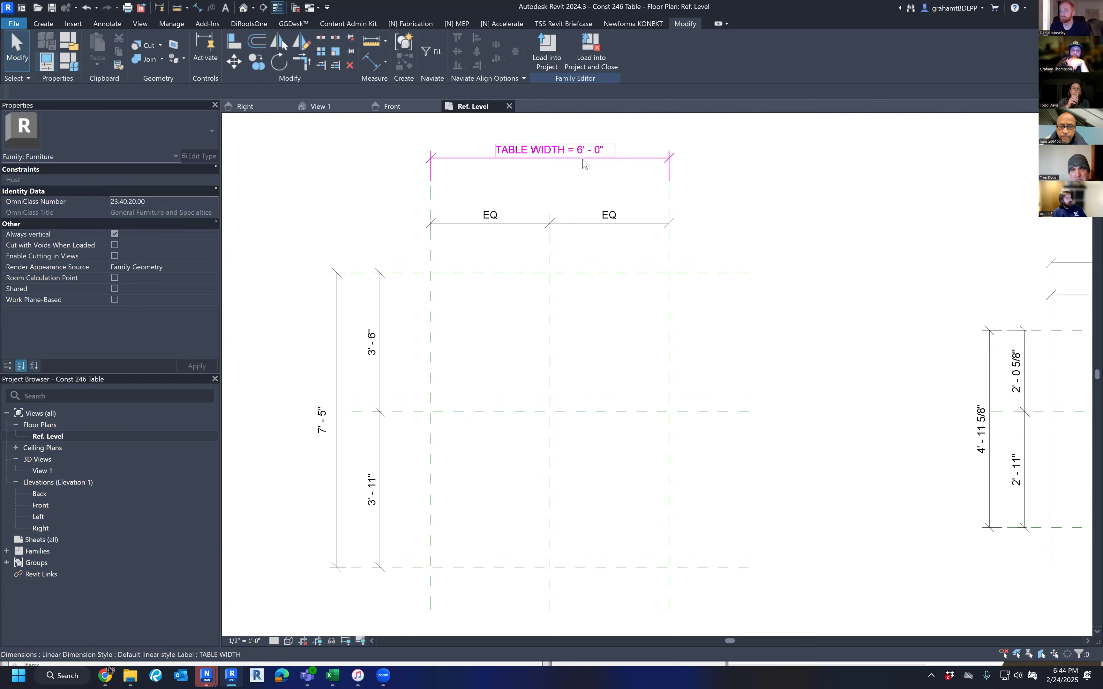
click(582, 159)
click(579, 152)
text(8)
key(Return)
scroll(578, 156, up, 1)
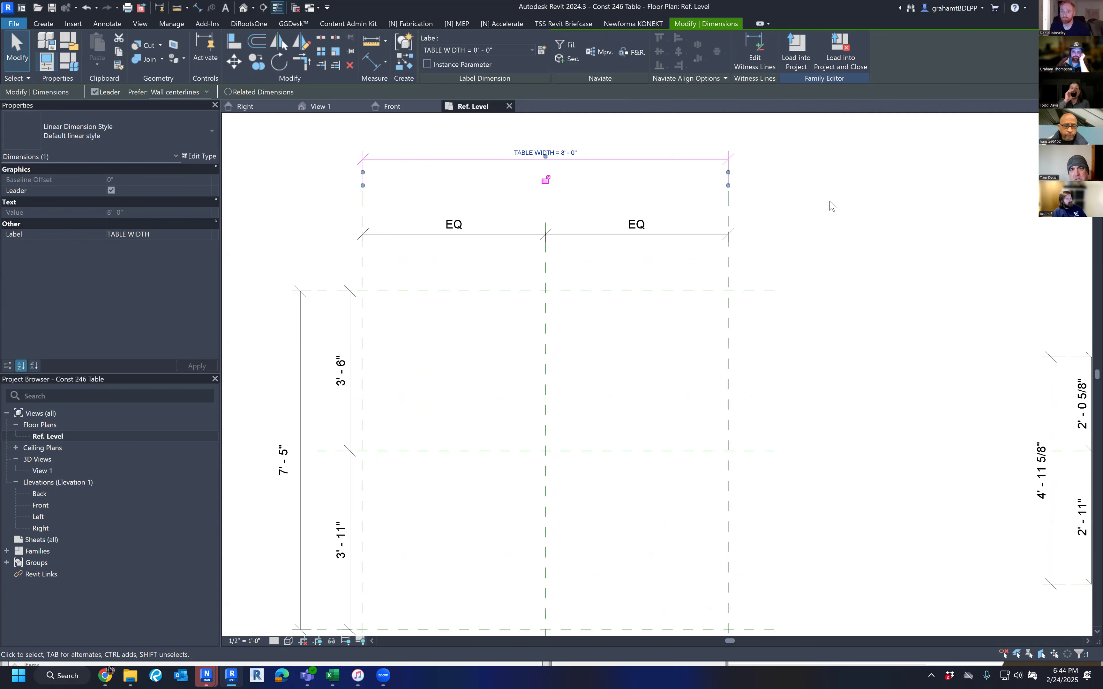
click(842, 205)
scroll(848, 211, down, 3)
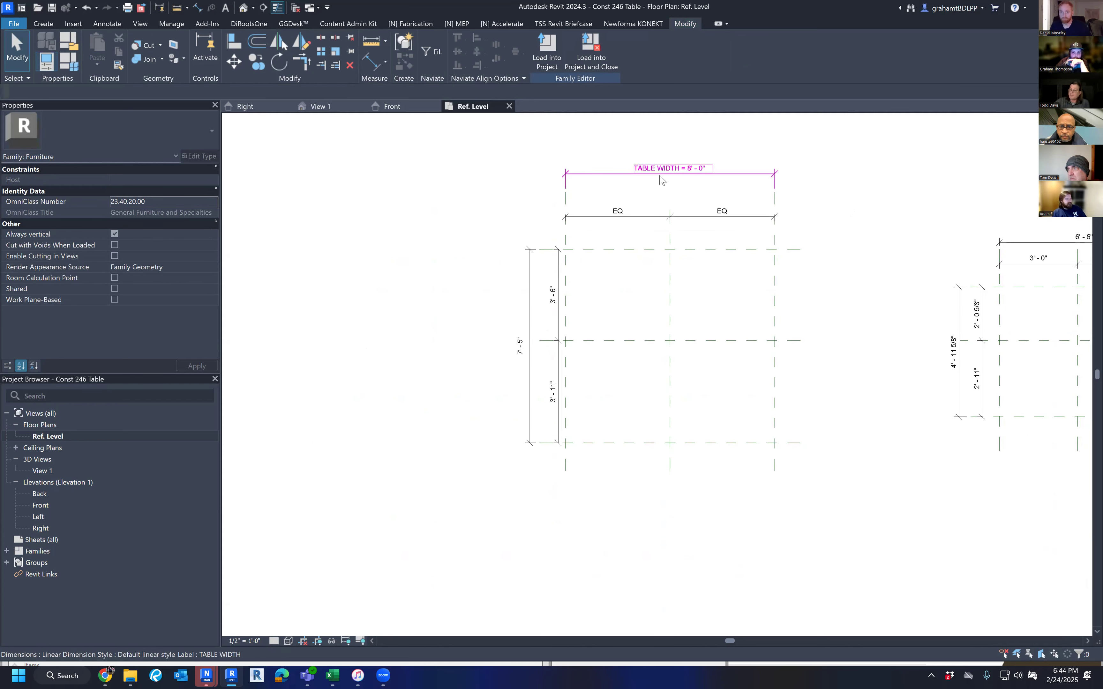
Step: Flex the table layout narrower by setting the TABLE WIDTH dimension to 2' - 0" and inspect the reference planes
scroll(673, 173, up, 2)
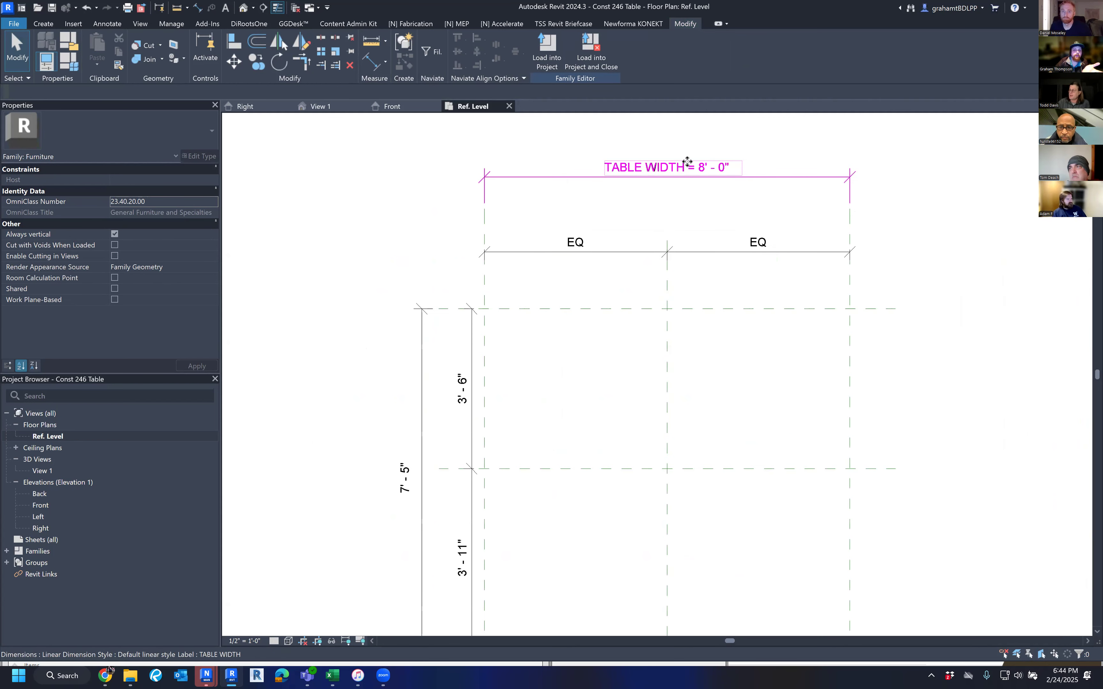
click(685, 172)
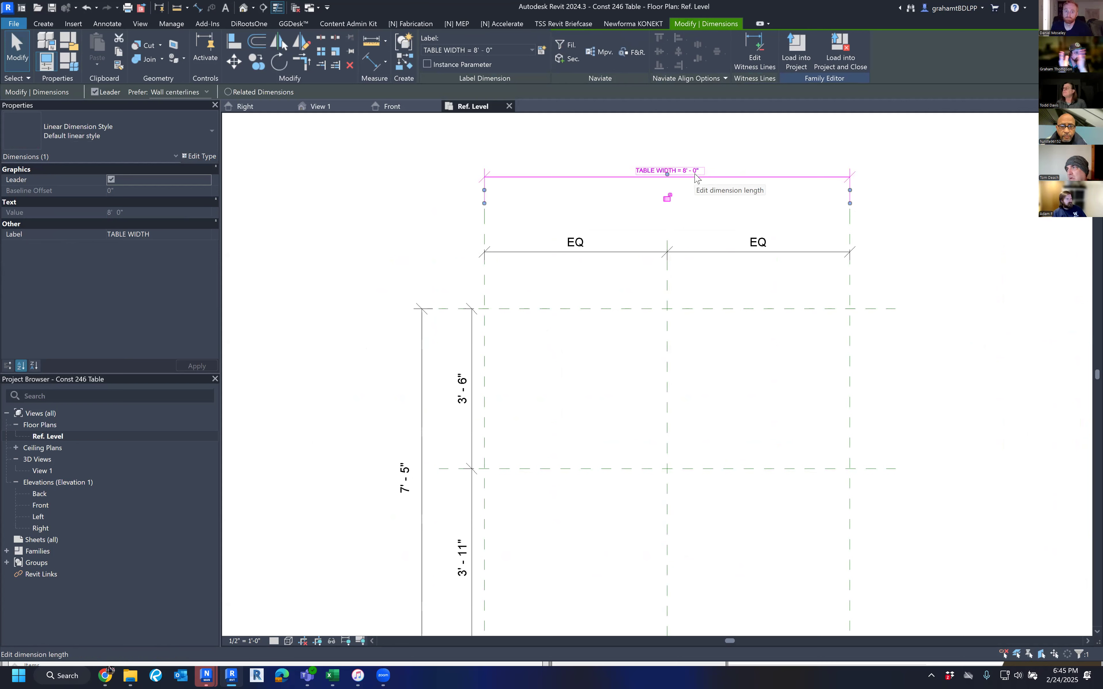
click(697, 175)
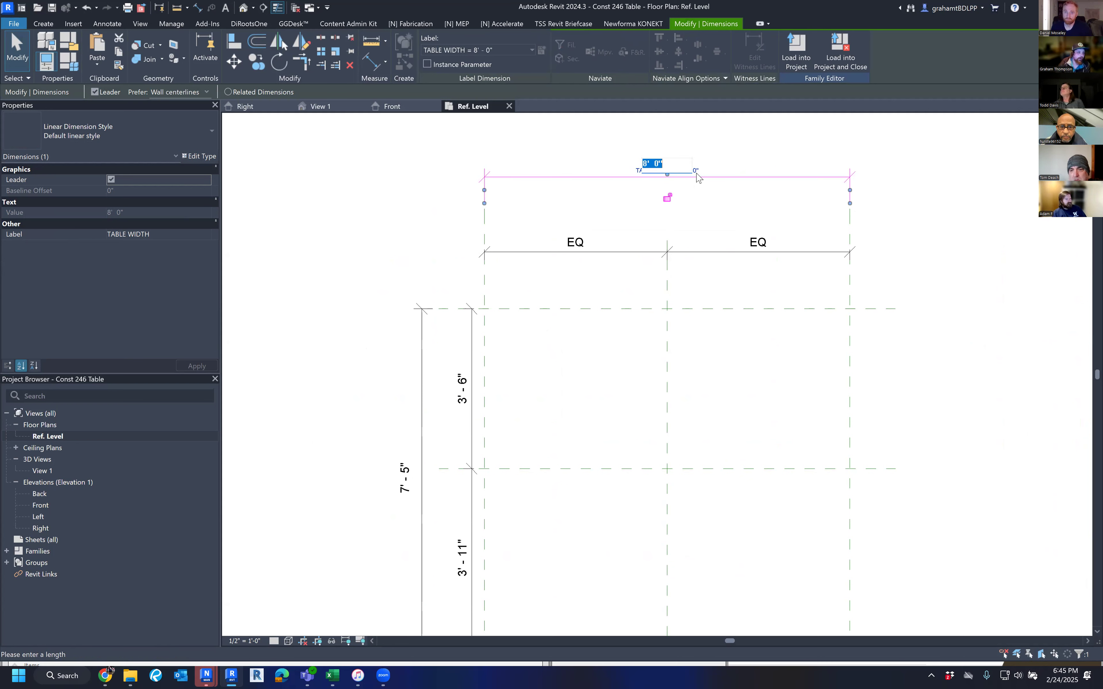
text(2)
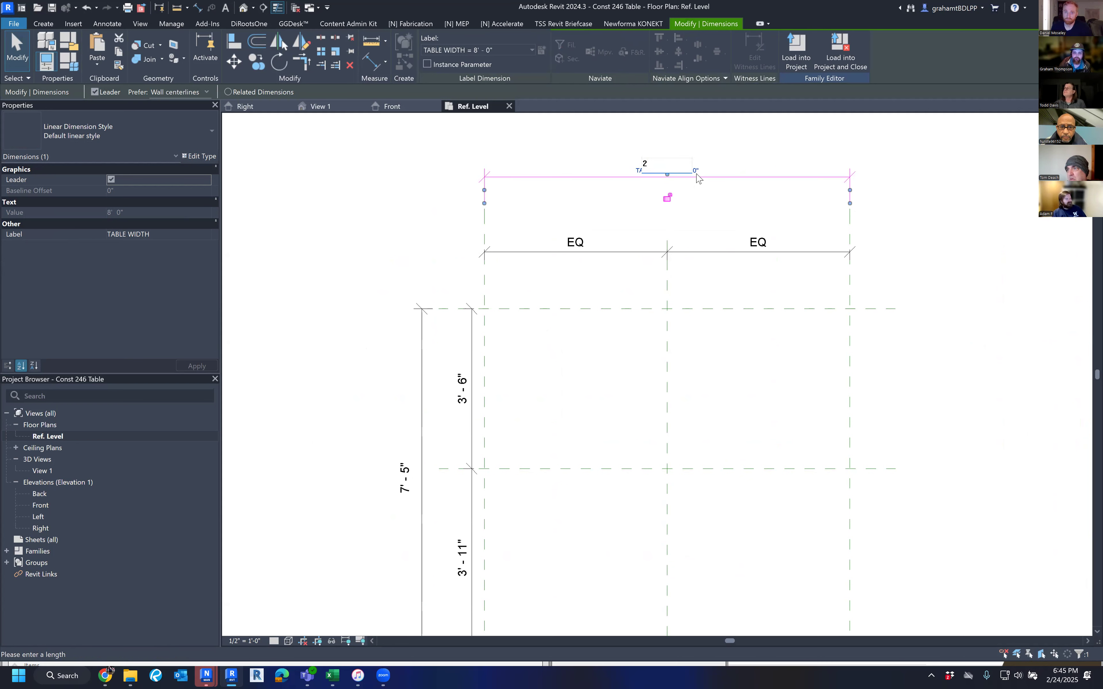
key(Return)
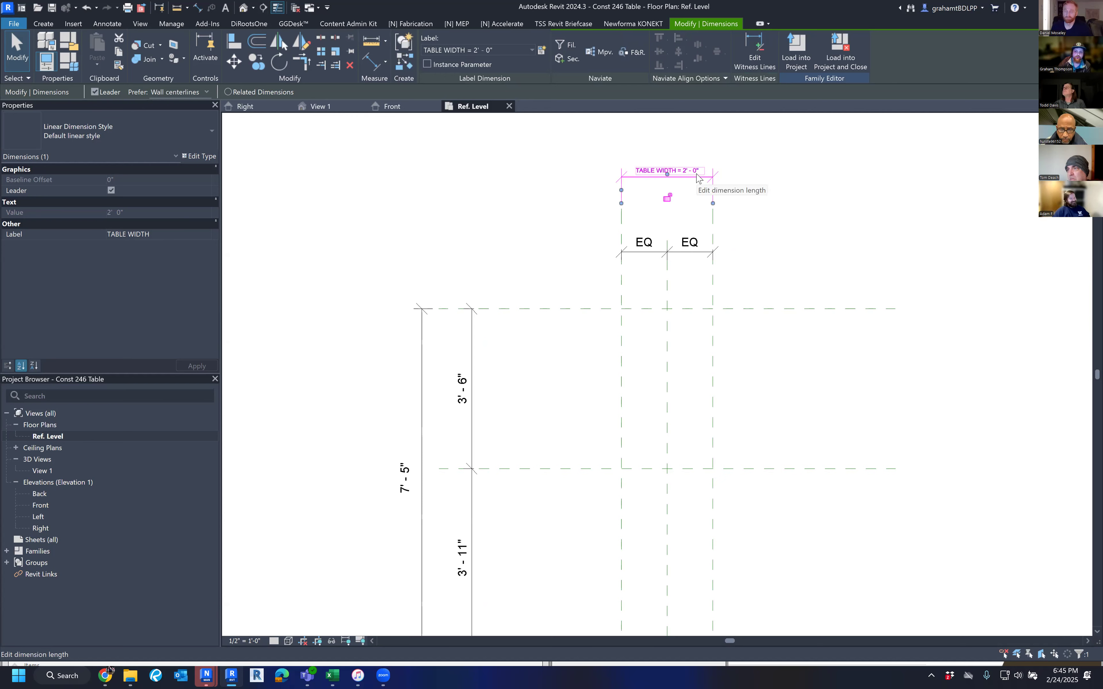
middle_drag(614, 391, 576, 268)
middle_drag(571, 351, 559, 415)
middle_drag(671, 252, 666, 327)
Step: Set the TABLE WIDTH dimension to 6' - 0"
click(639, 188)
text(6)
key(Return)
middle_drag(763, 303, 766, 215)
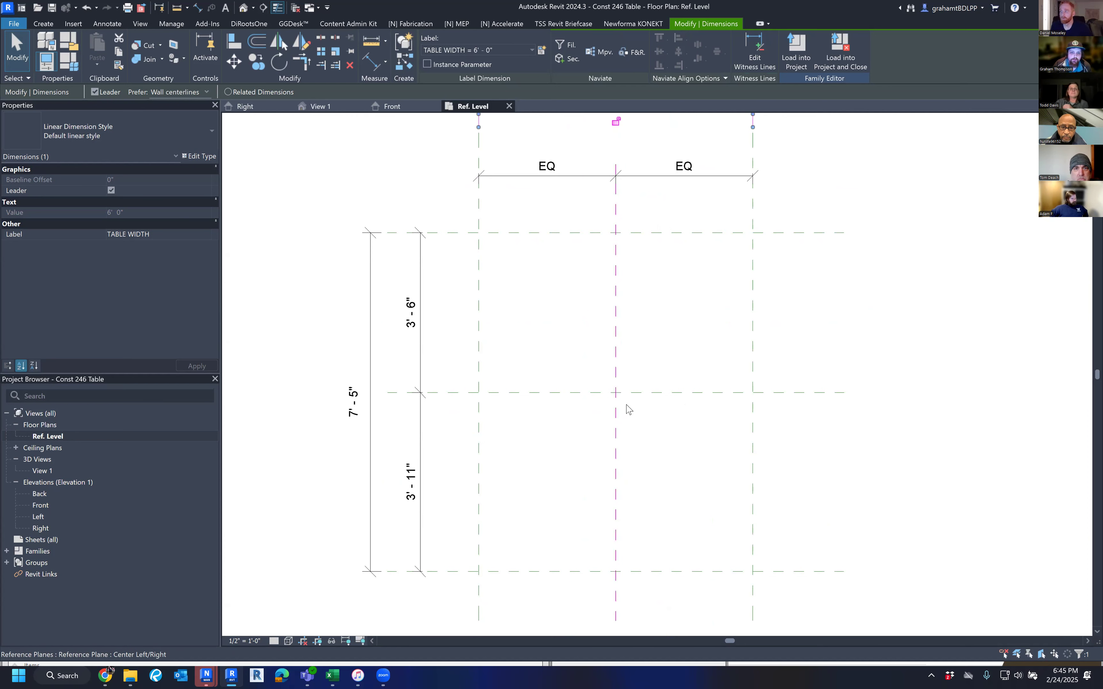
middle_drag(586, 361, 580, 371)
scroll(580, 371, down, 1)
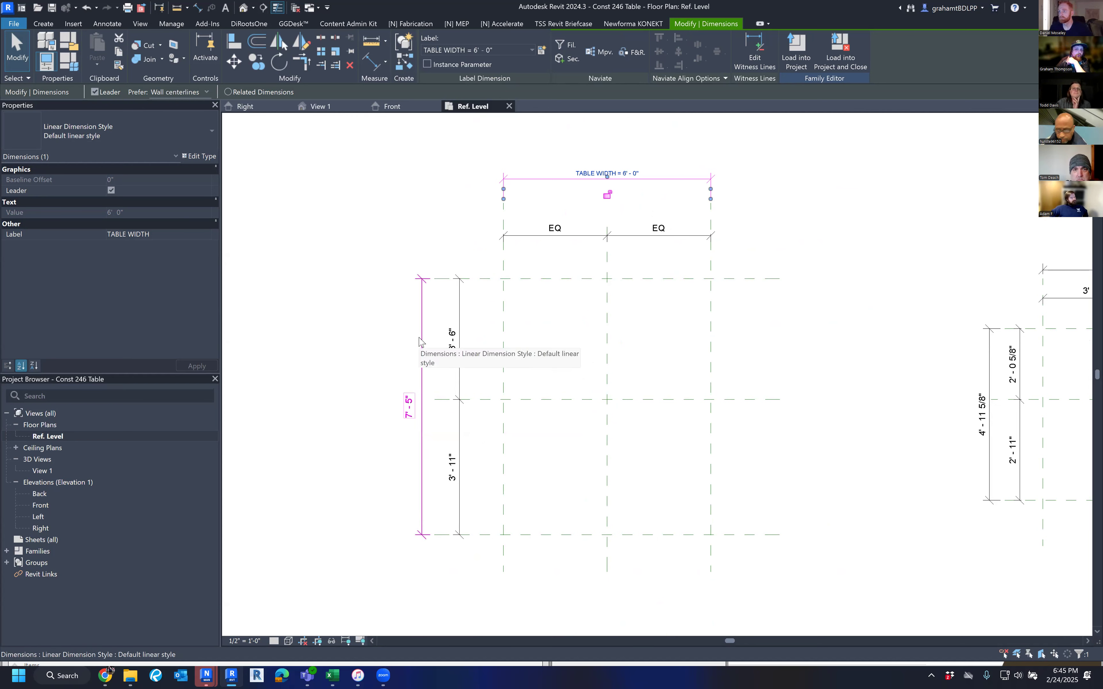
Step: Label the table layout's overall vertical dimension with a new family type parameter named TABLE LENGTH, grouped under Dimensions
click(421, 301)
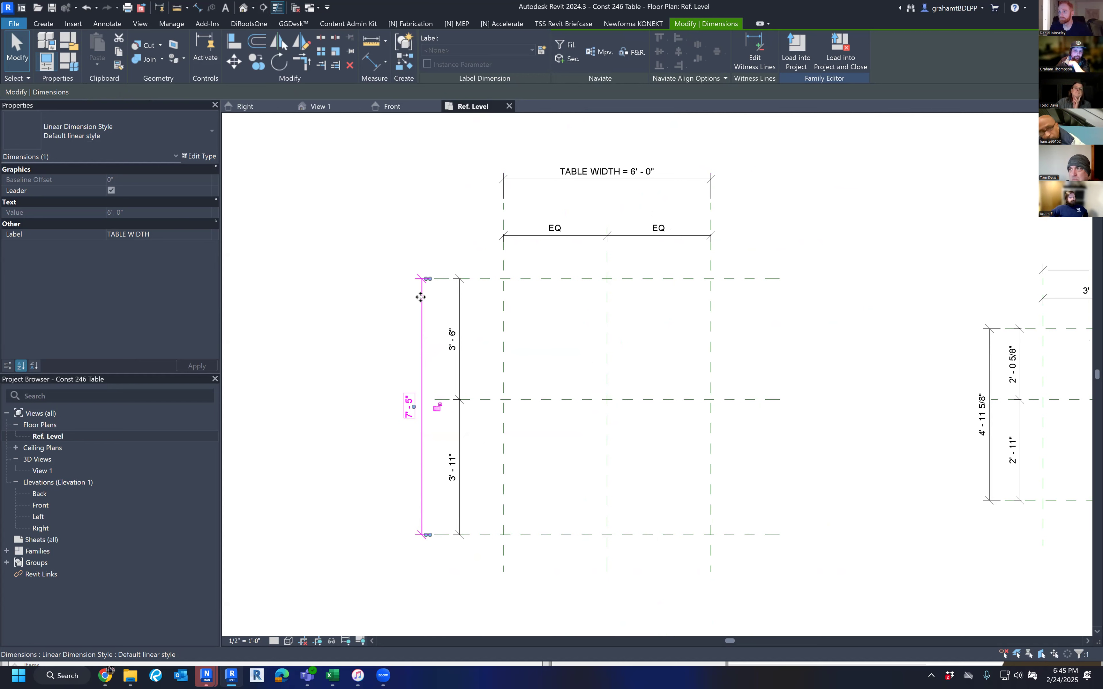
click(542, 51)
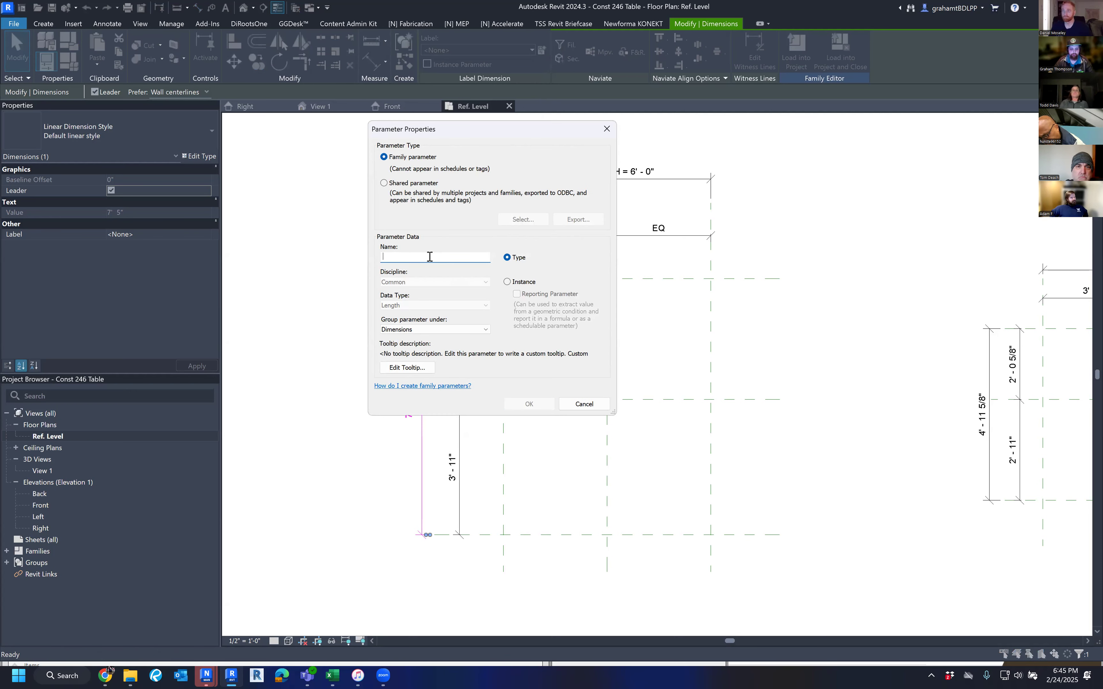
text(tABL)
key(BackSpace)
key(BackSpace)
key(BackSpace)
text(tA)
key(BackSpace)
key(BackSpace)
text(TABNL)
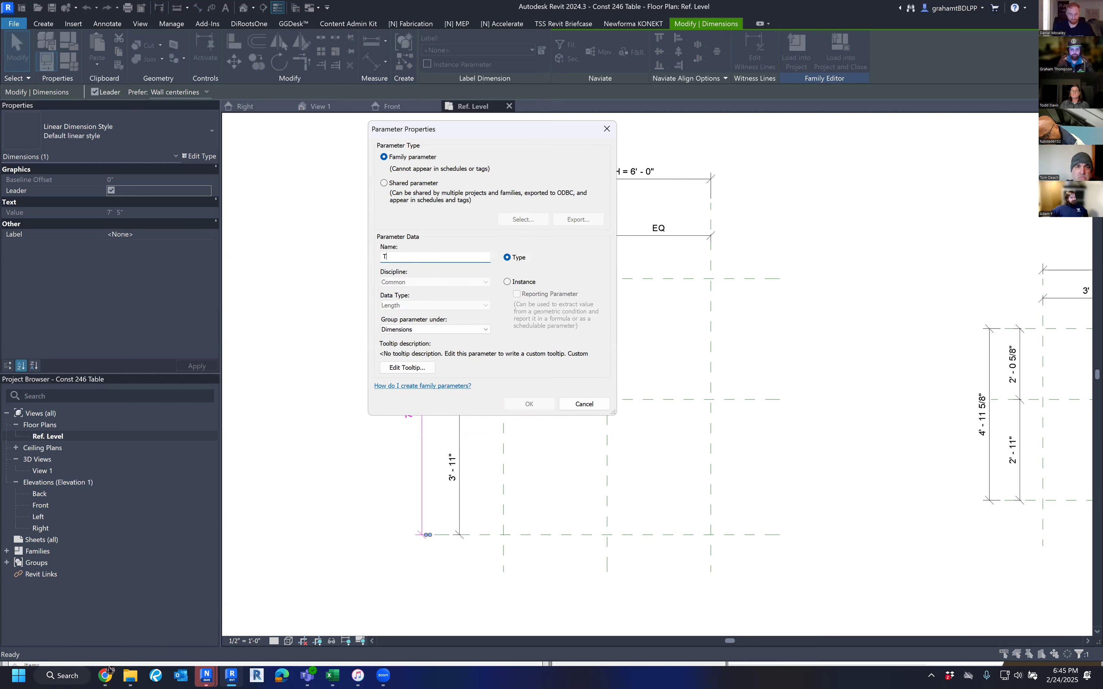
key(BackSpace)
key(BackSpace)
text(LE LENGTH)
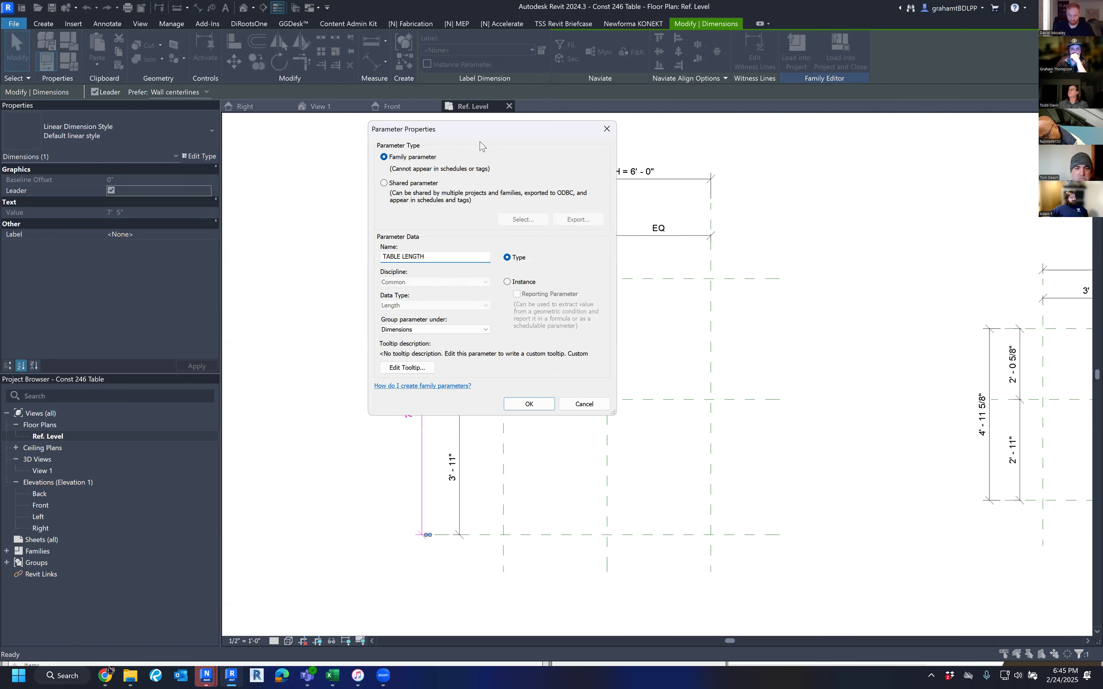
drag(477, 128, 662, 208)
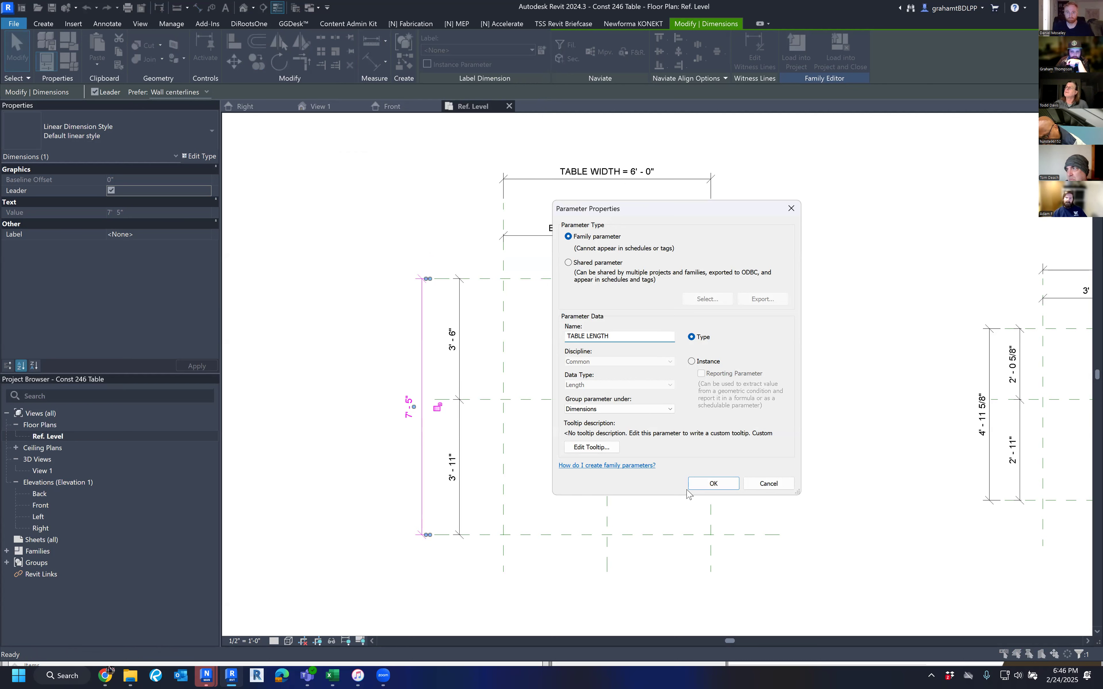
click(712, 487)
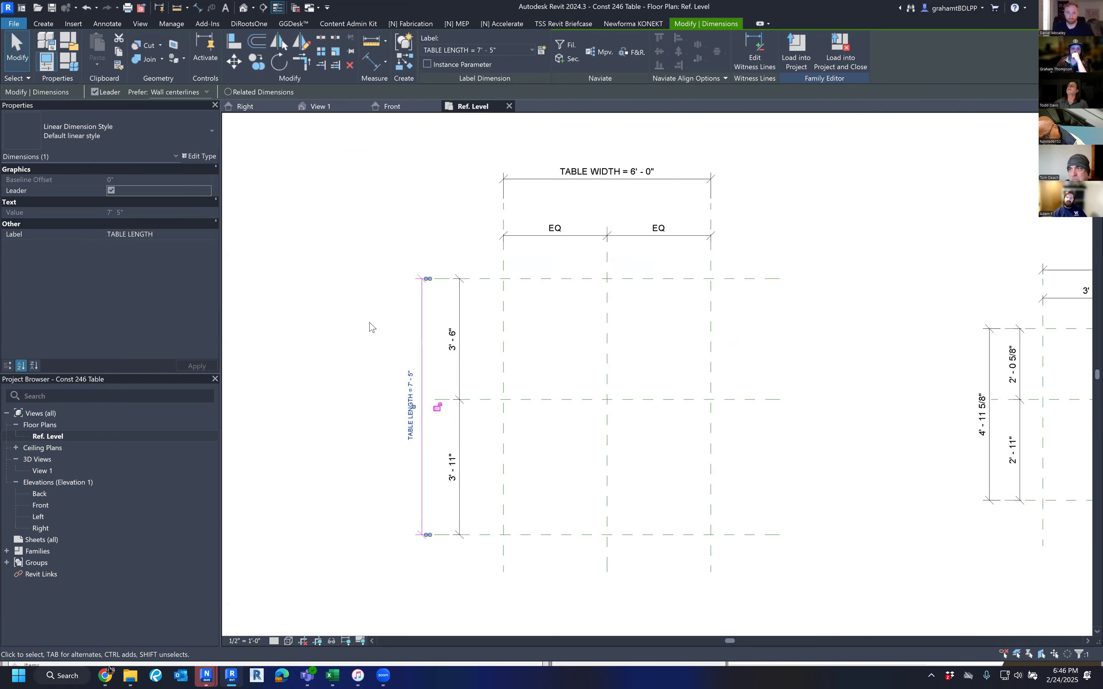
click(373, 334)
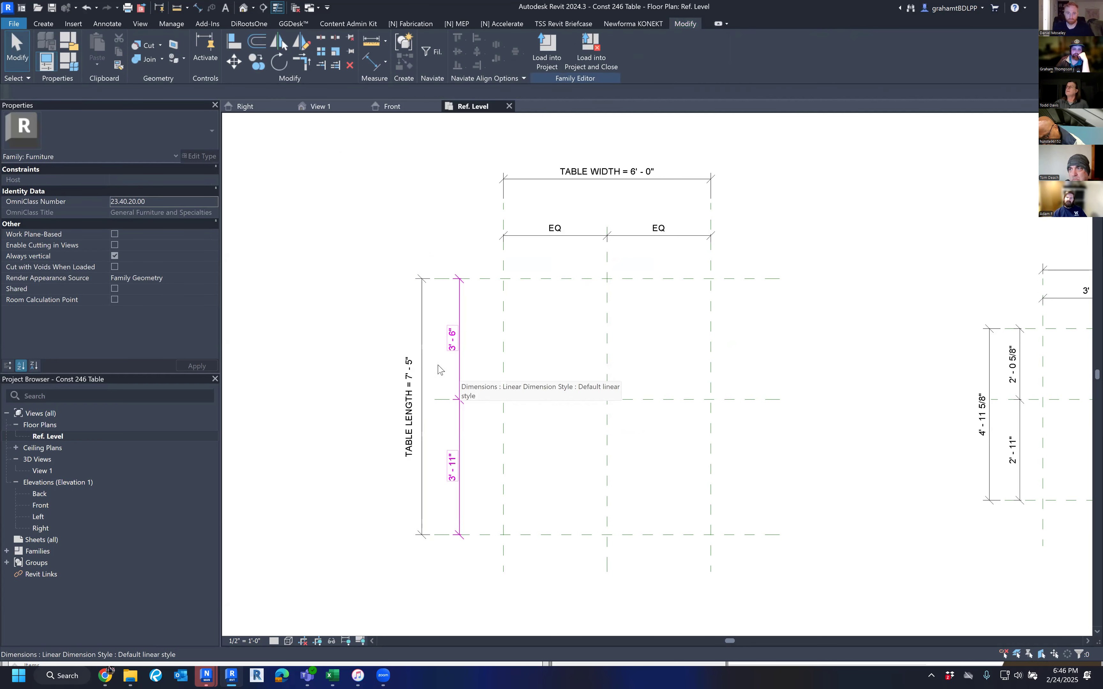
click(417, 350)
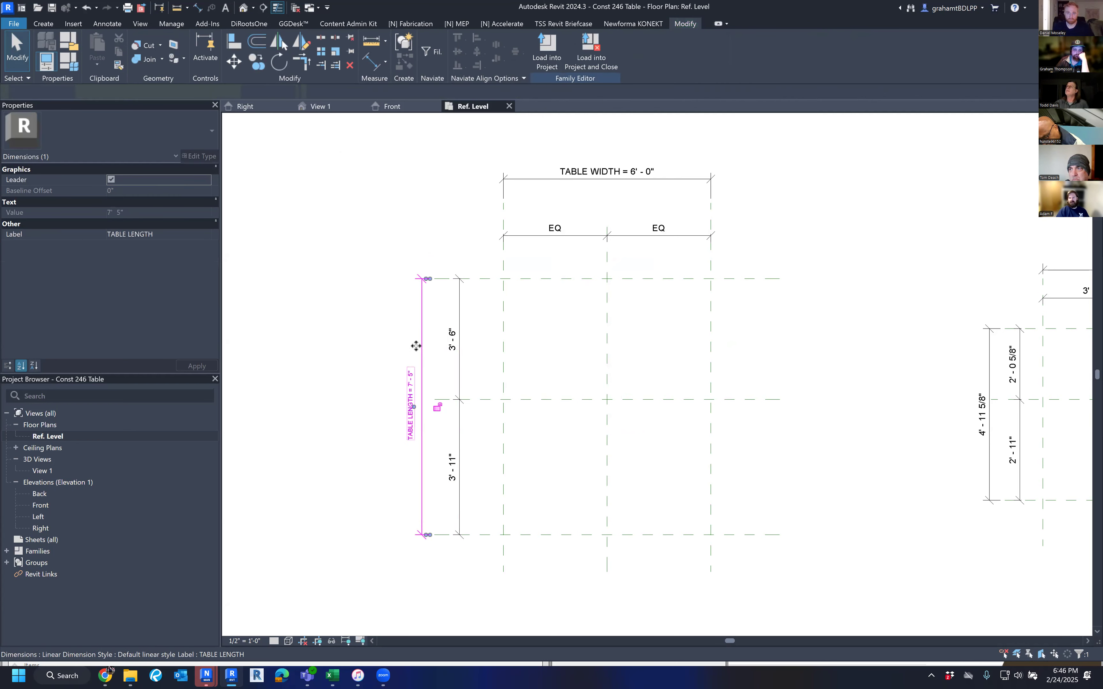
click(413, 388)
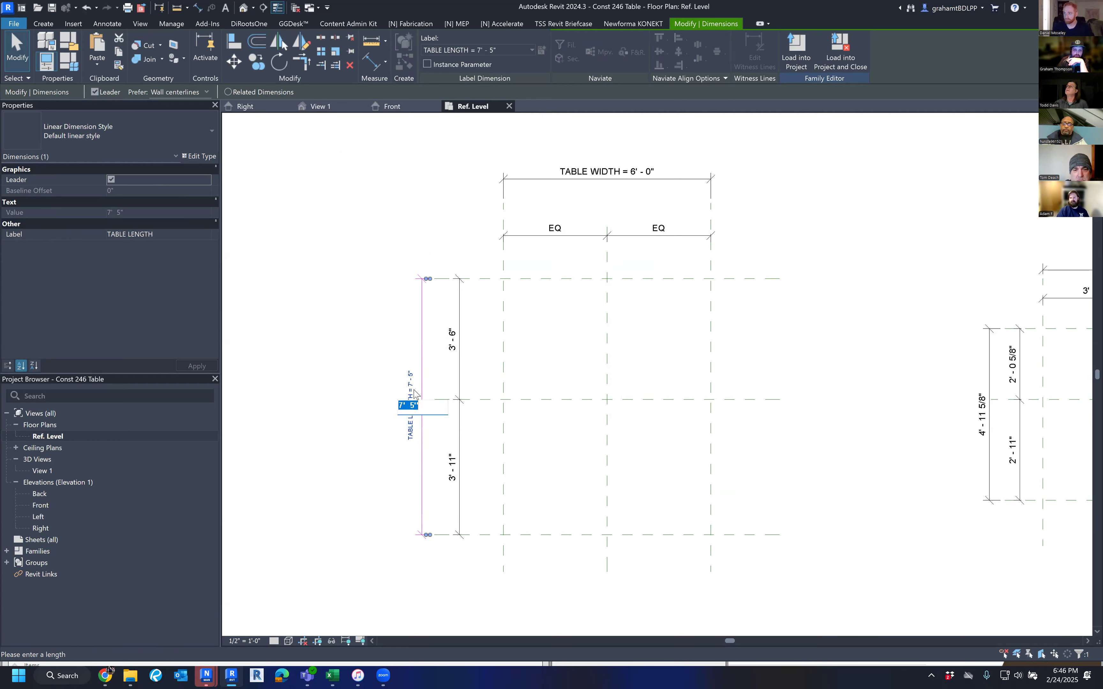
key(Escape)
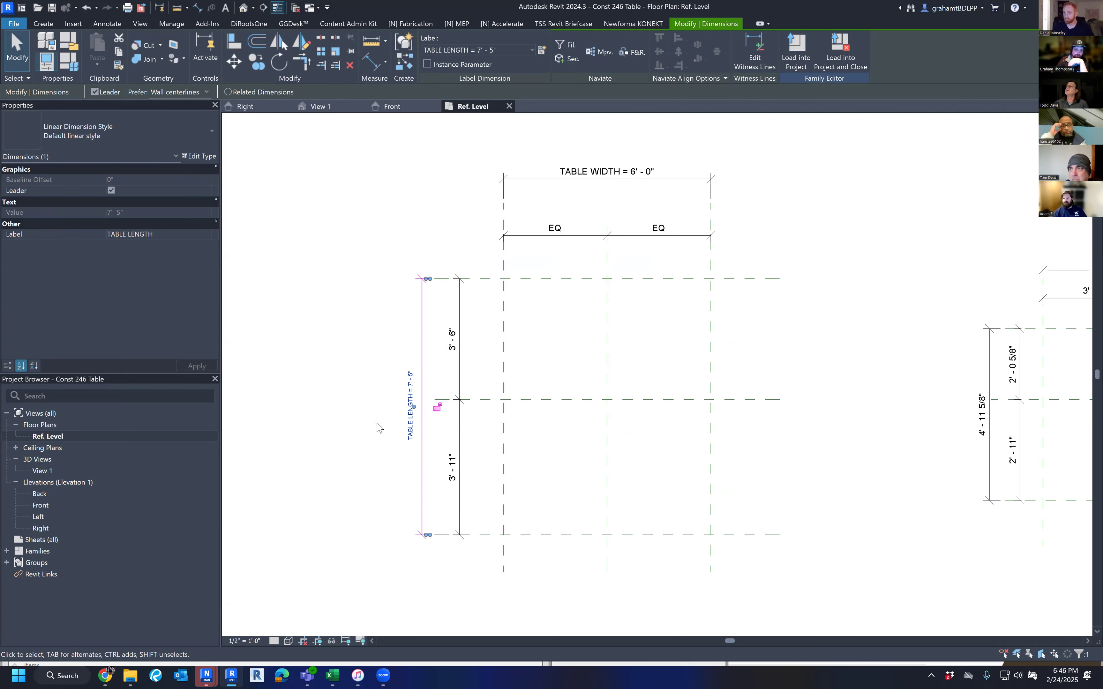
key(Escape)
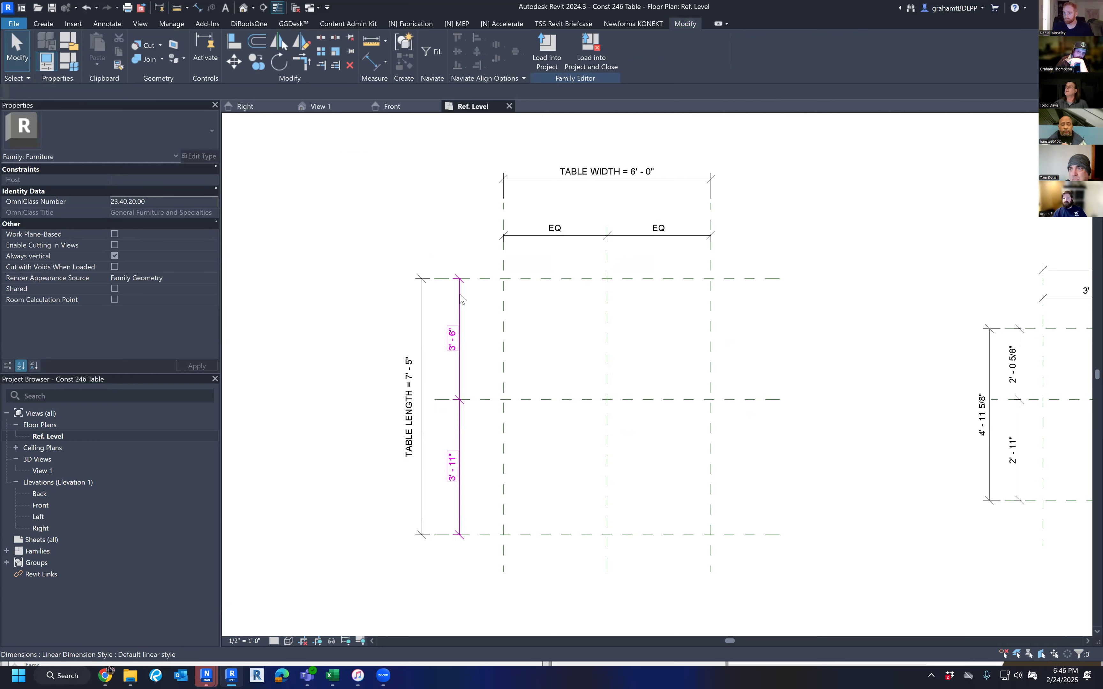
Step: Make the table layout's vertical dimension segments equal about the Center Front/Back plane and set the TABLE LENGTH dimension to 6' - 0"
click(460, 402)
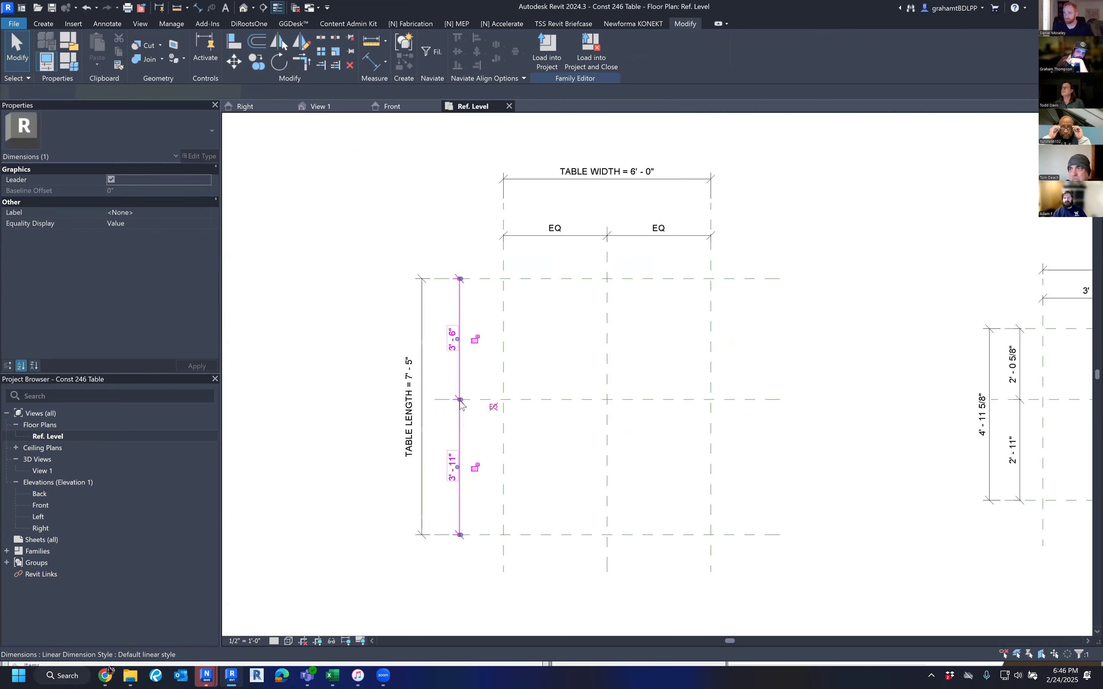
click(495, 409)
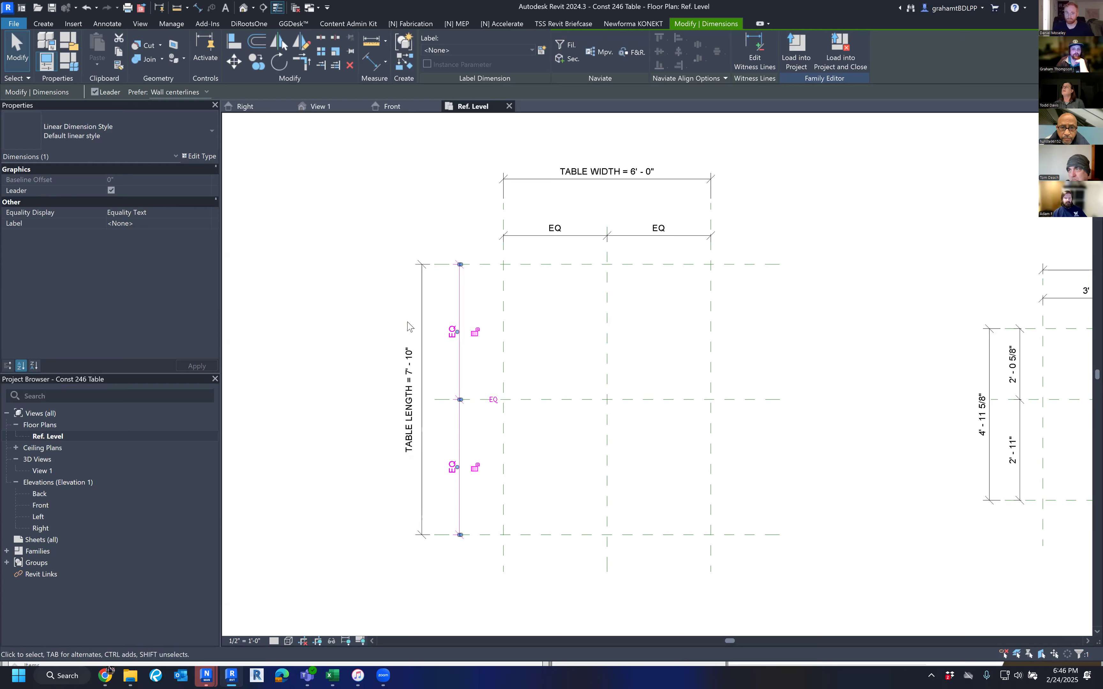
click(410, 371)
click(410, 382)
text(6)
key(Return)
click(807, 341)
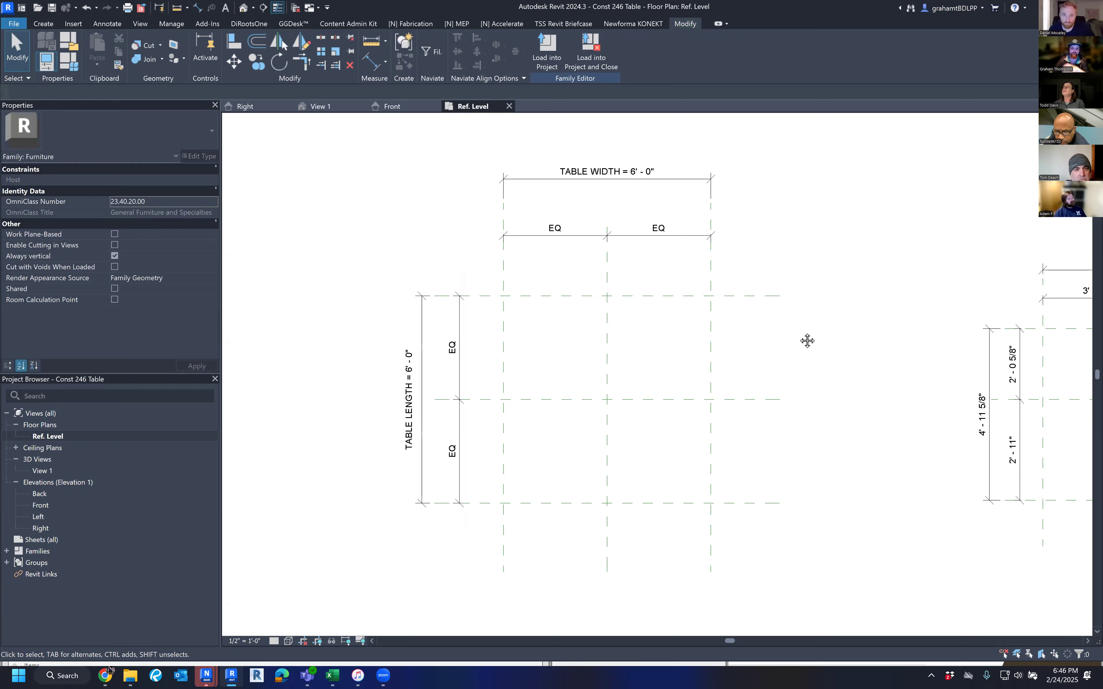
Step: Move the TABLE WIDTH dimension inward so it sits just outside the horizontal EQ dimension
middle_drag(807, 340, 792, 335)
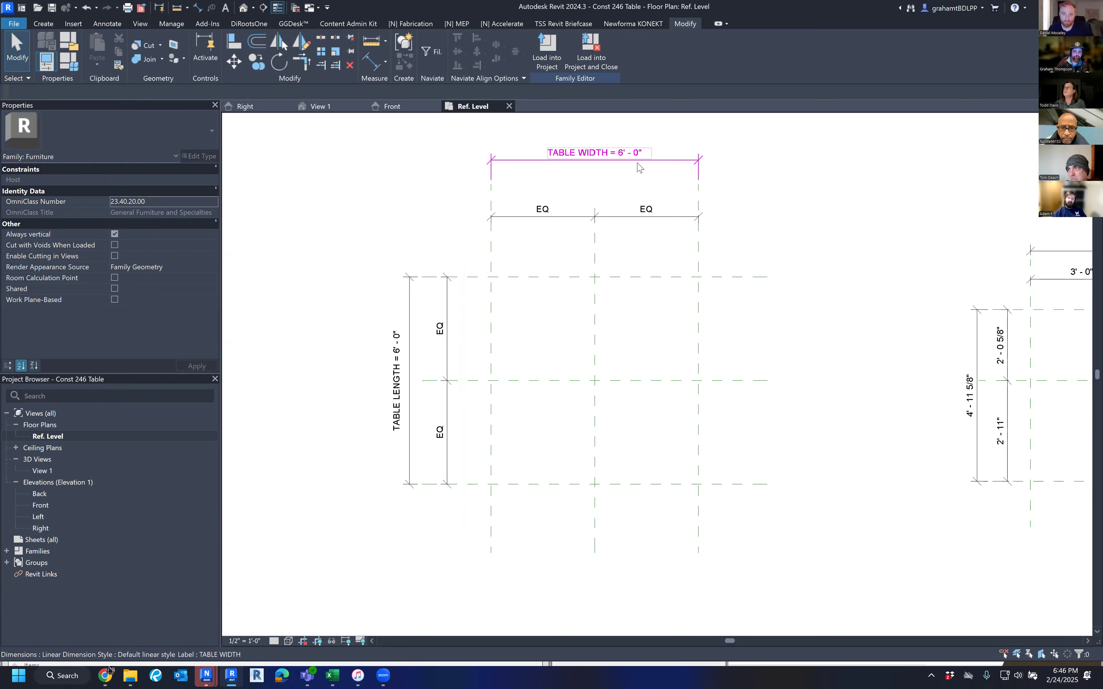
drag(623, 172, 623, 199)
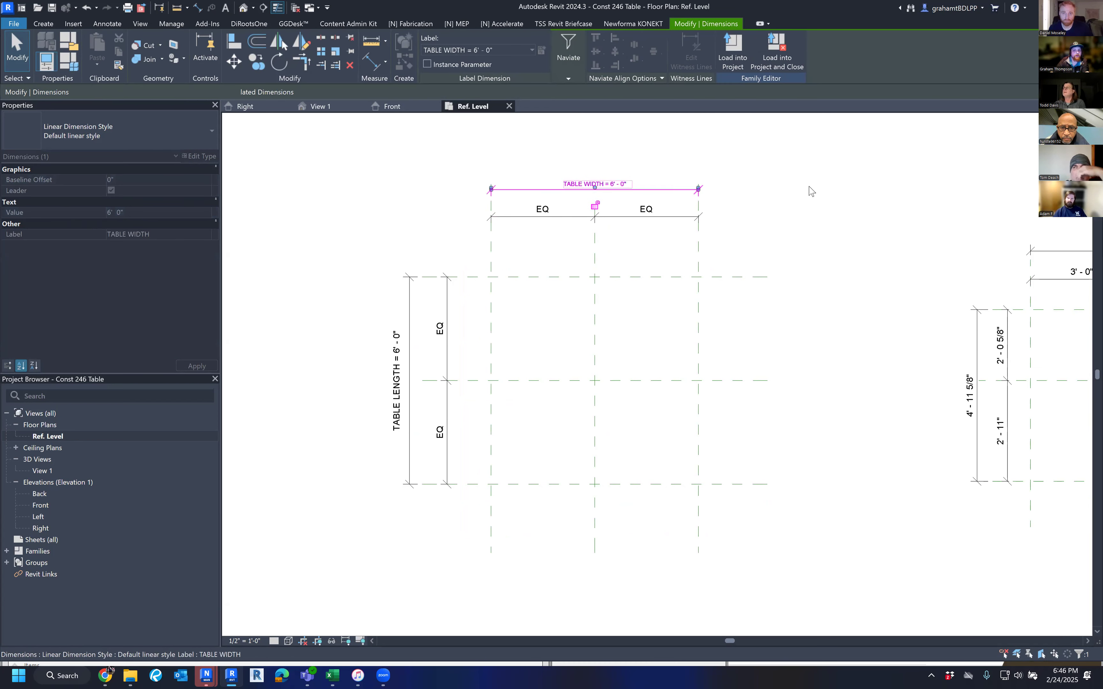
click(809, 190)
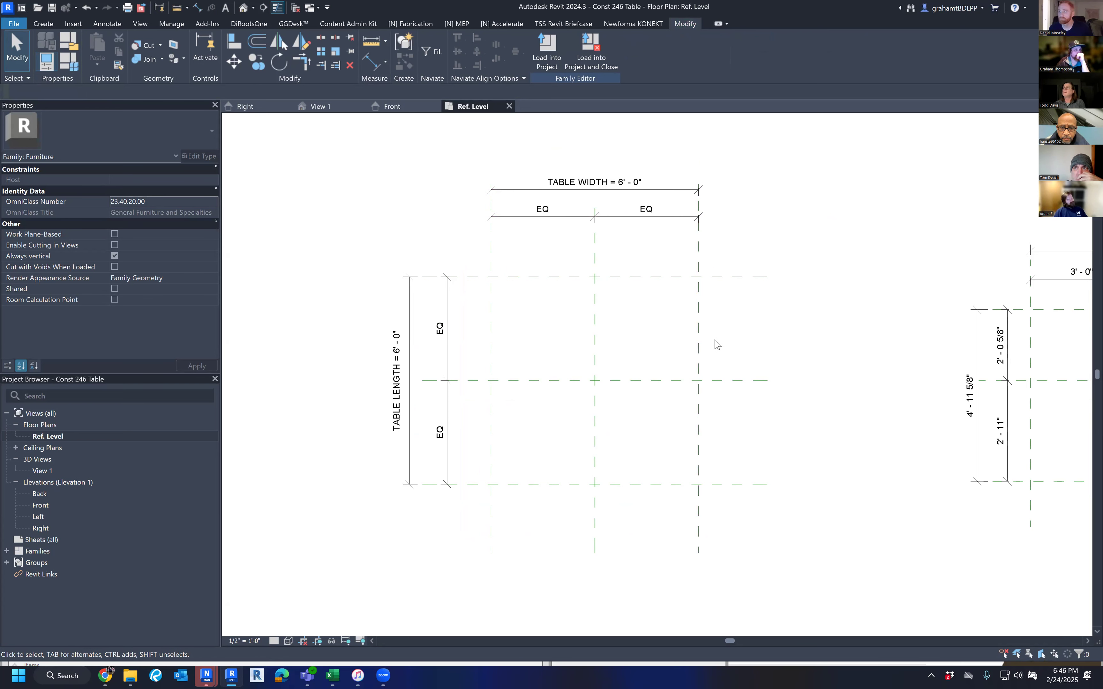
Step: Start a solid extrusion in the Ref. Level plan for the table
mouse_move(736, 375)
middle_down()
mouse_move(730, 350)
mouse_move(764, 308)
middle_up()
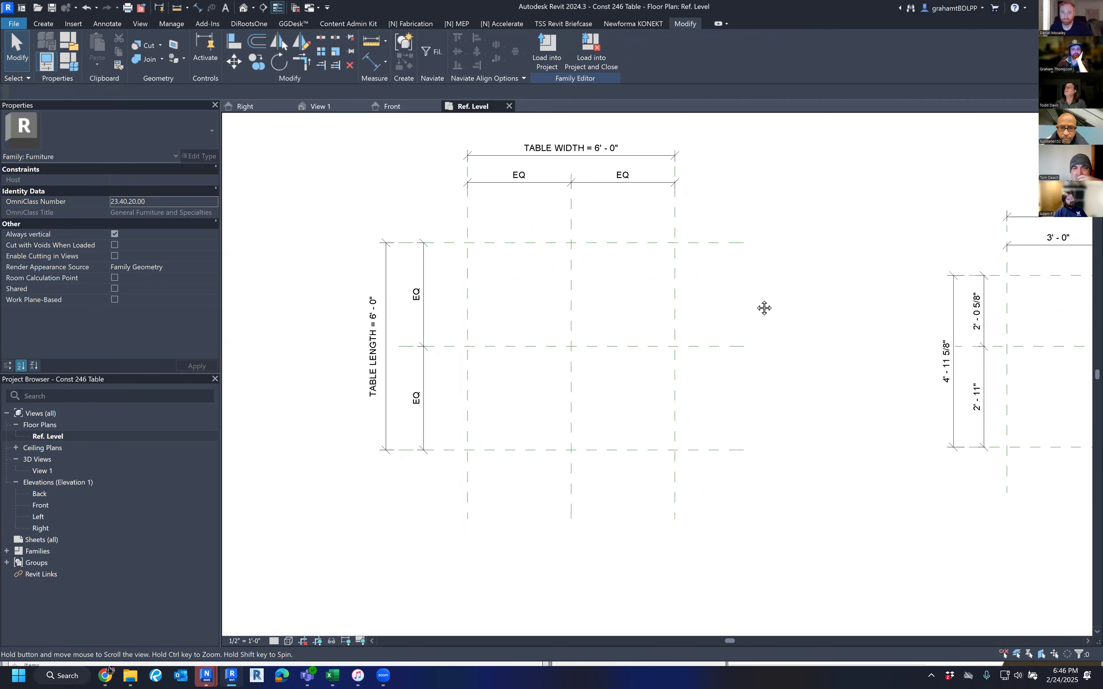
middle_drag(764, 308, 765, 303)
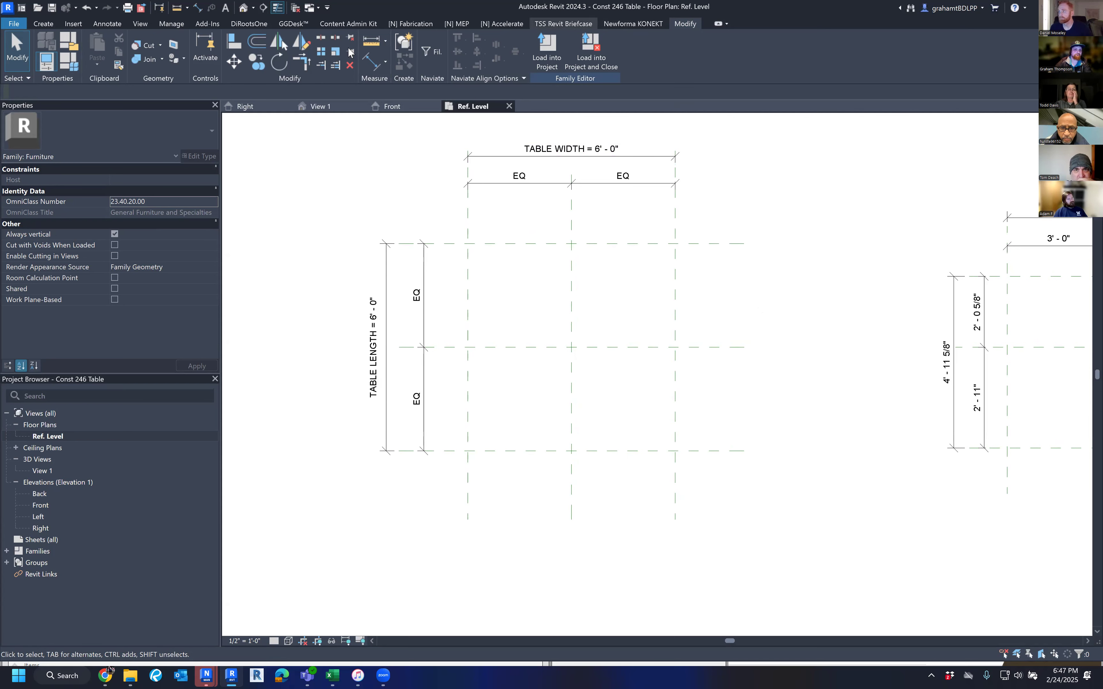
click(42, 24)
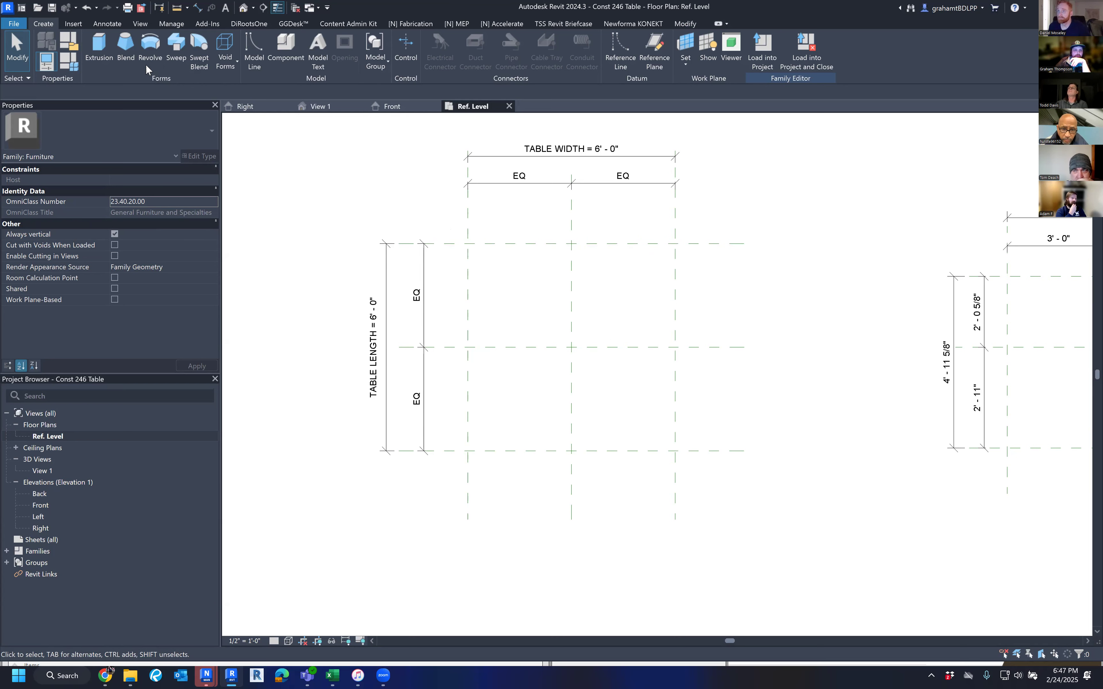
click(99, 48)
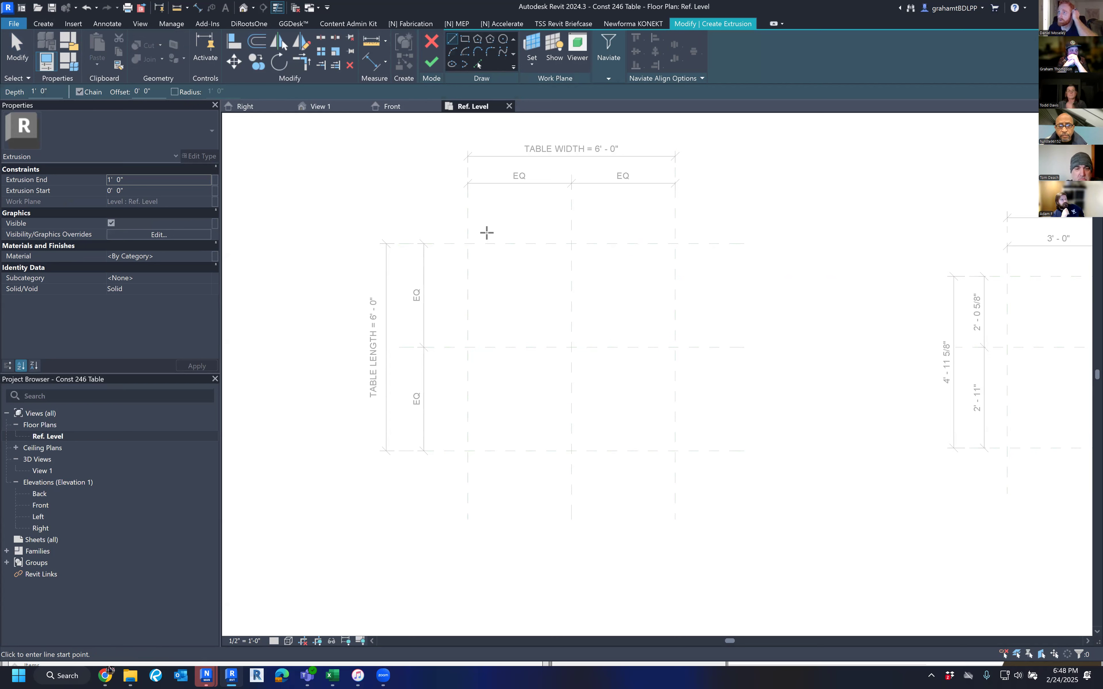
Step: Try a rectangular extrusion profile snapped to the table layout's four outer reference planes, and delete the sketched rectangle
click(465, 39)
click(469, 244)
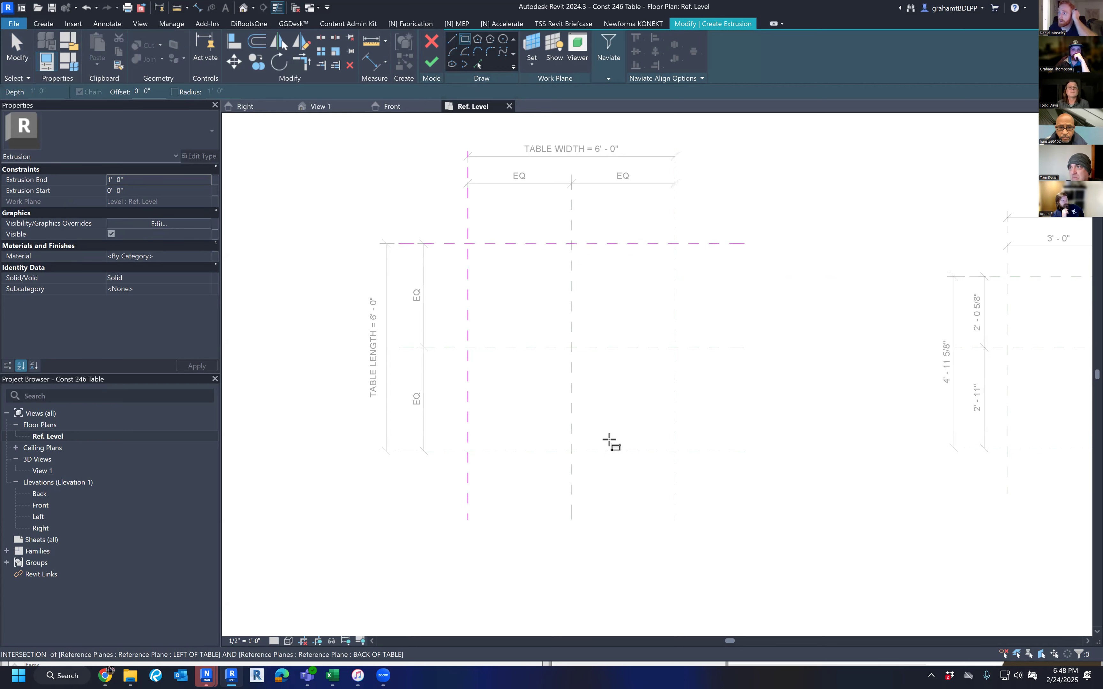
click(675, 451)
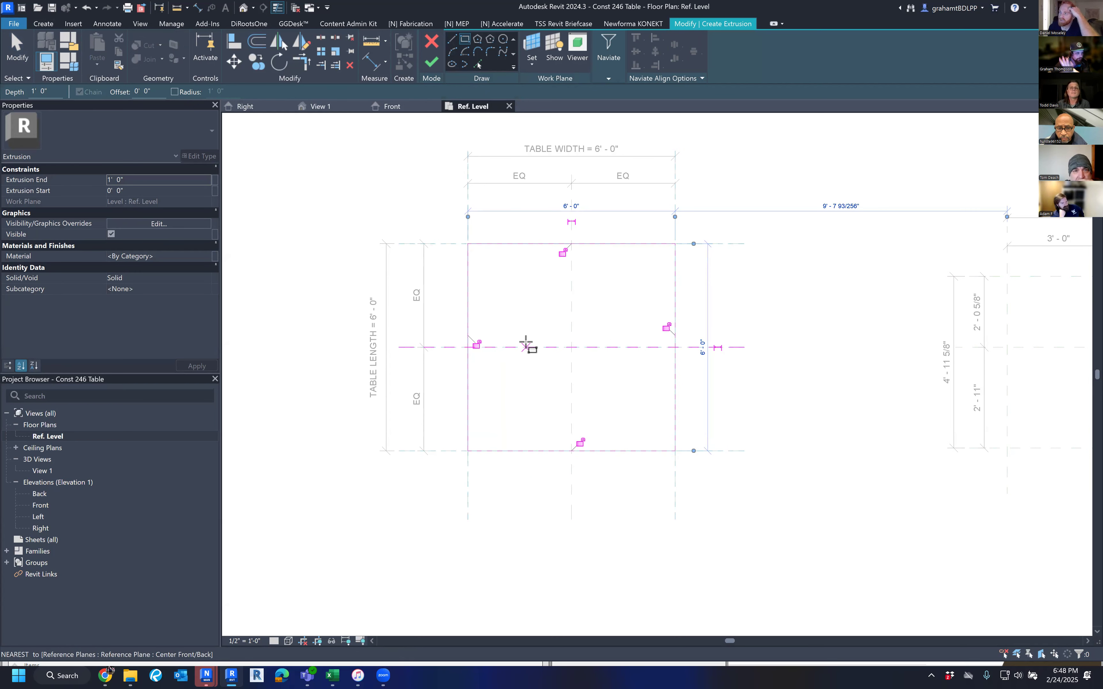
key(Escape)
key(Escape)
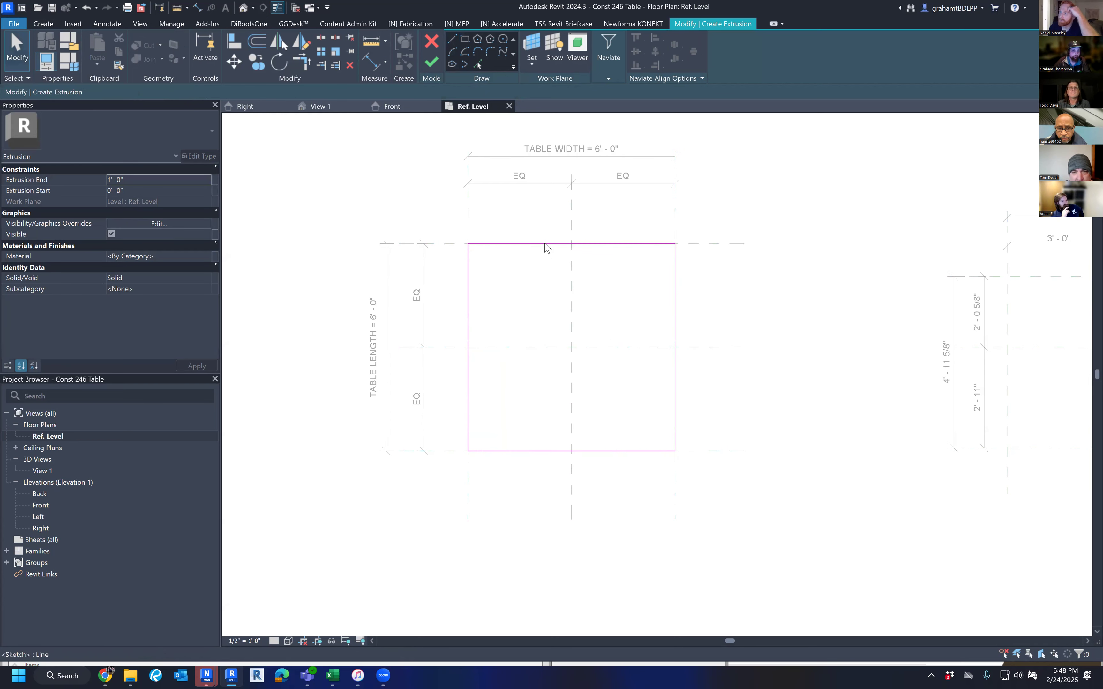
click(546, 247)
key(Delete)
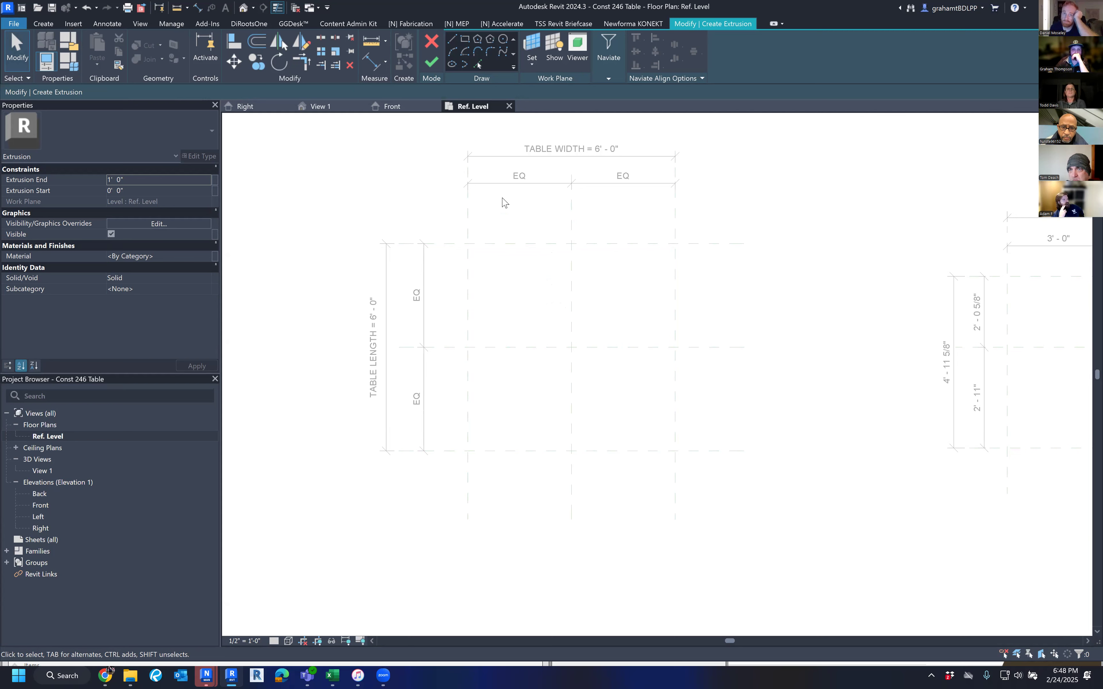
Step: Sketch a rectangular extrusion profile about 3' 7" by 3' 8" inside the table layout's four outer reference planes
click(464, 41)
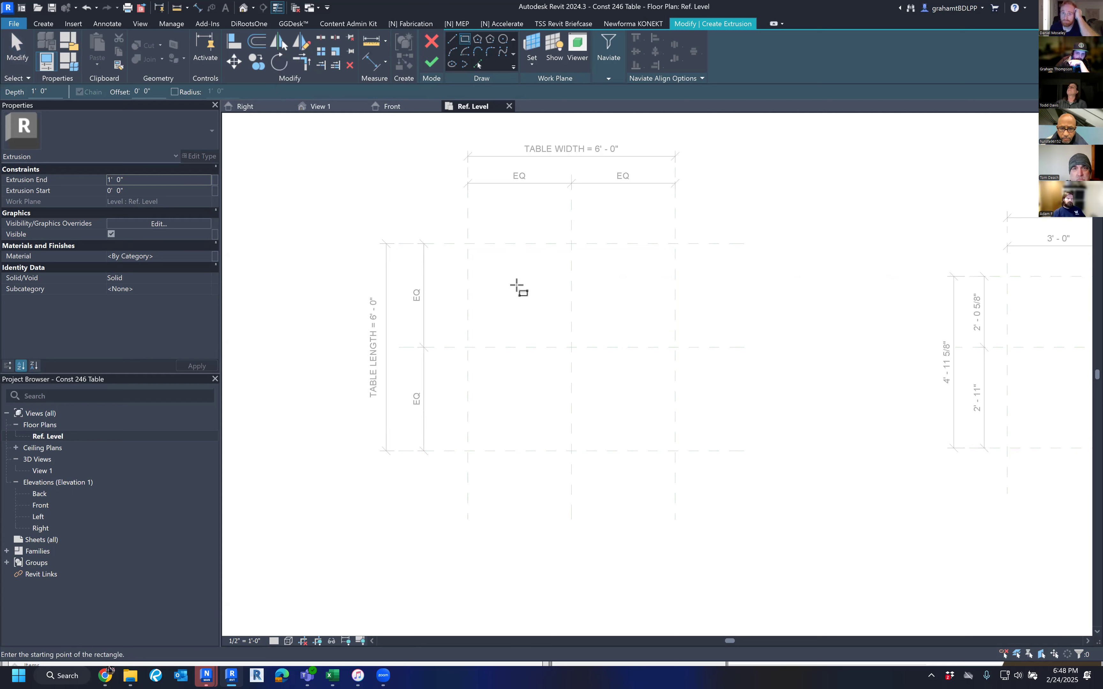
click(510, 287)
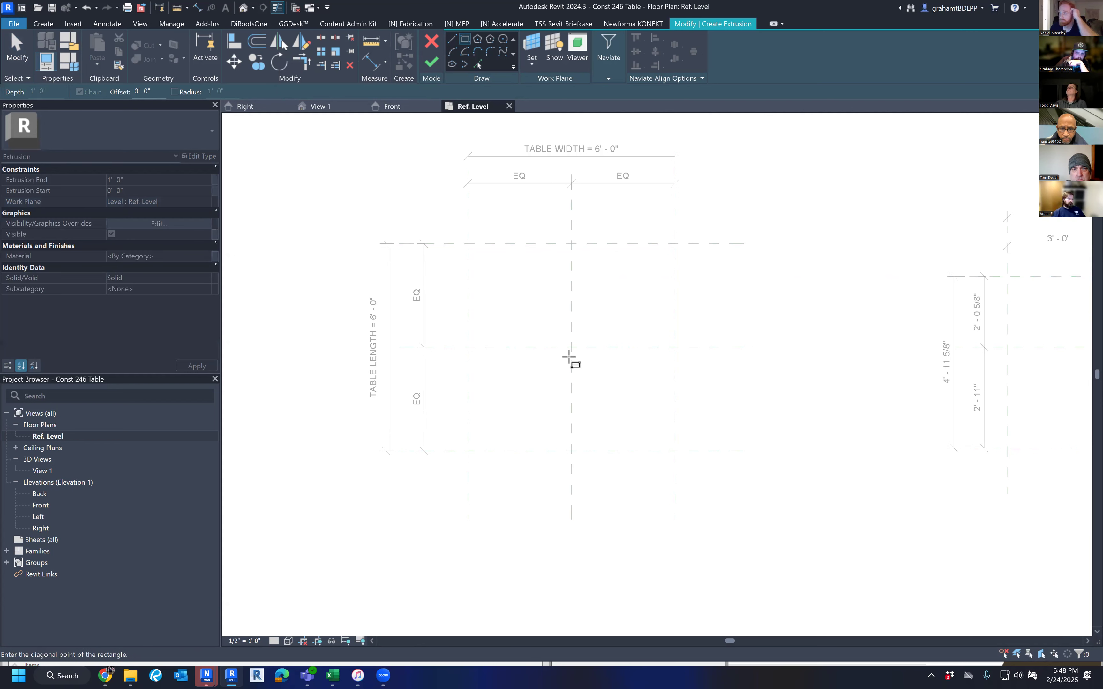
click(633, 414)
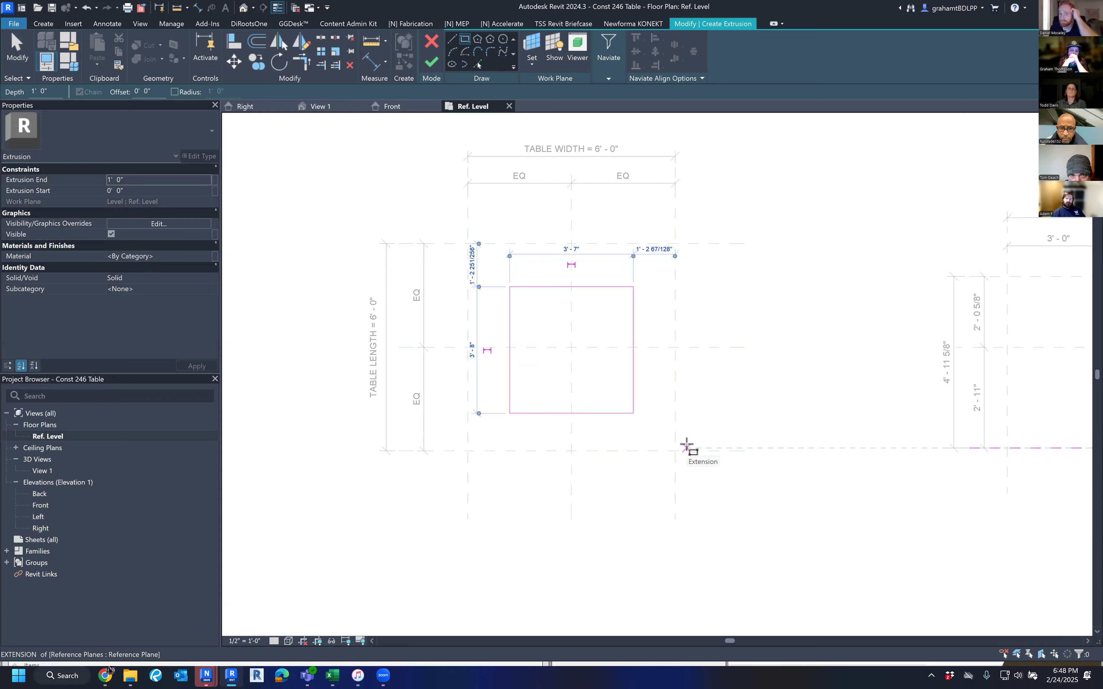
key(Escape)
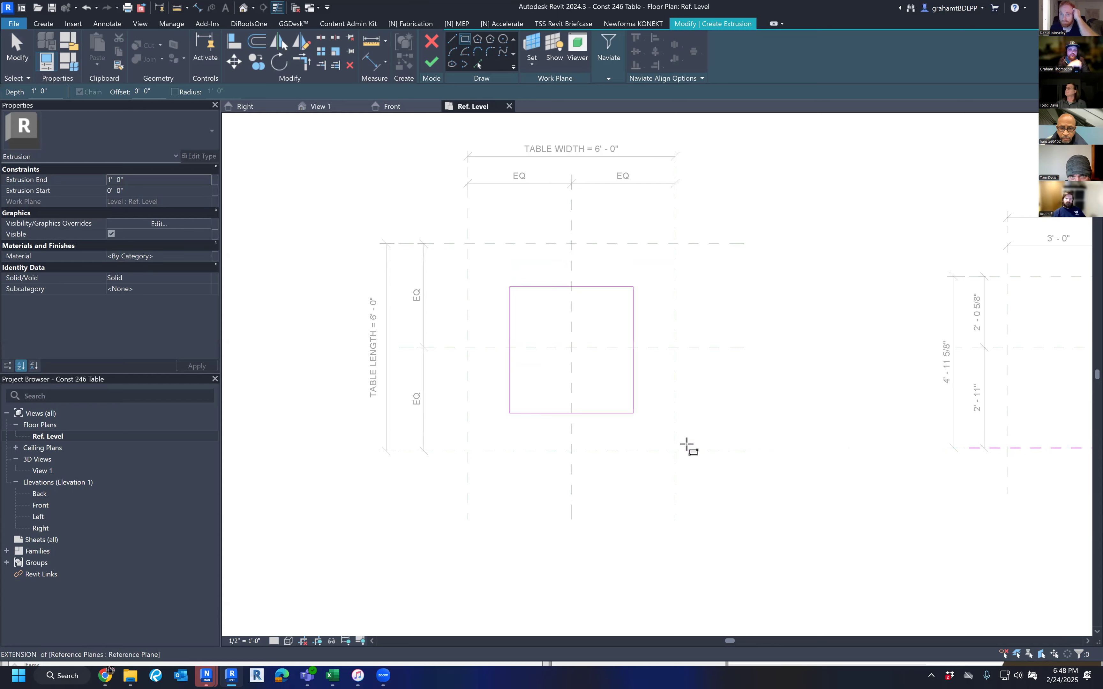
key(Escape)
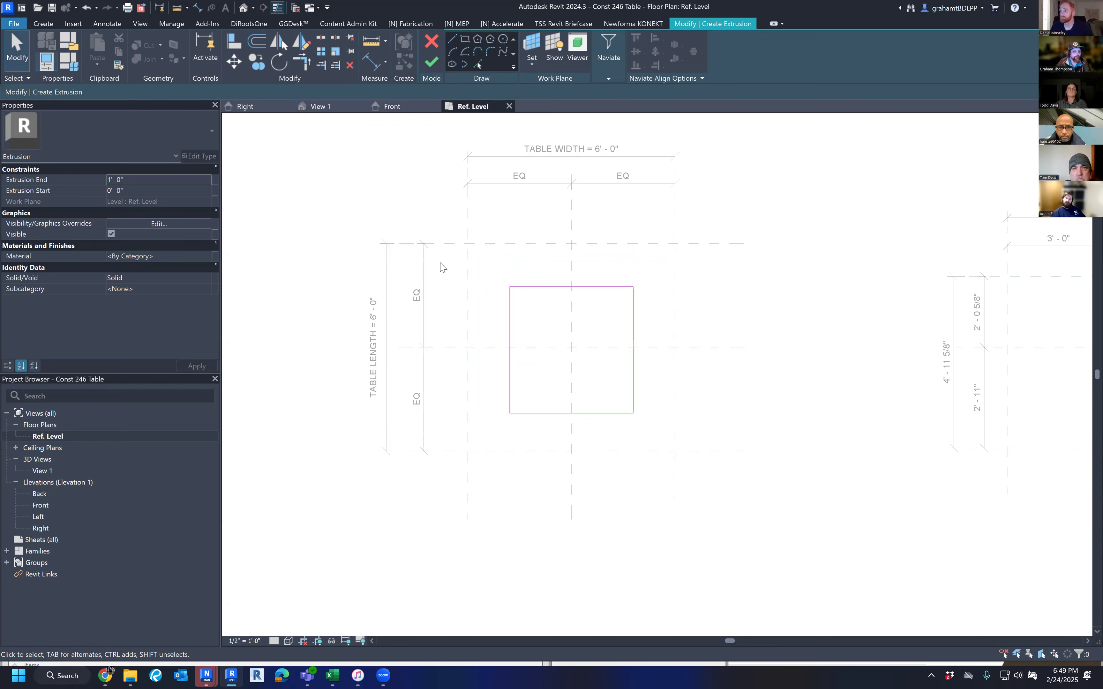
middle_drag(574, 332, 546, 320)
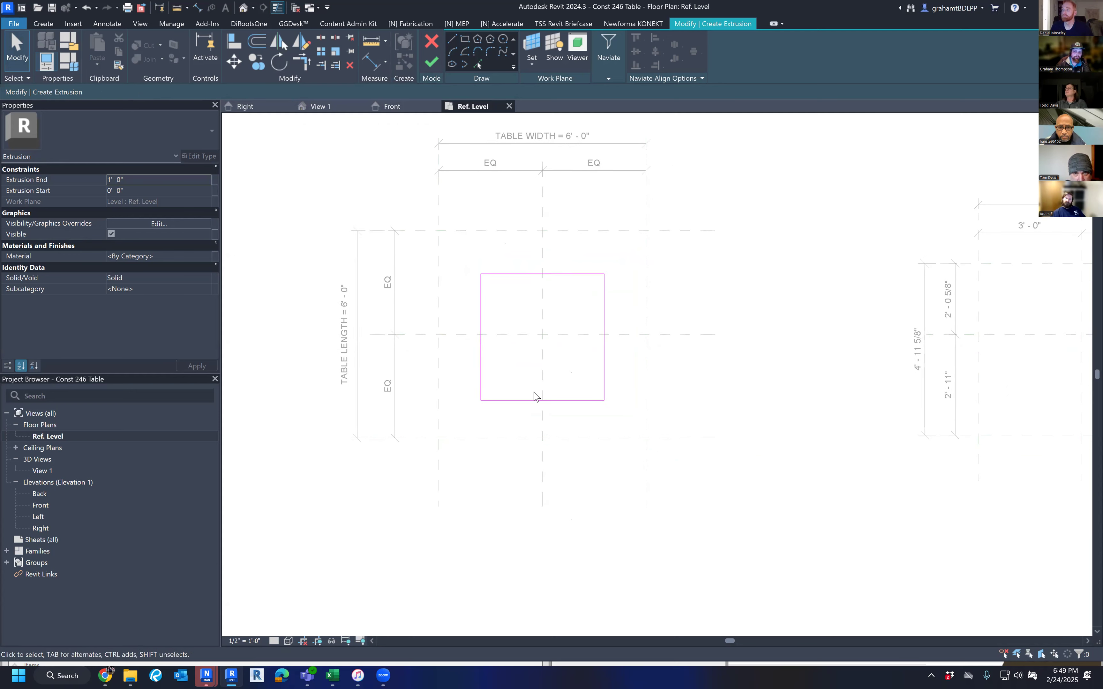
middle_drag(558, 358, 594, 346)
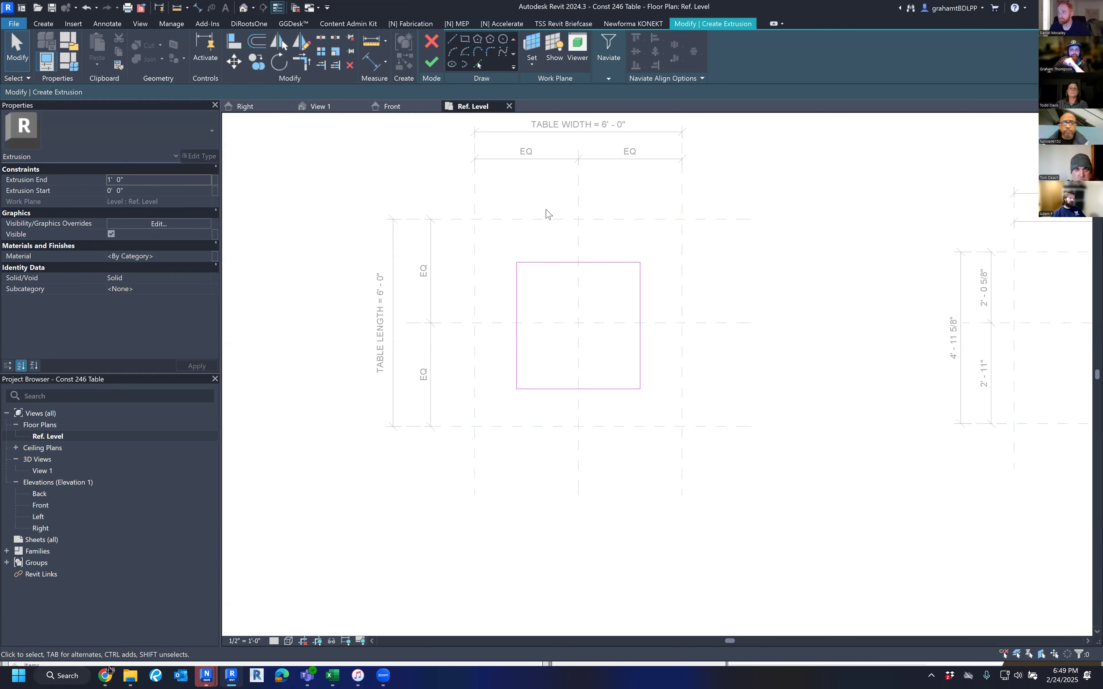
Step: Align the profile's back and right edges to the BACK OF TABLE and RIGHT OF TABLE reference planes and lock both alignments
click(234, 43)
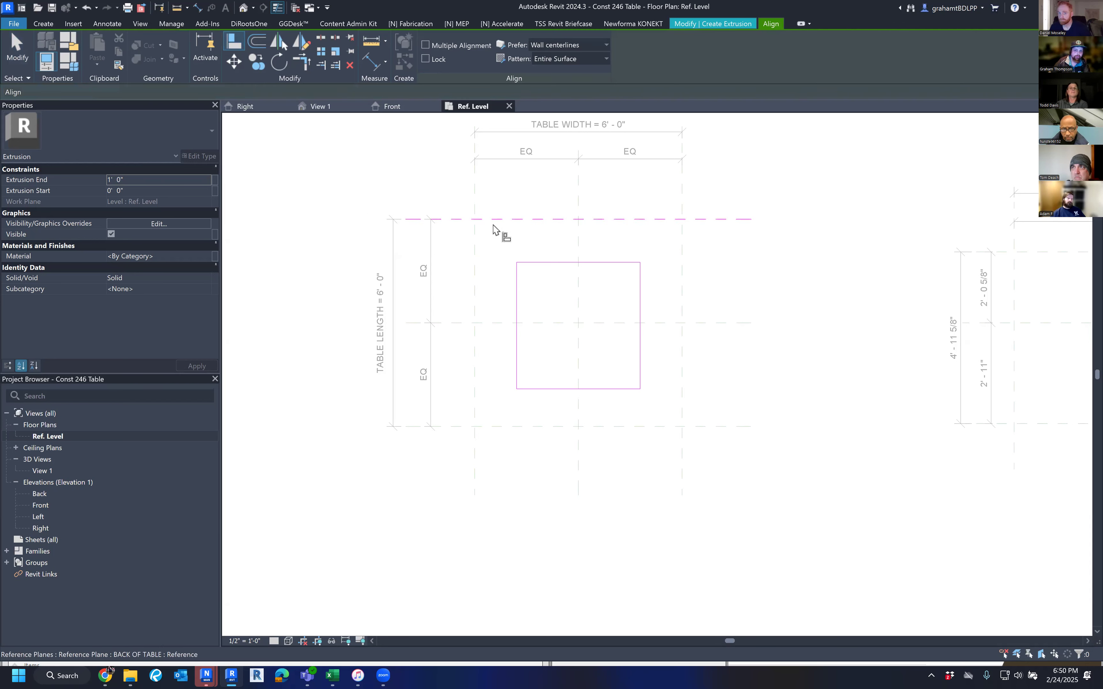
click(529, 221)
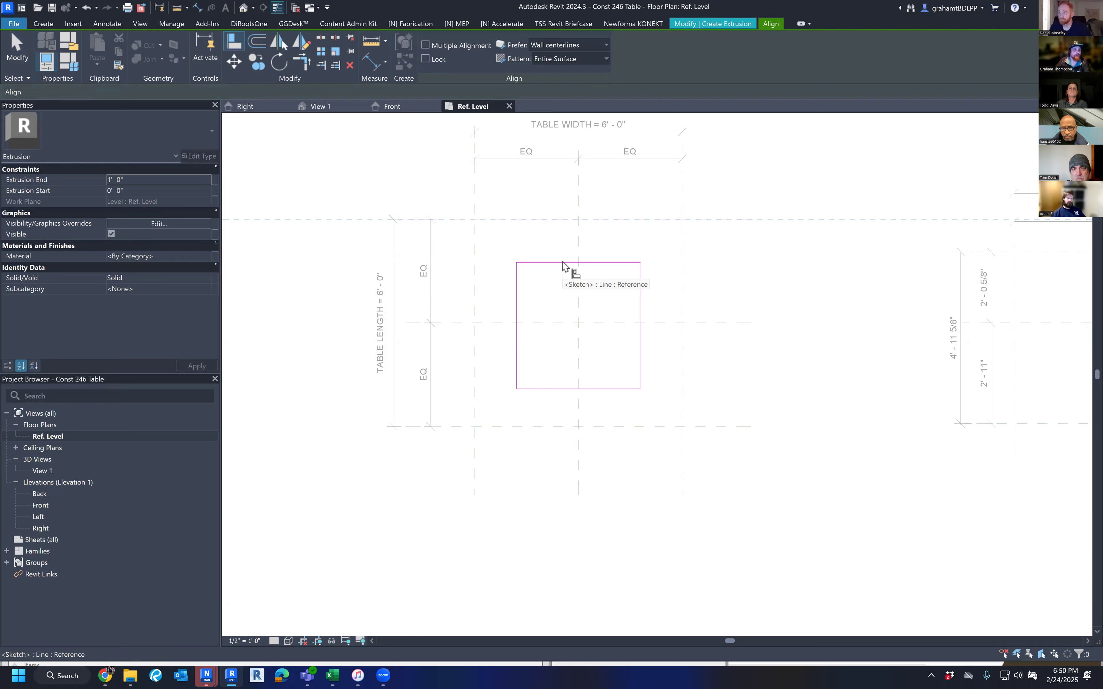
click(562, 263)
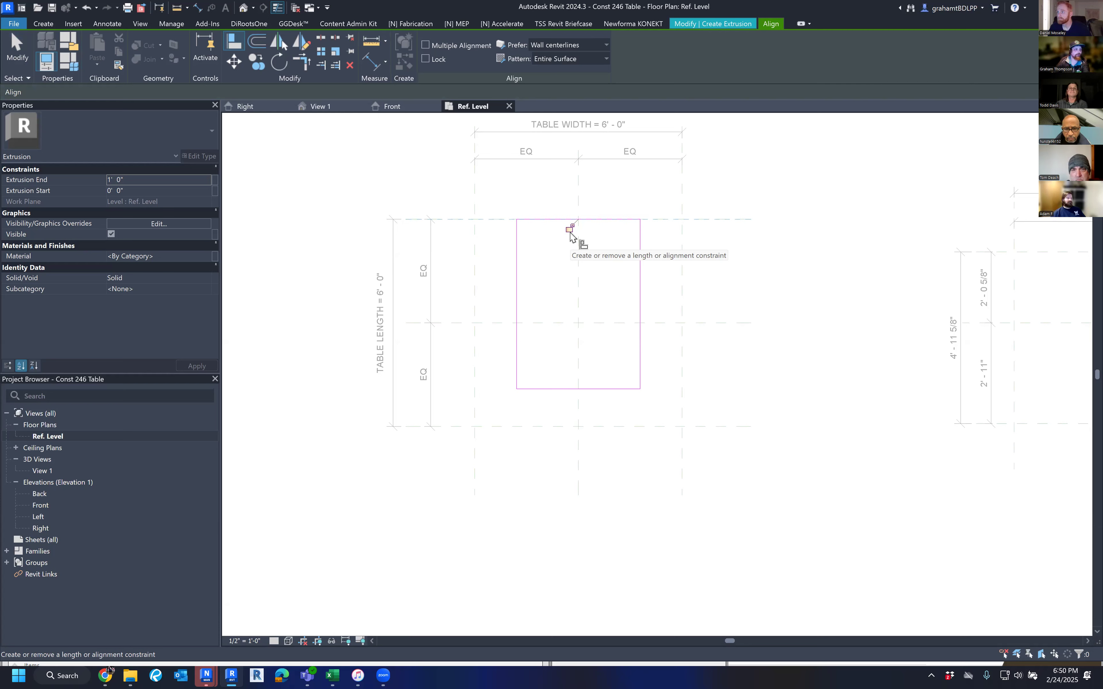
click(574, 220)
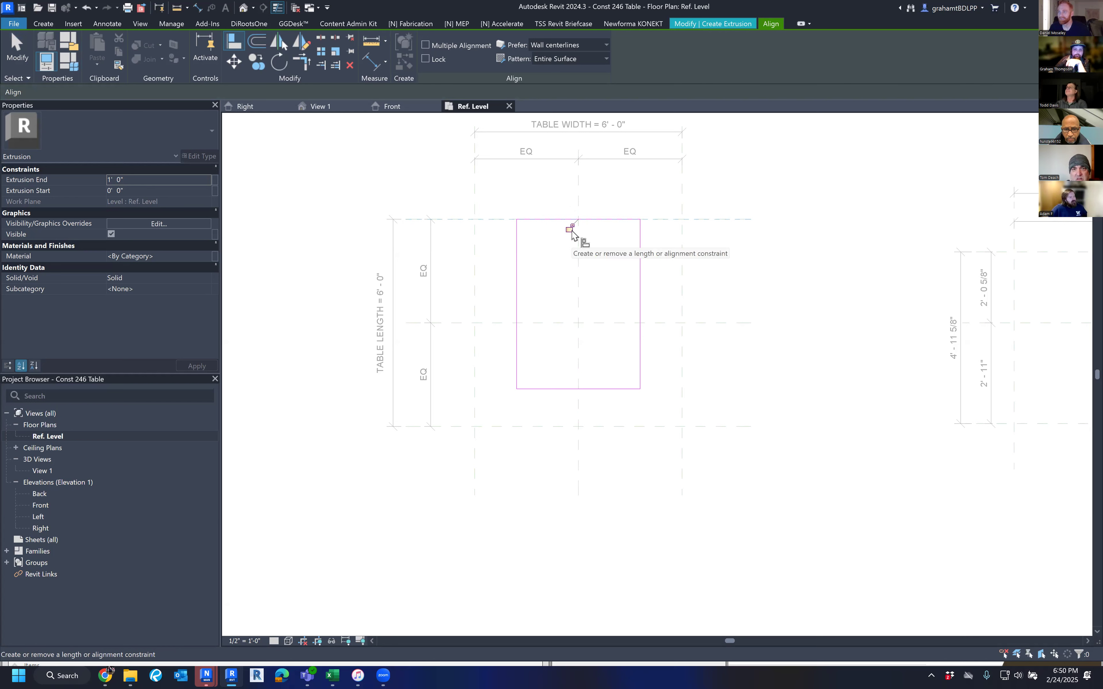
click(570, 230)
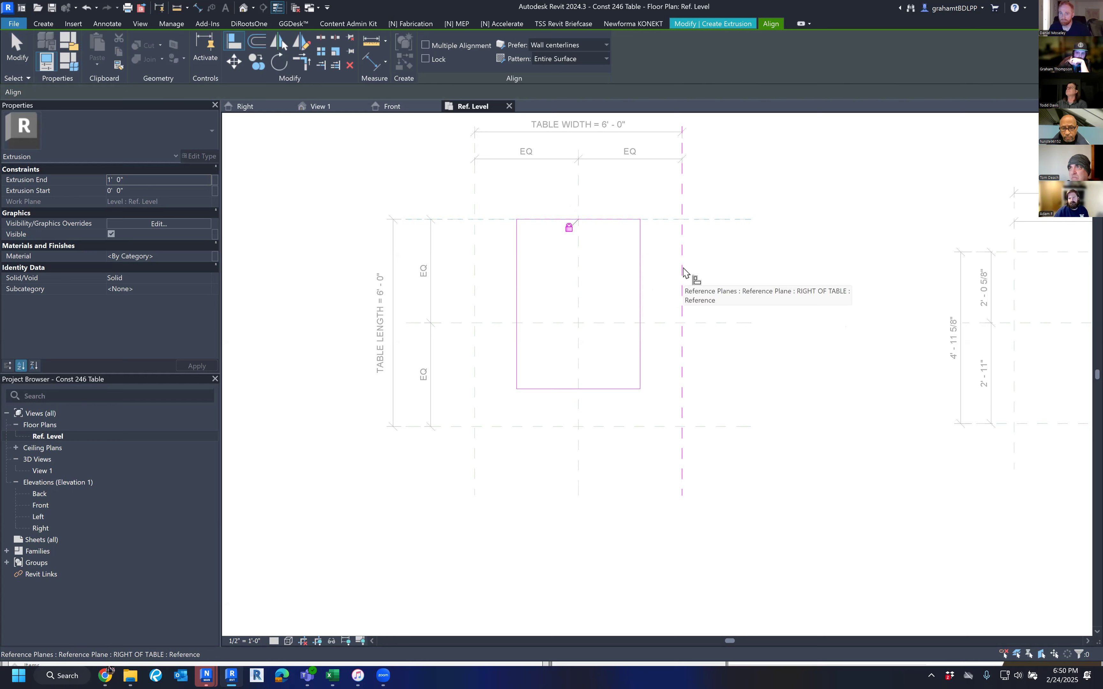
click(683, 277)
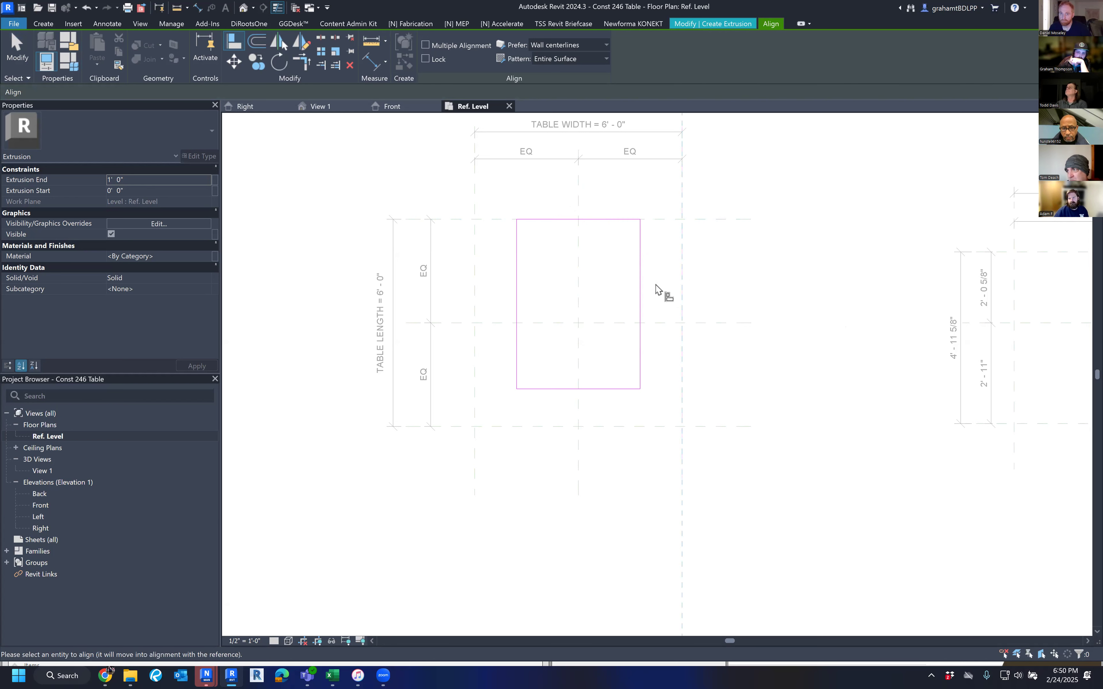
click(640, 304)
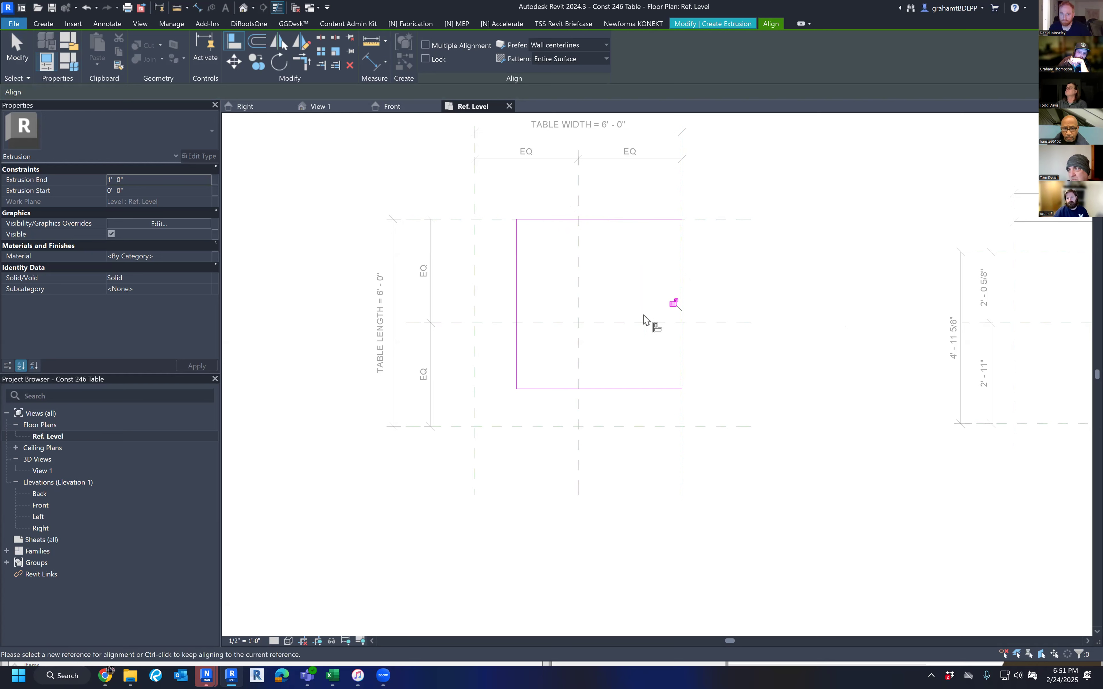
click(673, 303)
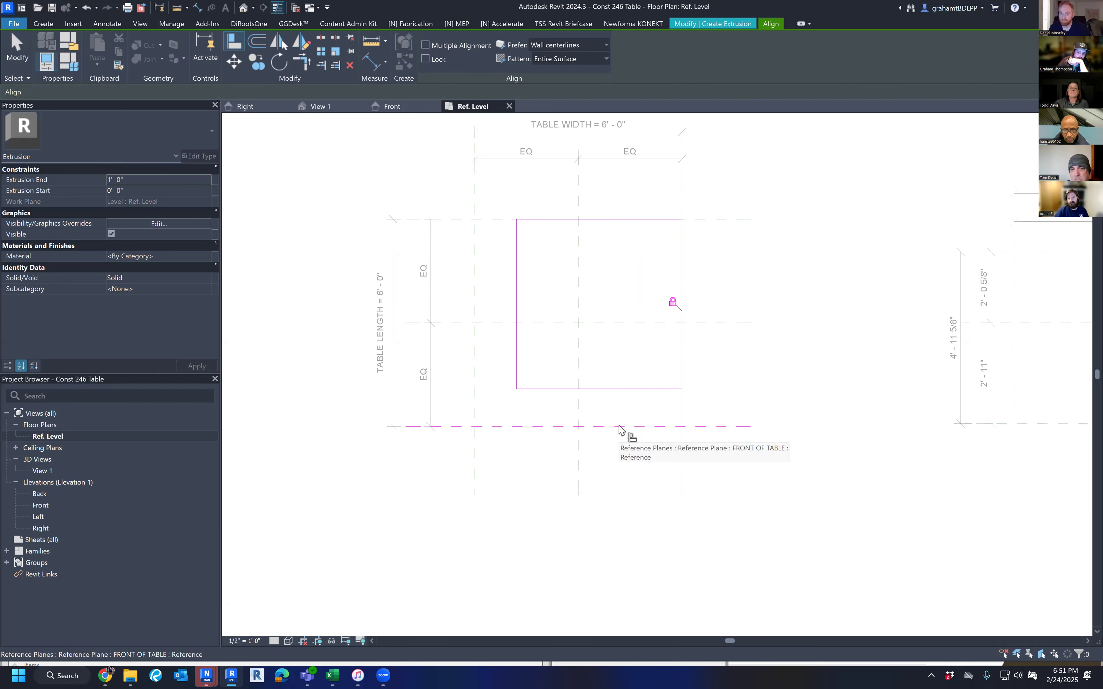
Step: Align the profile's front and left edges to the FRONT OF TABLE plane and the left outer reference plane, locking the alignments
click(621, 427)
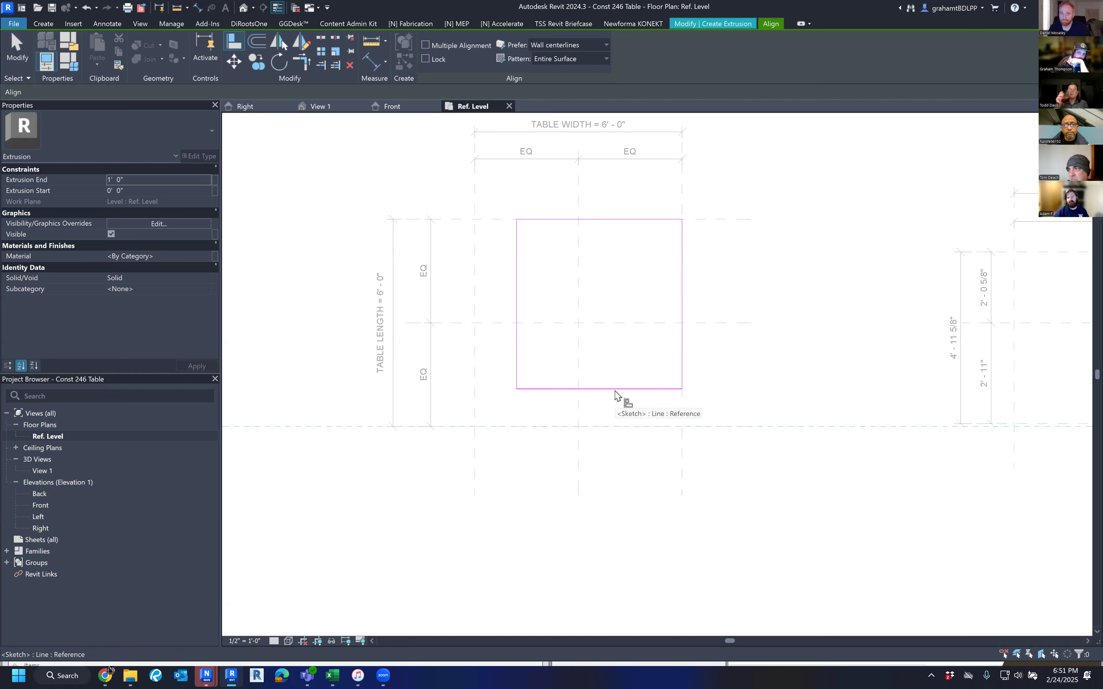
click(615, 391)
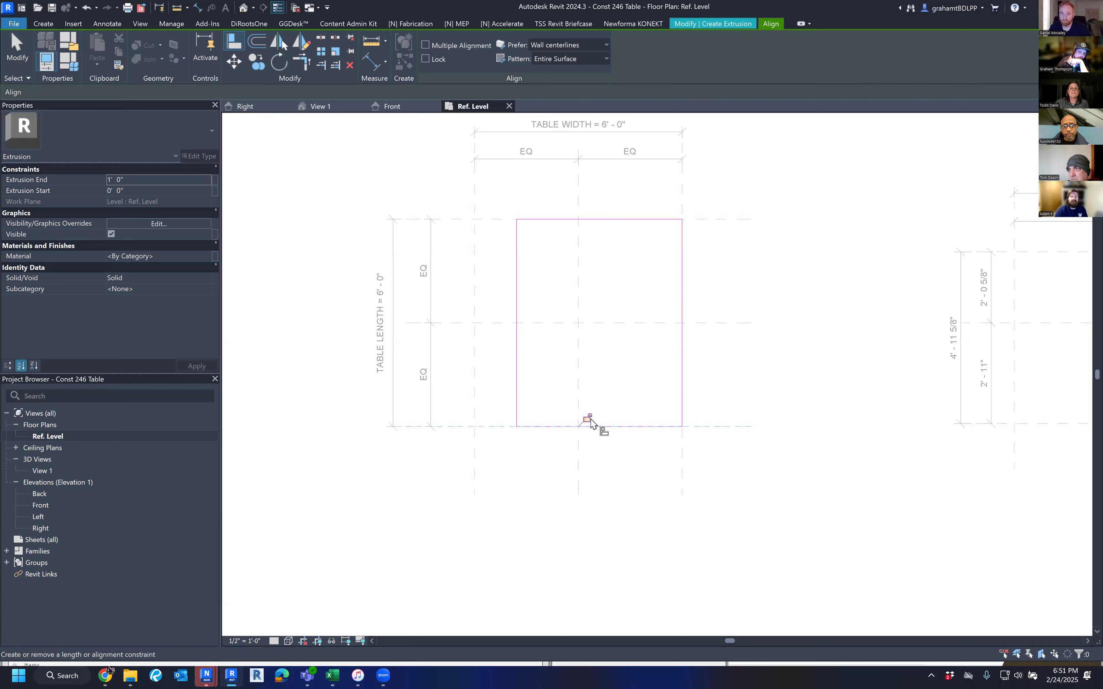
click(475, 360)
click(517, 355)
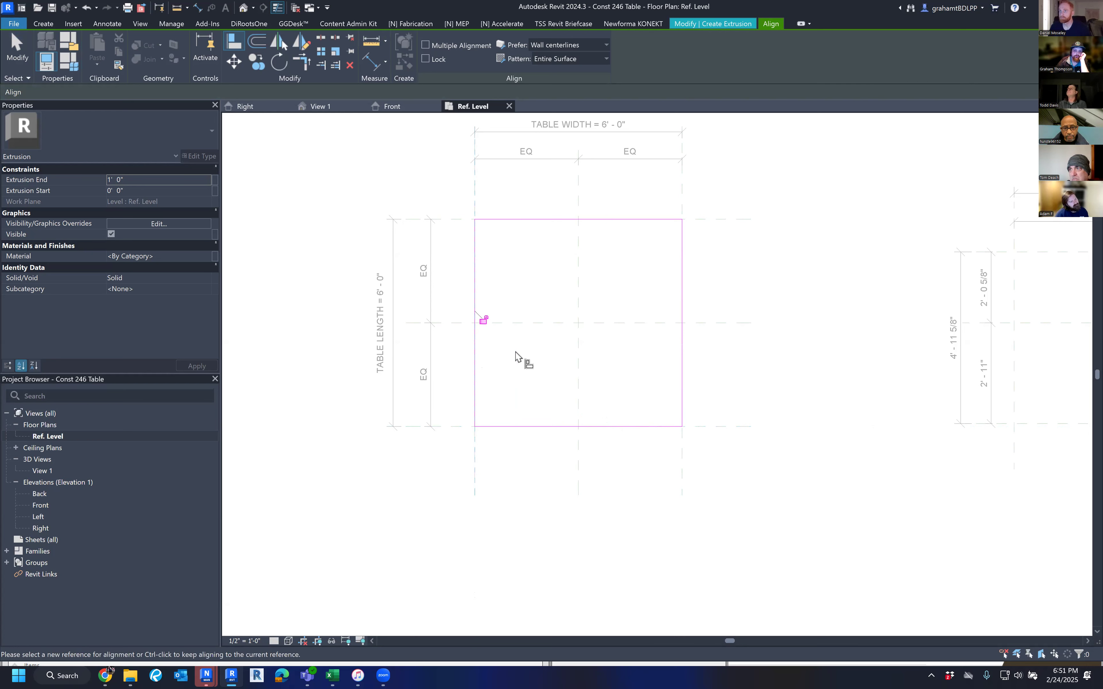
click(483, 320)
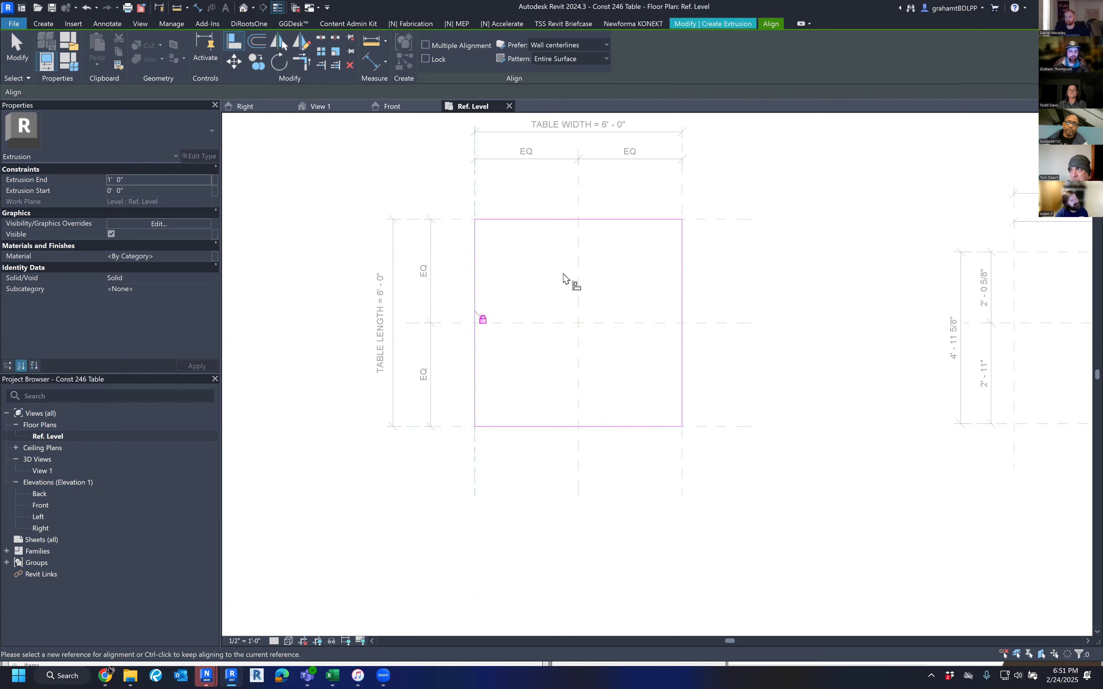
key(Escape)
key(Escape)
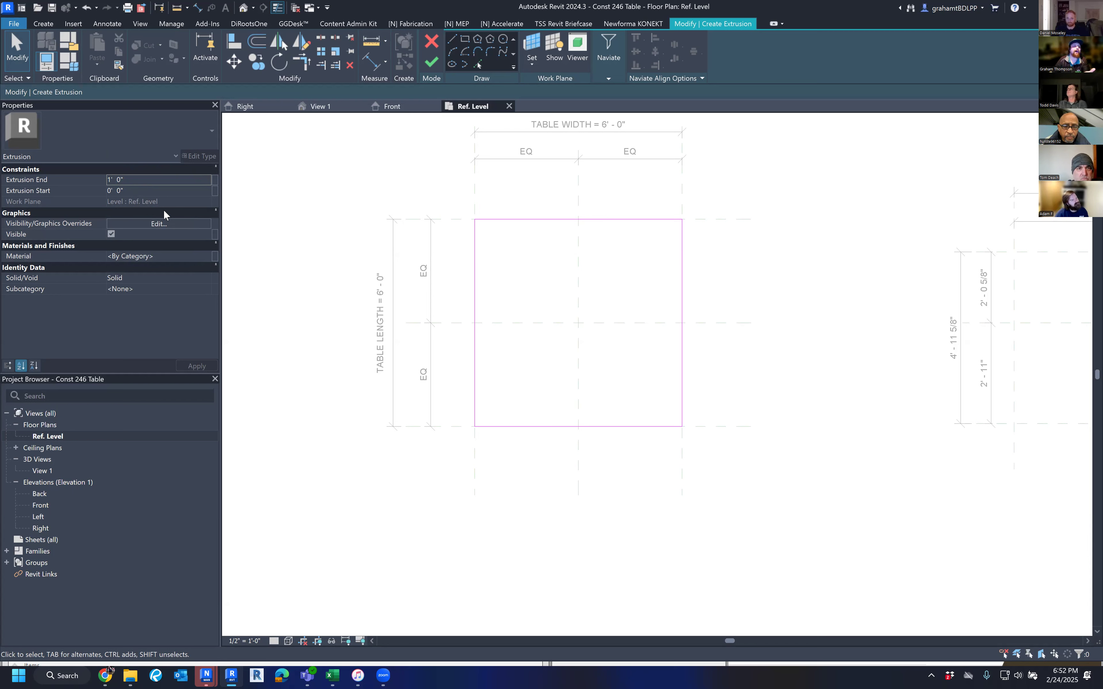
Step: Finish the table extrusion sketch, keeping the extrusion end at 1' 0"
click(144, 181)
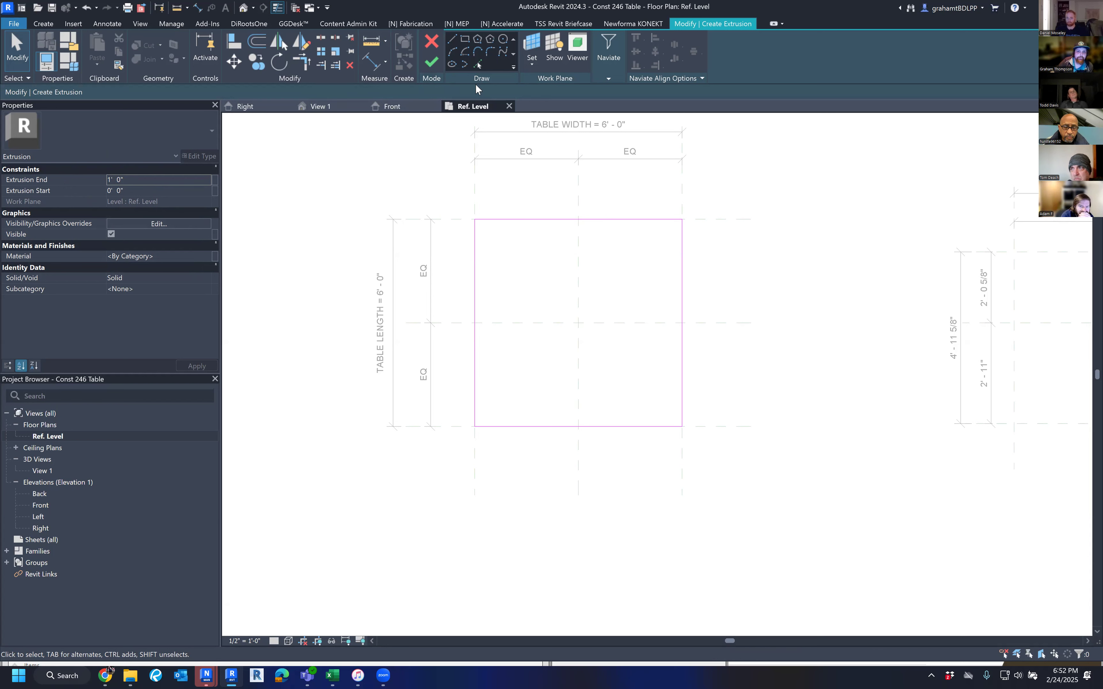
click(434, 61)
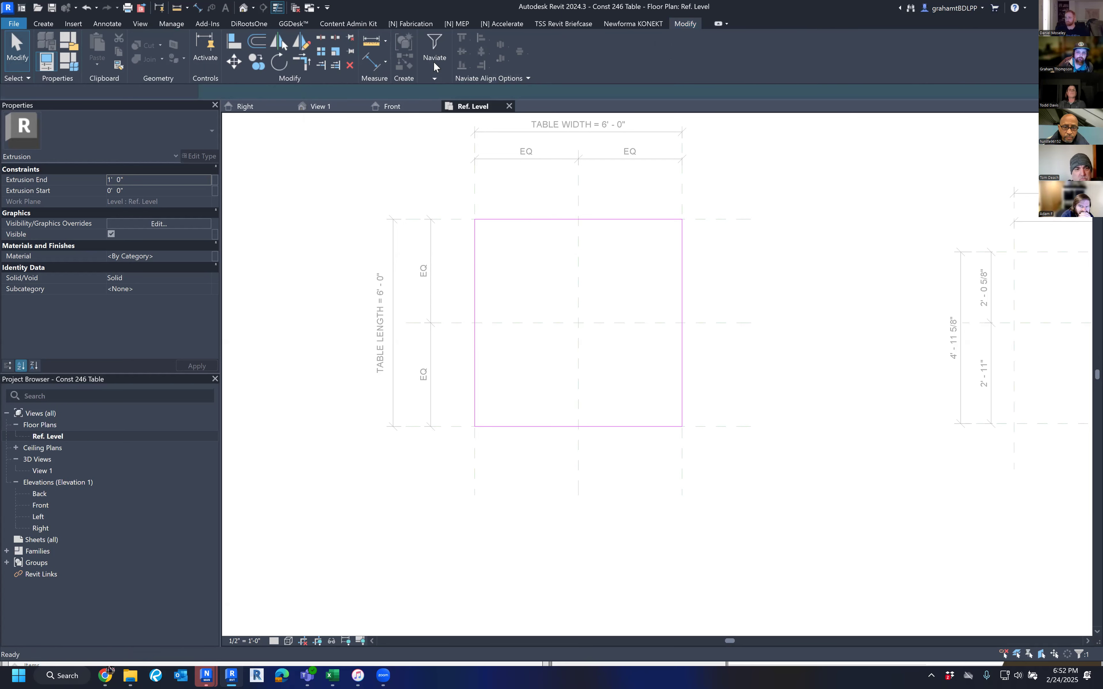
click(398, 182)
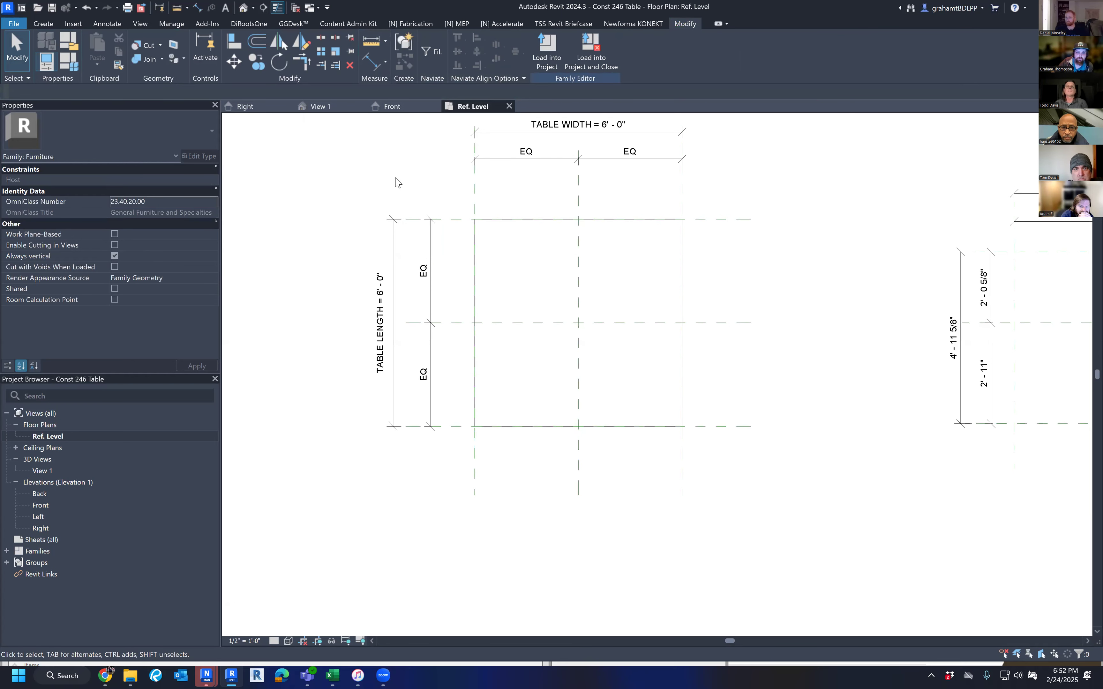
scroll(396, 181, down, 3)
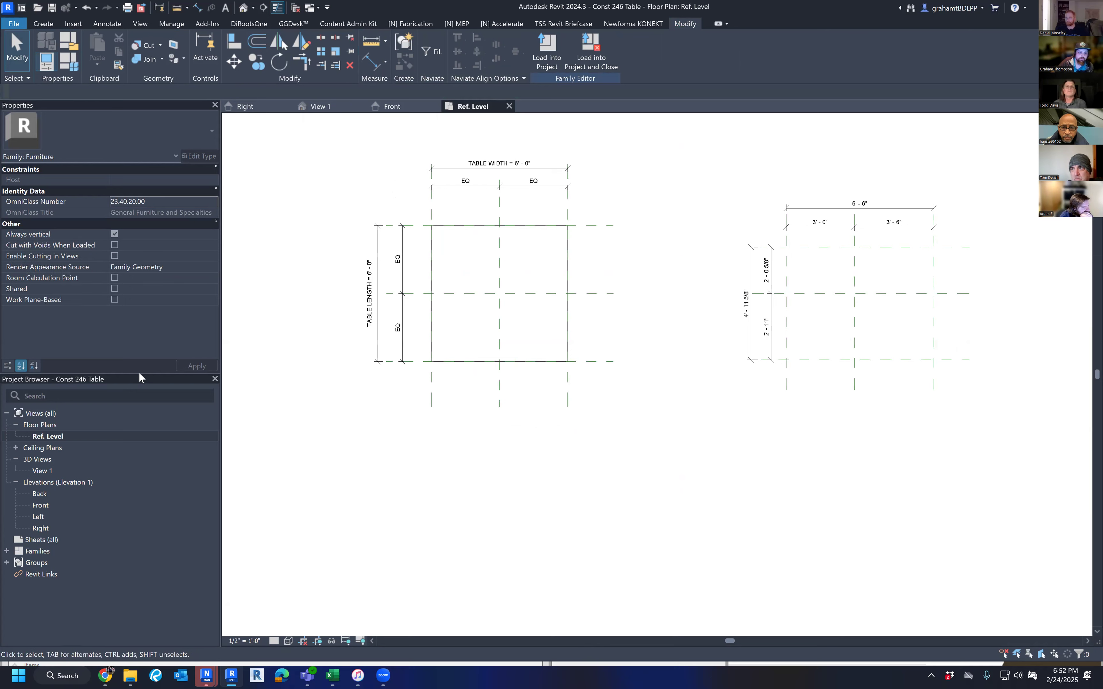
Step: Open the 3D view View 1 and inspect the table extrusion
click(45, 469)
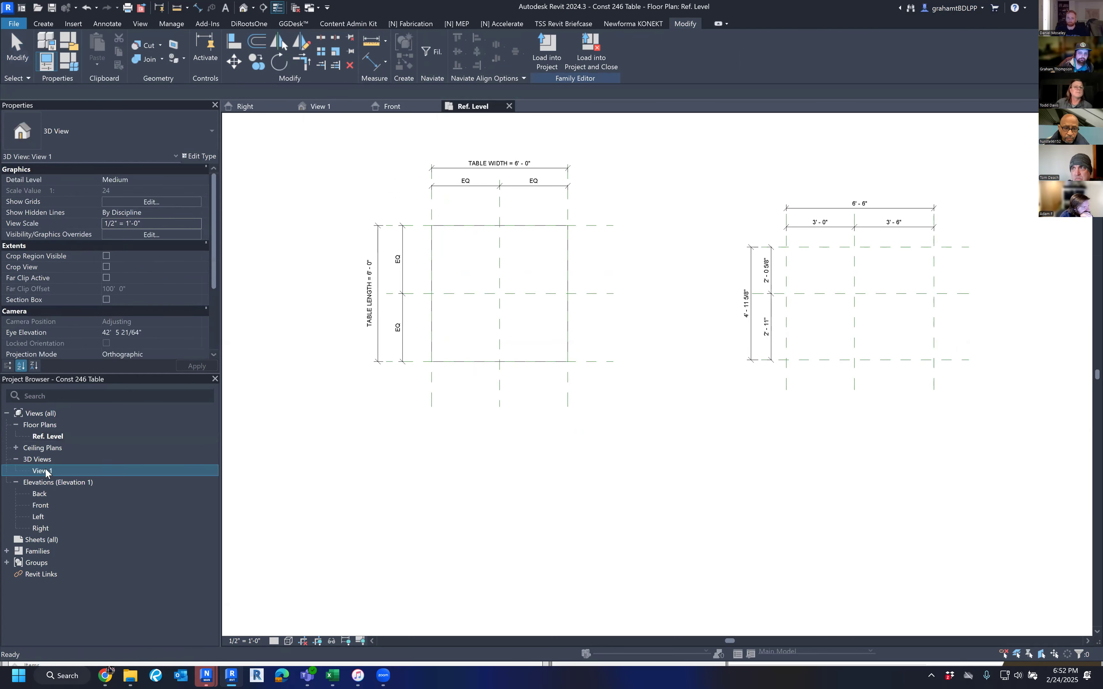
double_click(45, 469)
click(649, 317)
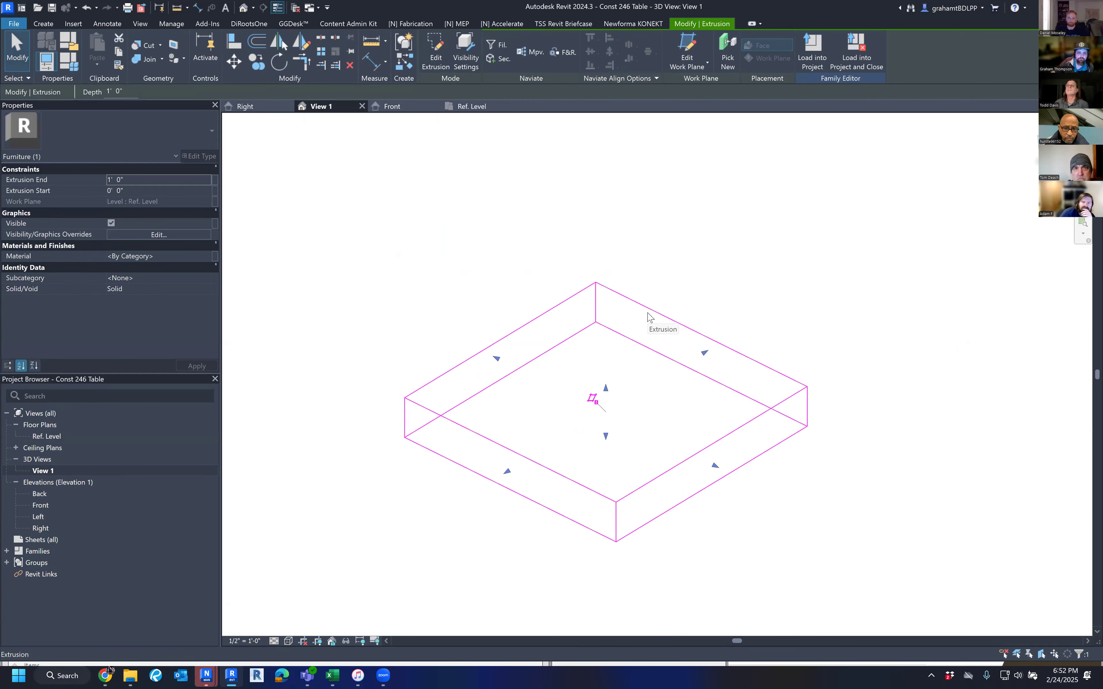
click(346, 156)
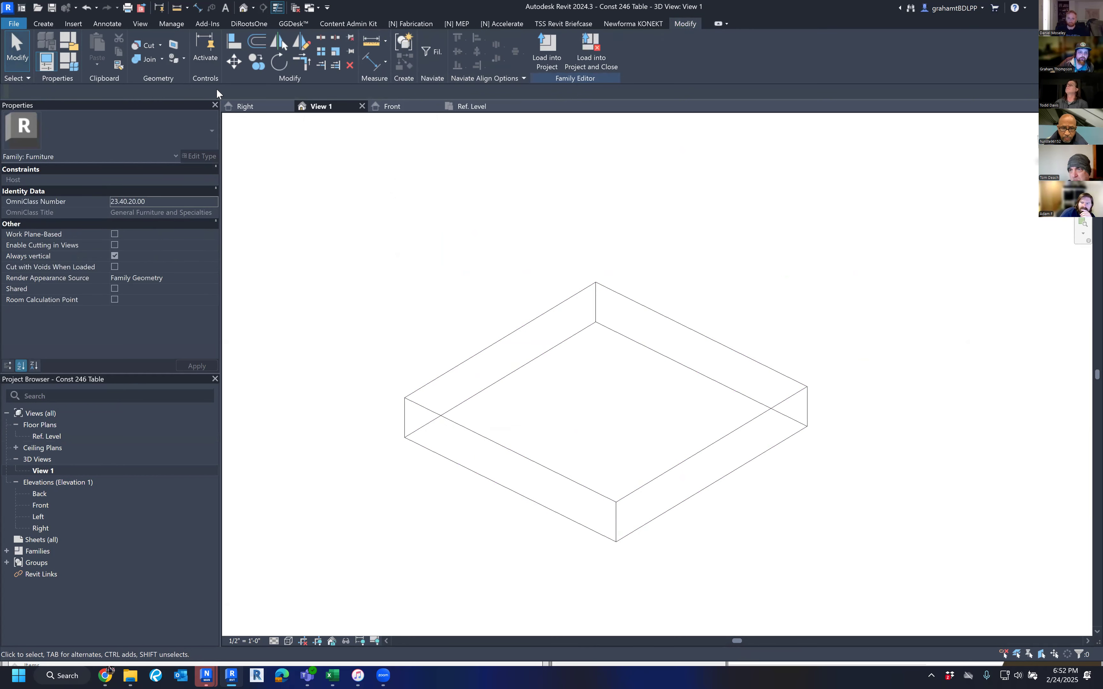
Step: Open the family types and apply 2' 0" for both TABLE LENGTH and TABLE WIDTH to flex the extrusion
click(69, 62)
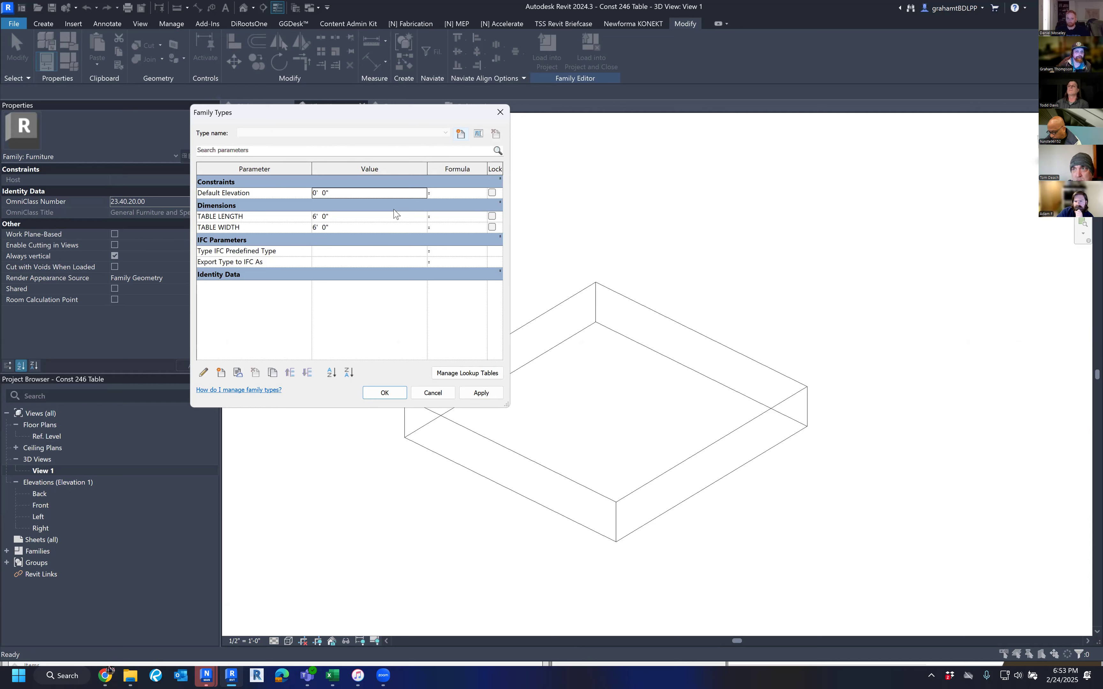
click(386, 217)
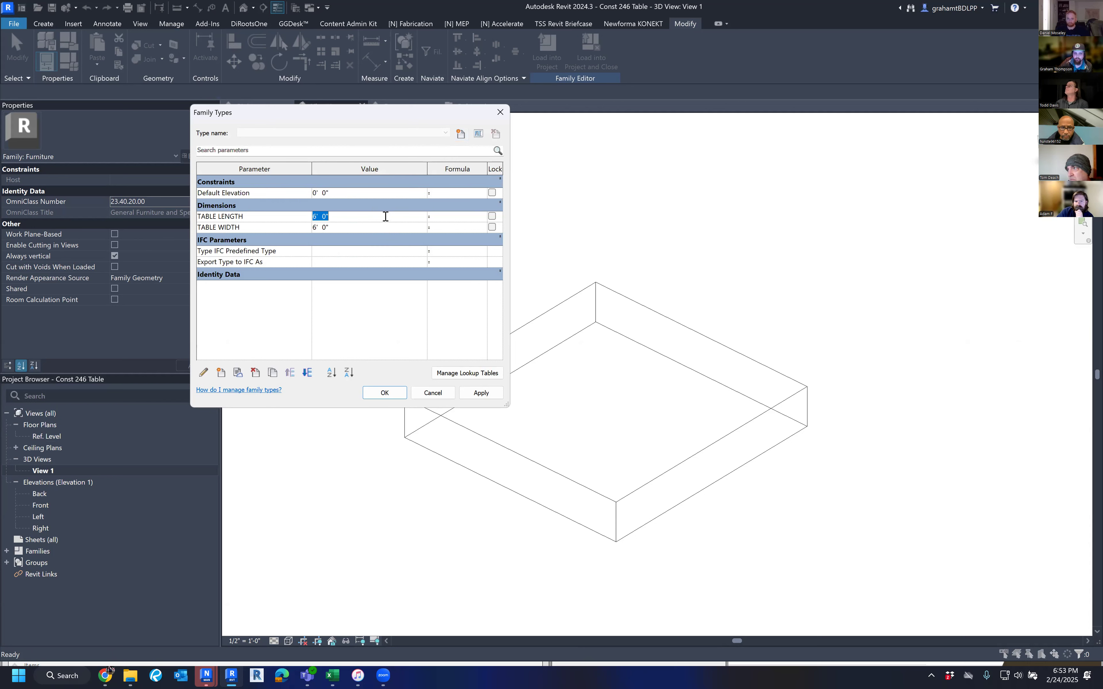
text(2)
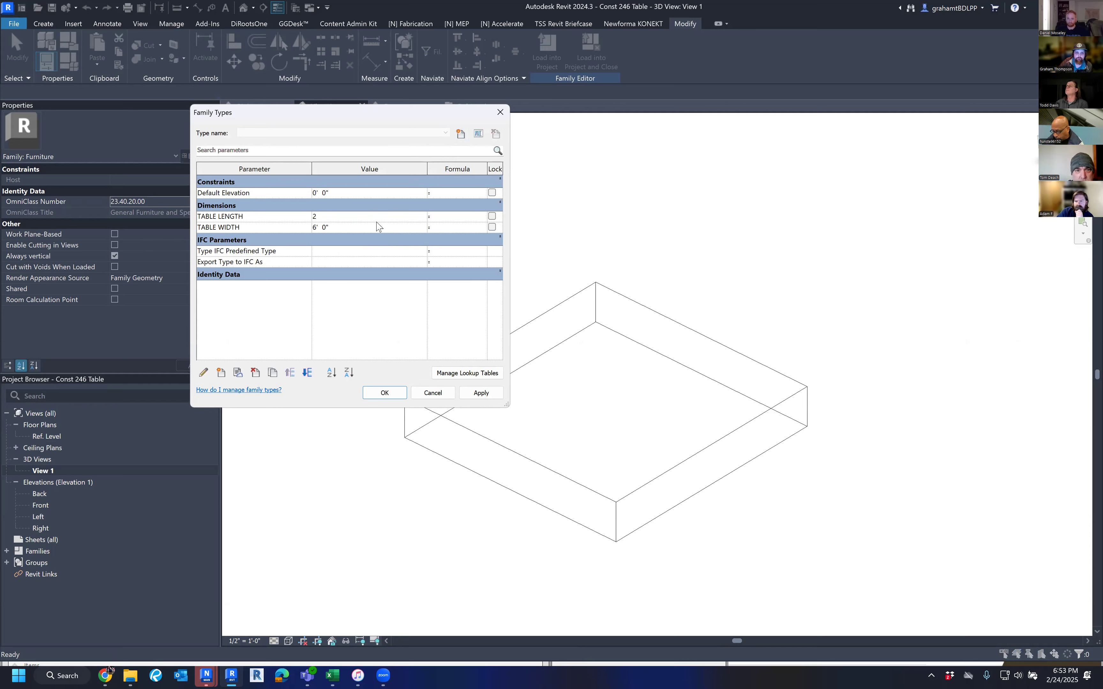
click(374, 226)
text(2)
drag(342, 115, 298, 99)
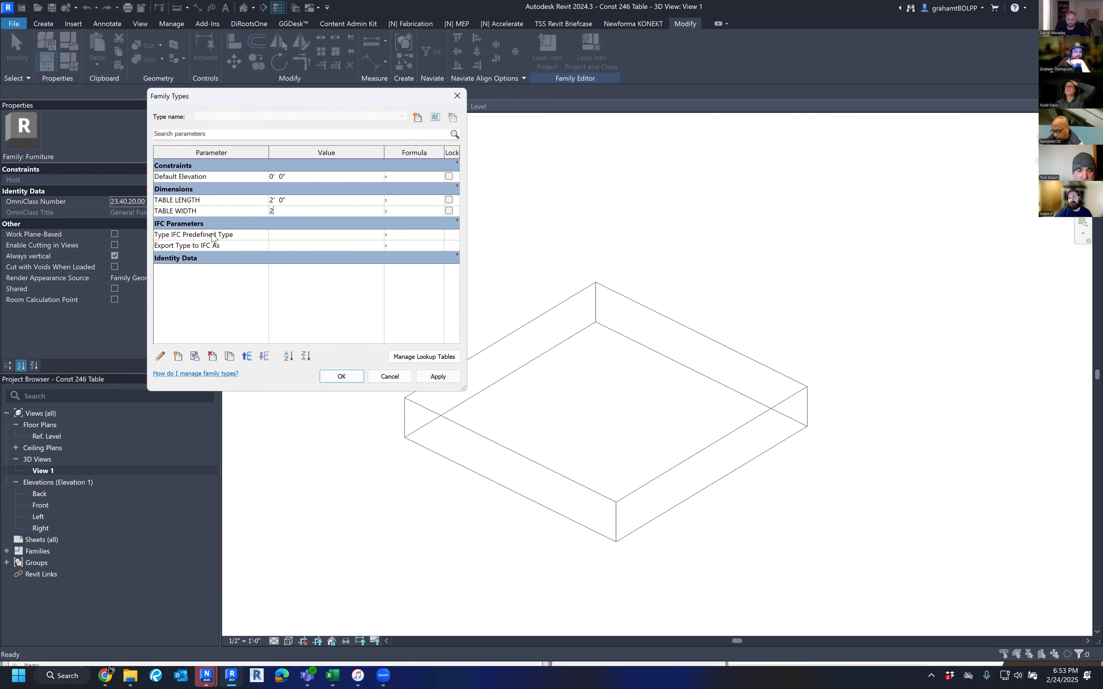
click(433, 376)
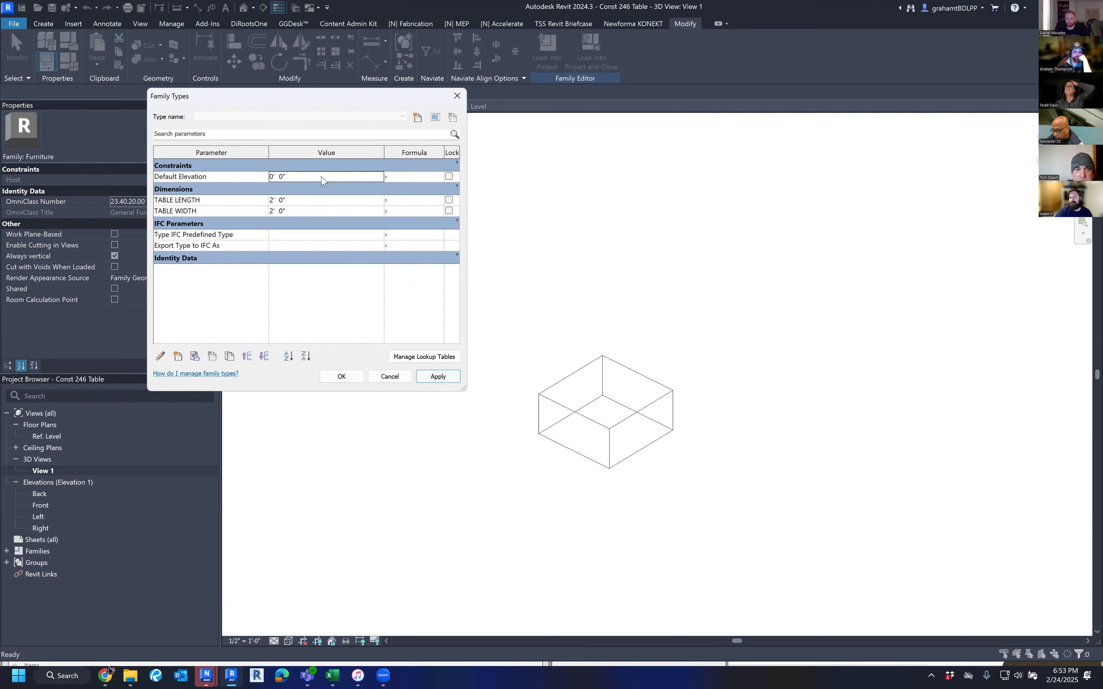
Step: Set TABLE LENGTH to 10' 0" and TABLE WIDTH to 20' 0" in the family types and apply them to the extrusion
click(314, 200)
text(.)
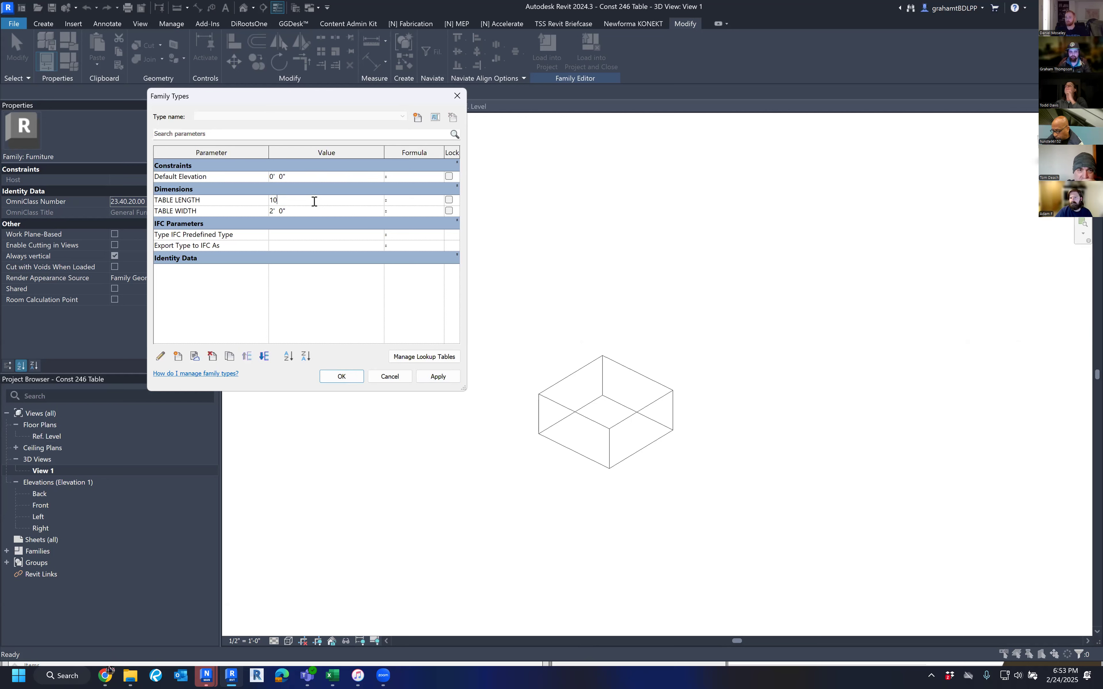
click(311, 210)
text(20)
key(Tab)
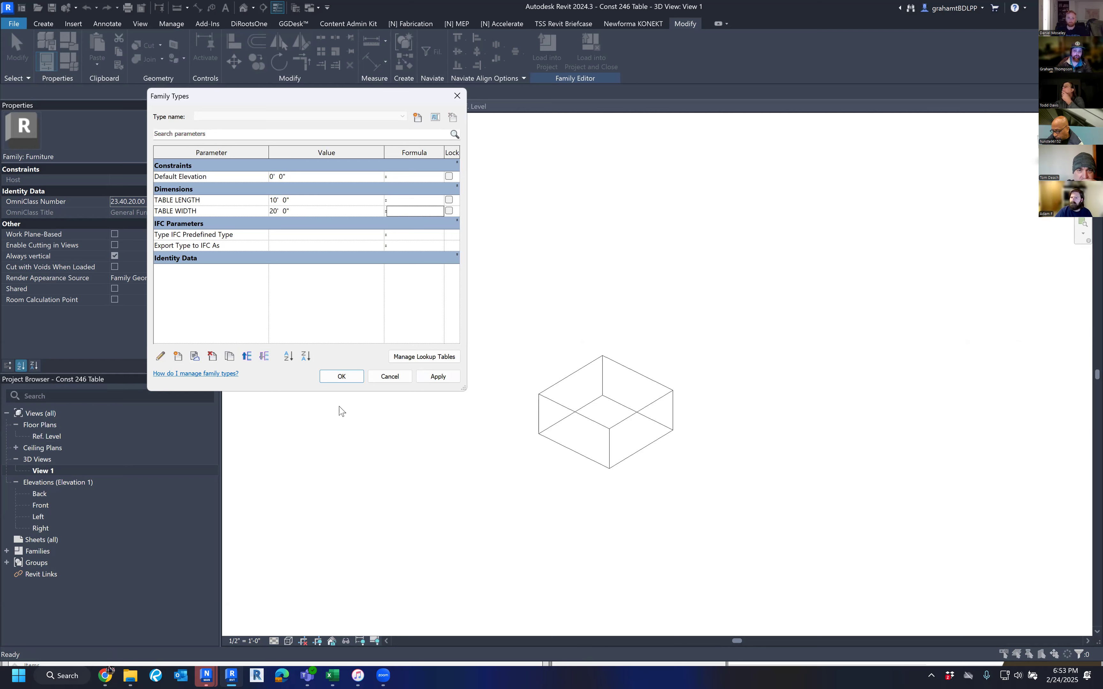
click(435, 378)
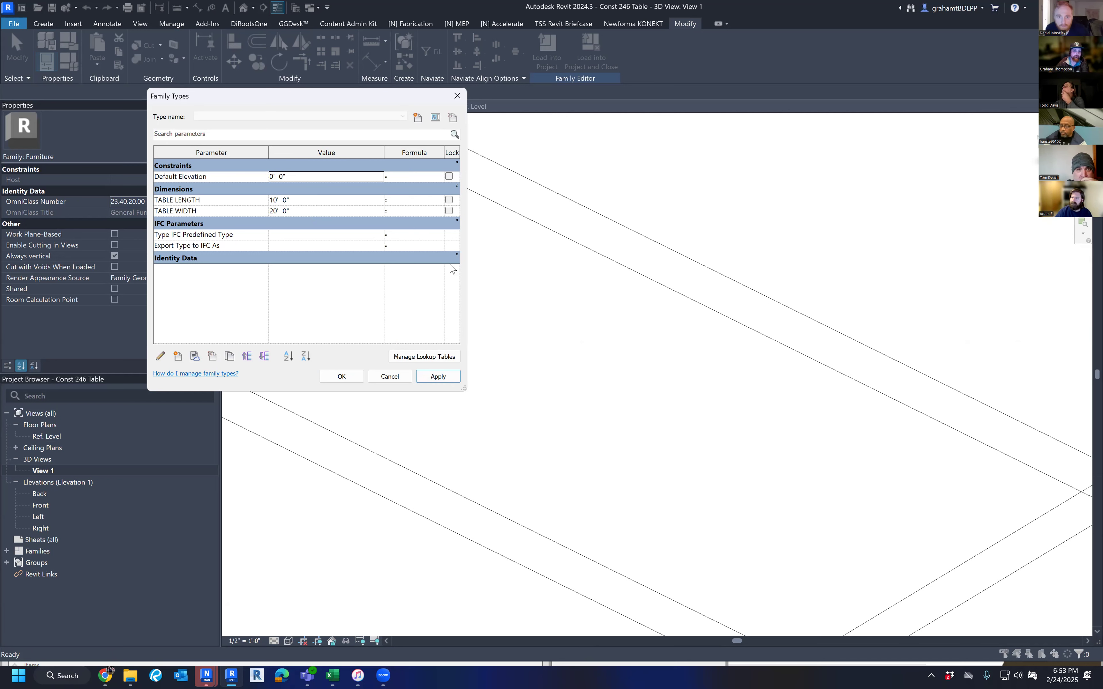
Step: Set TABLE LENGTH to 4' 0" and TABLE WIDTH to 6' 0" in the family types and apply them to flex the extrusion
click(321, 201)
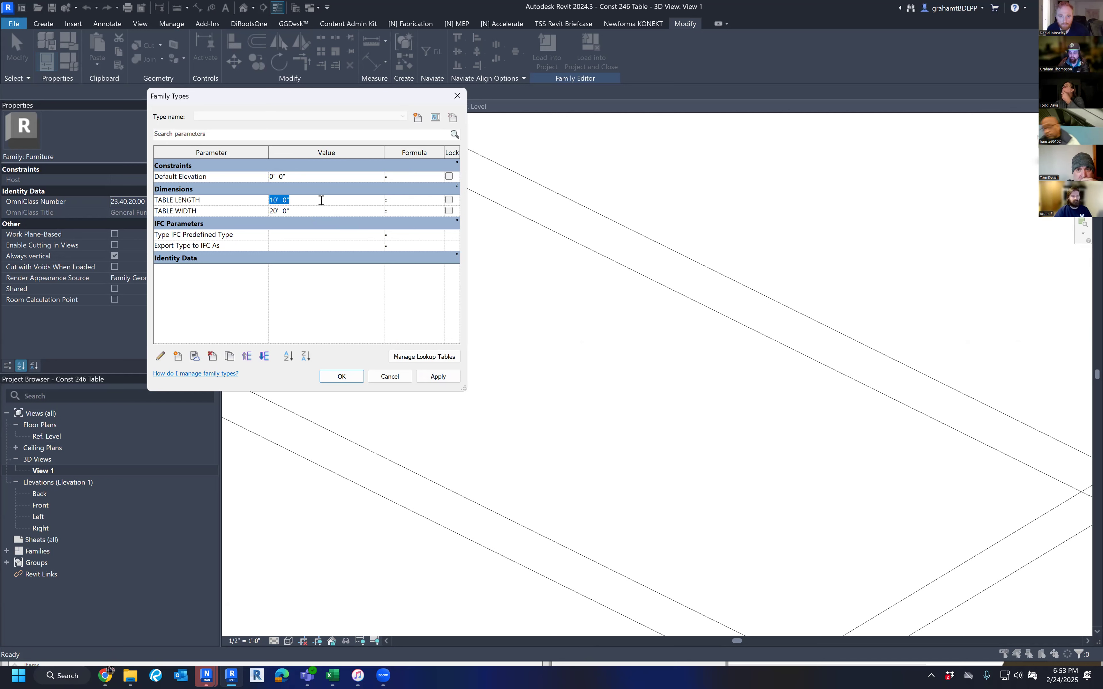
text(4)
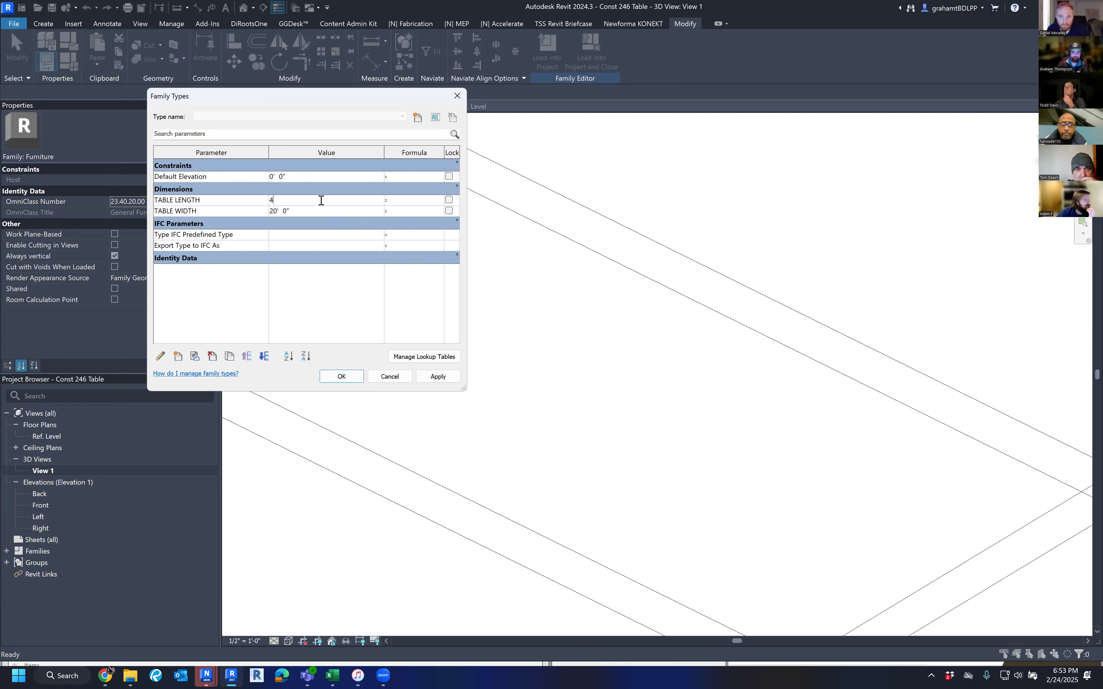
click(319, 211)
text(6)
key(Tab)
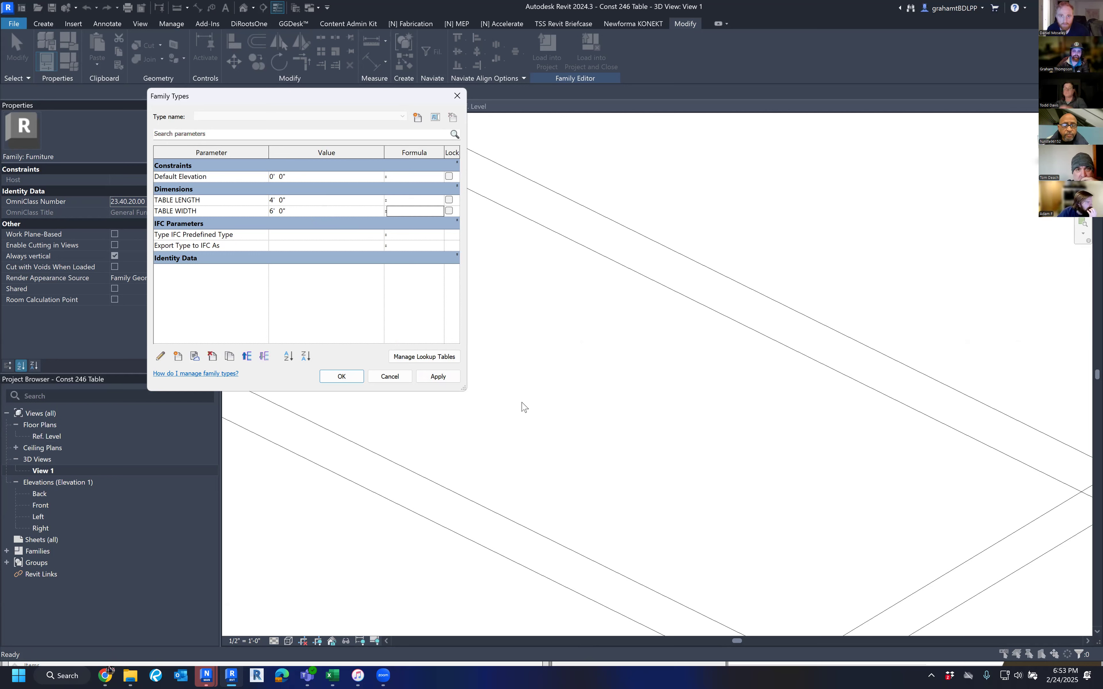
click(441, 380)
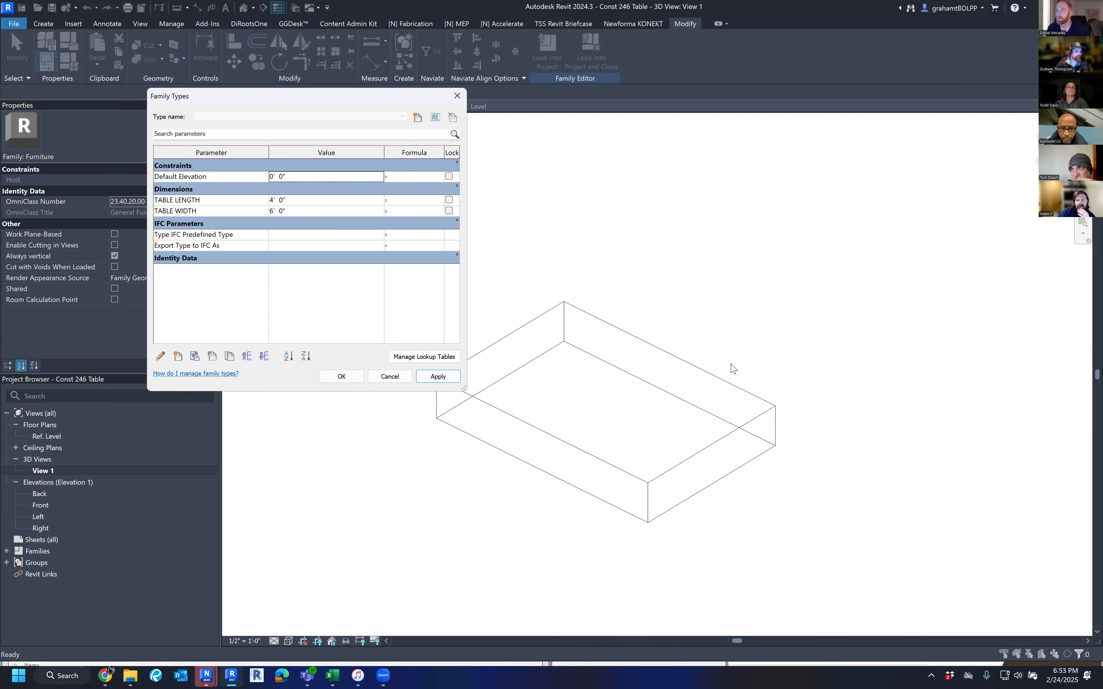
click(351, 378)
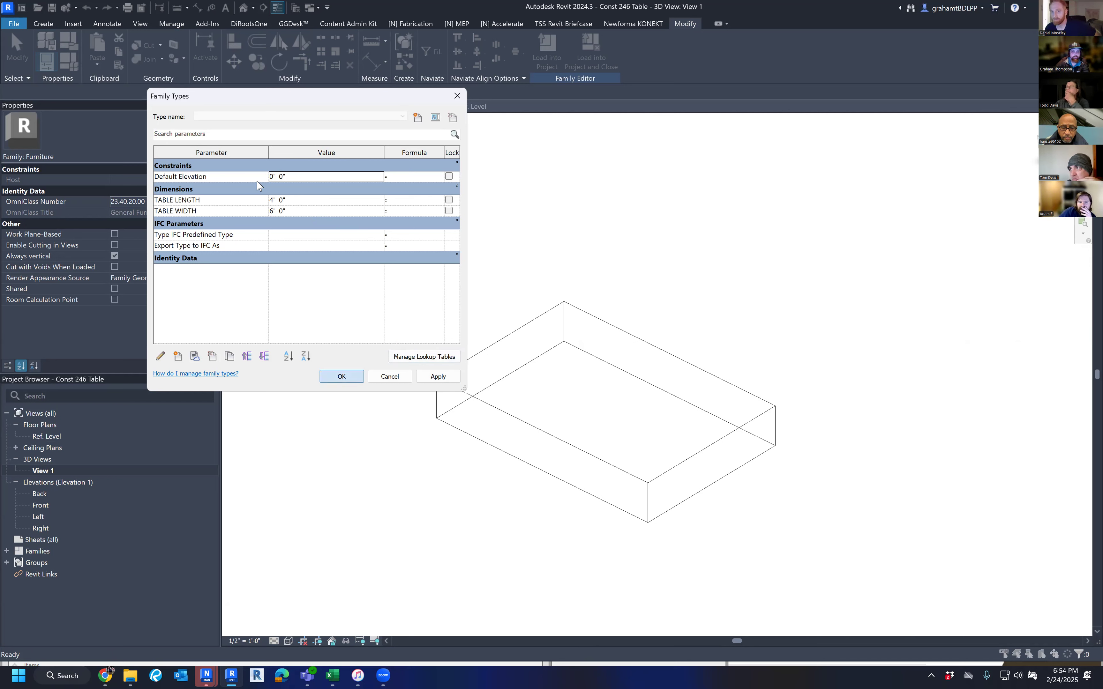
Step: Set TABLE LENGTH to 6' 0" in the family types and accept the change
click(297, 201)
text(6)
key(Tab)
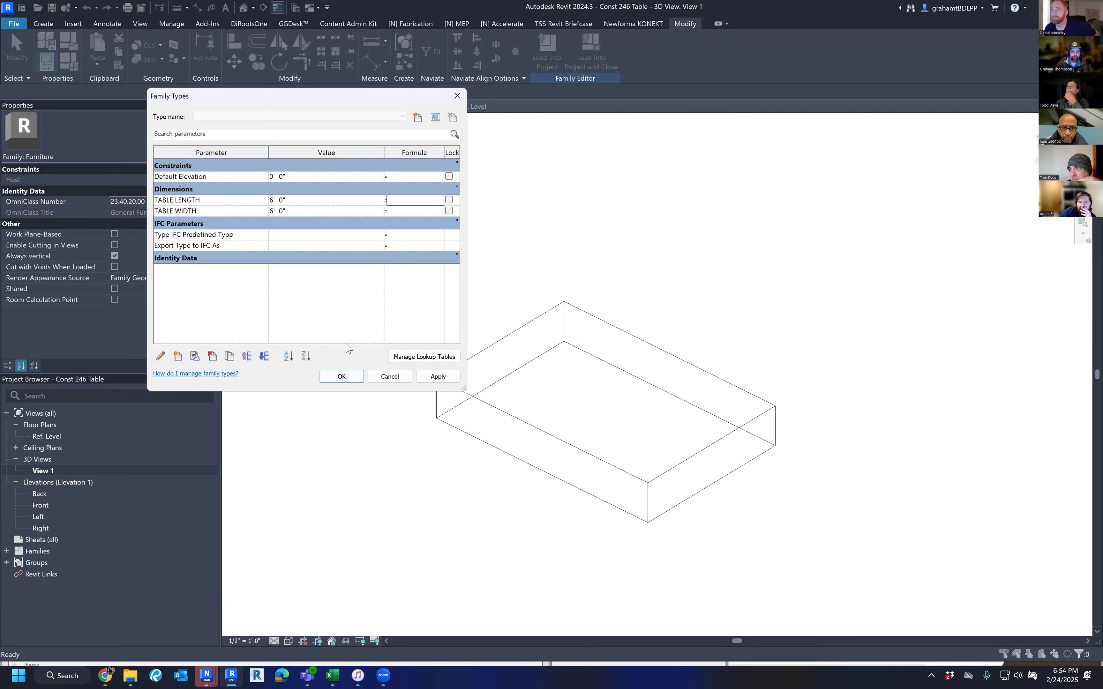
click(343, 376)
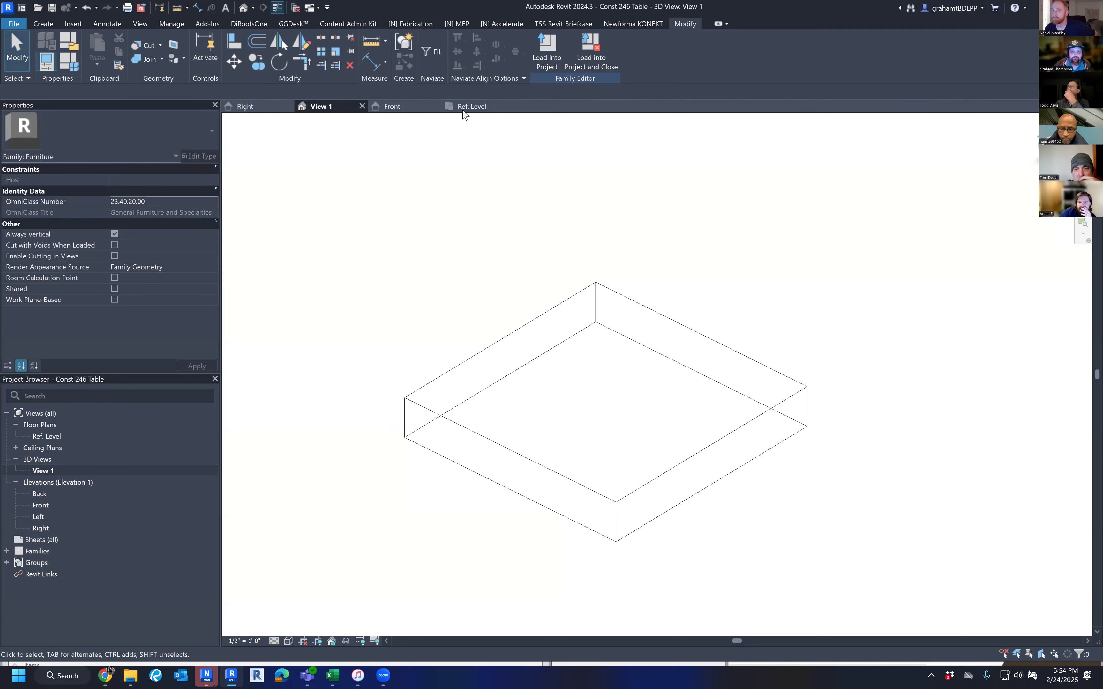
Step: Examine the TABLE WIDTH and TABLE LENGTH dimensions in the Ref. Level plan and the flexed extrusion in the 3D view View 1
click(470, 108)
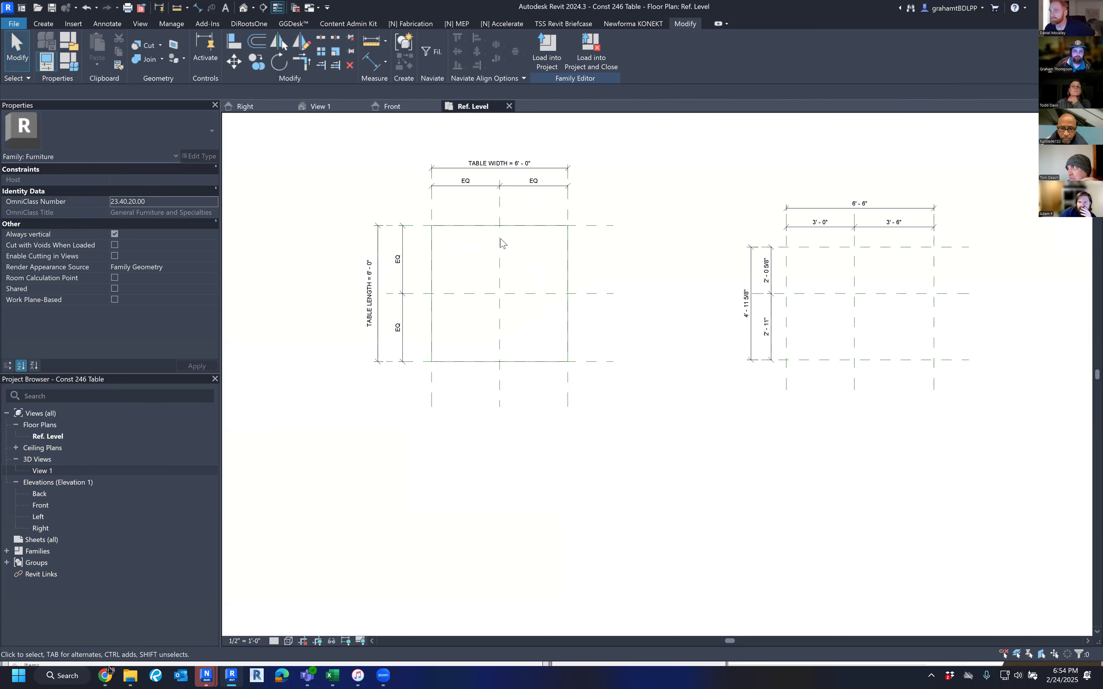
middle_drag(483, 277, 469, 310)
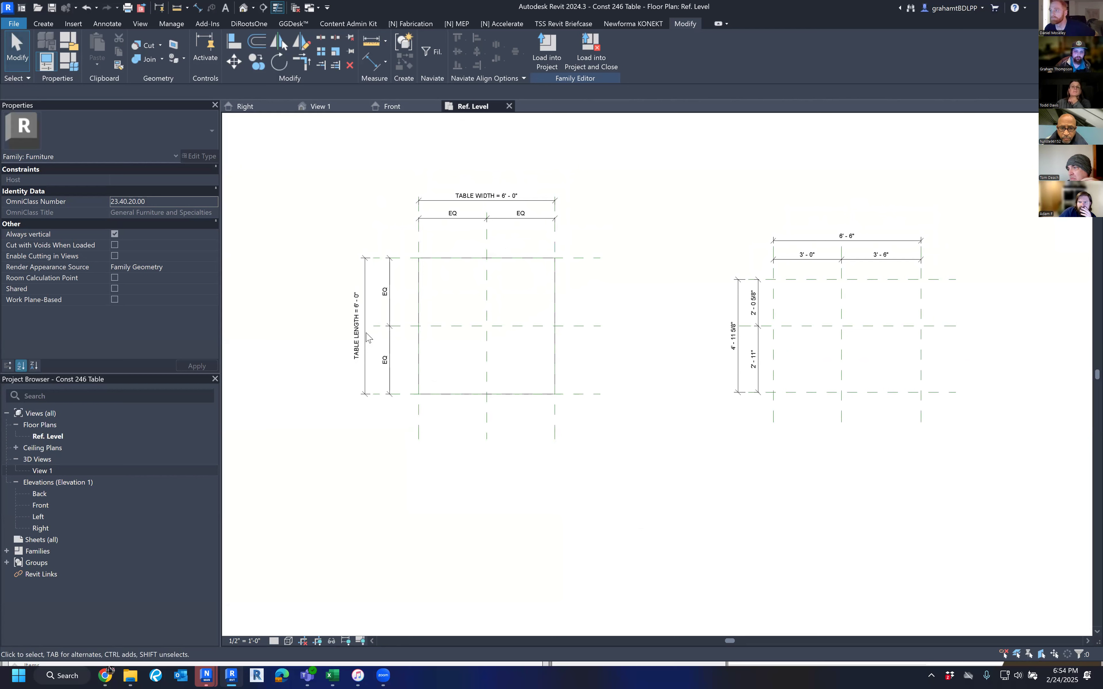
click(318, 107)
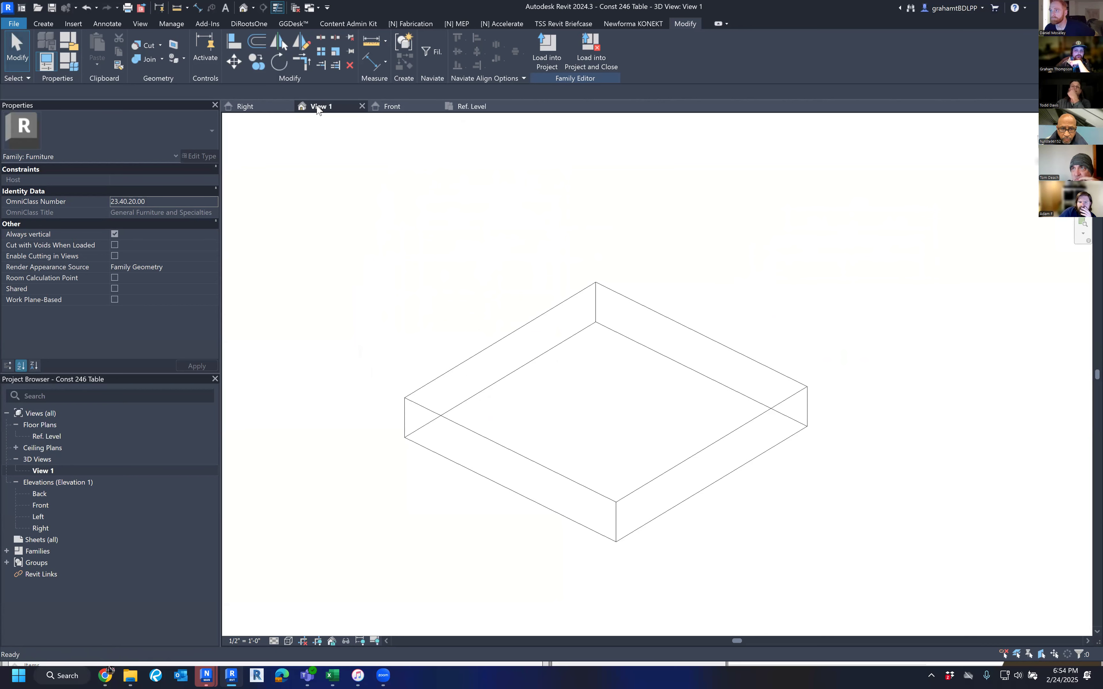
middle_drag(414, 322, 404, 297)
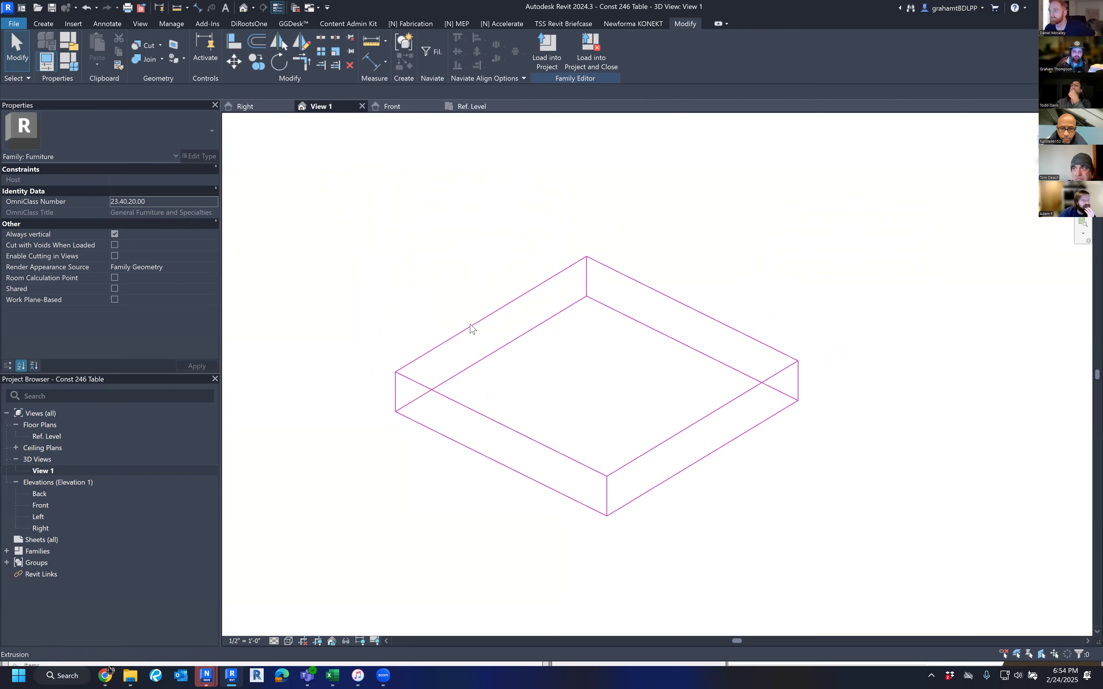
click(469, 329)
click(653, 297)
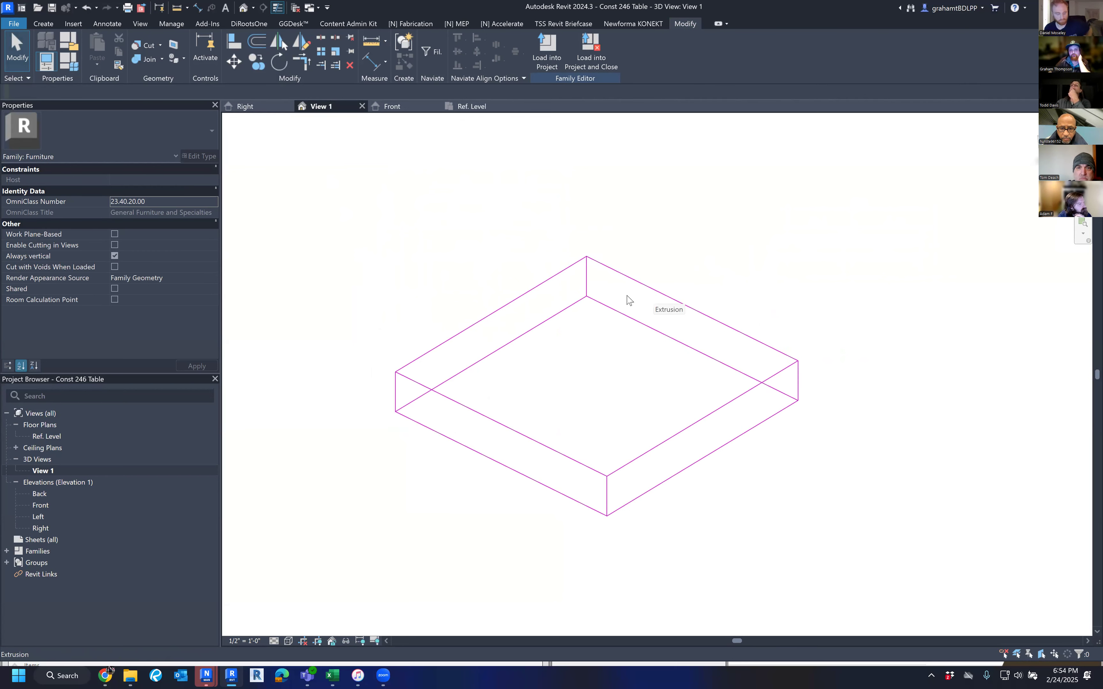
scroll(488, 298, down, 4)
scroll(478, 293, up, 4)
middle_drag(650, 300, 591, 281)
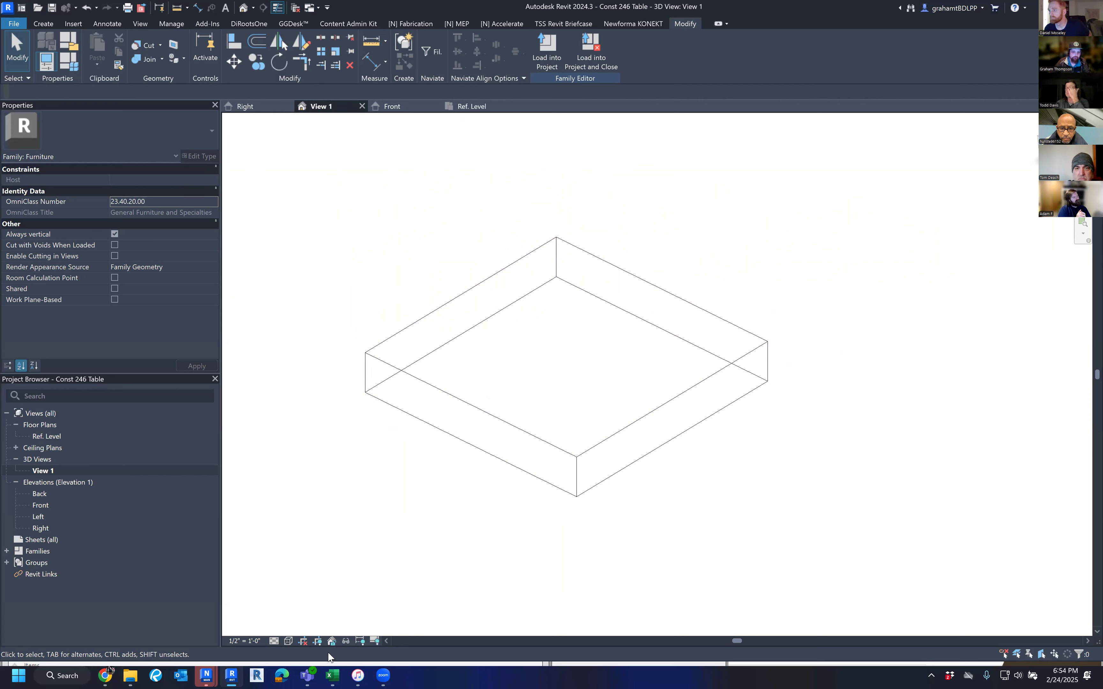
middle_drag(422, 276, 439, 274)
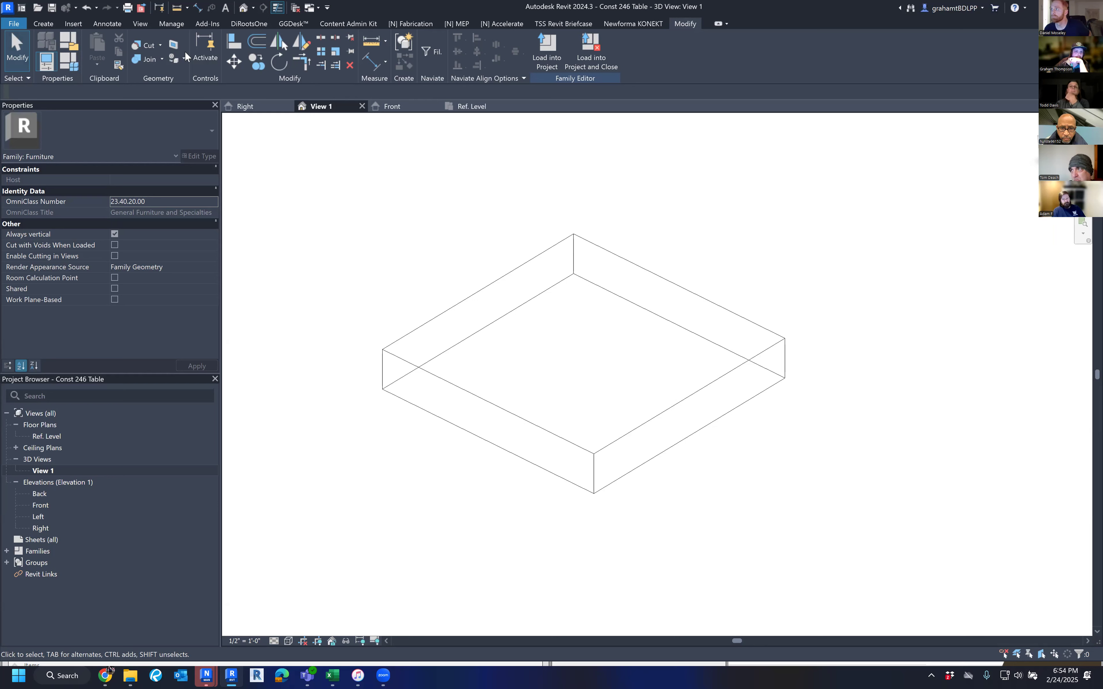
Step: Open the family types, set TABLE LENGTH to 2' 0" and TABLE WIDTH to 3' 0", and apply them to the extrusion
click(69, 66)
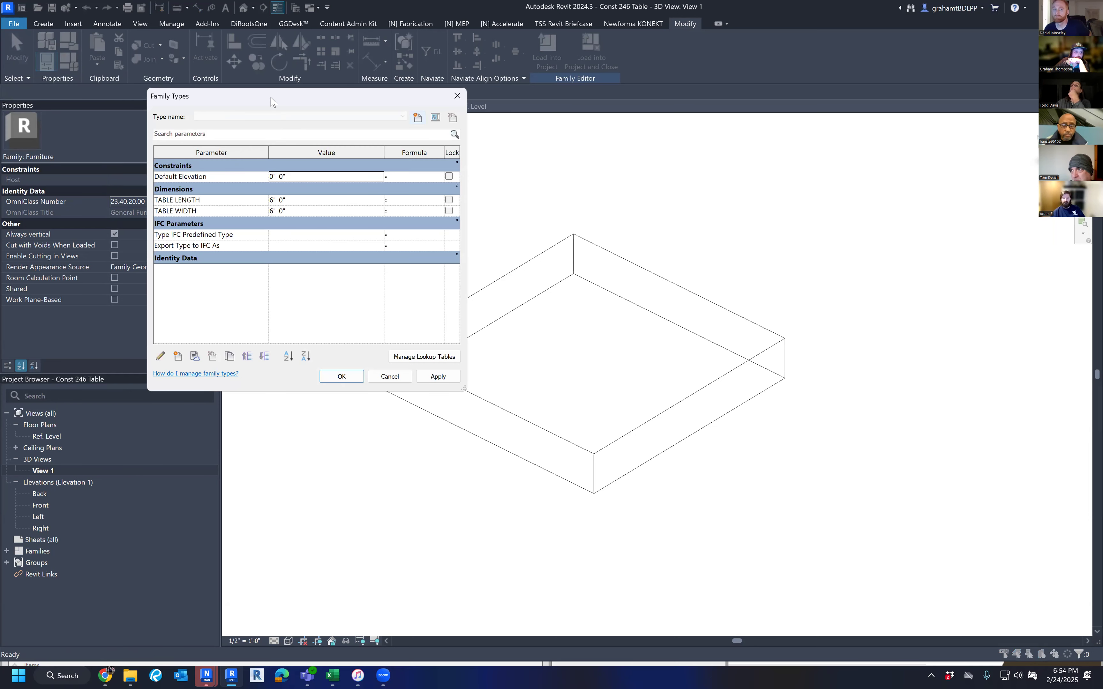
drag(272, 98, 217, 94)
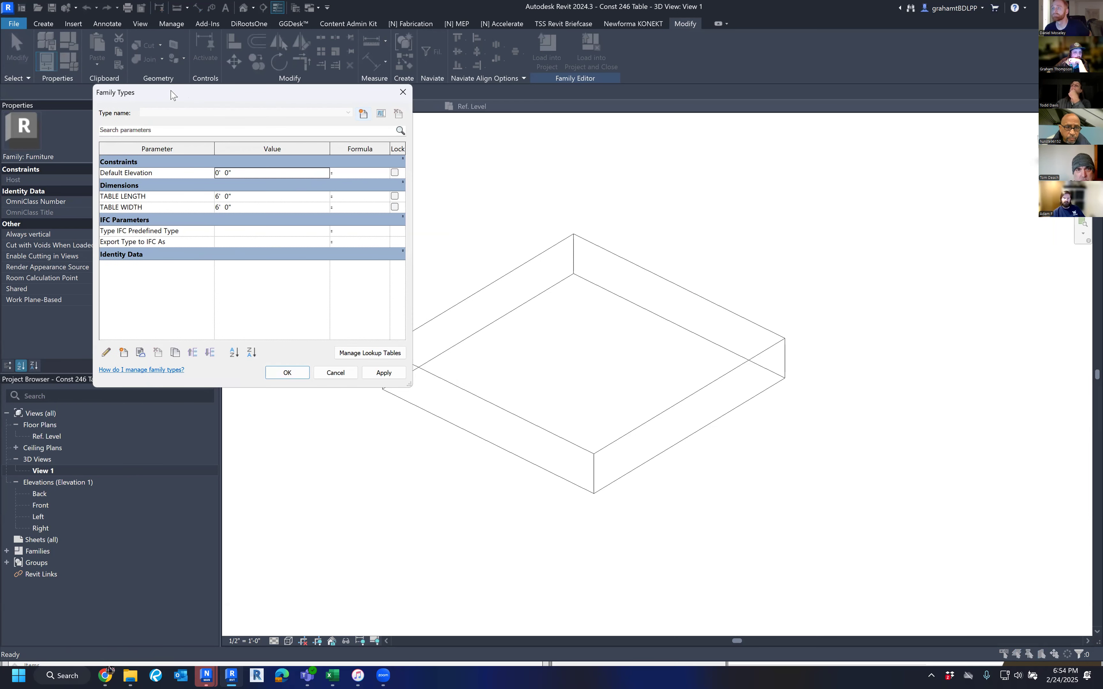
drag(184, 100, 196, 104)
click(267, 202)
text(2)
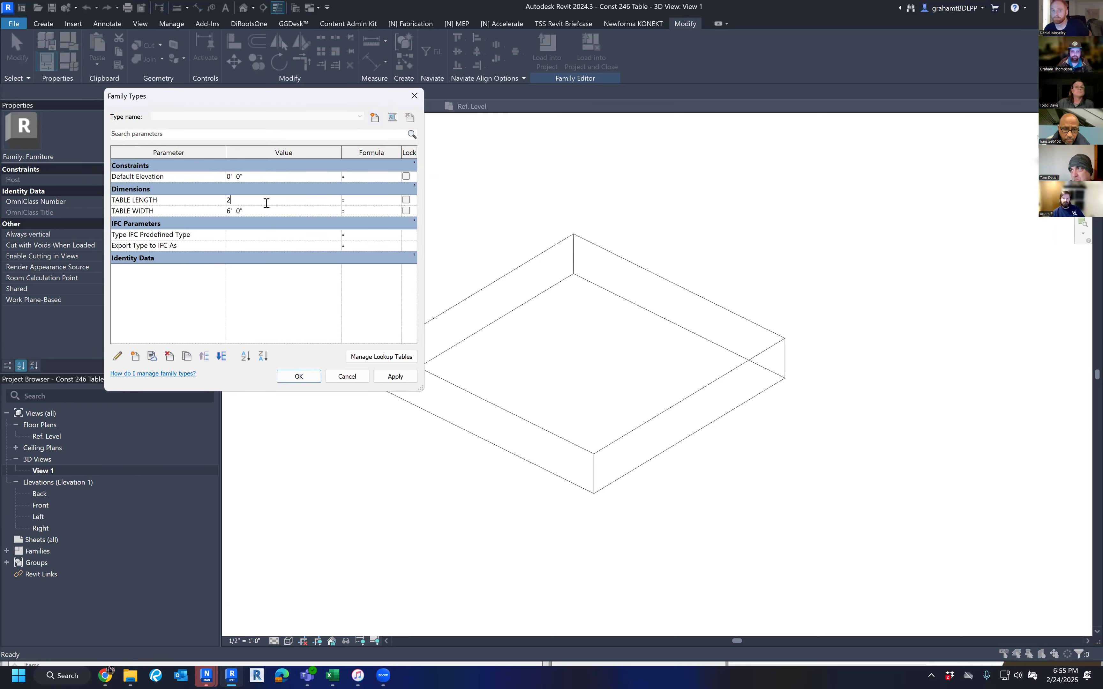
click(261, 211)
text(3)
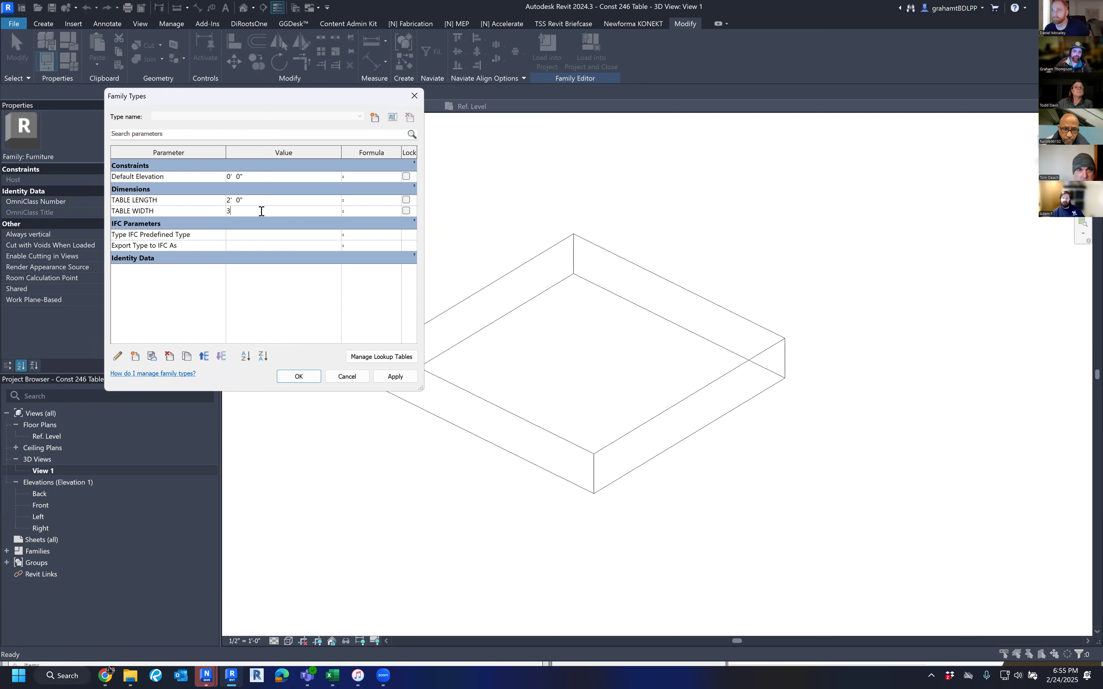
click(392, 376)
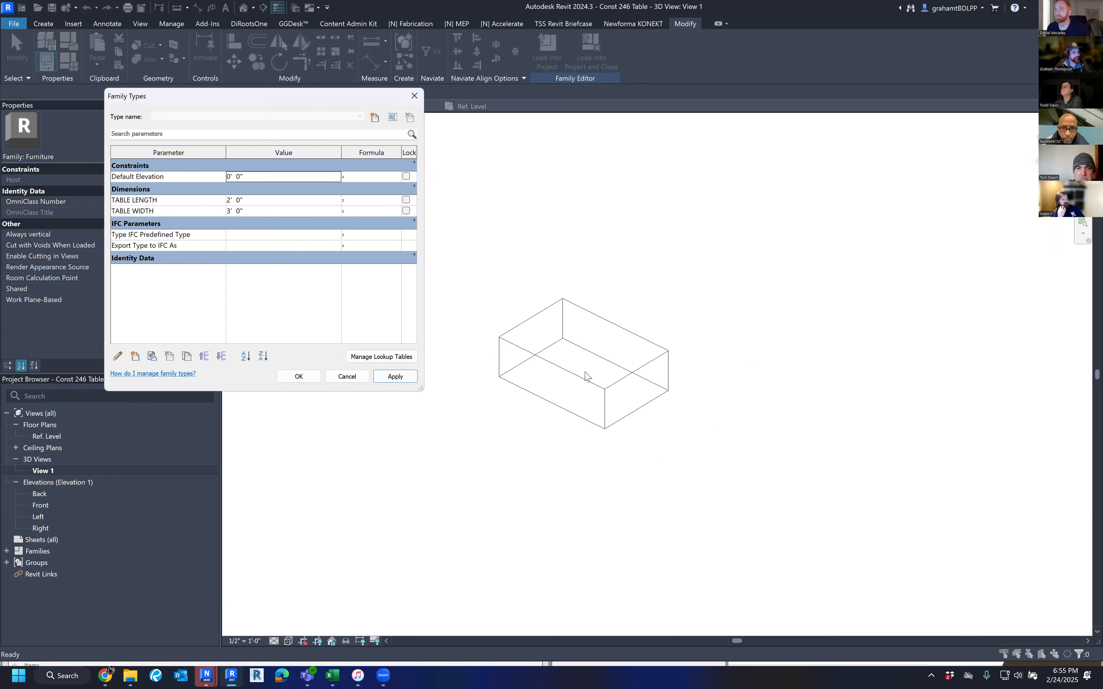
Step: Set both TABLE LENGTH and TABLE WIDTH to 8' 0" and accept the family types
click(269, 201)
text(4)
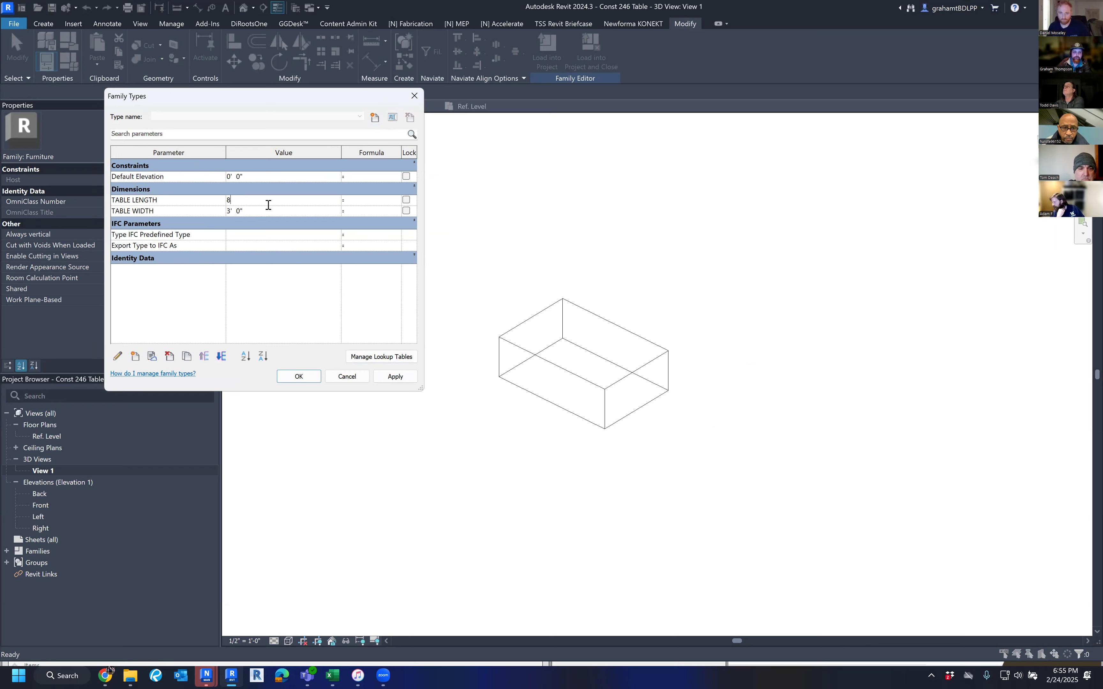
click(269, 212)
text(8)
key(Tab)
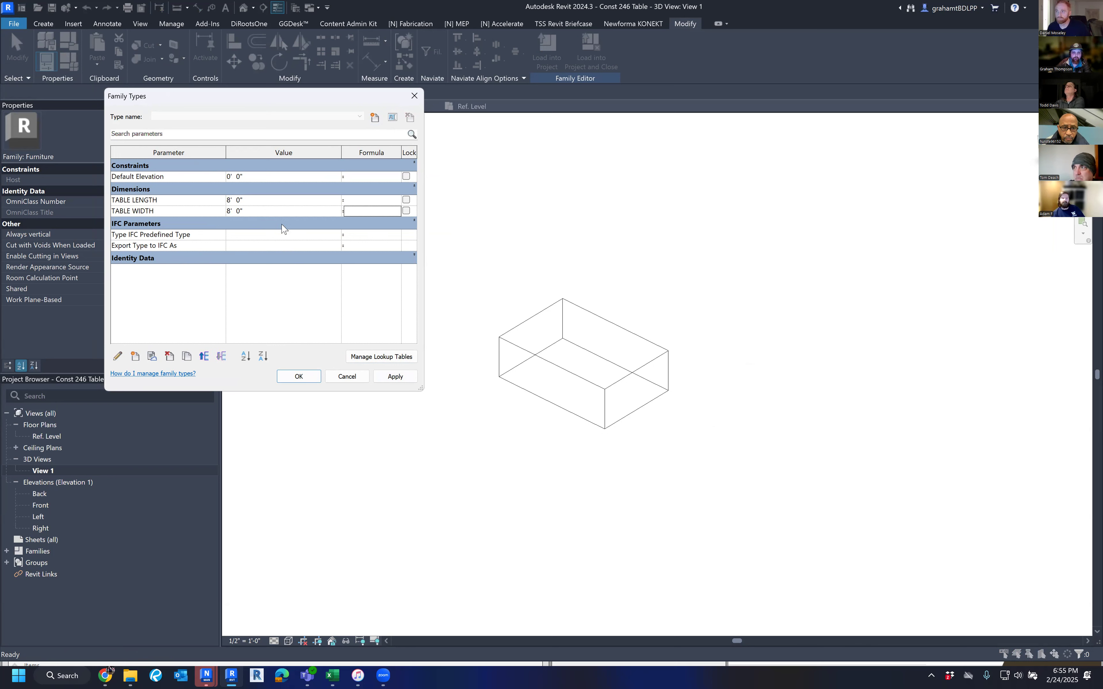
click(299, 376)
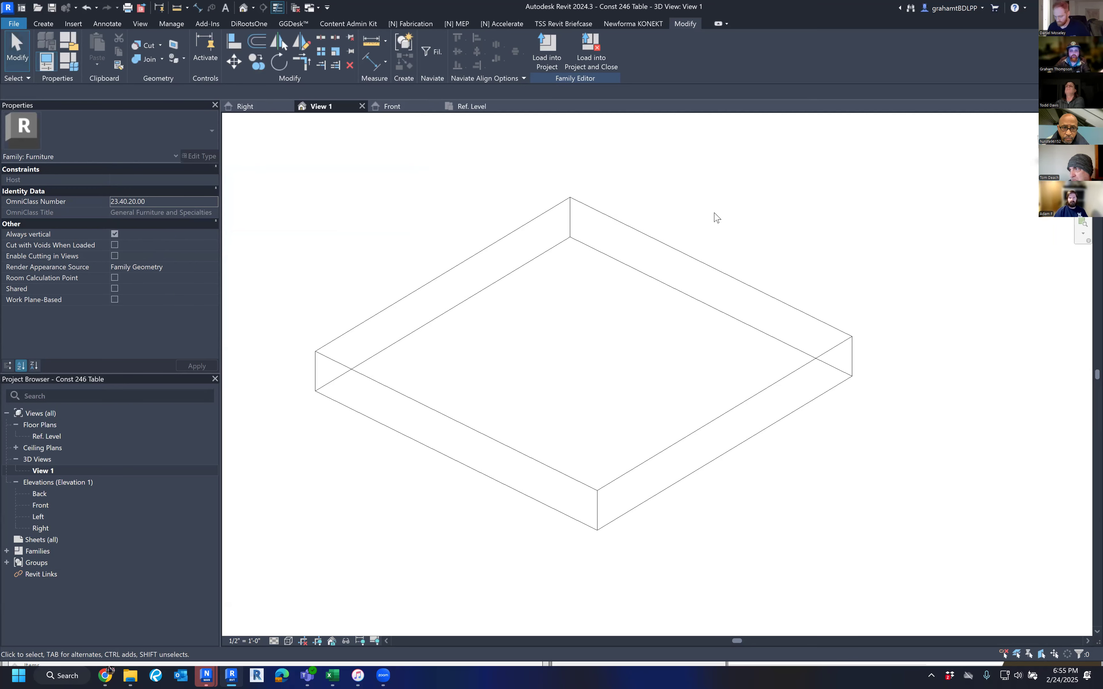
Step: Open the Front elevation and select the table extrusion above the Ref. Level
scroll(715, 218, down, 1)
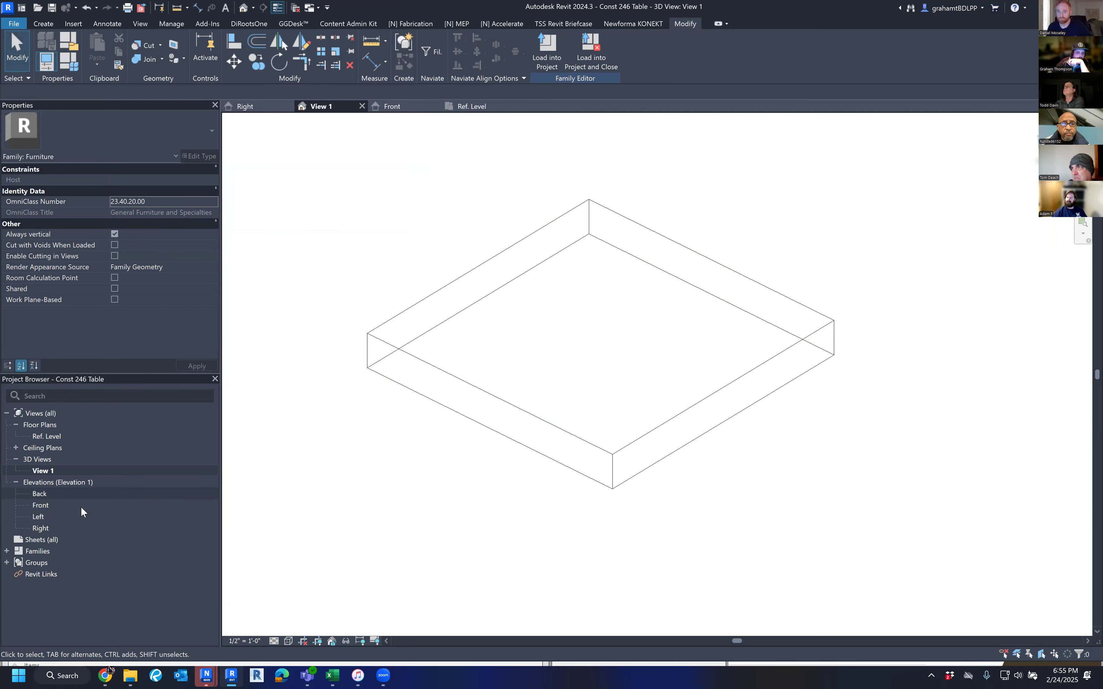
click(45, 507)
double_click(44, 507)
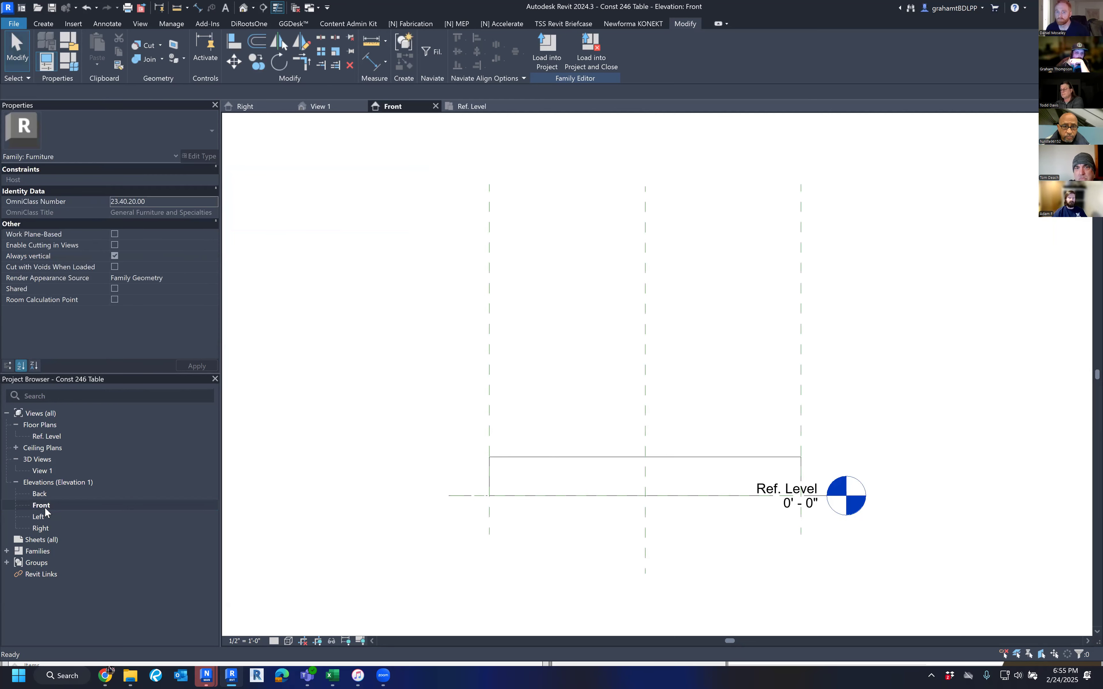
click(515, 458)
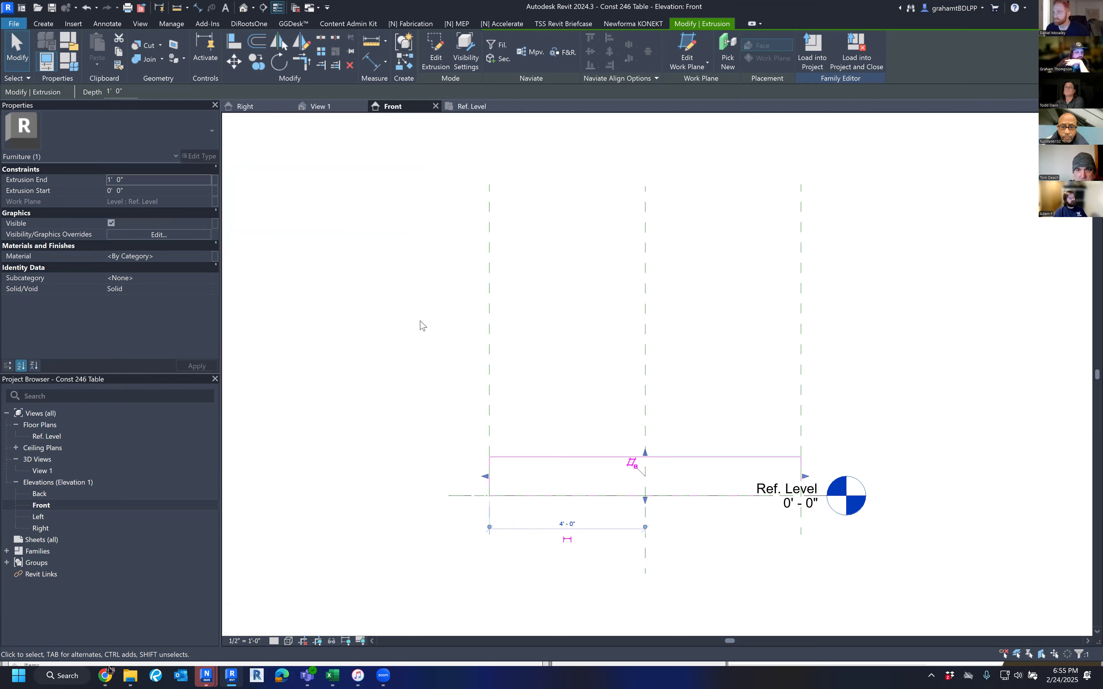
Step: Deselect the extrusion and open the Ref. Level floor plan at the dimensioned table outline
key(Escape)
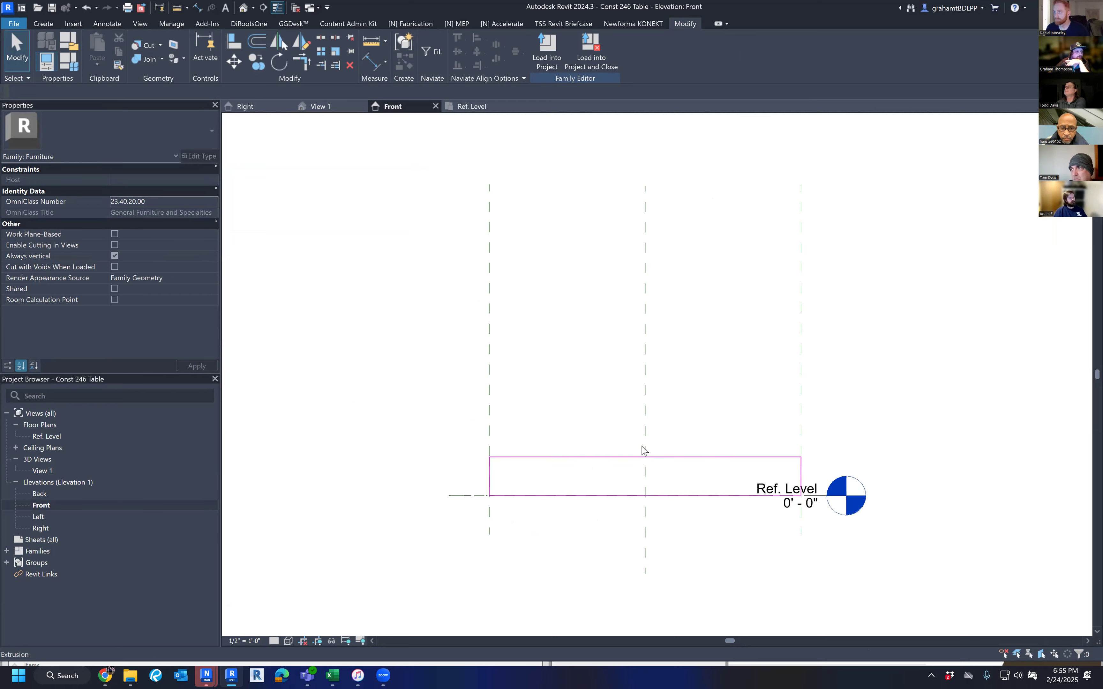
middle_drag(477, 393, 494, 393)
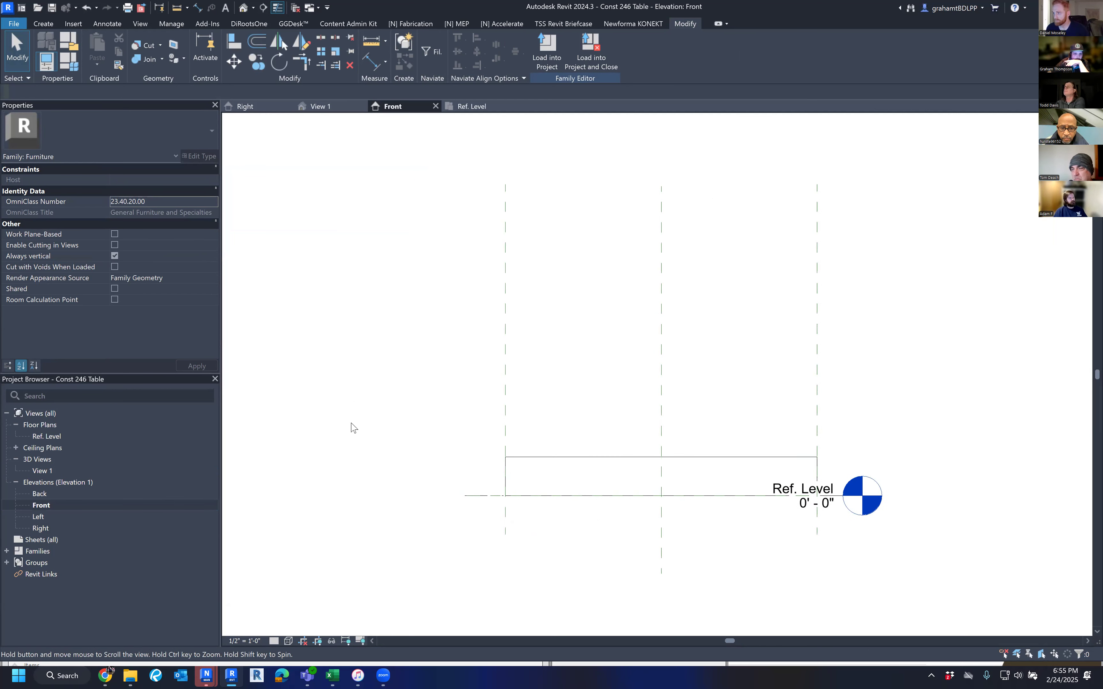
double_click(59, 439)
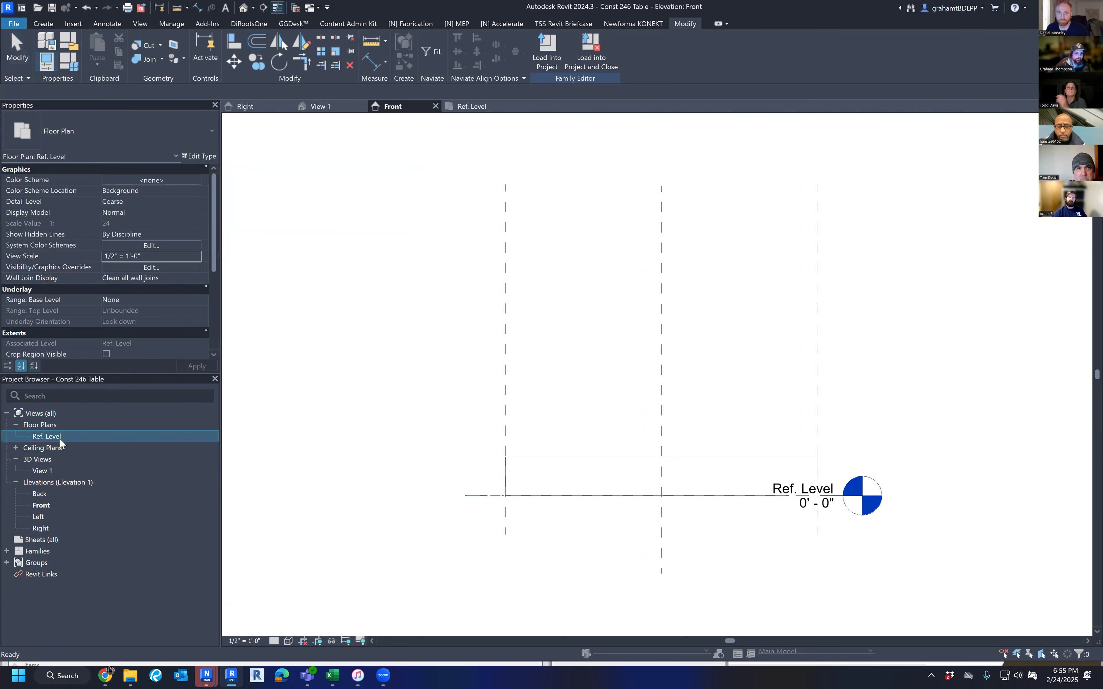
middle_drag(430, 404, 427, 424)
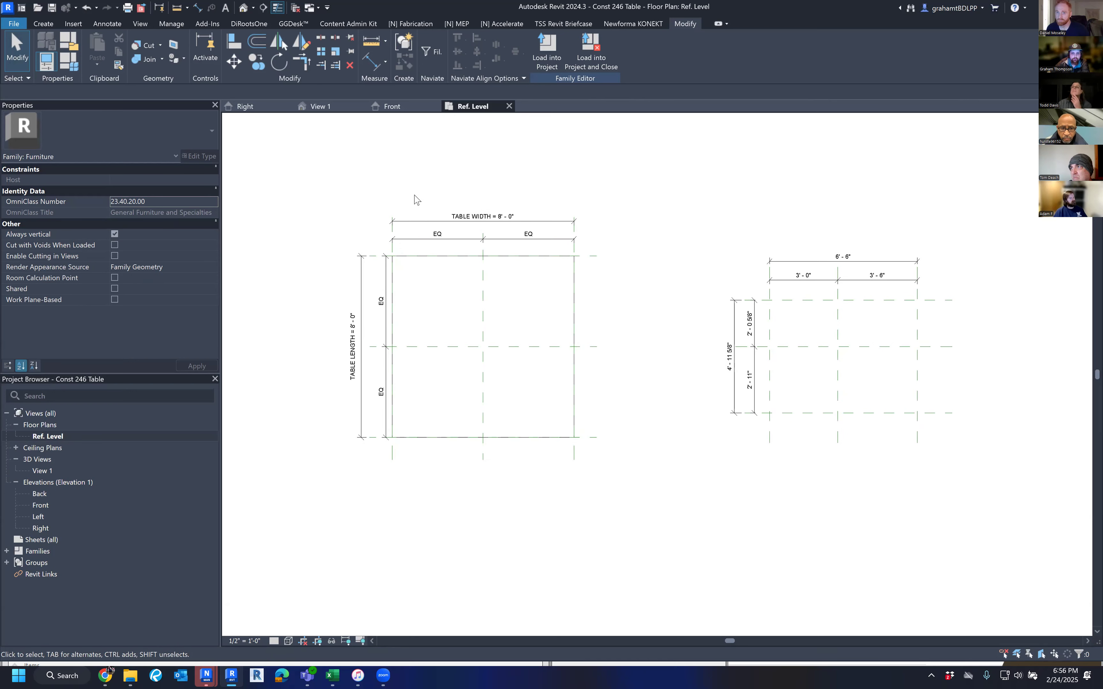
scroll(414, 197, up, 2)
middle_drag(438, 197, 458, 179)
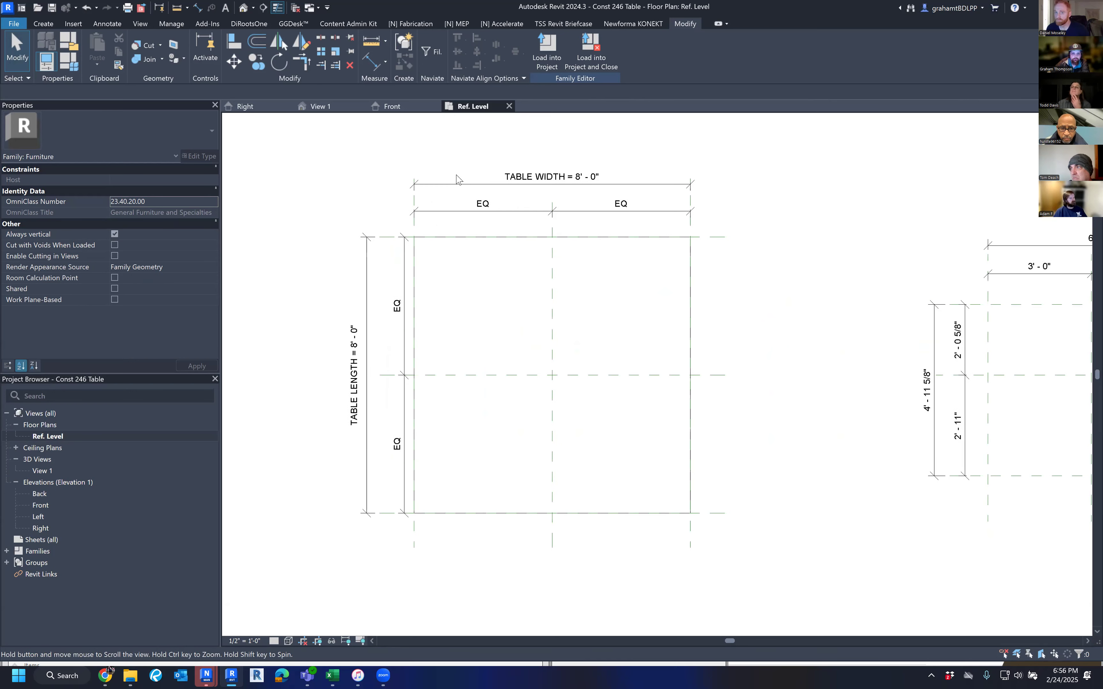
Step: Move the vertical EQ dimension string slightly outward from the table, toward the TABLE LENGTH dimension
click(393, 300)
drag(389, 299, 389, 300)
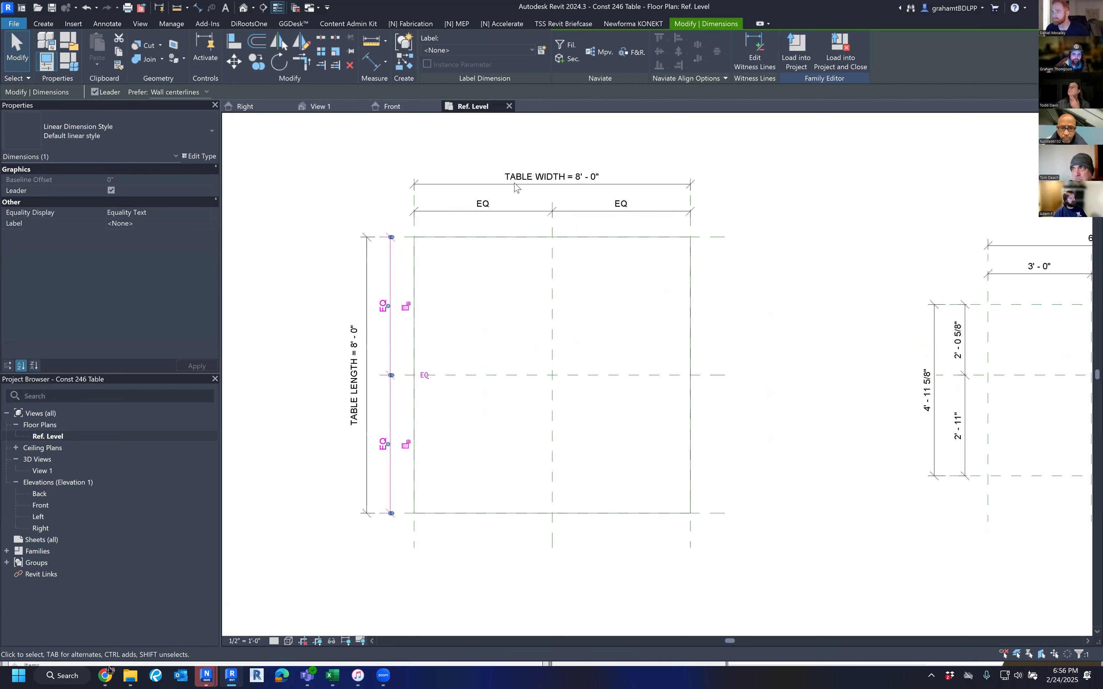
middle_drag(451, 347, 448, 333)
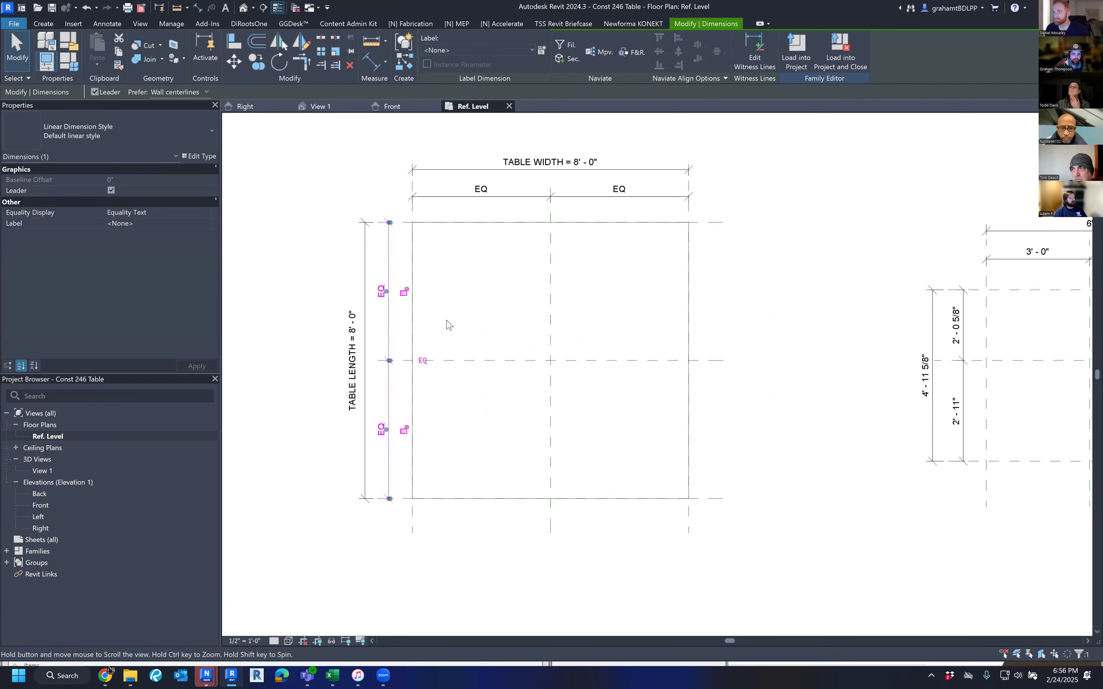
click(321, 176)
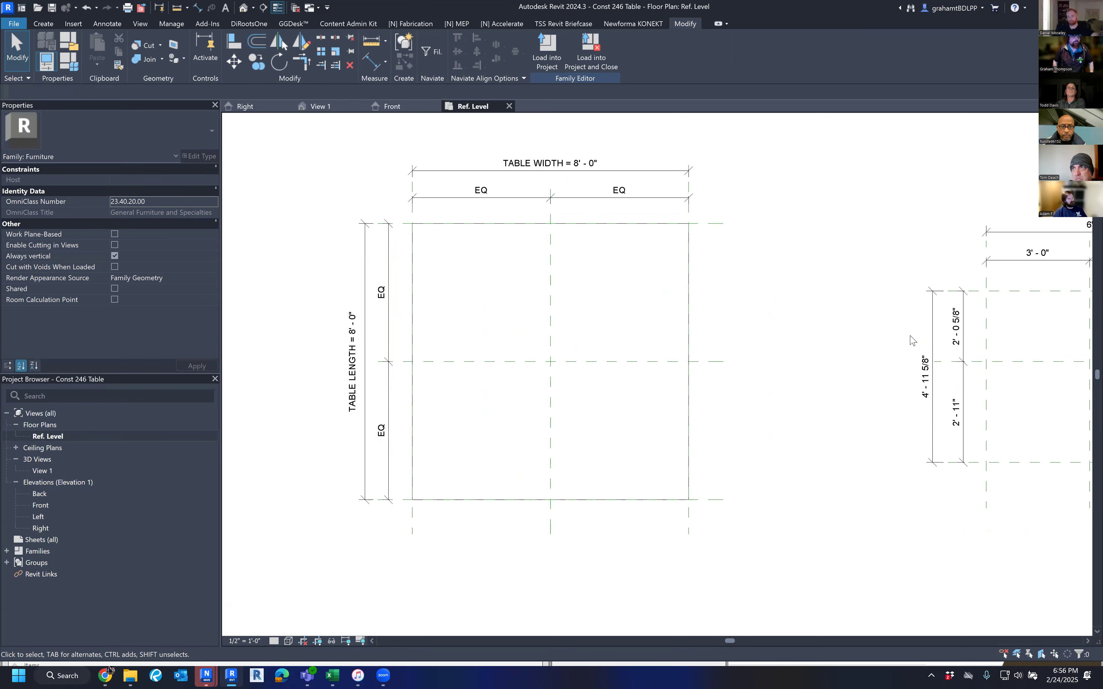
mouse_move(720, 370)
middle_down()
mouse_move(716, 341)
mouse_move(714, 374)
mouse_move(738, 364)
middle_up()
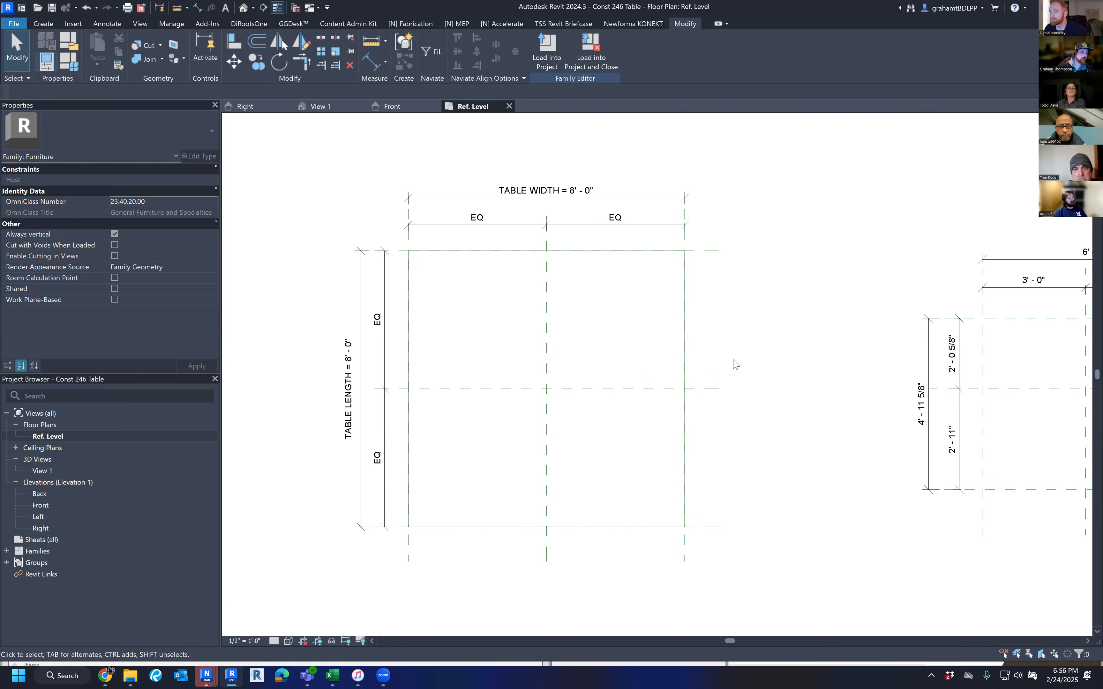
middle_drag(765, 418, 754, 388)
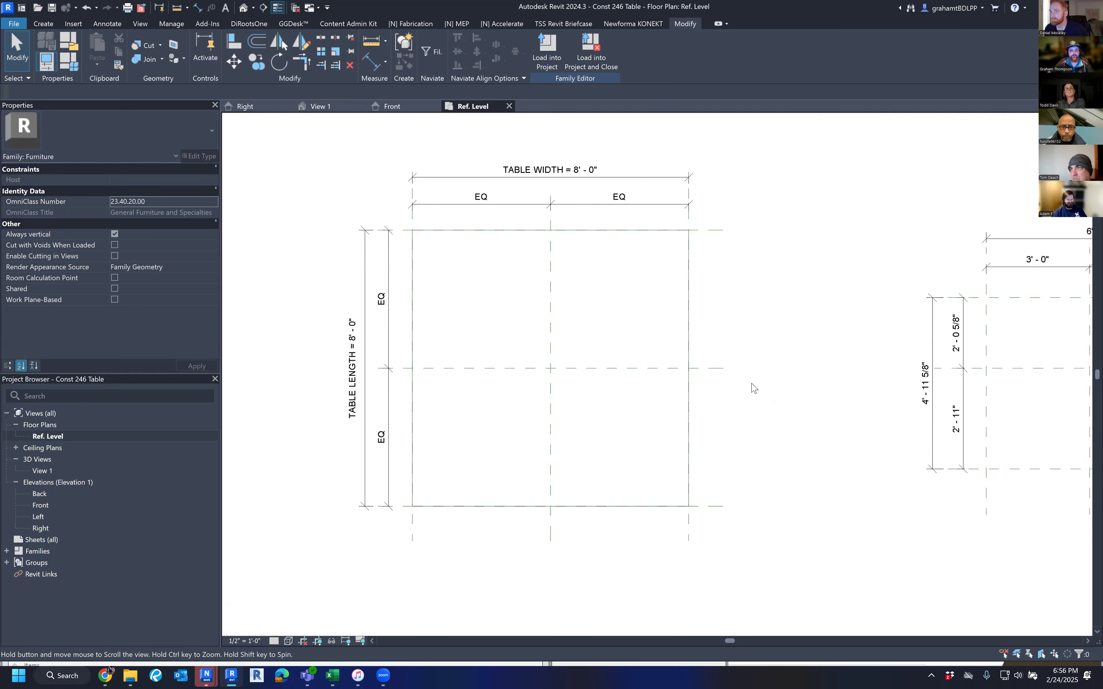
middle_drag(729, 281, 729, 327)
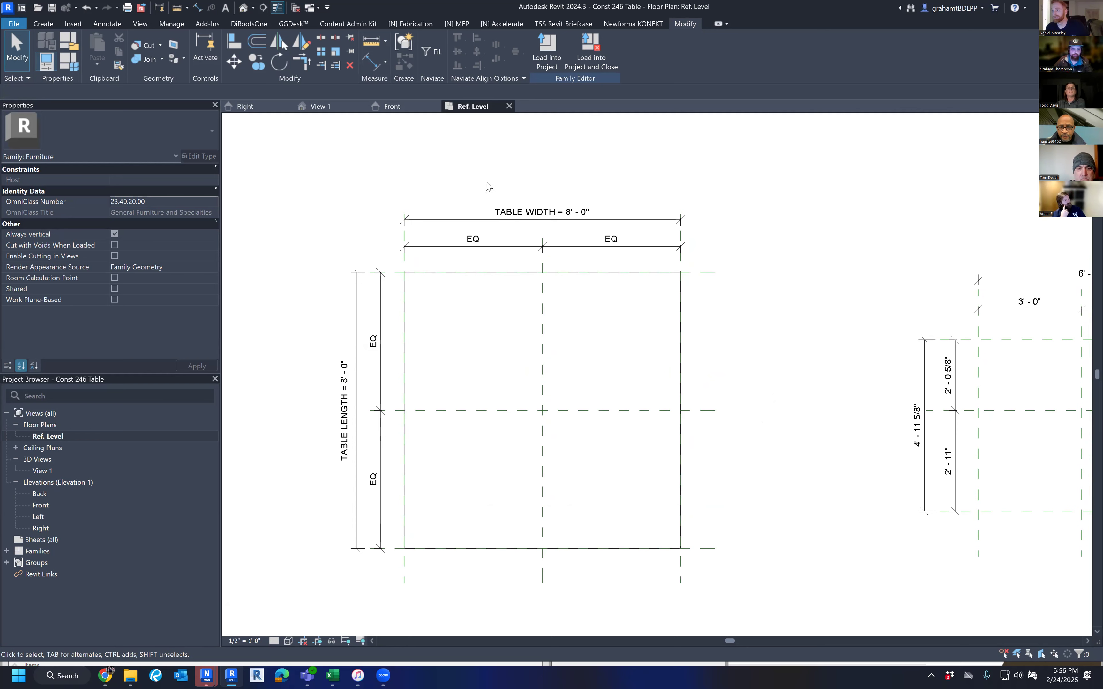
middle_drag(459, 175, 461, 146)
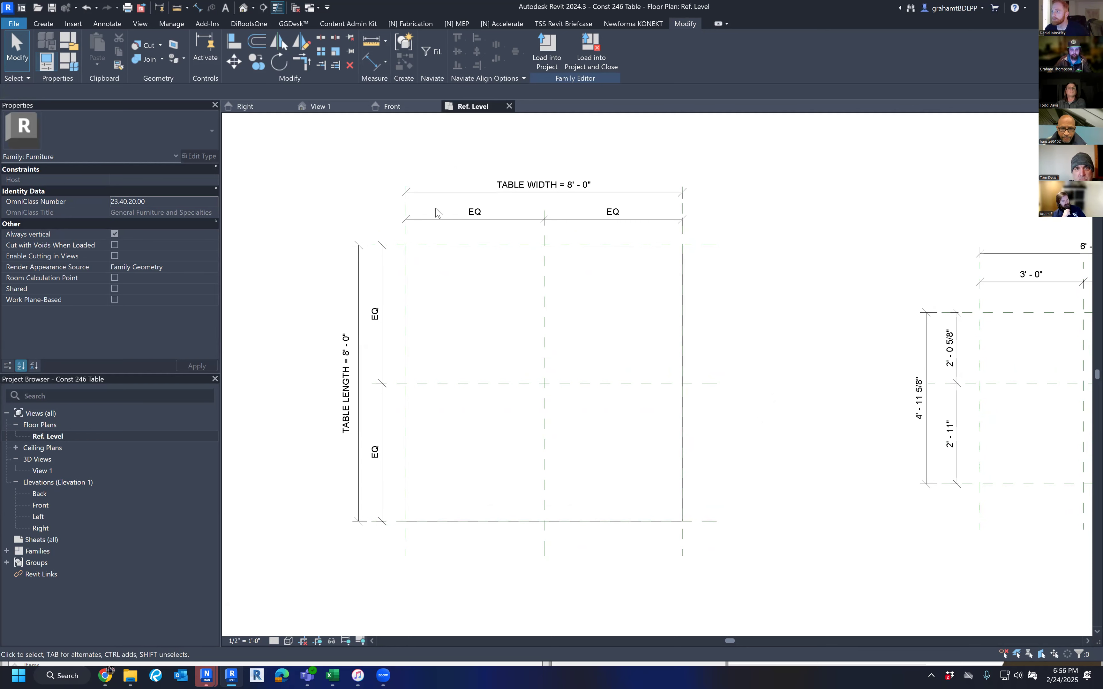
Step: Draw three vertical reference planes side by side through the left half of the table, extending past its front and back edges
key(r)
key(p)
click(429, 170)
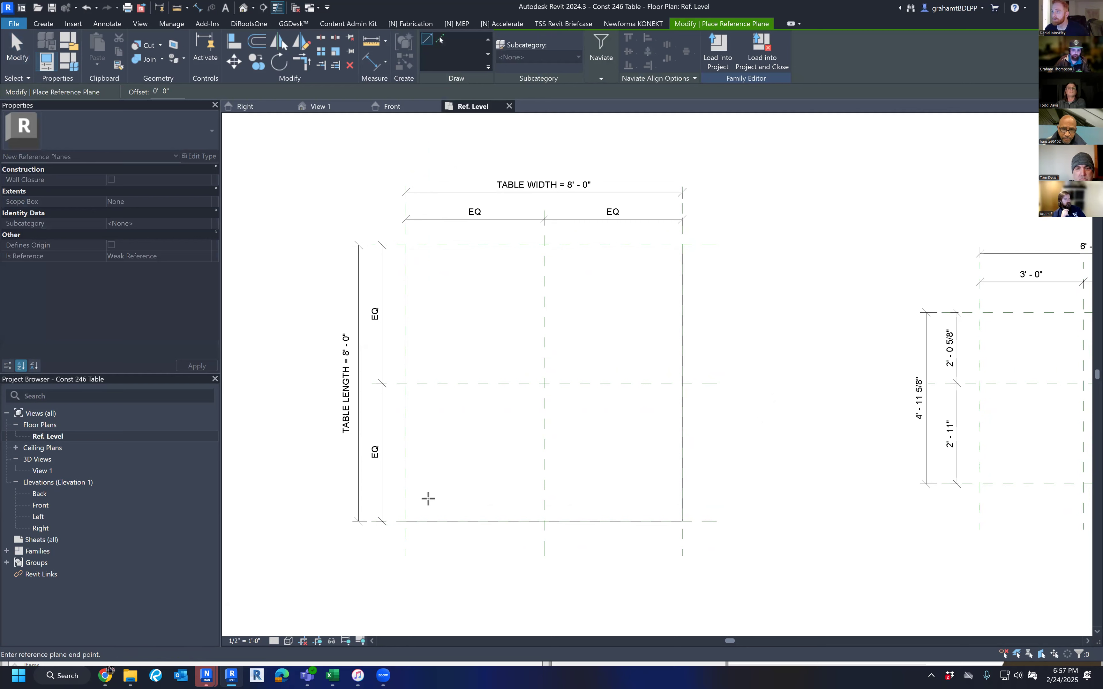
click(424, 569)
click(455, 170)
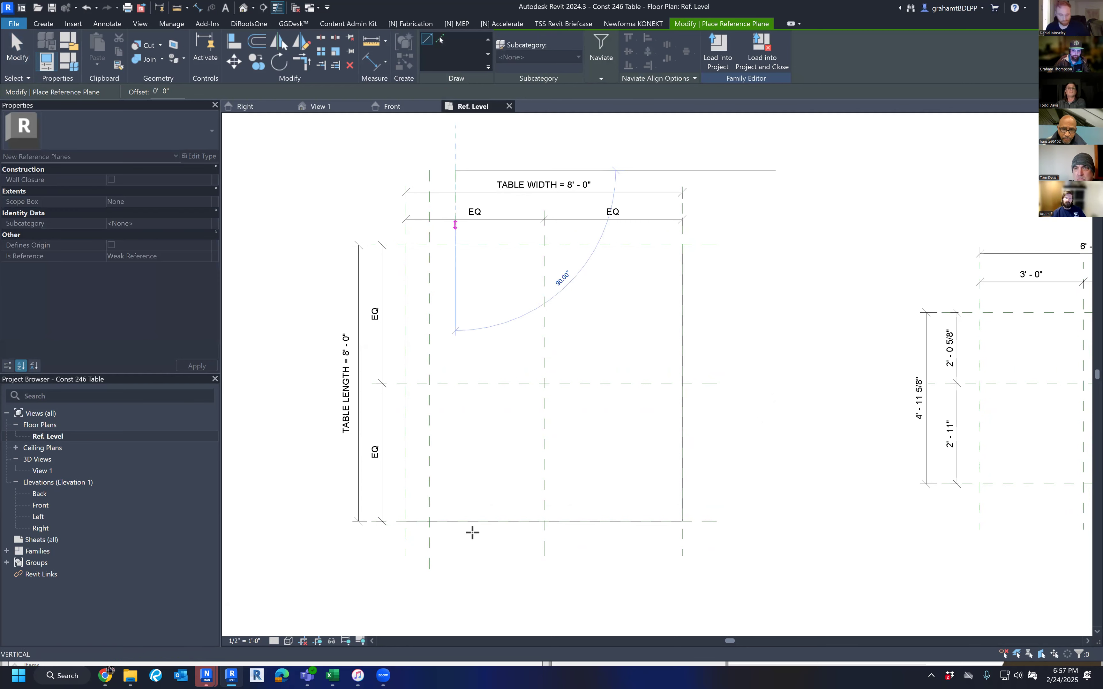
click(453, 559)
click(478, 170)
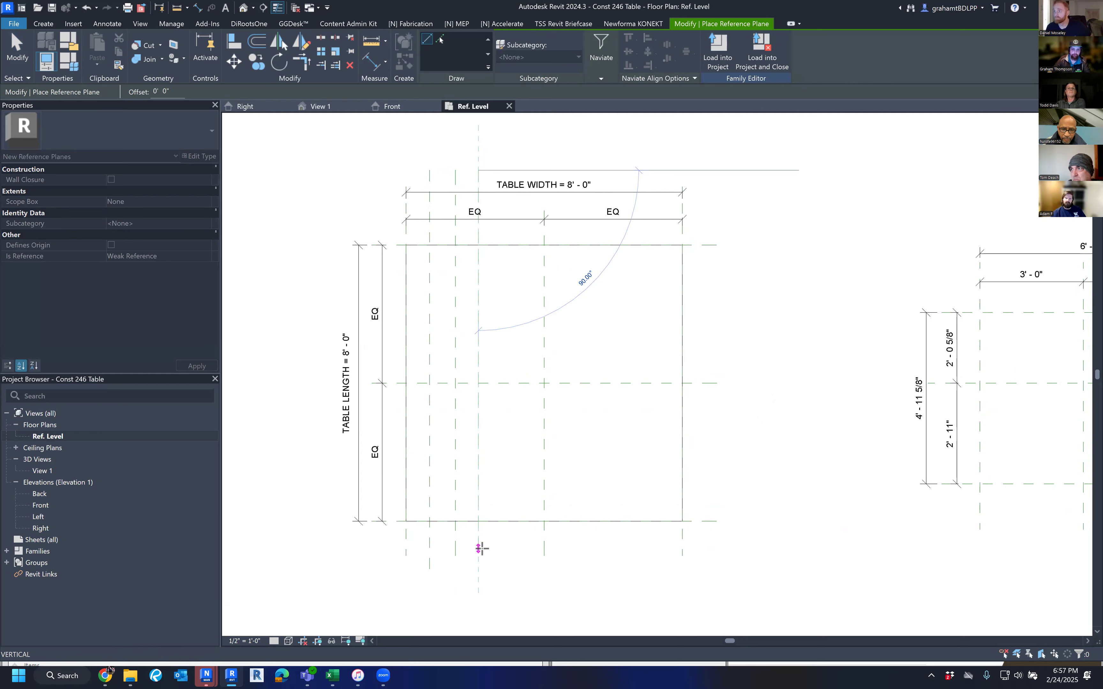
click(482, 548)
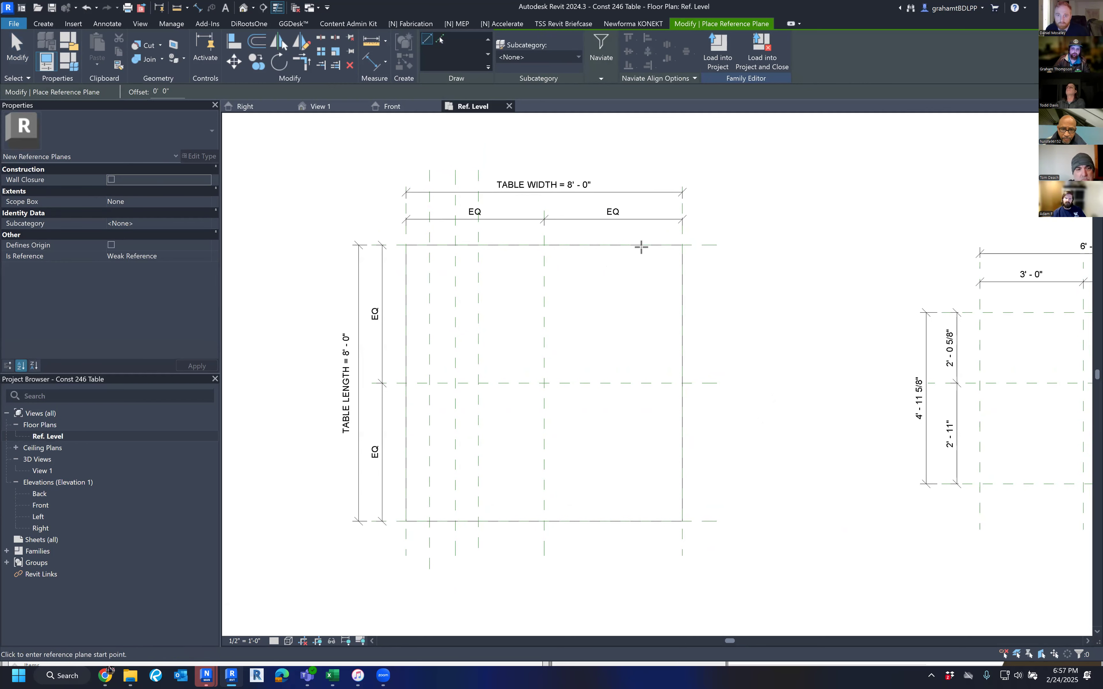
Step: Draw three vertical reference planes through the table's right half, the outermost about 1'-2" from the right edge and about 9" from its neighbour
click(616, 170)
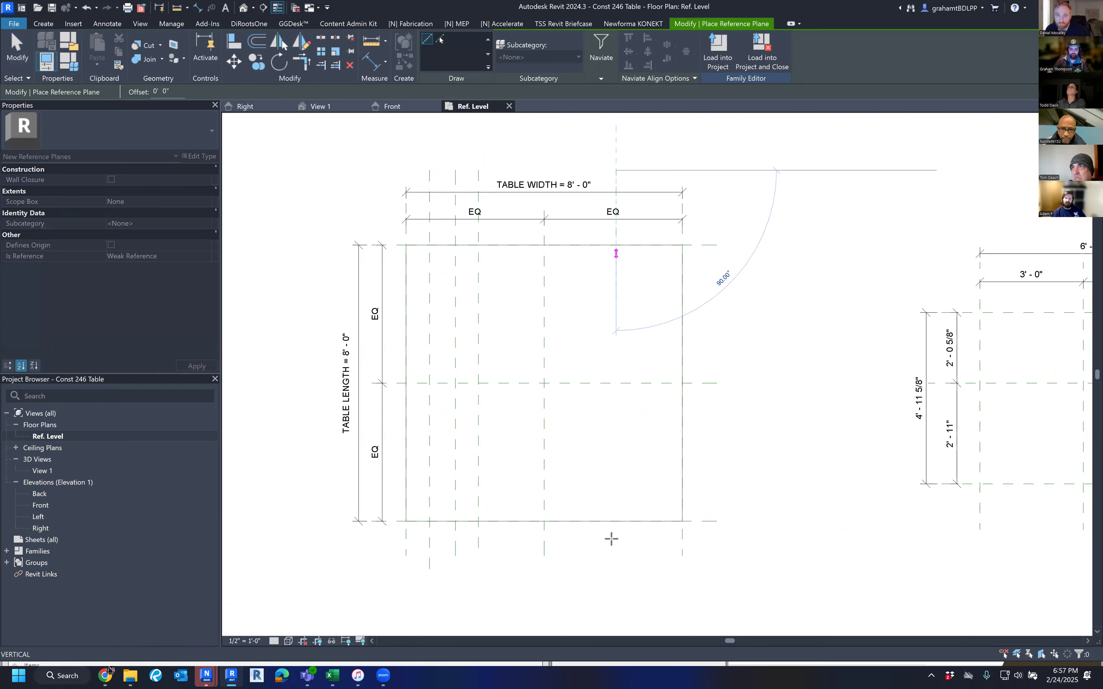
click(617, 557)
click(642, 170)
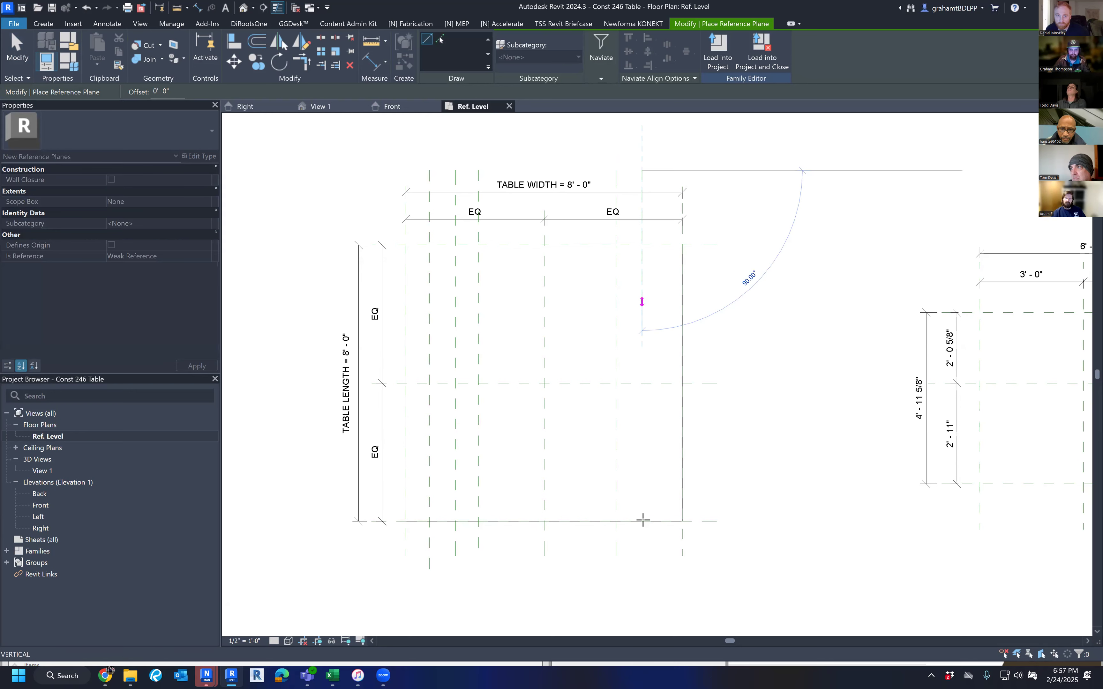
click(644, 541)
click(591, 170)
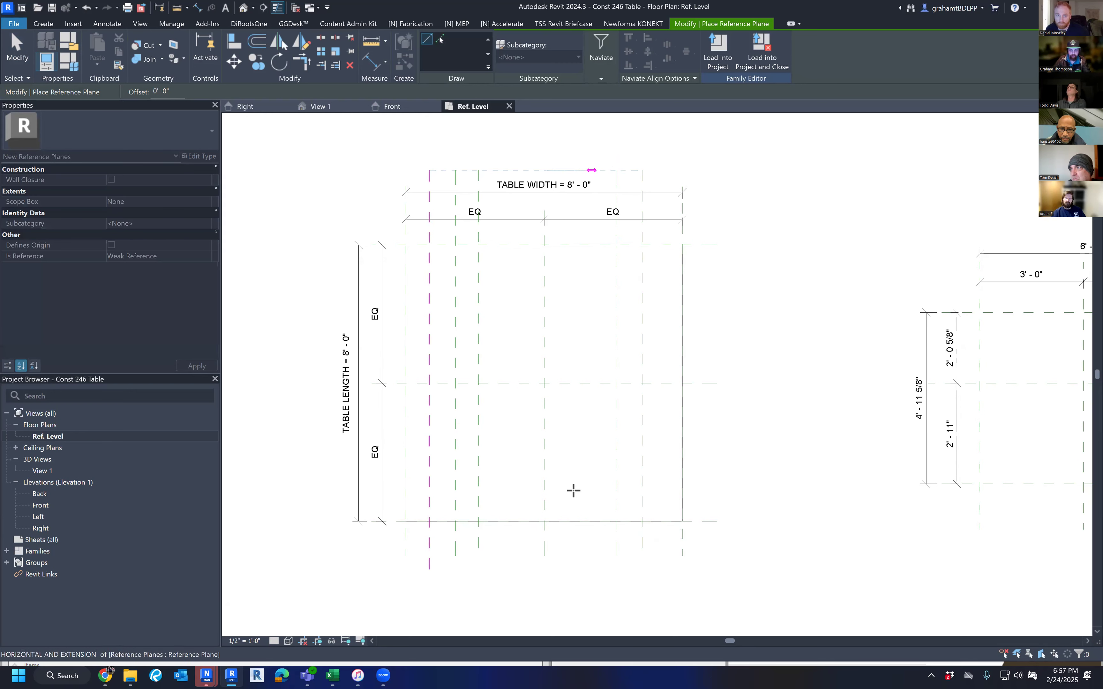
click(590, 549)
key(Escape)
key(Escape)
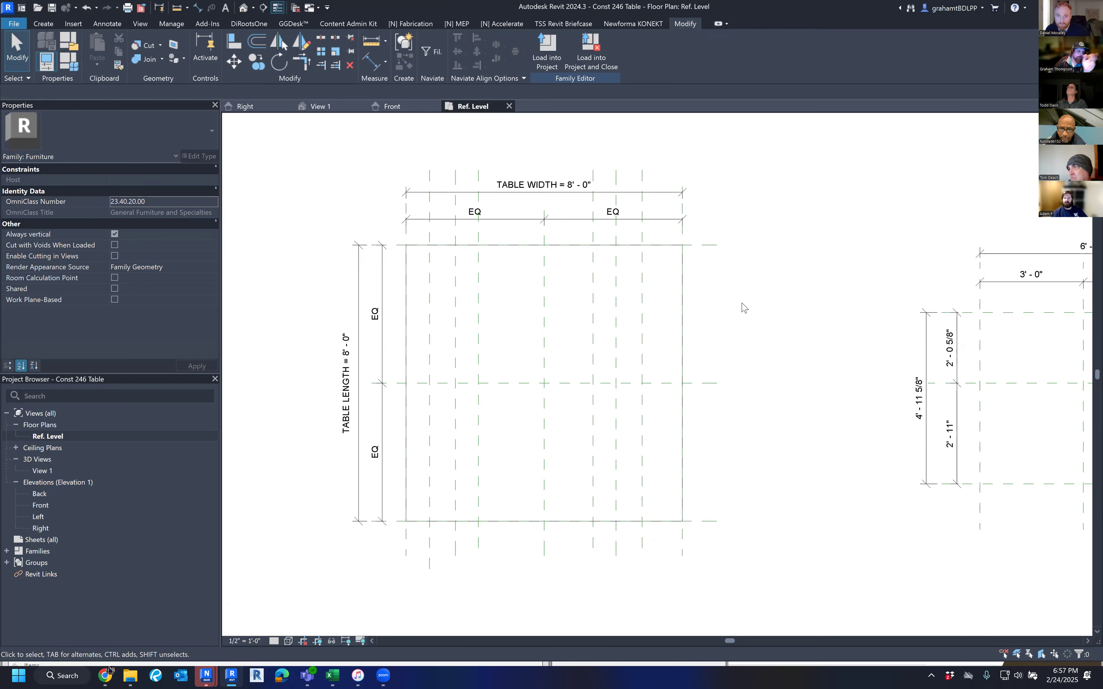
click(712, 250)
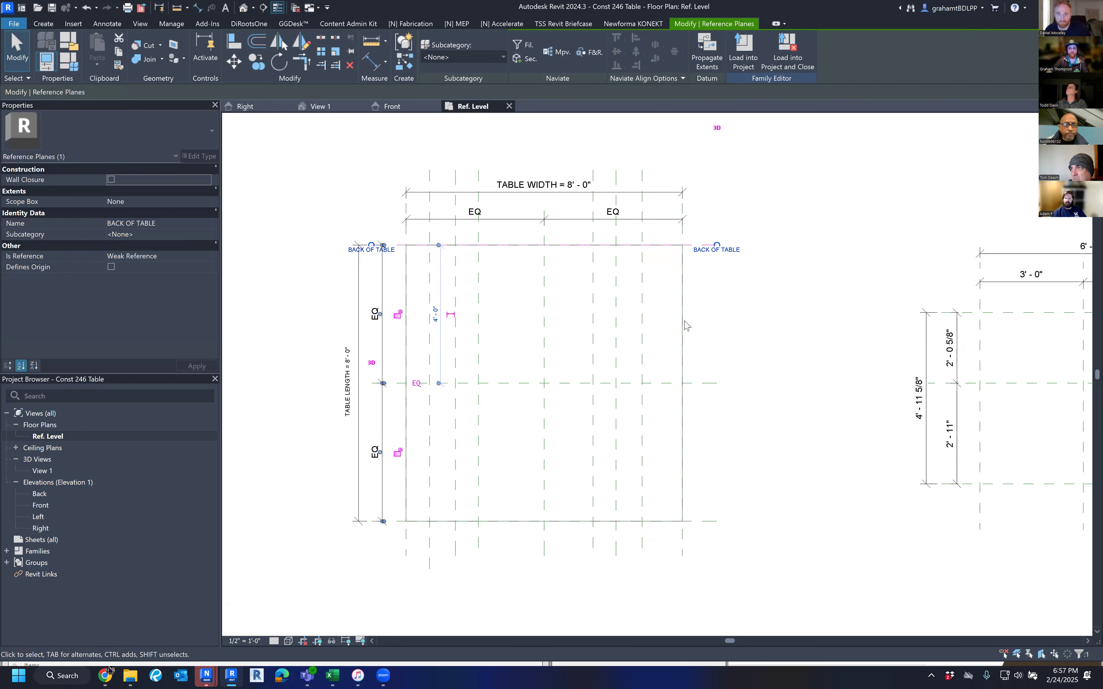
key(Escape)
click(646, 283)
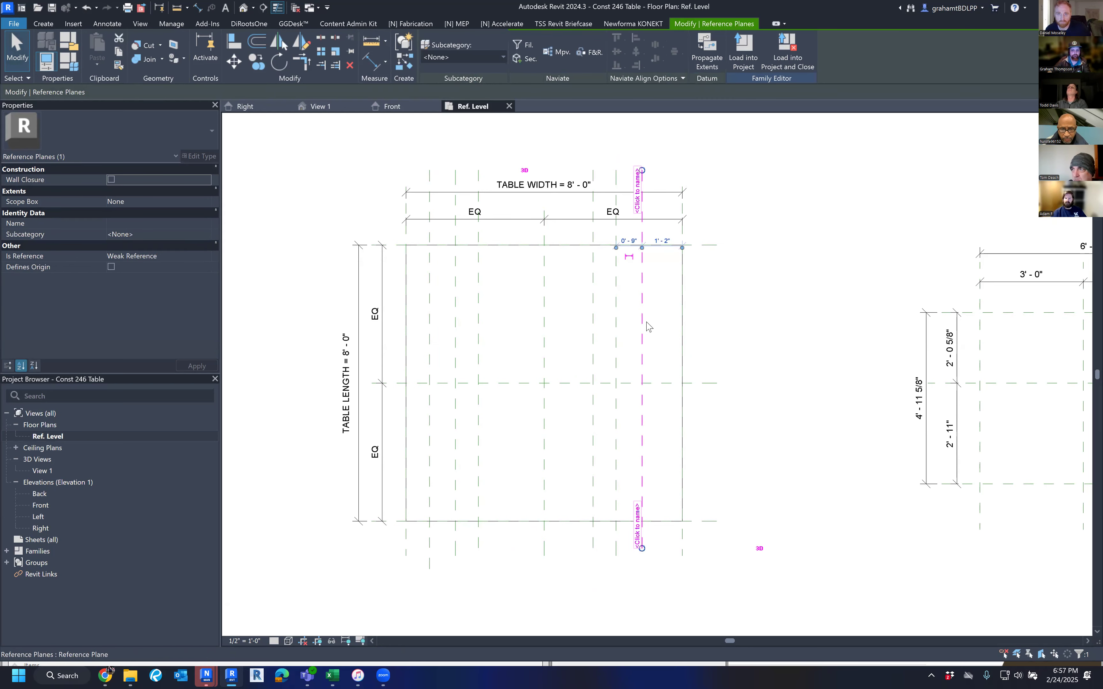
key(Escape)
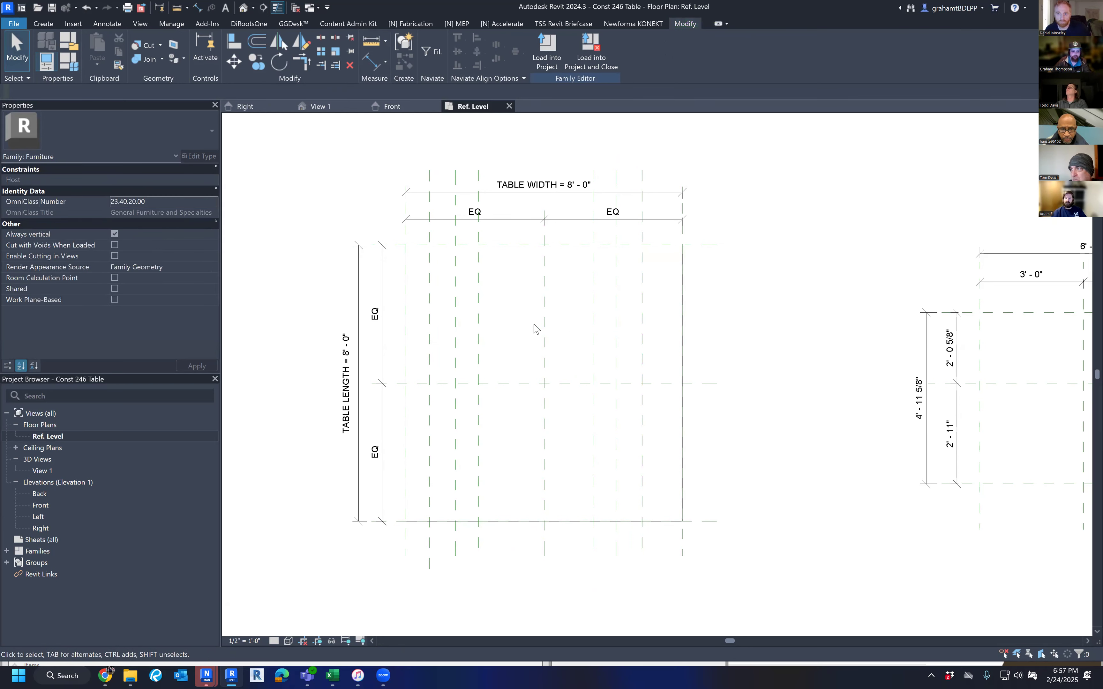
Step: Draw three horizontal reference planes across the back half of the table, between its back edge and the Center Front/Back plane
key(r)
key(p)
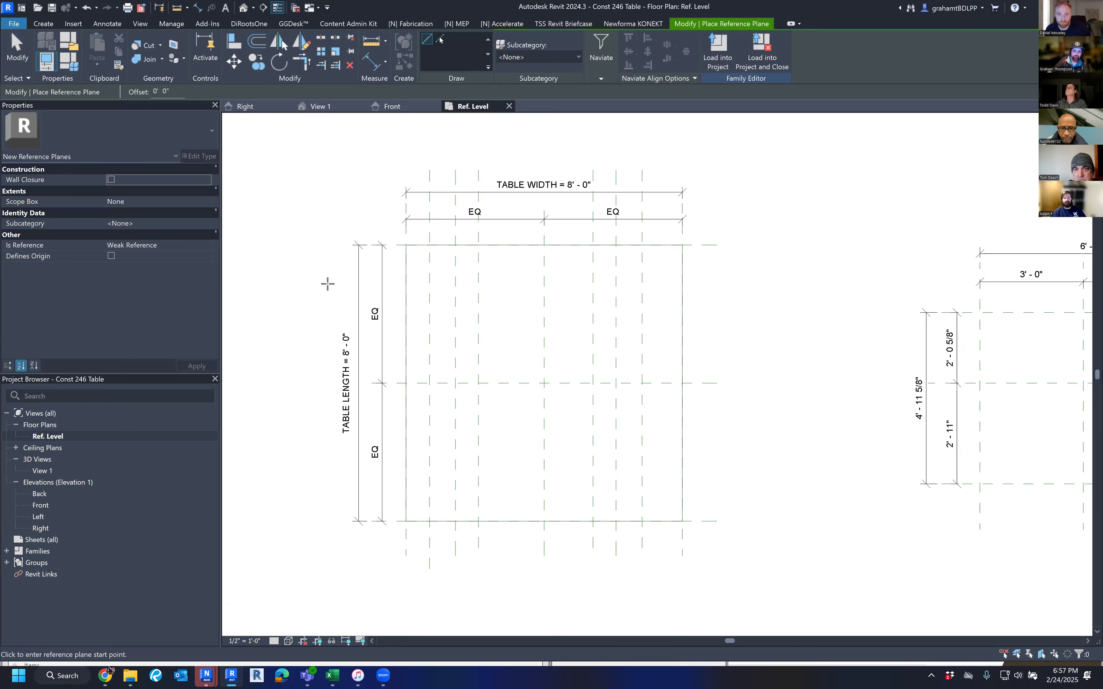
click(324, 274)
click(733, 275)
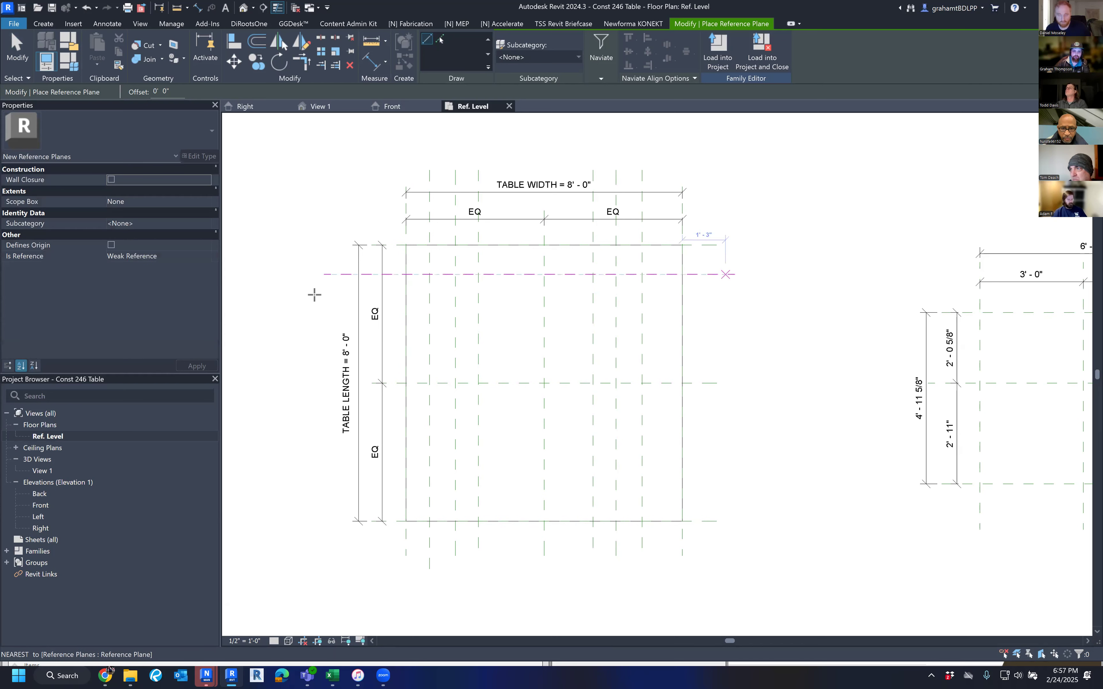
click(733, 301)
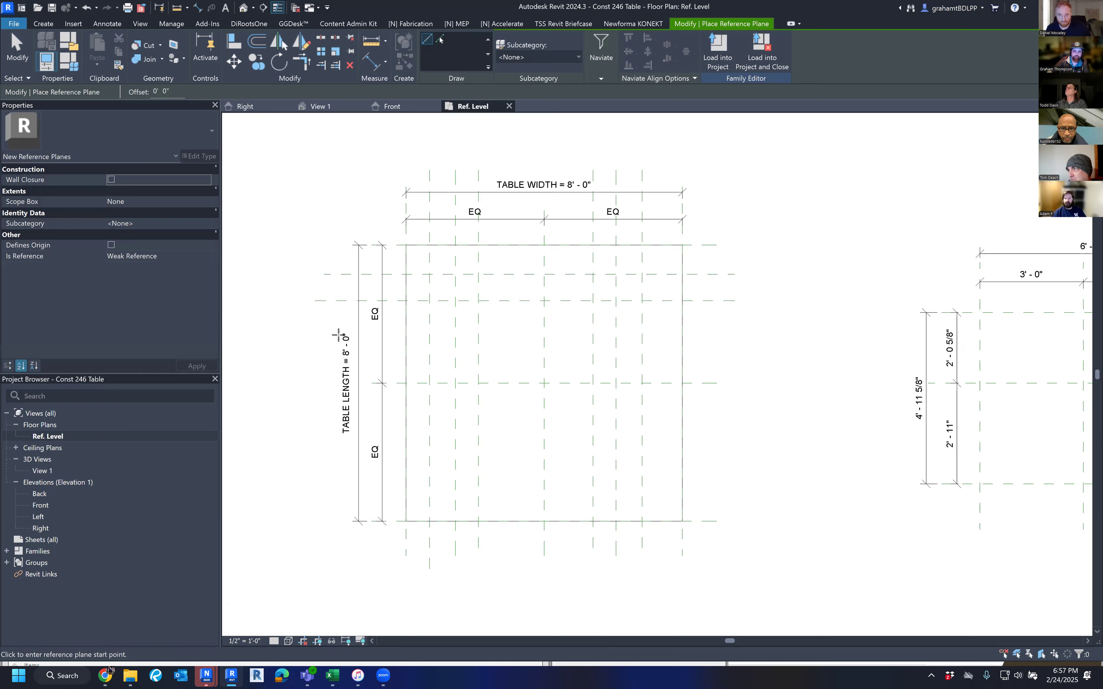
click(314, 339)
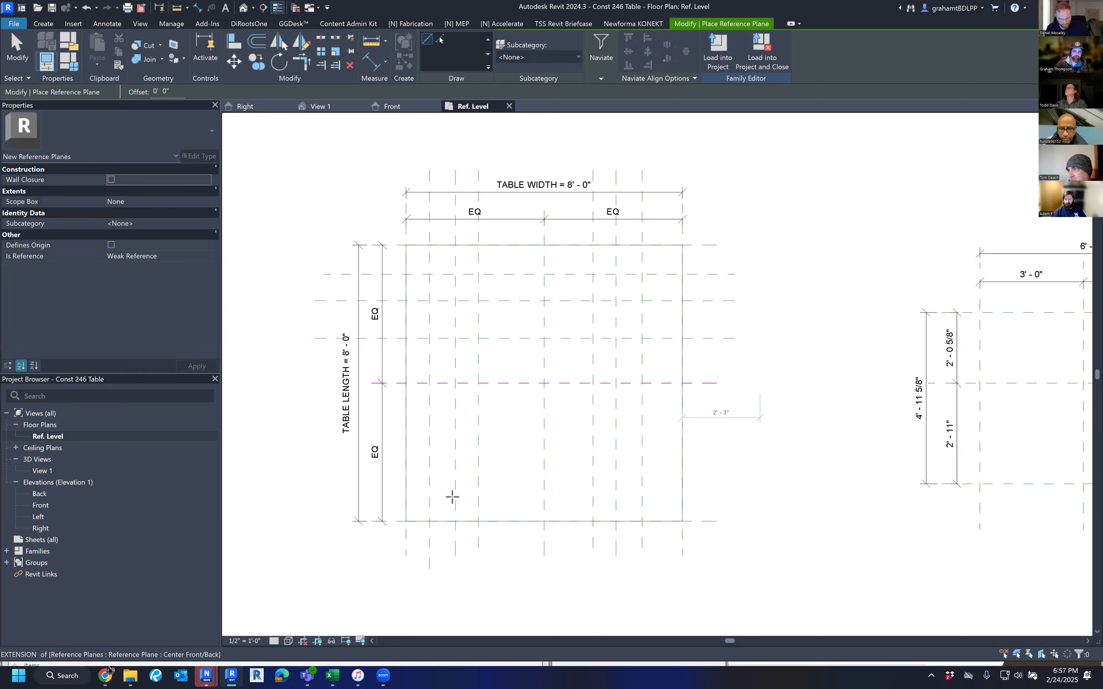
Step: Draw three horizontal reference planes across the table's front half, starting about 1'-4" from the centre plane and spaced about 9" apart
click(674, 415)
click(732, 430)
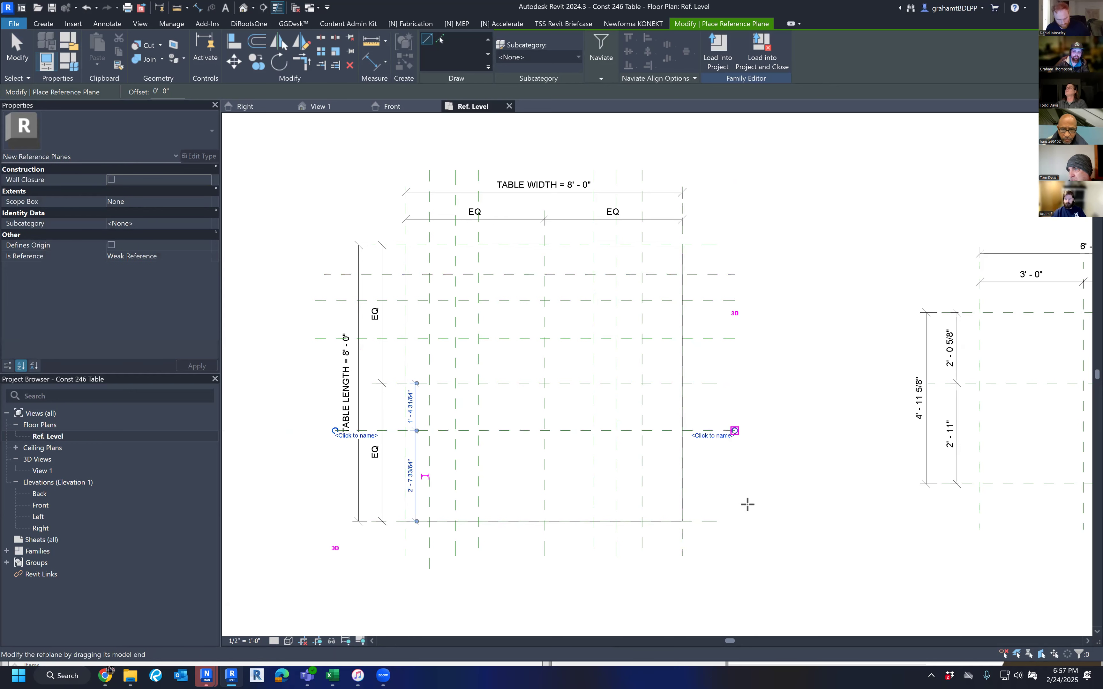
click(736, 483)
click(325, 485)
click(313, 458)
click(732, 458)
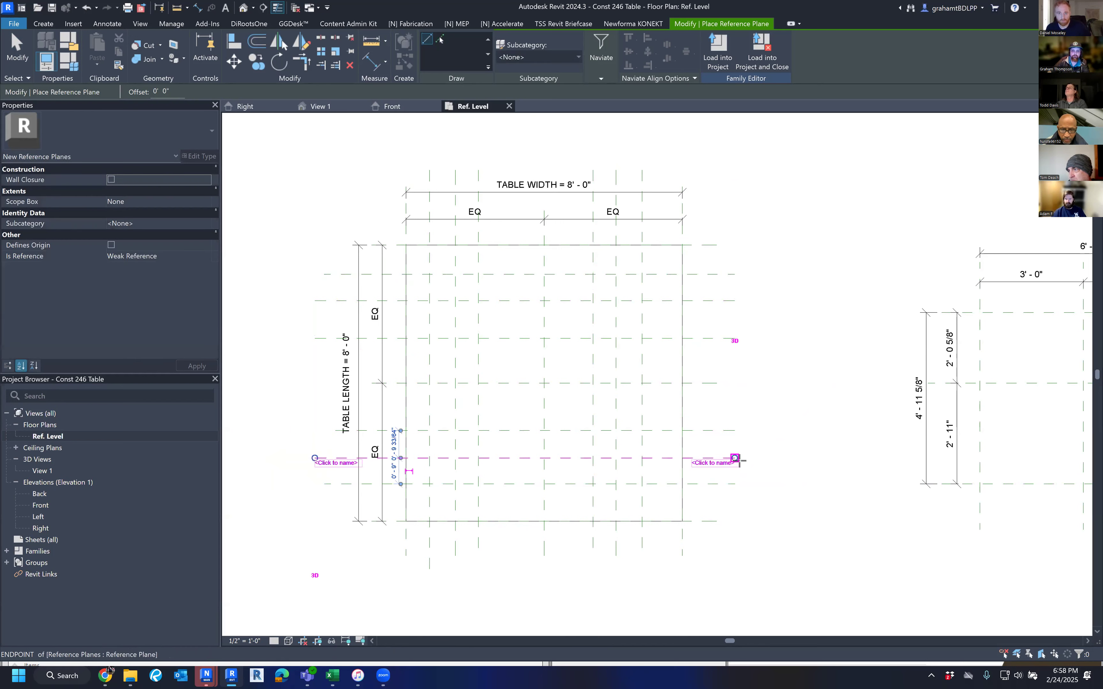
key(Escape)
key(Escape)
Step: Select all the new vertical and horizontal reference planes together to check their shared properties, and clear the selection
drag(710, 502, 709, 430)
ctrl+drag(712, 354, 585, 255)
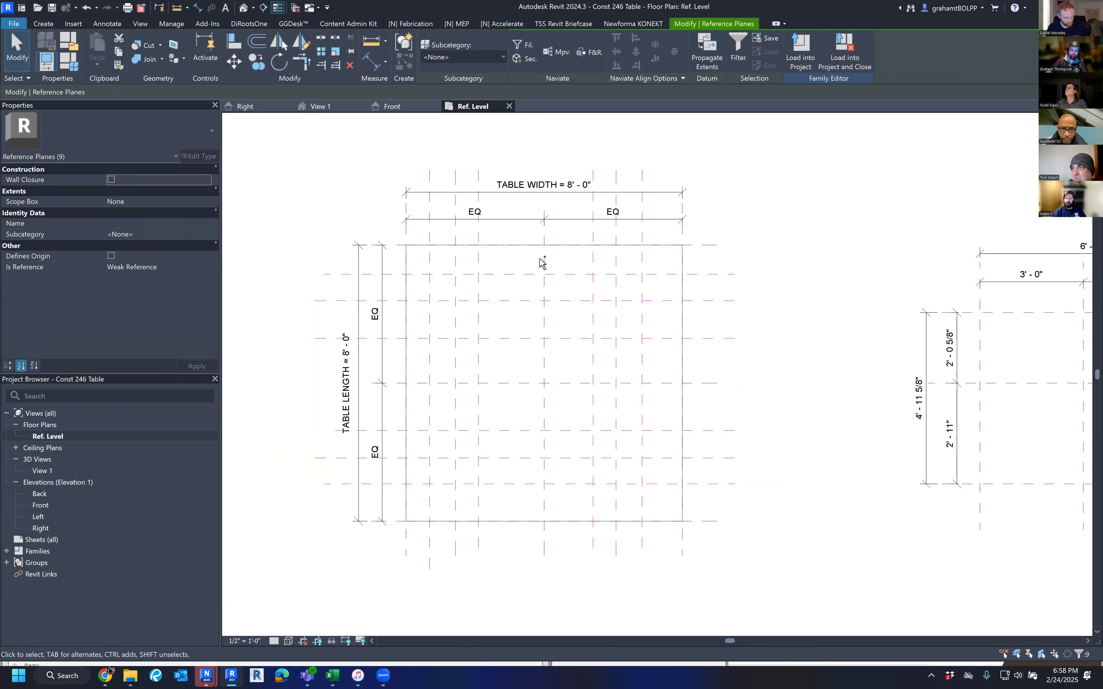
ctrl+drag(505, 263, 420, 253)
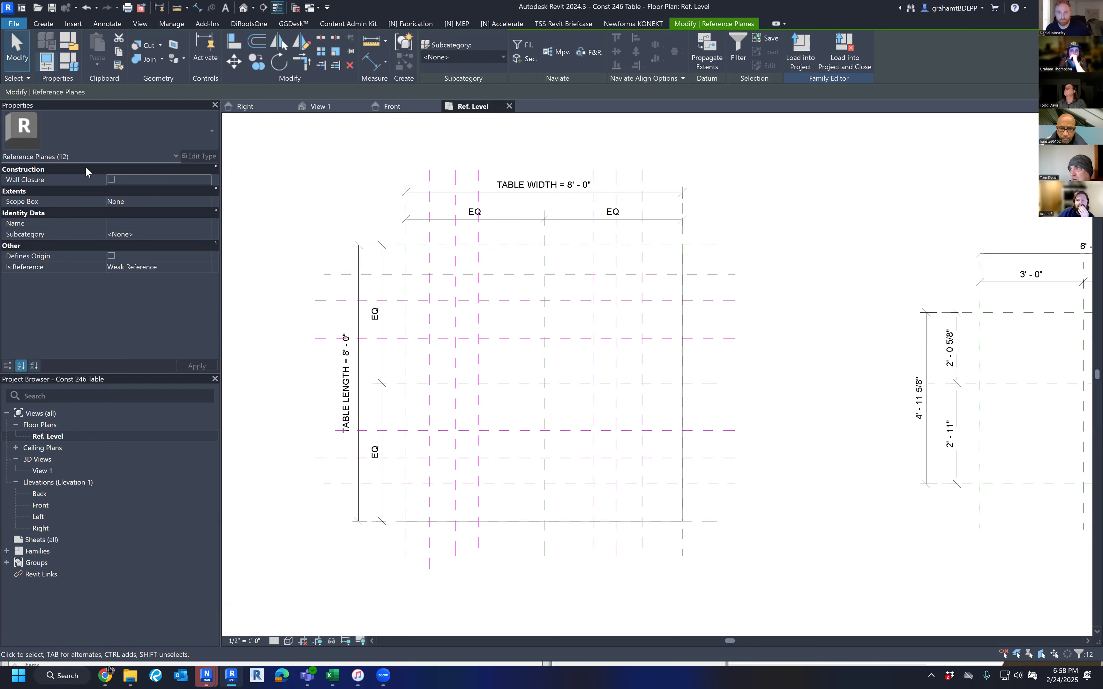
click(763, 229)
Step: Remove the leftmost of the new vertical reference planes inside the table outline
middle_drag(777, 276, 783, 260)
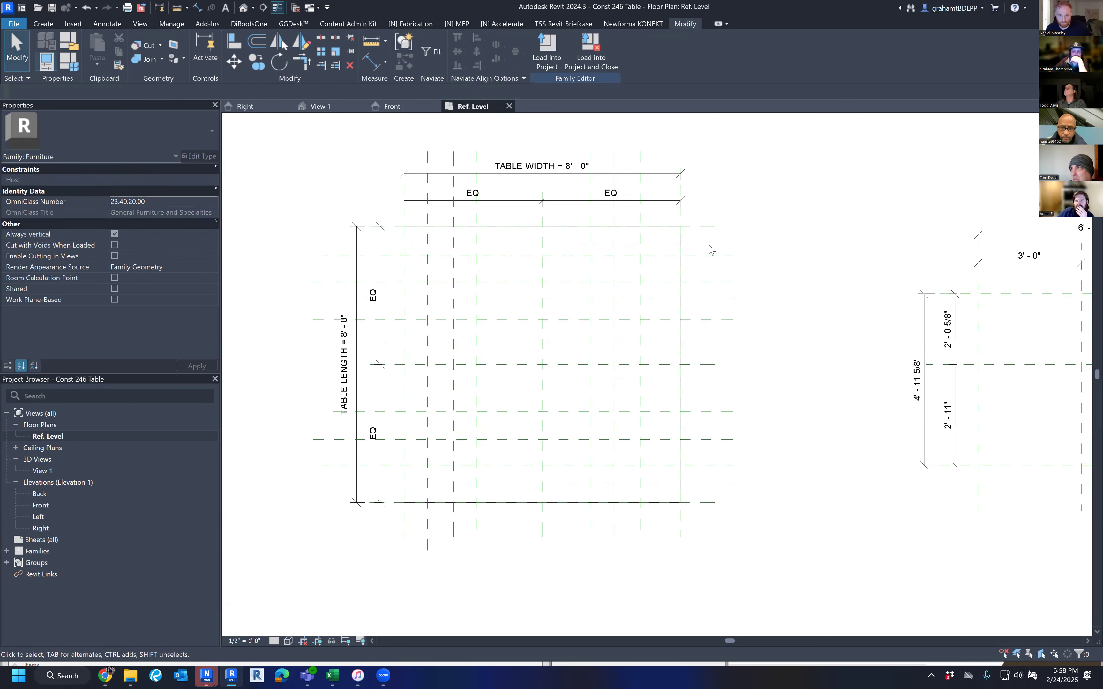
middle_drag(484, 536, 519, 484)
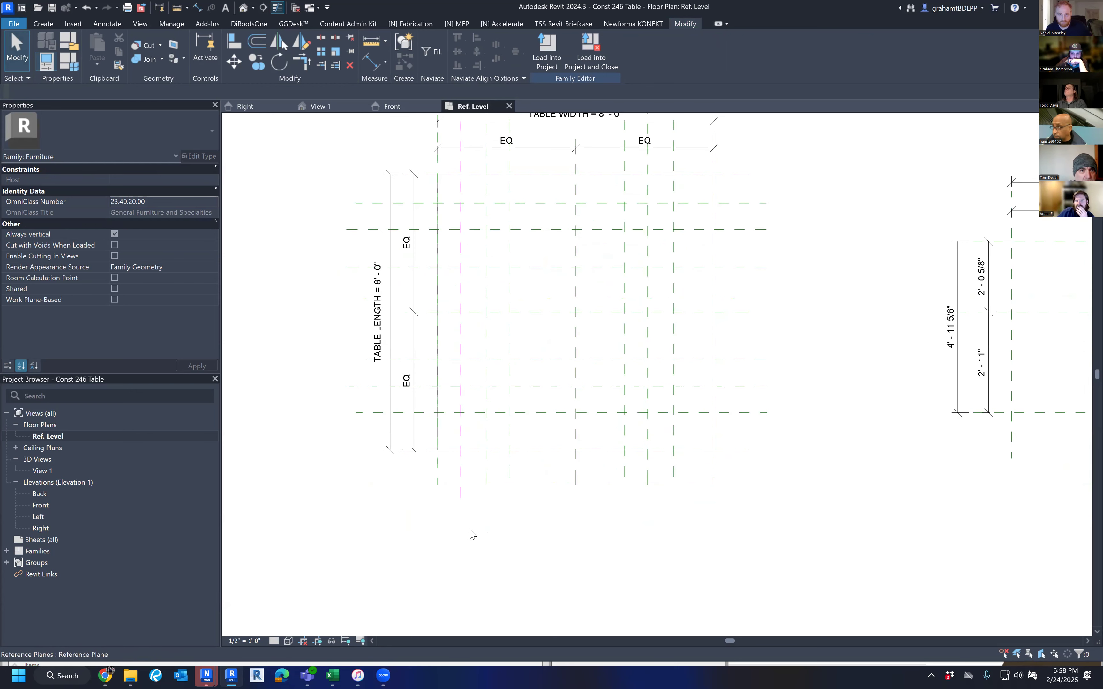
middle_drag(467, 517, 464, 532)
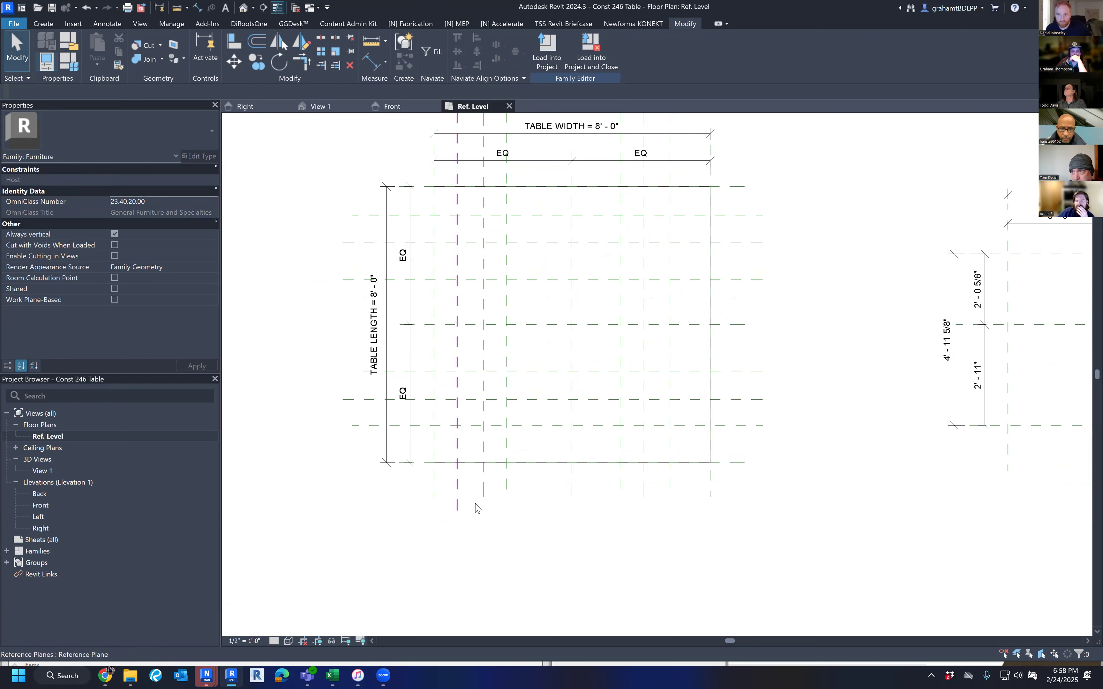
click(482, 489)
key(ctrl+z)
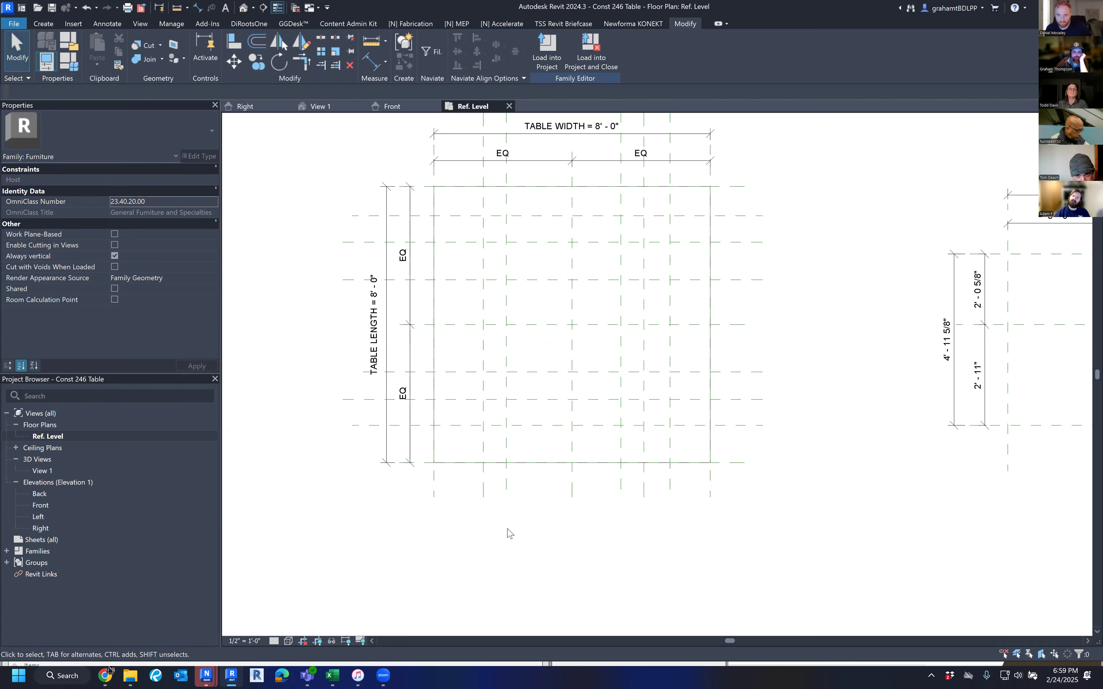
Step: Add a vertical reference plane 9" outward from the nearest plane in the table's left half and name it LLL
click(460, 490)
click(502, 556)
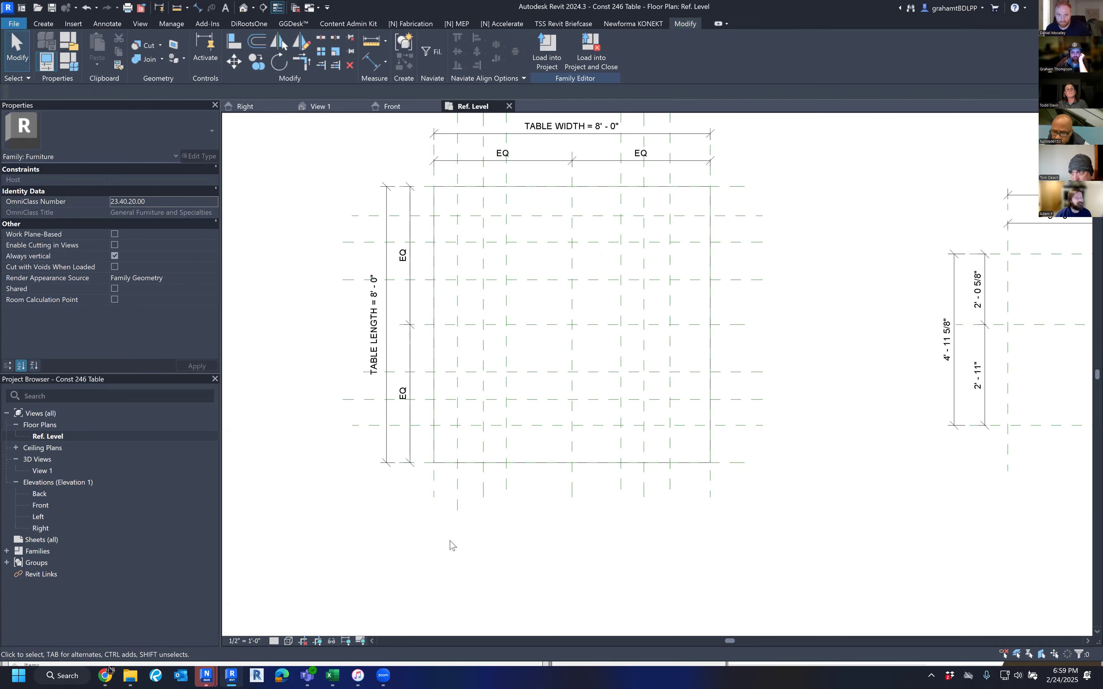
scroll(449, 541, up, 3)
scroll(502, 538, down, 2)
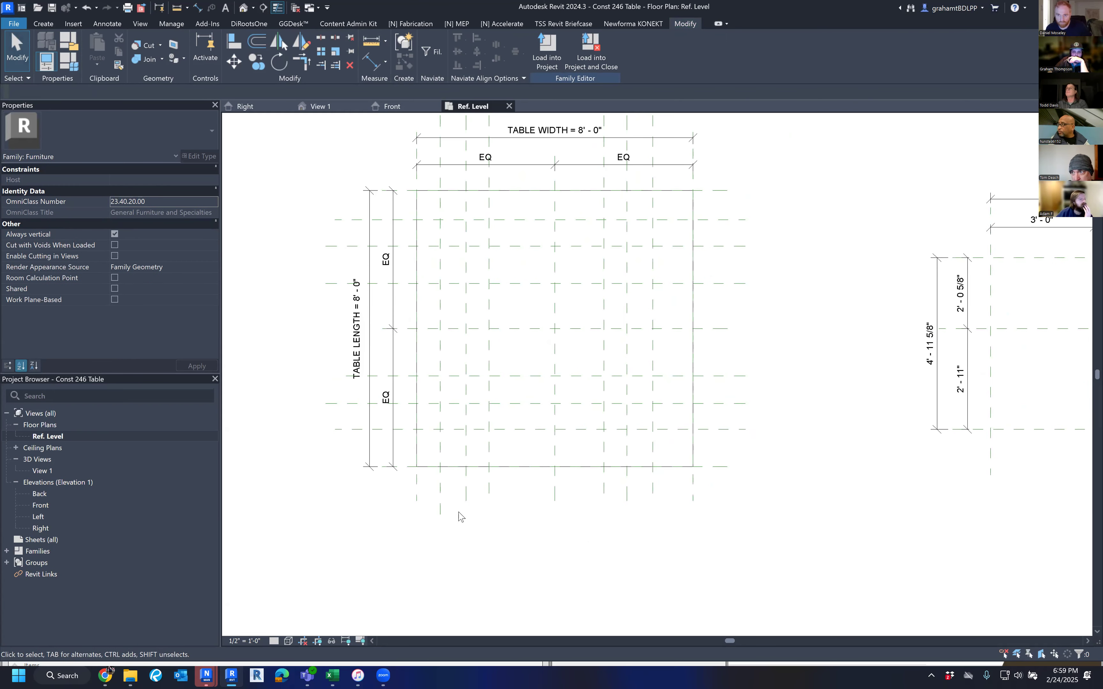
scroll(460, 565, up, 2)
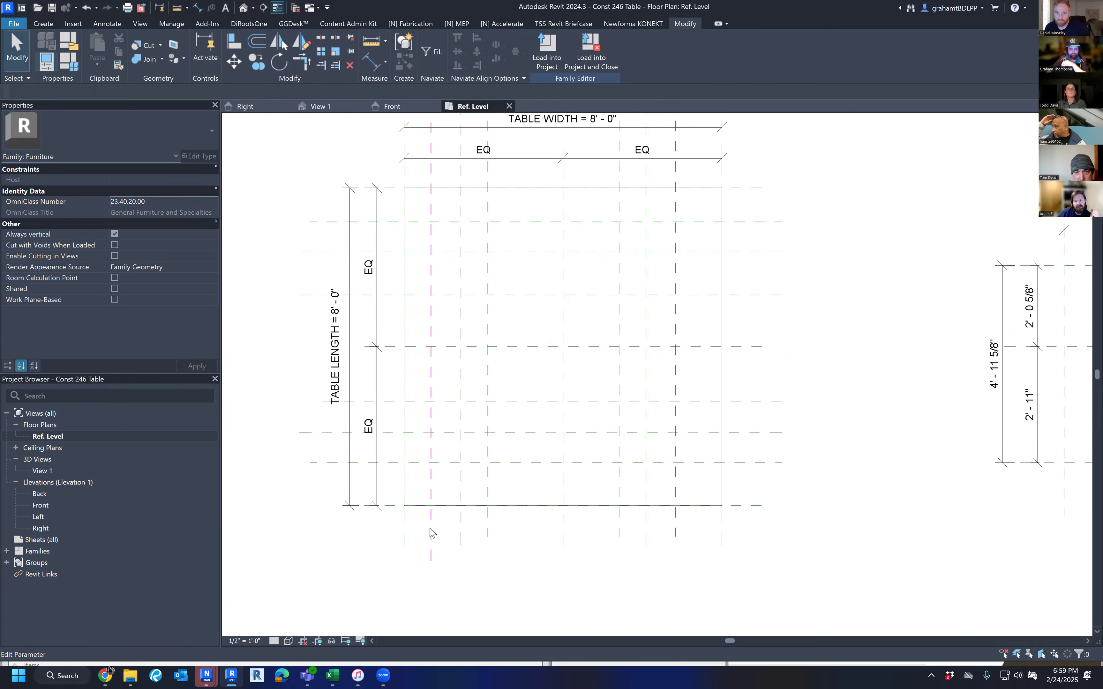
click(431, 534)
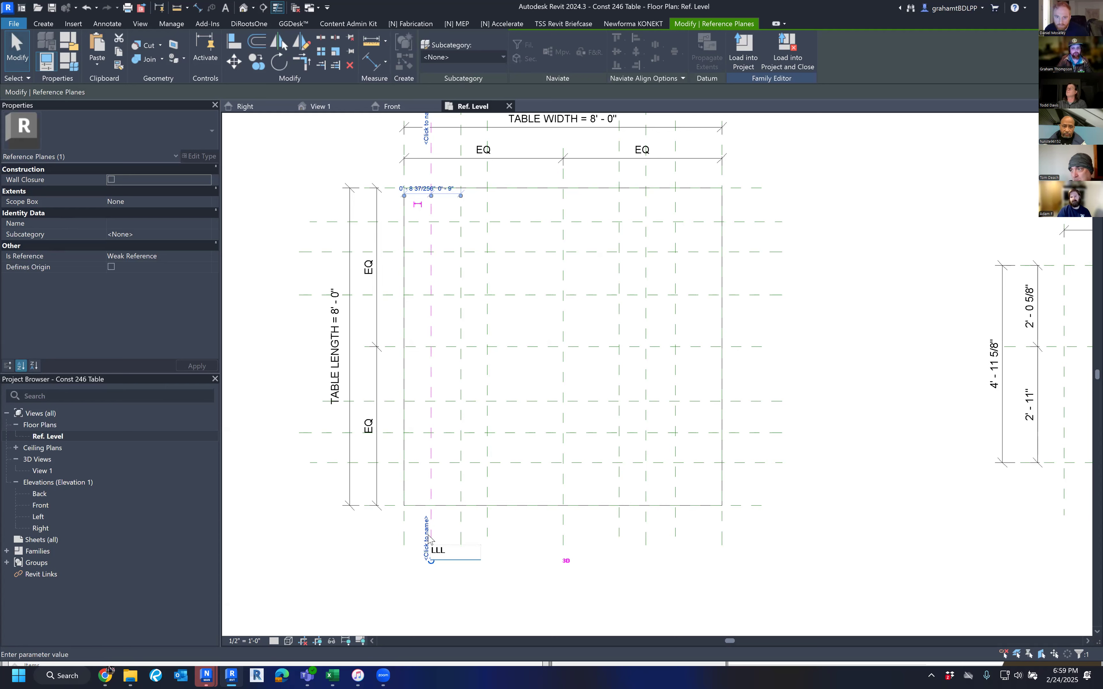
key(Return)
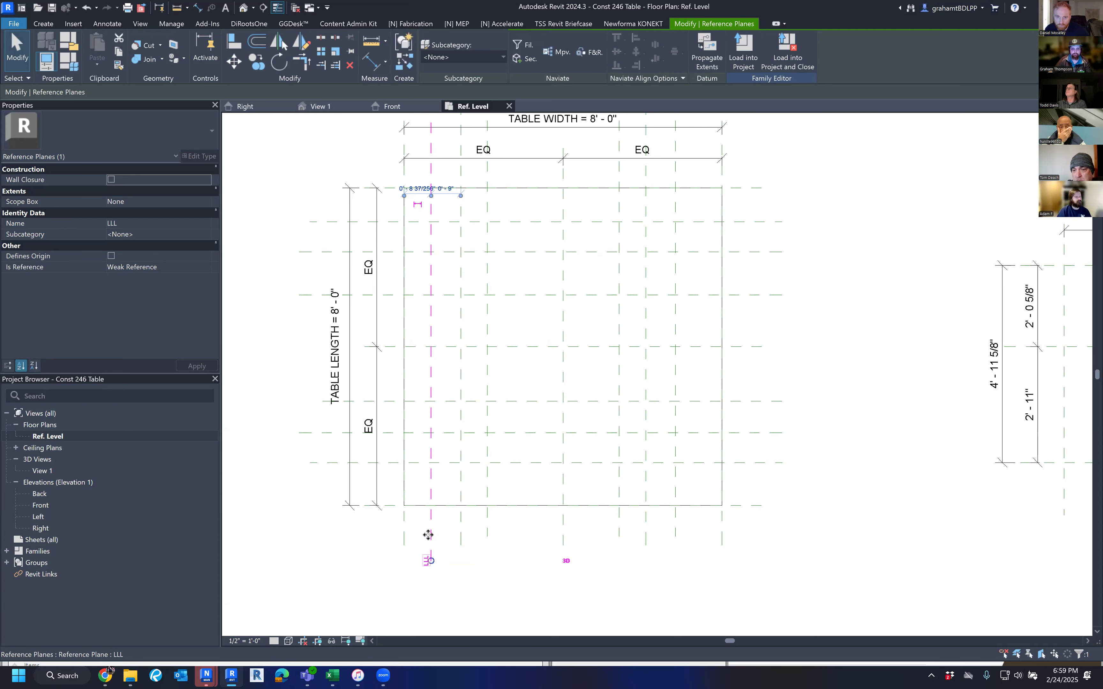
Step: Name the next two vertical reference planes inward from LLL as LLC and LLR, and check the names in this group
click(461, 531)
click(455, 538)
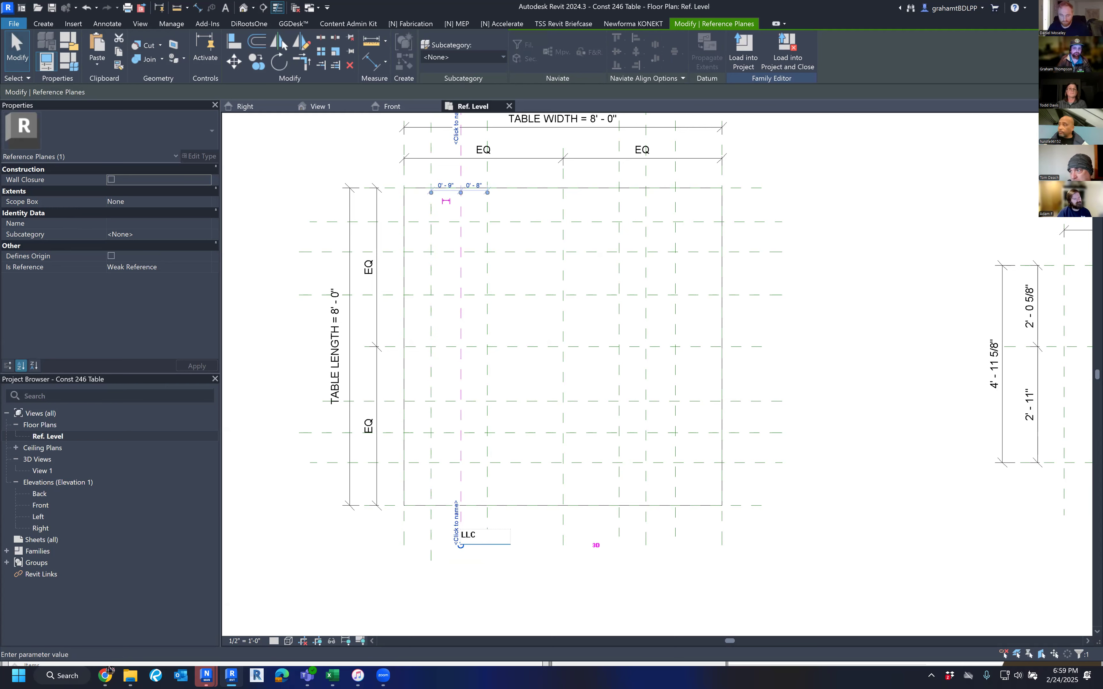
text(LLC)
key(Return)
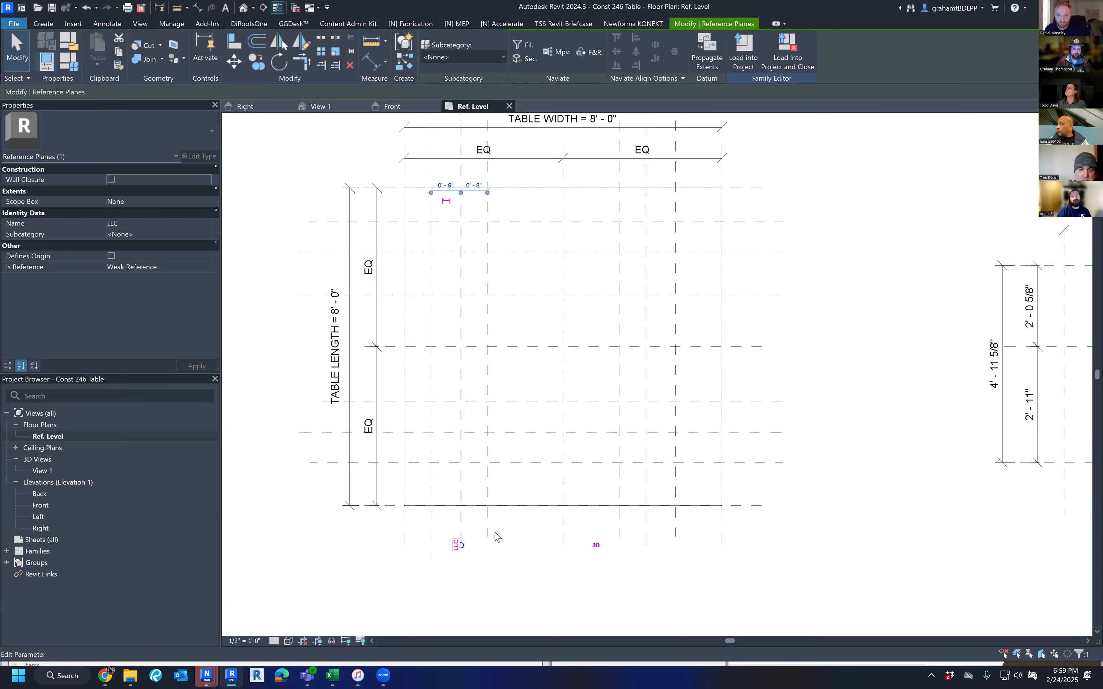
click(487, 531)
click(482, 528)
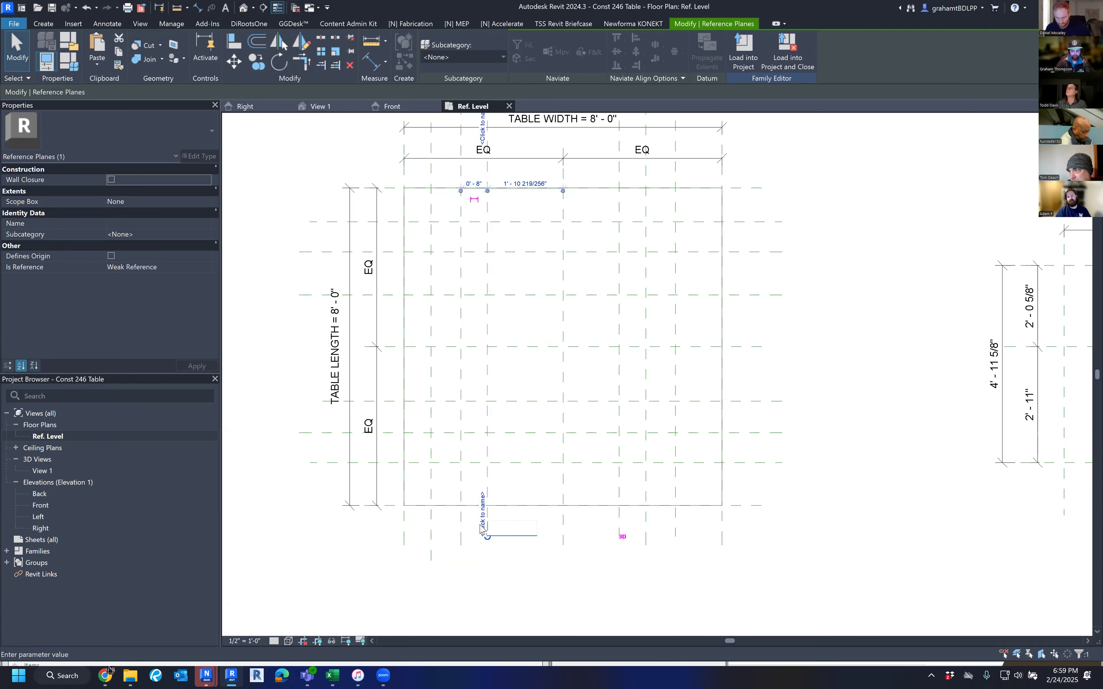
key(Return)
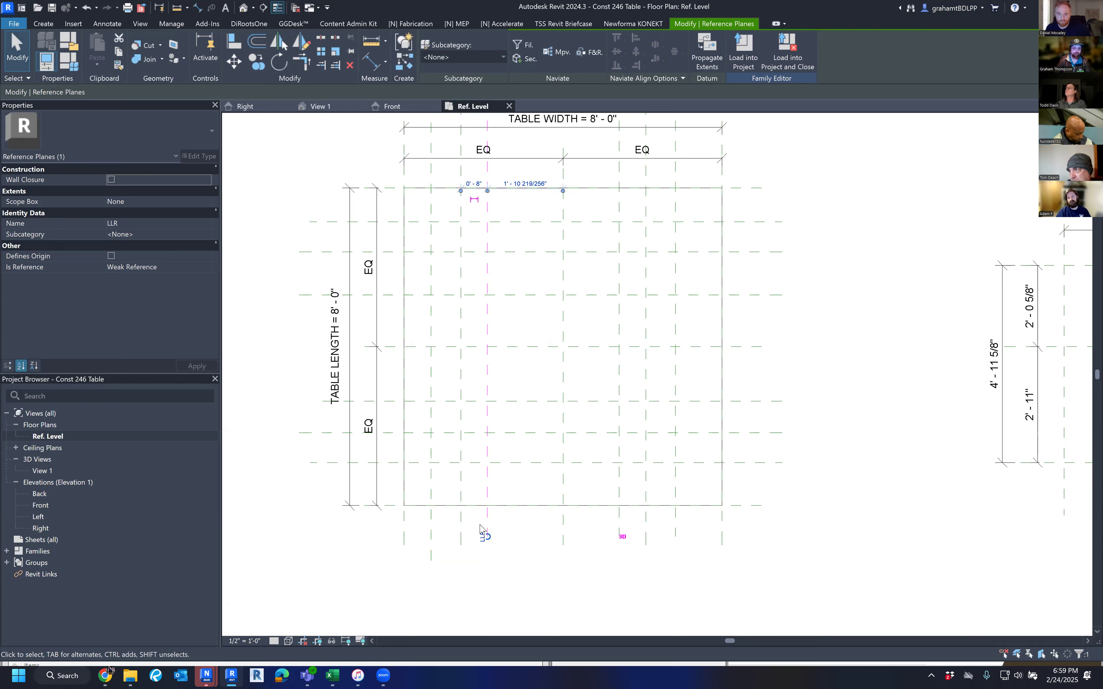
click(431, 538)
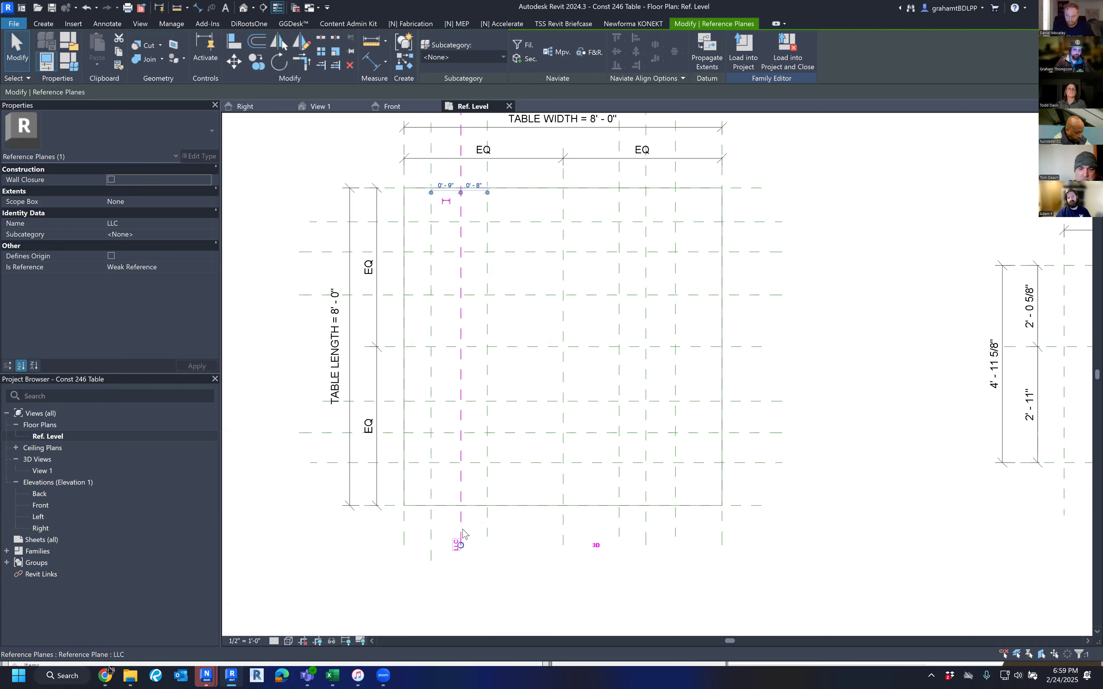
click(487, 528)
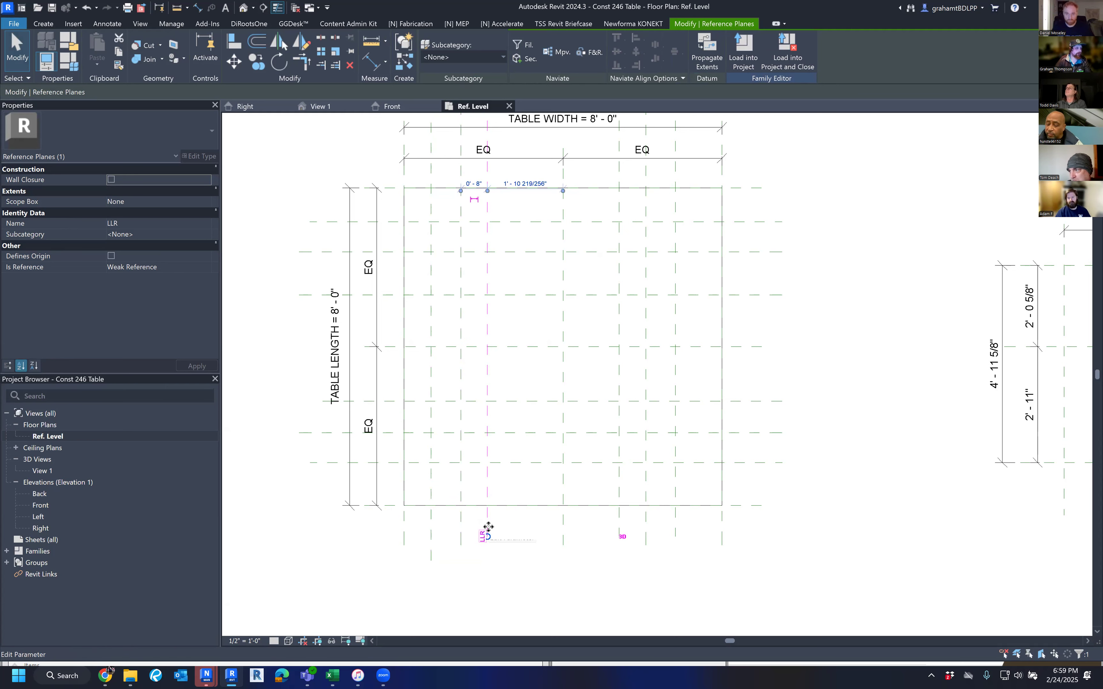
click(544, 585)
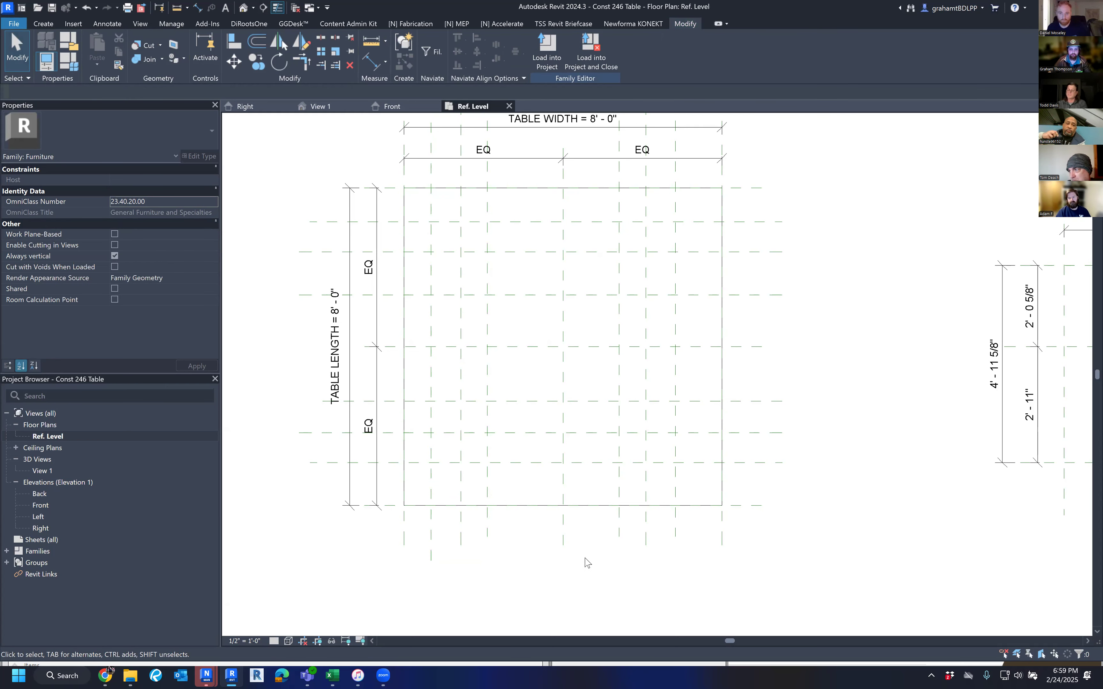
Step: Name the first vertical reference plane to the right of the Center Left/Right plane RLL
middle_drag(610, 573, 598, 572)
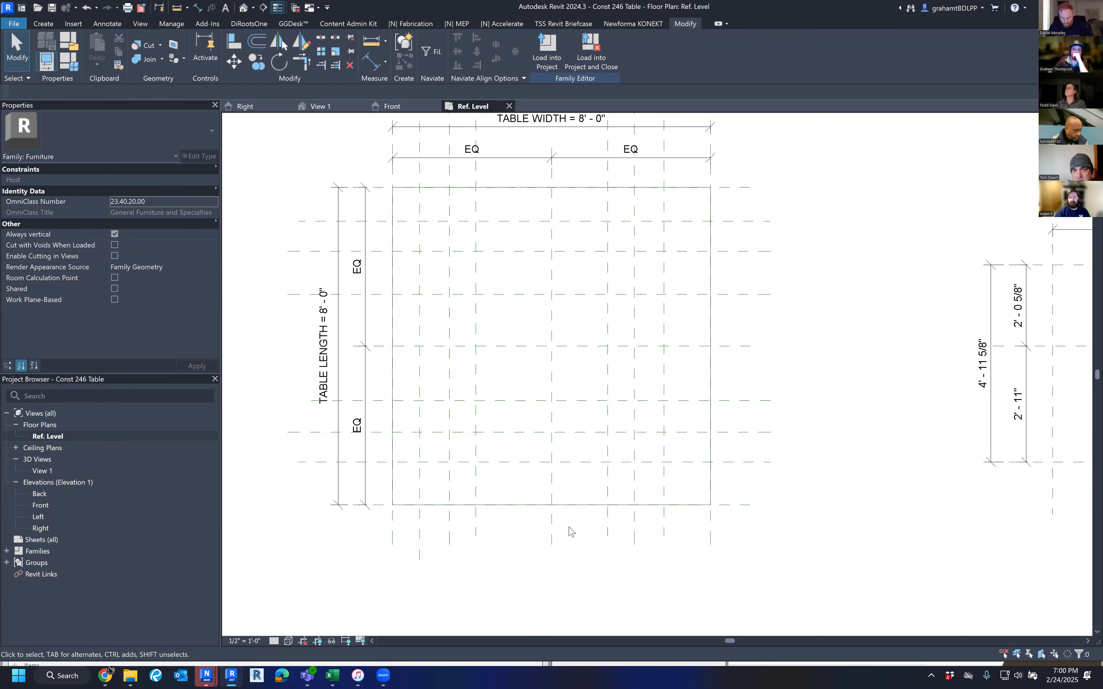
middle_drag(560, 532, 526, 528)
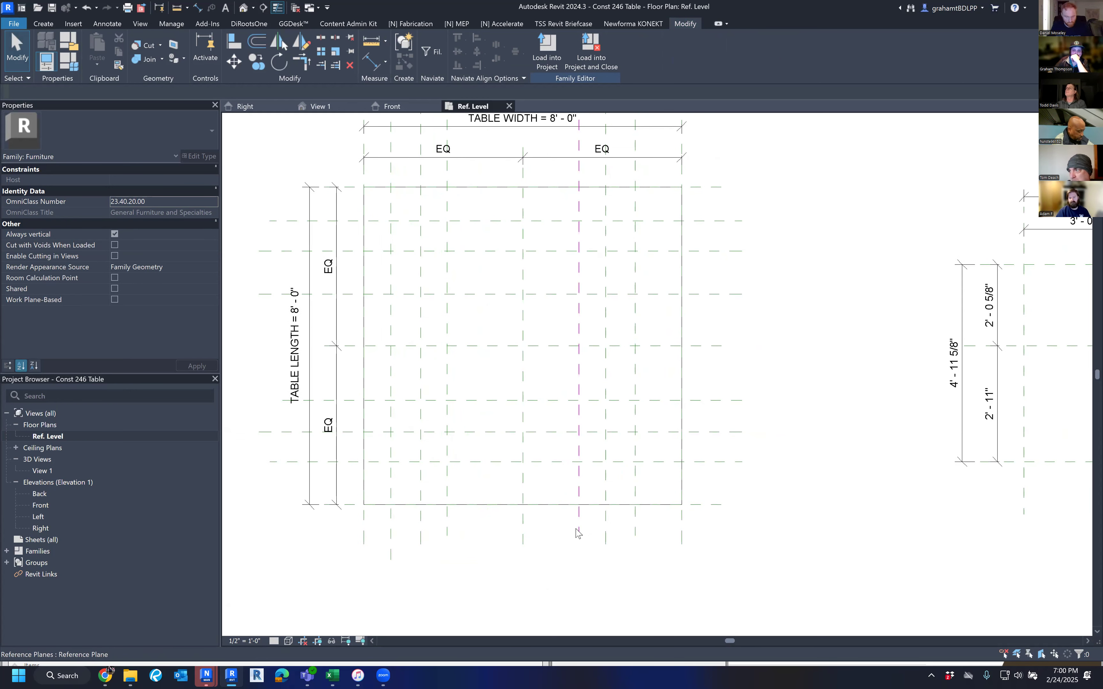
click(578, 533)
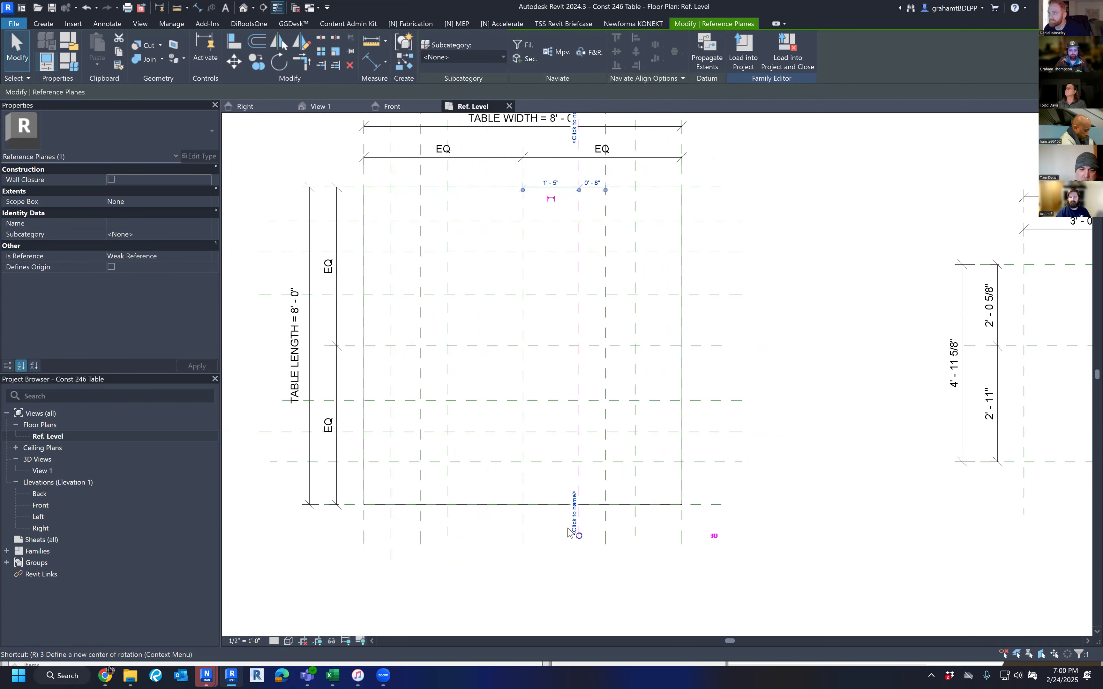
click(574, 523)
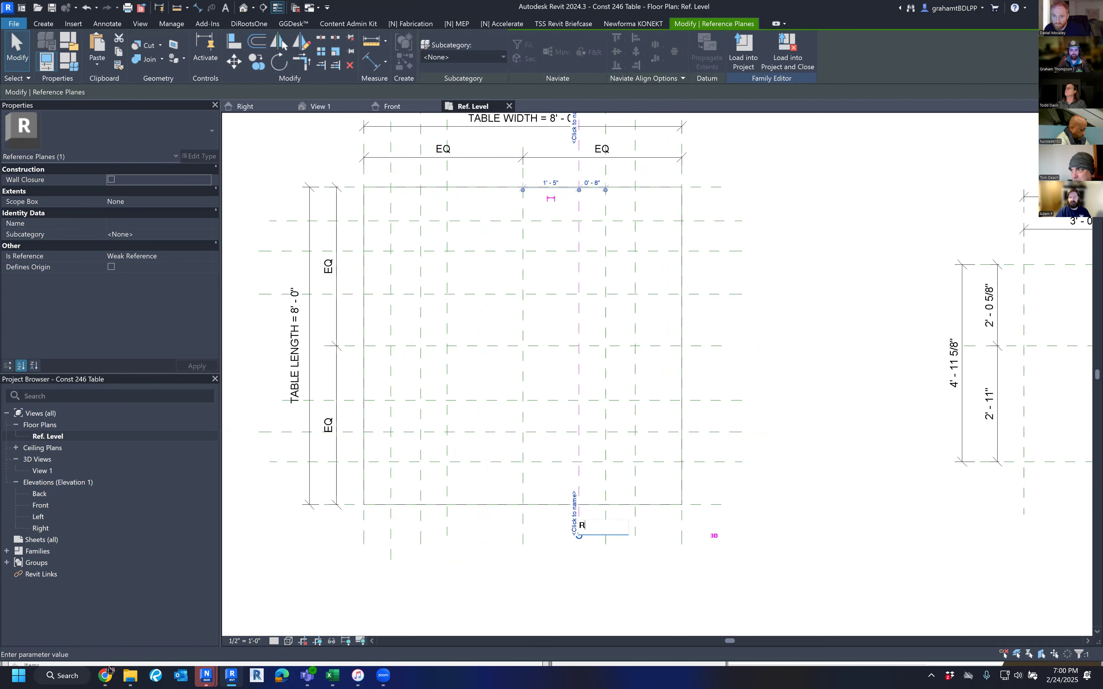
text(RLL)
key(Return)
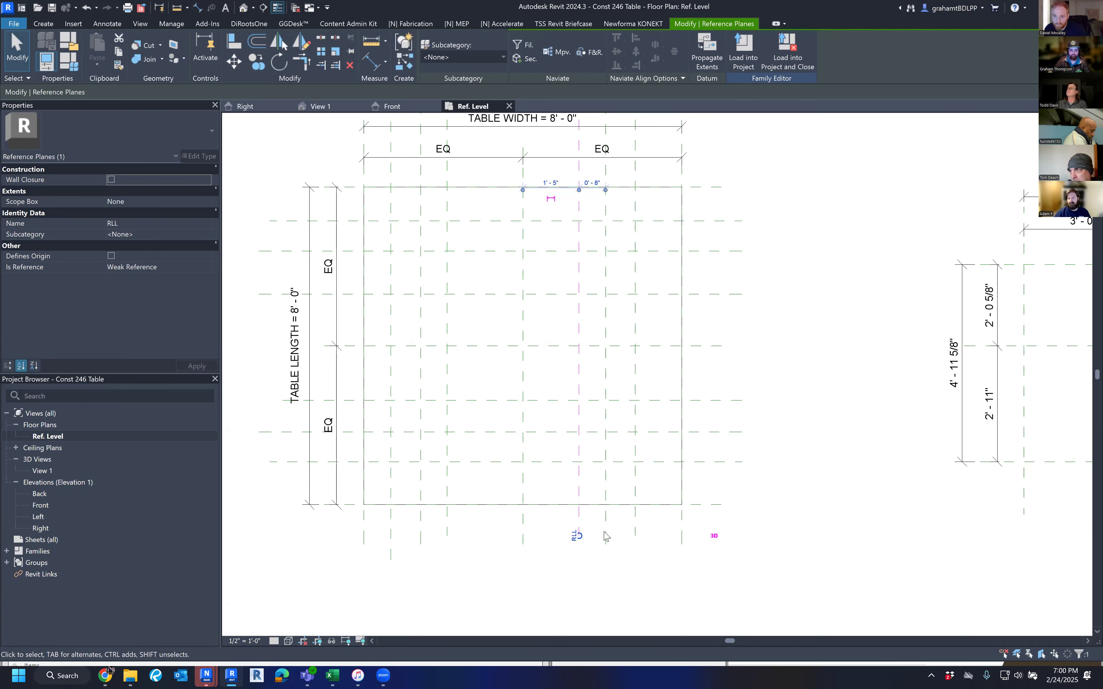
Step: Name the remaining two vertical reference planes in the table's right half RLC and RLR, working outward from RLL
click(602, 530)
click(602, 530)
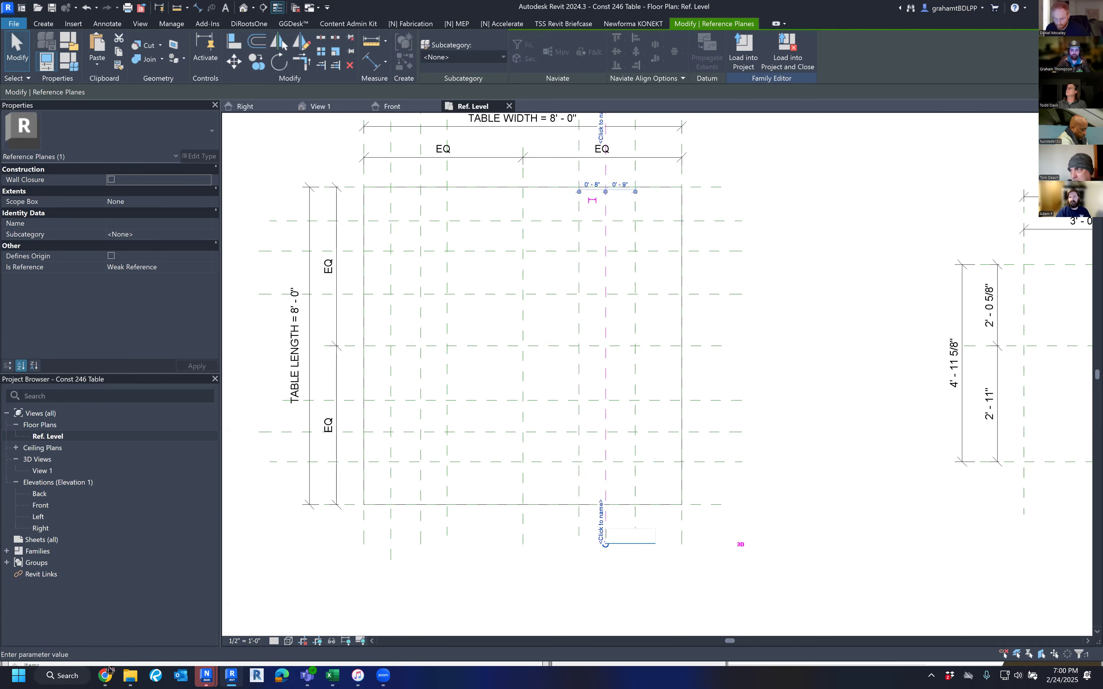
key(Return)
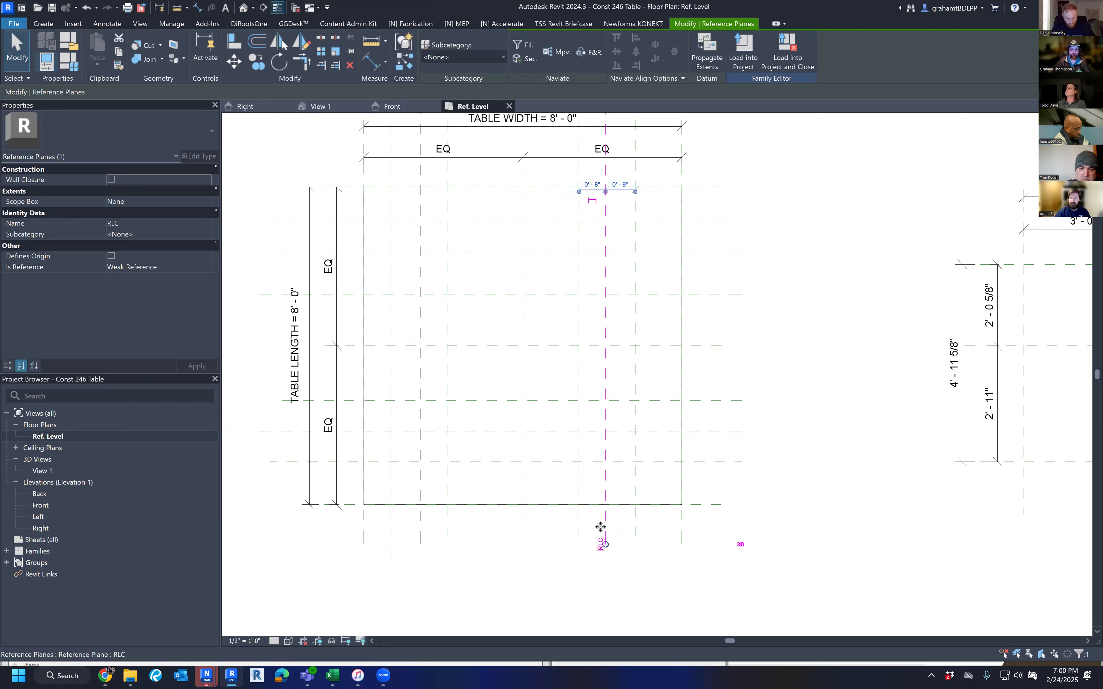
click(631, 526)
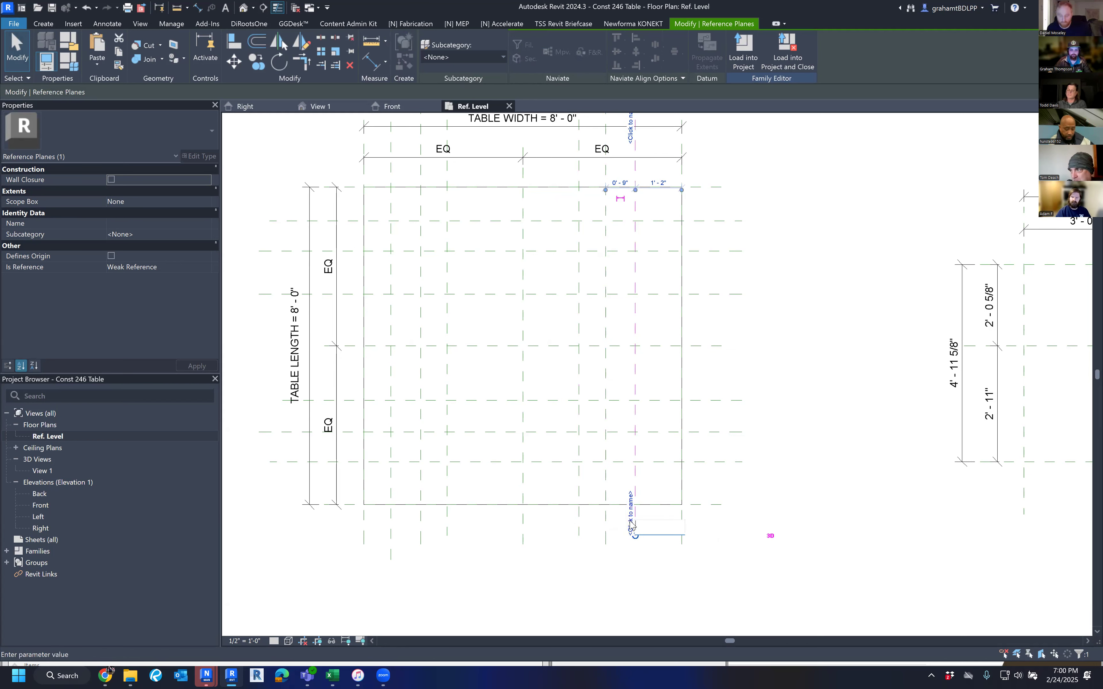
text(RLR)
key(Return)
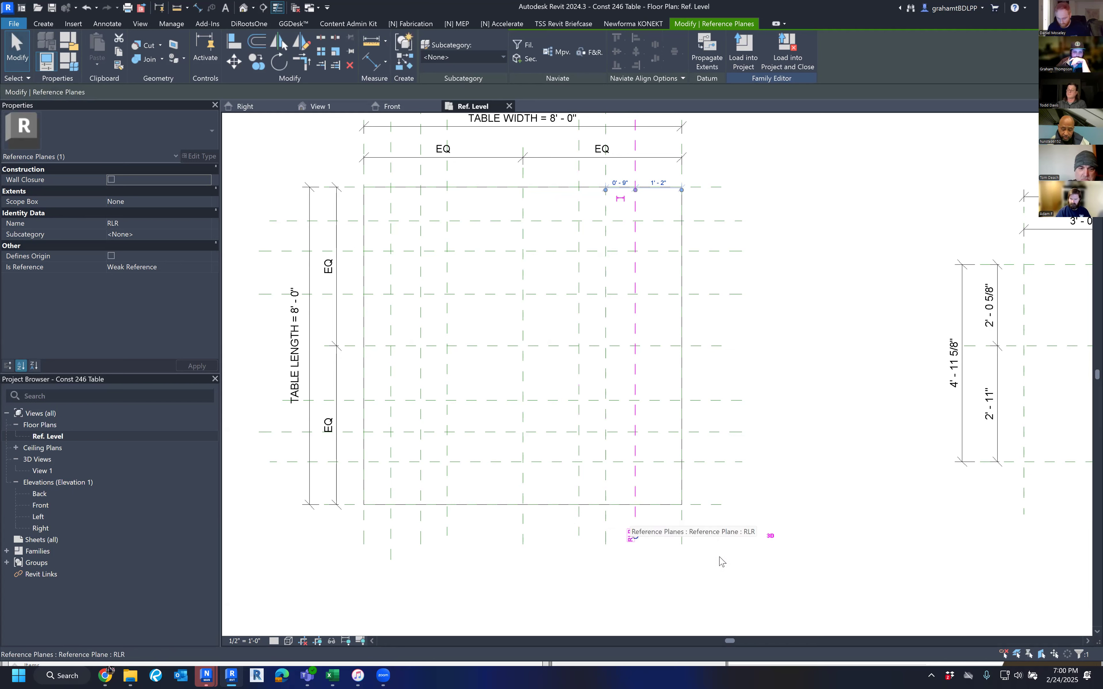
click(742, 561)
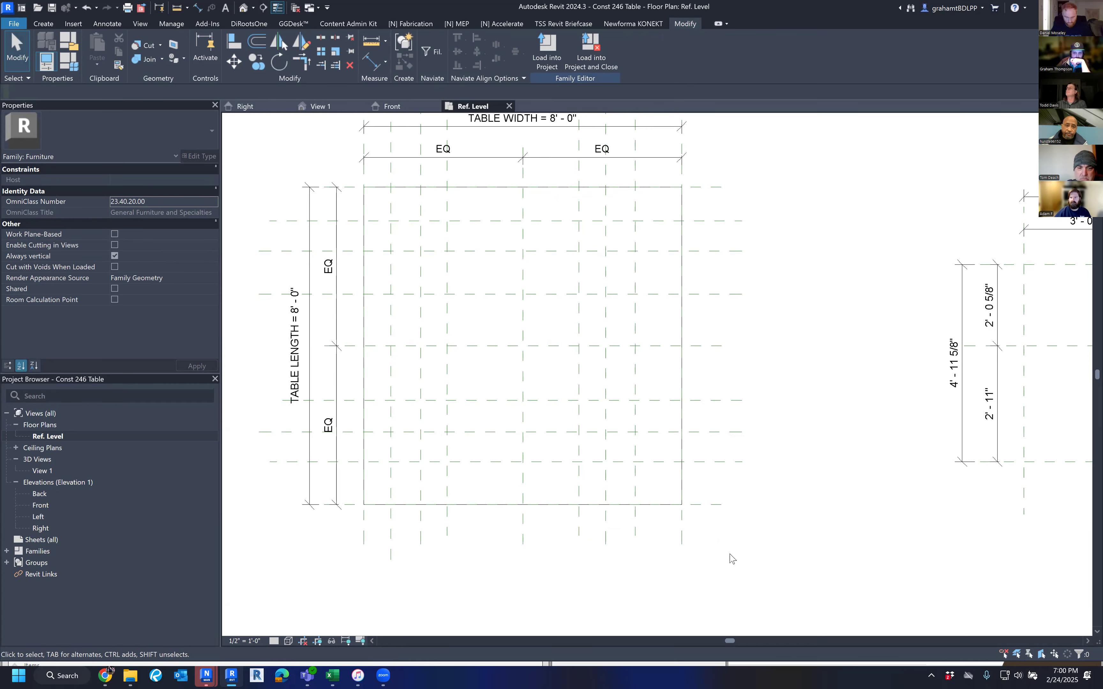
Step: Check the names of the vertical reference planes across the table one by one, including the centre plane, and clear the selection
click(393, 535)
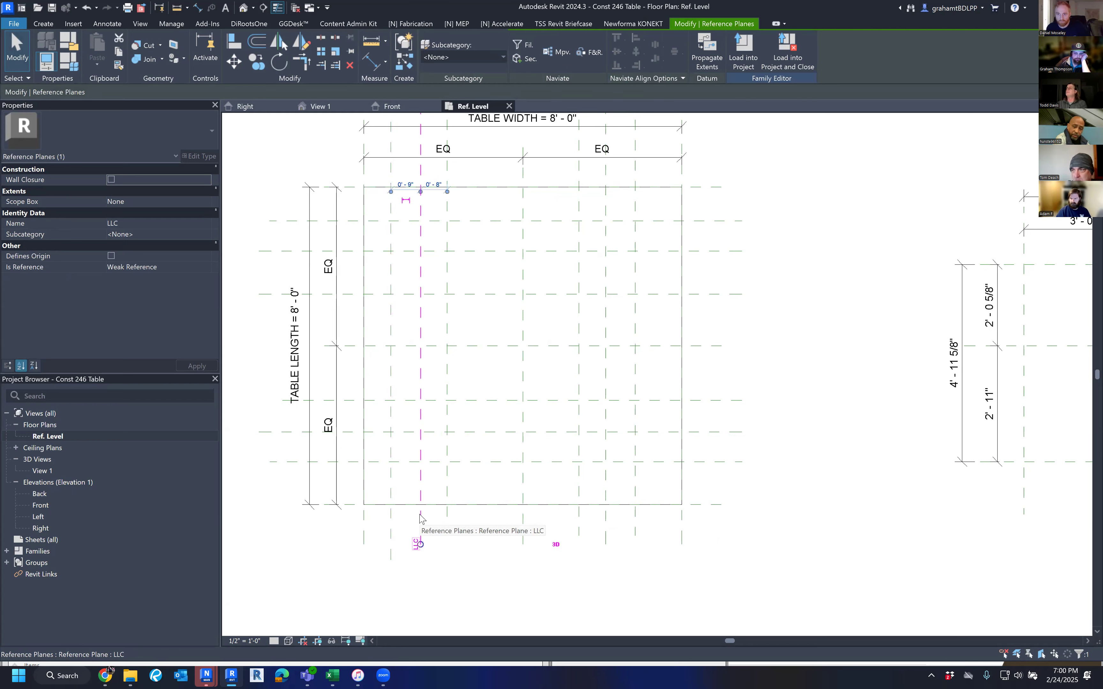
click(447, 520)
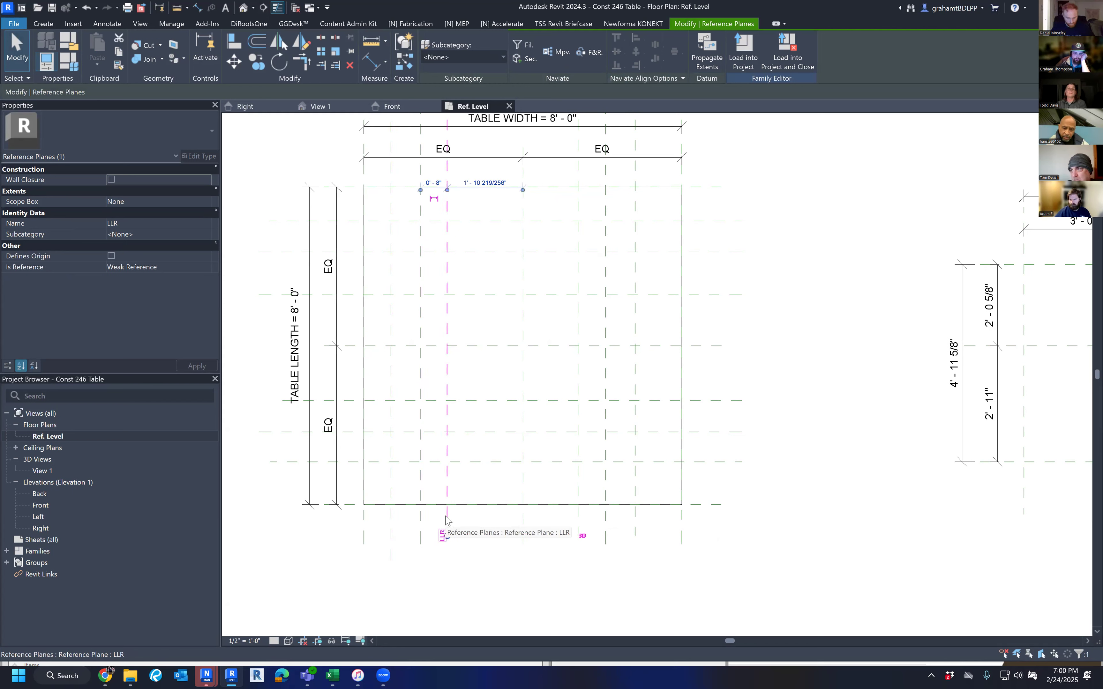
click(527, 530)
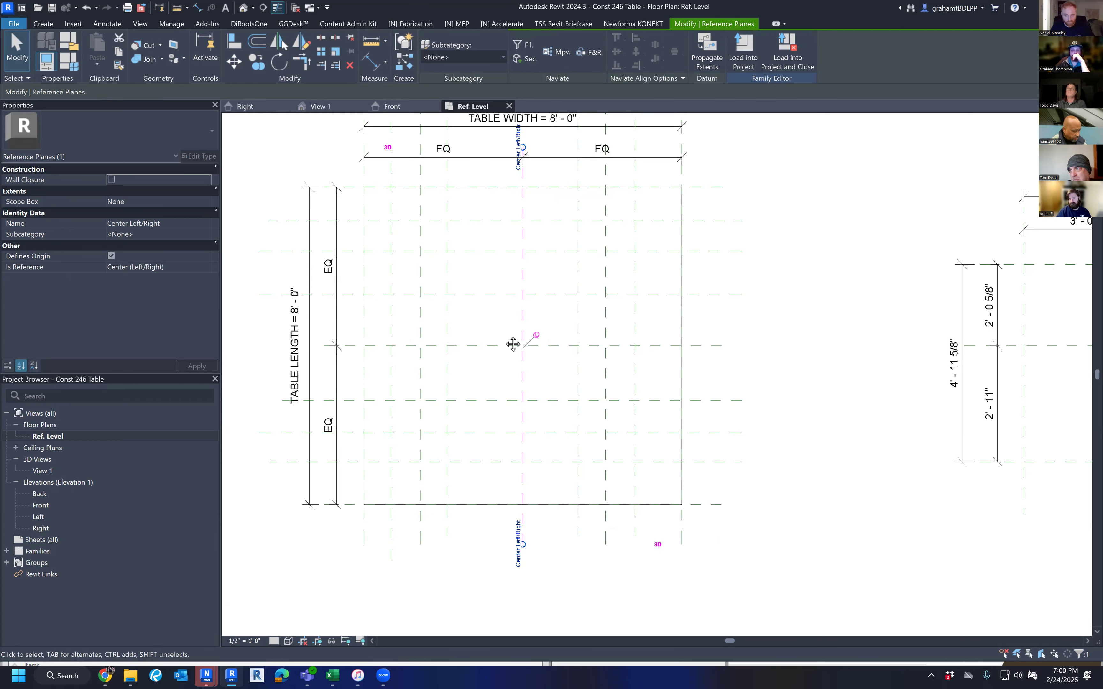
middle_drag(512, 342, 507, 295)
click(552, 482)
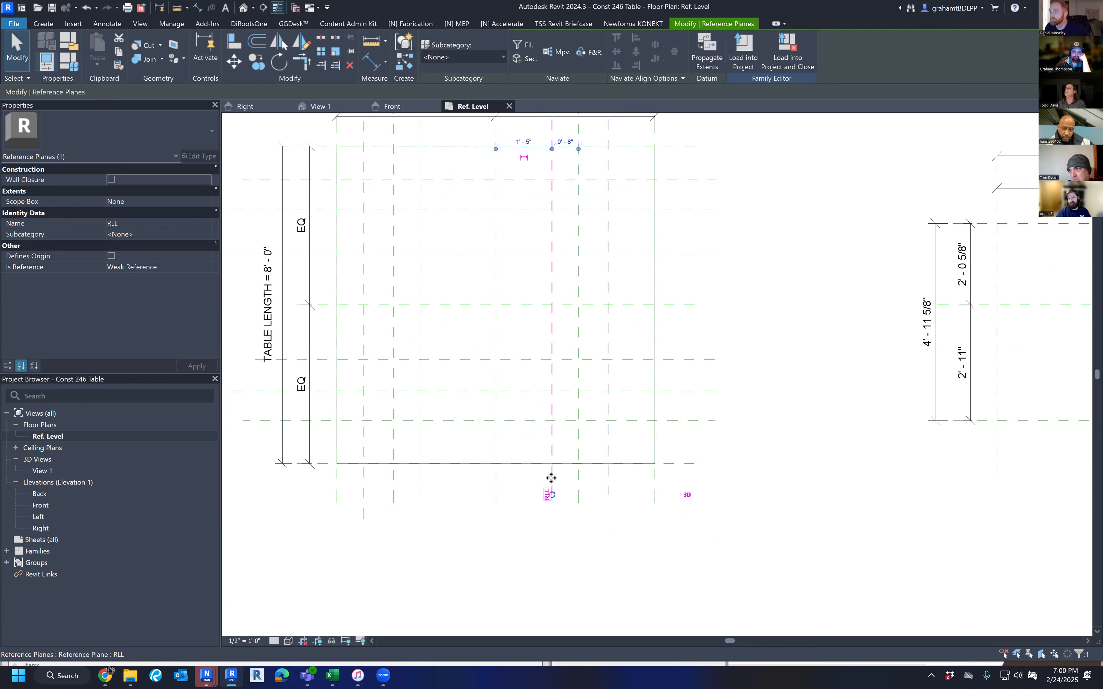
click(579, 483)
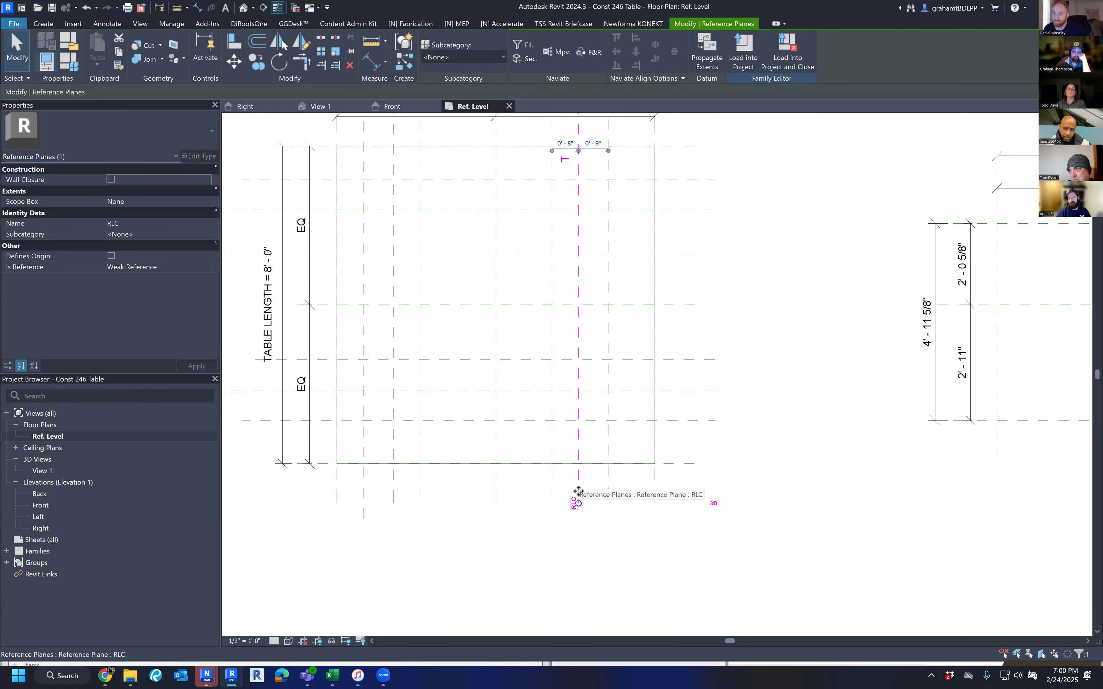
click(612, 482)
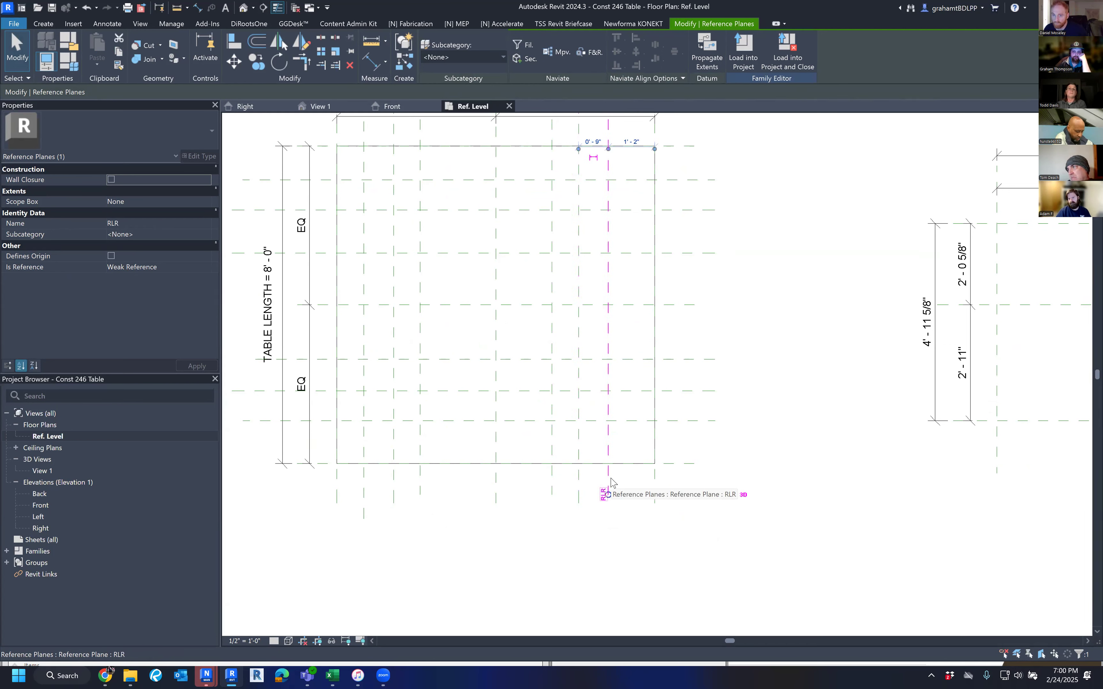
click(594, 534)
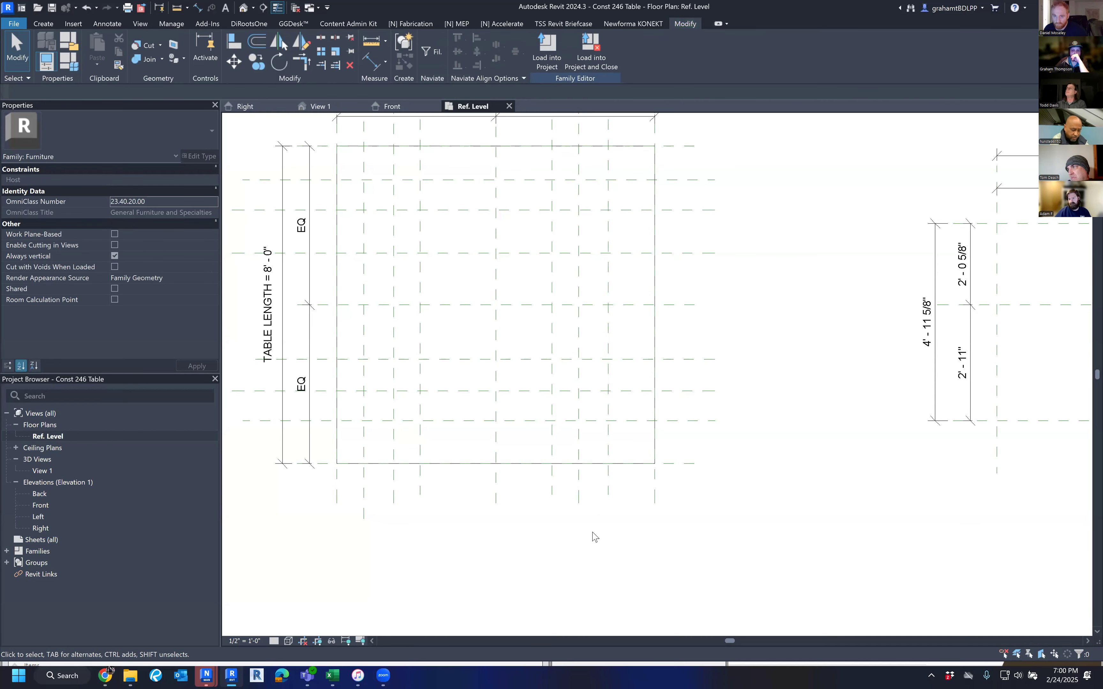
Step: Check the names of the inner horizontal reference plane nearest the table's front and the plane on its back edge
middle_drag(631, 527, 759, 554)
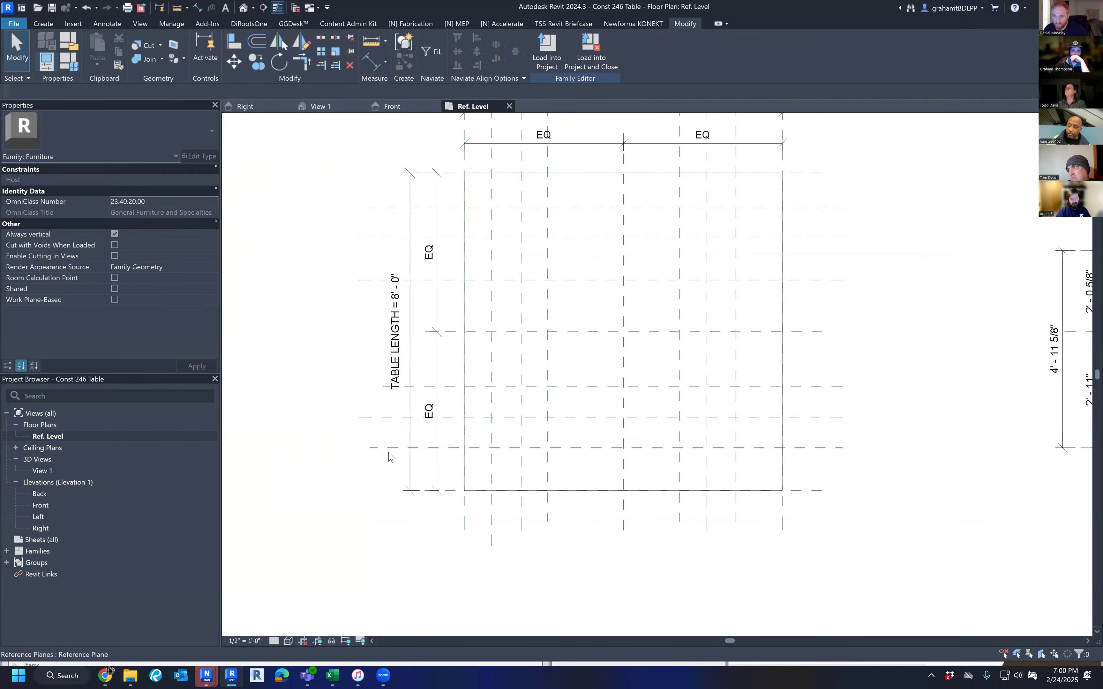
click(375, 450)
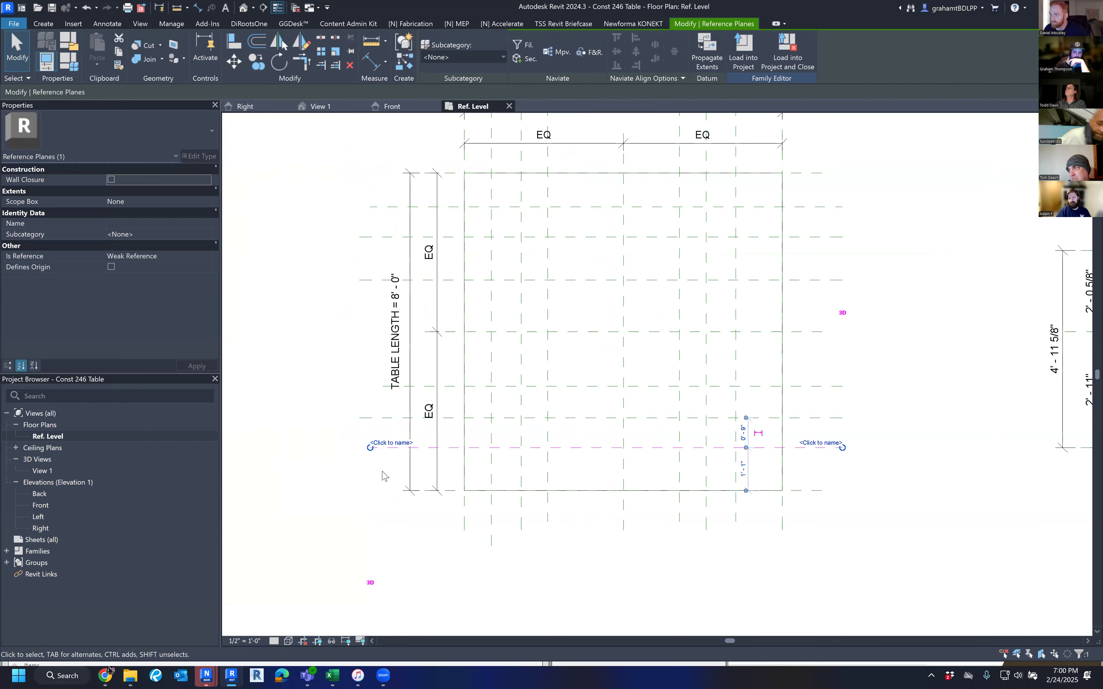
click(351, 485)
middle_drag(268, 386, 283, 444)
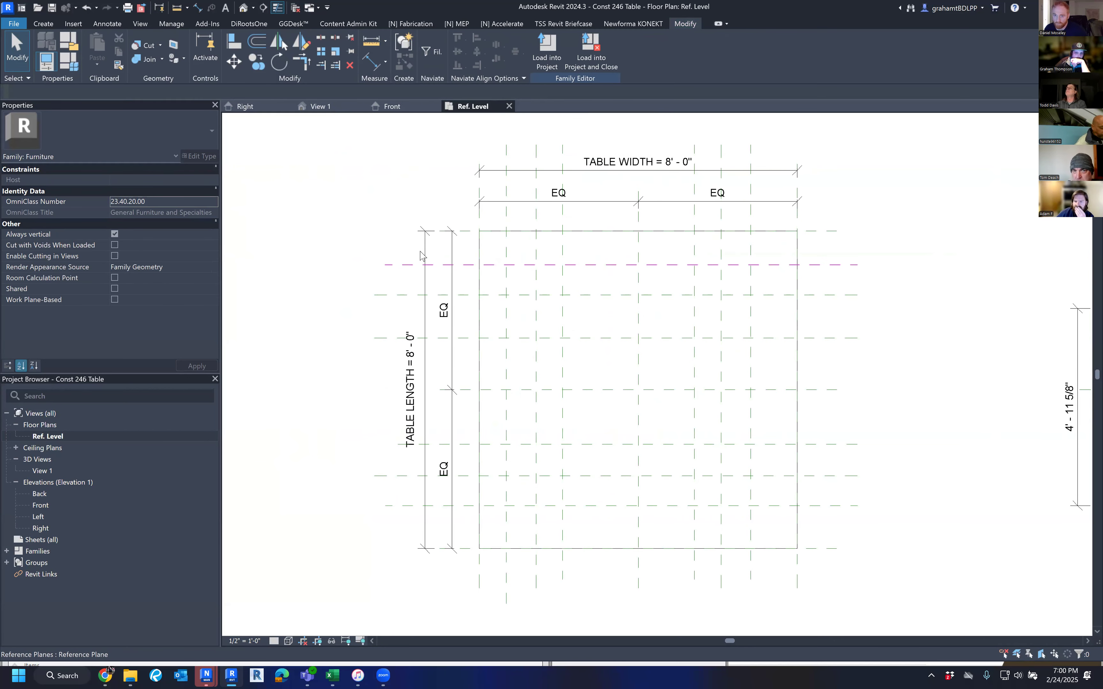
click(470, 233)
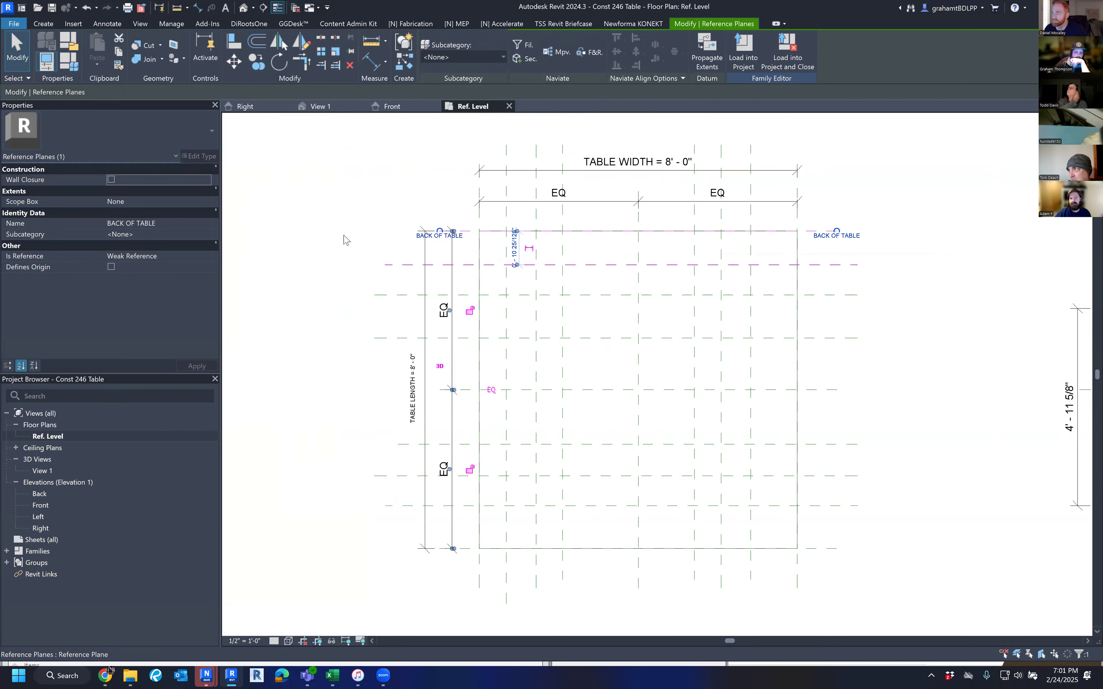
key(Escape)
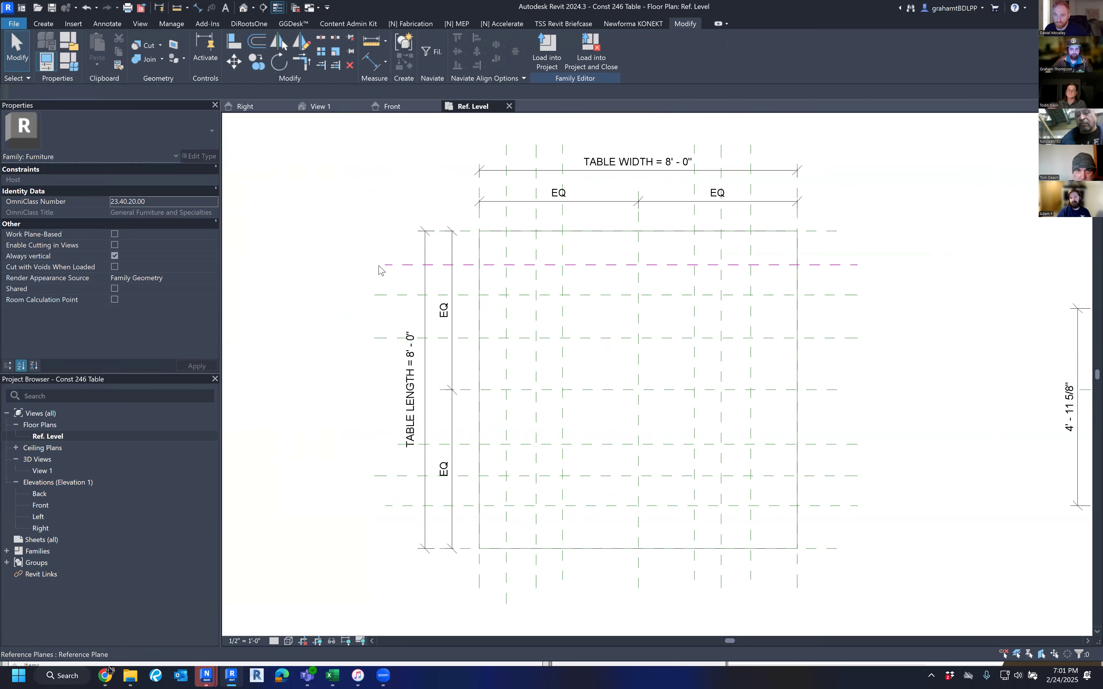
Step: Name the three horizontal reference planes in the table's back half BLB, BLC and BLF, working from the back edge toward the centre
click(388, 272)
click(401, 270)
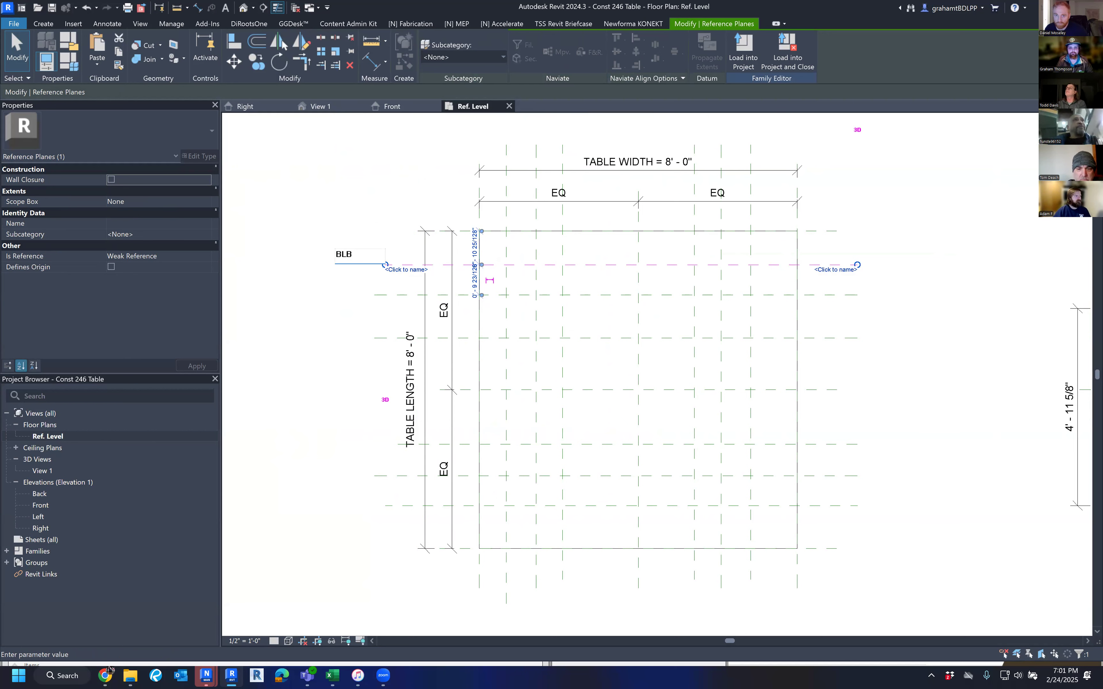
key(Return)
click(386, 297)
click(395, 302)
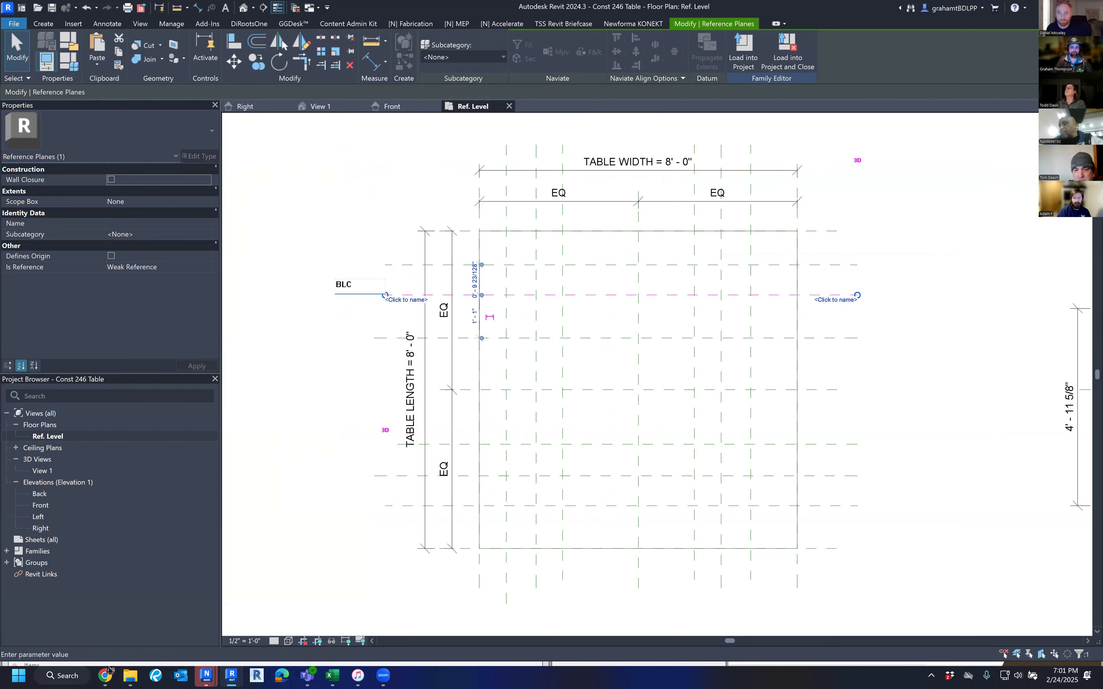
key(Return)
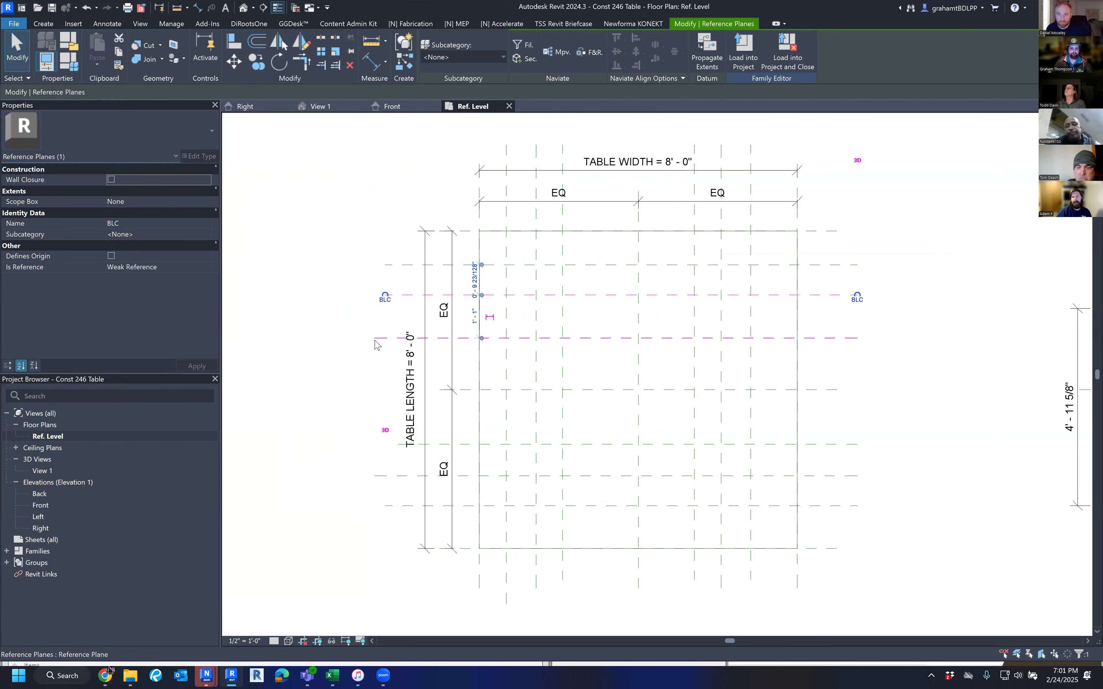
click(386, 348)
click(387, 347)
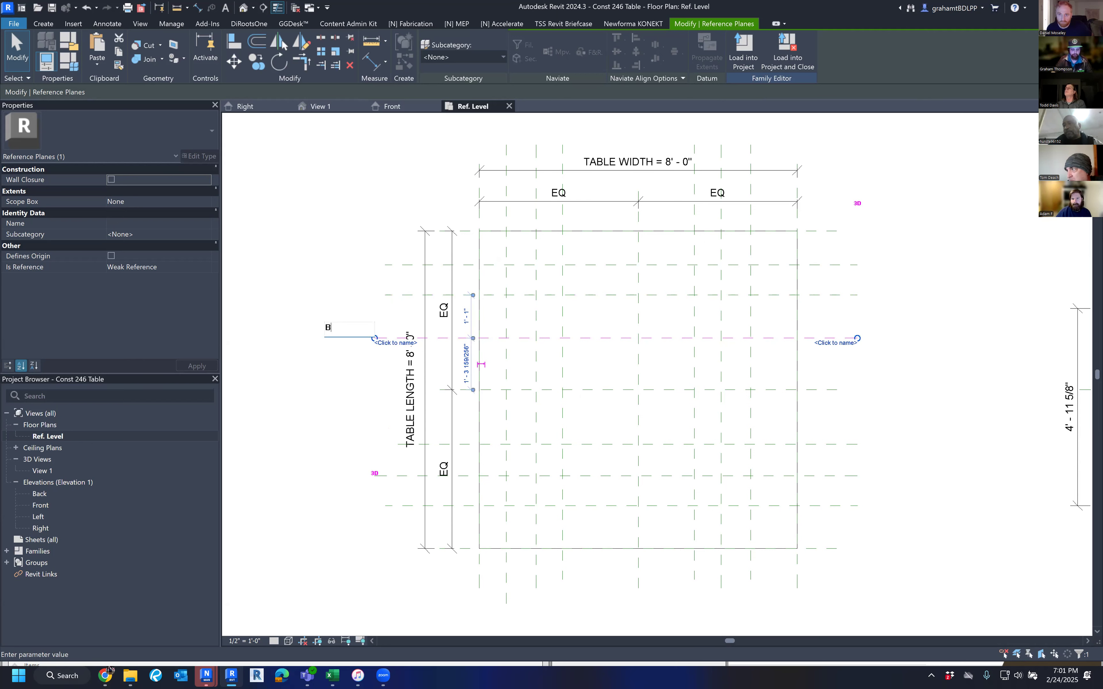
key(Return)
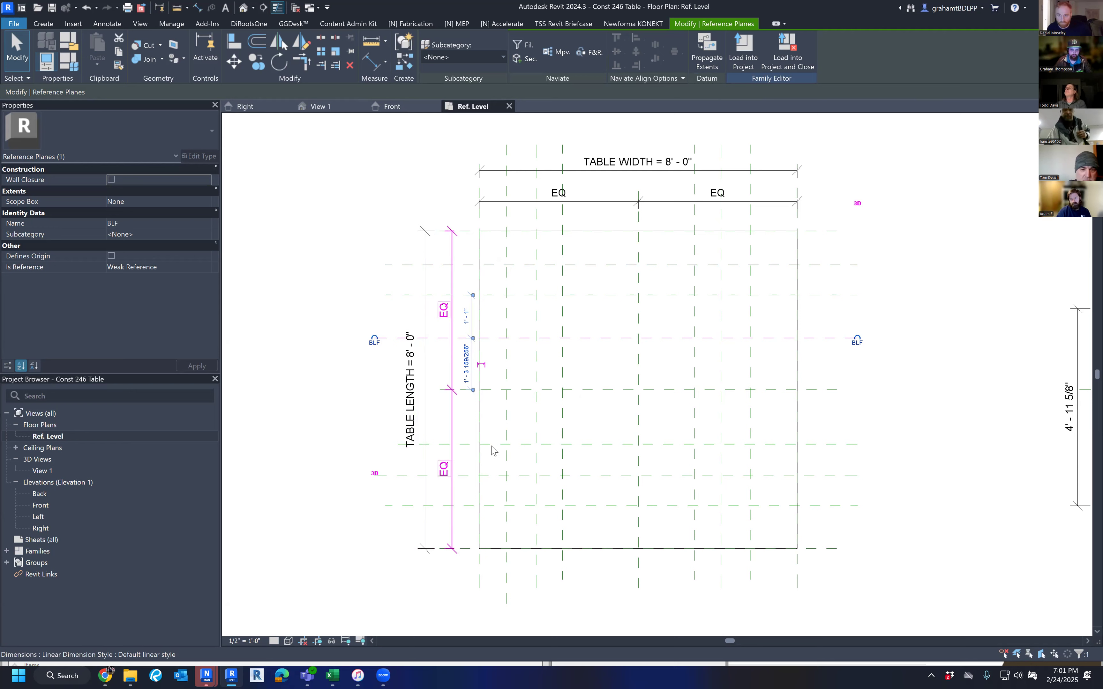
Step: Name the three horizontal reference planes in the table's front half FLB, FLC and FLF, working from the centre toward the front edge
click(410, 446)
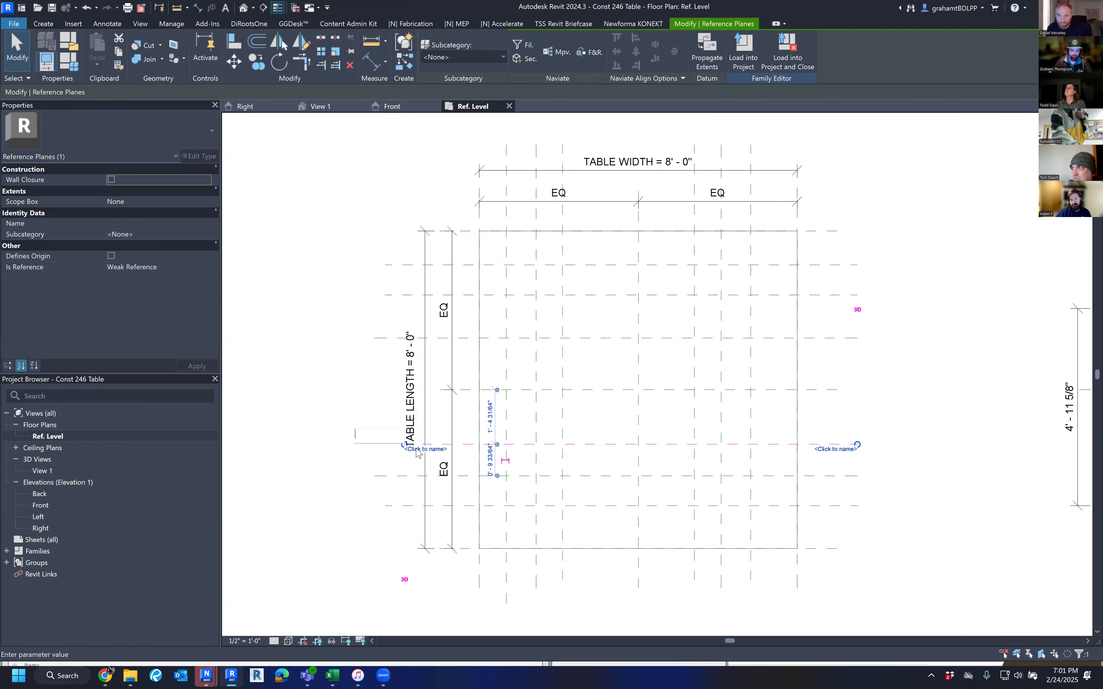
click(417, 449)
text(FLB)
key(Return)
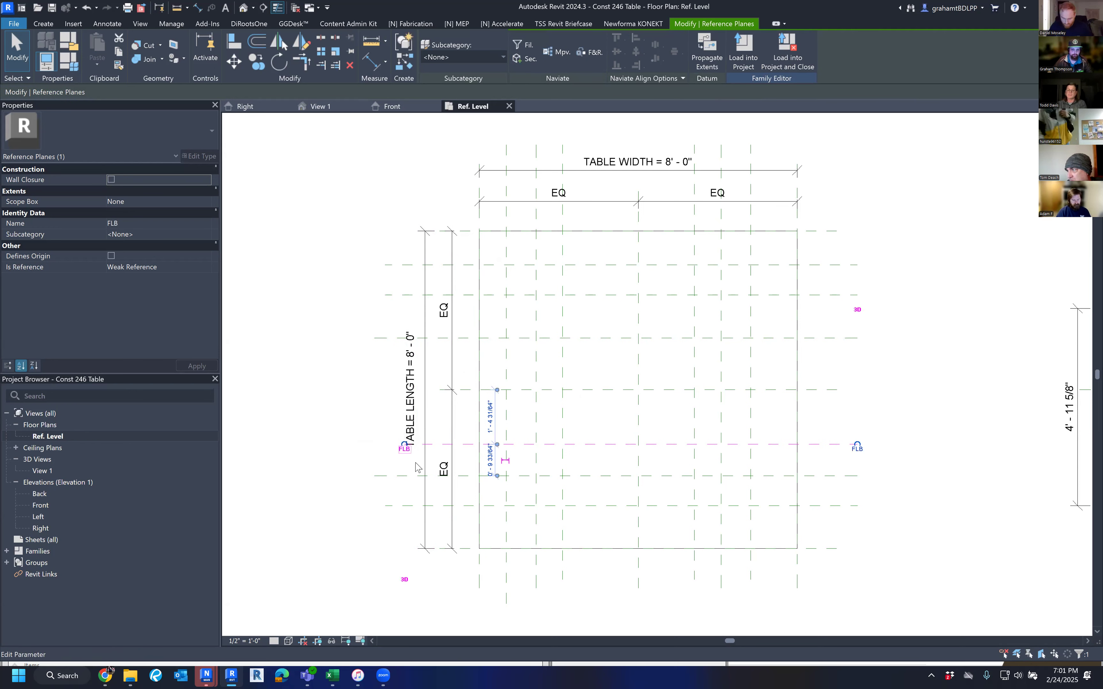
click(410, 481)
click(407, 481)
text(F)
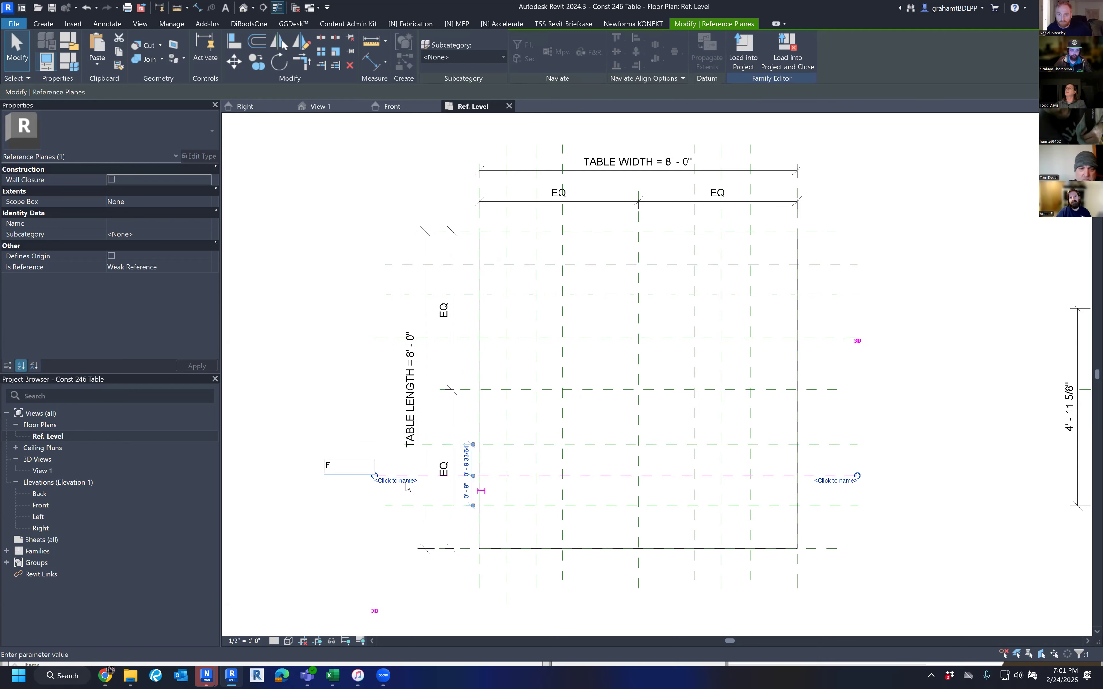
text(LC)
key(Return)
click(394, 505)
click(393, 501)
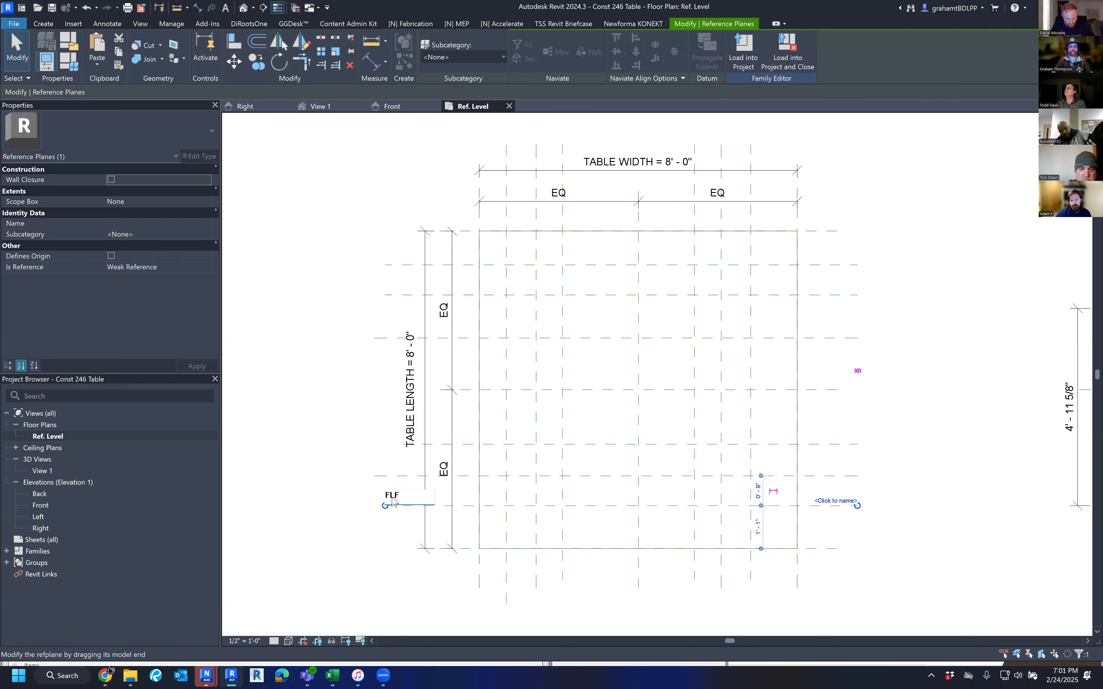
key(Return)
click(350, 468)
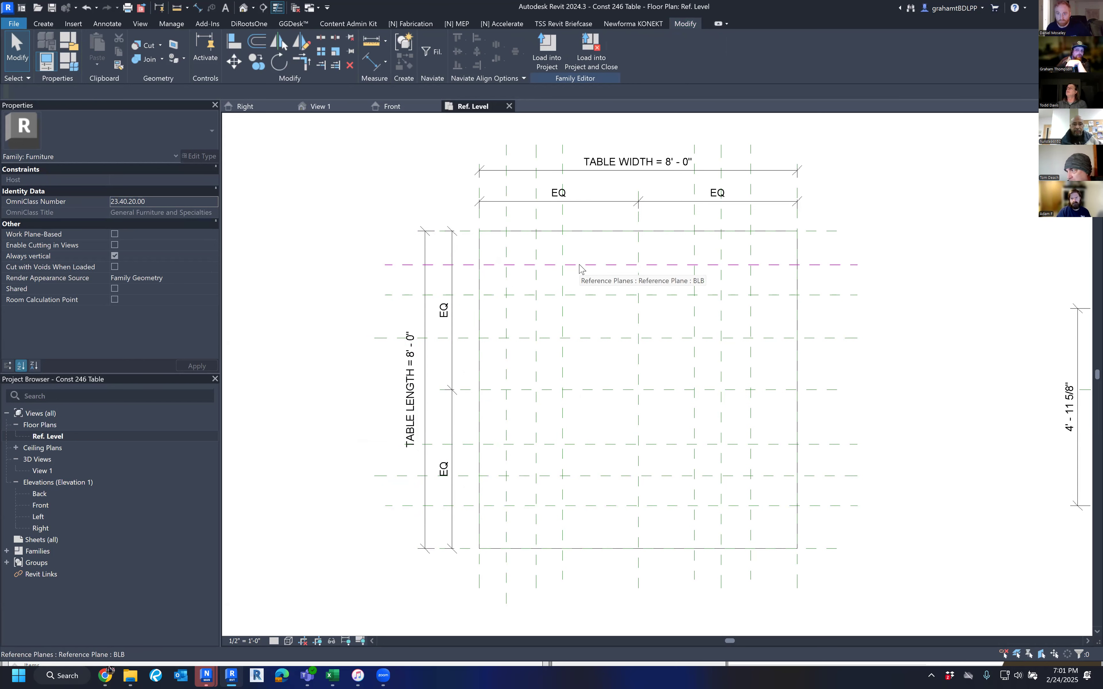
Step: Check the name of the back-half horizontal reference plane nearest the centre, and clear the selection
mouse_move(823, 239)
middle_down()
mouse_move(720, 241)
mouse_move(768, 201)
middle_up()
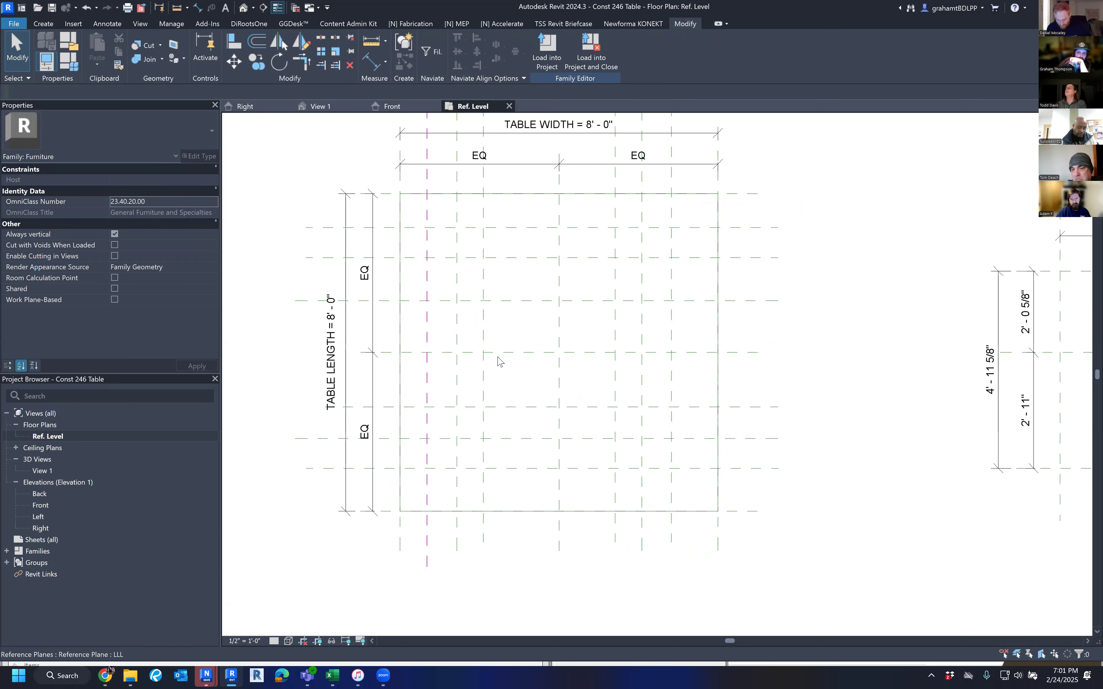
click(512, 302)
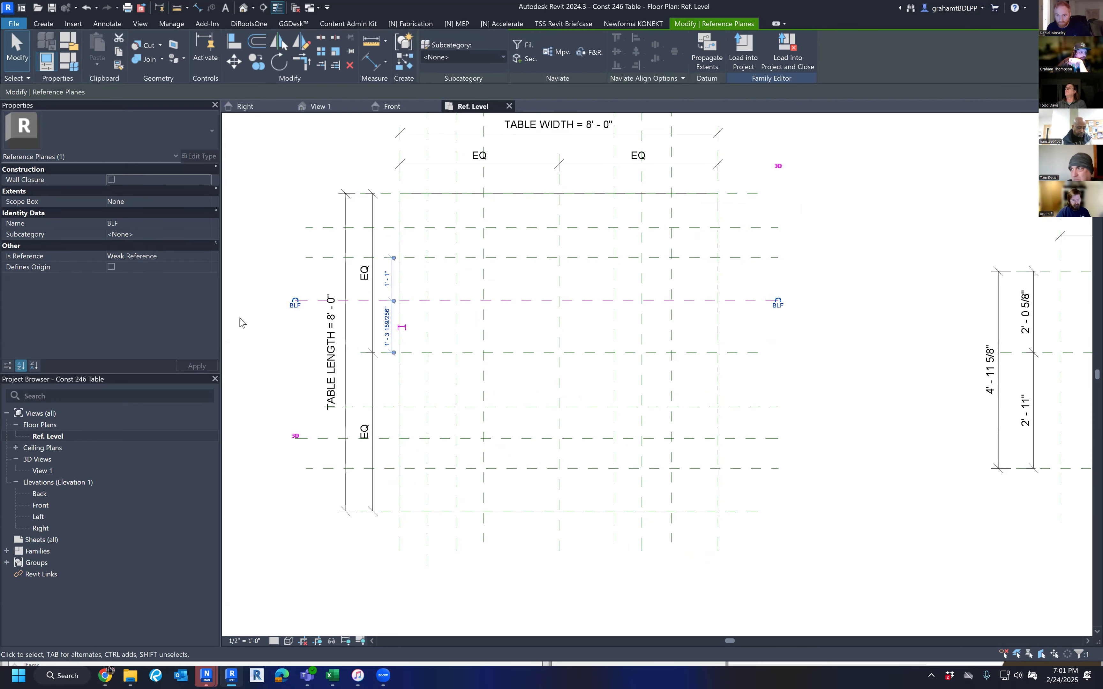
middle_drag(300, 393, 325, 368)
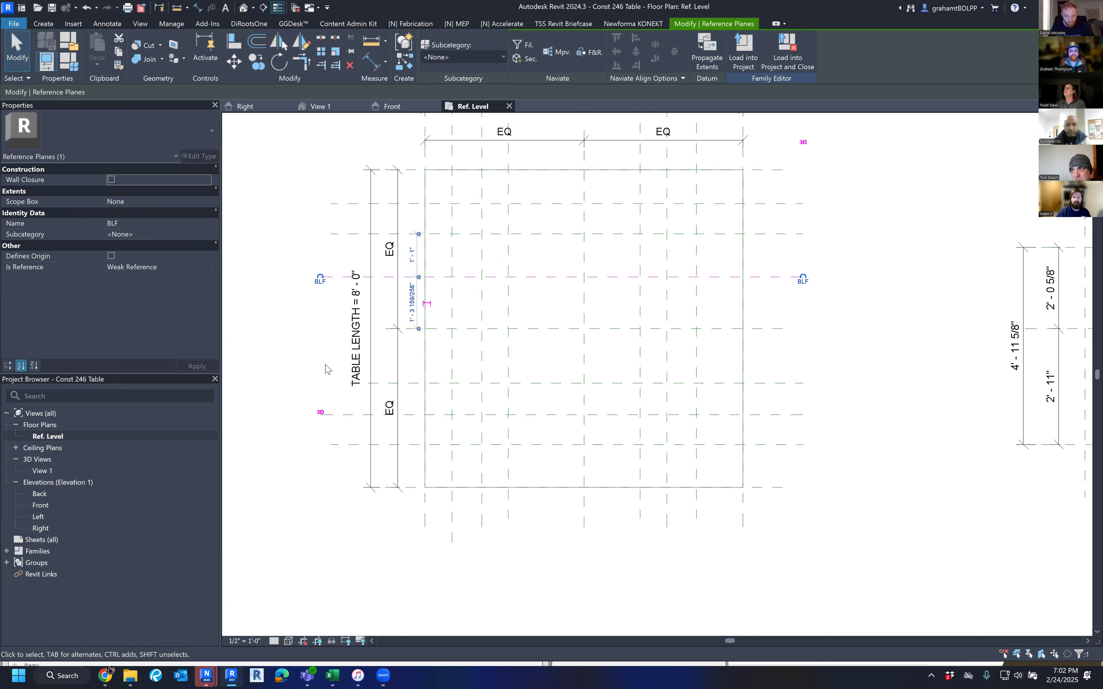
click(803, 506)
Step: Place a continuous aligned dimension across the left leg's vertical reference planes LLL, LLC and LLR, in front of the table
mouse_move(769, 438)
middle_down()
mouse_move(764, 511)
mouse_move(788, 437)
middle_up()
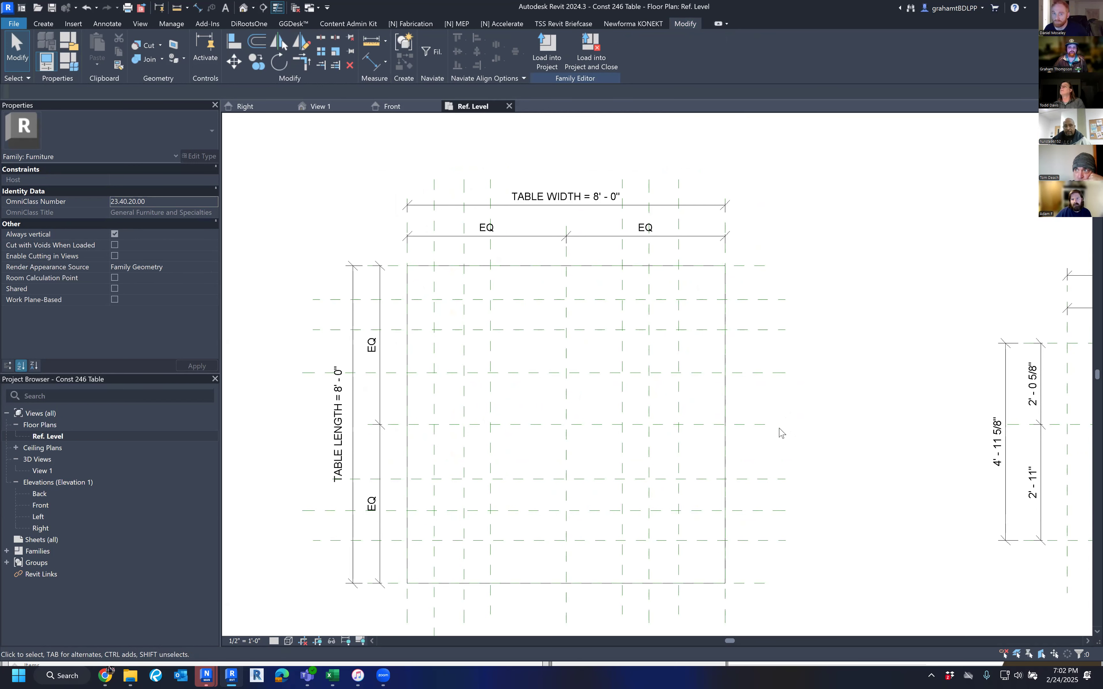
middle_drag(628, 438, 613, 328)
scroll(613, 328, down, 1)
middle_drag(578, 500, 585, 463)
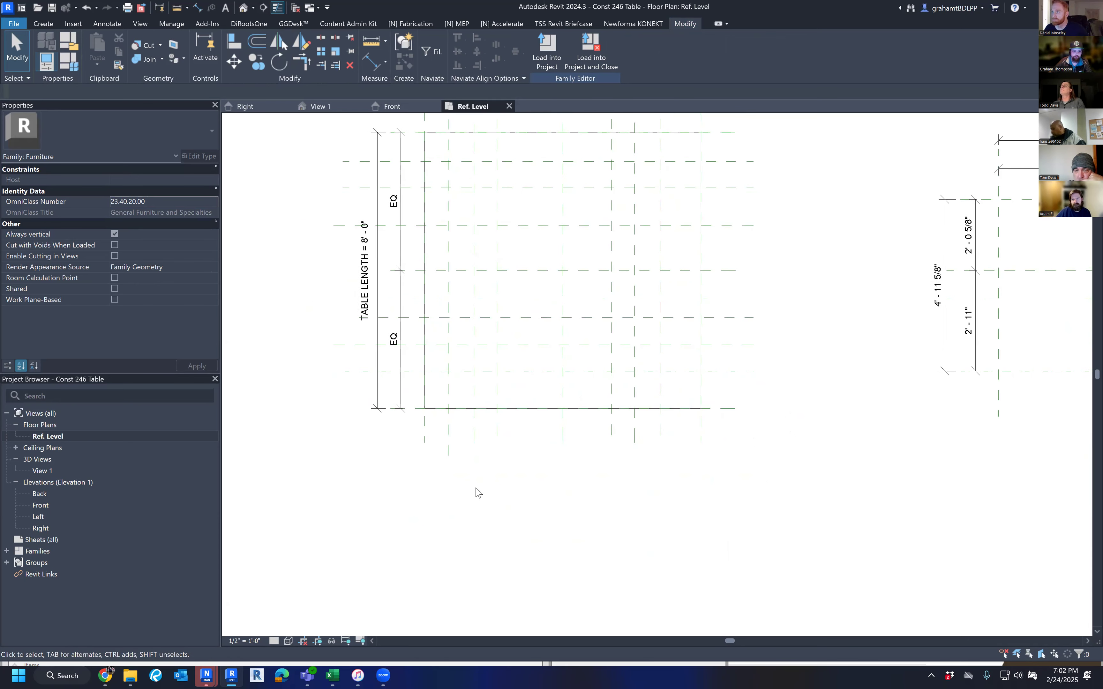
scroll(476, 488, up, 2)
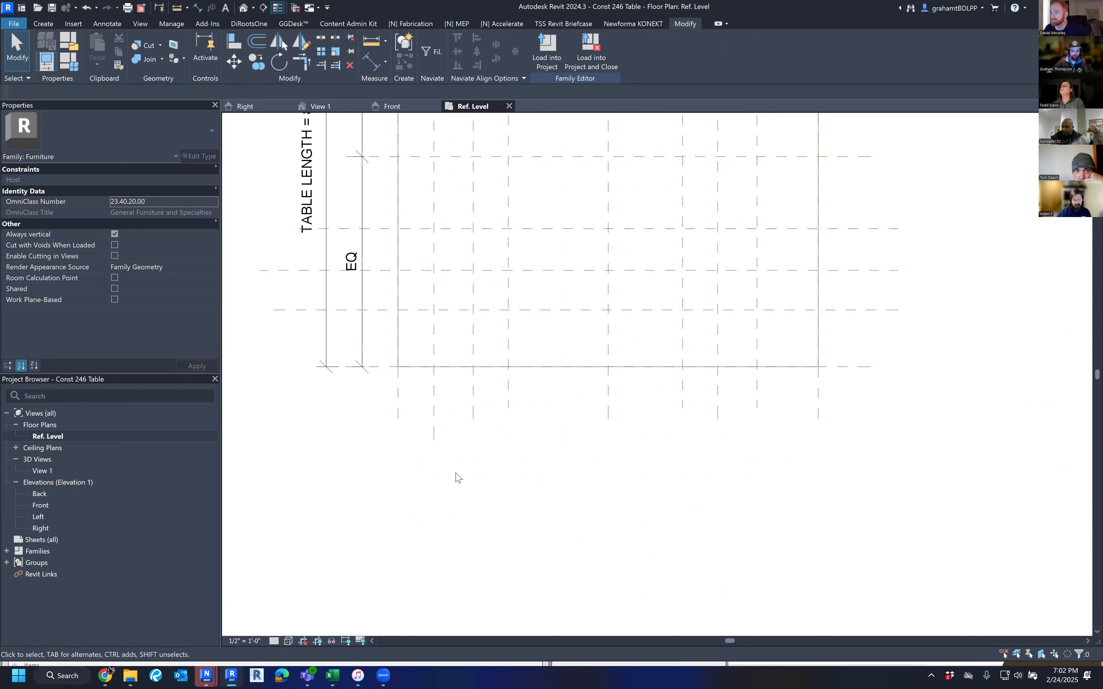
middle_click(462, 483)
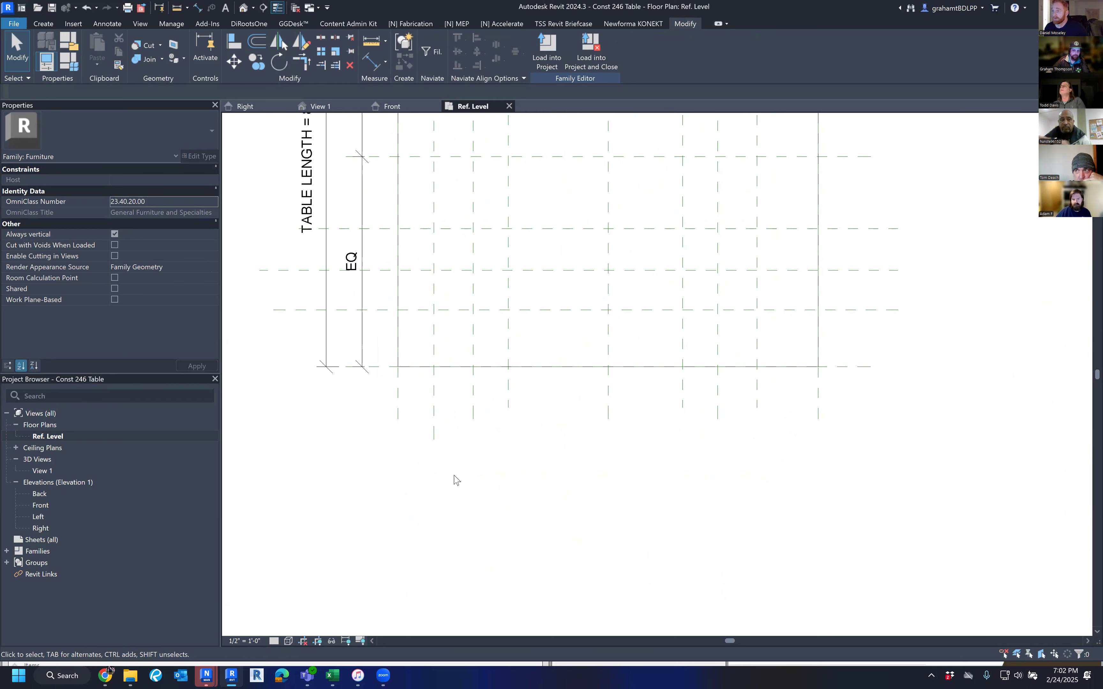
key(d)
key(i)
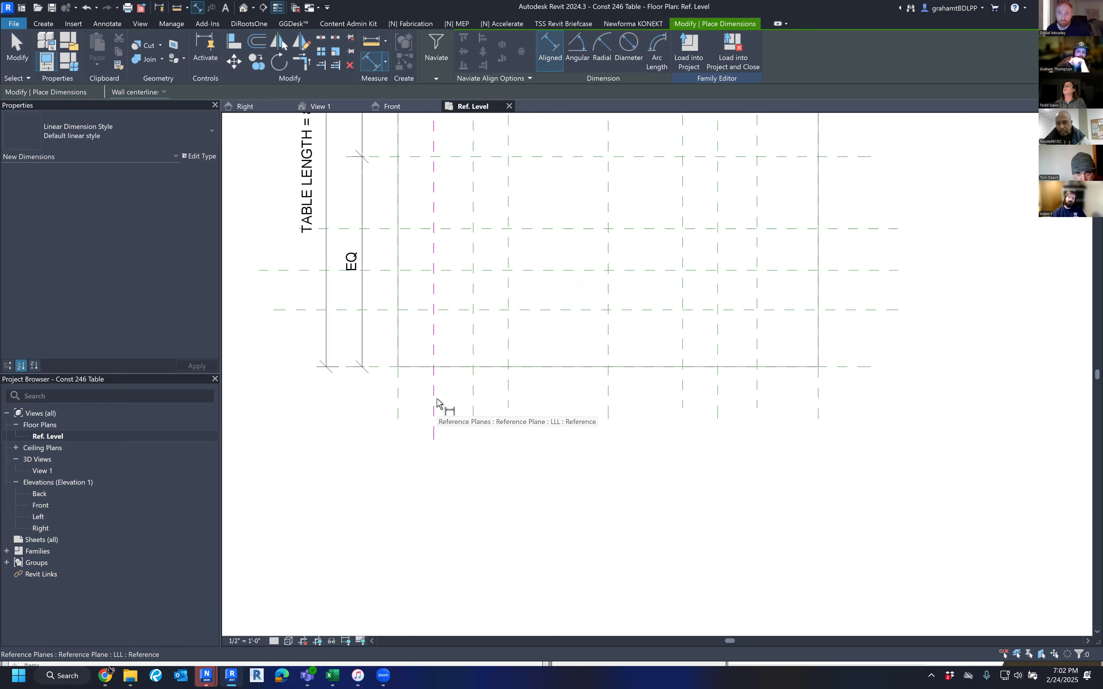
click(437, 402)
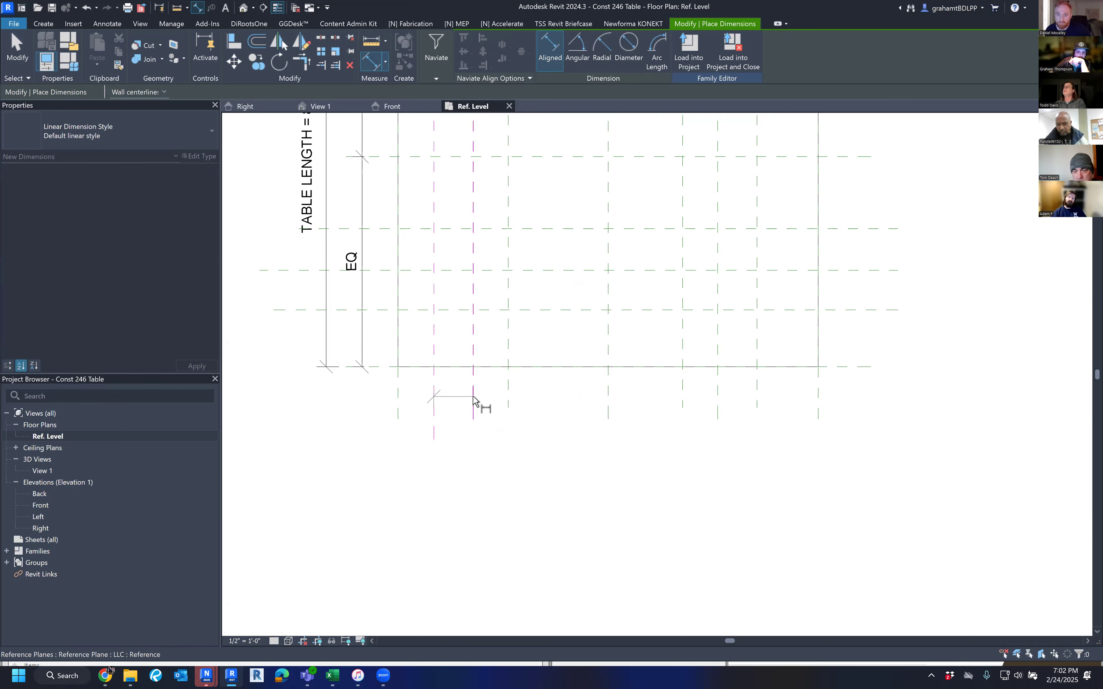
click(473, 401)
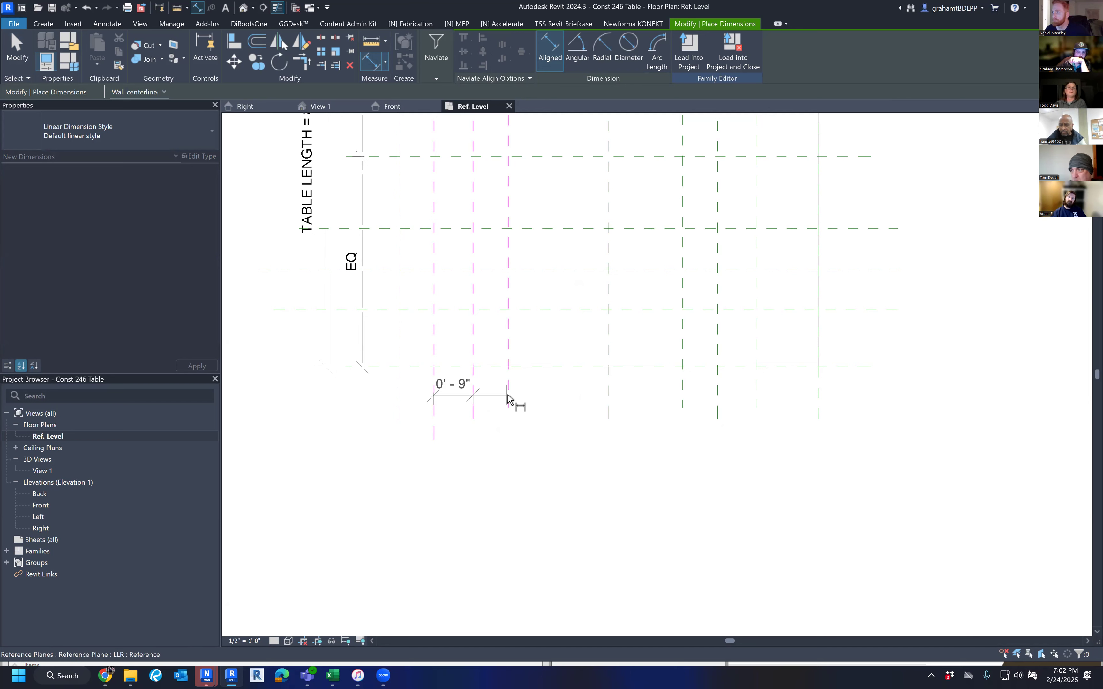
click(509, 399)
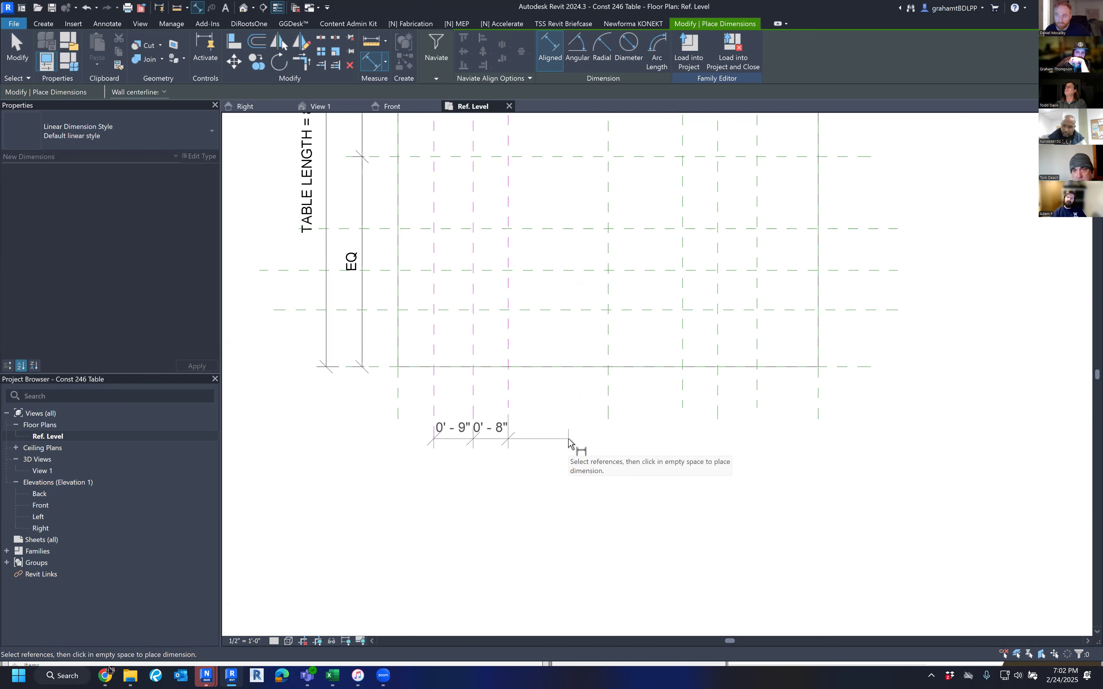
click(569, 444)
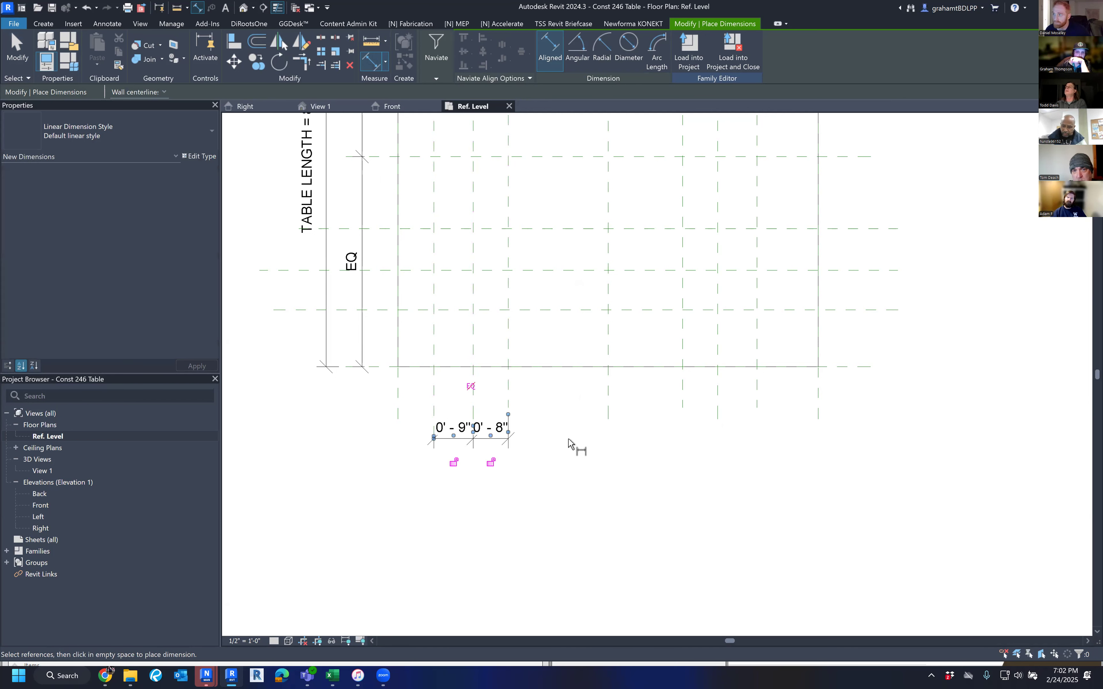
Step: Add an overall aligned dimension from plane LLL to LLR outside the left leg's continuous dimension, and finish dimensioning
click(434, 397)
click(509, 407)
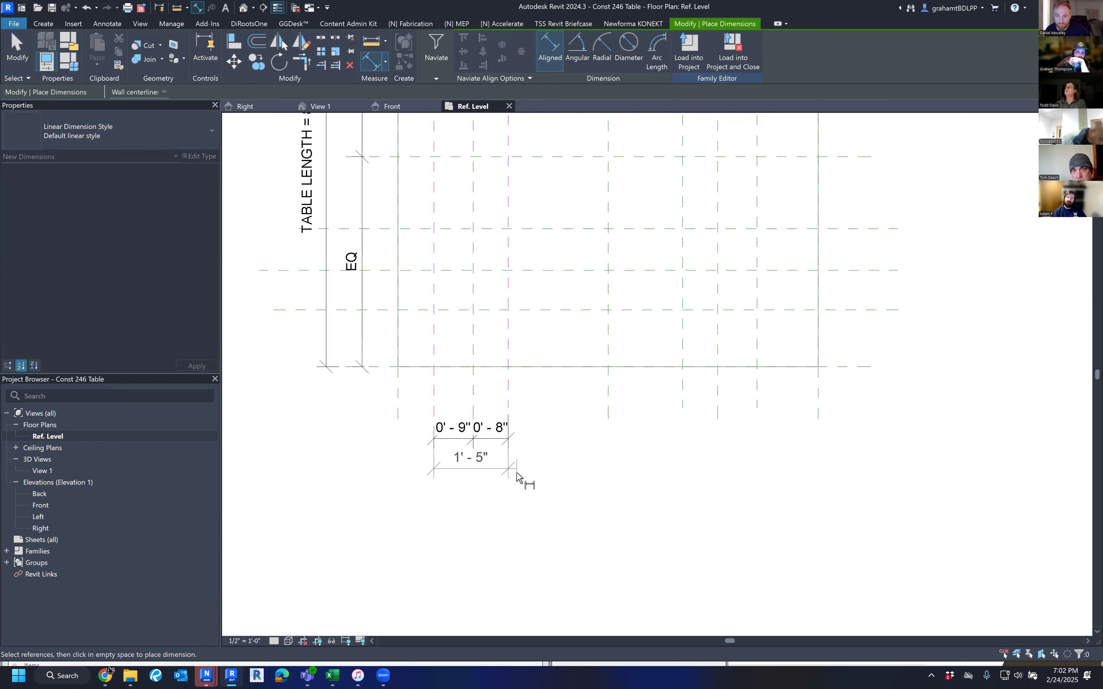
click(518, 477)
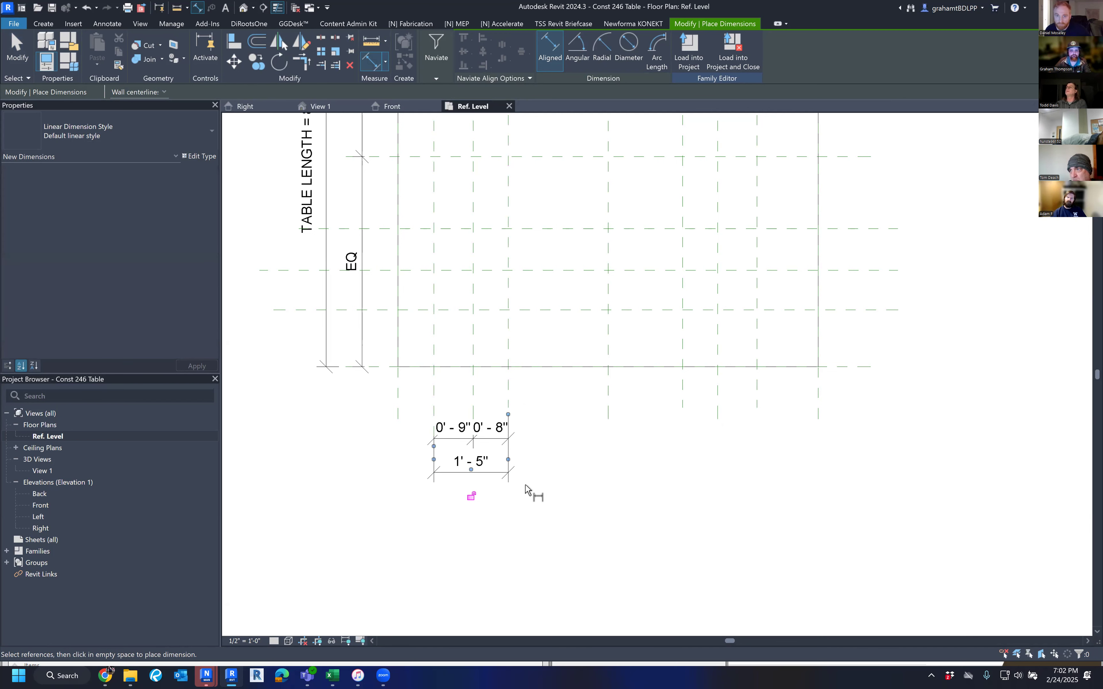
scroll(547, 488, down, 1)
scroll(545, 501, down, 1)
middle_drag(544, 478, 542, 498)
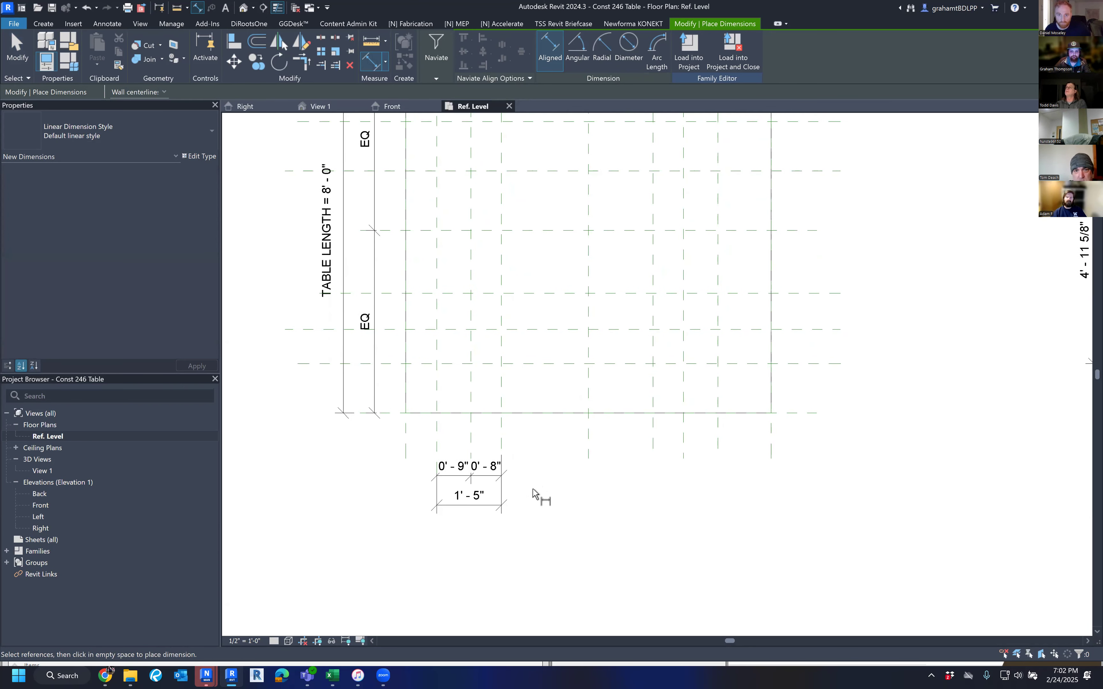
key(Escape)
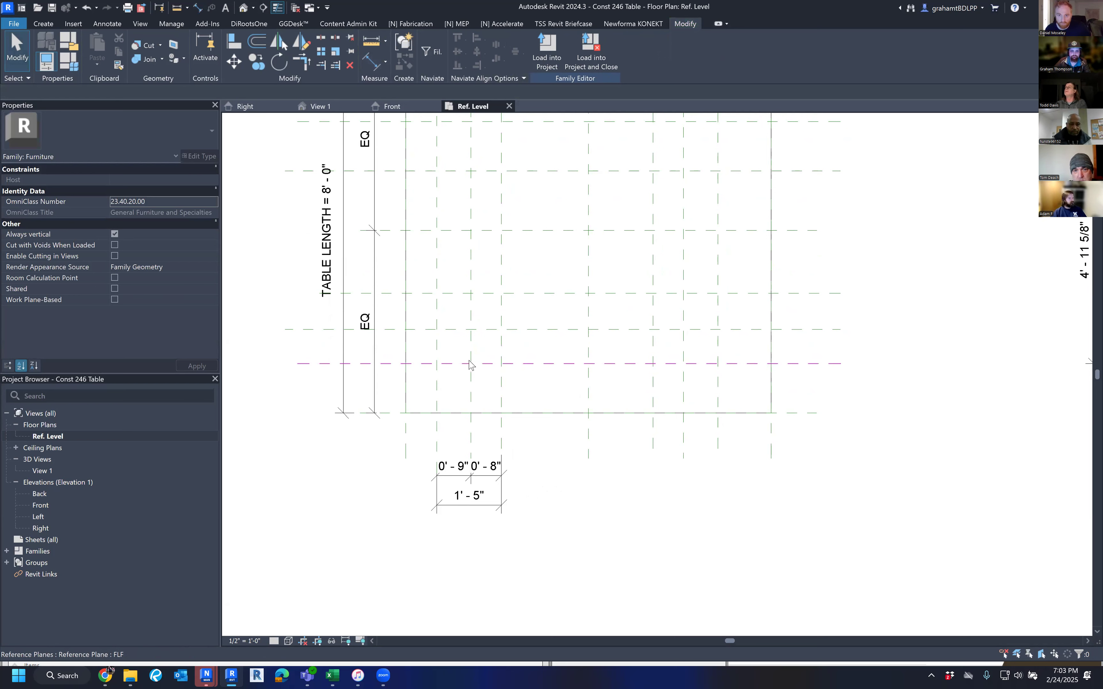
middle_drag(471, 365, 477, 405)
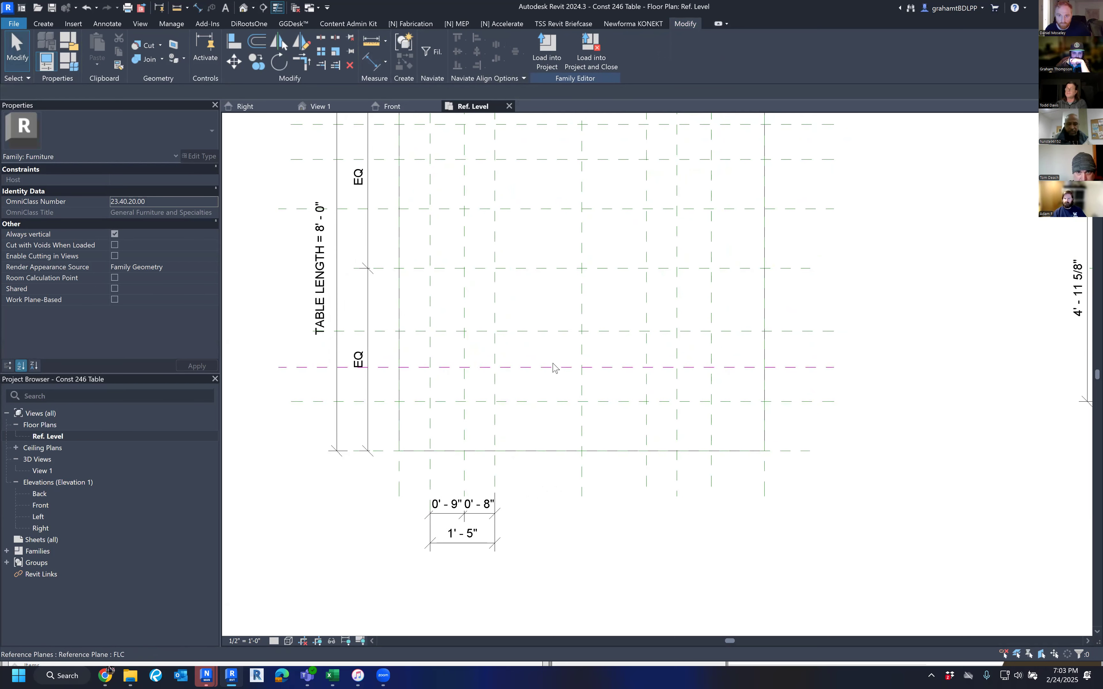
middle_drag(661, 364, 652, 420)
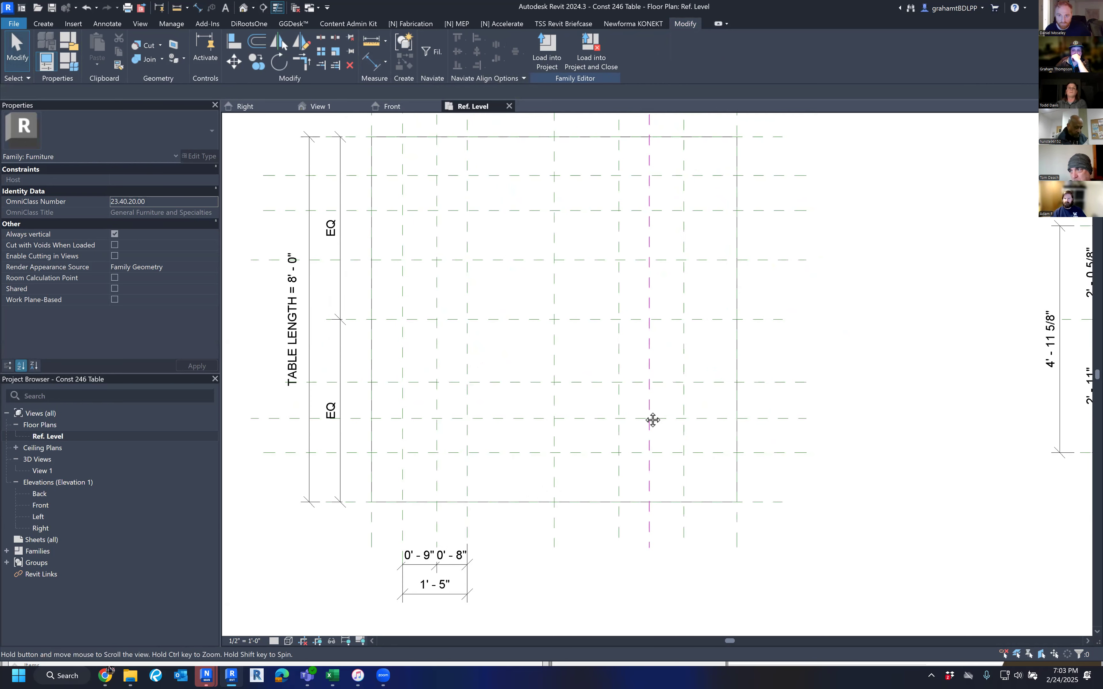
middle_drag(666, 448, 680, 438)
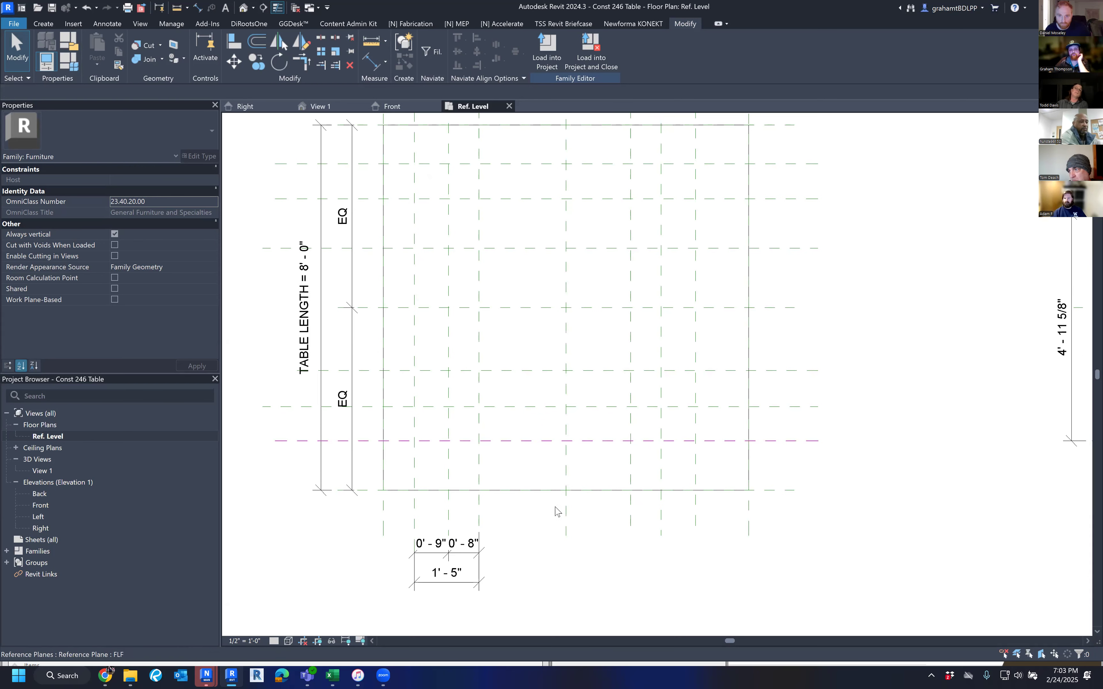
middle_drag(564, 488, 568, 460)
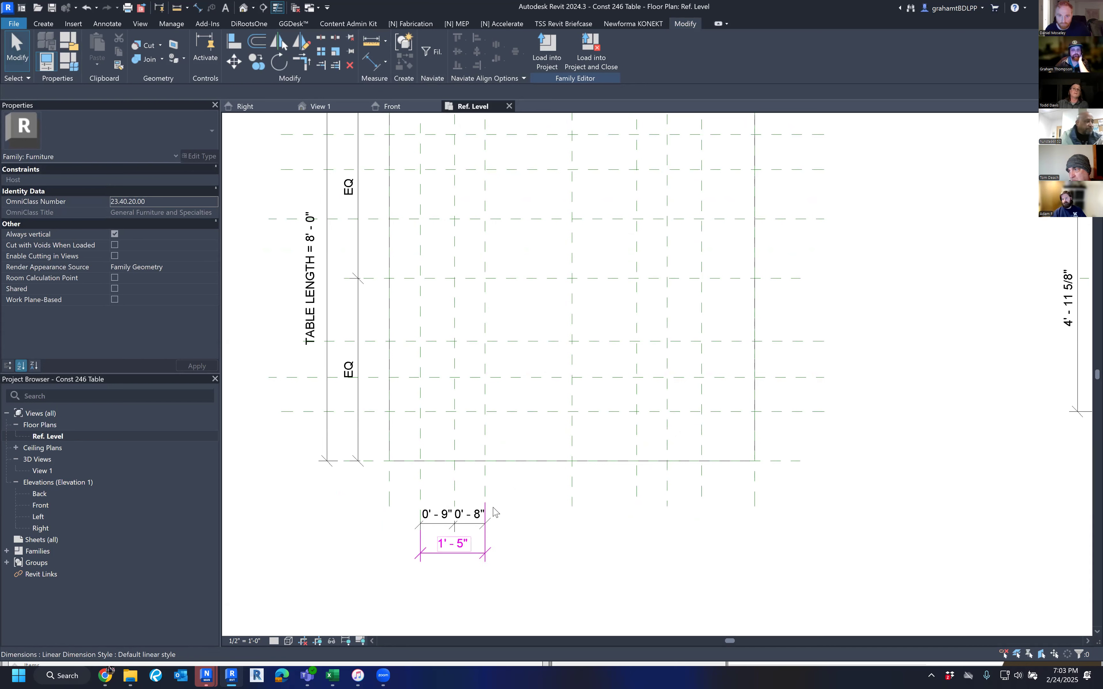
middle_drag(532, 514, 522, 520)
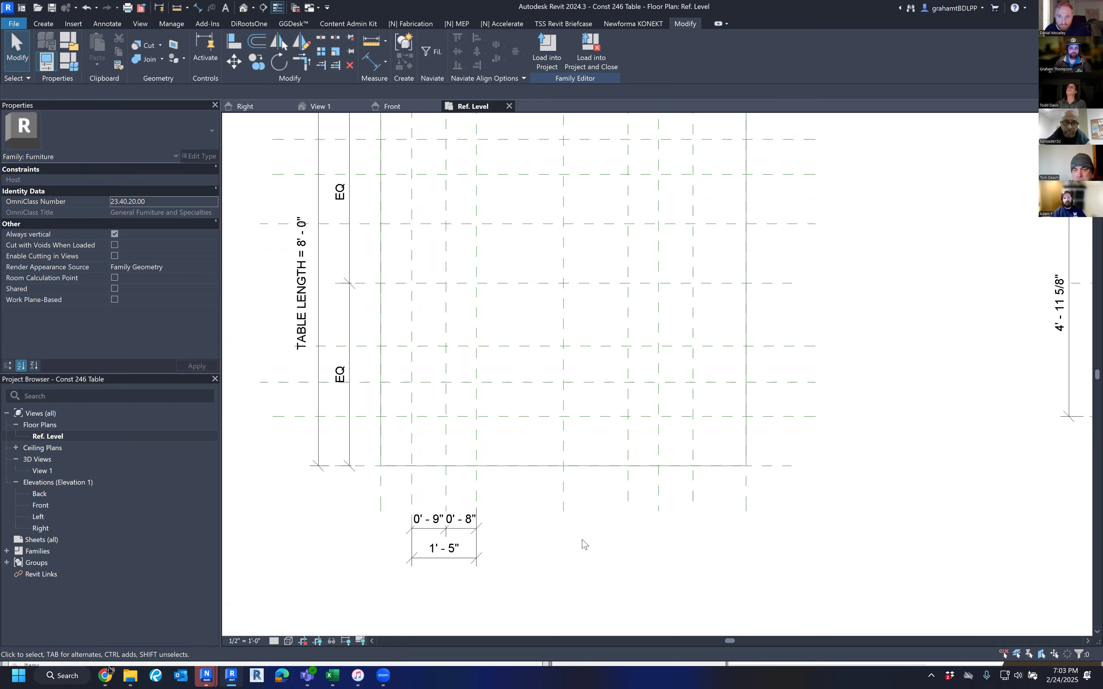
click(232, 676)
click(233, 675)
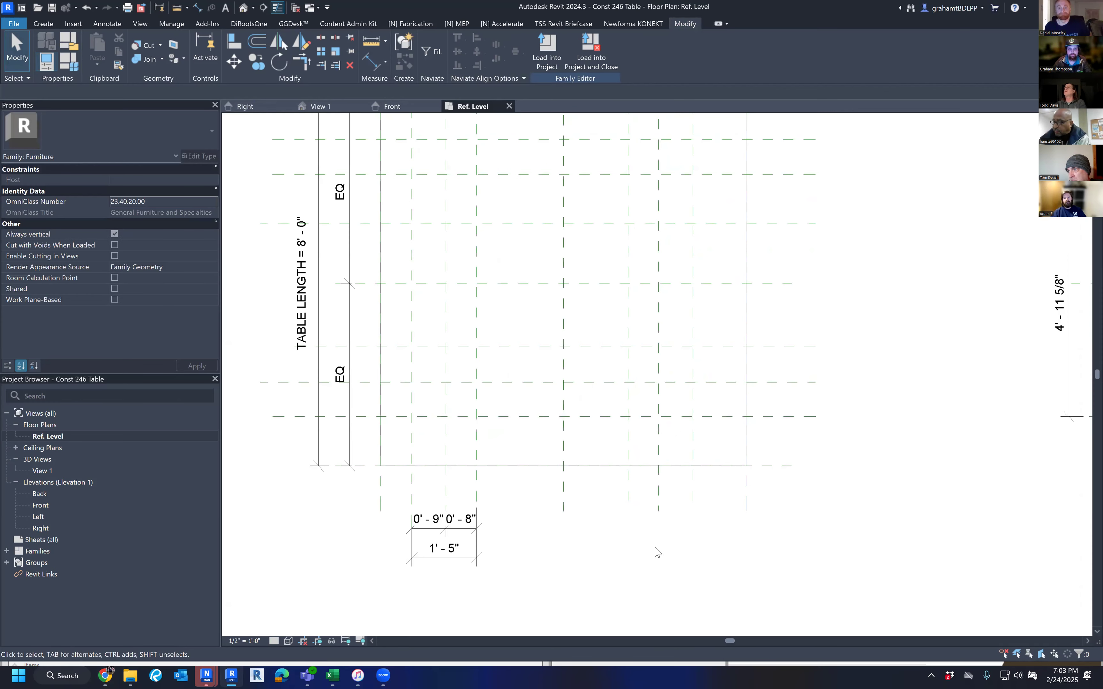
Step: Place a continuous aligned dimension across the right leg's three vertical reference planes, starting from RLL, in front of the table
middle_drag(639, 542, 621, 522)
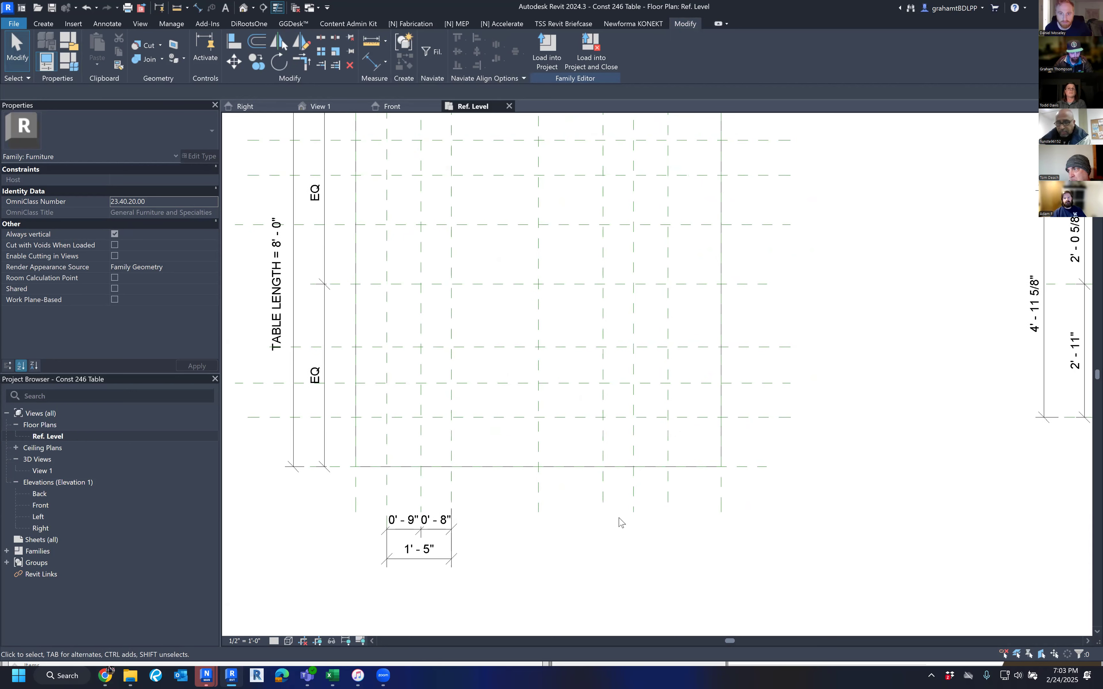
key(d)
key(i)
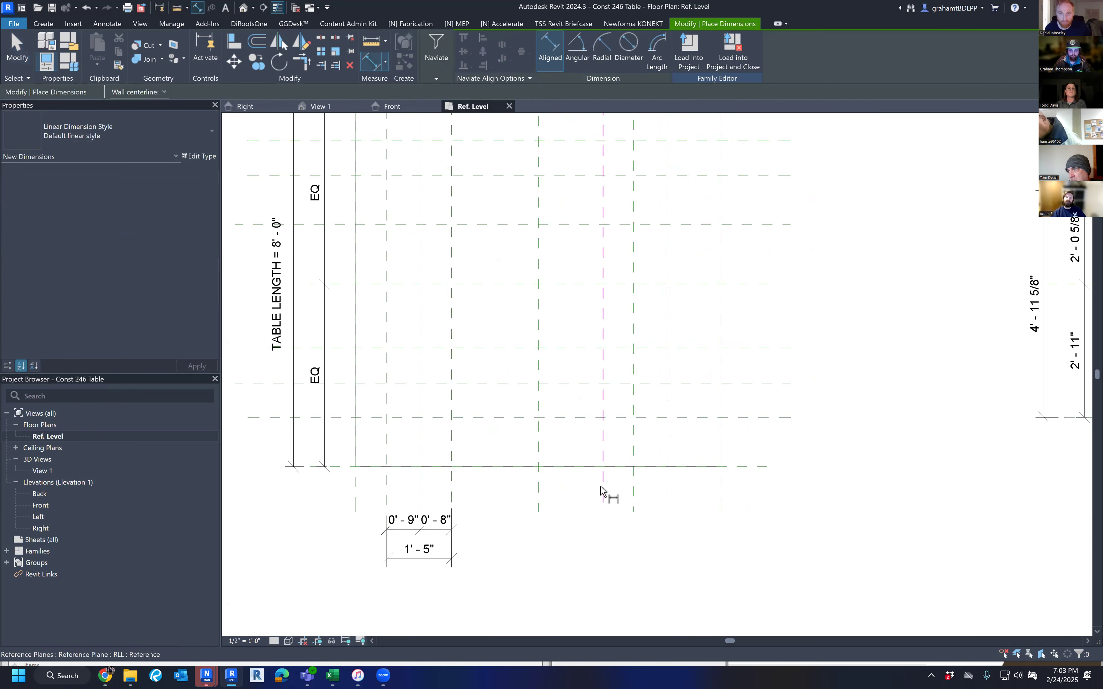
click(602, 492)
click(633, 499)
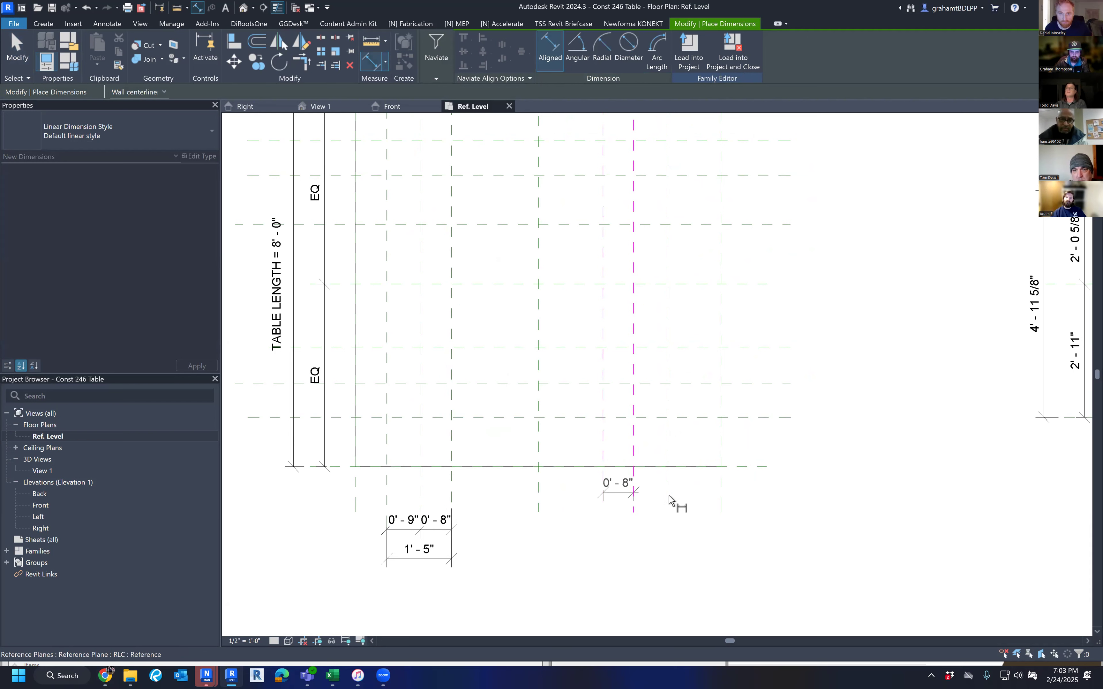
click(668, 501)
click(676, 534)
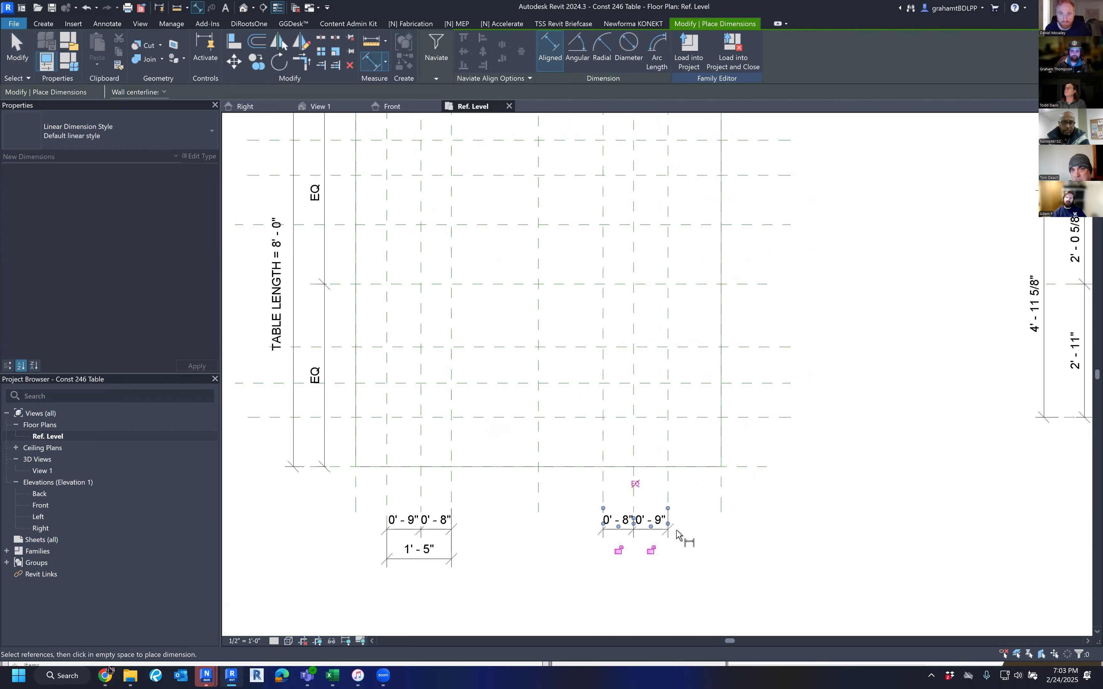
Step: Add an overall aligned dimension between the right leg's outer reference planes, outside its continuous dimension, and finish dimensioning
click(603, 490)
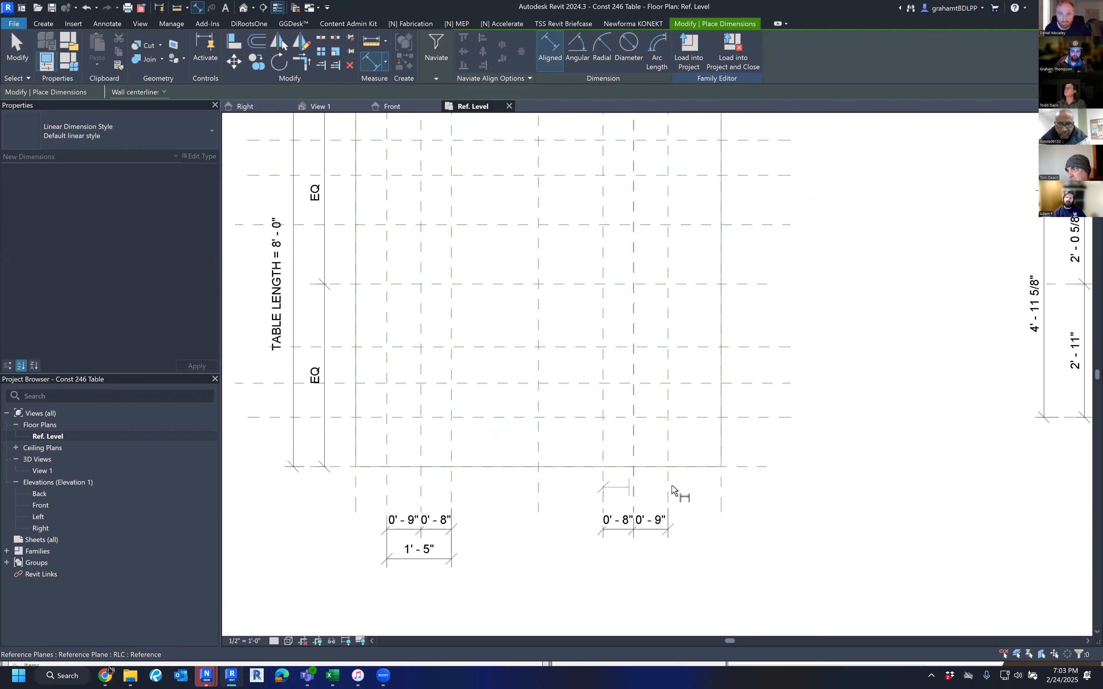
click(671, 489)
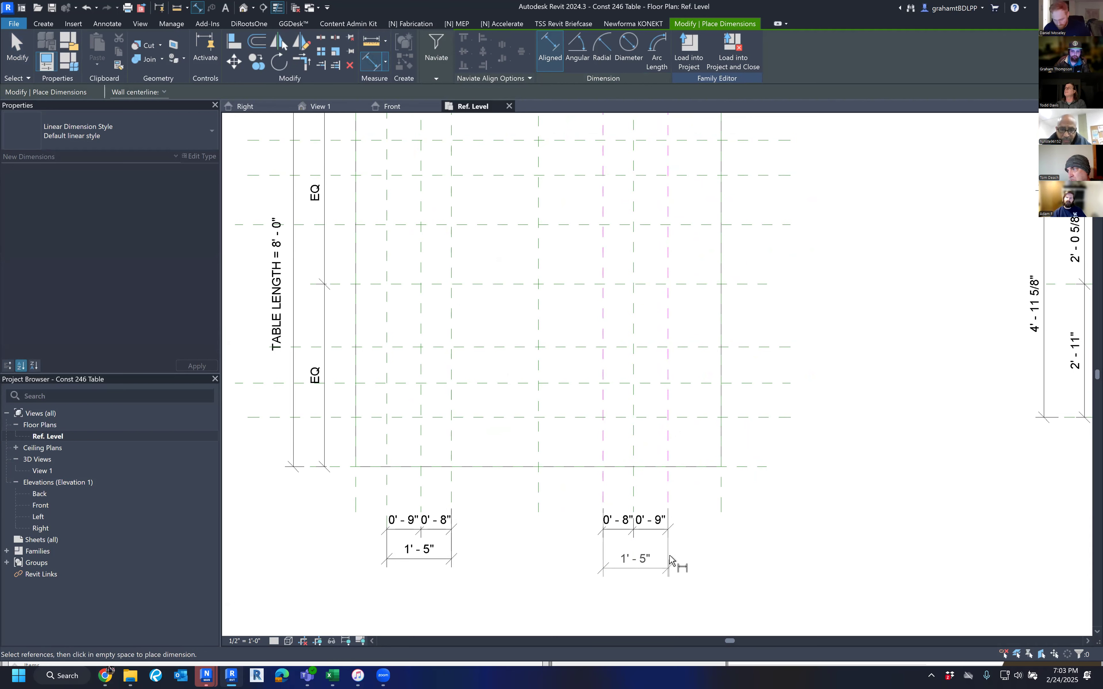
click(676, 560)
scroll(782, 528, down, 2)
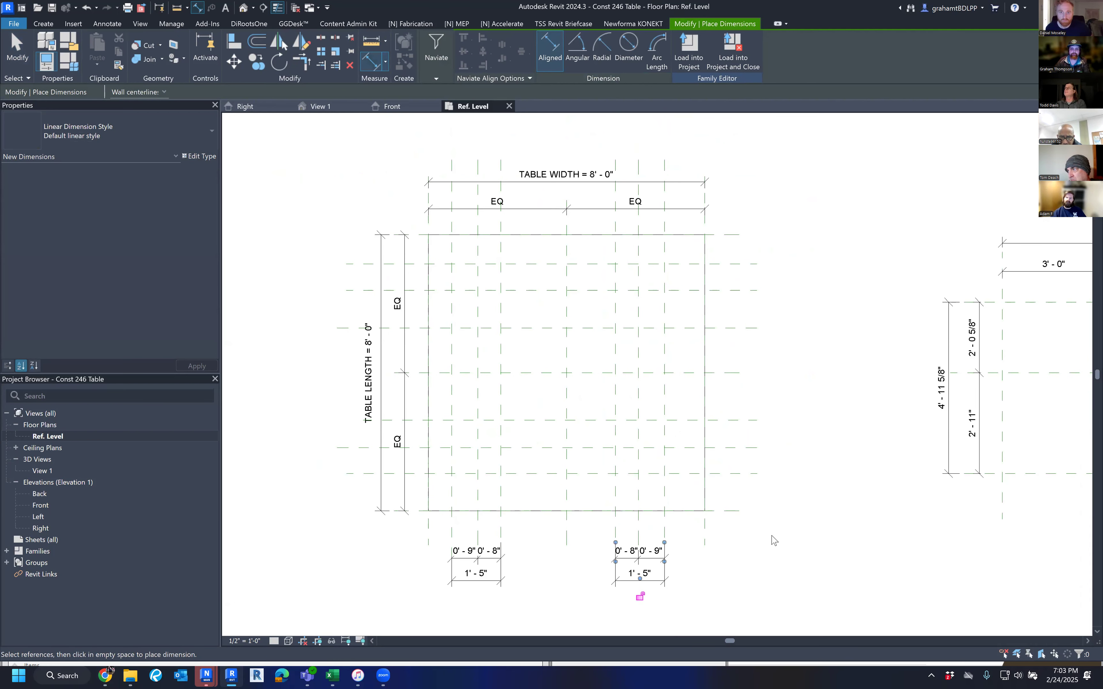
key(Escape)
key(Escape)
Step: Place a continuous aligned dimension across the front horizontal reference planes FLF, FLC and FLB, beside the table's right edge
middle_drag(768, 487, 741, 498)
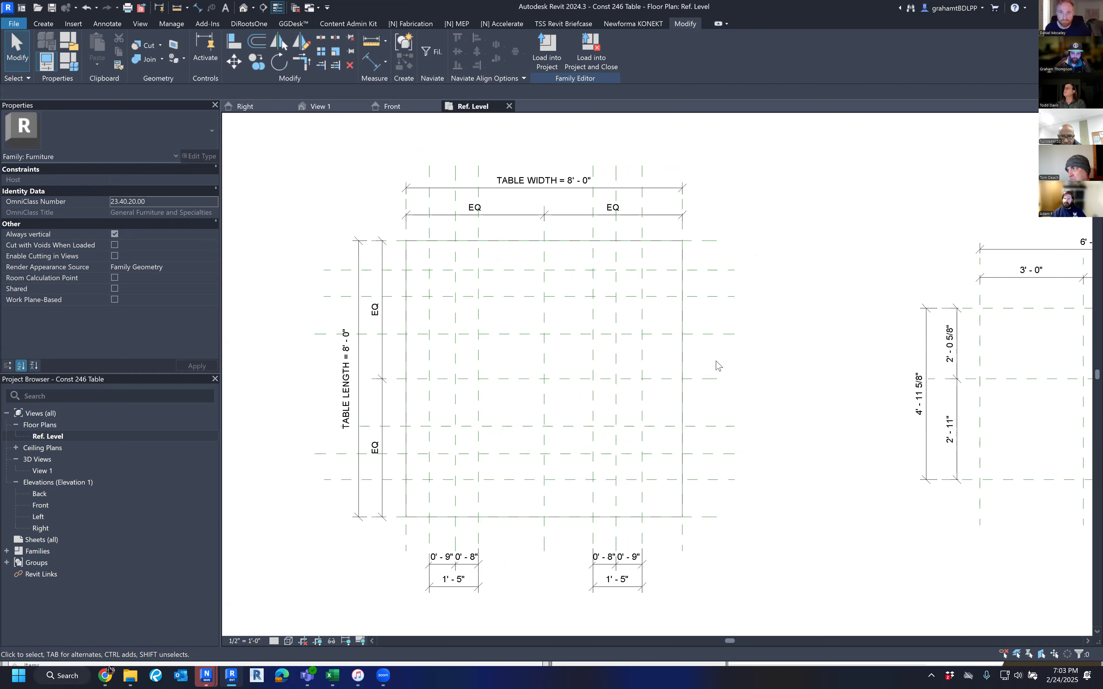
key(d)
key(i)
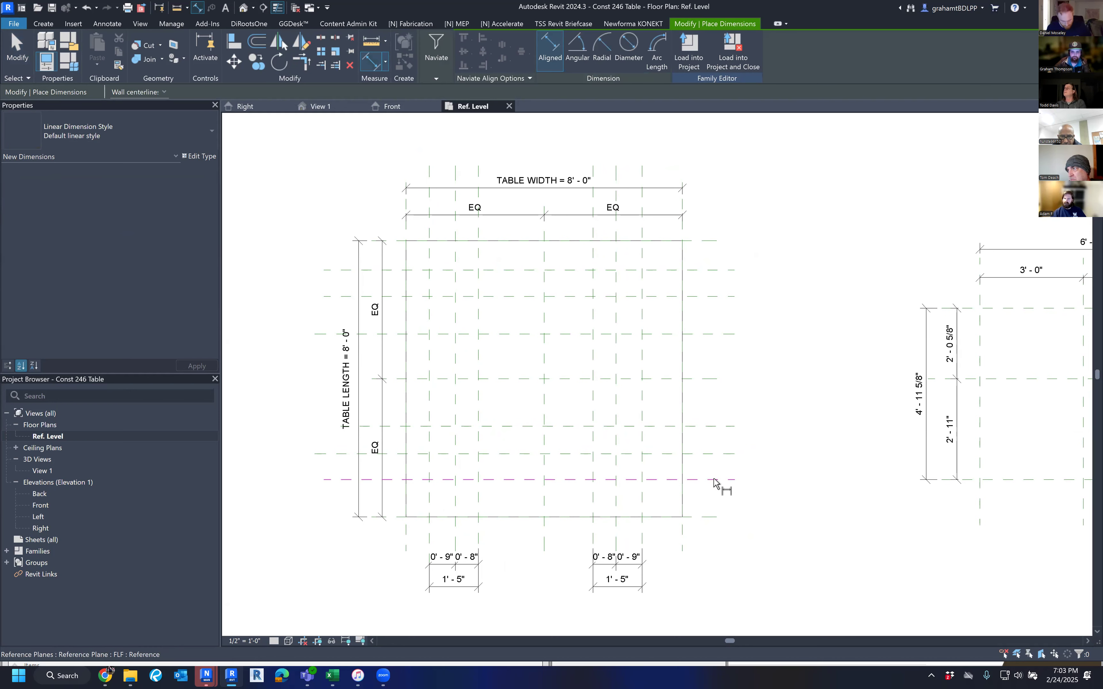
click(706, 454)
click(711, 427)
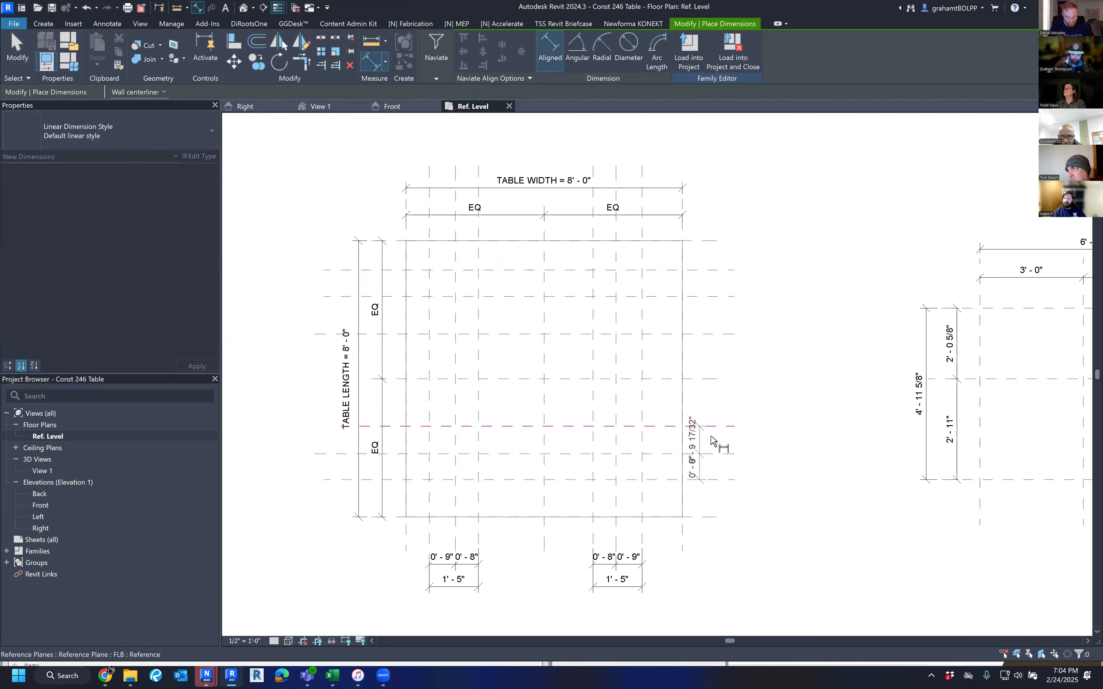
click(713, 443)
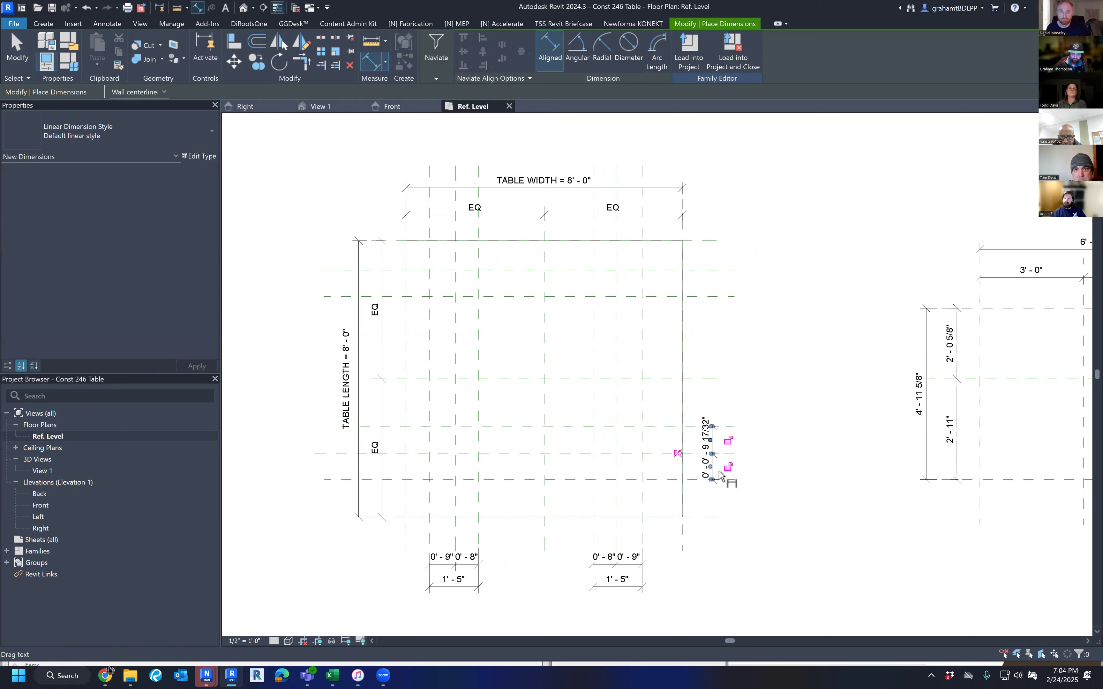
Step: Add an overall aligned dimension from plane FLF to FLB outside the front leg's continuous dimension
click(694, 480)
click(689, 428)
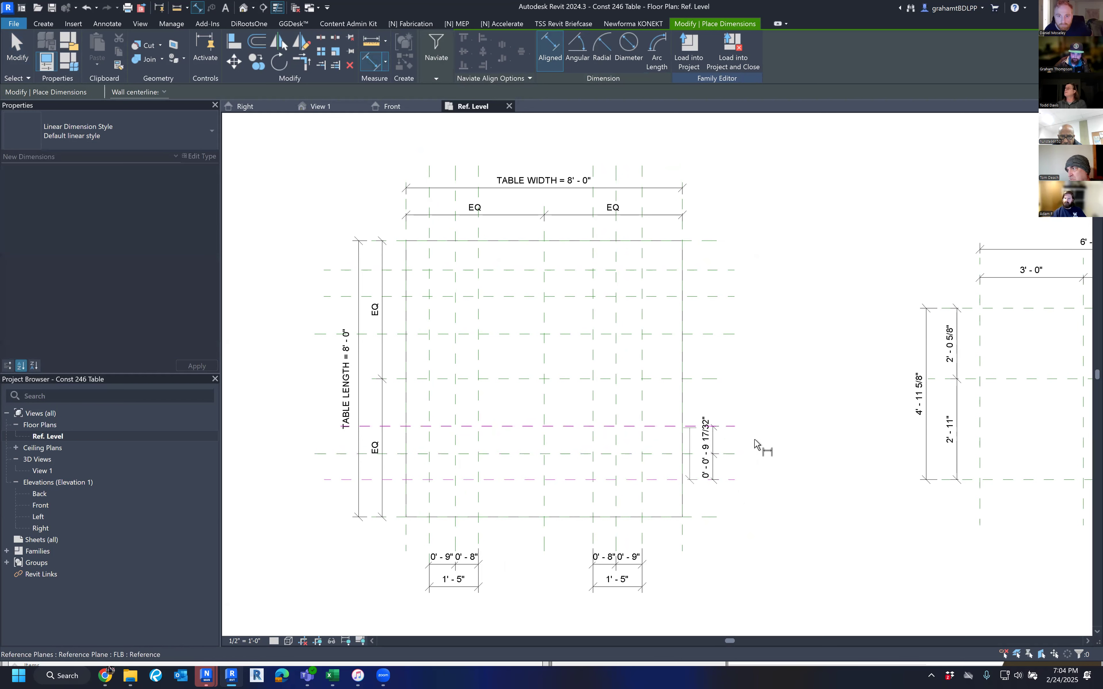
click(745, 447)
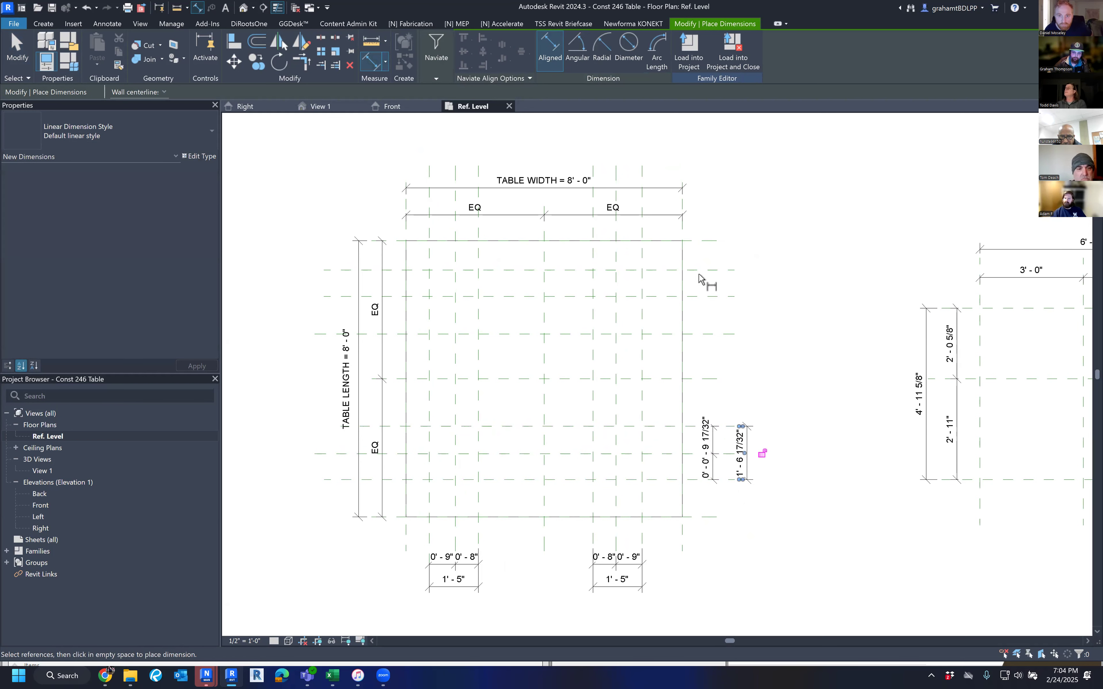
Step: Place a continuous aligned dimension across the three back-half horizontal leg reference planes, ending at BLF, beside the table's right edge
click(700, 291)
click(702, 299)
click(702, 335)
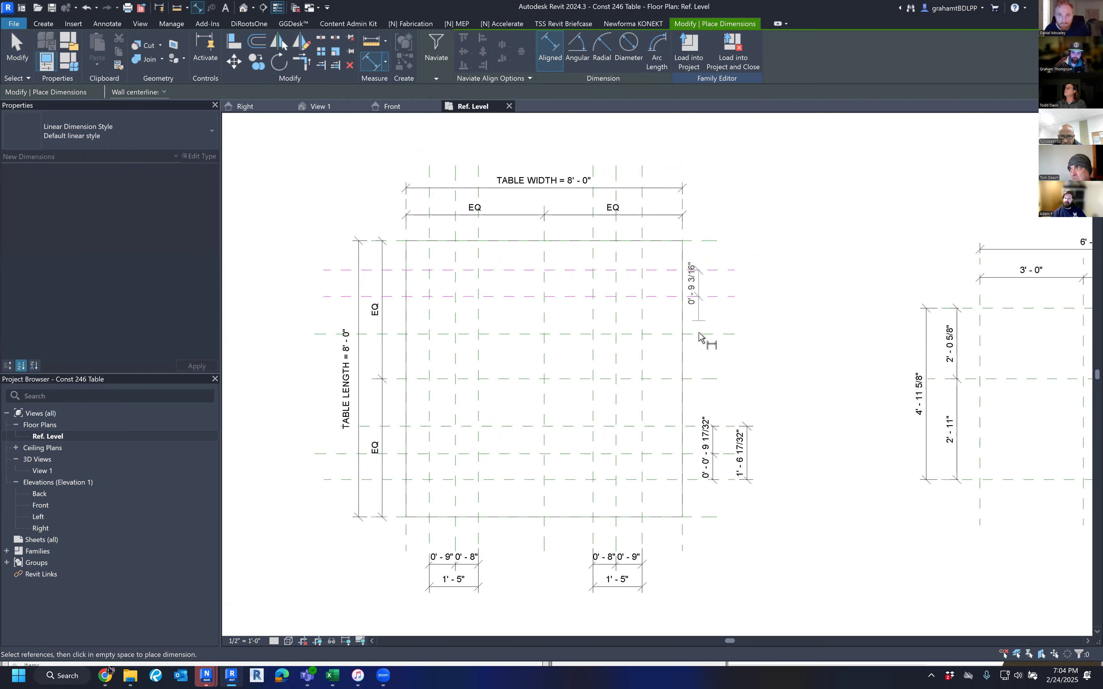
click(700, 364)
Step: Add an overall aligned dimension between BLF and the rearmost leg plane outside the back leg's continuous dimension, and finish dimensioning
click(724, 334)
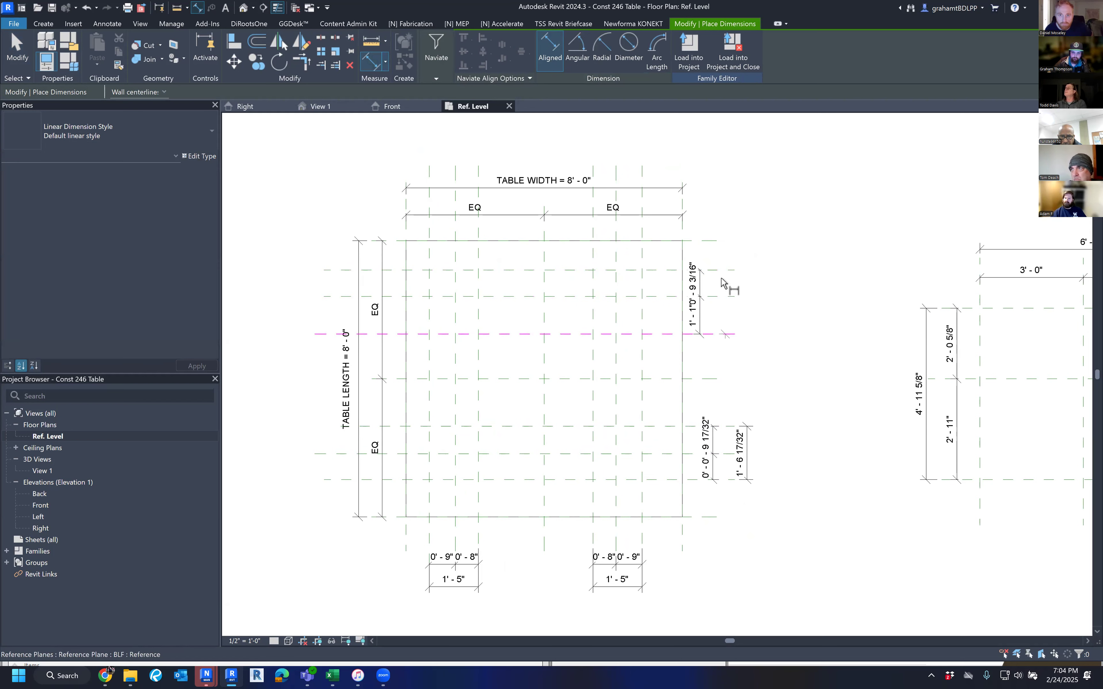
click(721, 273)
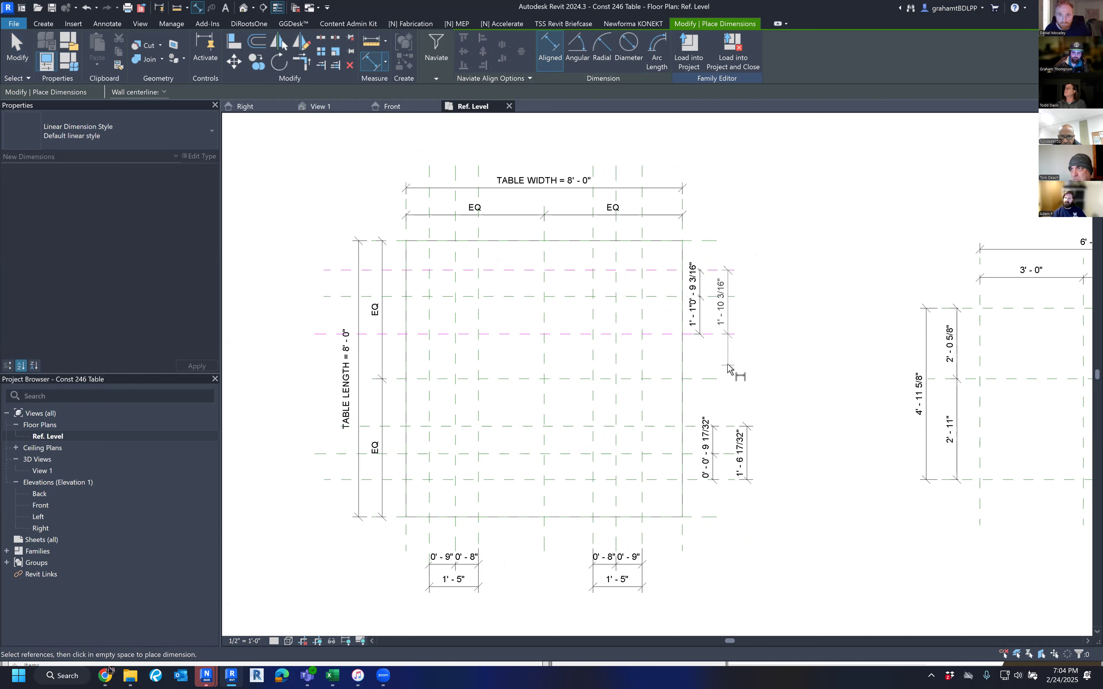
click(728, 367)
key(Escape)
key(Escape)
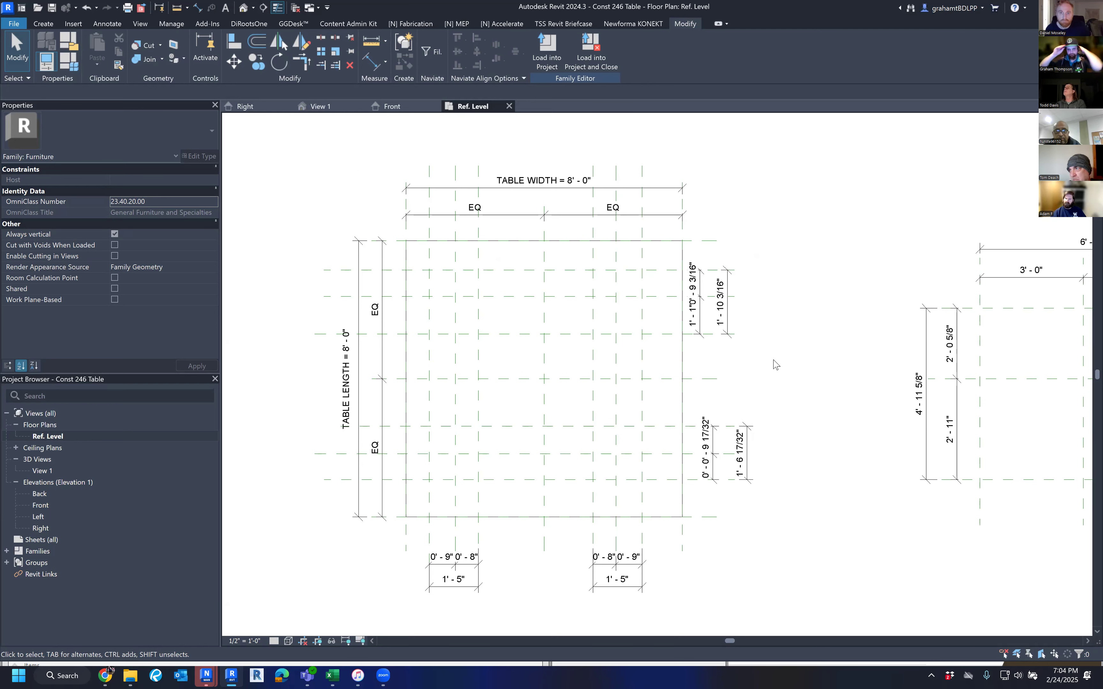
Step: Apply the EQ constraint to the continuous dimensions of the left and right legs in front of the table
middle_drag(743, 552, 734, 523)
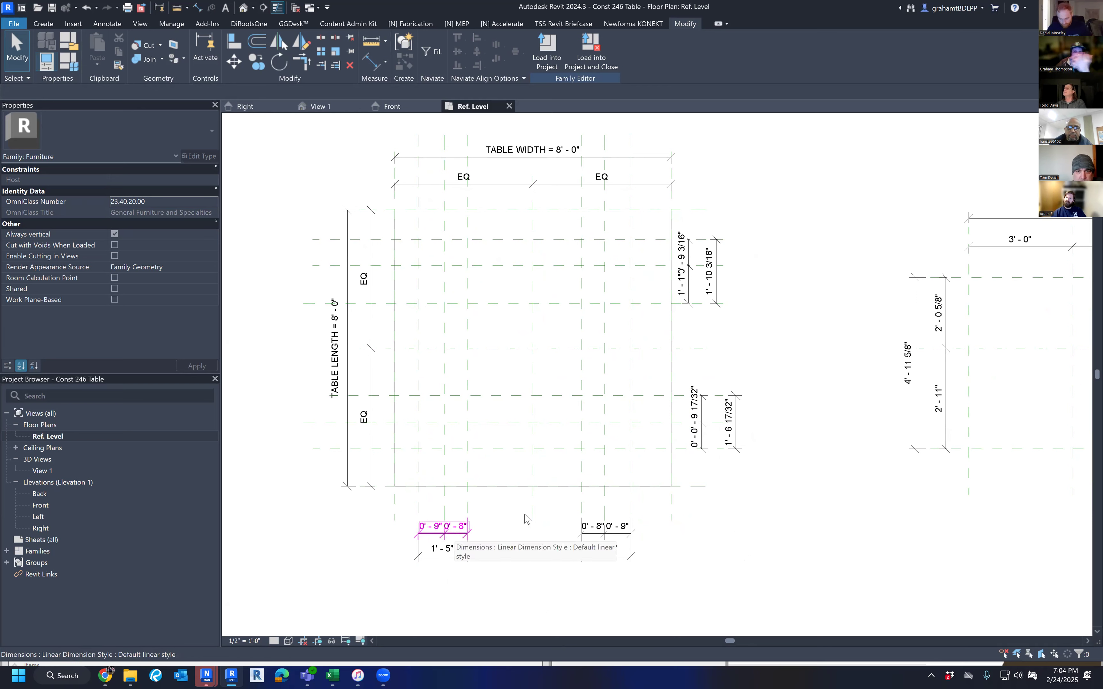
click(436, 532)
click(442, 499)
click(603, 530)
click(606, 499)
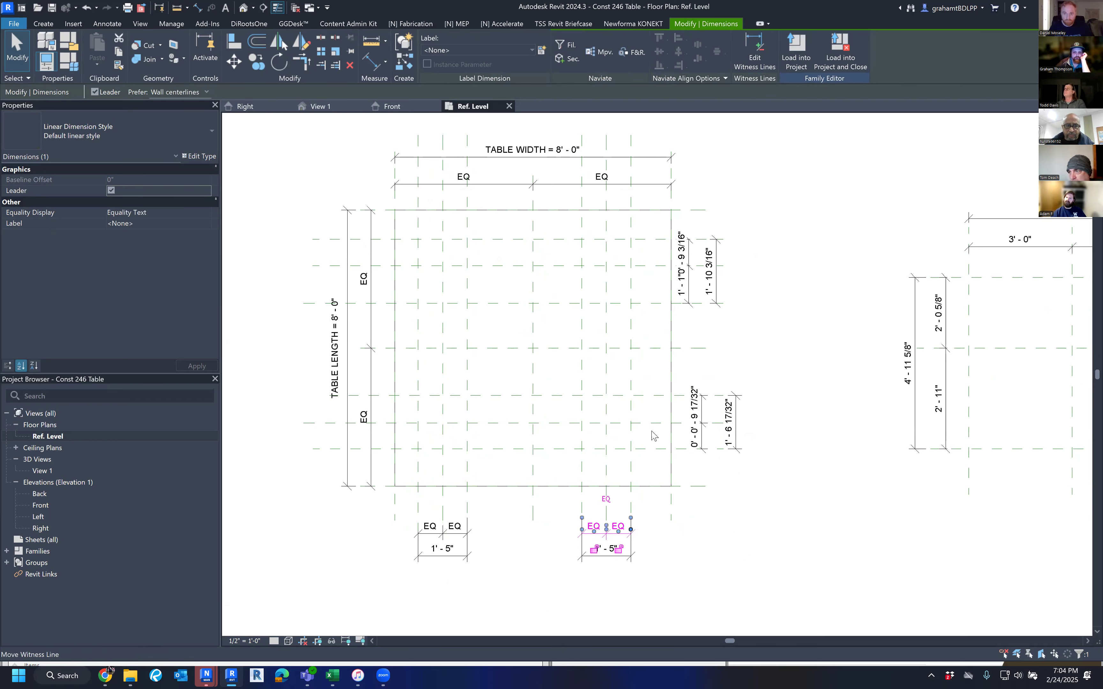
Step: Apply the EQ constraint to the back and front leg continuous dimensions beside the table, and clear the selection
click(681, 274)
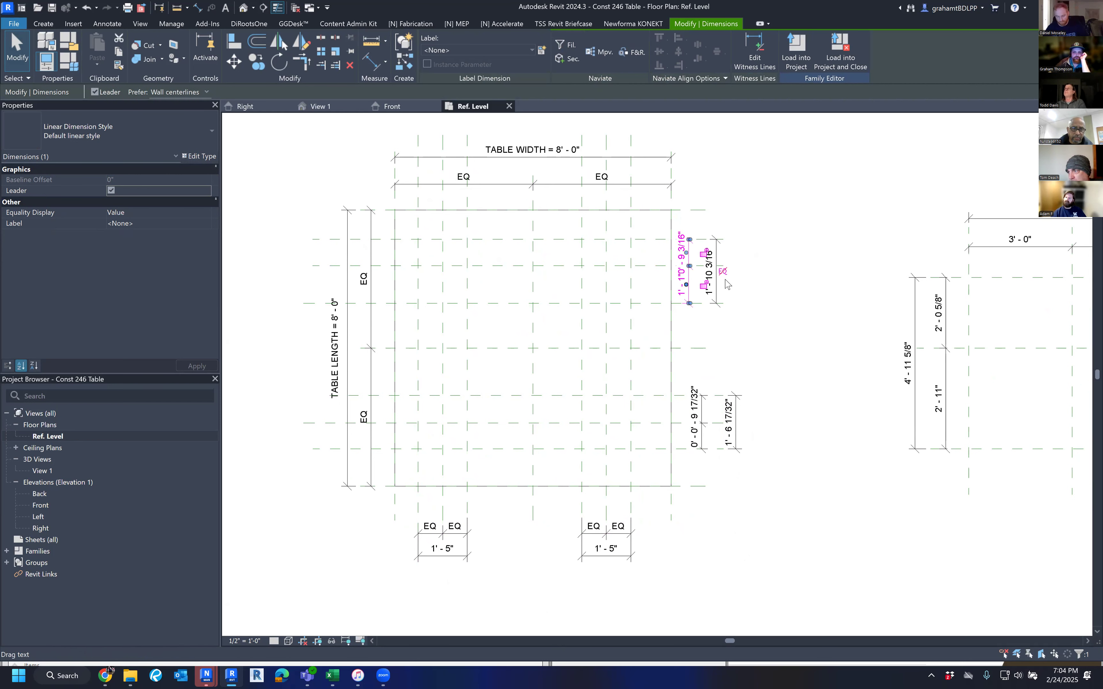
click(722, 271)
click(694, 417)
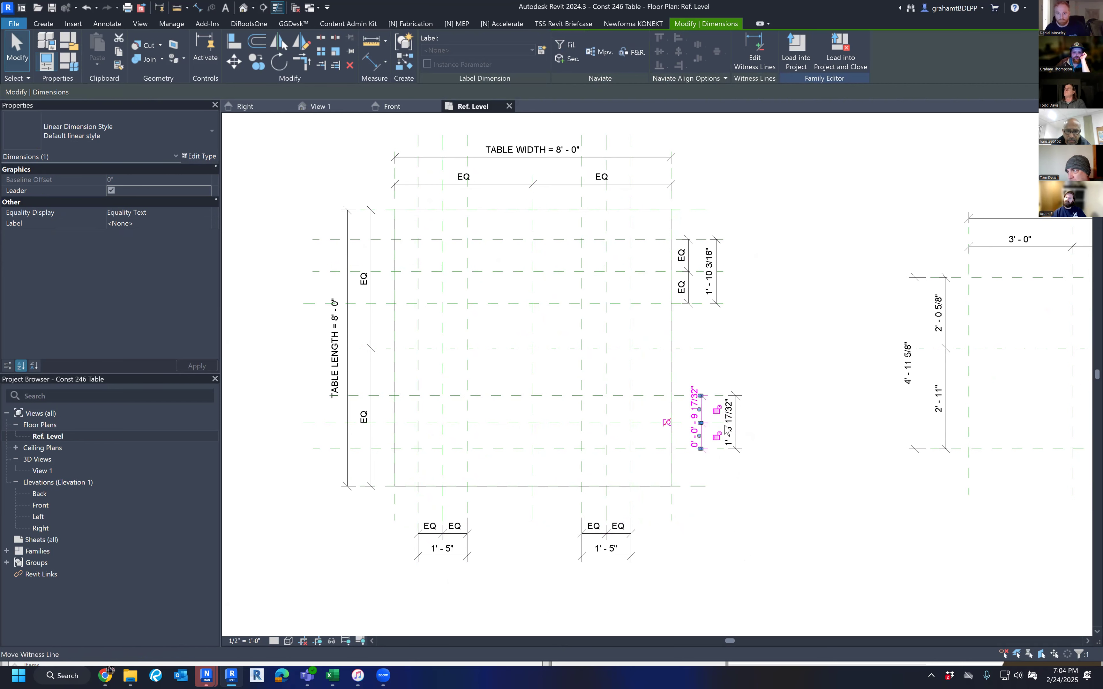
click(666, 423)
click(780, 520)
Step: Label the left leg's overall dimension with a new family type parameter named LEG WIDTH, grouped under Dimensions
middle_drag(780, 525, 773, 515)
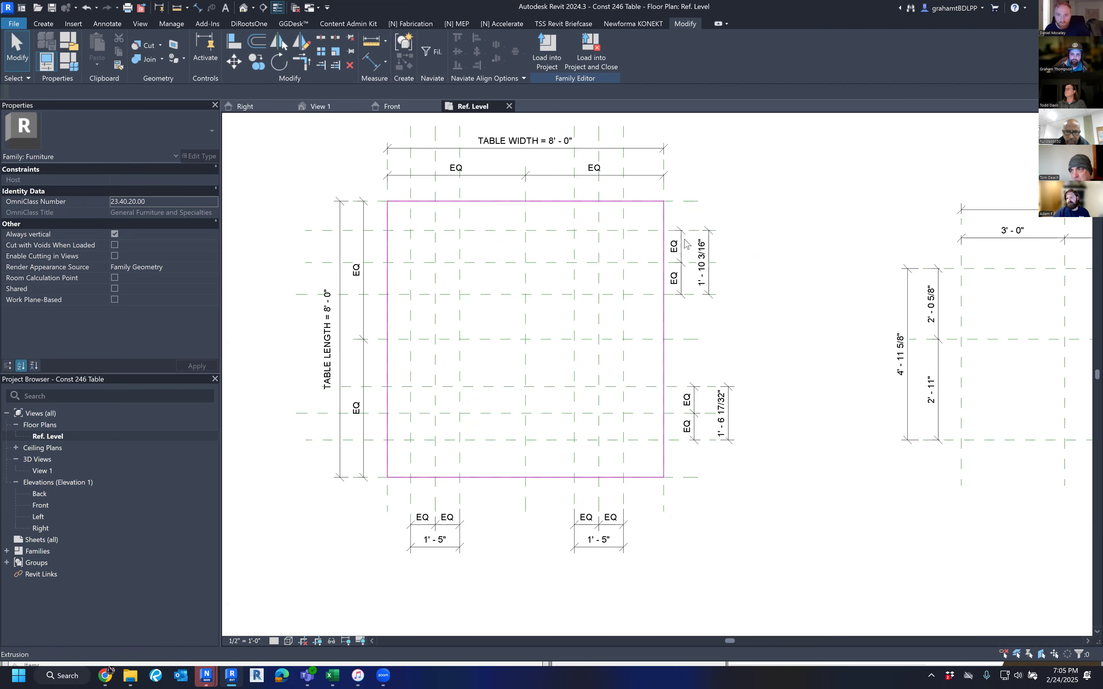
middle_drag(534, 532, 543, 523)
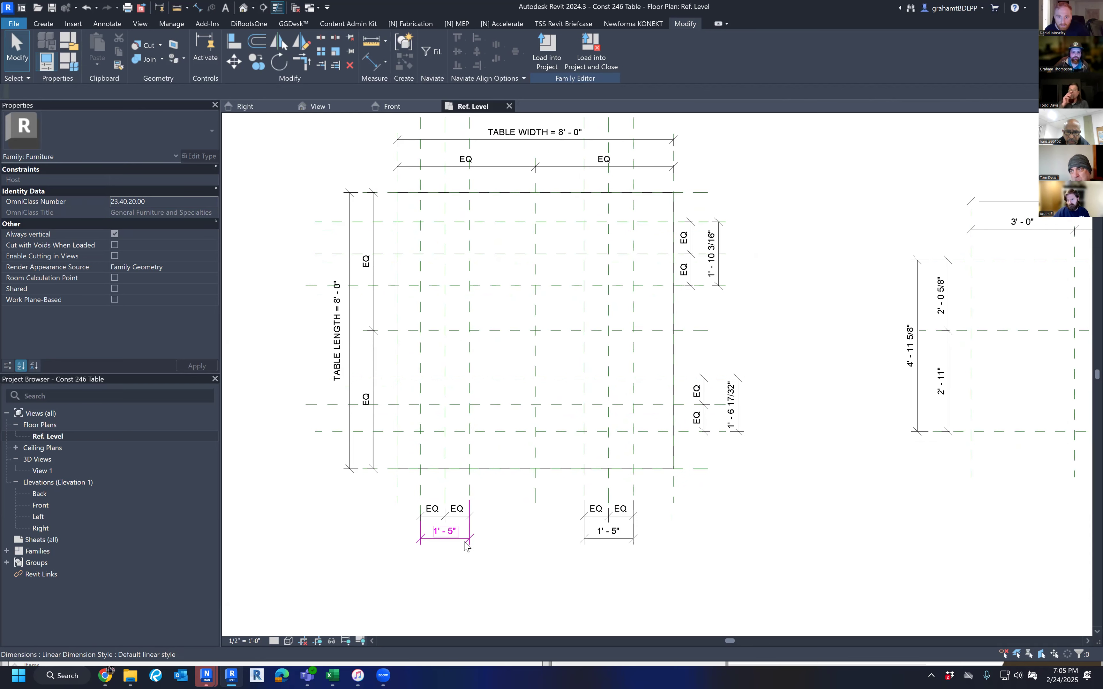
middle_drag(558, 553, 551, 539)
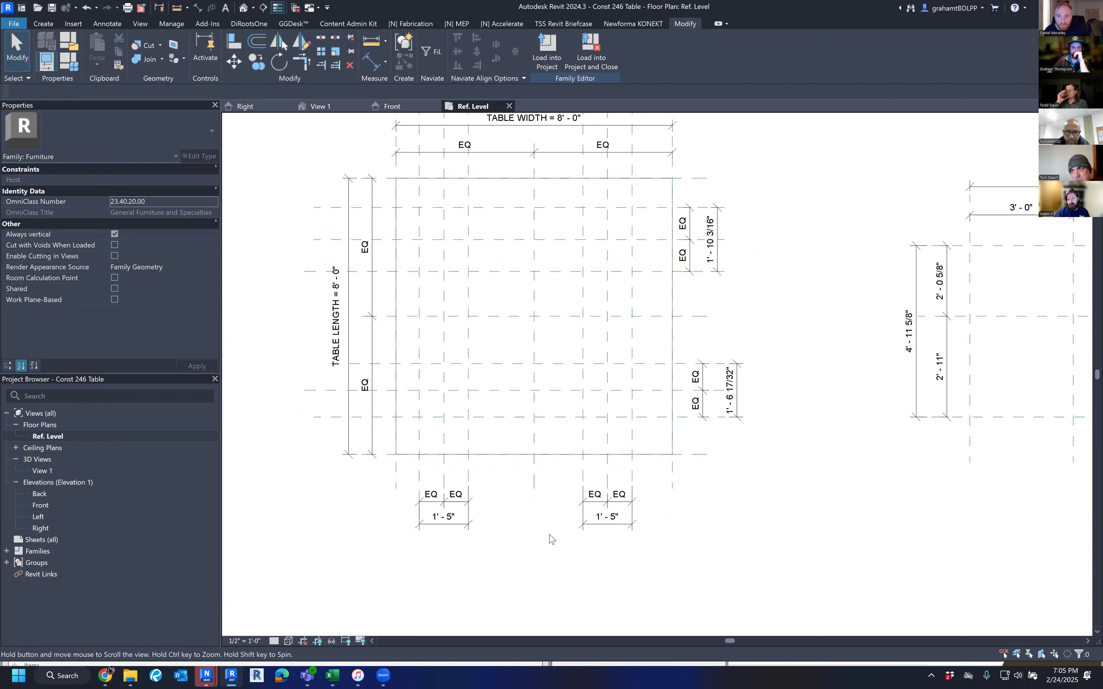
click(444, 531)
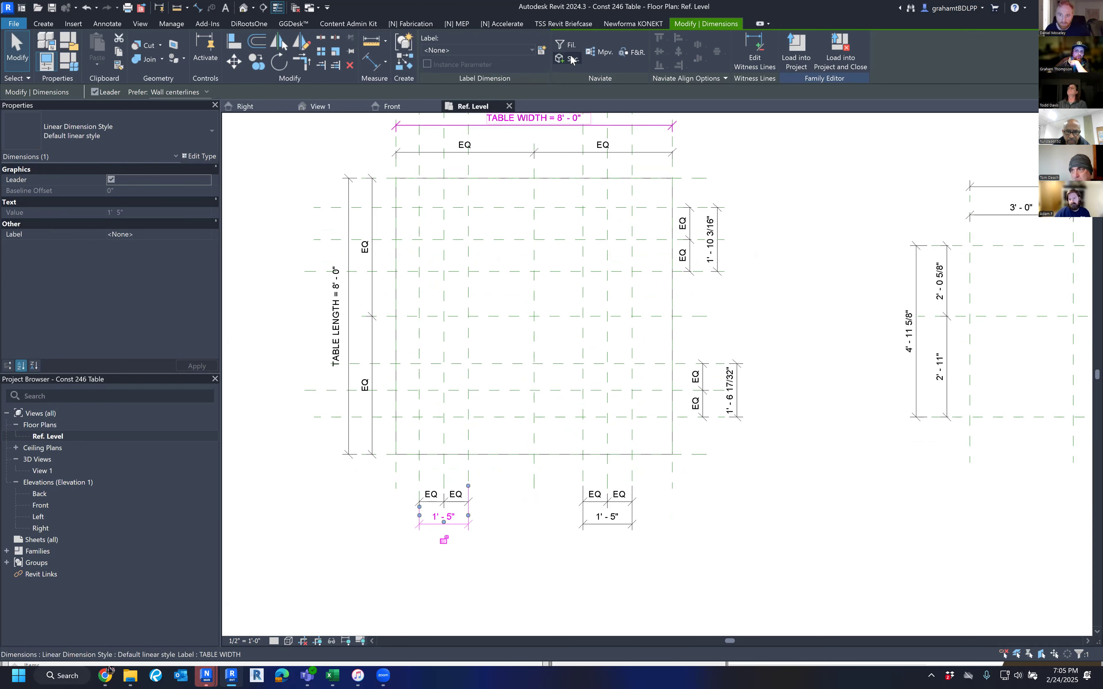
click(541, 52)
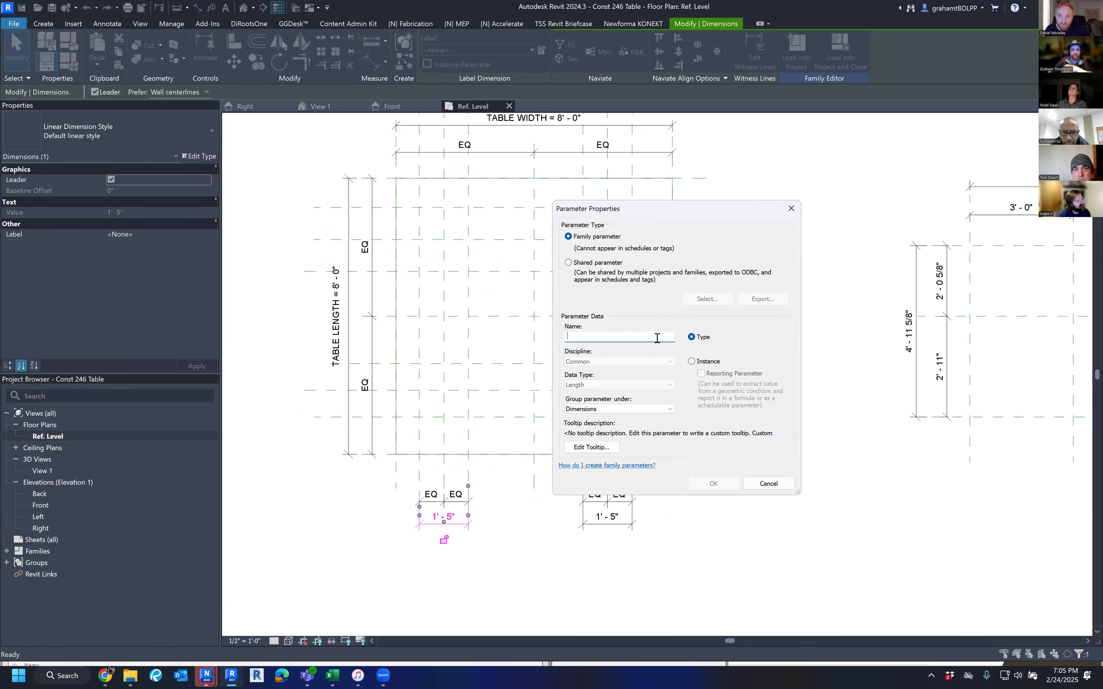
text(LEG)
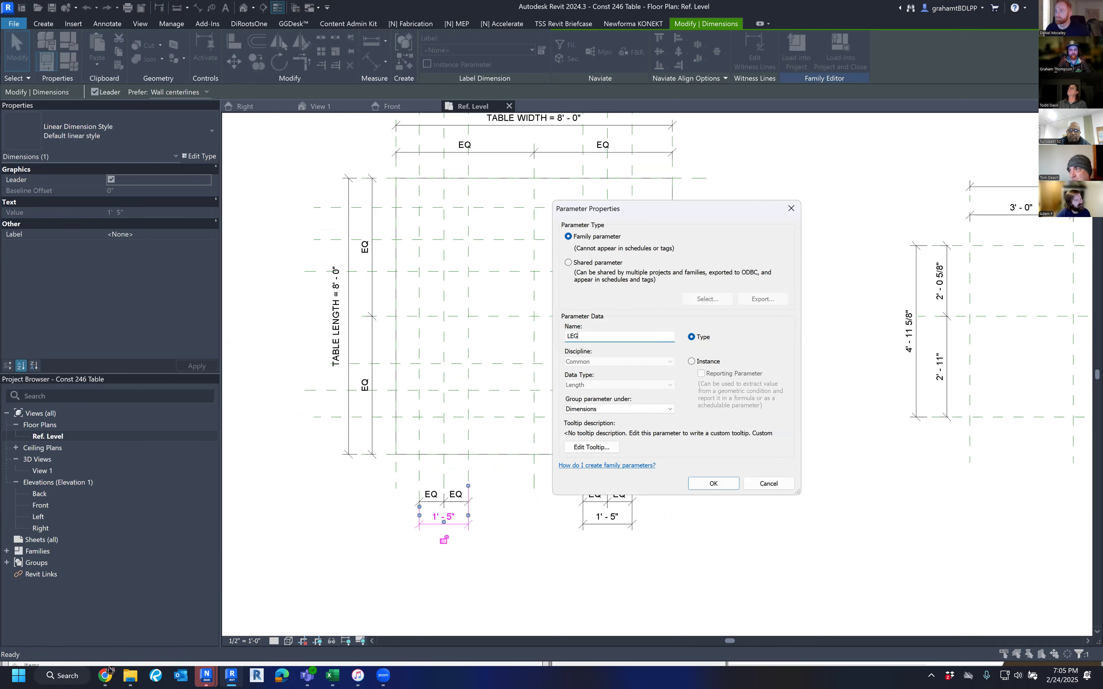
text( WIDTH)
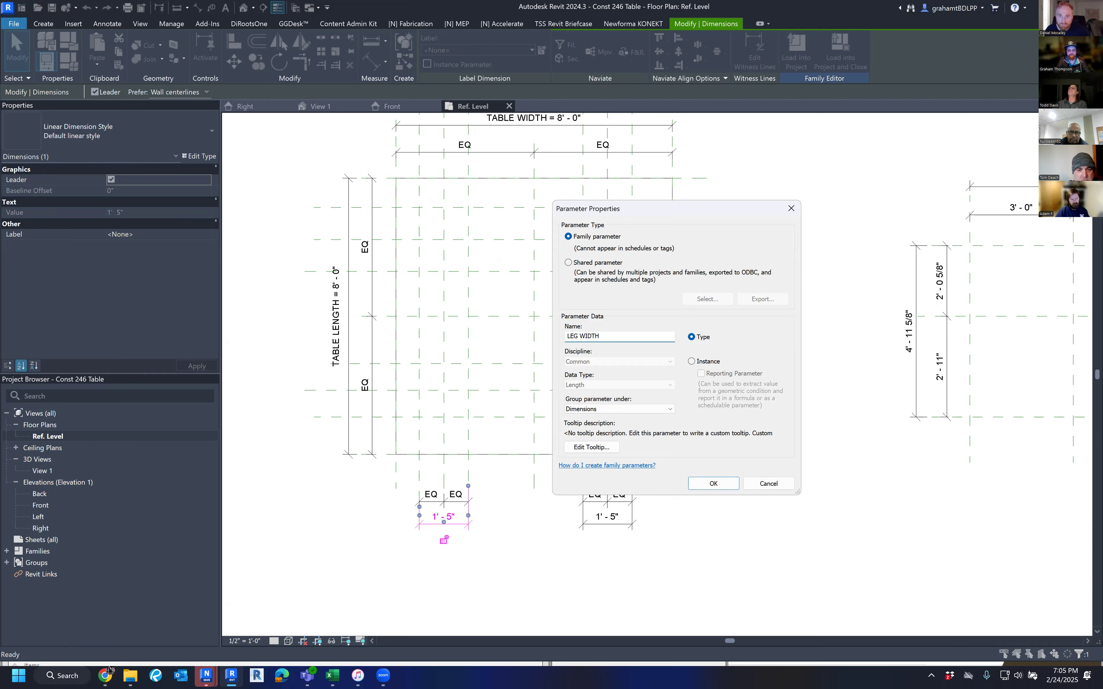
key(Return)
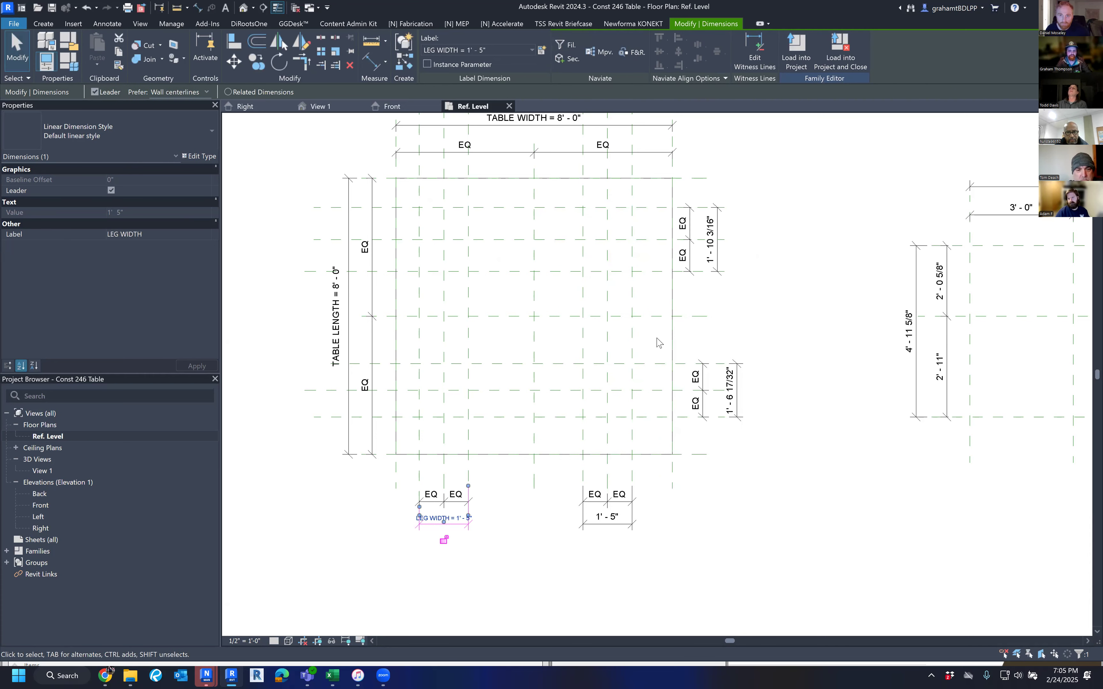
click(659, 343)
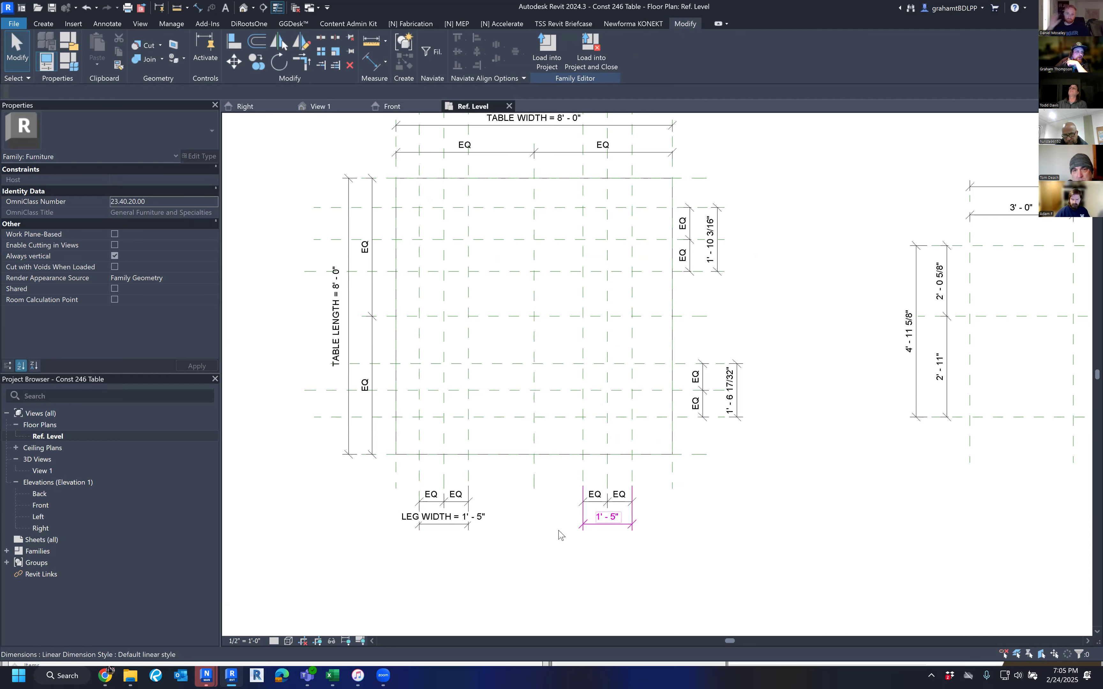
Step: Label the right leg's overall dimension with the existing LEG WIDTH parameter and clear the selection
click(599, 525)
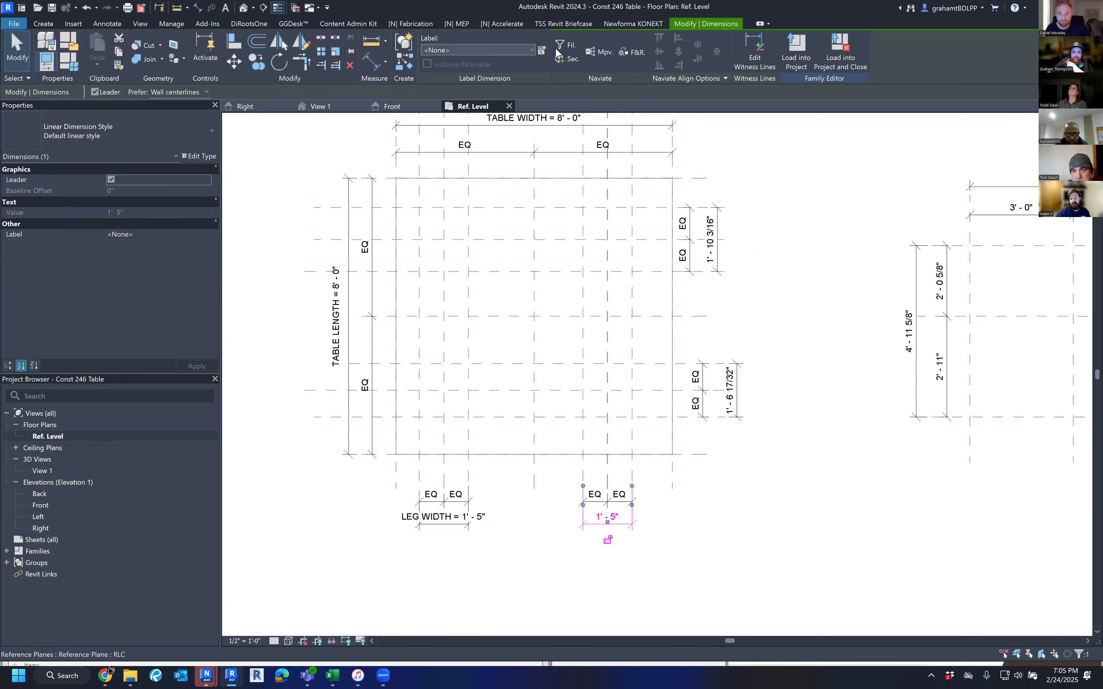
click(507, 52)
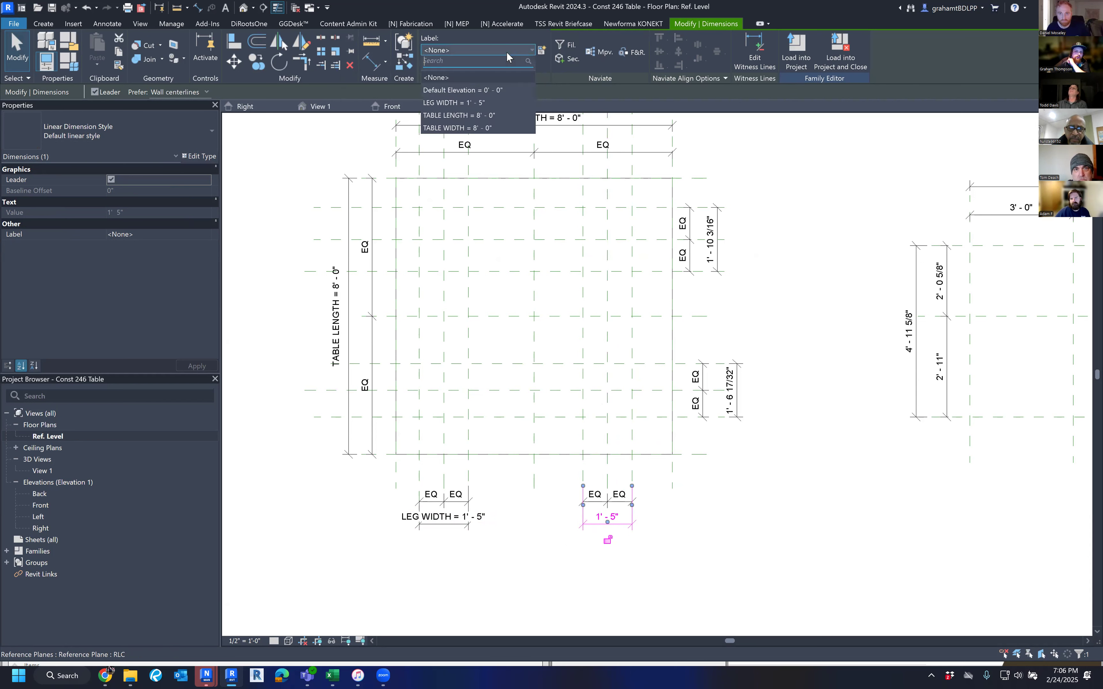
click(499, 103)
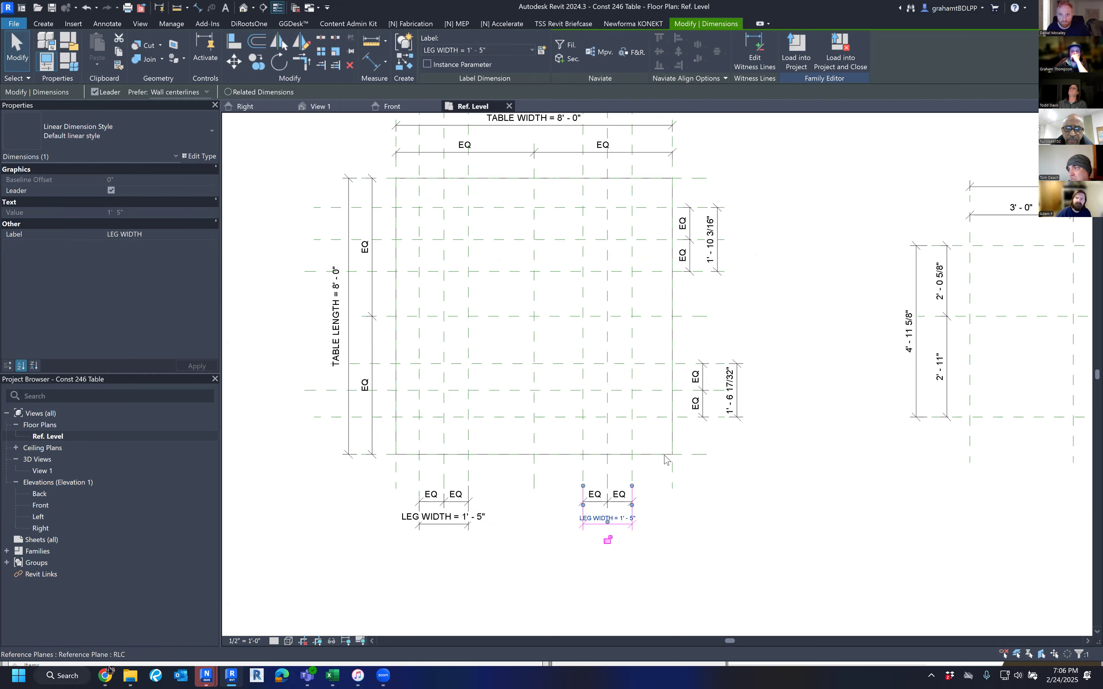
click(770, 502)
middle_drag(763, 497, 759, 474)
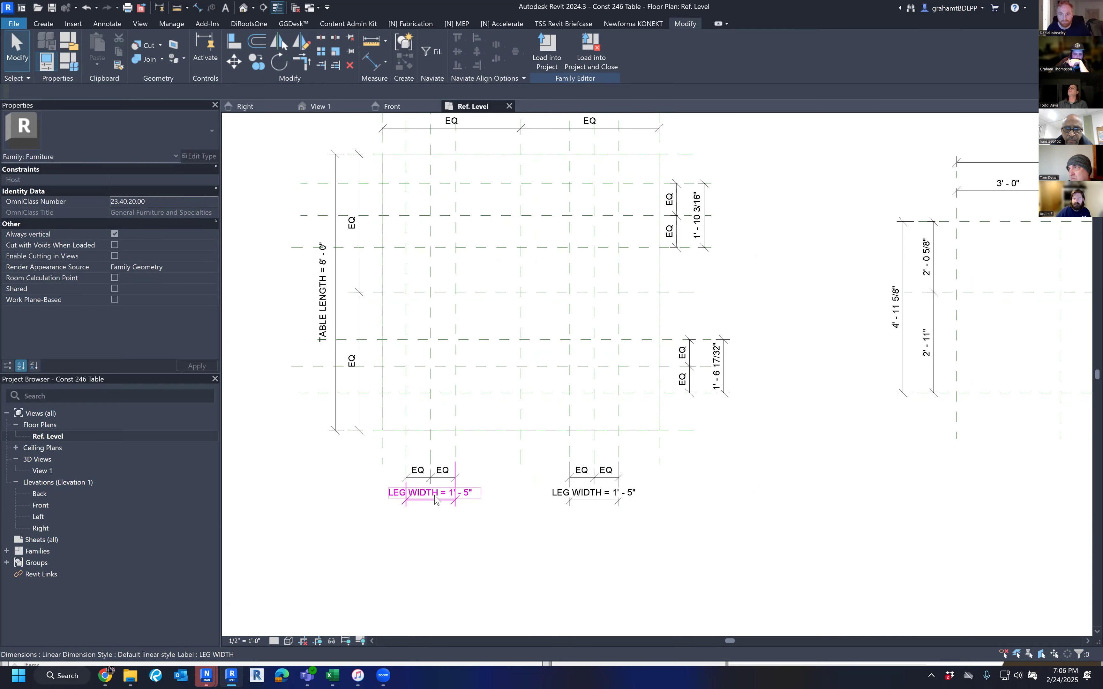
middle_drag(745, 485, 751, 495)
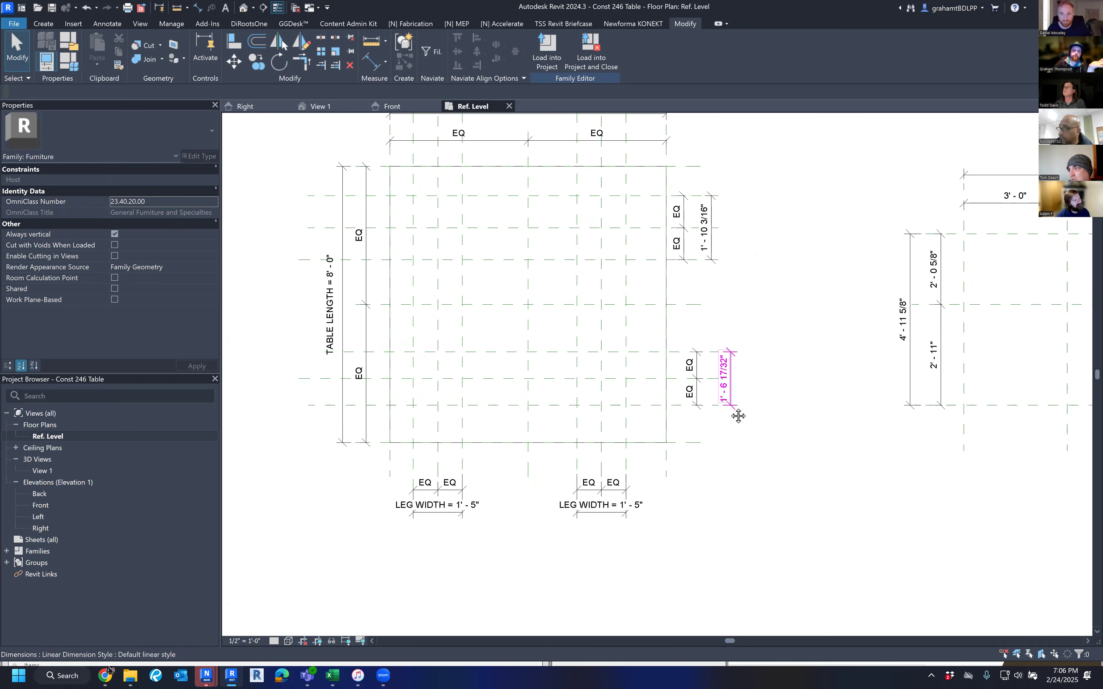
middle_drag(733, 408, 732, 421)
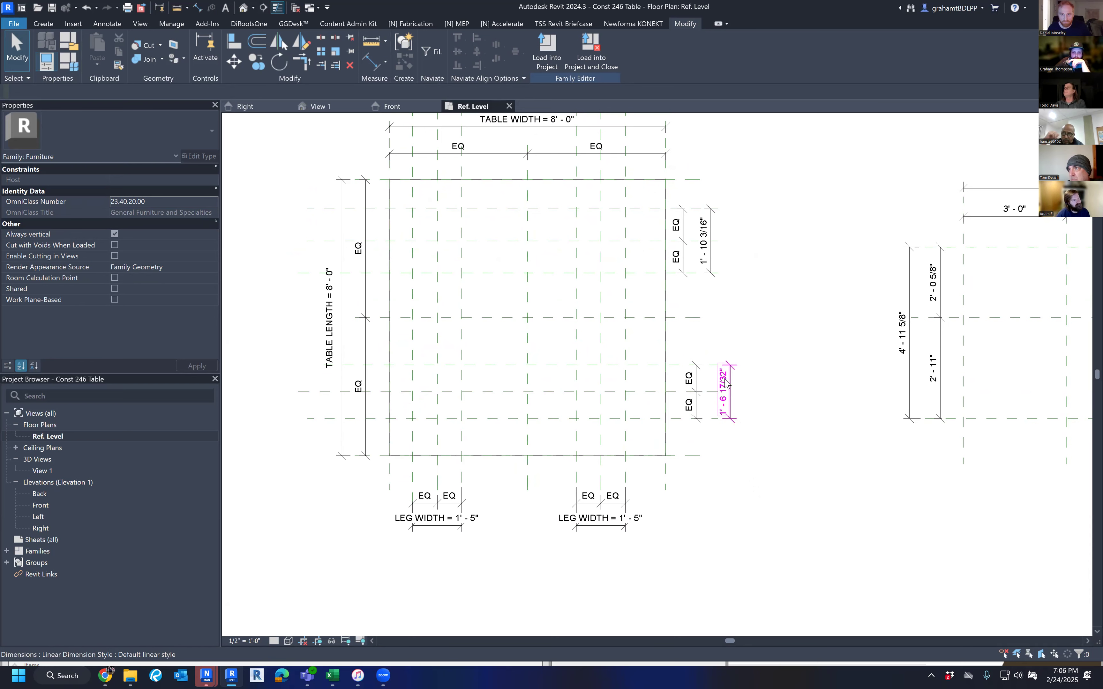
click(735, 389)
middle_drag(743, 323, 752, 360)
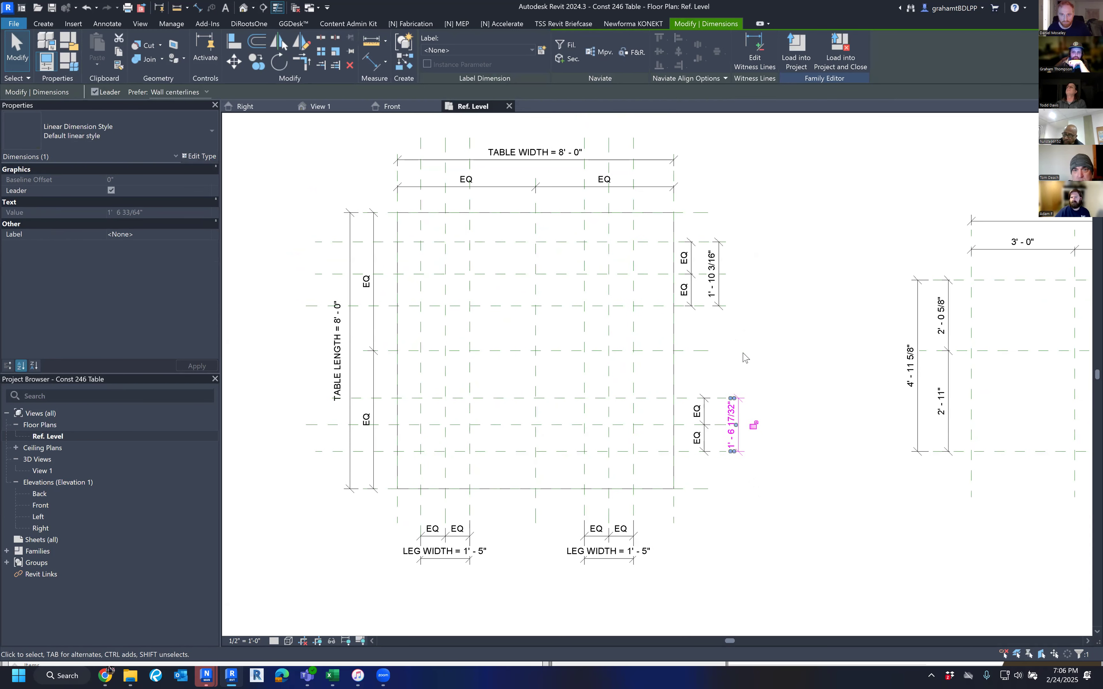
click(745, 358)
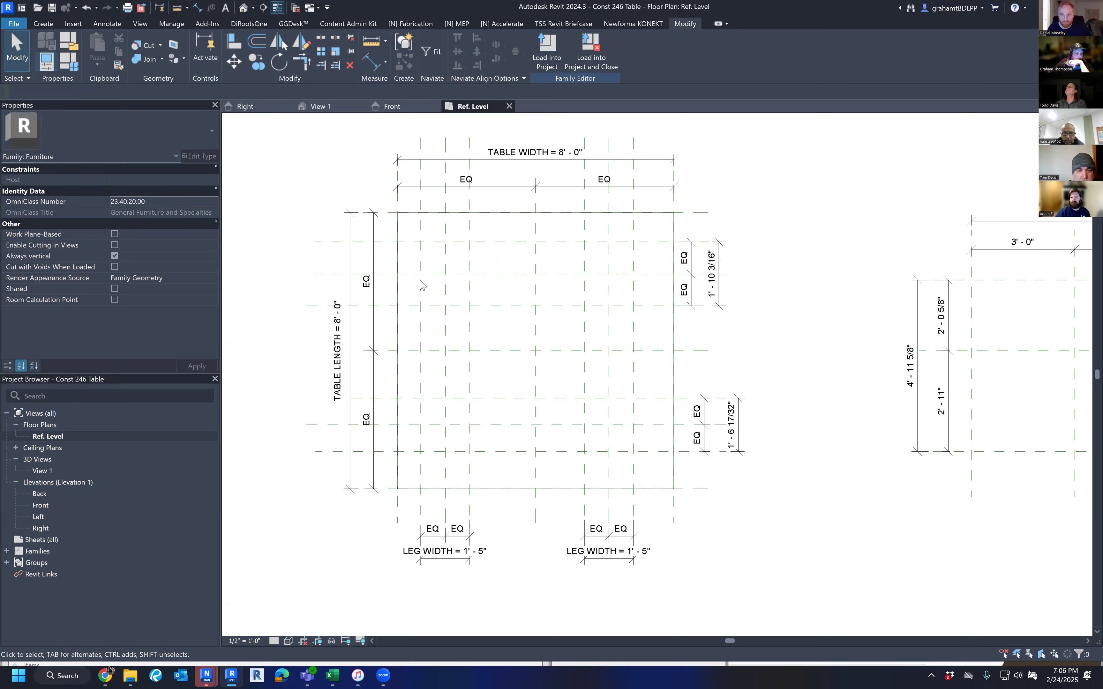
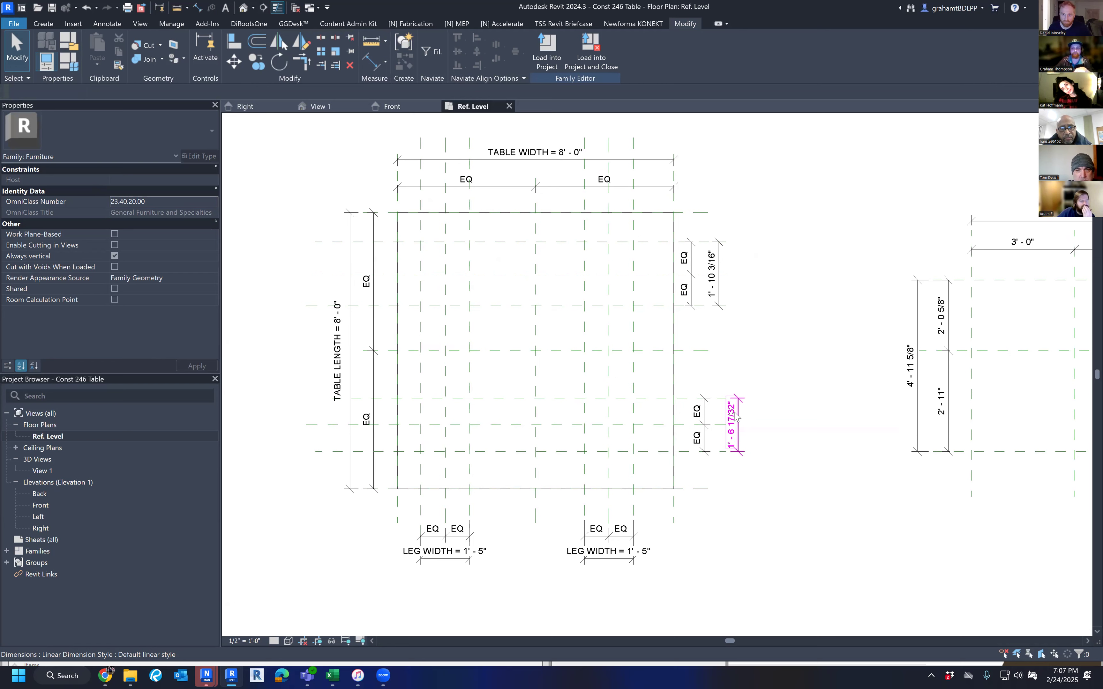
click(732, 411)
key(Escape)
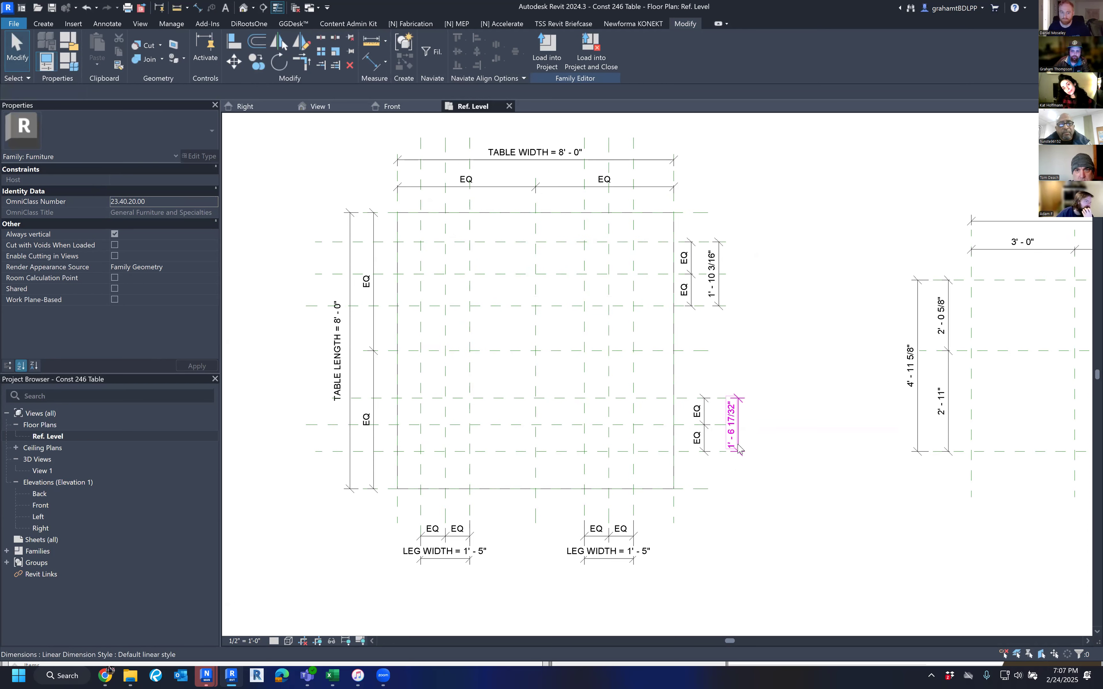
Step: Label the front leg's overall dimension beside the table with a new family type parameter named LEG DEPTH, grouped under Dimensions
click(739, 450)
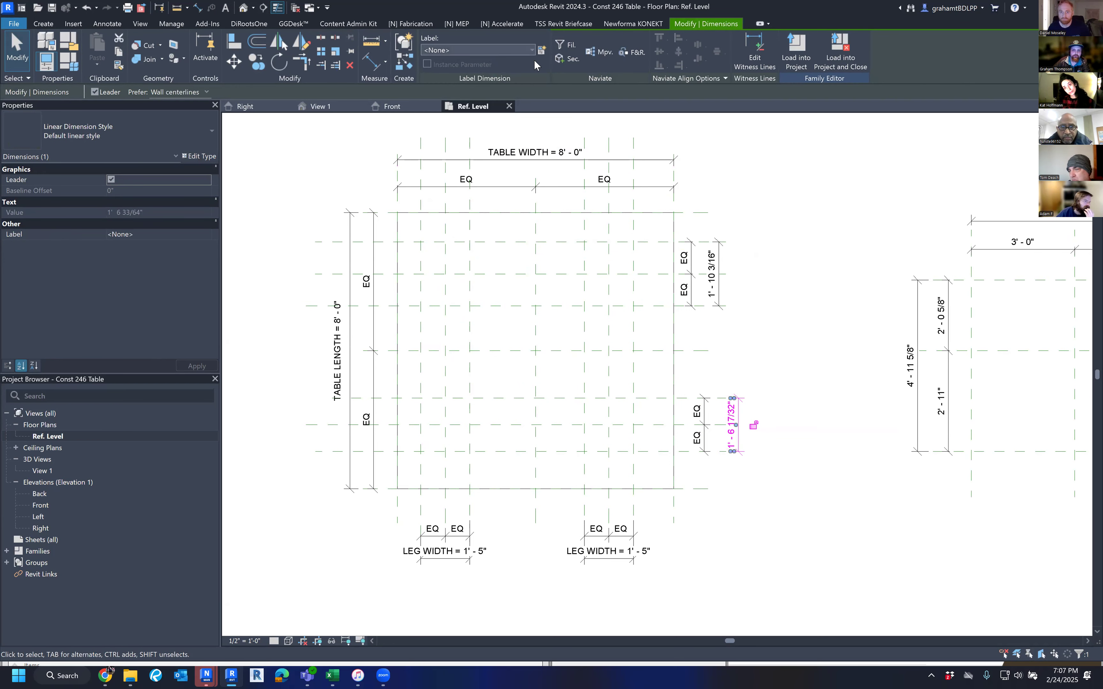
click(542, 50)
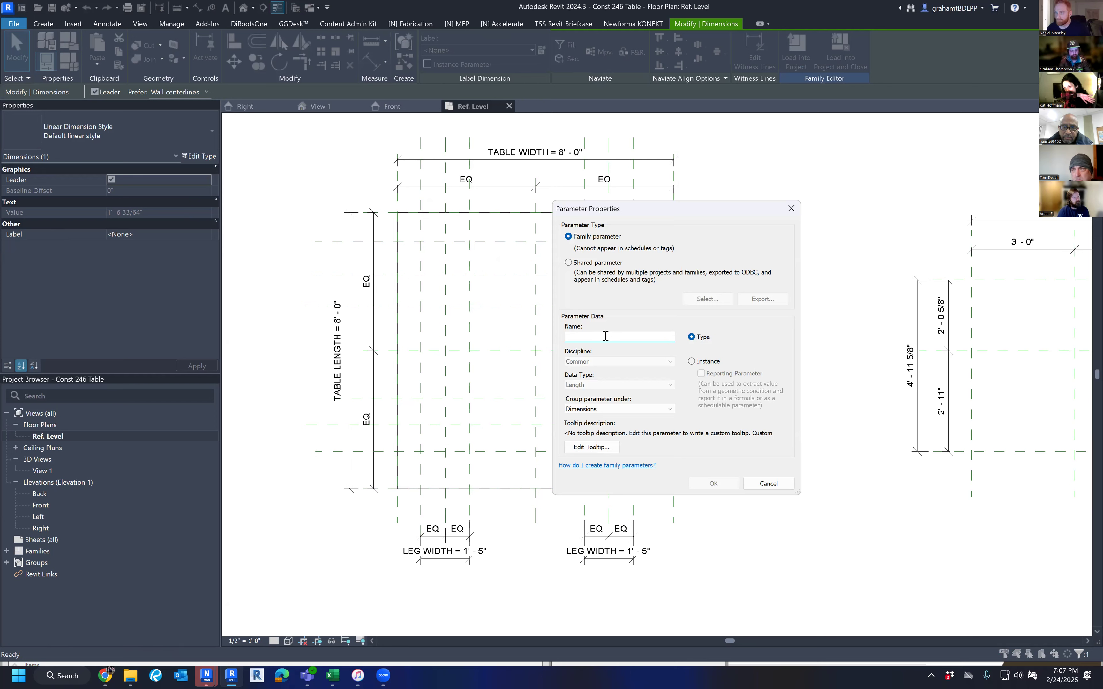
text(LEG DEPTH)
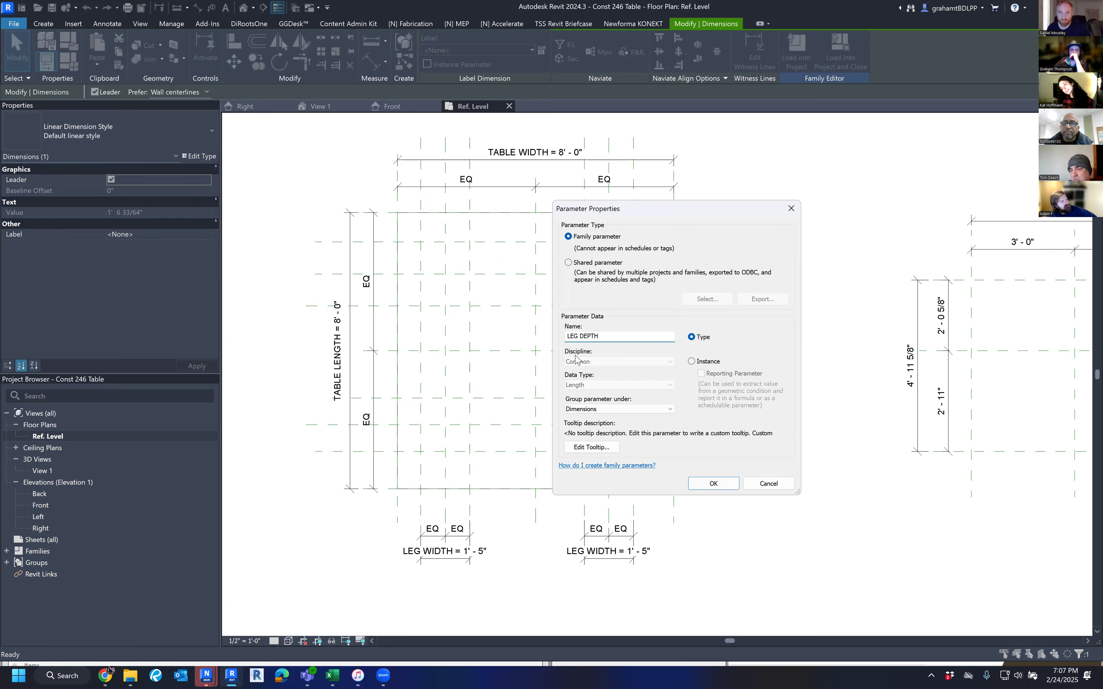
click(712, 484)
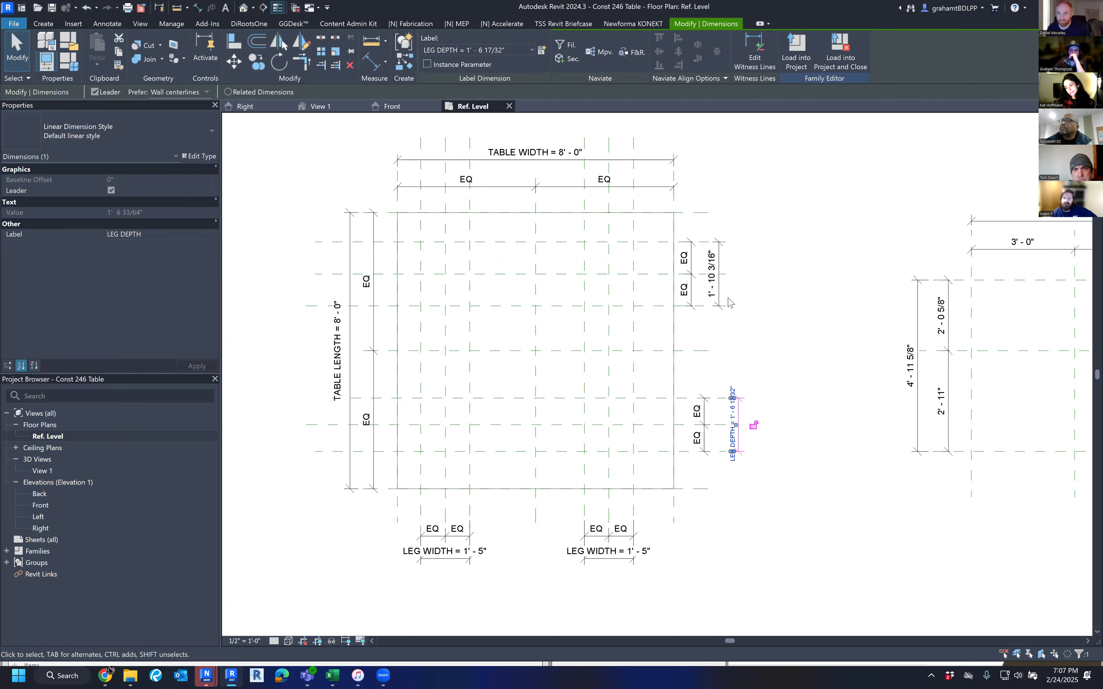
Step: Label the back leg's overall dimension with the existing LEG DEPTH parameter and clear the selection
click(714, 279)
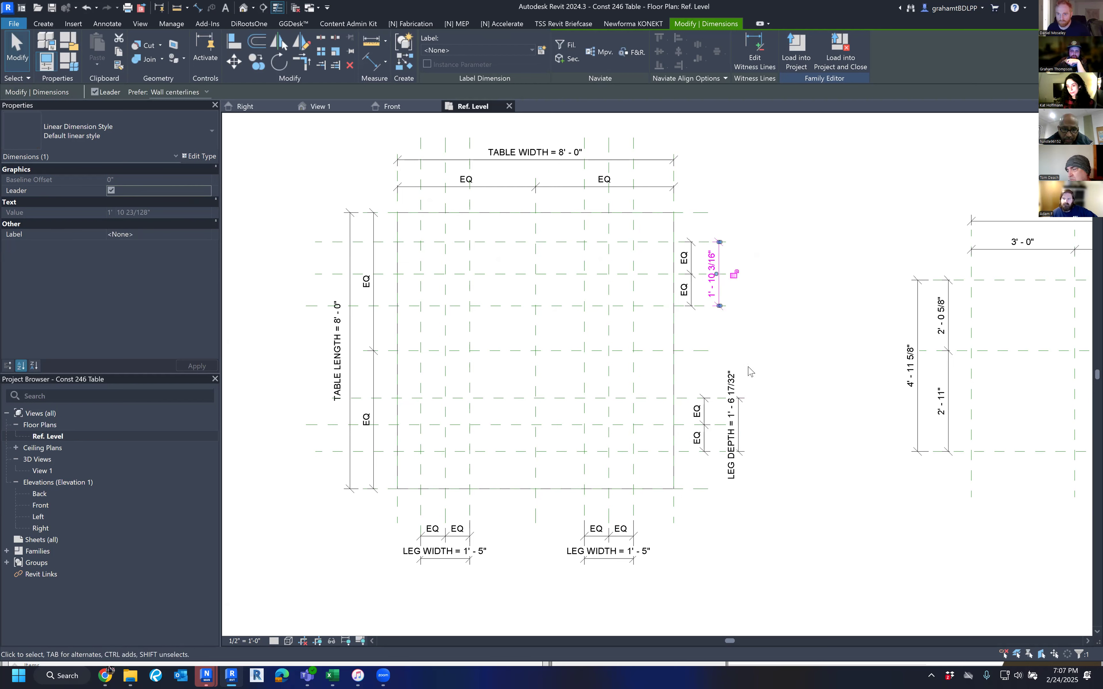
click(481, 51)
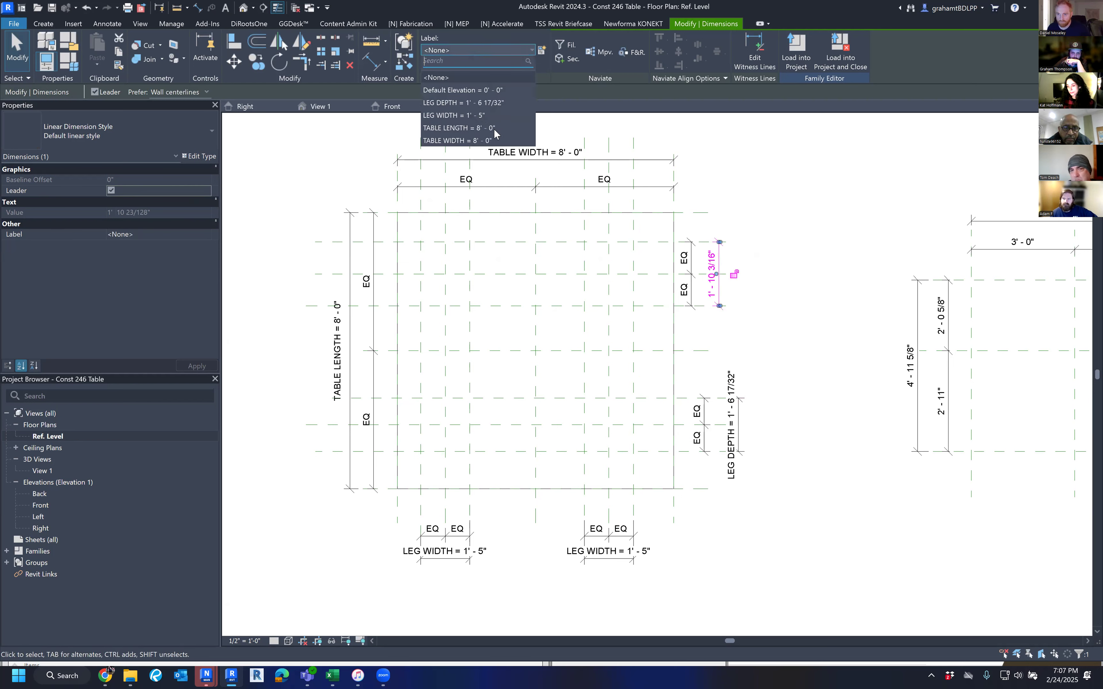
click(496, 102)
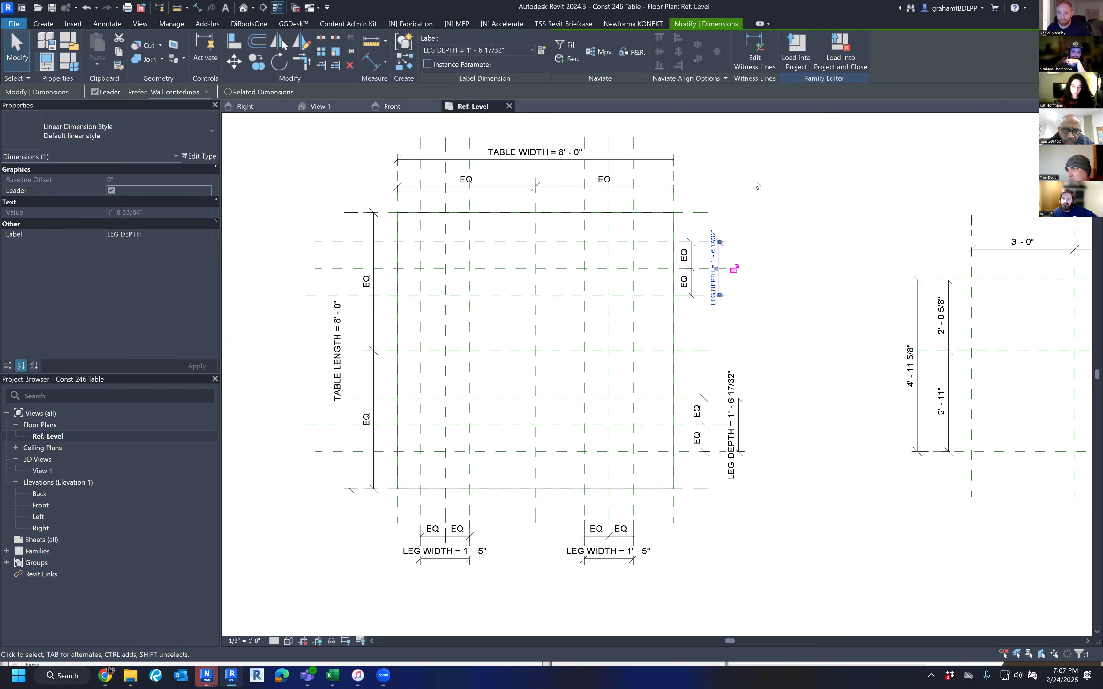
click(781, 306)
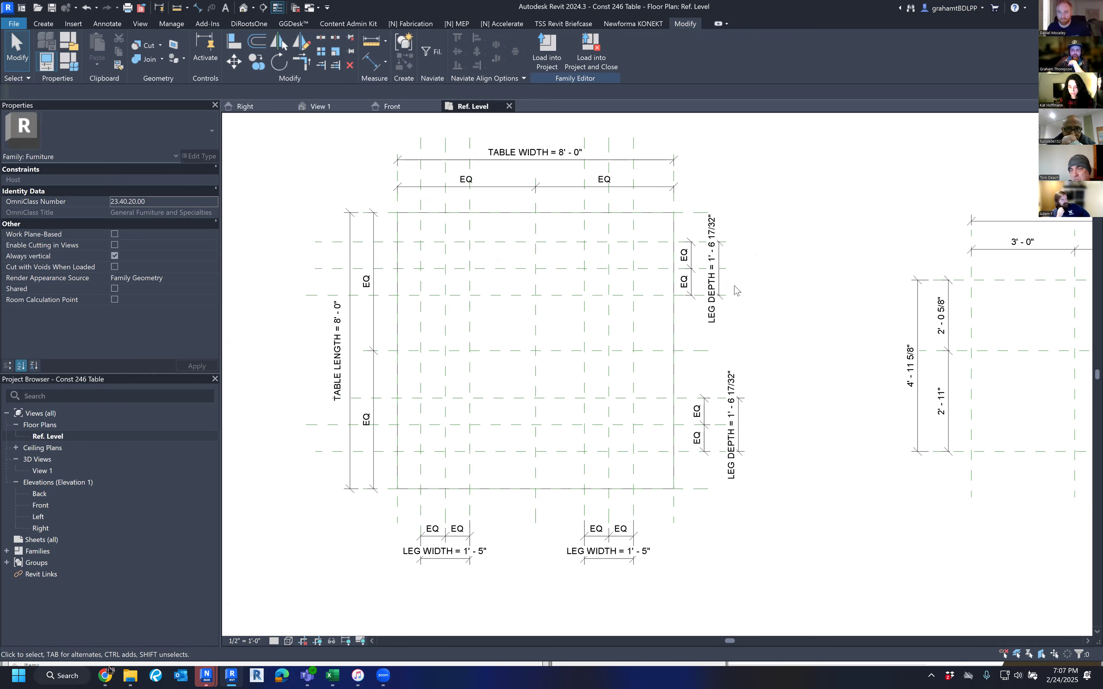
Step: Set the LEG DEPTH parameter to 1'-0" through the back leg's labelled dimension
click(714, 267)
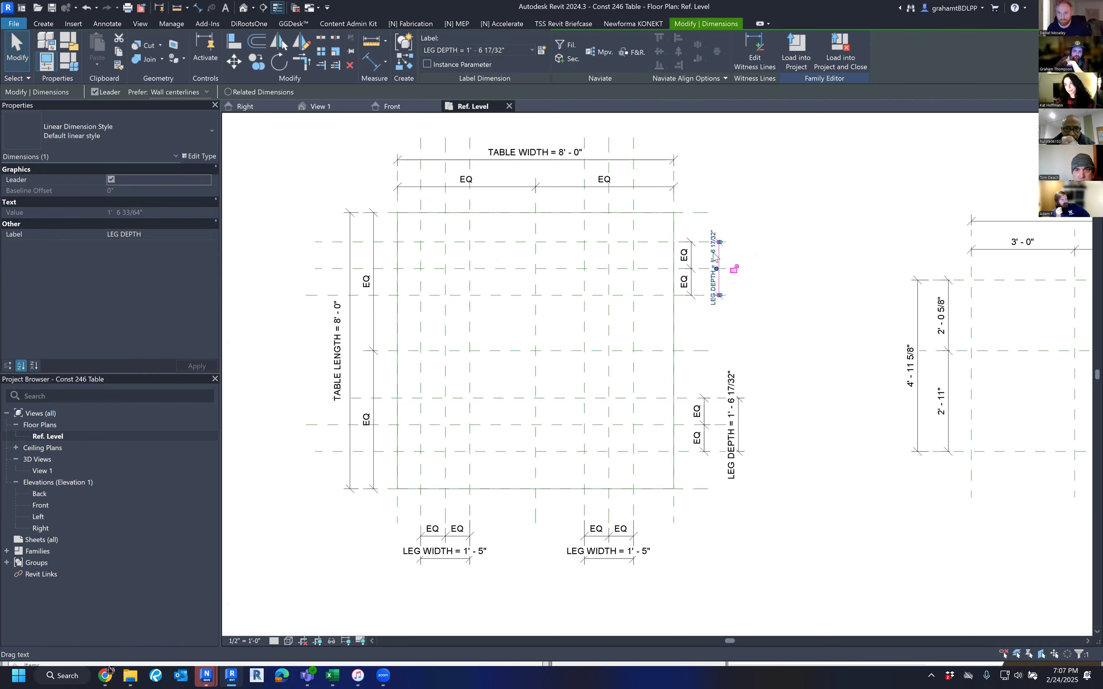
click(713, 259)
text(1)
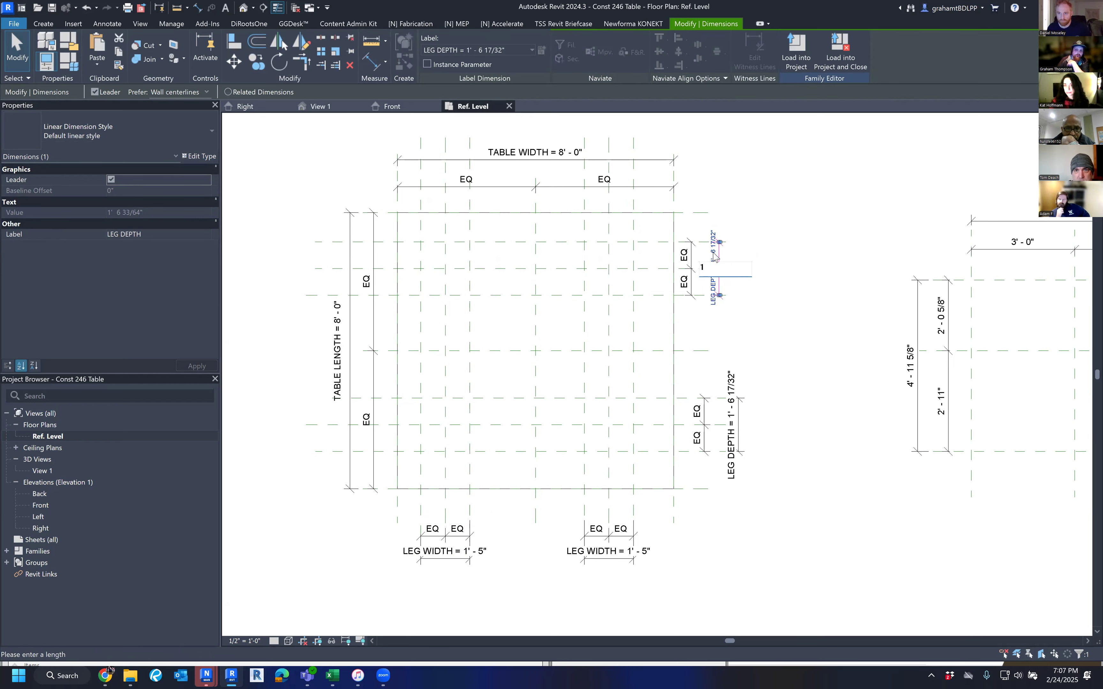
key(Return)
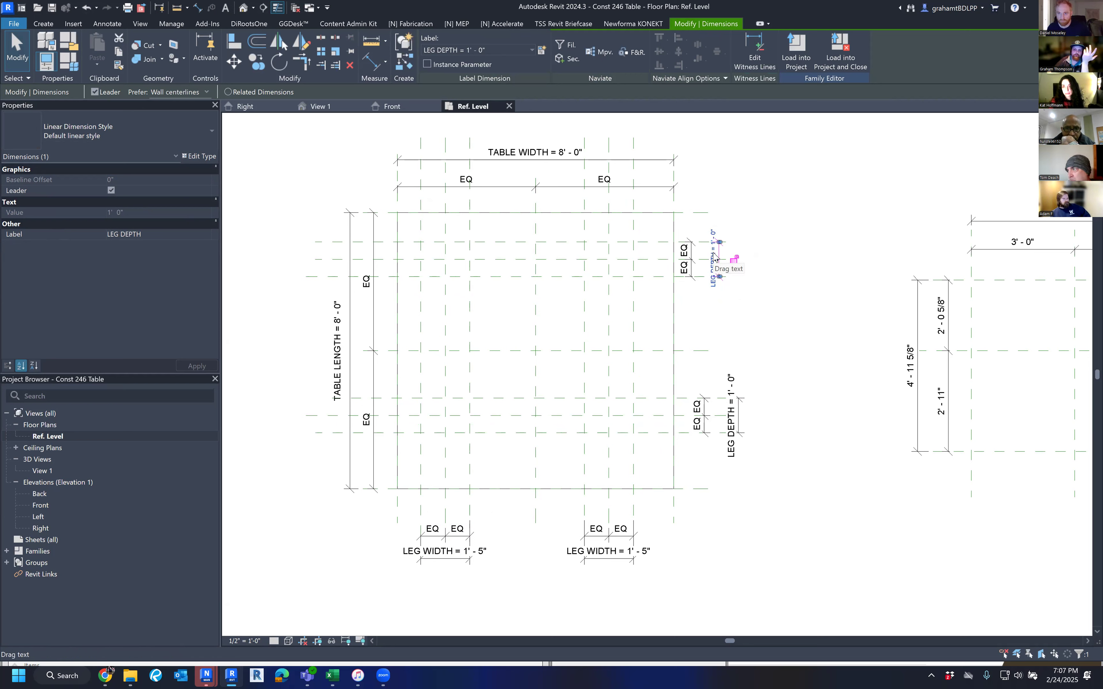
Step: Set the LEG WIDTH parameter to 1'-0" through the right leg's labelled dimension
click(609, 554)
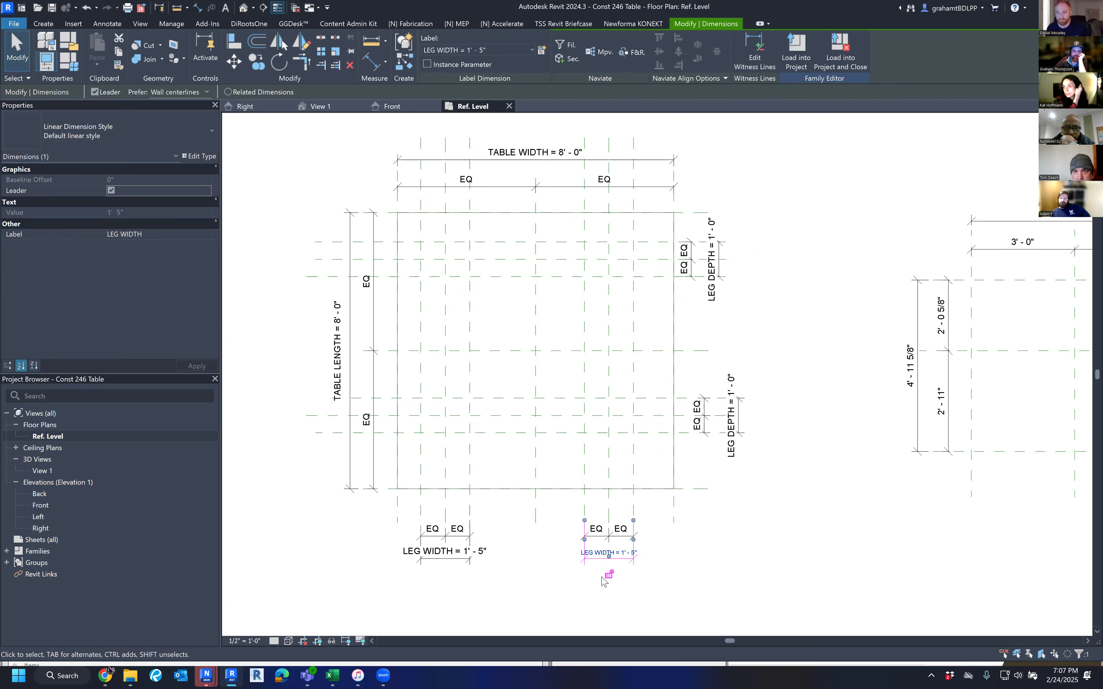
click(599, 554)
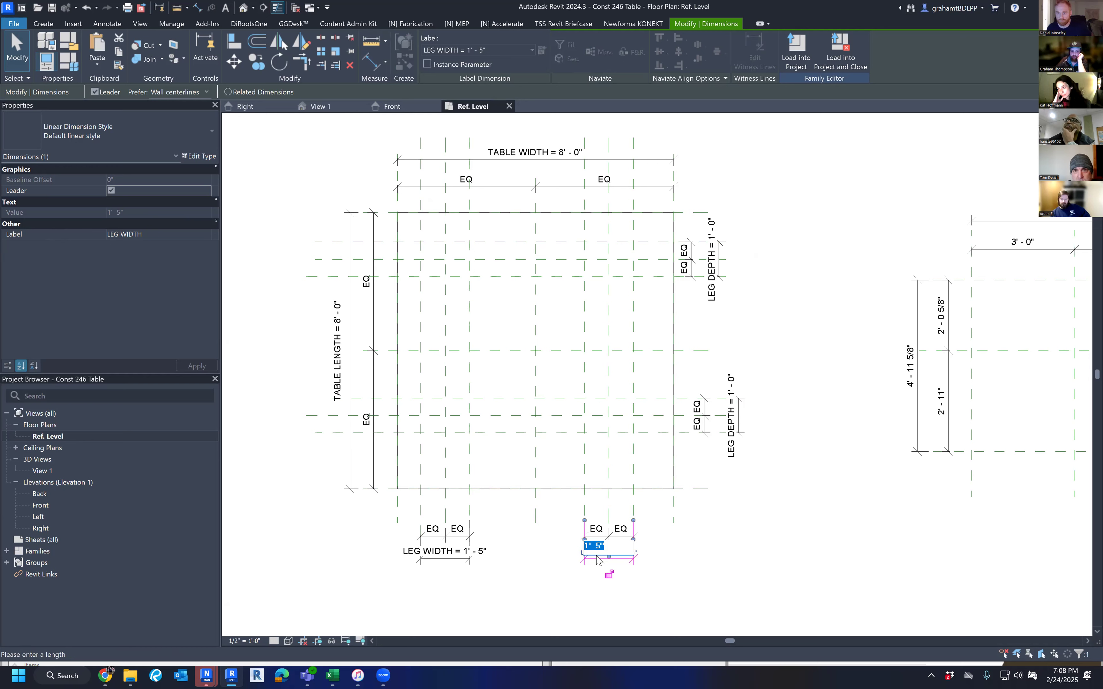
text(1)
key(Return)
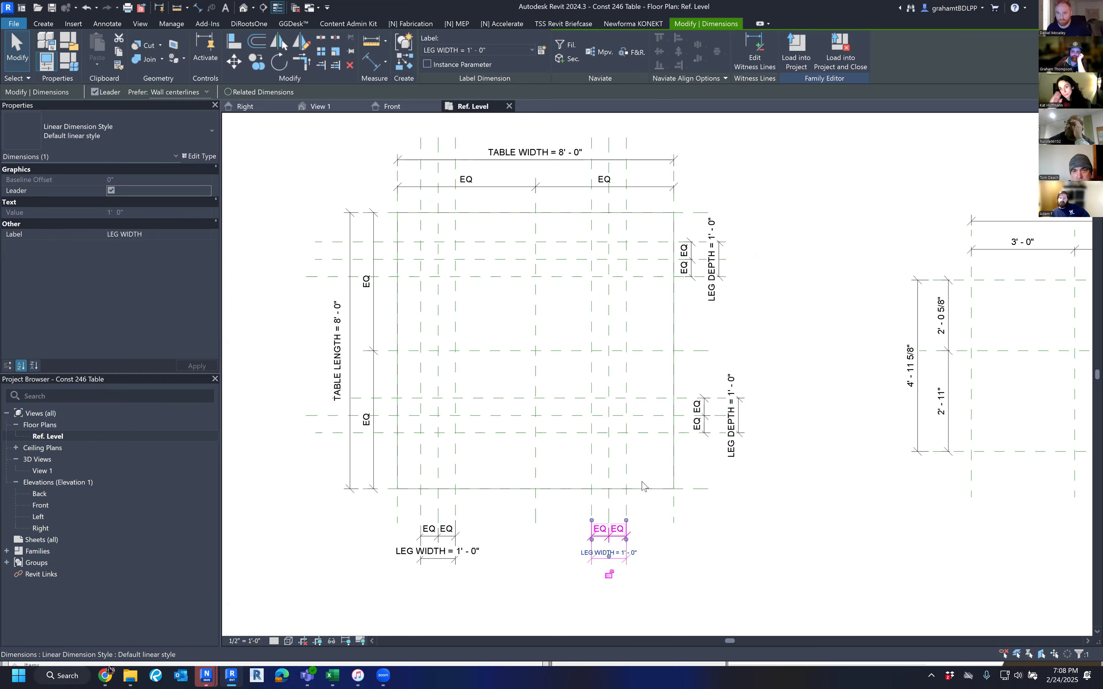
Step: Review the table and leg parameters in Family Types without changes, and examine the dimensioned leg reference planes in plan
click(68, 61)
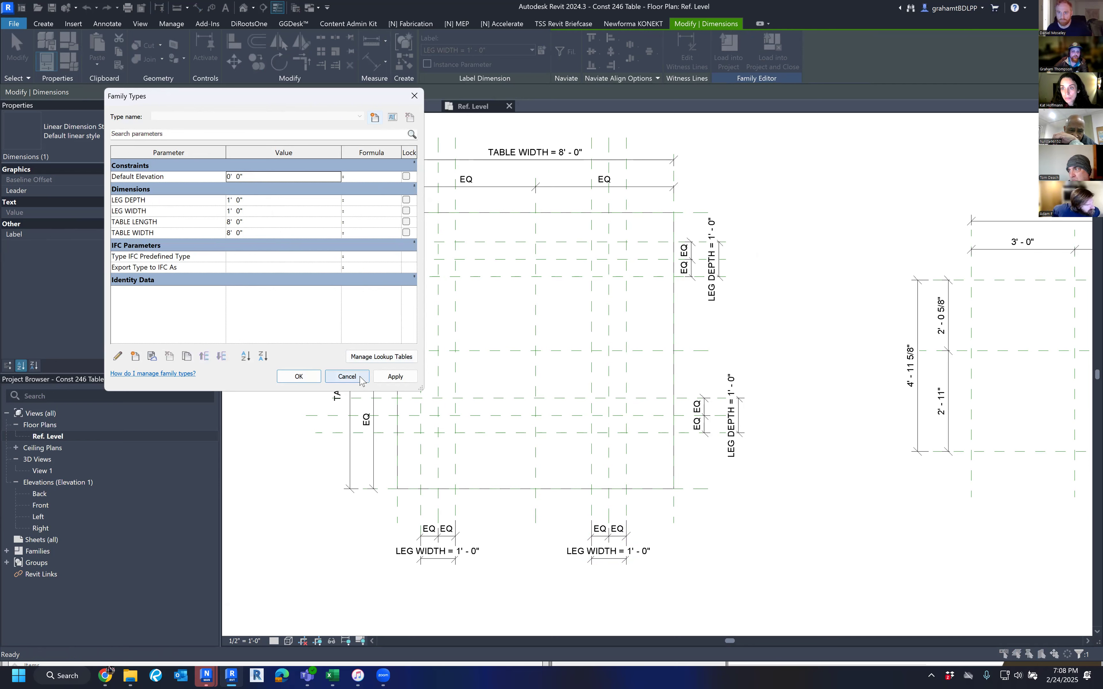
click(346, 377)
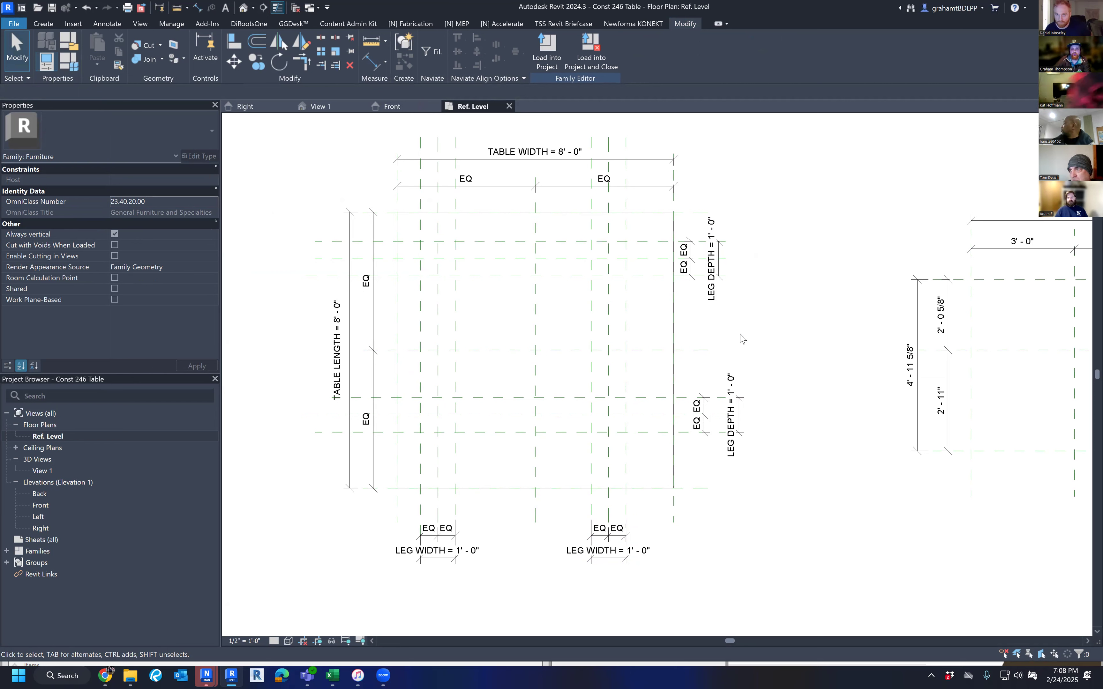
middle_drag(728, 353, 746, 318)
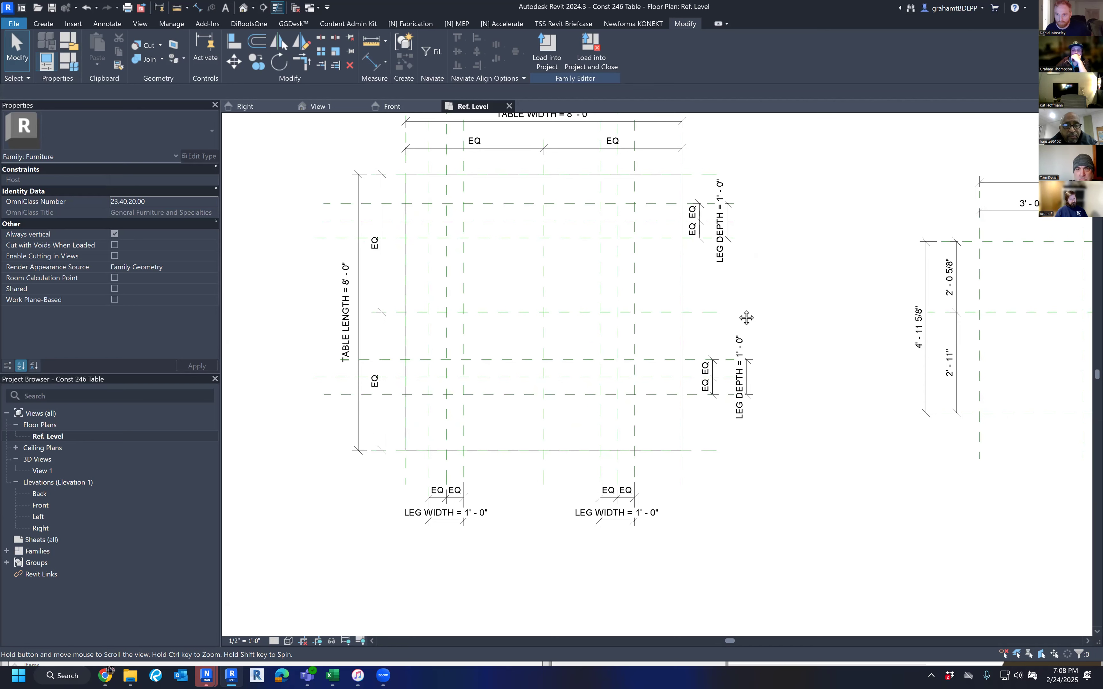
middle_drag(806, 469, 765, 469)
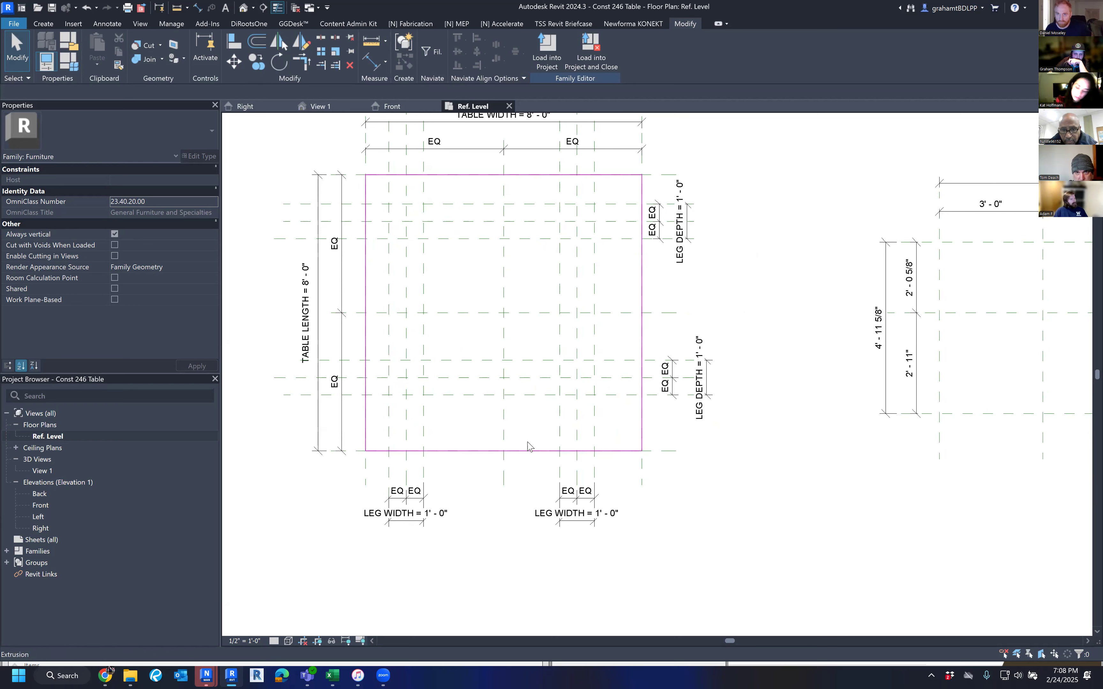
middle_drag(628, 492, 684, 445)
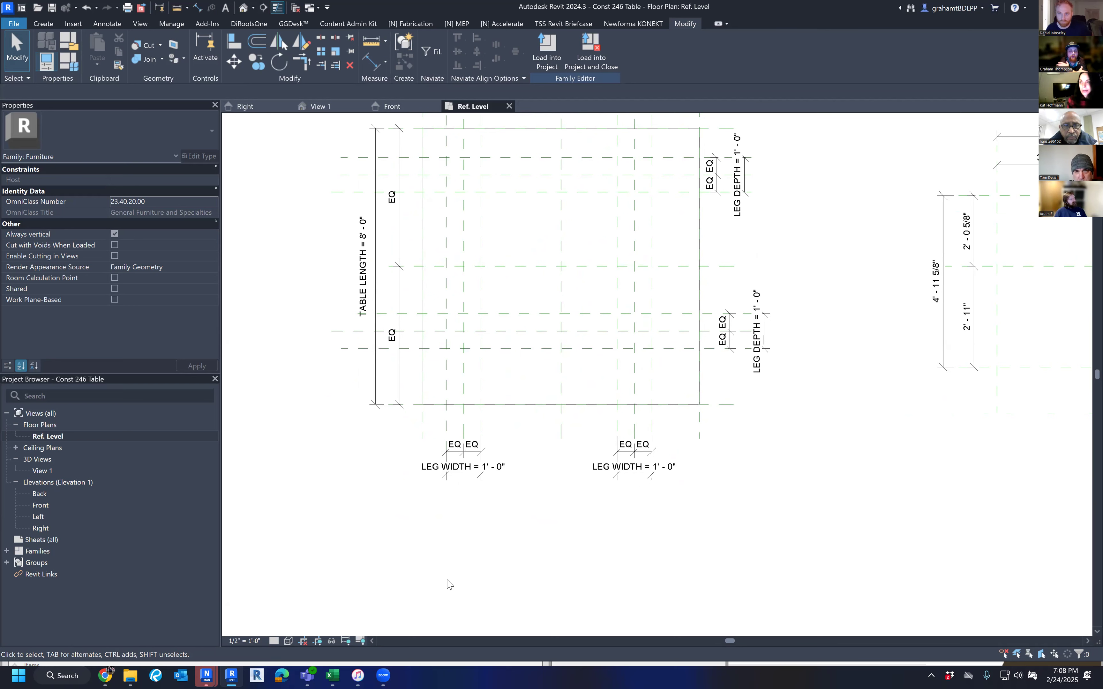
middle_drag(600, 482, 576, 544)
scroll(569, 530, down, 1)
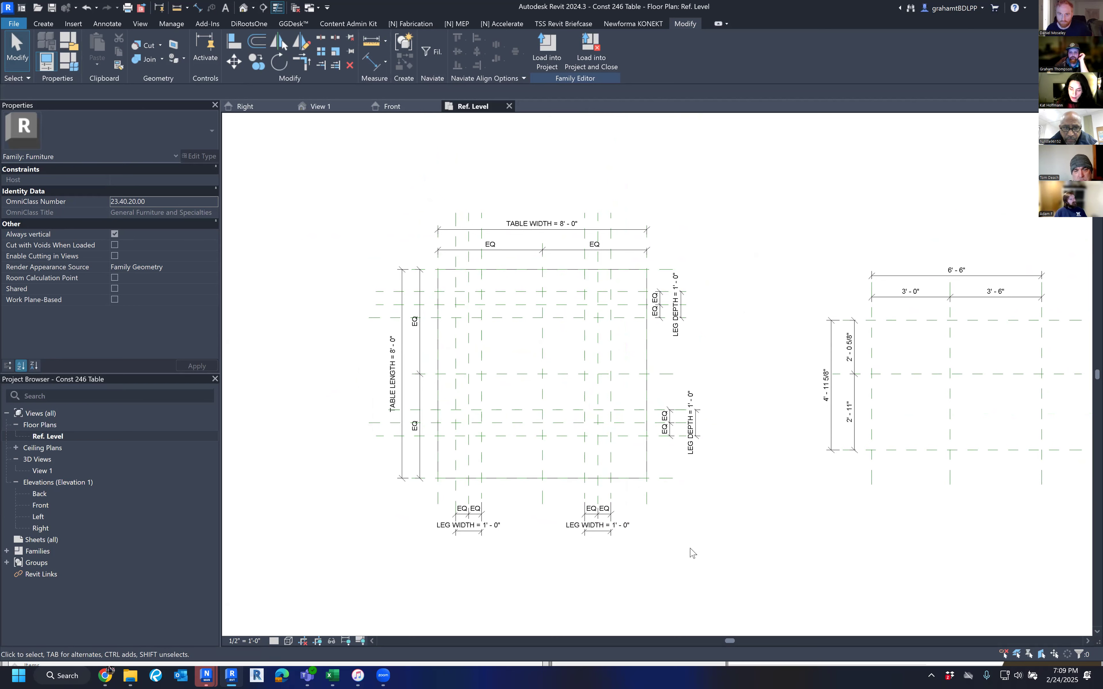
scroll(678, 539, up, 2)
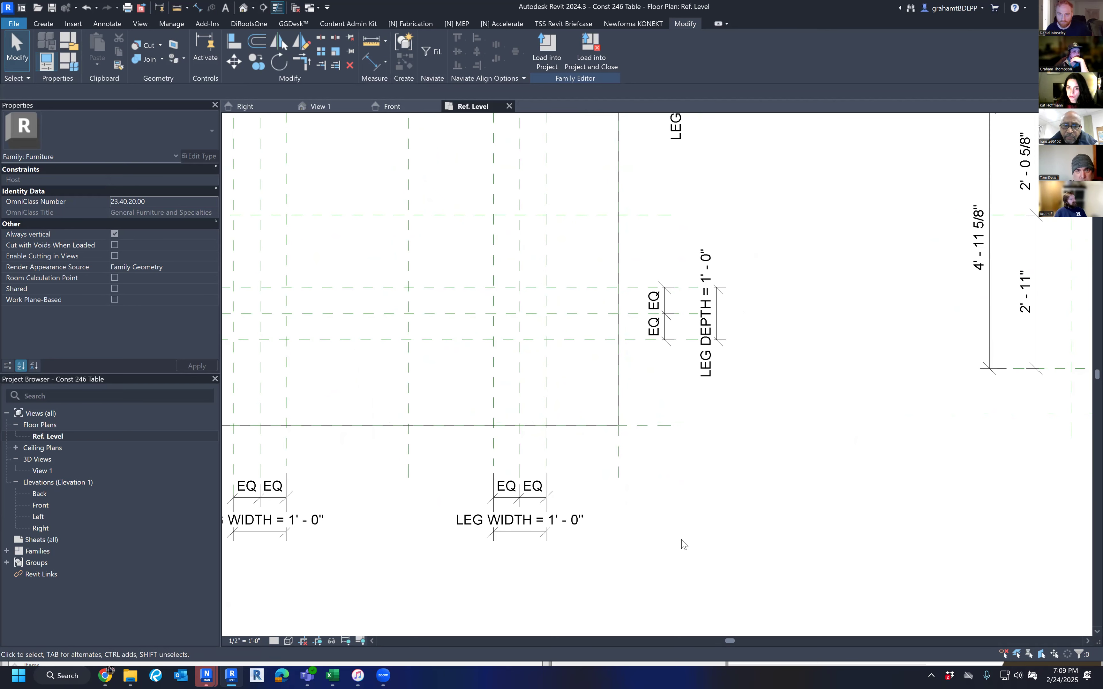
middle_drag(694, 549, 758, 529)
scroll(757, 529, down, 1)
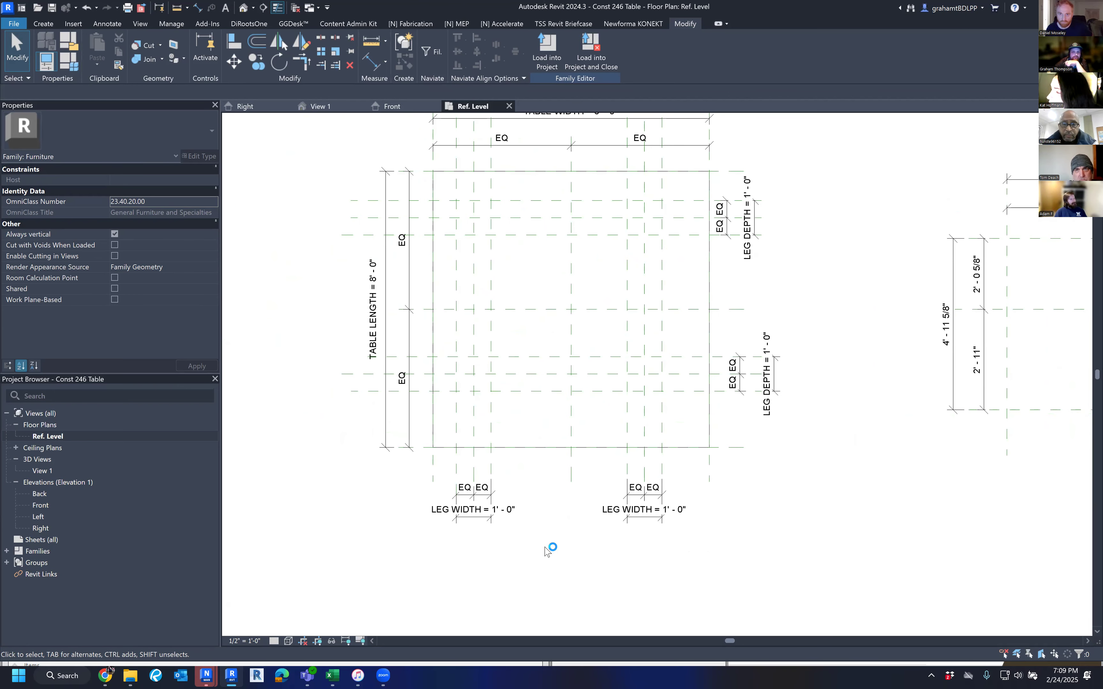
middle_drag(547, 550, 549, 572)
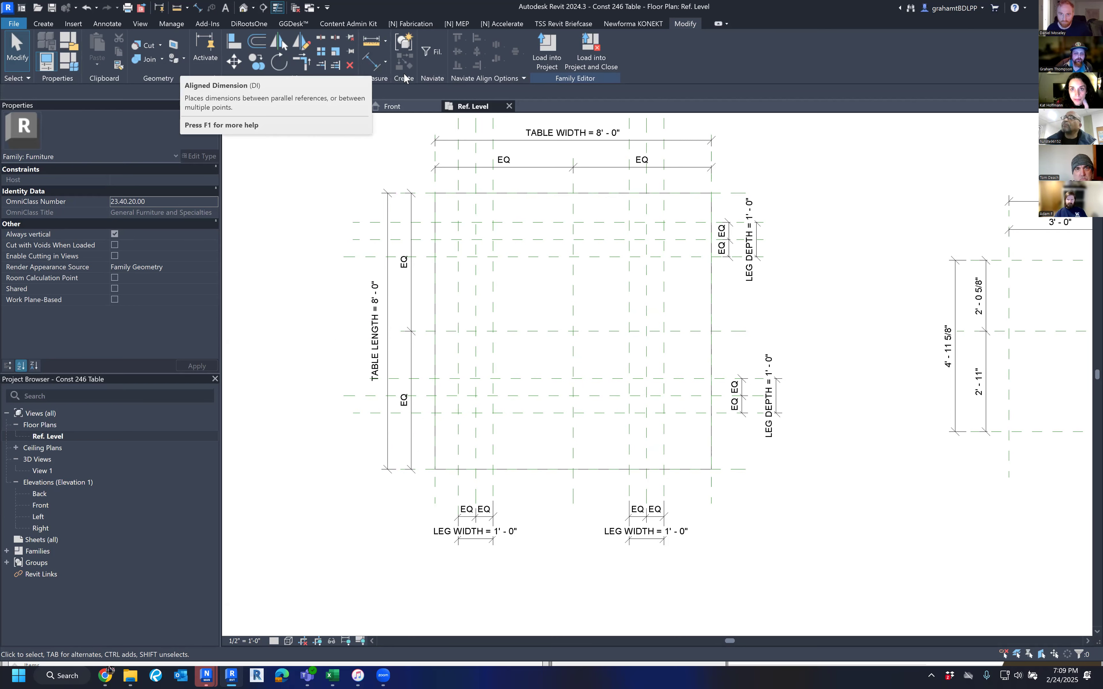
Step: Place an aligned dimension from the table's left reference plane to the left leg's outer reference plane, just in front of the table
click(371, 67)
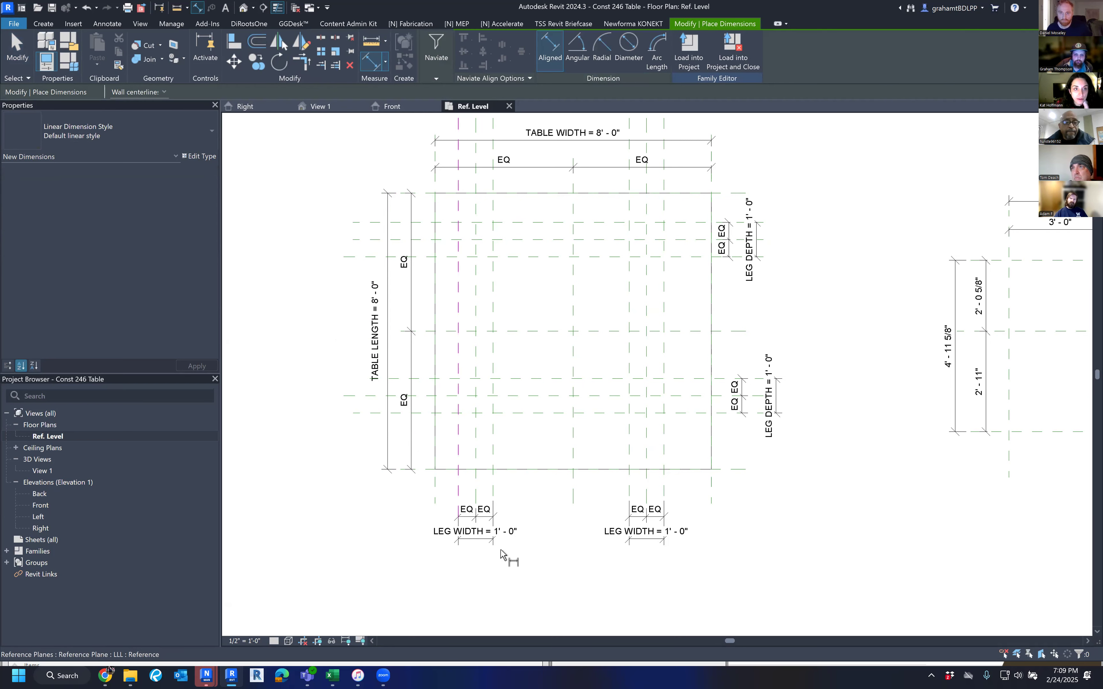
scroll(487, 563, up, 3)
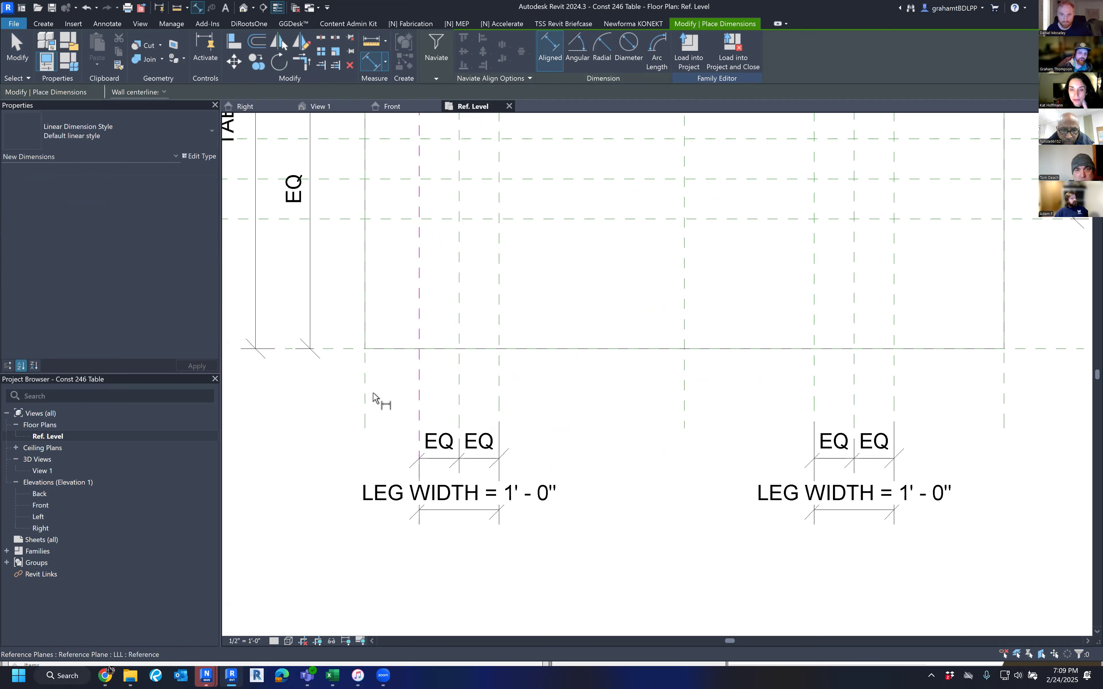
scroll(372, 412, down, 2)
scroll(372, 451, down, 1)
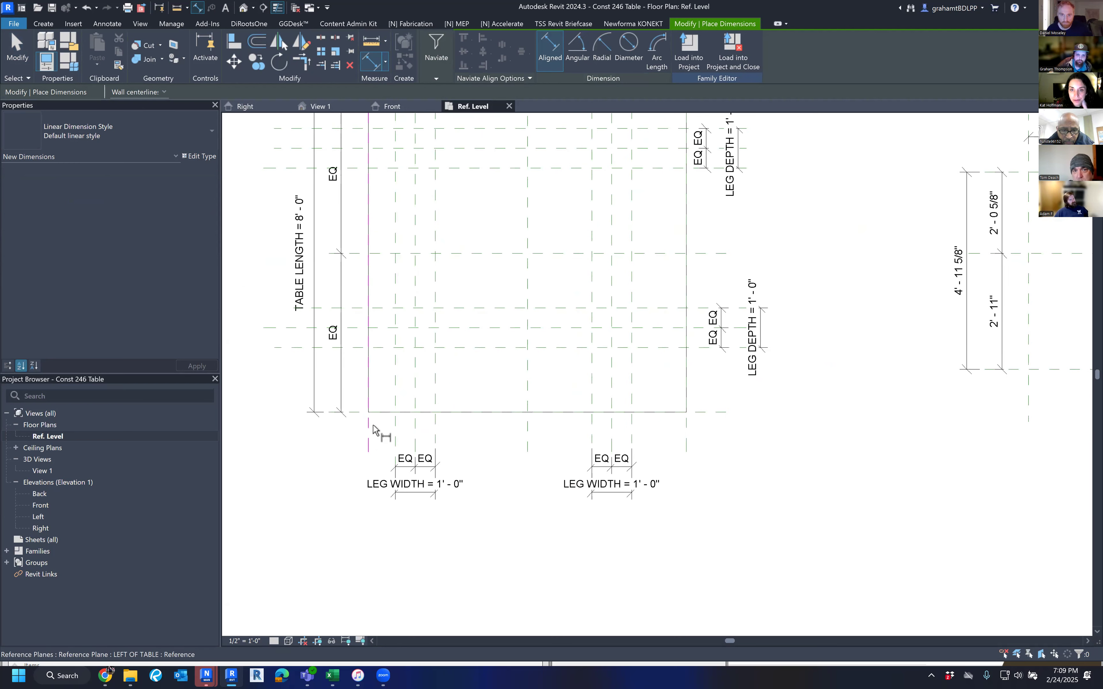
scroll(374, 455, down, 1)
click(373, 464)
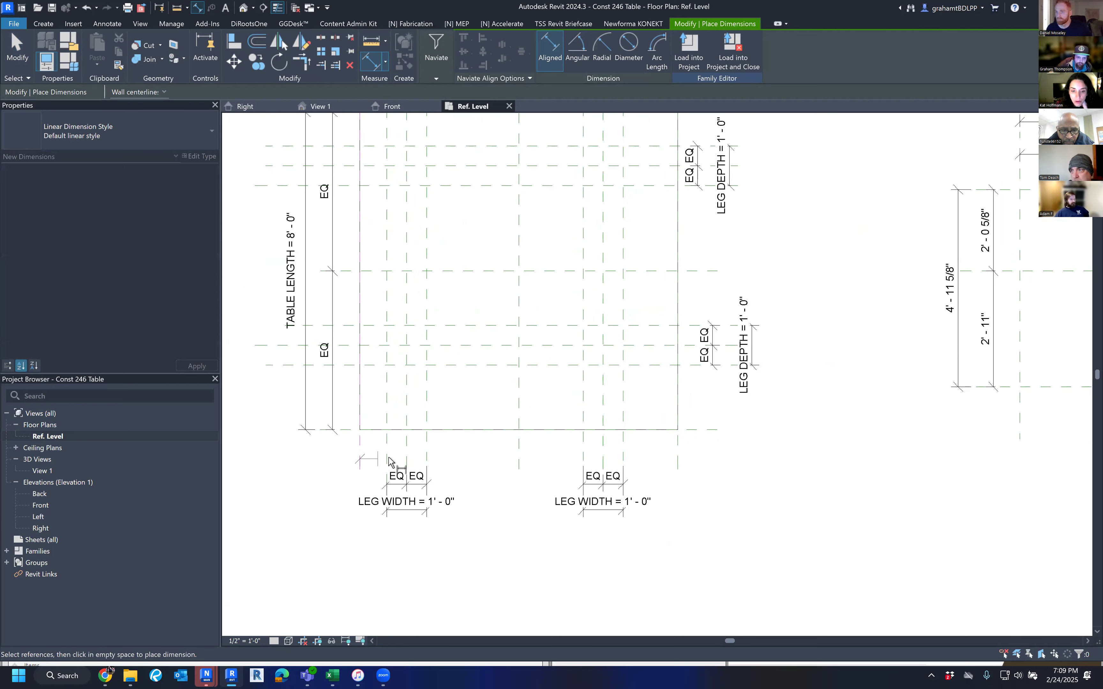
click(317, 459)
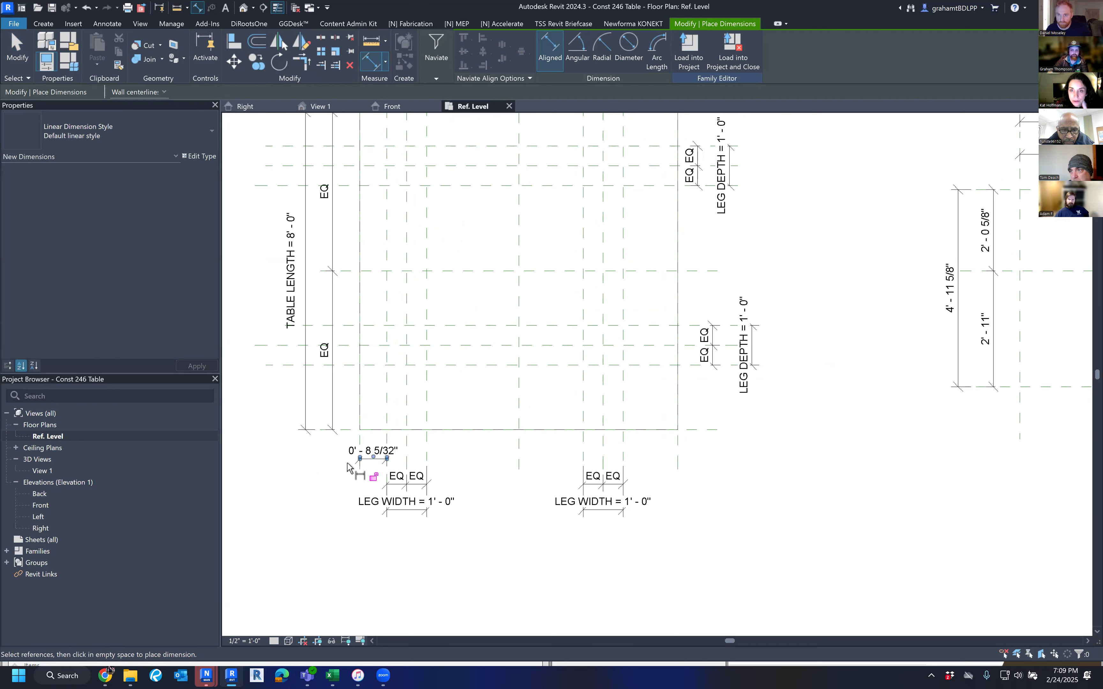
Step: Dimension the offset between the table's right reference plane and the right leg's outer plane, in line with the left offset dimension
click(679, 455)
click(623, 456)
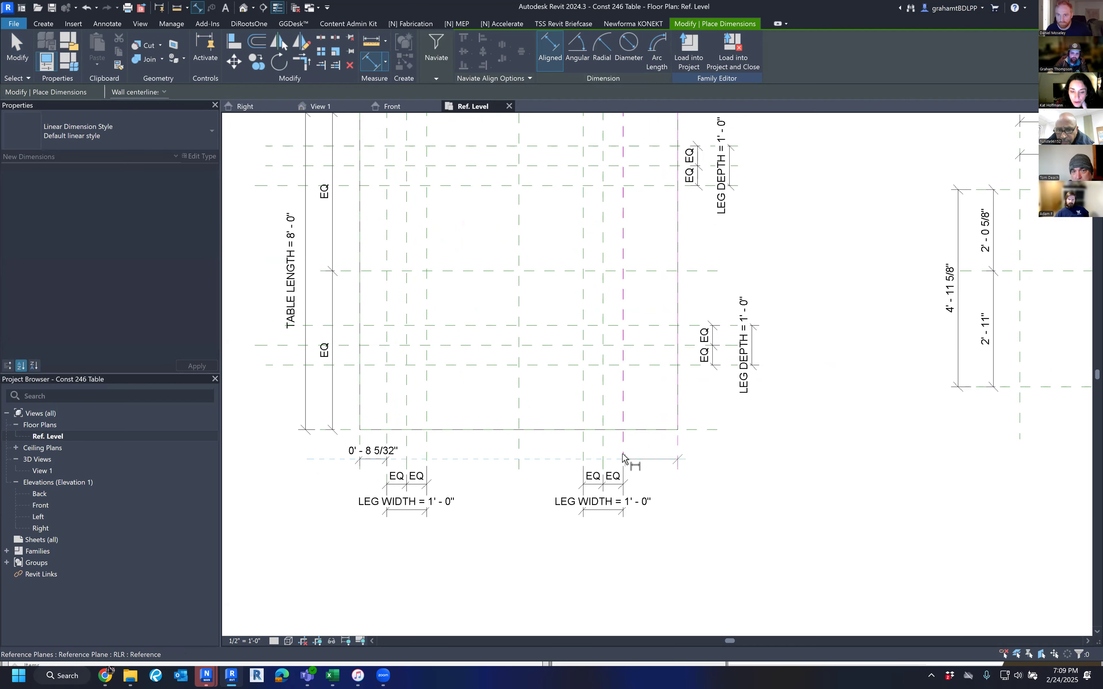
click(650, 458)
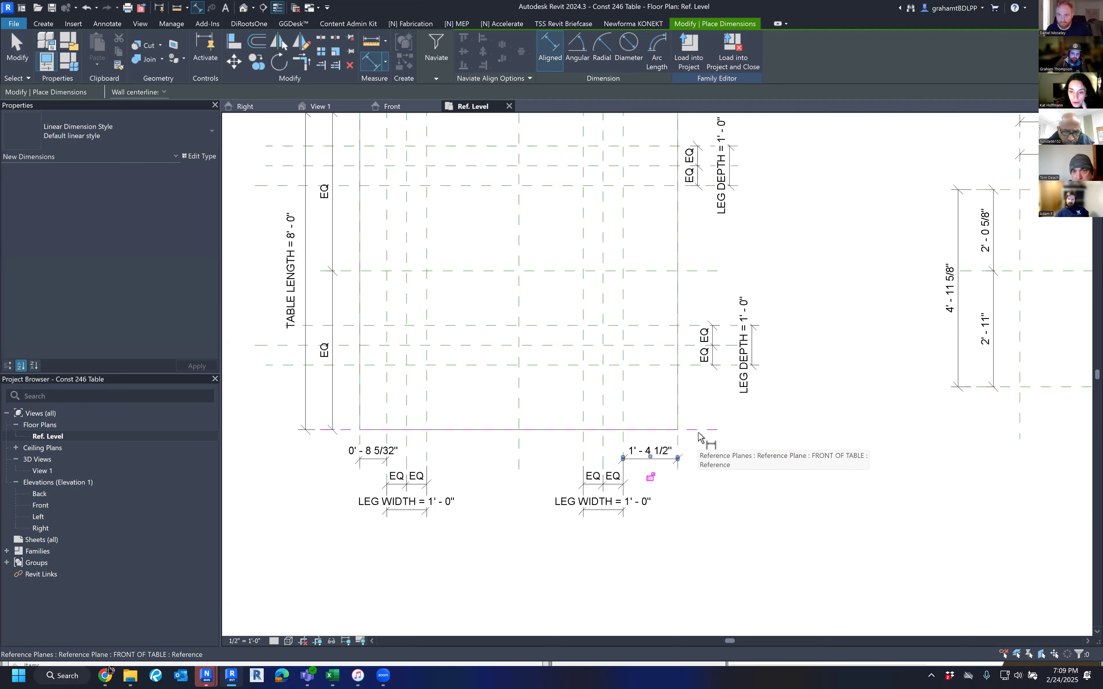
Step: Dimension the offset between the table's front reference plane and the front leg's outer reference plane, beside the table
click(701, 437)
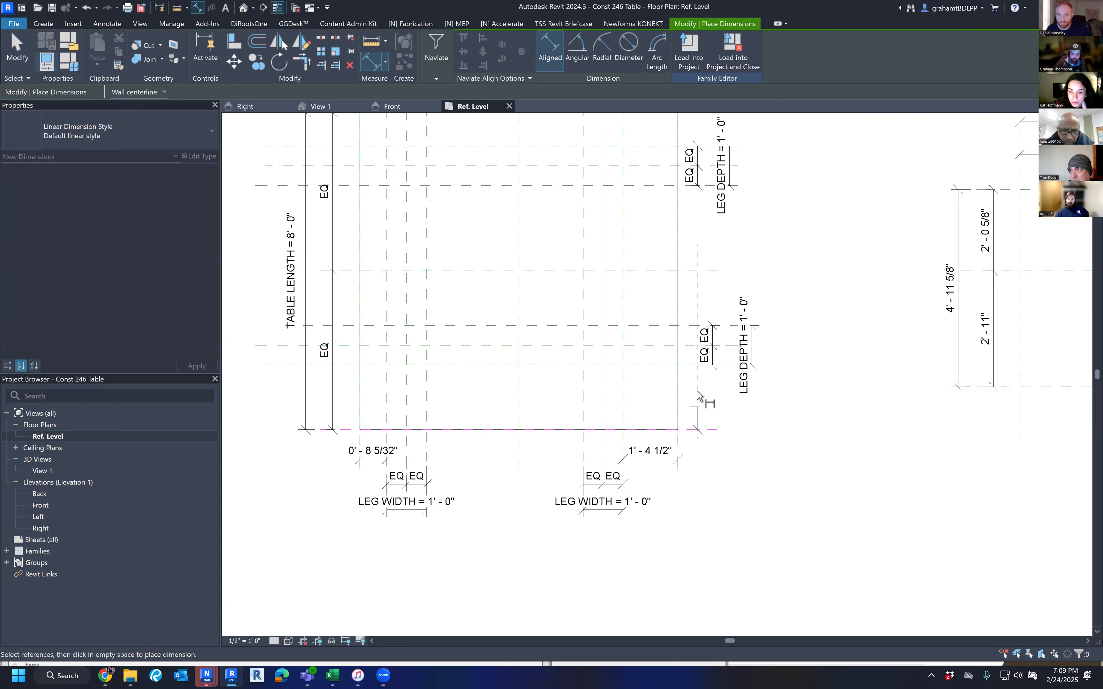
click(698, 365)
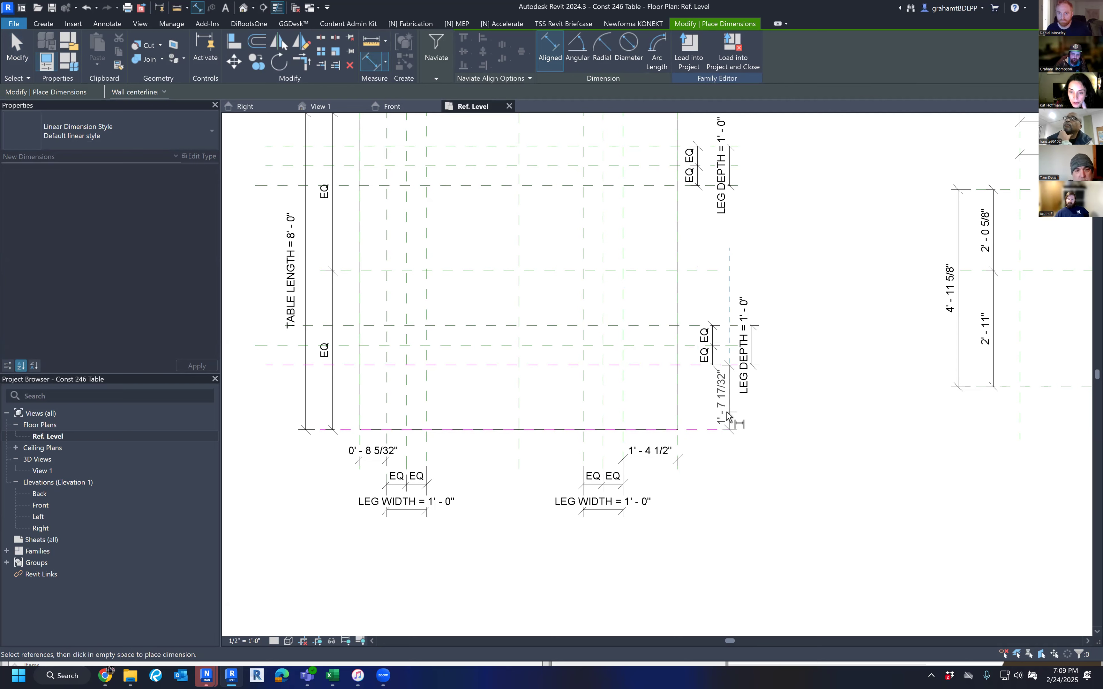
click(728, 405)
Step: Dimension the offset between the table's back reference plane and the back leg's outer reference plane, outside the leg depth dimension
middle_drag(749, 314, 738, 373)
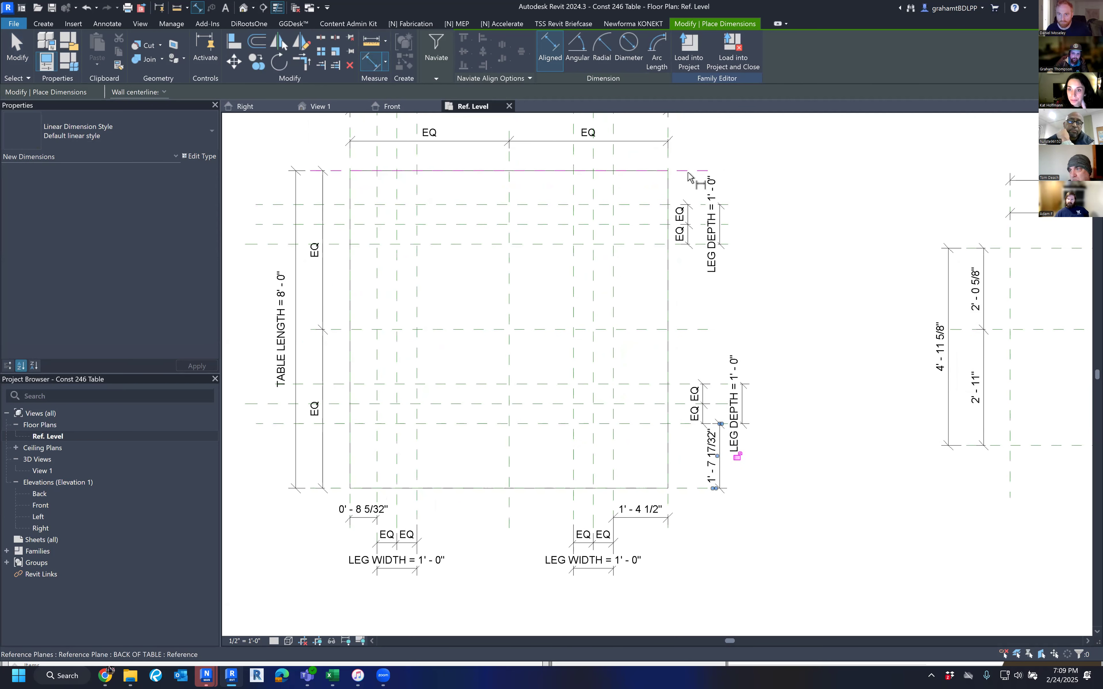
click(694, 182)
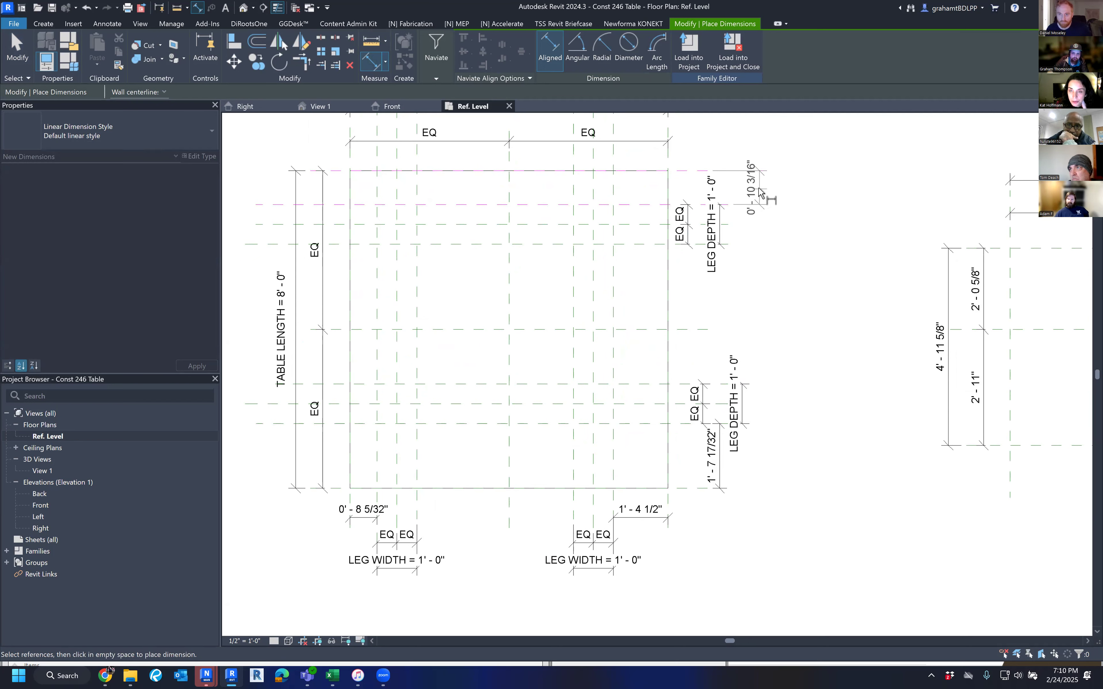
click(759, 191)
key(Escape)
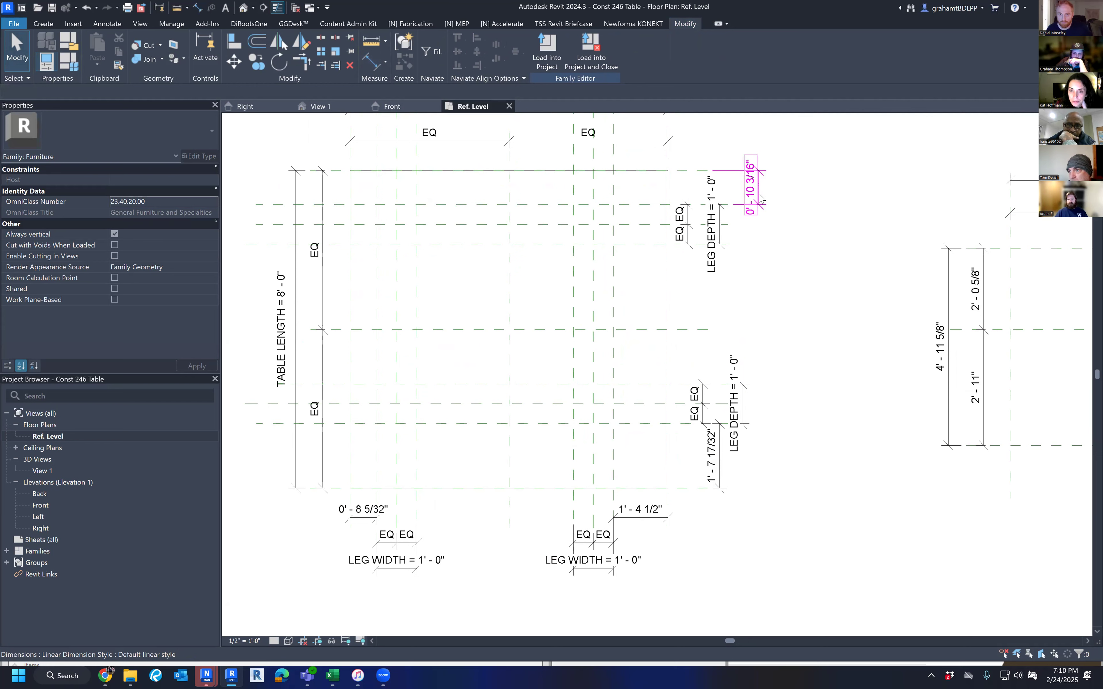
Step: Create a LEG OFFSET type parameter from the left leg's offset dimension and apply it as the label
click(366, 520)
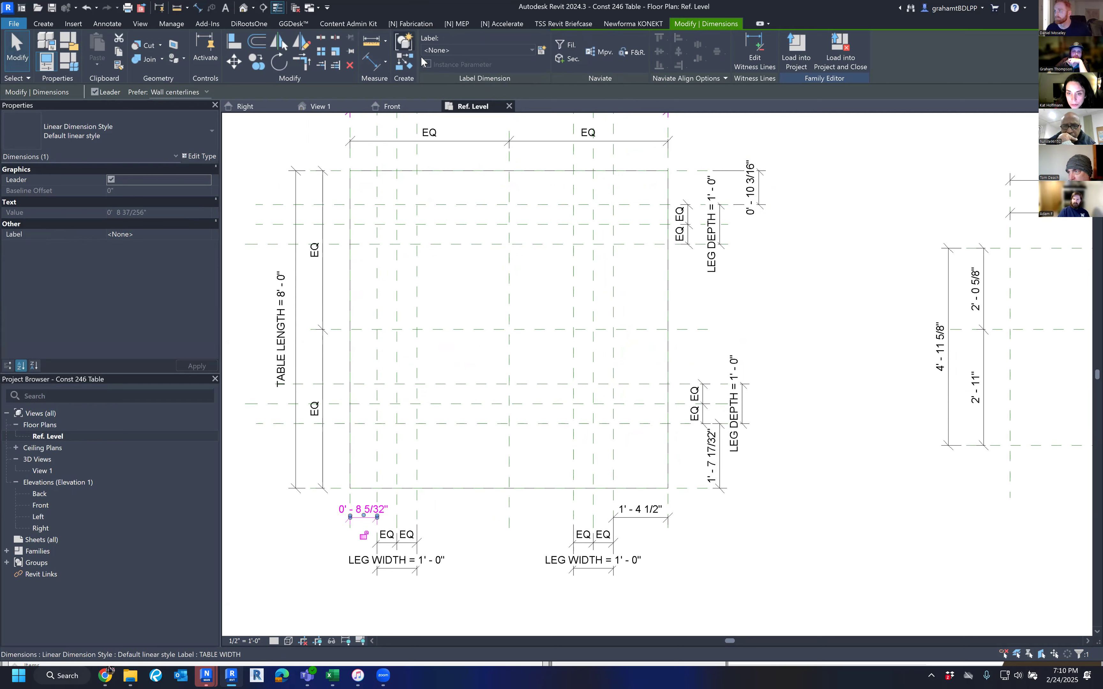
click(542, 51)
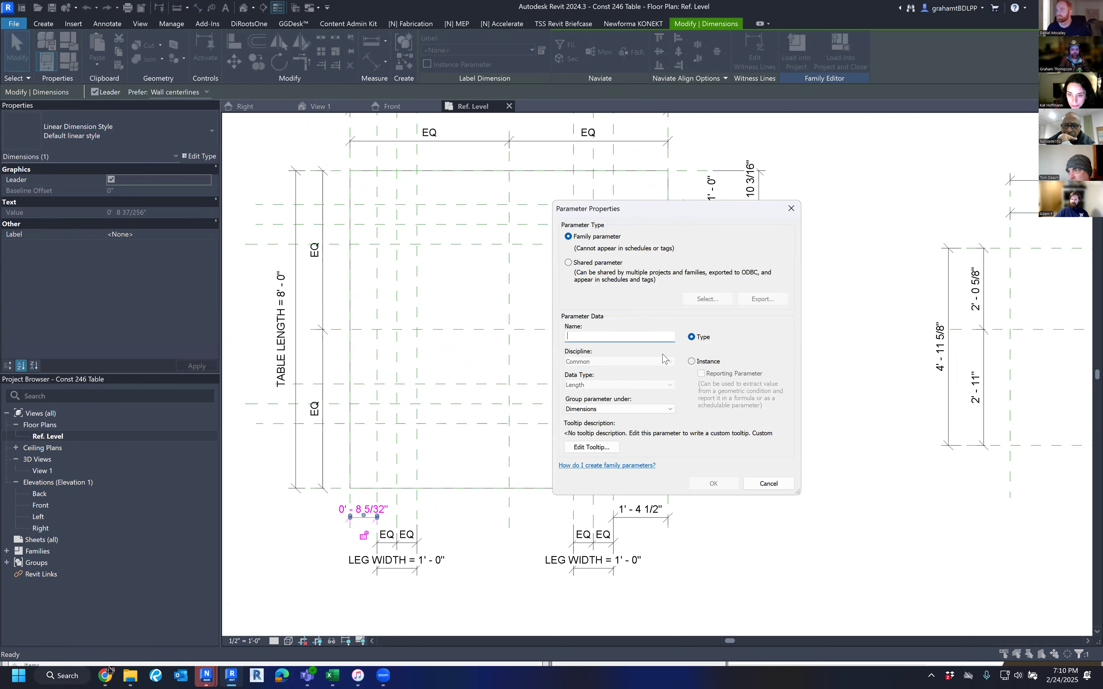
text(LEG OFFSET)
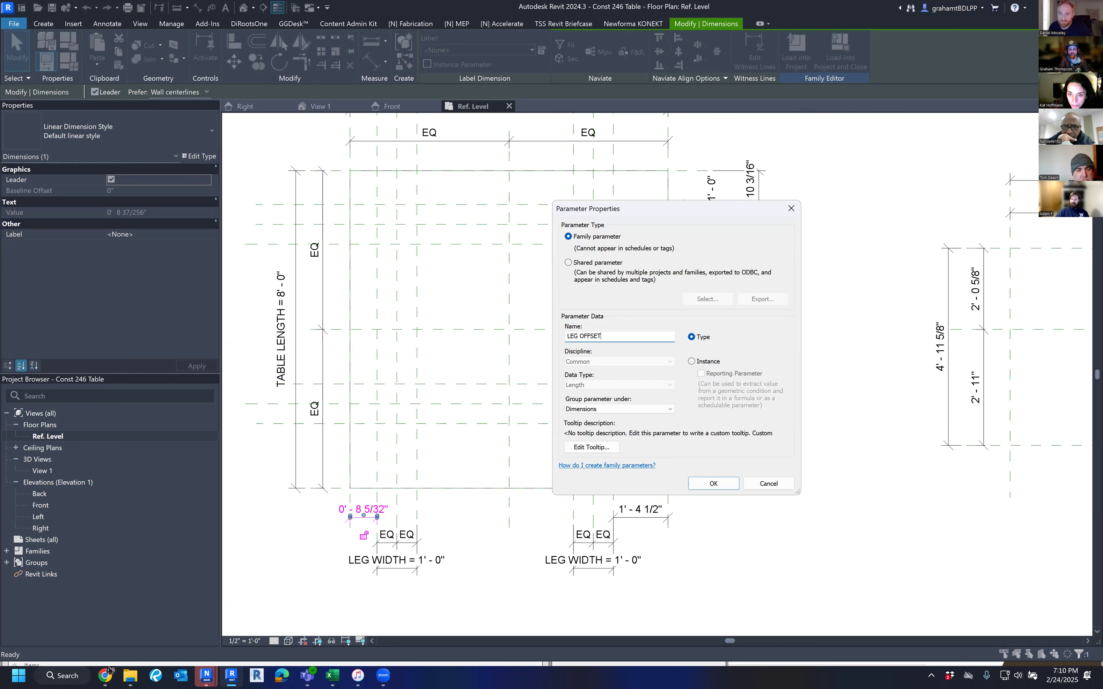
key(Return)
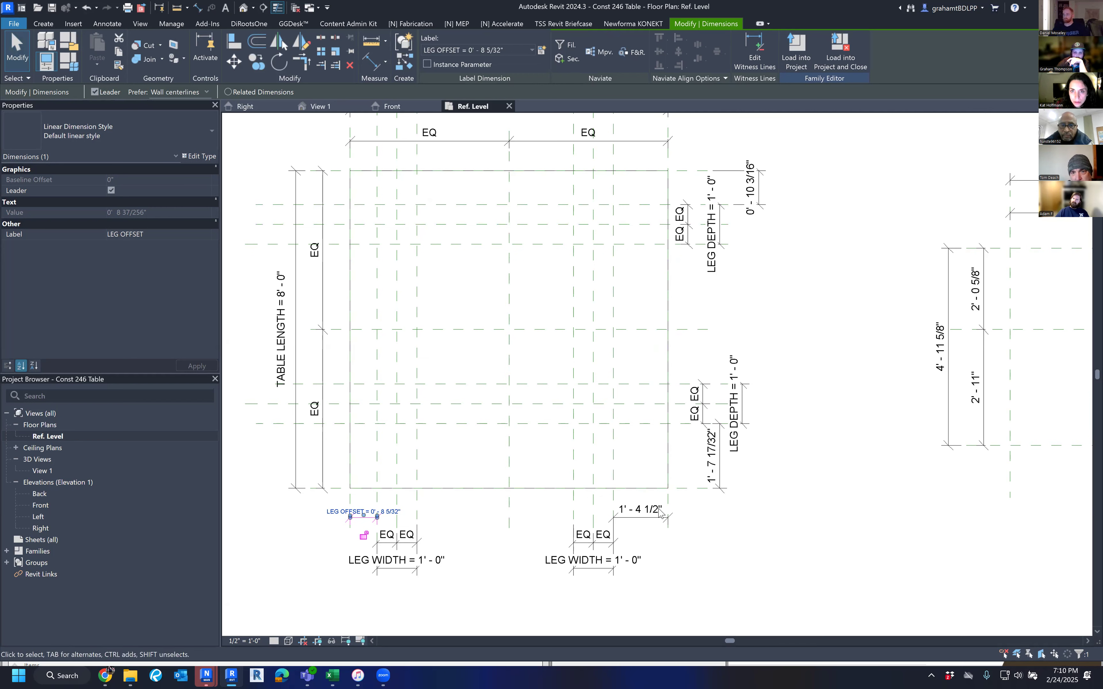
click(742, 558)
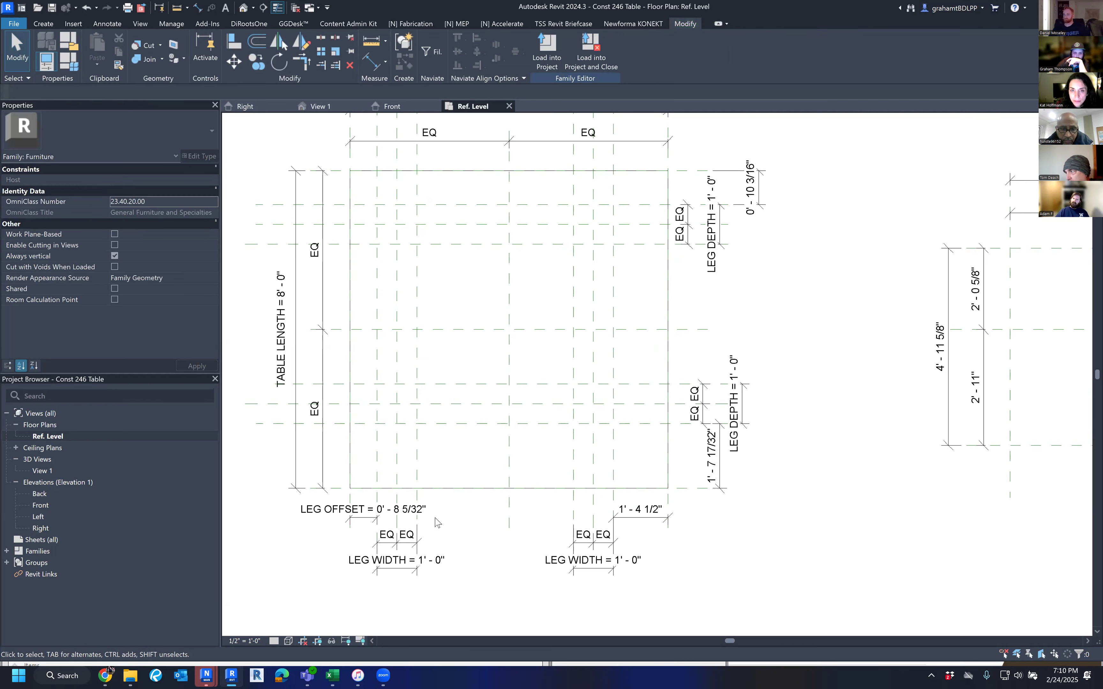
Step: Label the right, front and back leg offset dimensions together with the LEG OFFSET parameter
click(656, 513)
ctrl+click(719, 474)
ctrl+click(756, 188)
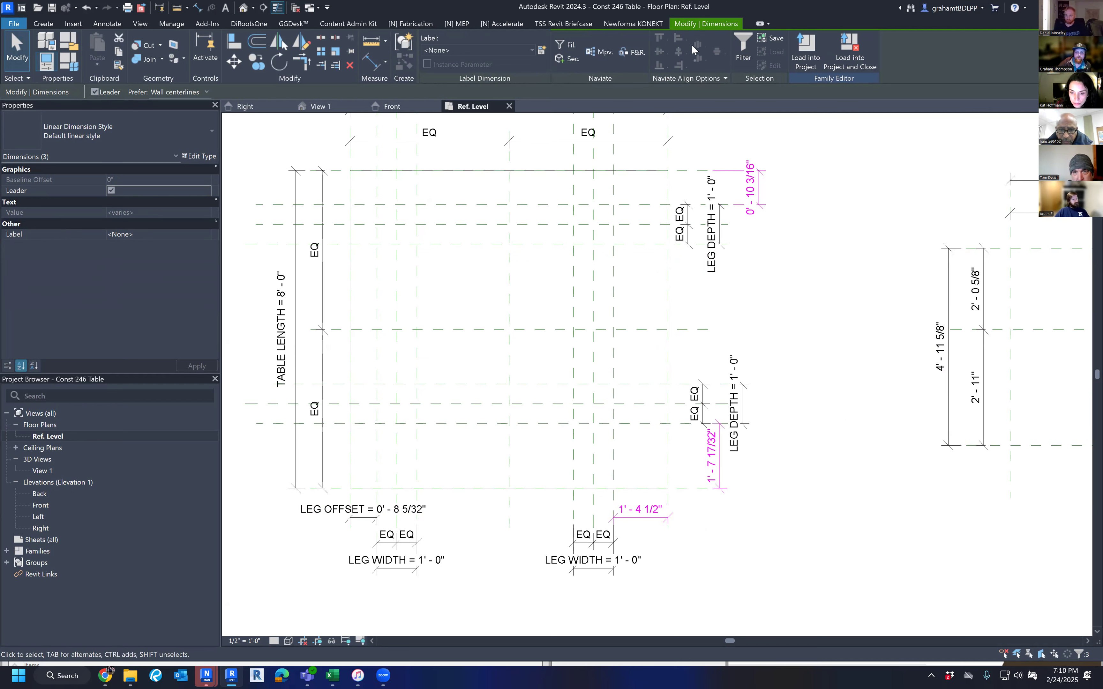
click(504, 50)
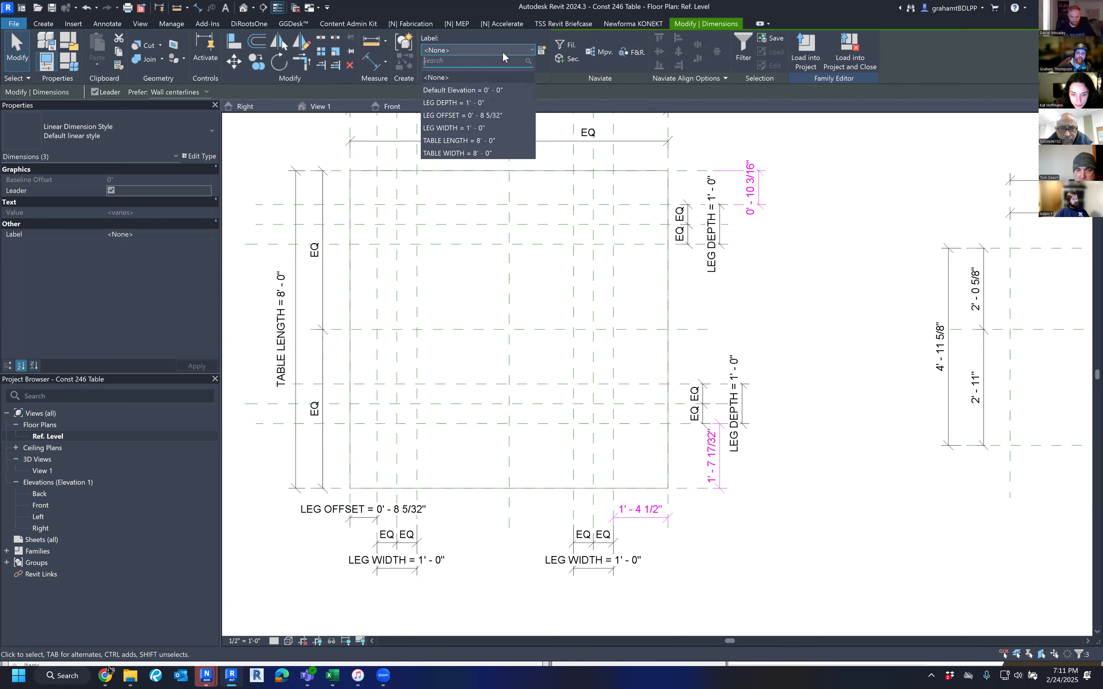
click(492, 115)
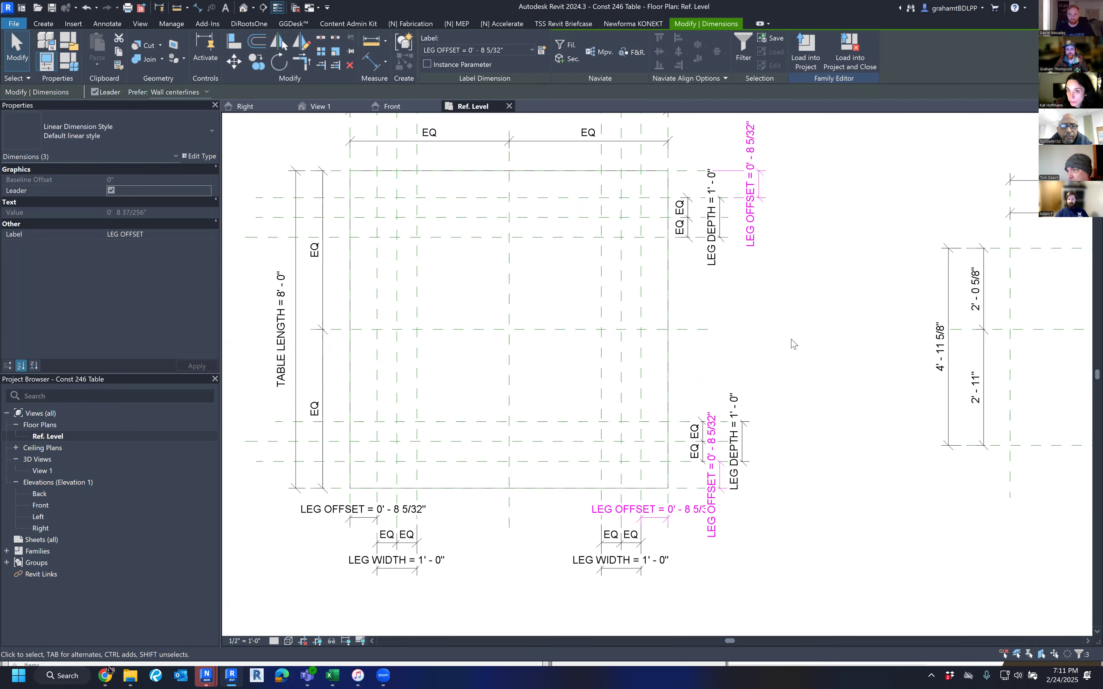
Step: Undo the LEG OFFSET labels, the creation of that parameter and the back leg's offset dimension
key(ctrl+z)
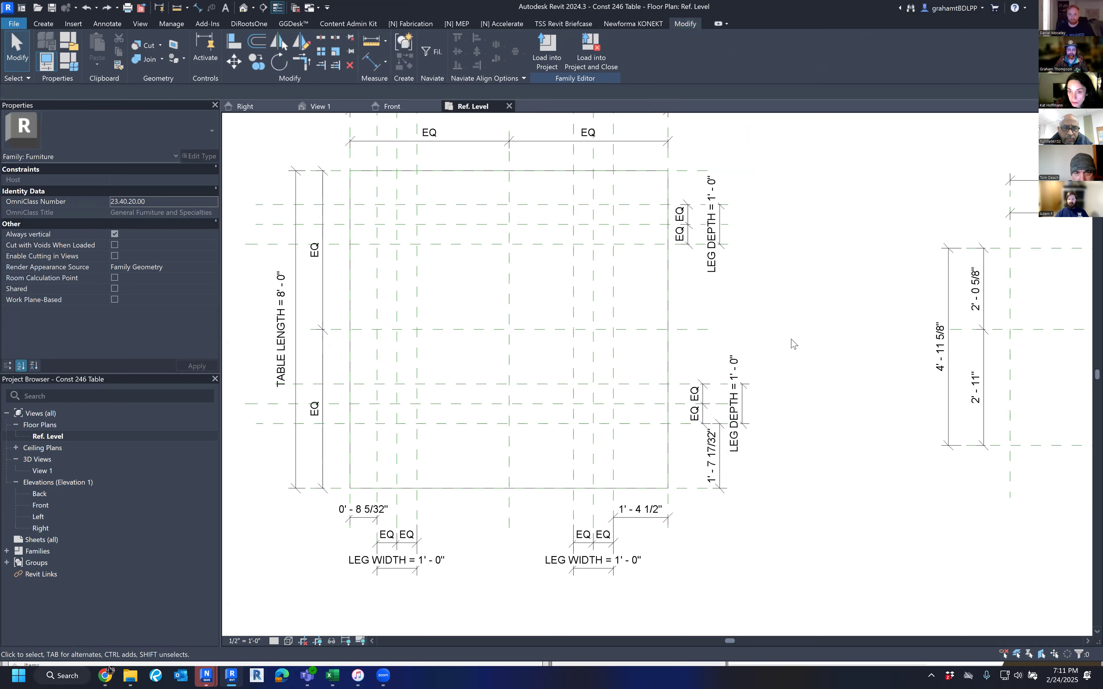
click(360, 515)
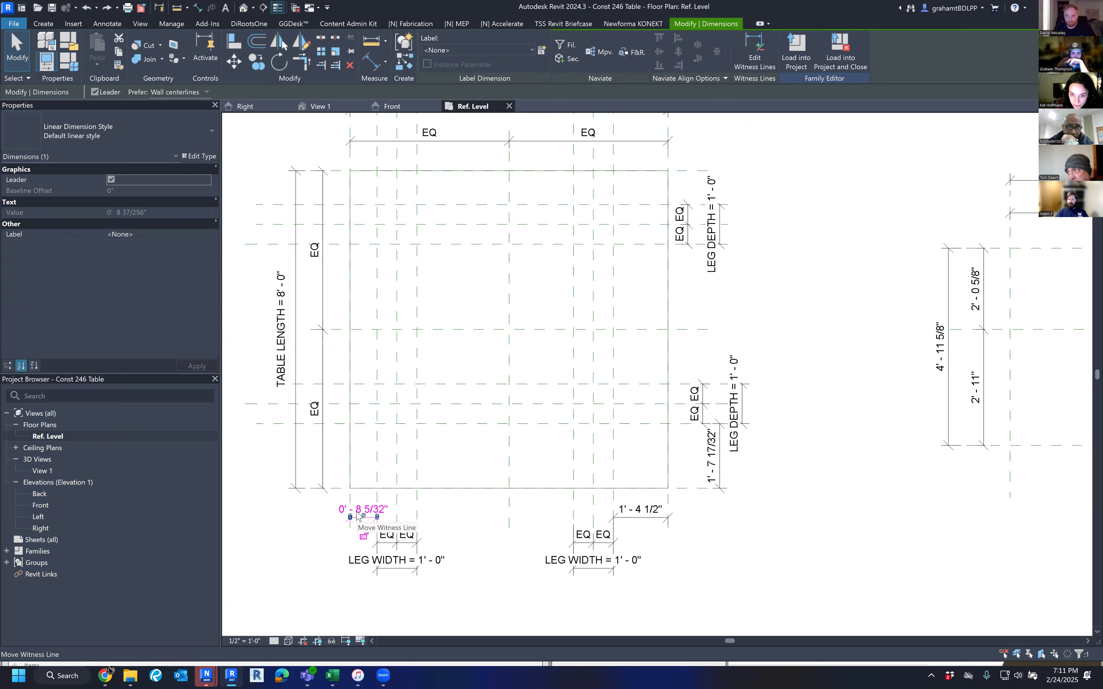
click(319, 534)
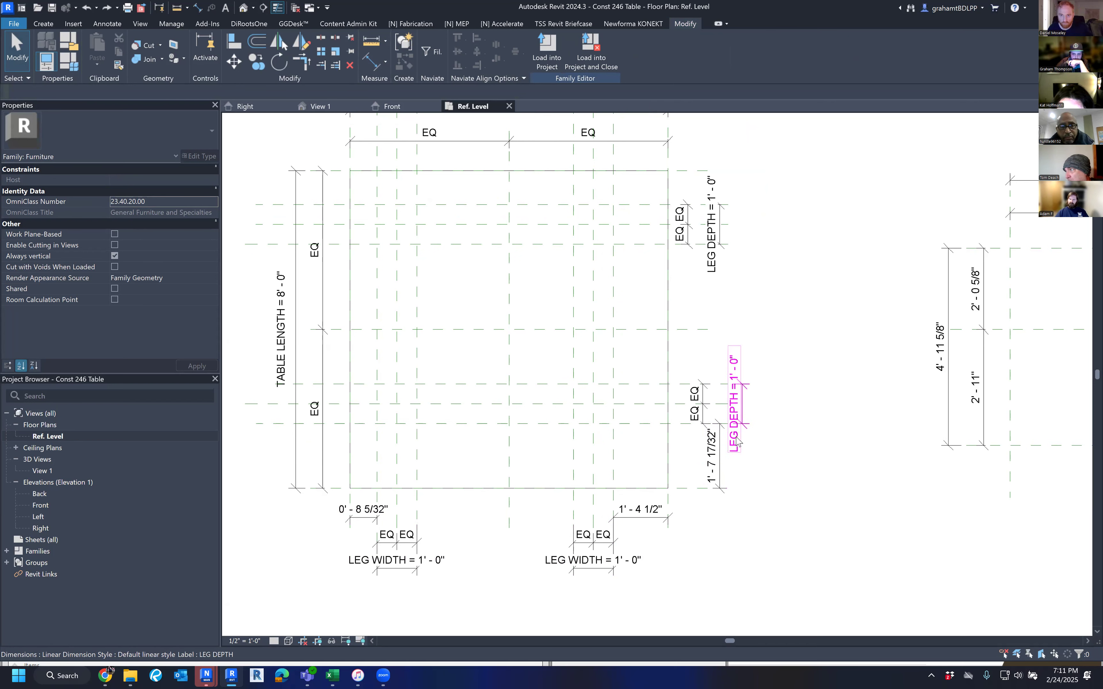
Step: Delete the right leg's labelled LEG WIDTH dimension, keeping its EQ dimension
click(597, 570)
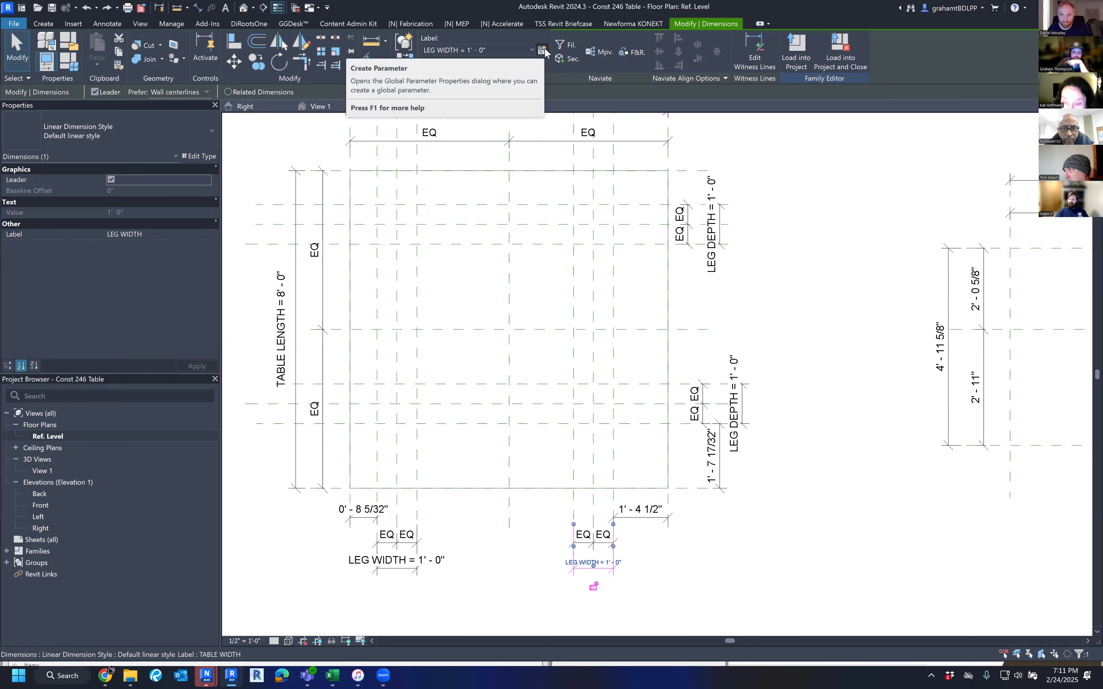
click(509, 584)
click(599, 571)
key(Delete)
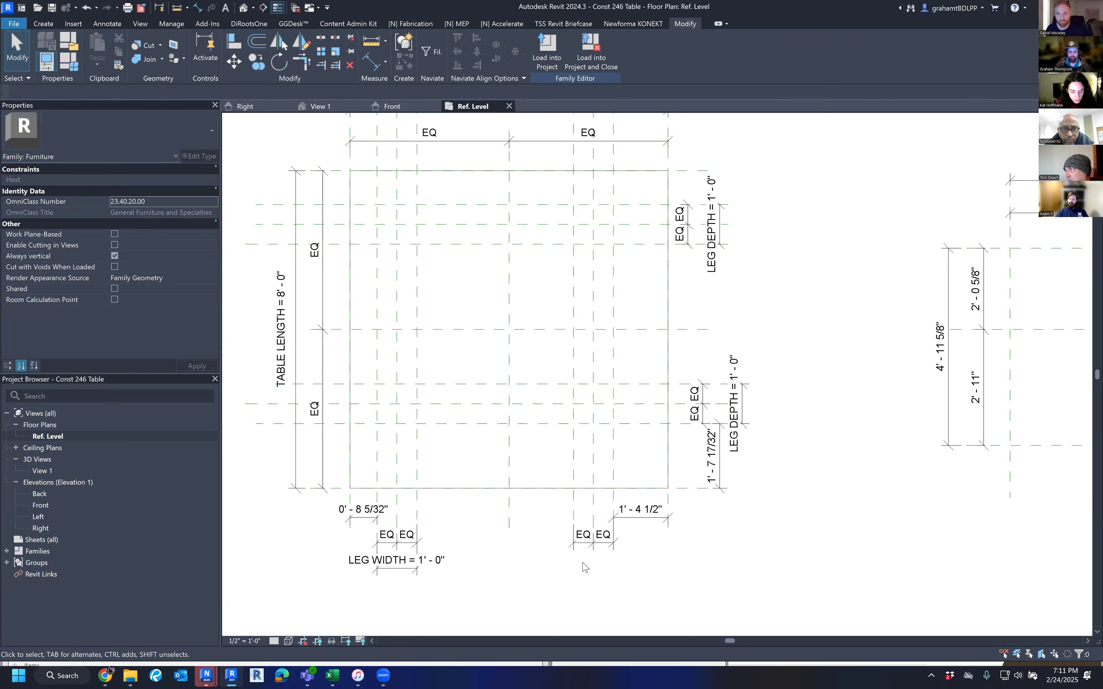
Step: Place an aligned dimension between the right leg's two outer reference planes, in line with the left leg's width dimension
key(d)
key(i)
click(574, 453)
click(614, 472)
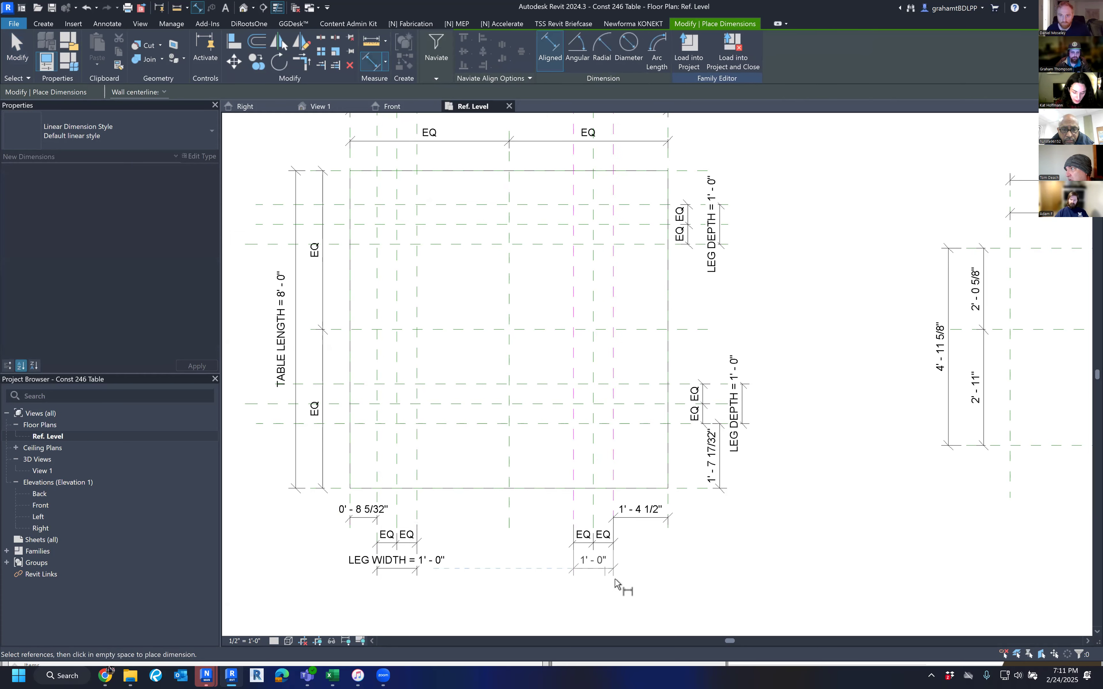
click(614, 584)
key(Escape)
Step: Label the right leg's new width dimension with the LEG WIDTH parameter
click(401, 565)
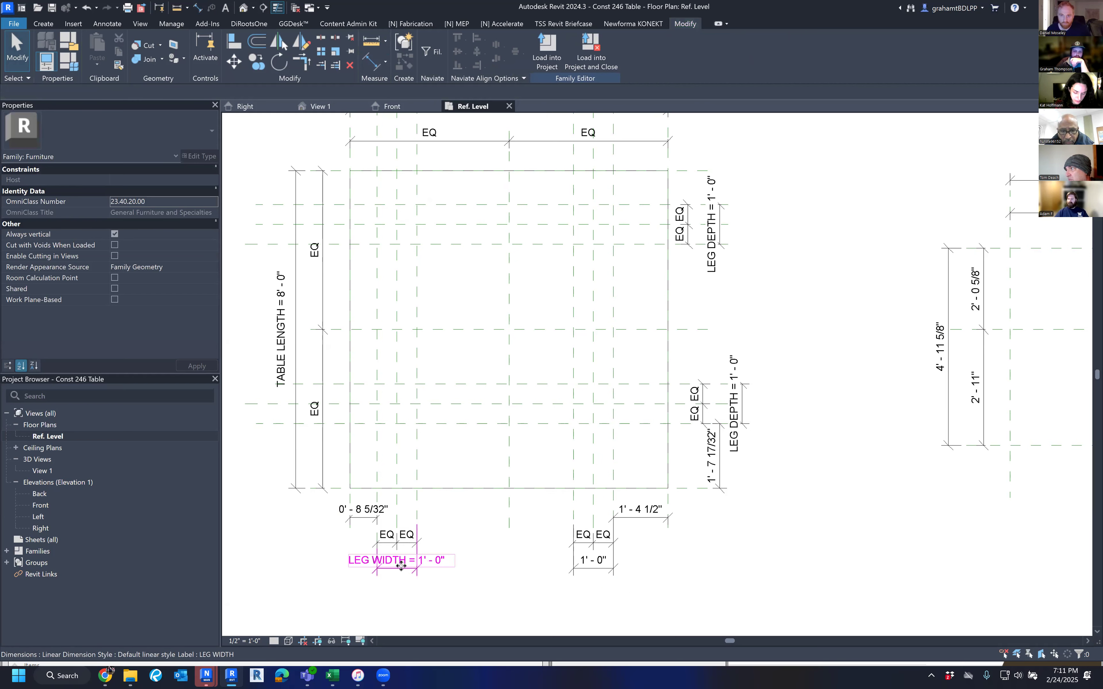
click(401, 565)
click(520, 570)
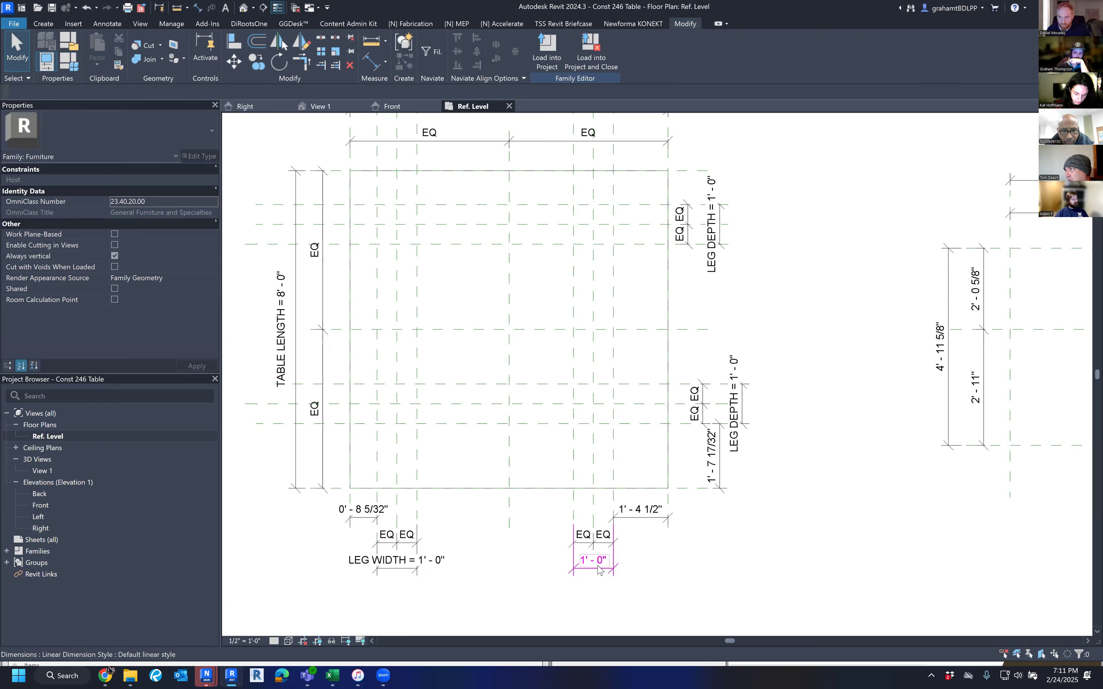
click(611, 572)
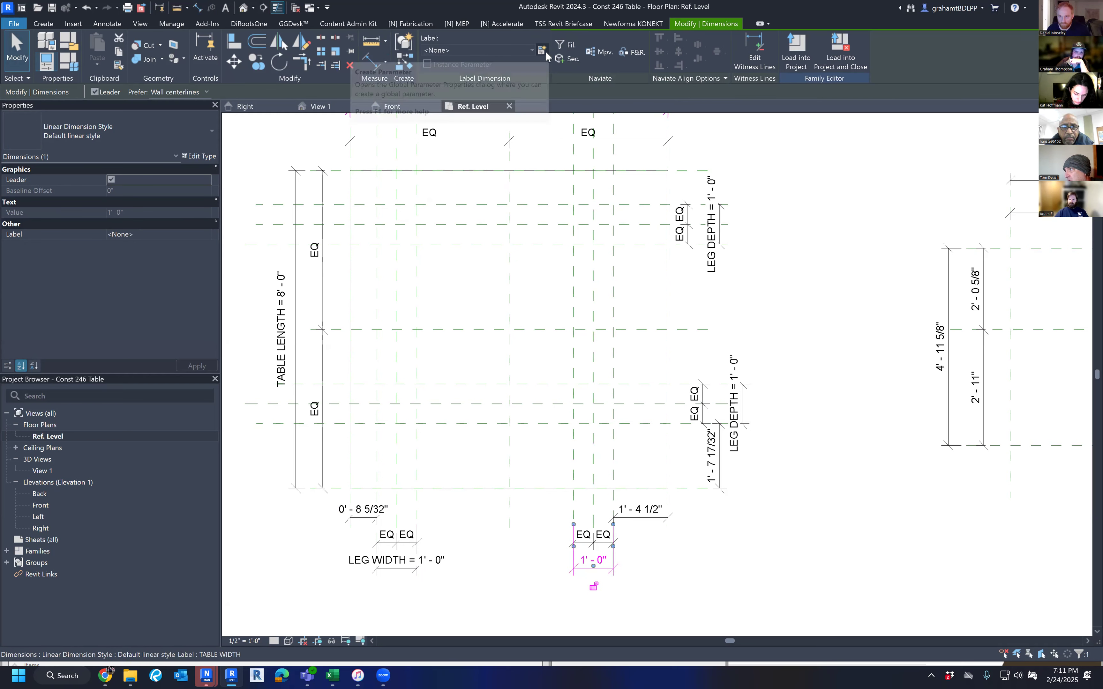
click(498, 51)
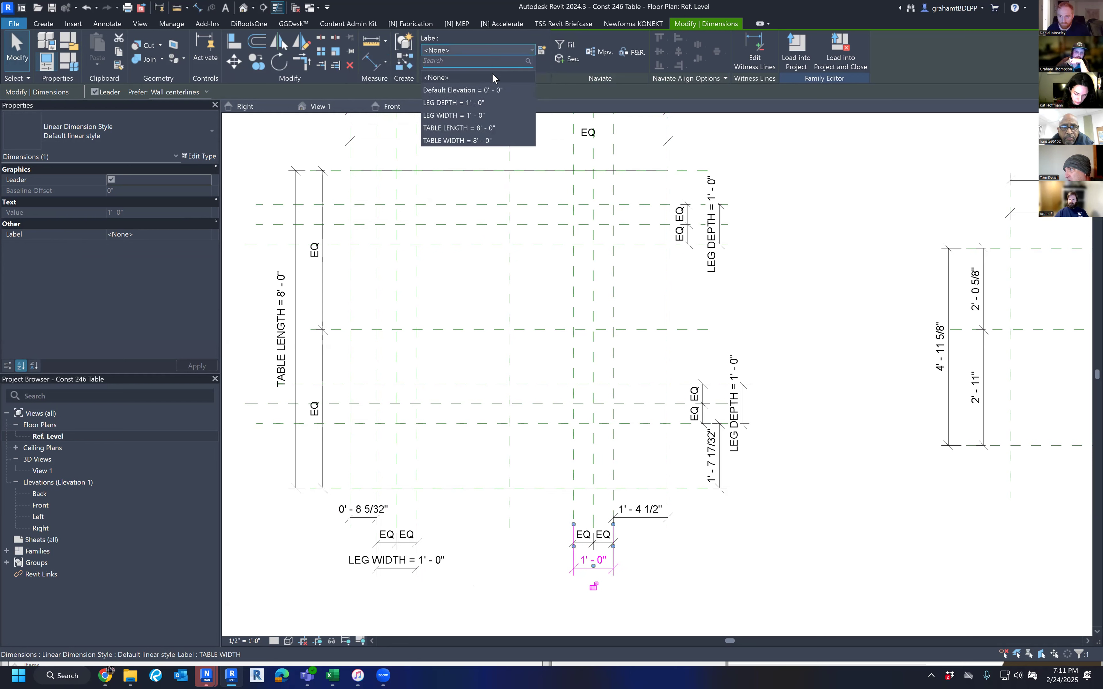
click(493, 116)
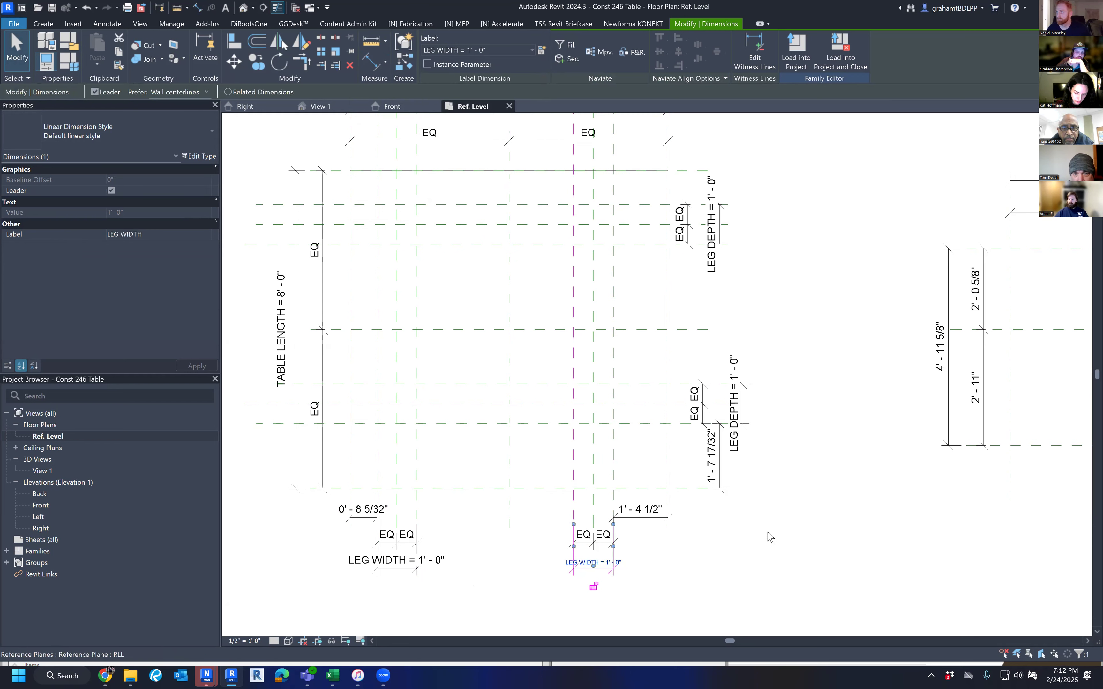
click(789, 555)
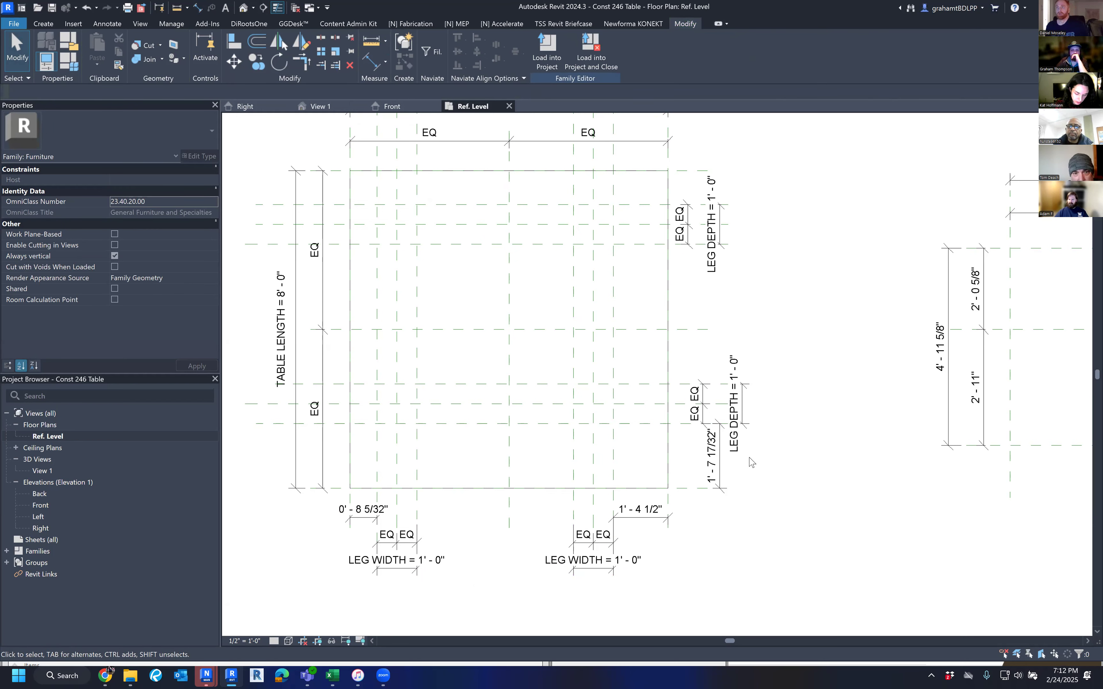
Step: Delete the LEG DEPTH dimensions of the front and back legs
click(746, 387)
key(Delete)
click(711, 241)
key(Delete)
Step: Move the front leg's outer plane to about 1'-4" from the table front and the back leg's outer plane outward for about 1'-4" depth
click(668, 427)
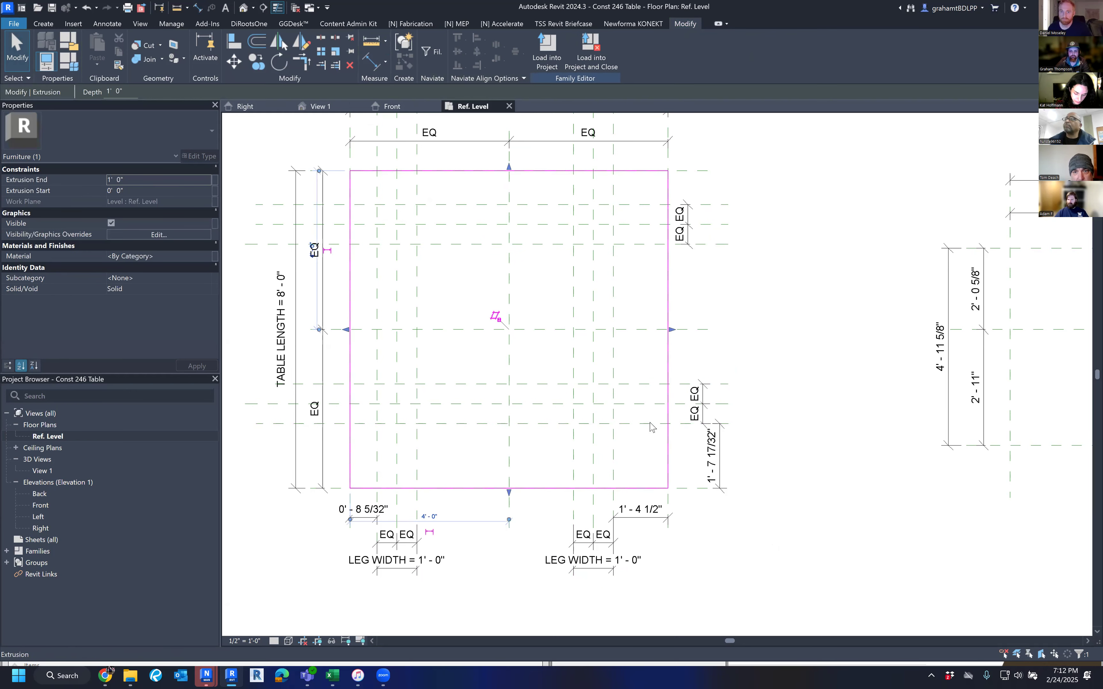
click(648, 426)
drag(649, 424, 649, 436)
drag(632, 204, 632, 193)
click(780, 287)
Step: Place an aligned overall depth dimension between the back leg's two outer reference planes, excluding its centre plane
key(d)
key(i)
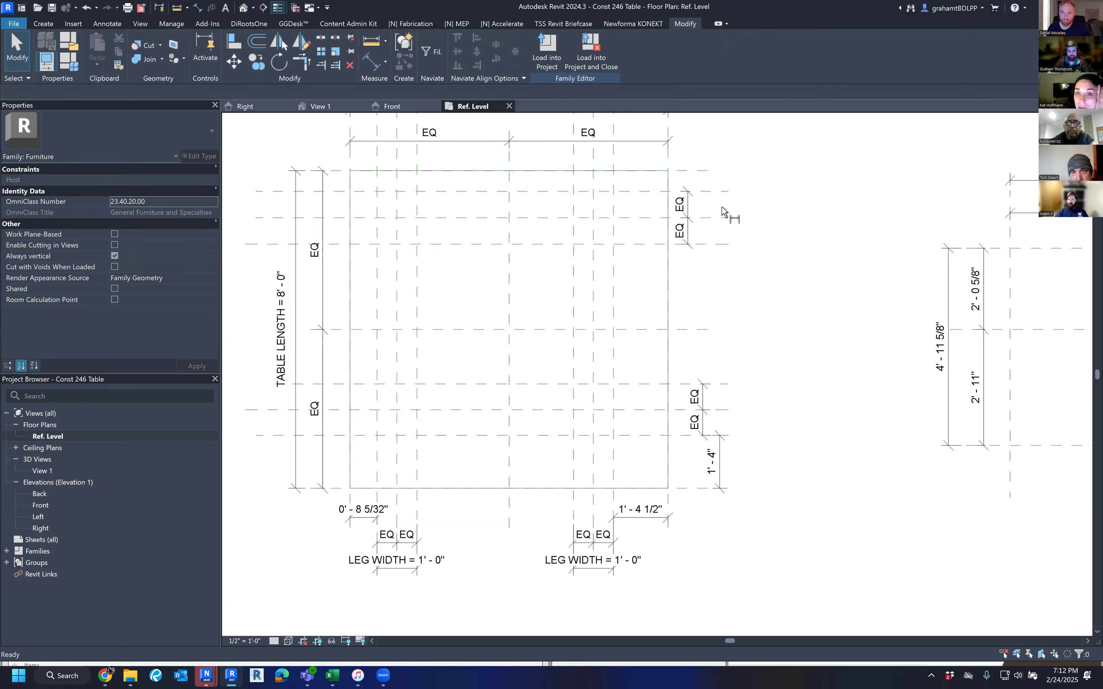
click(714, 191)
click(709, 245)
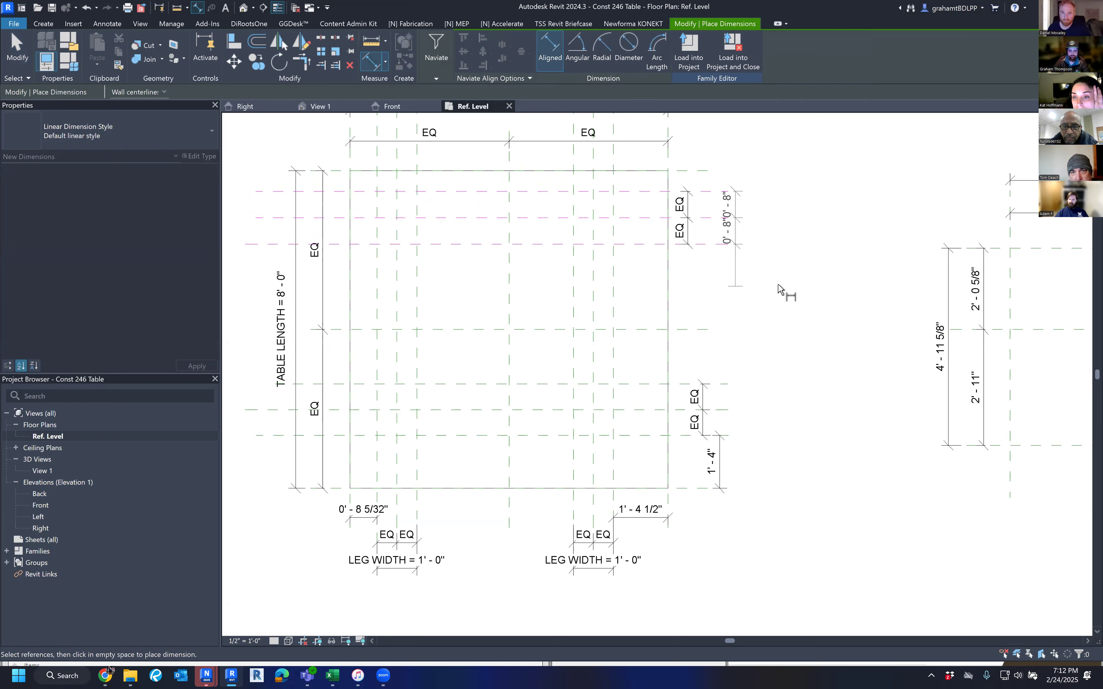
click(716, 218)
click(764, 265)
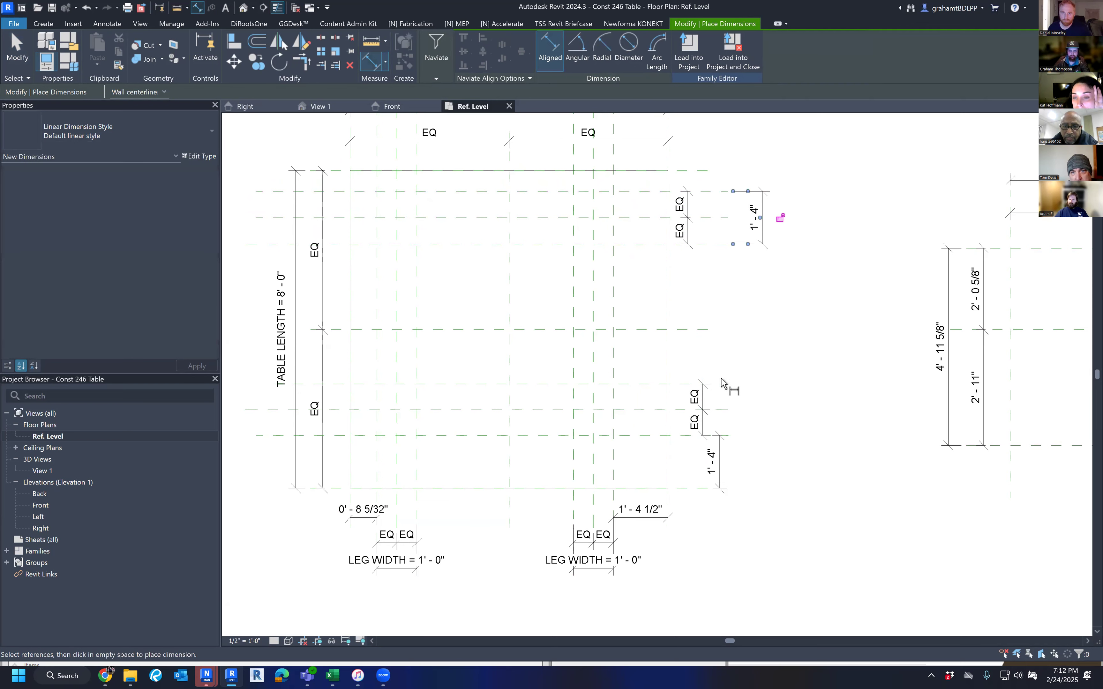
Step: Dimension the overall depth between the front leg's outer reference planes, in line with the back leg's dimension
click(718, 384)
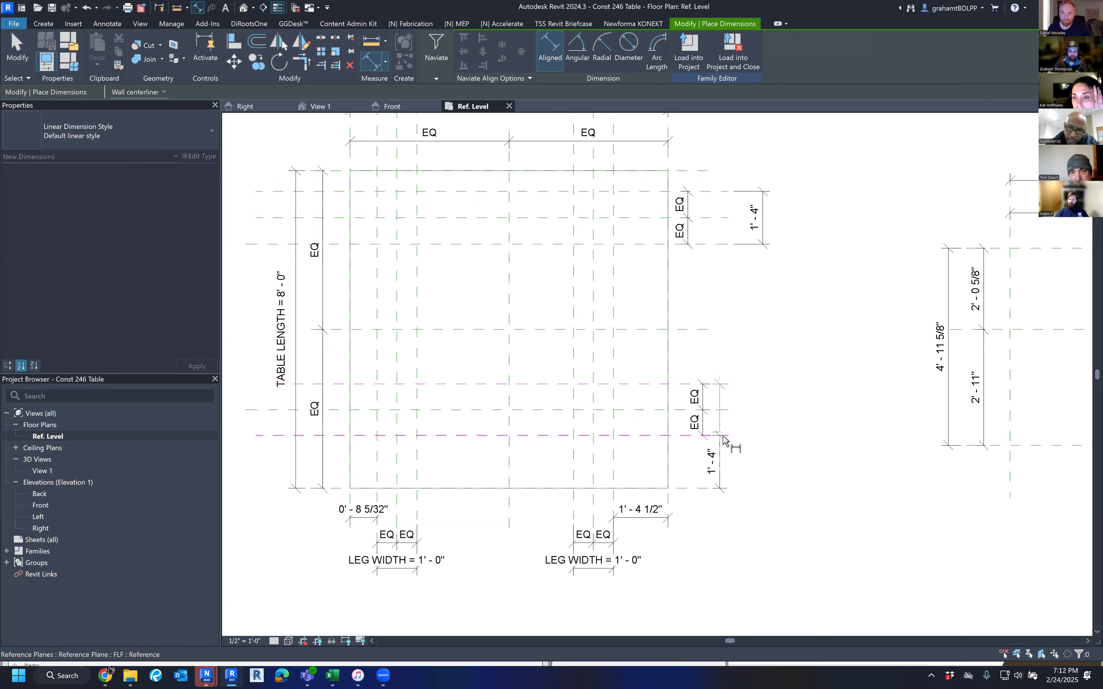
click(766, 419)
key(Escape)
click(762, 418)
ctrl+click(769, 245)
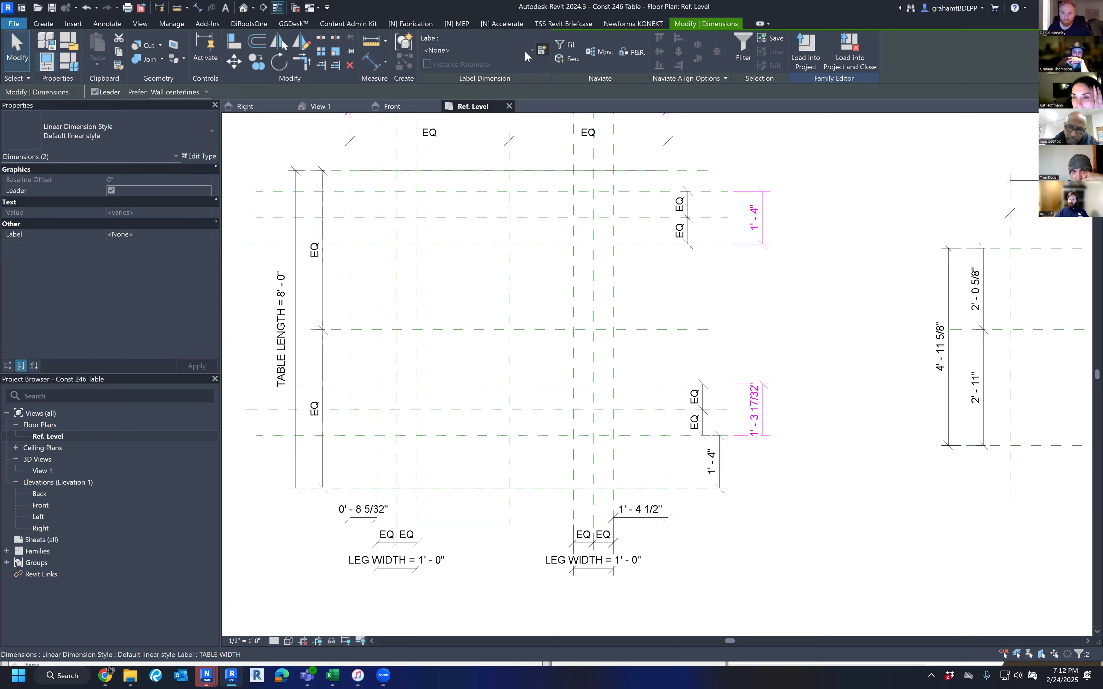
click(454, 51)
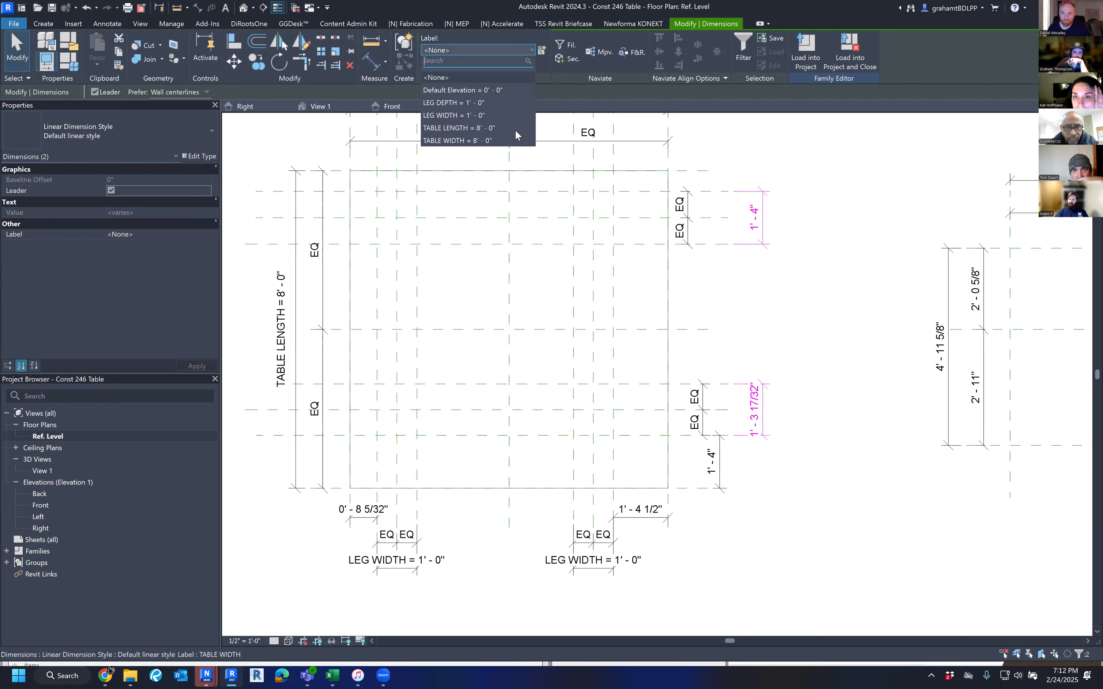
key(Escape)
key(Escape)
Step: Label the back leg's overall depth dimension with the existing LEG DEPTH parameter
click(752, 247)
click(541, 51)
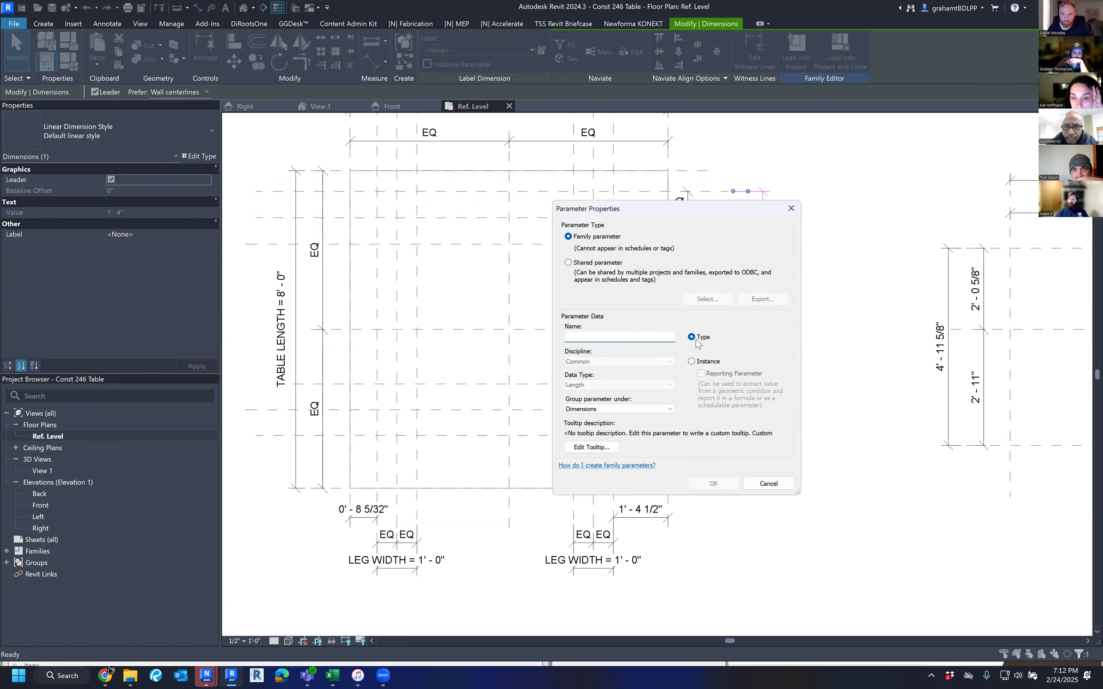
click(769, 483)
click(476, 50)
click(472, 103)
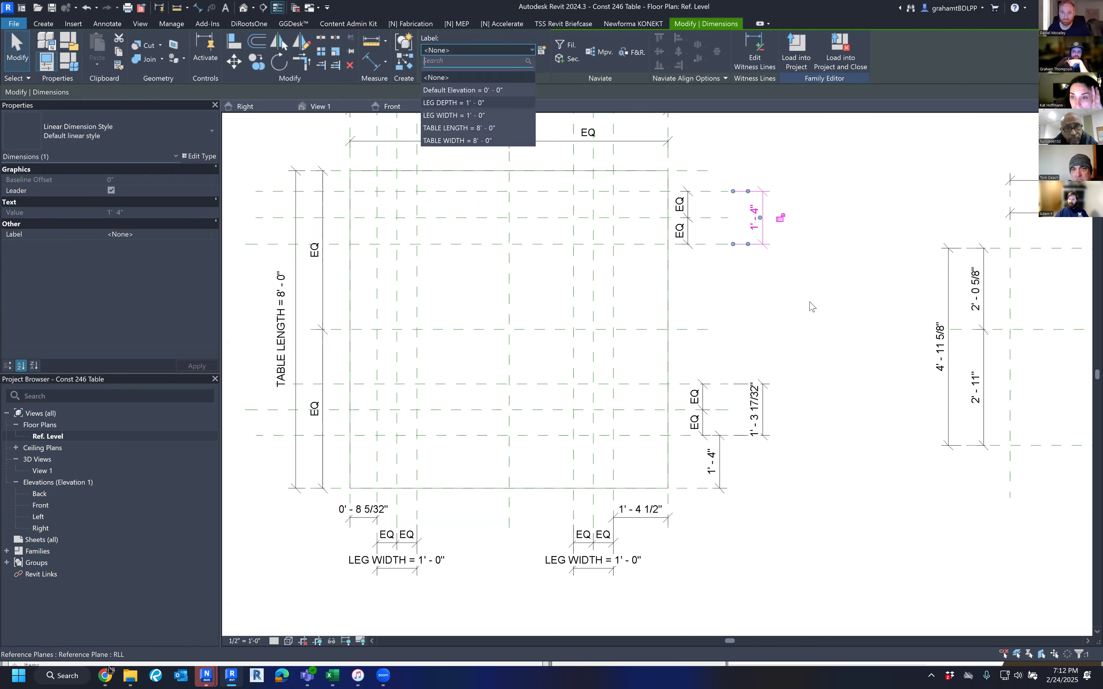
click(782, 274)
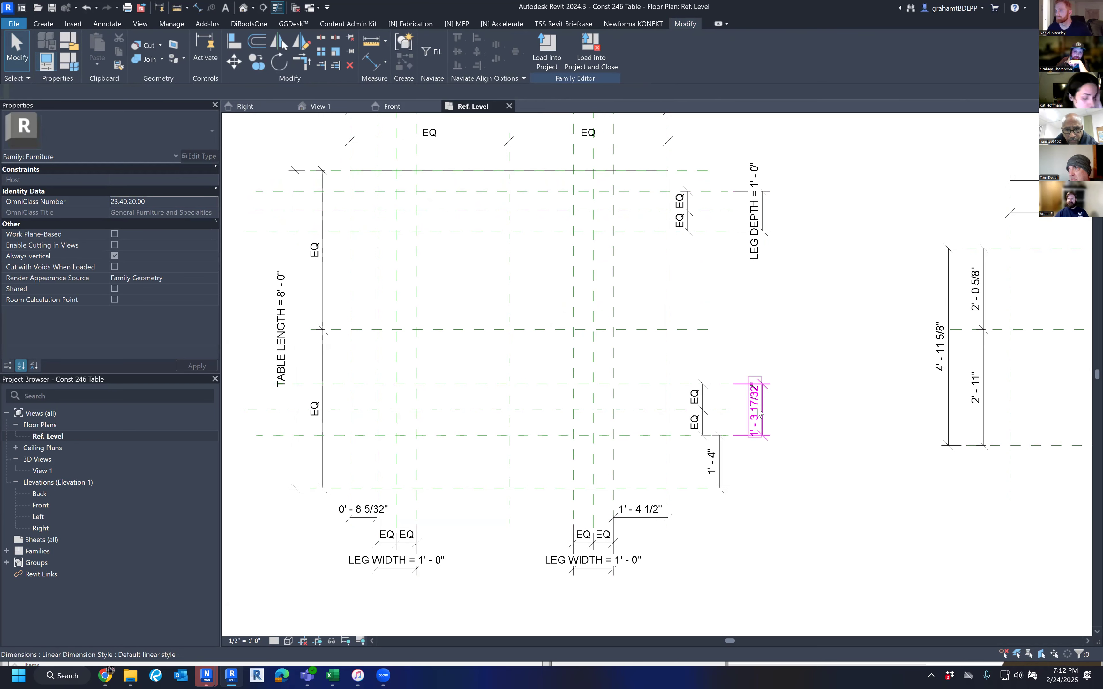
Step: Label the front leg's overall depth dimension with the existing LEG DEPTH parameter
click(769, 413)
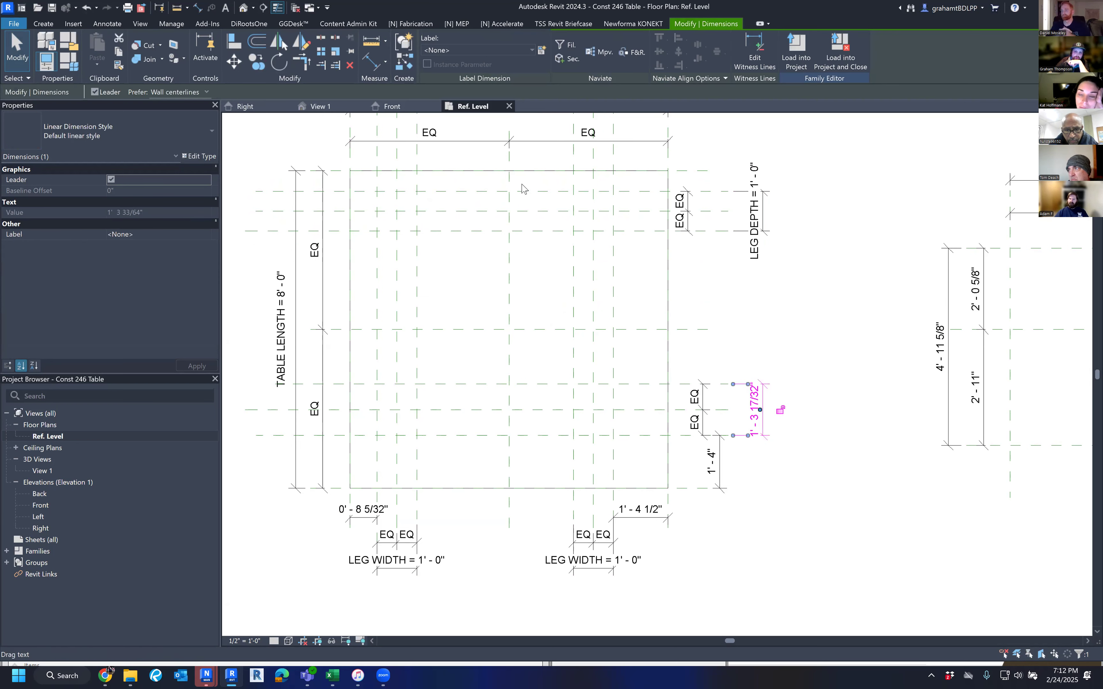
click(447, 51)
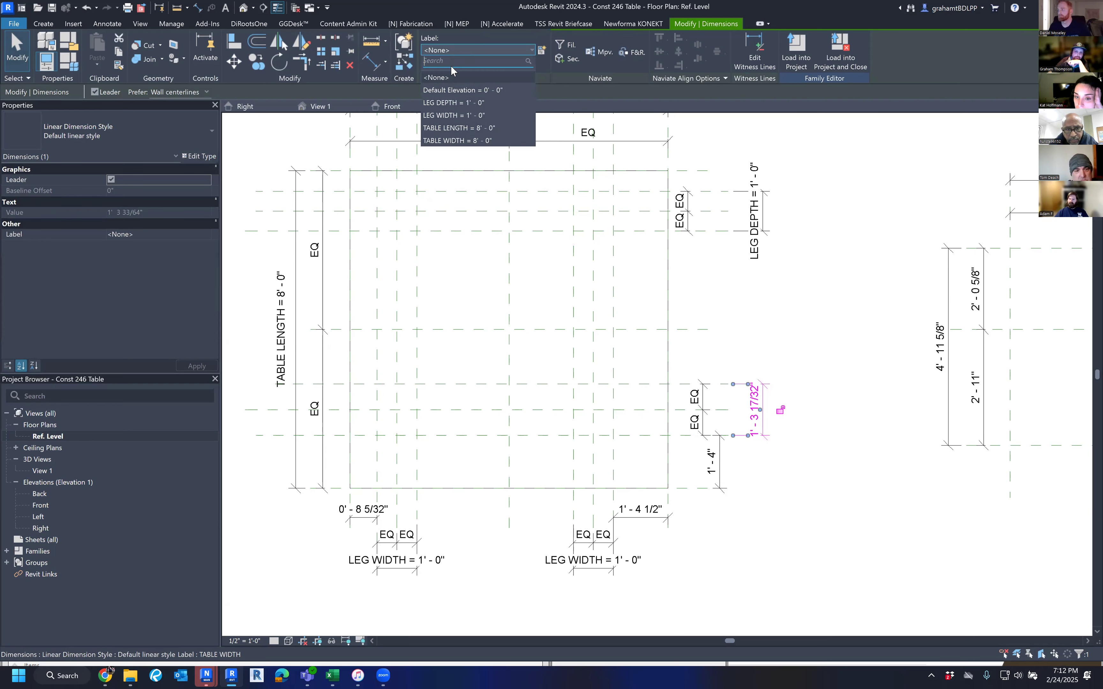
click(462, 104)
click(825, 526)
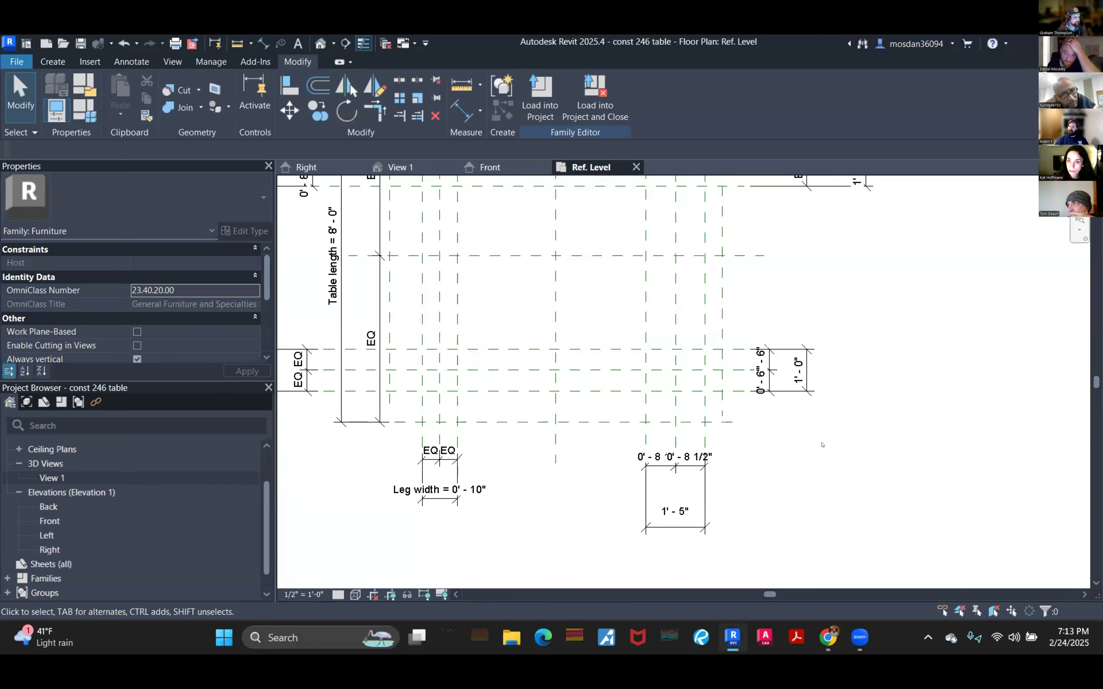
Step: Try to equalise the right leg's two-segment width dimension below the plan, and delete that dimension string
middle_drag(914, 464, 927, 457)
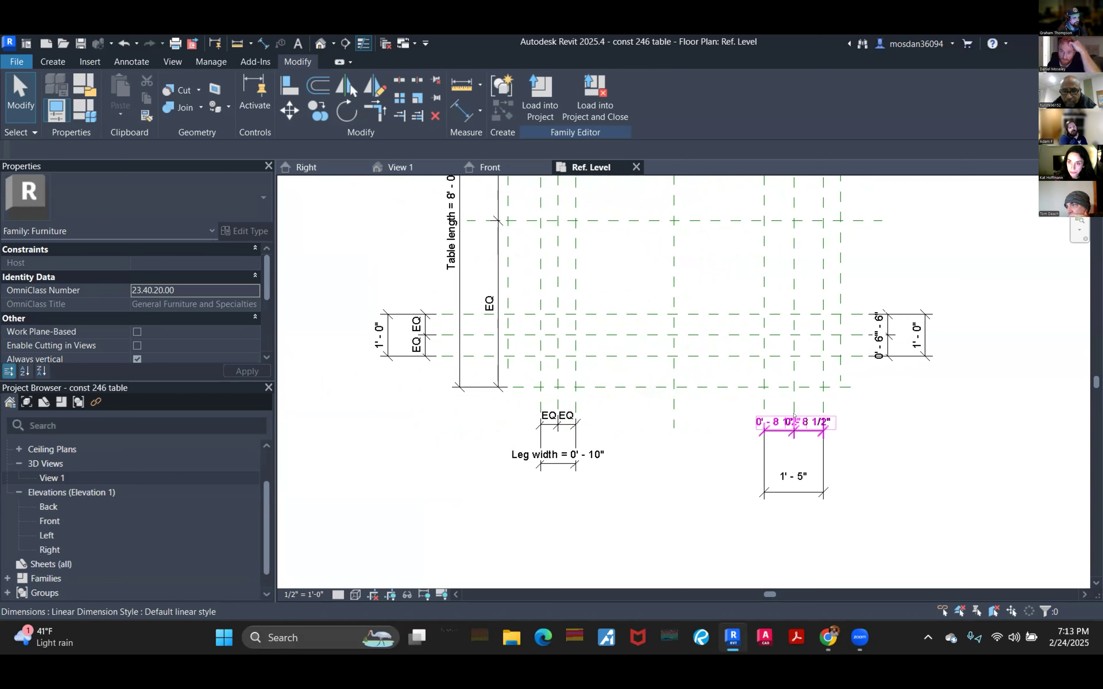
click(774, 418)
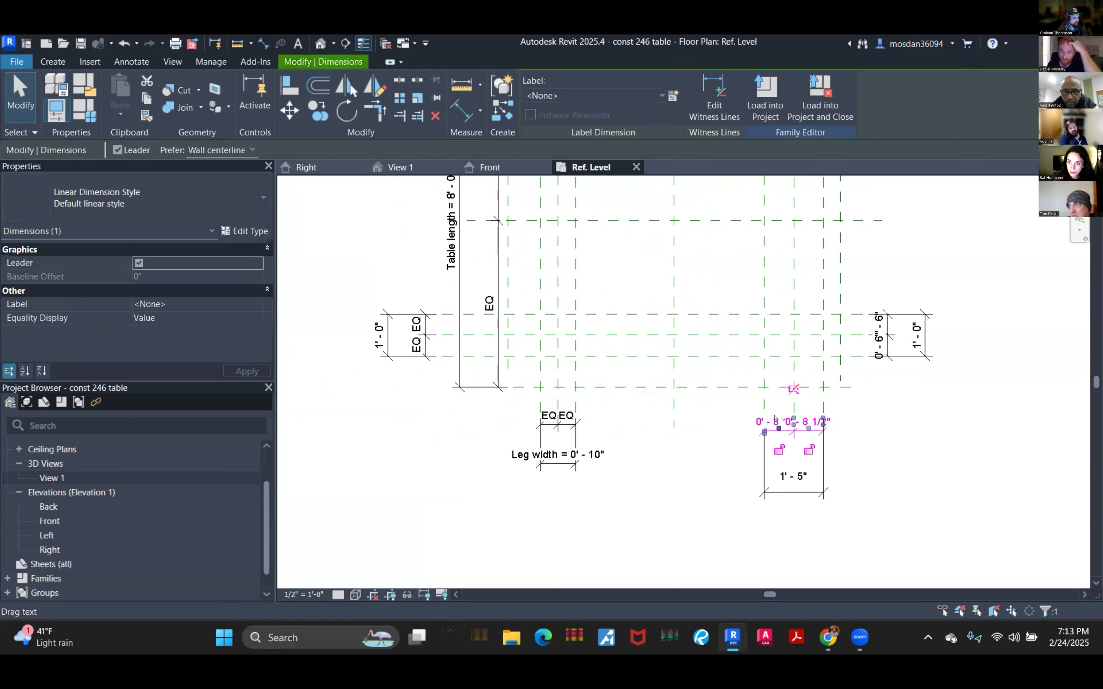
click(792, 388)
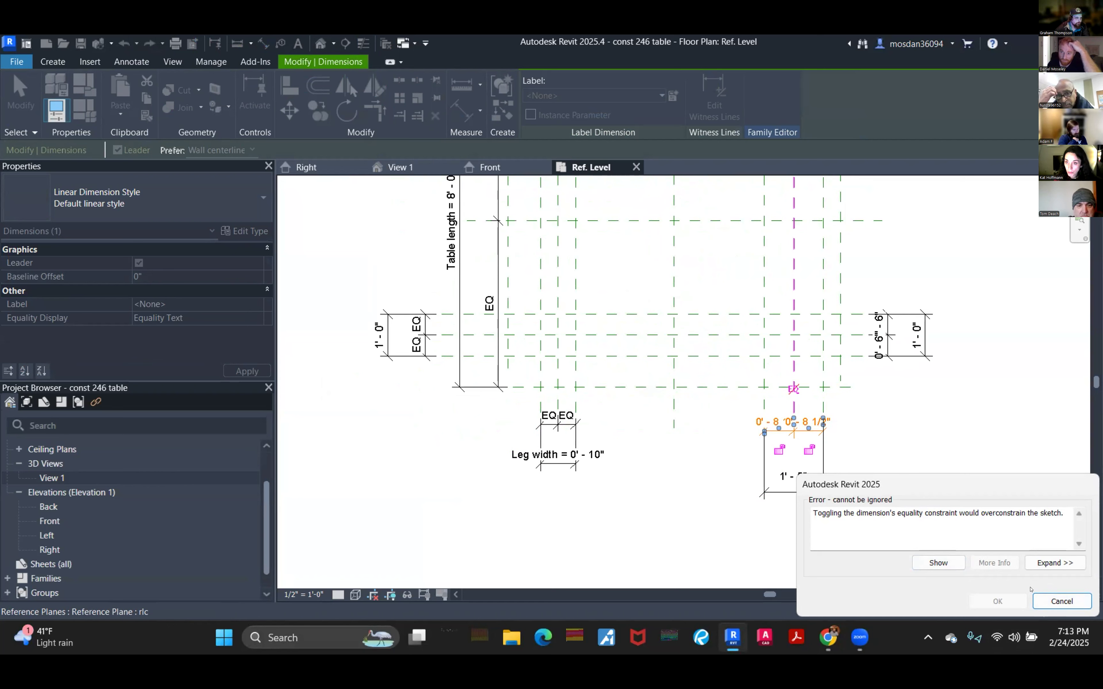
click(1061, 602)
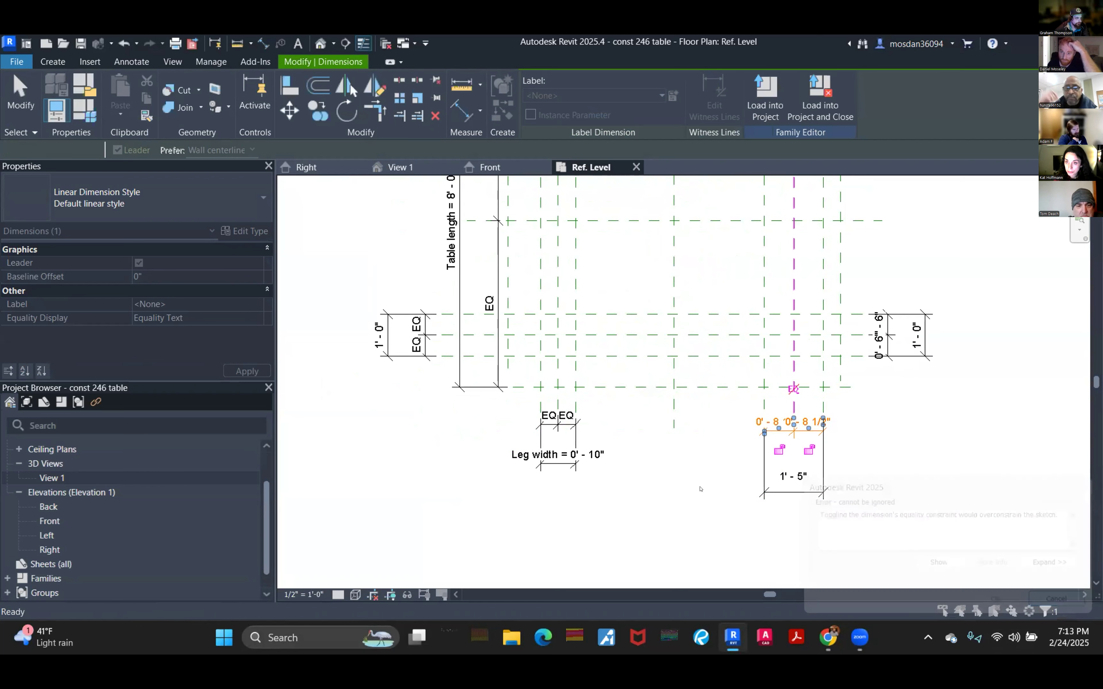
click(793, 423)
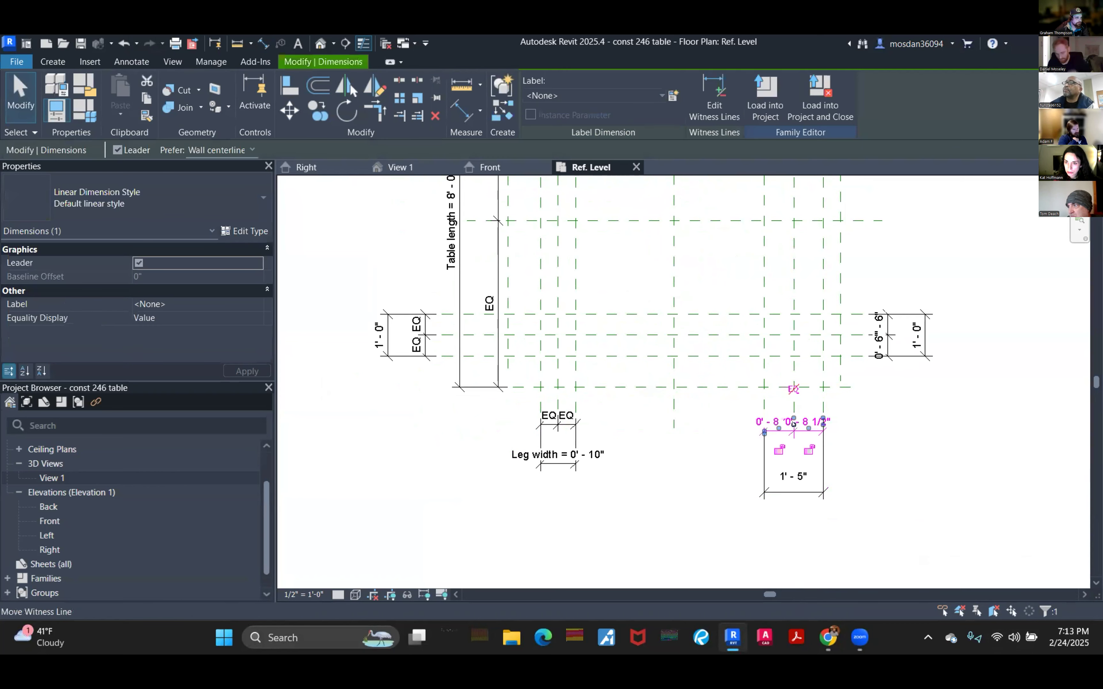
key(Delete)
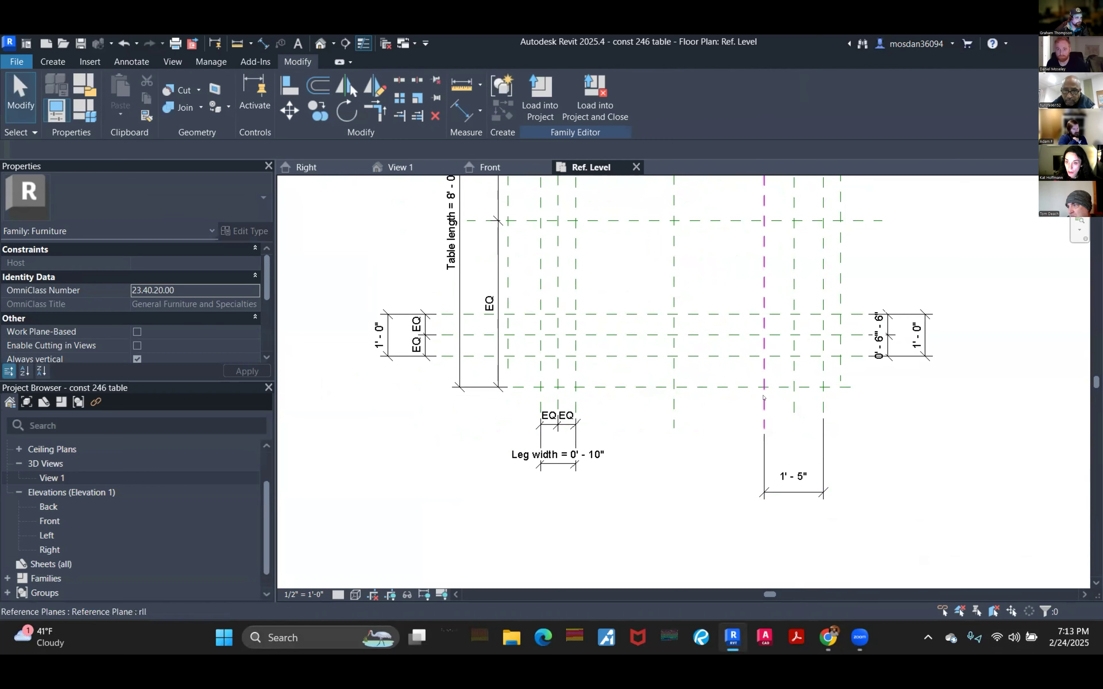
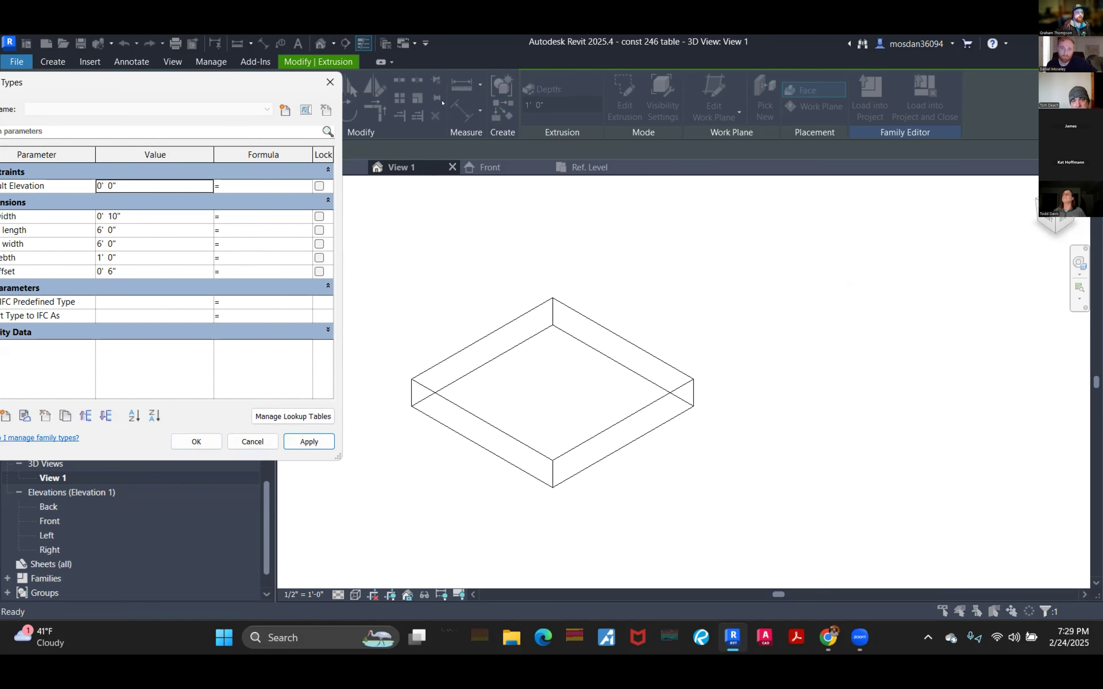
Step: Close the family types settings and examine the labelled leg offset, width and depth dimensions in the Ref. Level plan
click(329, 83)
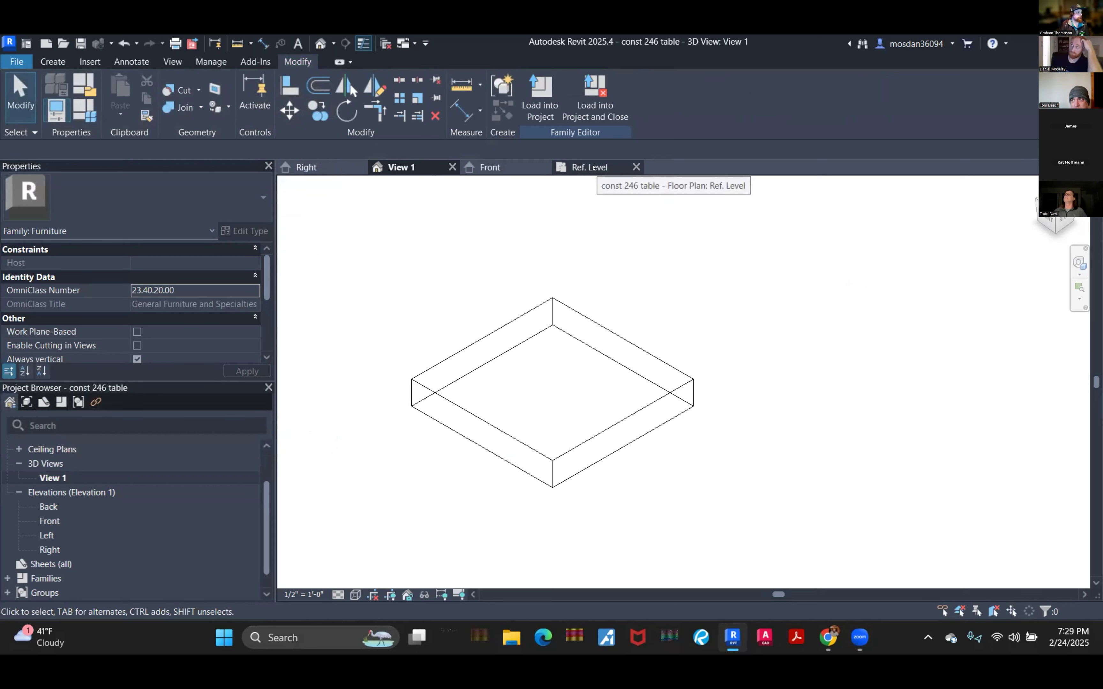
click(593, 168)
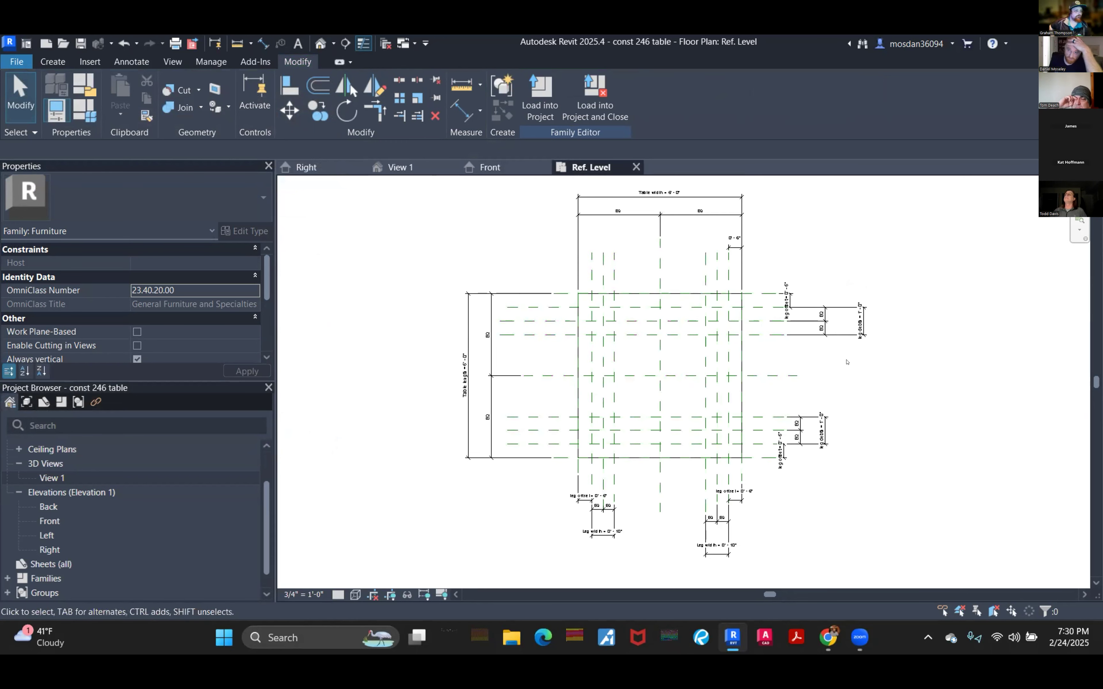
scroll(904, 371, up, 1)
scroll(904, 372, up, 1)
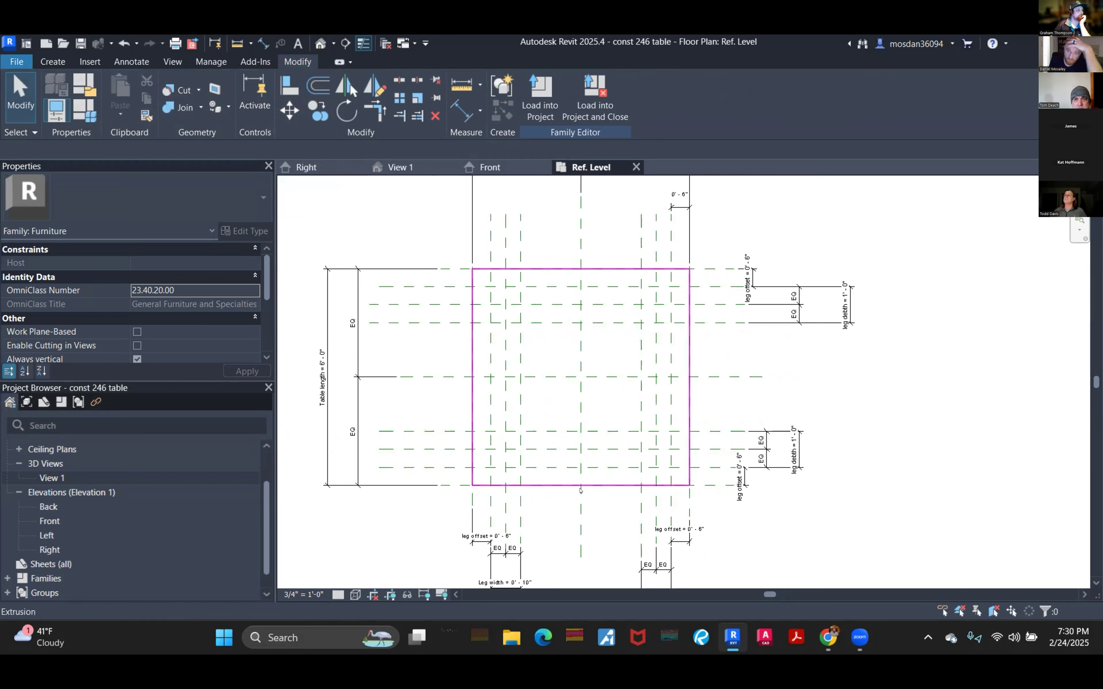
middle_drag(888, 515, 987, 453)
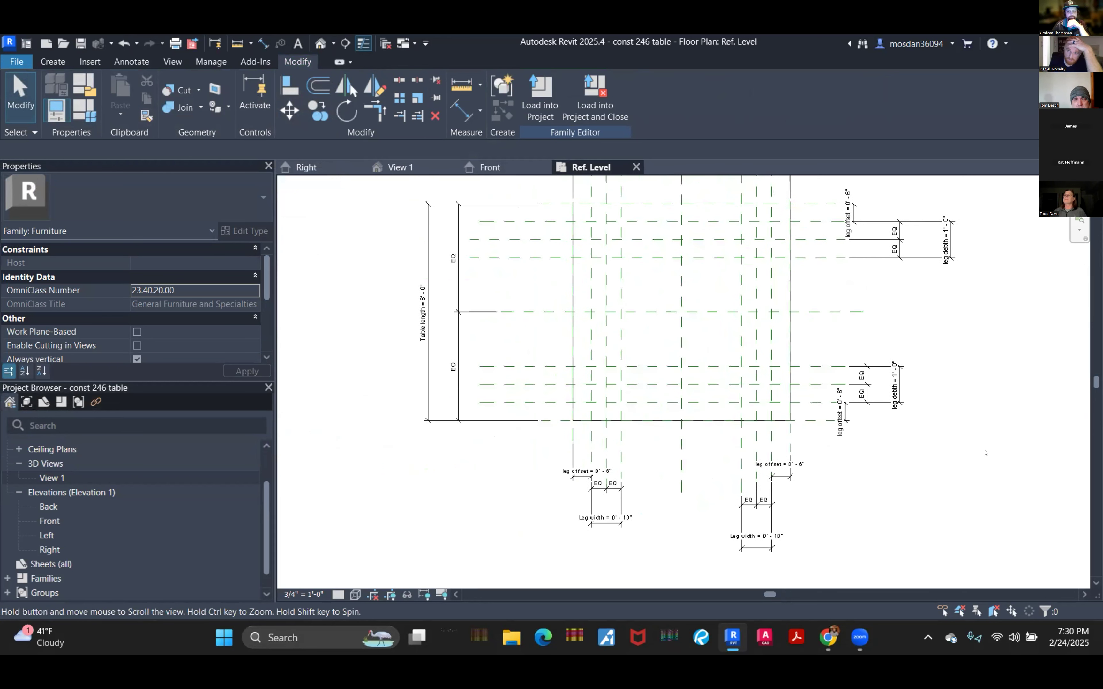
scroll(703, 451, up, 1)
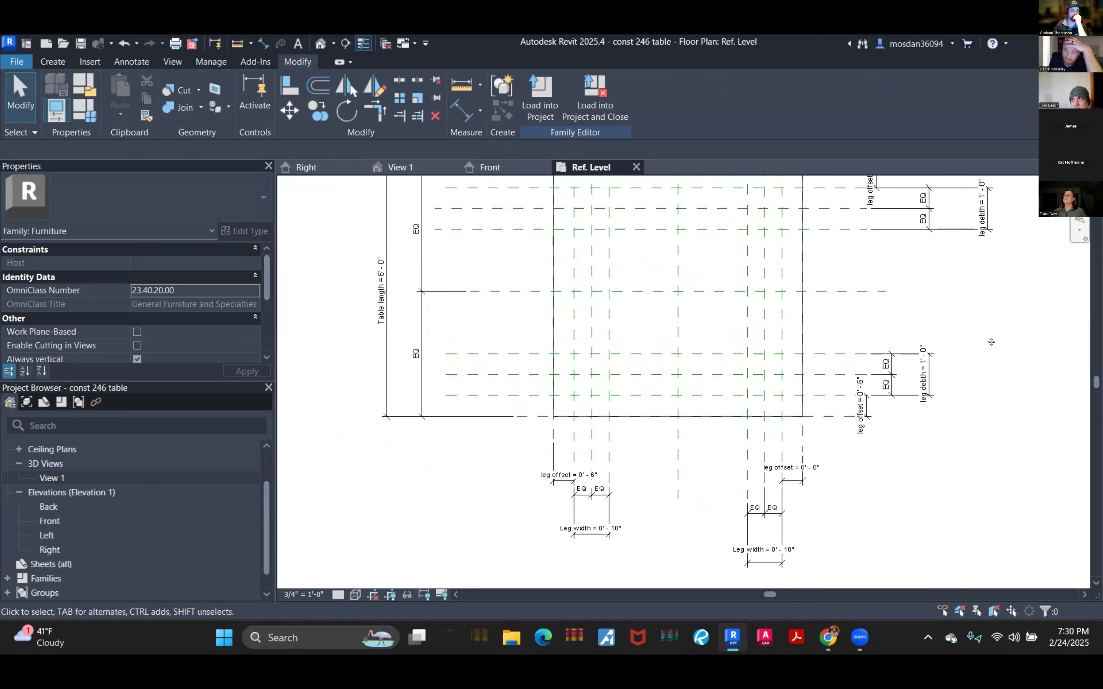
middle_drag(991, 342, 1002, 427)
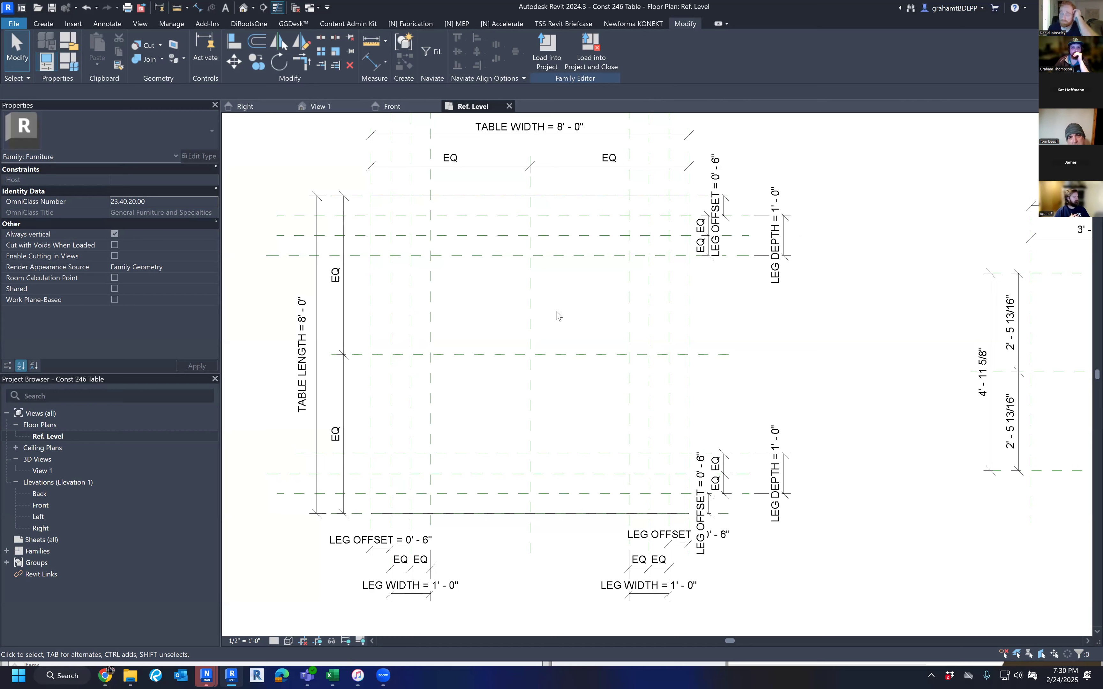
Step: Start a solid extrusion in the Ref. Level plan and set its extrusion end to 6"
middle_drag(558, 317, 560, 317)
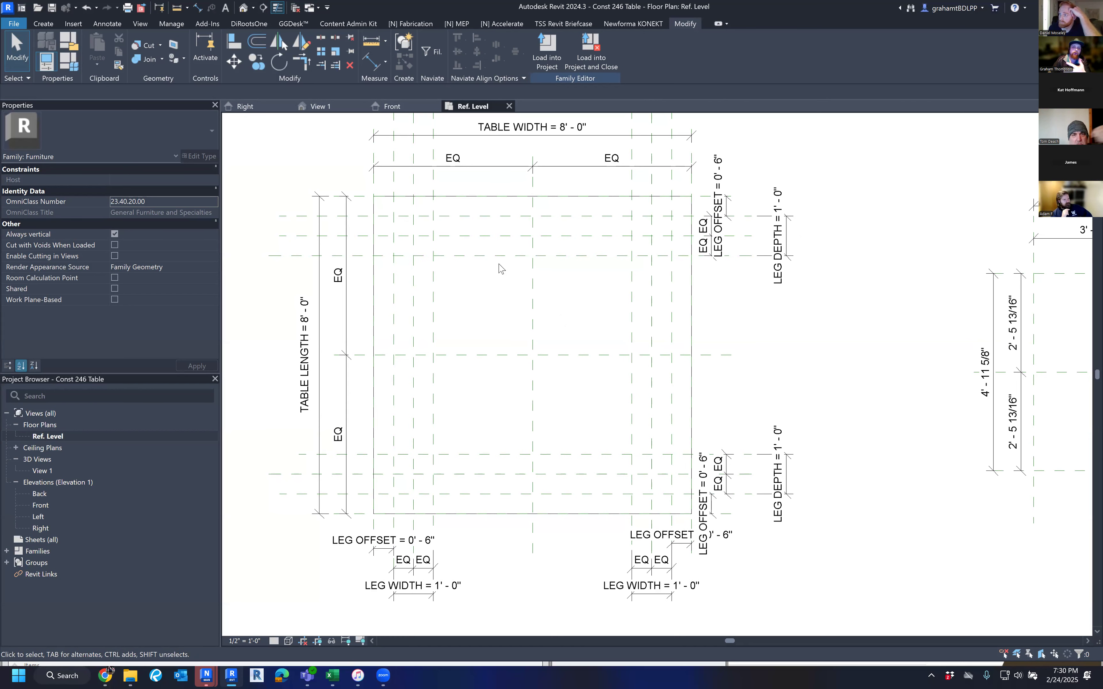
scroll(493, 264, up, 2)
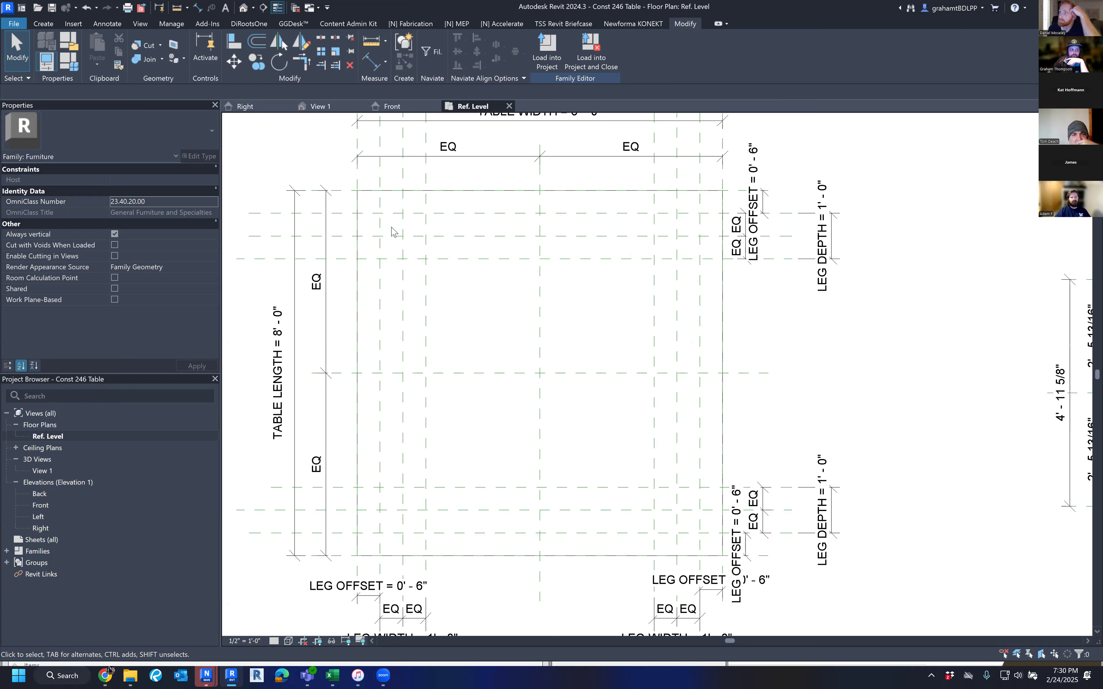
middle_drag(450, 214, 469, 241)
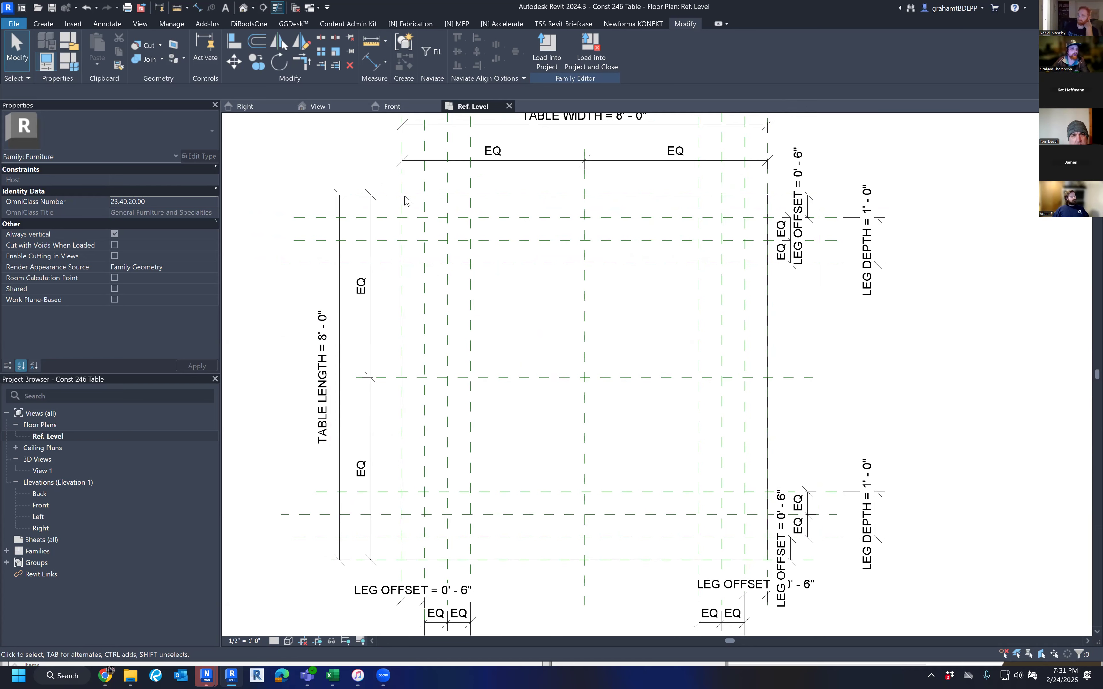
middle_drag(546, 226, 530, 211)
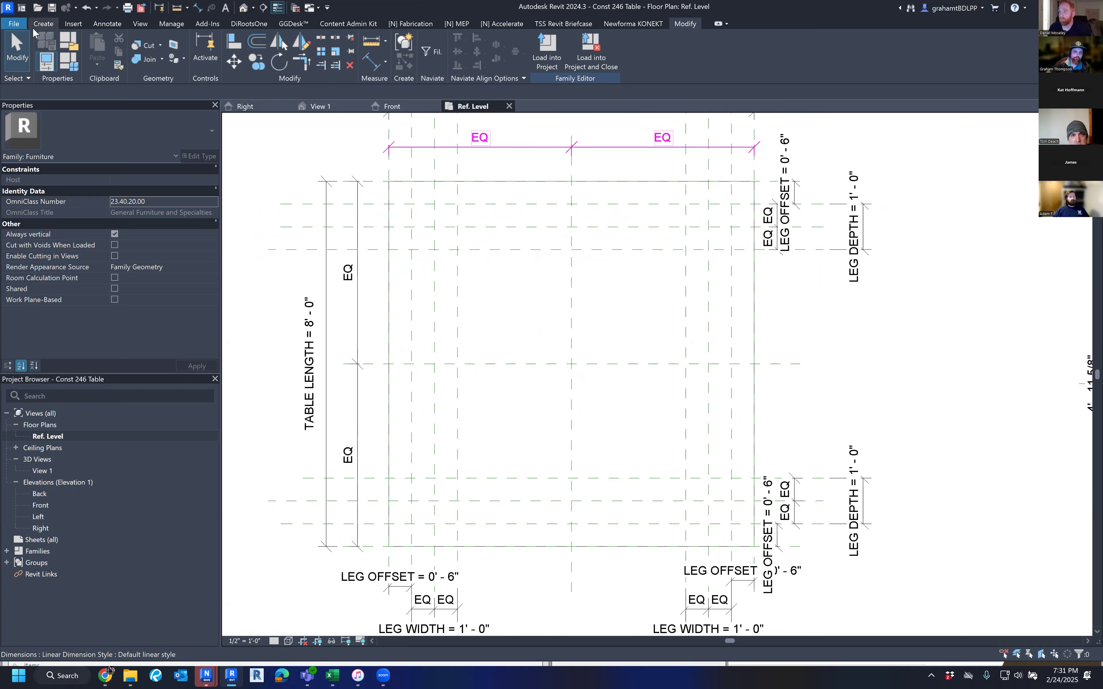
click(43, 24)
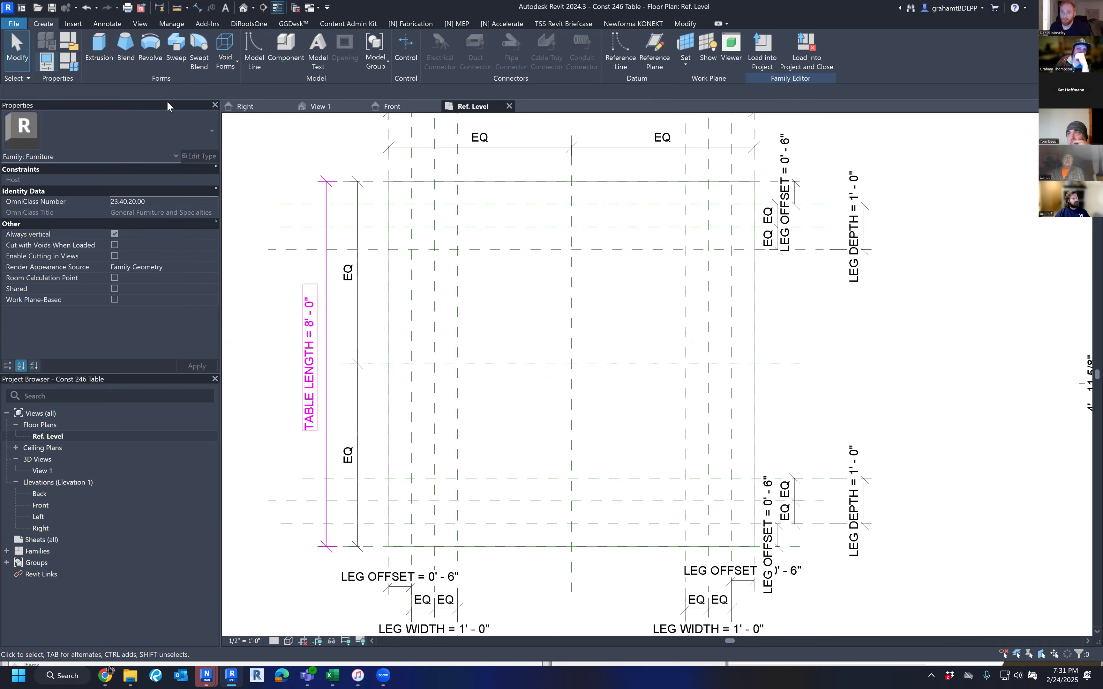
click(99, 51)
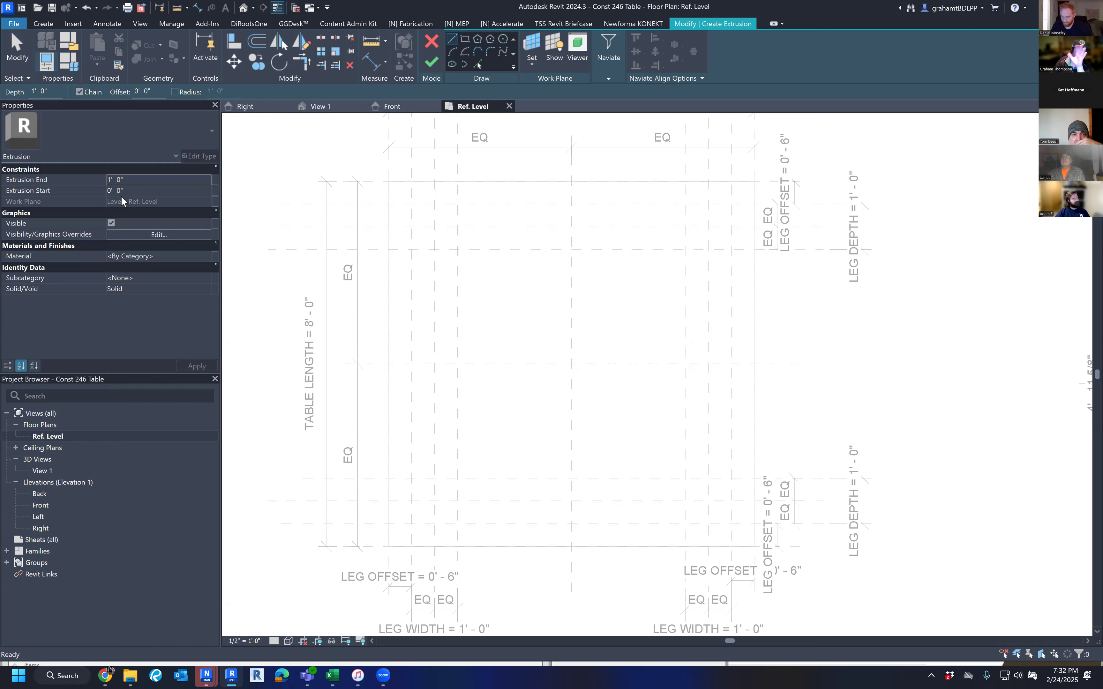
click(134, 181)
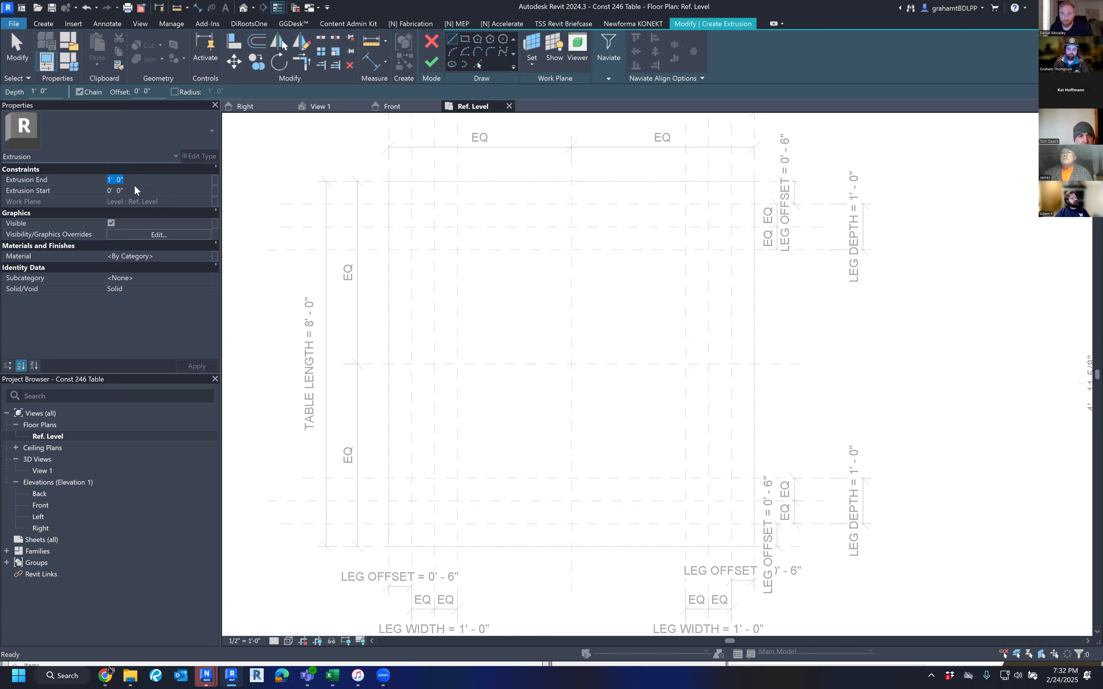
text(6")
key(Return)
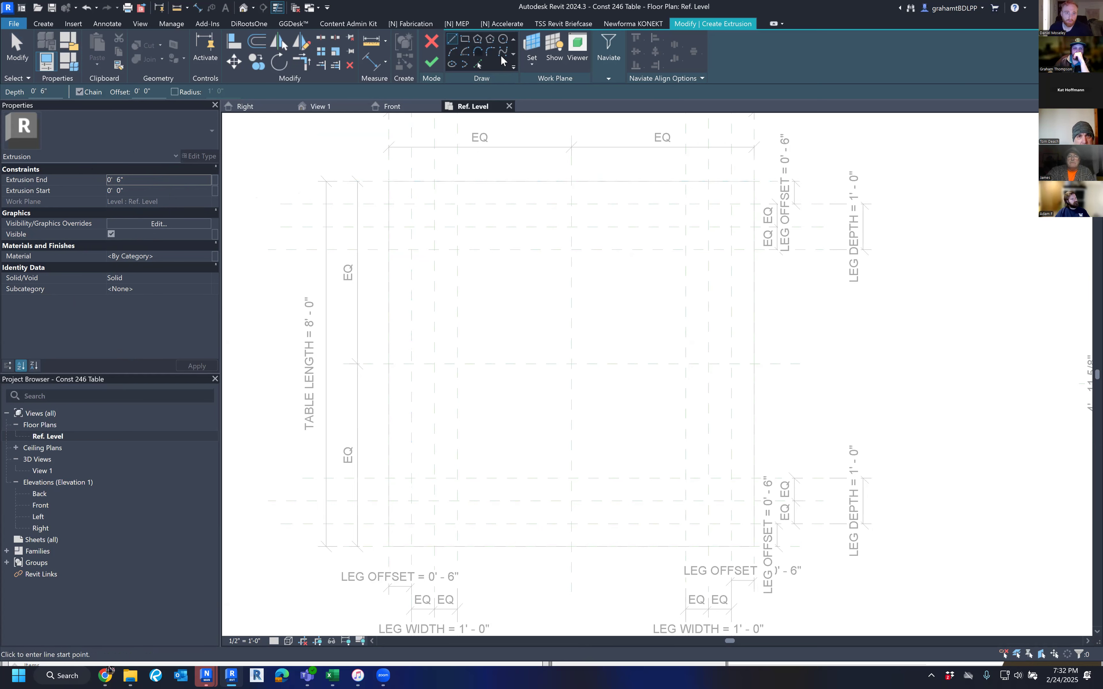
Step: Sketch a rectangle about 7" wide by 8" deep within the back left leg's reference planes, without snapping to them
click(465, 40)
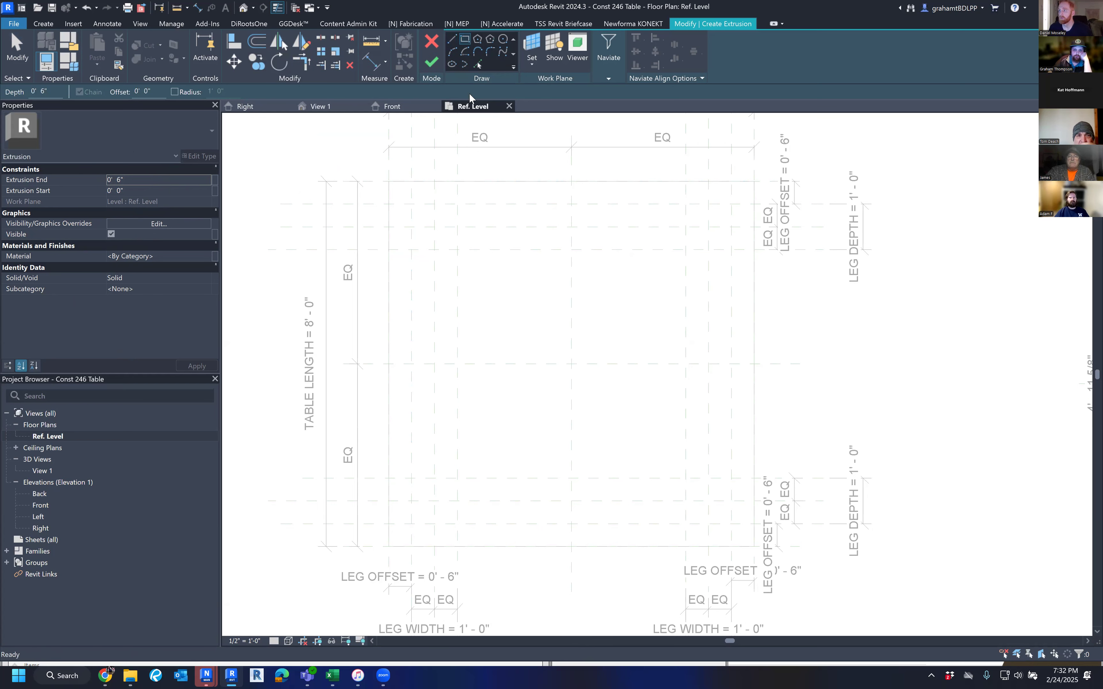
click(391, 202)
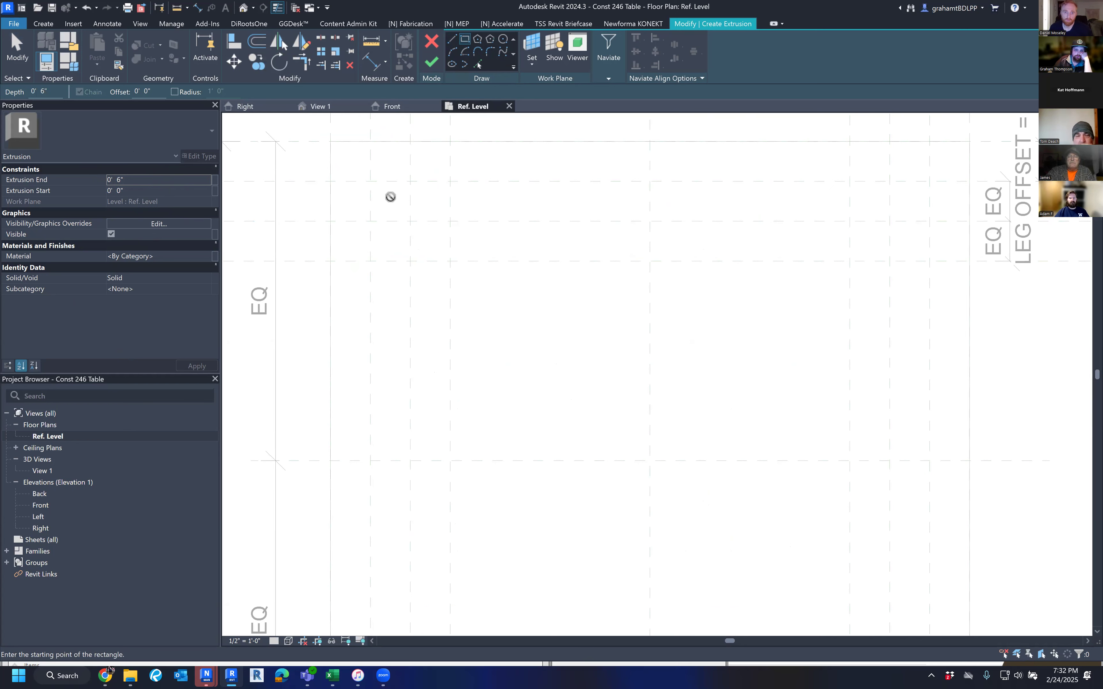
click(437, 250)
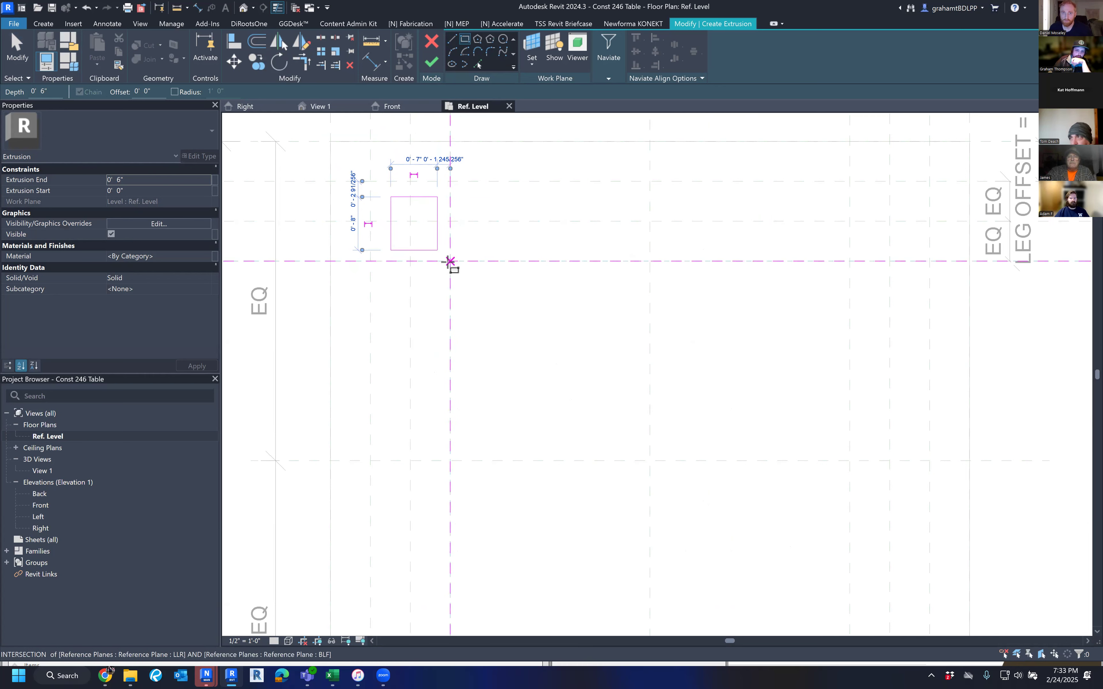
scroll(449, 267, down, 3)
scroll(451, 269, up, 1)
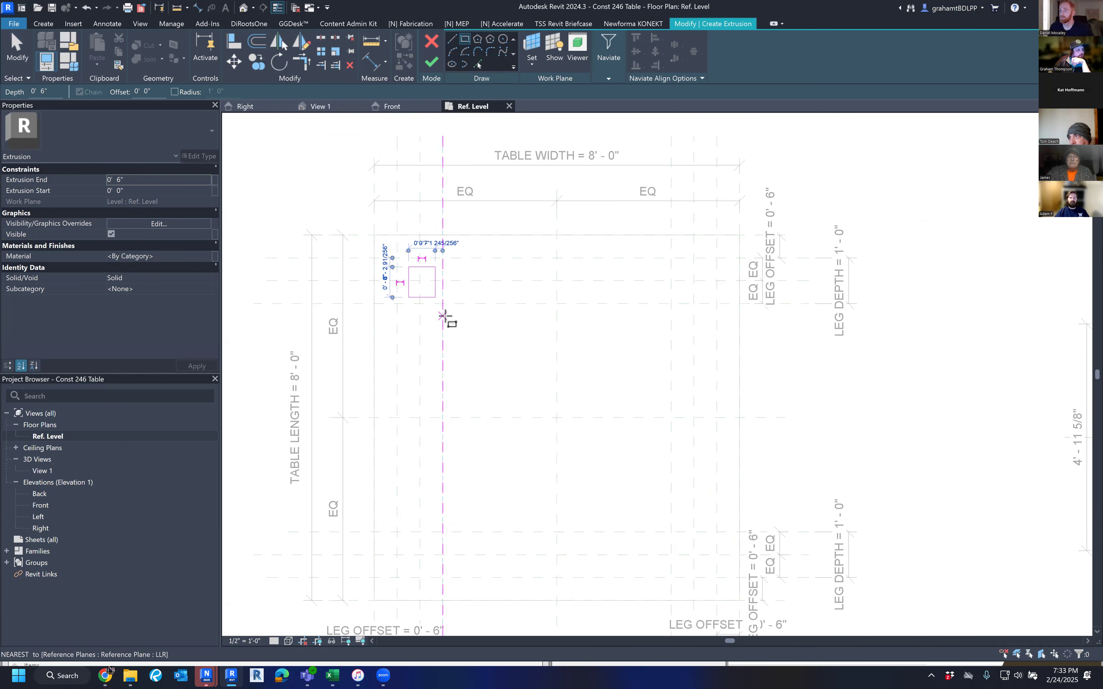
scroll(441, 302, up, 2)
scroll(389, 222, up, 3)
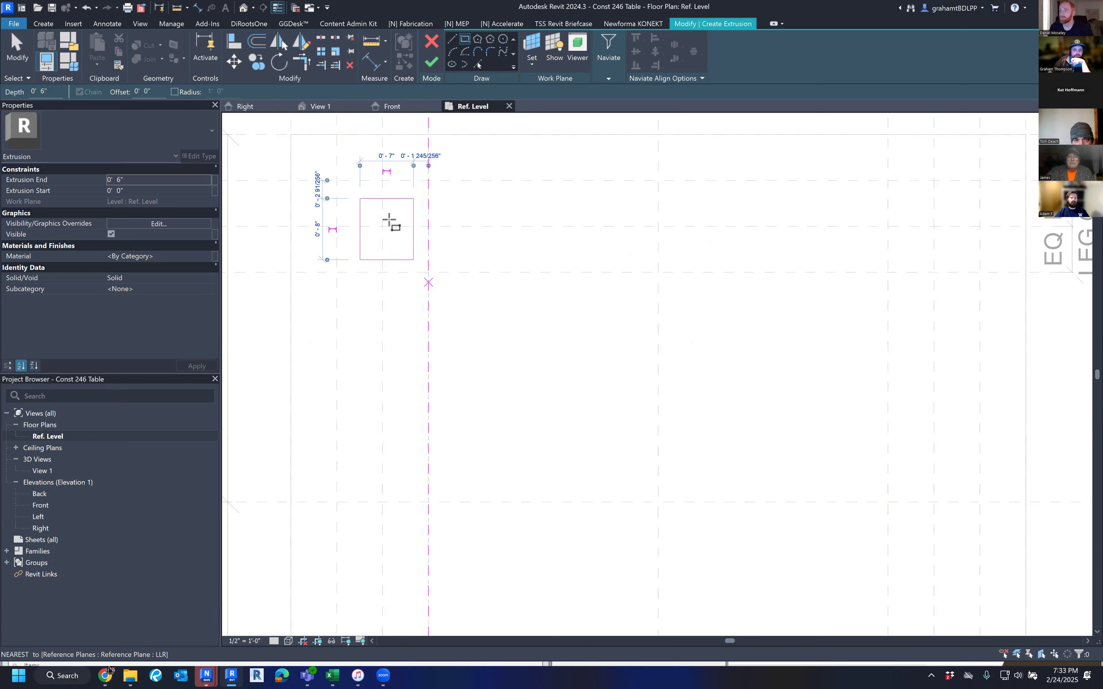
scroll(394, 249, down, 1)
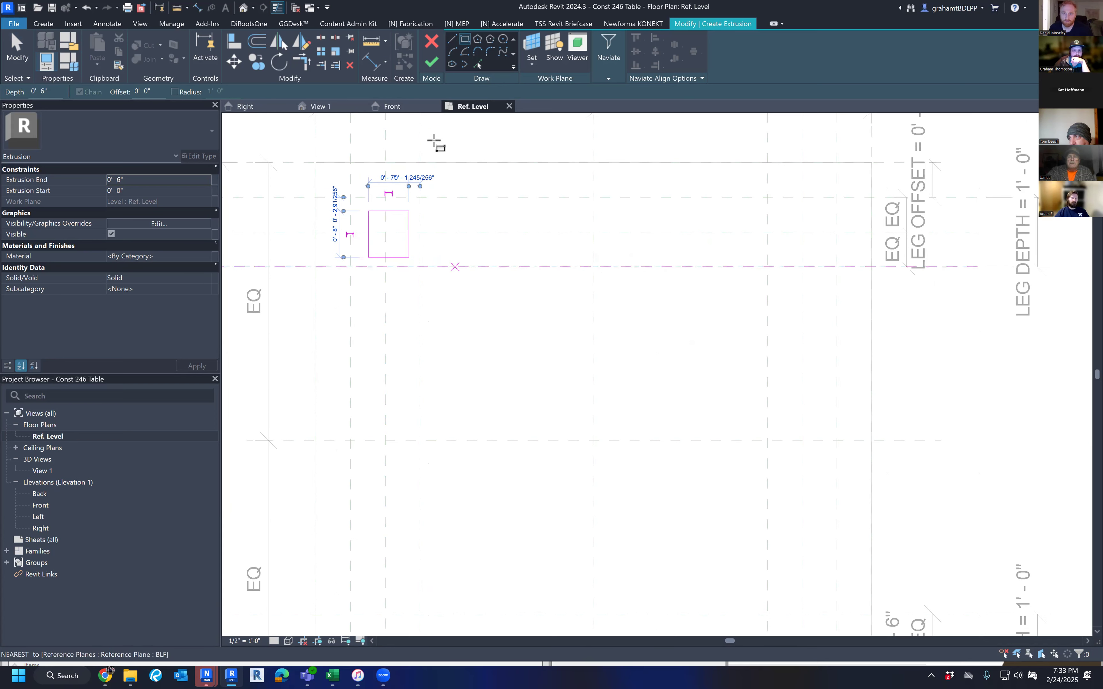
key(Escape)
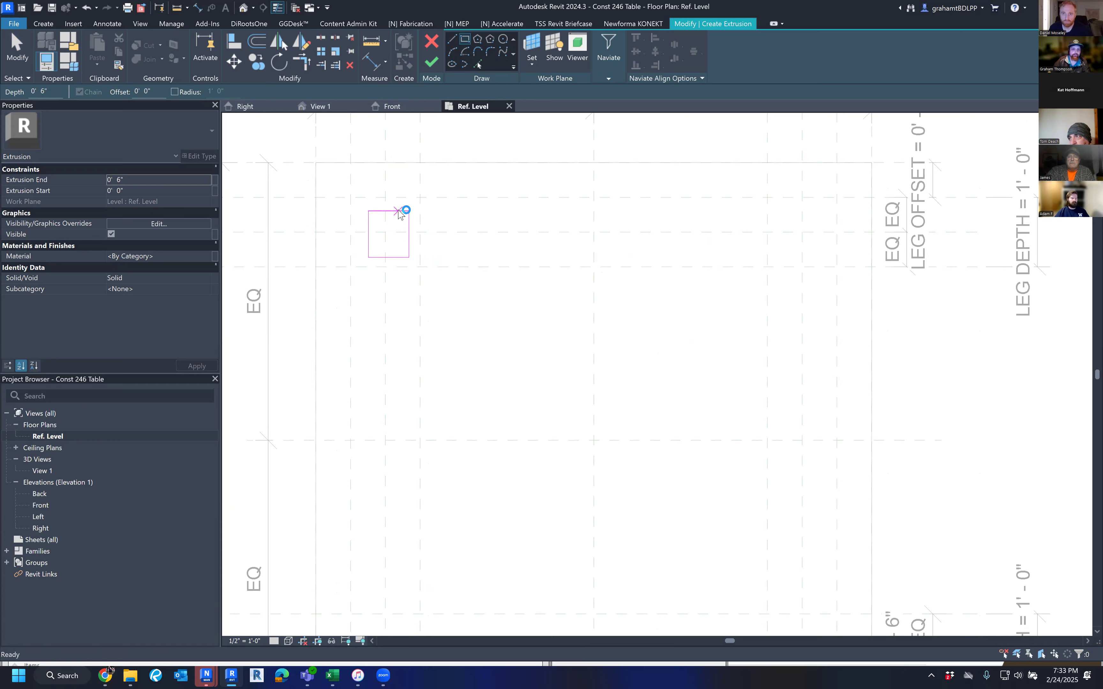
Step: Align and lock the sketch rectangle's right and front edges to the back left leg's inner reference planes
key(a)
key(l)
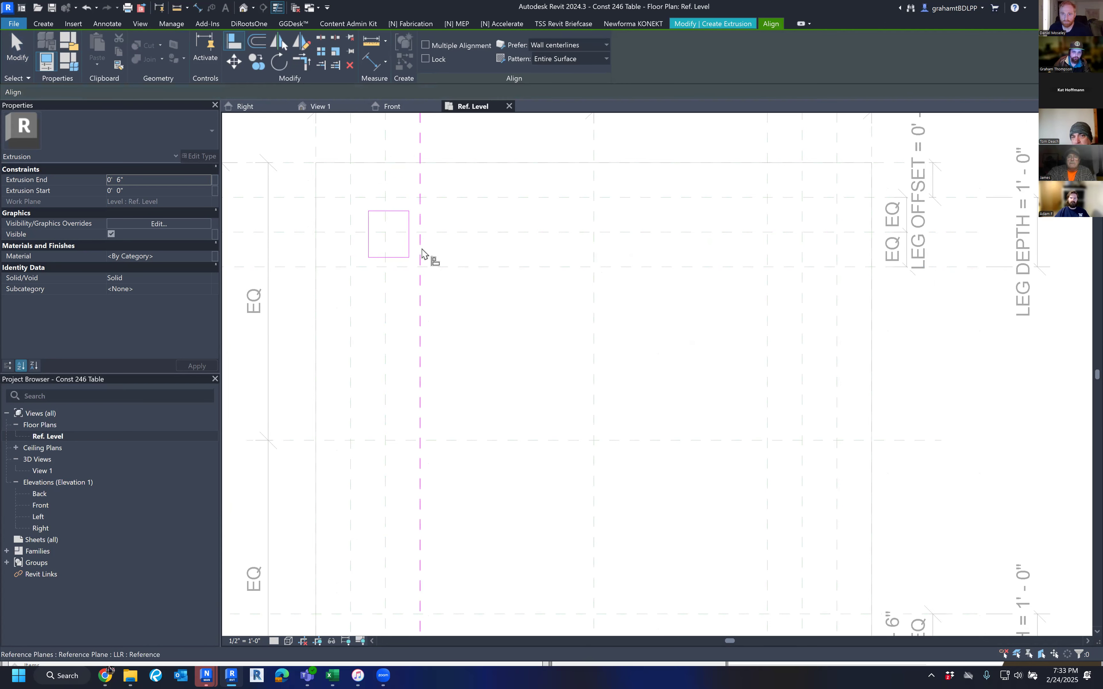
click(420, 254)
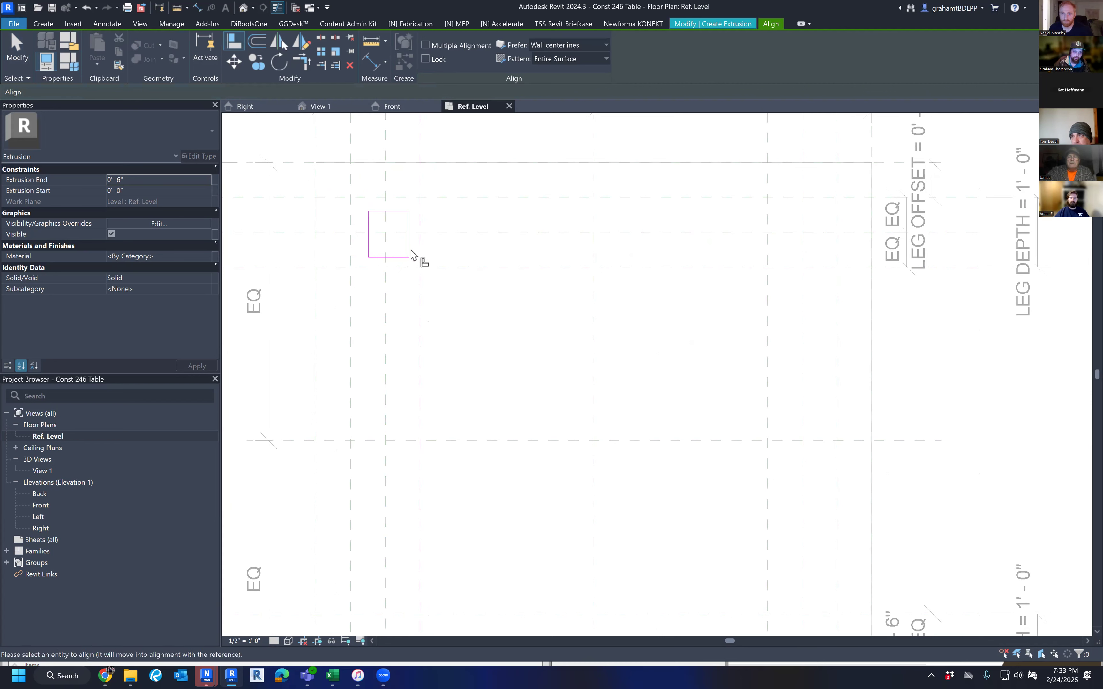
click(410, 252)
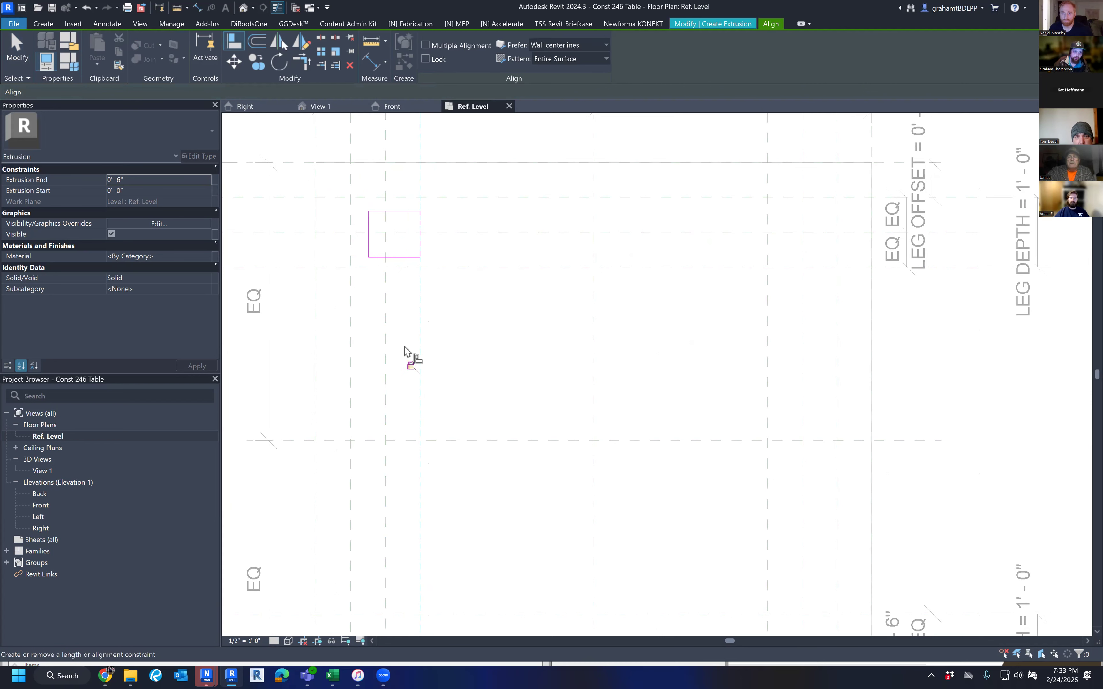
click(387, 269)
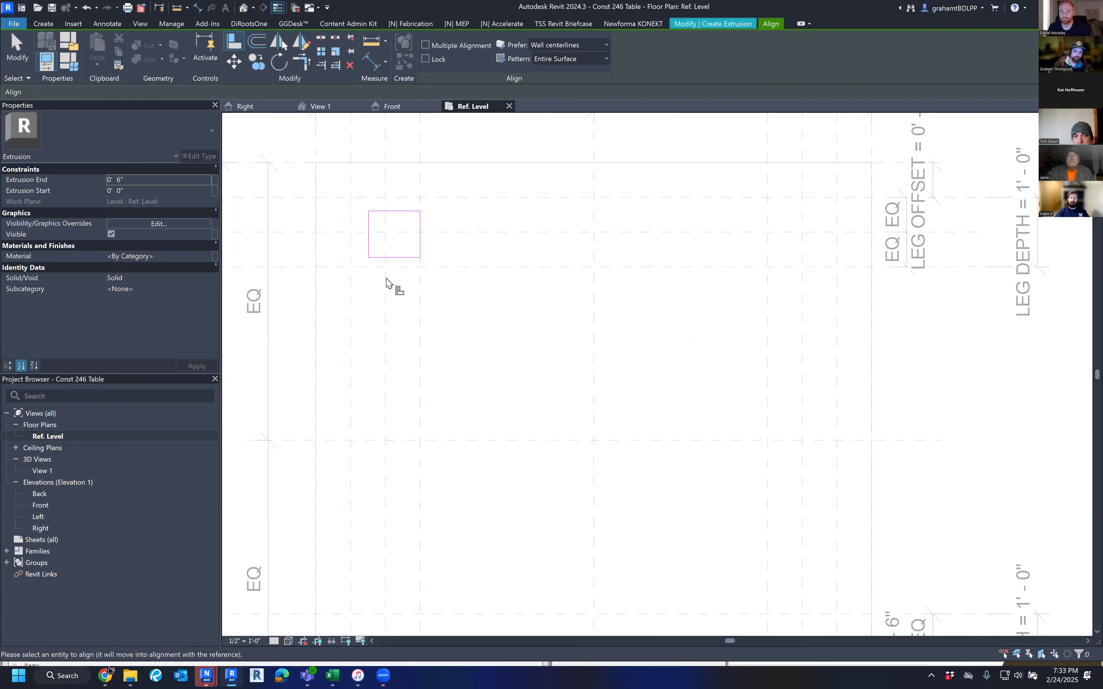
click(397, 258)
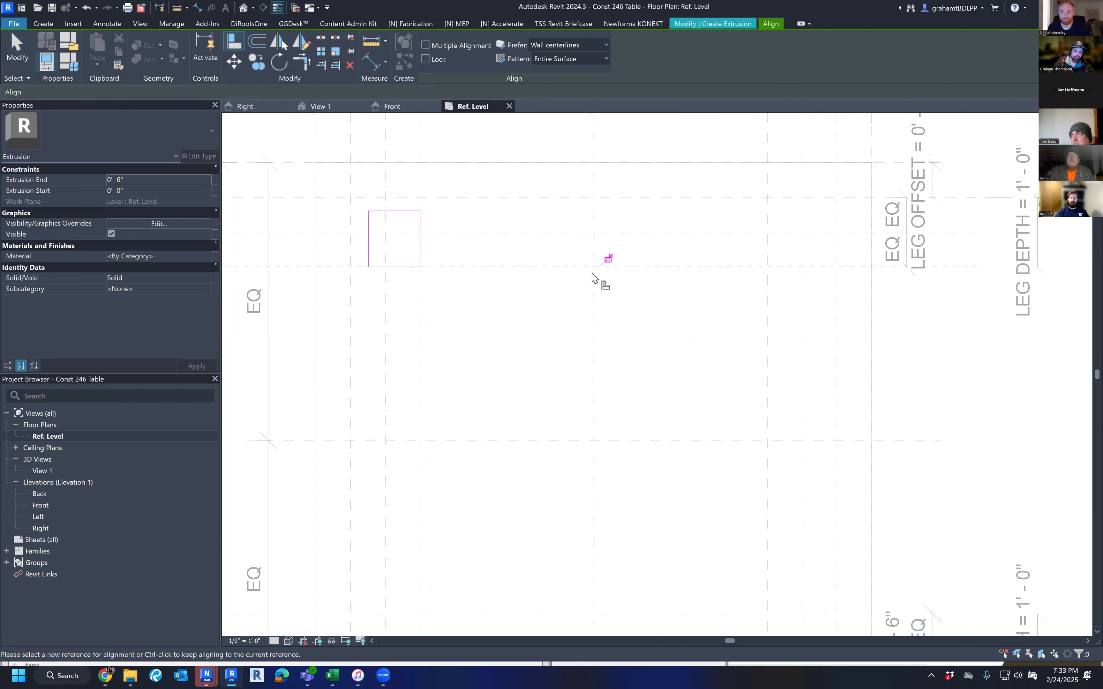
Step: Align and lock the sketch rectangle's left and back edges to the back left leg's outer reference planes
click(351, 249)
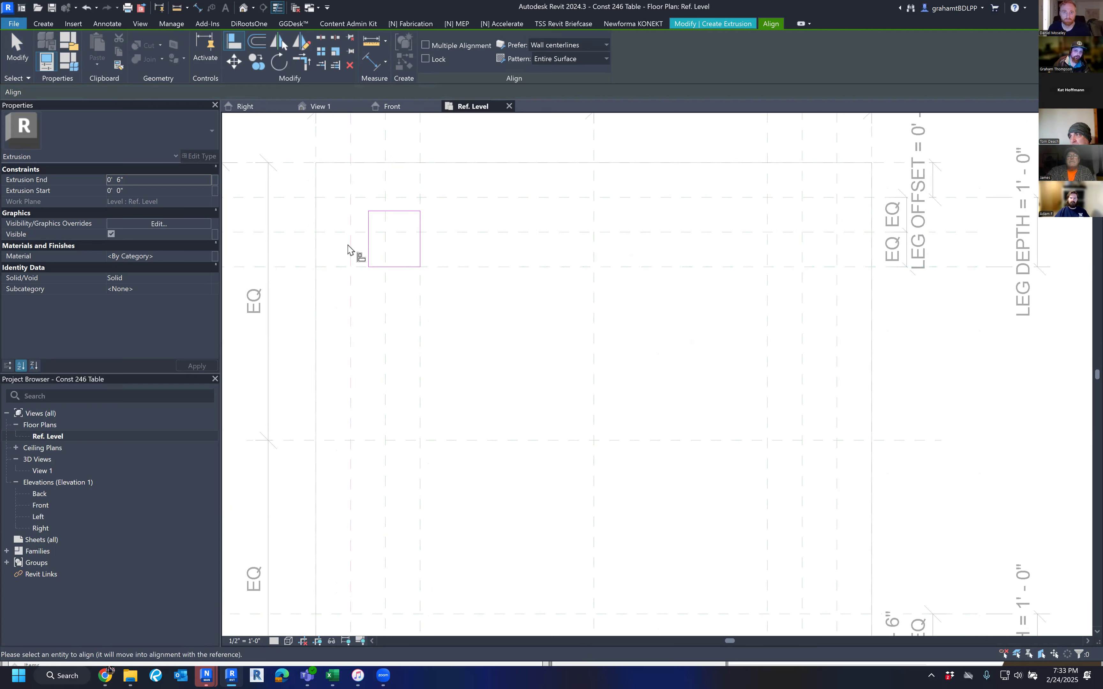
click(370, 255)
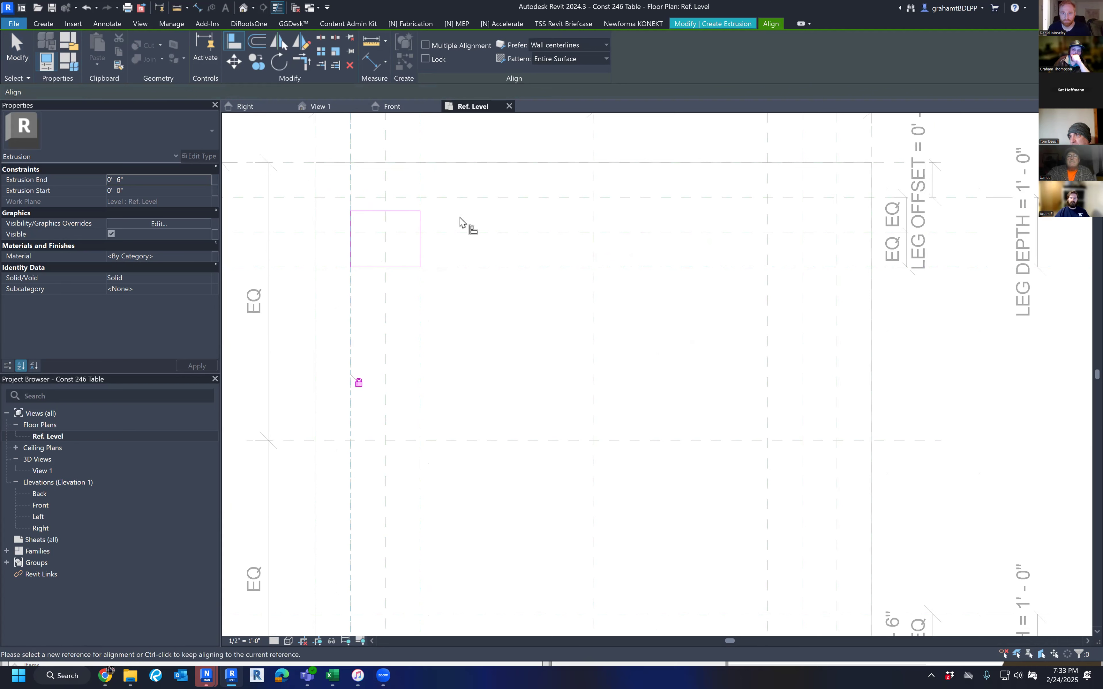
click(457, 197)
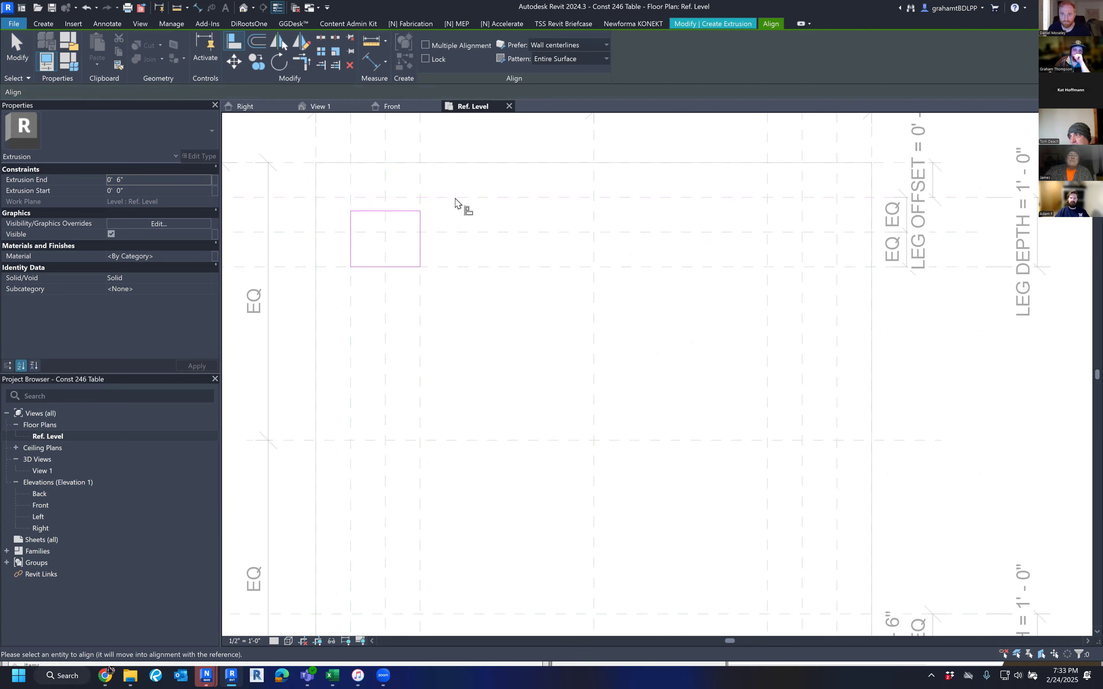
click(402, 212)
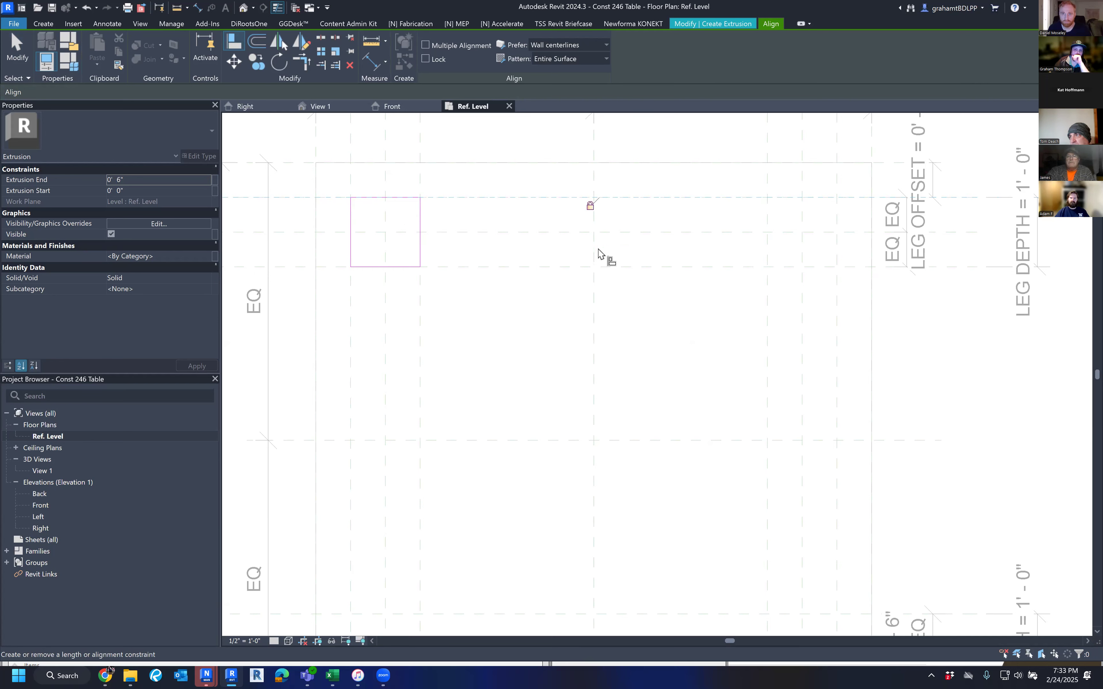
Step: Finish the back left leg's extrusion and turn off thin line display in the Ref. Level plan
scroll(454, 197, down, 1)
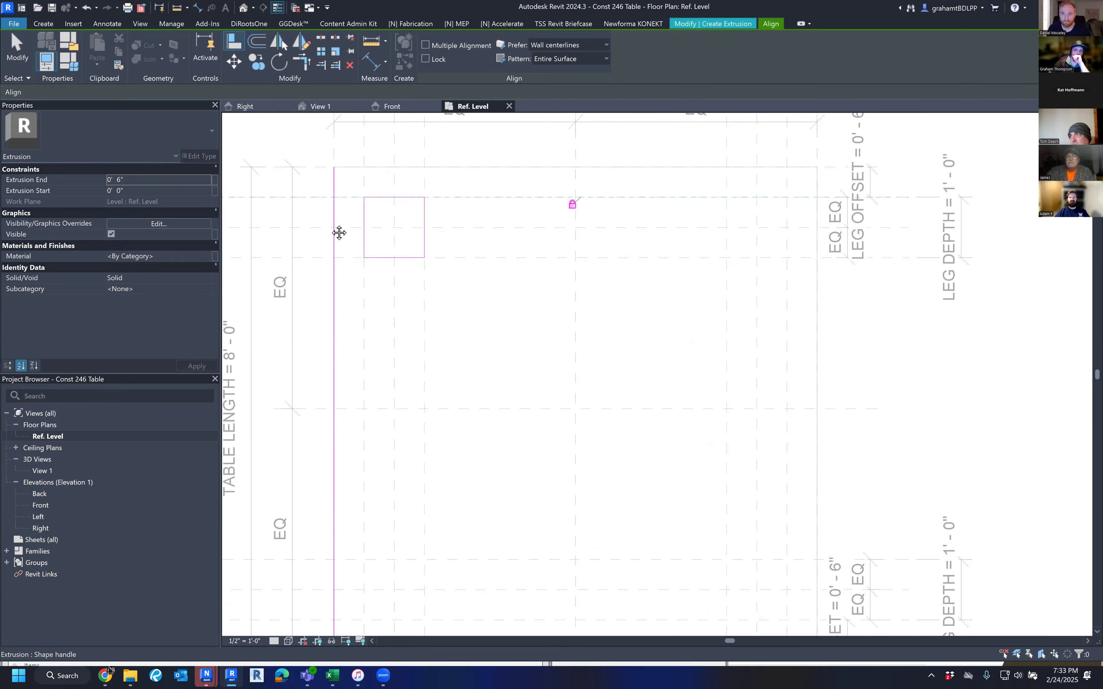
middle_drag(340, 233, 356, 281)
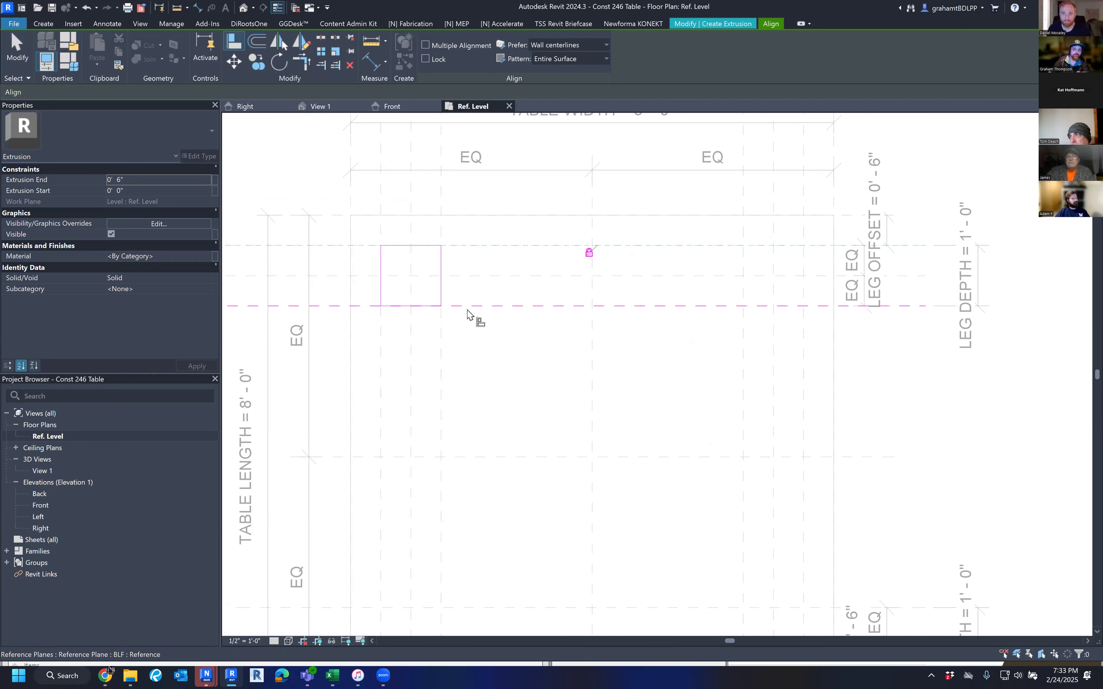
key(Escape)
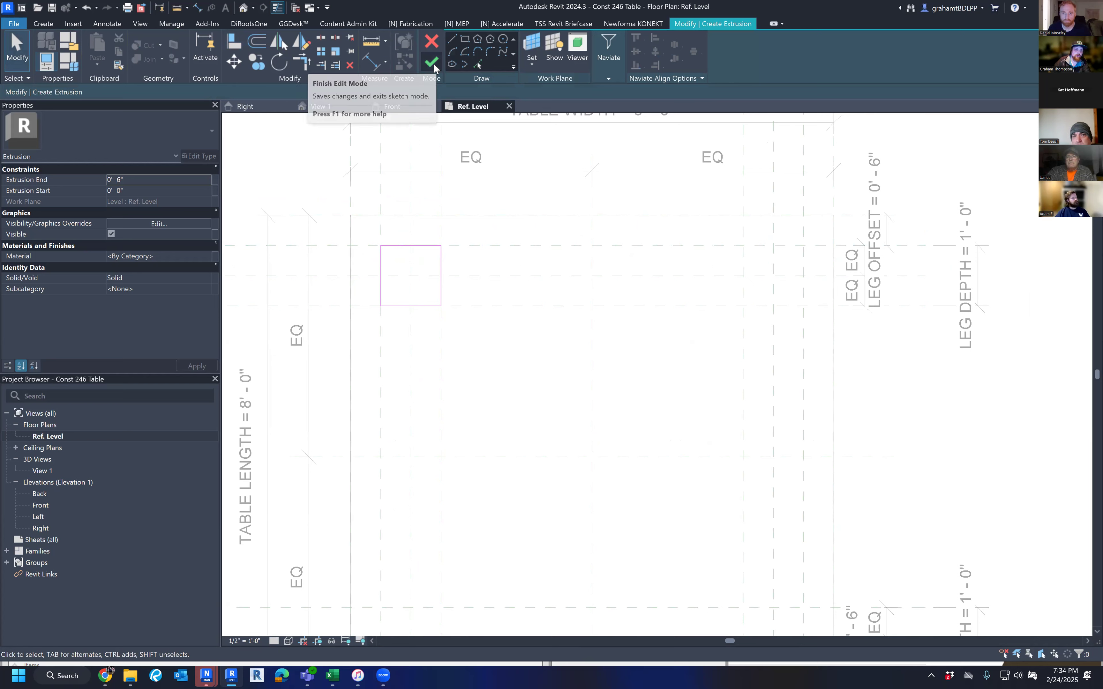
click(432, 63)
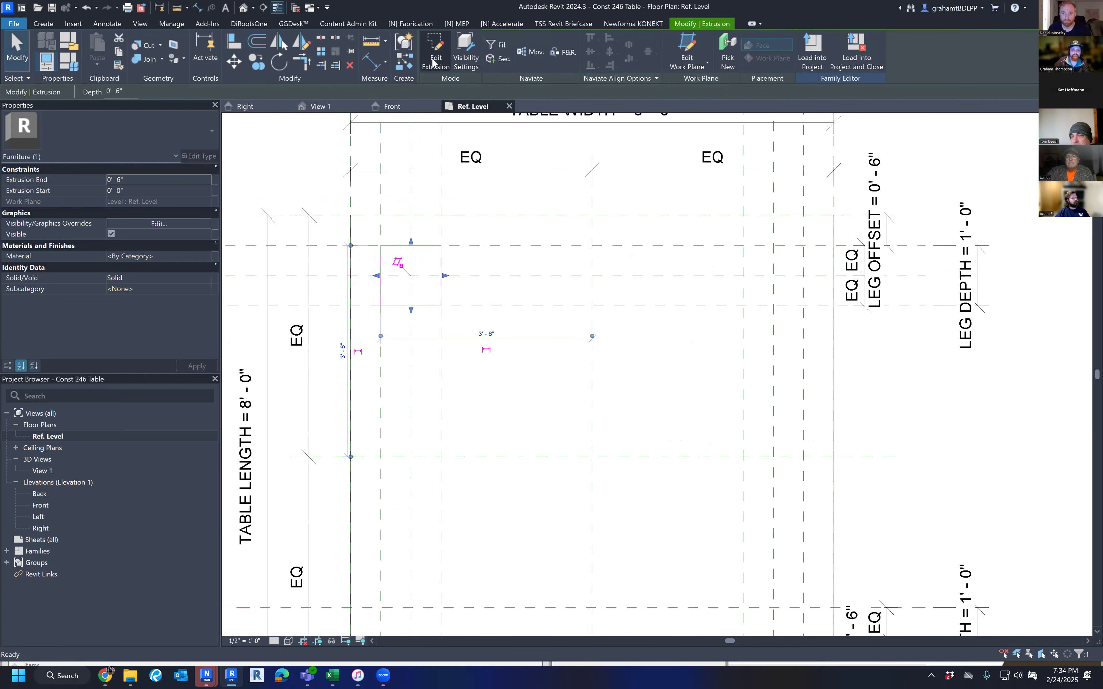
click(532, 414)
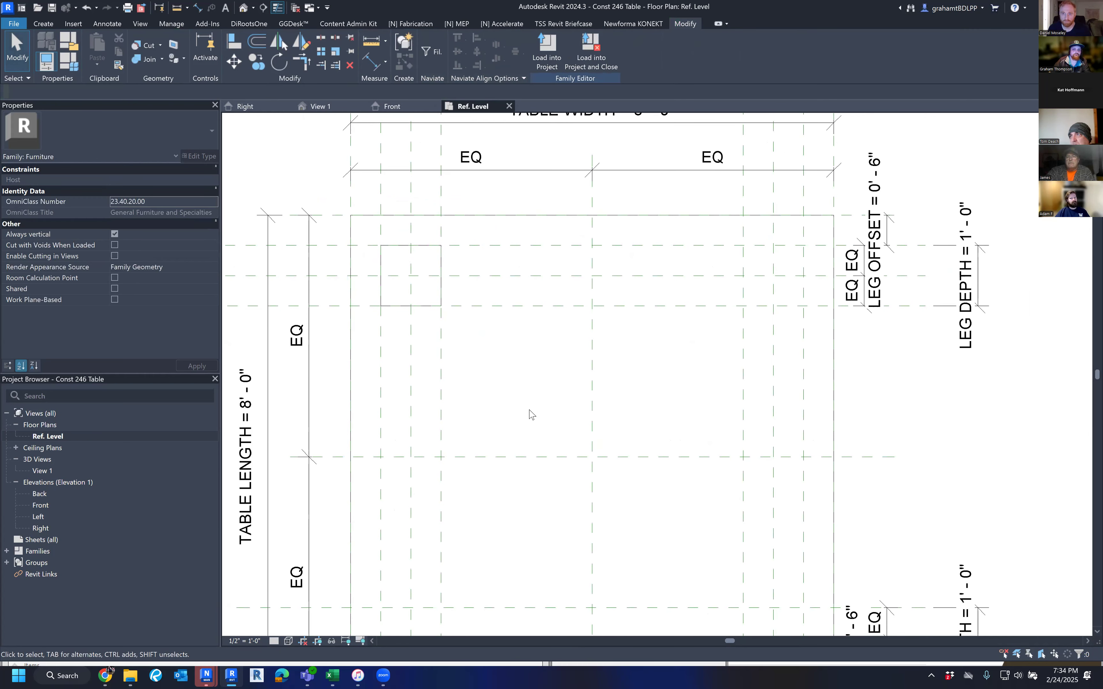
click(277, 8)
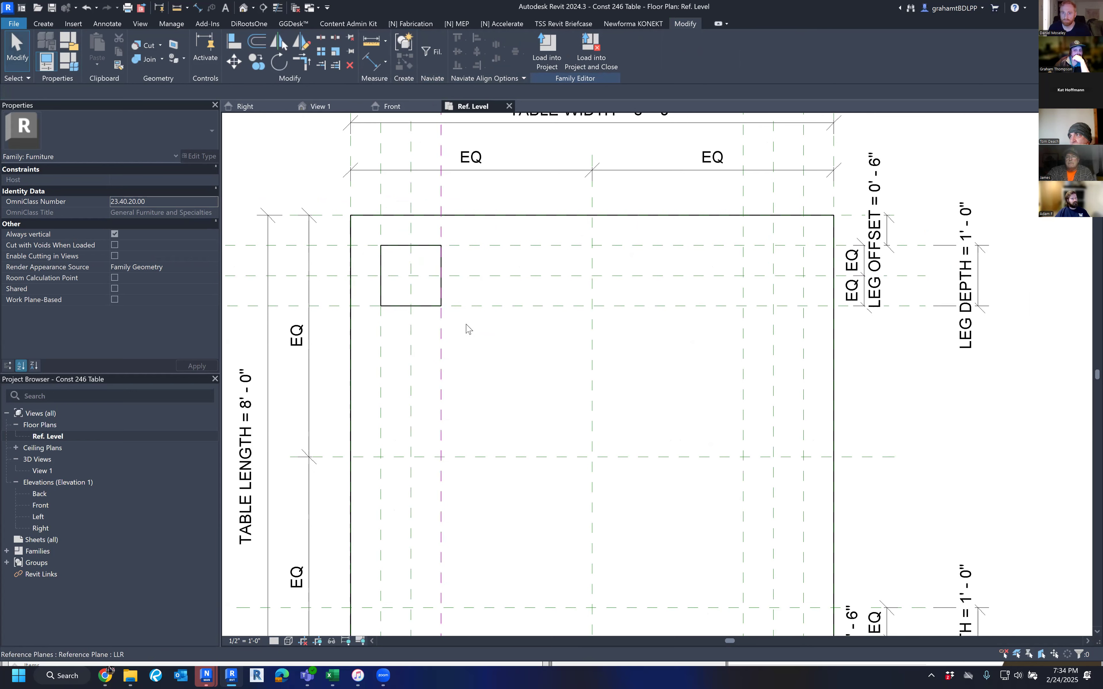
Step: Set the LEG DEPTH and LEG WIDTH family parameters to 6" and apply them to the model
scroll(466, 329, down, 1)
middle_drag(470, 331, 502, 324)
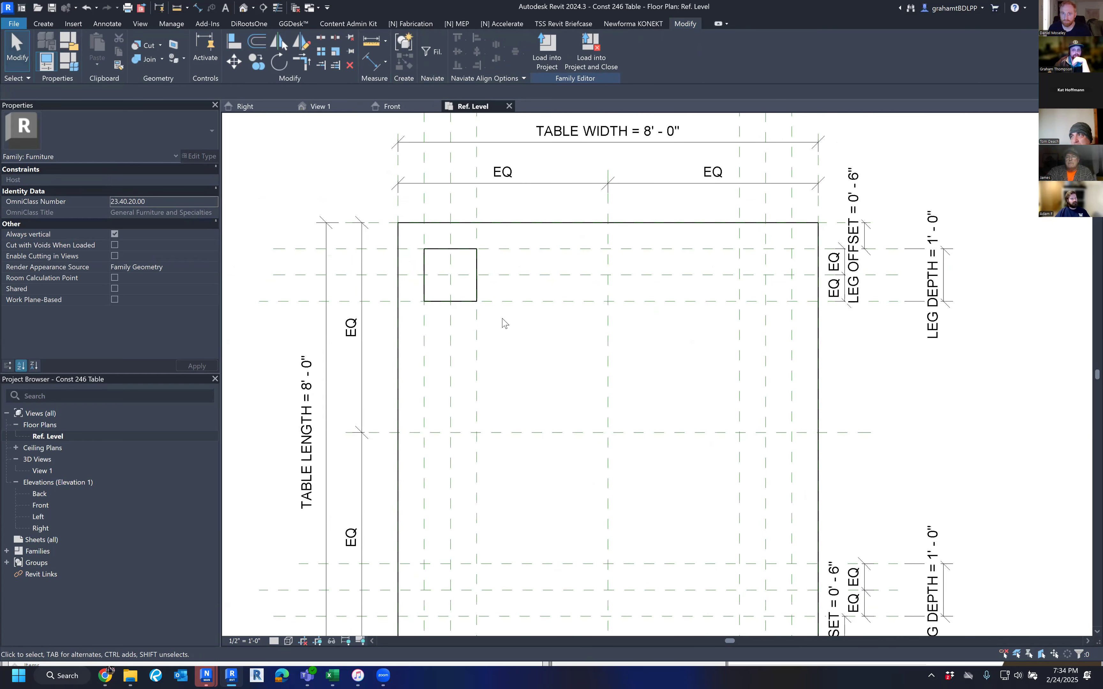
click(68, 60)
drag(237, 104, 169, 154)
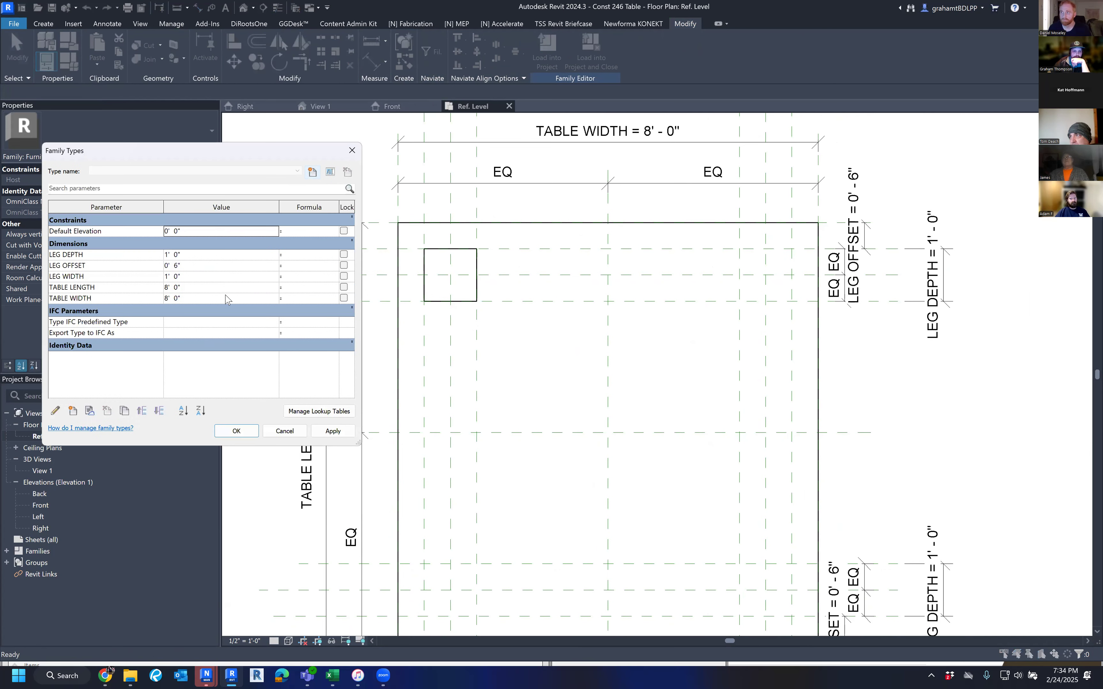
click(207, 255)
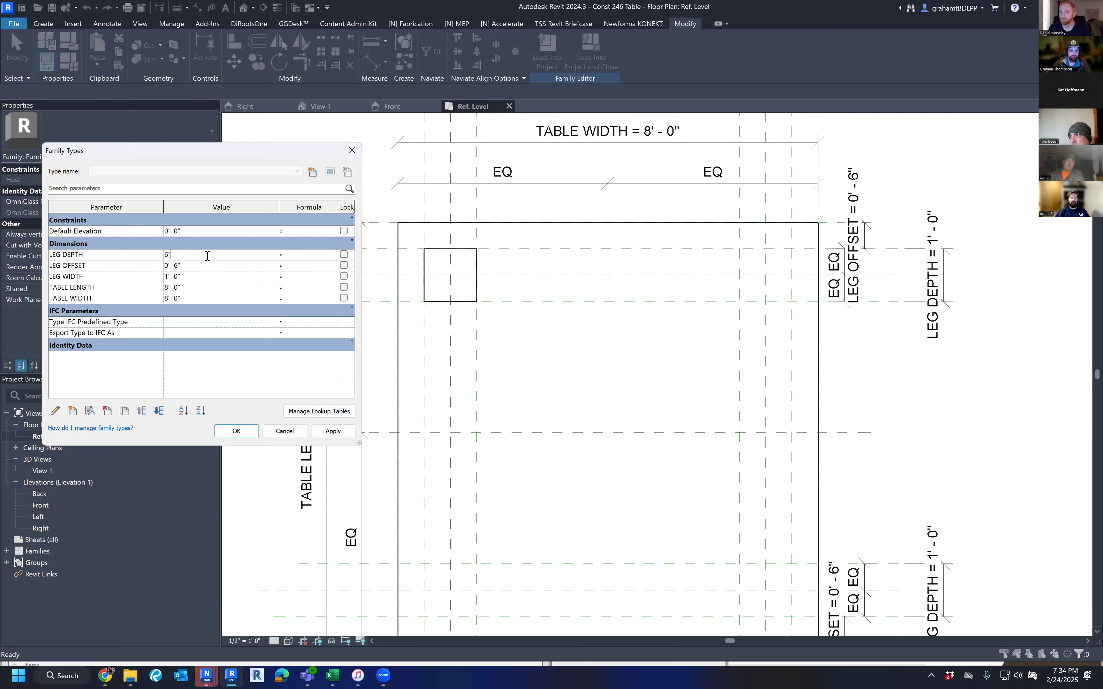
click(213, 277)
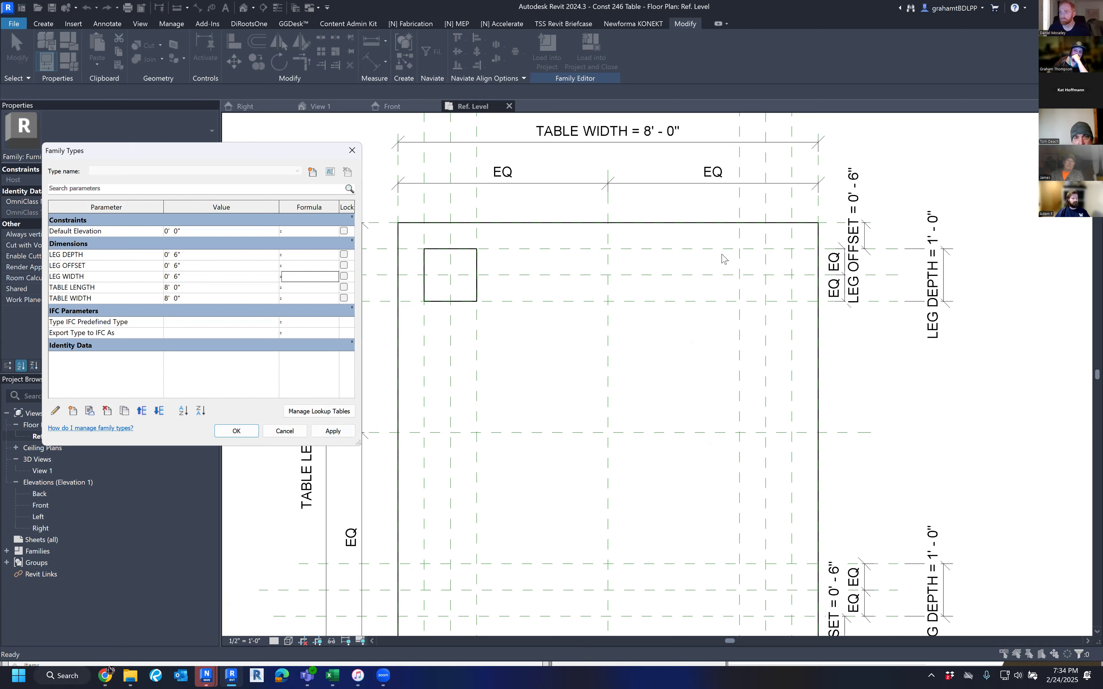
click(329, 432)
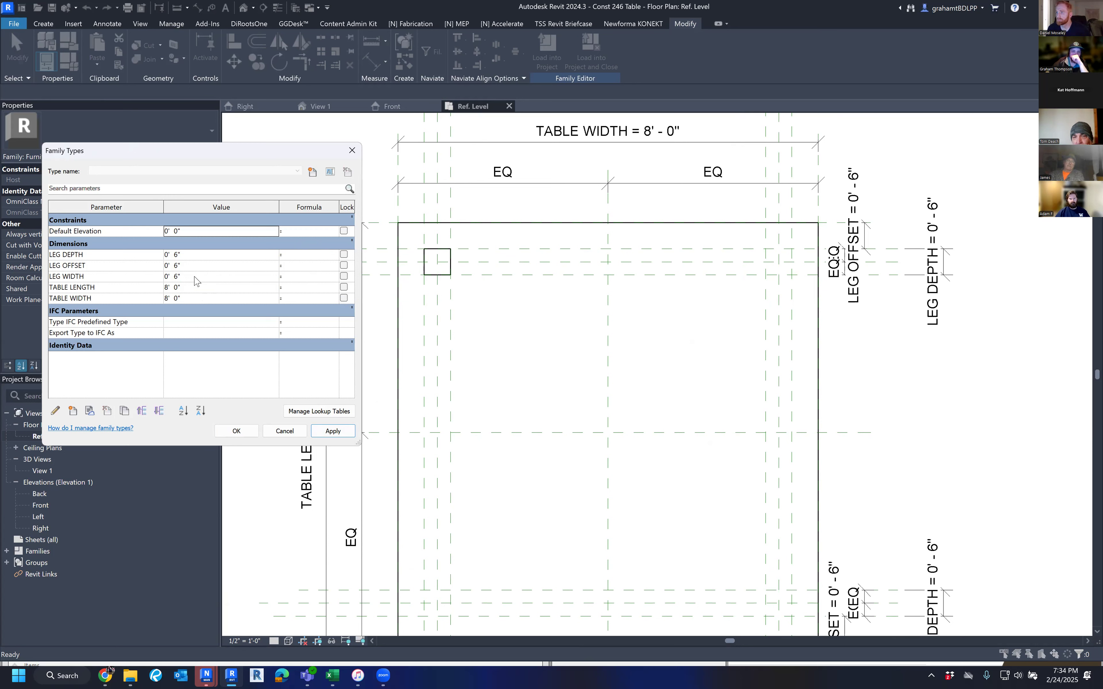
Step: Set the LEG OFFSET family parameter to 2" and apply it to flex the leg
click(195, 266)
key(Tab)
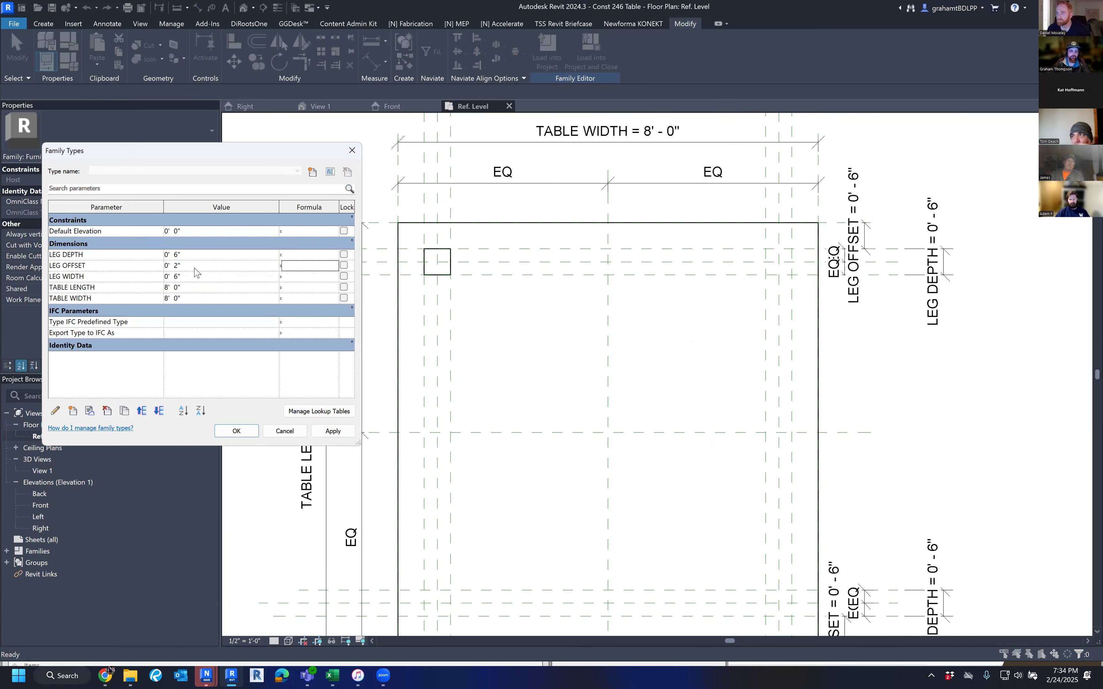
click(333, 430)
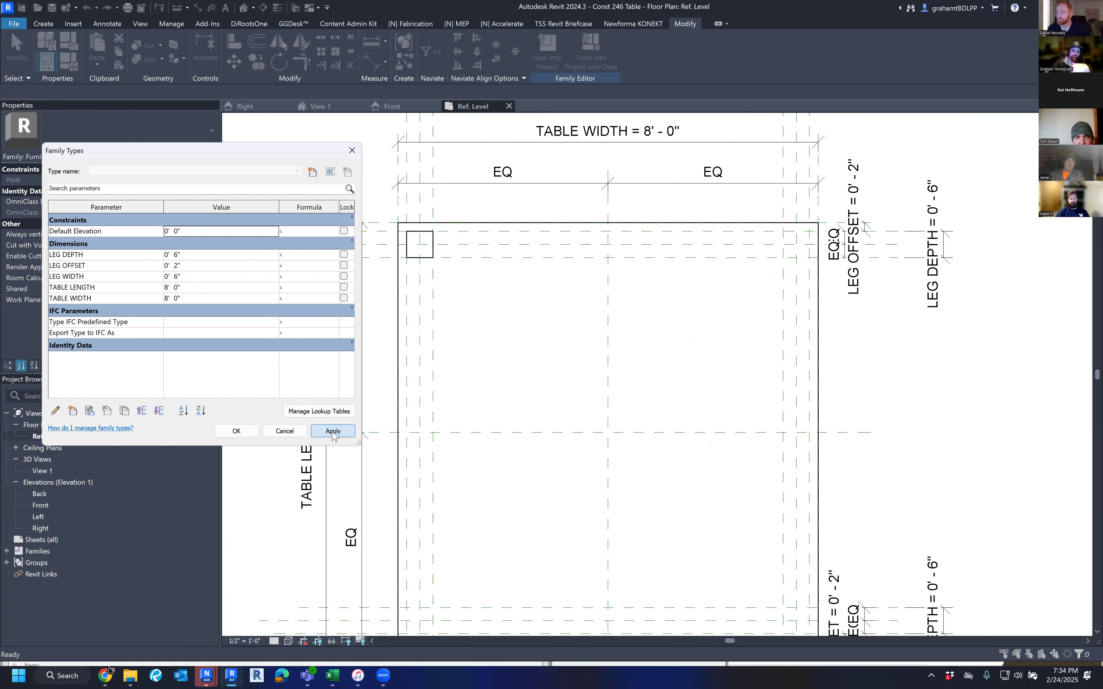
Step: Set the LEG OFFSET family parameter to 6" and accept the family types settings
click(198, 271)
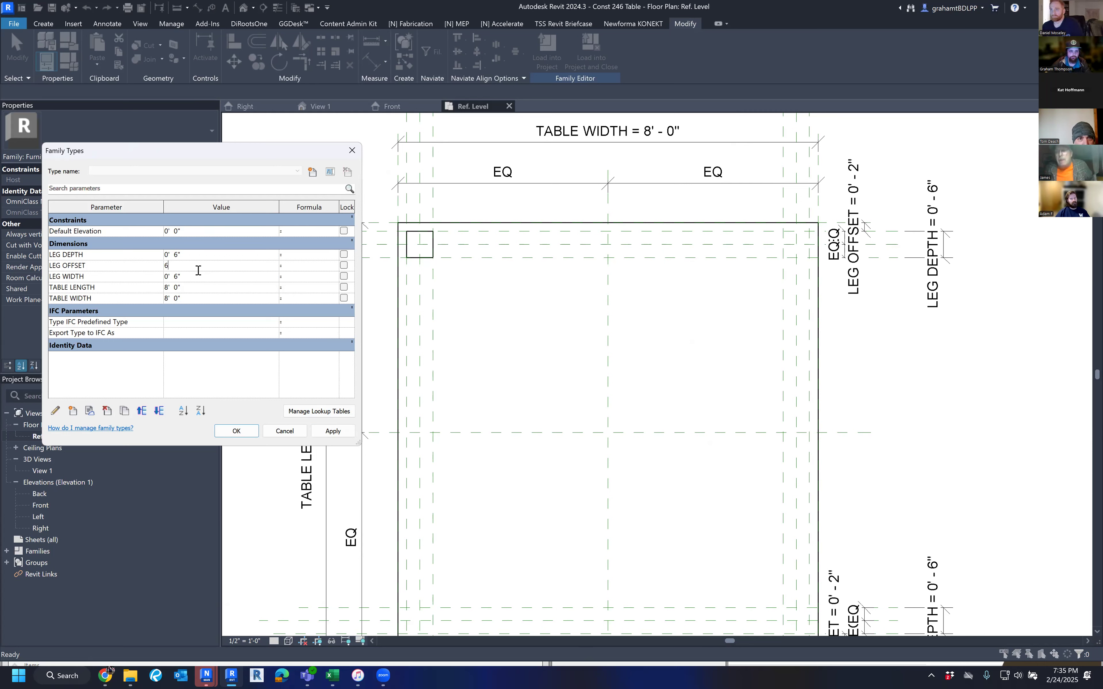
key(Tab)
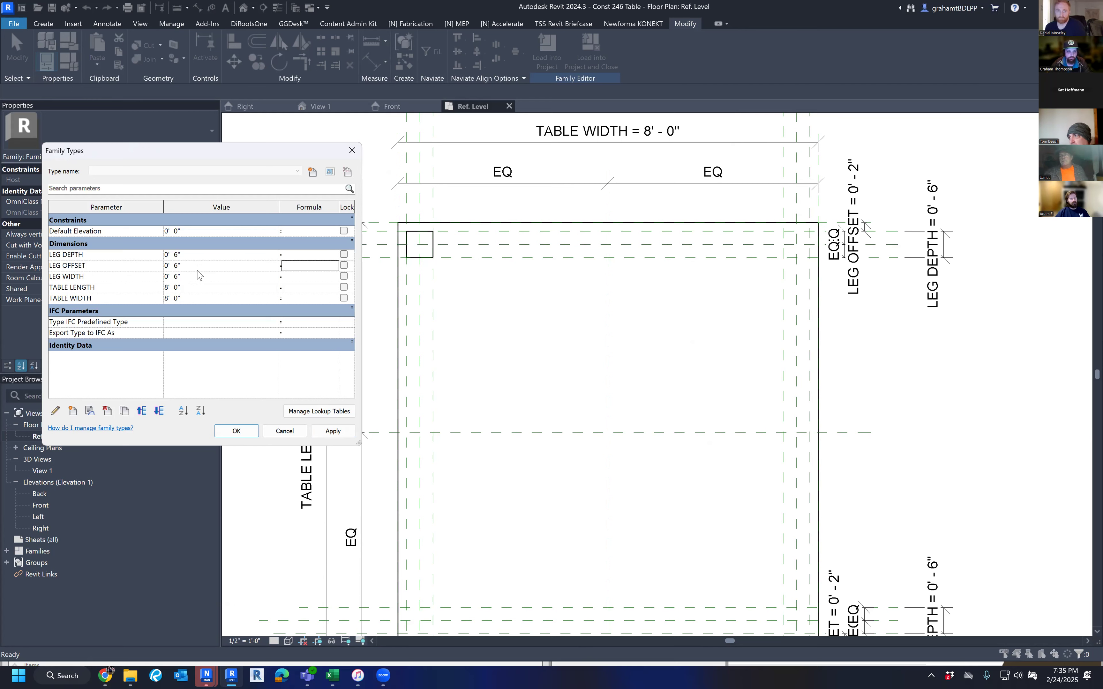
click(247, 434)
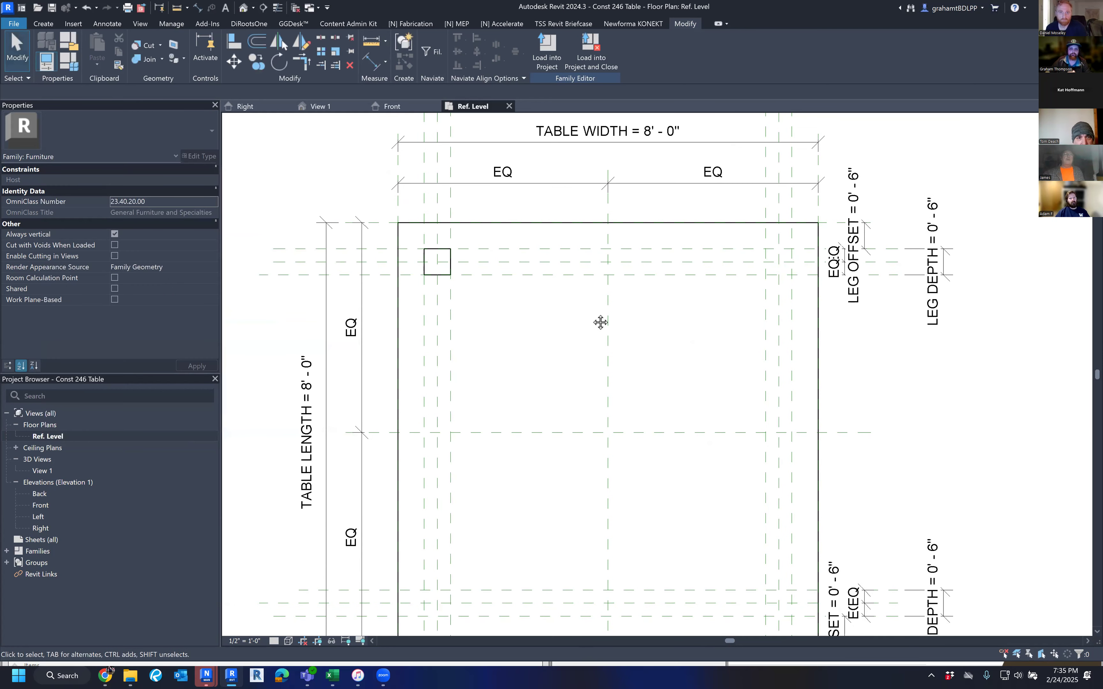
Step: Move the back right corner's LEG OFFSET and equality dimensions farther out from the table's right edge
scroll(600, 322, down, 3)
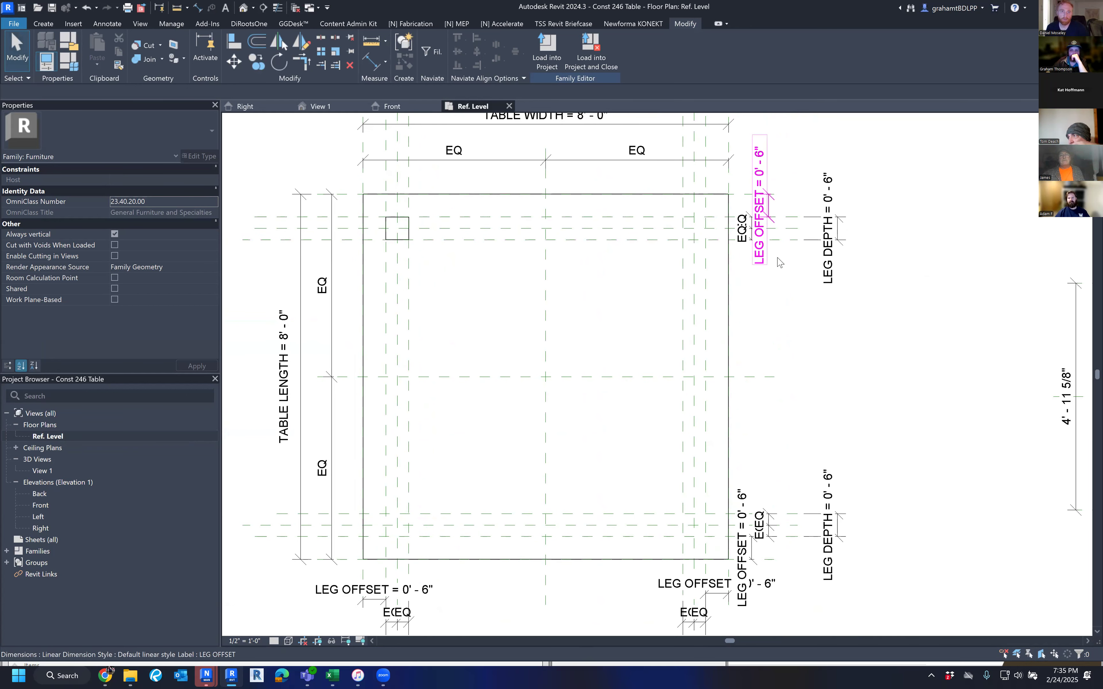
drag(761, 253, 781, 268)
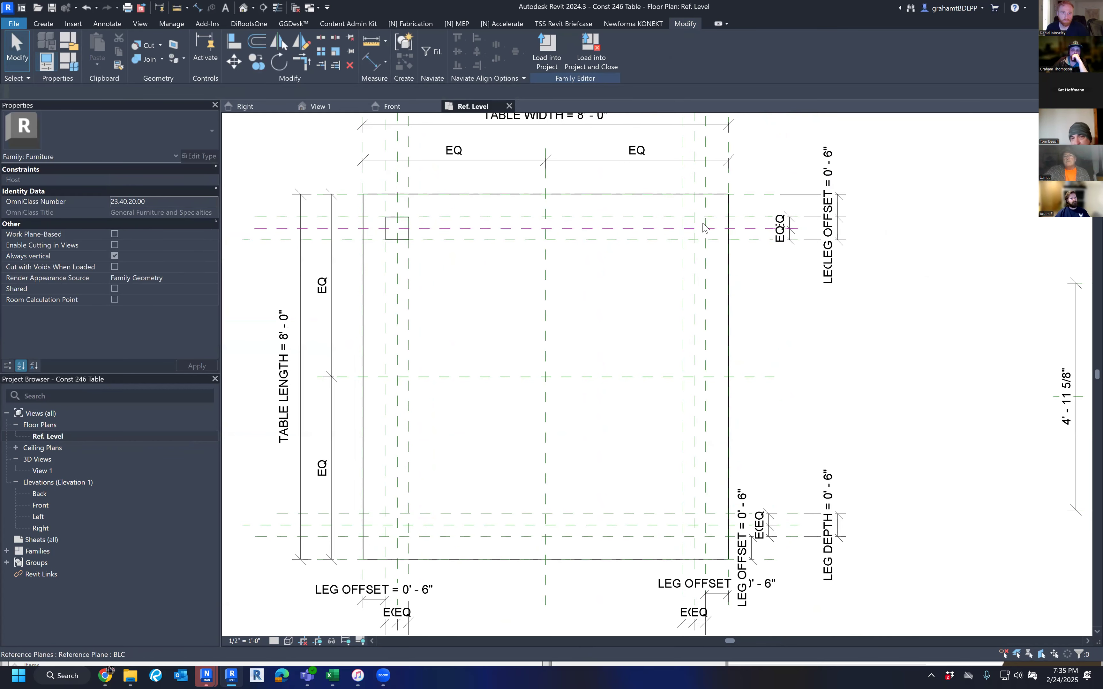
Step: Start a solid extrusion and sketch a 6" by 6" rectangle snapped to the back right leg's outer reference plane intersections
scroll(673, 233, up, 2)
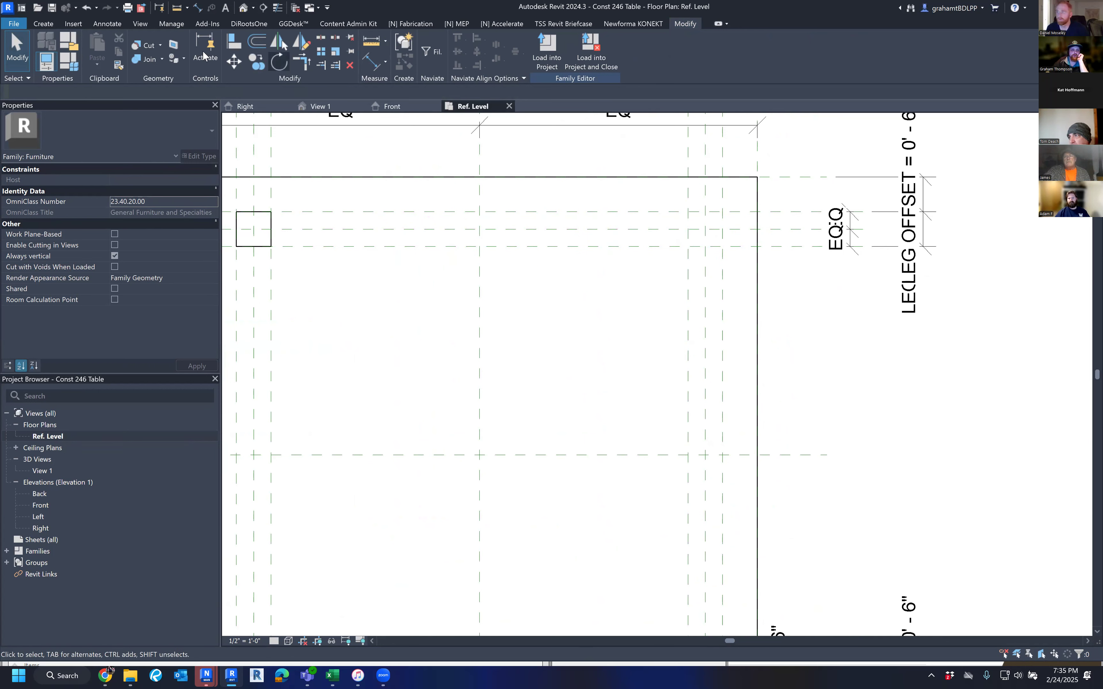
click(52, 22)
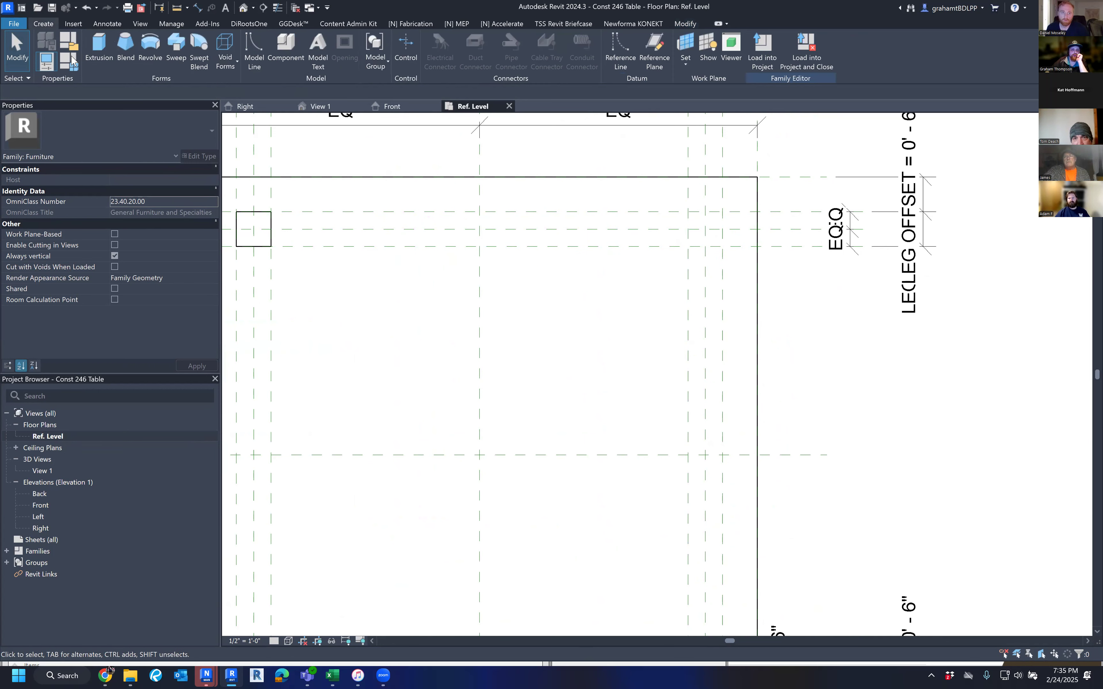
click(98, 56)
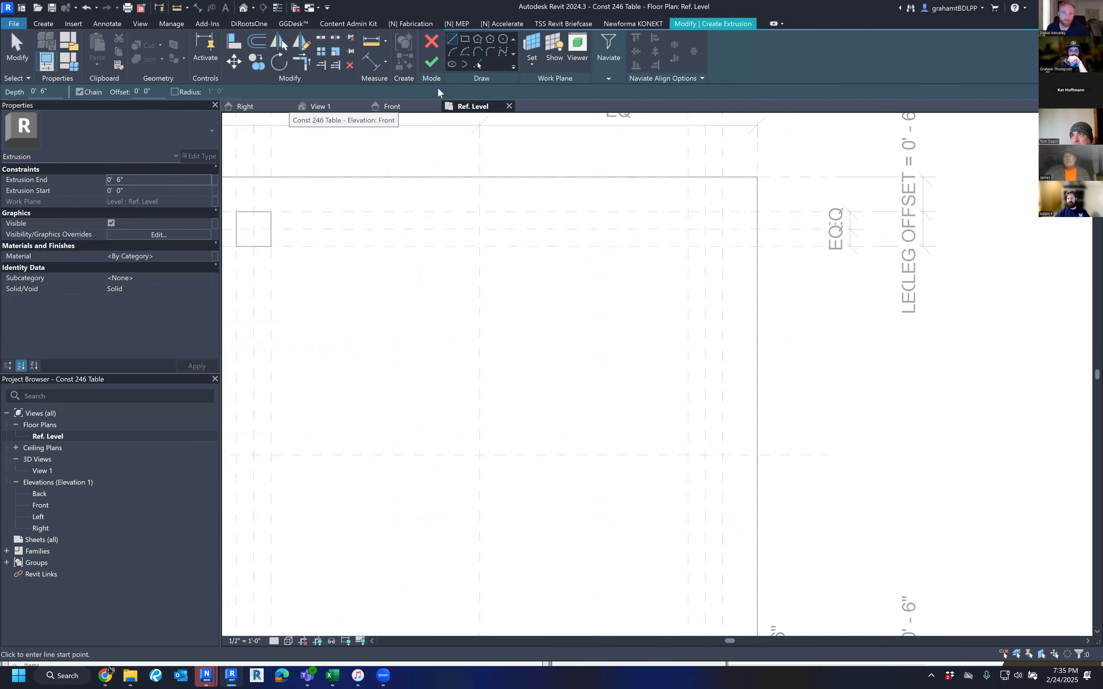
click(465, 40)
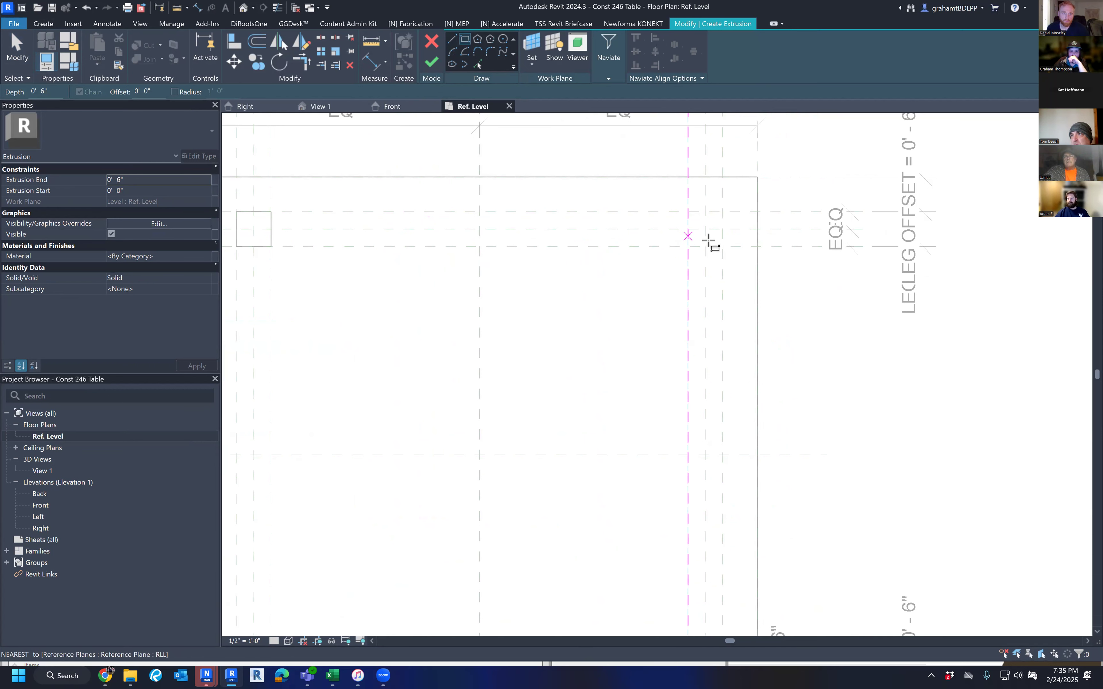
scroll(711, 244, up, 3)
middle_drag(713, 246, 640, 248)
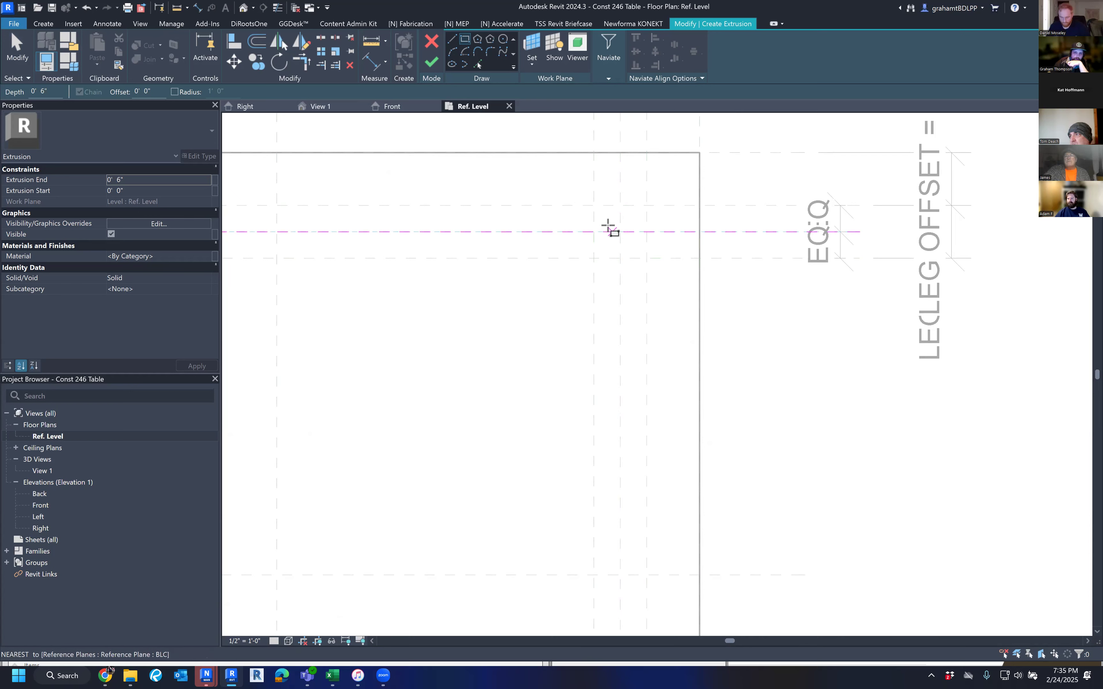
click(593, 205)
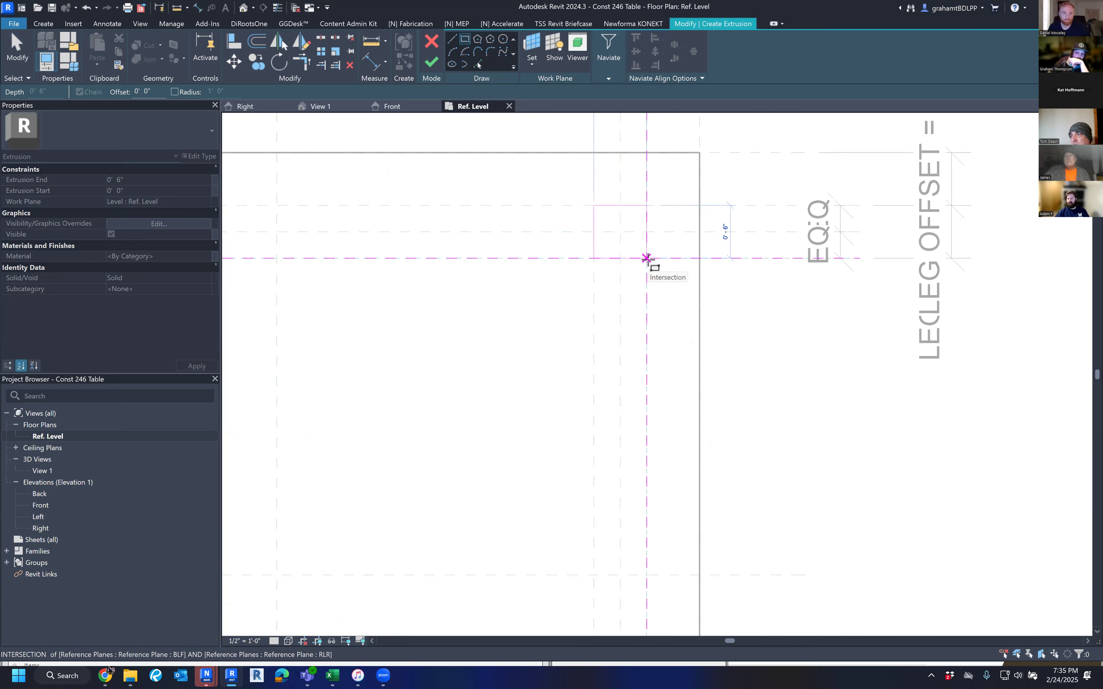
click(646, 258)
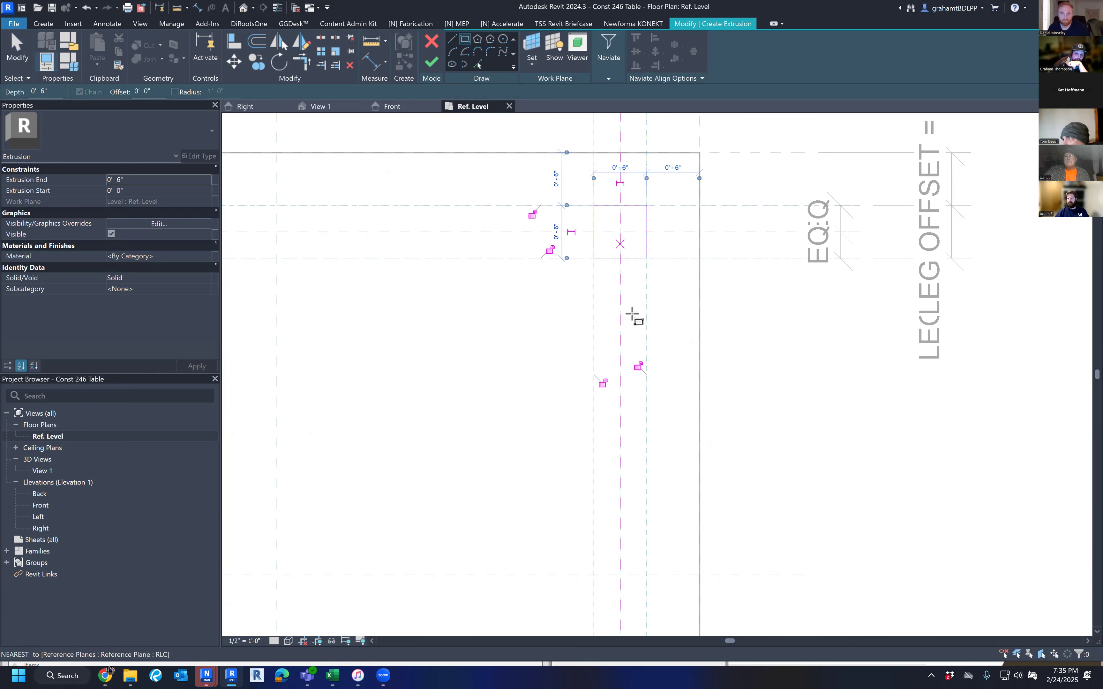
Step: Lock the rectangle's edges to the back right leg's reference planes and finish the extrusion
click(638, 366)
click(602, 384)
click(550, 249)
key(Escape)
key(Escape)
click(433, 64)
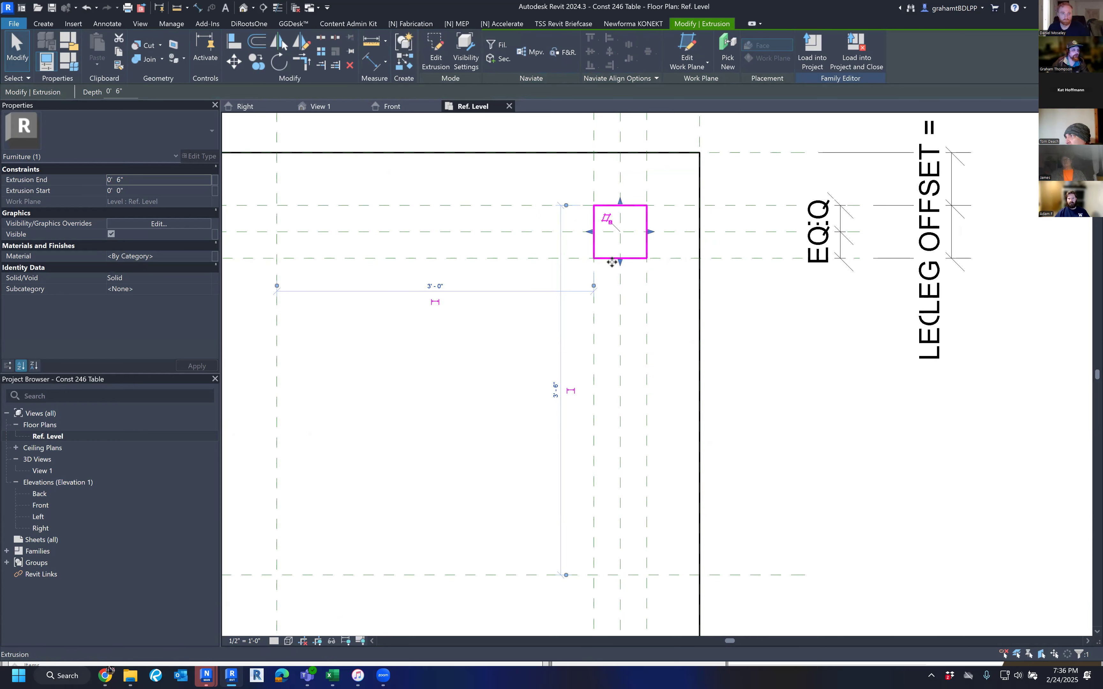
Step: Set the LEG WIDTH and LEG DEPTH family parameters to 1' and apply them to flex the back legs
scroll(602, 269, down, 3)
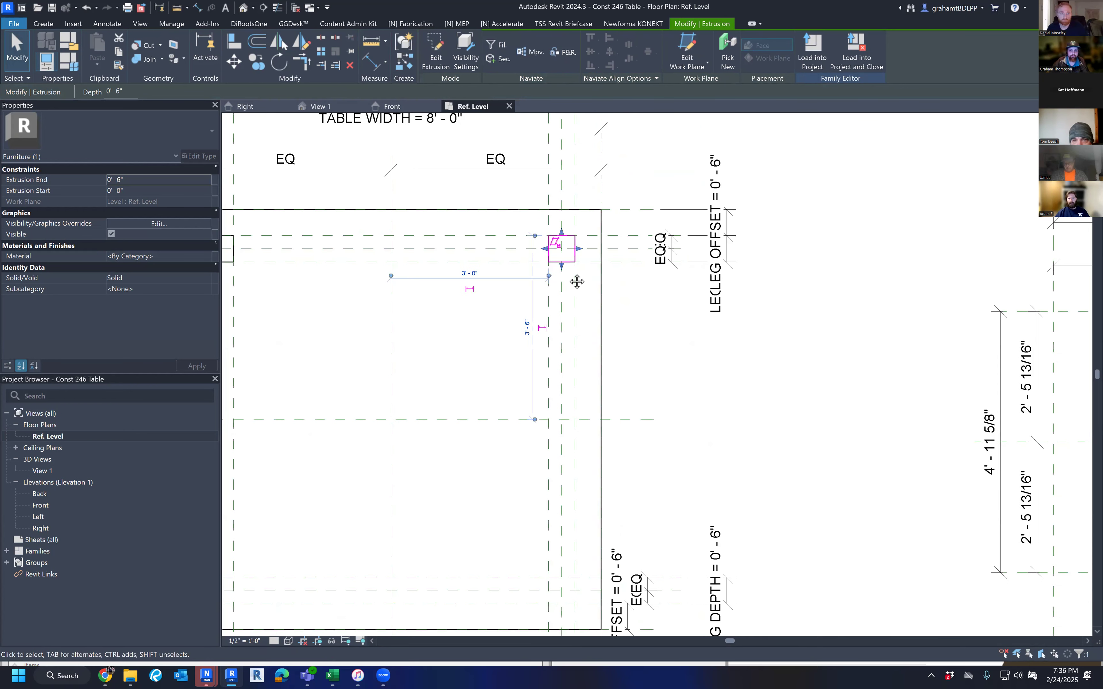
middle_drag(577, 282, 754, 272)
key(Escape)
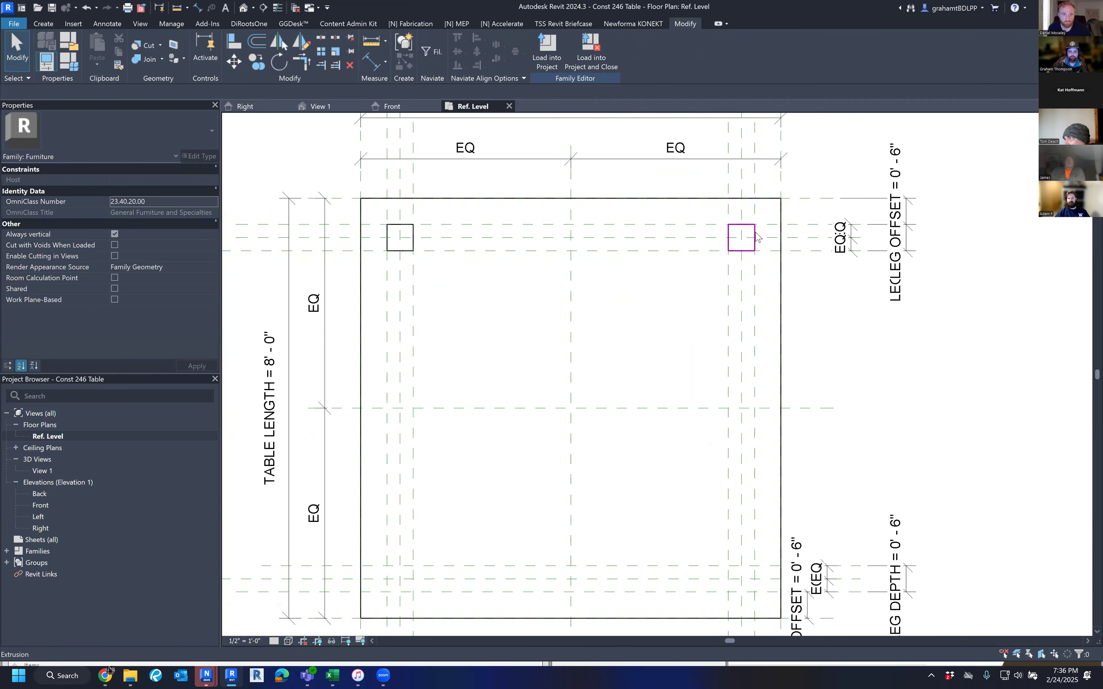
scroll(756, 236, up, 2)
scroll(756, 236, down, 2)
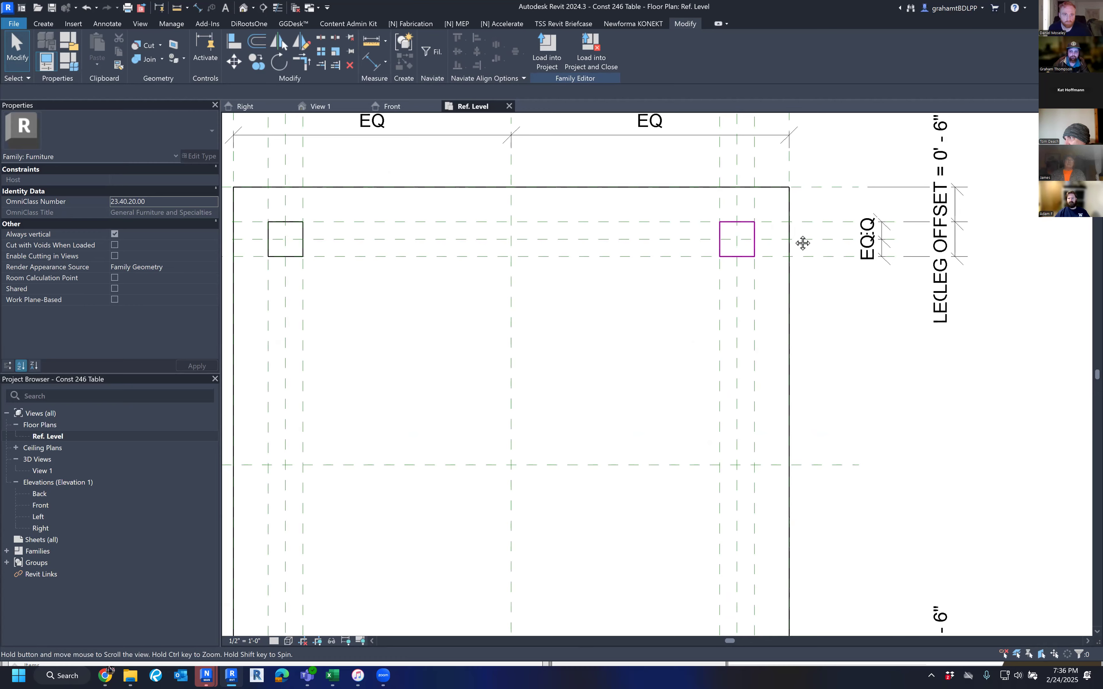
middle_drag(802, 240, 840, 242)
scroll(797, 239, down, 2)
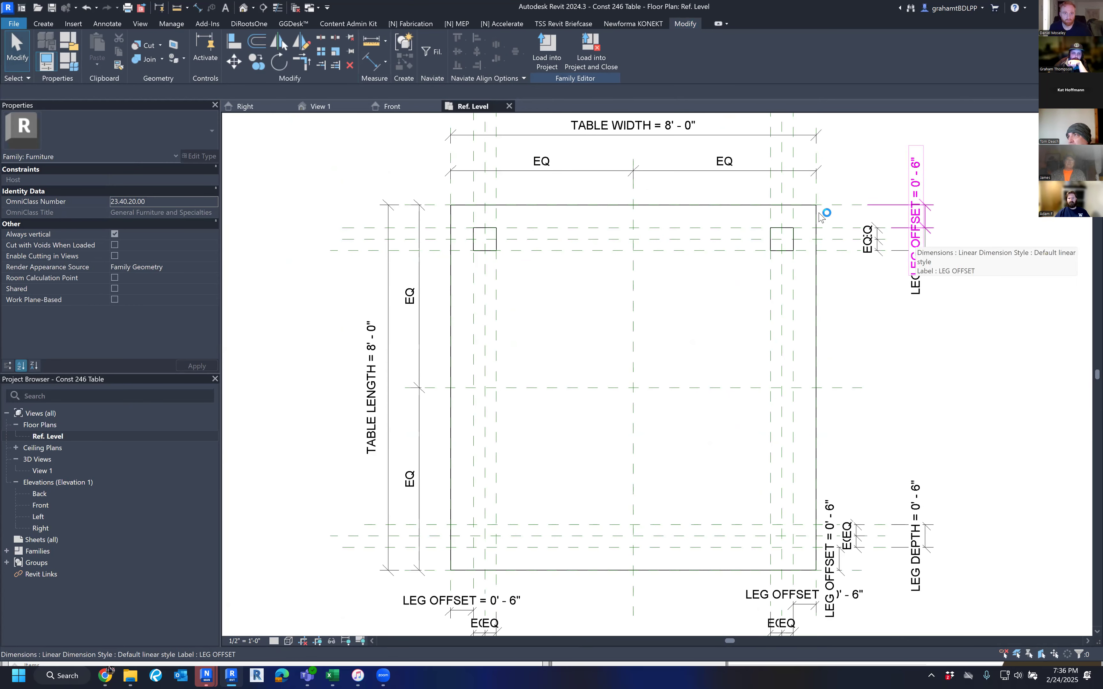
click(72, 65)
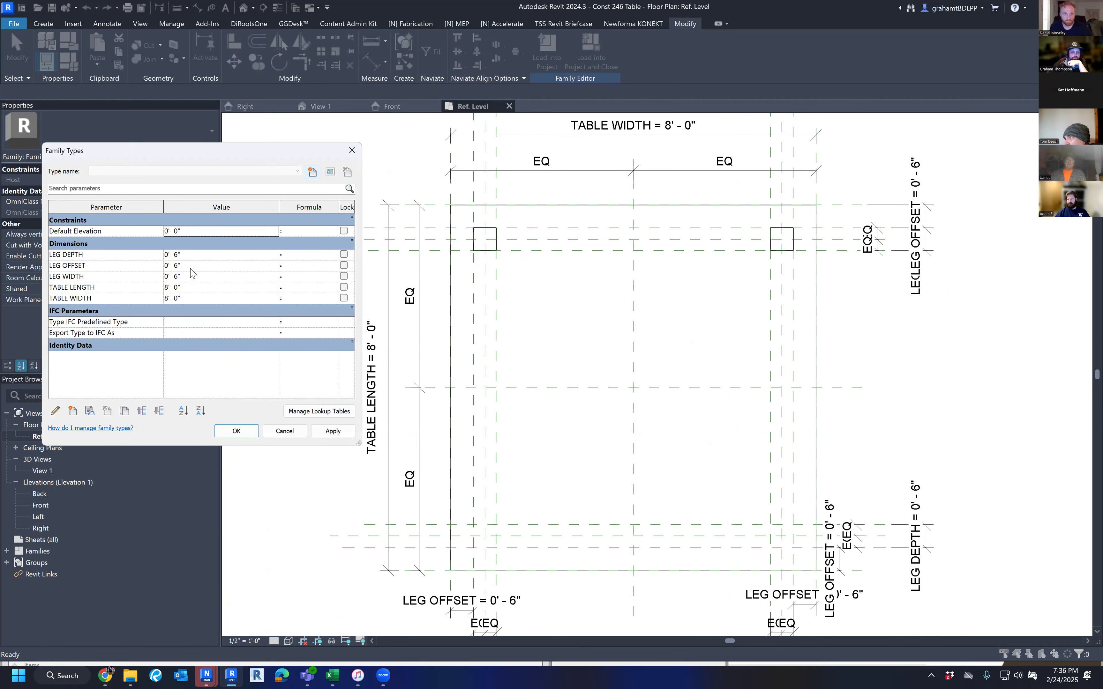
click(198, 279)
text(1)
click(196, 258)
text(1)
key(Tab)
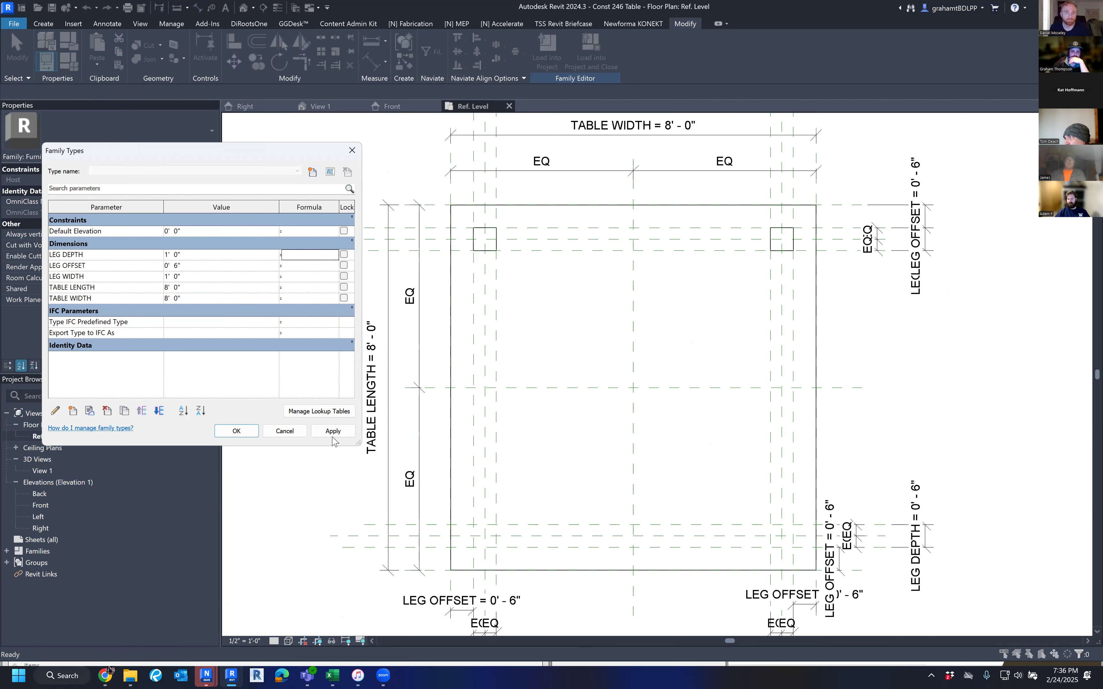
click(333, 435)
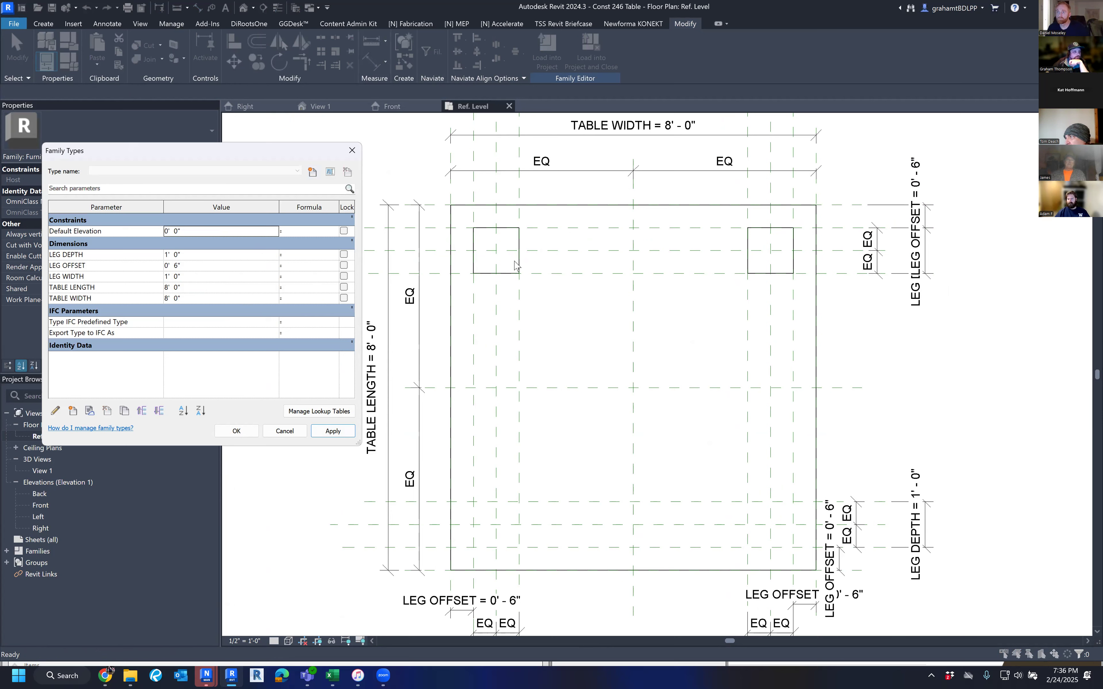
click(284, 431)
Step: Start a solid extrusion and sketch a rectangle inside the front right leg's outer reference planes
middle_drag(664, 418, 638, 365)
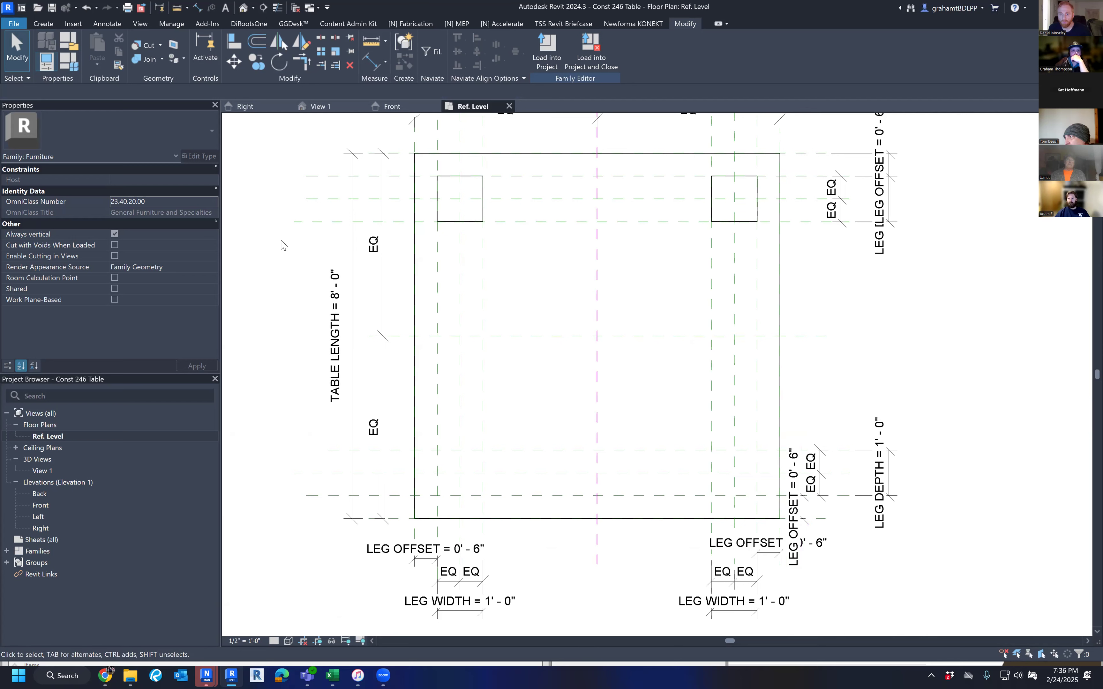
click(43, 24)
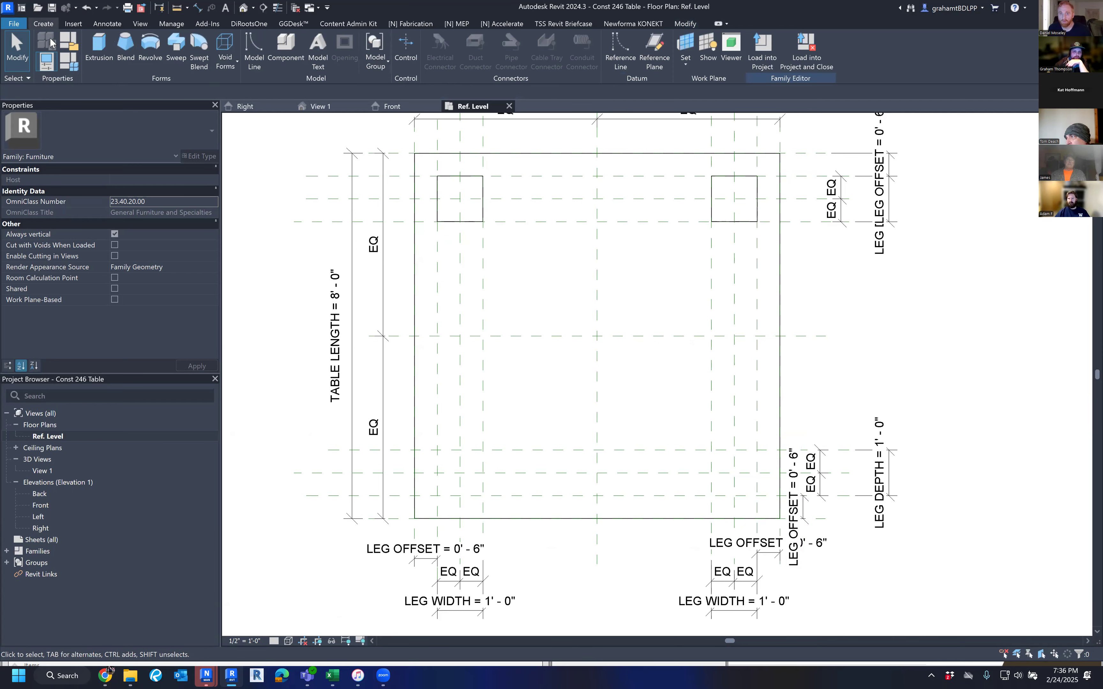
click(97, 50)
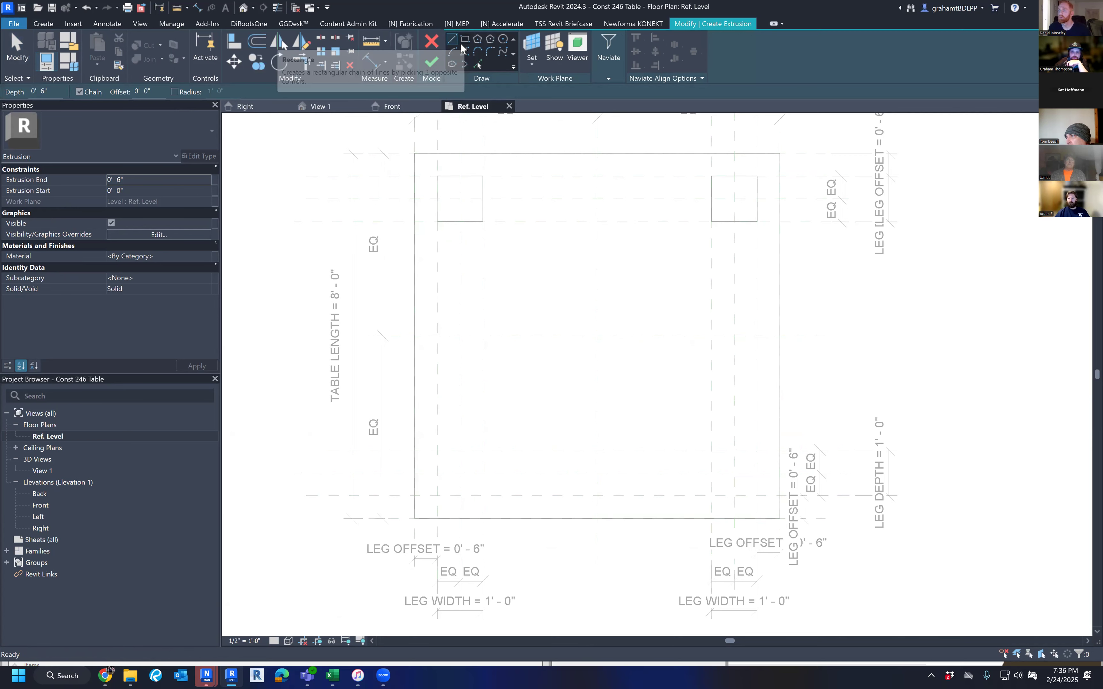
click(466, 40)
scroll(762, 525, up, 3)
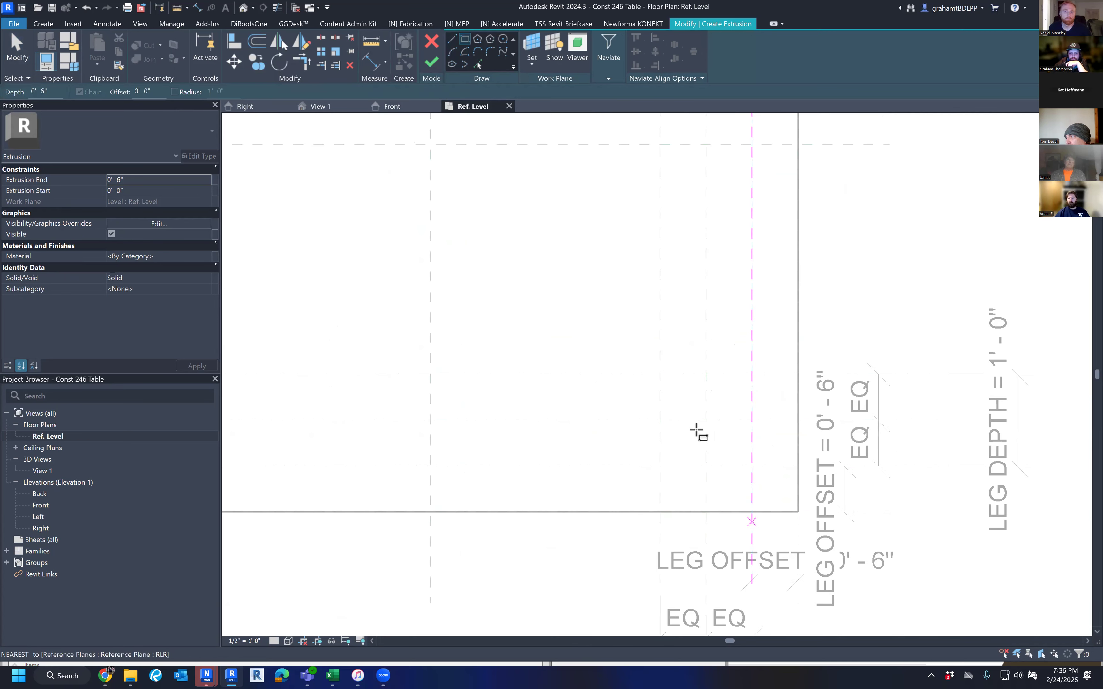
click(681, 392)
click(735, 453)
key(Escape)
key(Escape)
Step: Align and lock the rectangle's back and right edges to the front right leg's back and right reference planes
key(a)
key(l)
click(706, 375)
click(700, 392)
click(571, 383)
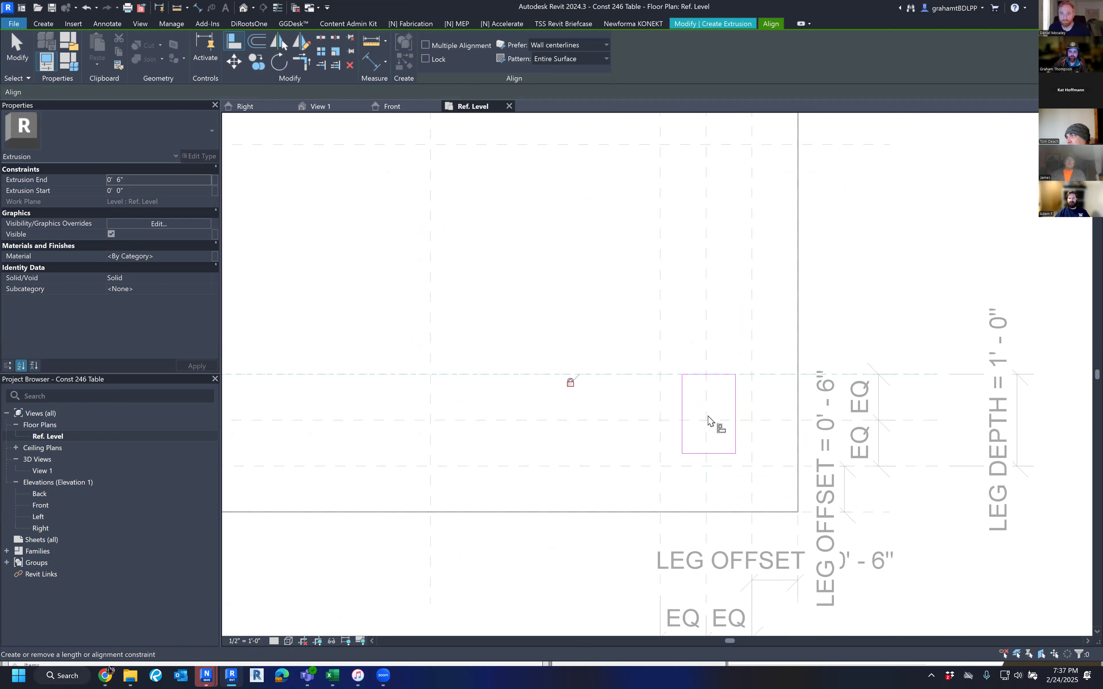
click(751, 411)
click(735, 415)
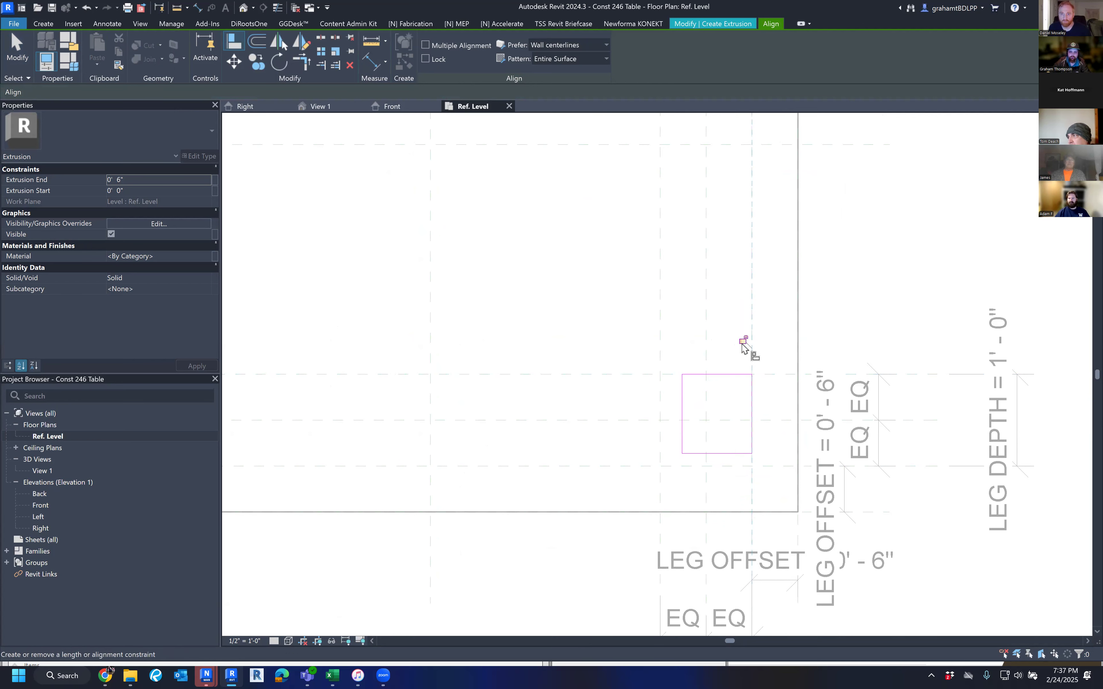
Step: Align and lock the rectangle's front and left edges to the front right leg's reference planes, and finish the extrusion
click(687, 465)
click(699, 453)
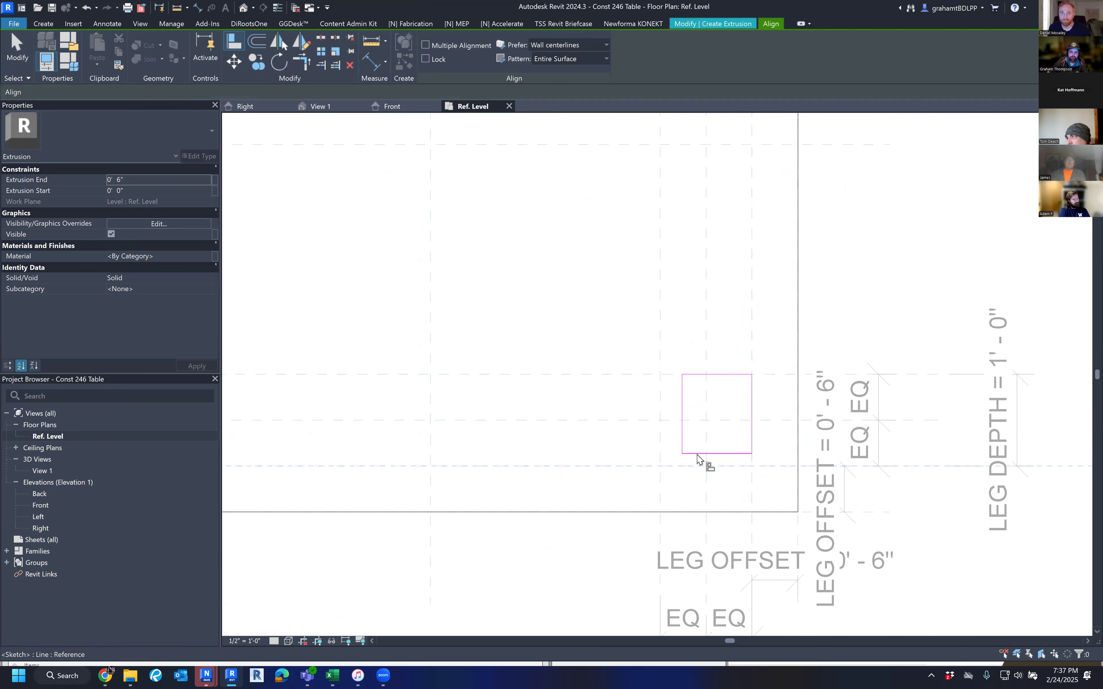
click(589, 458)
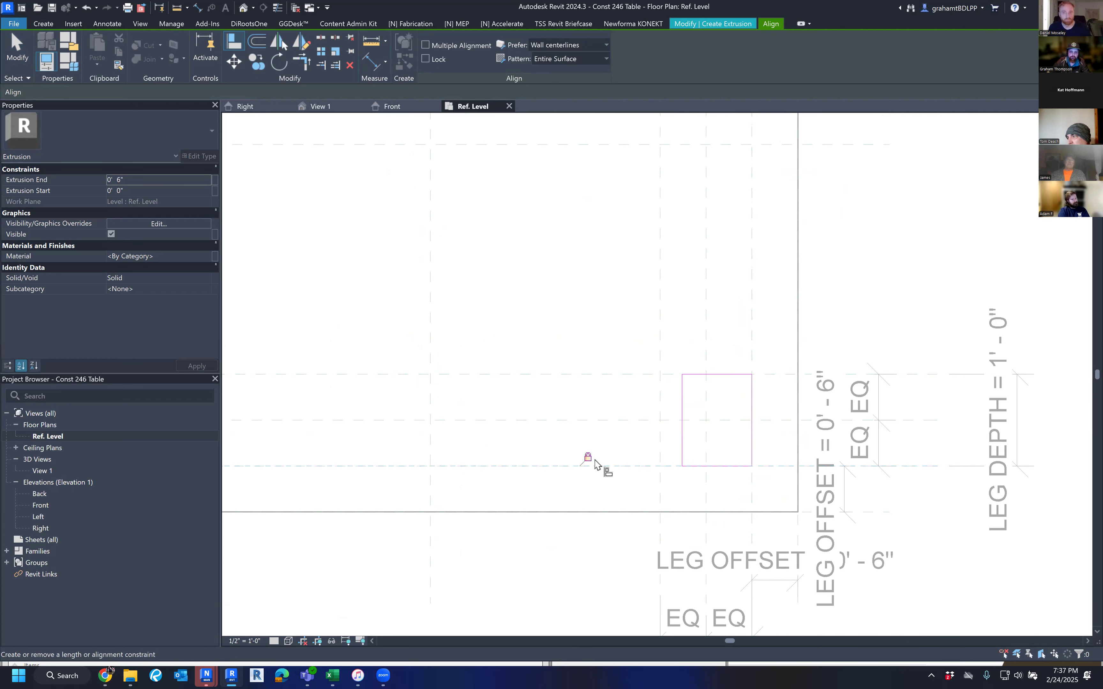
click(660, 399)
click(683, 419)
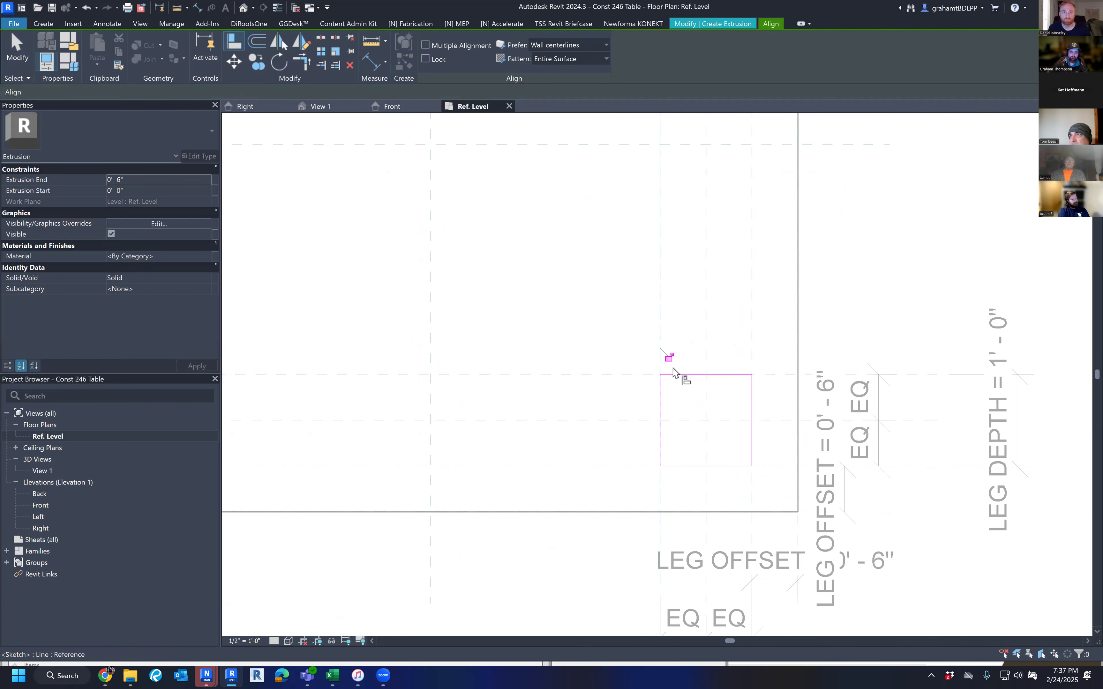
scroll(700, 399, down, 3)
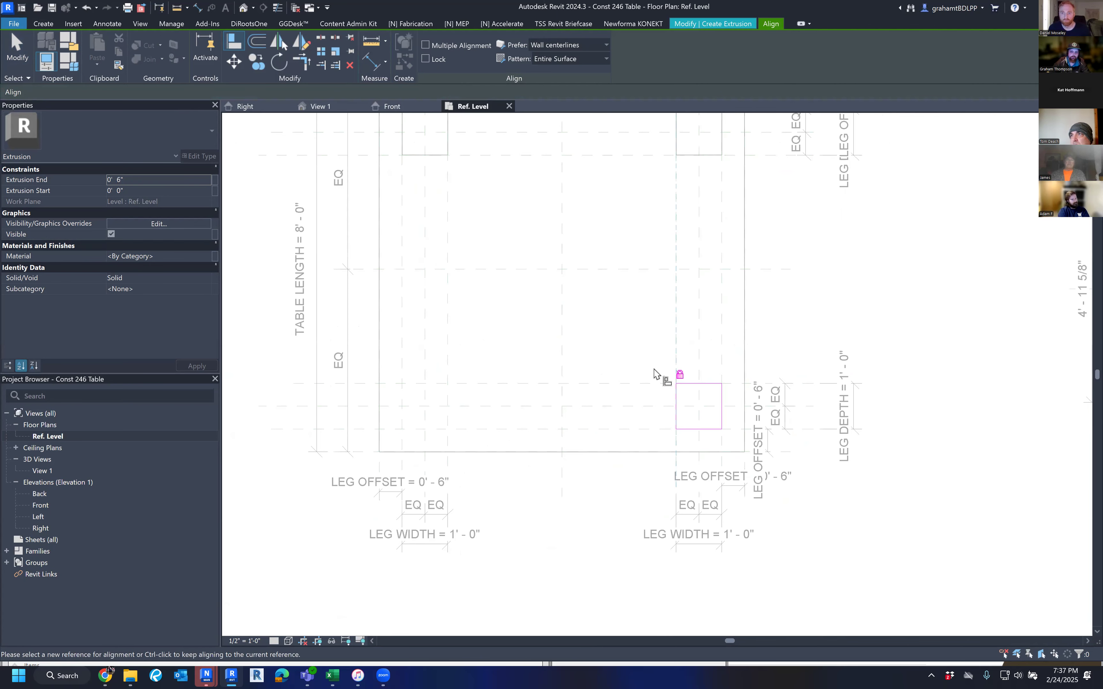
key(Escape)
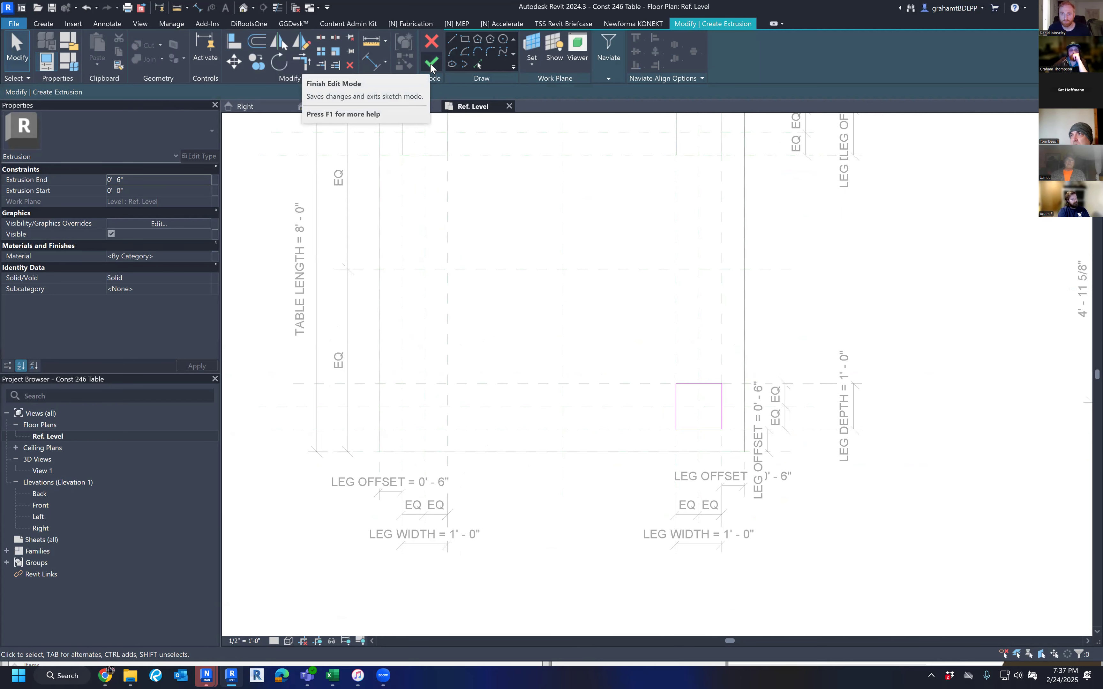
click(431, 64)
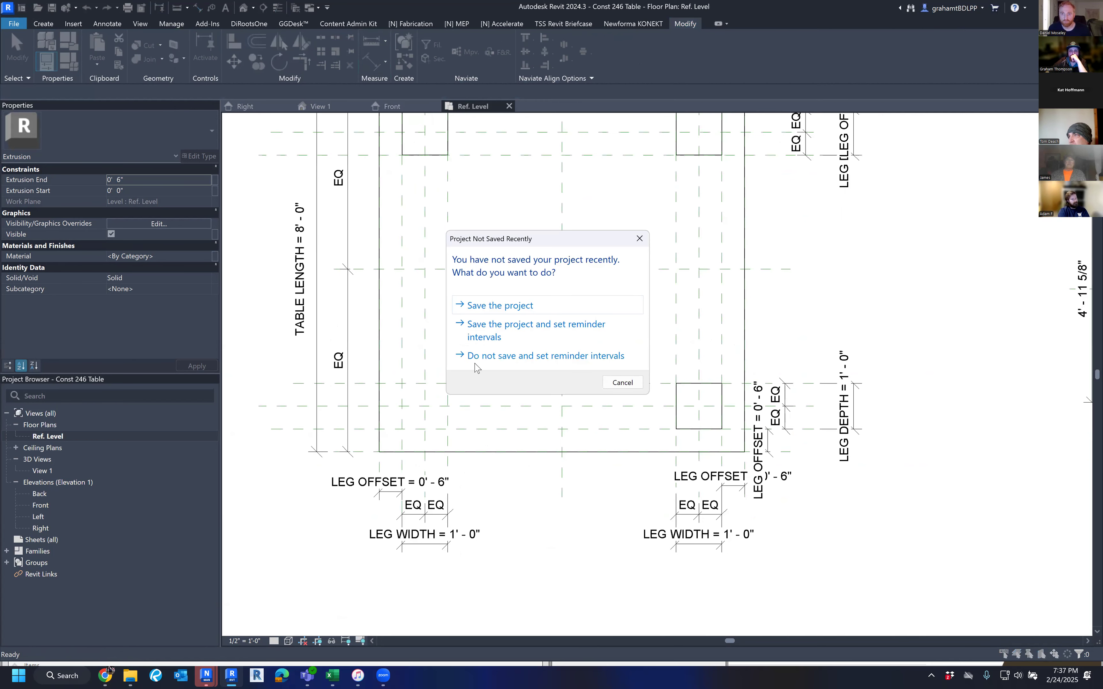
Step: Save the table family from the save reminder and clear the selection
click(500, 306)
middle_drag(492, 347, 567, 413)
click(555, 364)
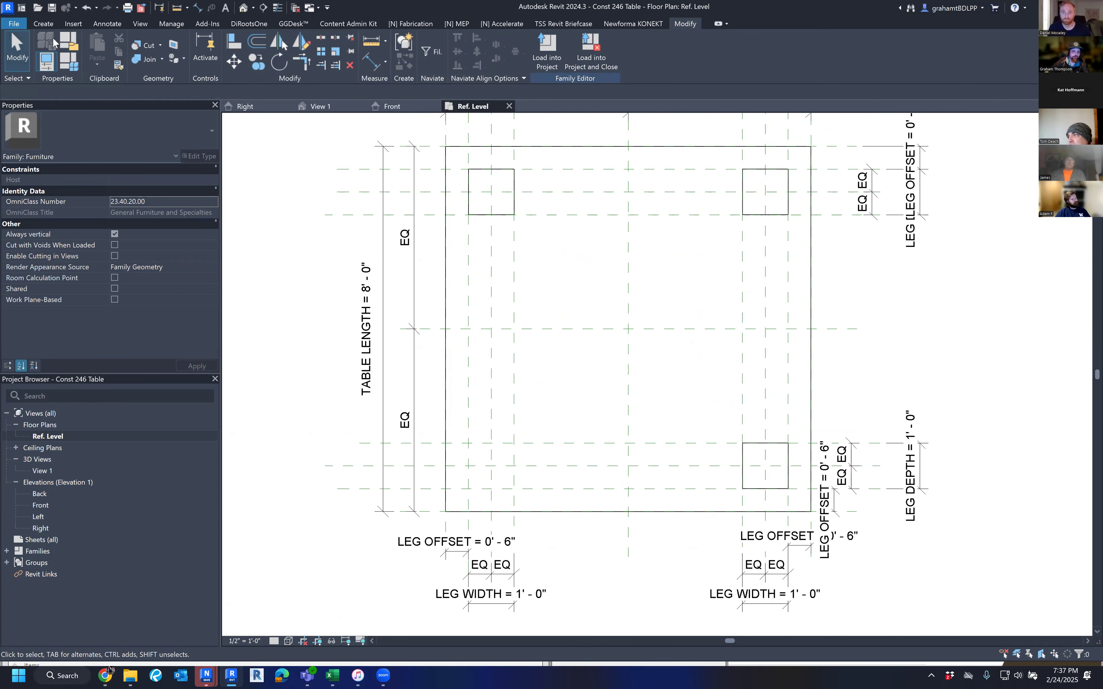
Step: Start a solid extrusion and sketch a rectangle inside the front left leg's outer reference planes
click(35, 27)
click(94, 54)
click(465, 40)
click(481, 454)
click(507, 481)
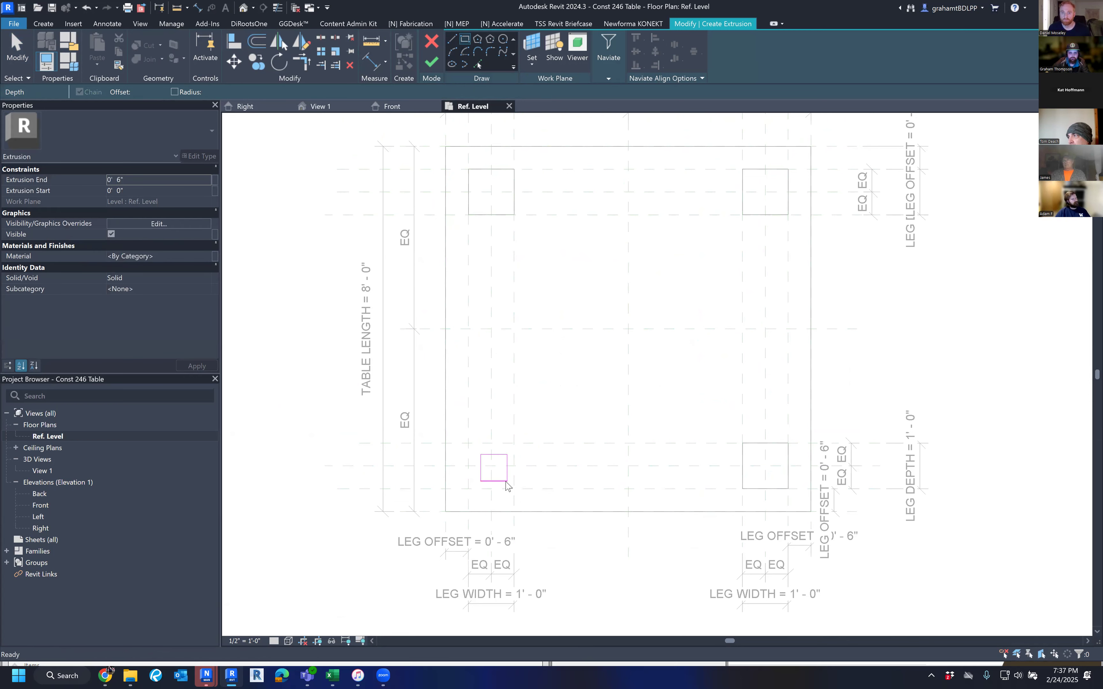
Step: Align and lock the rectangle's right and back edges to the front left leg's right and back reference planes
key(a)
key(l)
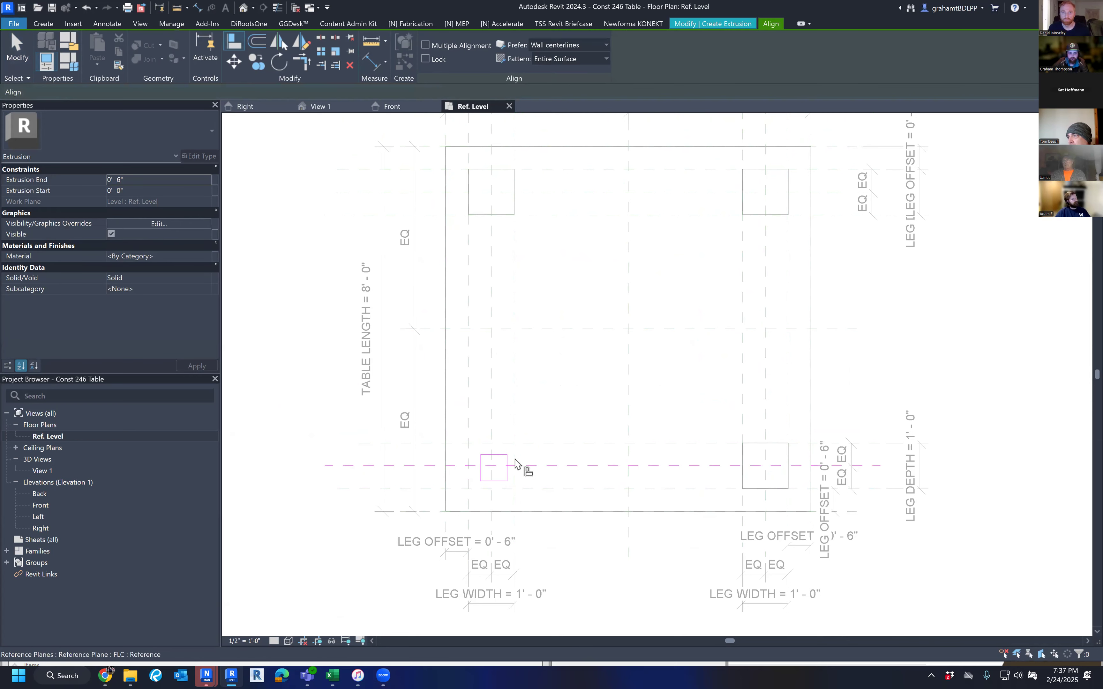
click(513, 476)
click(507, 480)
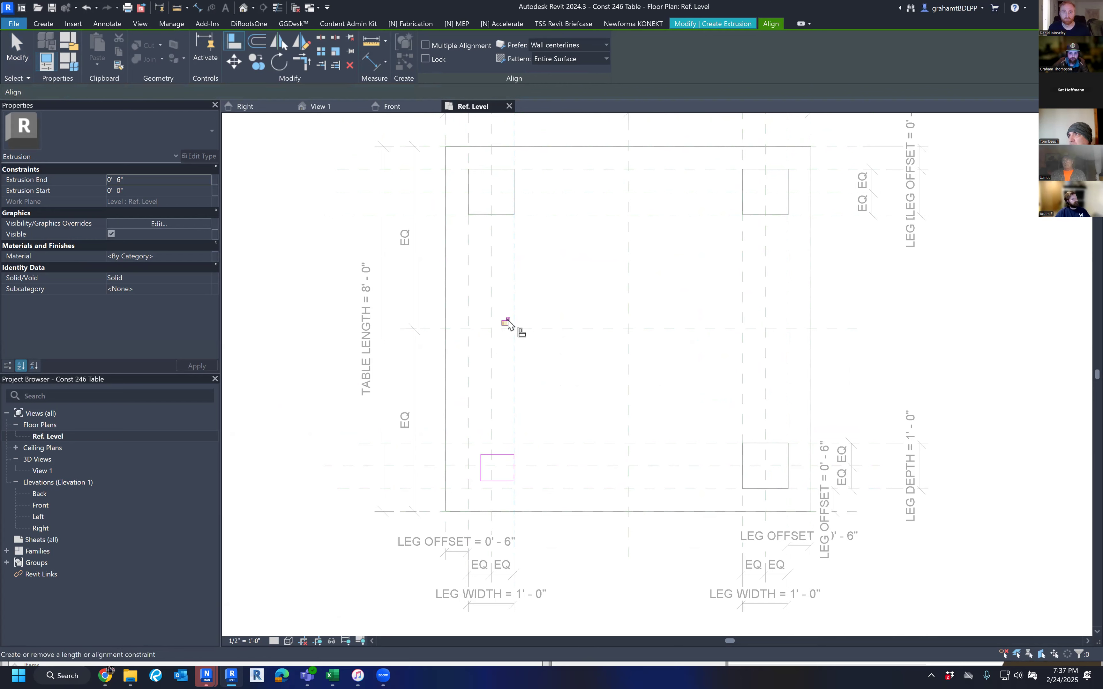
click(554, 443)
click(500, 455)
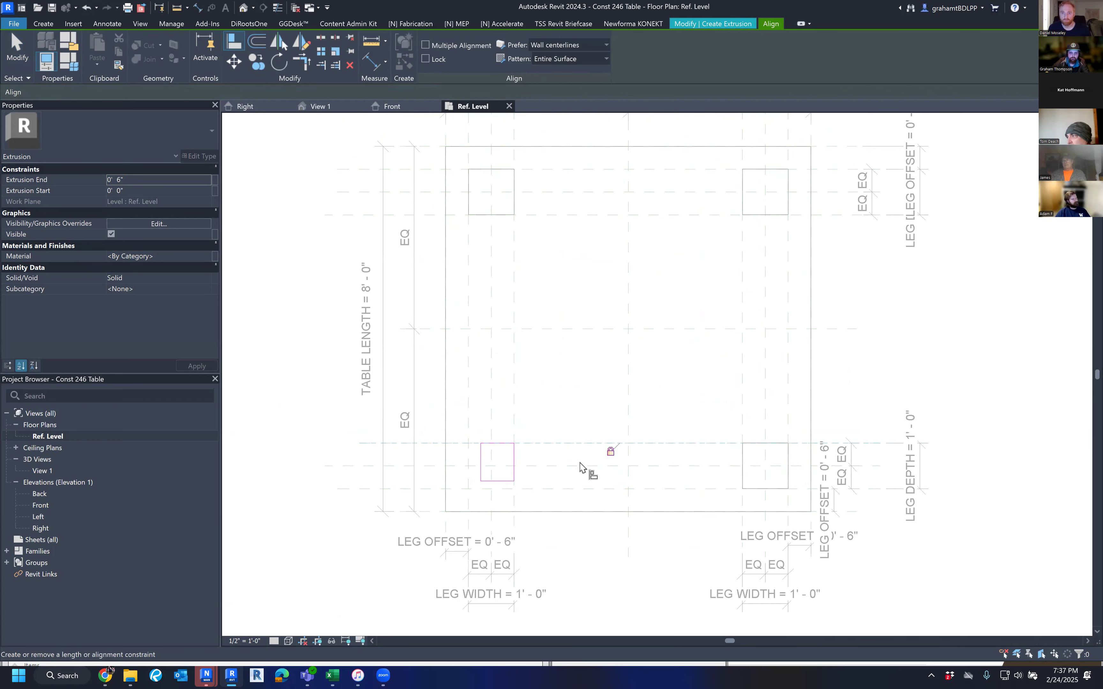
Step: Align and lock the rectangle's left and front edges to the front left leg's reference planes, and finish the extrusion
click(469, 499)
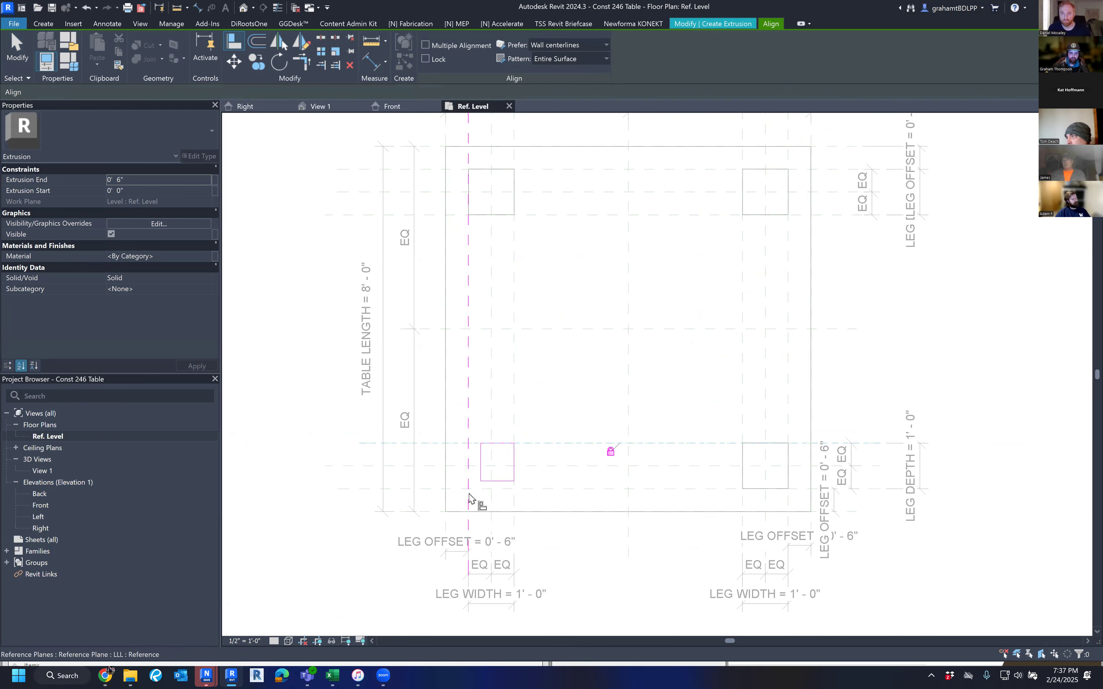
click(481, 478)
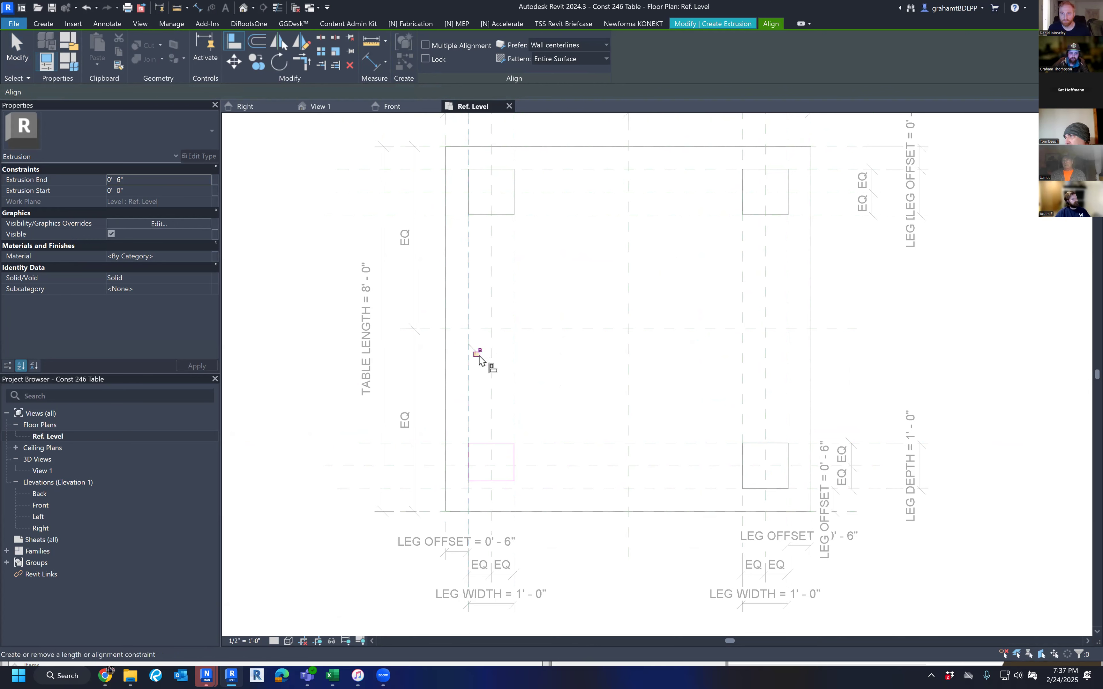
click(551, 489)
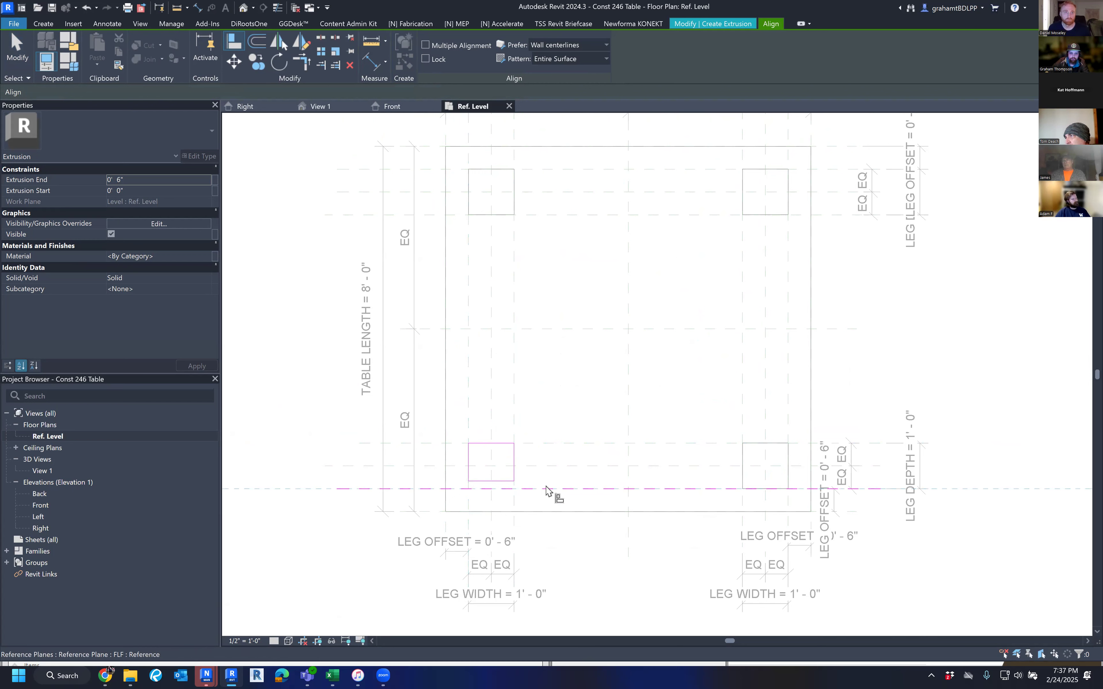
click(500, 482)
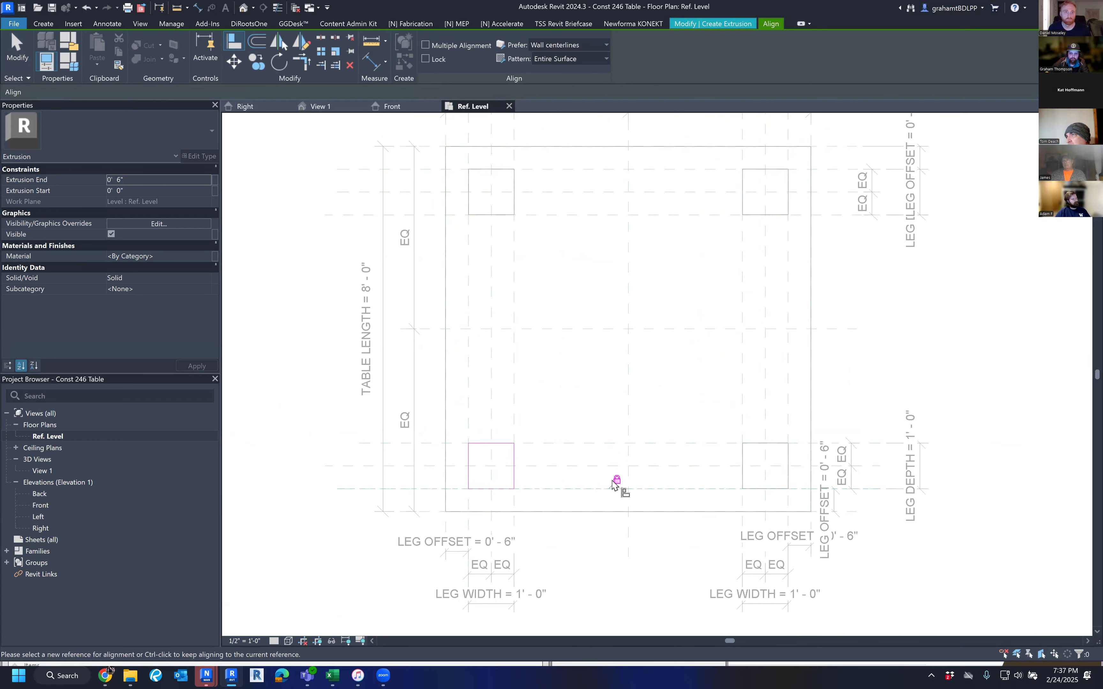
scroll(614, 483, down, 1)
key(Escape)
key(Escape)
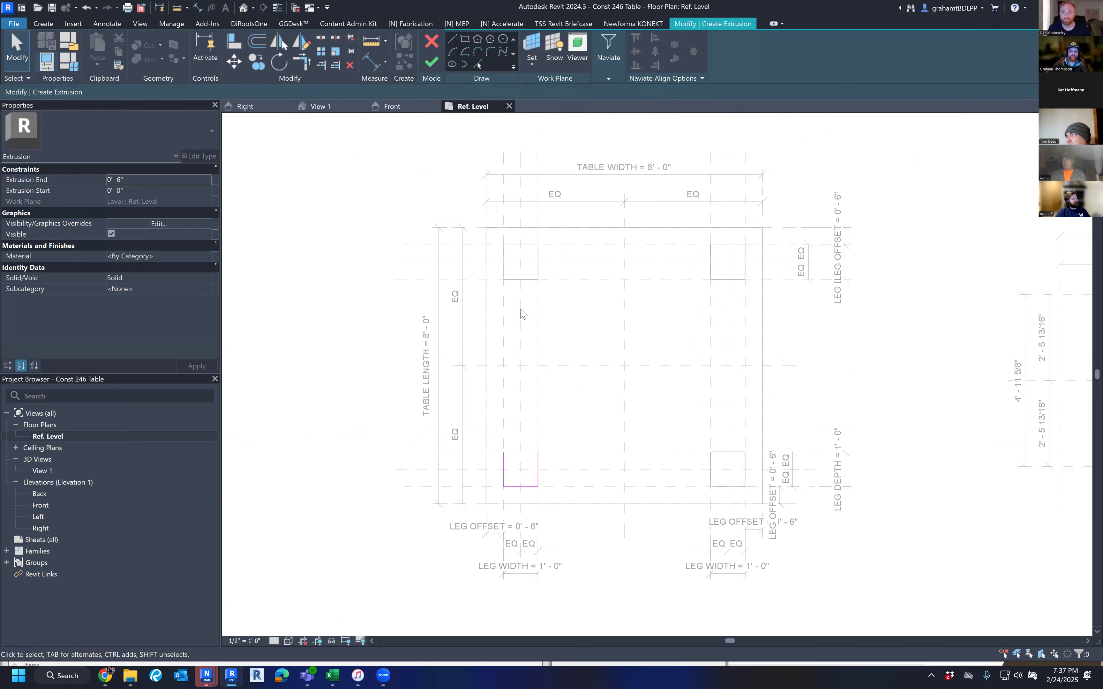
click(431, 62)
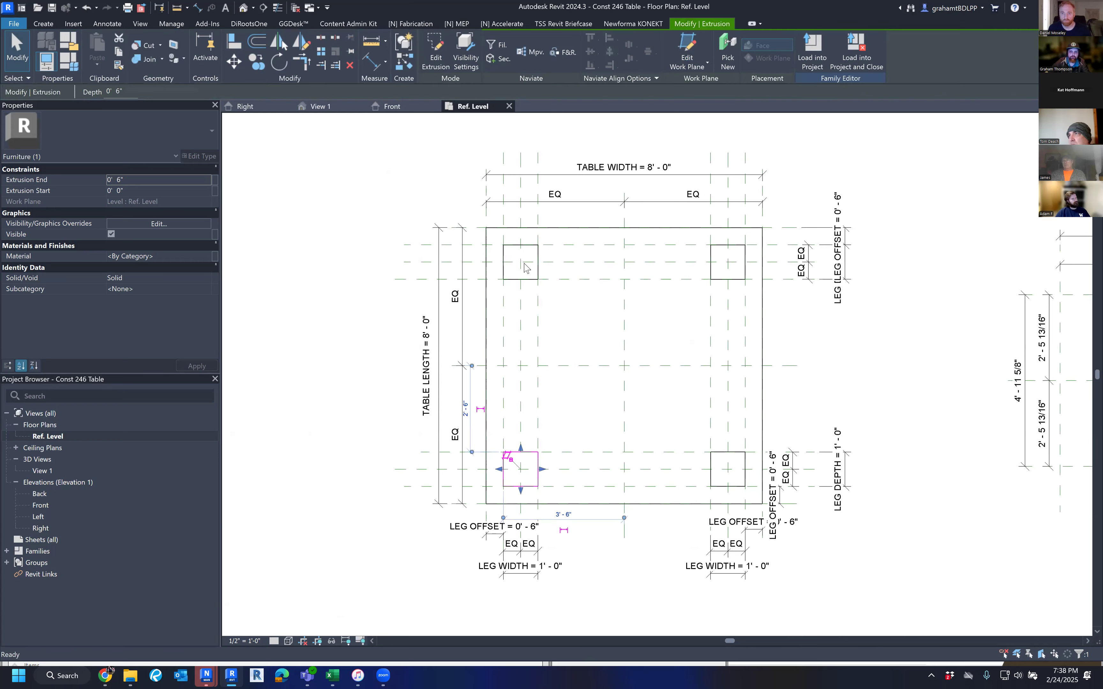
click(407, 397)
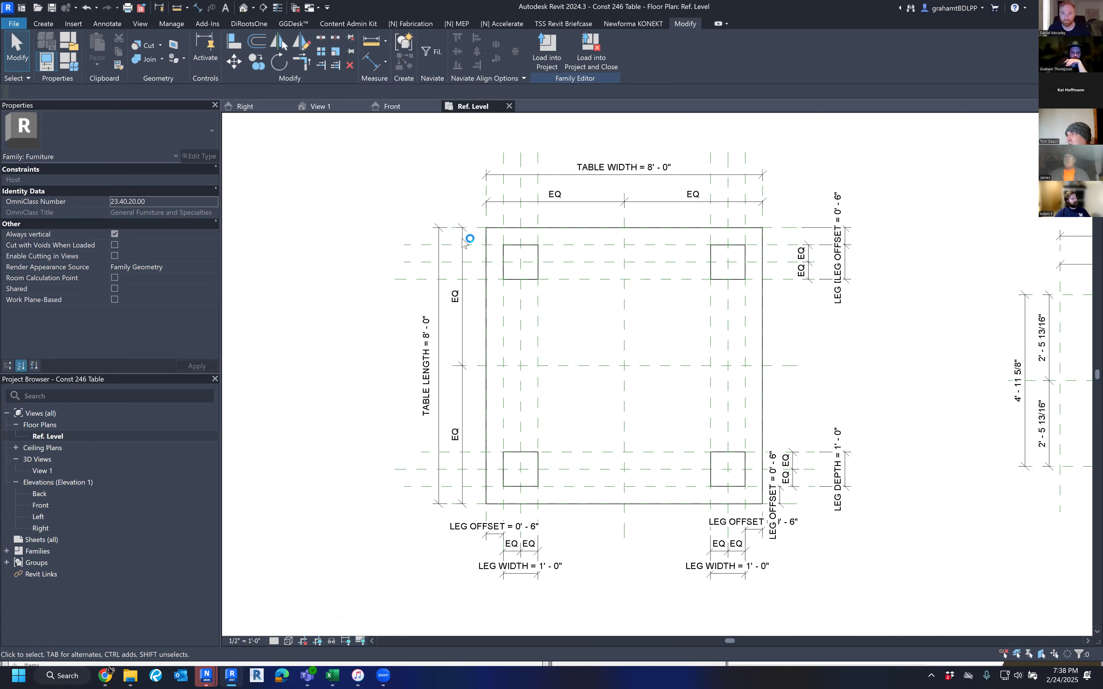
Step: Examine the four leg extrusions in the 3D view View 1, and return to the Ref. Level floor plan
click(321, 107)
shift+middle_drag(643, 549, 633, 473)
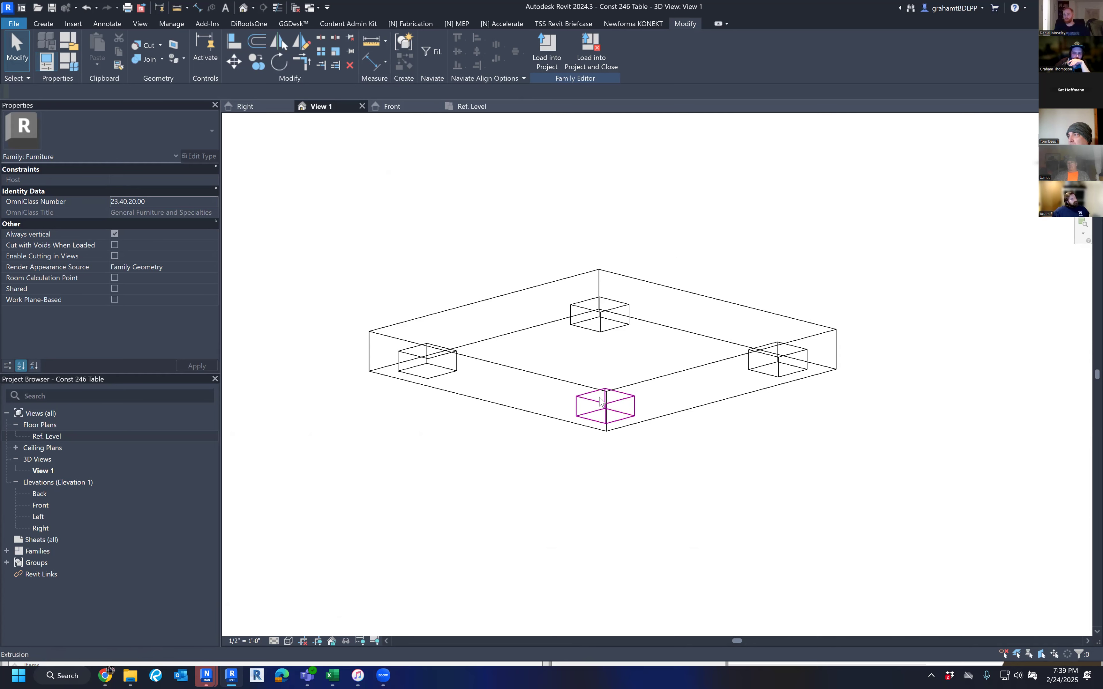
click(469, 107)
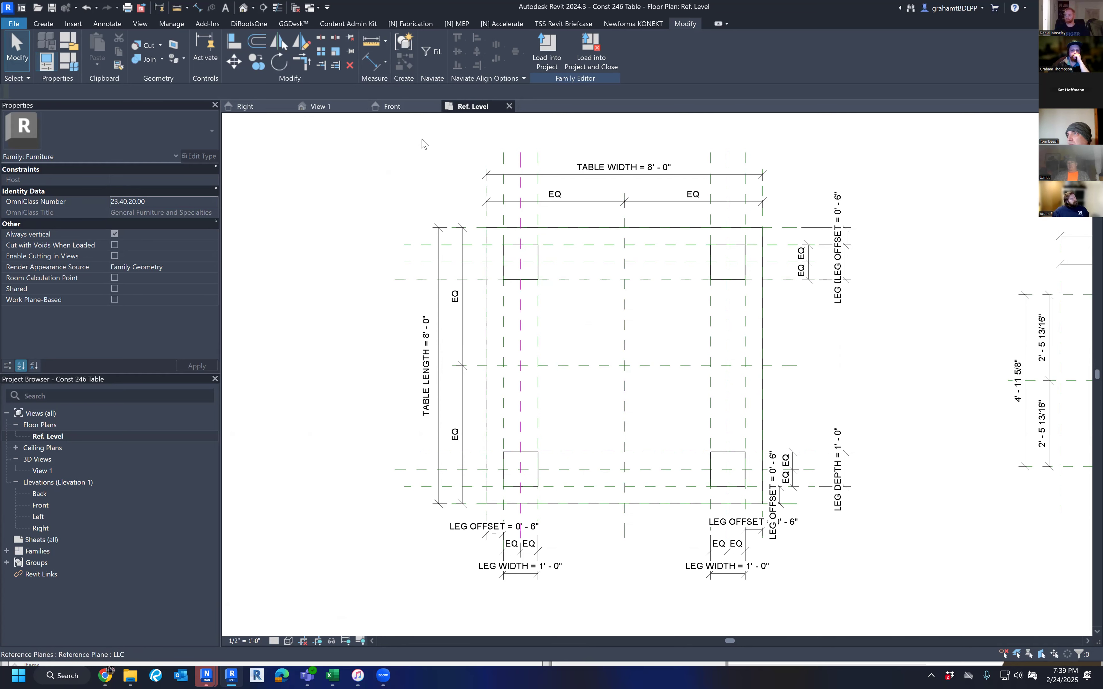
middle_drag(610, 304, 547, 287)
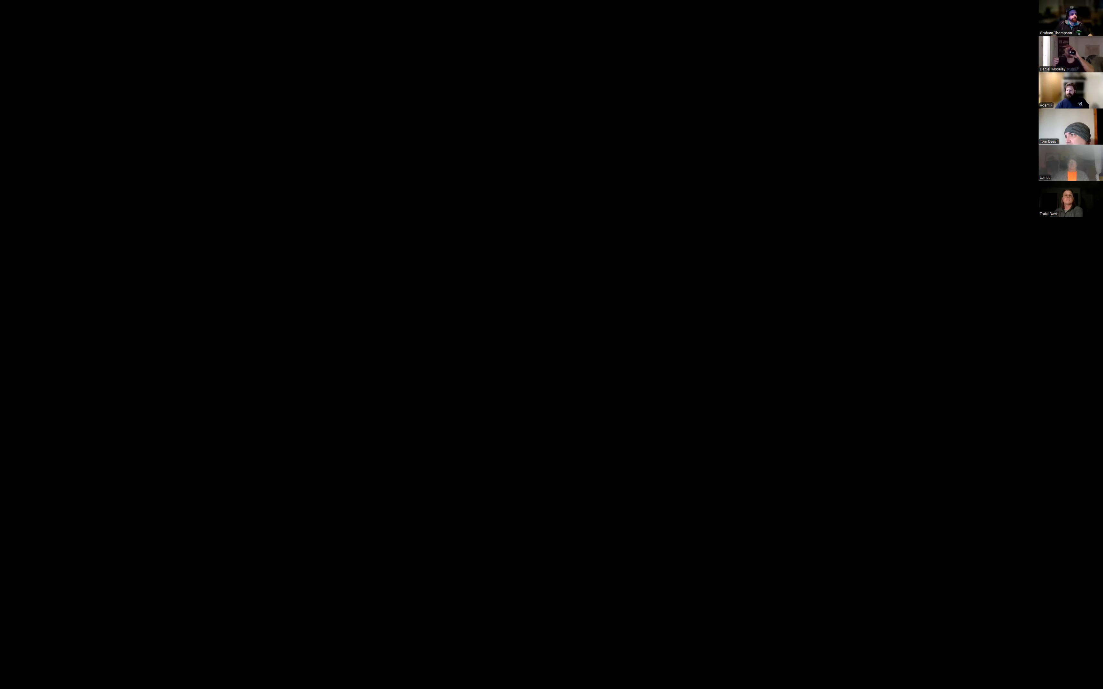
scroll(406, 315, down, 2)
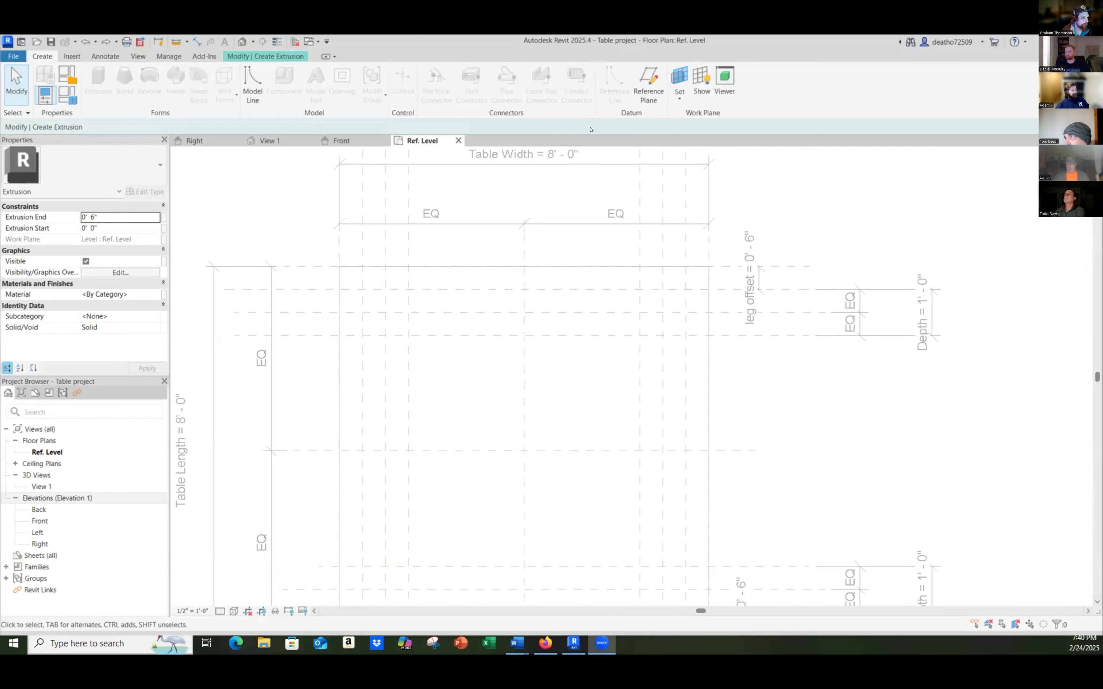
Step: Quit the empty extrusion sketch and discard the extrusion
click(295, 56)
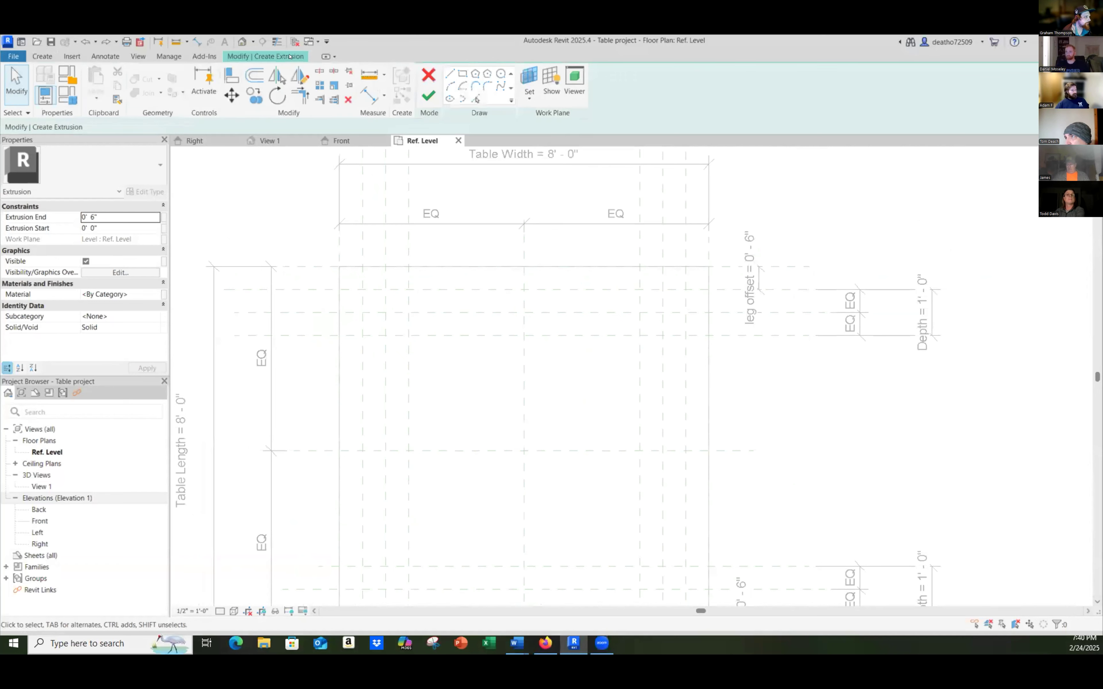
click(428, 95)
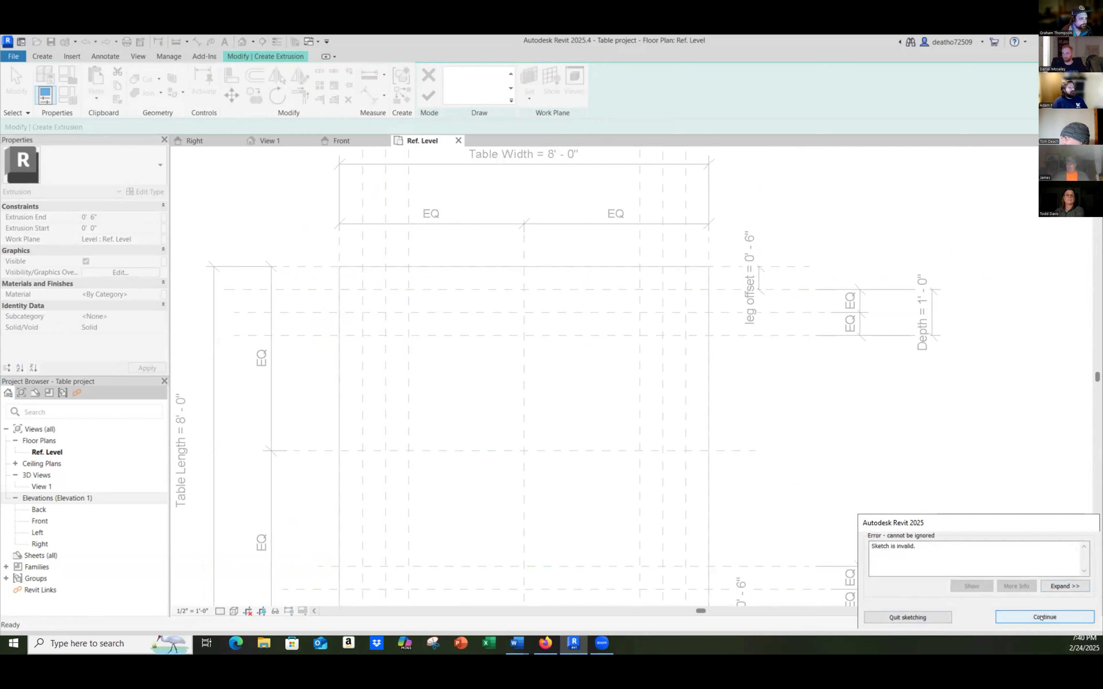
click(908, 617)
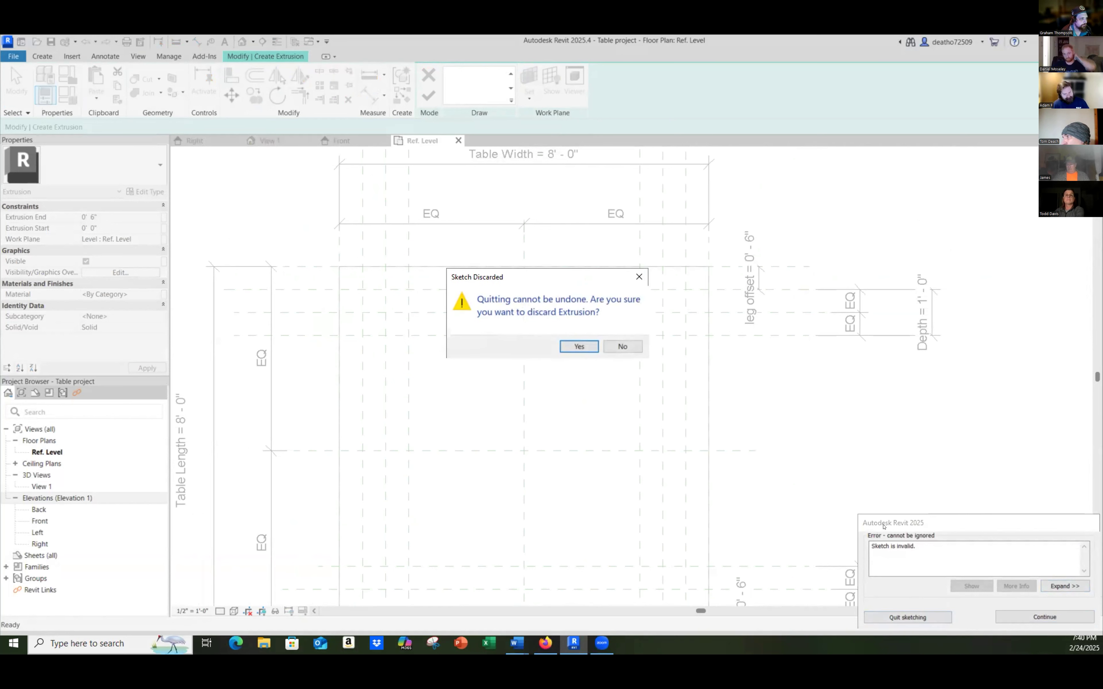
click(579, 345)
Step: Start a solid extrusion and sketch a rectangle inside the back left leg's outer reference planes
scroll(292, 273, down, 3)
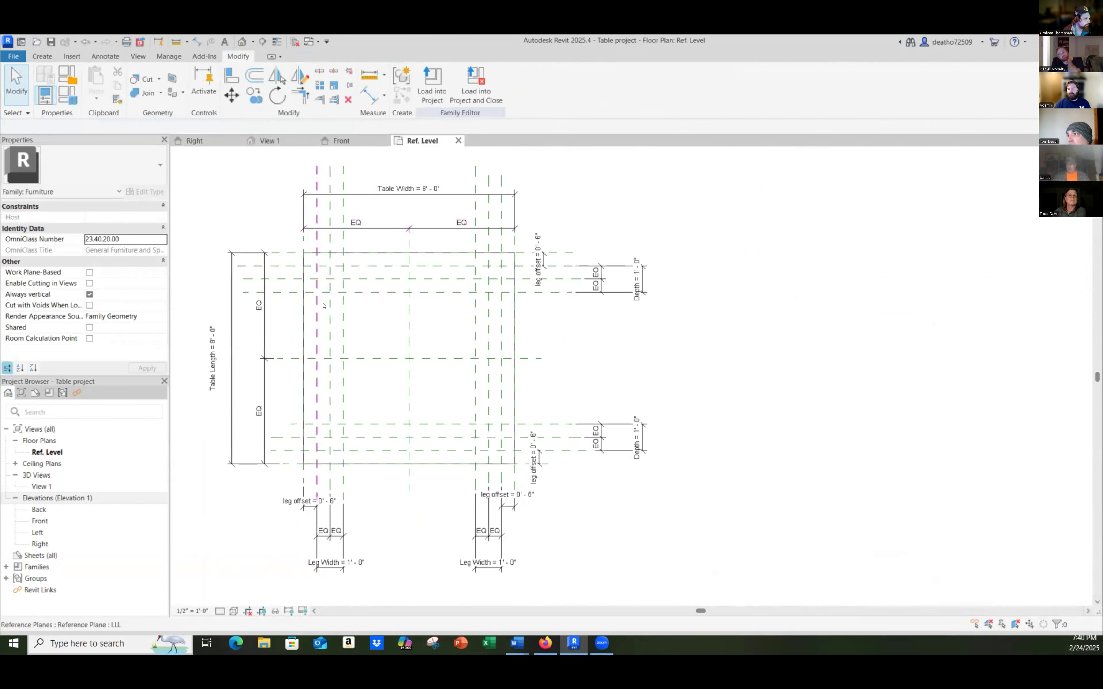
scroll(332, 305, up, 2)
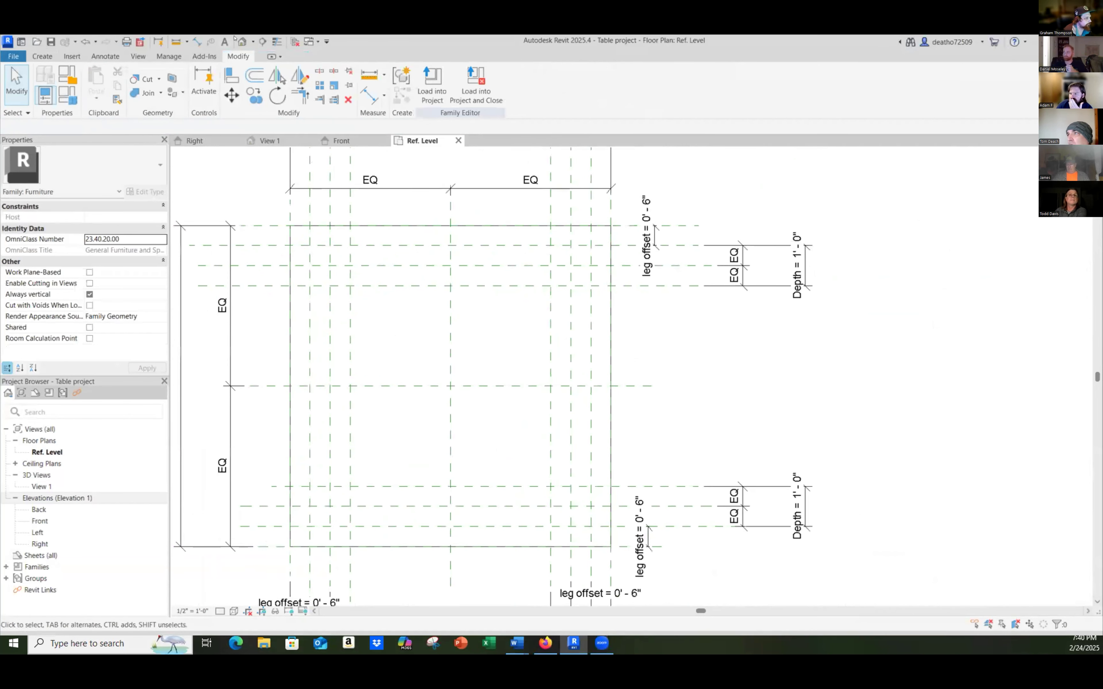
click(42, 56)
click(98, 84)
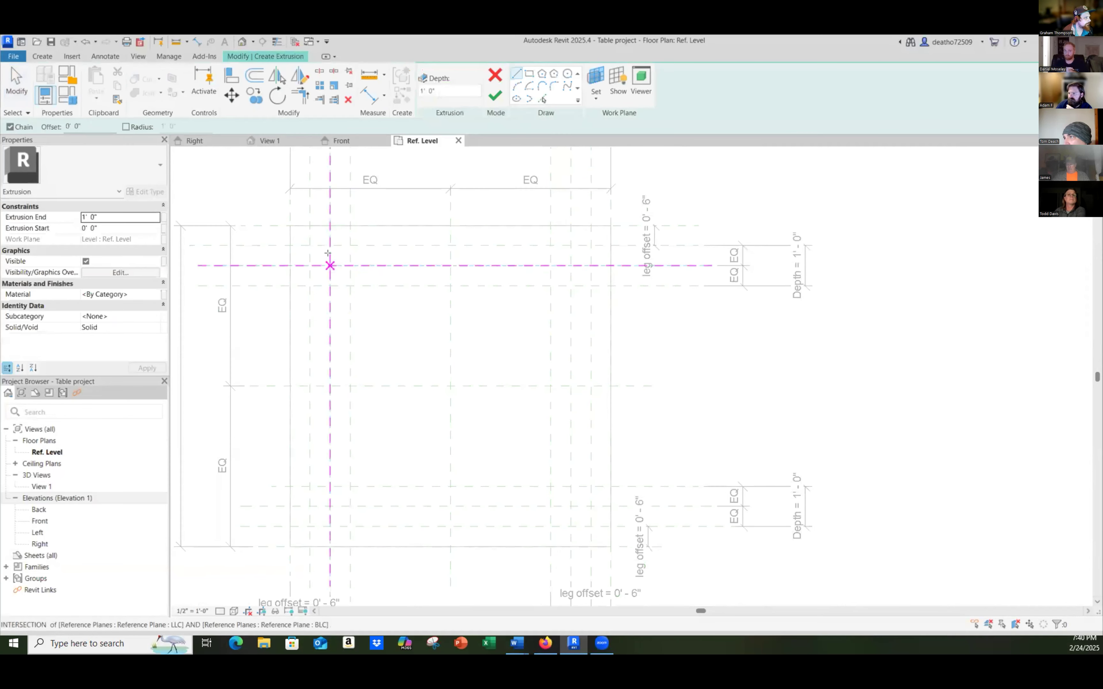
scroll(328, 253, up, 4)
click(295, 239)
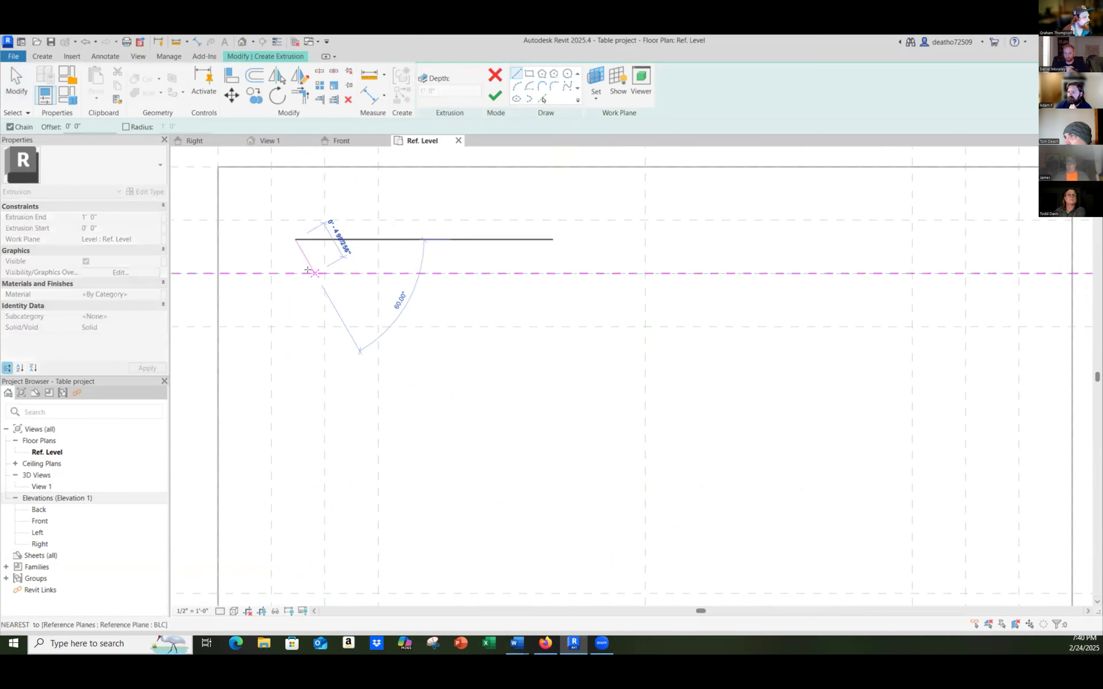
click(529, 74)
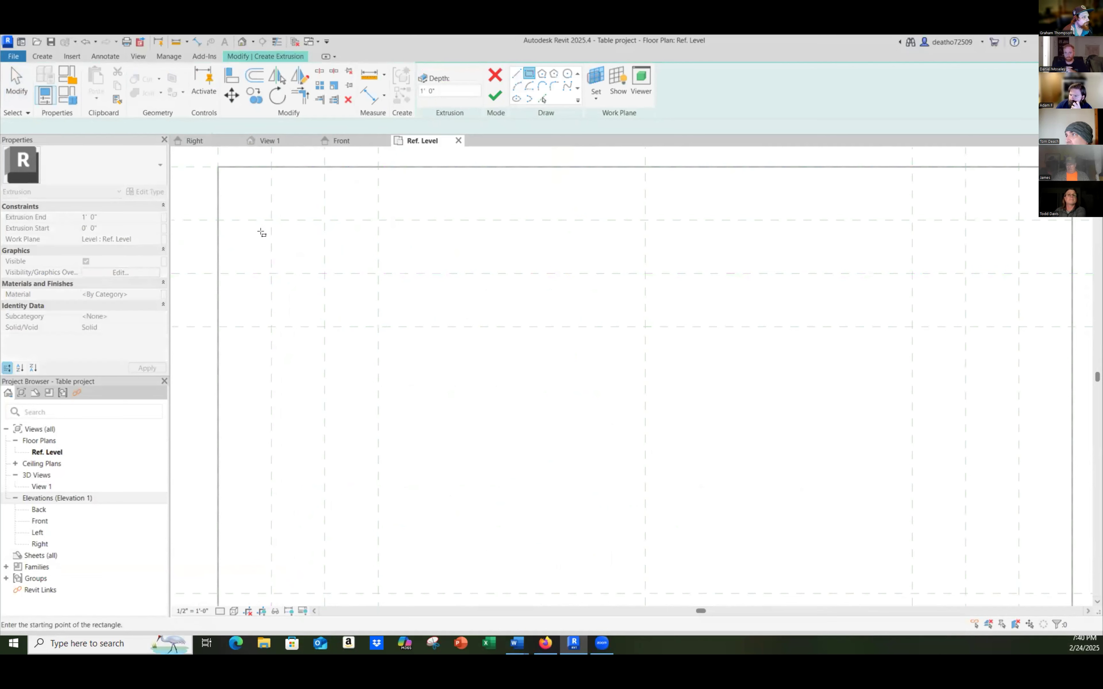
click(282, 233)
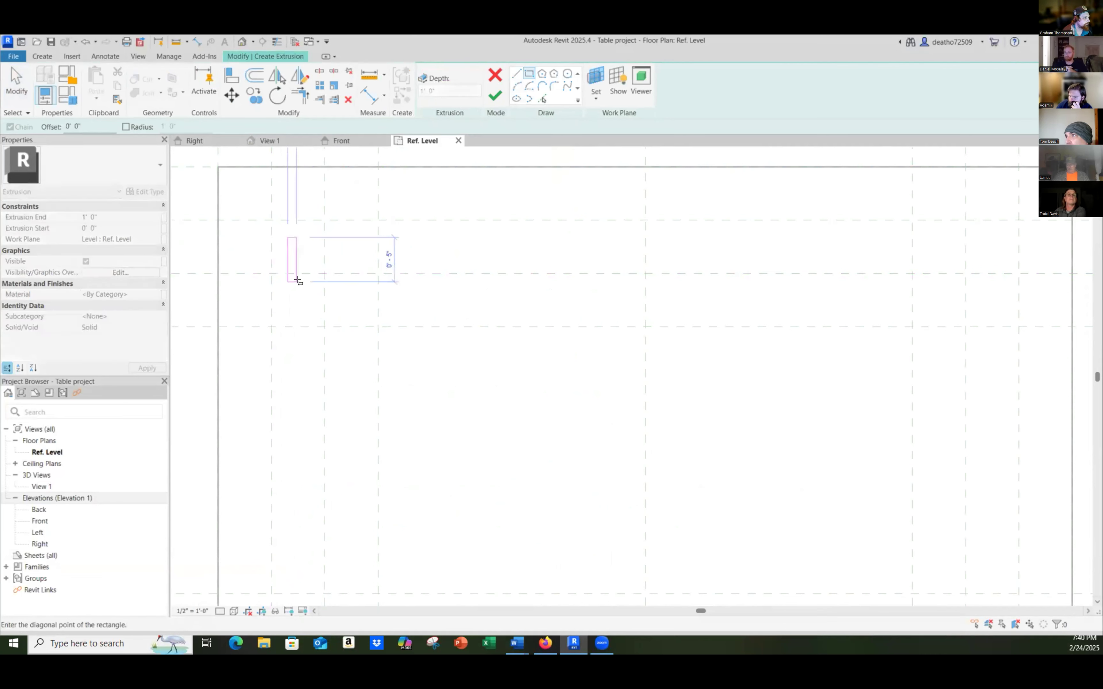
click(349, 309)
key(Escape)
key(Escape)
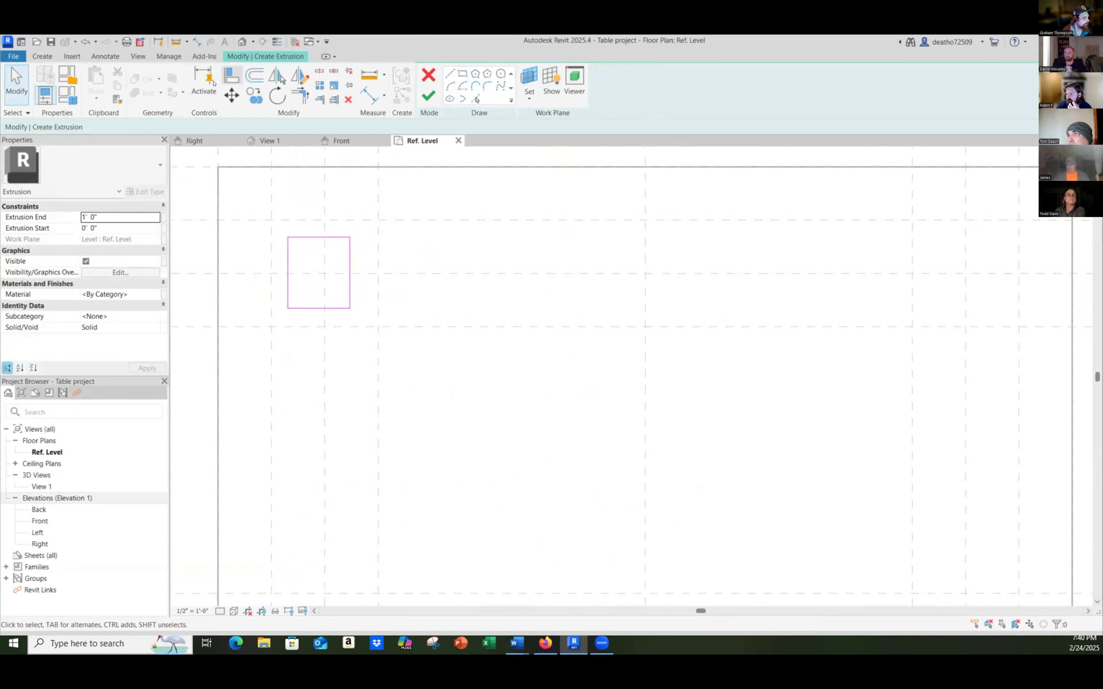
Step: Align and lock the rectangle's right and back edges to the back left leg's right and back reference planes
click(231, 75)
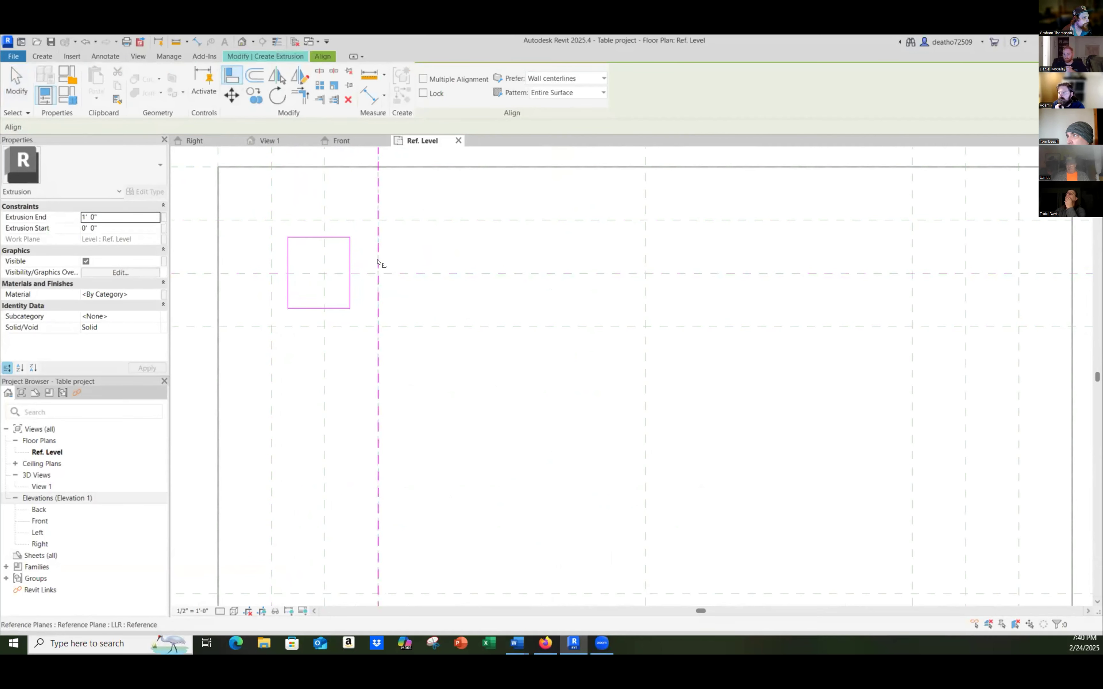
click(351, 263)
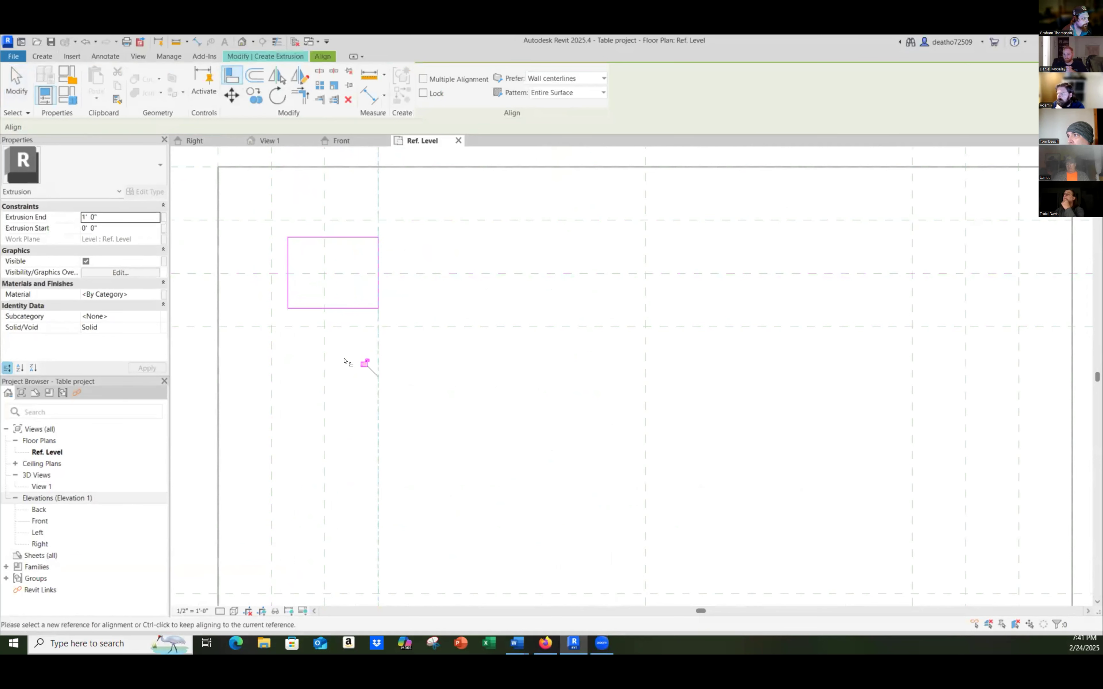
click(334, 221)
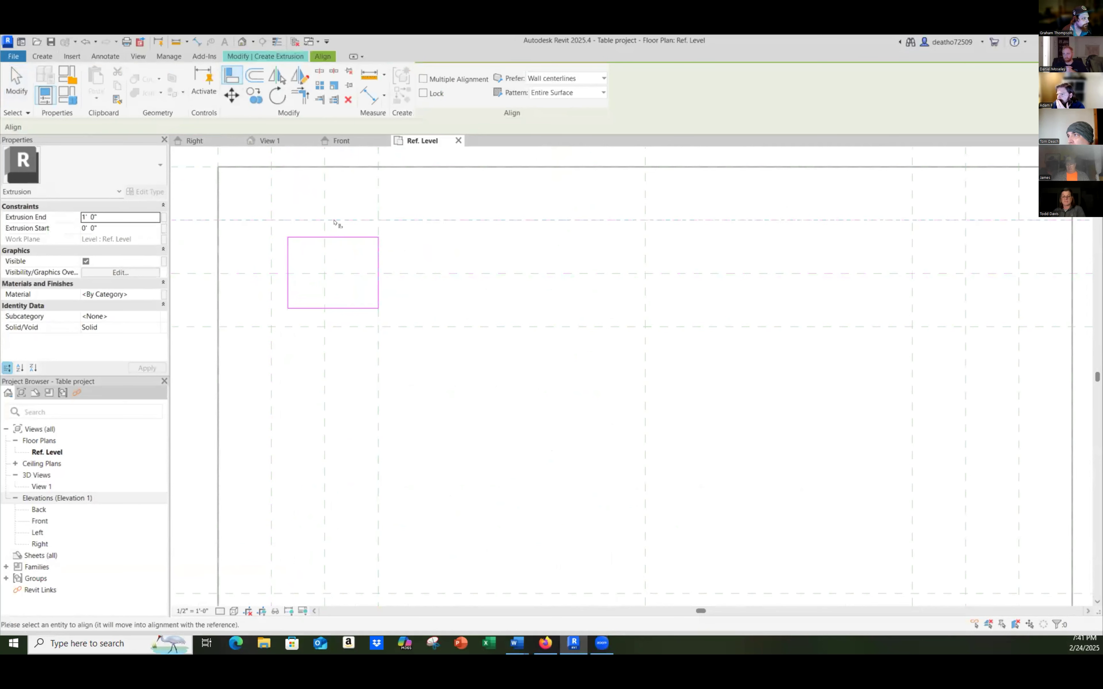
click(335, 237)
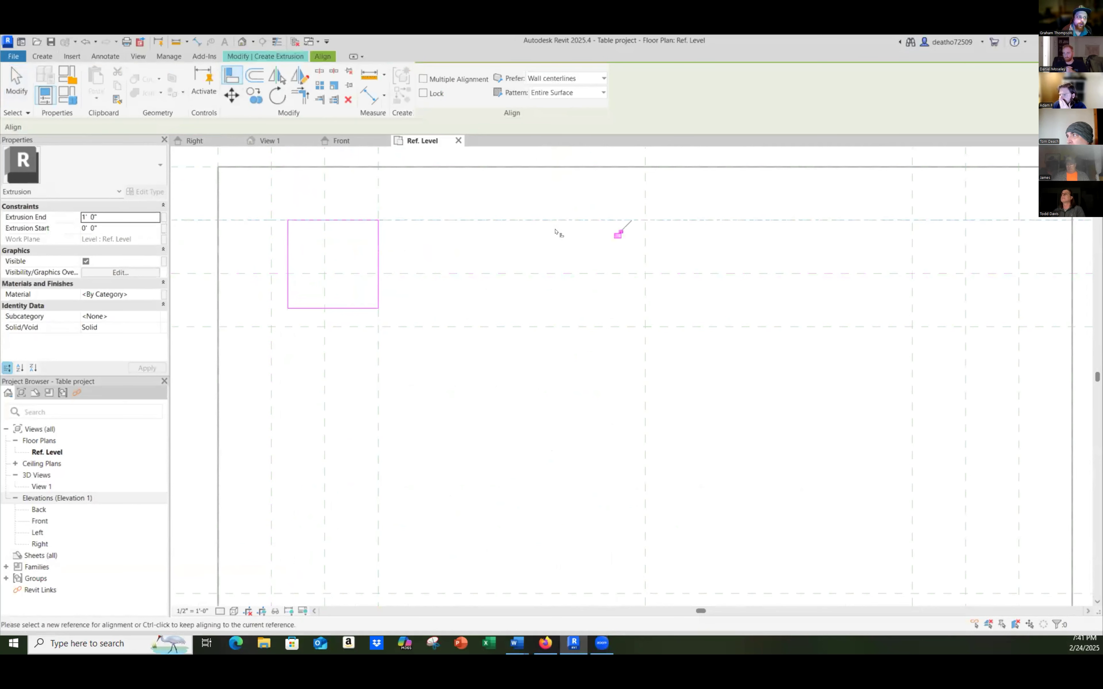
Step: Align and lock the rectangle's left and front edges to the back left leg's reference planes, and finish the extrusion
click(269, 262)
click(288, 268)
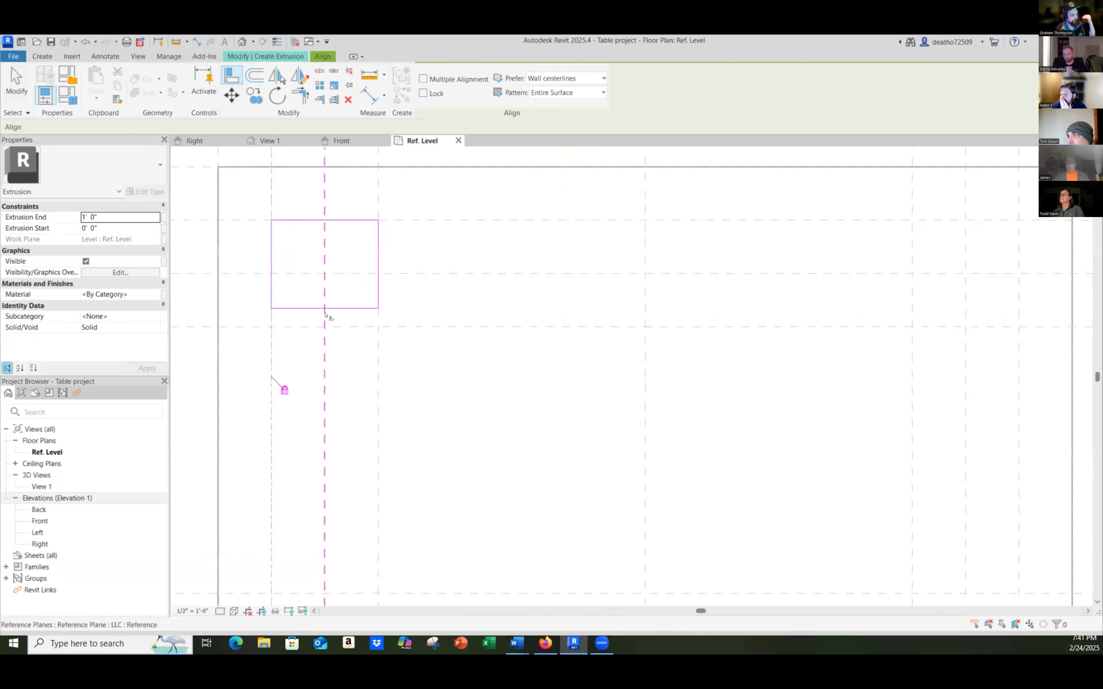
click(333, 327)
click(341, 308)
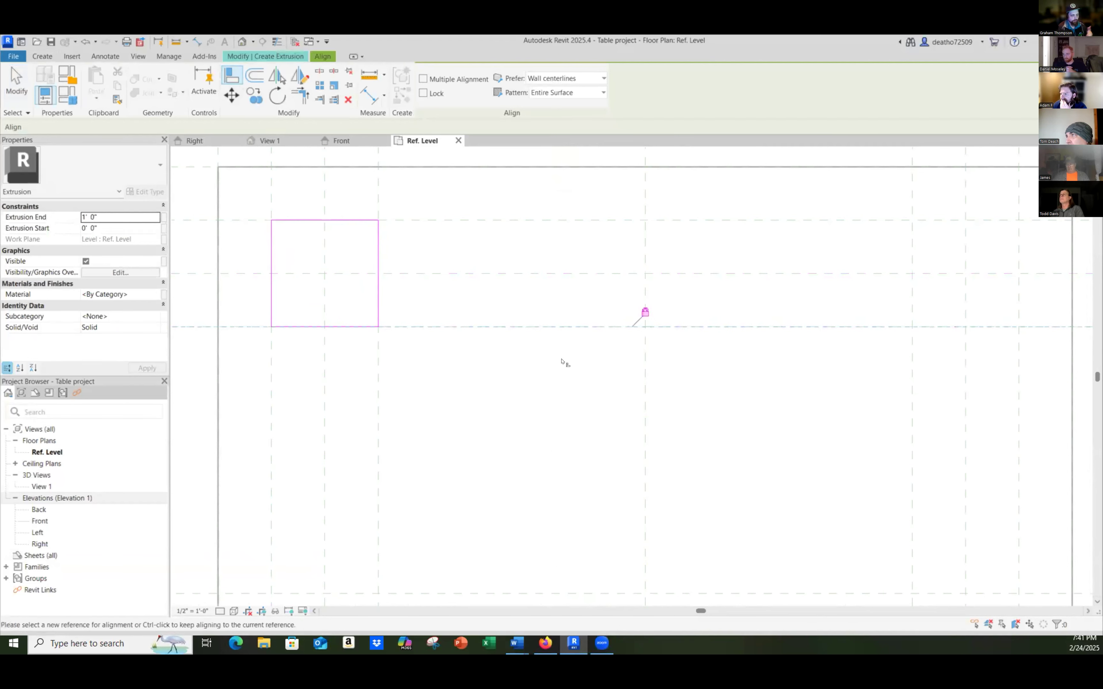
middle_drag(660, 364, 419, 336)
scroll(418, 335, up, 1)
key(Escape)
key(Escape)
mouse_move(820, 240)
middle_down()
mouse_move(816, 253)
mouse_move(613, 323)
middle_up()
scroll(565, 306, up, 1)
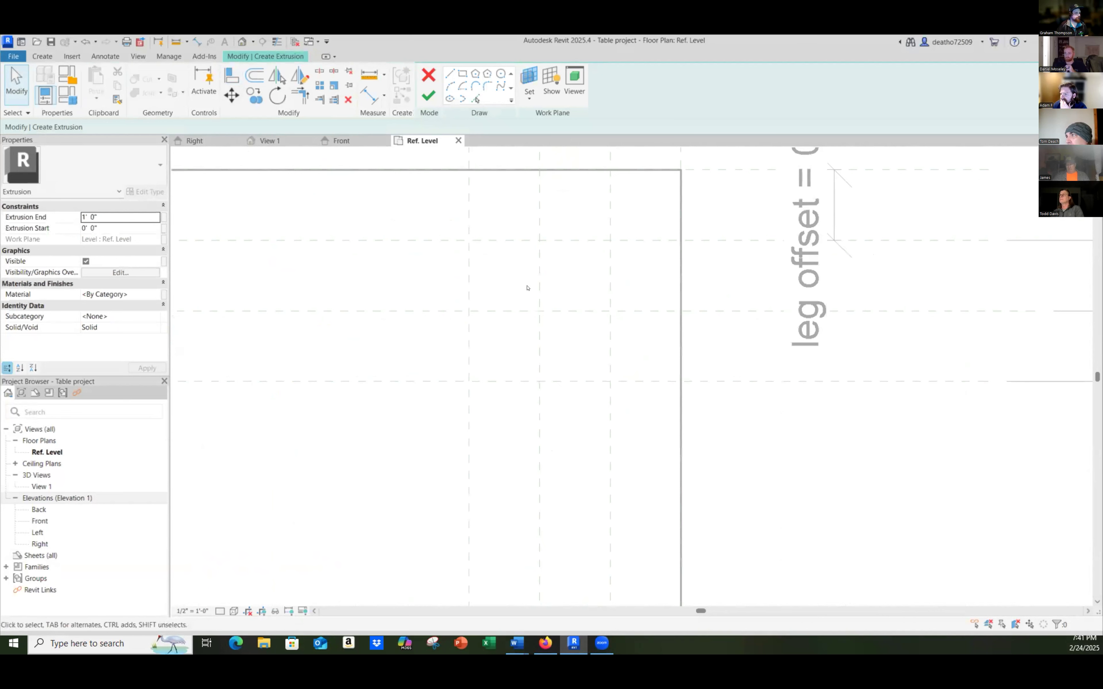
click(428, 96)
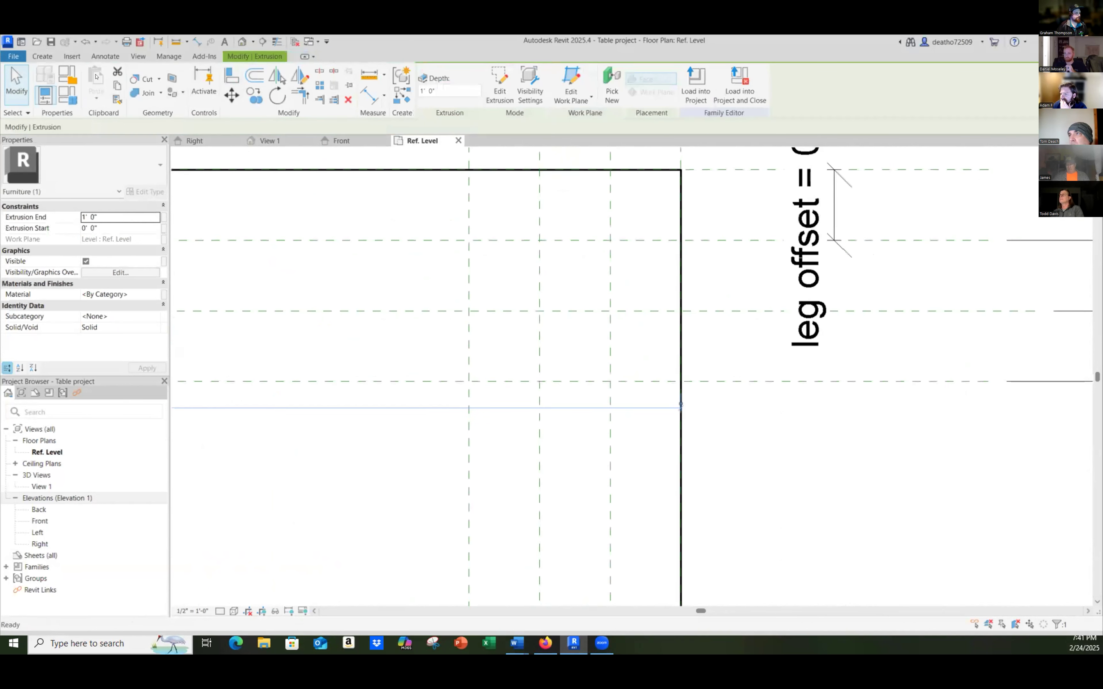
Step: Start another solid extrusion and sketch a rectangle about 6 1/2" by 6 1/4" inside the back right leg's outer reference planes
click(42, 56)
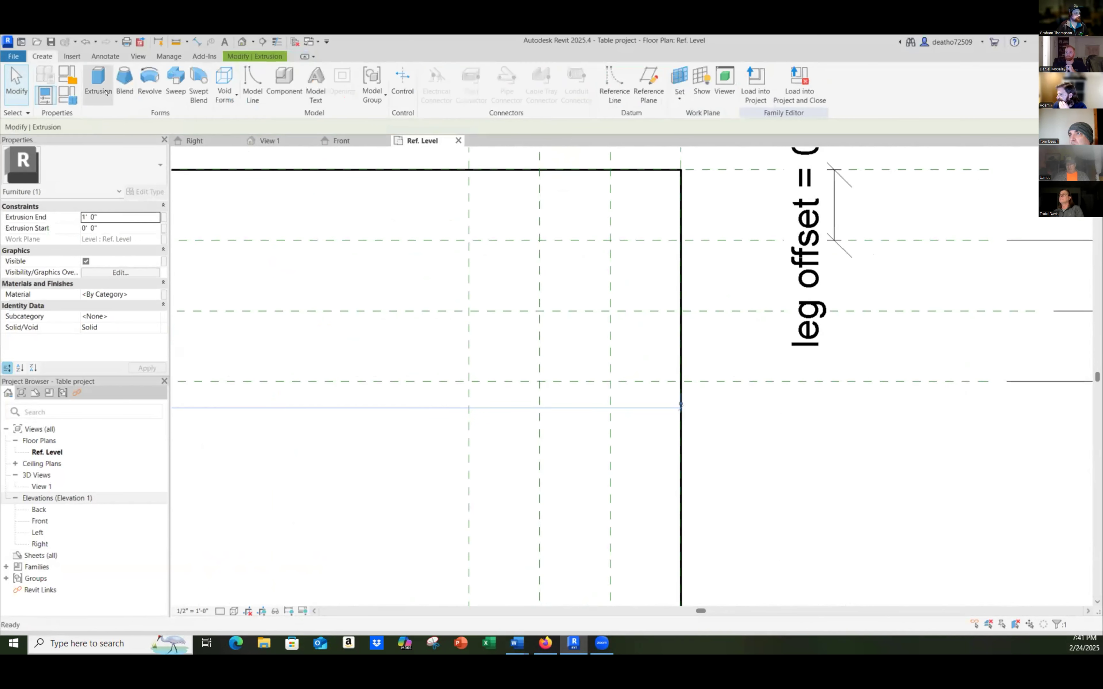
click(98, 80)
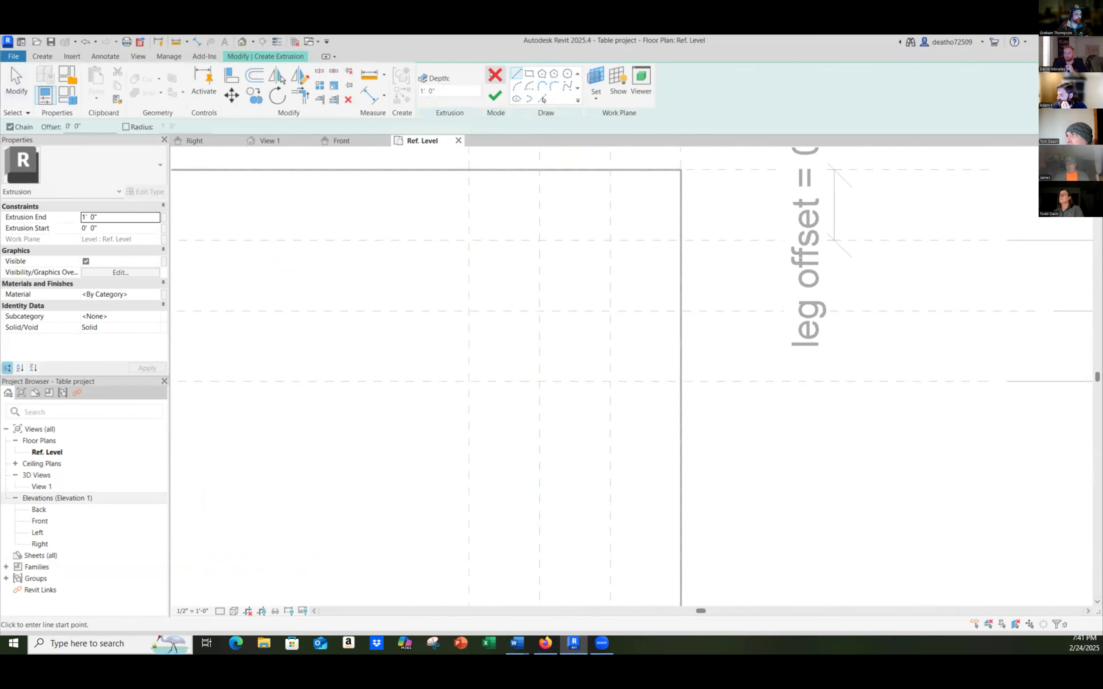
click(529, 74)
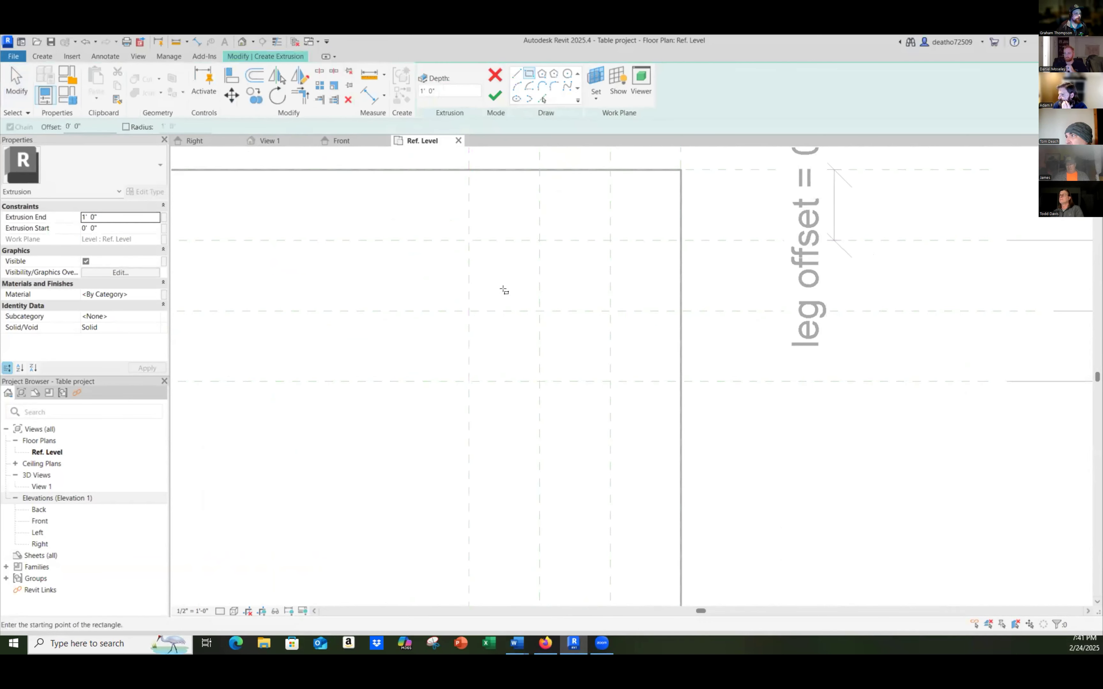
click(502, 275)
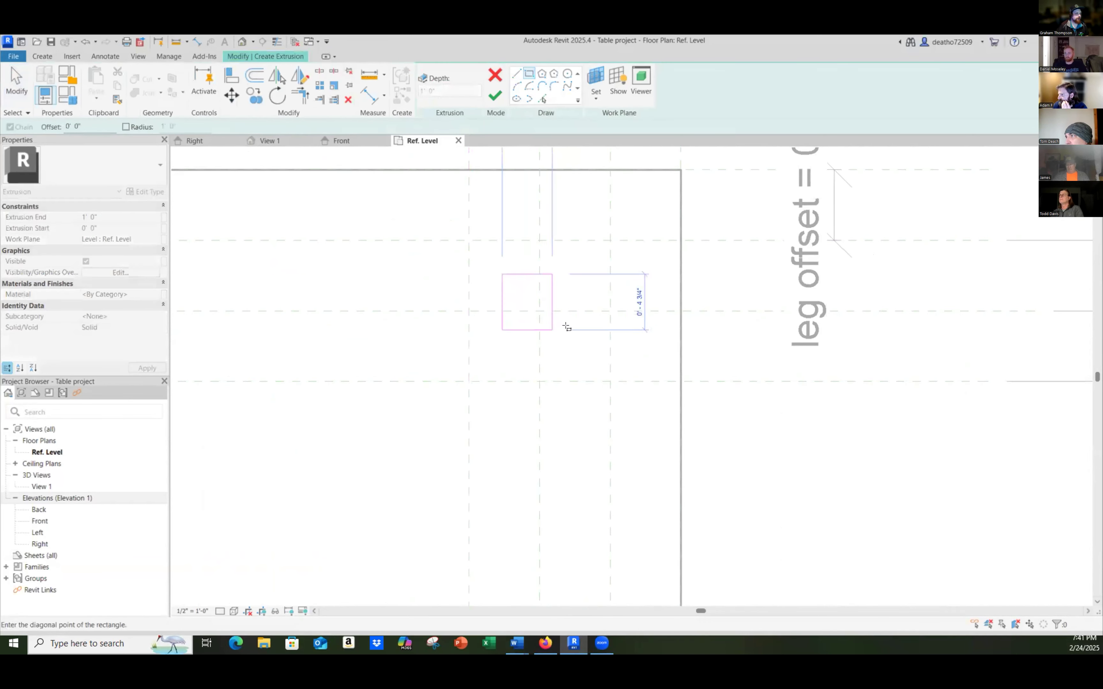
click(579, 348)
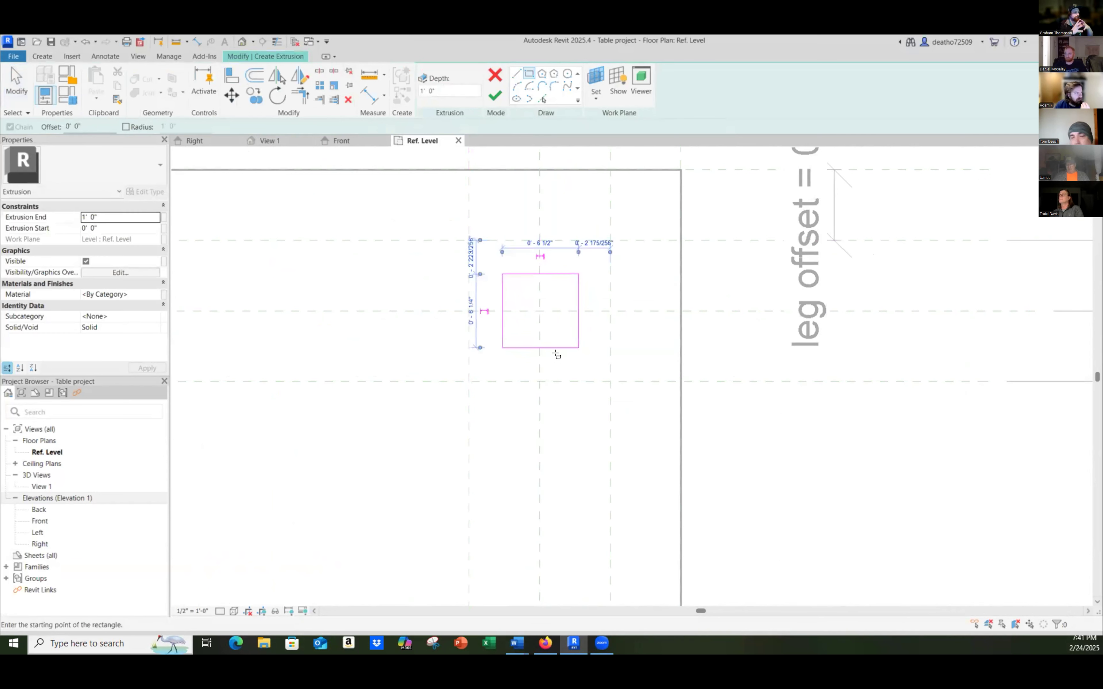
key(Escape)
key(Escape)
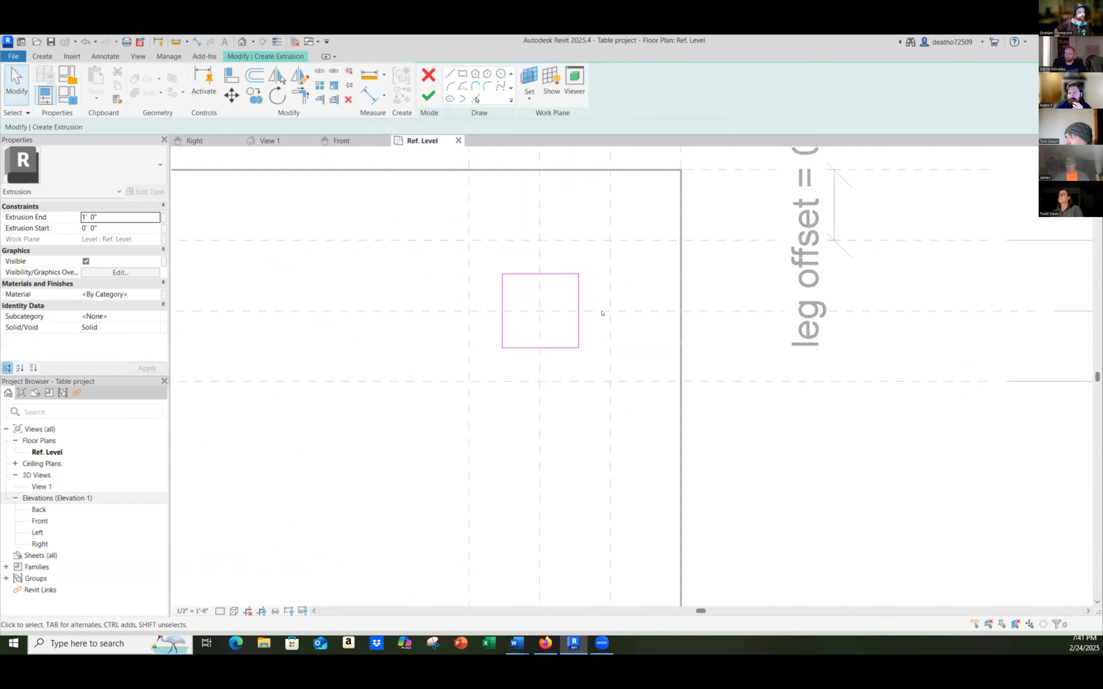
Step: Try aligning the rectangle's right and back edges to the back right leg's reference planes without locking, and undo both alignments
click(231, 75)
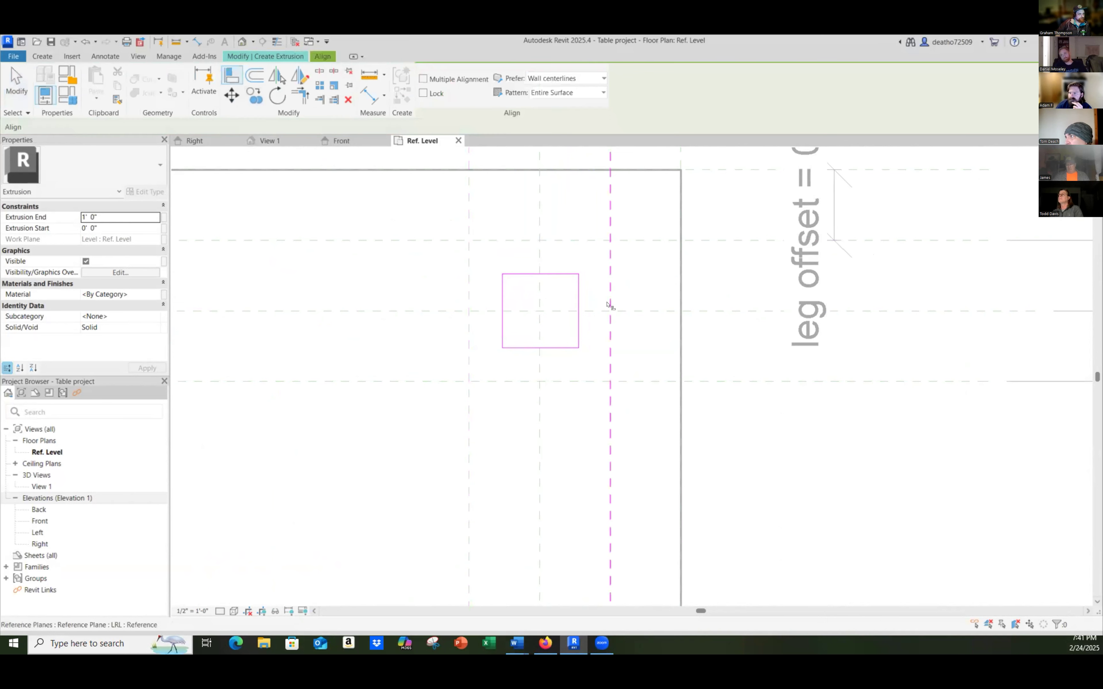
click(578, 305)
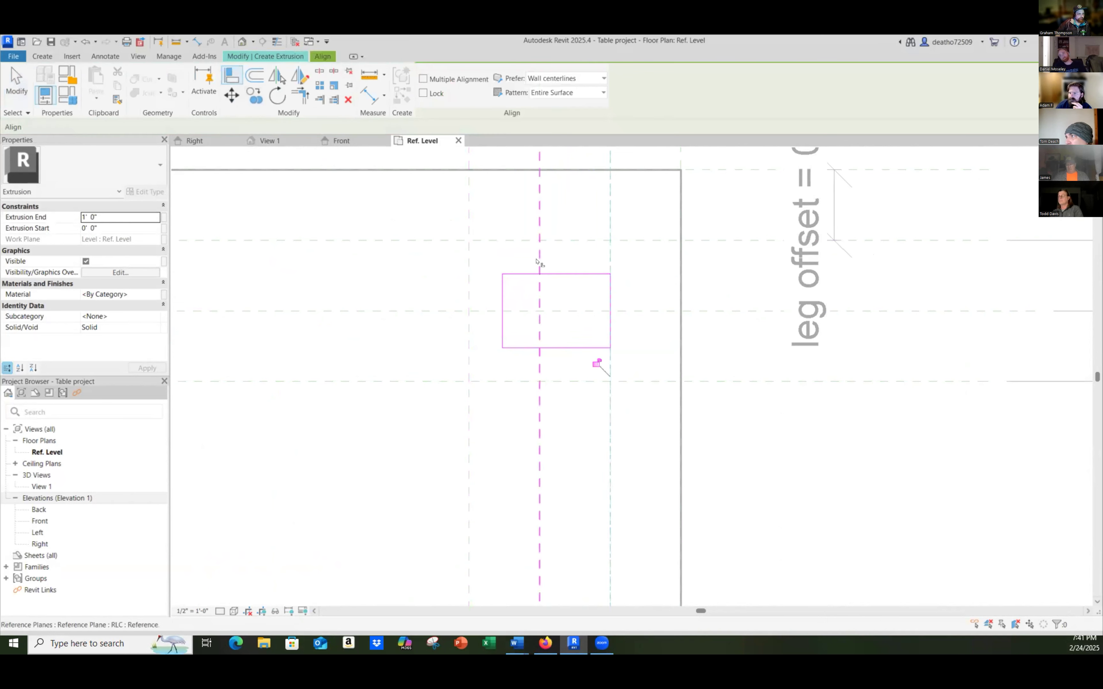
click(545, 241)
click(557, 275)
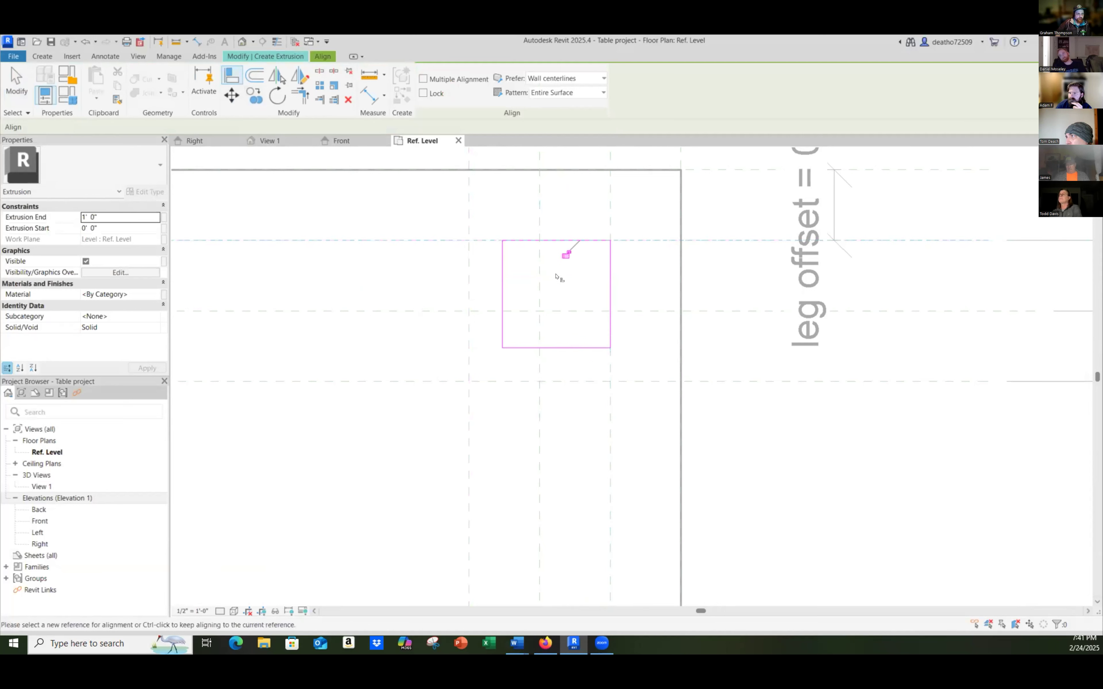
click(86, 41)
click(86, 41)
Step: Align and lock the rectangle's right and back edges to the back right leg's right and back reference planes
click(611, 297)
click(579, 298)
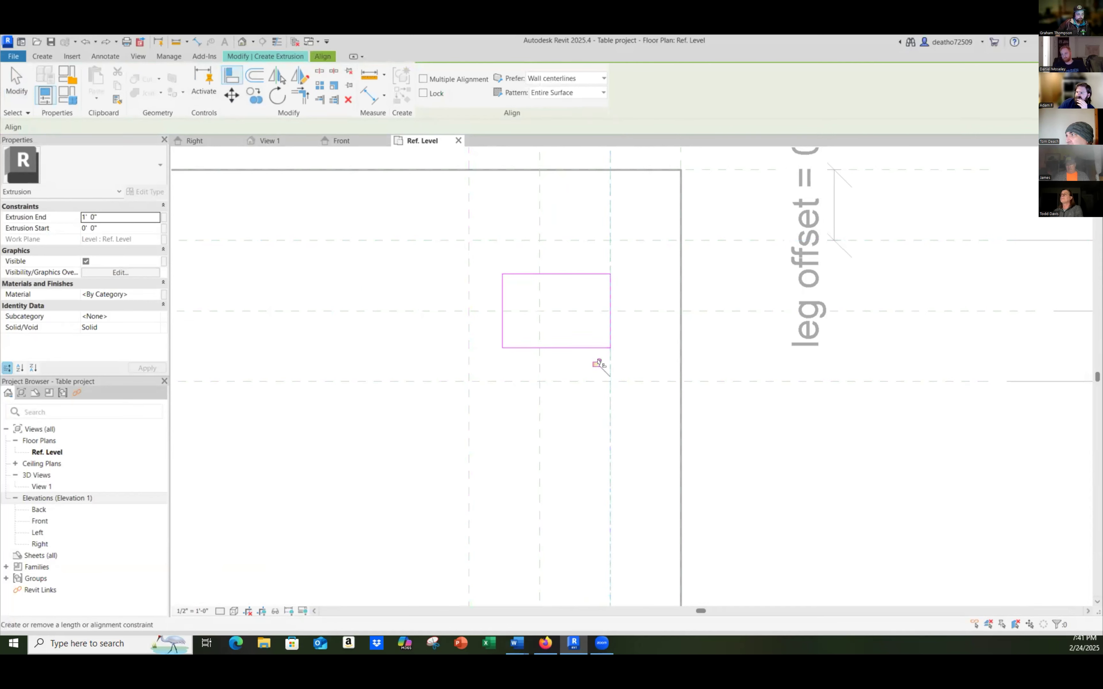
click(564, 240)
click(572, 274)
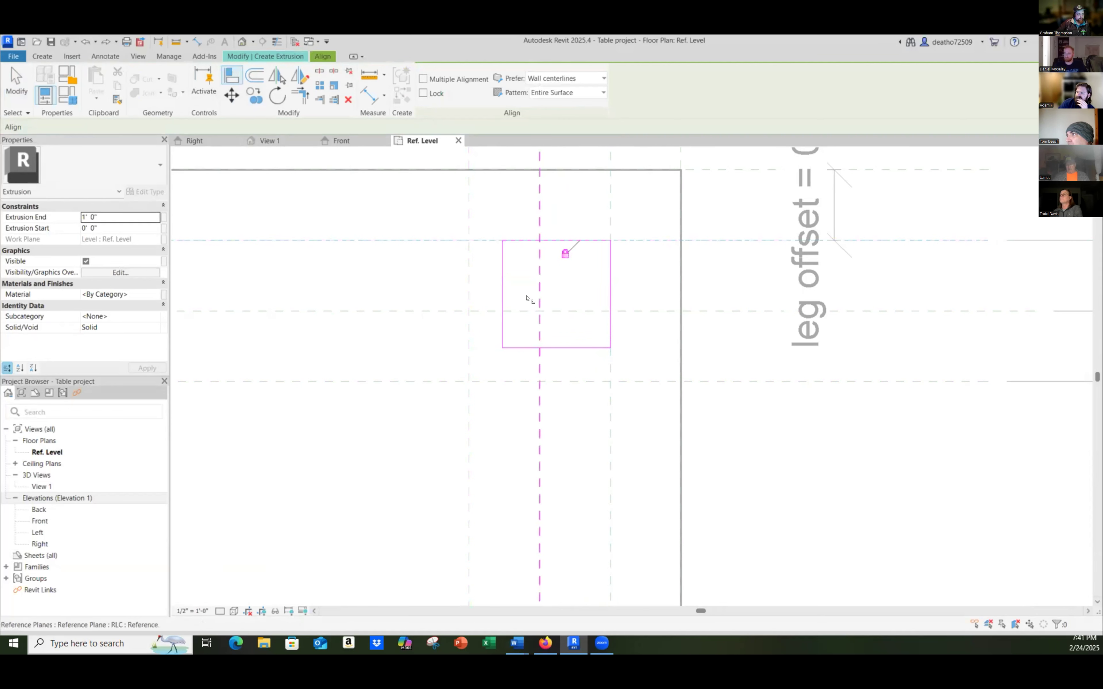
Step: Align and lock the rectangle's left and front edges to the back right leg's left and front reference planes
click(463, 297)
click(502, 297)
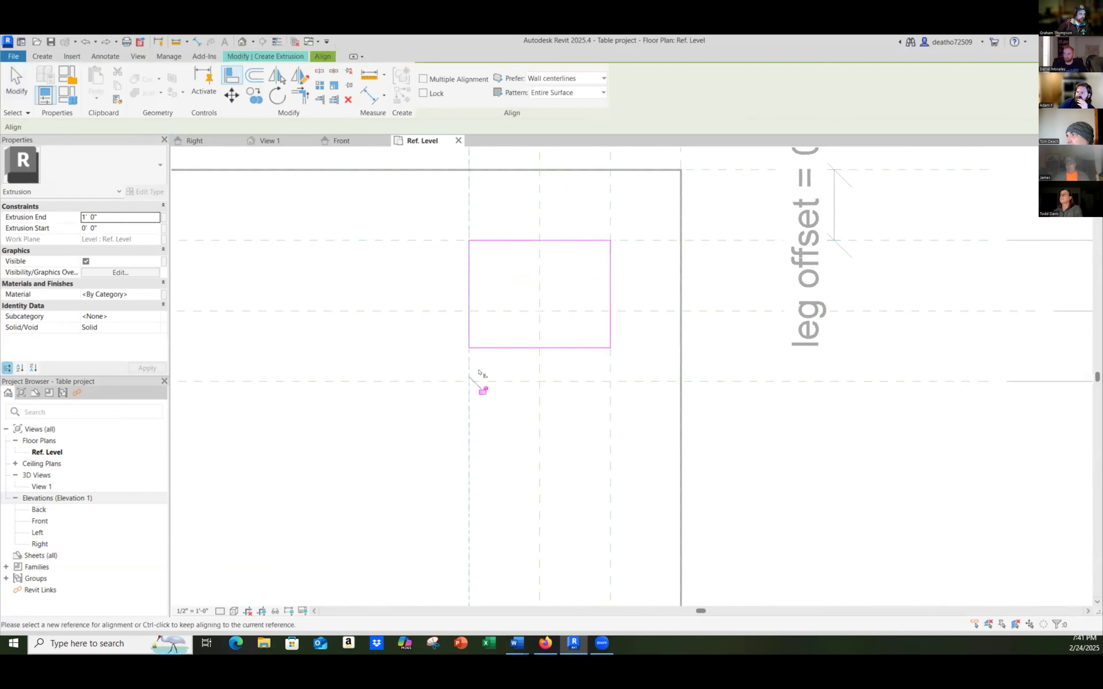
click(555, 381)
click(562, 348)
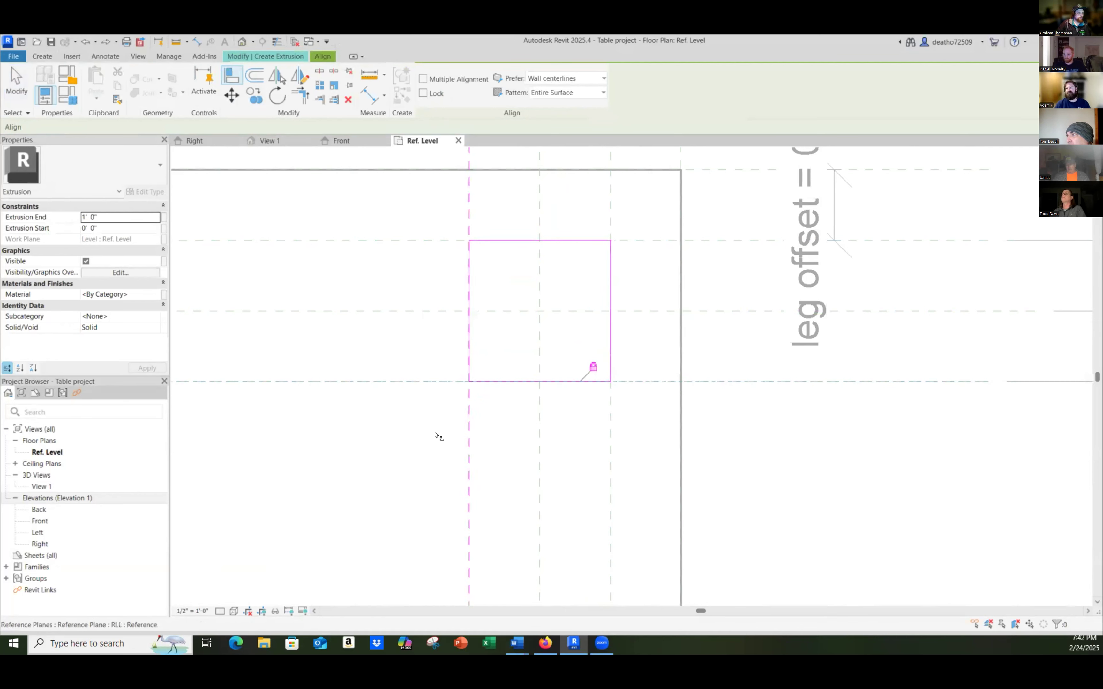
scroll(488, 434, down, 4)
middle_drag(487, 432, 667, 164)
scroll(638, 189, up, 1)
scroll(482, 380, down, 1)
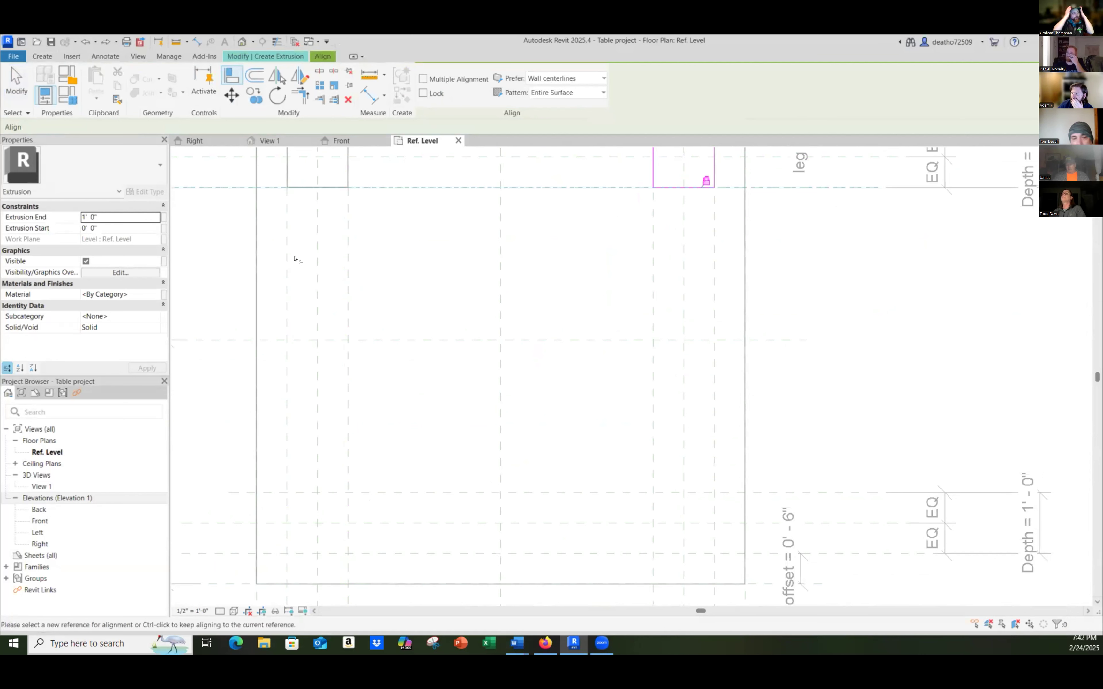
key(Escape)
key(Escape)
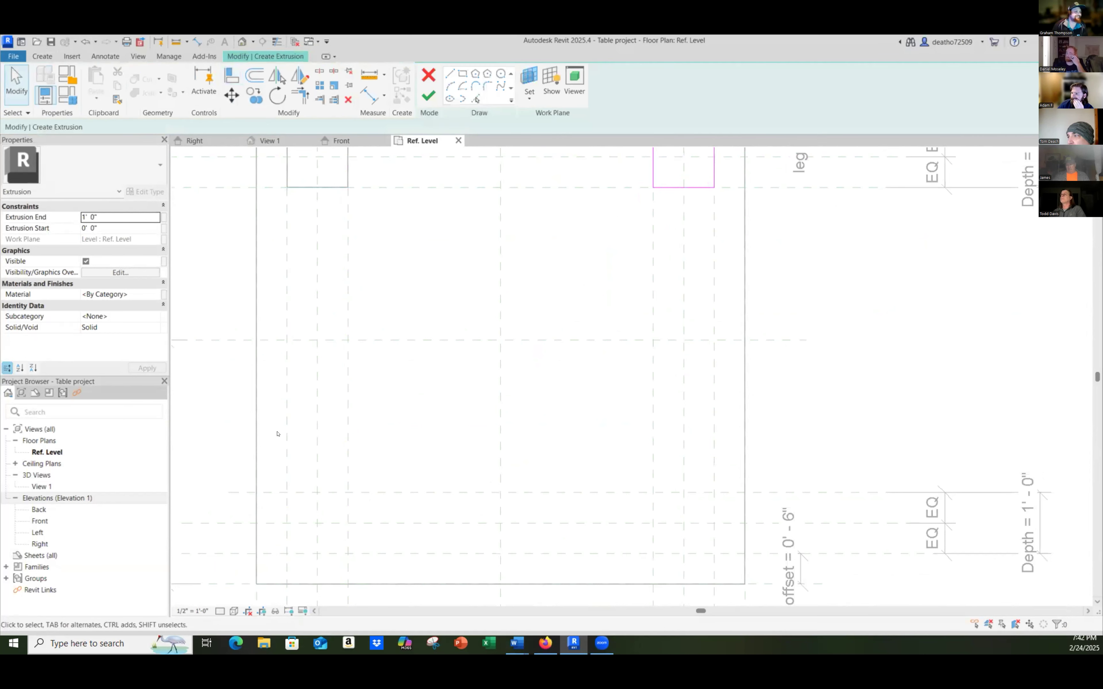
click(41, 56)
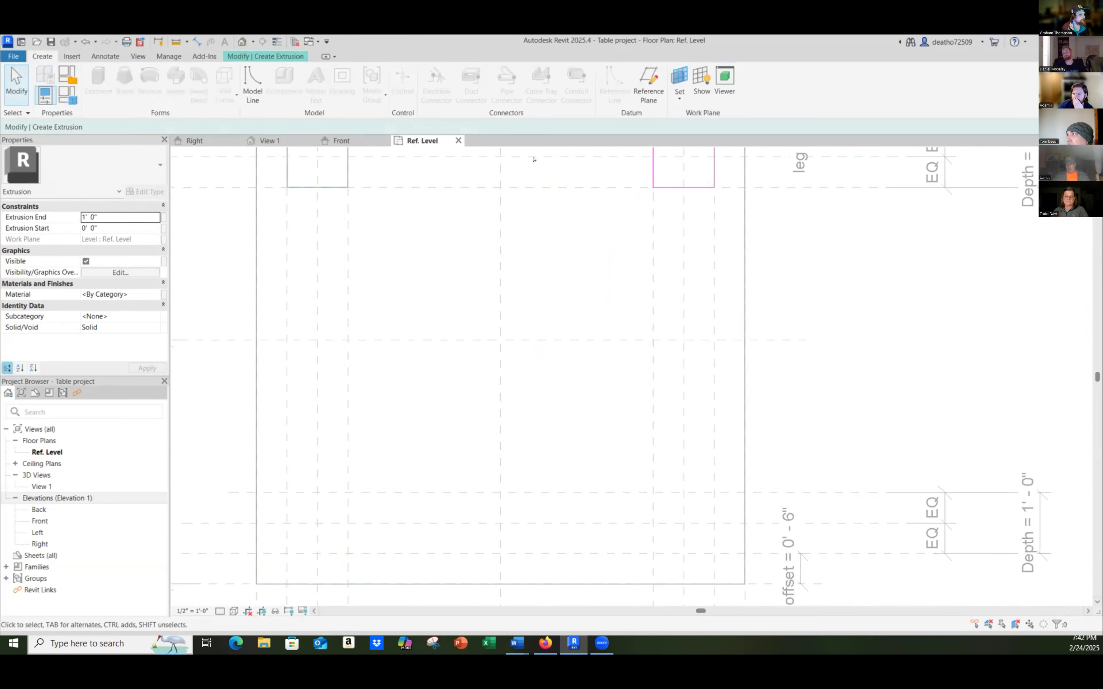
click(263, 55)
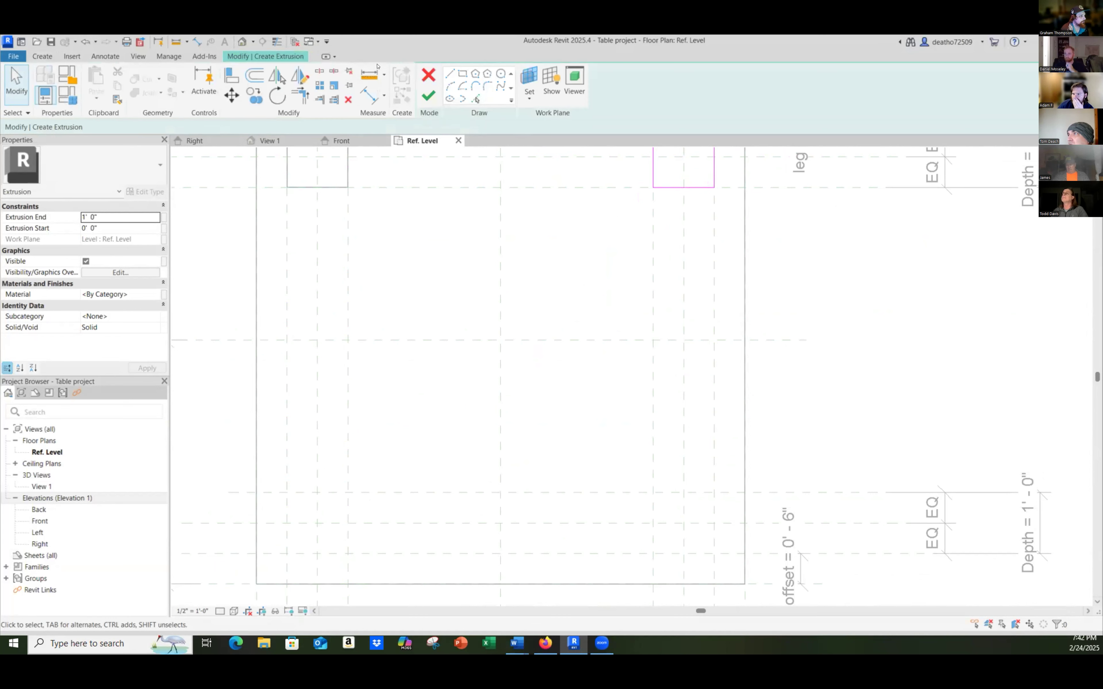
Step: Finish the back right leg's extrusion sketch
click(428, 94)
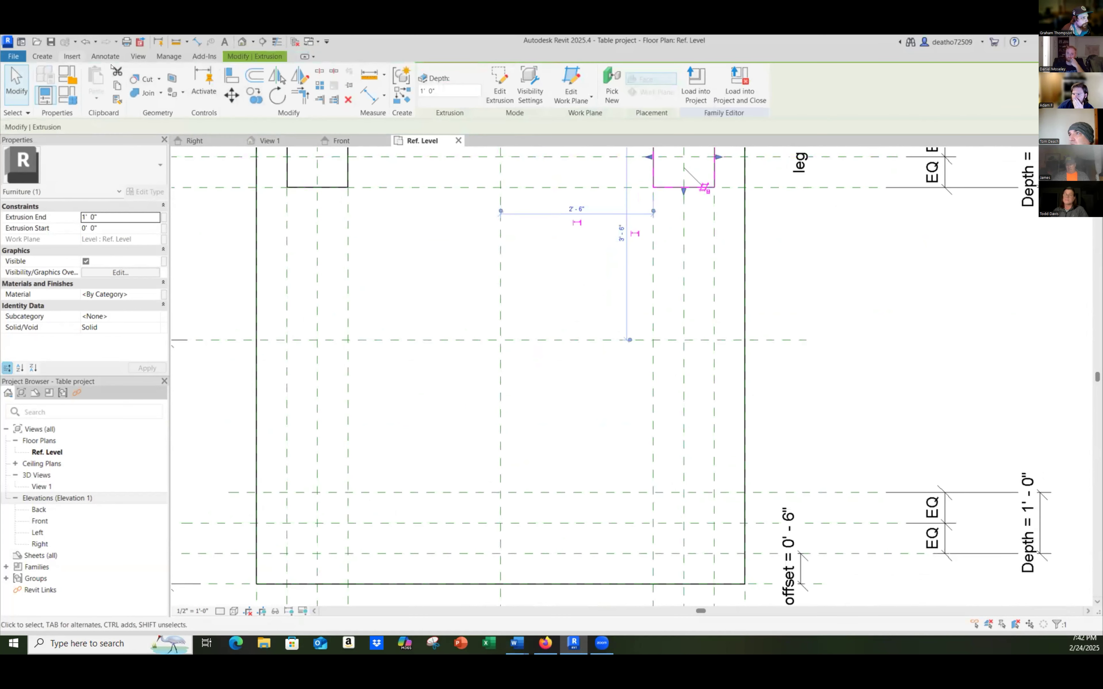
click(40, 56)
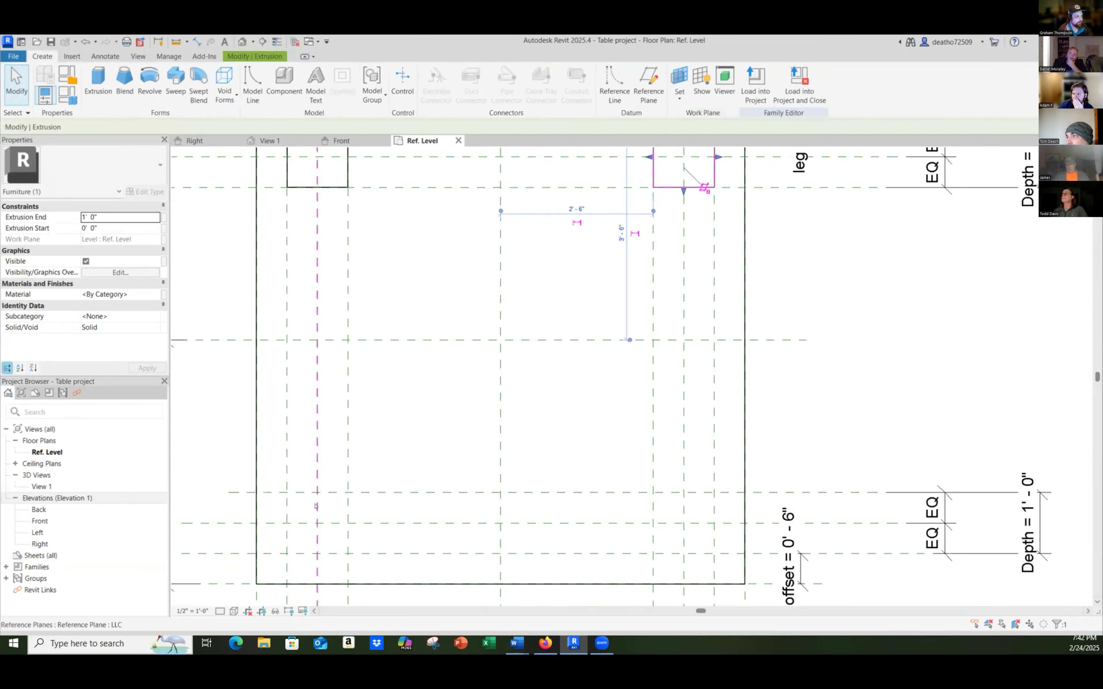
scroll(315, 517, up, 1)
middle_drag(316, 517, 313, 416)
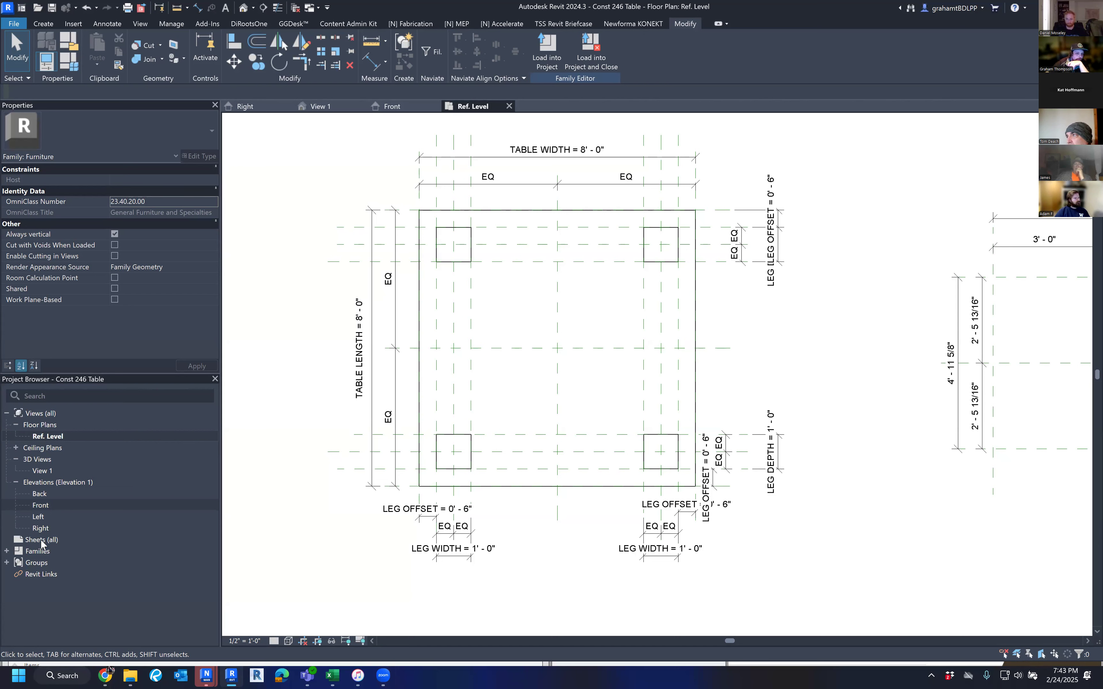
Step: Open the Front elevation view of the table family
double_click(41, 505)
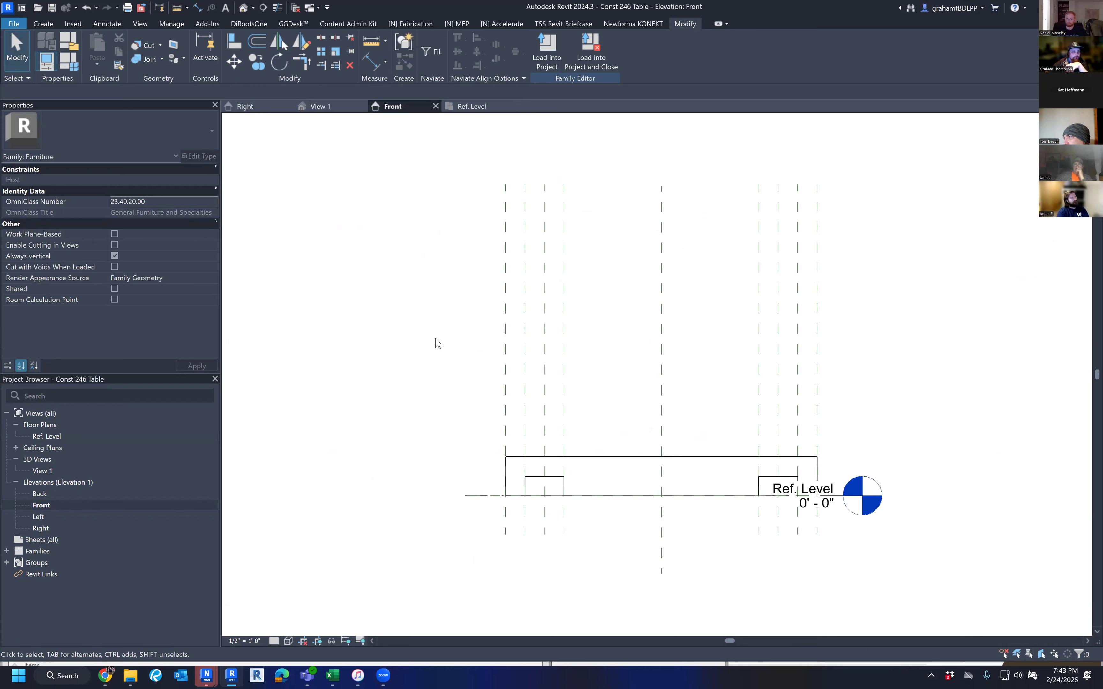
middle_drag(440, 348, 439, 352)
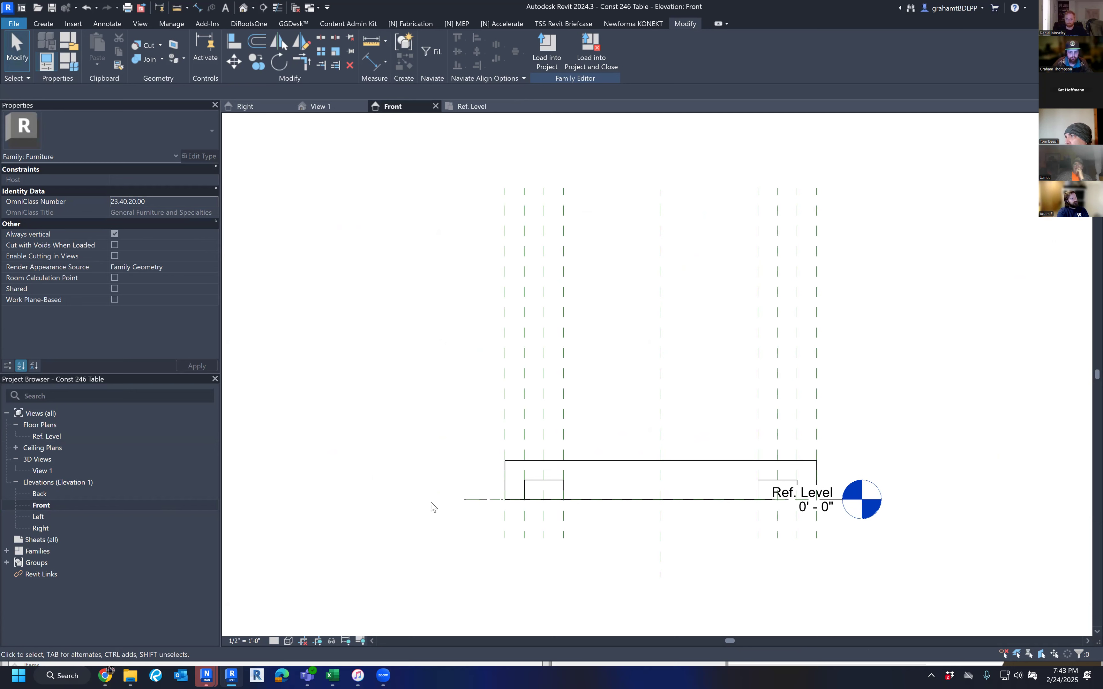
middle_drag(433, 507, 423, 457)
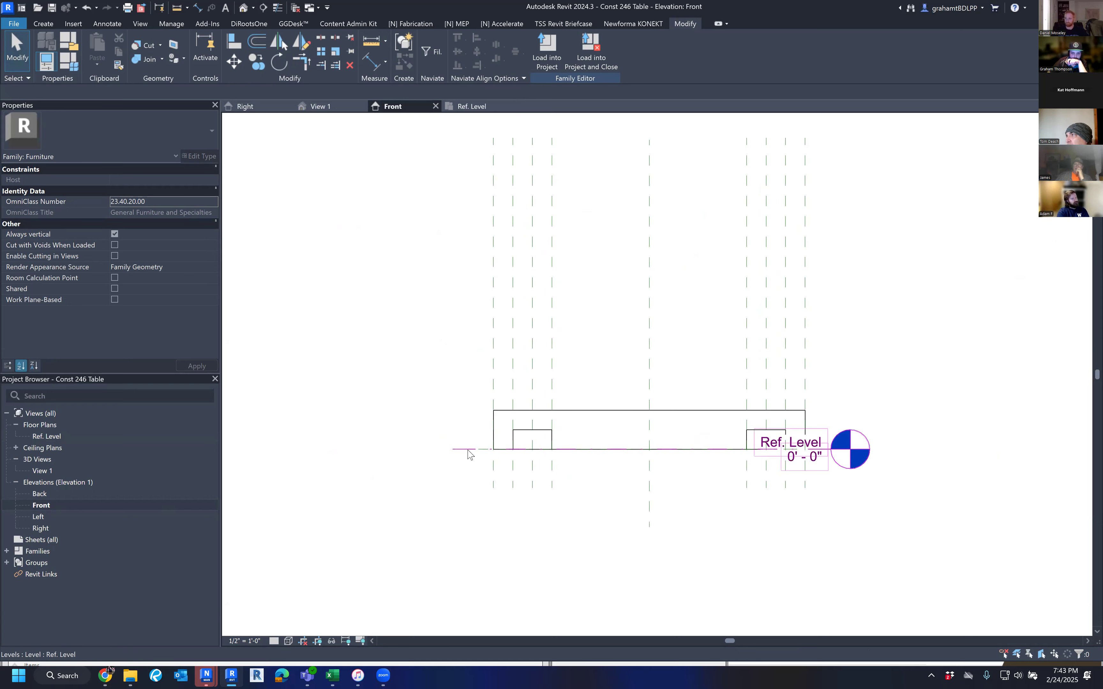
click(535, 437)
click(460, 490)
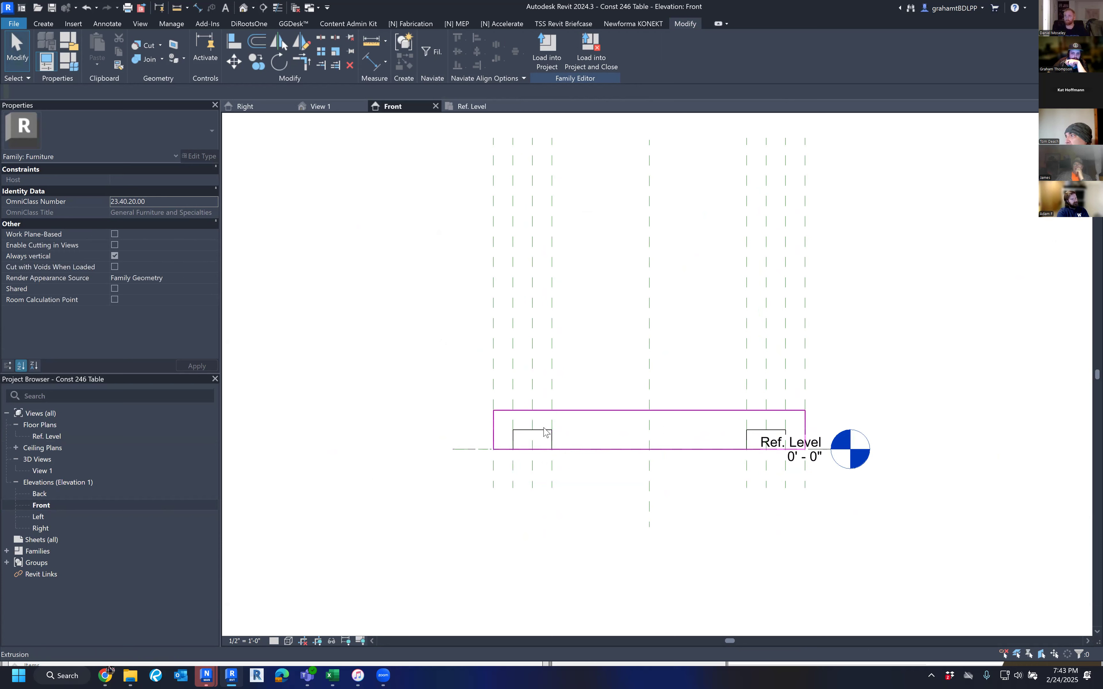
Step: Try stretching the left leg extrusion's top up to the tabletop extrusion's upper edge, and undo the stretch
click(541, 434)
scroll(540, 434, up, 3)
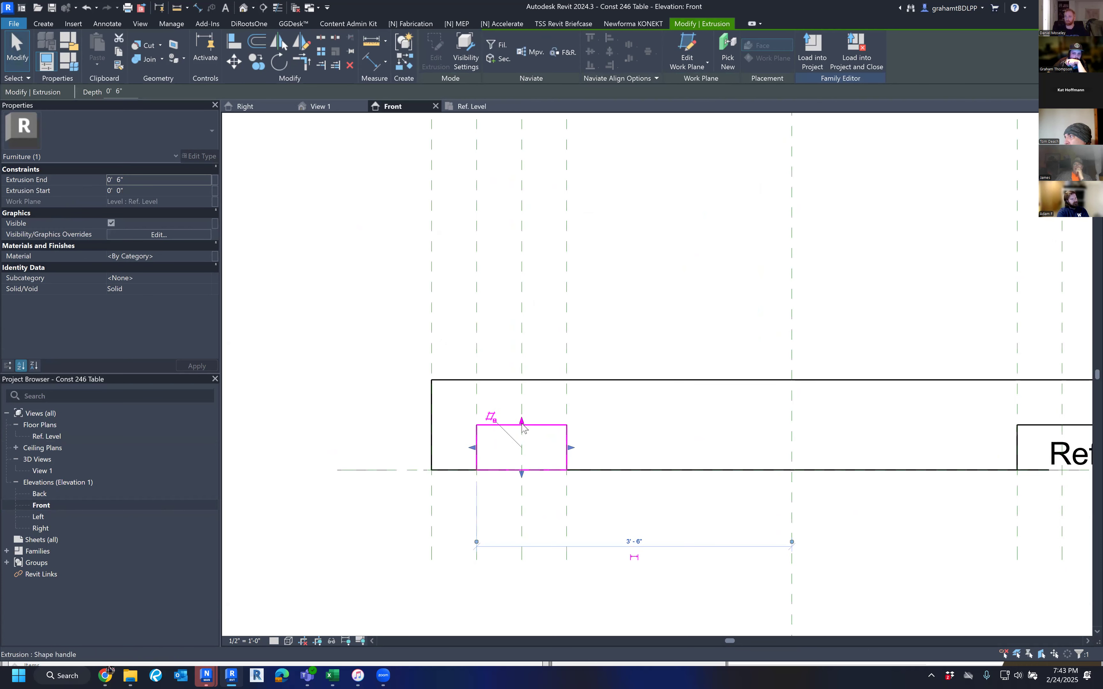
drag(521, 427, 522, 380)
click(633, 365)
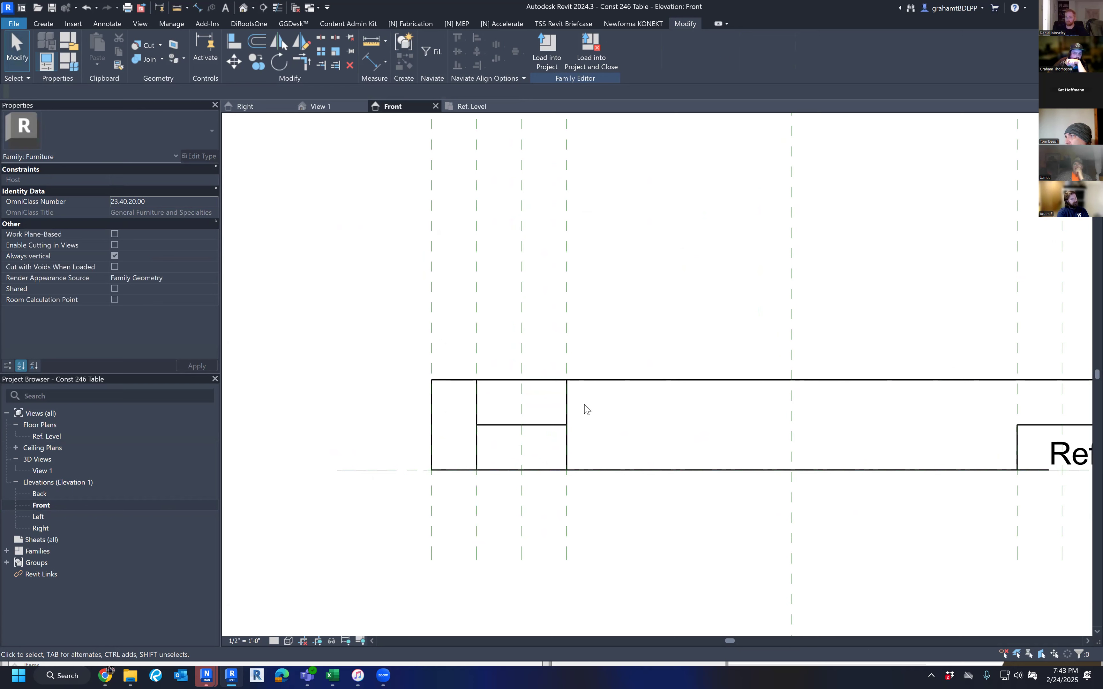
click(547, 430)
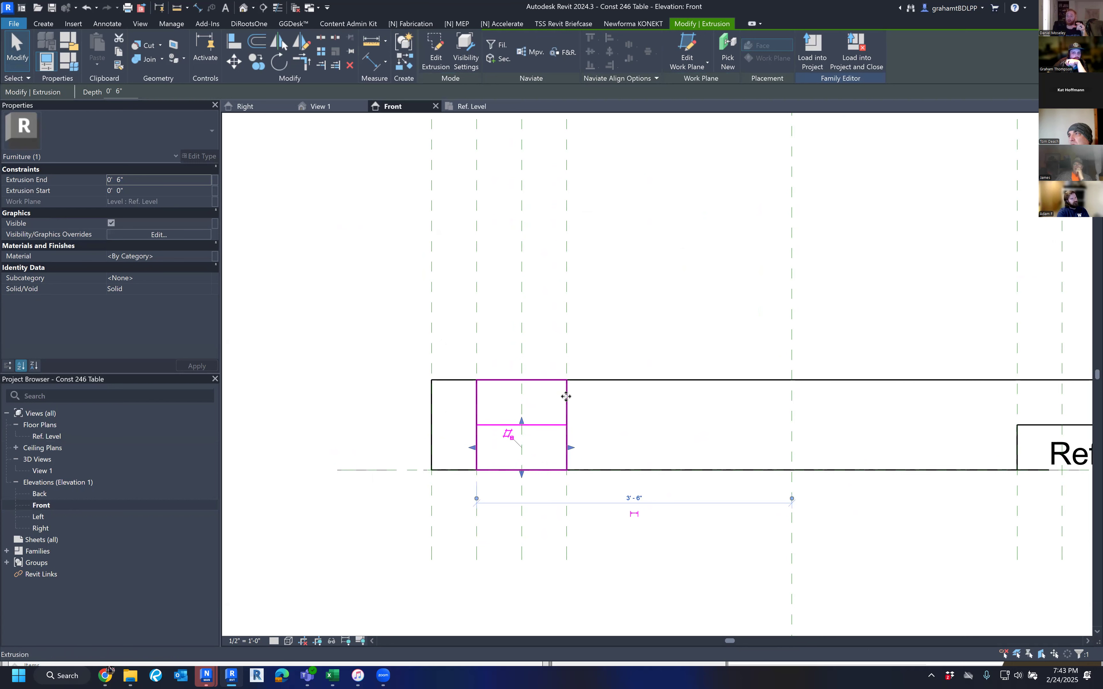
click(519, 424)
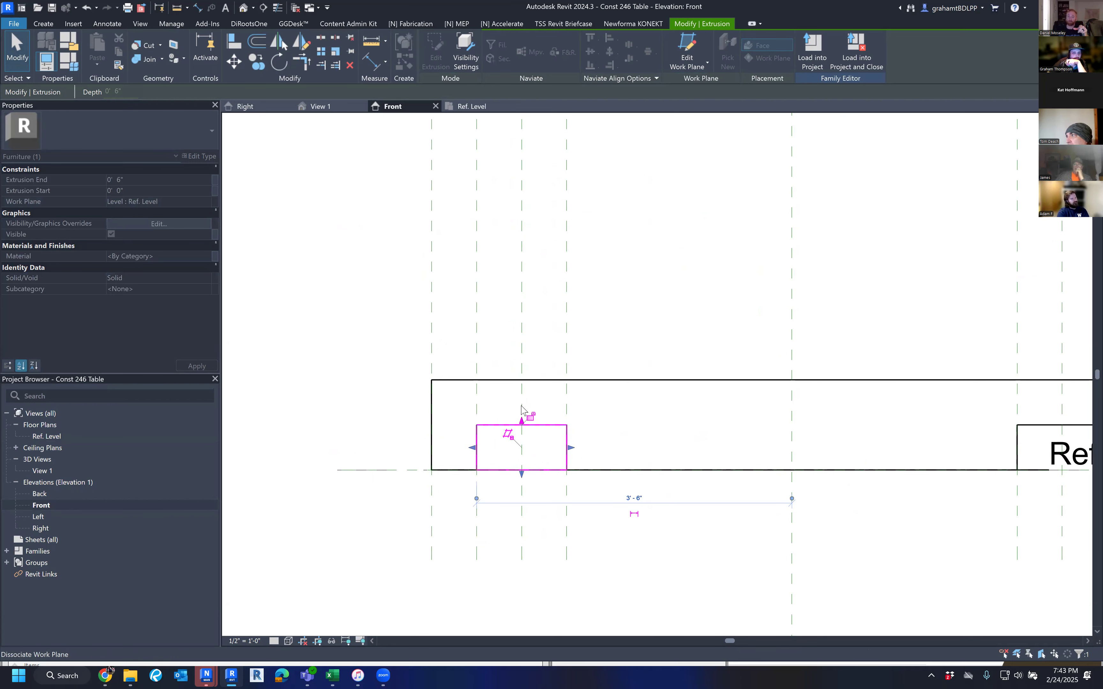
click(374, 311)
scroll(374, 310, down, 2)
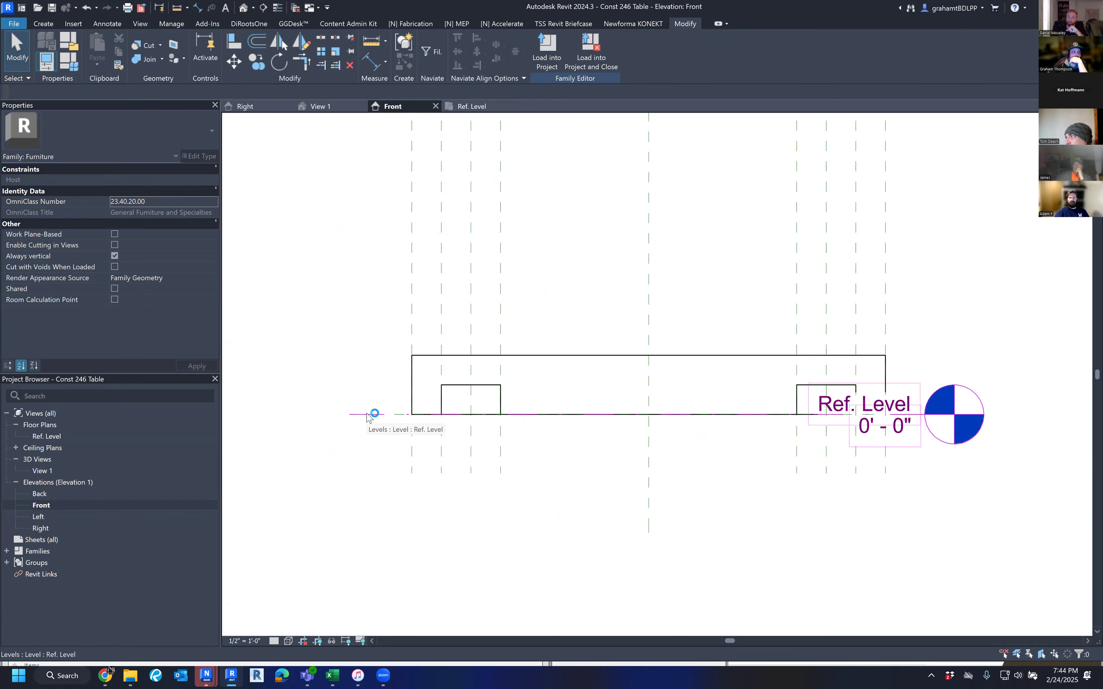
Step: Draw a horizontal reference plane across the table about 6' 9 3/4" above the reference level
scroll(368, 416, down, 1)
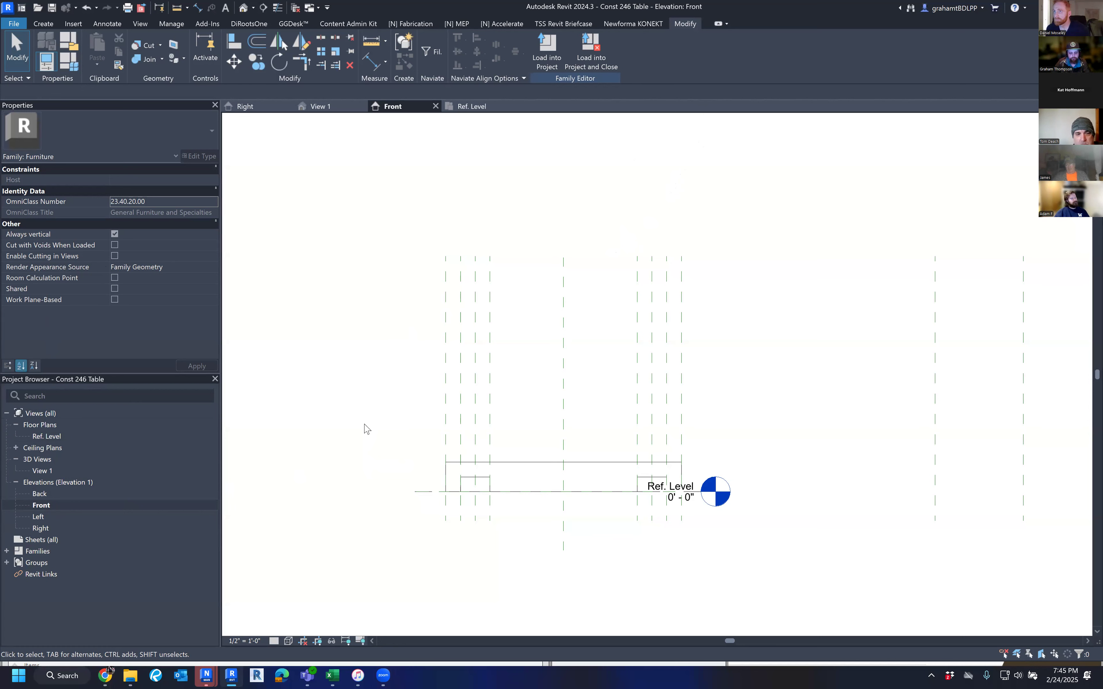
key(r)
key(p)
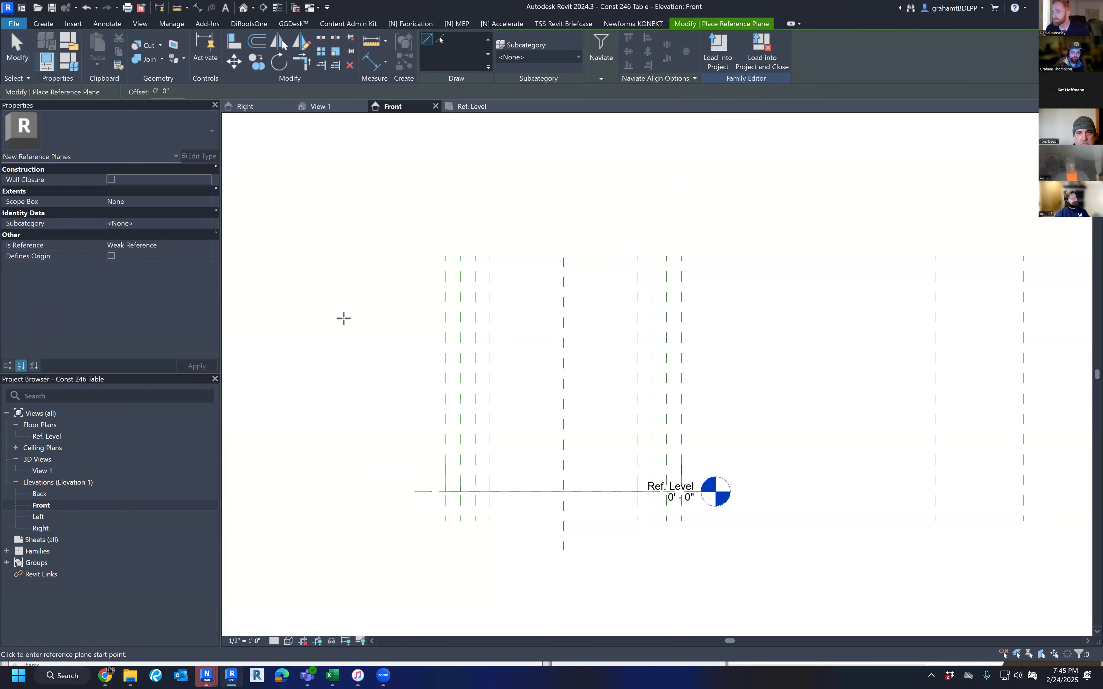
click(361, 291)
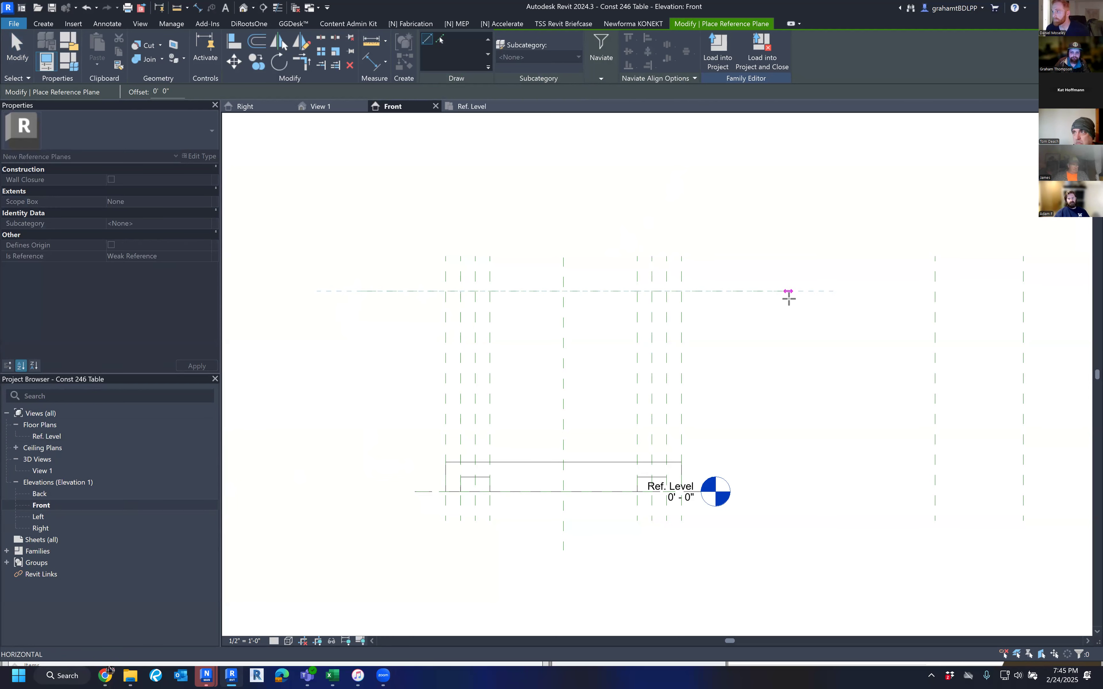
click(787, 290)
key(Escape)
key(Escape)
Step: Name the new horizontal reference plane TABLE HEIGHT
click(738, 292)
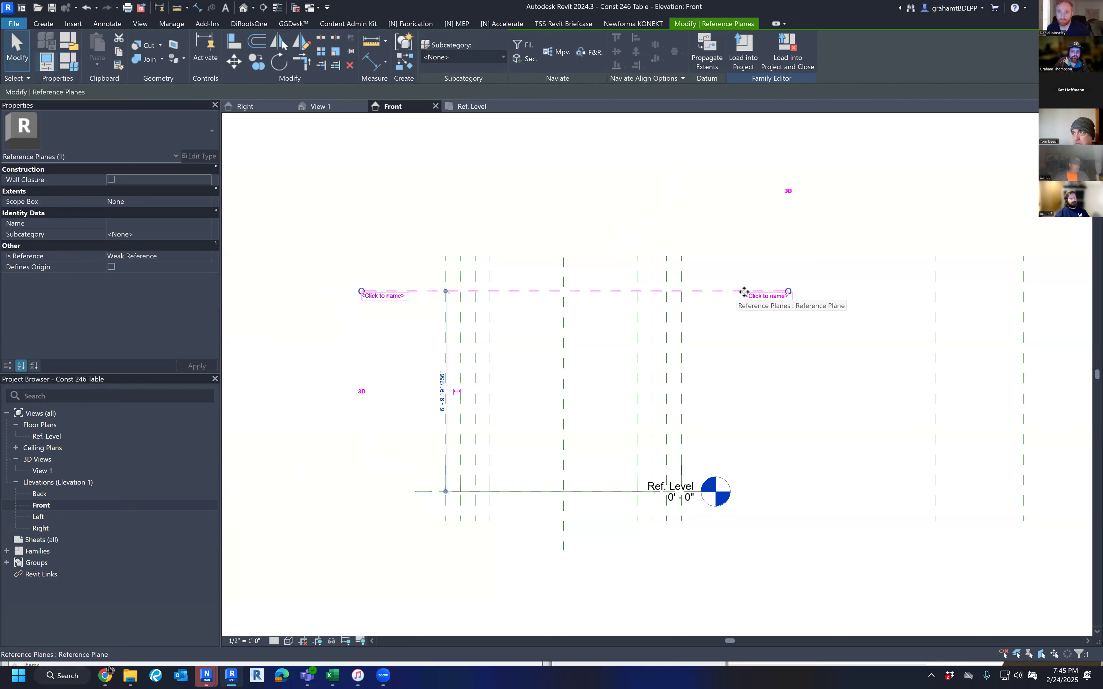
click(768, 297)
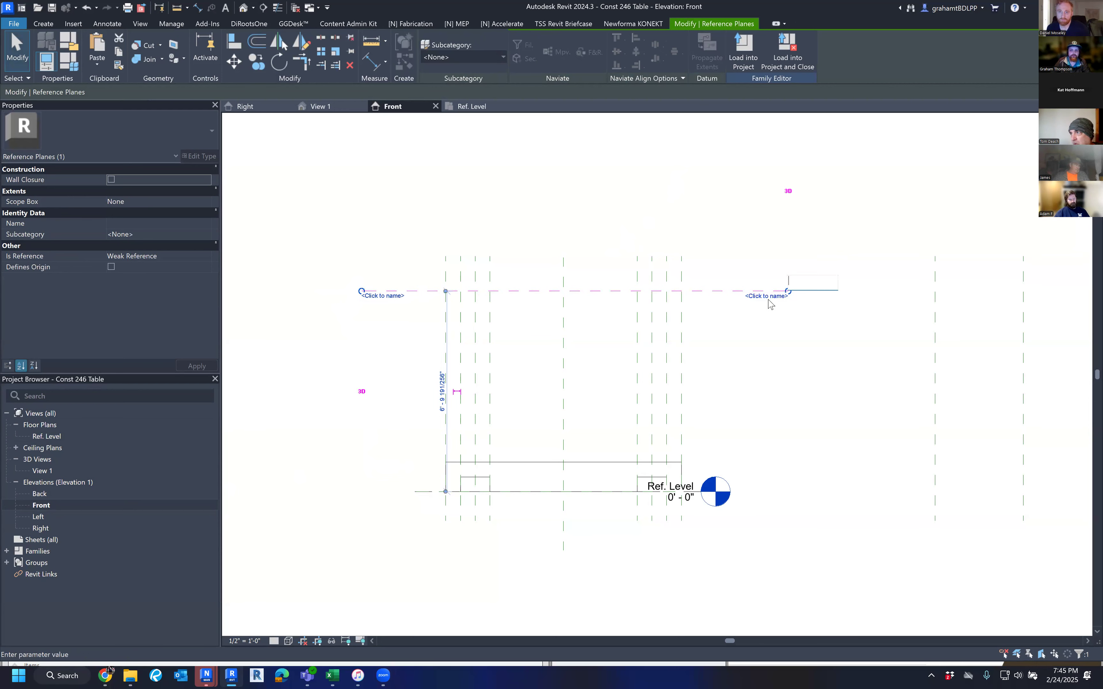
text(TABLE HEIGHT)
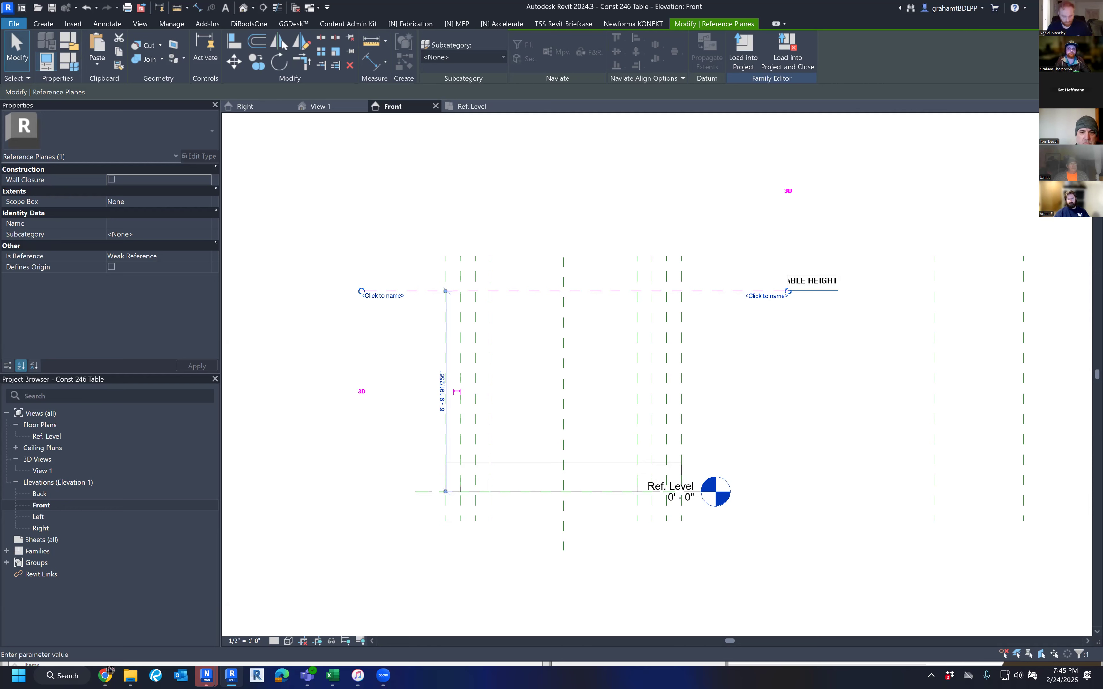
key(Return)
click(758, 254)
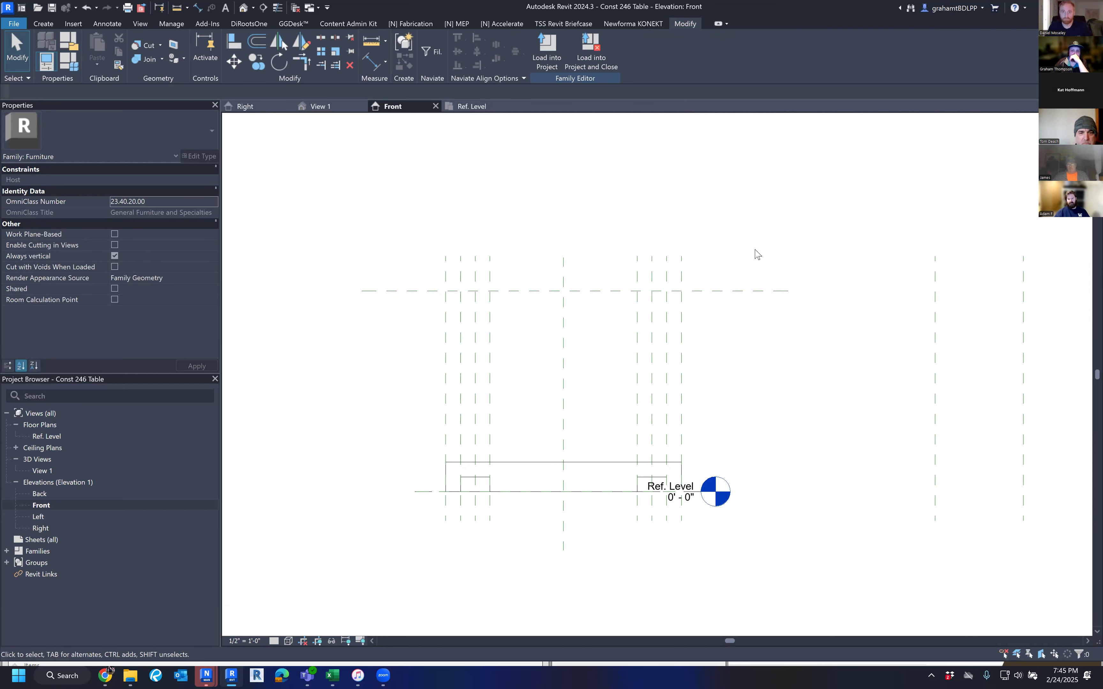
click(745, 292)
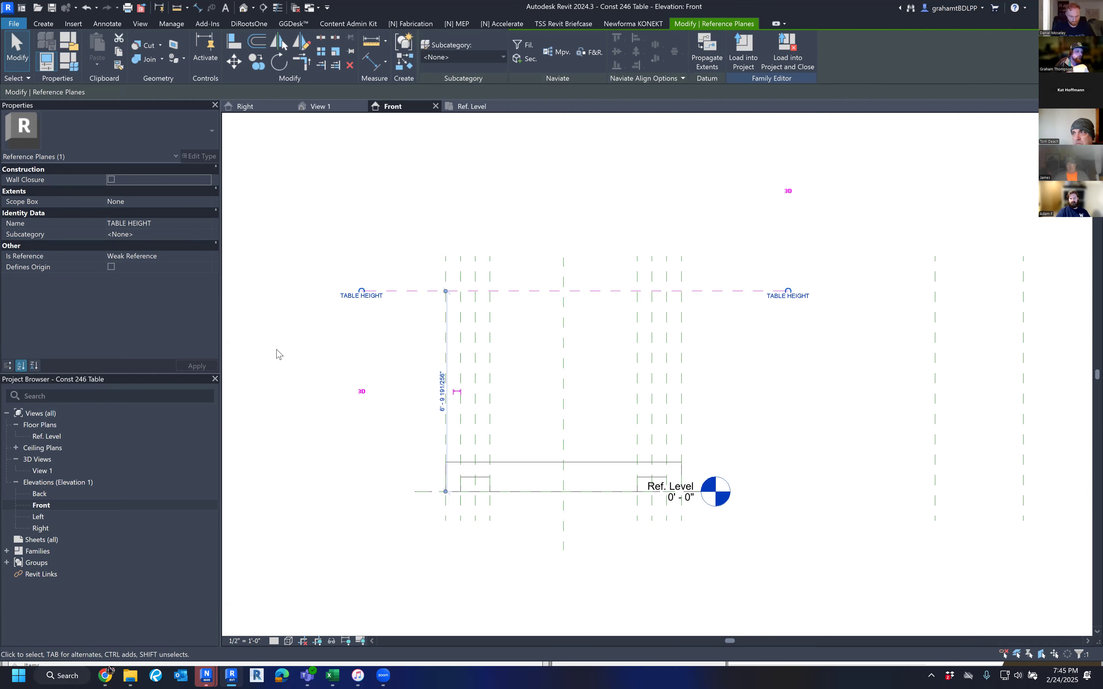
click(303, 374)
middle_drag(317, 375, 320, 364)
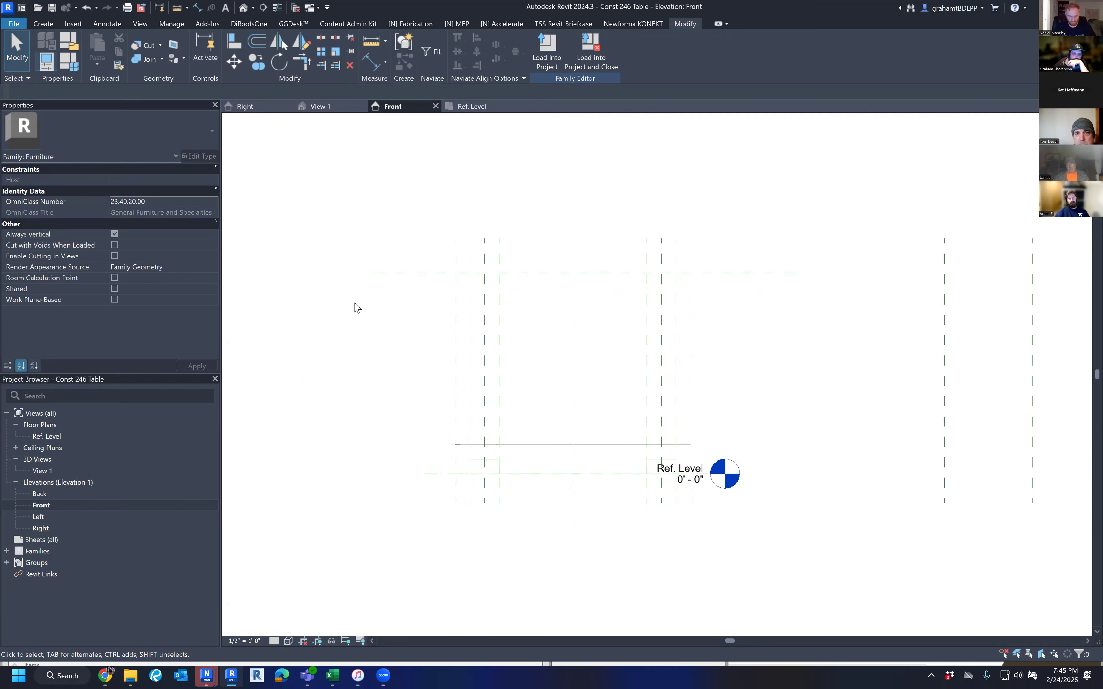
click(386, 280)
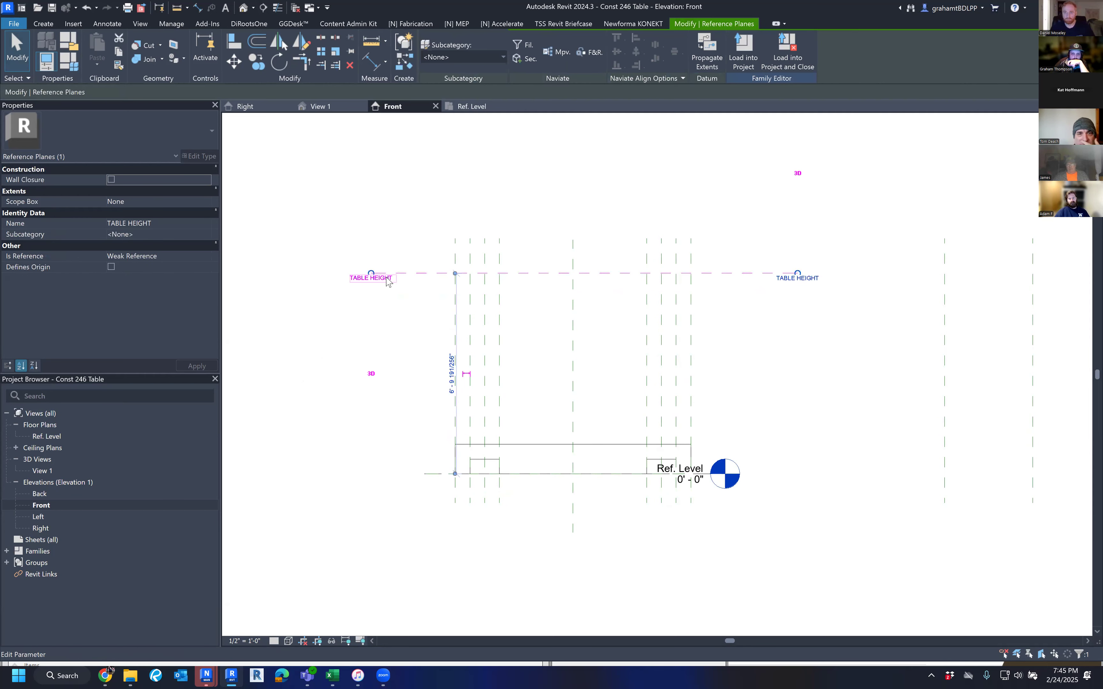
middle_drag(386, 314, 377, 298)
click(396, 300)
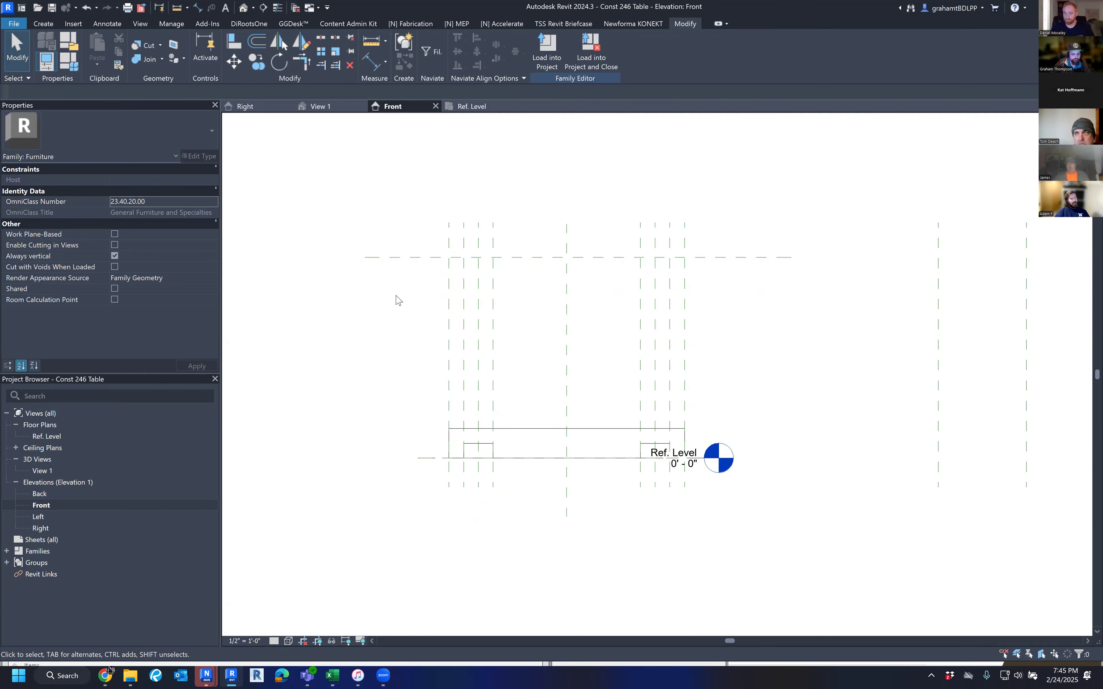
Step: Start dimensioning the TABLE HEIGHT reference plane from the reference level
key(d)
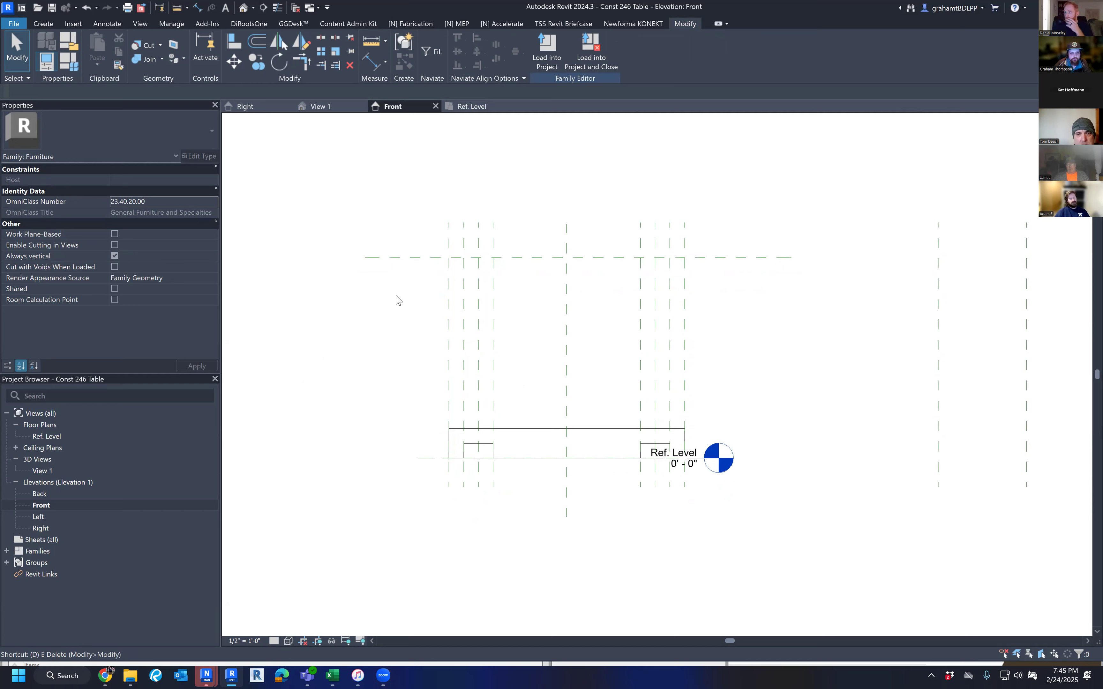
Step: Add an aligned vertical dimension from the Ref. Level to the TABLE HEIGHT reference plane, placed beside the reference planes
key(Escape)
key(d)
key(i)
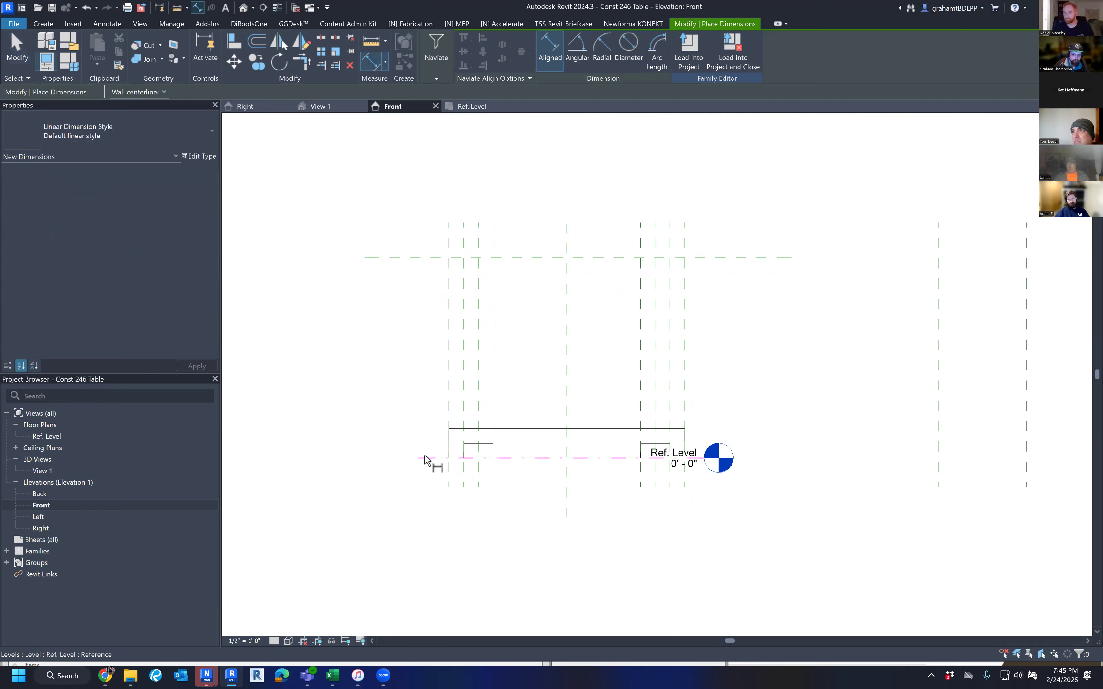
click(425, 458)
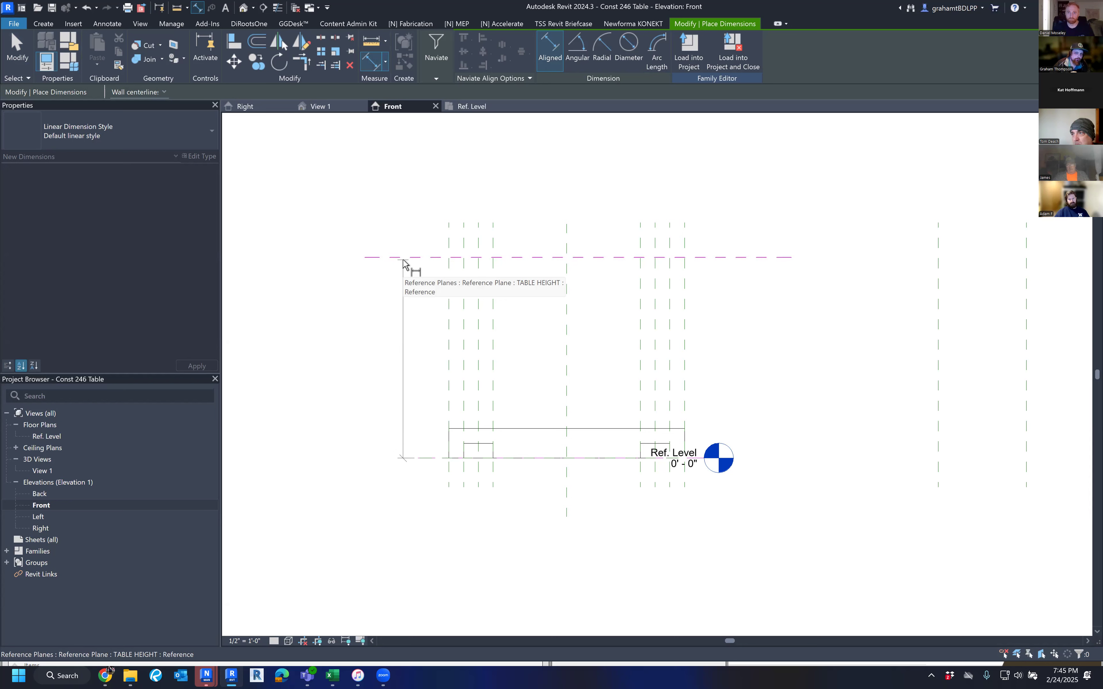
click(403, 260)
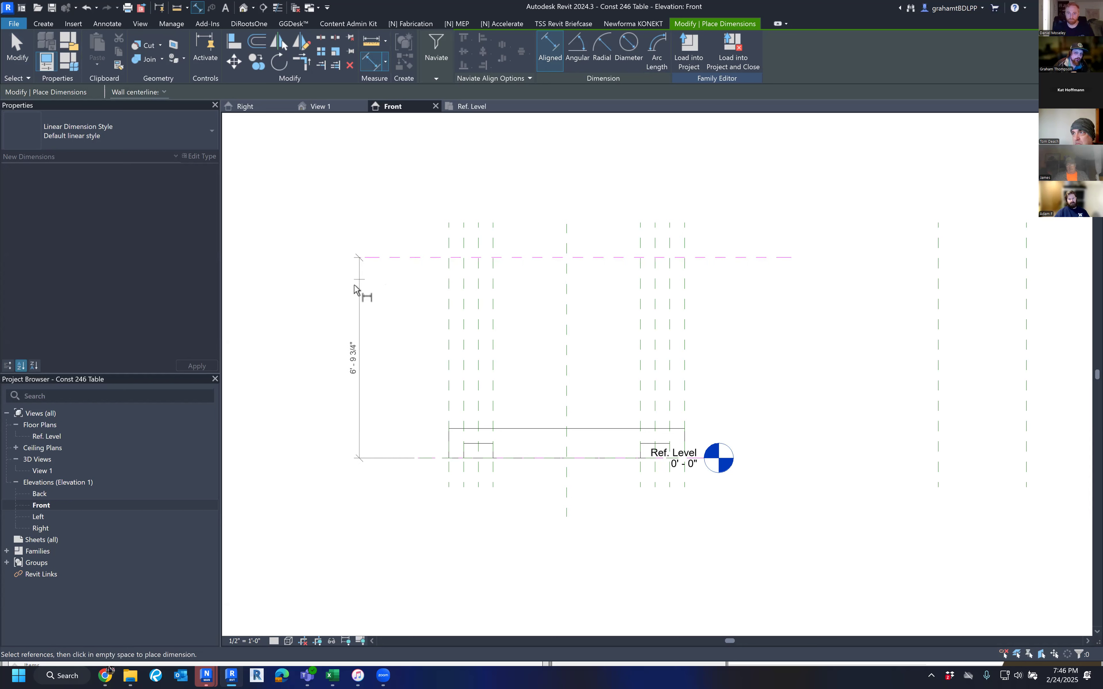
click(351, 308)
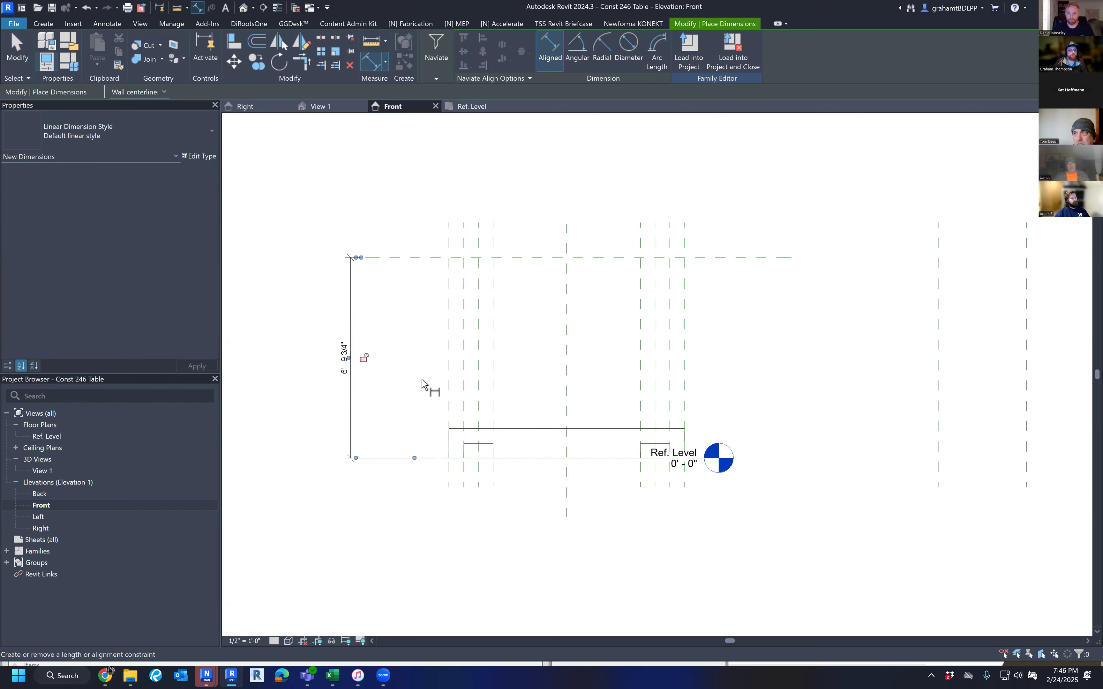
key(Escape)
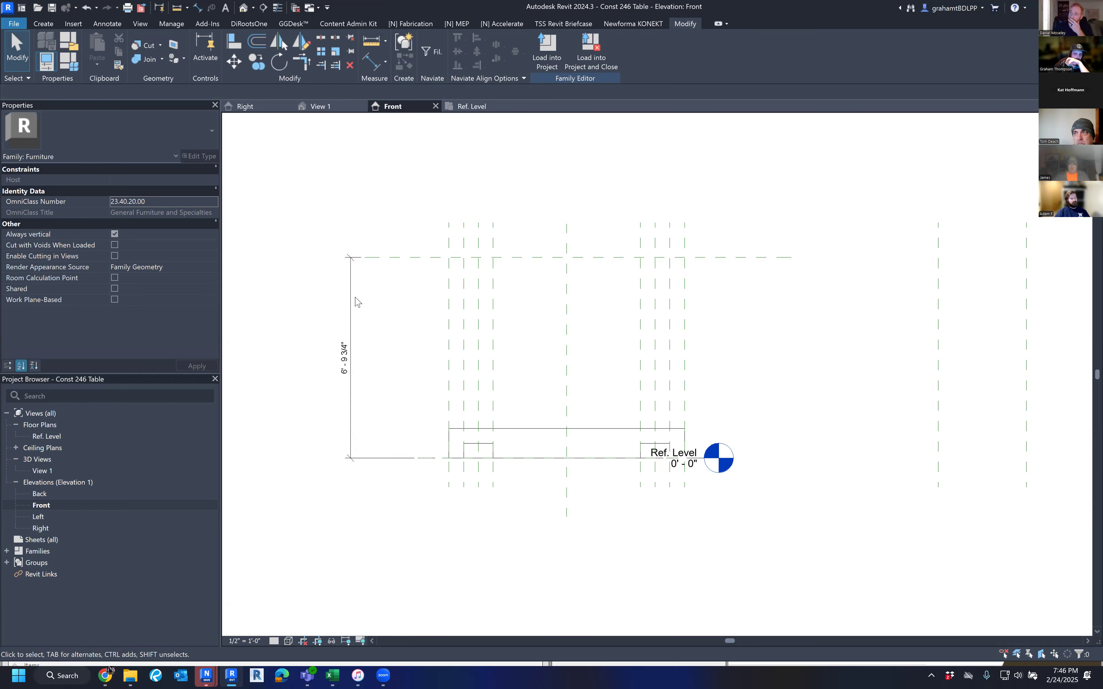
Step: Label the vertical dimension with a new family type parameter named TABLE HEIGHT
click(352, 311)
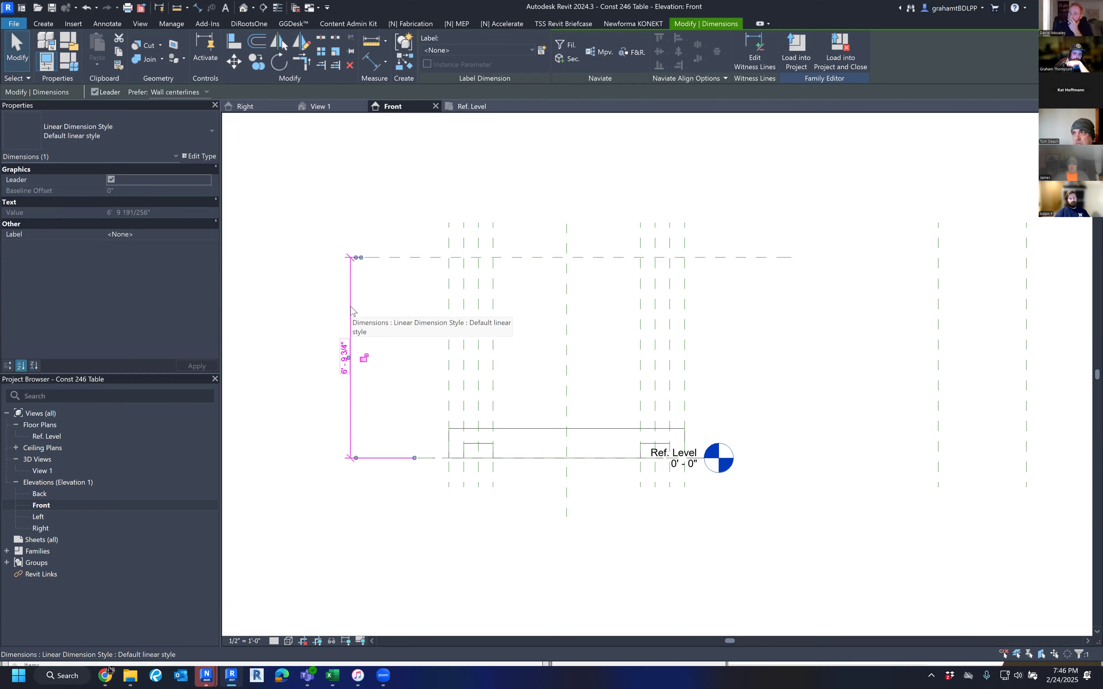
click(542, 51)
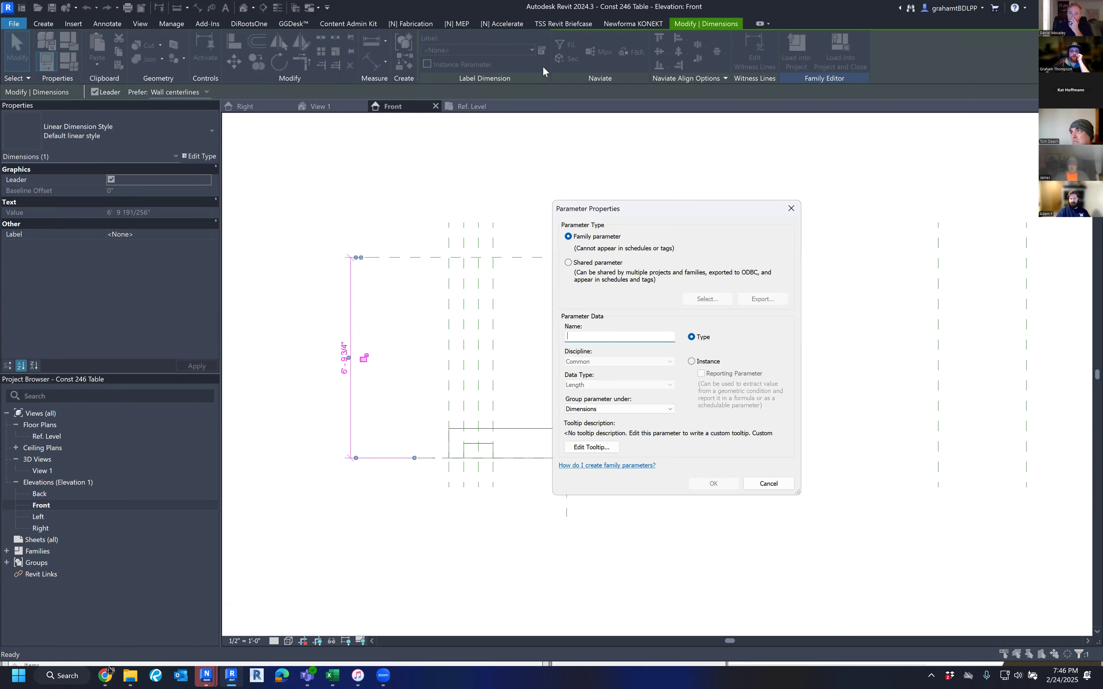
text(TABLE HEIGHT)
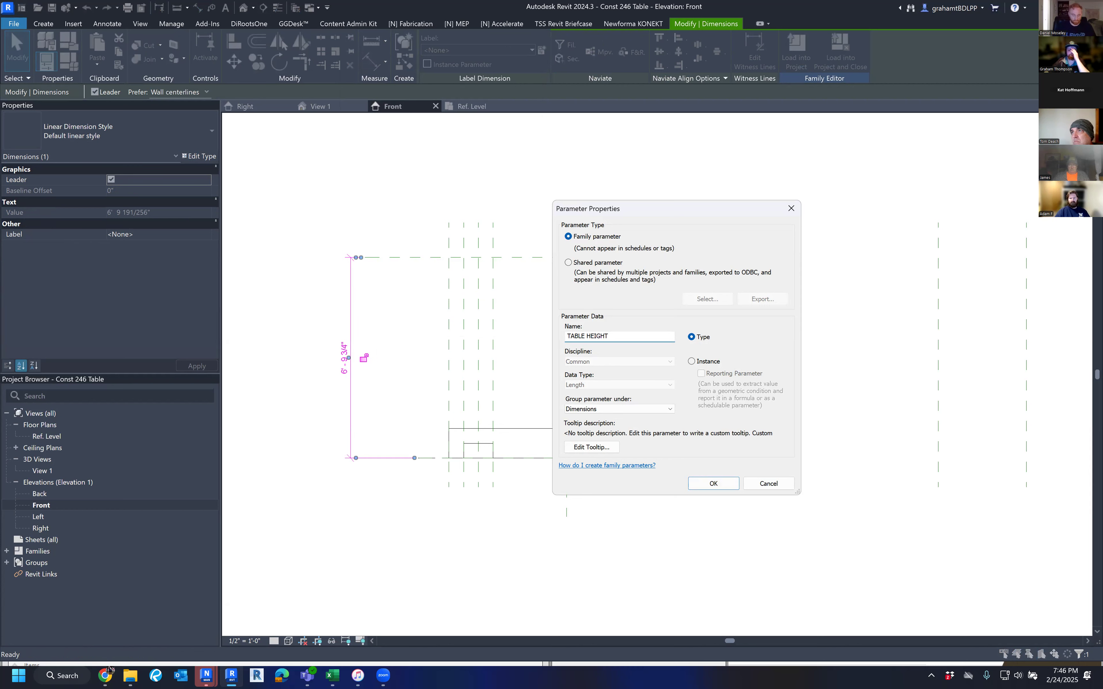
click(712, 483)
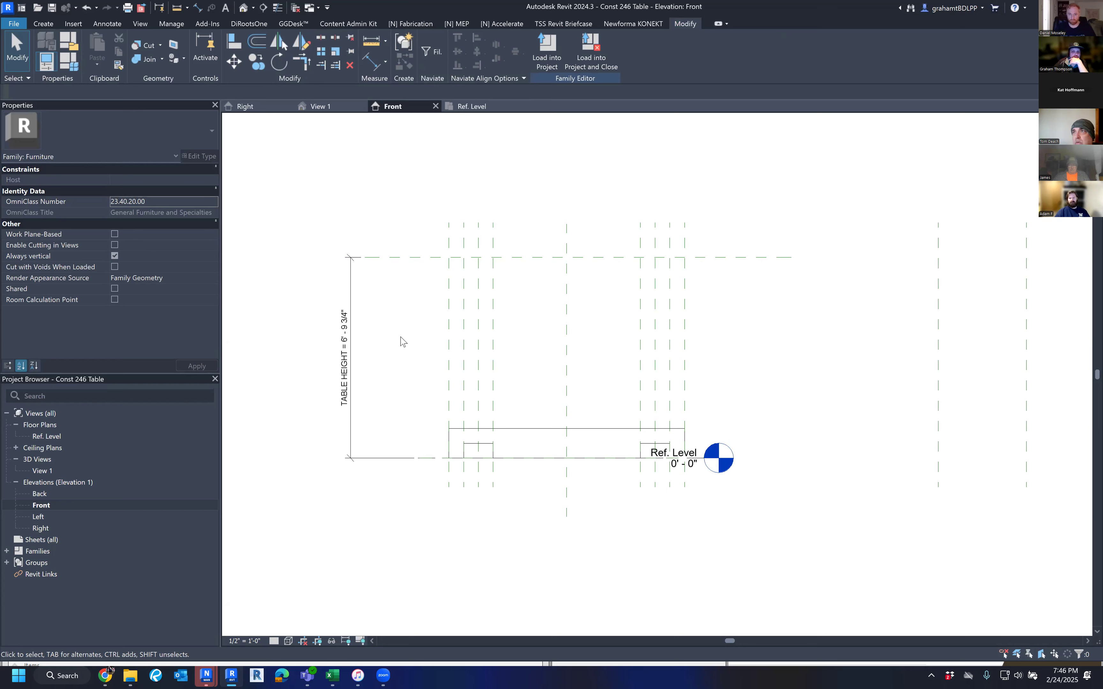
Step: Set the TABLE HEIGHT dimension to 5' by editing it with the upper reference plane selected
click(357, 258)
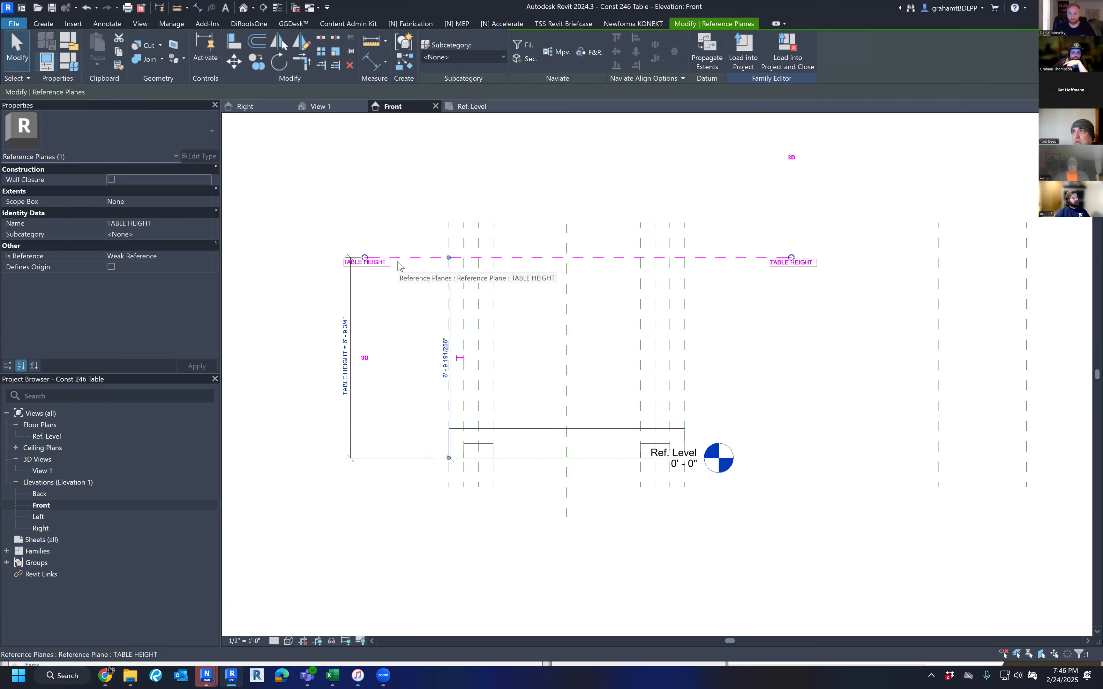
click(345, 345)
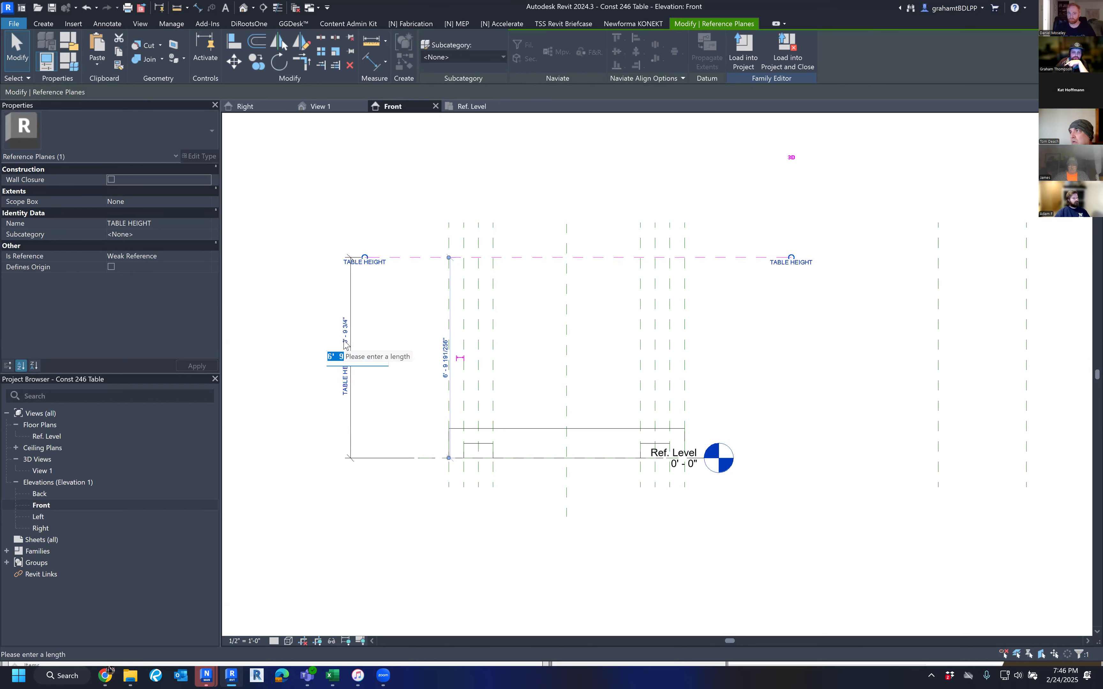
text(5)
key(Return)
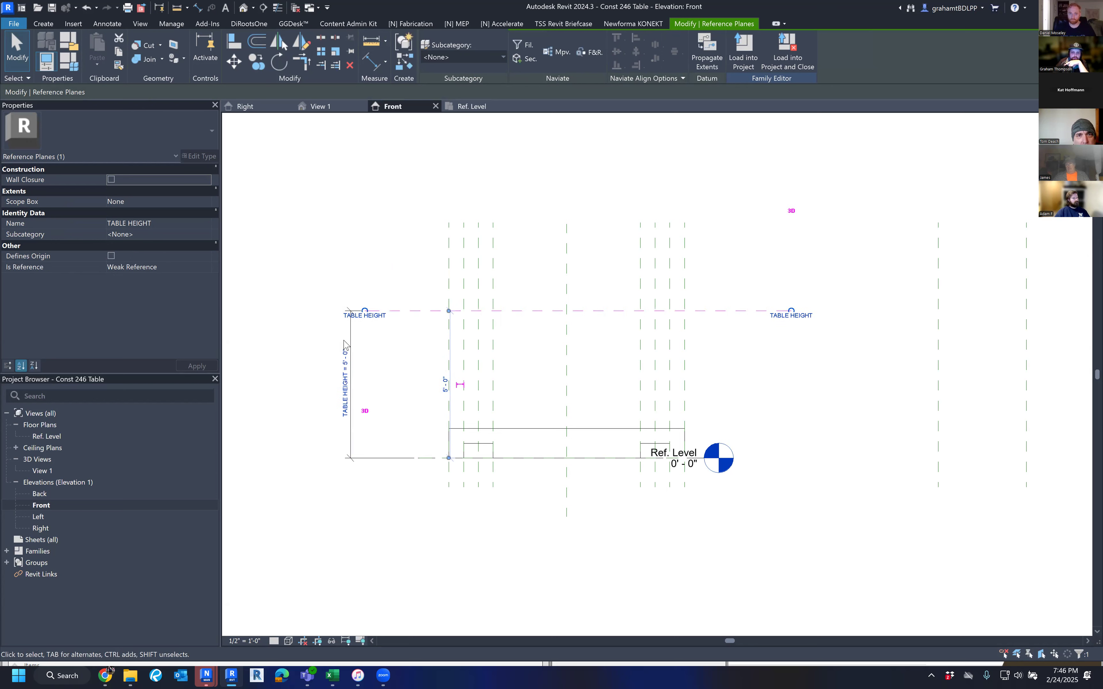
click(327, 249)
middle_drag(295, 359, 285, 315)
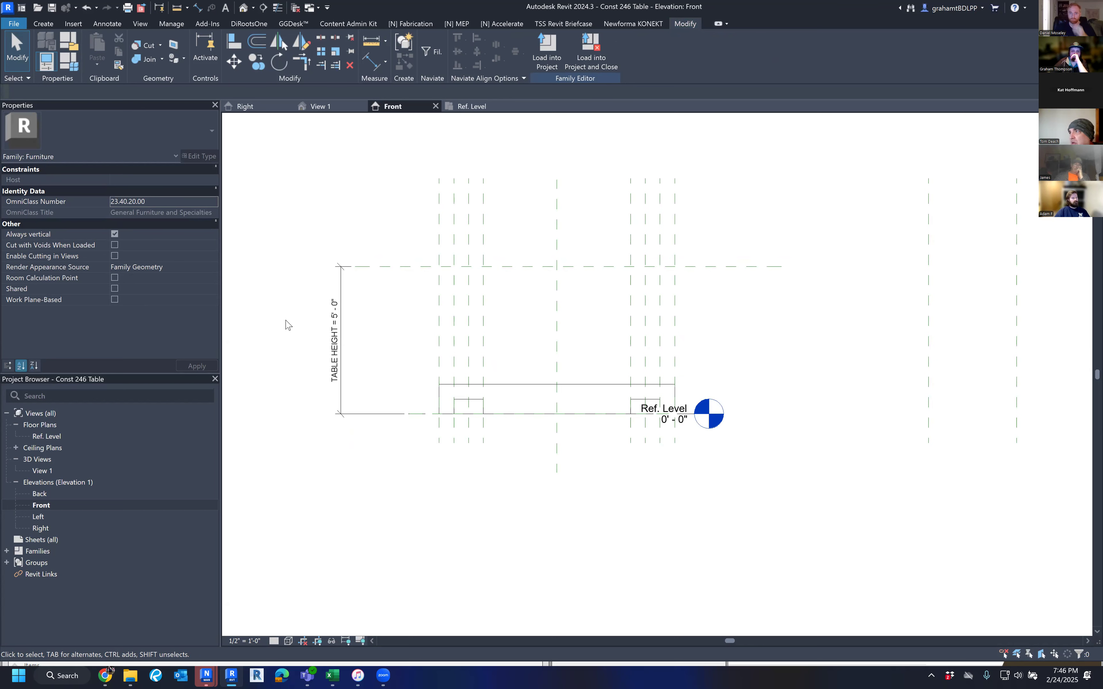
middle_drag(288, 325, 295, 326)
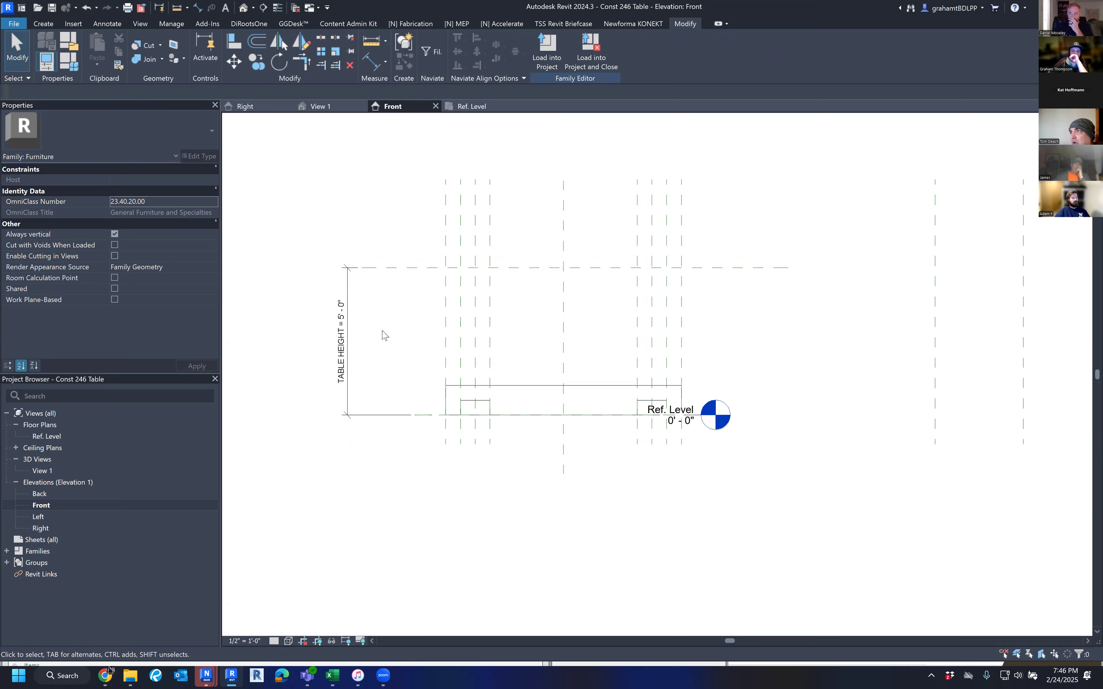
click(397, 268)
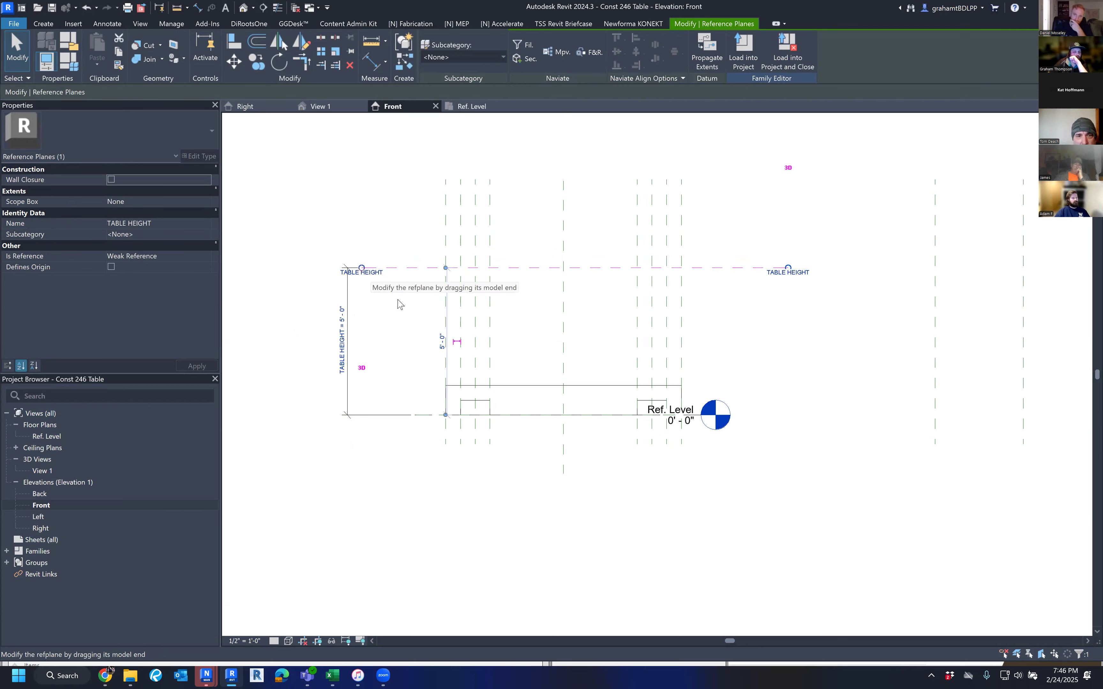
key(Escape)
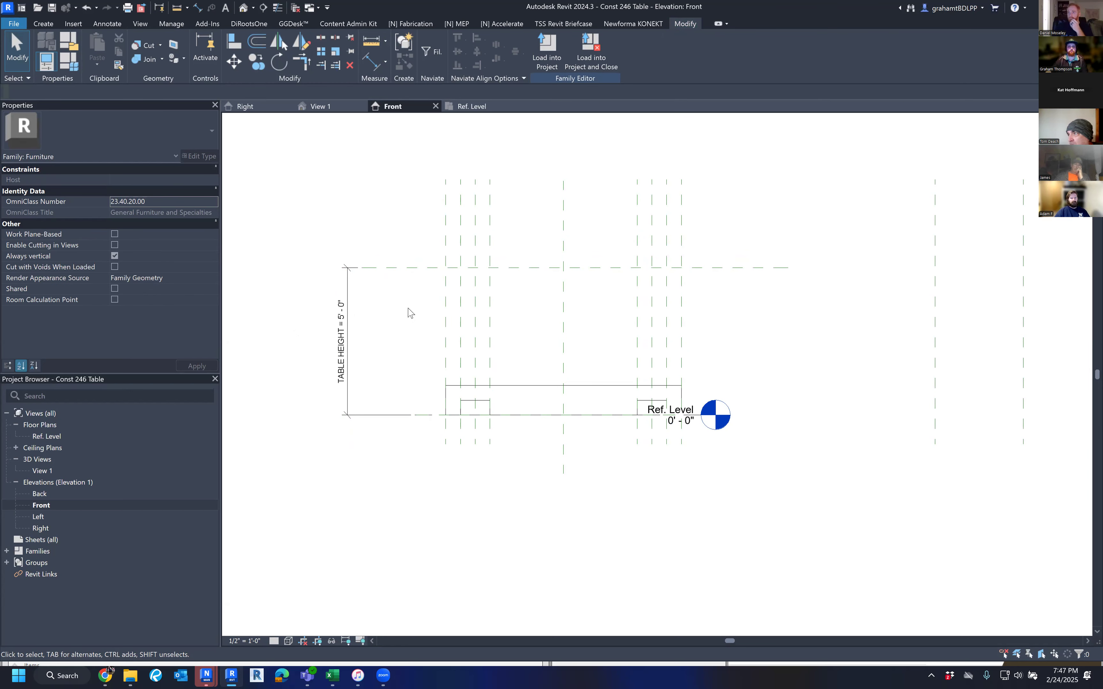
middle_drag(401, 302, 402, 306)
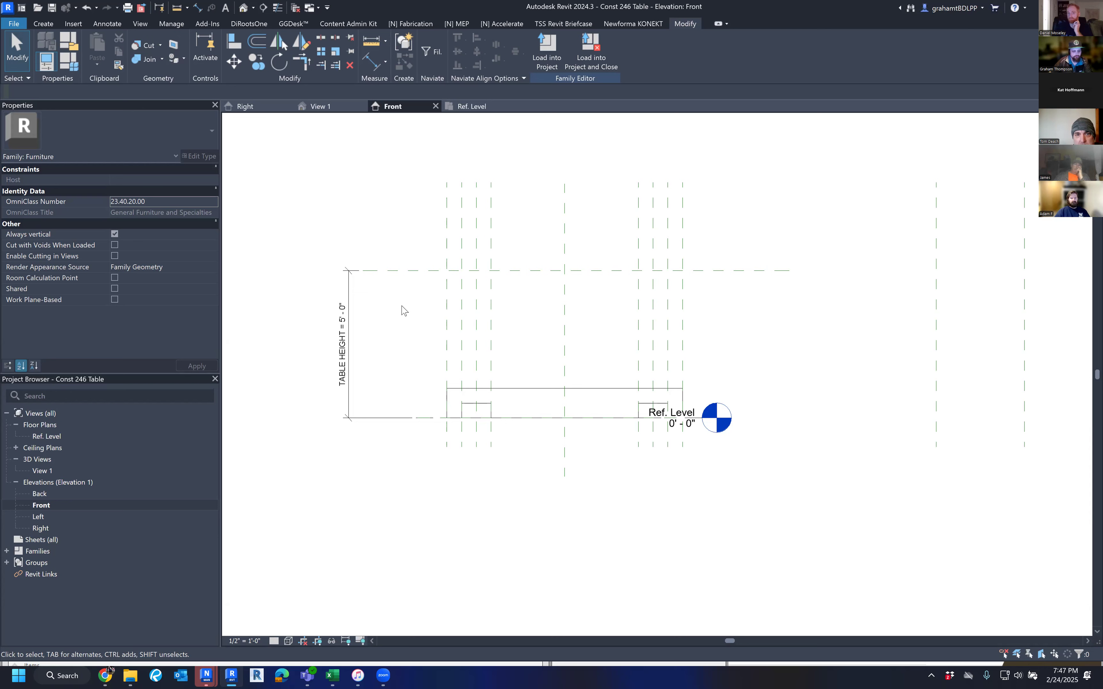
Step: Draw a horizontal reference plane about 11" below the TABLE HEIGHT plane, spanning the same width
key(r)
key(p)
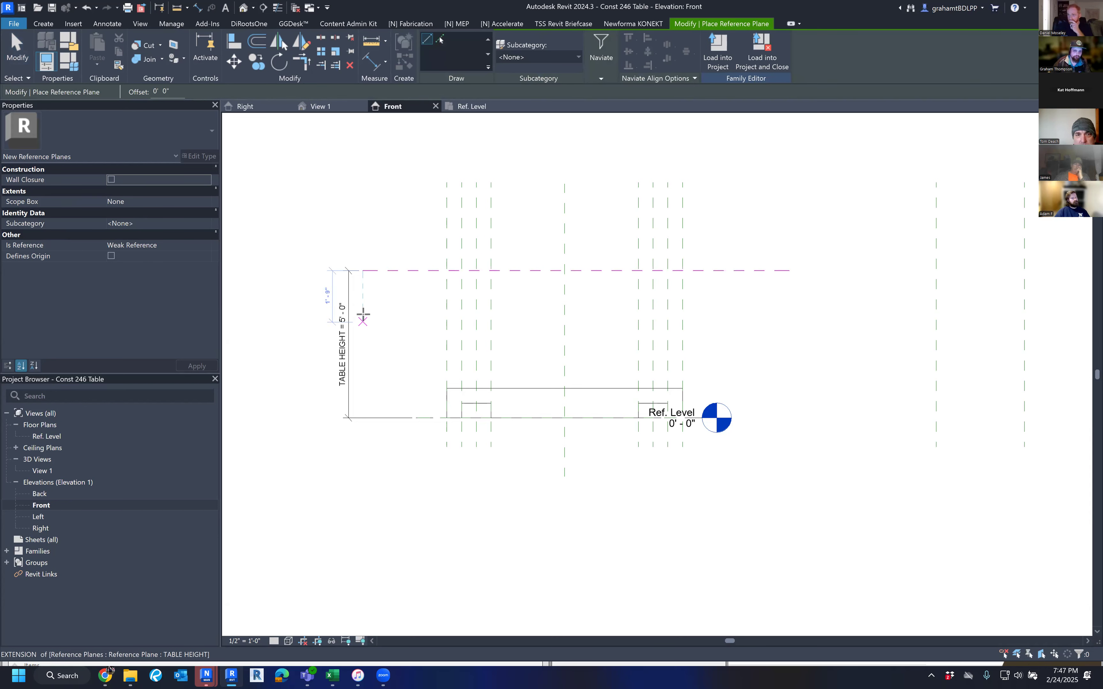
click(364, 296)
click(790, 298)
key(Escape)
key(Escape)
Step: Name the new horizontal reference plane TABLE THICKNESS
click(758, 299)
click(758, 302)
text(TA)
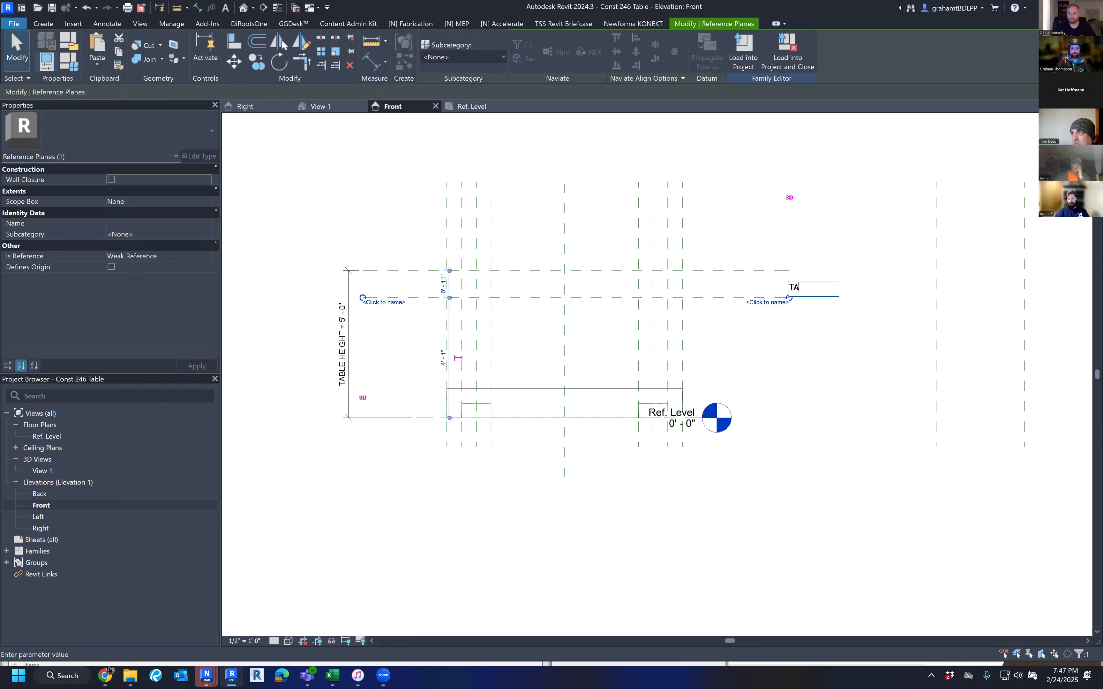
text(BLE TGICKNESS)
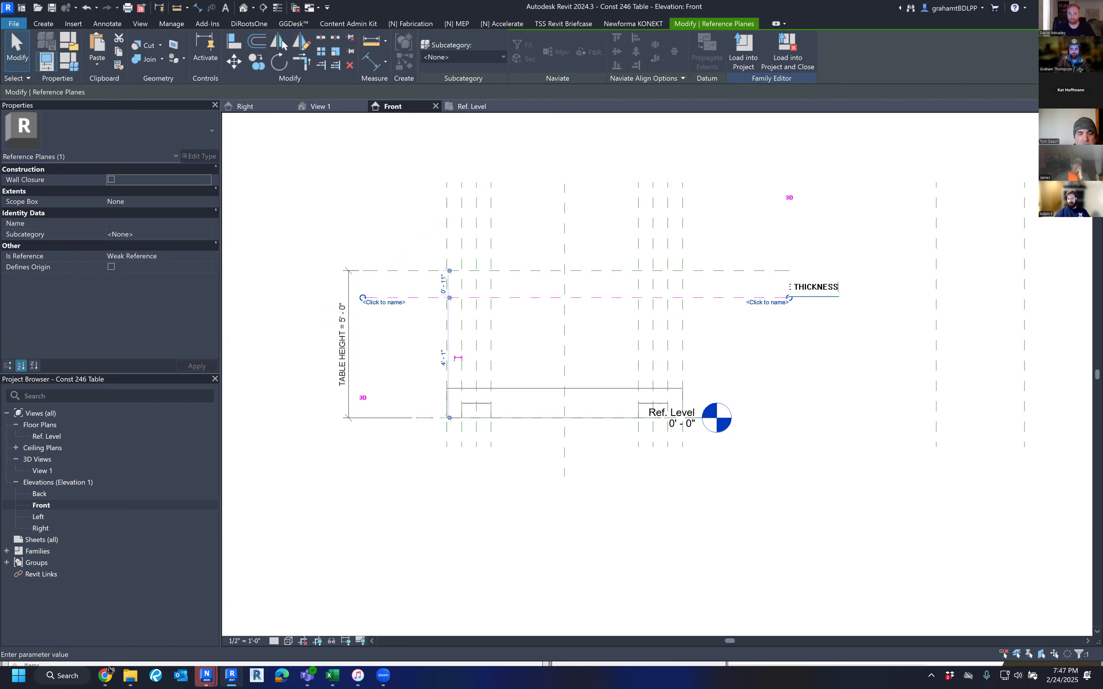
key(Return)
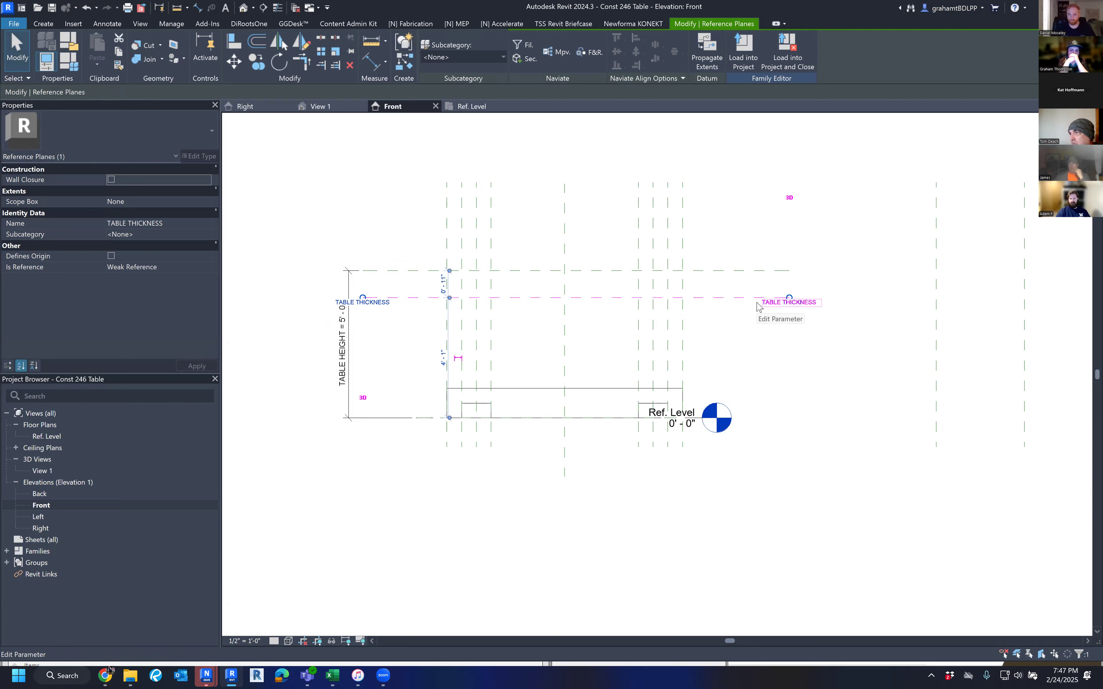
click(239, 381)
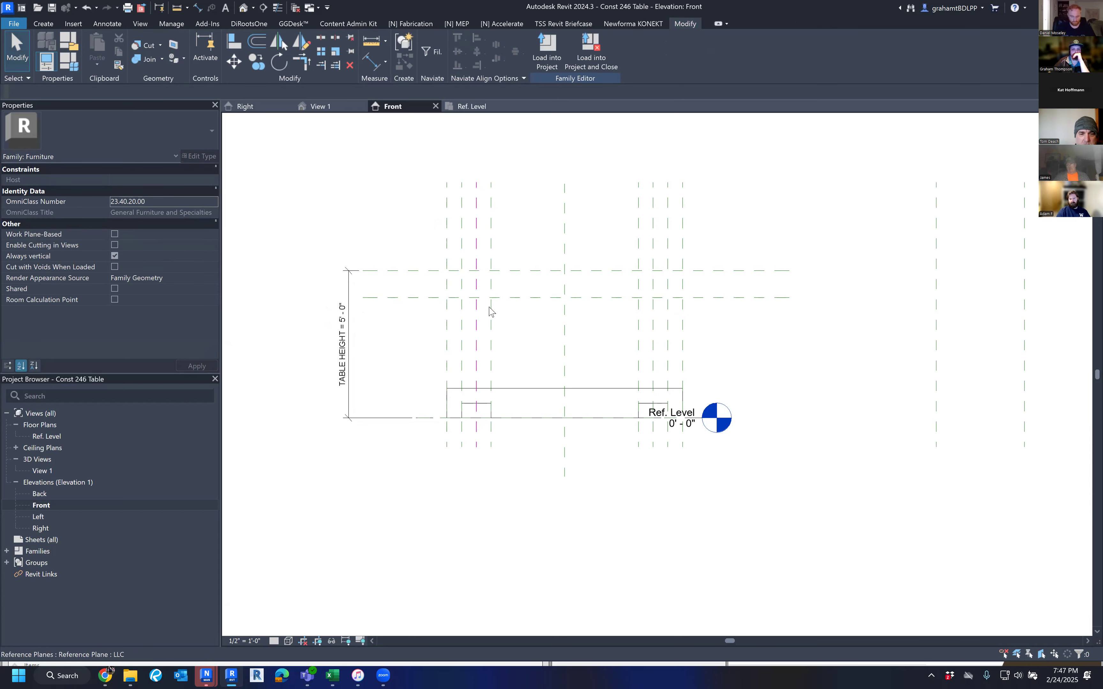
click(503, 306)
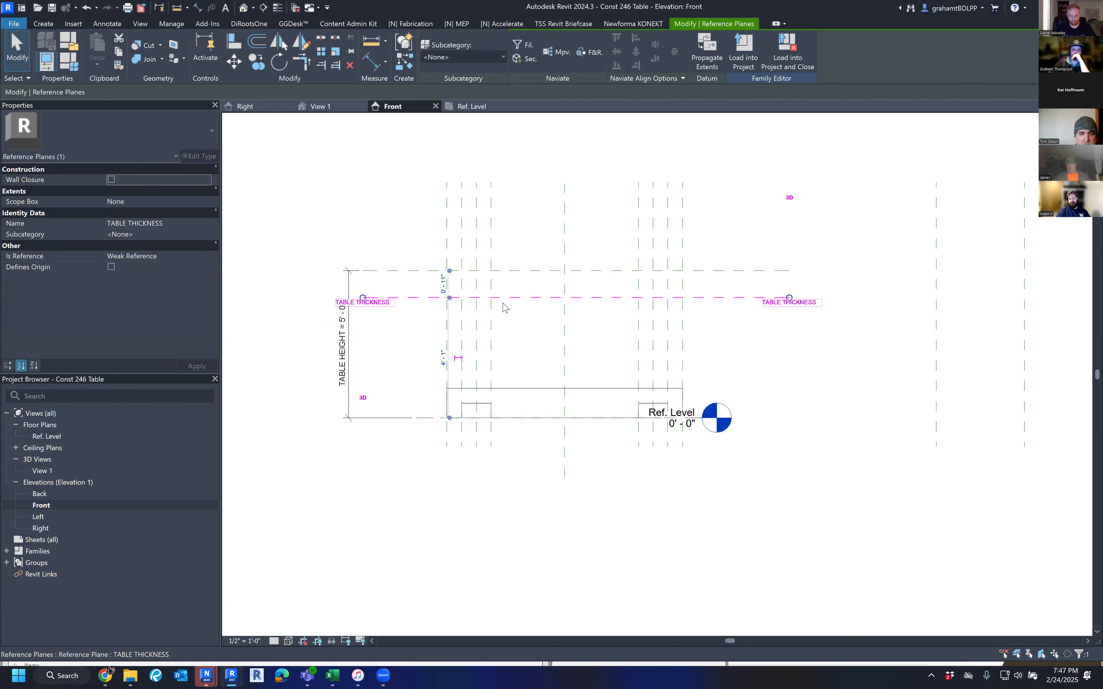
click(525, 340)
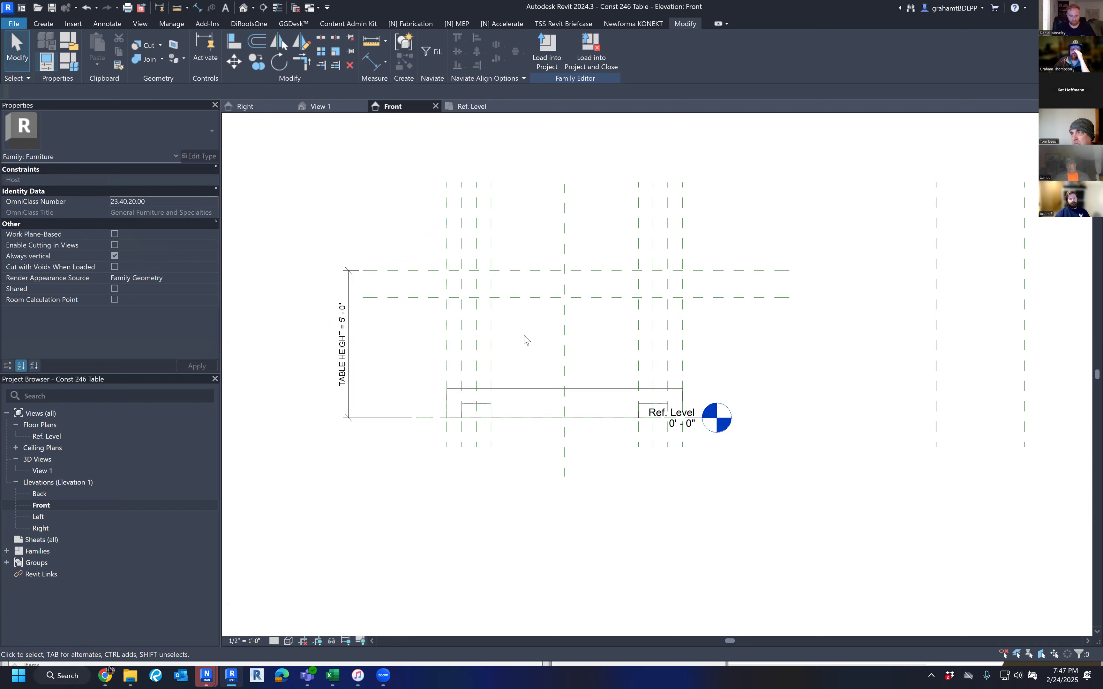
Step: Add an aligned dimension between the TABLE HEIGHT and TABLE THICKNESS reference planes, placed near the overall height dimension
key(d)
key(i)
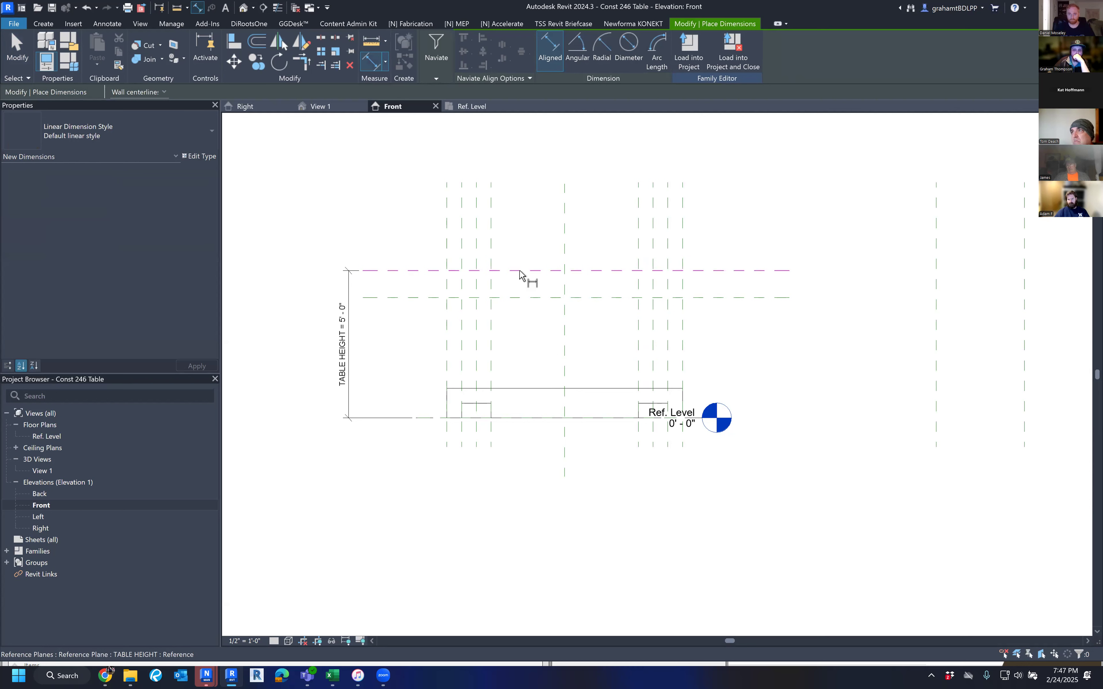
click(518, 272)
click(517, 299)
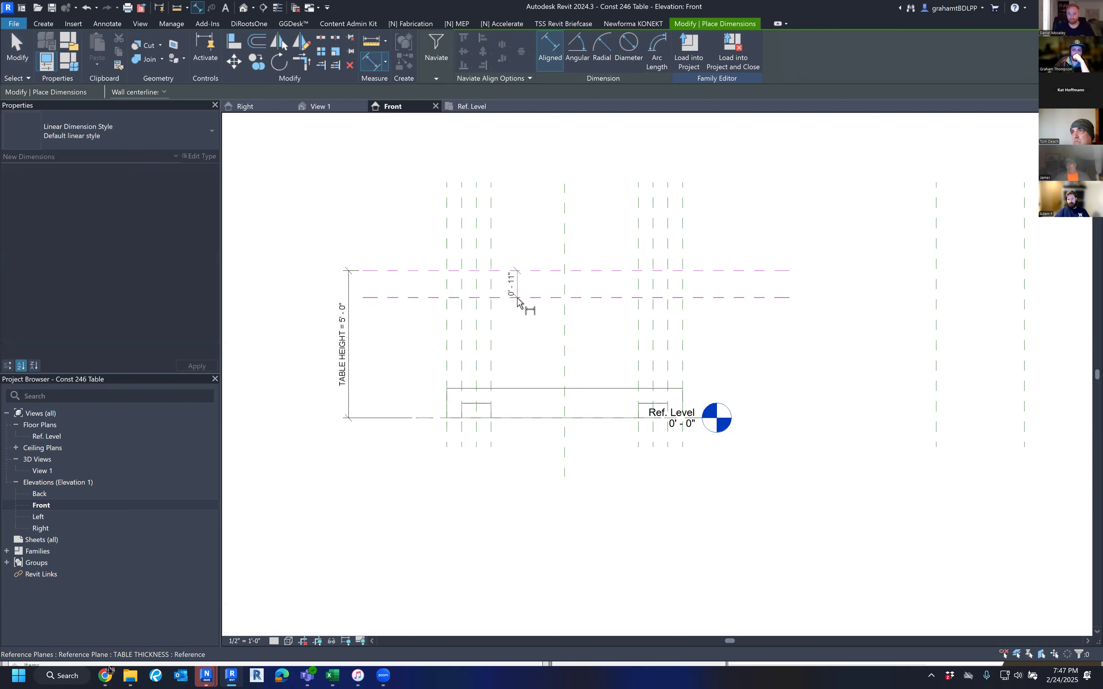
click(392, 332)
key(Escape)
key(Escape)
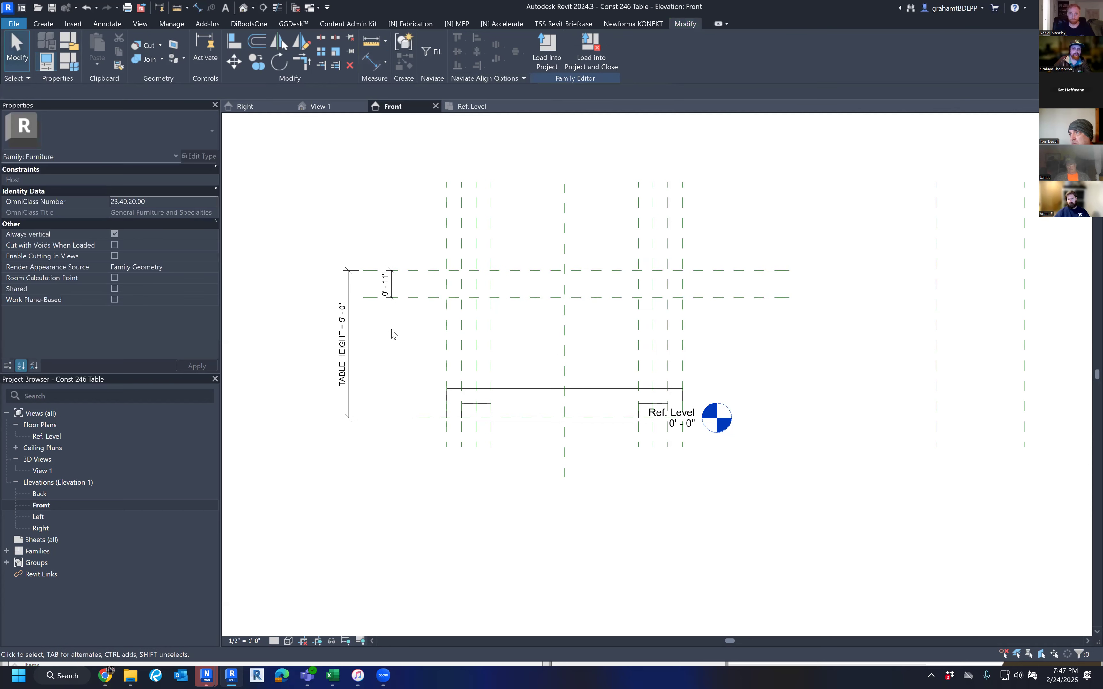
Step: Label the dimension between the two horizontal planes with a new family type parameter named TABLE TOP THICKNESS
click(393, 302)
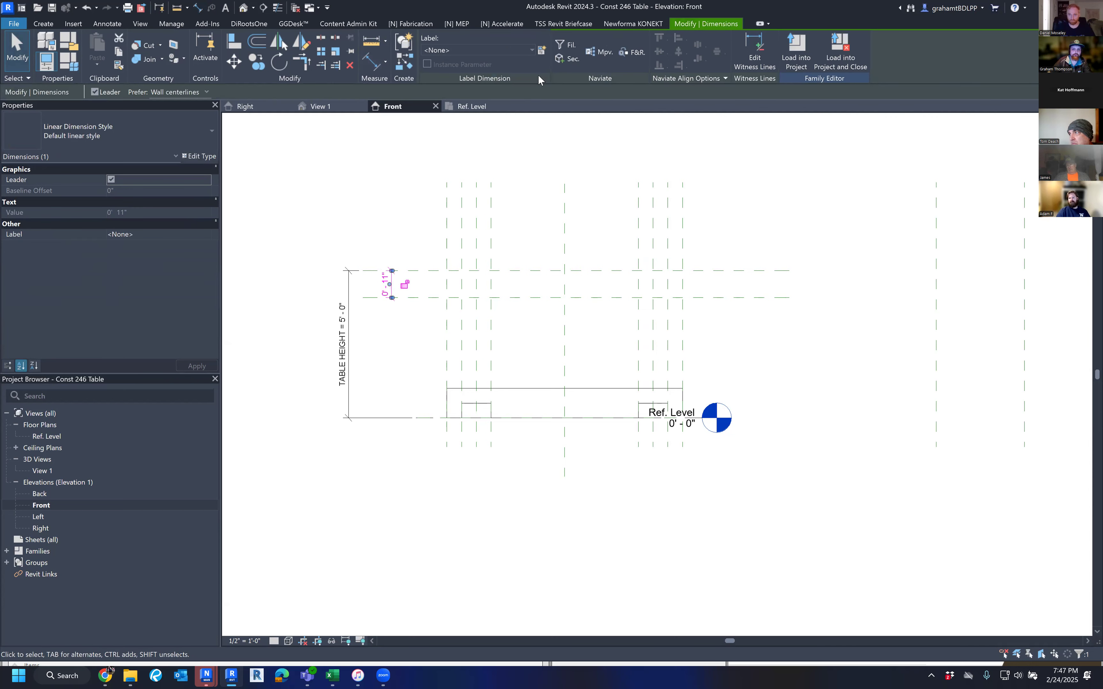
click(541, 52)
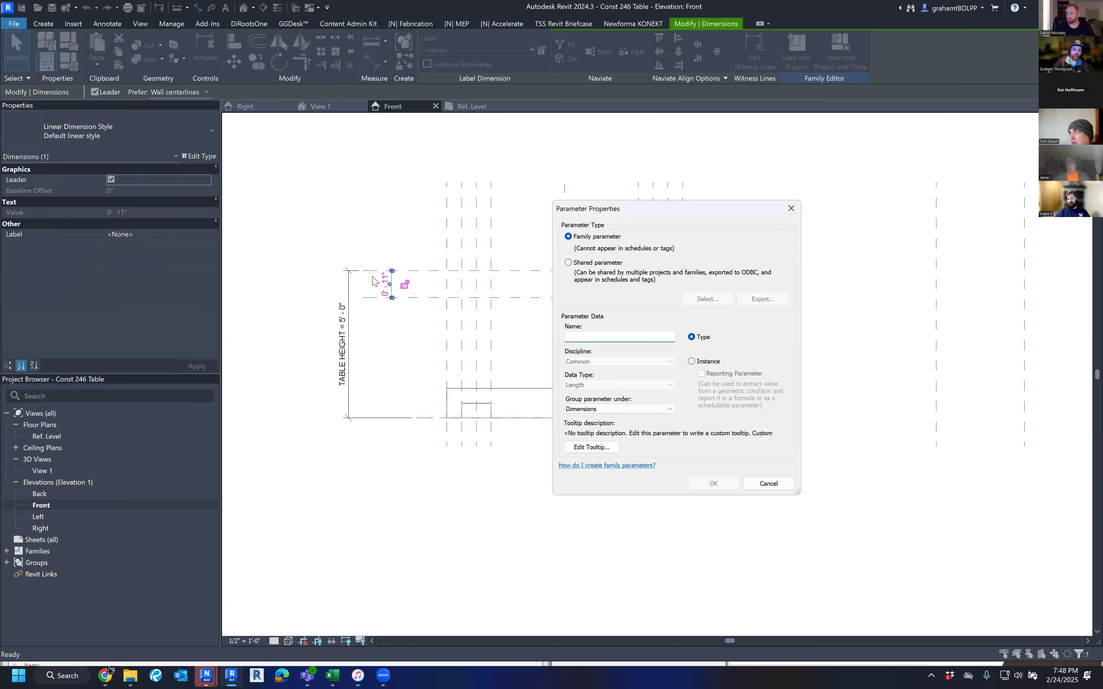
text(TABLK)
key(BackSpace)
key(BackSpace)
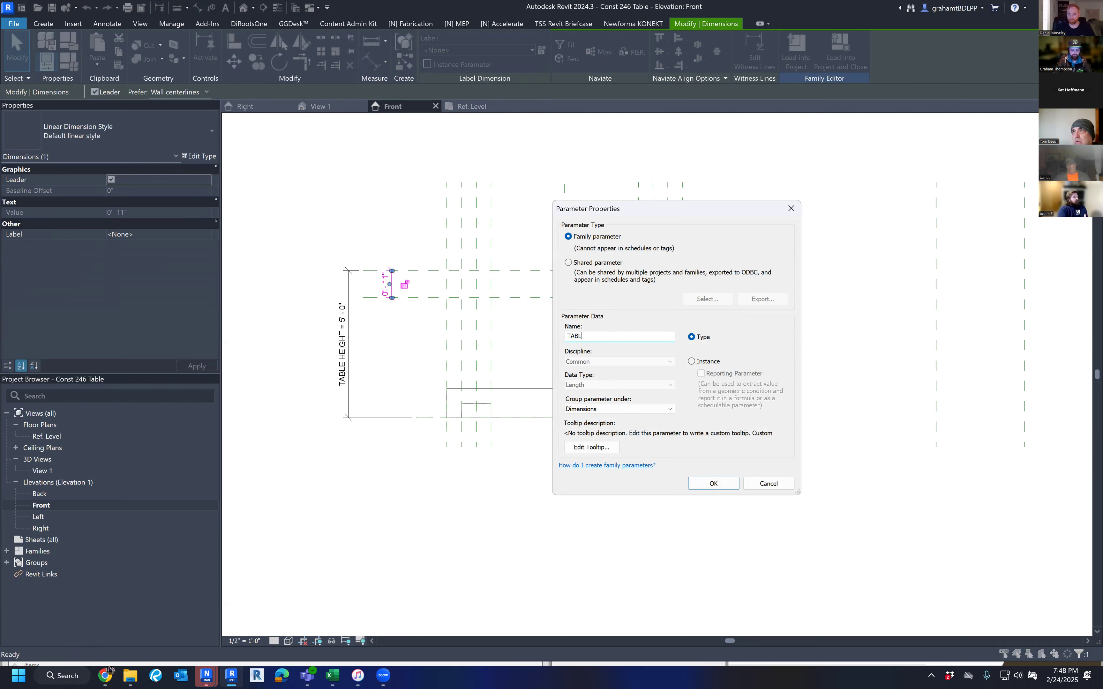
text(LE THICKNE)
key(BackSpace)
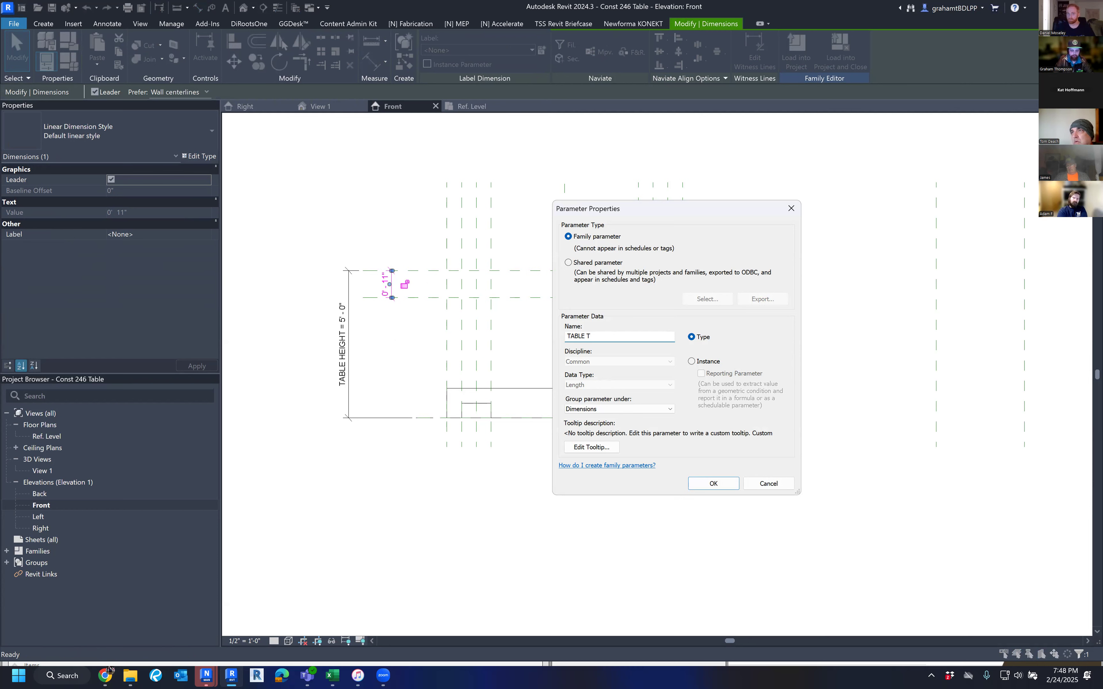
text(OP THICKNESS)
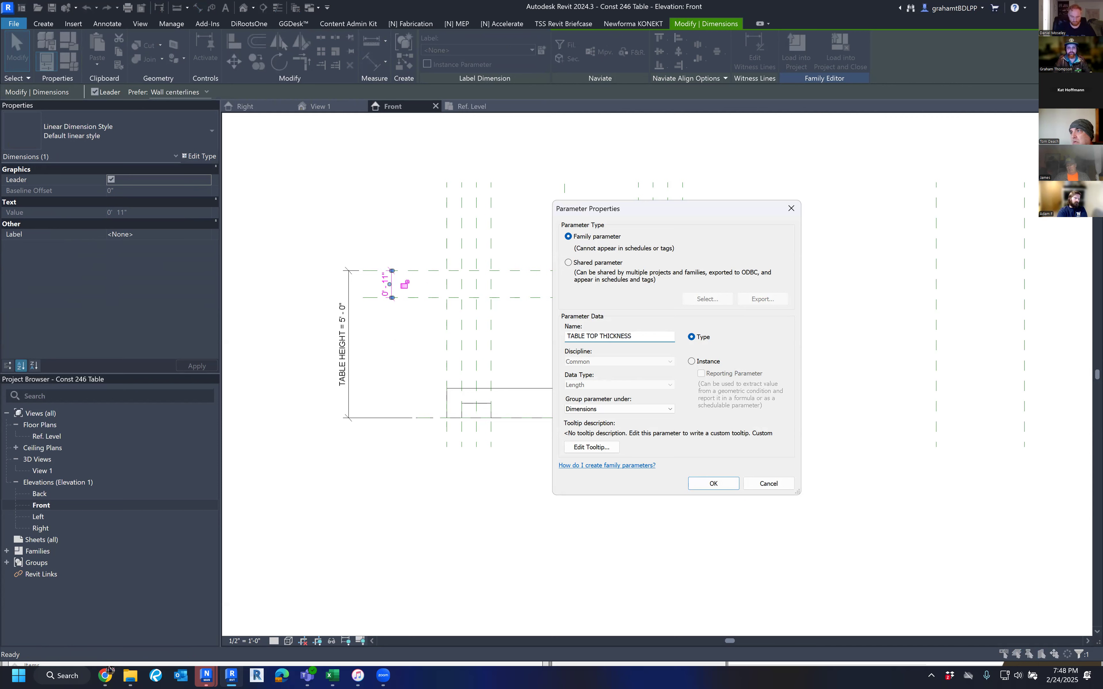
key(Return)
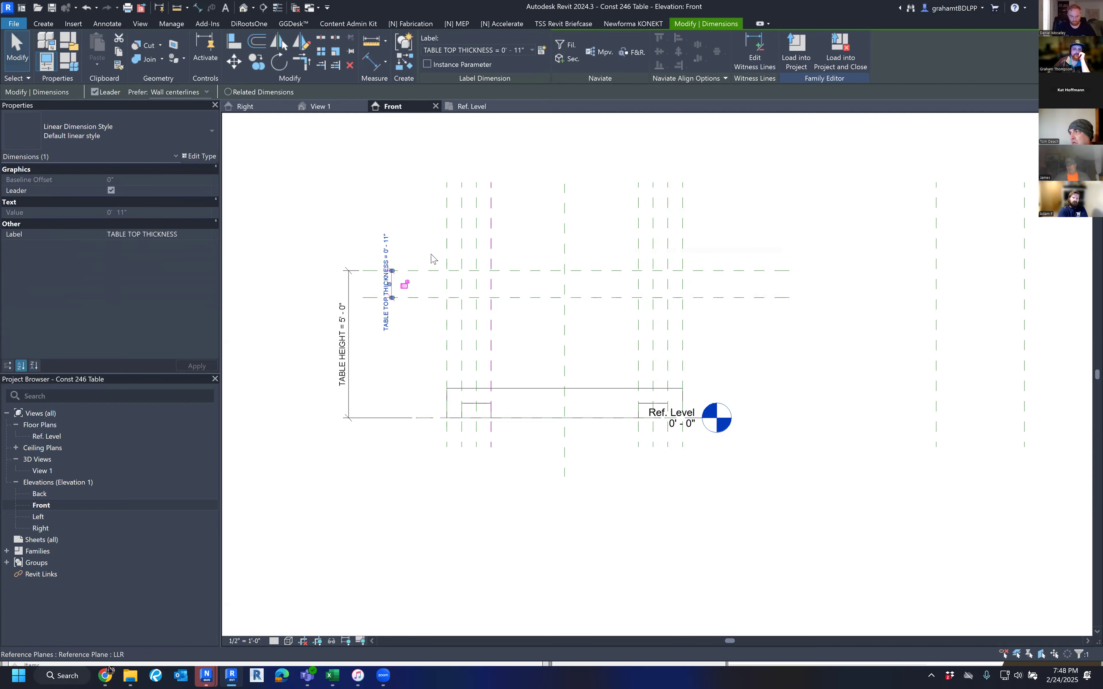
Step: Set the TABLE TOP THICKNESS dimension between the two horizontal reference planes to 6"
click(386, 251)
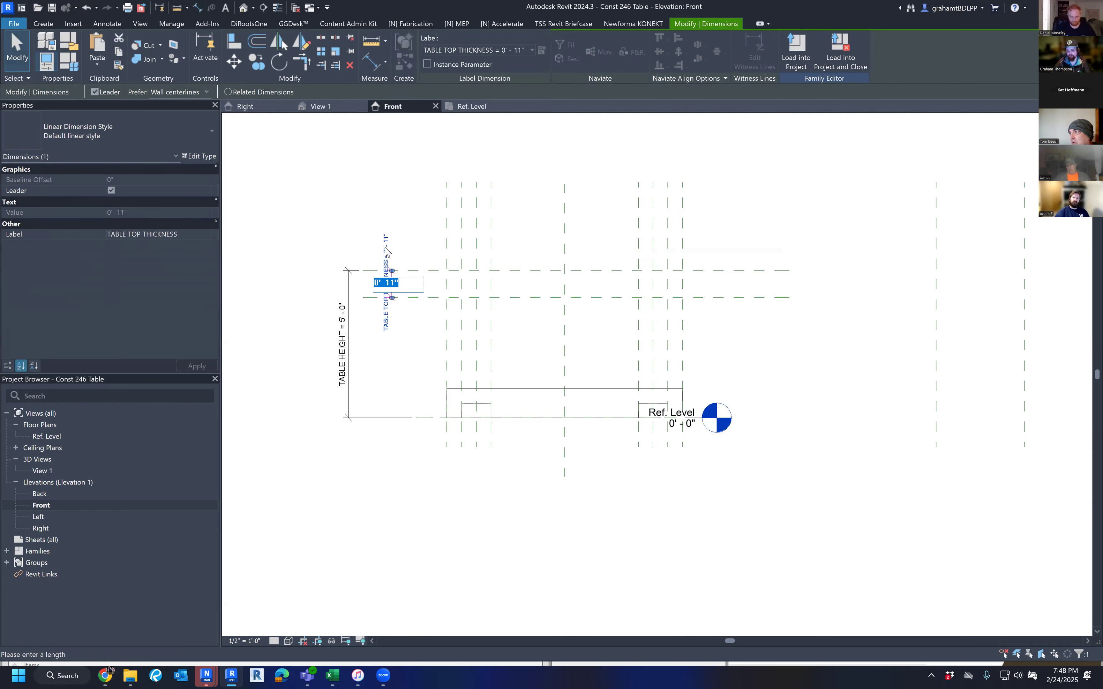
text(6)
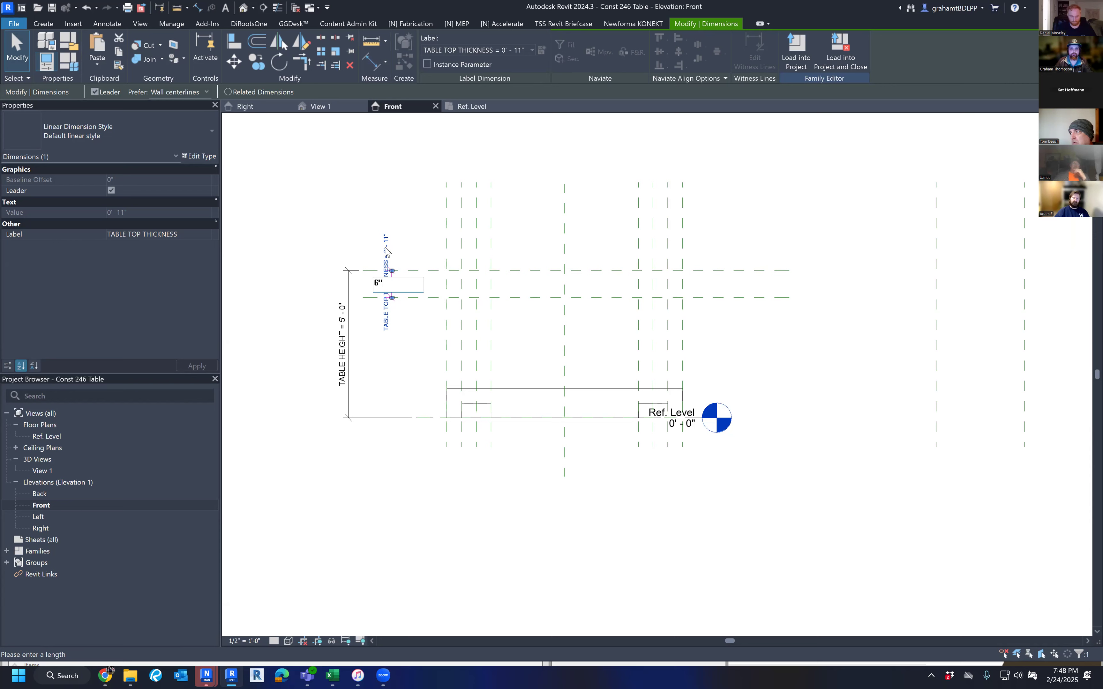
key(Return)
key(Escape)
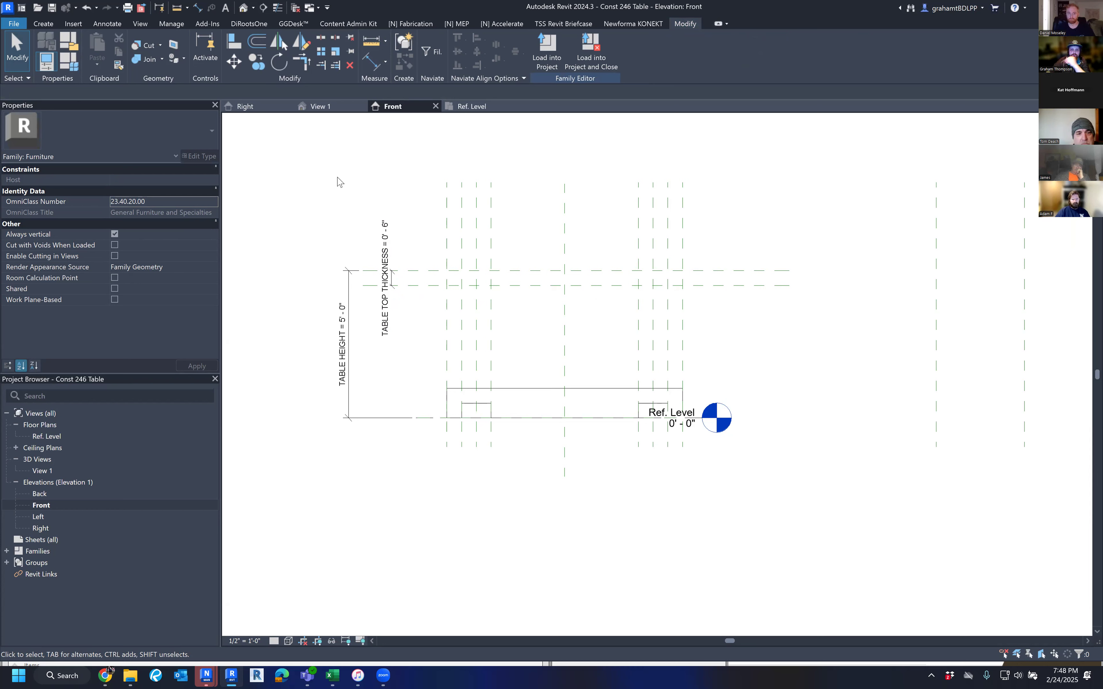
Step: Try a value of 4' for the TABLE HEIGHT dimension to flex the planes, and undo the change
middle_drag(549, 358, 552, 383)
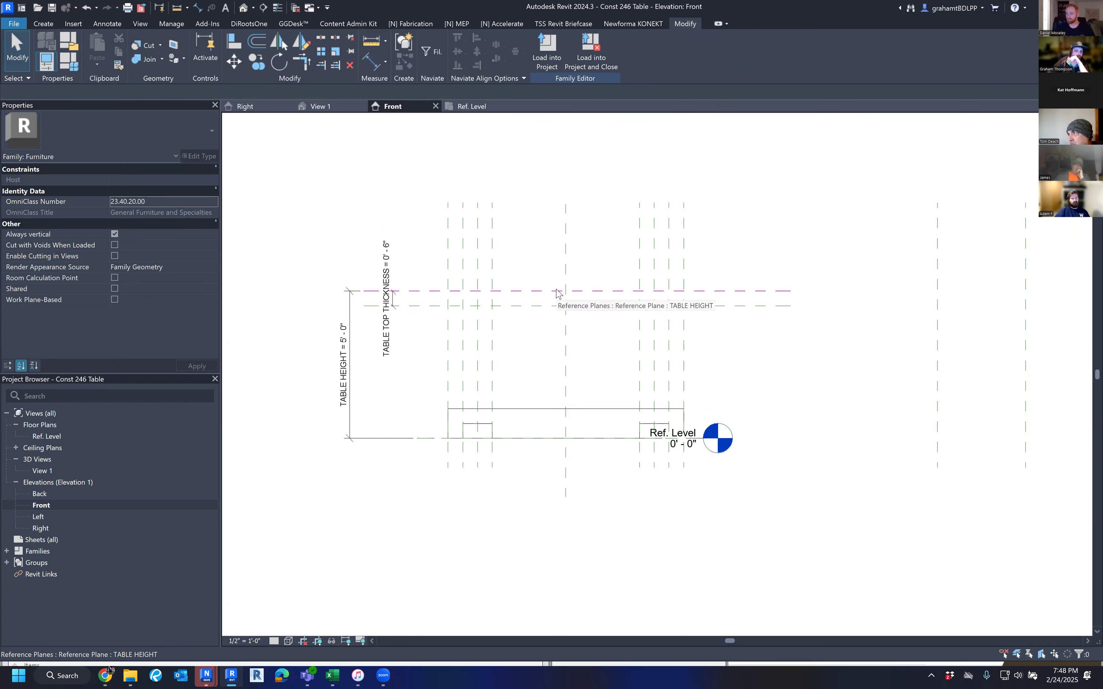
click(551, 292)
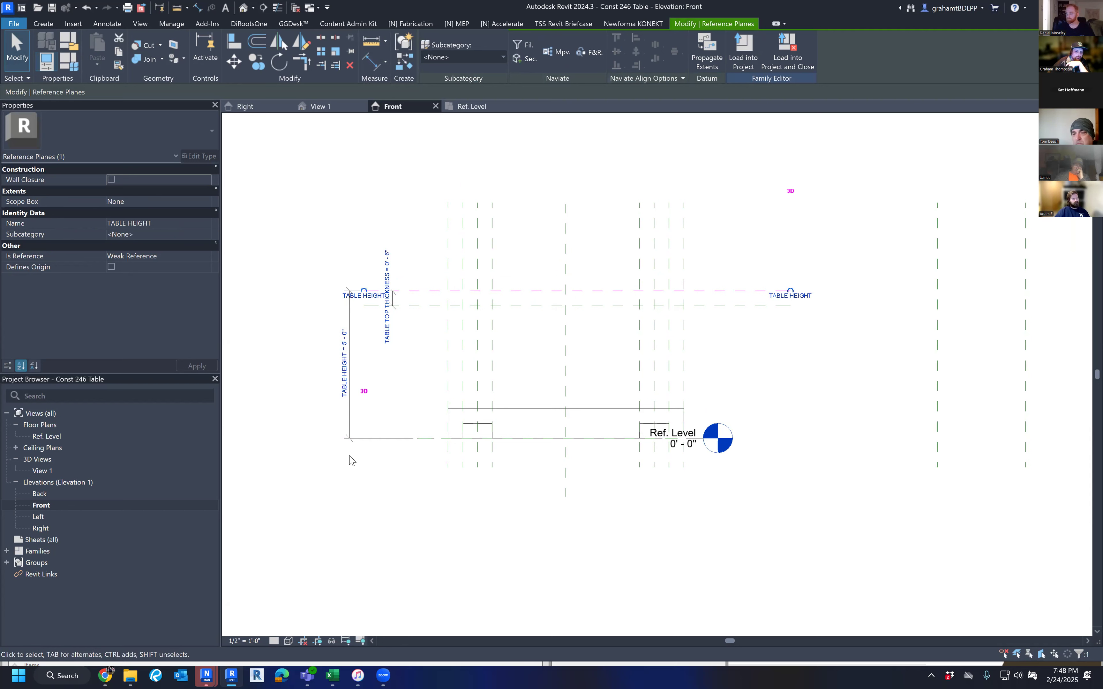
click(346, 348)
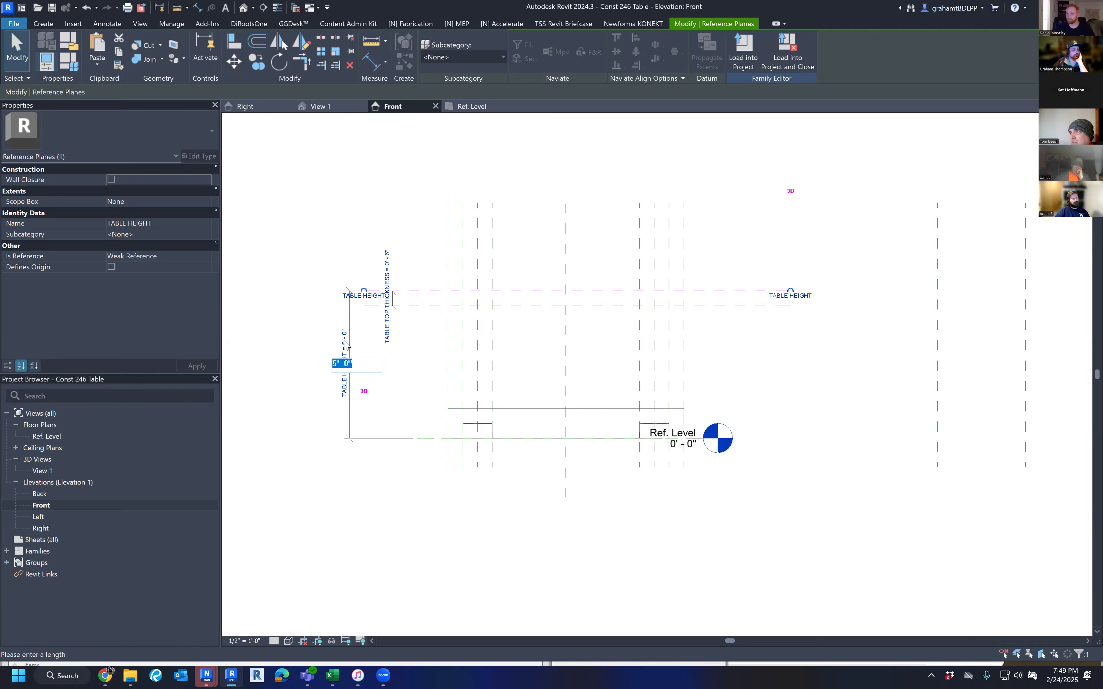
text(4)
key(Return)
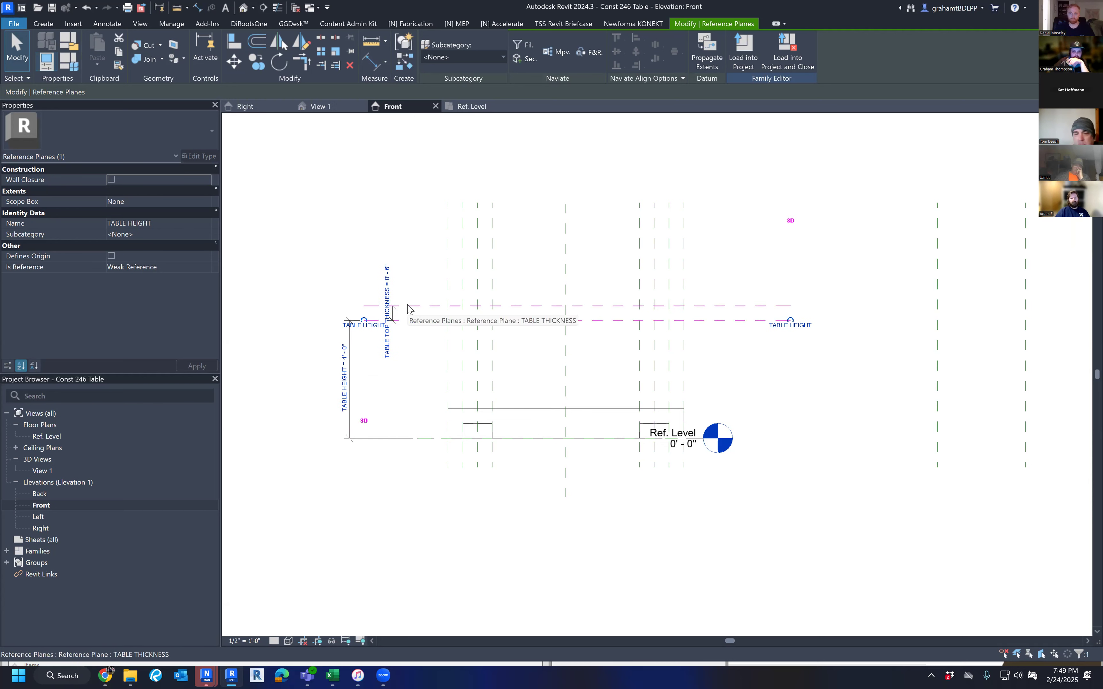
scroll(408, 309, up, 2)
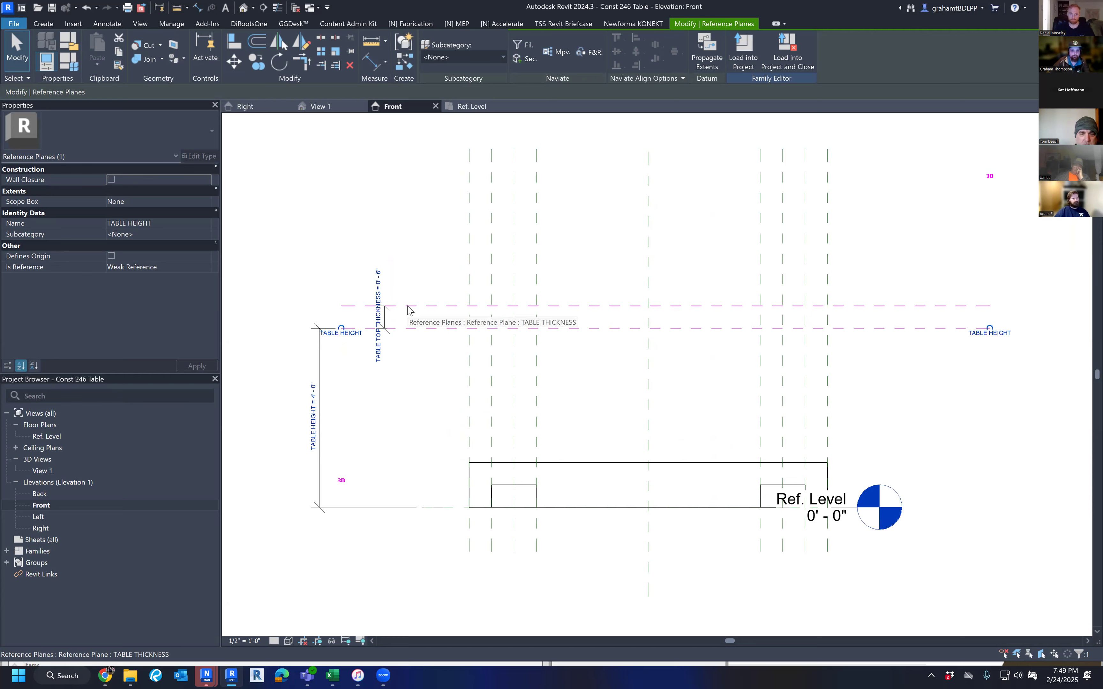
key(ctrl+z)
scroll(410, 310, down, 2)
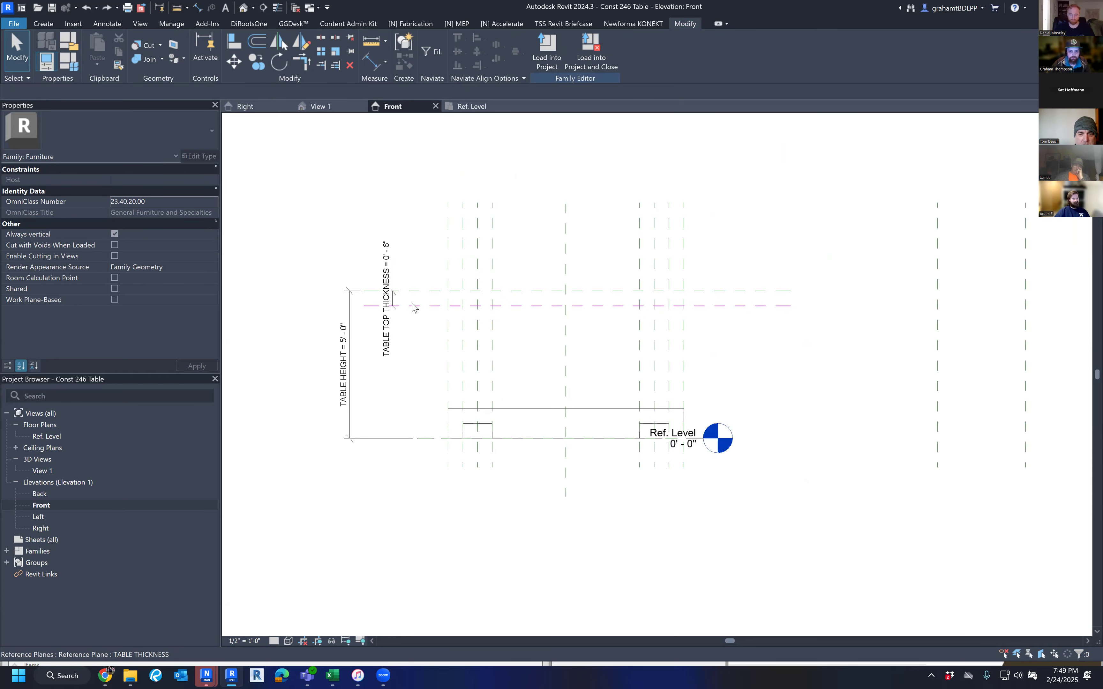
Step: Examine the TABLE TOP THICKNESS dimension, including its lock constraint and its value, without changing it
scroll(412, 305, up, 3)
click(365, 296)
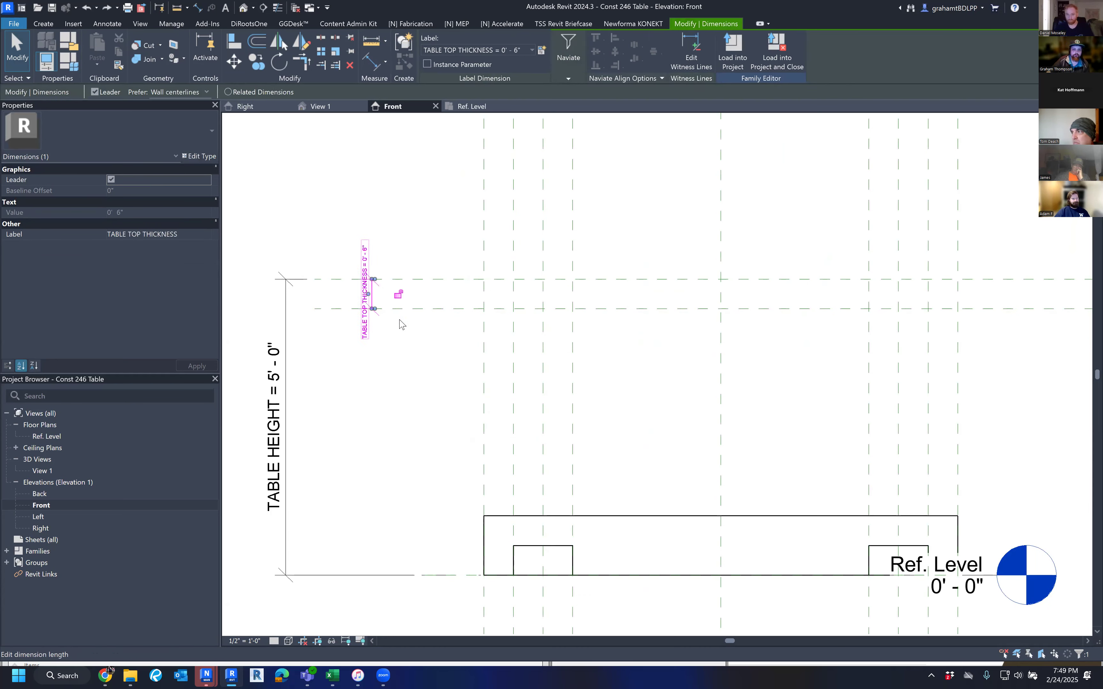
click(415, 345)
click(360, 332)
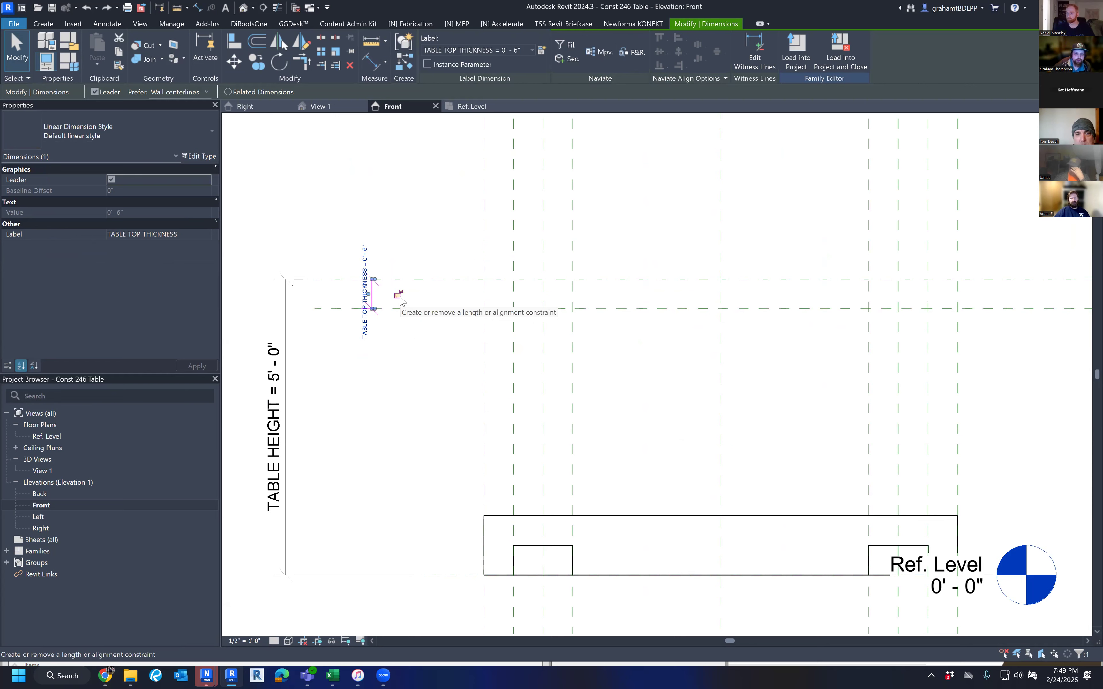
click(403, 333)
scroll(401, 324, down, 2)
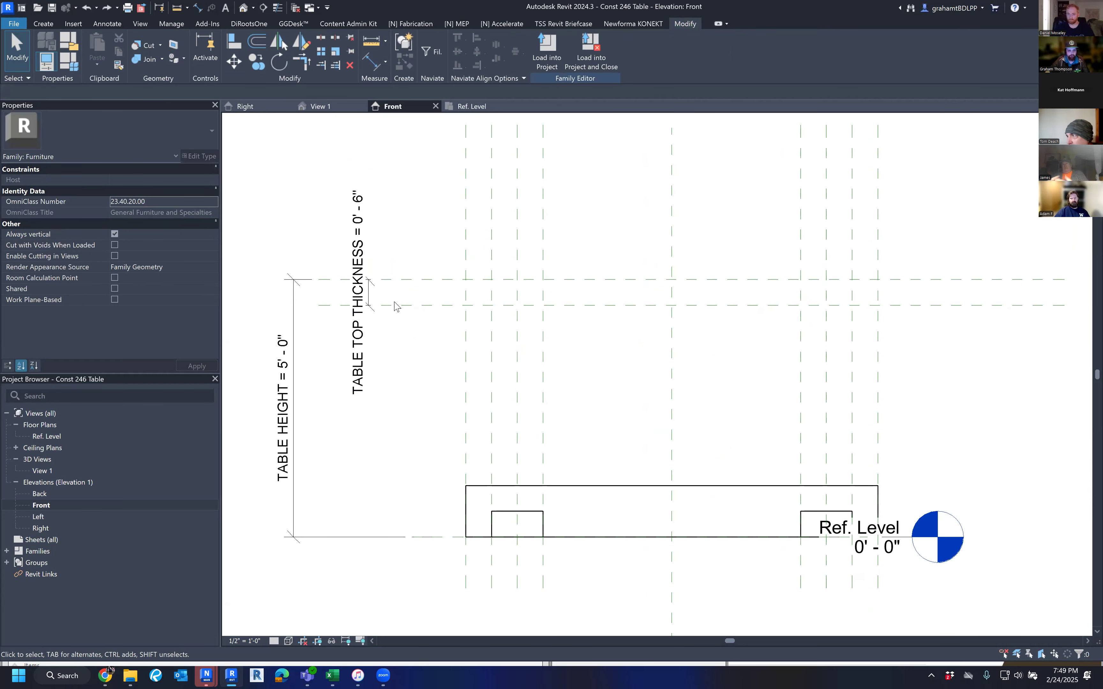
click(376, 294)
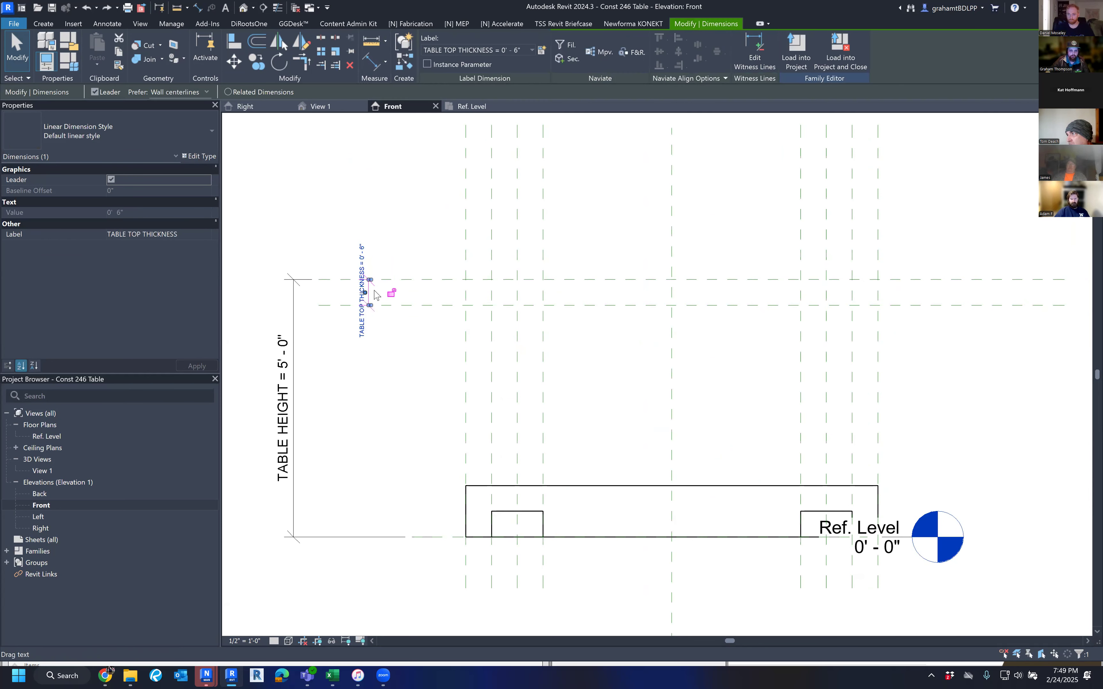
click(377, 294)
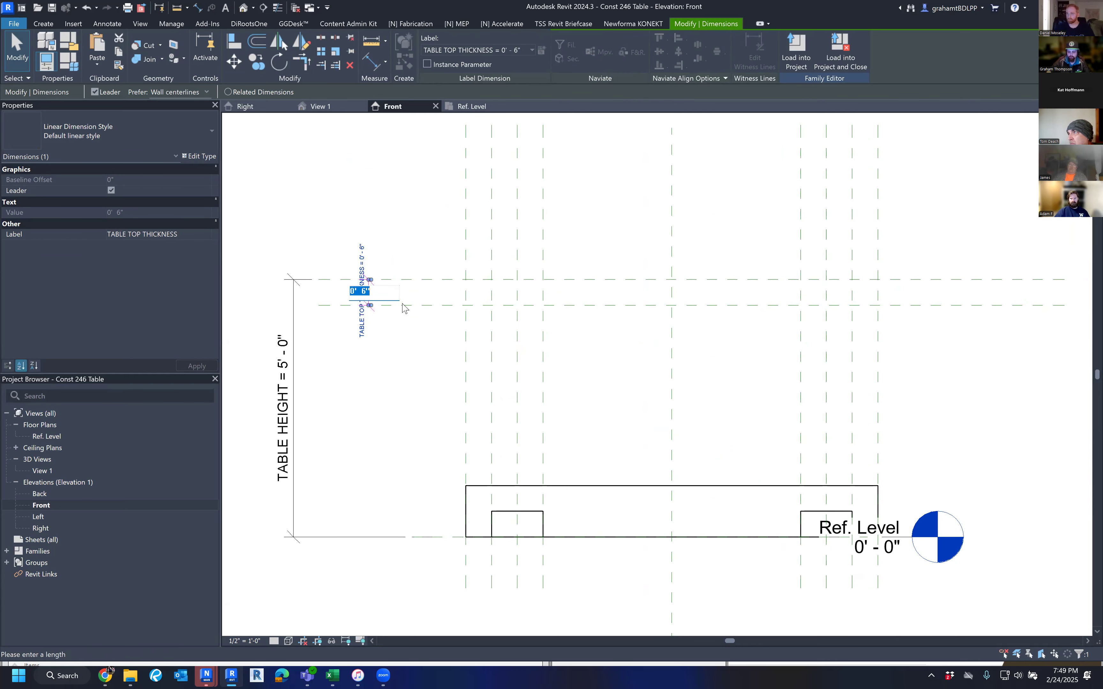
click(420, 398)
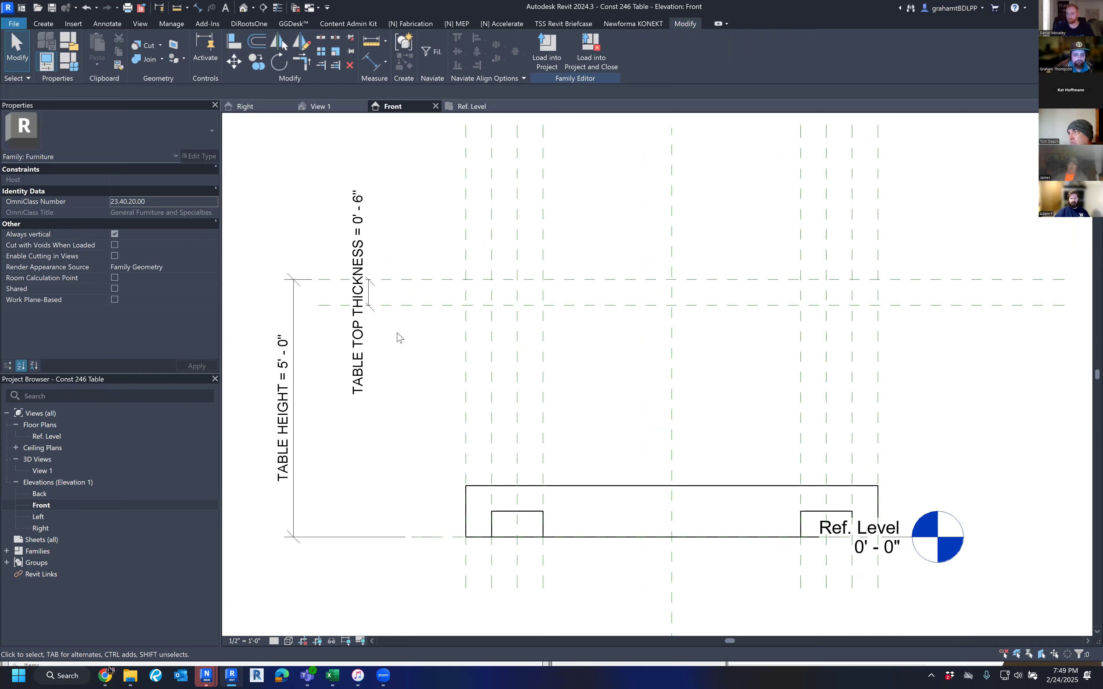
Step: Delete the TABLE TOP THICKNESS dimension and check the TABLE HEIGHT and TABLE THICKNESS reference planes
click(368, 330)
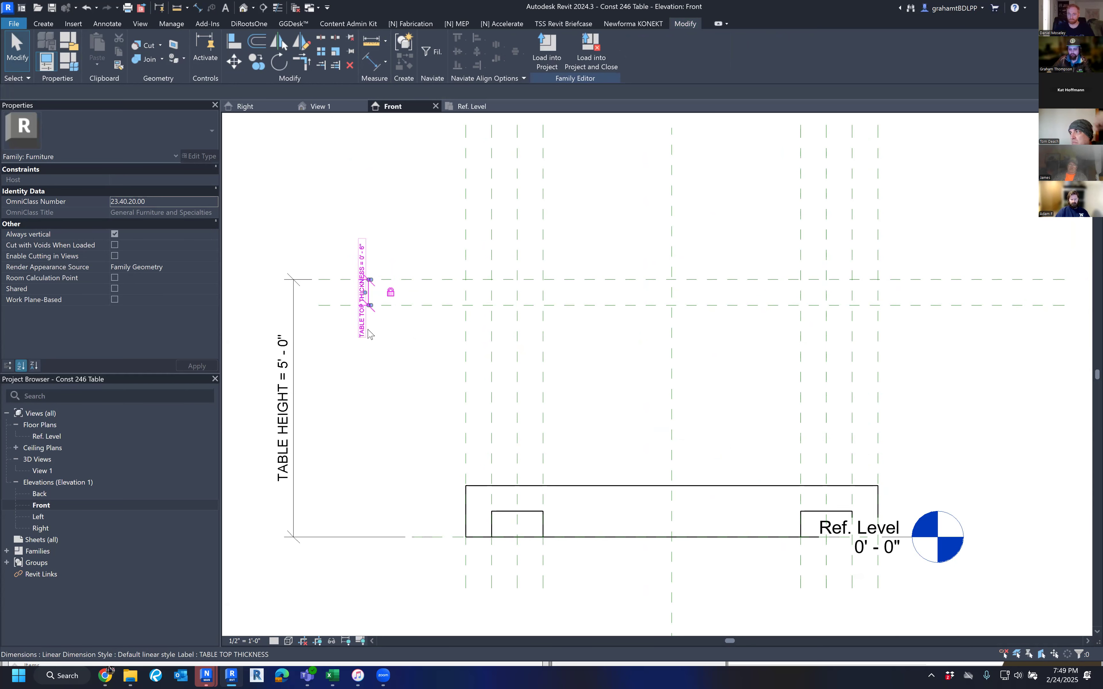
key(Delete)
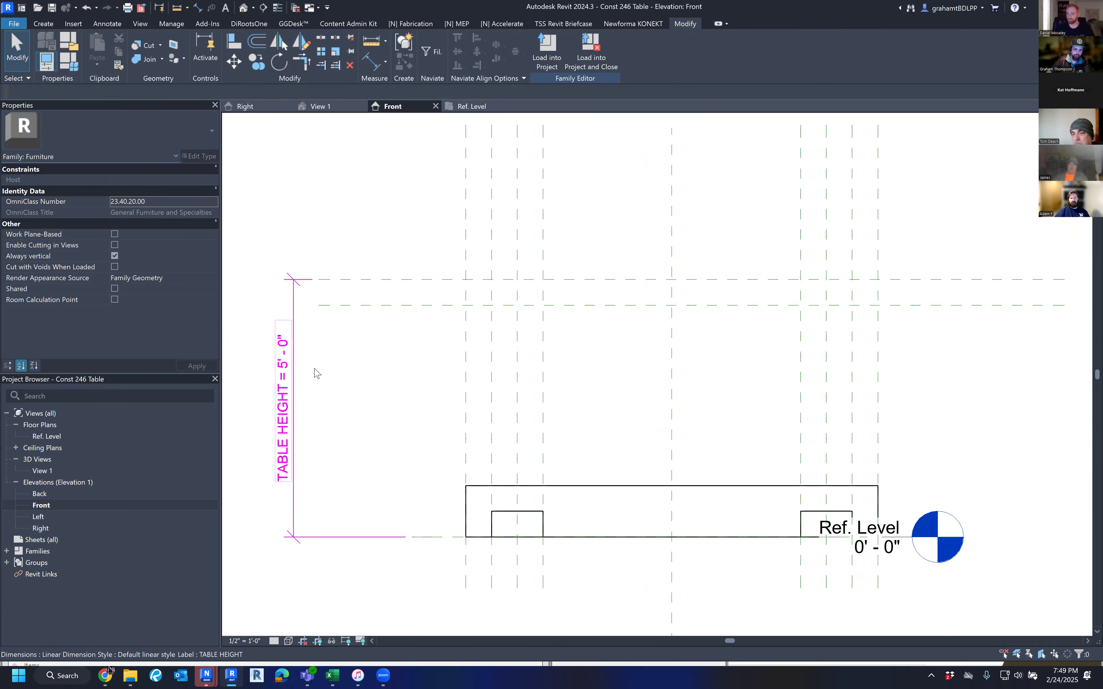
click(383, 280)
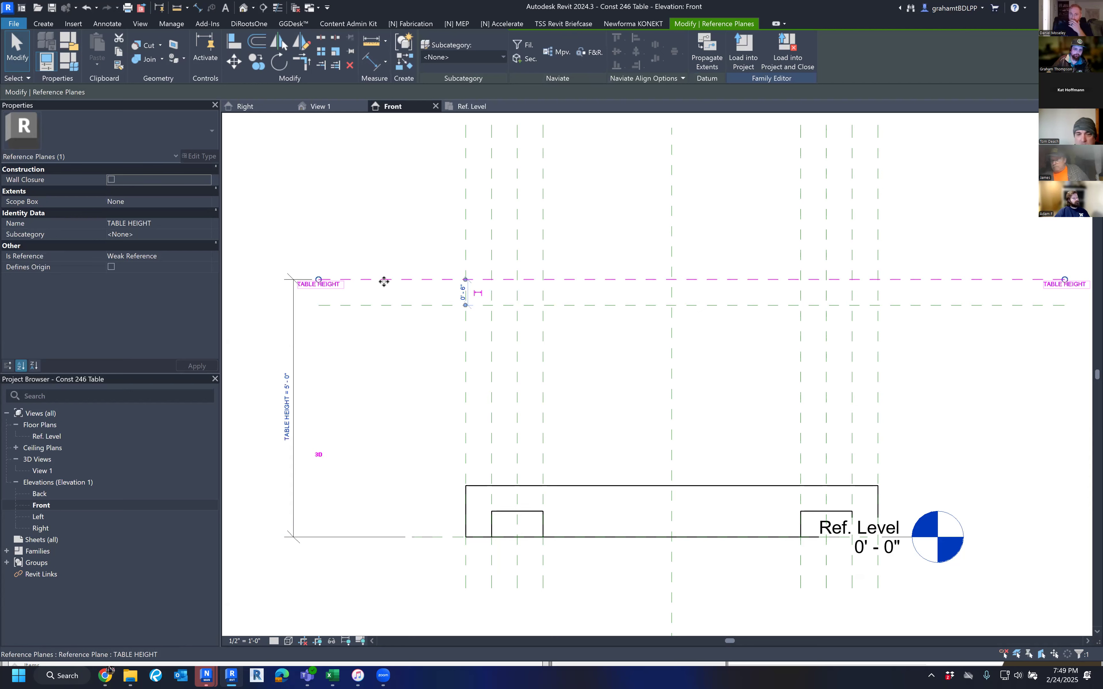
key(Escape)
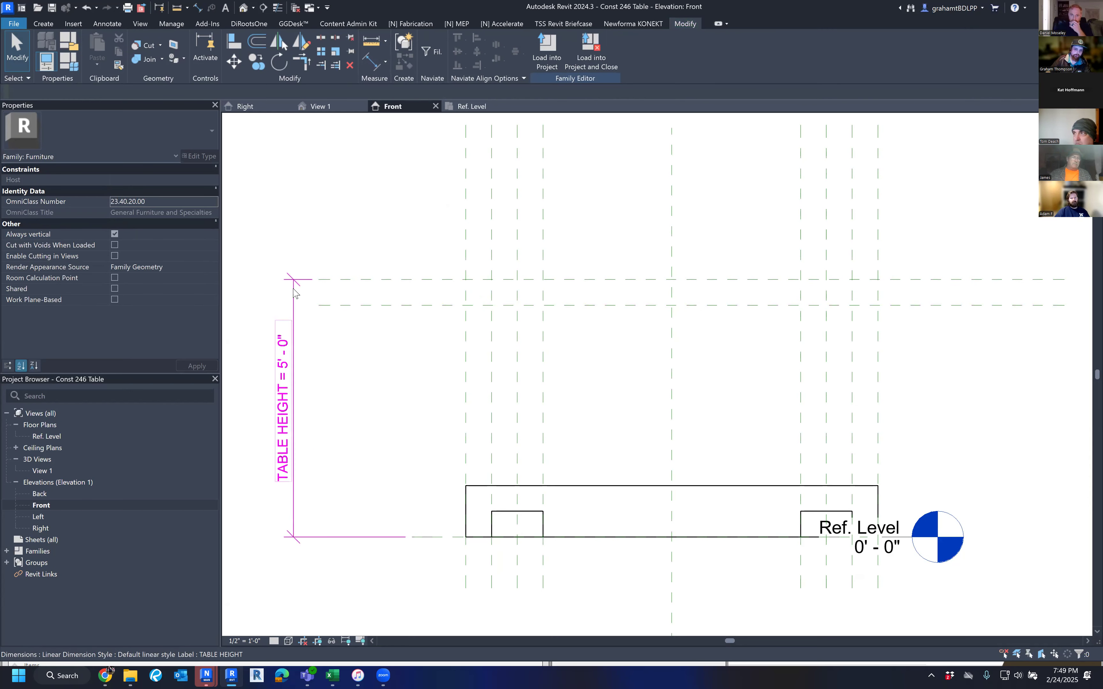
click(376, 306)
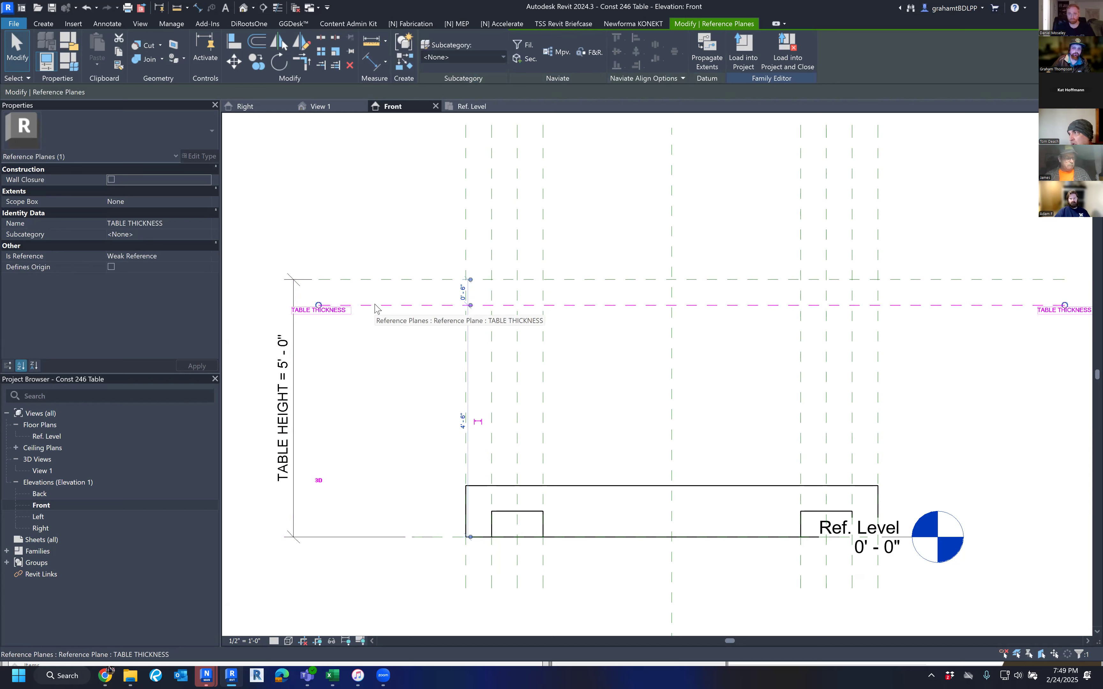
key(Escape)
Step: Add an aligned dimension from the TABLE HEIGHT plane to the TABLE THICKNESS plane, placed beside the overall height dimension
key(d)
key(i)
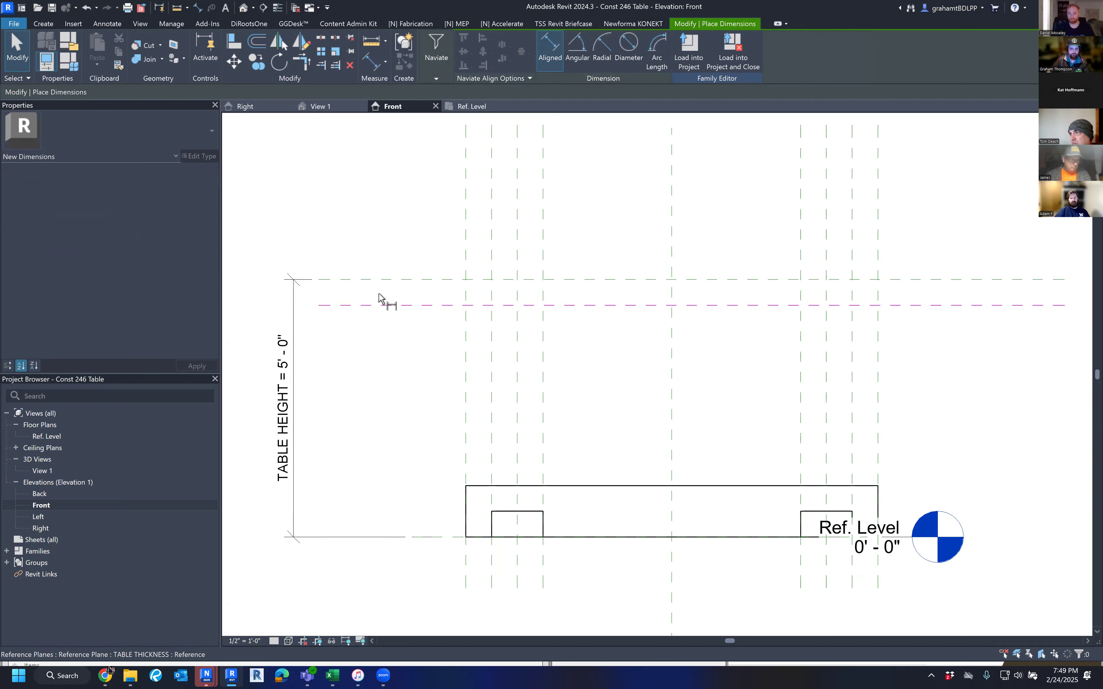
click(380, 280)
click(381, 305)
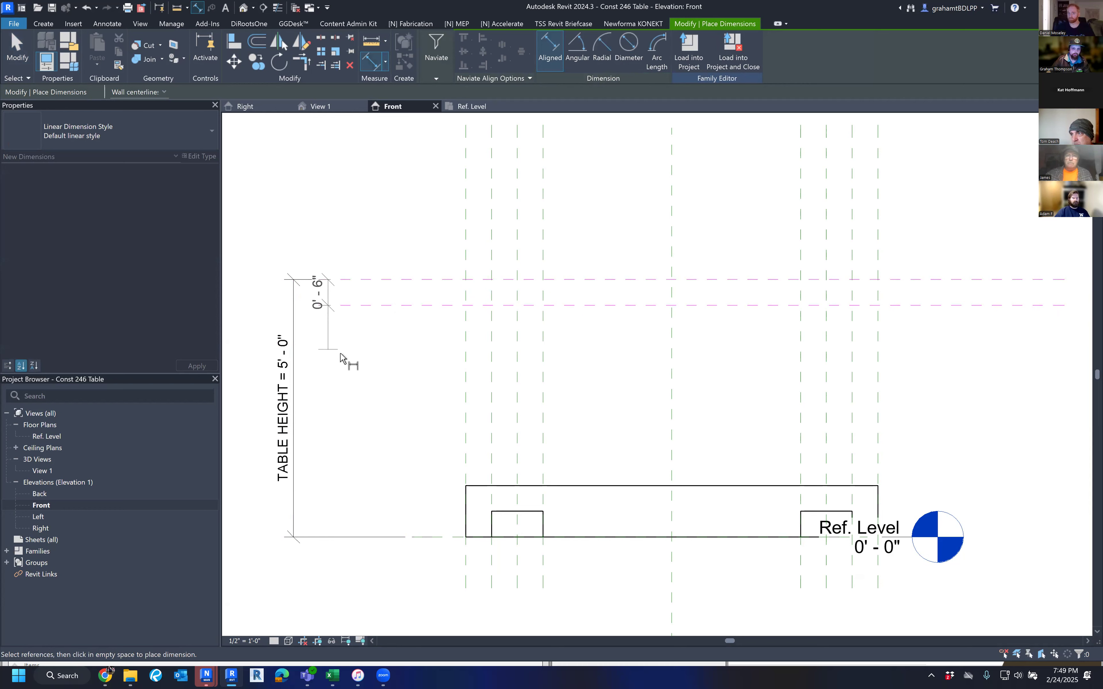
click(337, 310)
key(Escape)
Step: Label the new dimension between the two horizontal planes with the existing TABLE TOP THICKNESS parameter
click(338, 300)
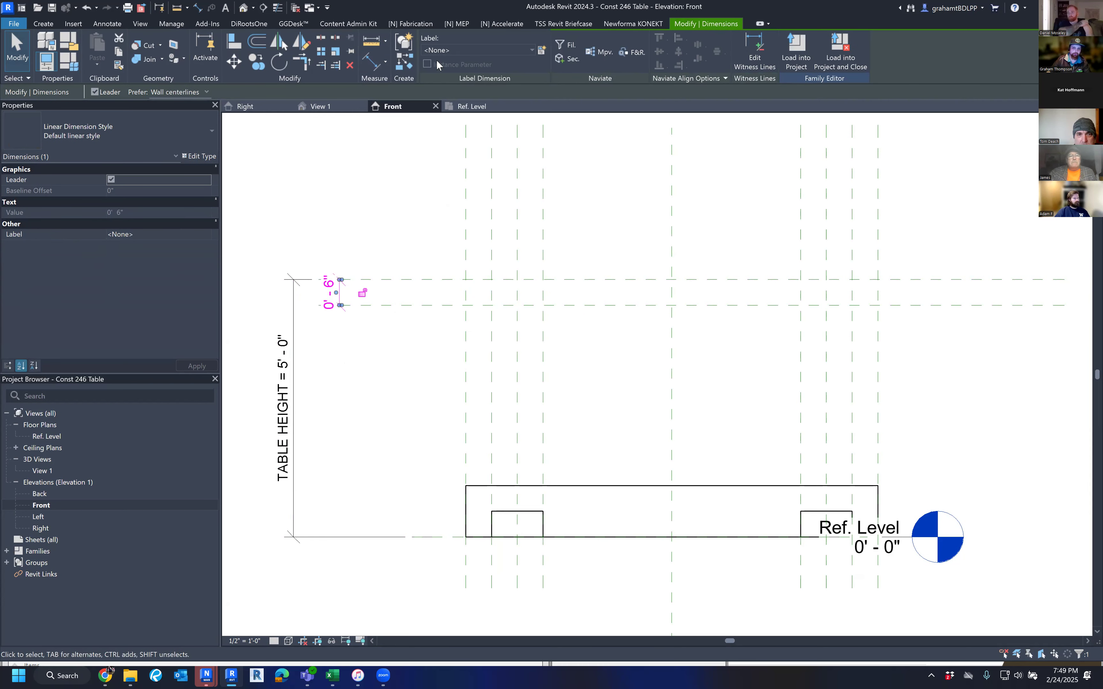
click(452, 51)
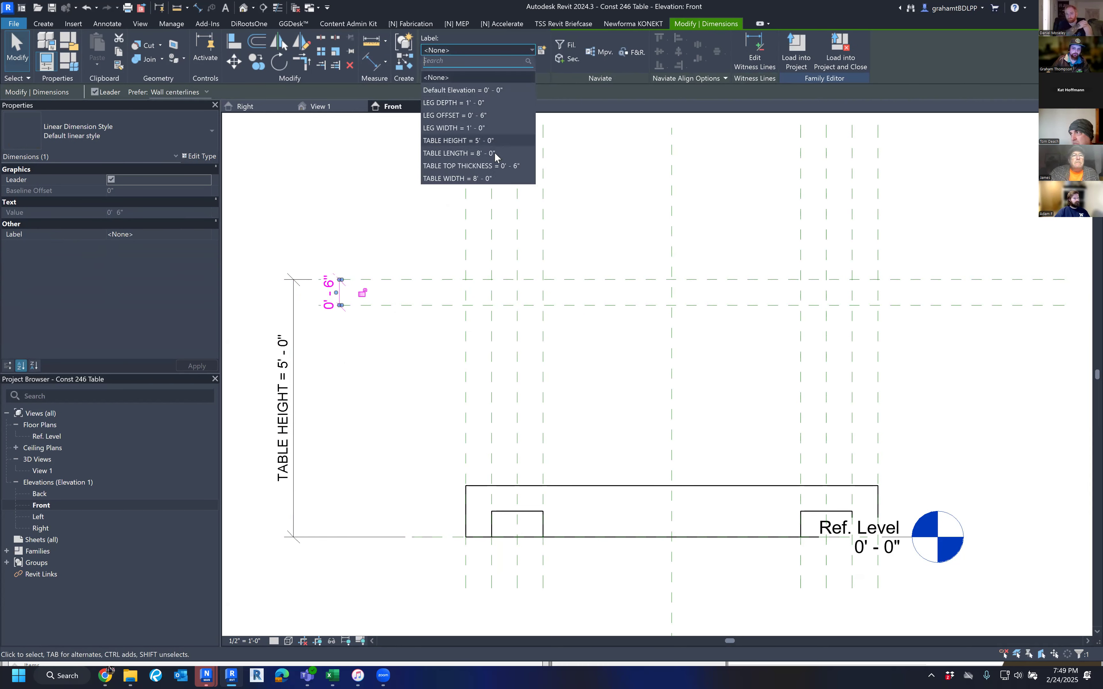
click(496, 165)
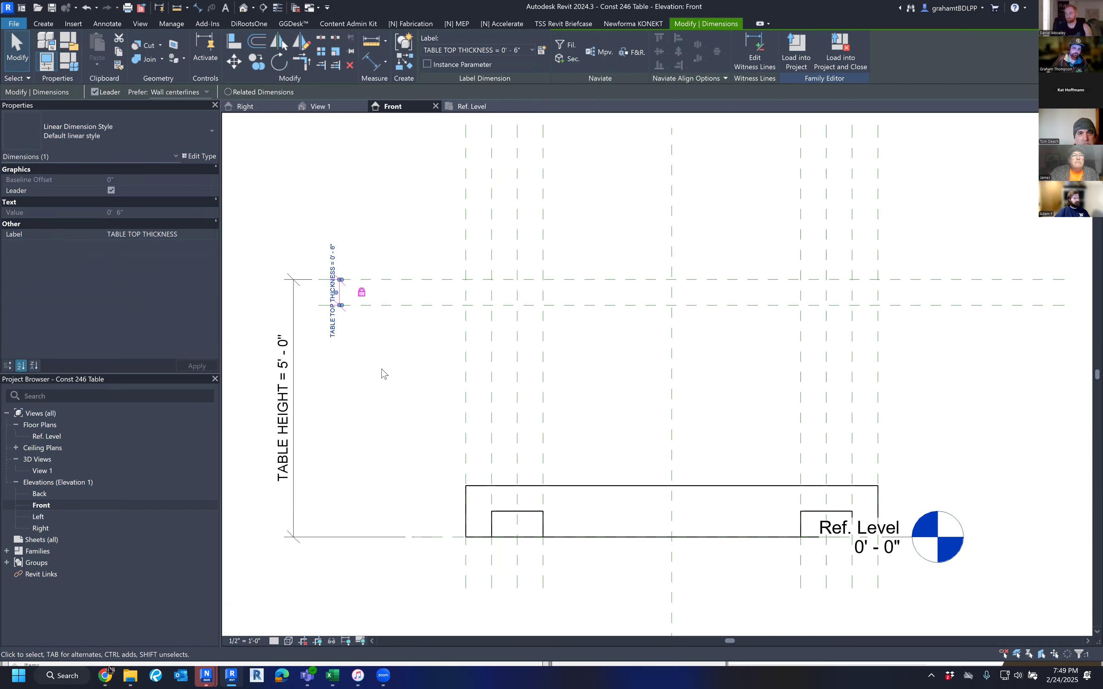
key(Escape)
Step: Examine the lock constraint on the relabelled TABLE TOP THICKNESS dimension
click(340, 294)
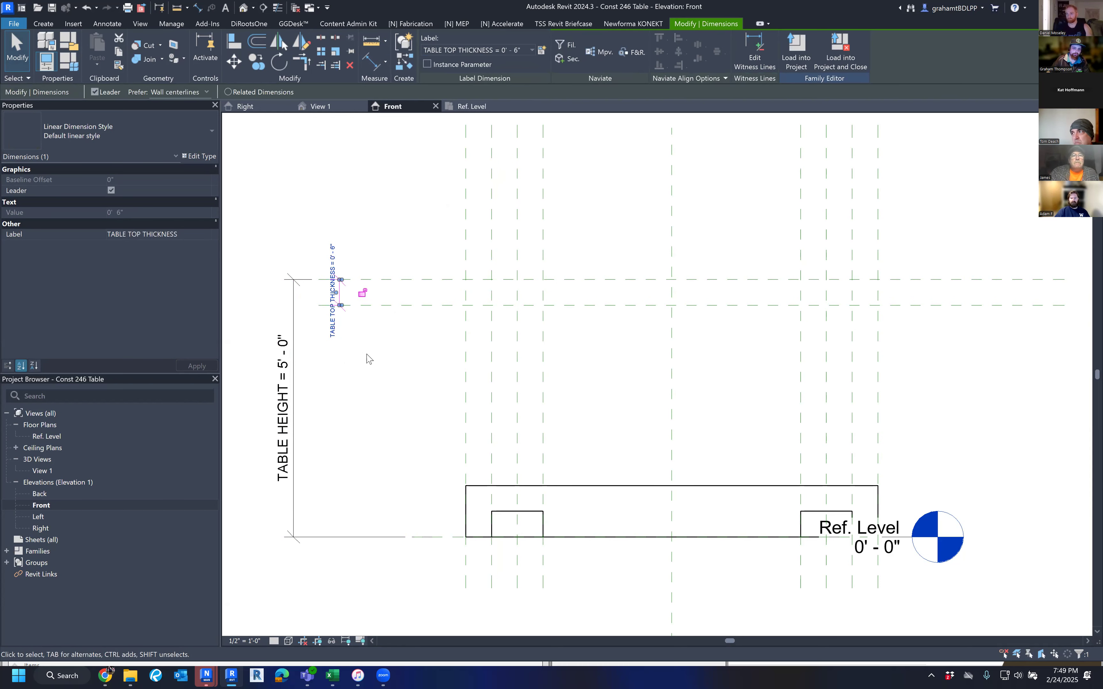
key(Escape)
click(331, 334)
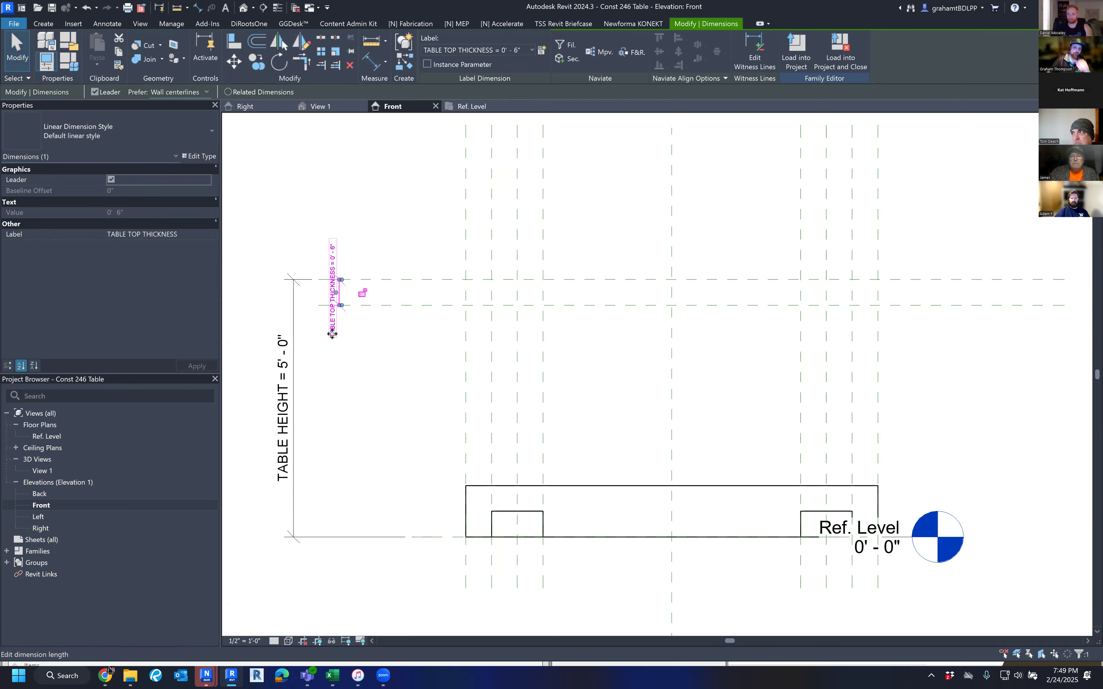
key(Escape)
middle_drag(381, 311, 432, 270)
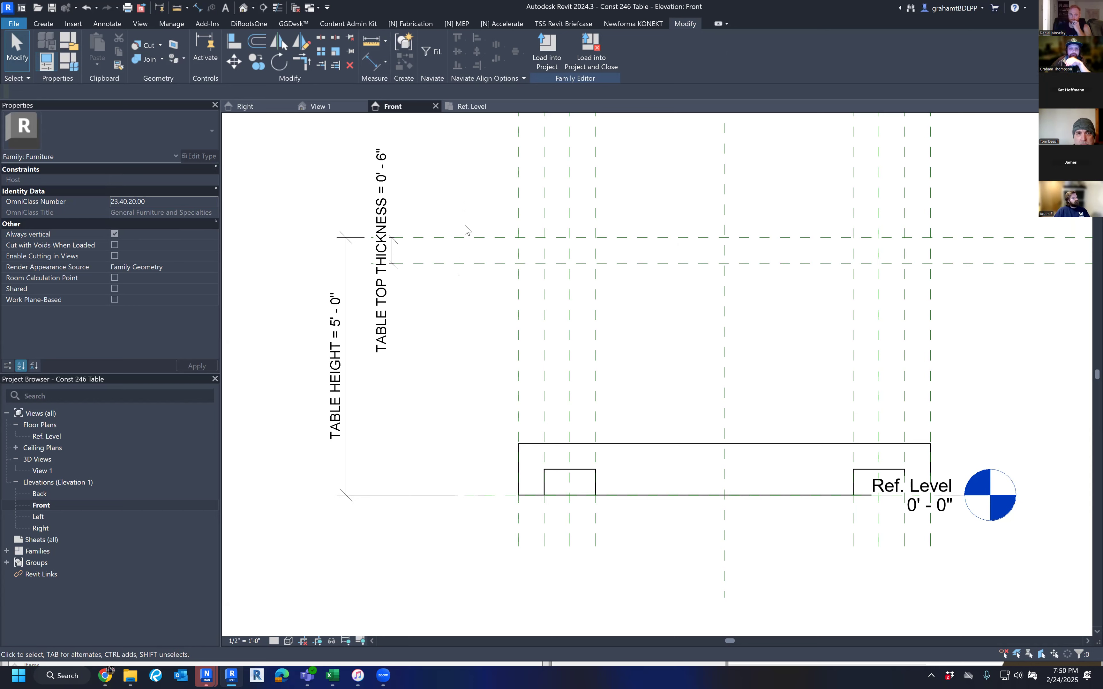
click(357, 282)
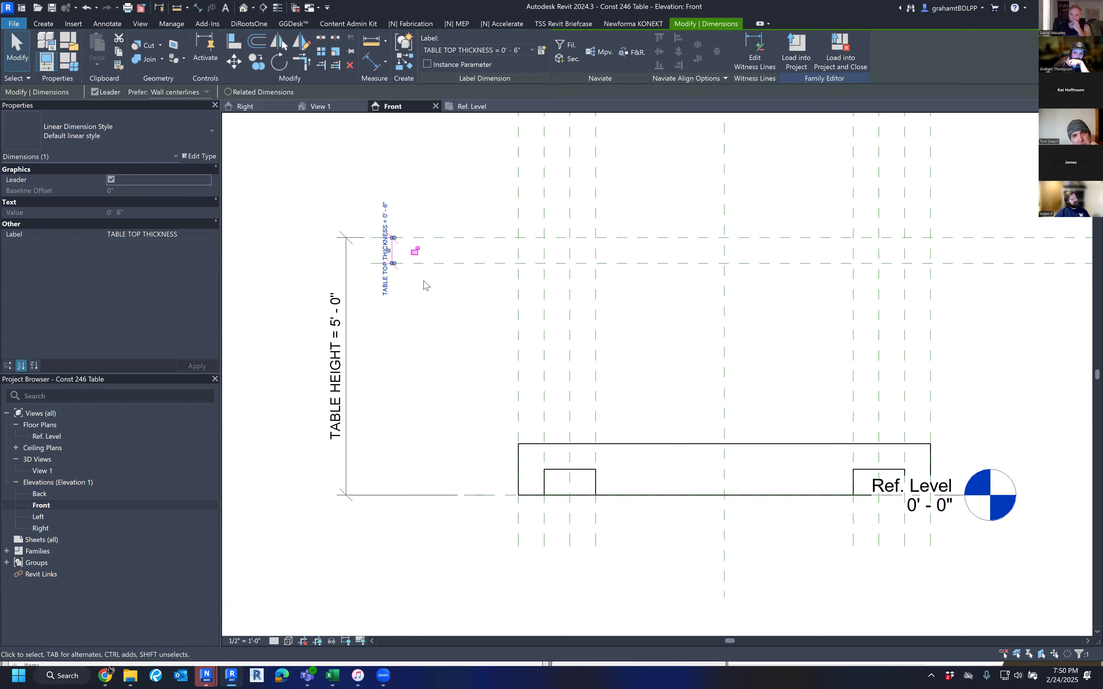
click(420, 312)
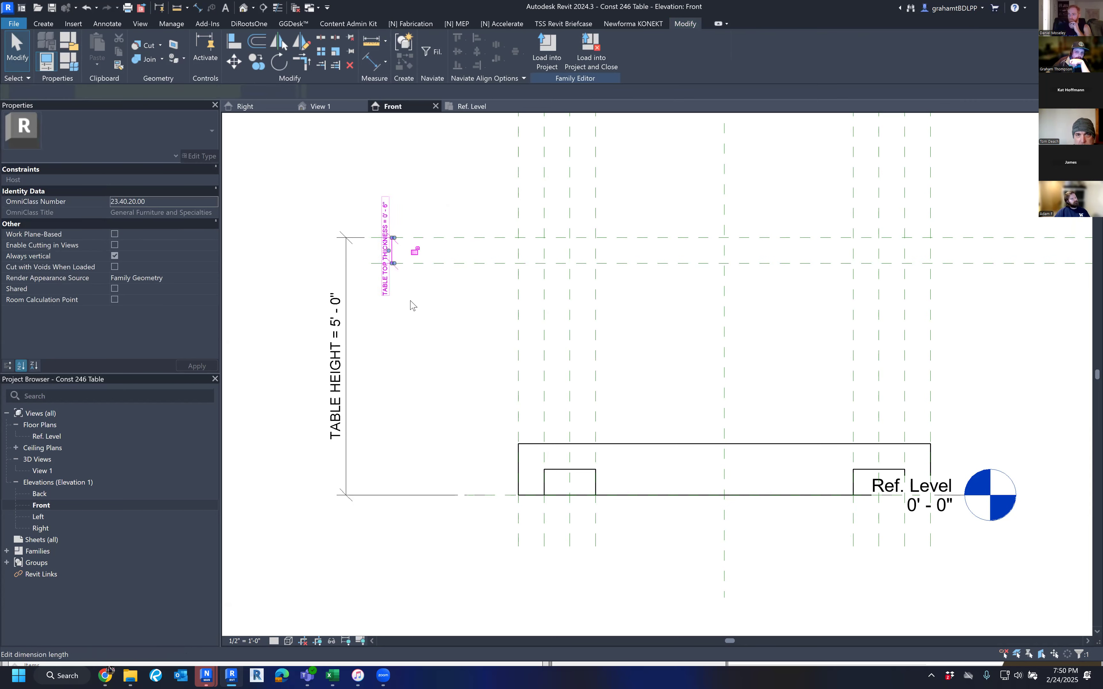
click(401, 273)
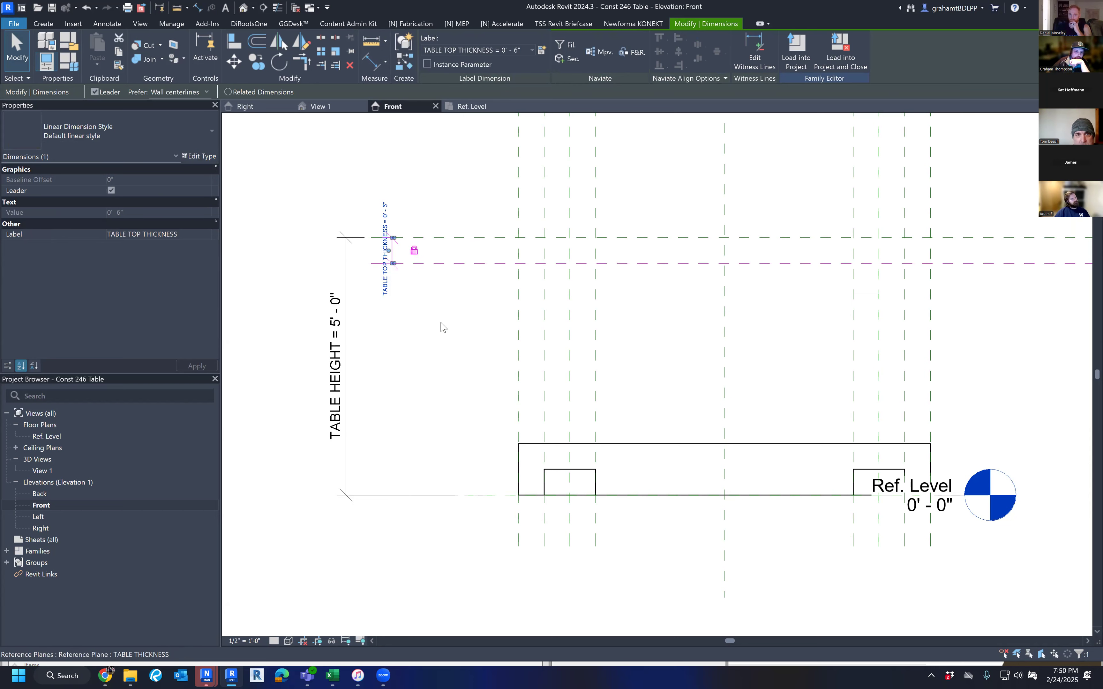
click(439, 344)
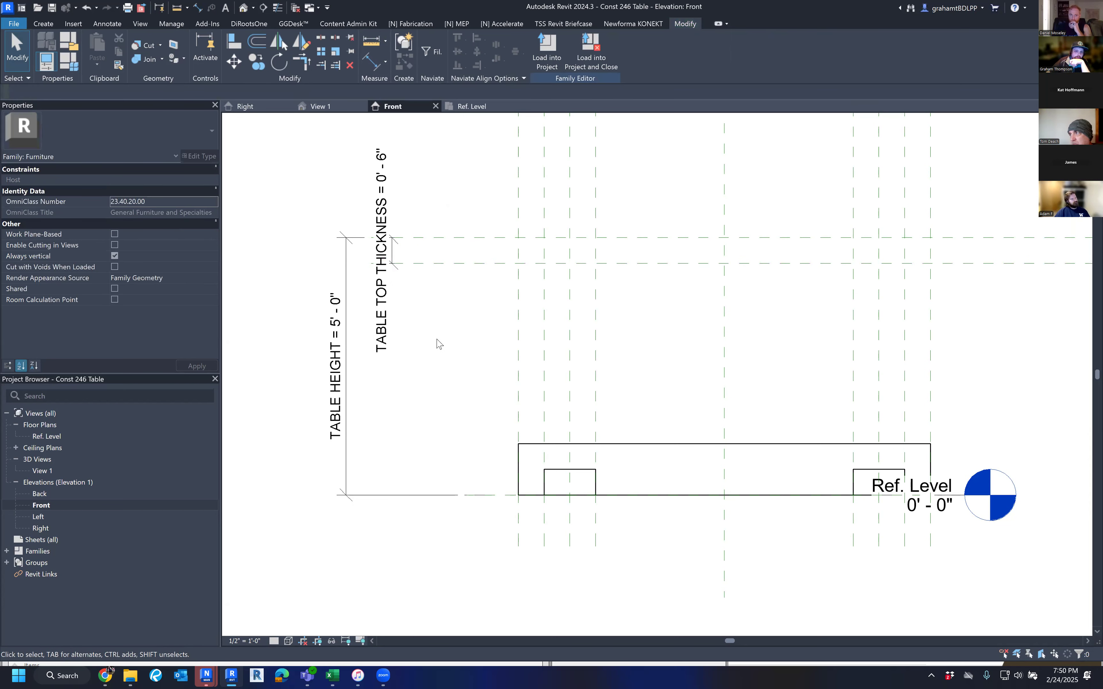
Step: Set the TABLE HEIGHT dimension to 4' to flex the horizontal reference planes
click(450, 238)
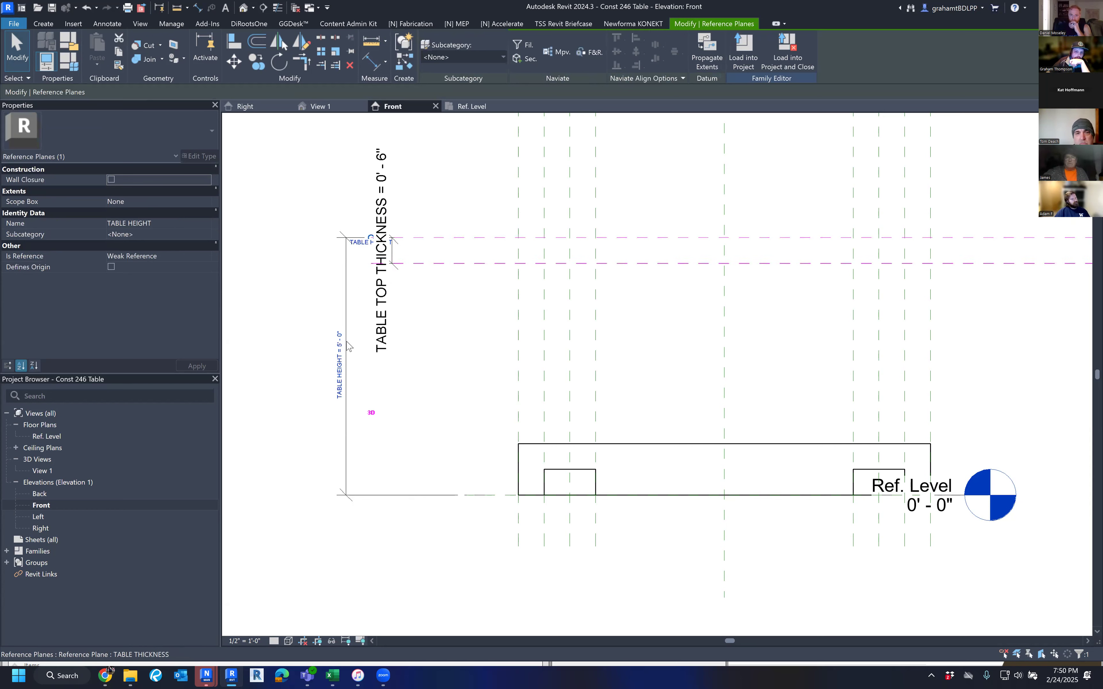
click(338, 373)
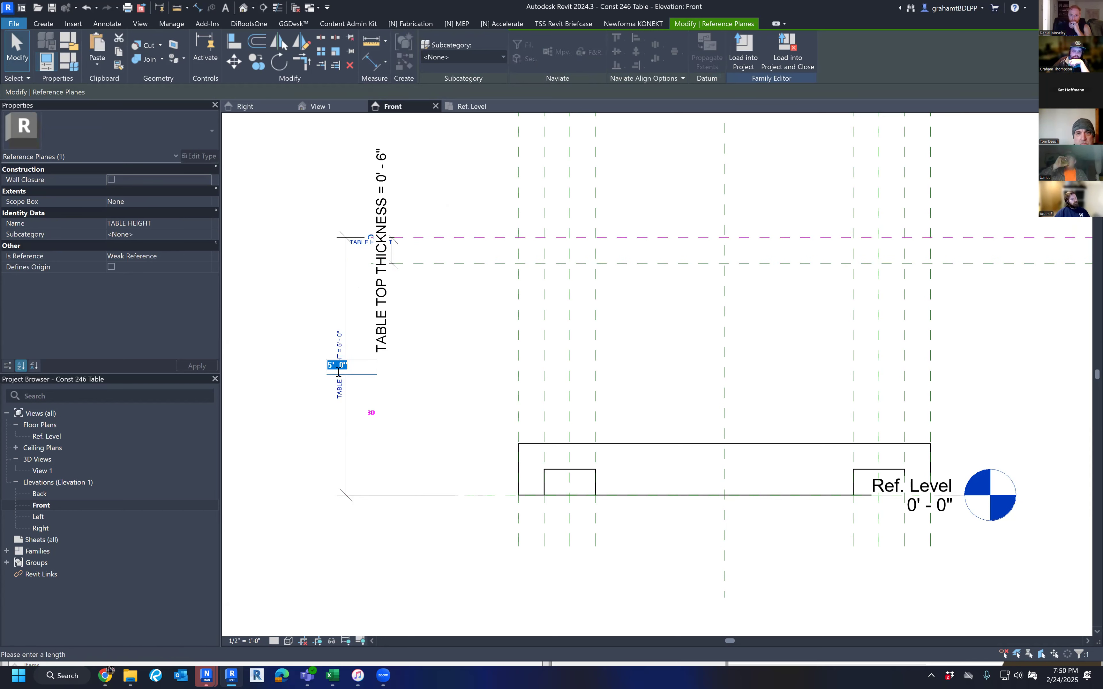
text(4)
key(Return)
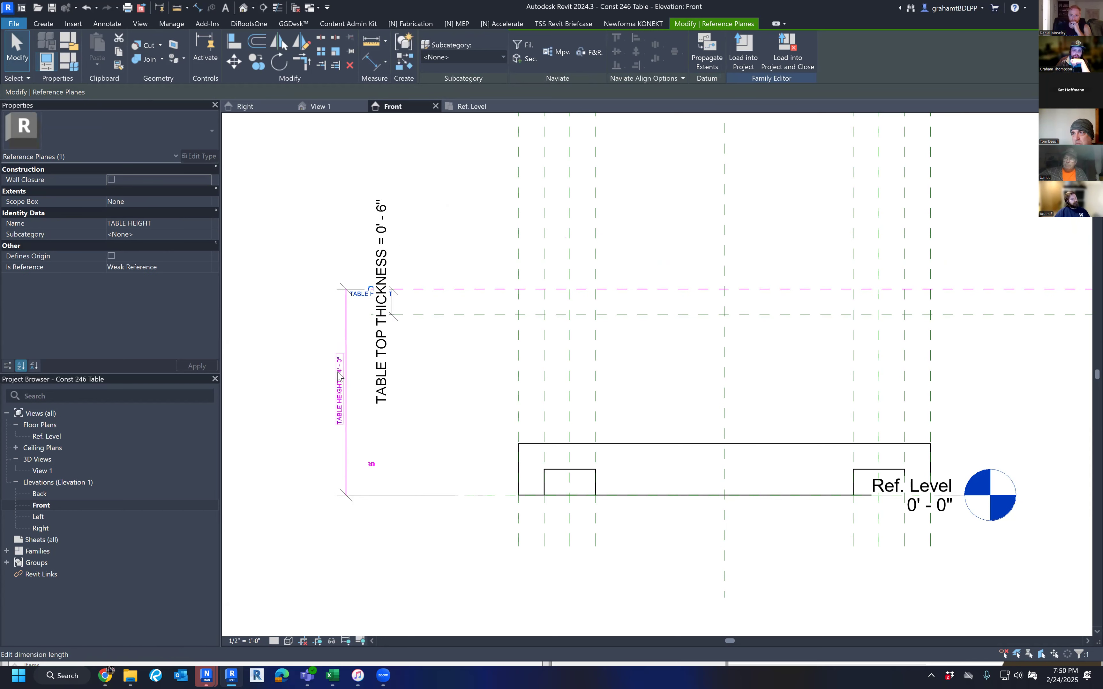
Step: Set the TABLE TOP THICKNESS dimension to 7" to flex the lower horizontal reference plane
click(320, 320)
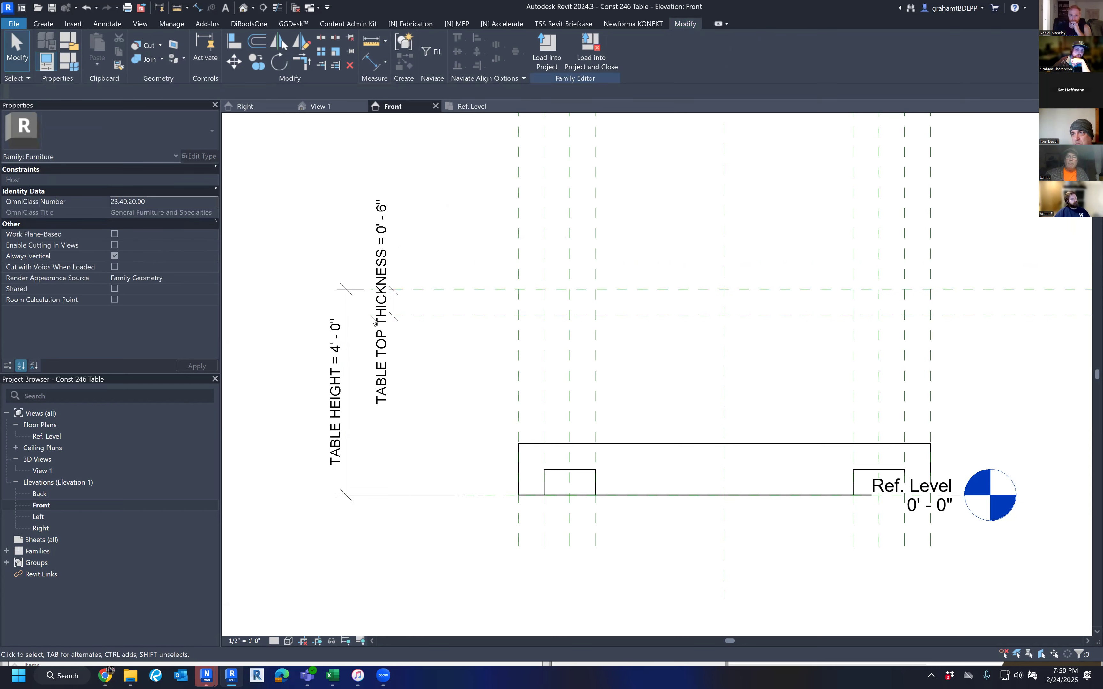
click(377, 332)
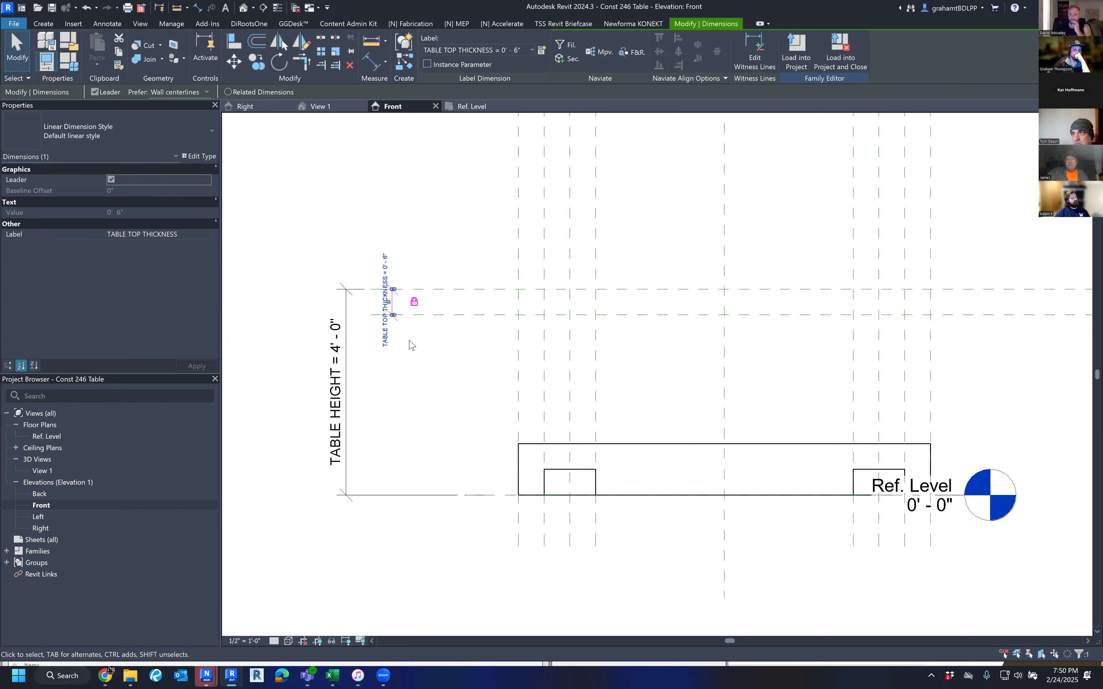
click(388, 273)
text(0 7)
key(Return)
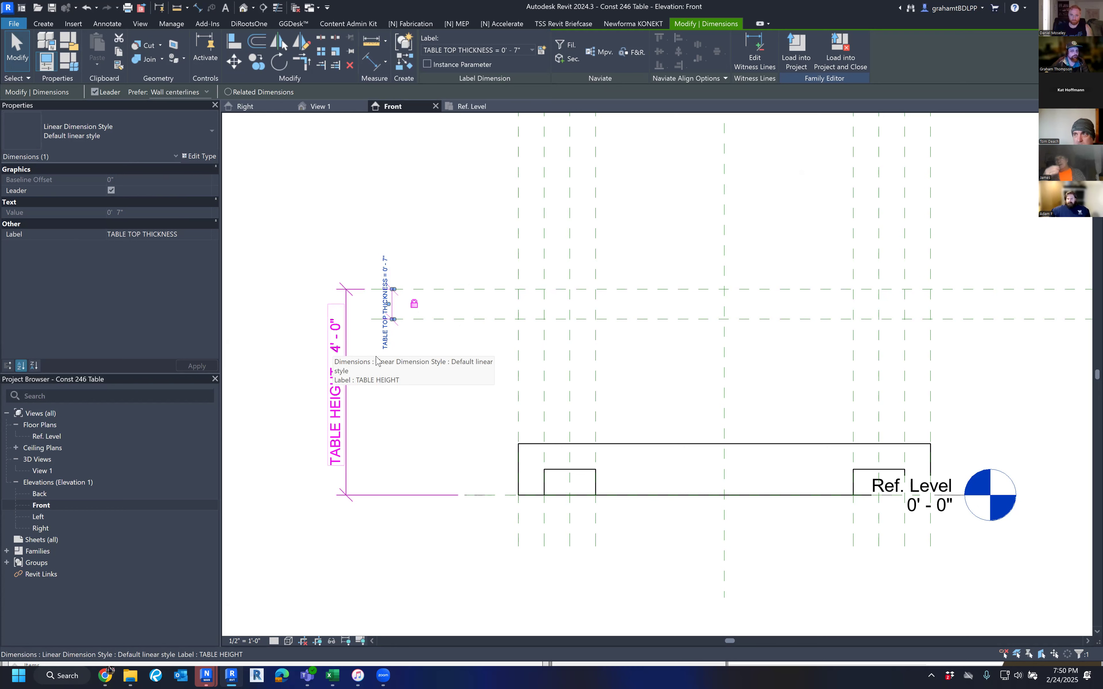
Step: Set the TABLE TOP THICKNESS dimension back to 6"
click(386, 303)
text(6+)
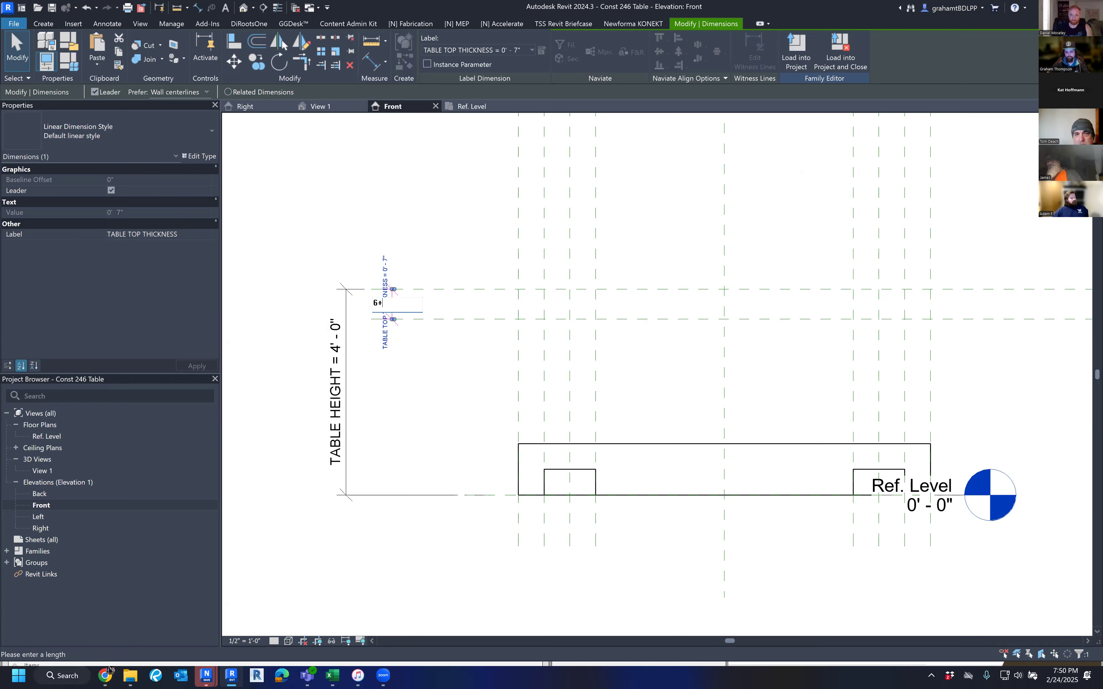
key(Return)
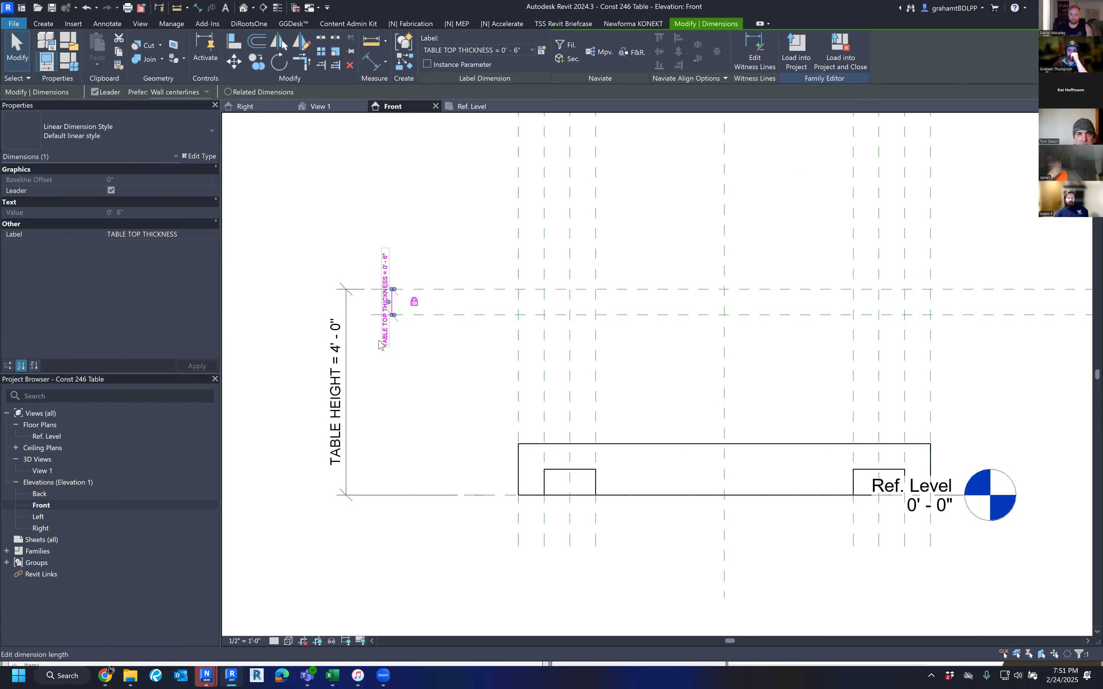
click(403, 387)
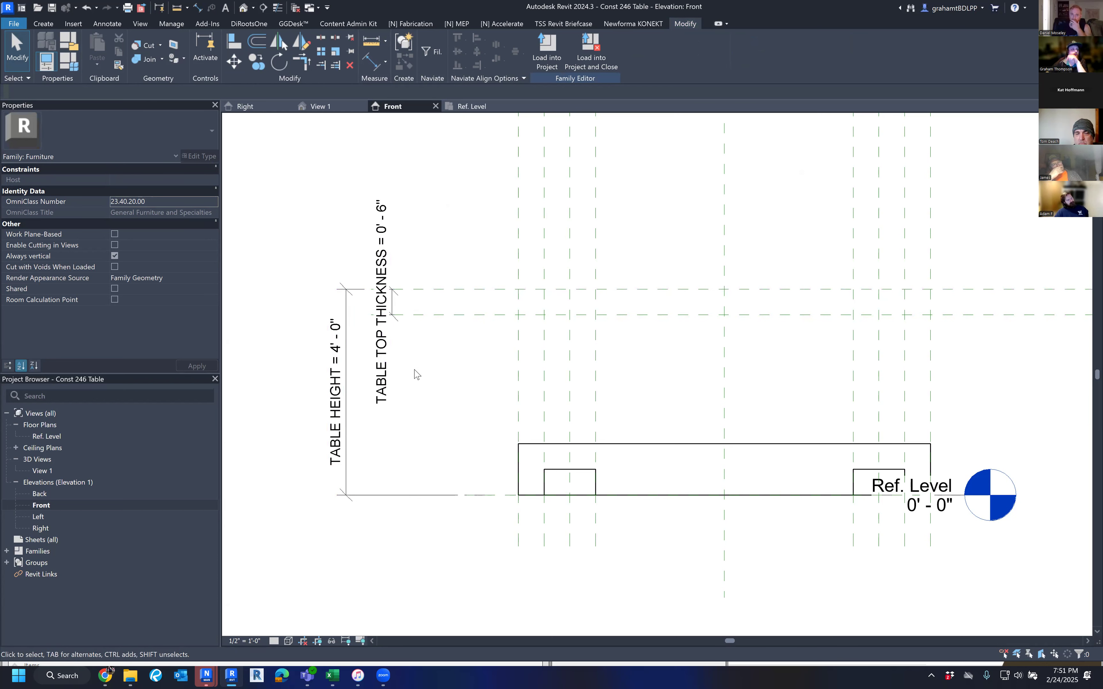
scroll(432, 390, down, 3)
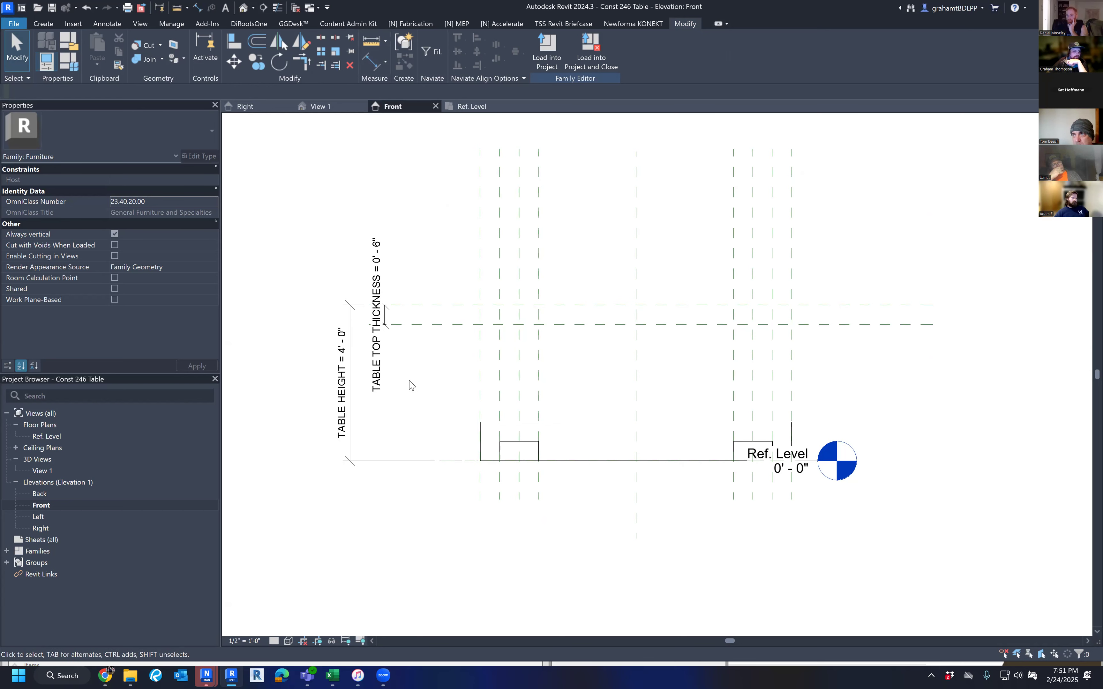
middle_drag(435, 404, 421, 405)
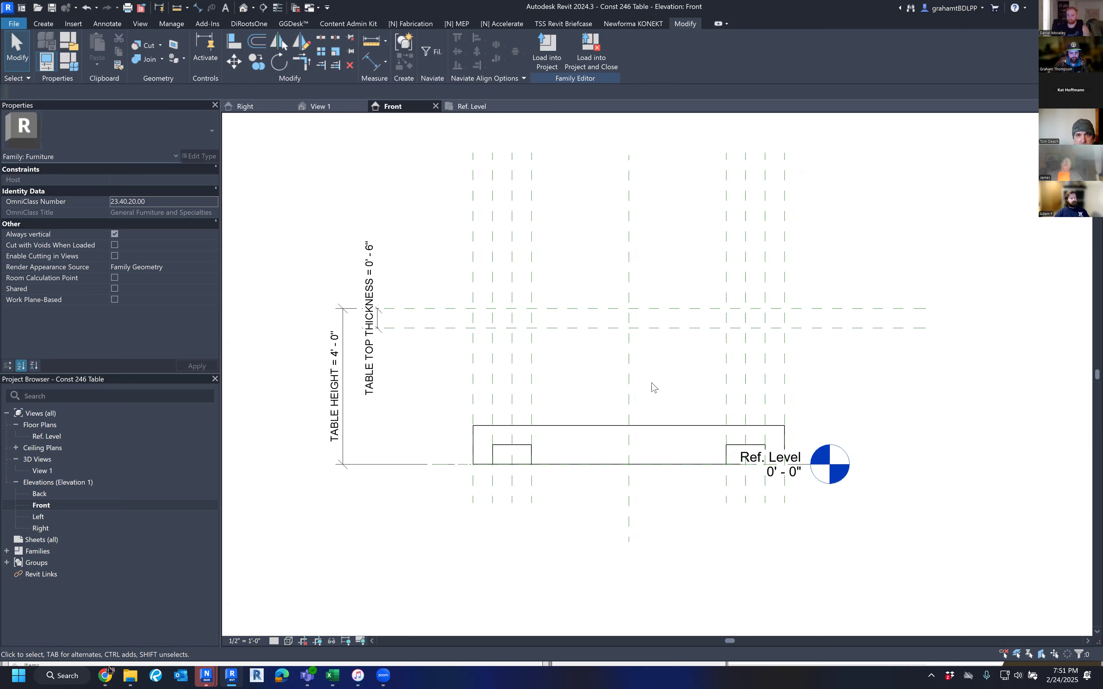
key(a)
key(l)
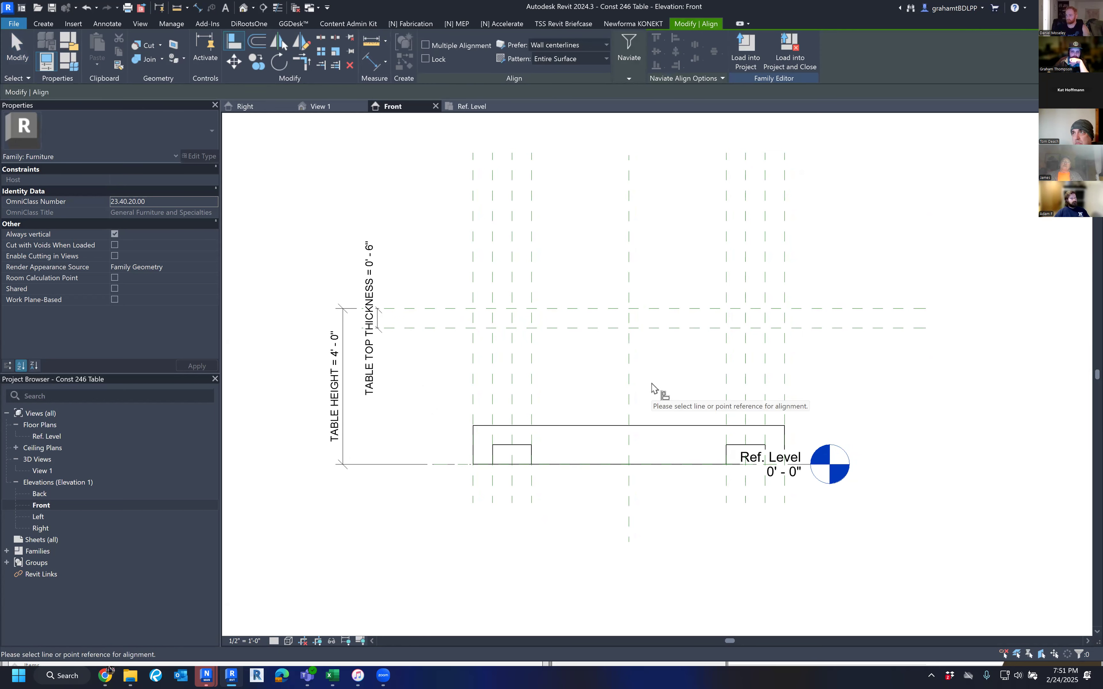
key(Escape)
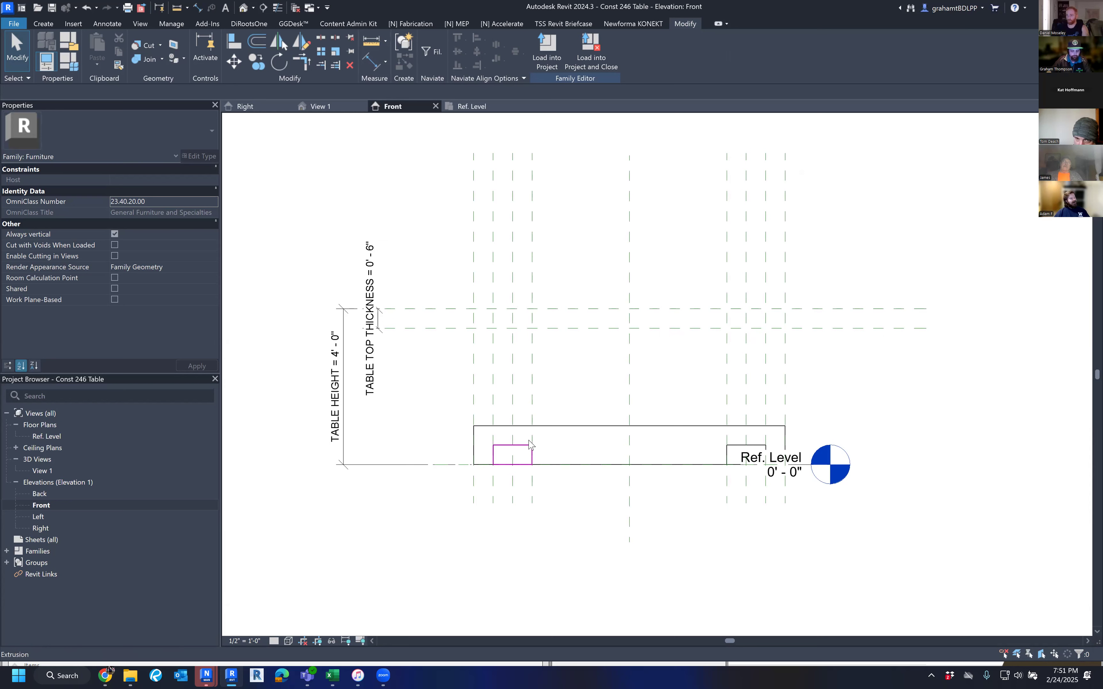
Step: Align the upper face of the table top extrusion to the TABLE HEIGHT reference plane and lock the alignment
key(a)
key(l)
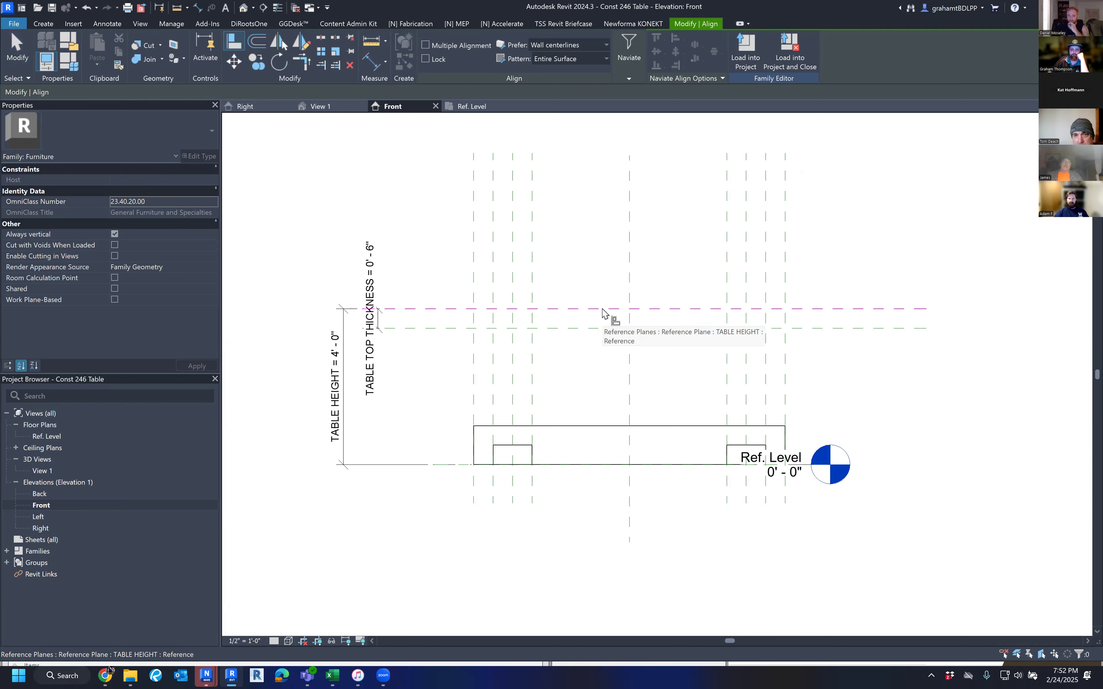
click(605, 309)
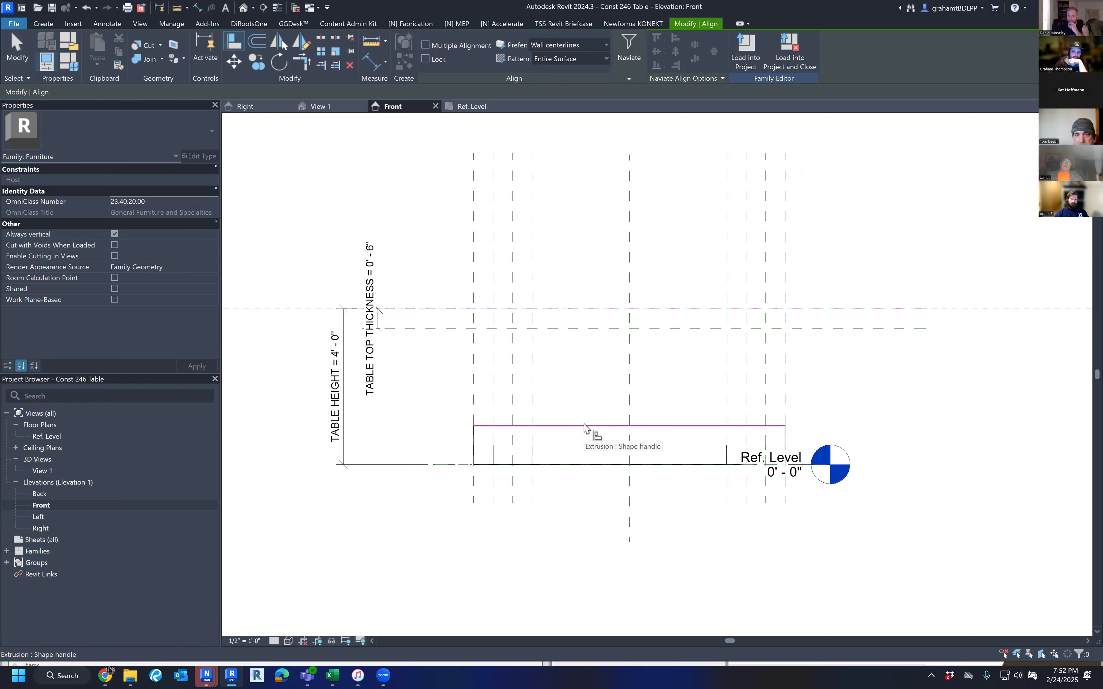
click(585, 427)
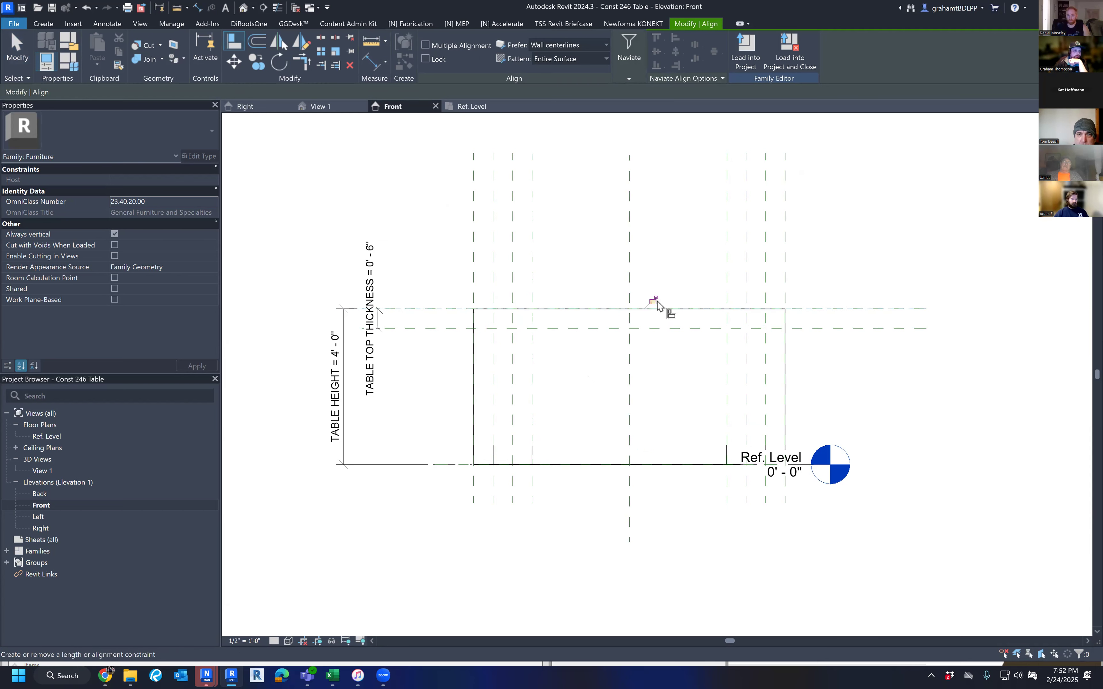
click(658, 303)
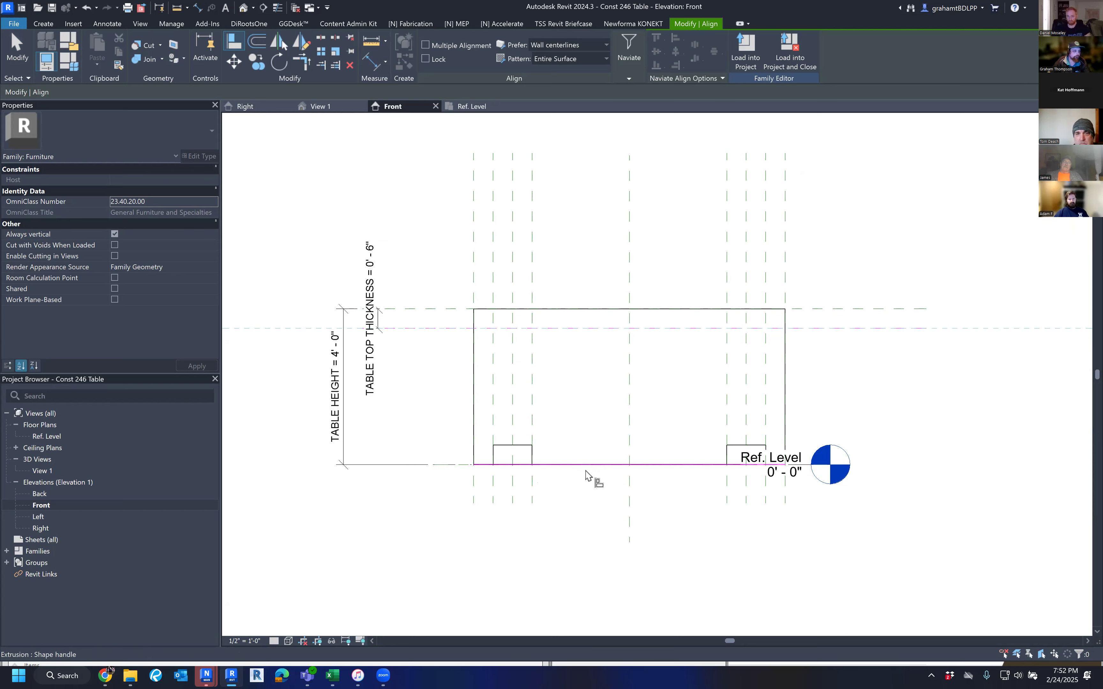
Step: Align the lower face of the table top extrusion to the TABLE THICKNESS reference plane and lock the alignment
click(603, 465)
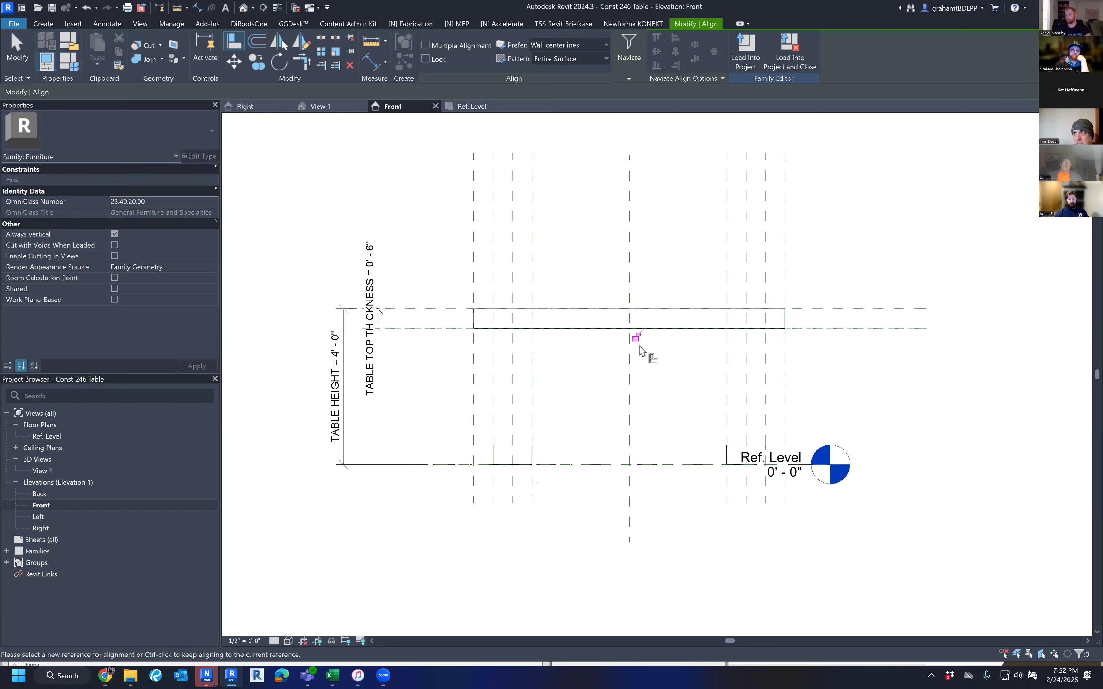
click(636, 339)
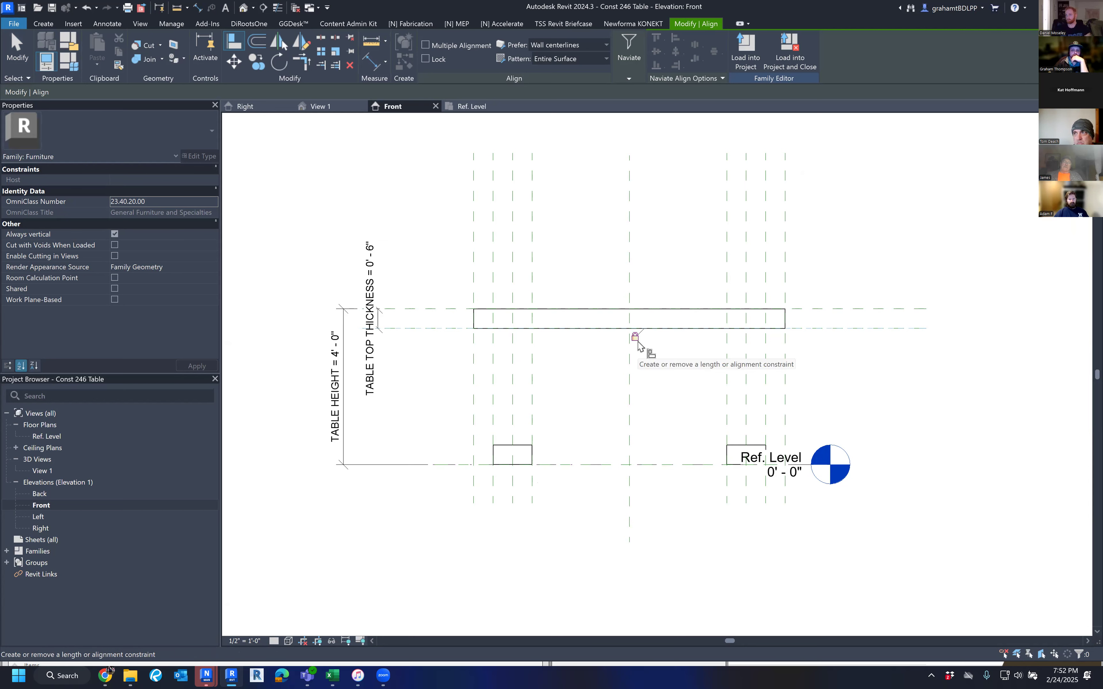
click(635, 337)
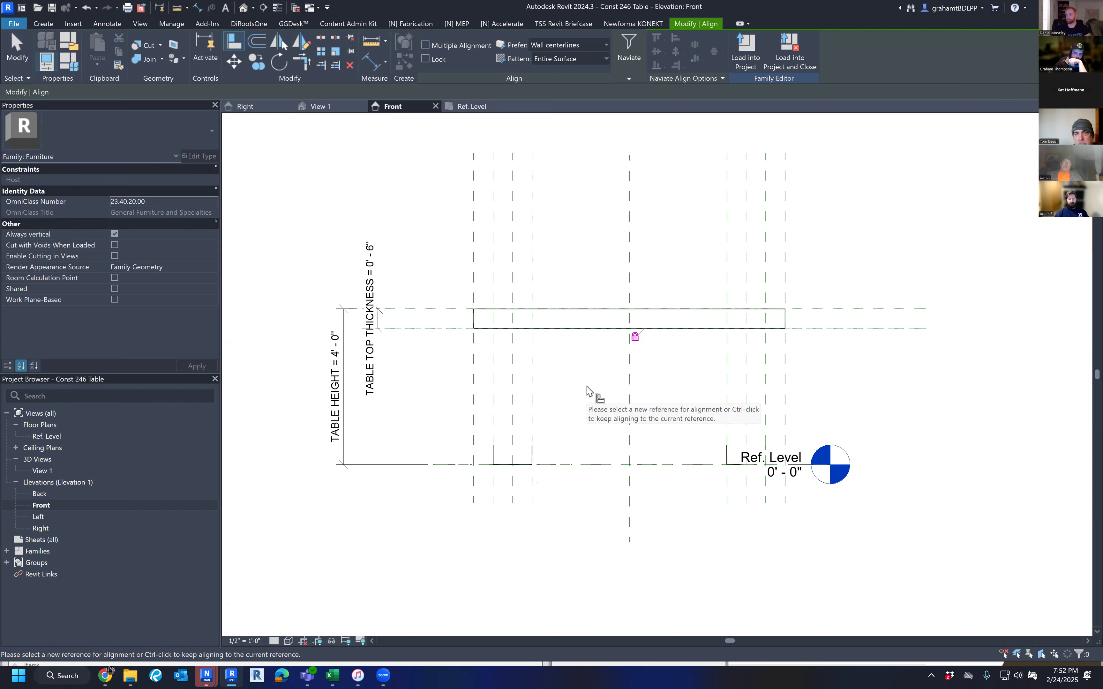
click(513, 347)
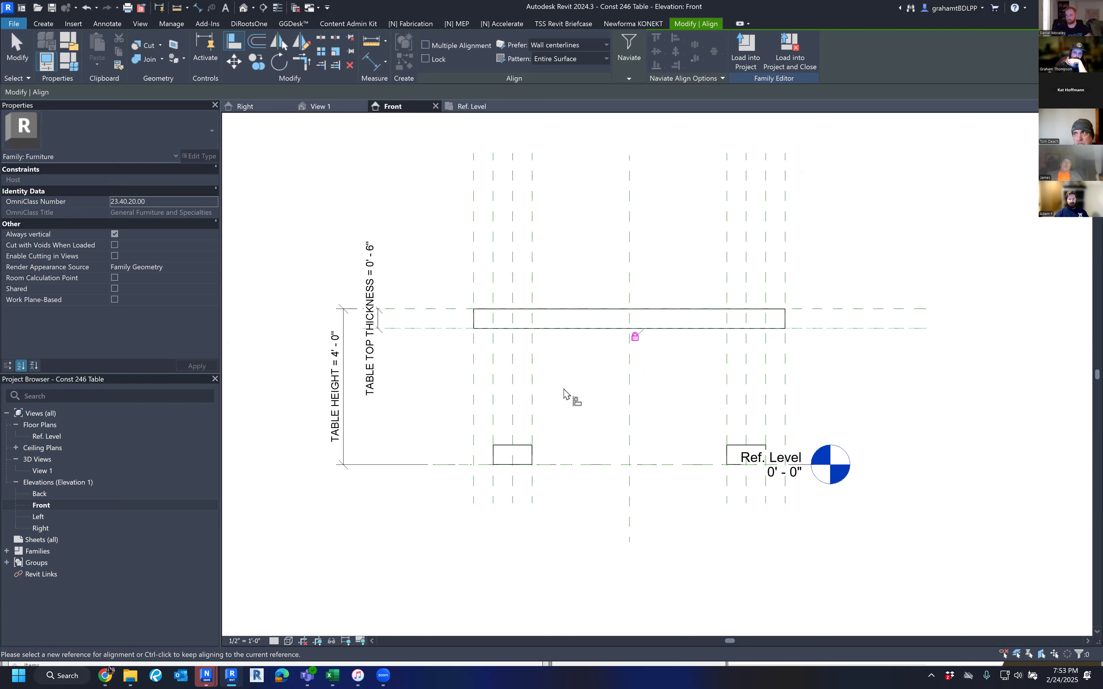
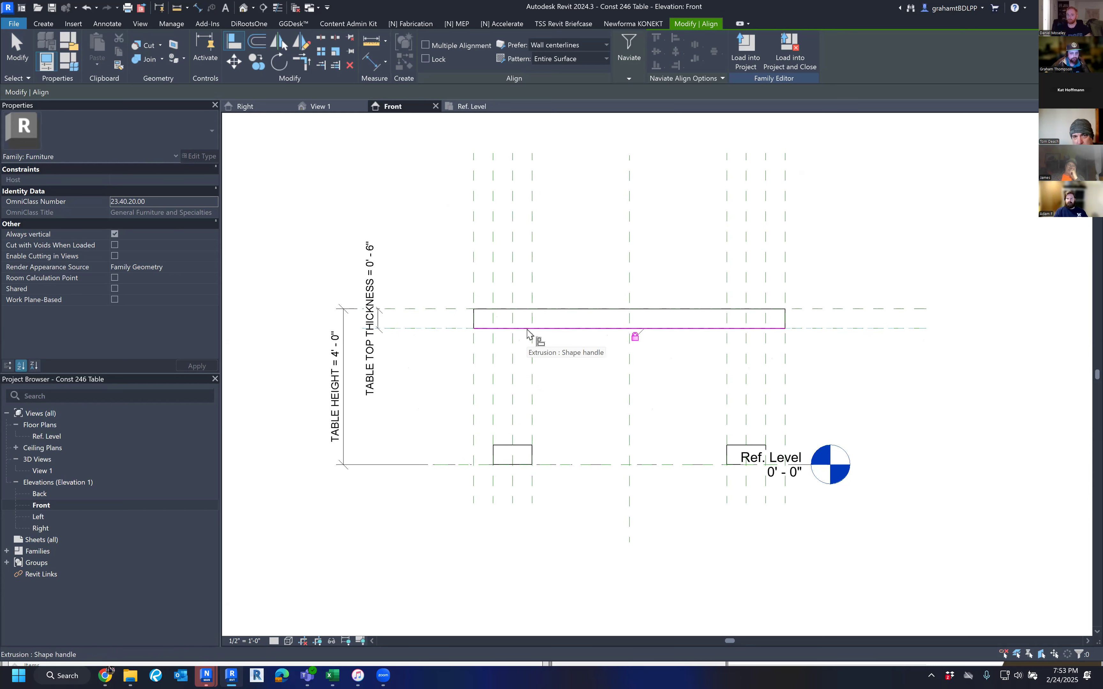
Step: Align the tops of the left-hand leg extrusions to the TABLE THICKNESS reference plane and lock them
click(419, 336)
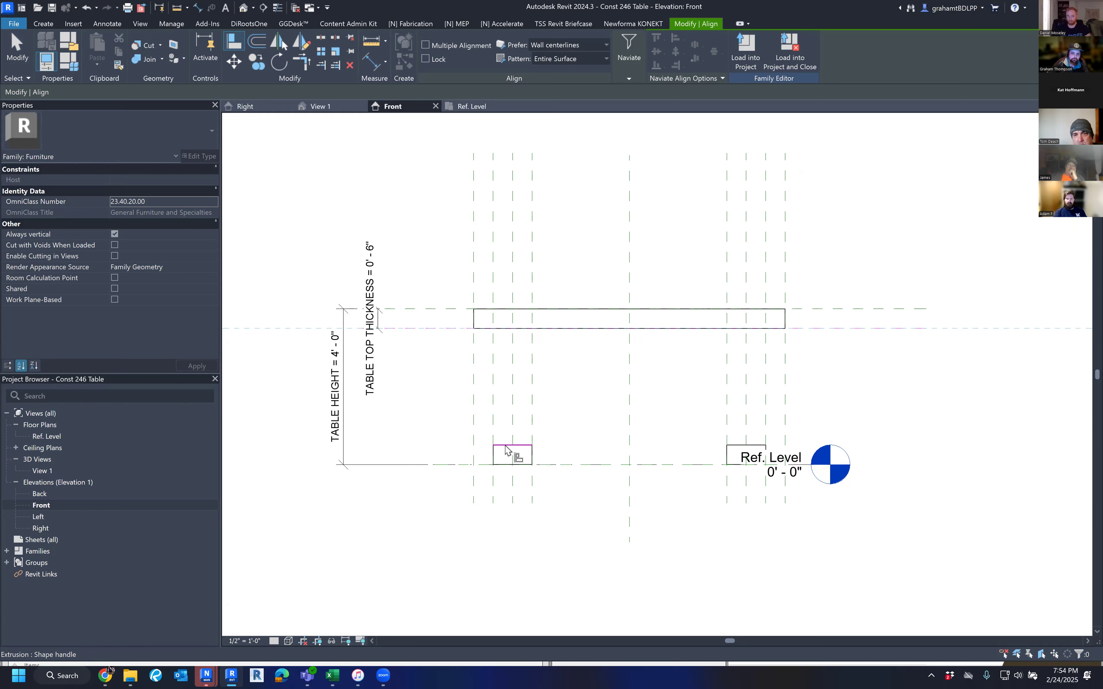
click(507, 450)
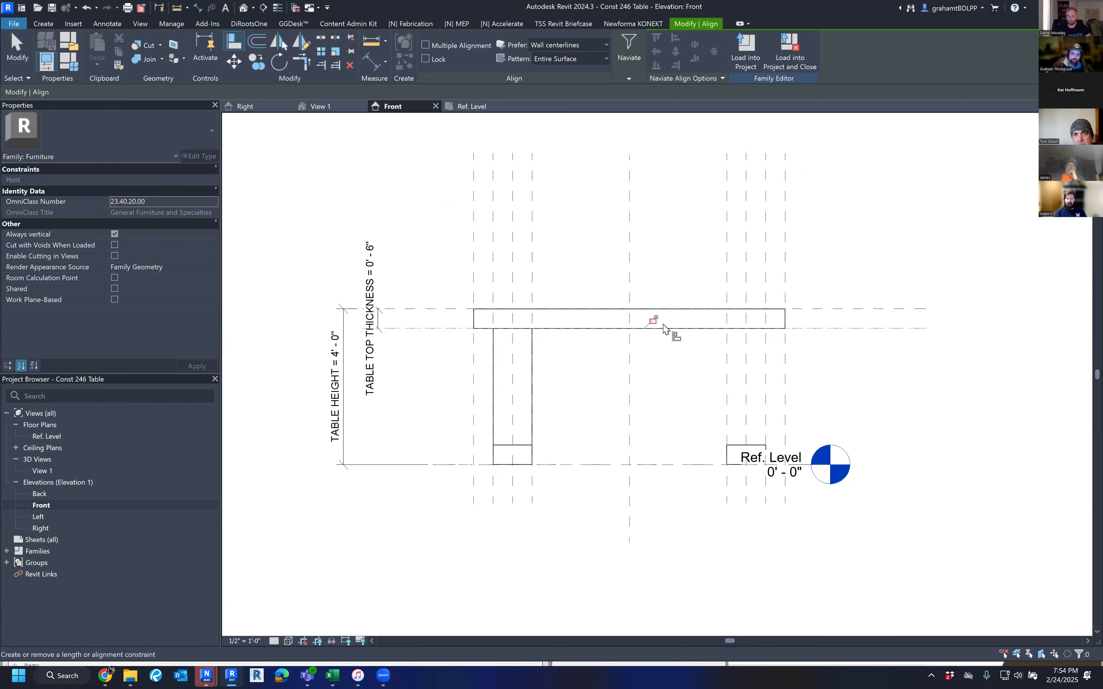
click(652, 321)
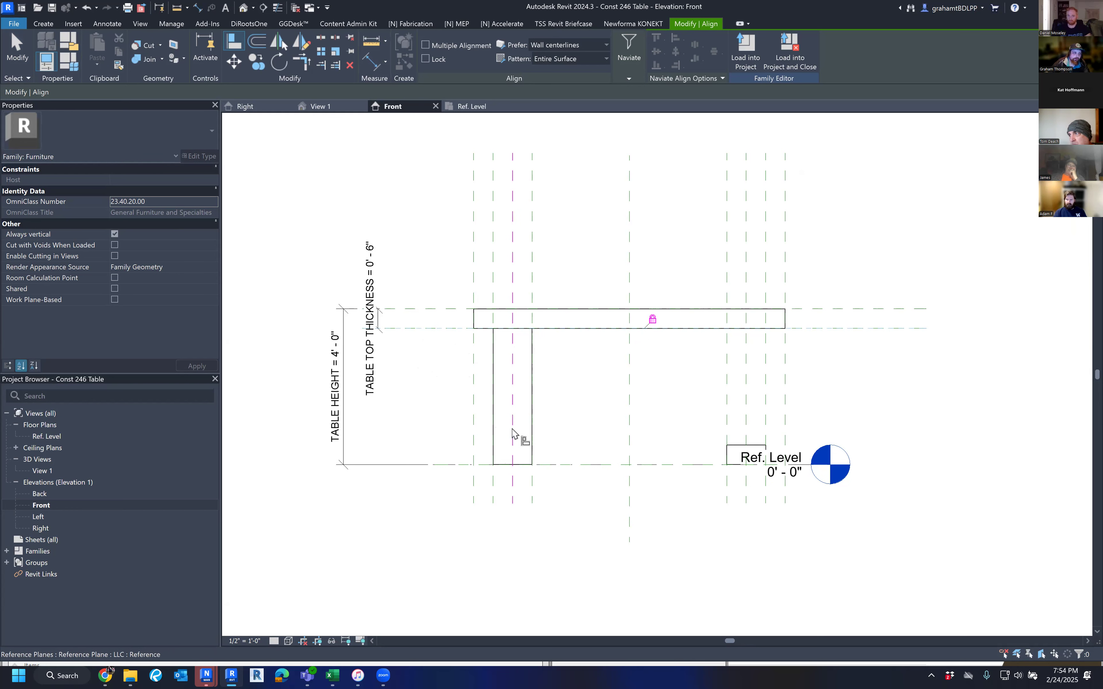
click(527, 403)
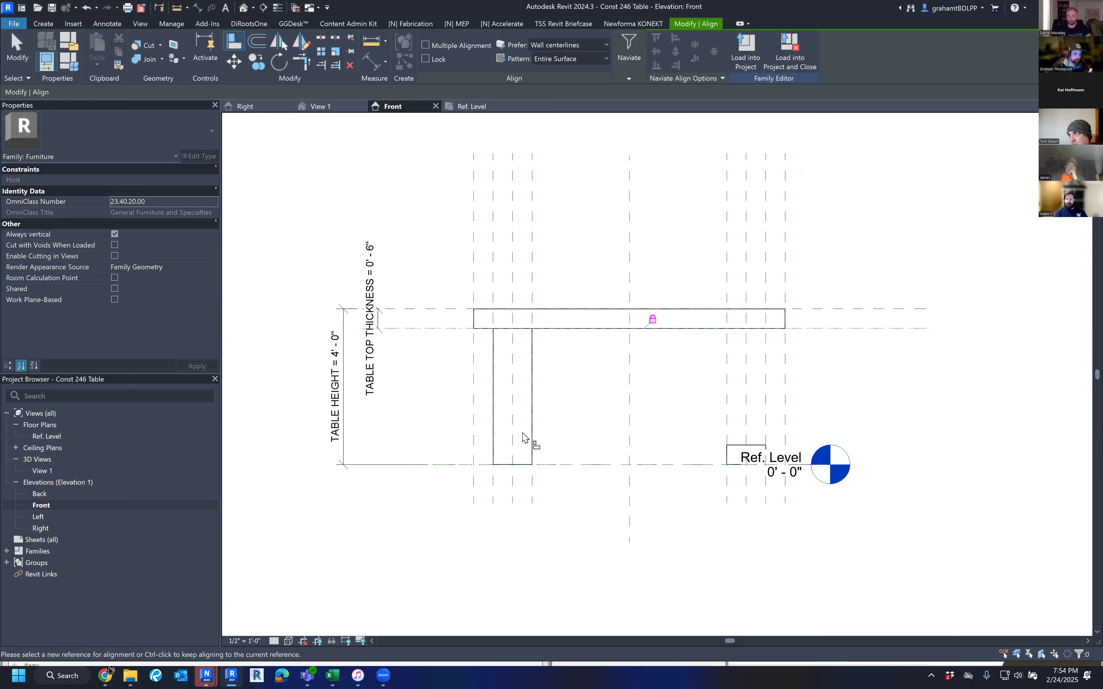
middle_drag(630, 453, 566, 438)
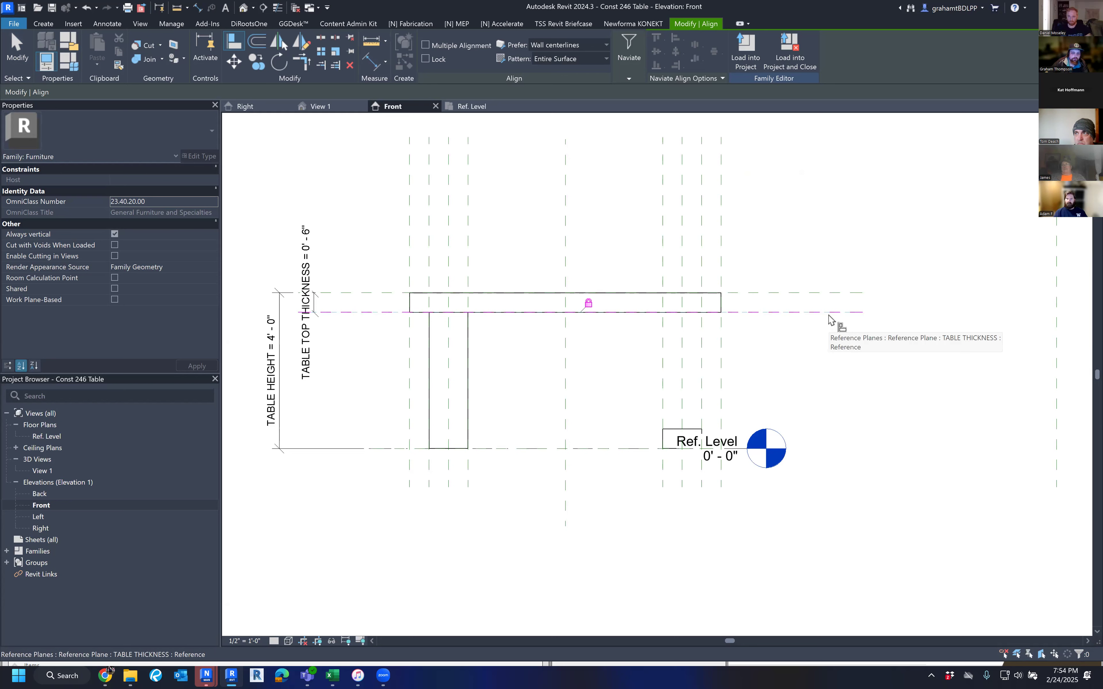
key(Escape)
middle_drag(321, 374, 338, 419)
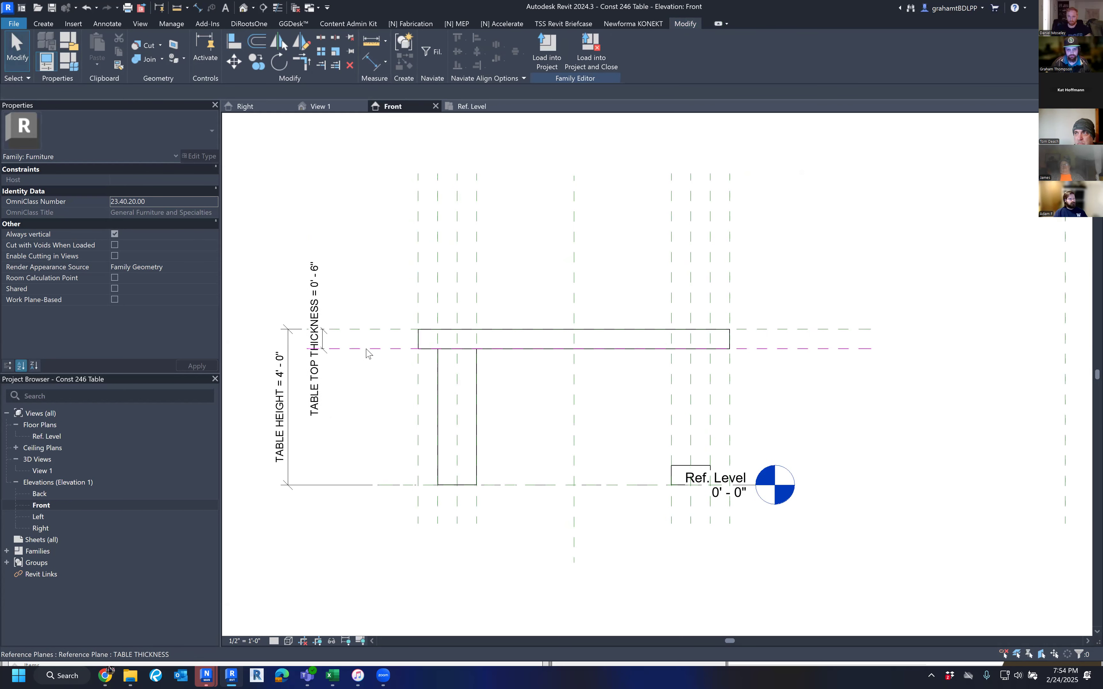
click(350, 350)
click(348, 367)
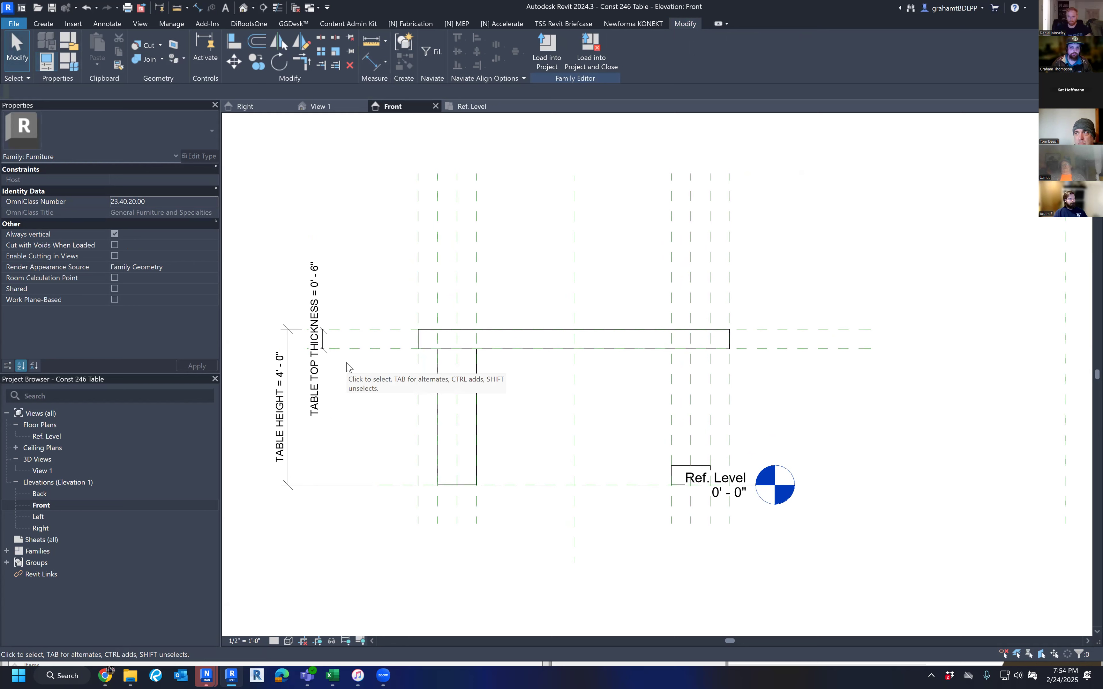
Step: Align the tops of the right-hand leg extrusions to the TABLE THICKNESS reference plane and lock them
click(108, 26)
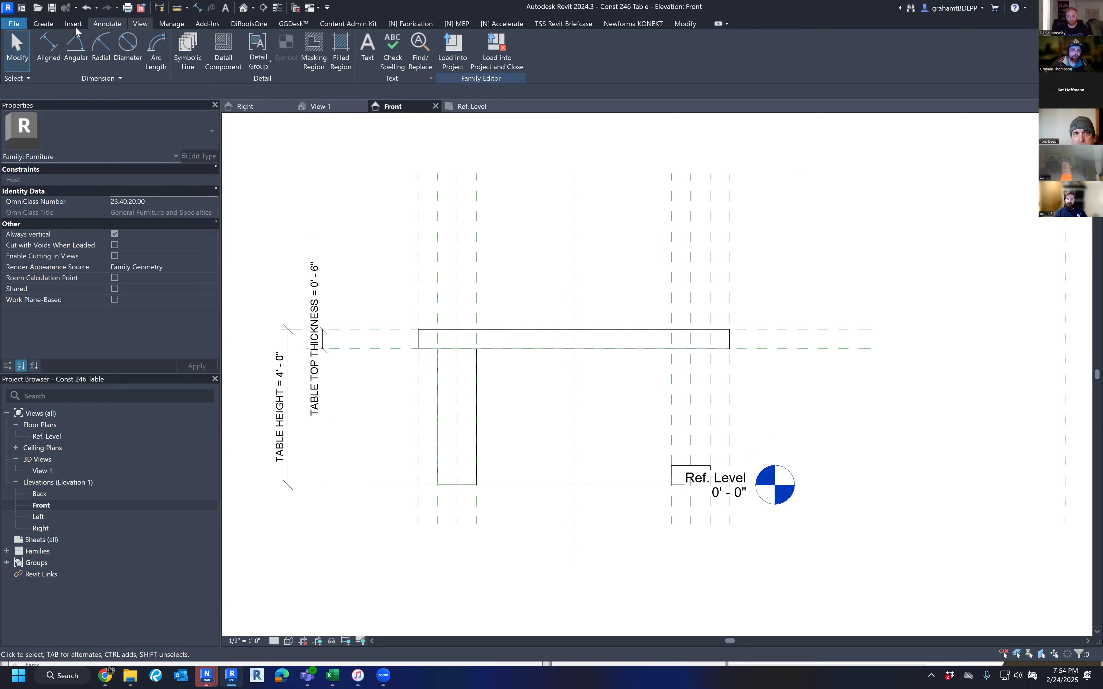
click(689, 24)
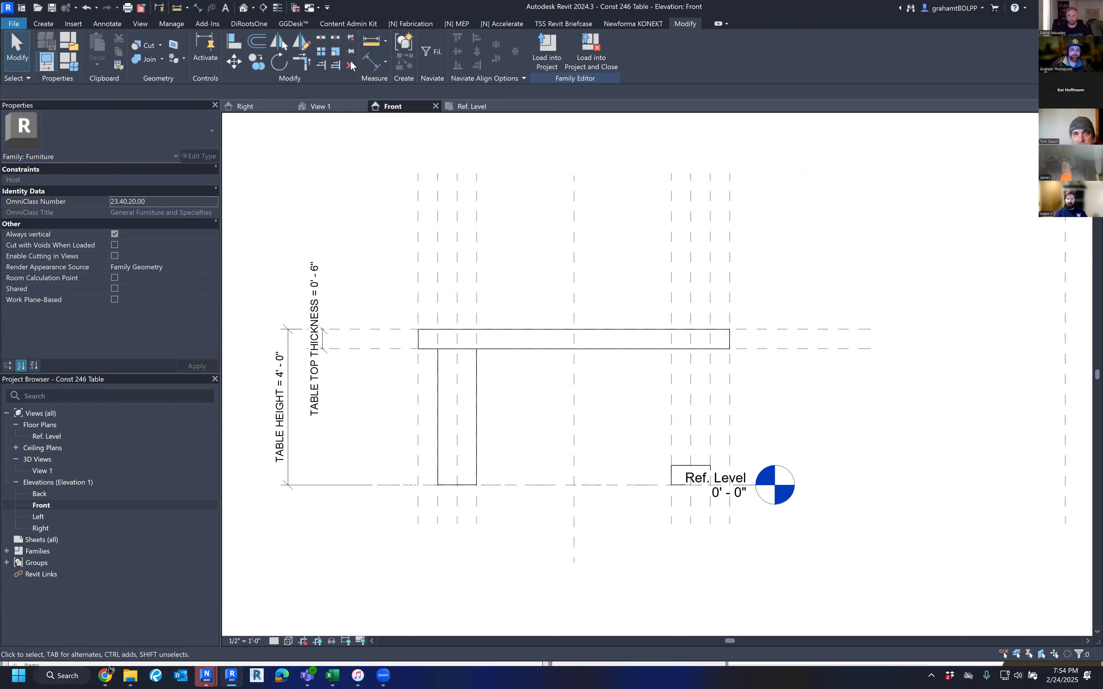
click(232, 45)
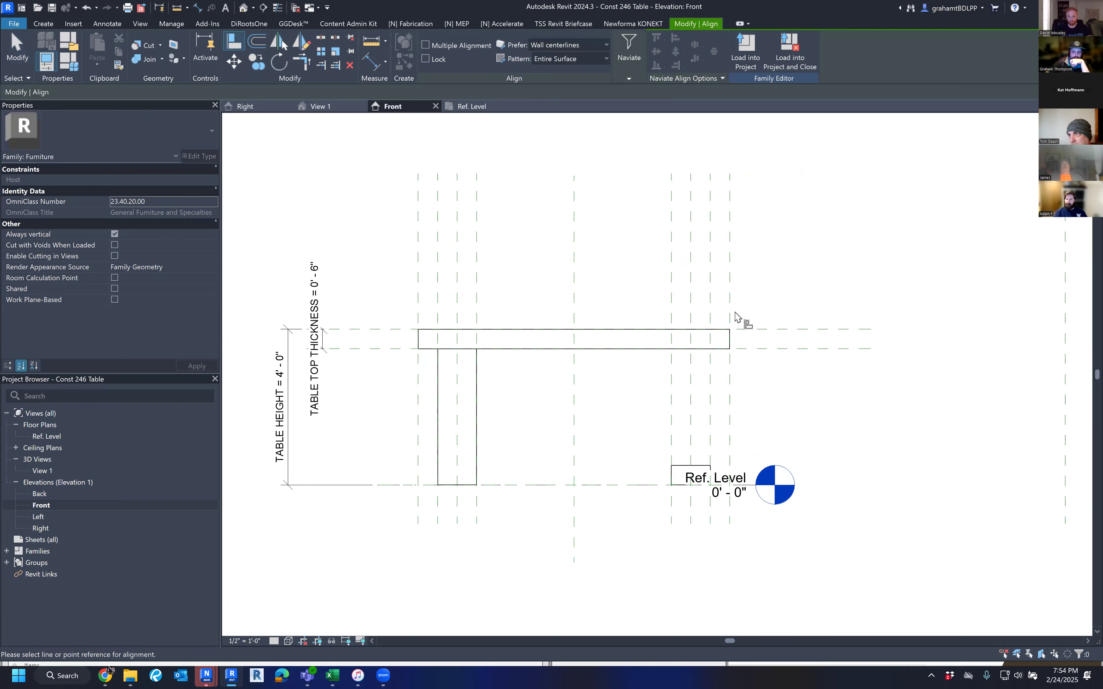
click(781, 350)
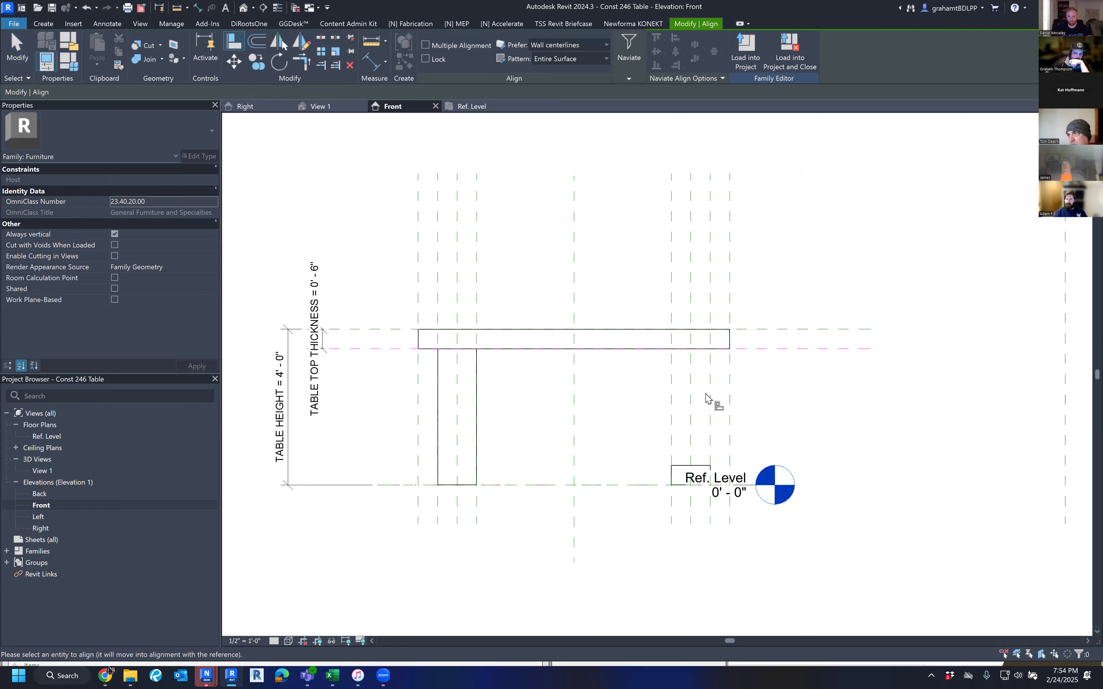
click(677, 466)
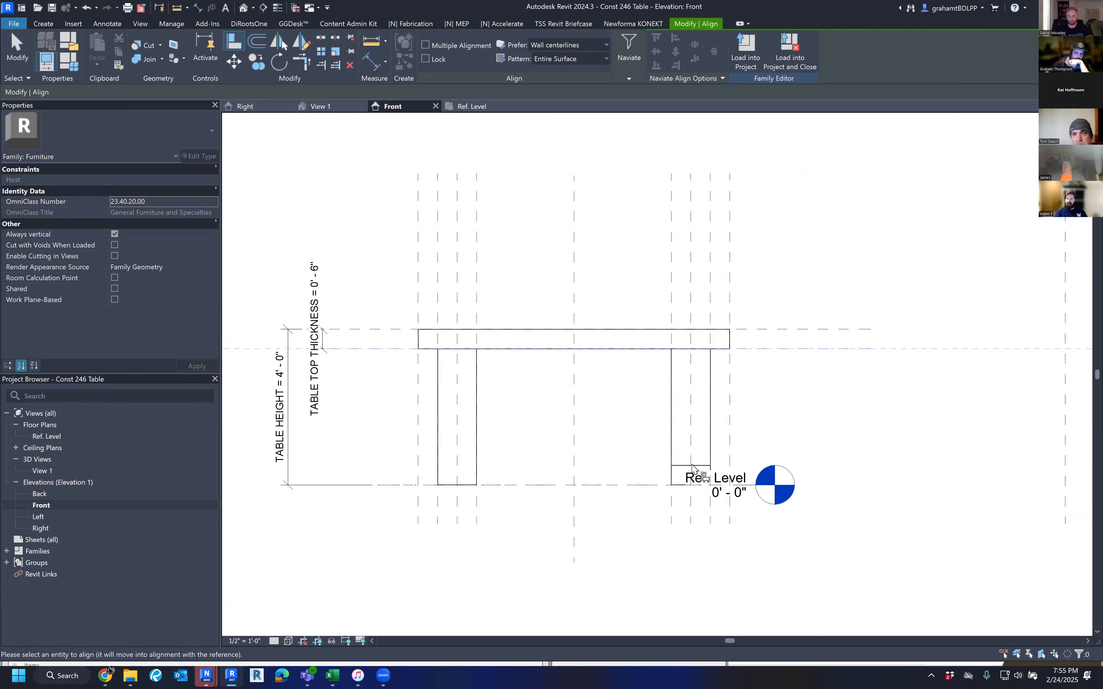
click(598, 340)
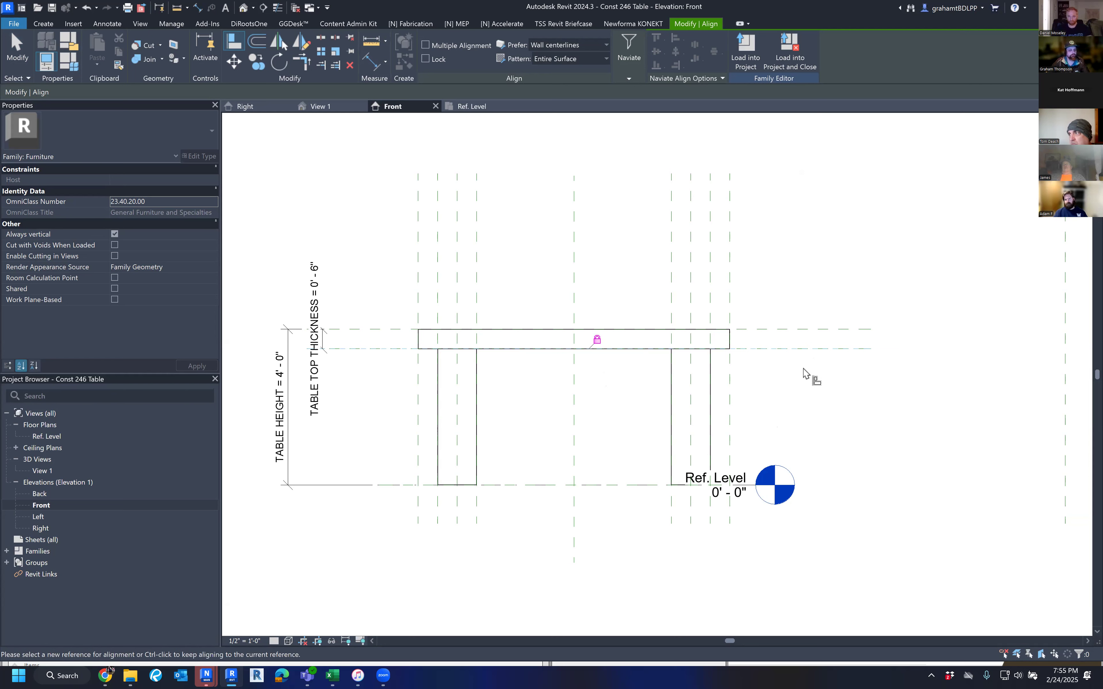
key(Escape)
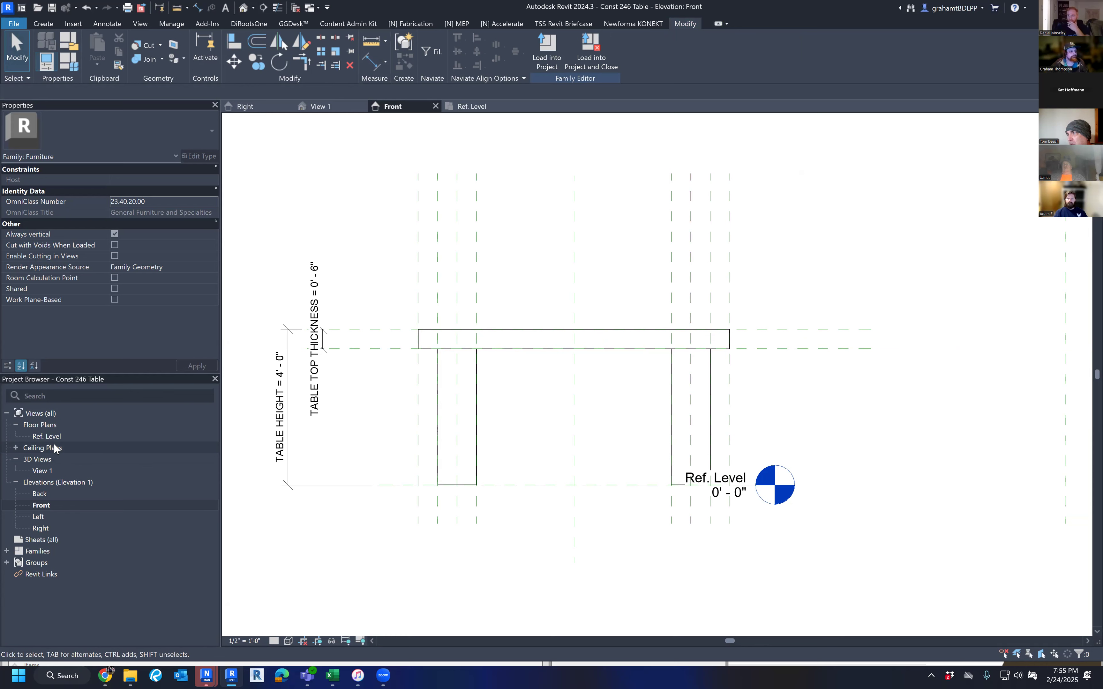
Step: Open the 3D view View 1 and display the table from an angle in a shaded visual style
double_click(41, 470)
shift+middle_drag(665, 404, 693, 431)
click(274, 640)
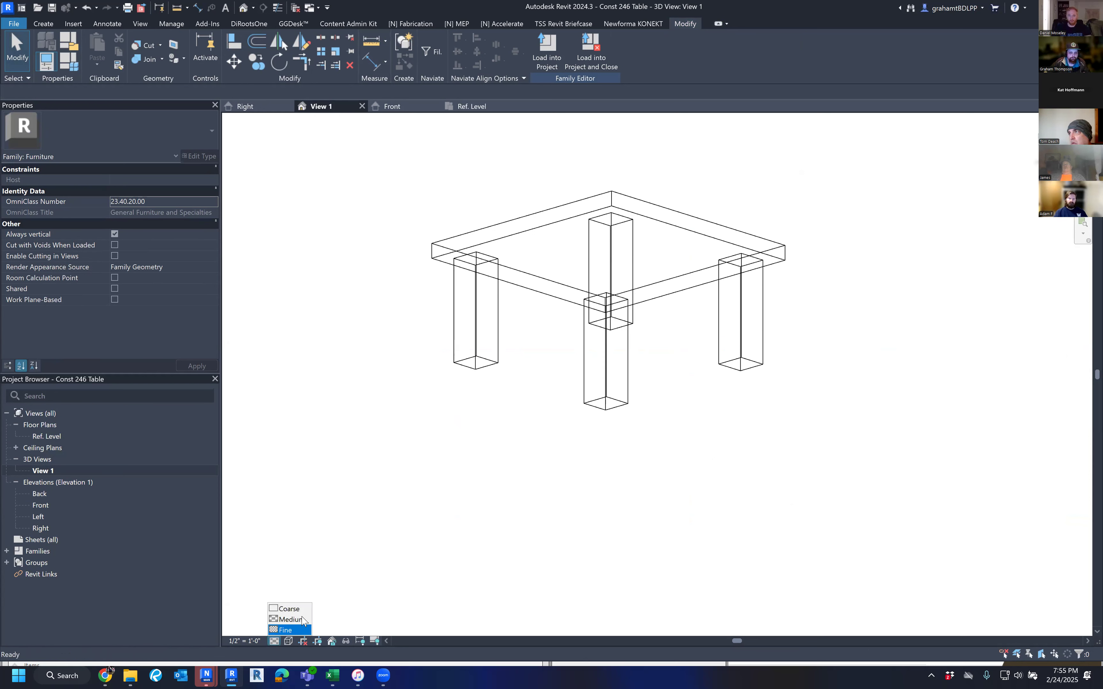
click(288, 640)
click(339, 595)
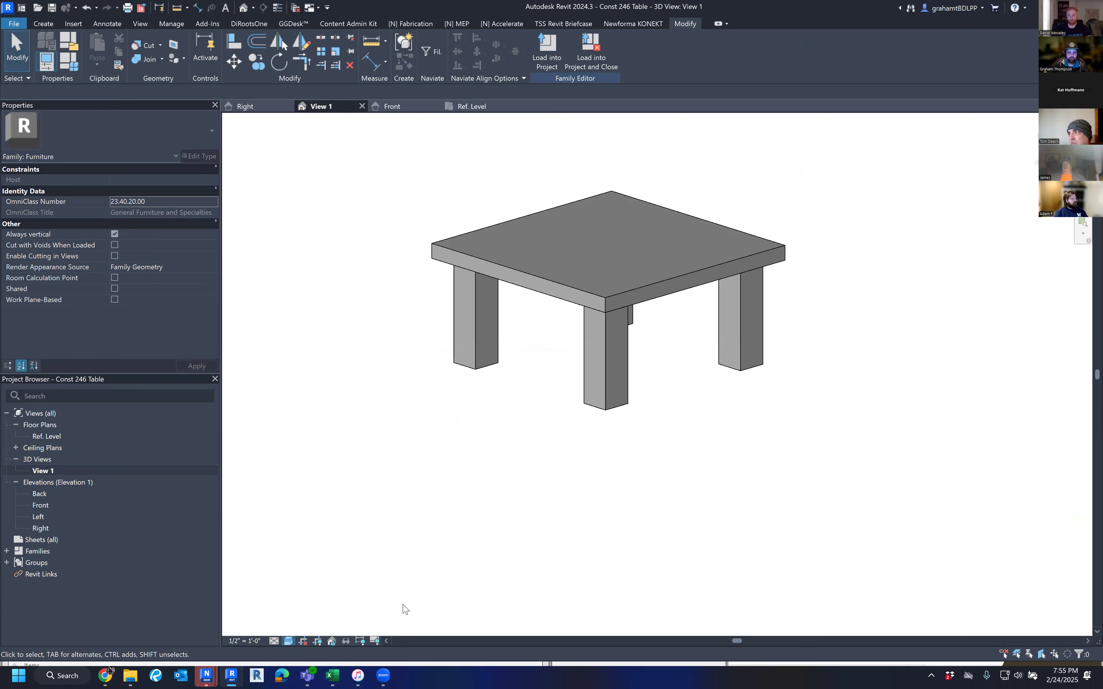
Step: Preview the table in the Textures and Hidden Line visual styles and return the 3D view to Shaded
click(288, 640)
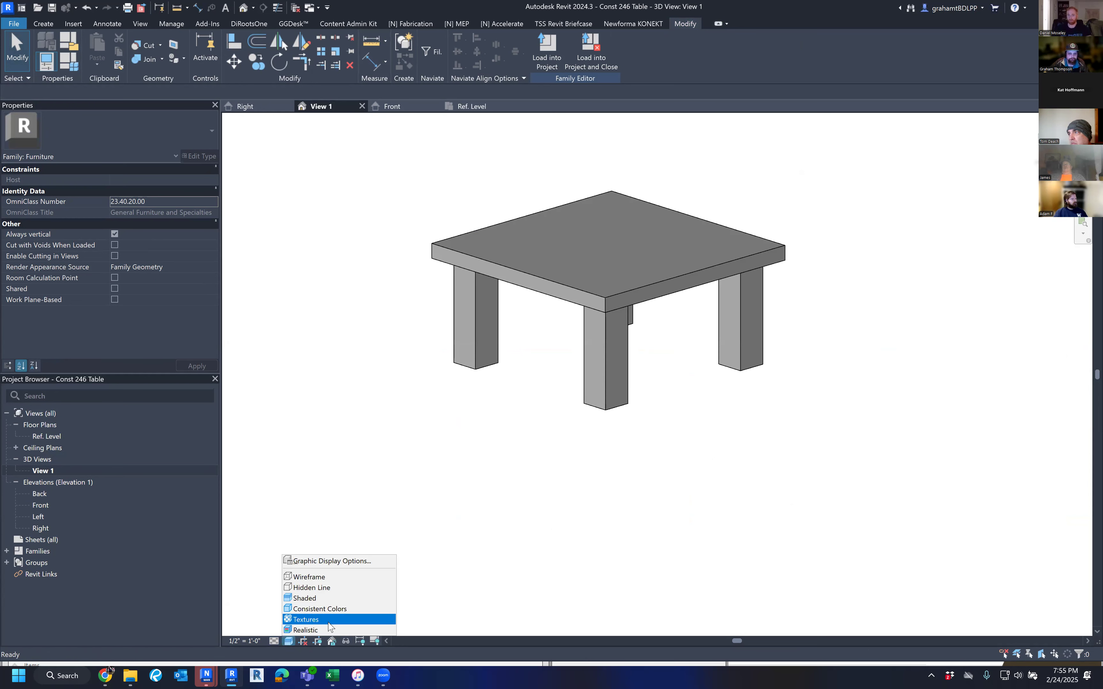
click(327, 621)
click(289, 641)
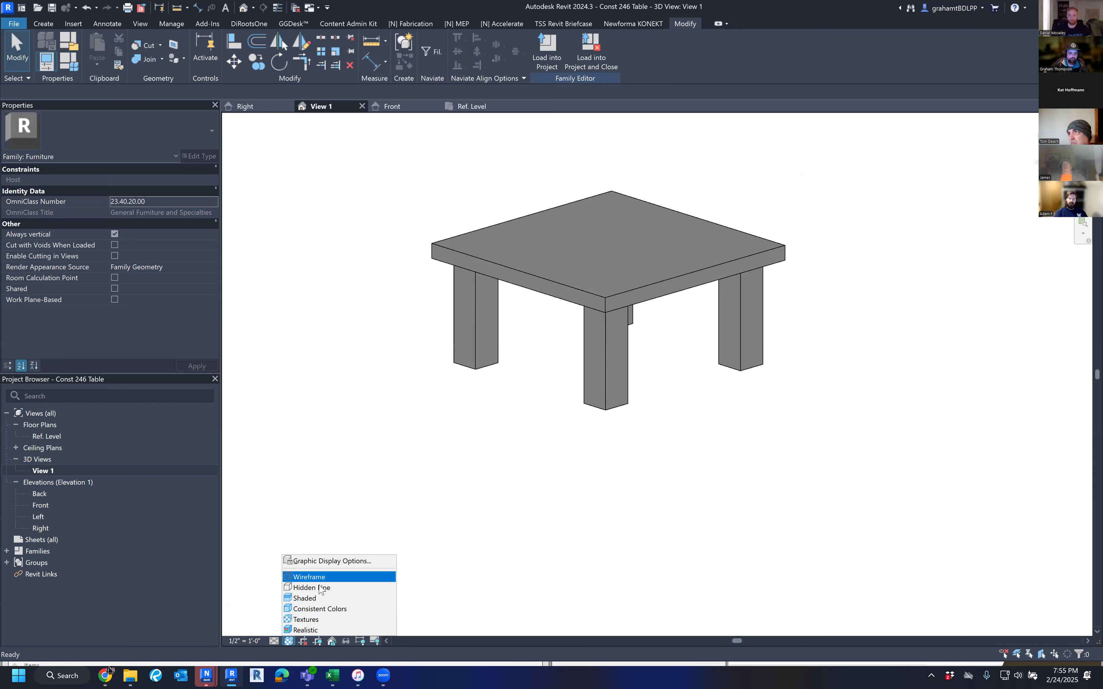
click(322, 588)
click(288, 641)
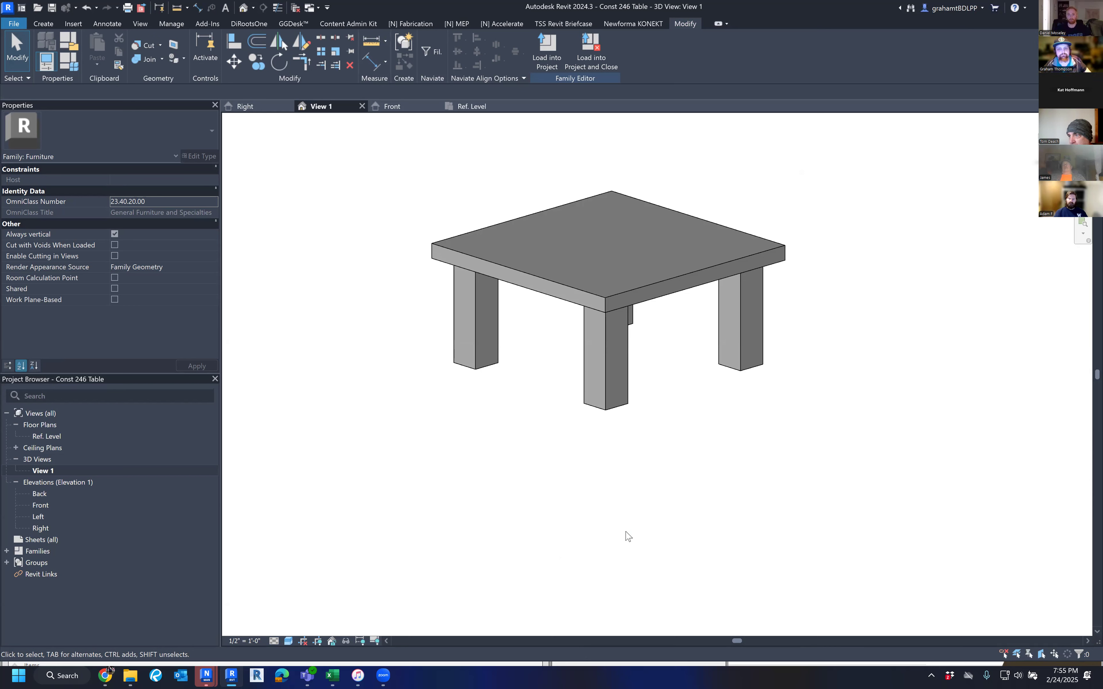
mouse_move(519, 450)
middle_down()
mouse_move(521, 423)
mouse_move(487, 455)
mouse_move(514, 451)
middle_up()
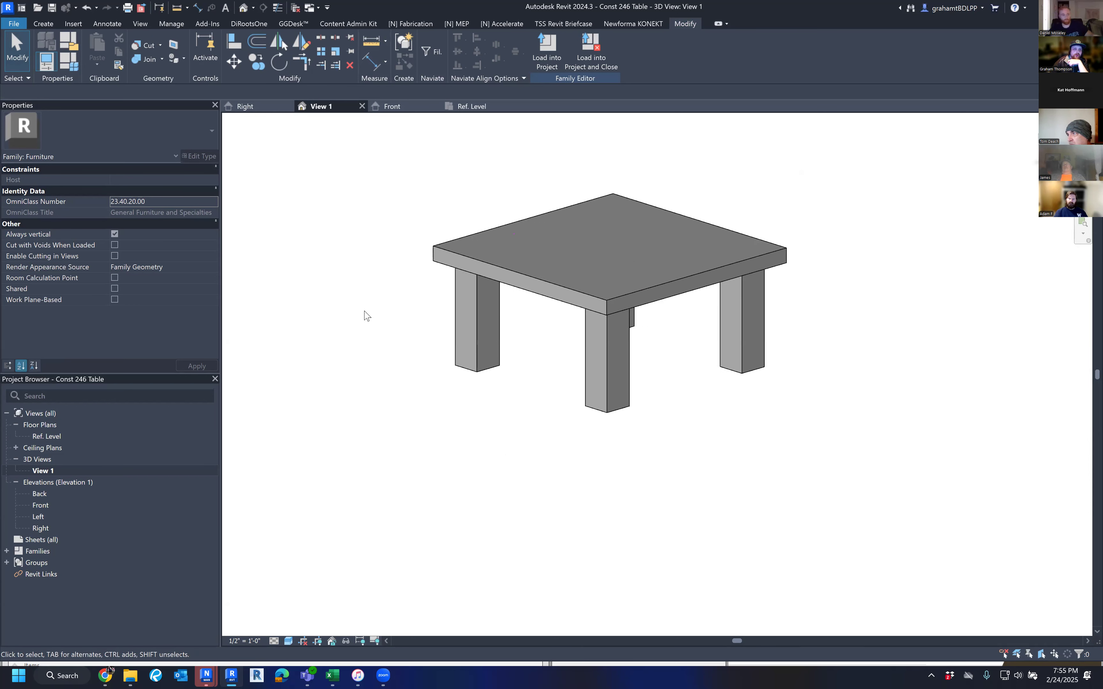
Step: Review the table's dimension parameters in Family Types and close it without changing any values
click(69, 66)
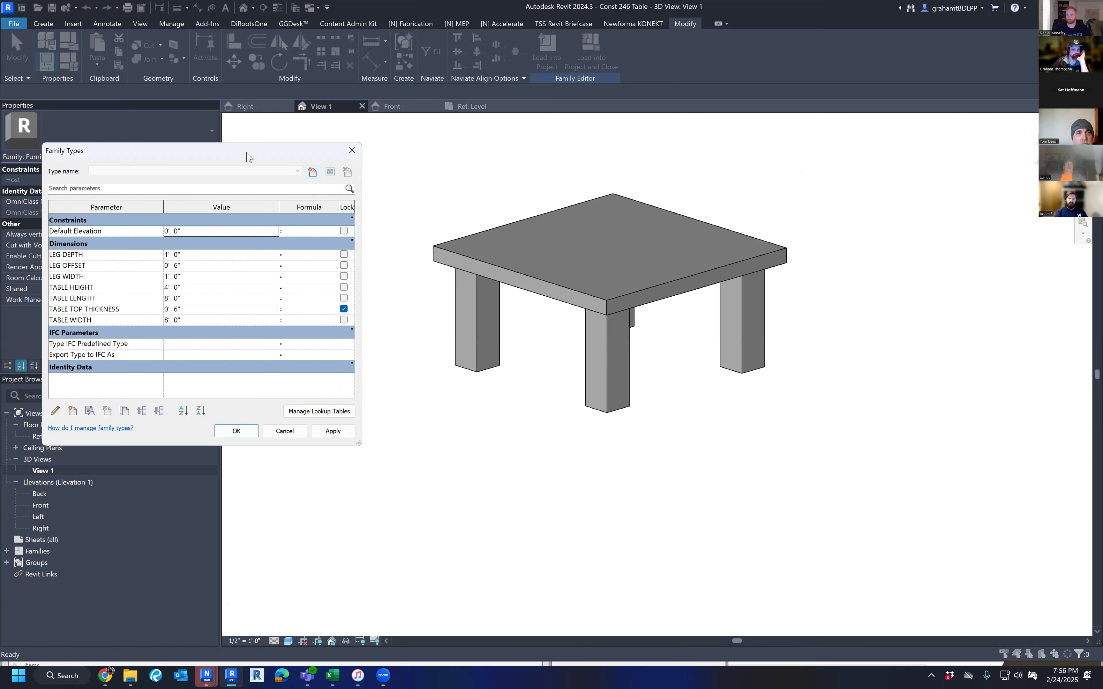
drag(249, 157, 255, 174)
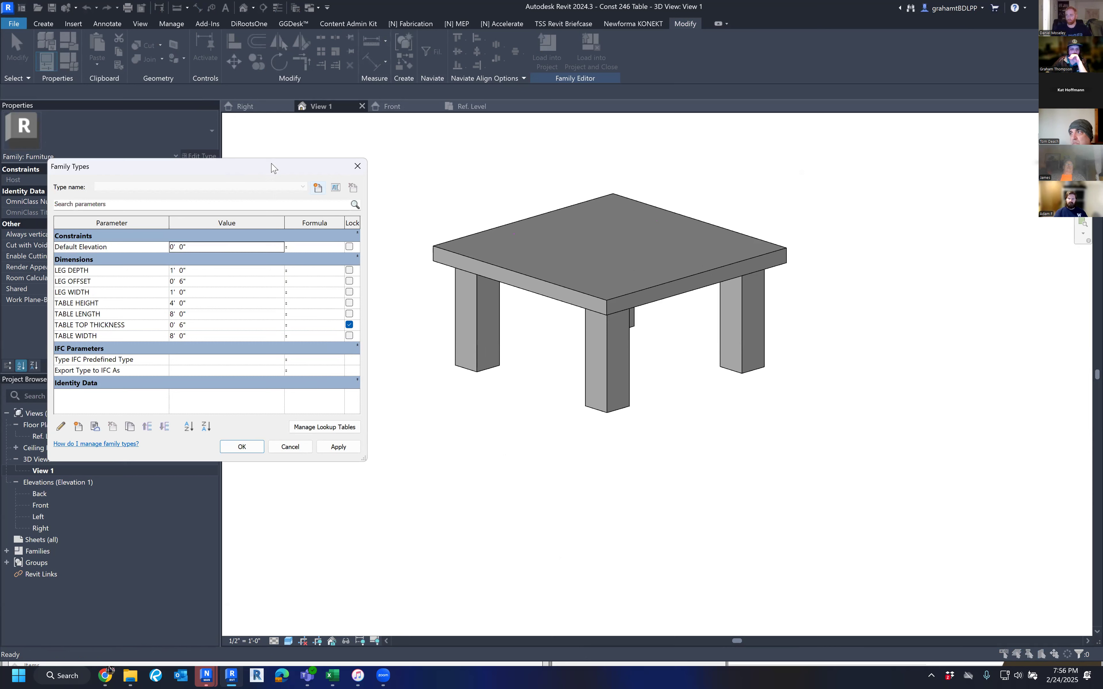
drag(274, 168, 296, 157)
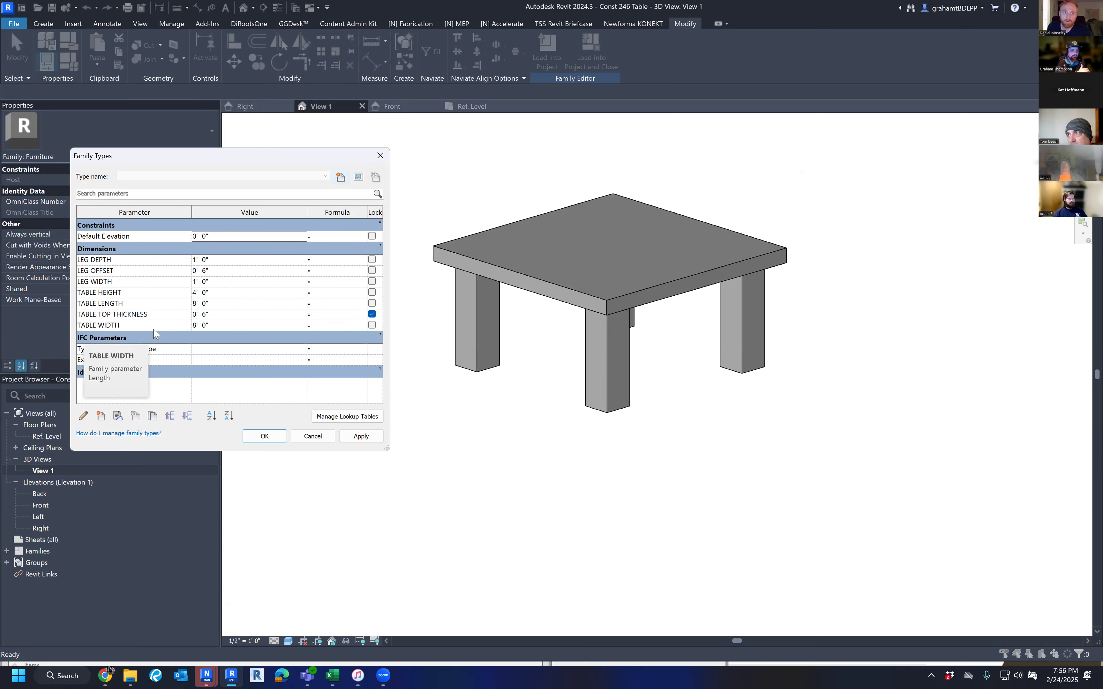
click(269, 436)
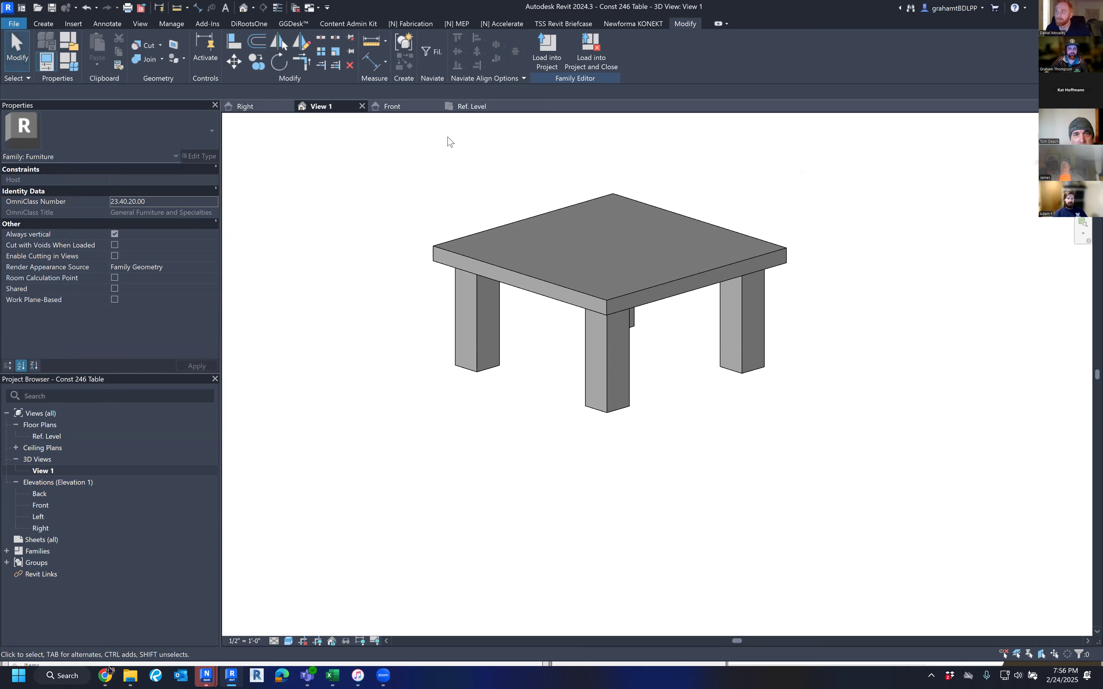
Step: Go to the Front elevation by way of the Ref. Level plan and undo the table top and leg alignments
click(472, 109)
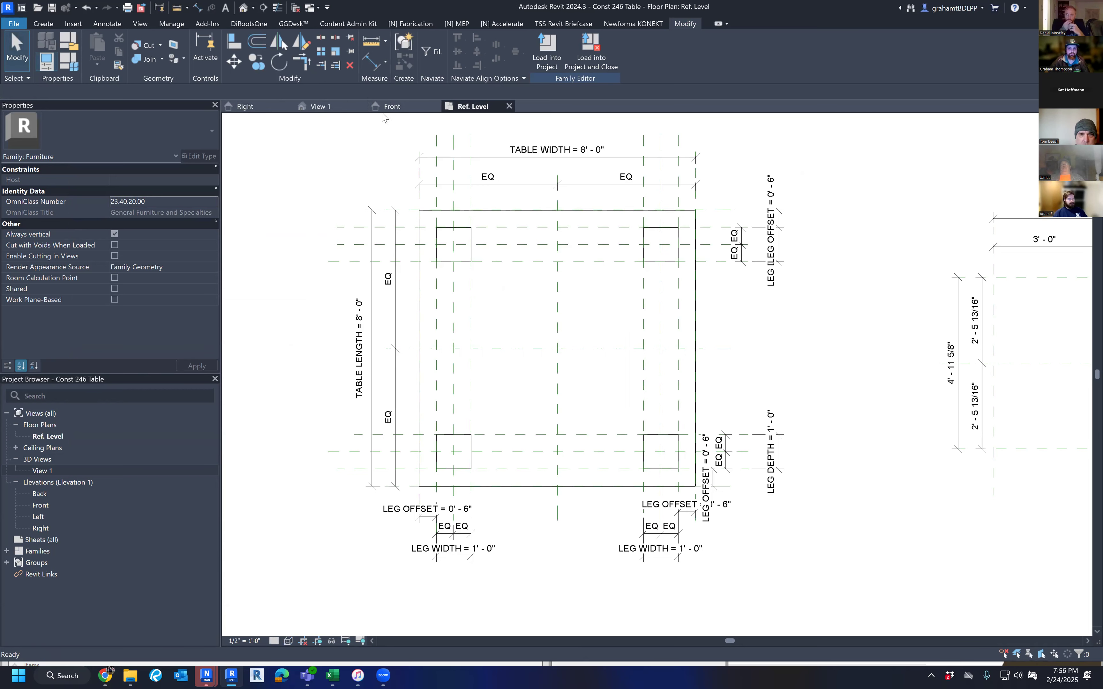
click(392, 107)
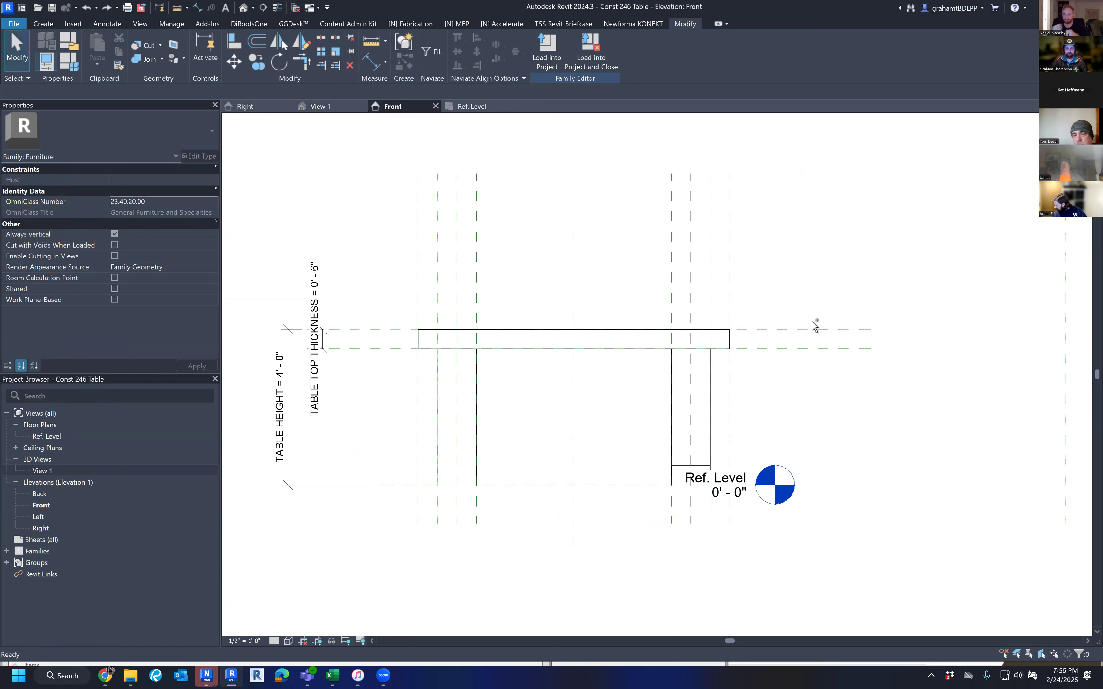
middle_drag(759, 347, 814, 327)
key(ctrl+z)
key(ctrl+z)
key(ctrl+z)
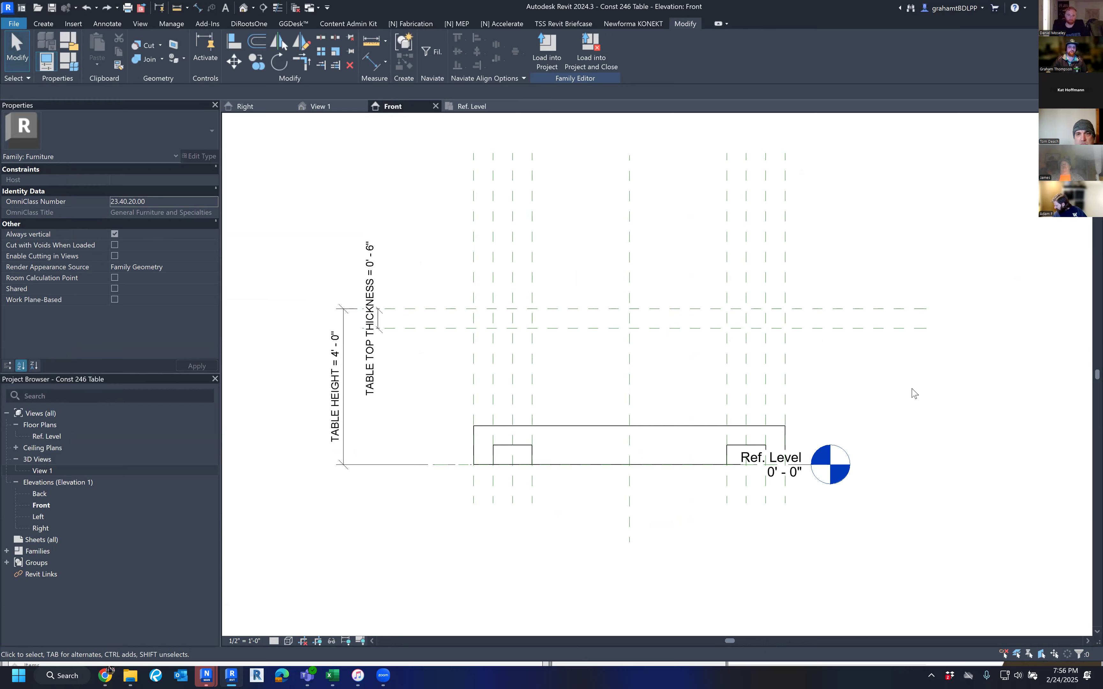
Step: Stretch the left-hand leg extrusion to an end of 1' 0" by its shape handle and return it to 0' 6"
middle_drag(900, 388, 783, 360)
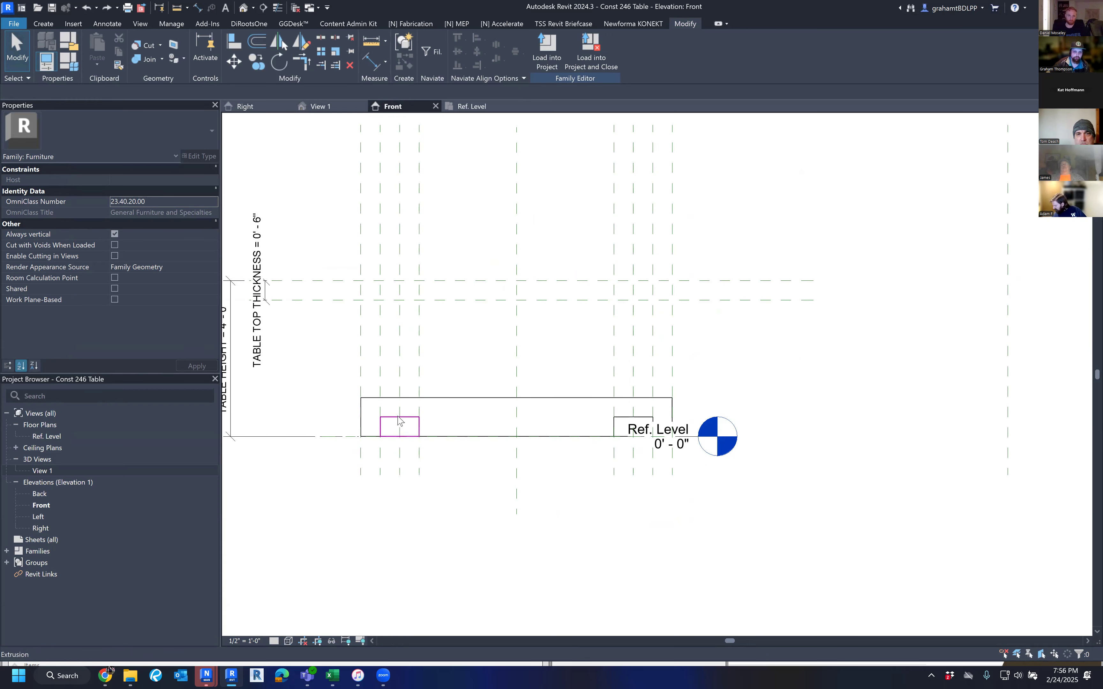
click(411, 424)
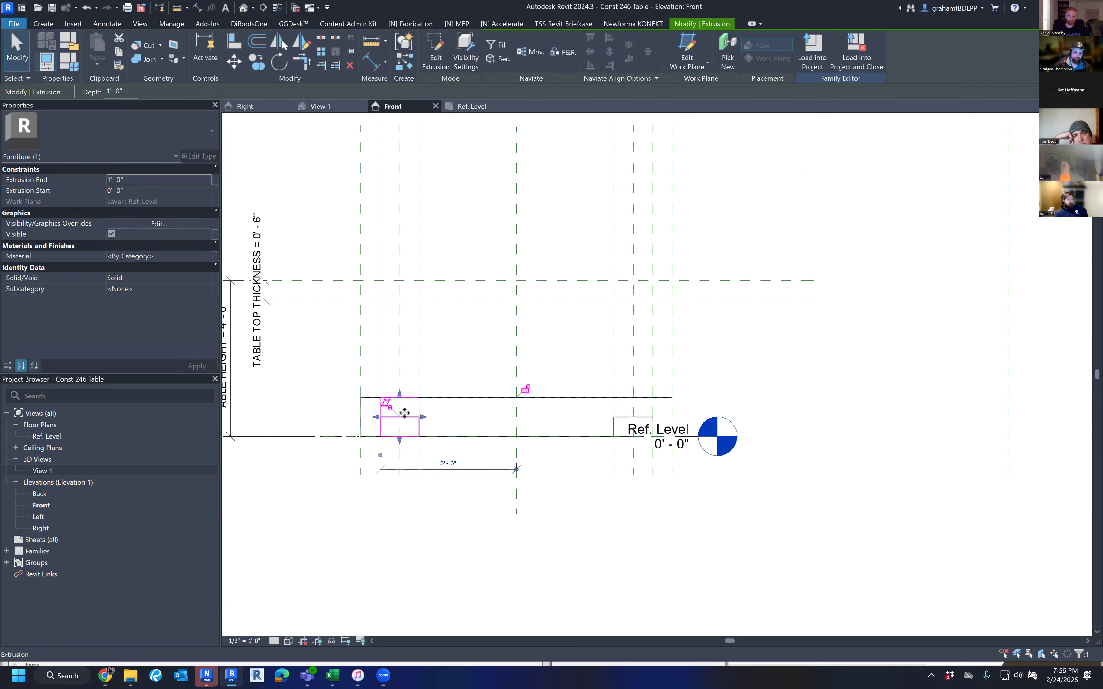
click(536, 497)
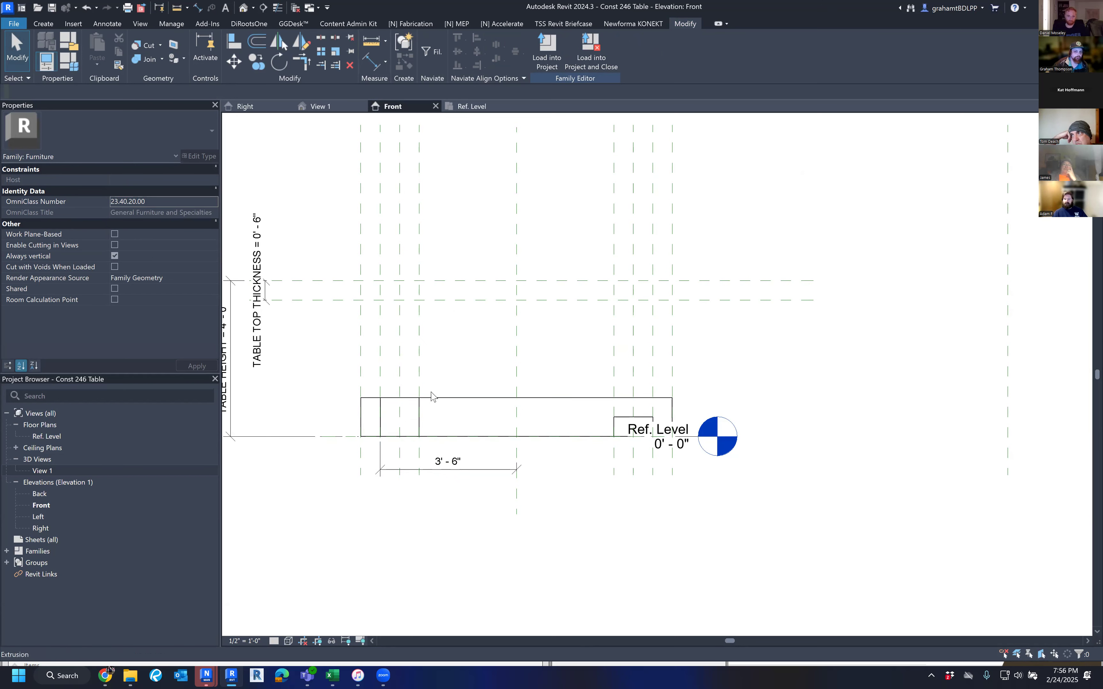
scroll(424, 409, up, 4)
click(405, 402)
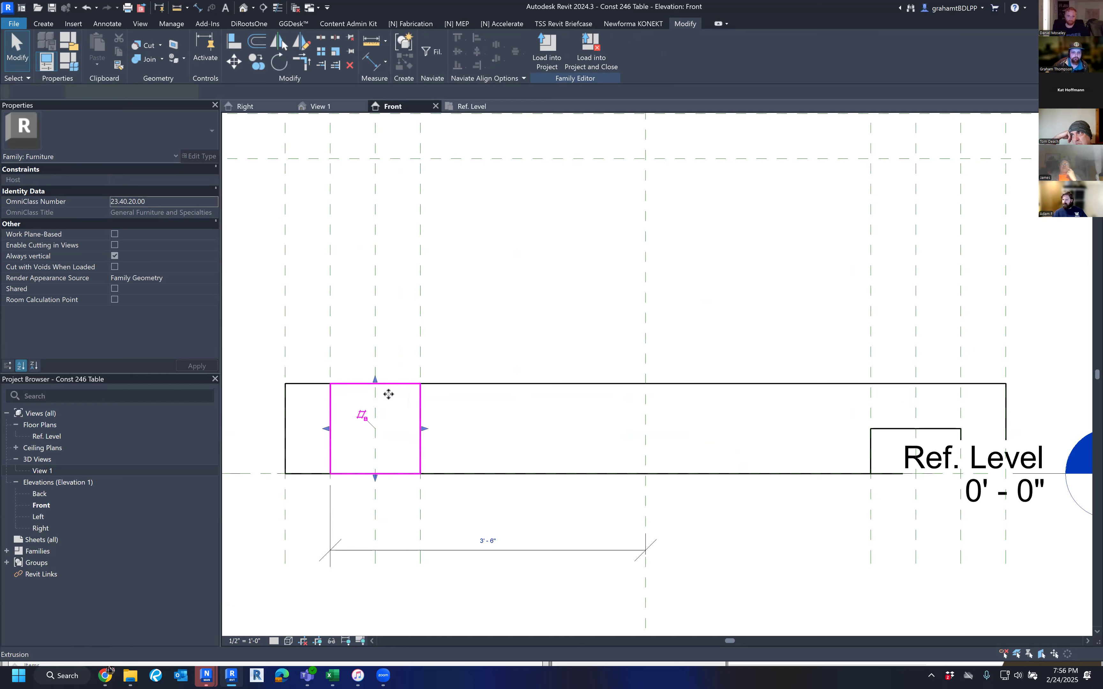
click(377, 427)
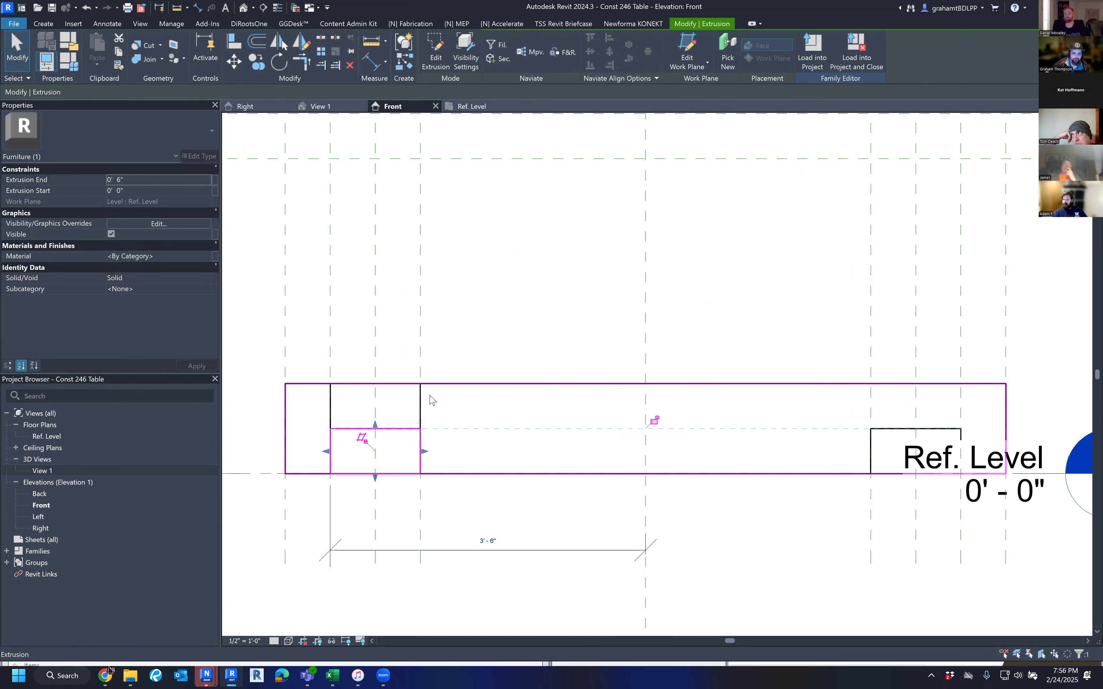
drag(374, 382, 376, 429)
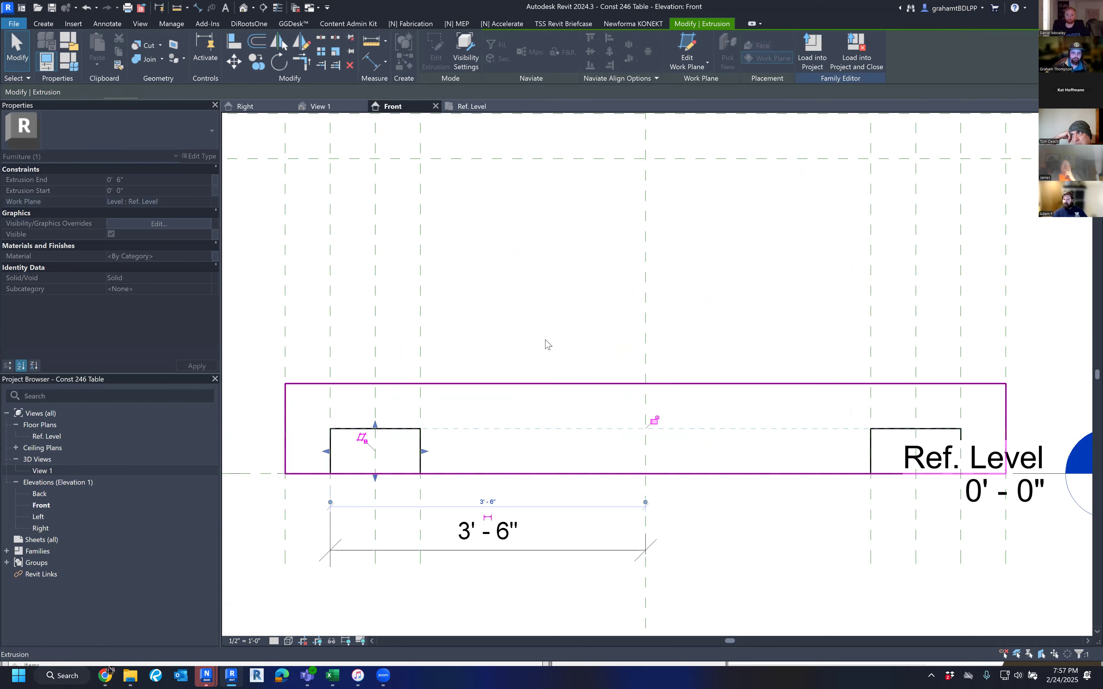
click(546, 343)
scroll(545, 342, down, 4)
middle_drag(564, 335, 548, 354)
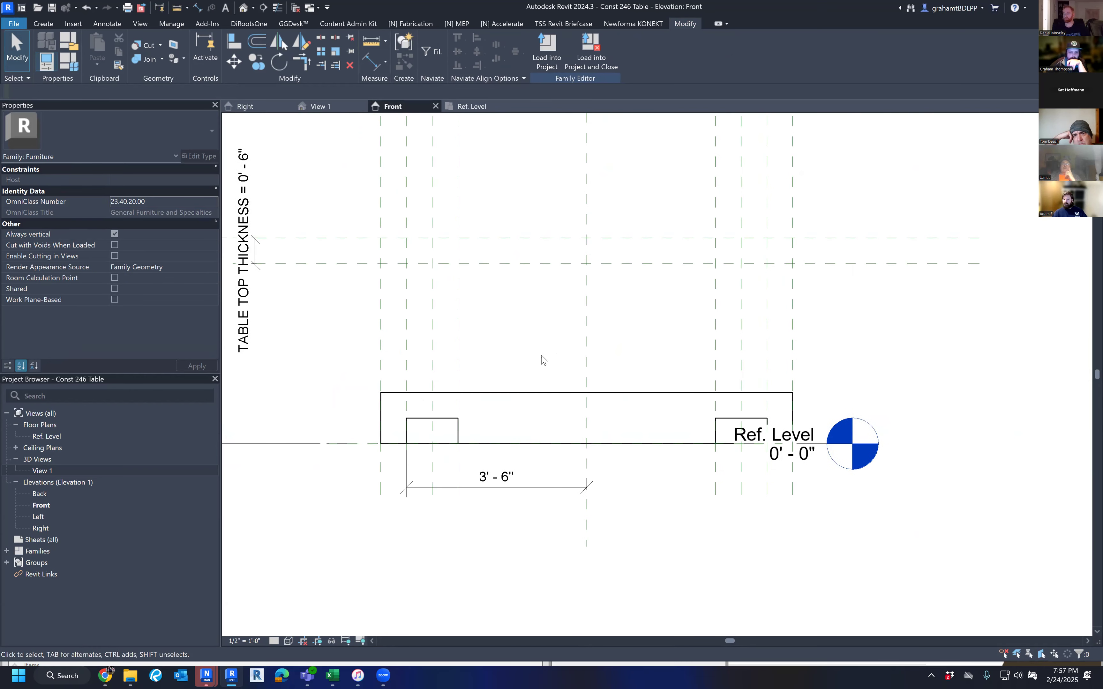
scroll(542, 360, down, 2)
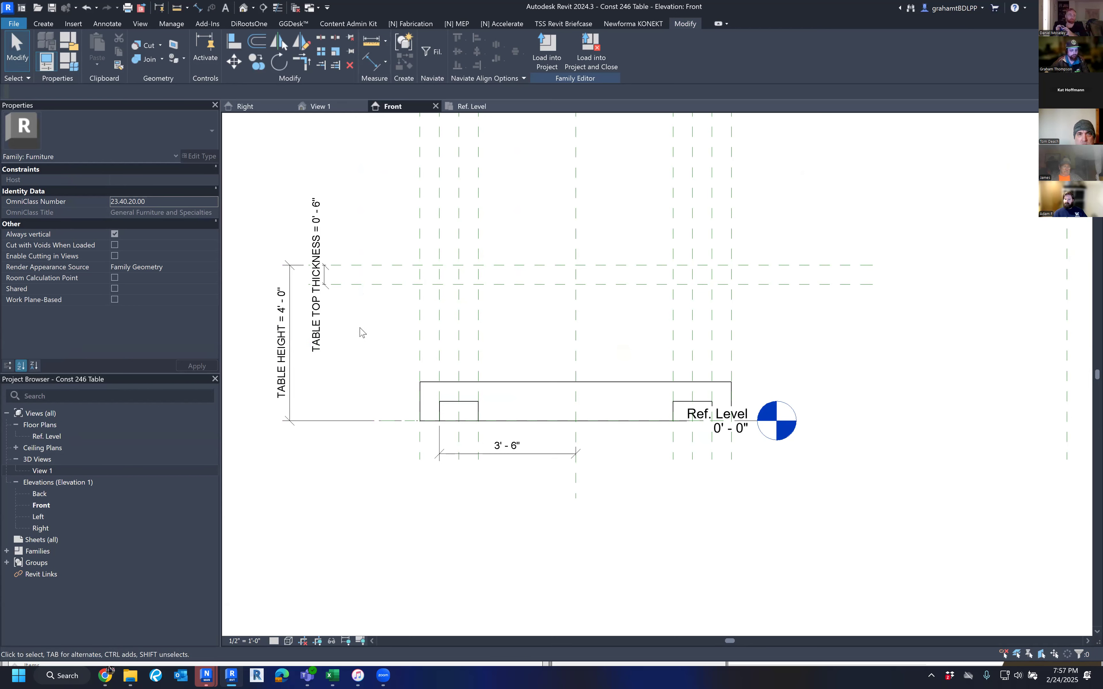
Step: Align the upper face of the table top extrusion to the TABLE HEIGHT reference plane and lock it
click(235, 44)
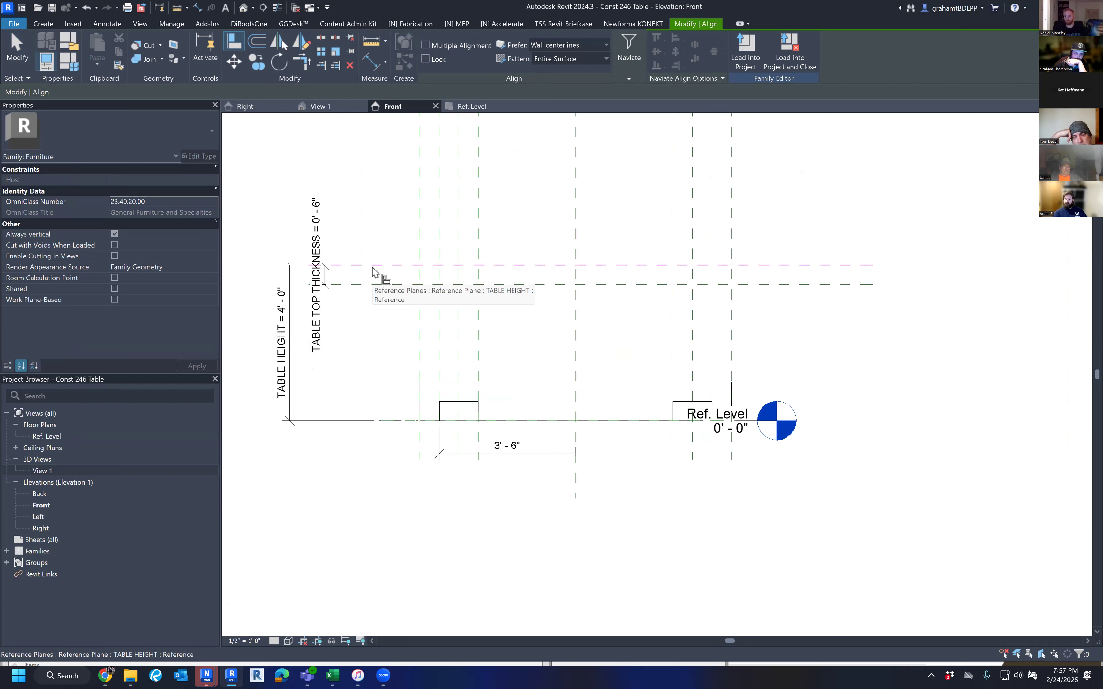
click(372, 270)
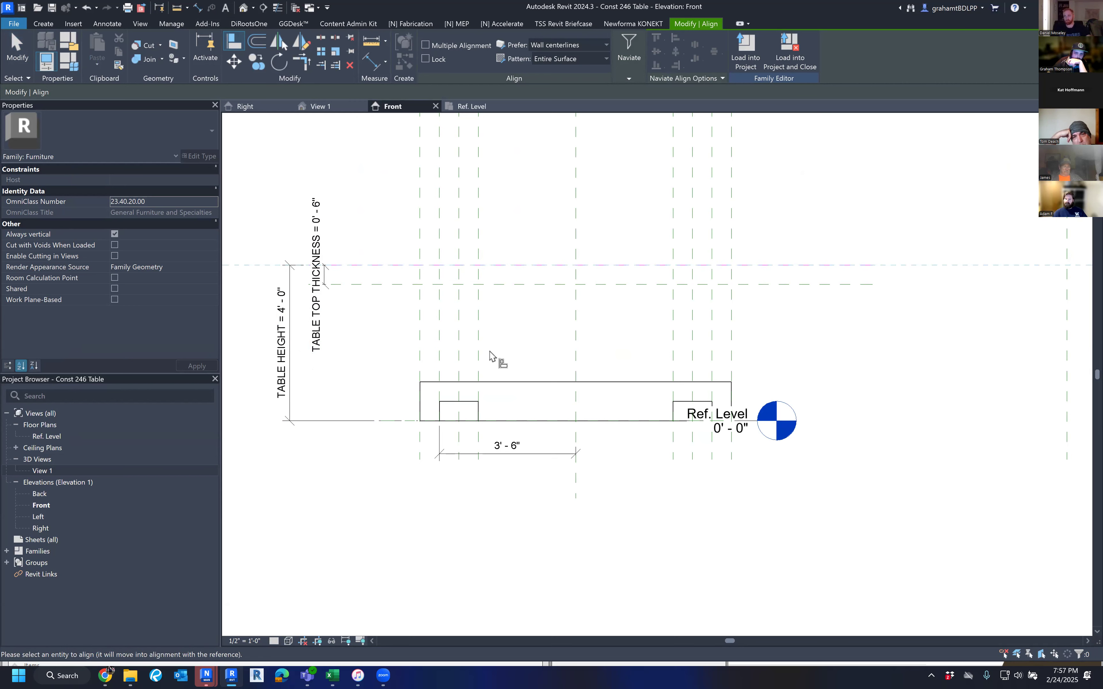
click(524, 381)
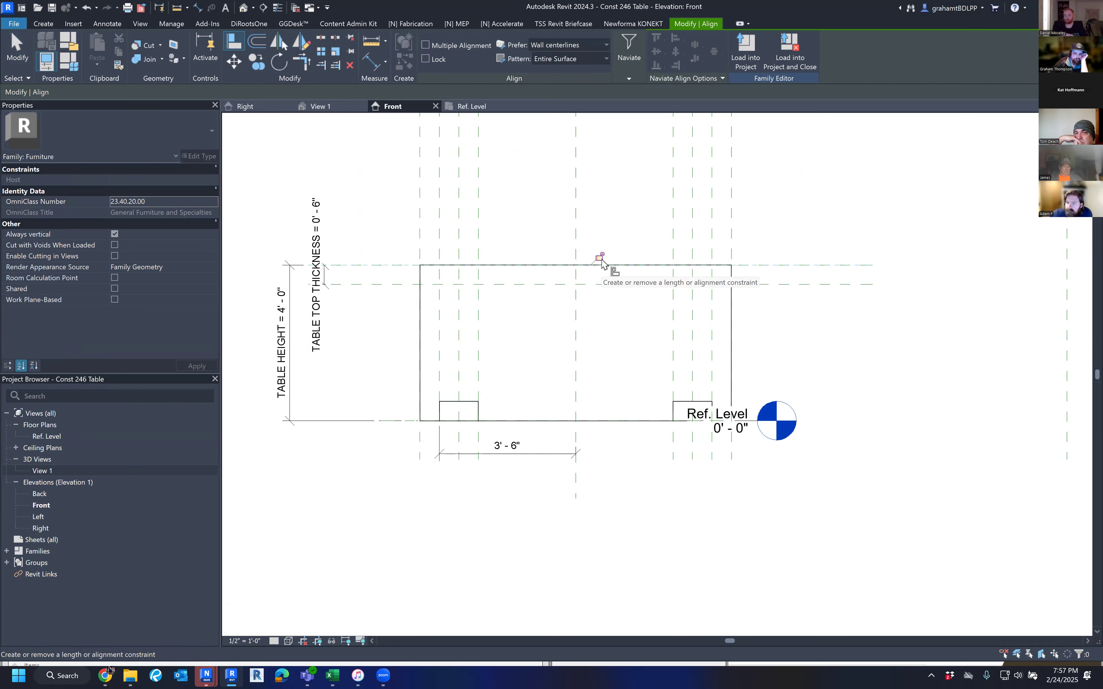
click(600, 259)
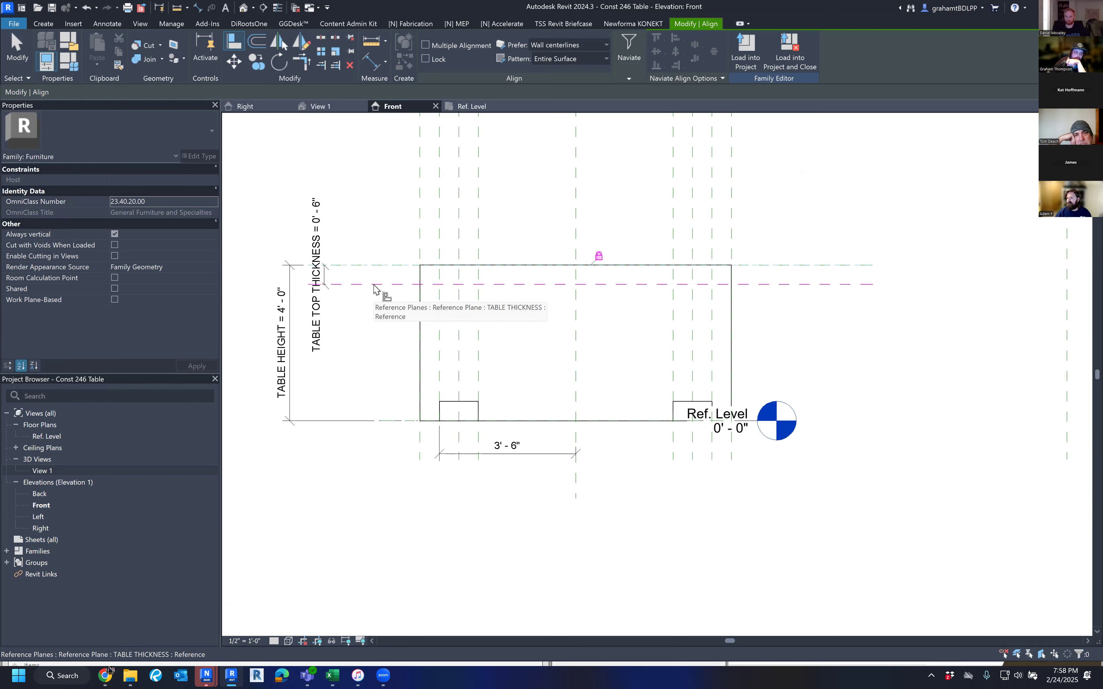
Step: Align the underside of the table top extrusion to the TABLE THICKNESS reference plane and lock it
click(375, 285)
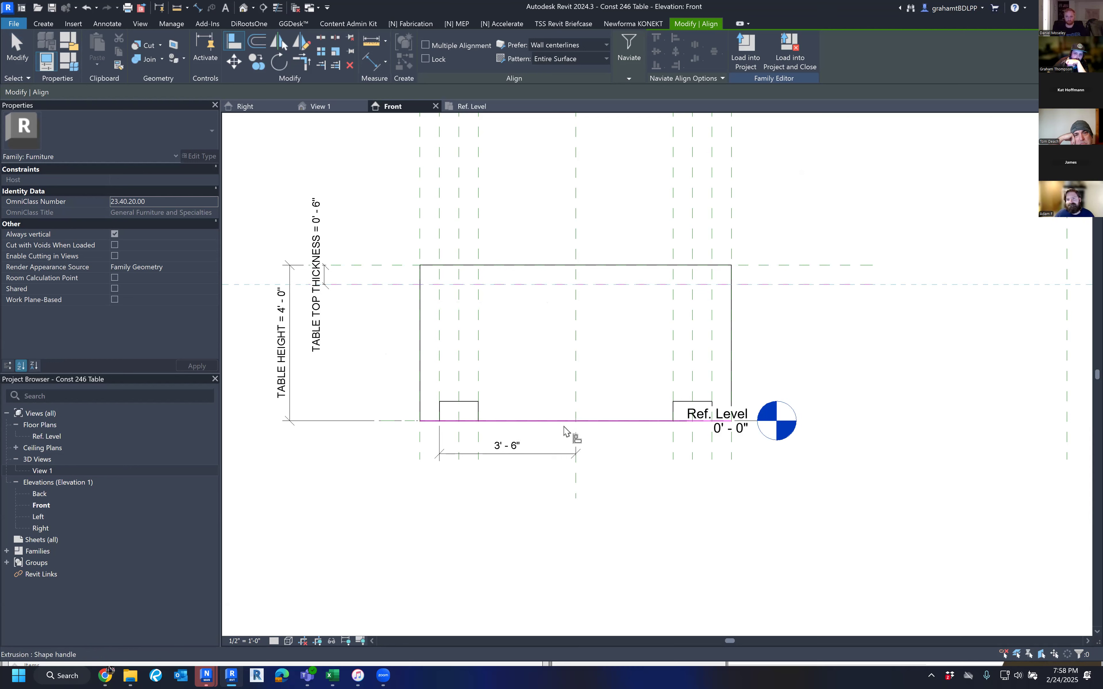
click(602, 422)
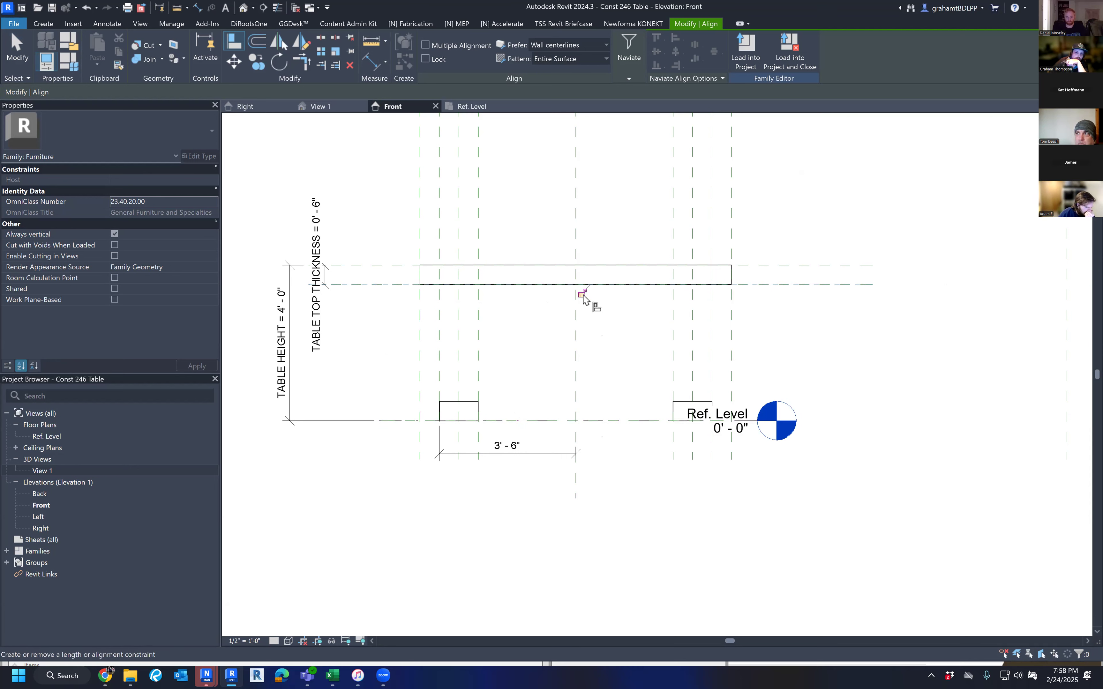
click(583, 294)
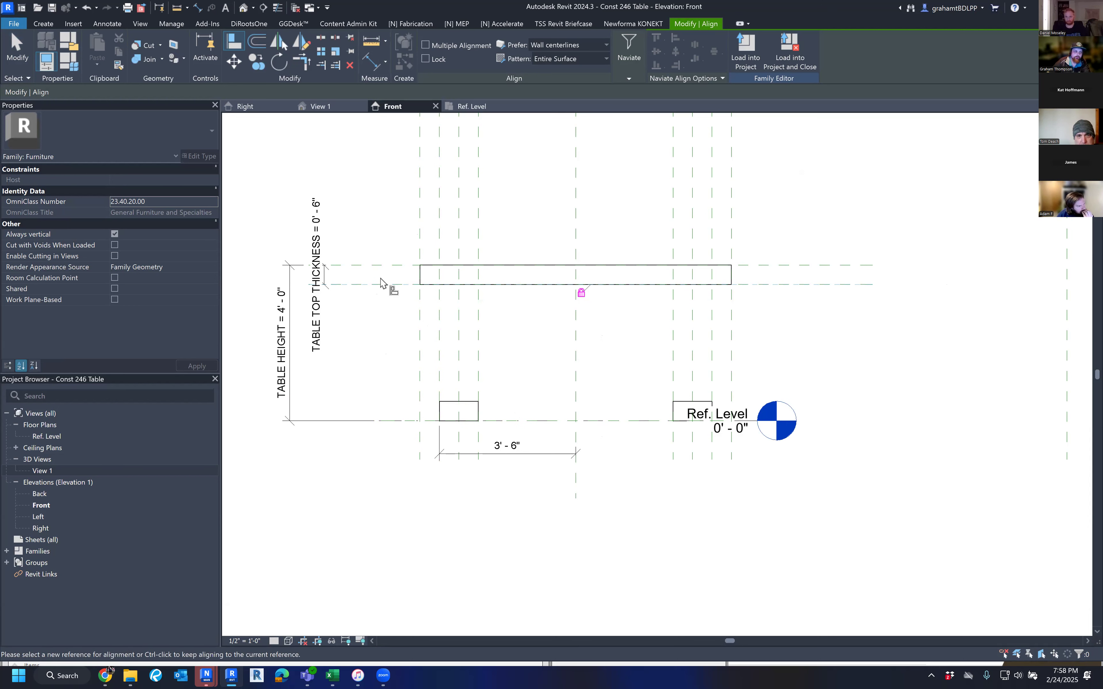
Step: Using Multiple Alignment, align the tops of the left-hand and right-hand leg extrusions to the TABLE THICKNESS reference plane and lock them
click(492, 420)
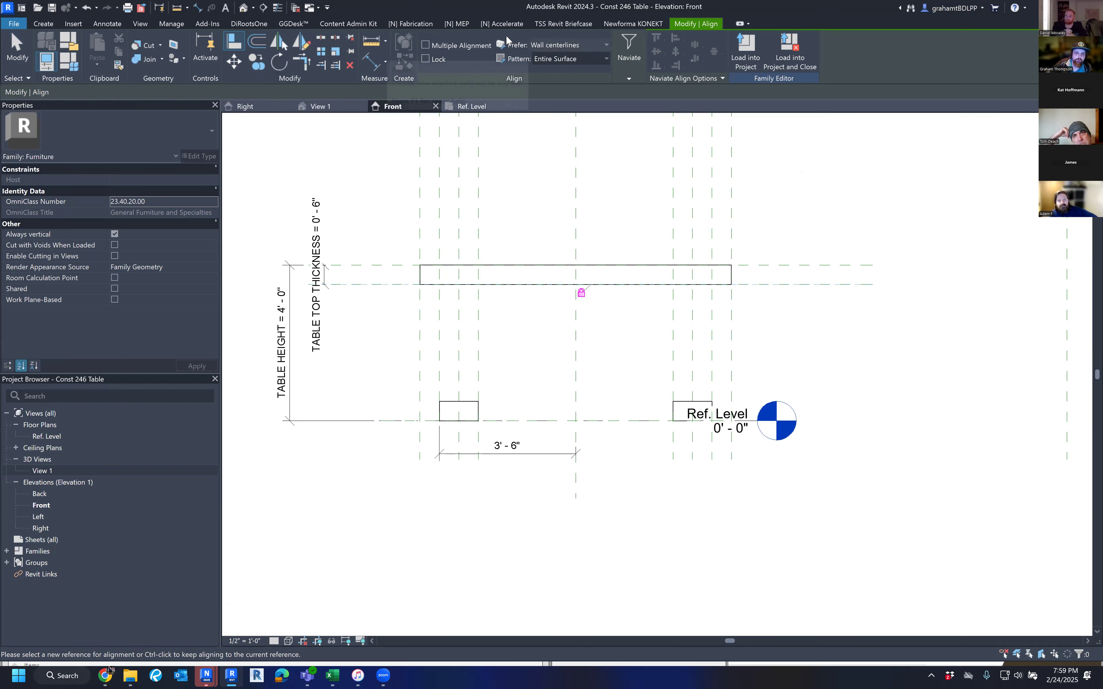
click(424, 45)
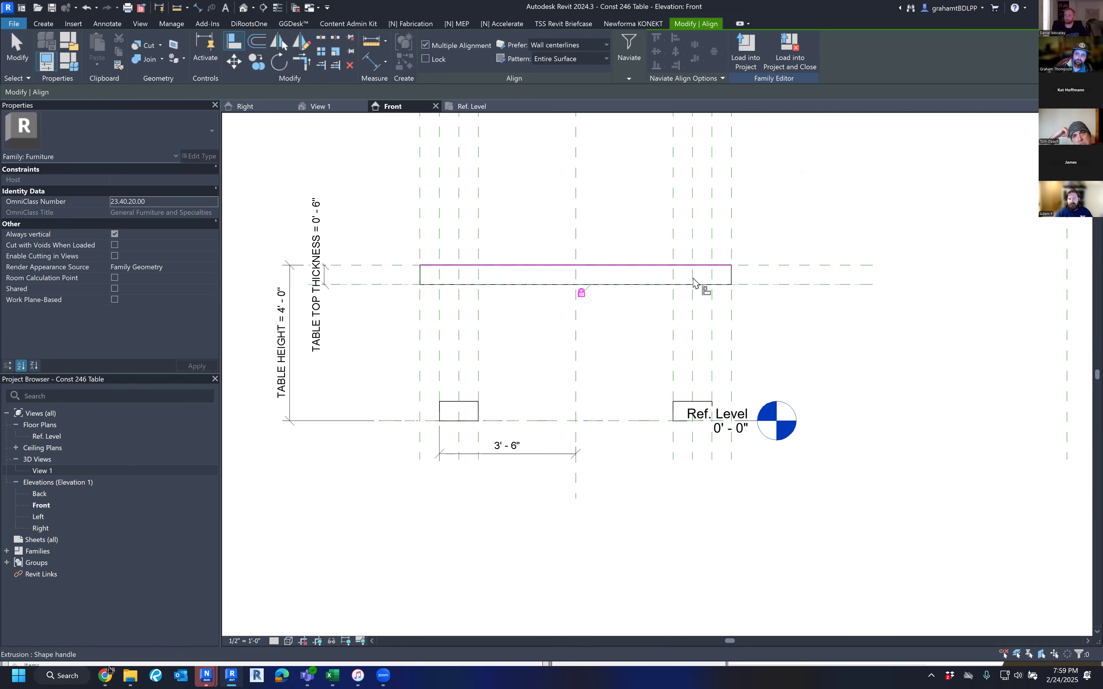
click(787, 287)
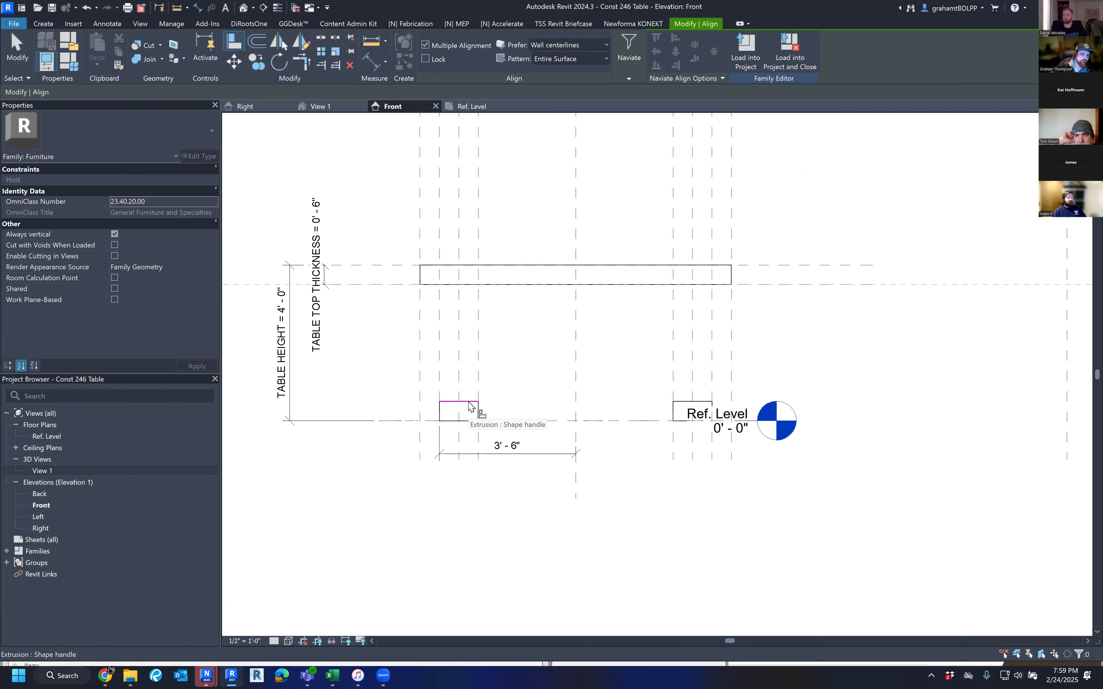
click(471, 406)
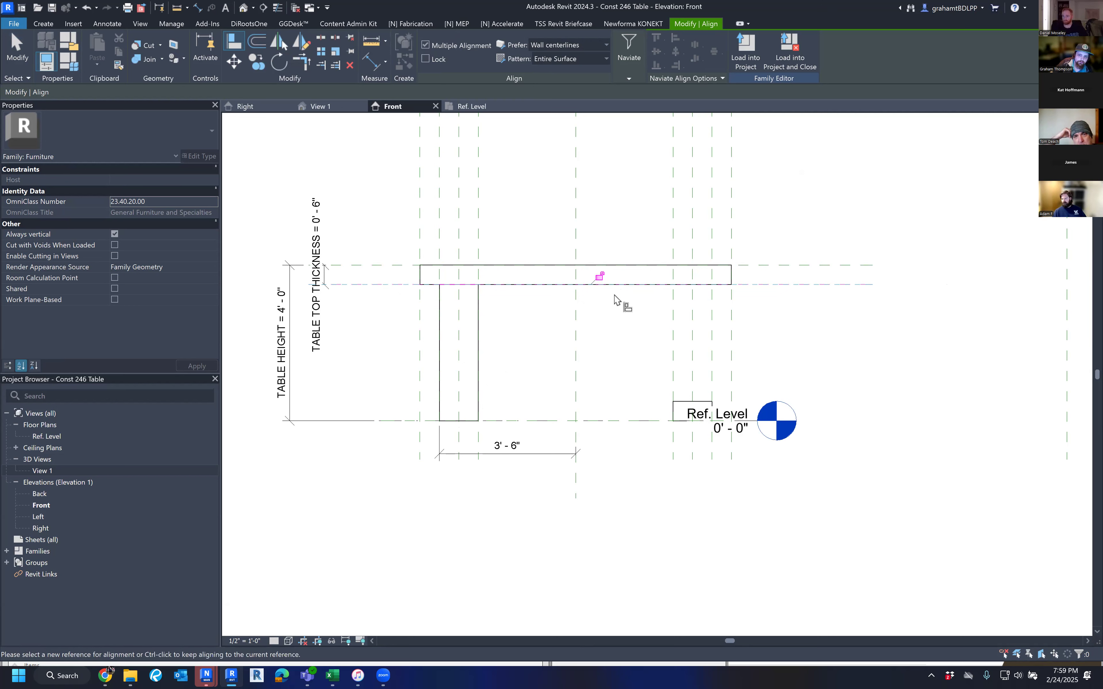
click(688, 402)
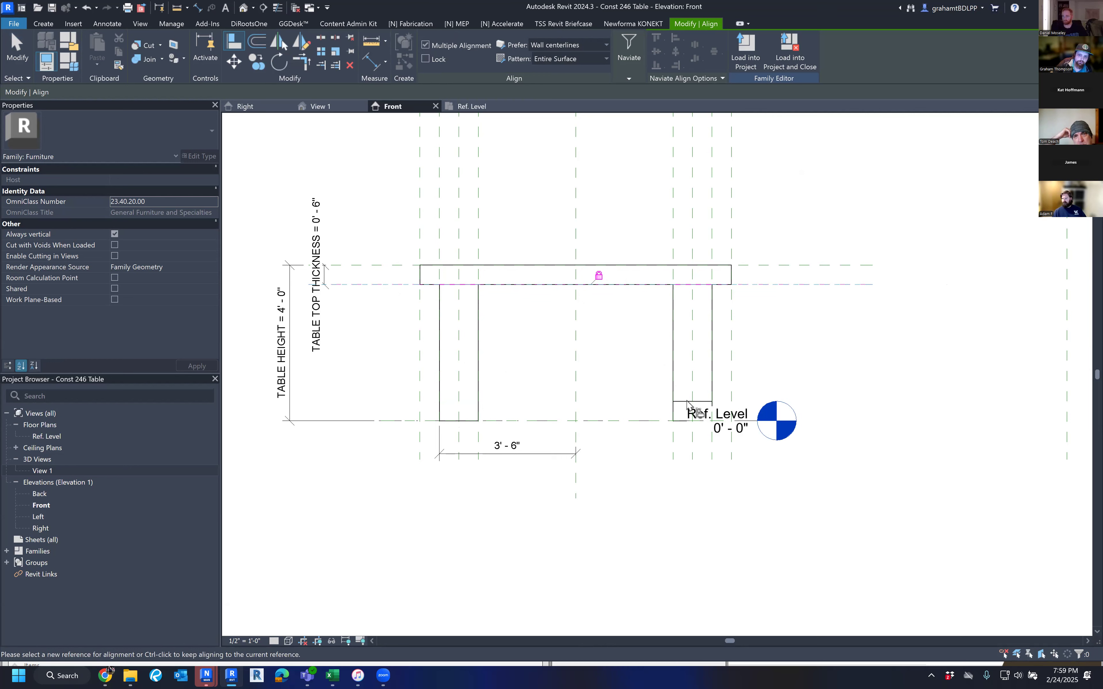
click(603, 277)
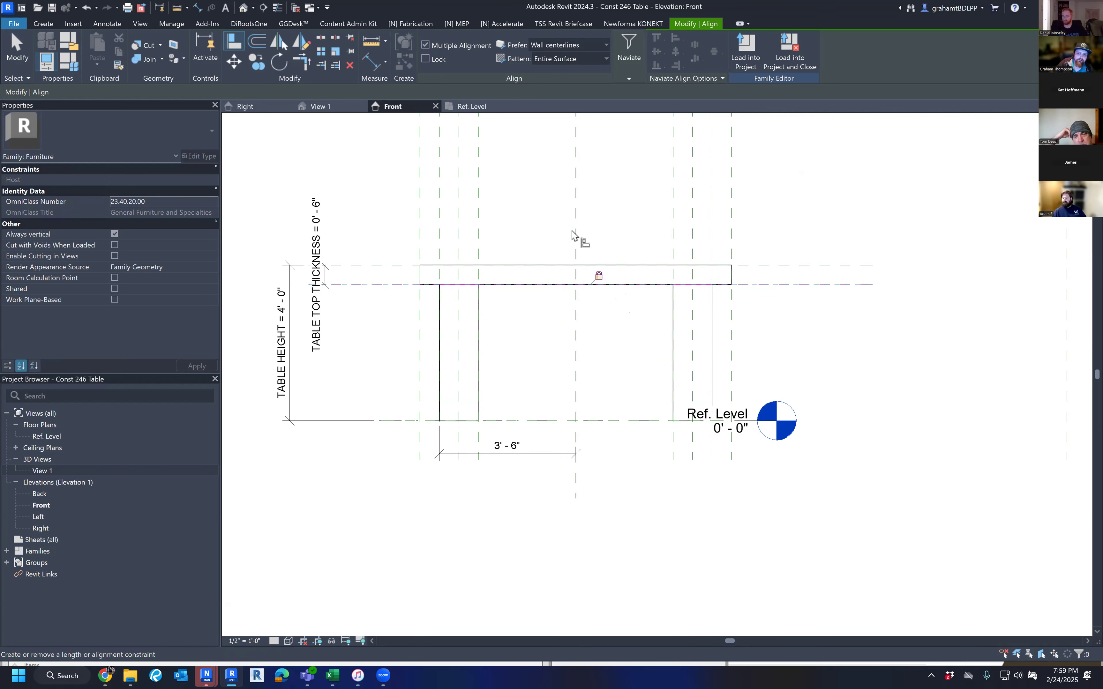
click(433, 45)
key(Escape)
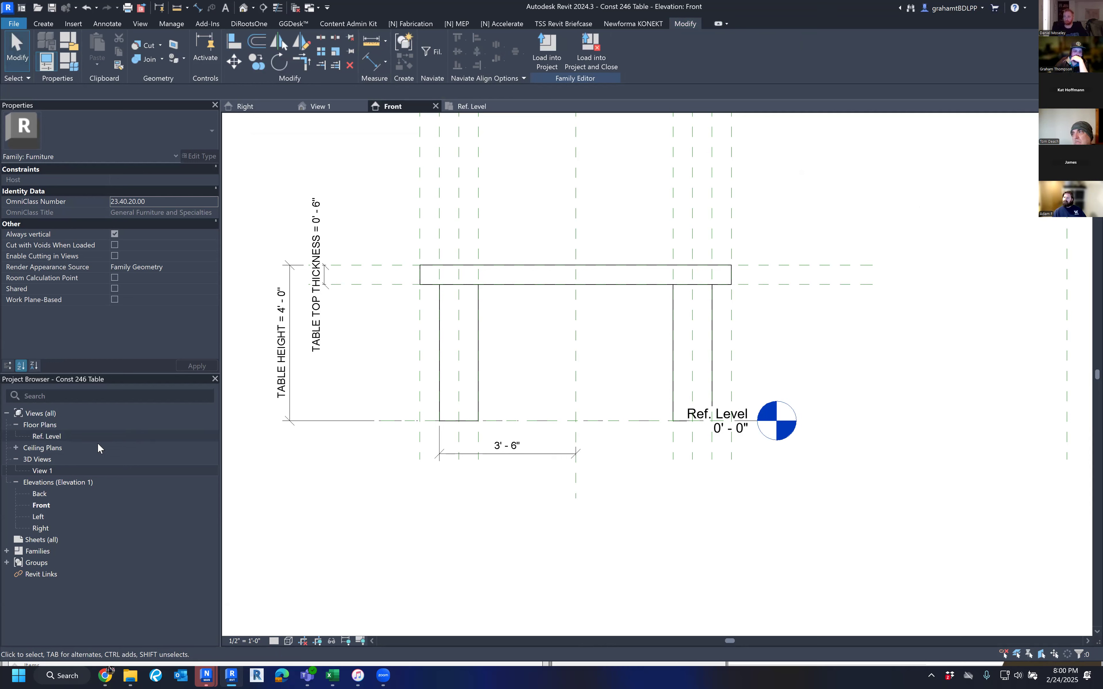
Step: Open the 3D view of the table and display it in the Shaded visual style
double_click(44, 471)
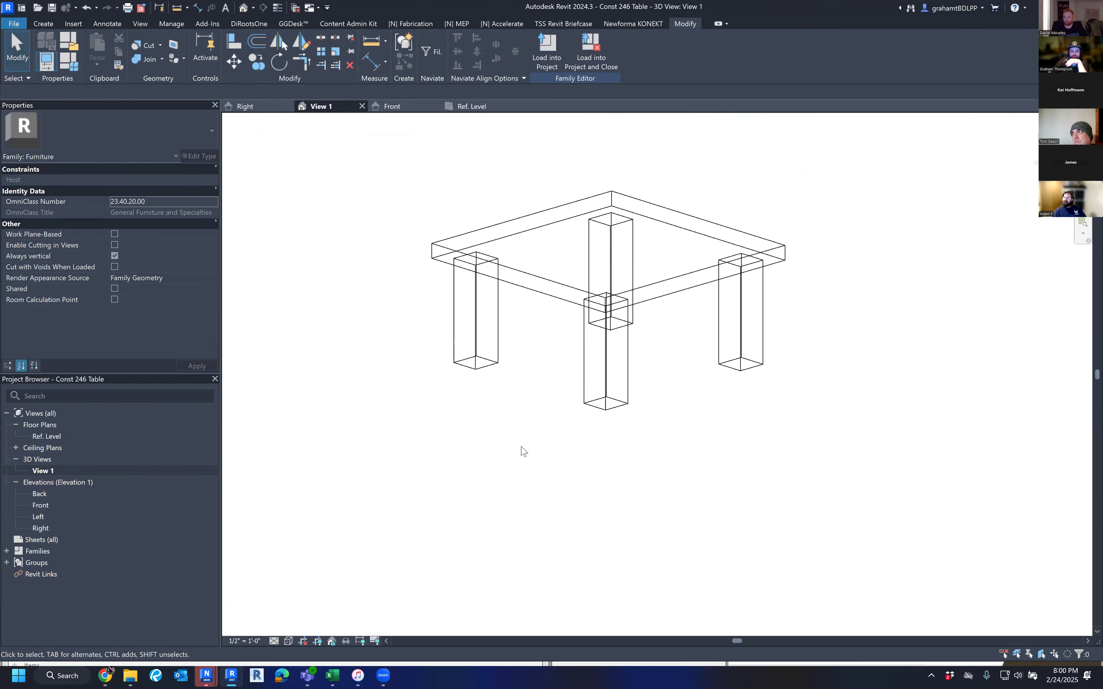
click(288, 641)
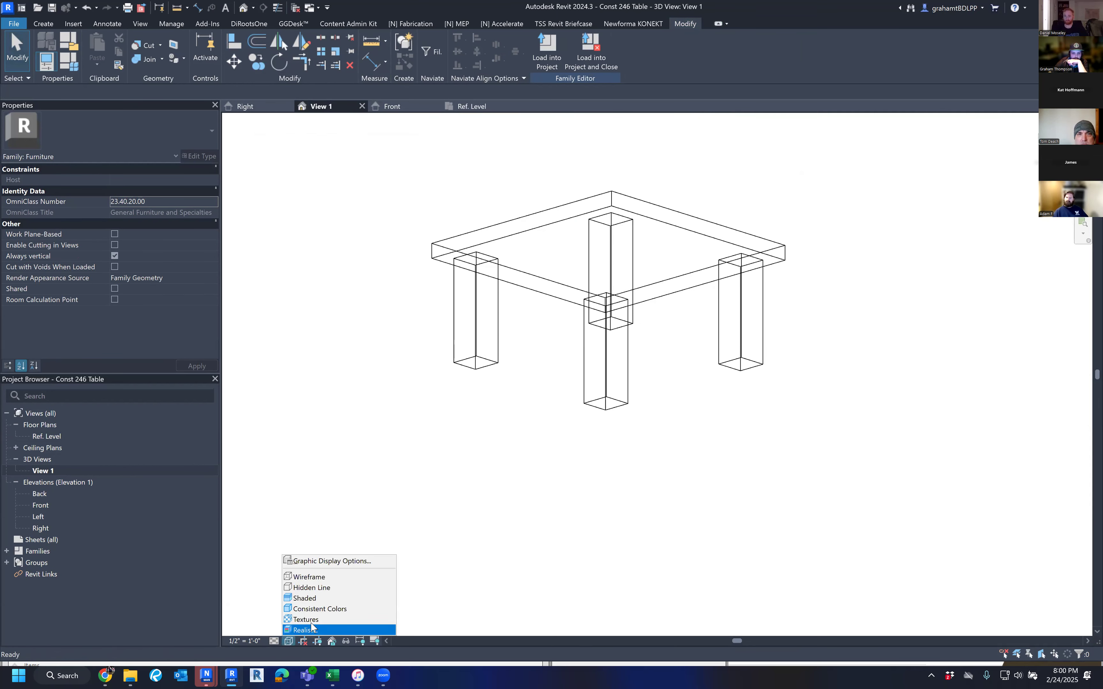
click(335, 599)
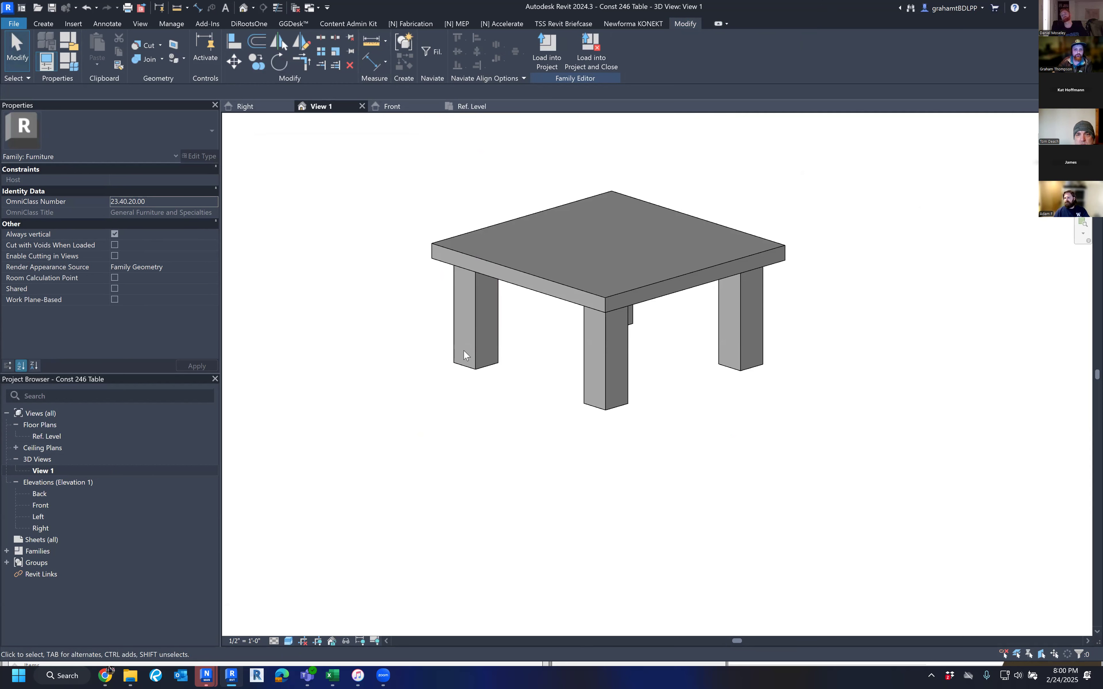
middle_drag(418, 520, 418, 473)
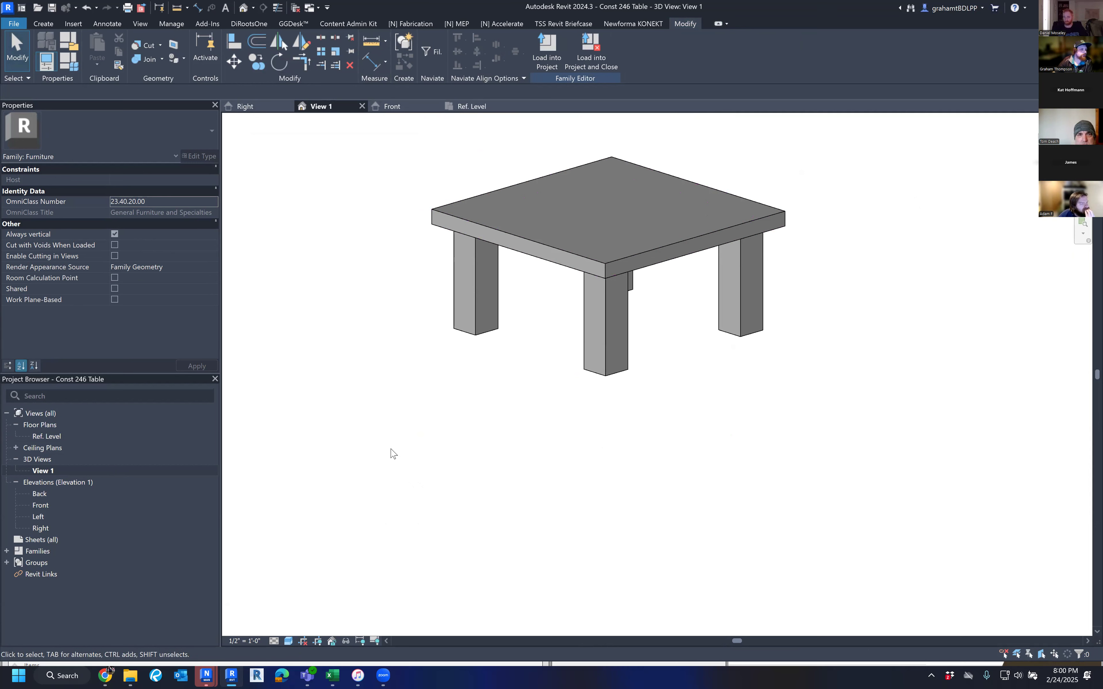
middle_drag(406, 412, 424, 413)
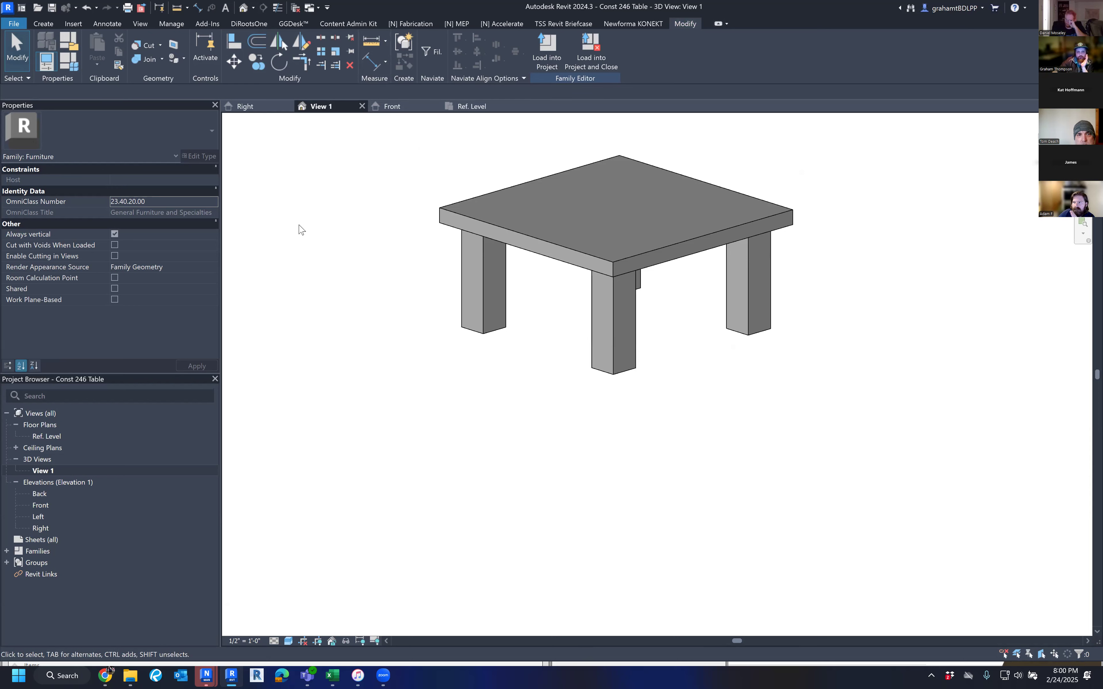
Step: Create a new family type named "Const 246 Coffee Table"
click(72, 66)
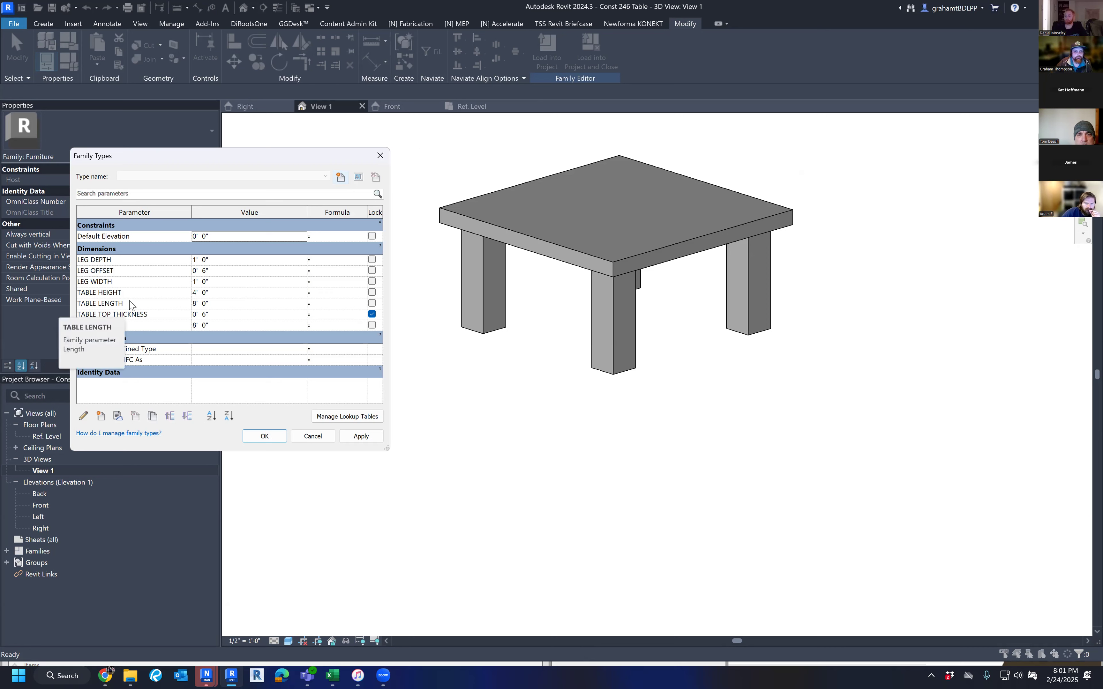
click(312, 436)
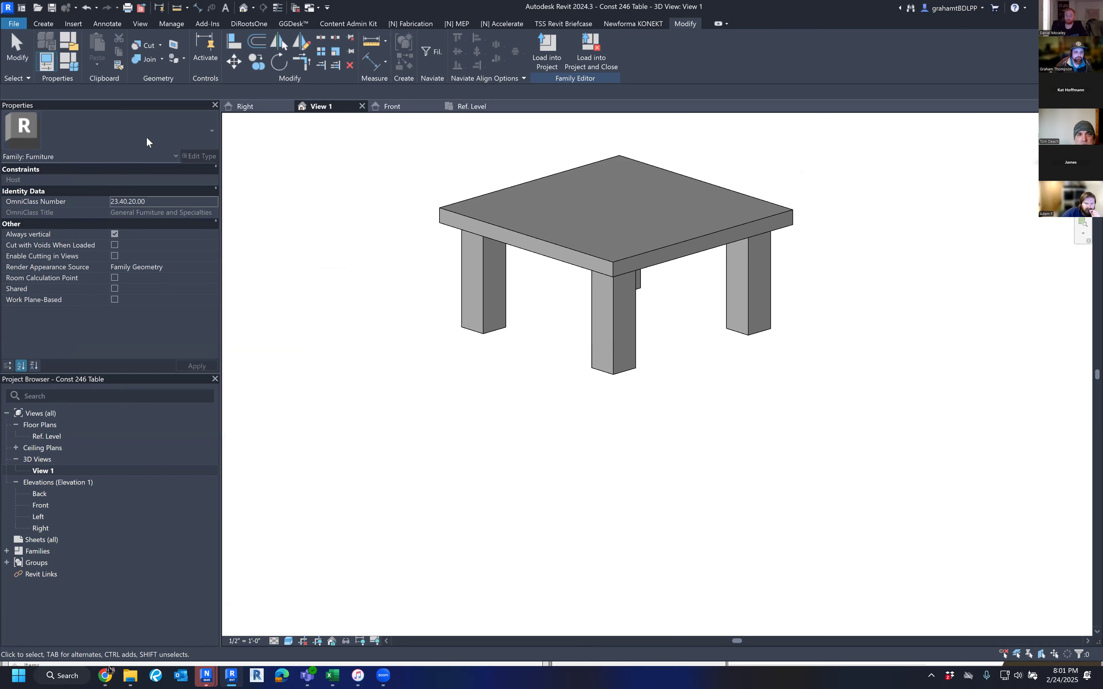
click(70, 66)
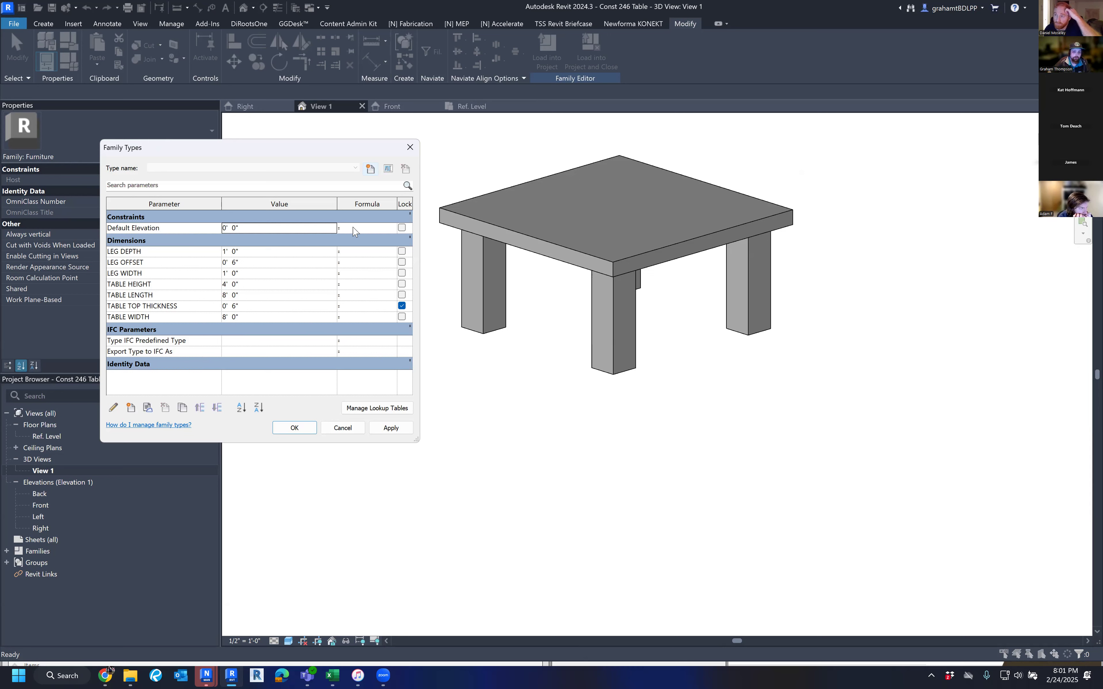
click(371, 169)
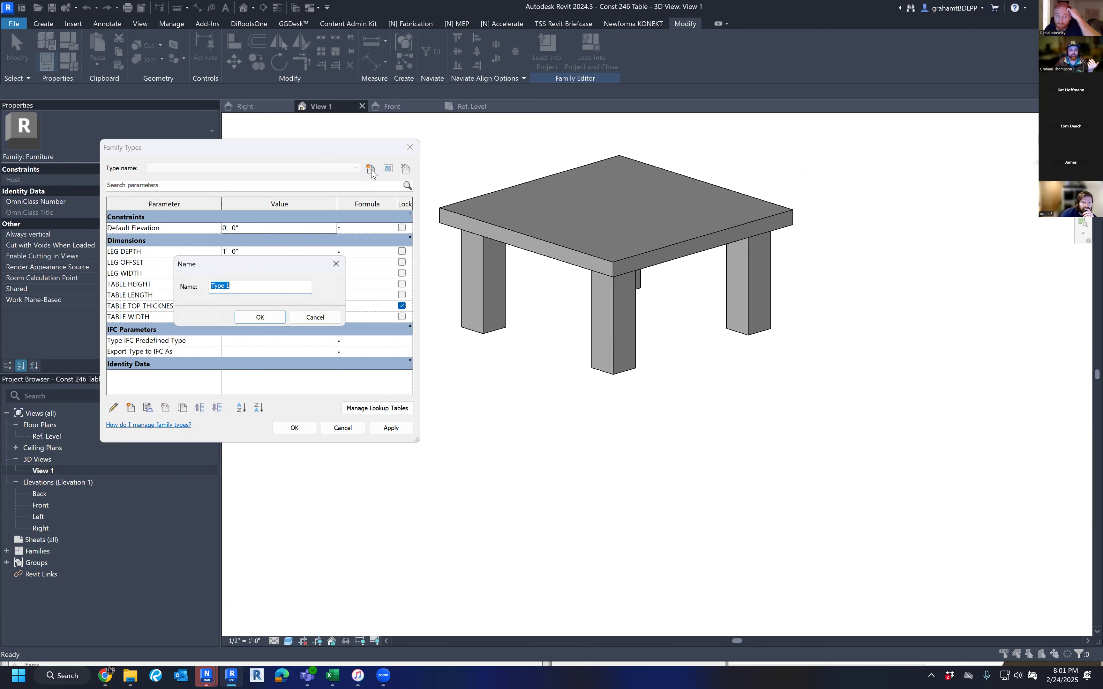
text(cO)
key(BackSpace)
text(Coff)
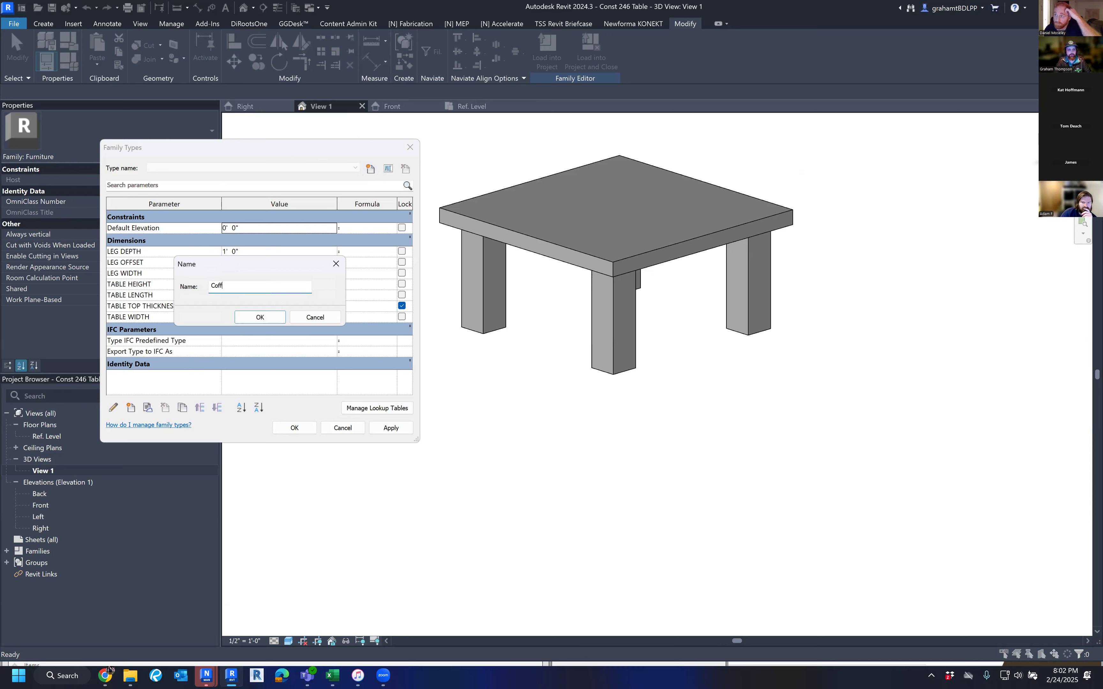
key(BackSpace)
key(BackSpace)
key(BackSpace)
text(Const 246)
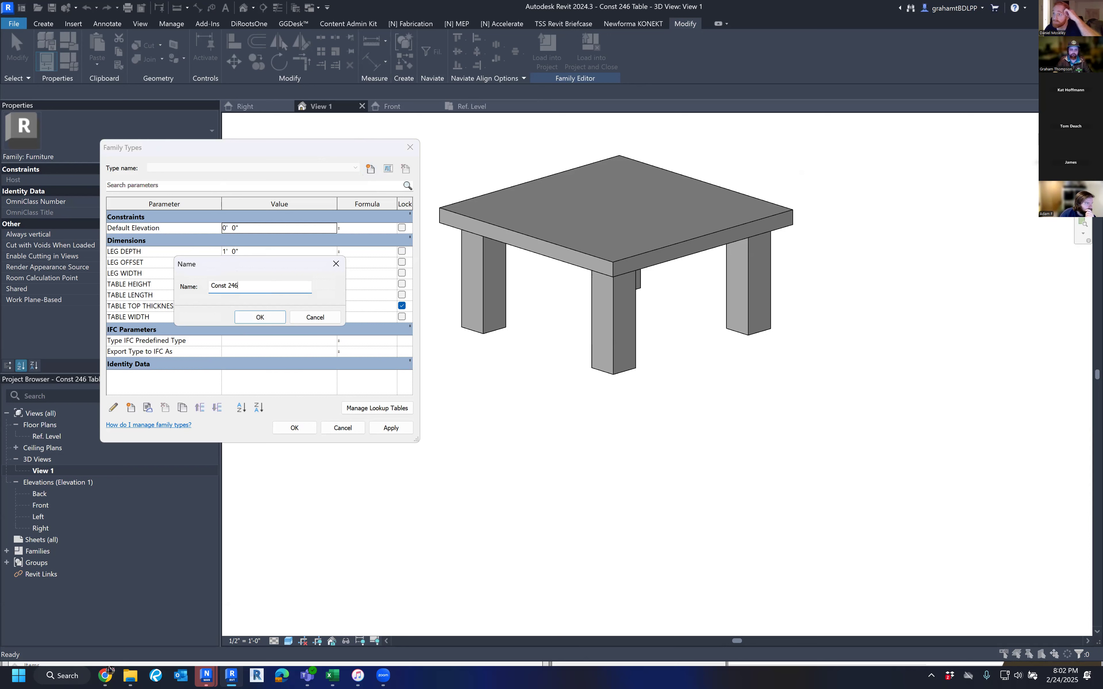
text( Coffee Table)
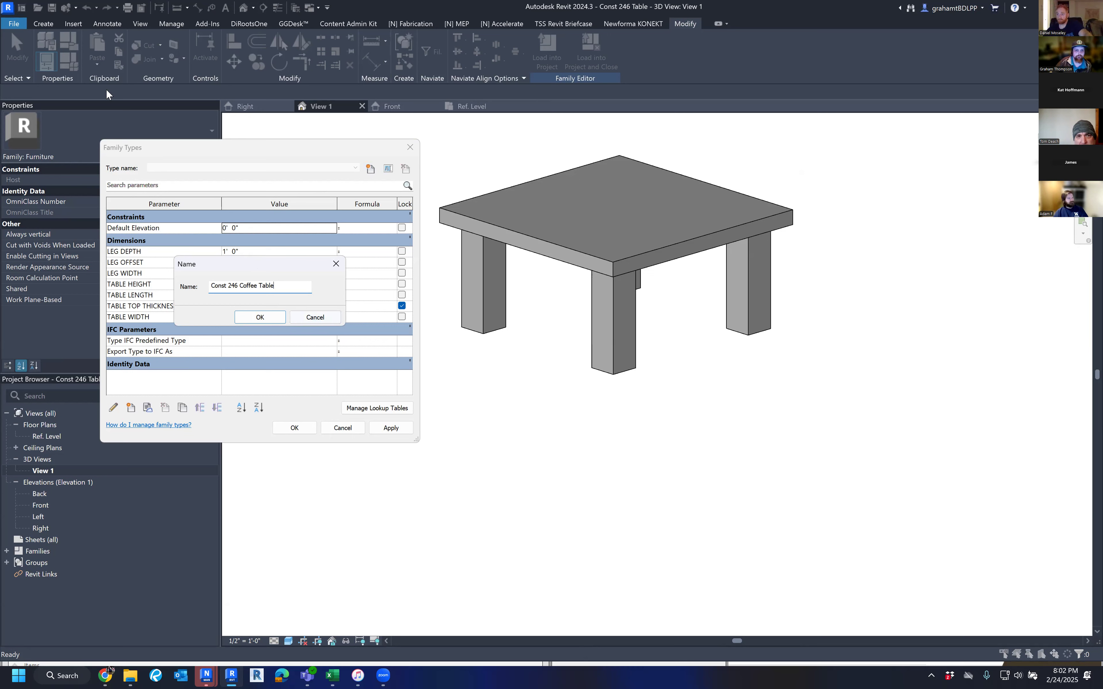
click(269, 322)
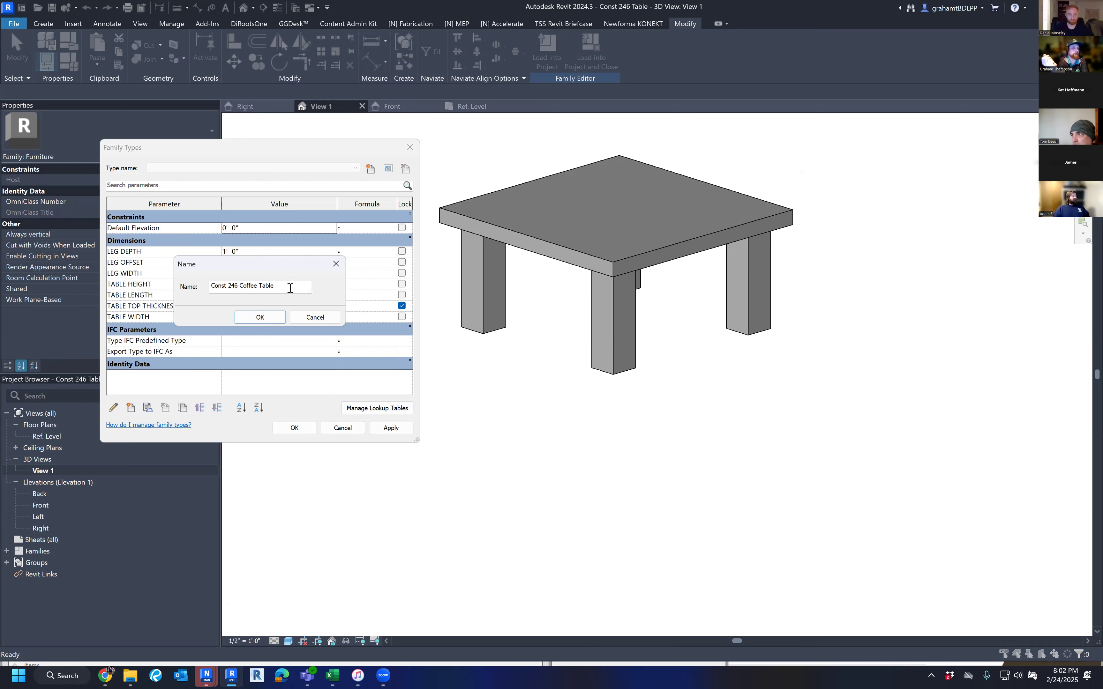
click(271, 319)
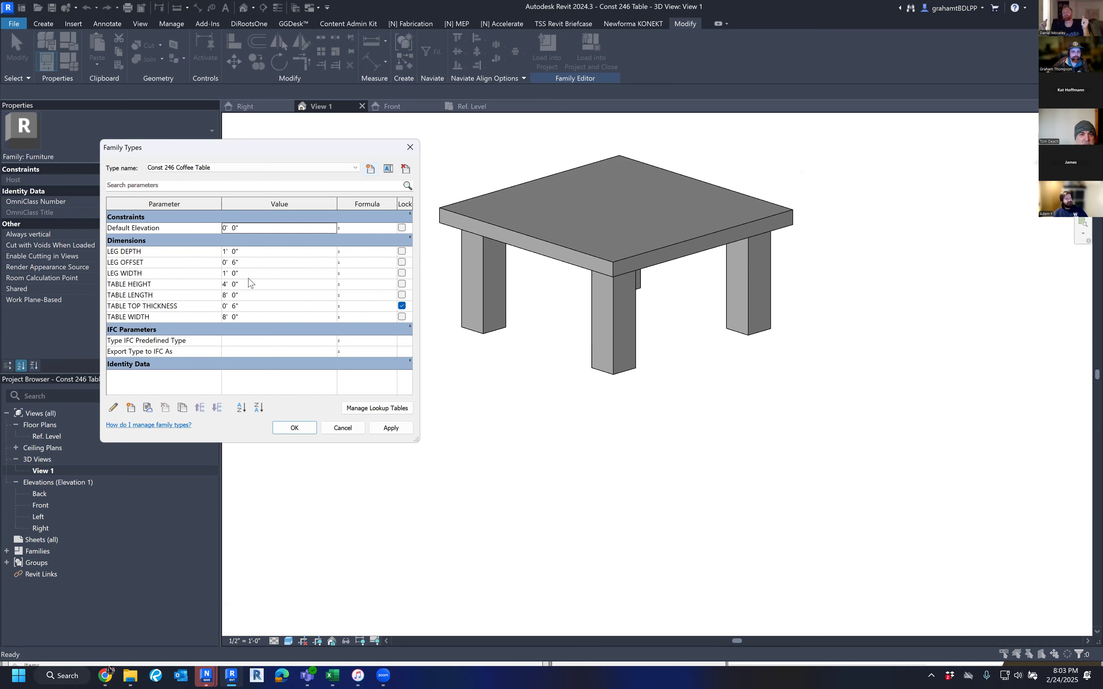
Step: Set the coffee table type's TABLE WIDTH to 4' 0" and its TABLE LENGTH to 2' 0"
click(263, 294)
text(4)
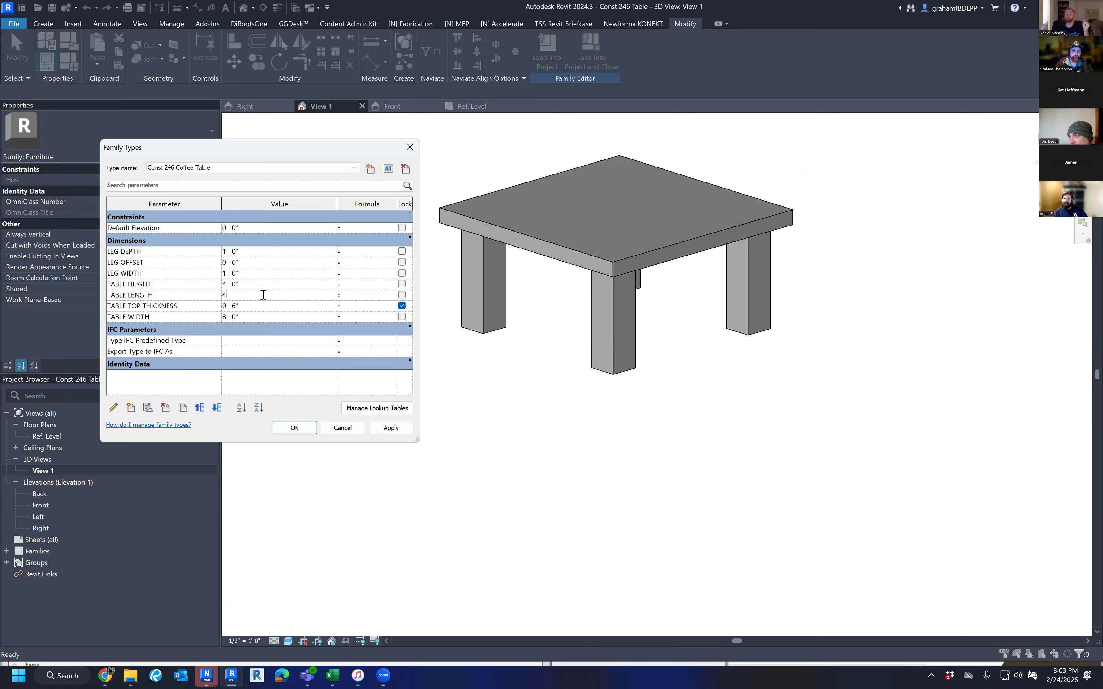
key(Tab)
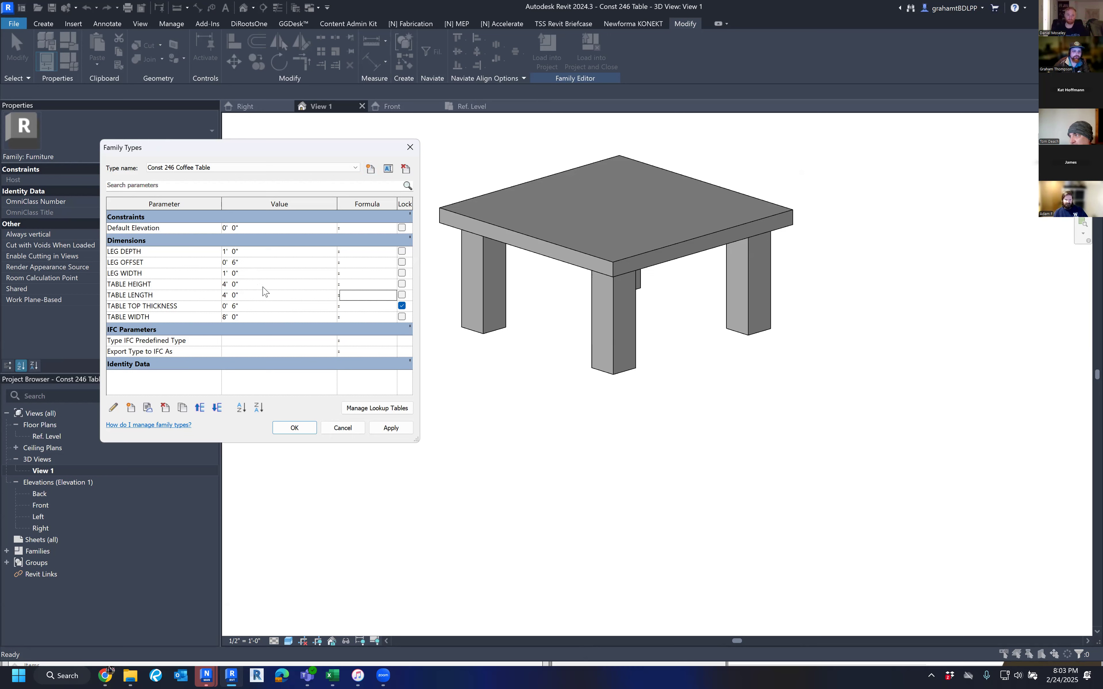
click(257, 321)
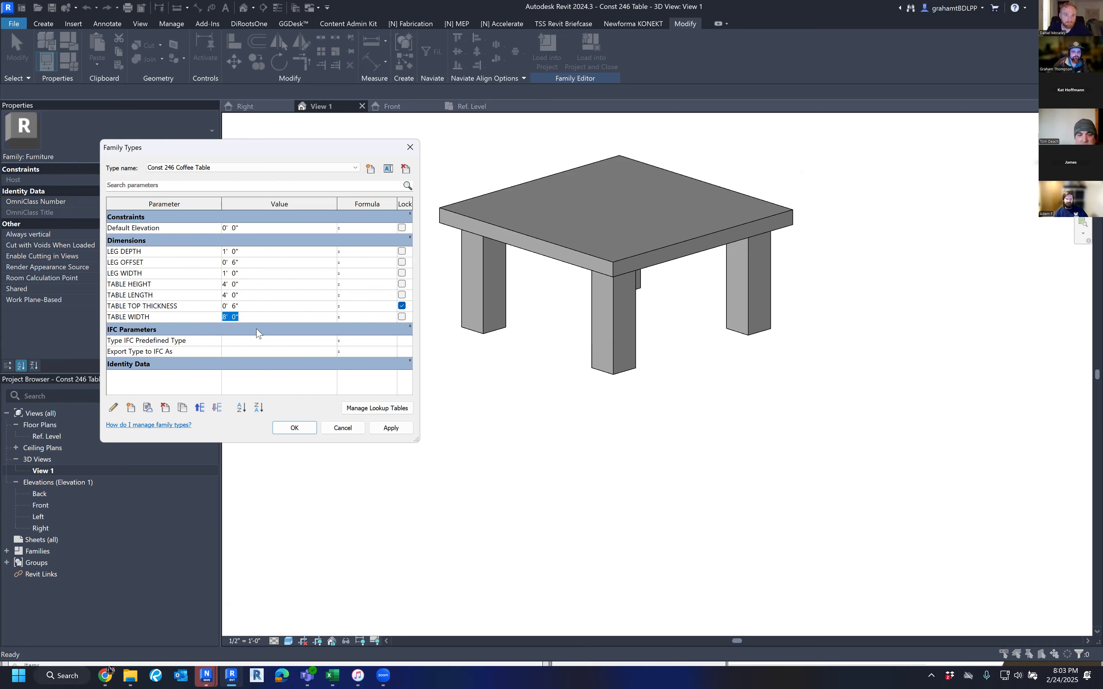
text(4)
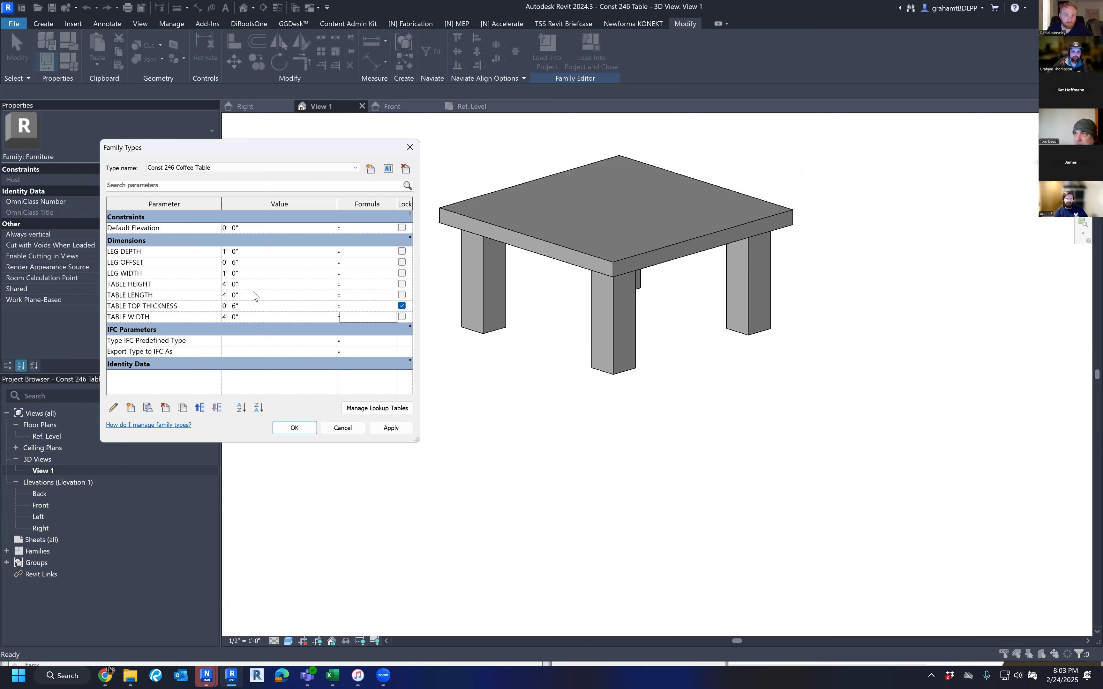
click(255, 297)
text(2)
key(Tab)
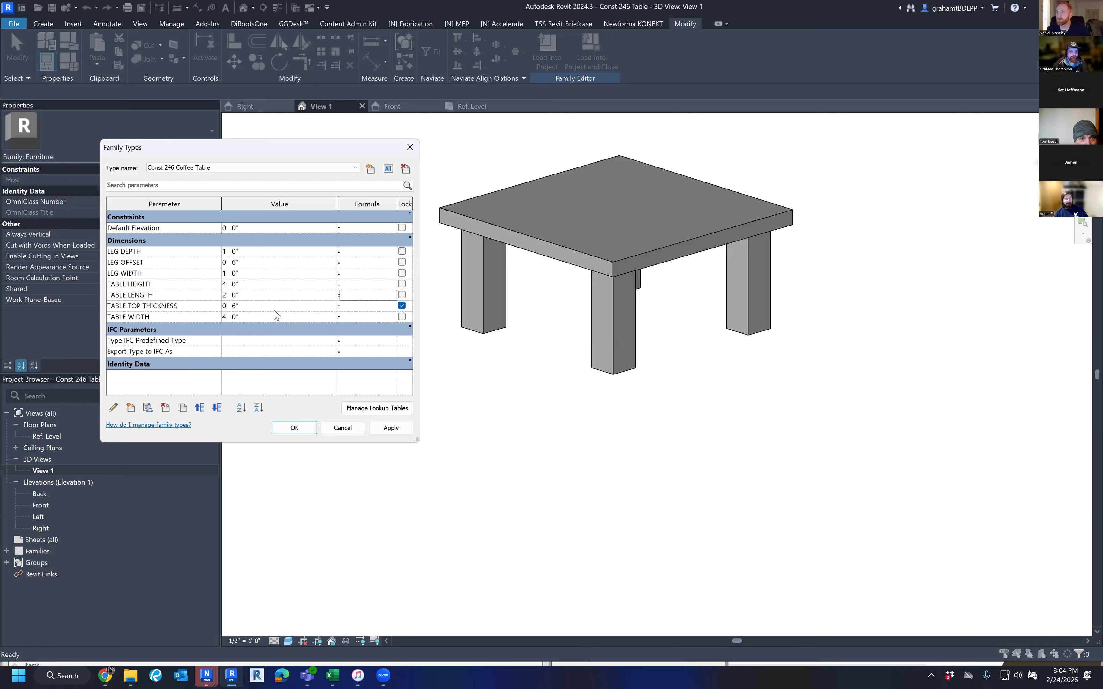
Step: Set TABLE TOP THICKNESS to 1.5" and TABLE HEIGHT to 2' 0" for the coffee table type
click(274, 309)
text(1-1/2)
key(Tab)
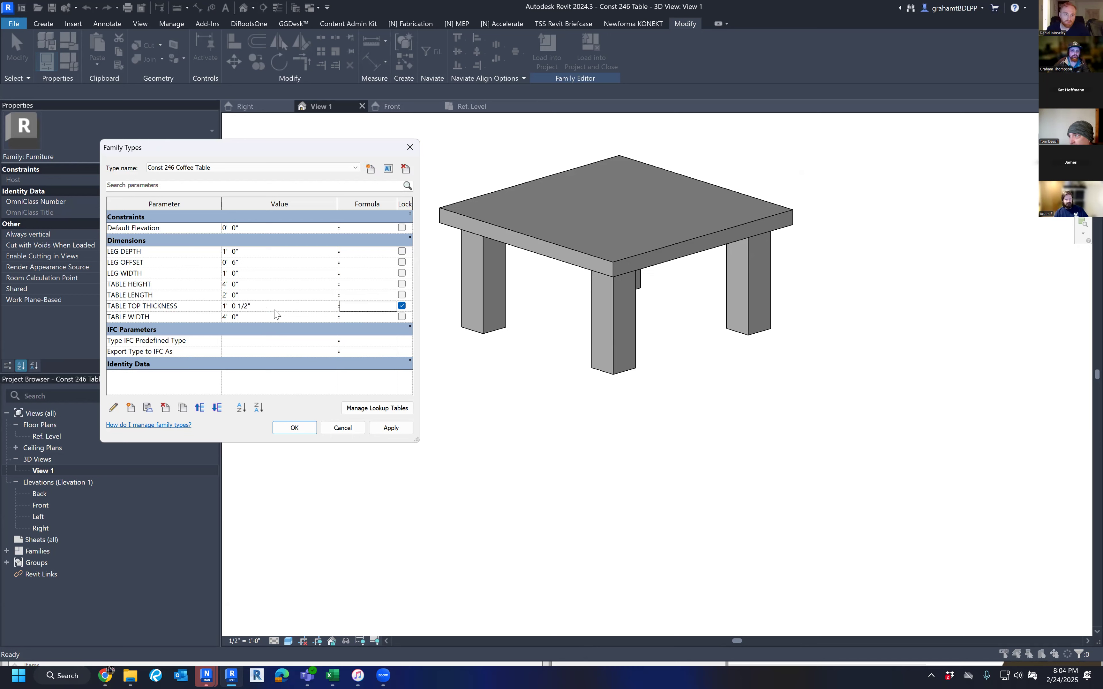
click(274, 310)
text(1.5")
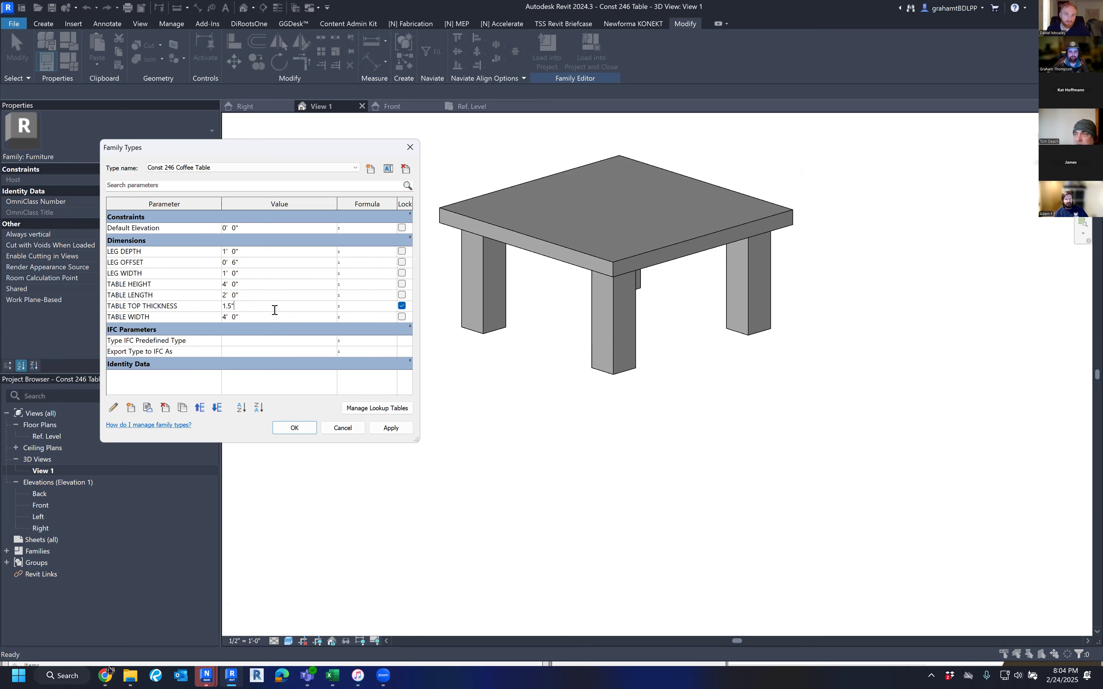
key(Tab)
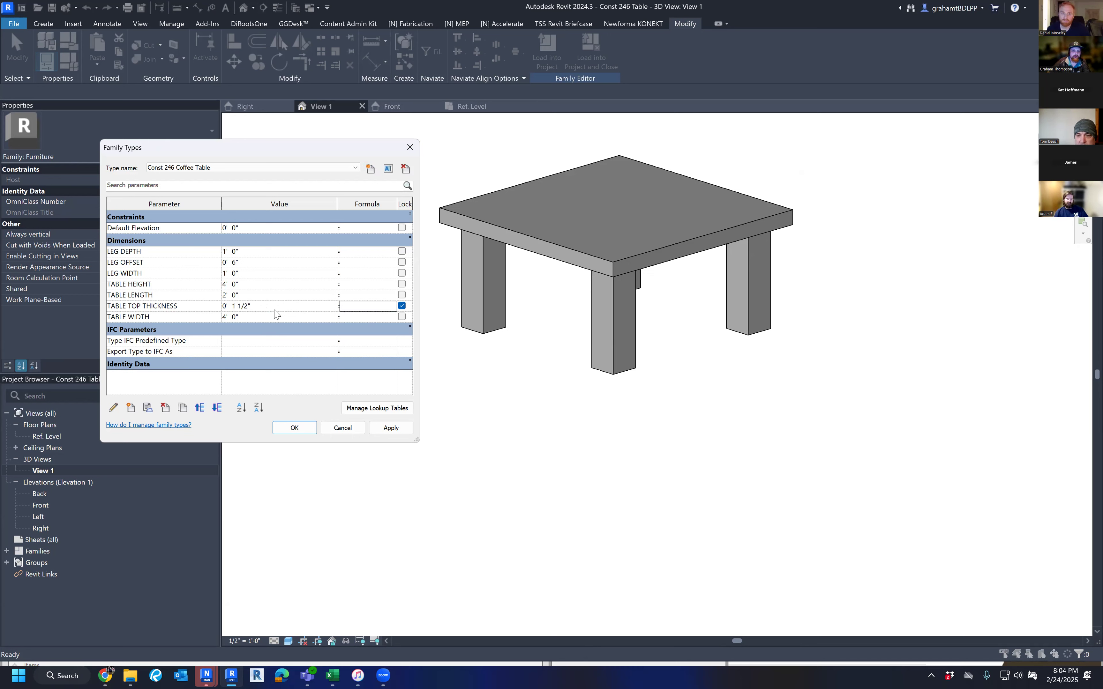
click(254, 284)
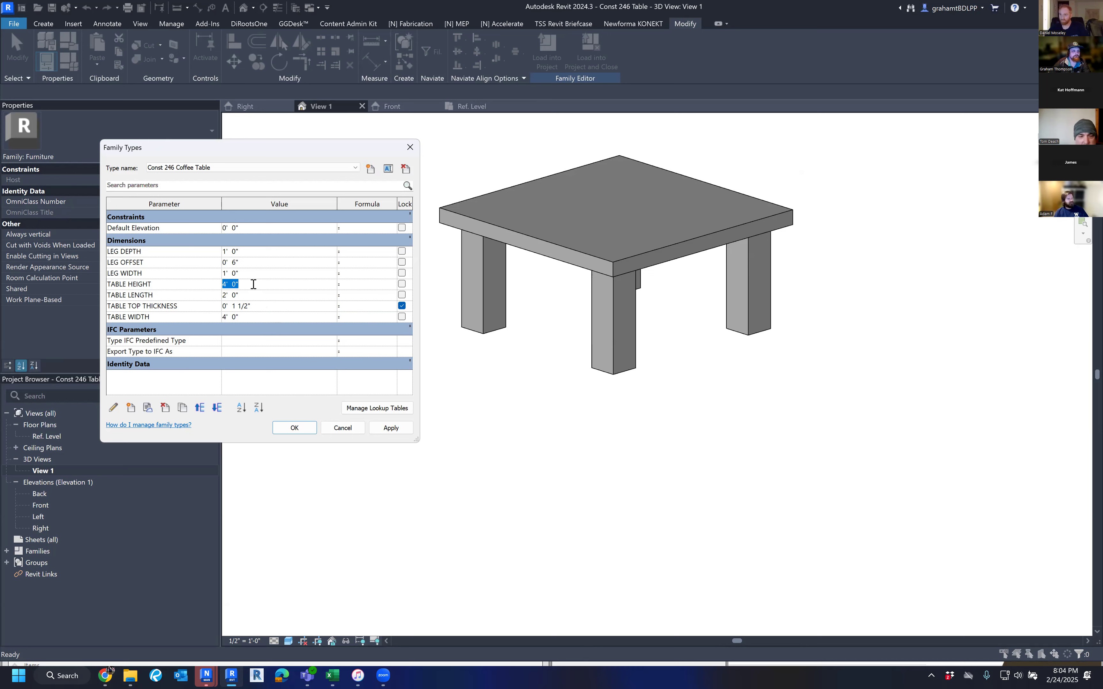
text(2)
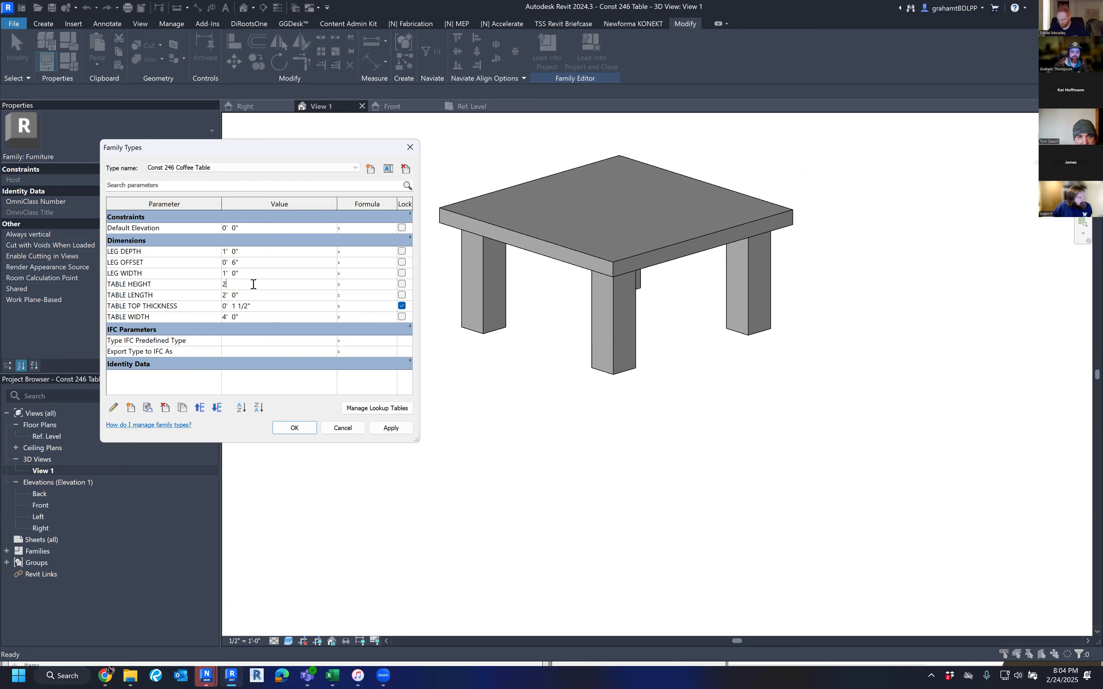
Step: Set both LEG WIDTH and LEG DEPTH to 2.5" for the coffee table type
click(260, 272)
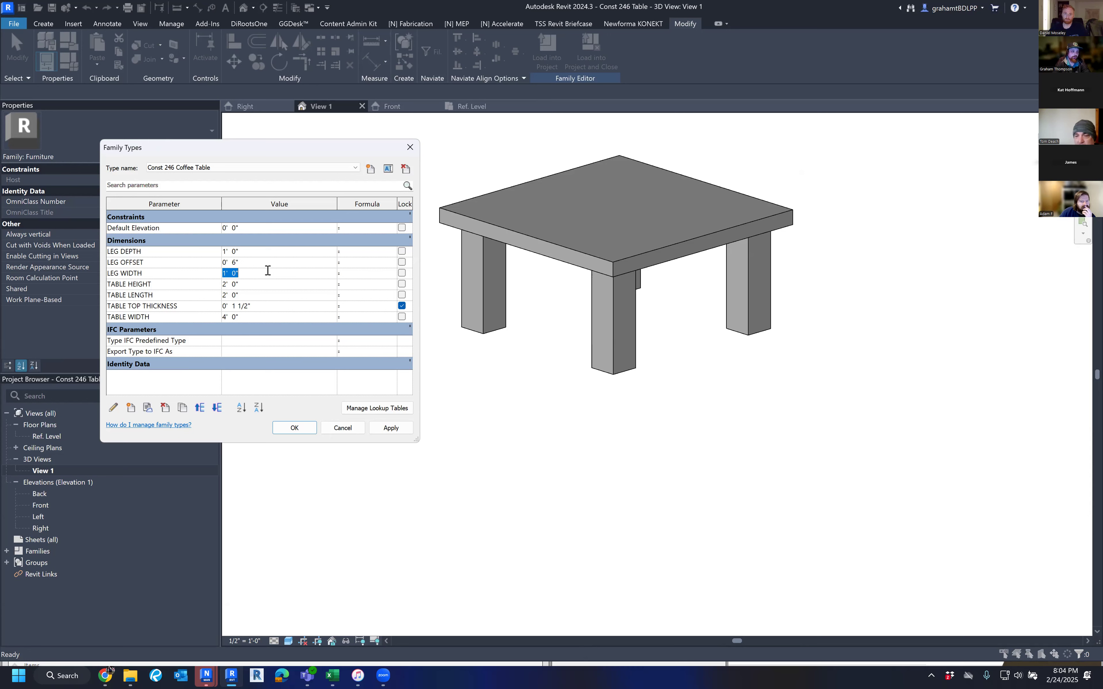
text(2)
key(Return)
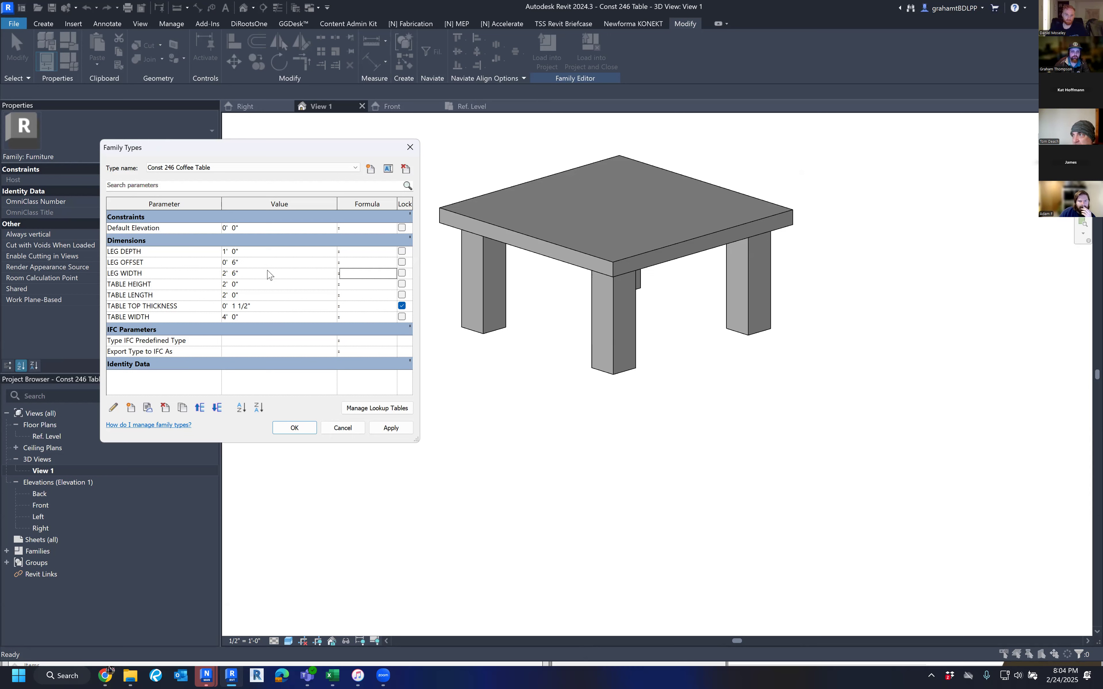
click(255, 277)
text(2.5")
key(Return)
click(258, 251)
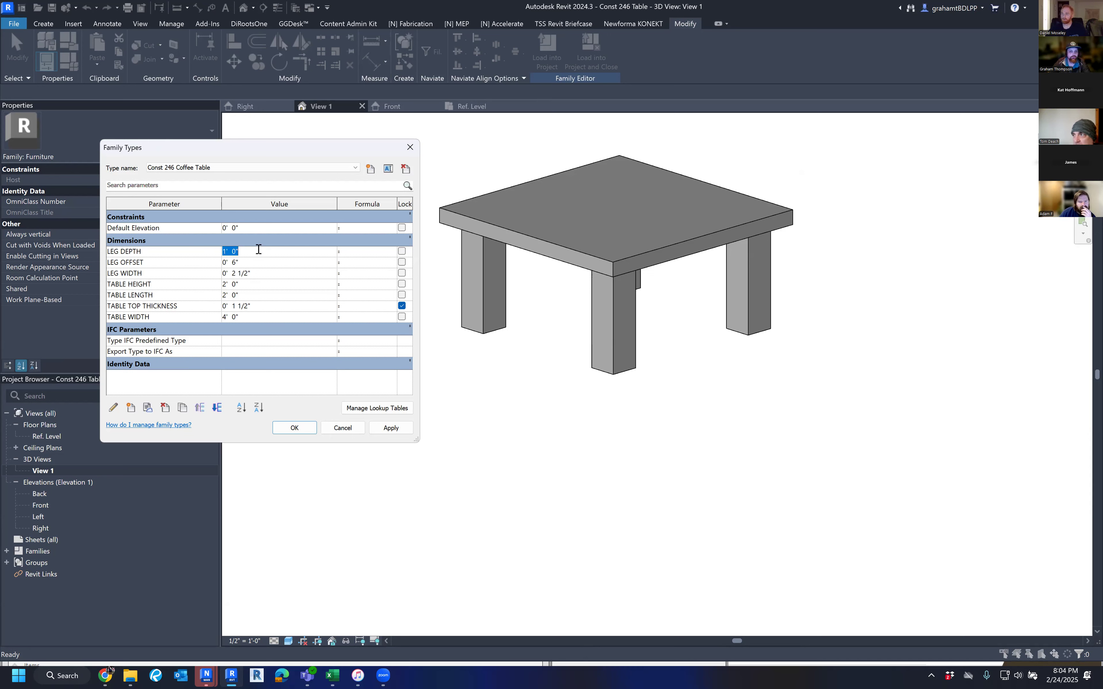
text(2.5")
key(Return)
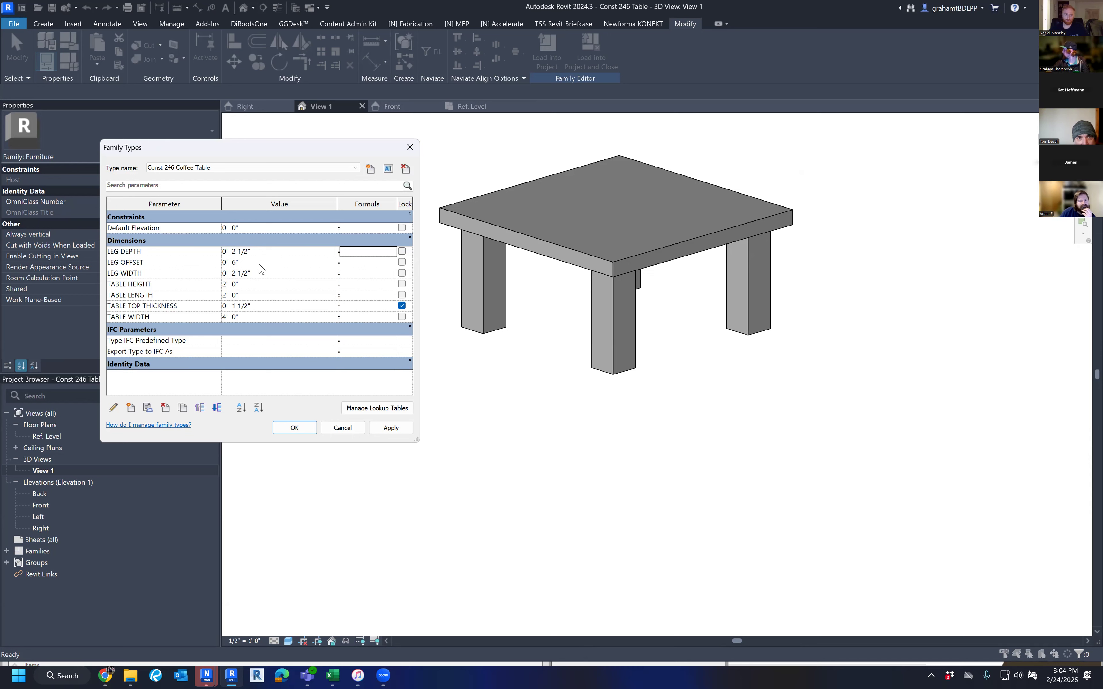
Step: Set LEG OFFSET to 3" and apply the coffee table type's dimensions to the model
click(260, 264)
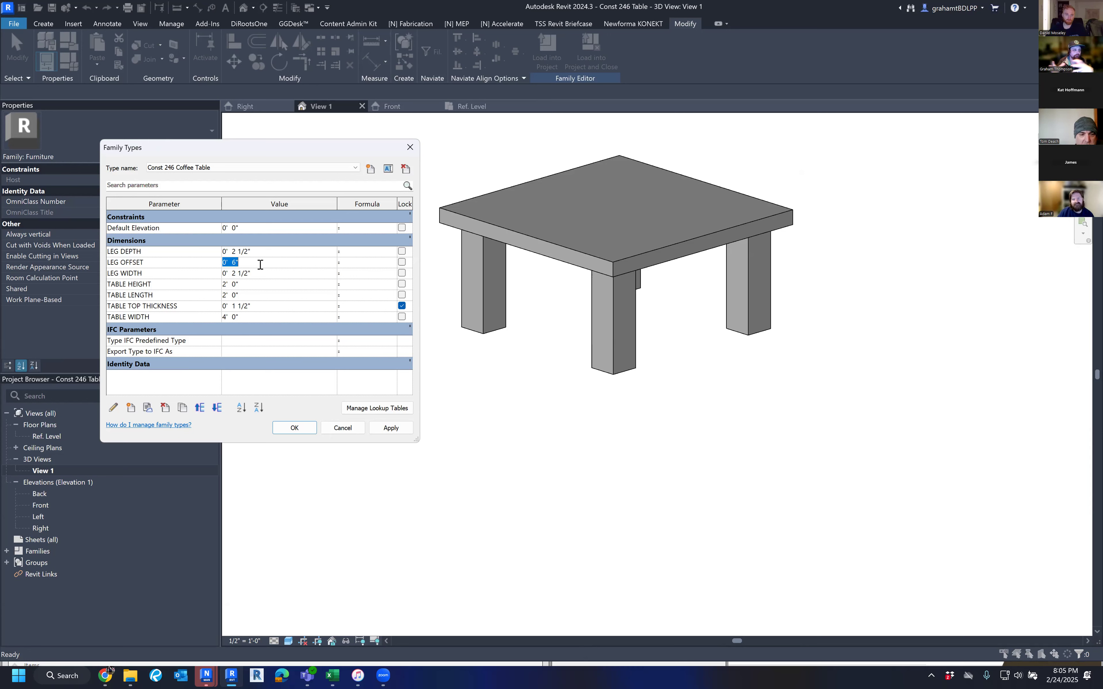
text(3)
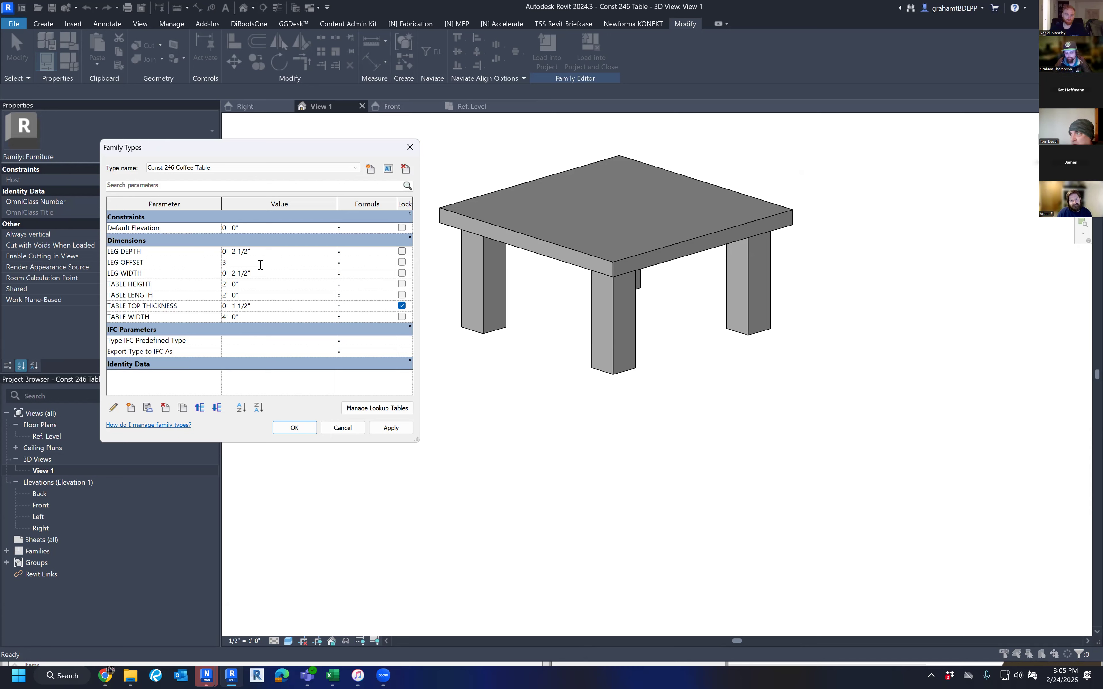
text(")
key(Tab)
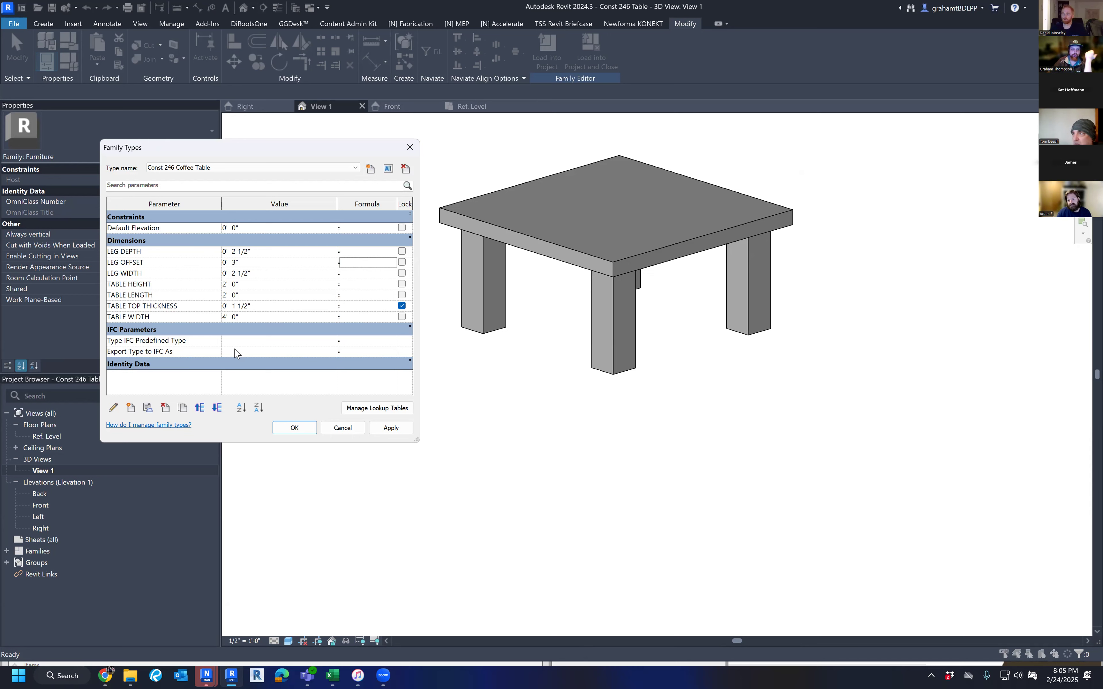
click(388, 429)
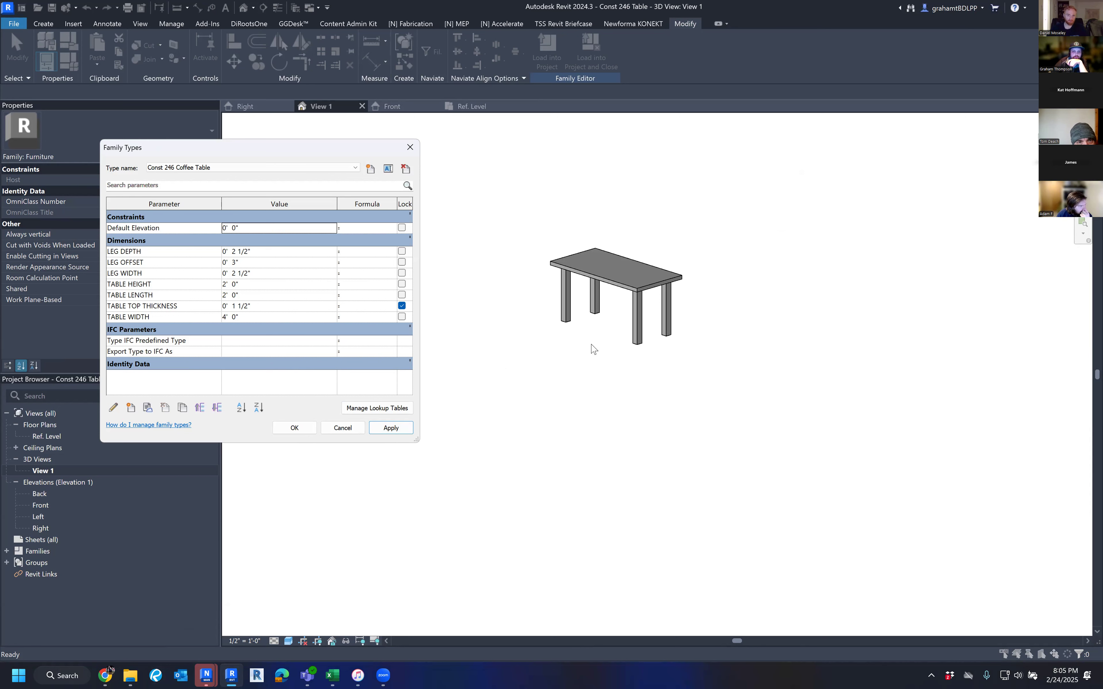
click(294, 428)
scroll(672, 270, up, 7)
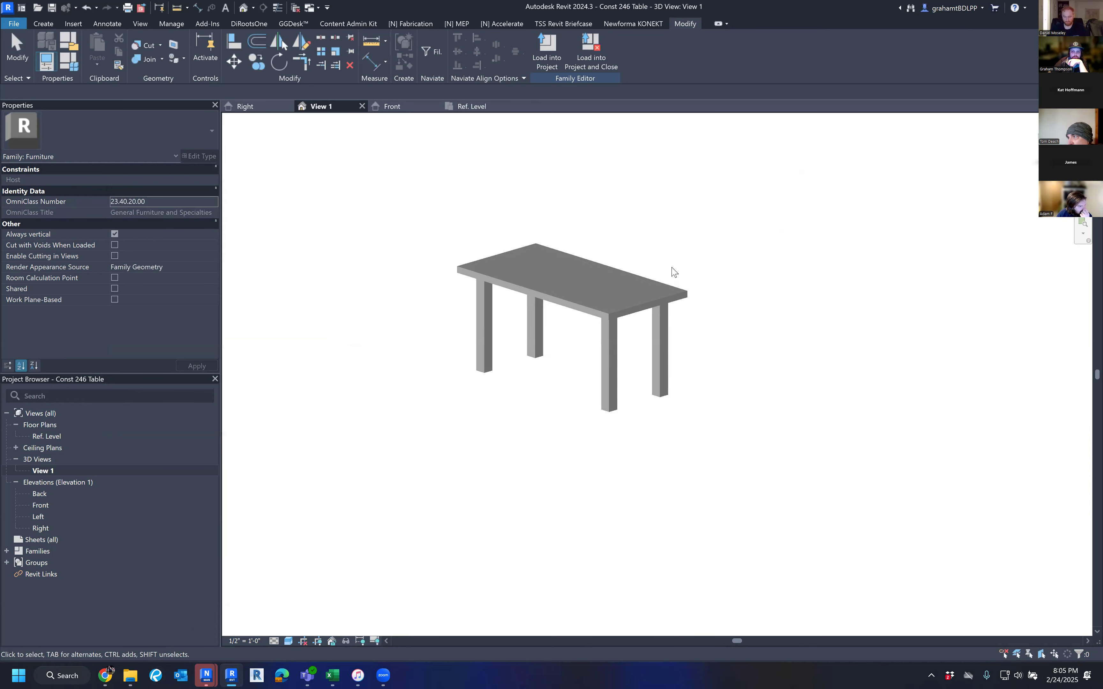
scroll(529, 349, down, 4)
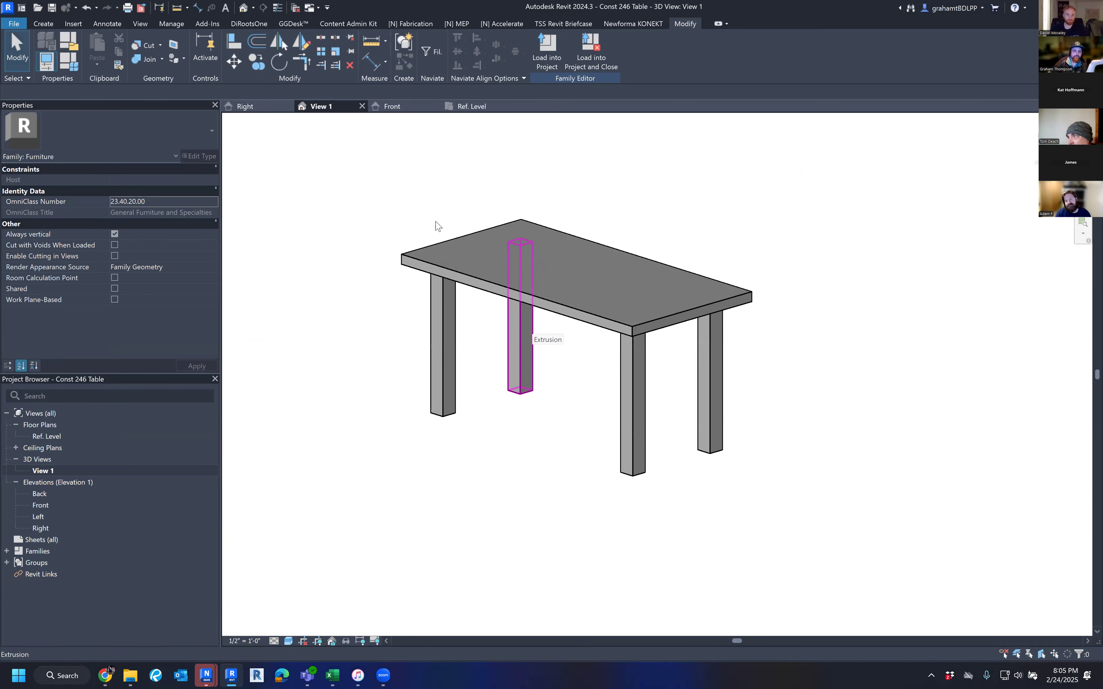
Step: Create a new family type named Dining Table
click(67, 64)
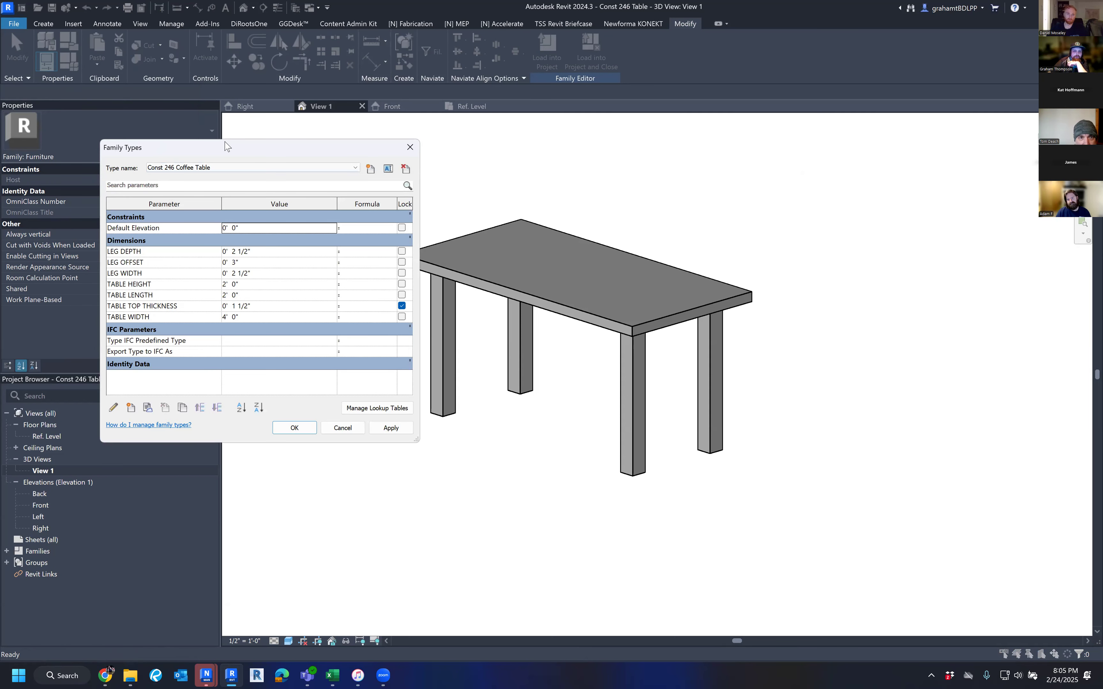
click(370, 170)
text(Dining Table)
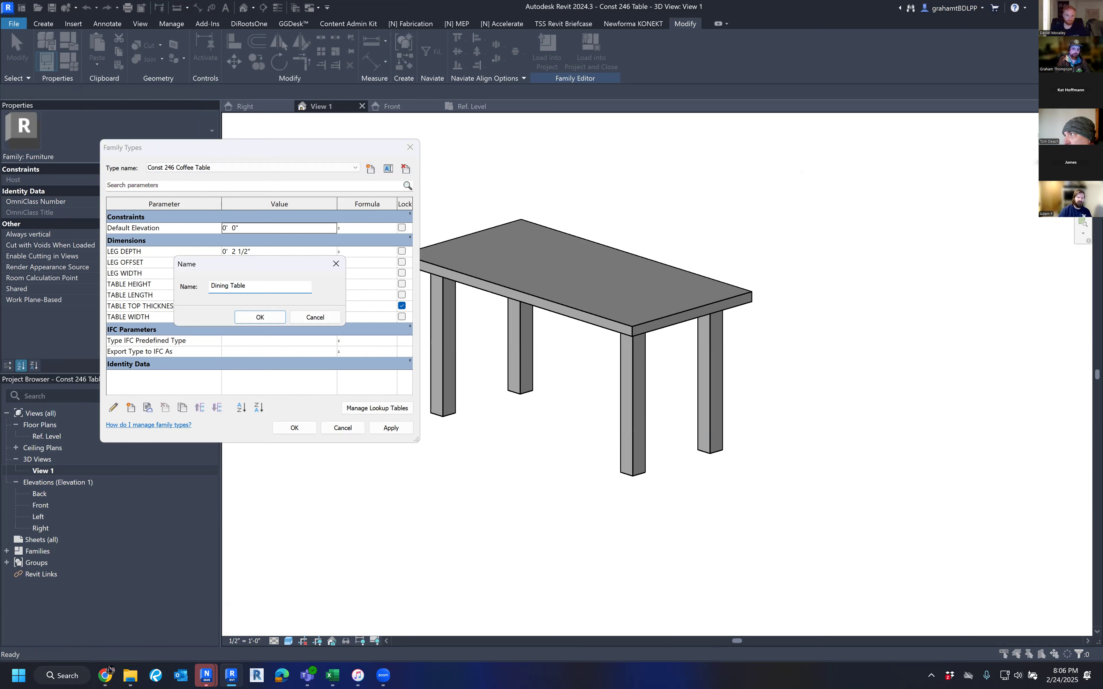
key(Return)
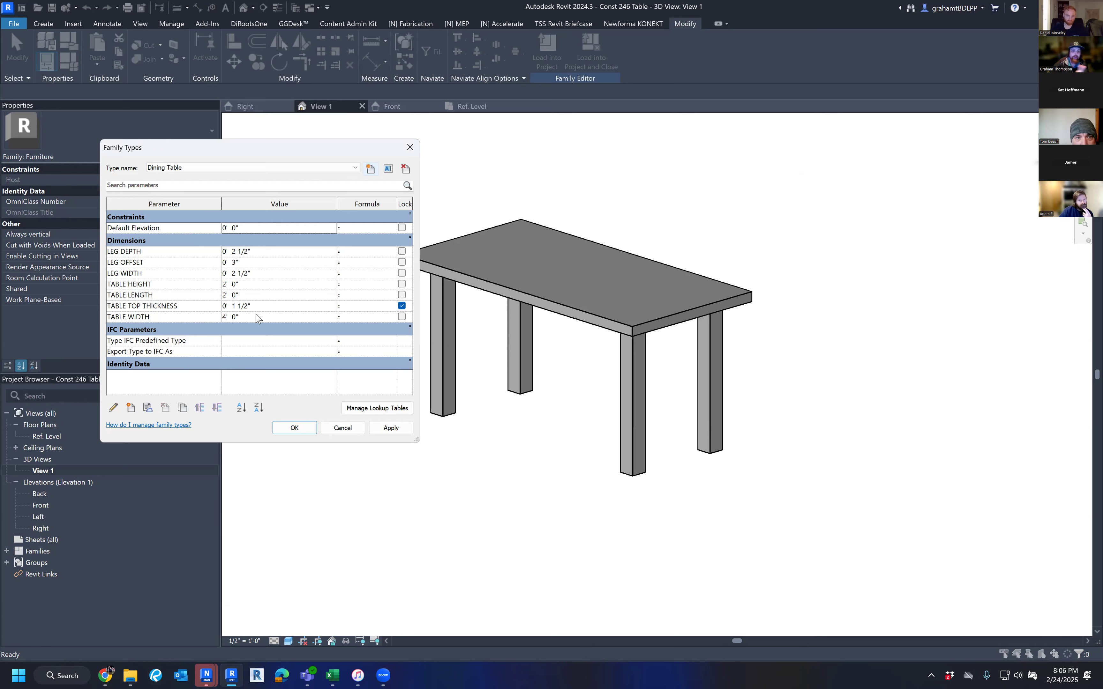
Step: Set the Dining Table type's TABLE LENGTH to 10' 0"
click(263, 286)
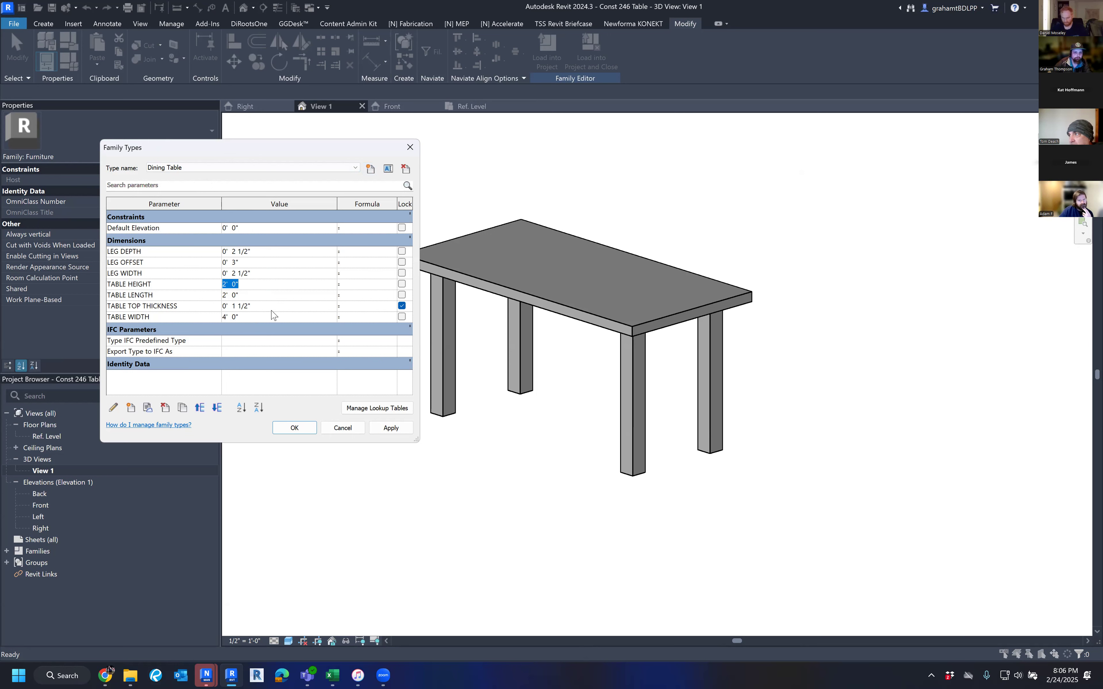
click(274, 299)
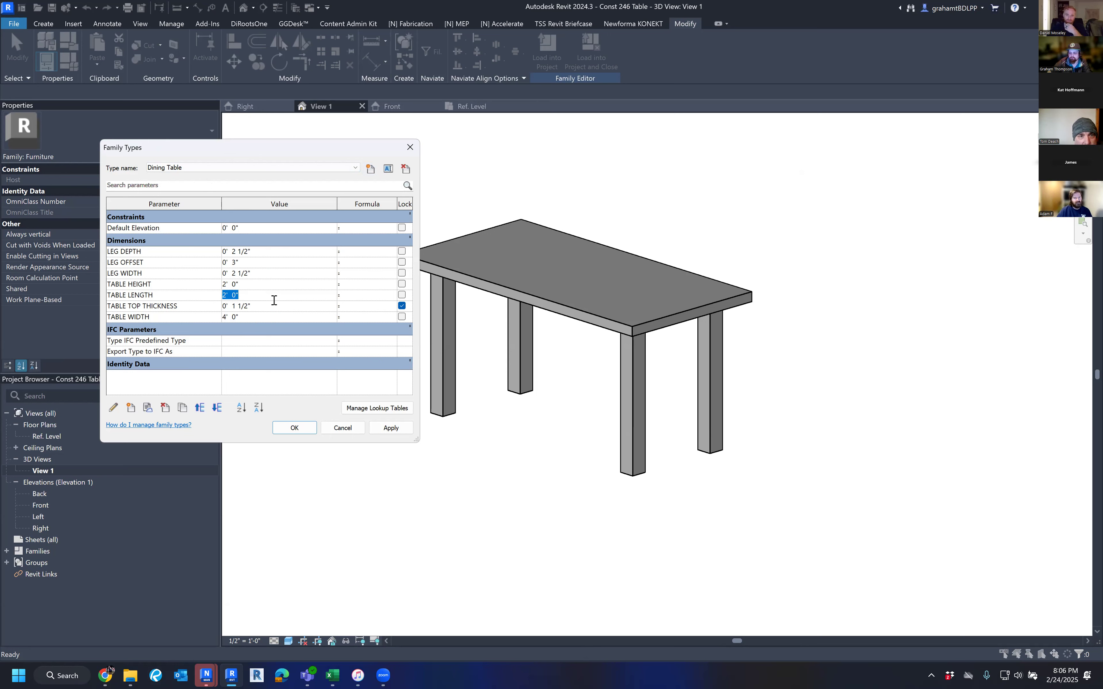
text(10)
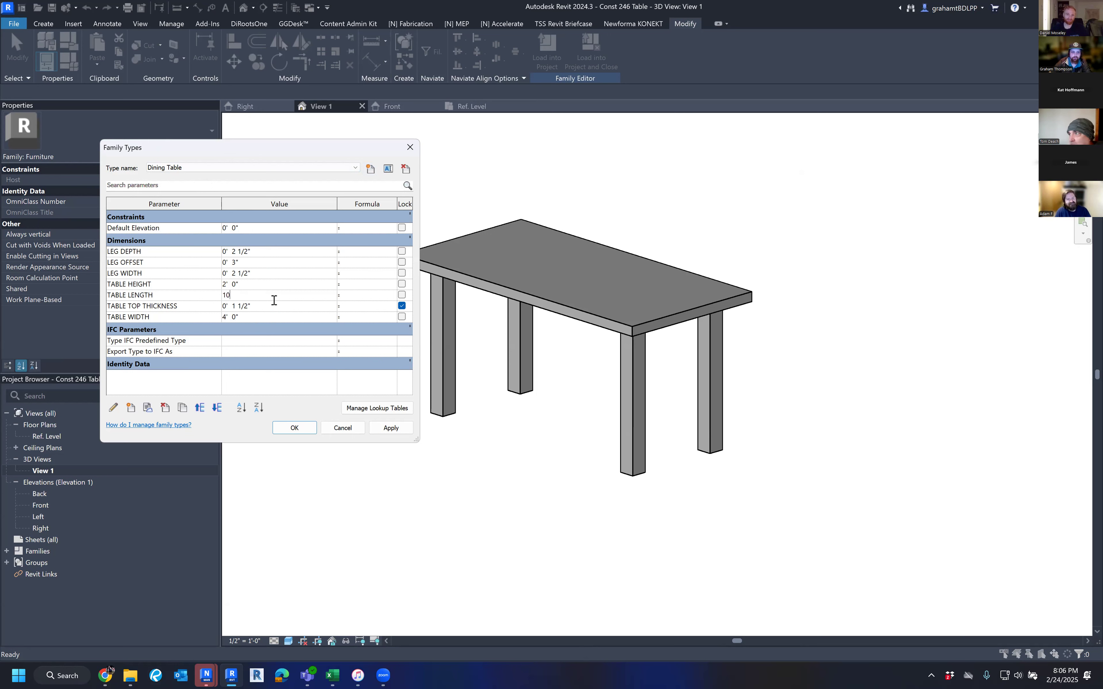
click(273, 317)
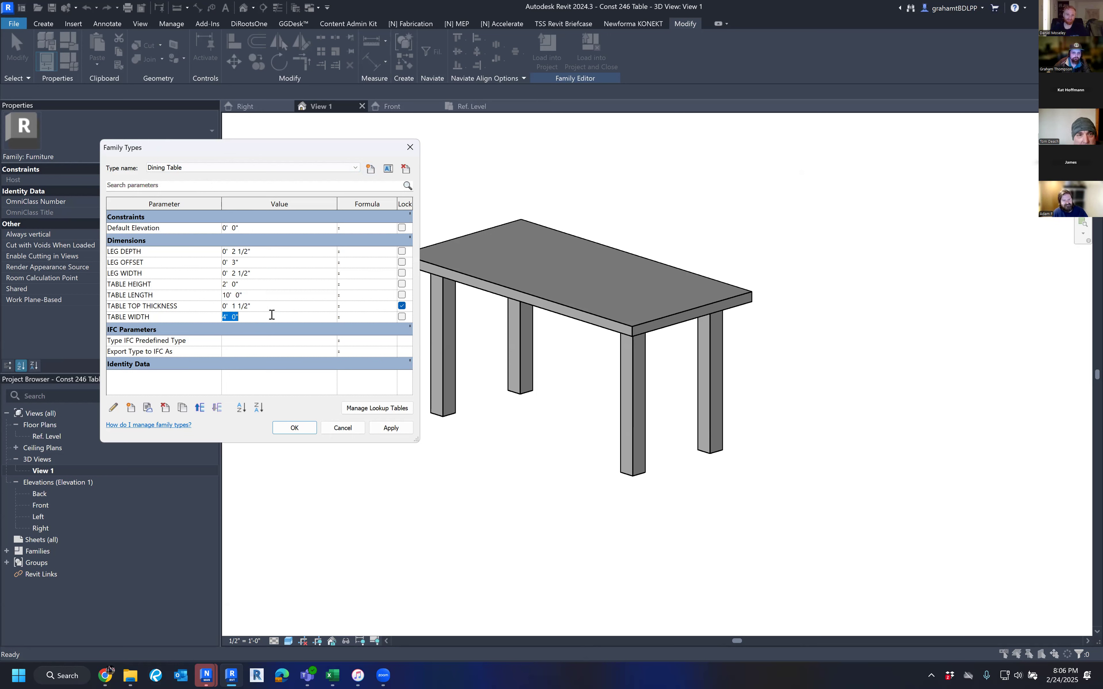
Step: Set TABLE TOP THICKNESS to 2.5" and TABLE HEIGHT to 3' 6" for the Dining Table type
click(266, 284)
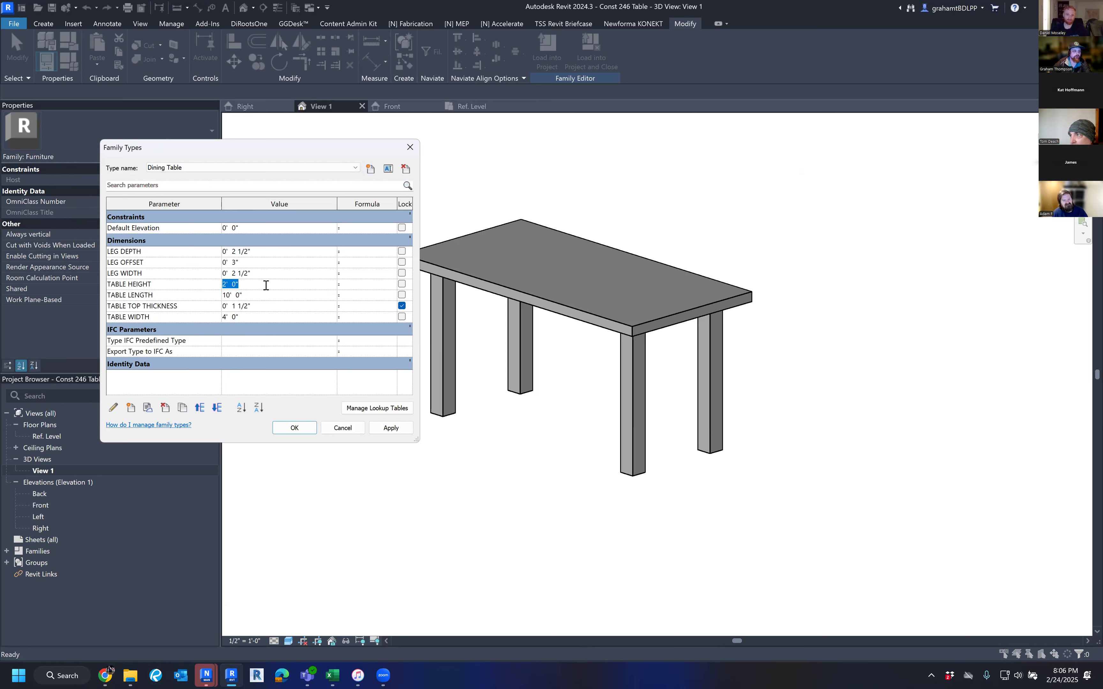
click(266, 306)
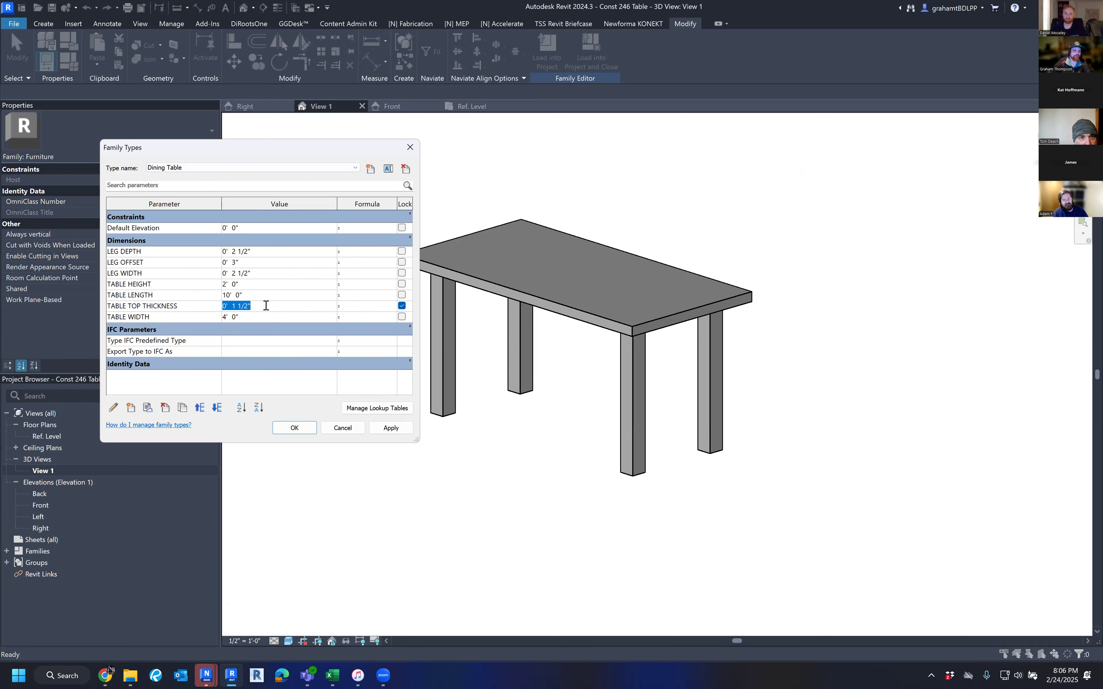
text(2.5)
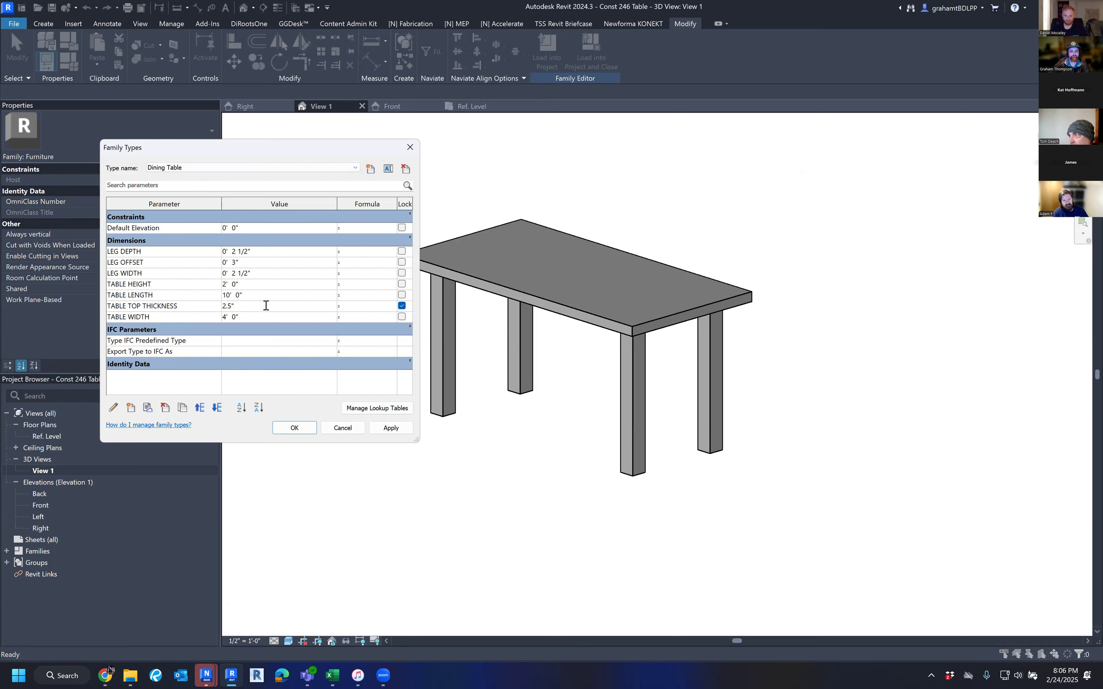
key(Tab)
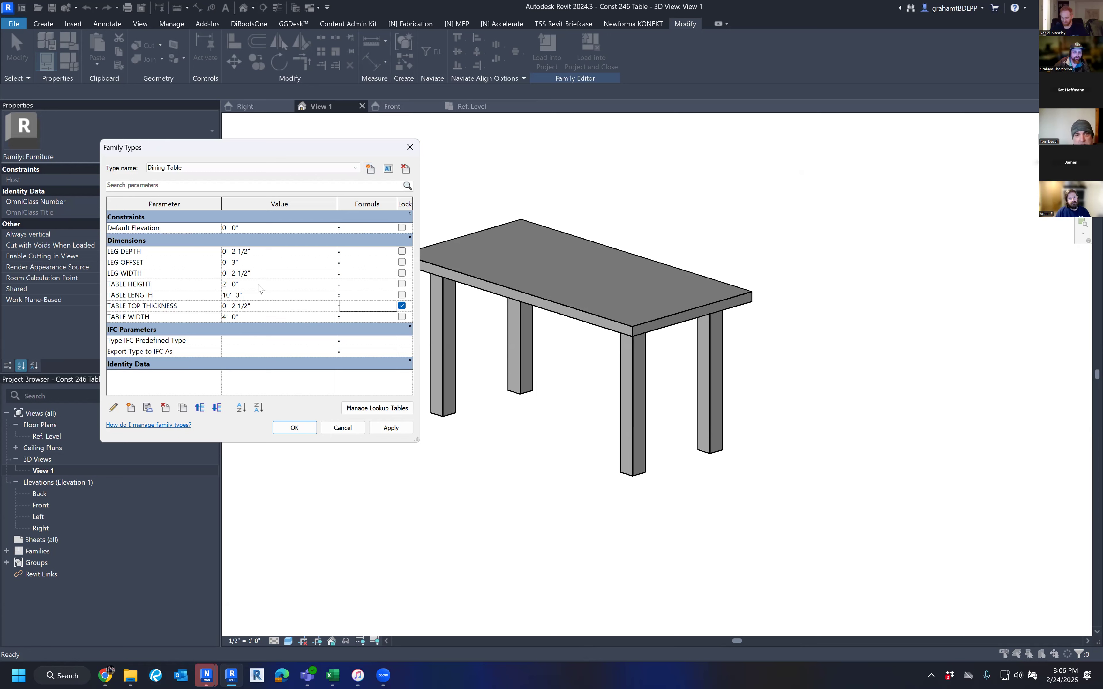
click(259, 284)
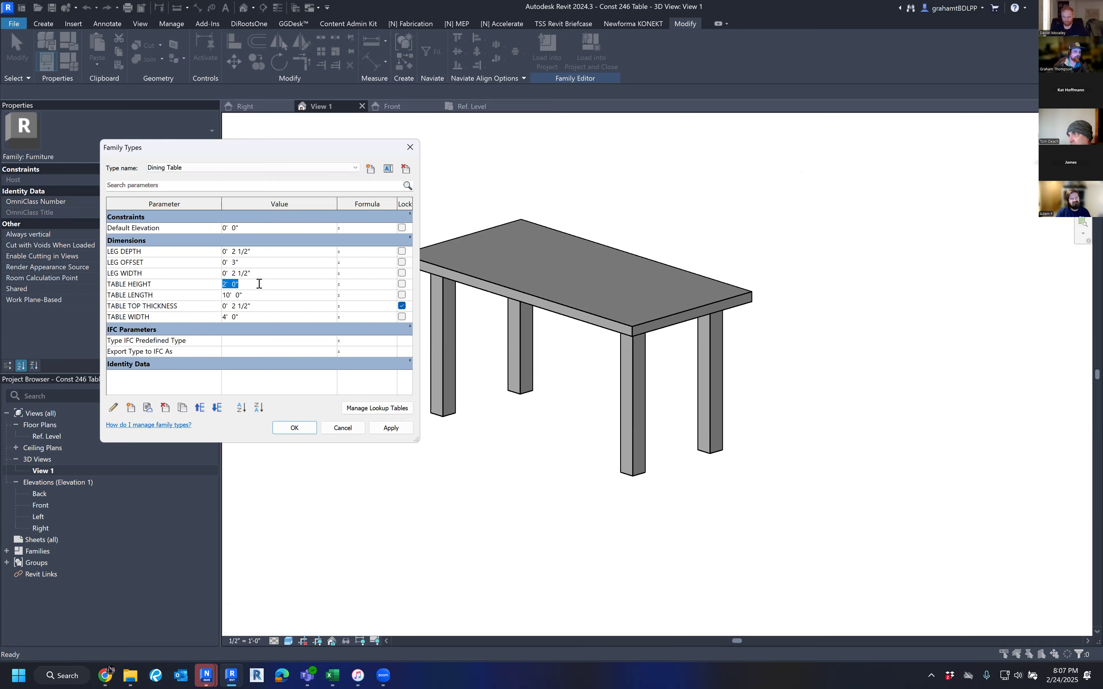
text(3.6")
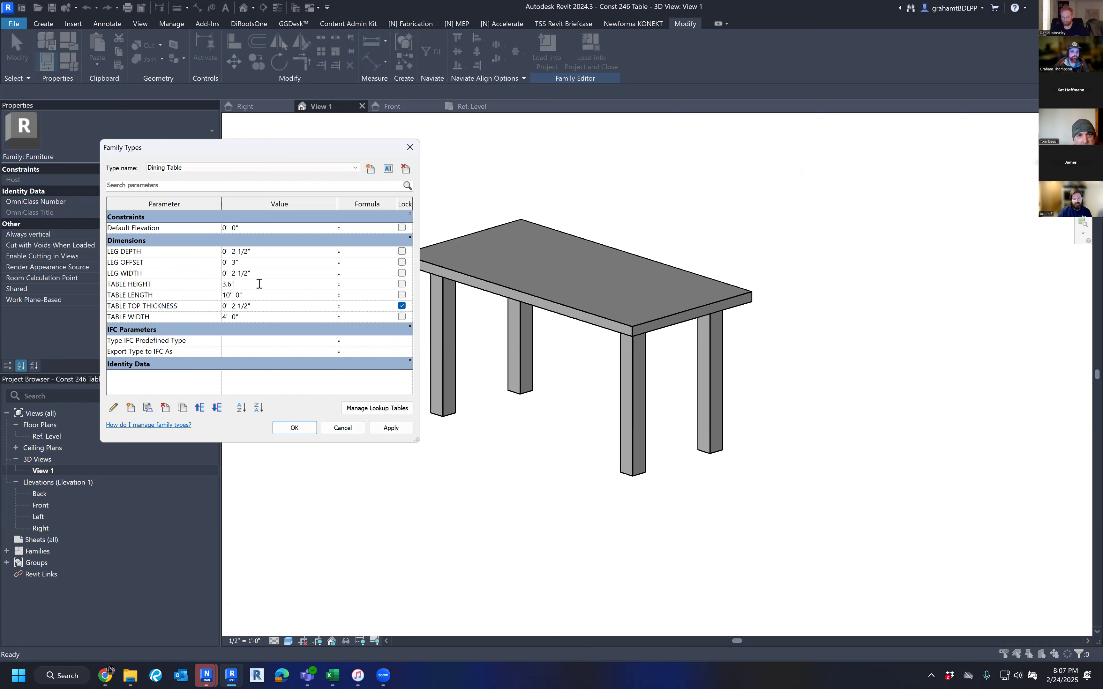
key(Tab)
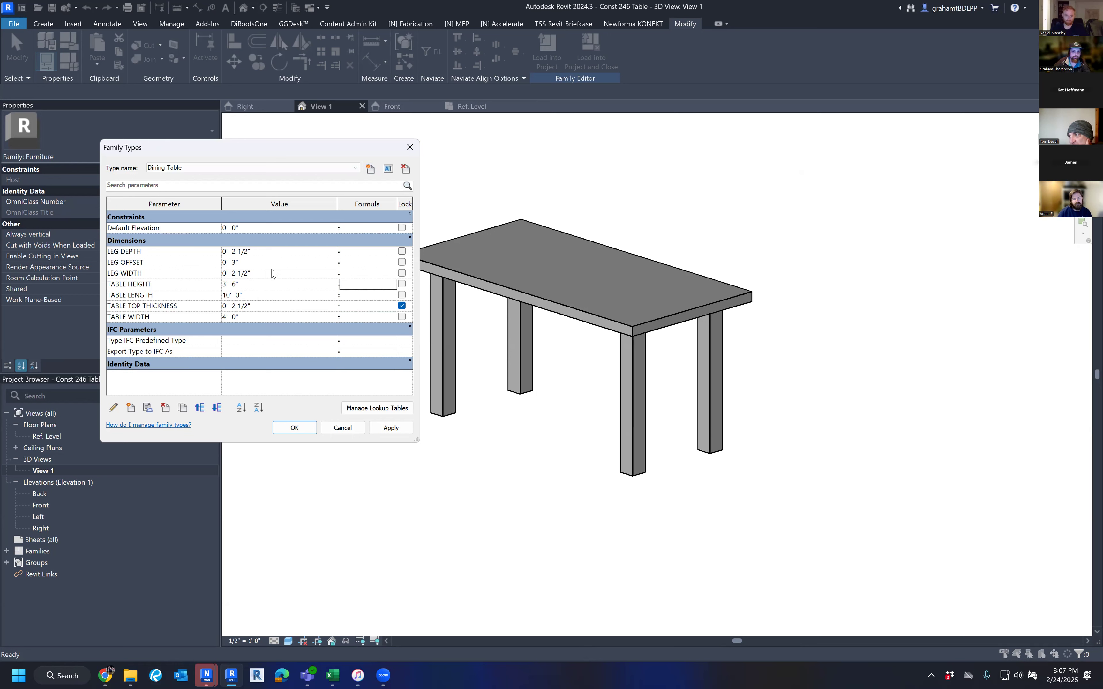
Step: Set LEG DEPTH to 6" and LEG OFFSET to 4" for the Dining Table type
click(275, 274)
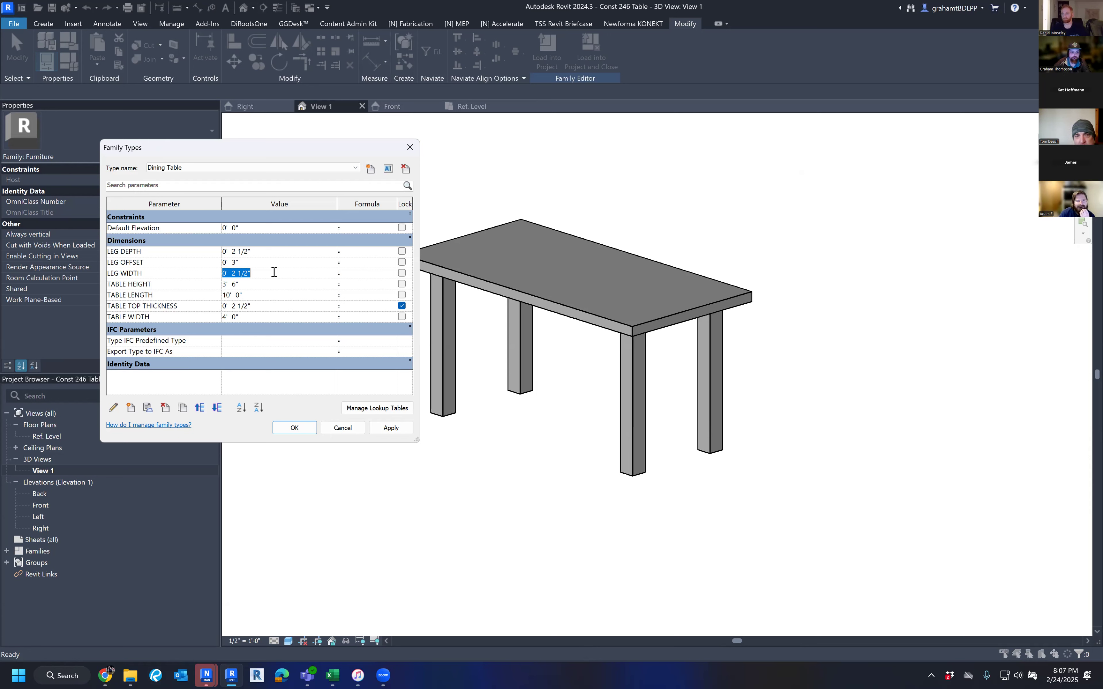
click(274, 249)
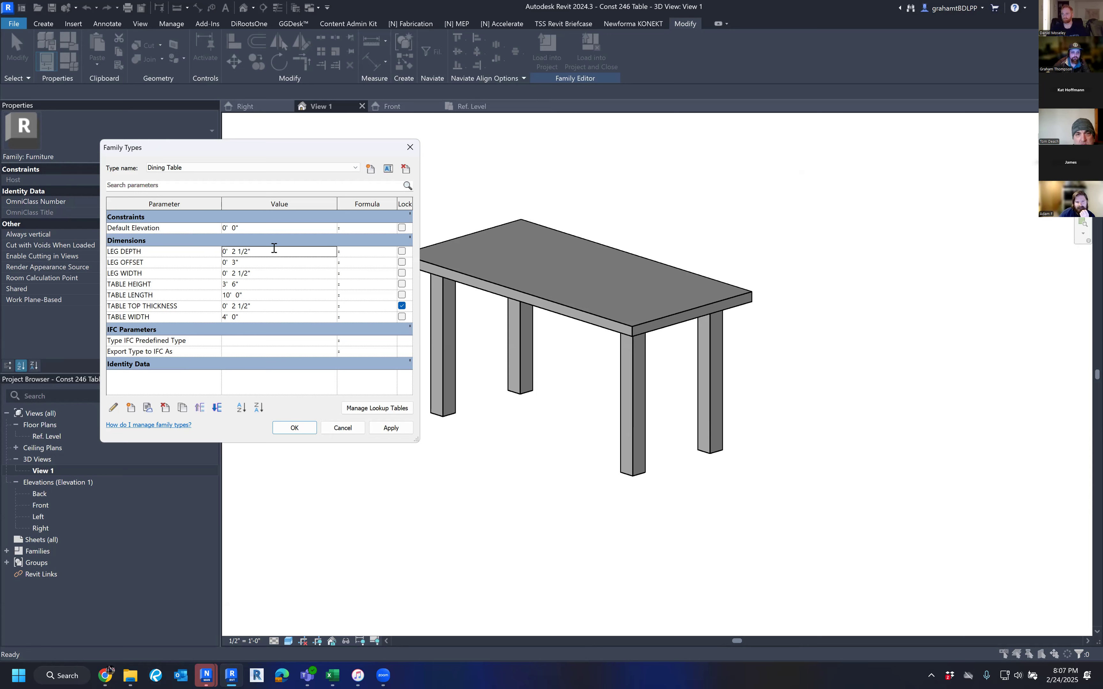
text(6)
click(272, 274)
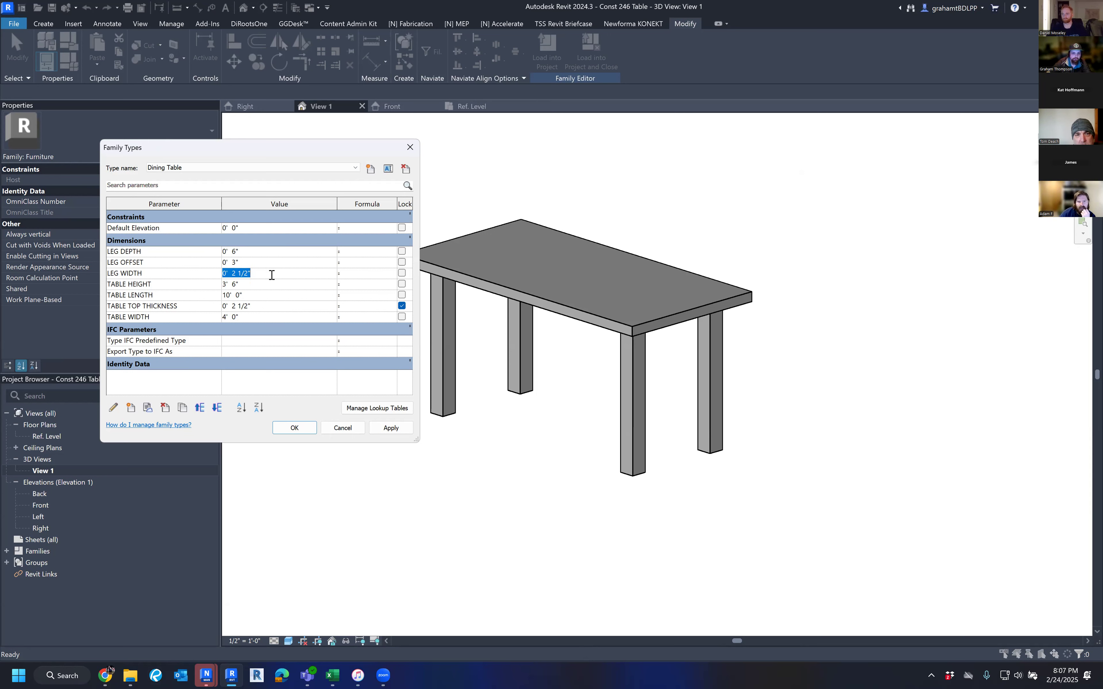
click(268, 262)
text(4)
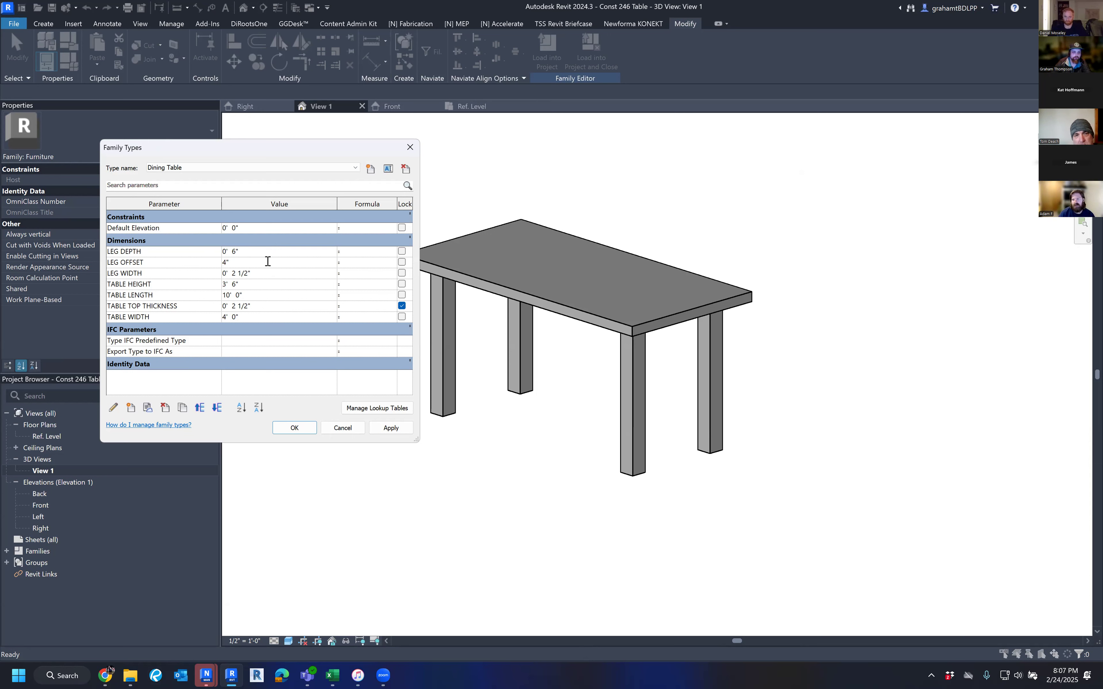
key(Tab)
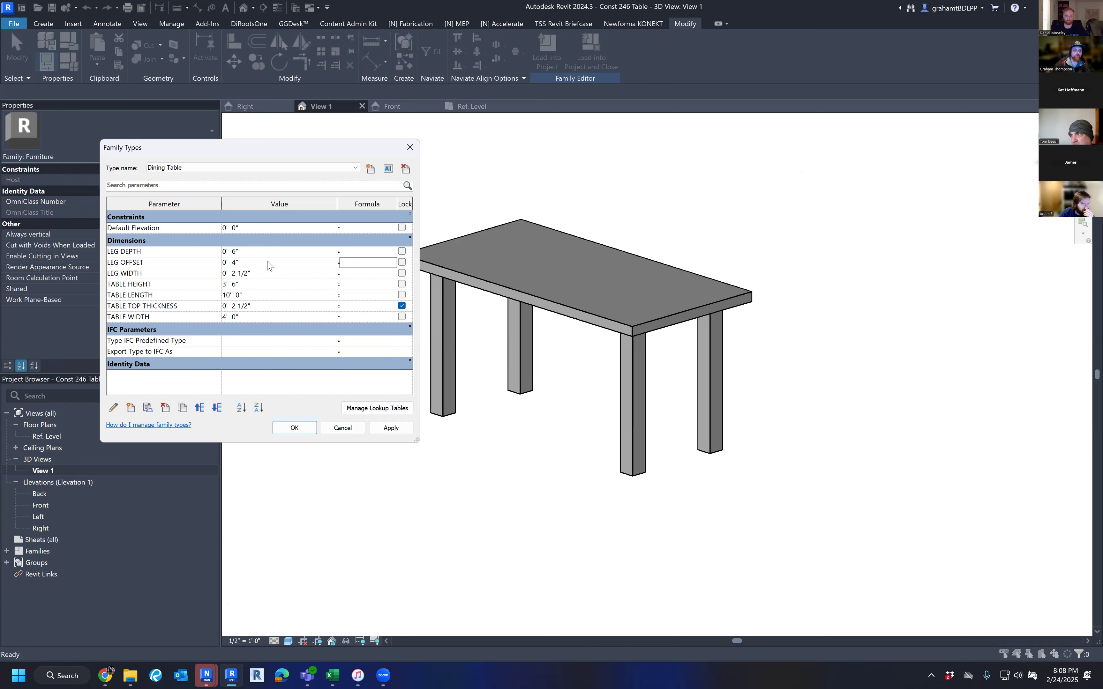
Step: Apply the Dining Table type's dimensions to the model, dismiss the save reminder and inspect the resized table in 3D
click(246, 173)
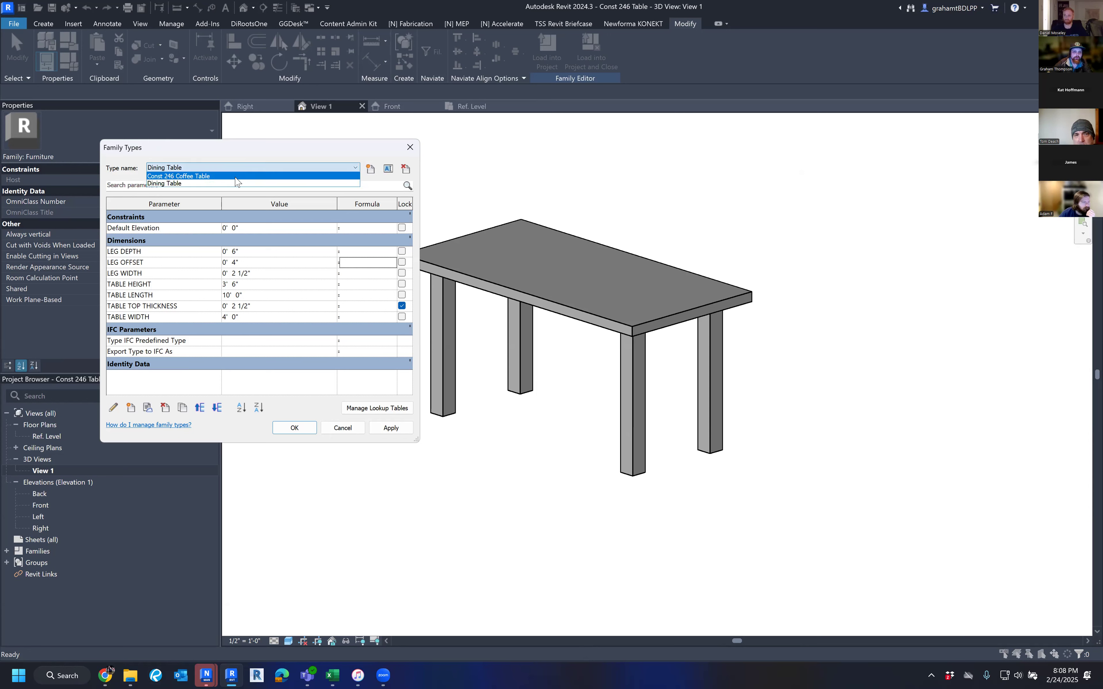
click(244, 162)
click(237, 168)
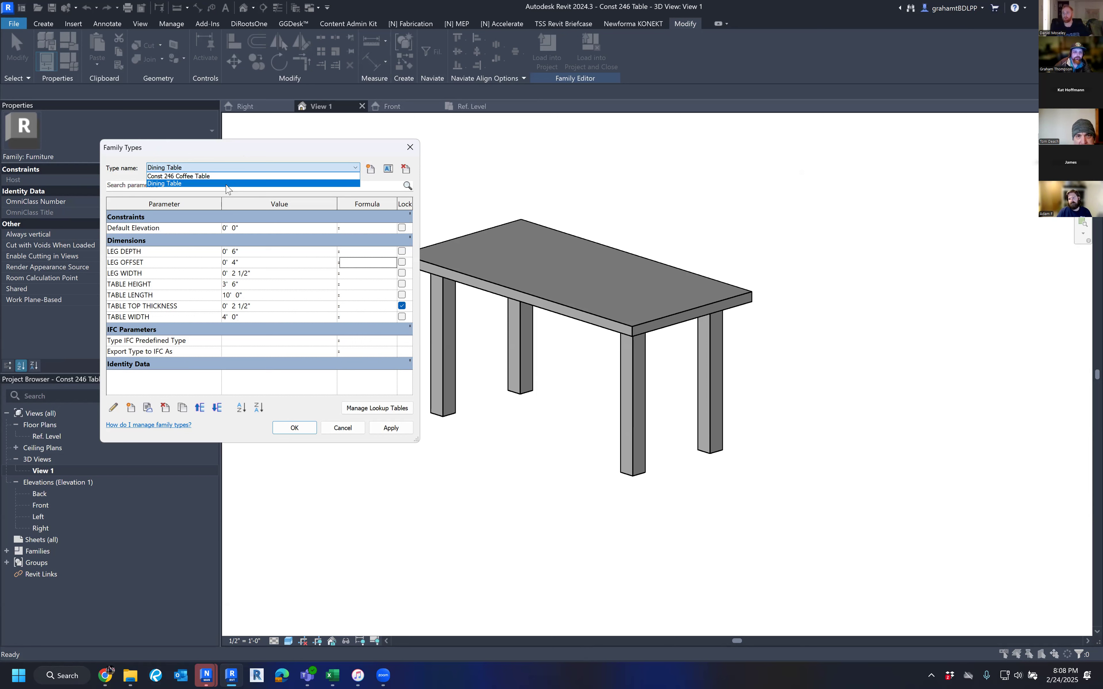
click(227, 184)
click(391, 429)
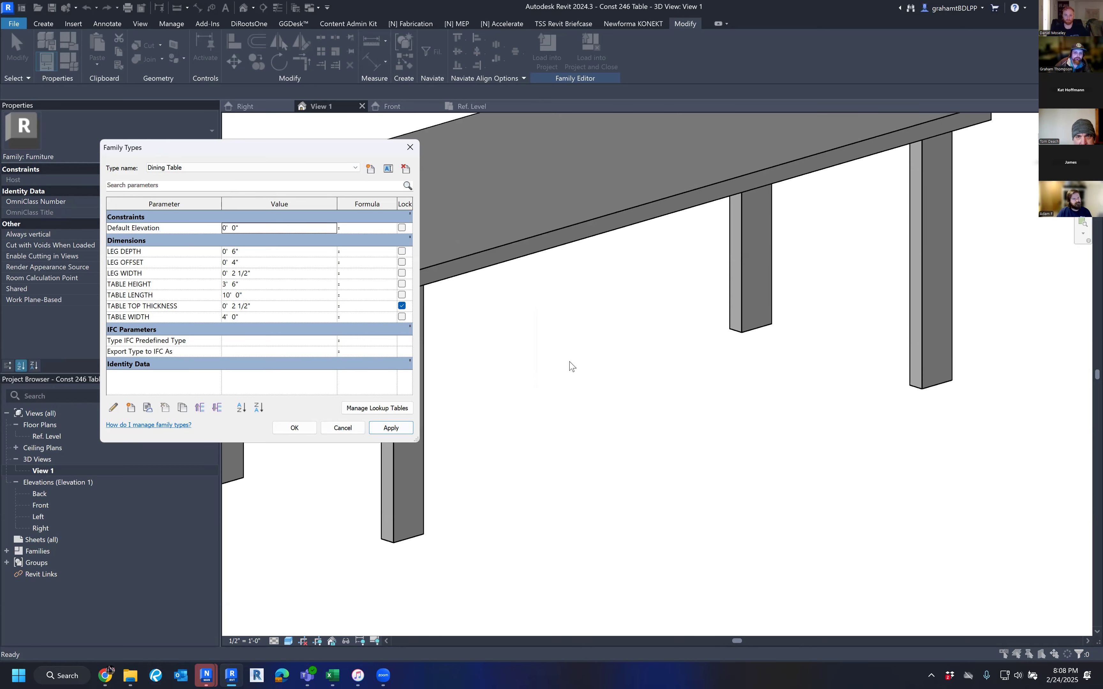
click(295, 428)
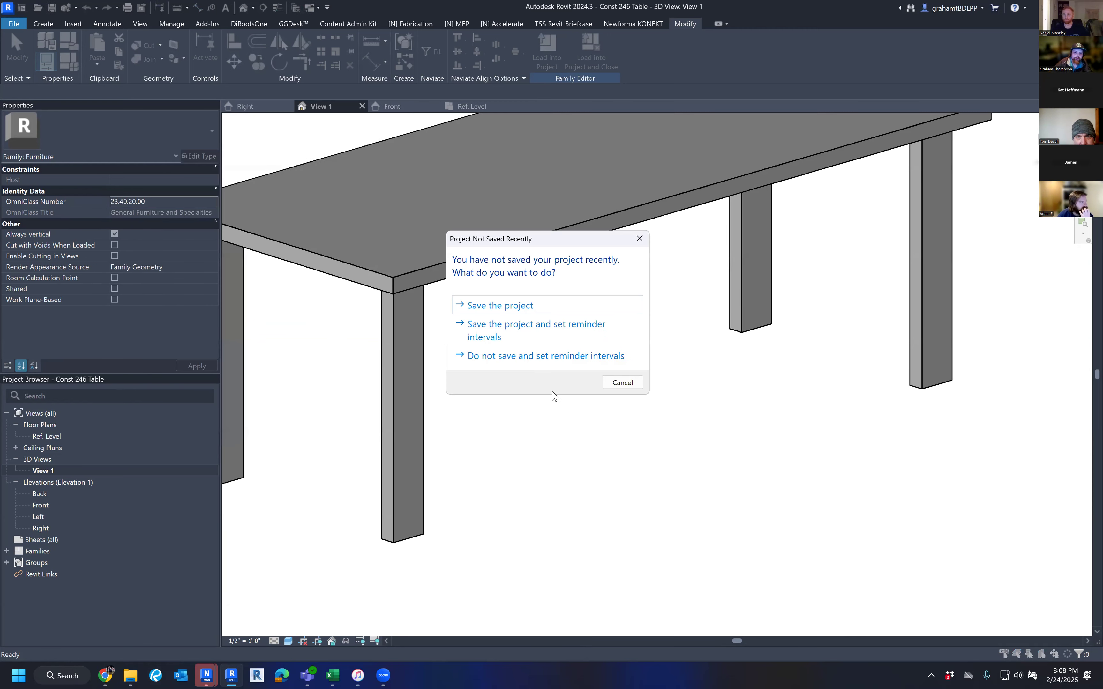
click(621, 385)
scroll(597, 413, down, 5)
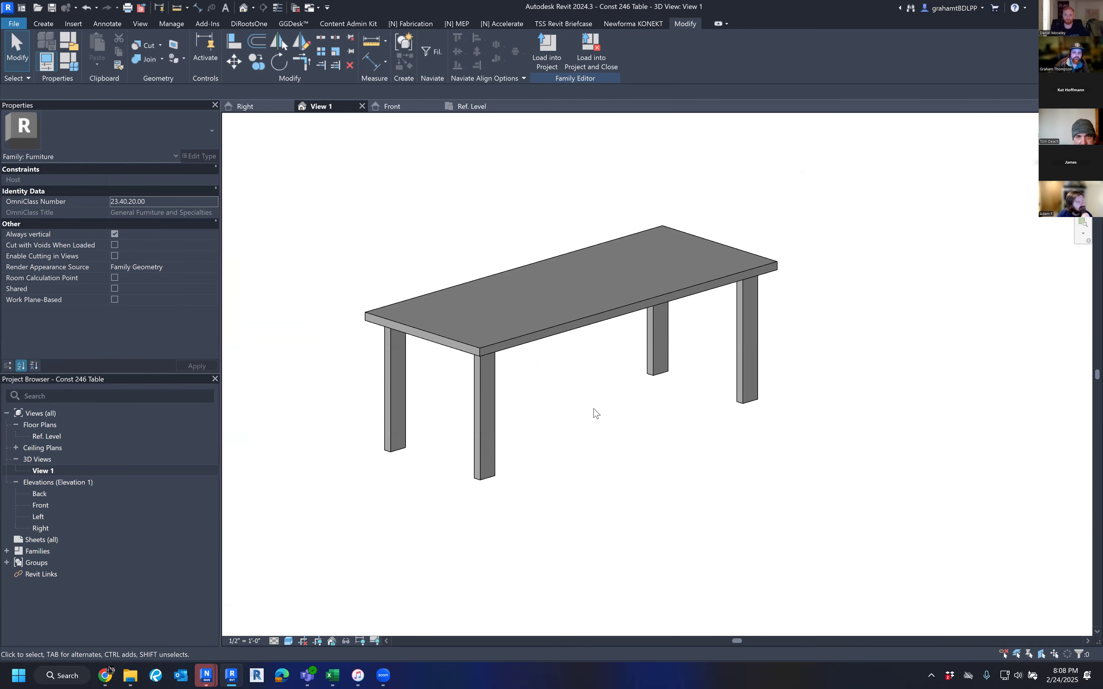
mouse_move(578, 406)
shift+middle_down()
mouse_move(517, 291)
mouse_move(593, 345)
mouse_move(622, 475)
mouse_move(616, 497)
mouse_move(667, 350)
mouse_move(603, 422)
mouse_move(569, 394)
shift+middle_up()
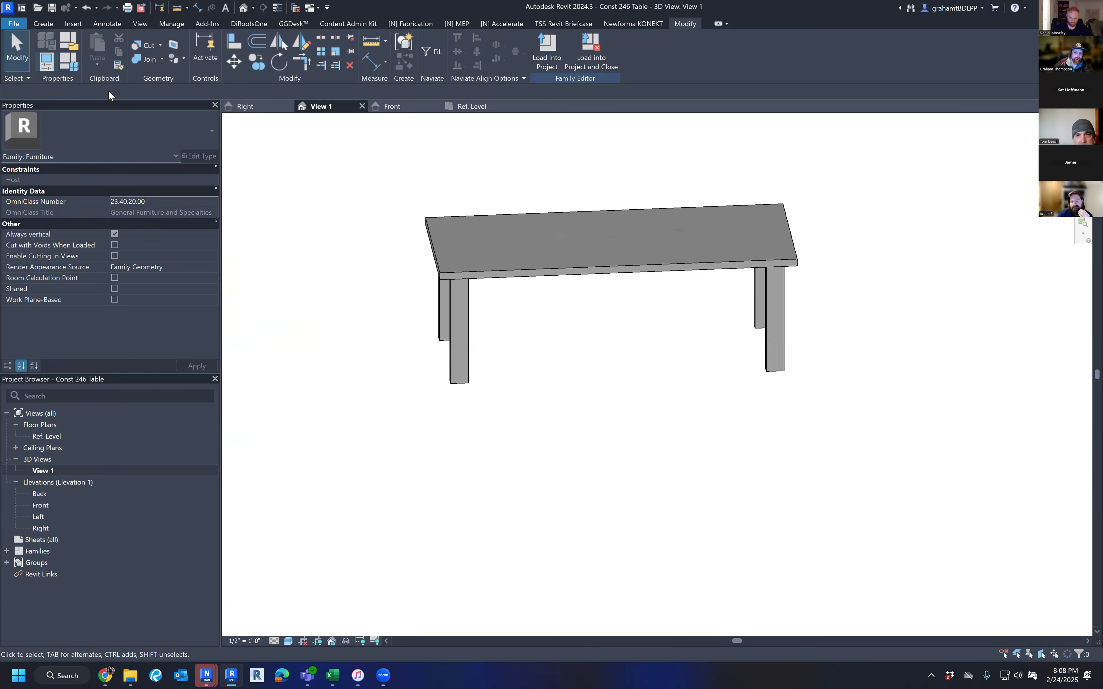
Step: Create another family type named Night Stand
click(44, 25)
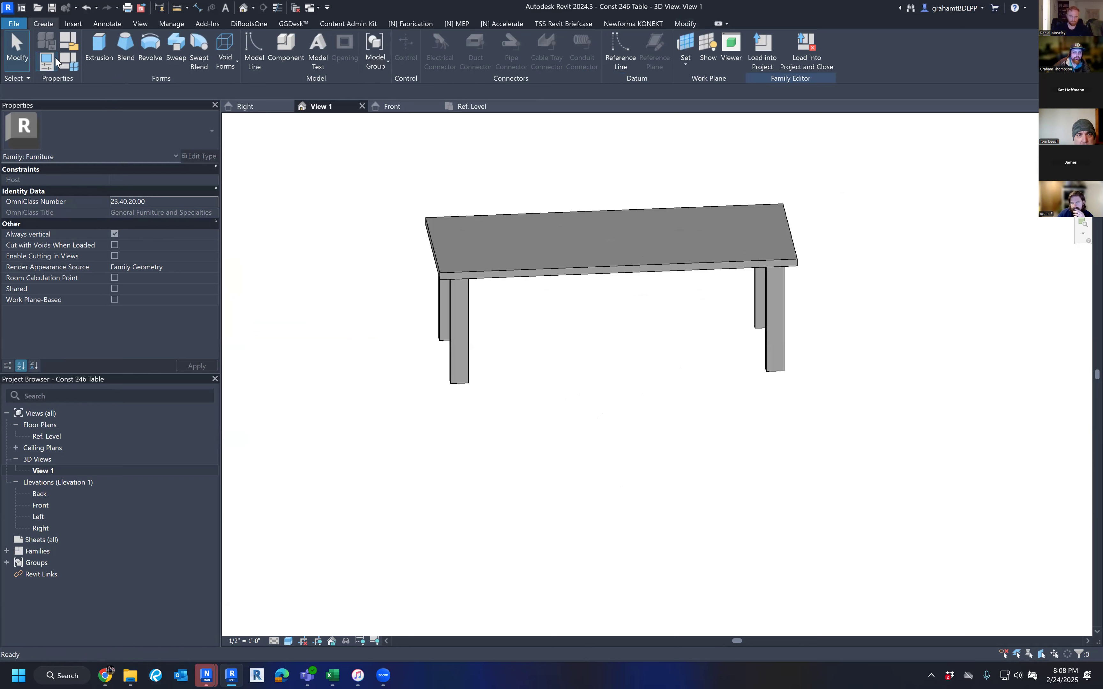
click(14, 24)
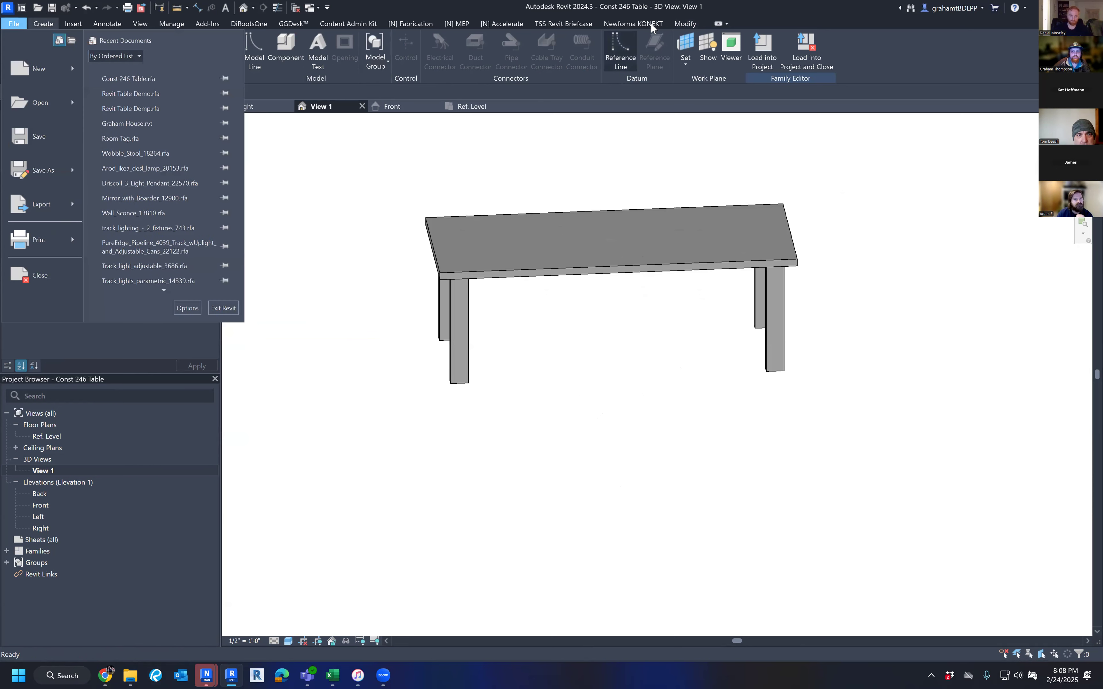
click(685, 23)
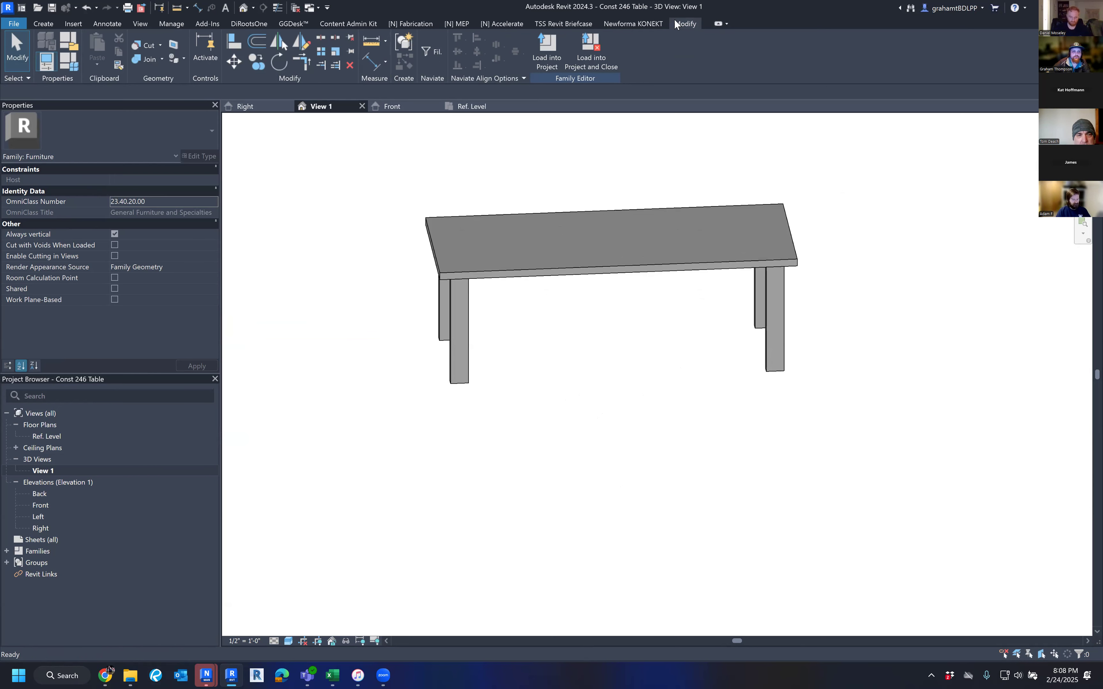
click(73, 67)
click(370, 170)
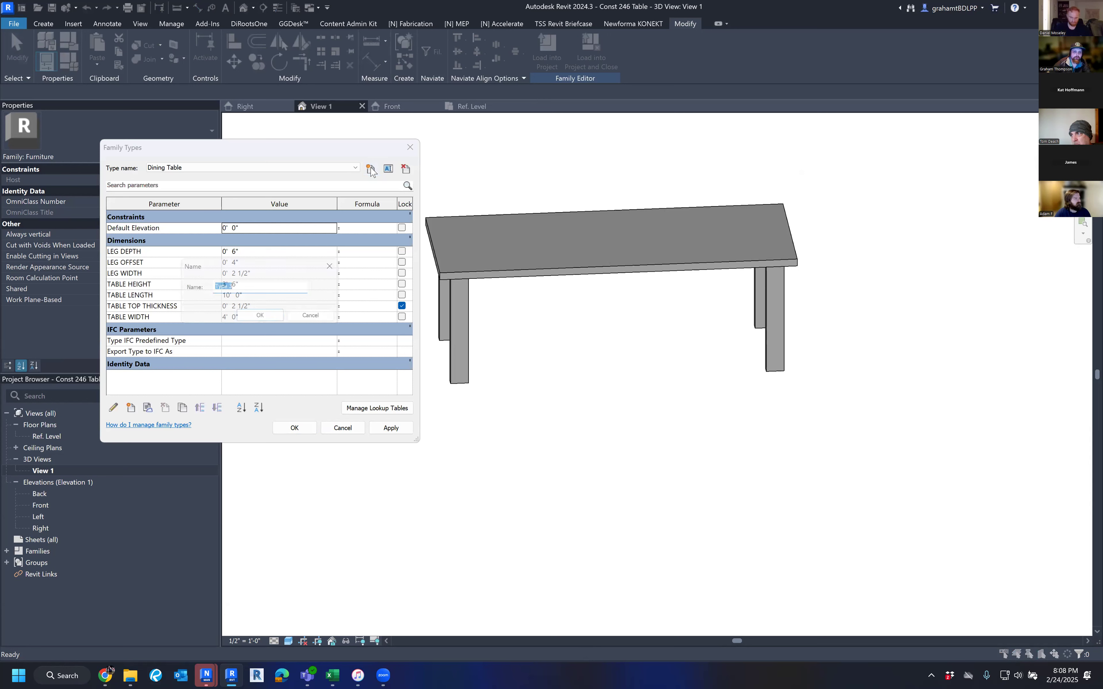
text(Night Stand)
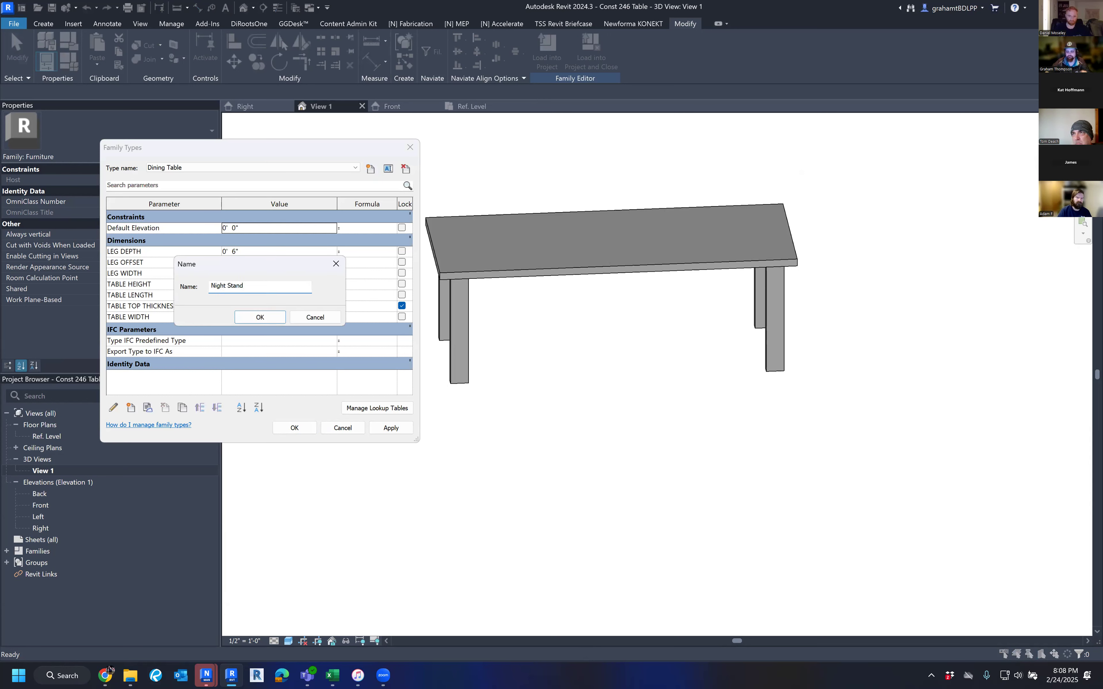
key(Return)
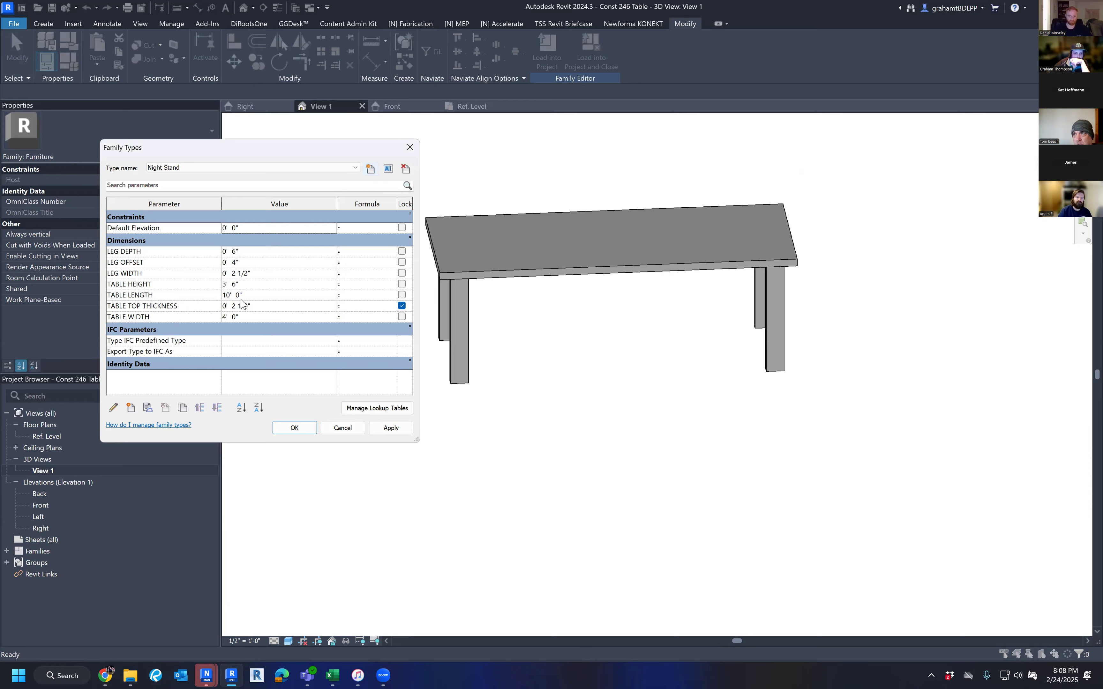
Step: Set the Night Stand type's TABLE WIDTH to 16" and its TABLE LENGTH to 1' 4"
click(283, 319)
text(16")
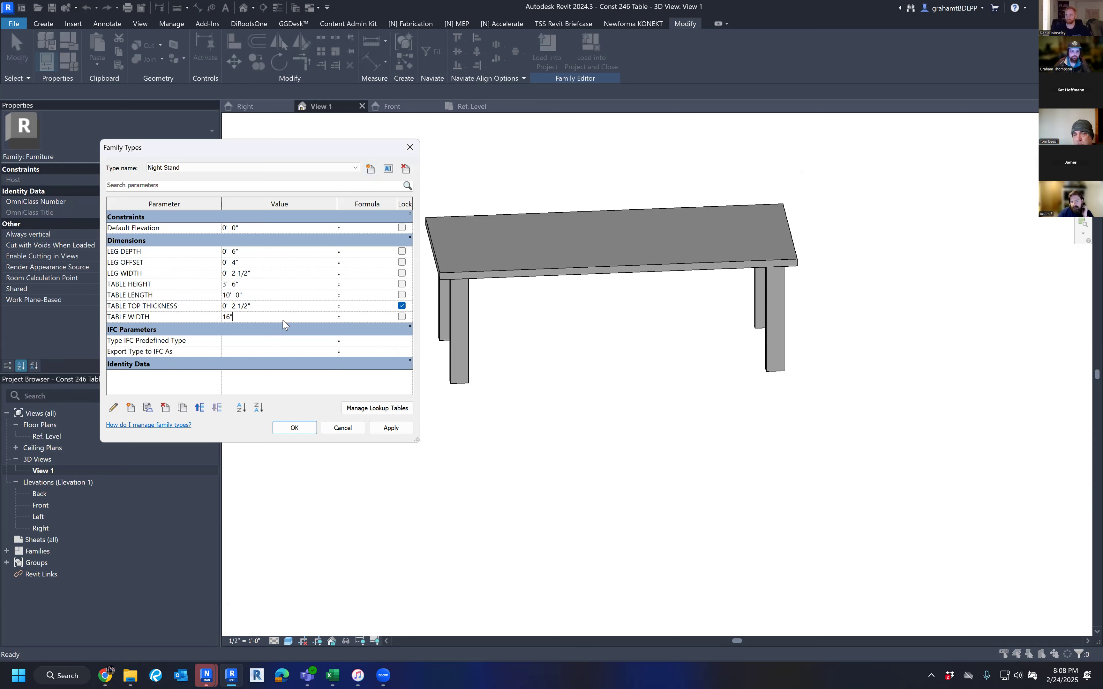
key(Tab)
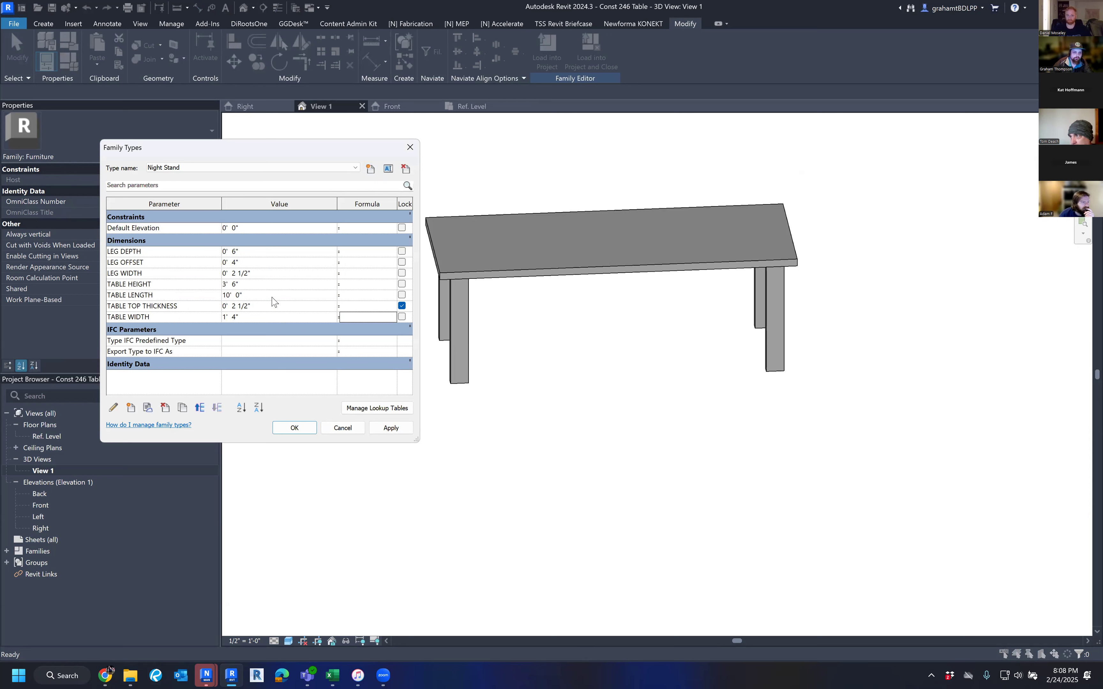
click(272, 296)
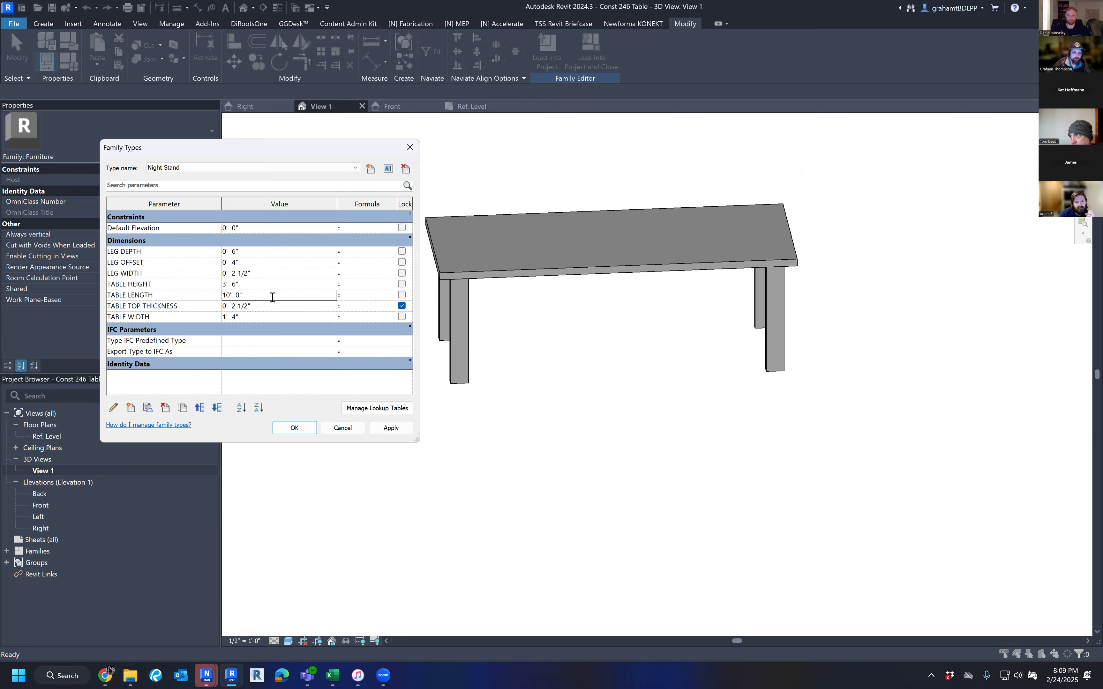
text(1' 4)
key(Tab)
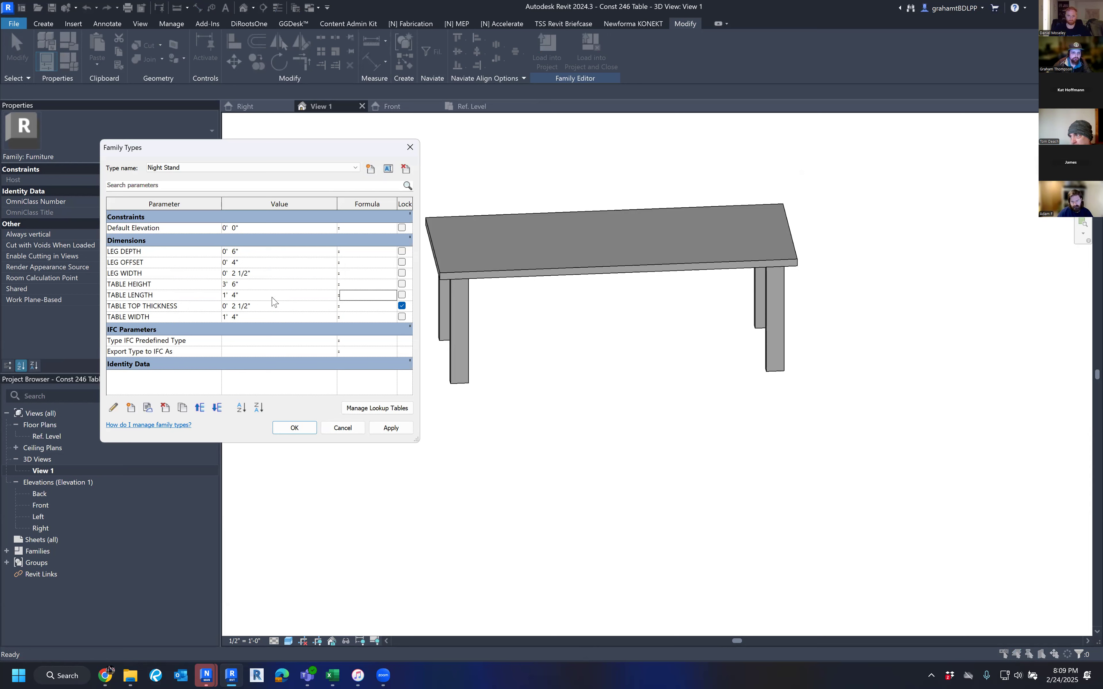
Step: Set the Night Stand type's LEG WIDTH to 2" and its LEG DEPTH to 2"
click(268, 283)
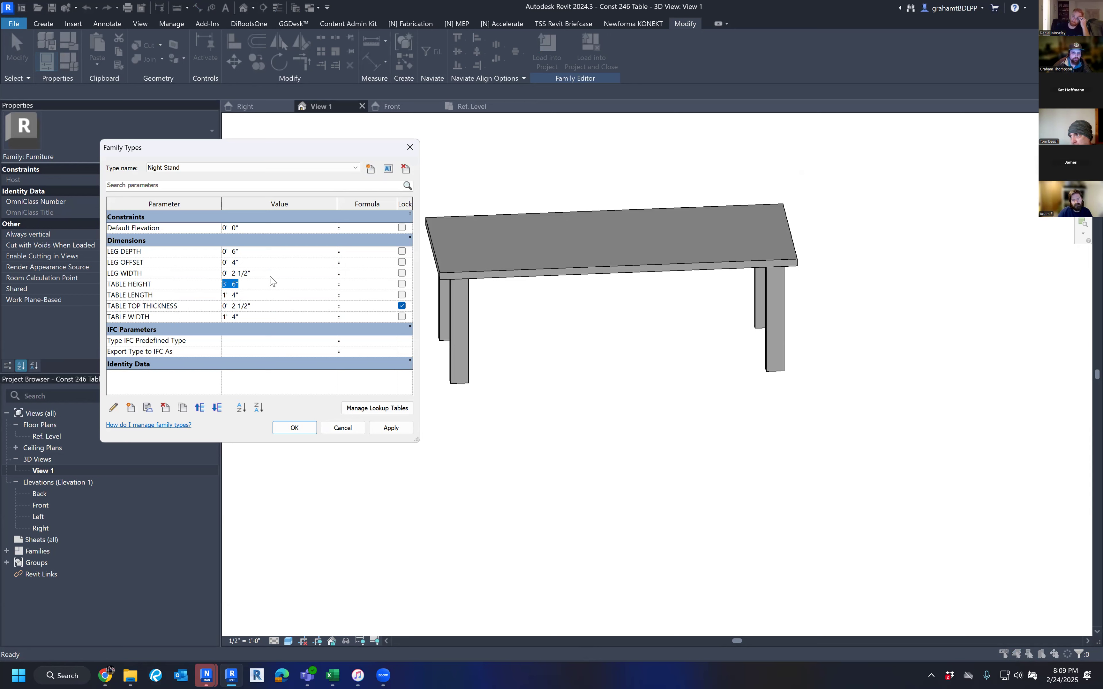
click(272, 274)
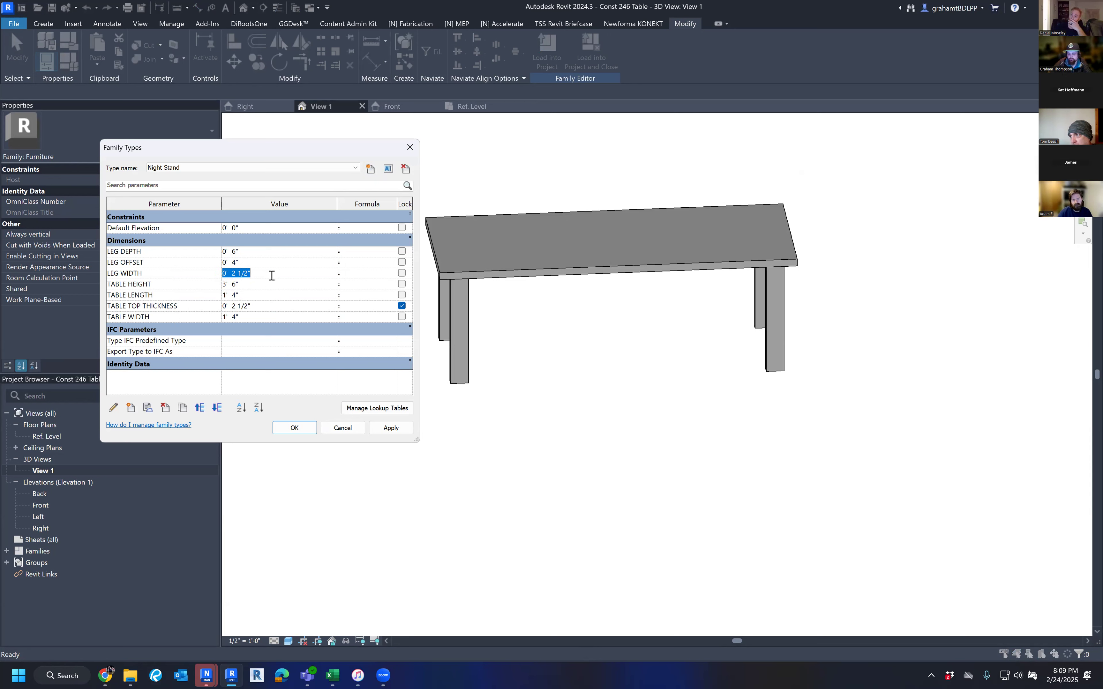
text(2")
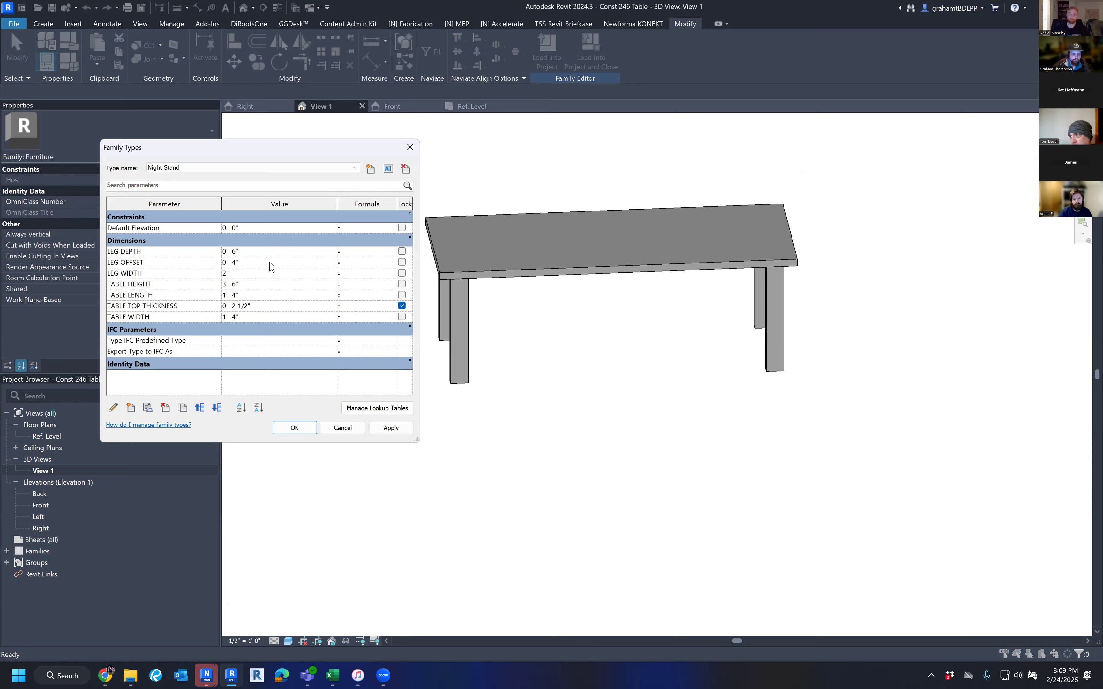
click(263, 250)
text(")
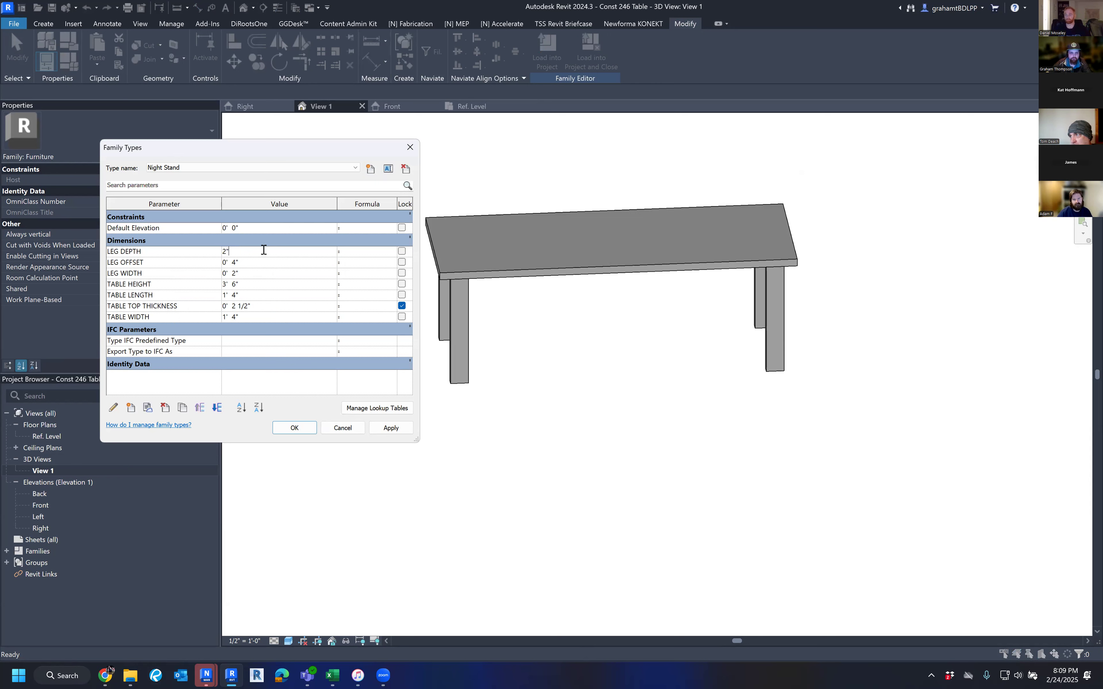
Step: Set the Night Stand type's LEG OFFSET to 1 1/2" and TABLE TOP THICKNESS to 1", applying the values to the model
click(255, 263)
text(1.5")
key(Tab)
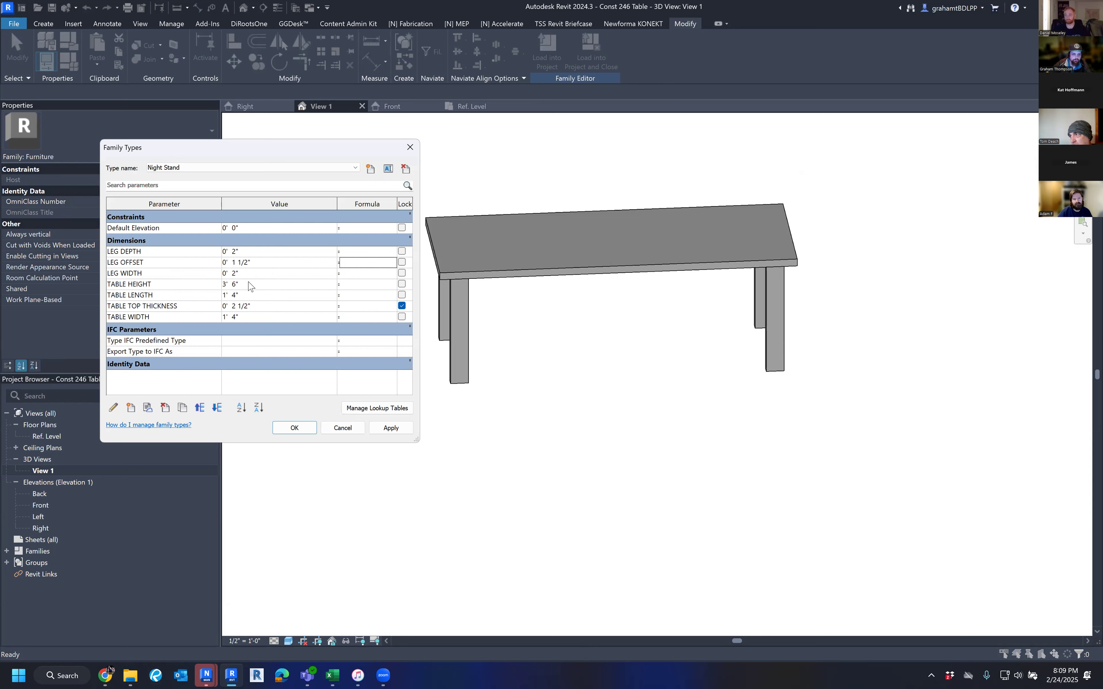
click(268, 309)
text(1")
key(Tab)
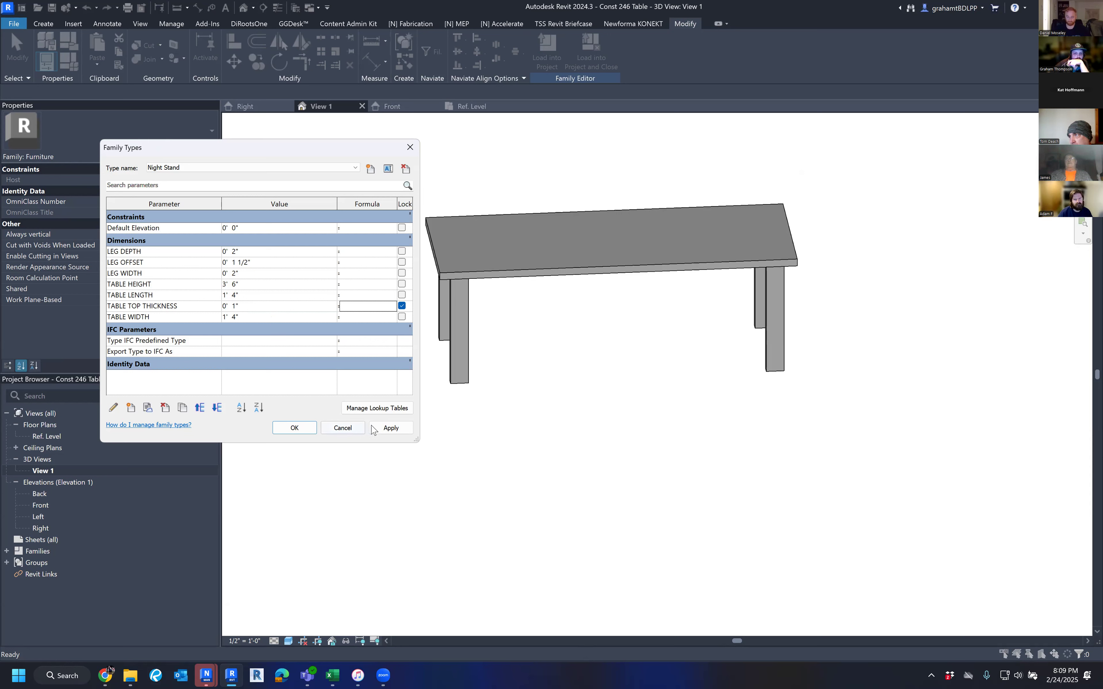
click(384, 429)
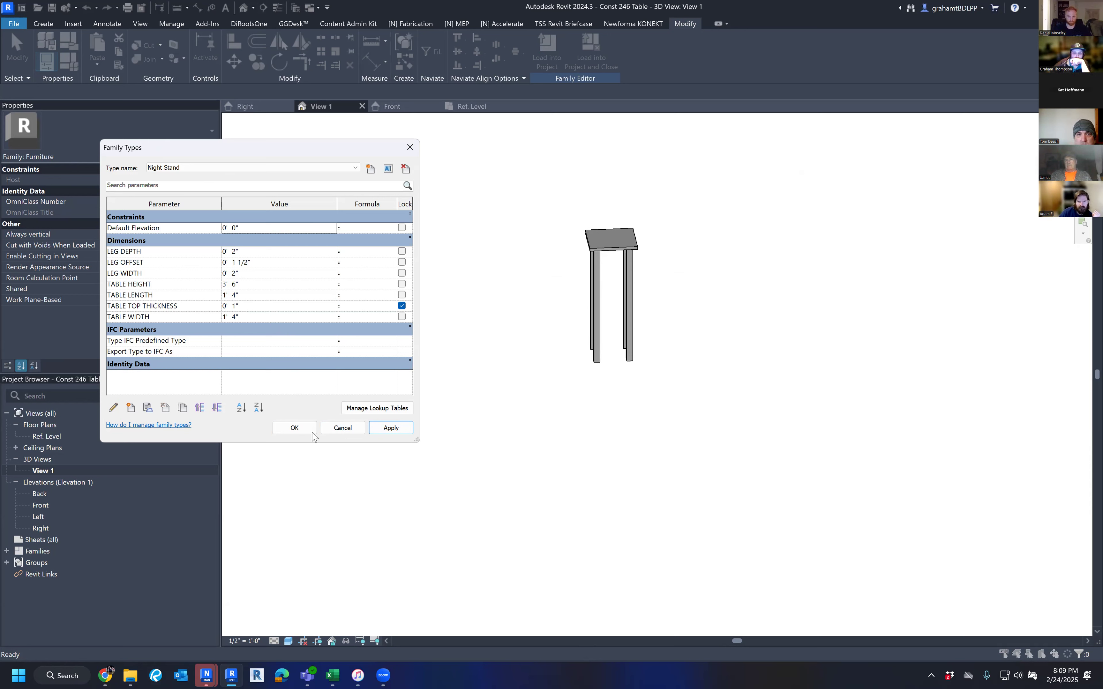
Step: Close the family types and inspect the Night Stand's proportions in the 3D view from several angles
click(341, 427)
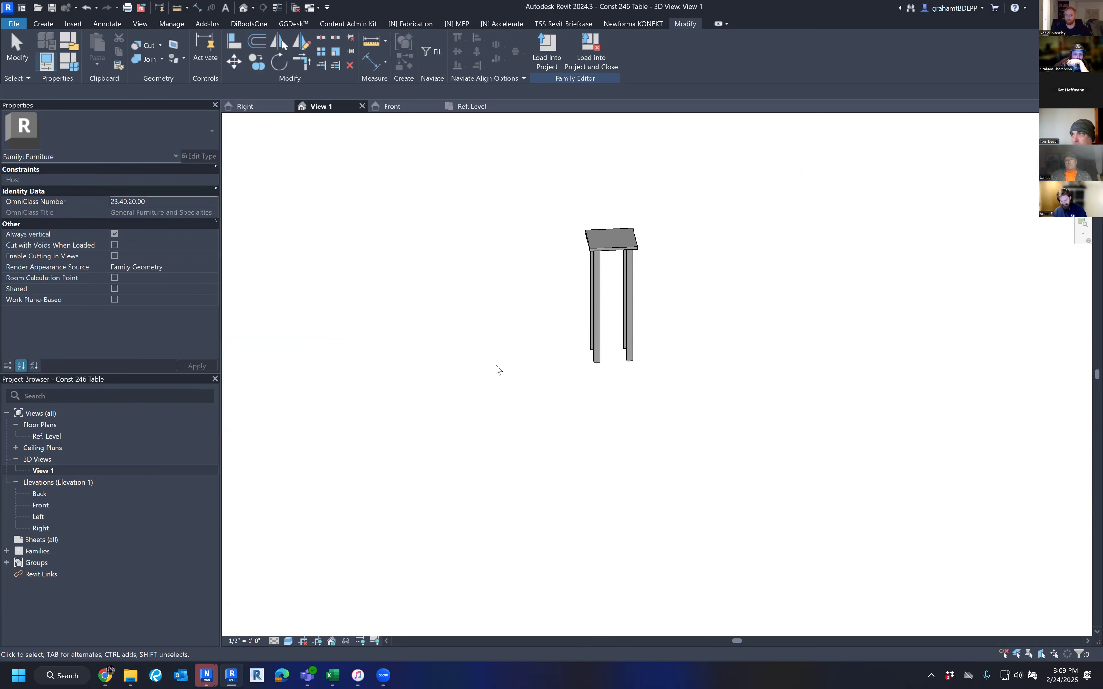
shift+middle_drag(619, 291, 584, 273)
scroll(585, 273, down, 1)
shift+middle_drag(602, 322, 587, 319)
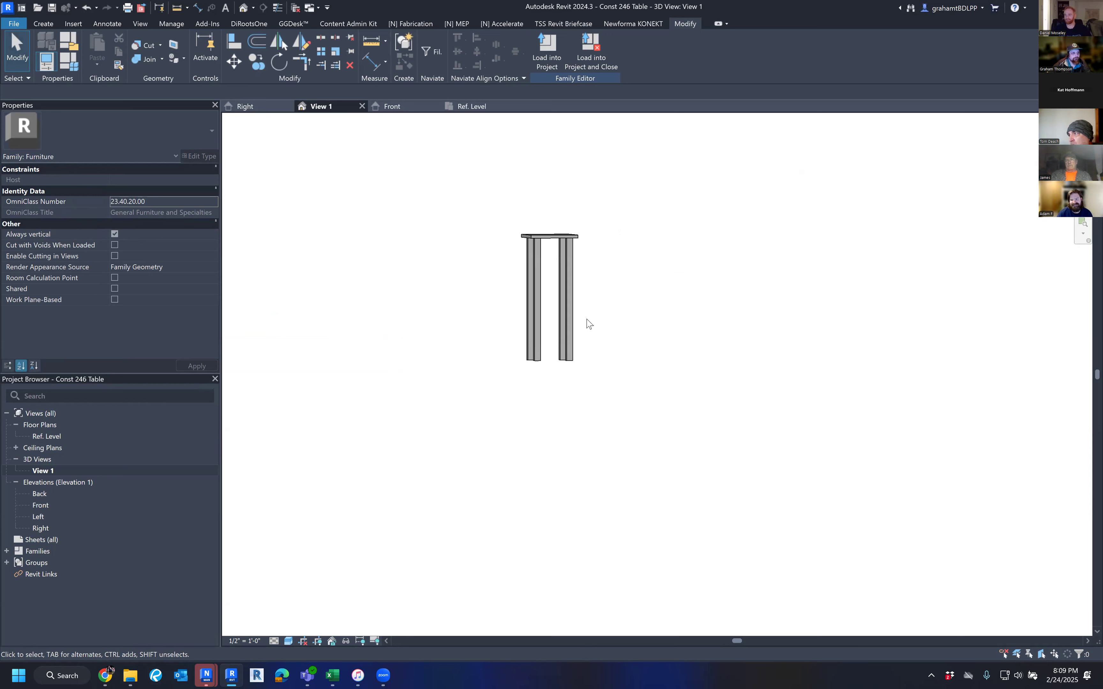
shift+middle_drag(588, 319, 607, 410)
scroll(563, 264, up, 5)
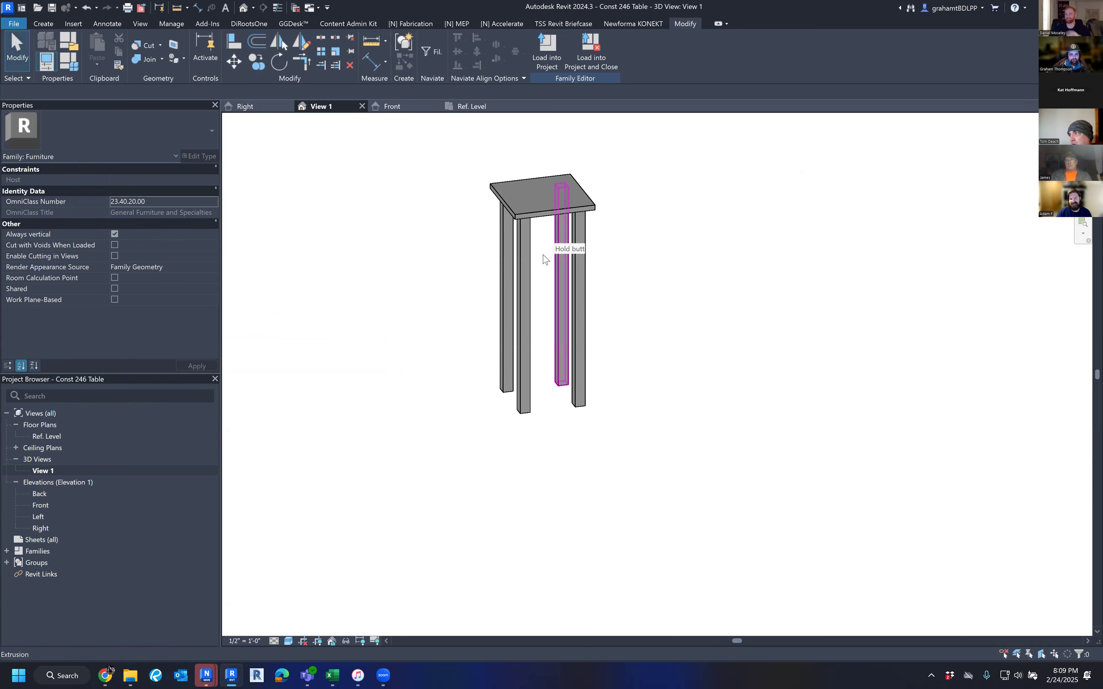
shift+middle_drag(383, 385, 470, 368)
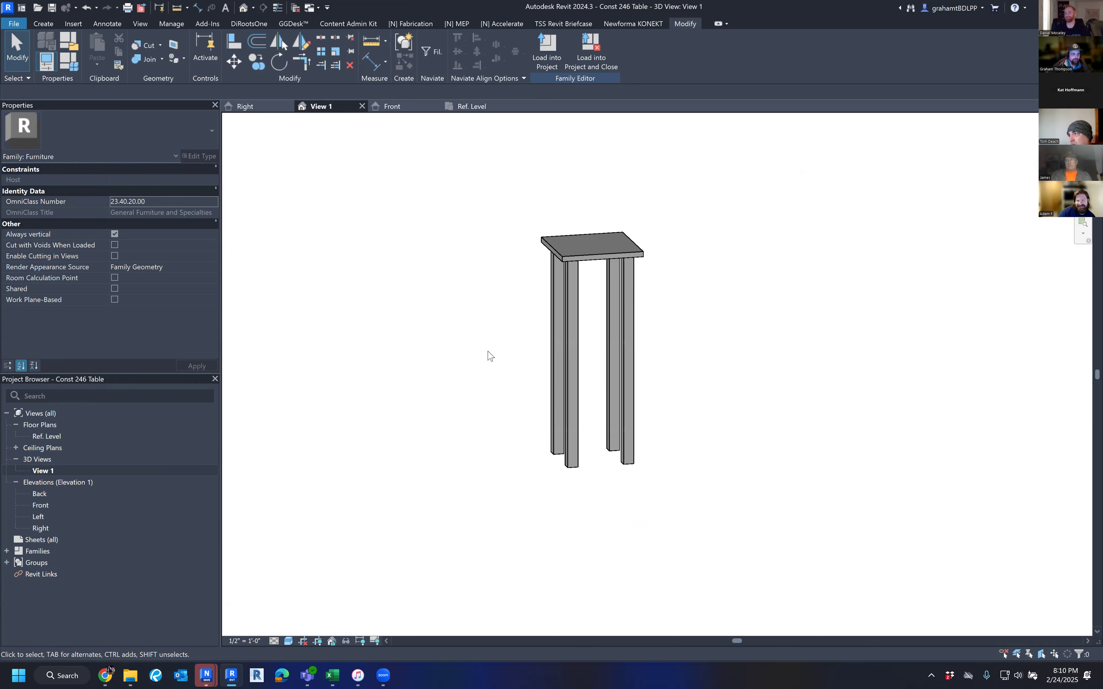
Step: Set the Night Stand type's TABLE HEIGHT to 2' 6" and accept the change
click(68, 66)
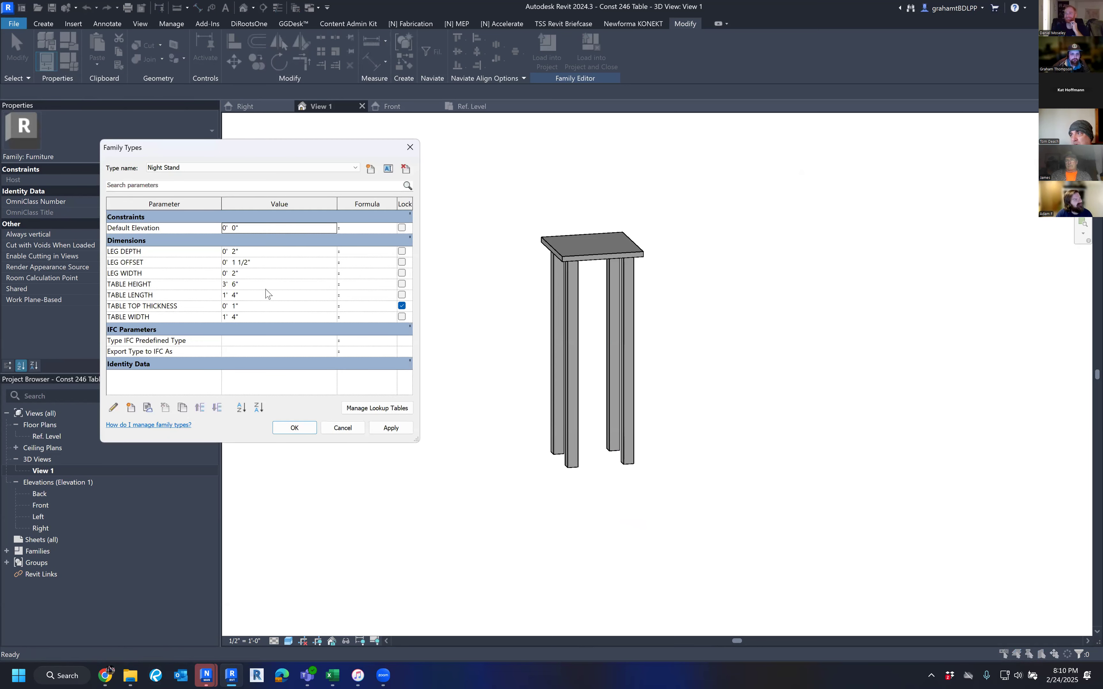
click(254, 284)
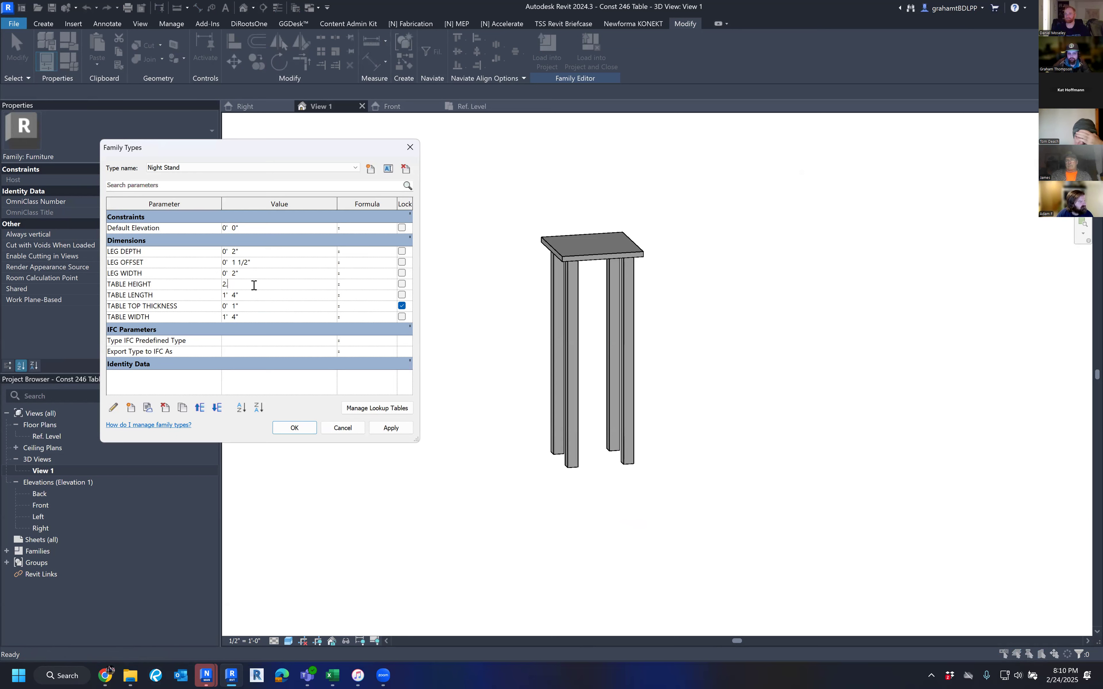
key(Tab)
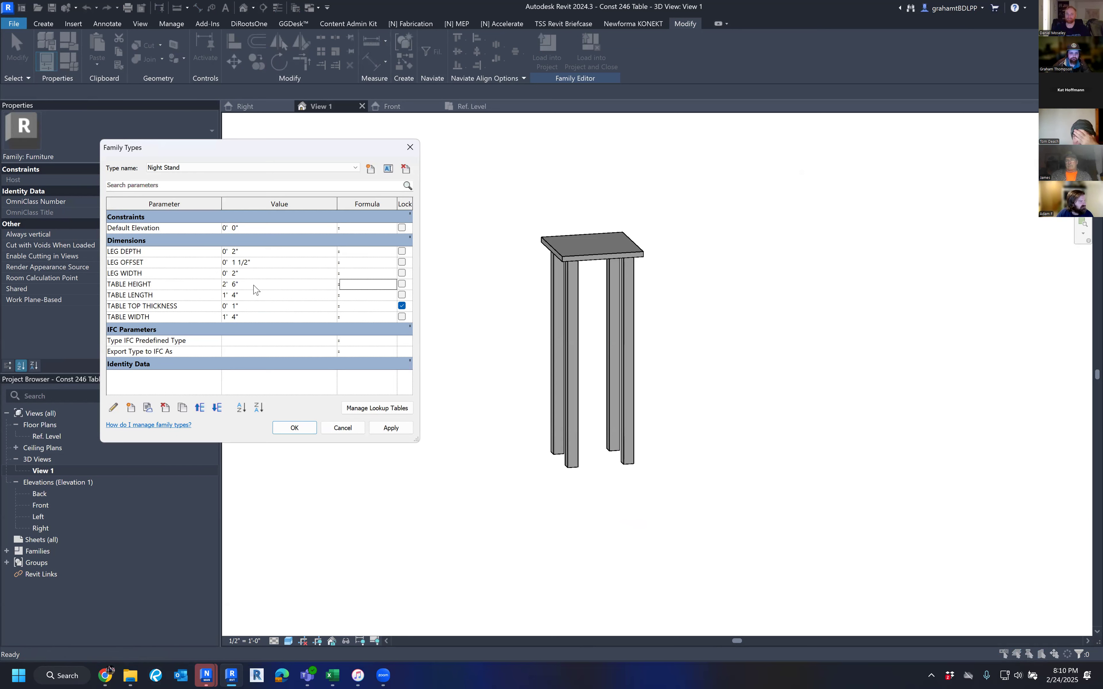
click(295, 428)
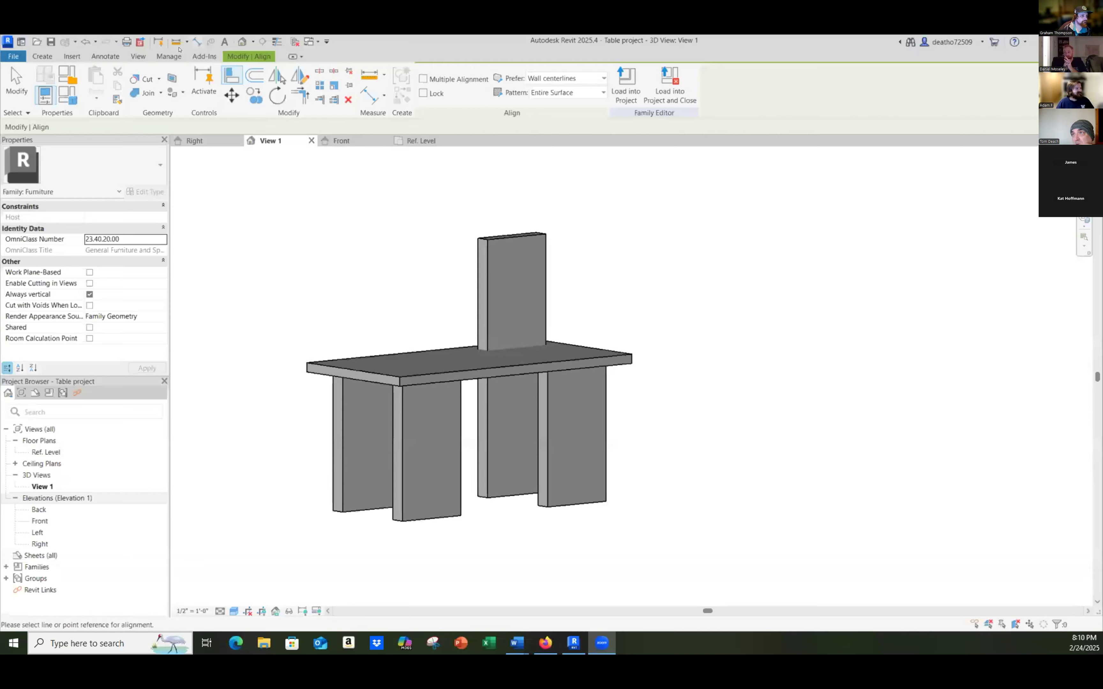
Step: Review the CONST 245 Coffee Table type's parameters in the Table project family, and examine its Ref. Level plan and Front elevation
click(67, 96)
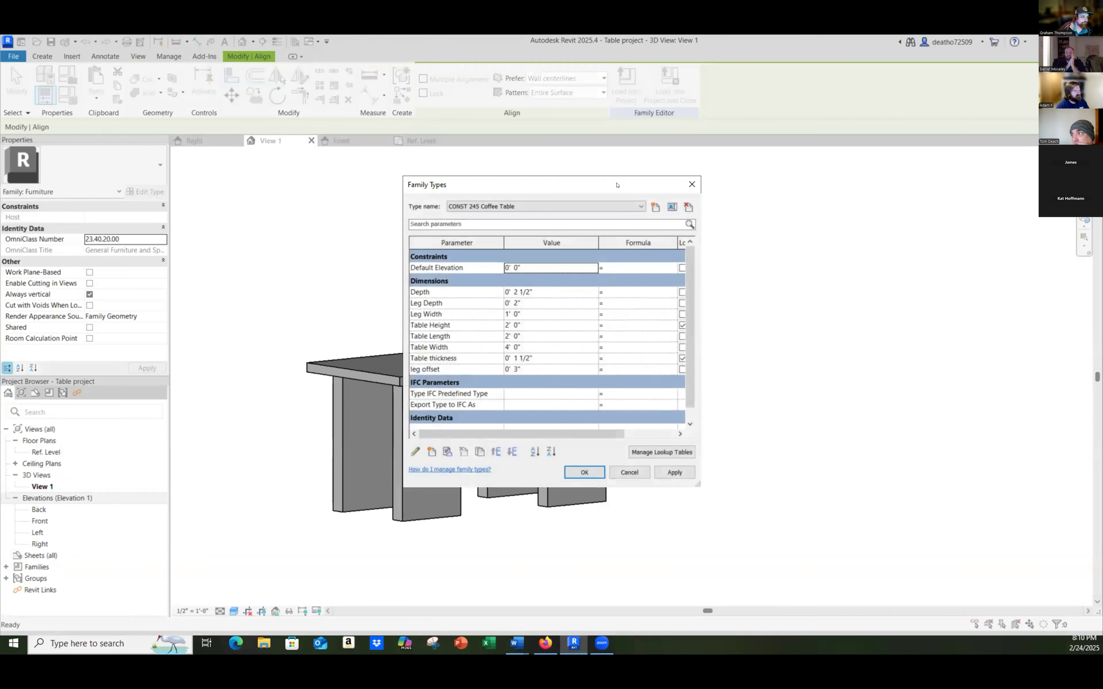
drag(858, 195, 857, 195)
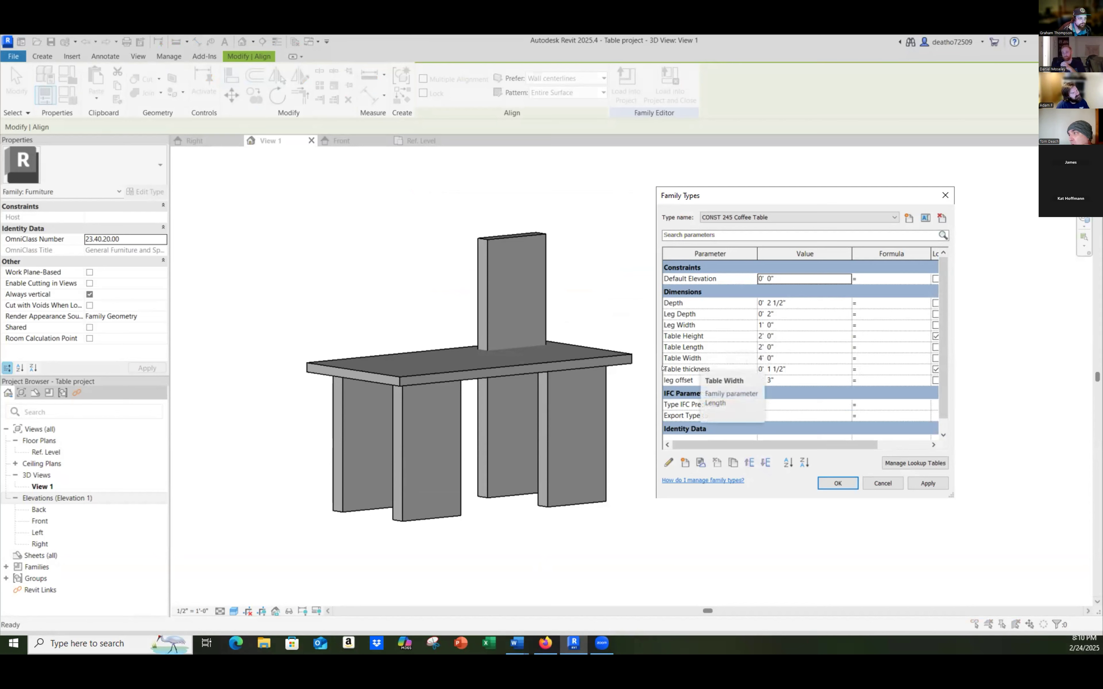
click(837, 484)
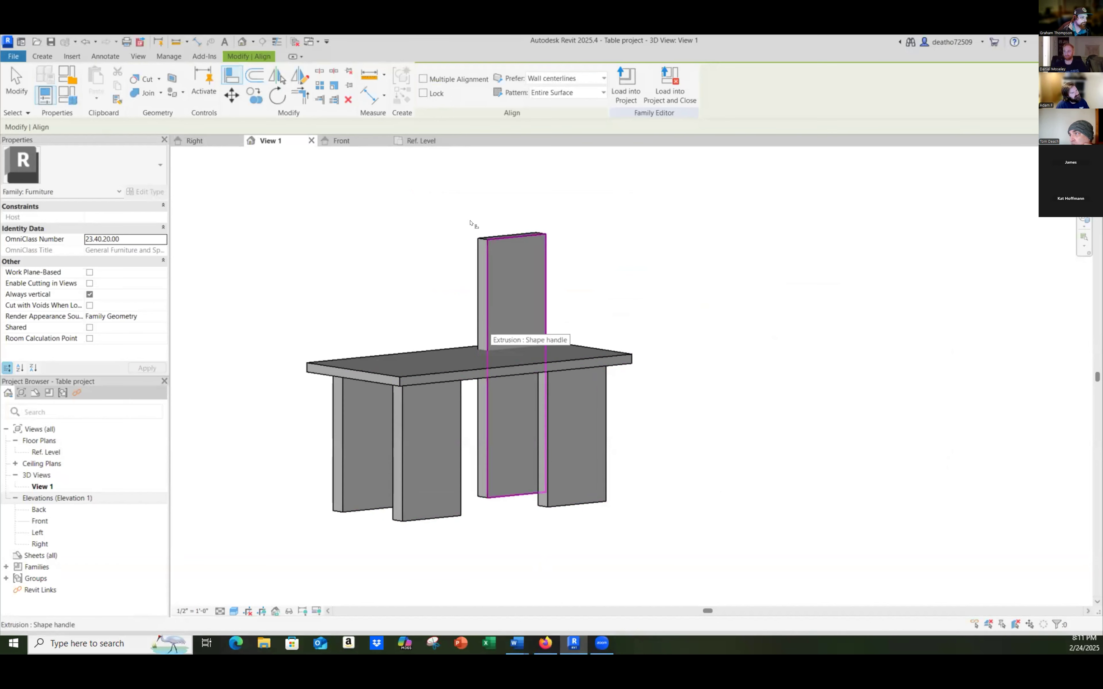
click(428, 141)
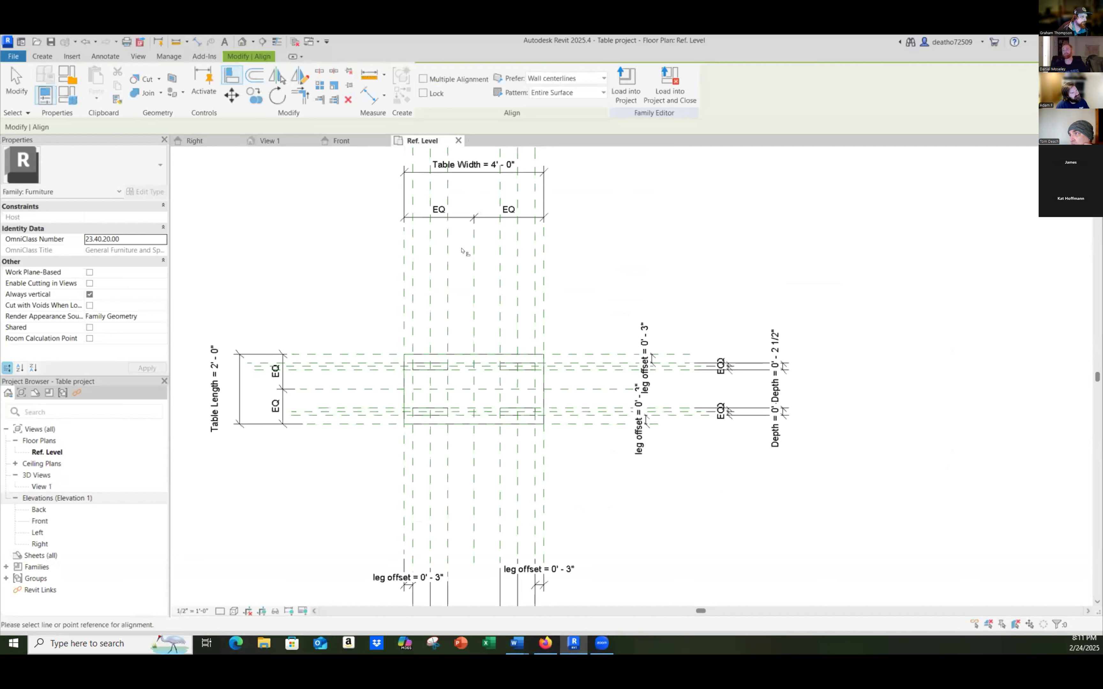
click(360, 141)
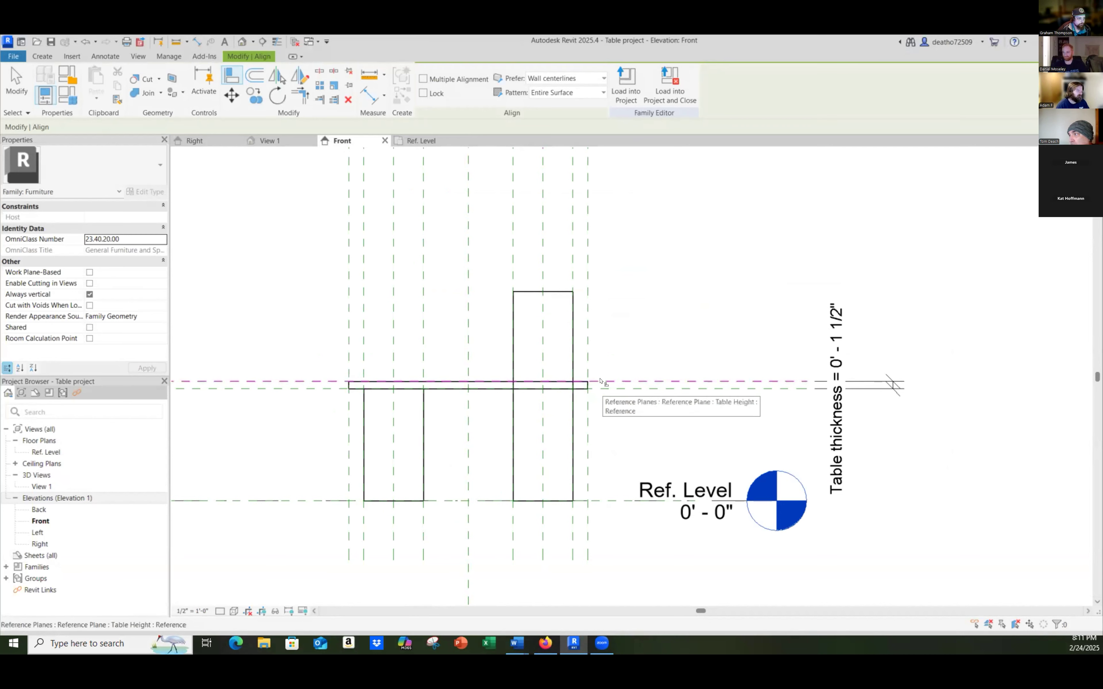
click(618, 389)
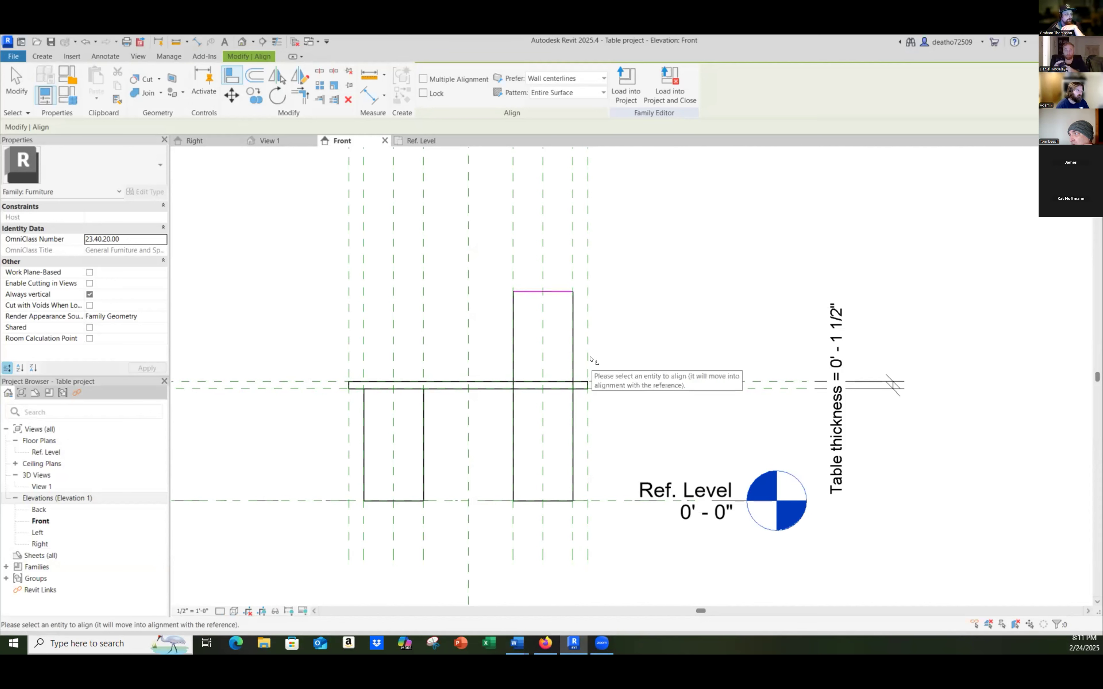
key(Escape)
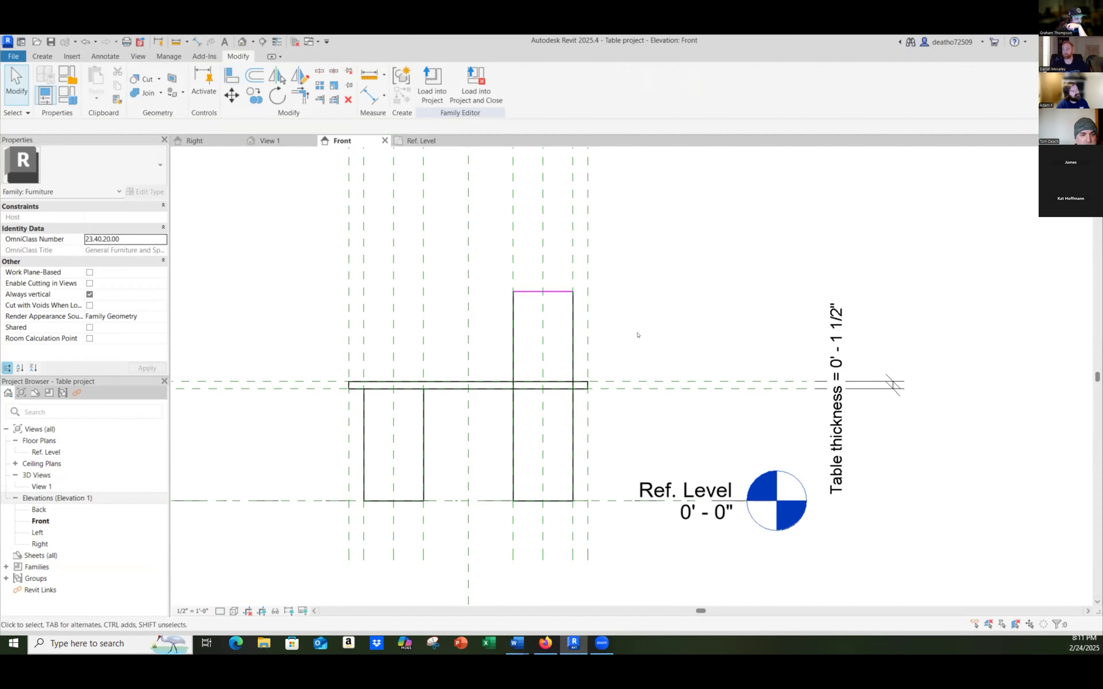
key(a)
key(l)
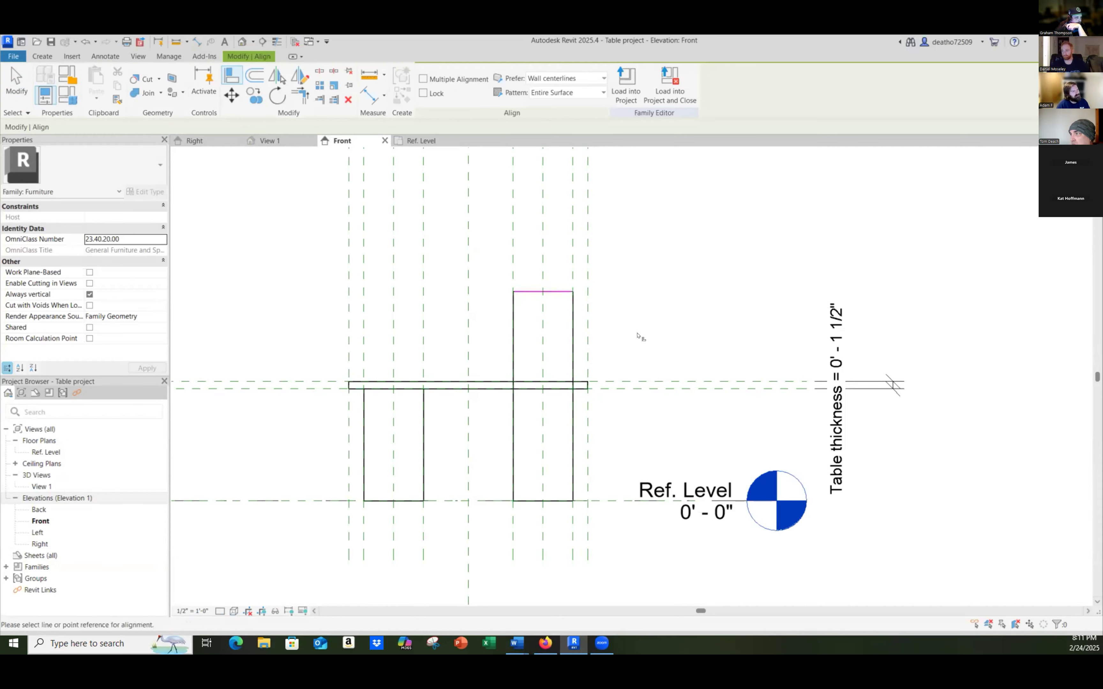
click(536, 291)
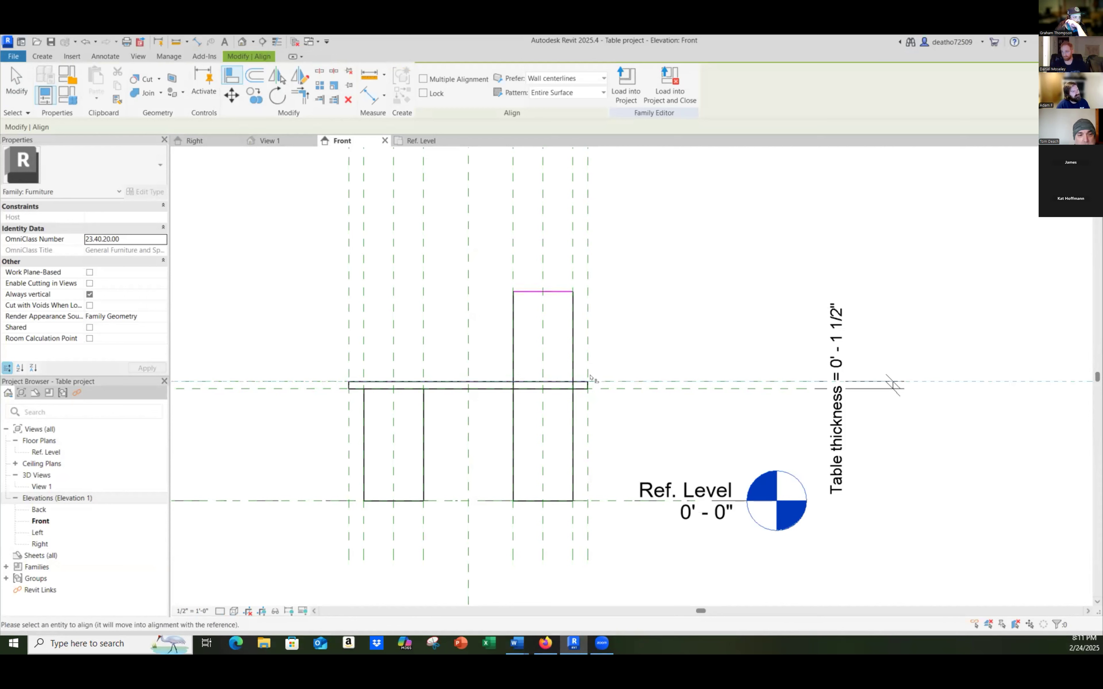
key(Escape)
key(Escape)
Step: Align the top of the leg protruding above the table with the reference plane at the tabletop's underside and lock the alignment
key(a)
key(l)
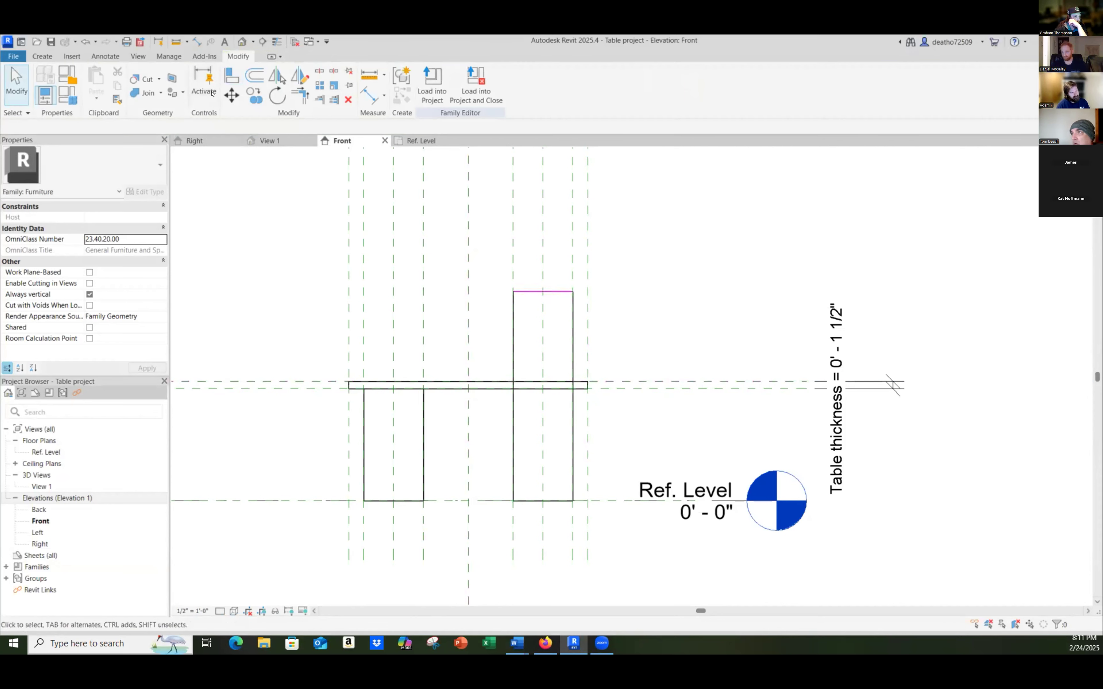
click(619, 388)
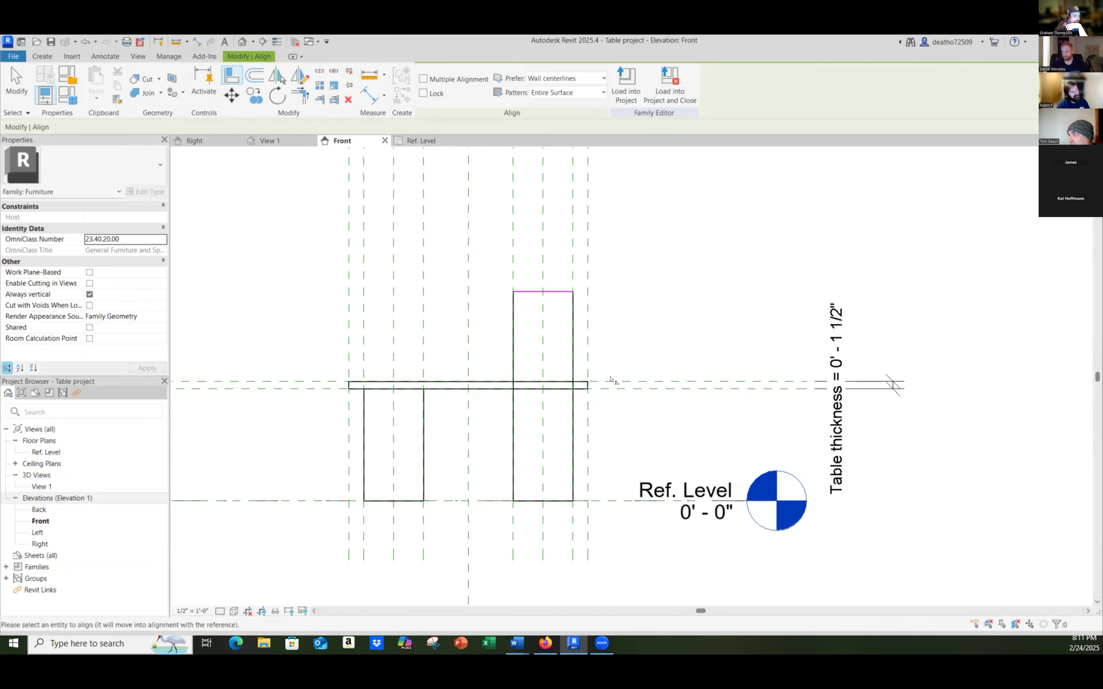
click(551, 287)
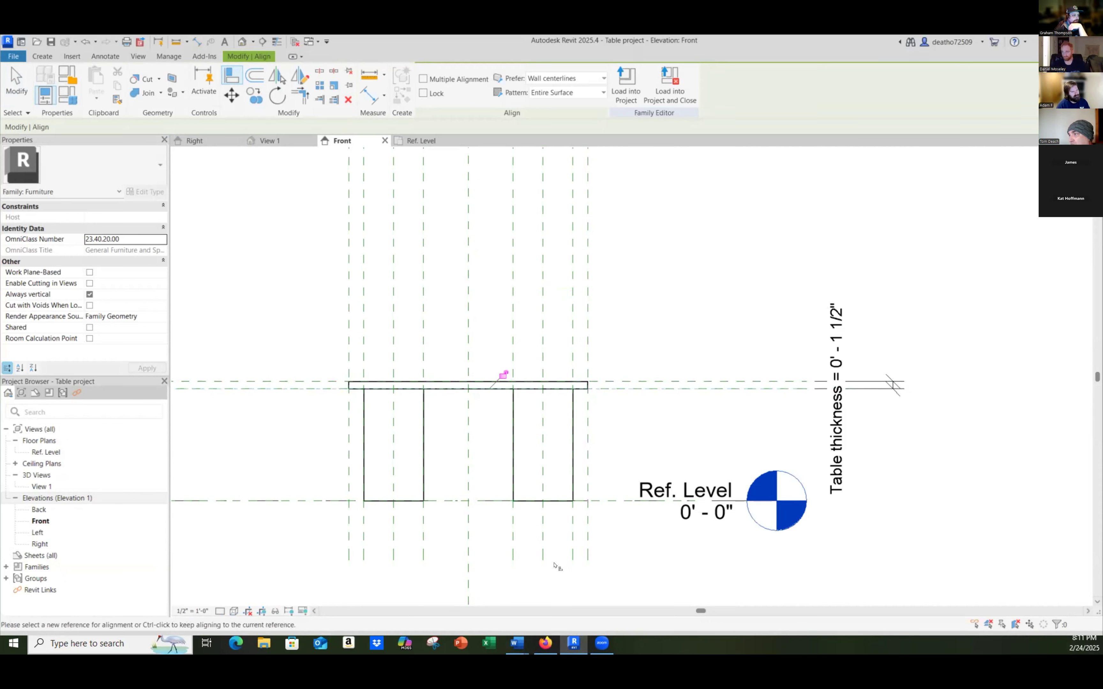
click(503, 376)
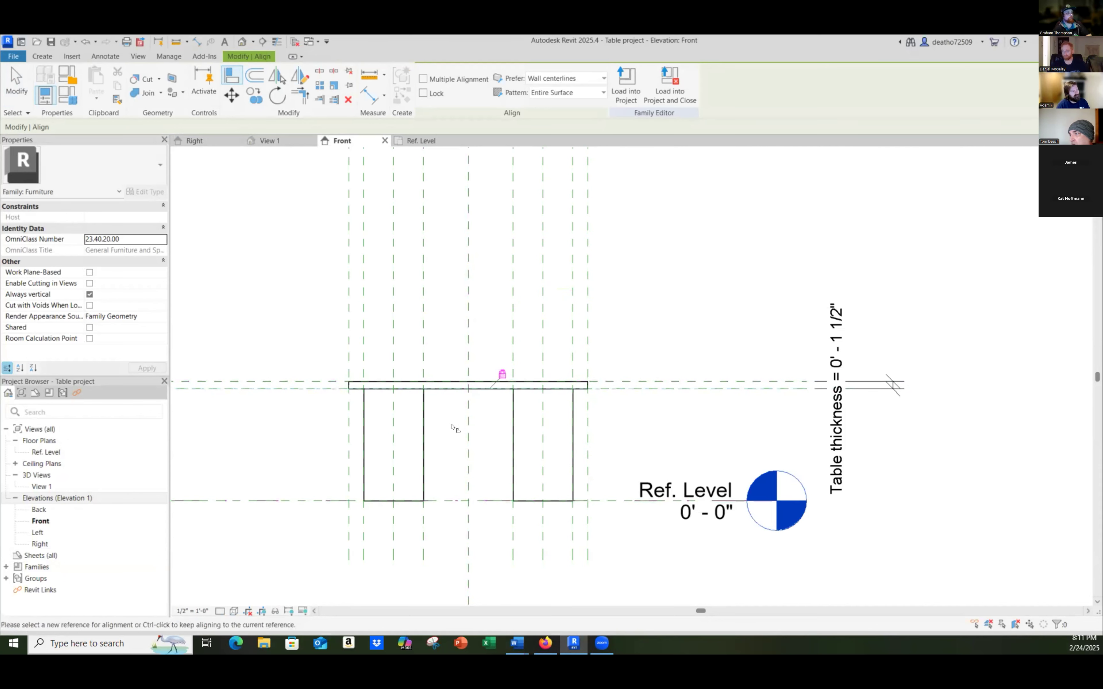
Step: Check the coffee table type's parameters again and inspect the realigned leg in the 3D view
click(55, 95)
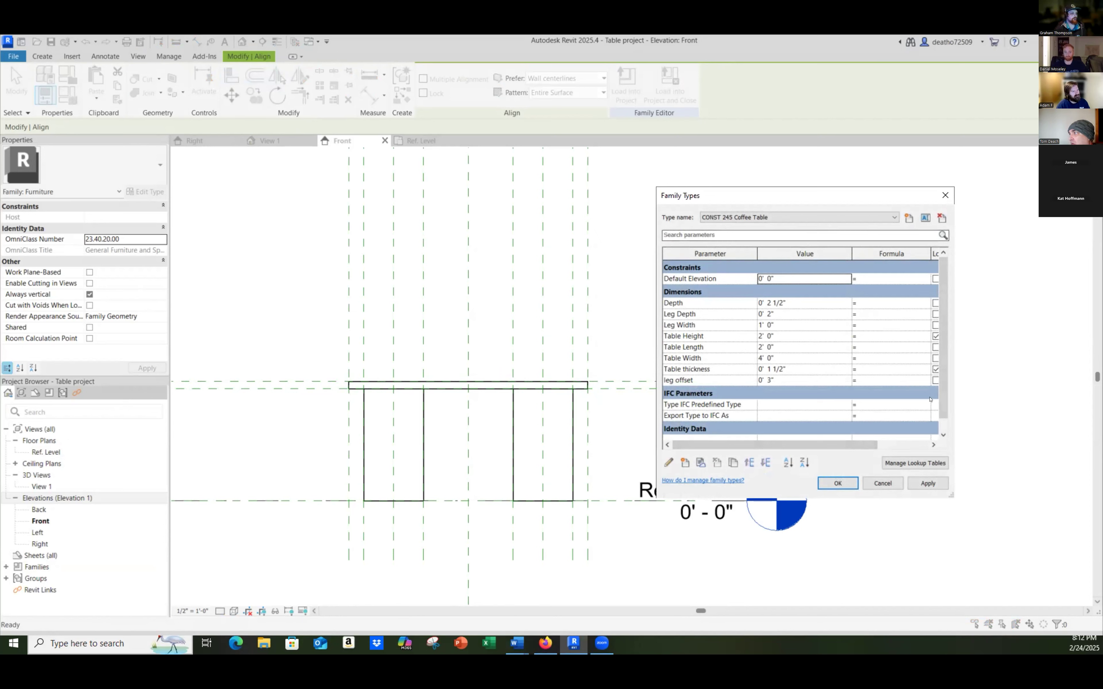
click(837, 483)
click(269, 140)
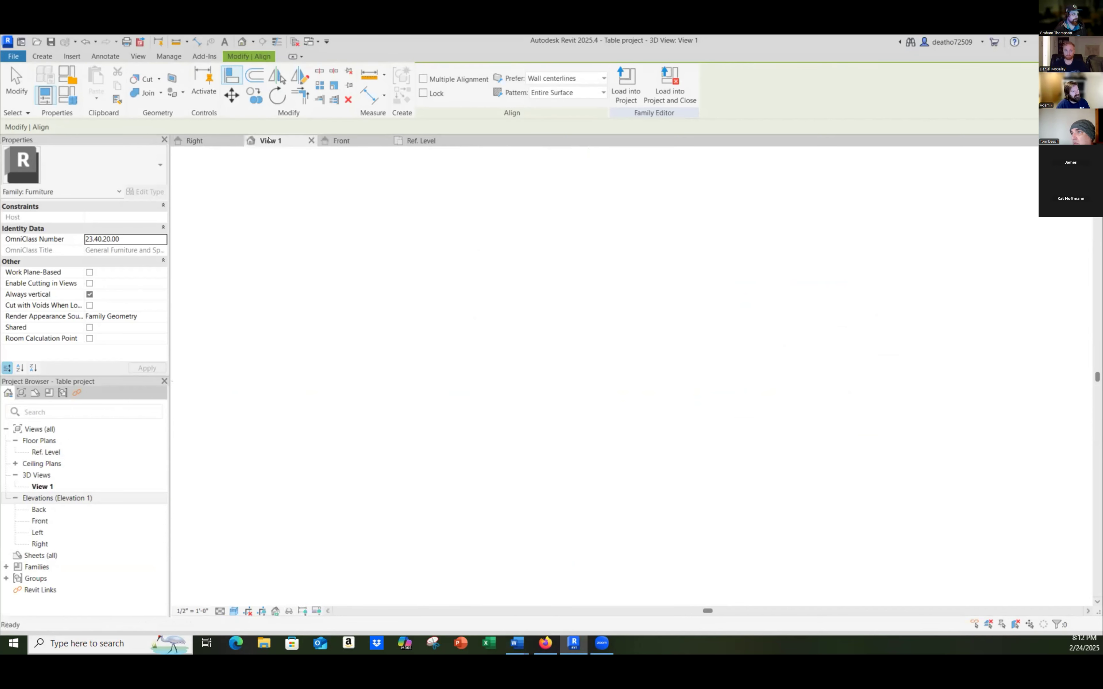
scroll(529, 363, up, 3)
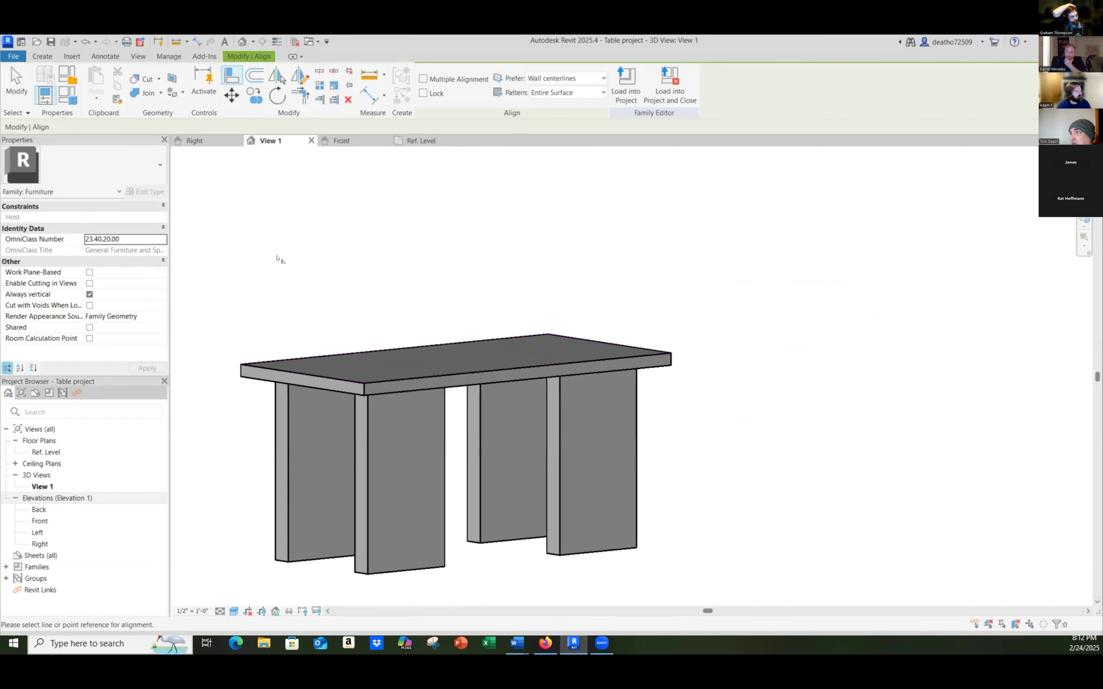
Step: Set the Leg Width of the CONST 245 Coffee Table type to 2"
click(67, 94)
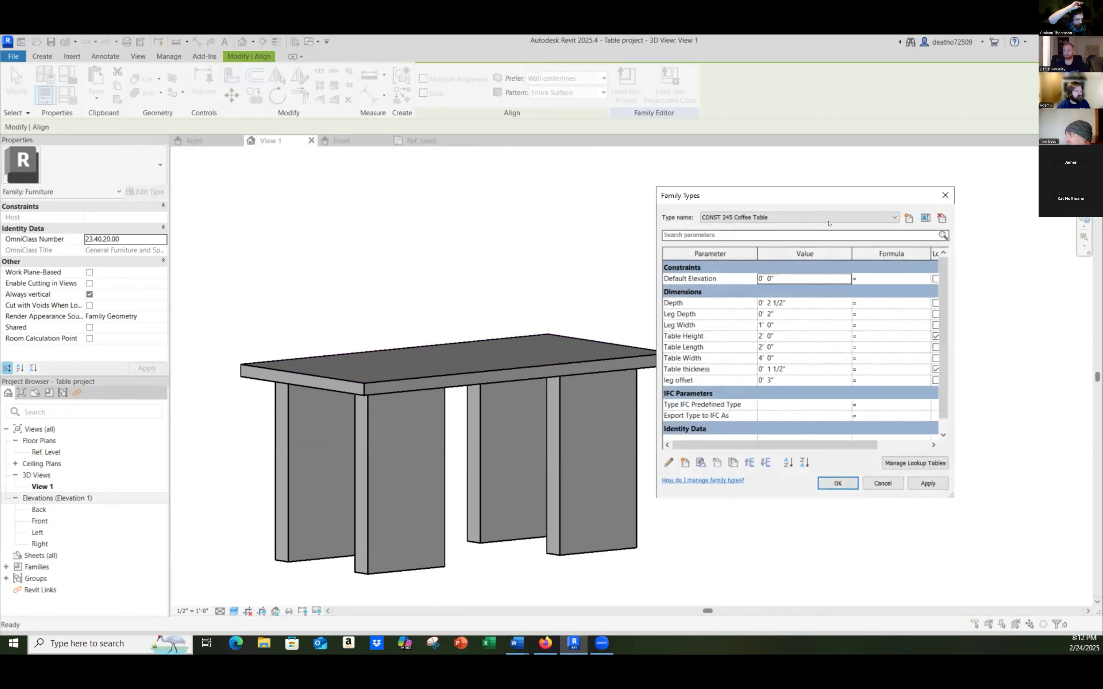
drag(811, 195, 787, 150)
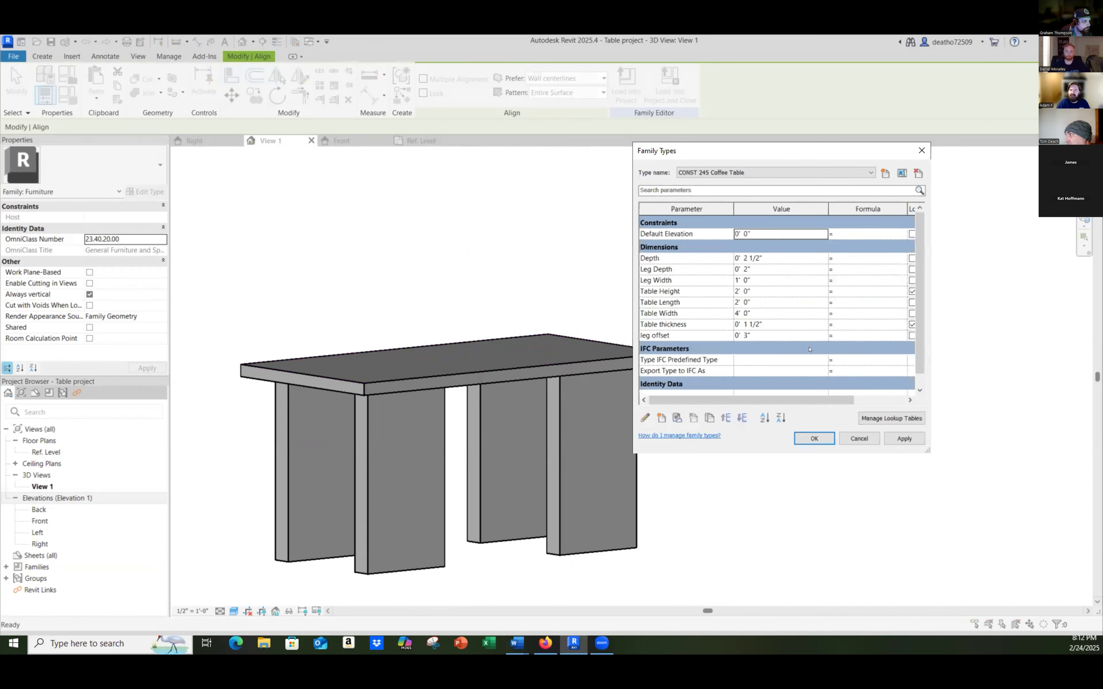
click(739, 279)
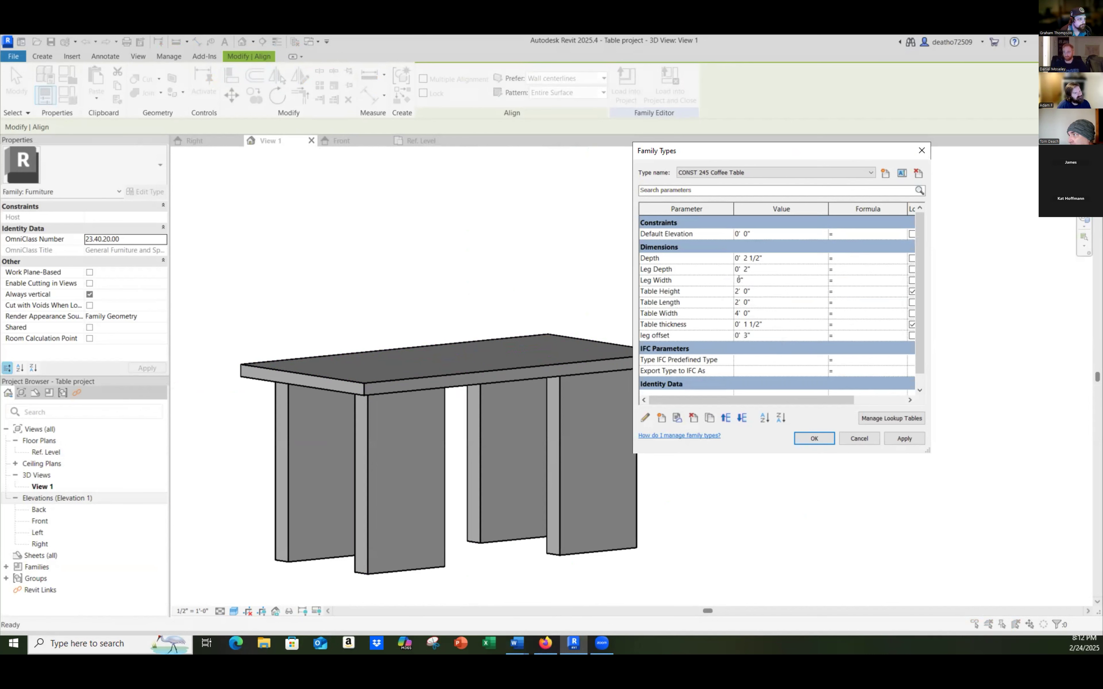
text(2)
key(Tab)
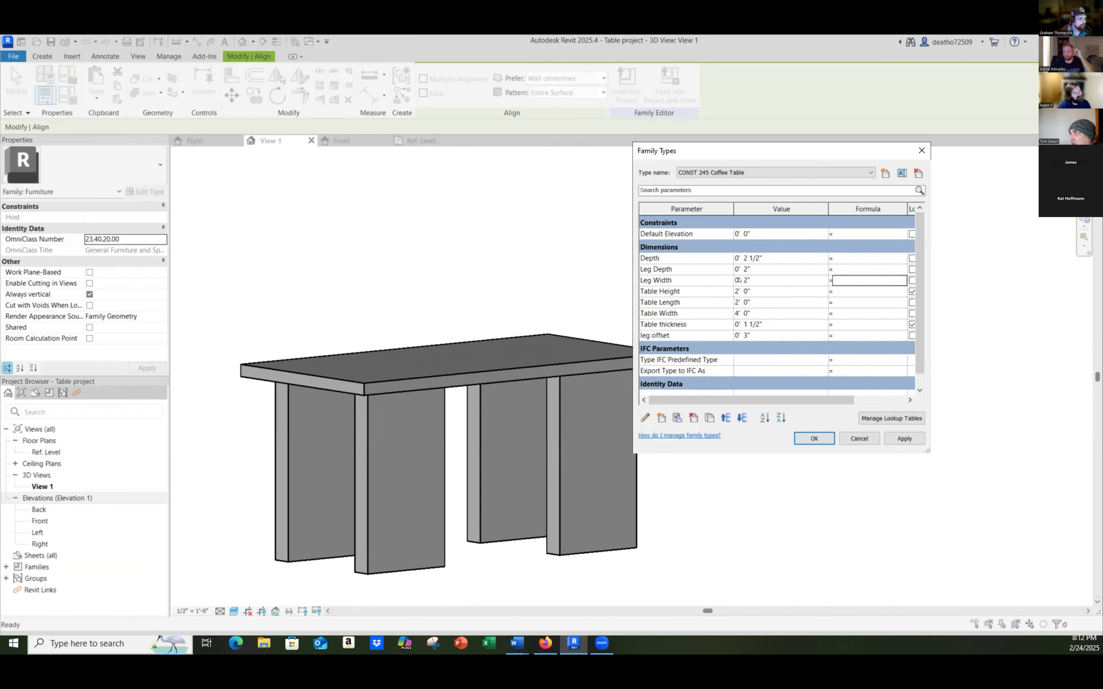
Step: Confirm the edited coffee table type's parameters in the Table project family
click(813, 438)
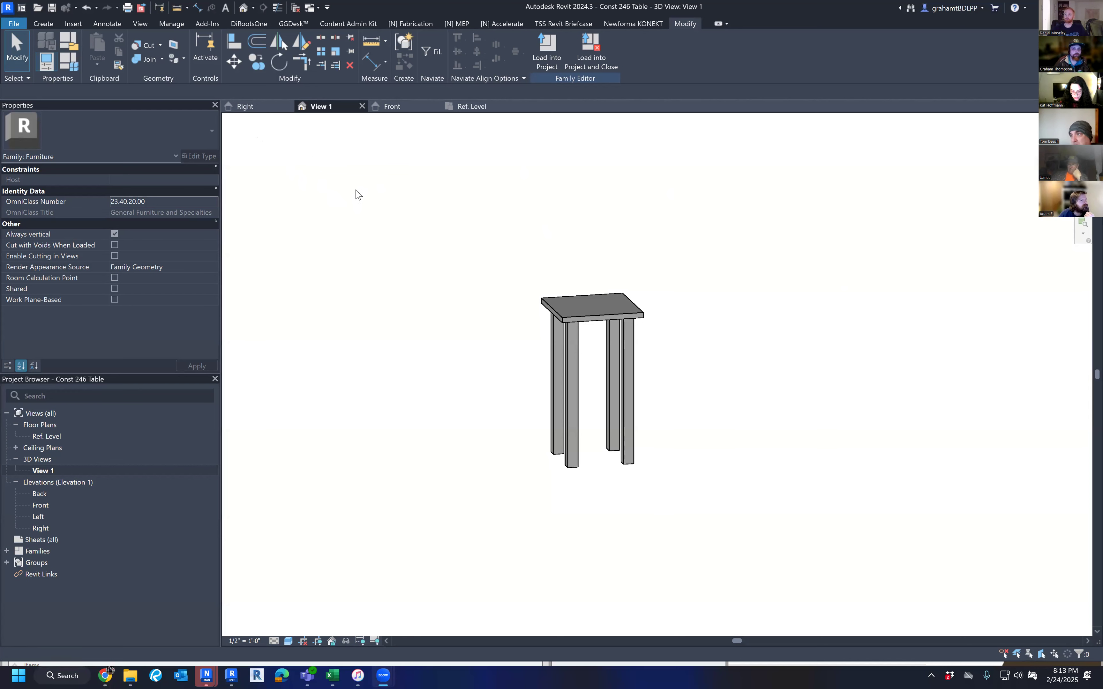
Step: Open the family types of the Const 246 Table family and enlarge the dialog and its parameter text for reading
click(43, 24)
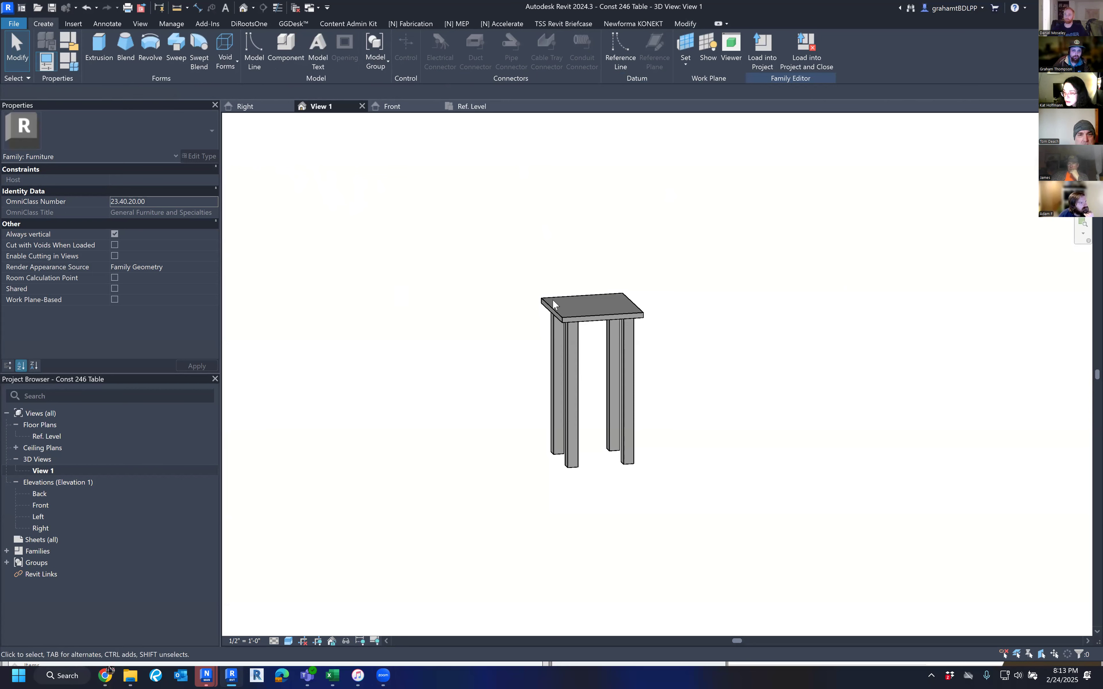
click(199, 156)
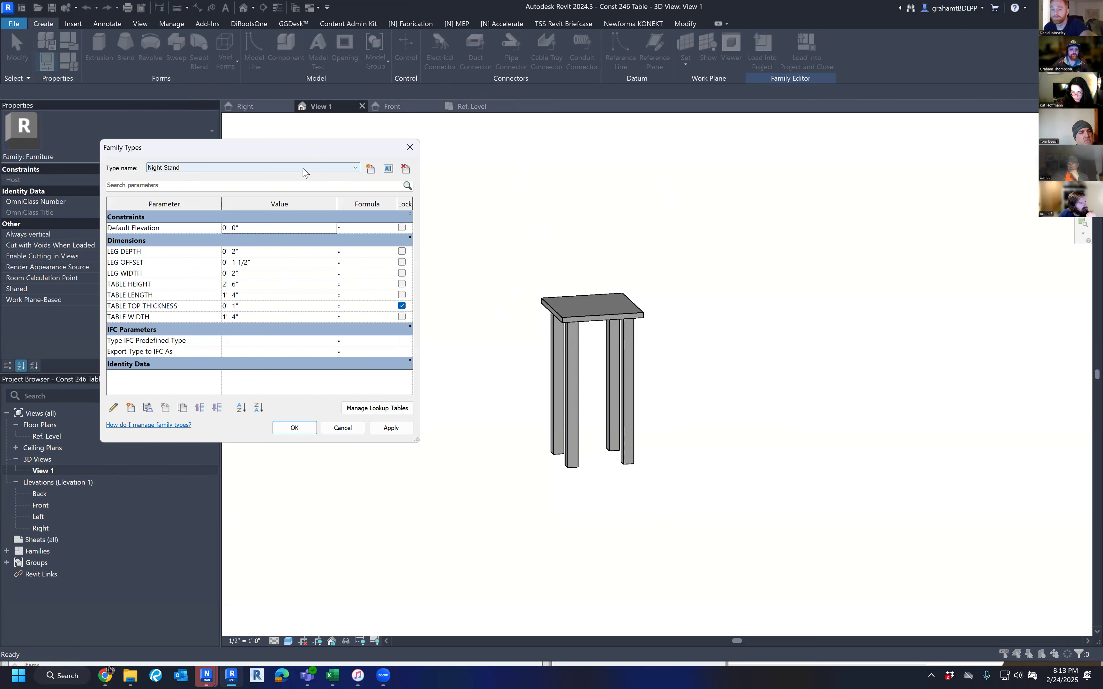
ctrl+scroll(305, 210, up, 1)
scroll(306, 210, down, 1)
scroll(305, 210, up, 1)
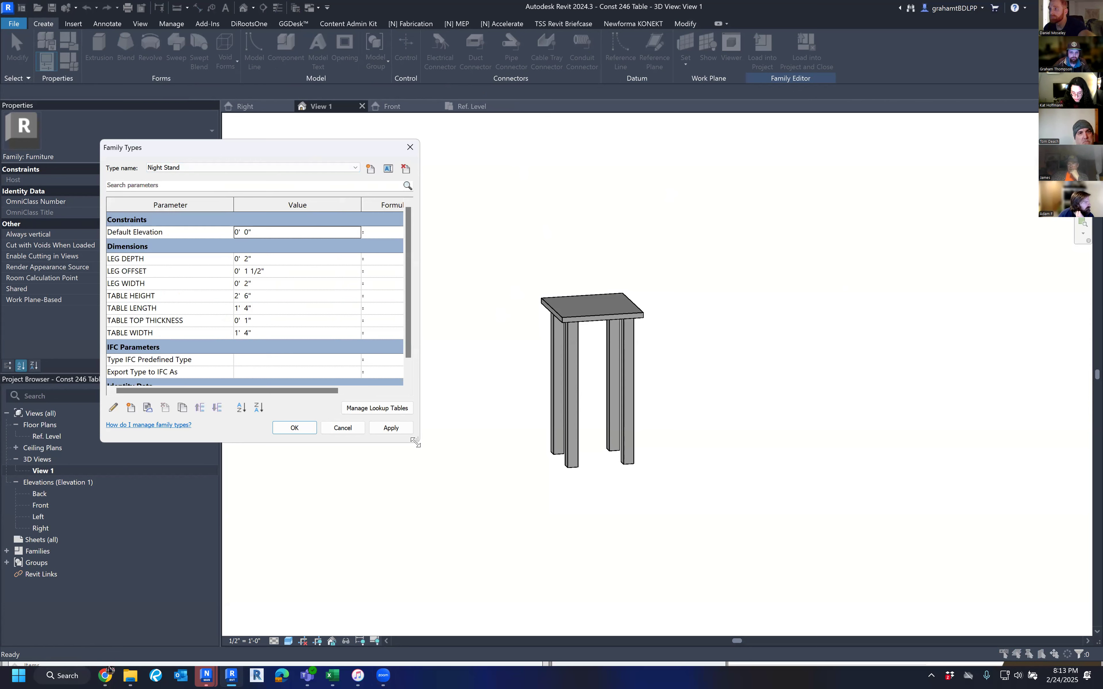
drag(415, 442, 635, 529)
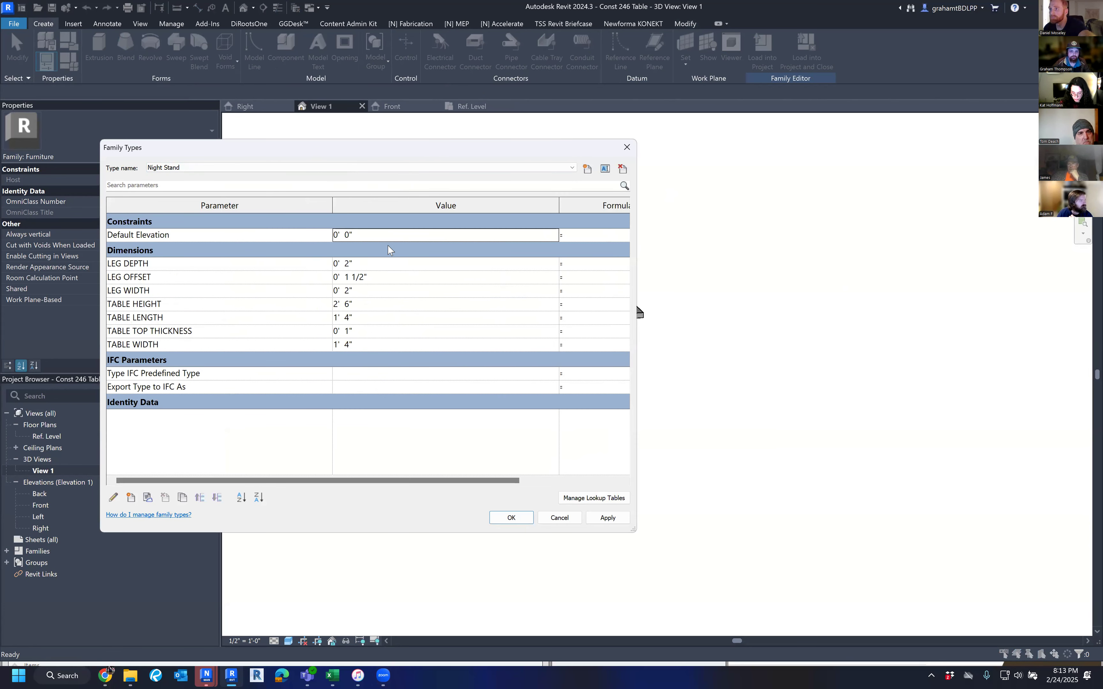
ctrl+scroll(365, 251, up, 2)
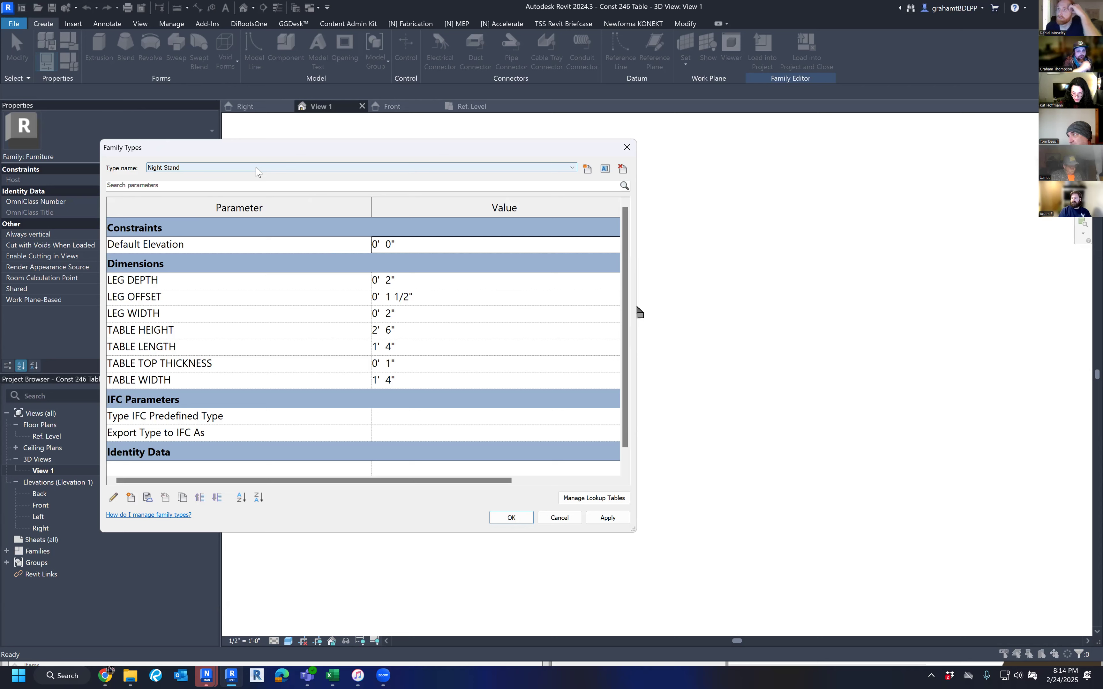
Step: Review the dimension parameters of the Dining Table type and the Const 246 Coffee Table type
click(258, 167)
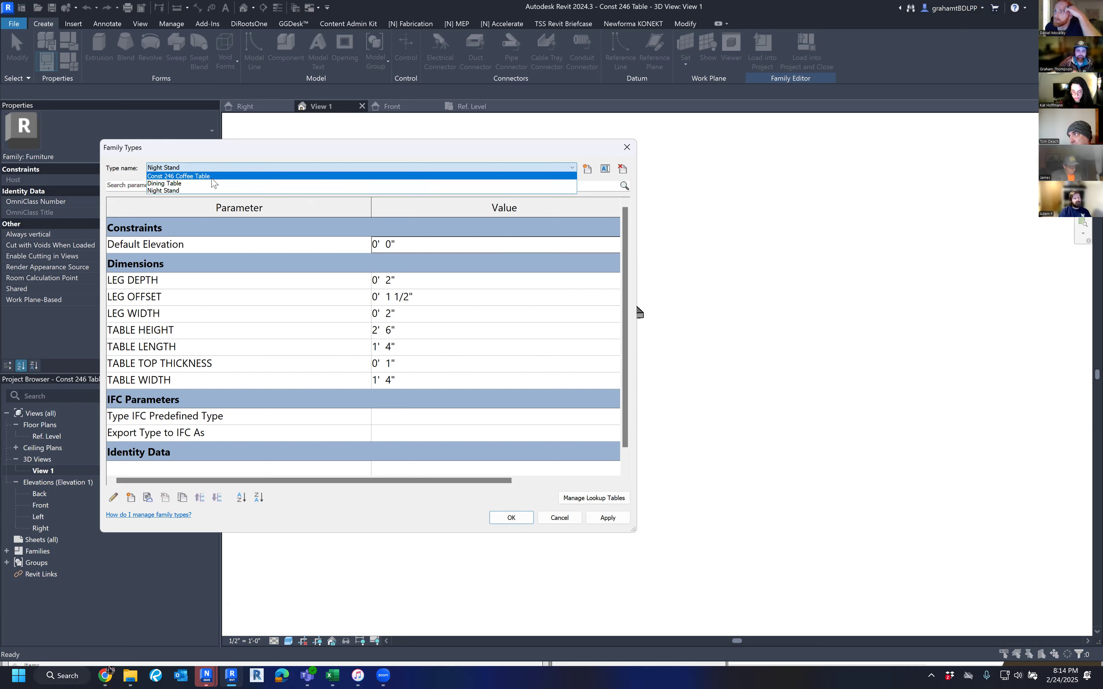
click(230, 151)
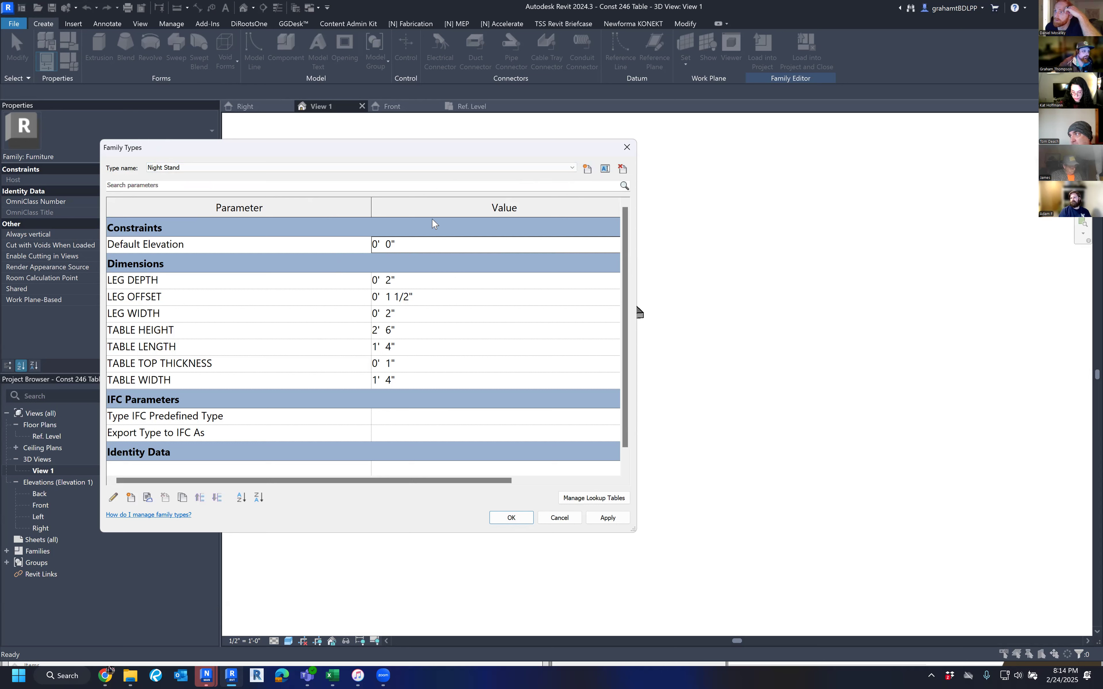
click(301, 170)
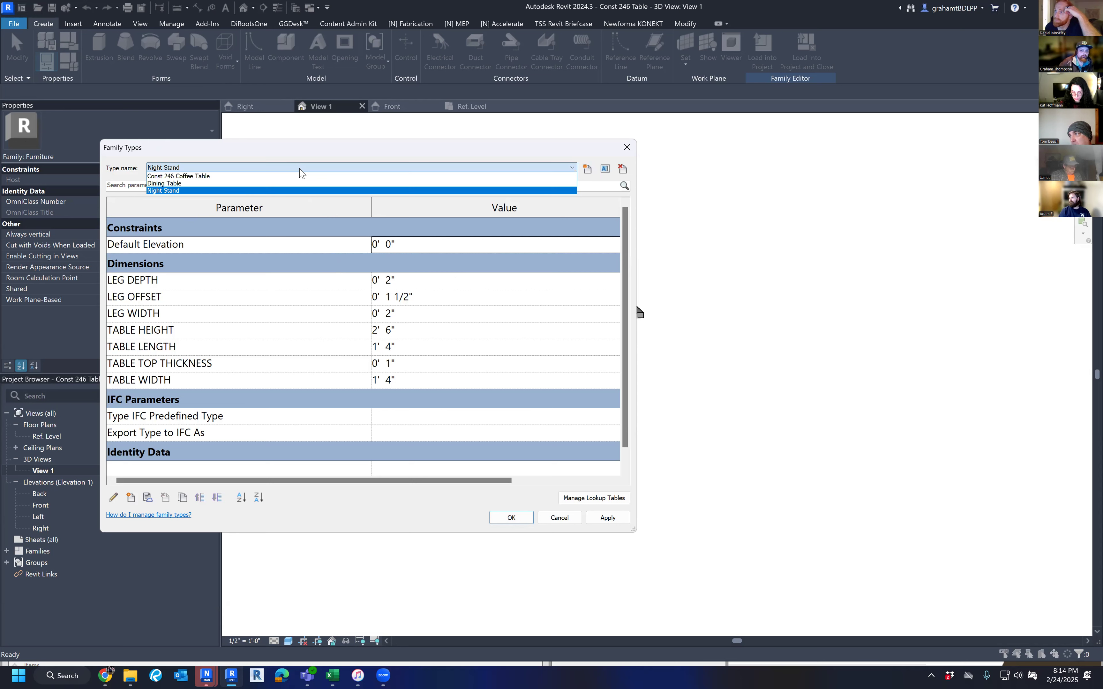
click(301, 170)
click(300, 169)
click(282, 183)
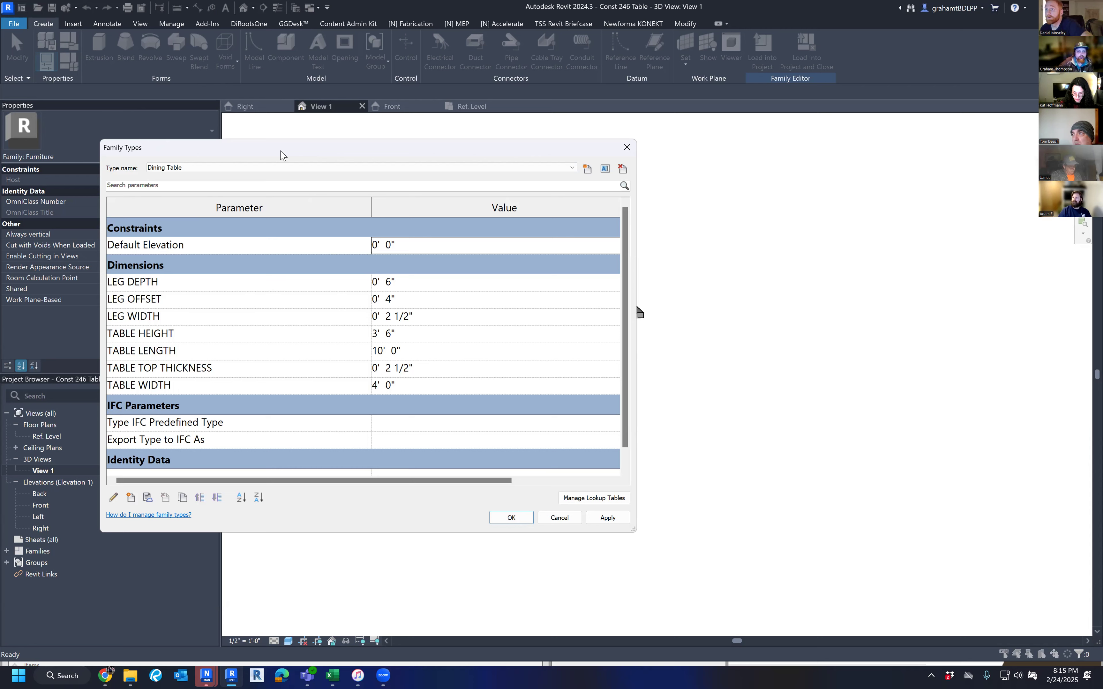
click(273, 169)
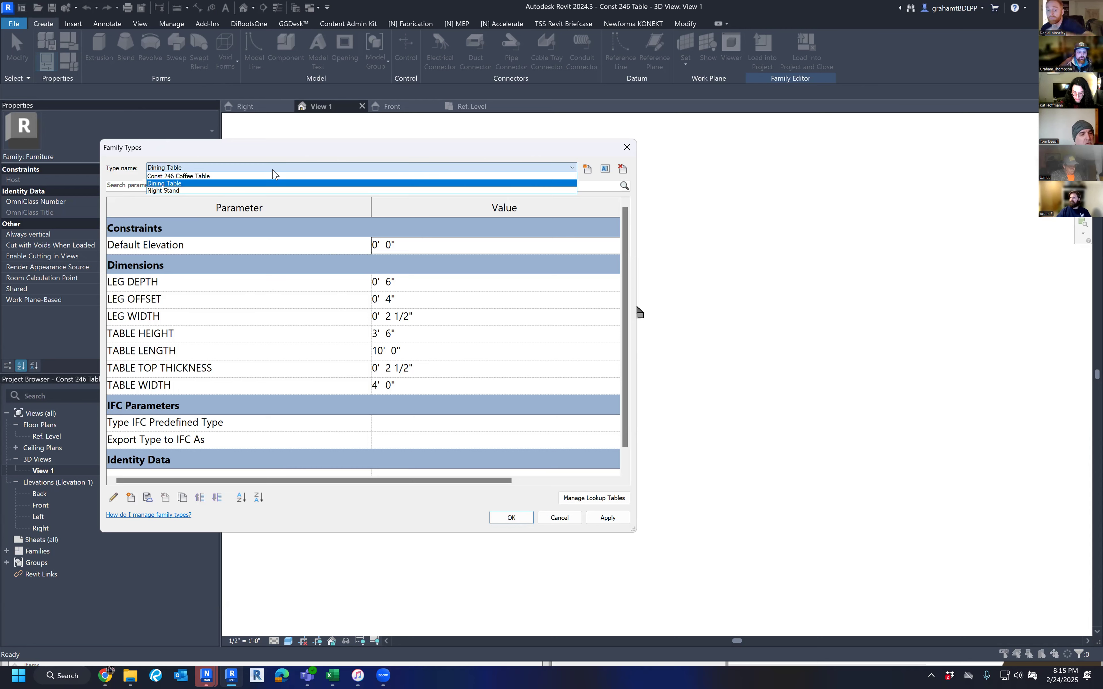
click(265, 177)
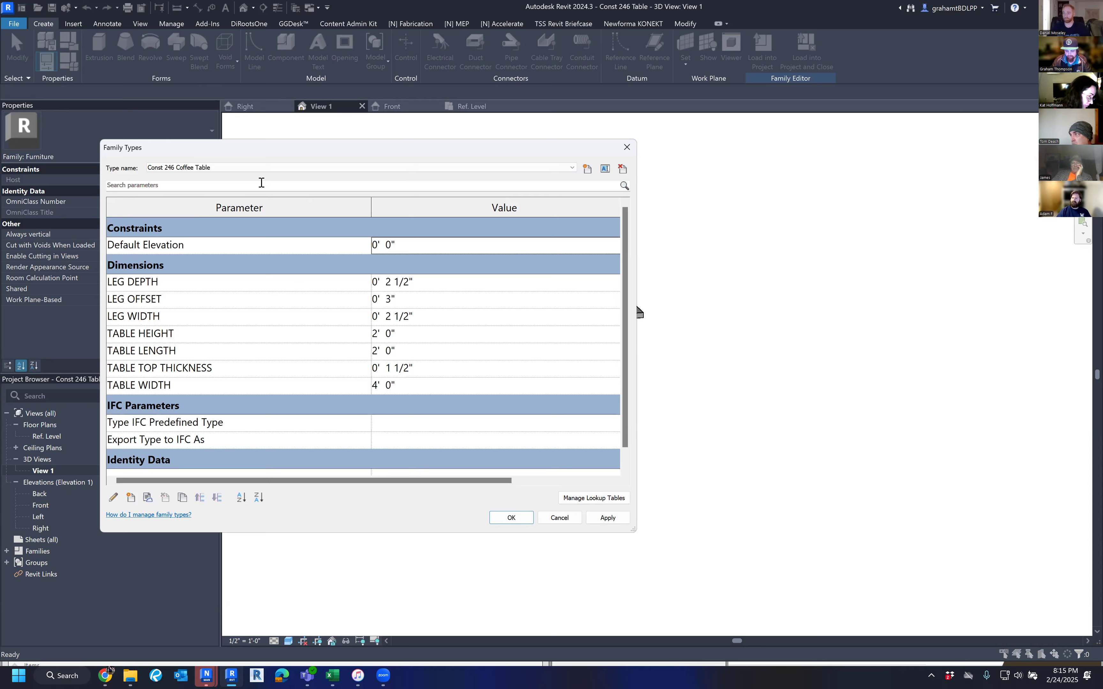
Step: Take screen snips of the family type parameters for Const 246 Coffee Table and Dining Table
click(229, 168)
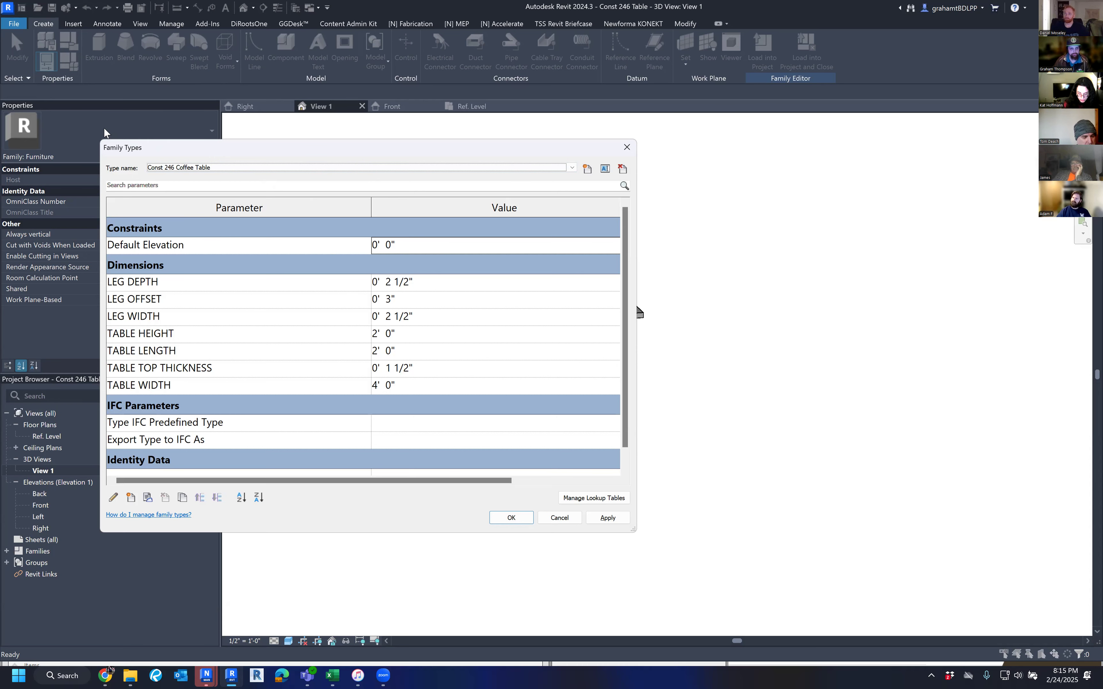
key(super+shift+s)
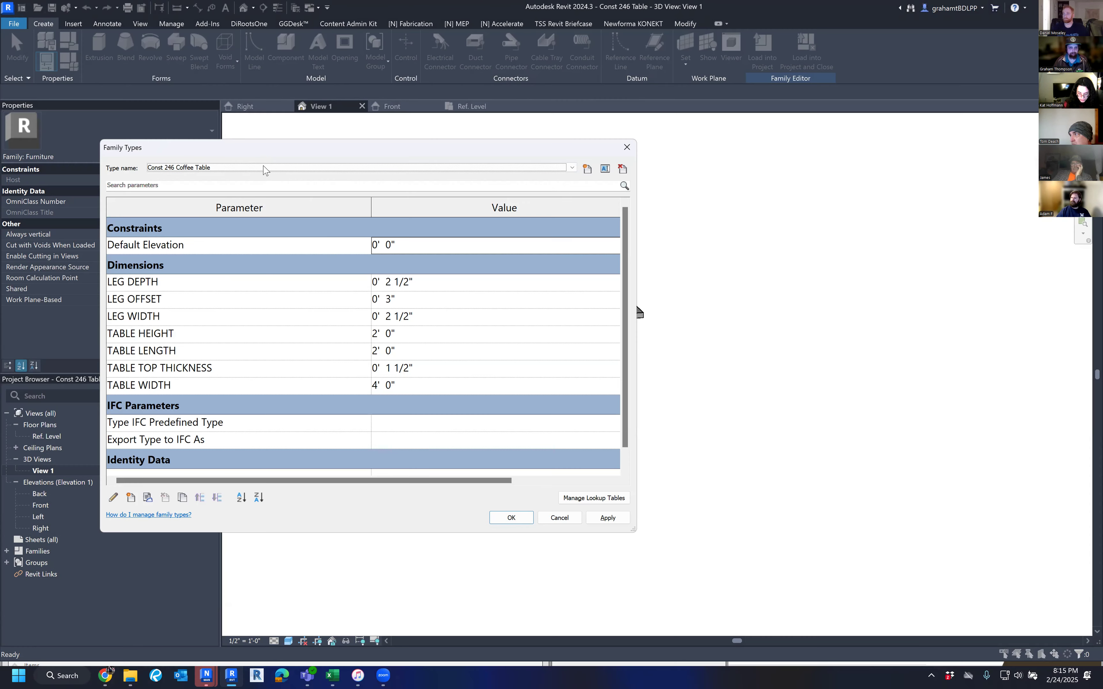
click(266, 168)
click(246, 183)
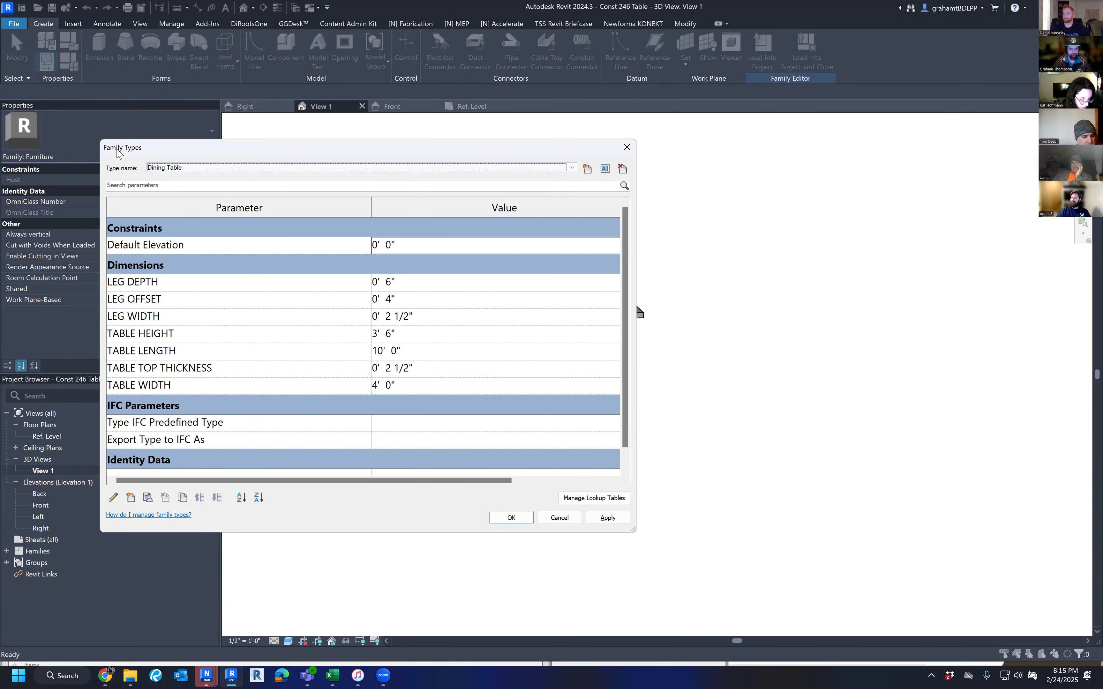
key(super+shift+s)
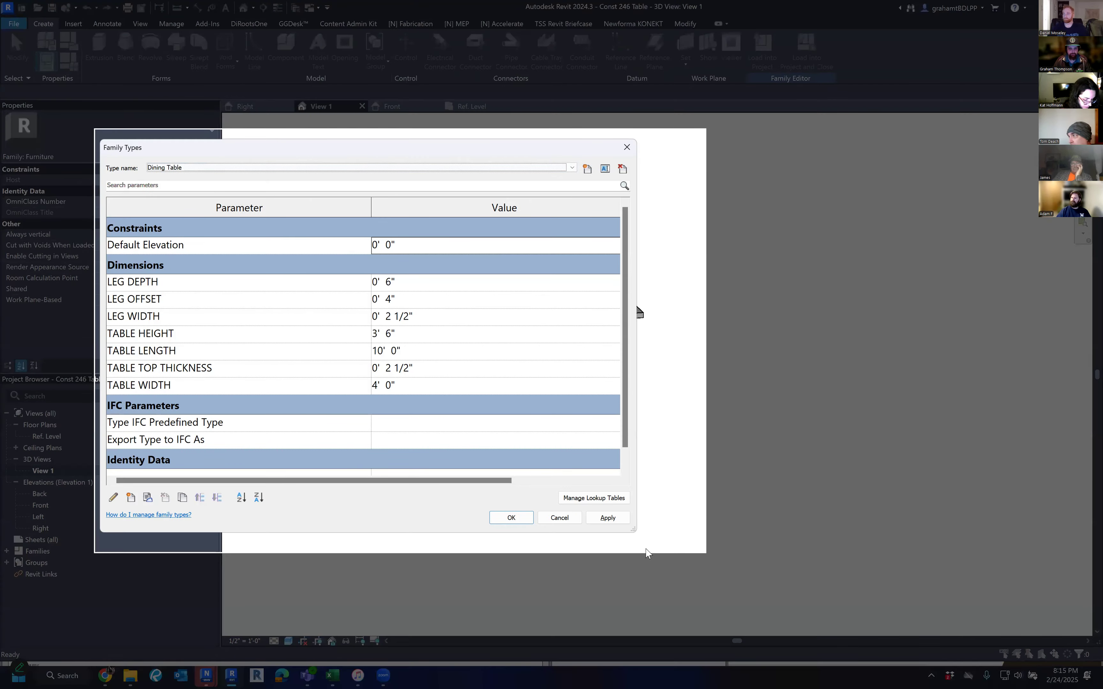
Step: Take a screen snip of the Night Stand type's parameters and close the family types without applying changes
click(203, 171)
click(203, 171)
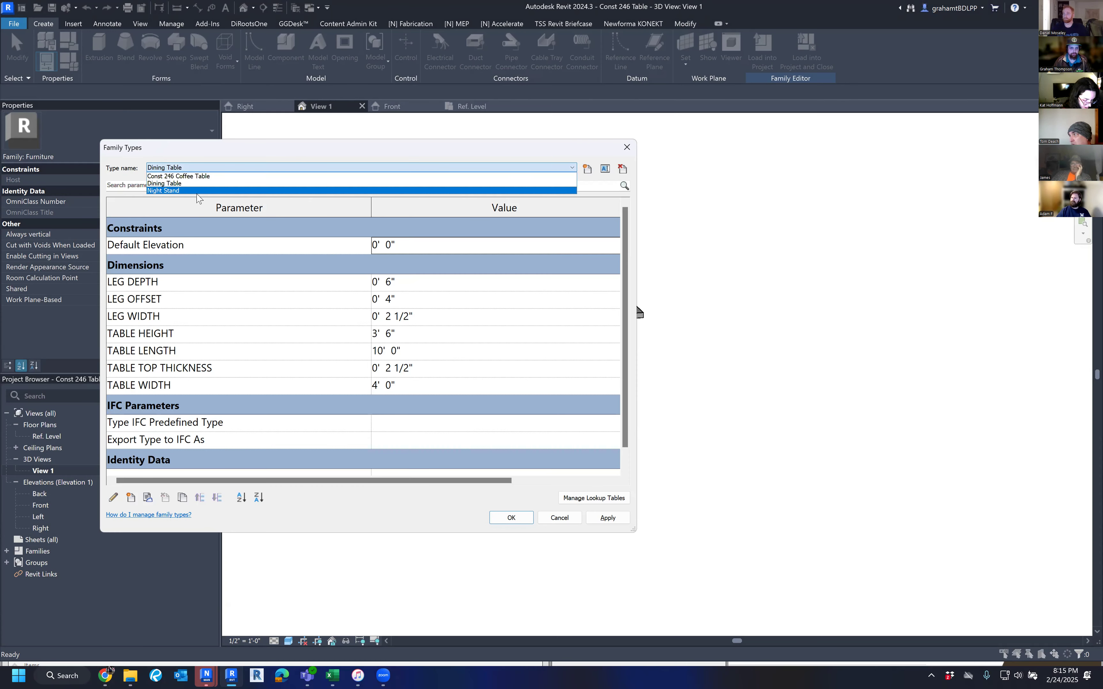
click(195, 191)
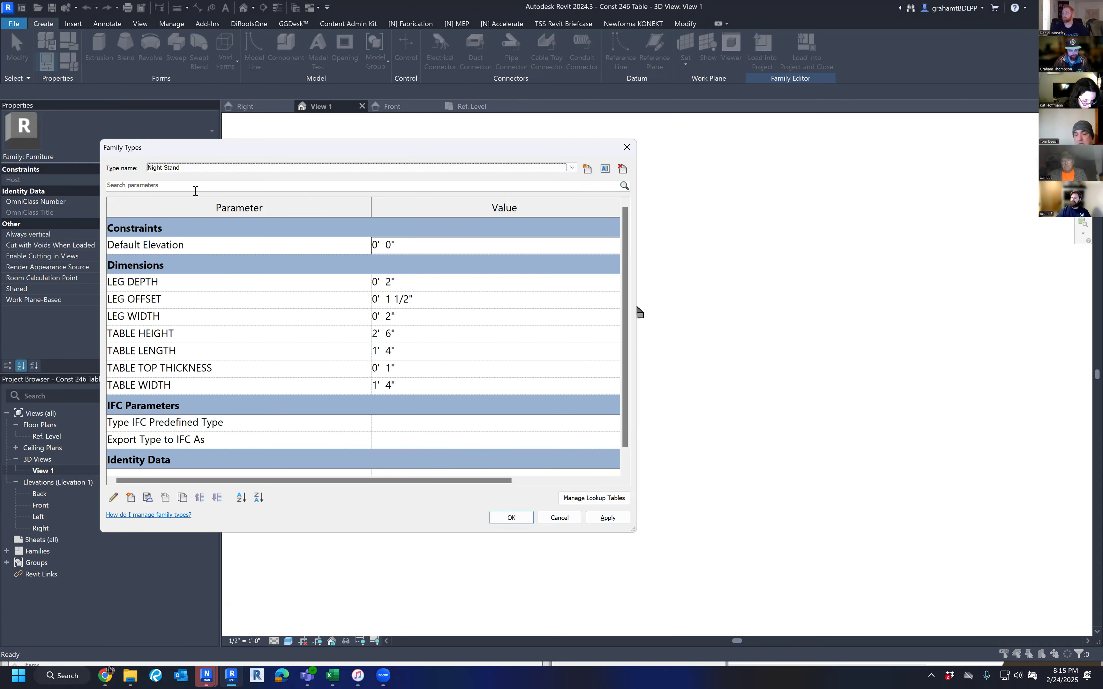
key(super+shift+s)
drag(94, 124, 650, 538)
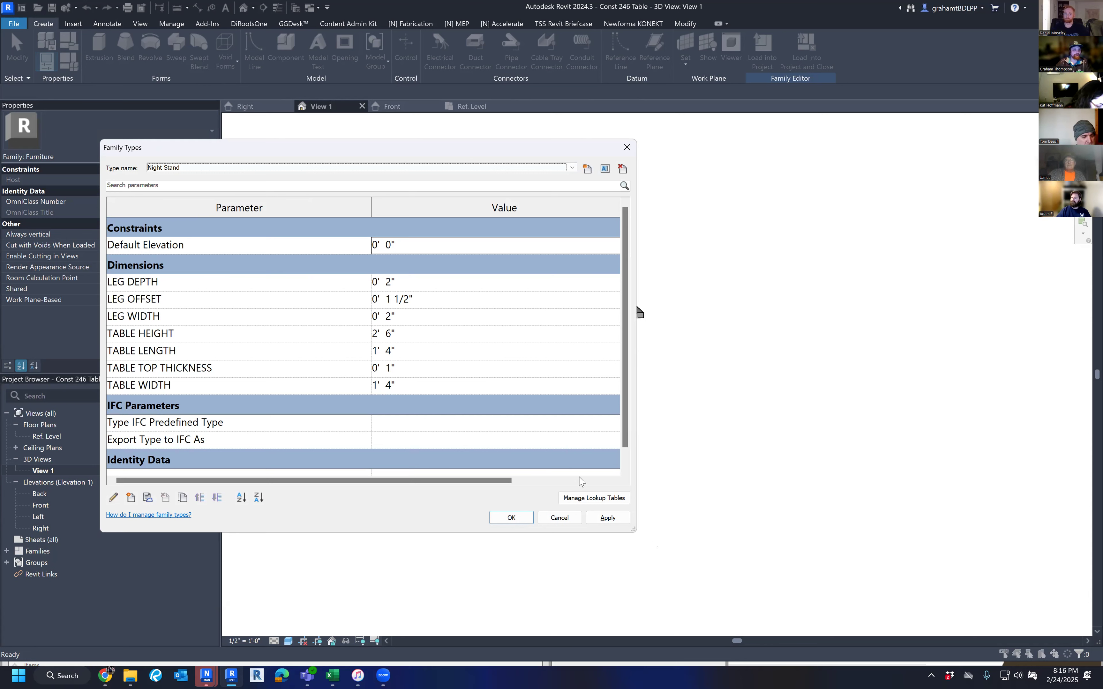
click(560, 518)
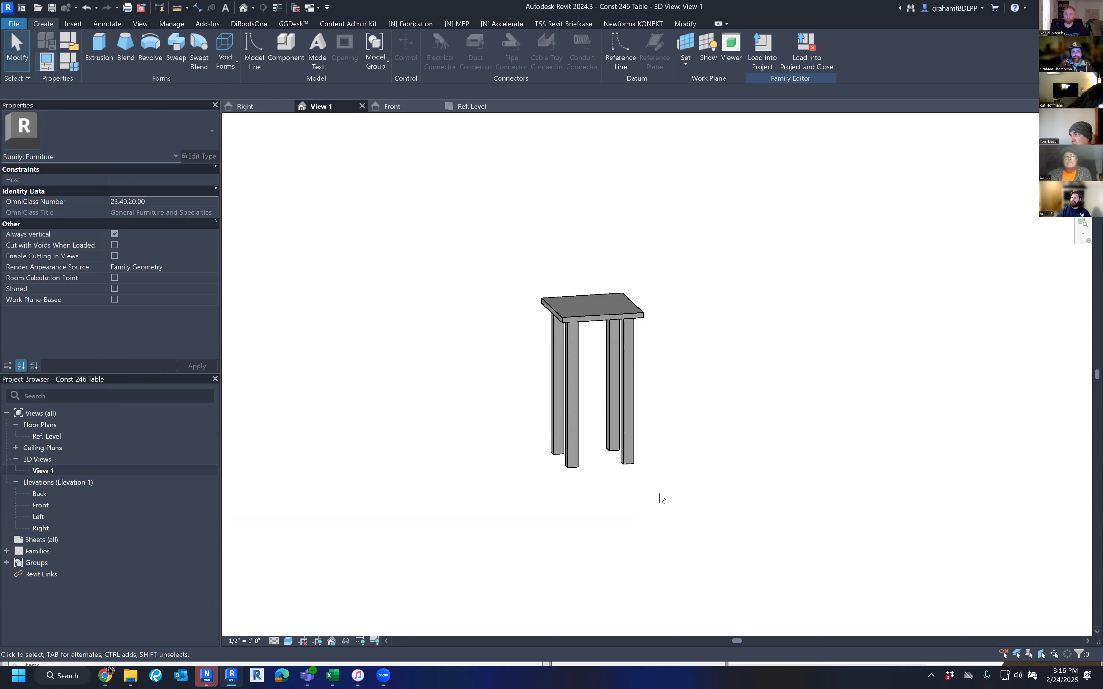
Step: Select the tabletop extrusion in the 3D view and open the Material Browser for its Material property
scroll(656, 483, up, 3)
middle_drag(657, 330, 765, 387)
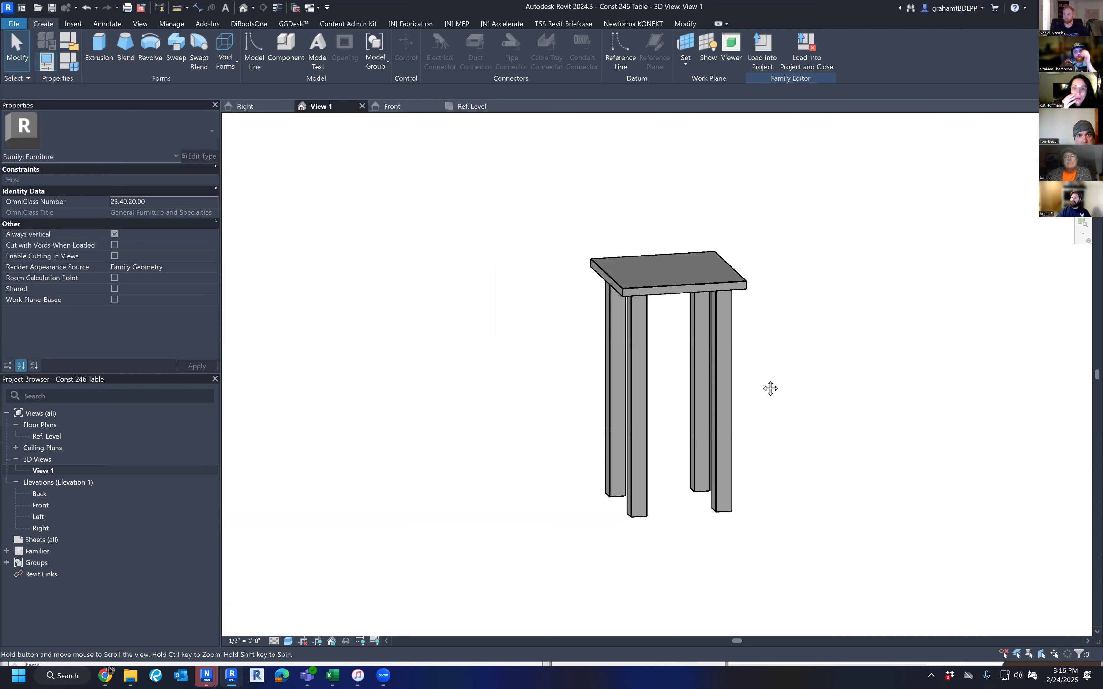
shift+middle_drag(771, 384, 777, 407)
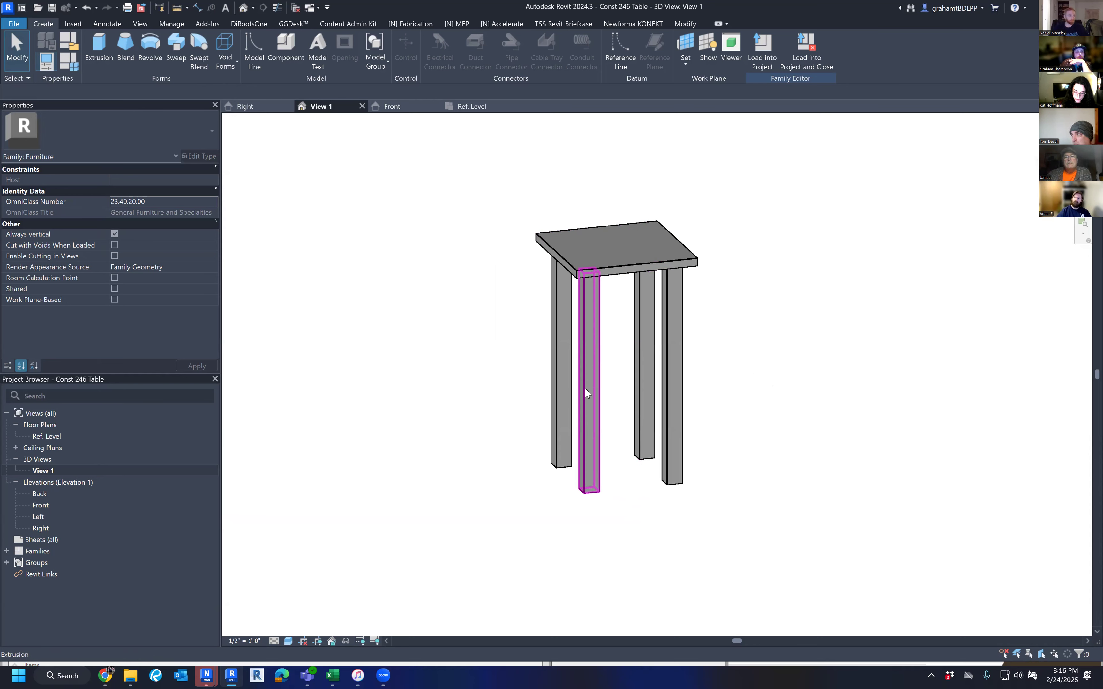
click(620, 259)
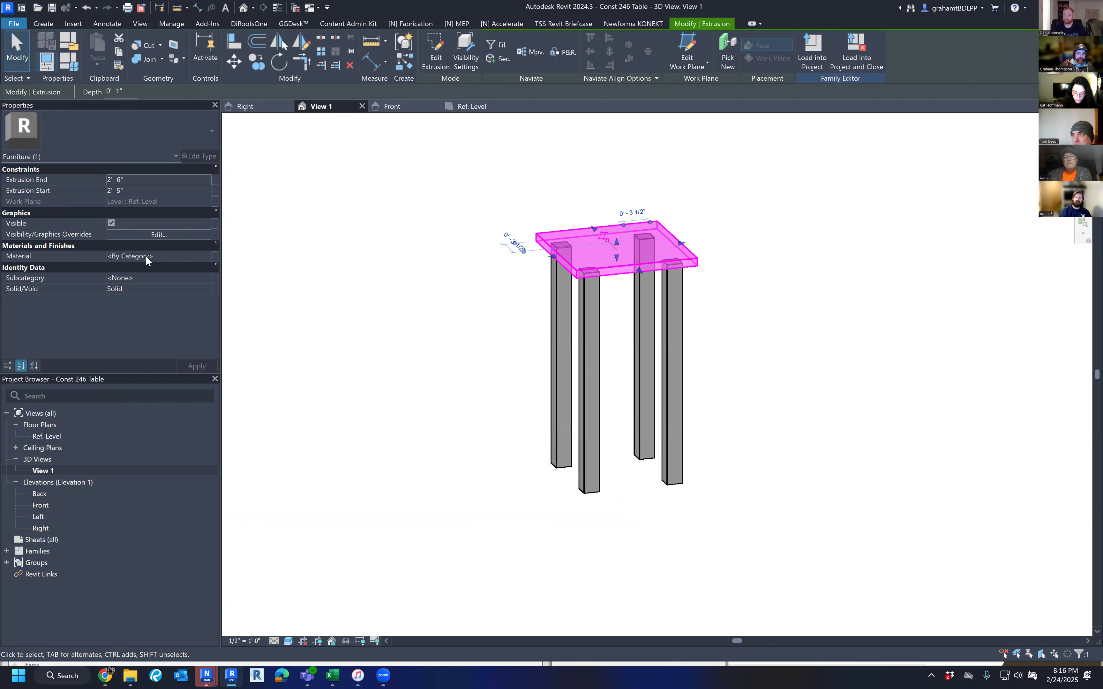
key(Escape)
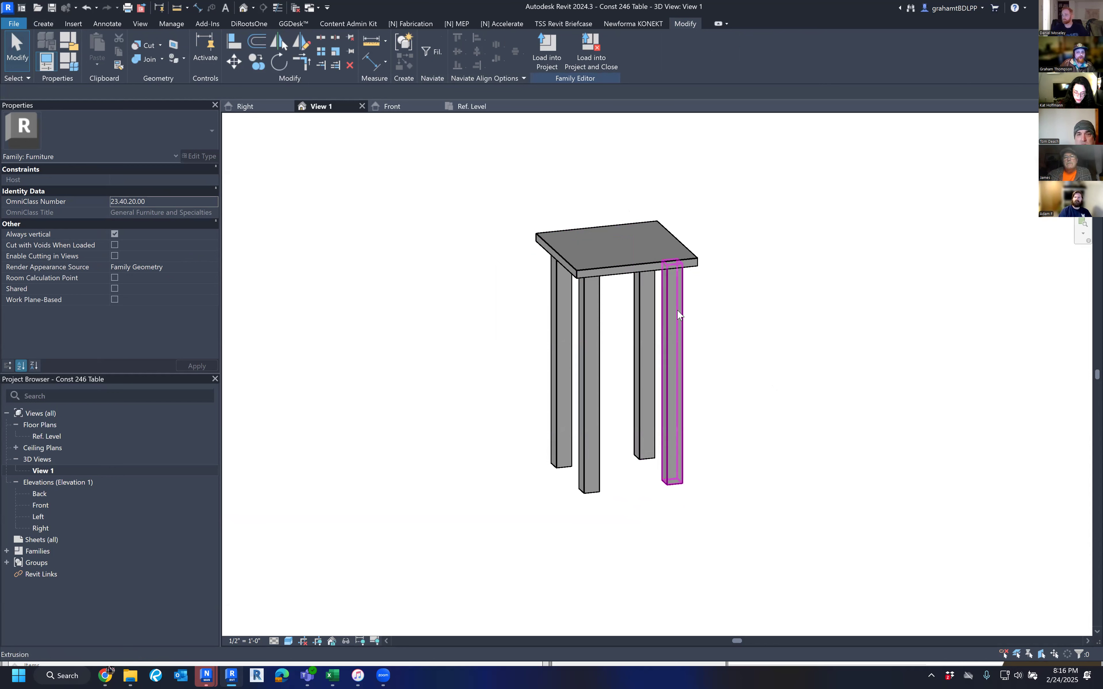
click(617, 265)
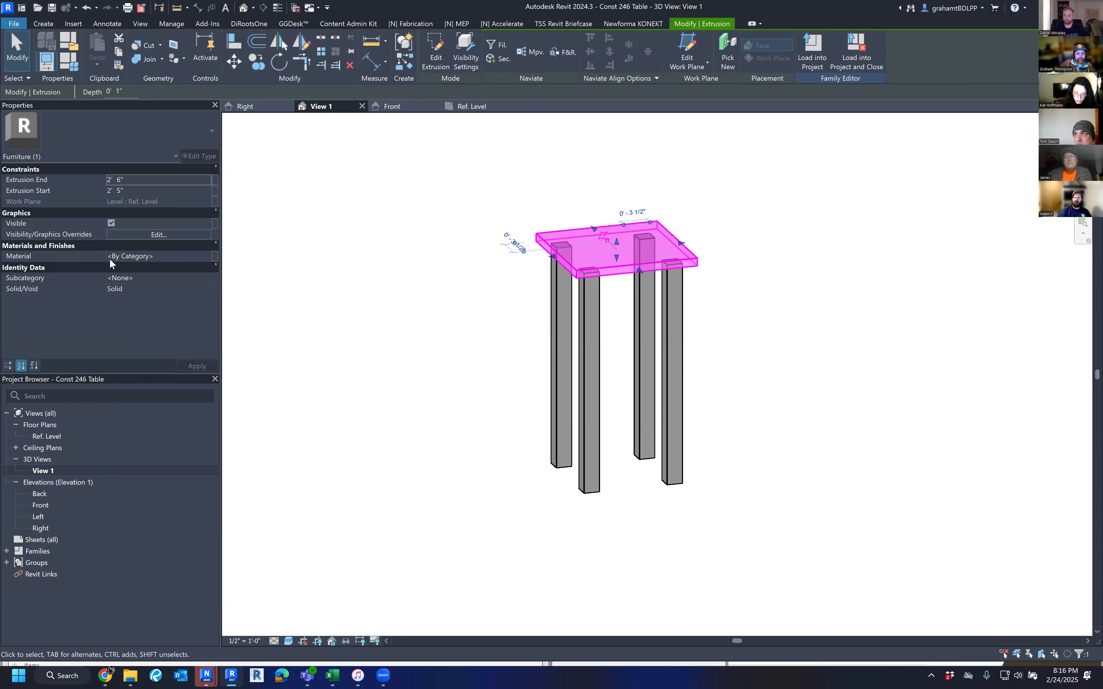
click(179, 256)
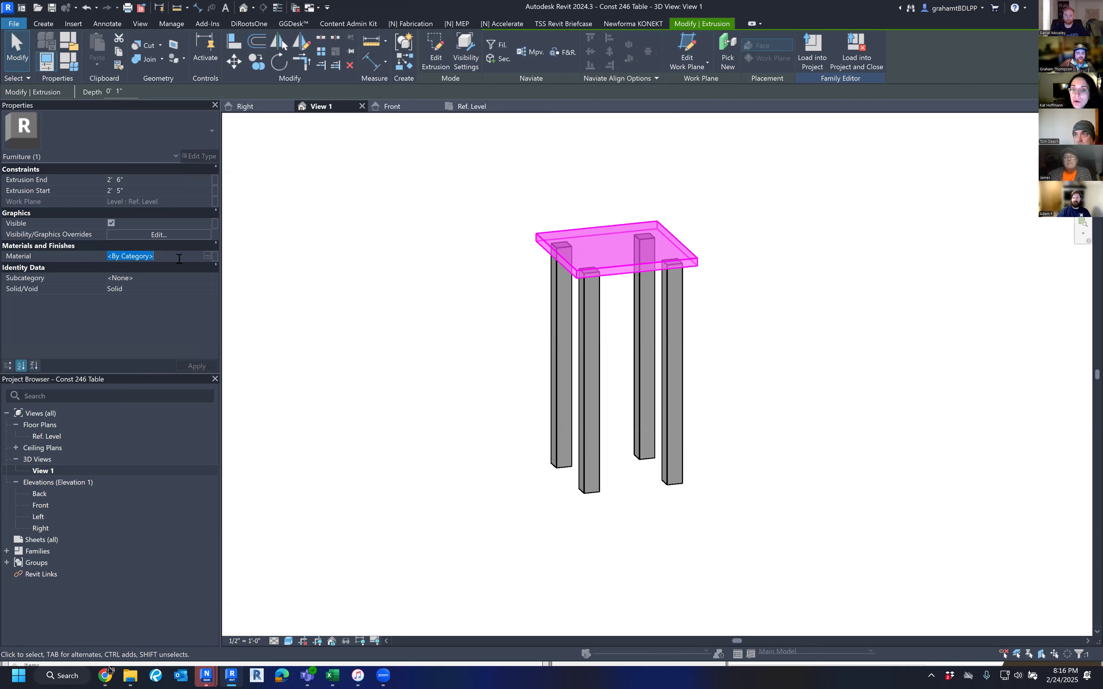
click(208, 256)
drag(453, 187, 324, 148)
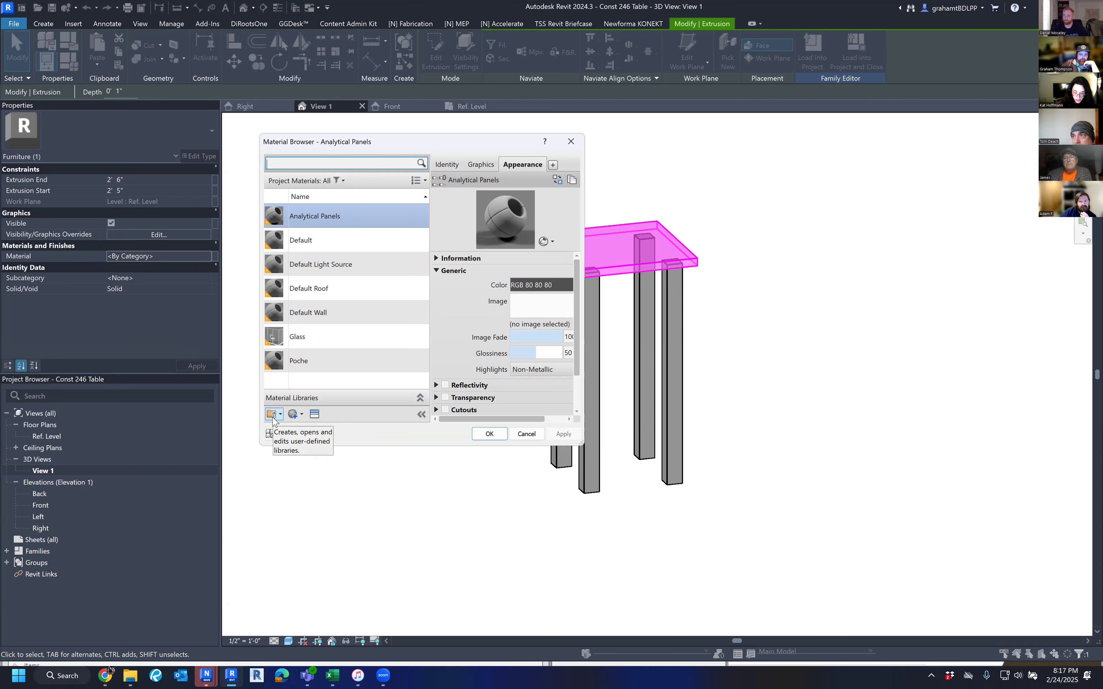
Step: Open the Asset Browser from the Material Browser and look through its Appearance Library assets
click(315, 415)
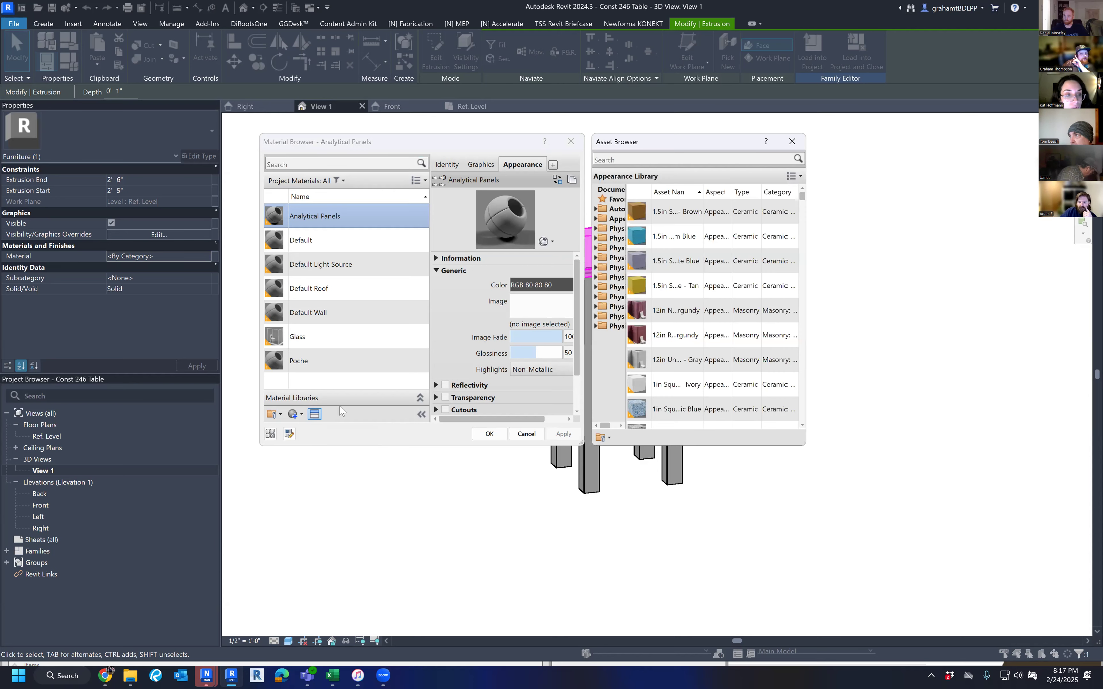
drag(667, 143, 419, 150)
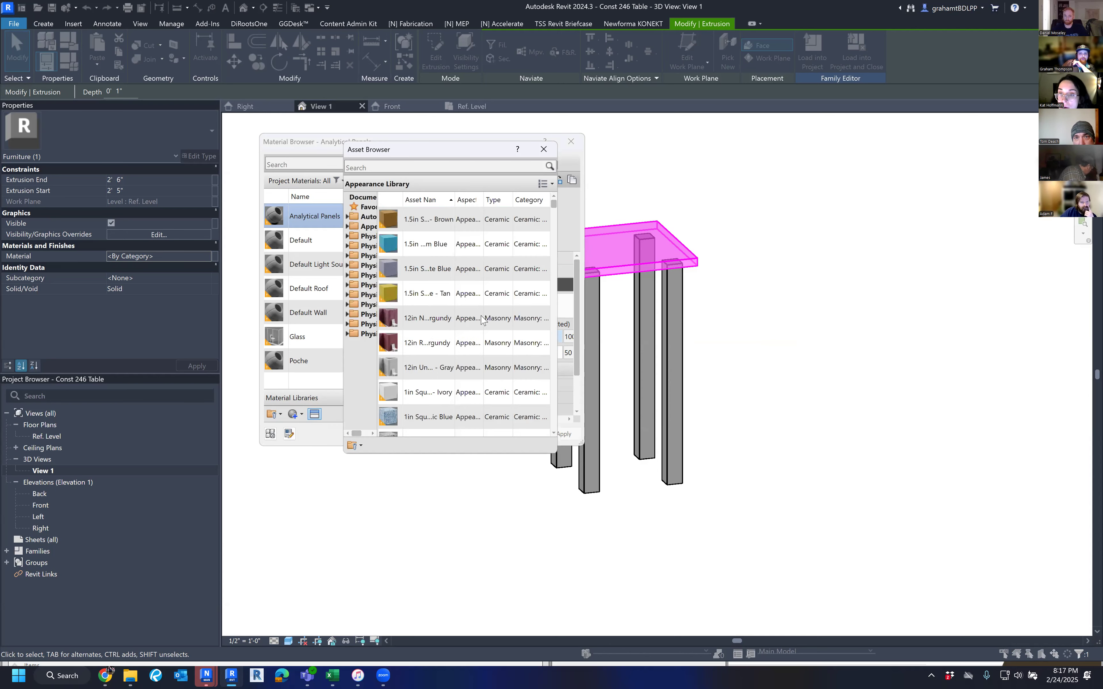
scroll(483, 341, down, 1)
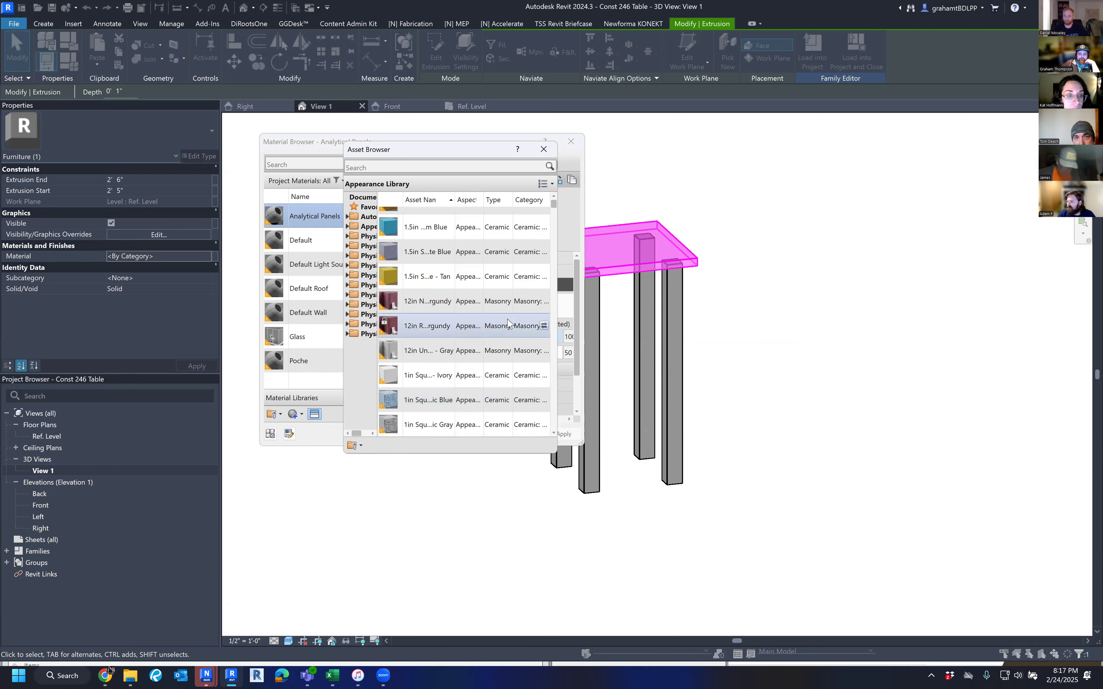
scroll(509, 325, down, 5)
scroll(509, 325, down, 10)
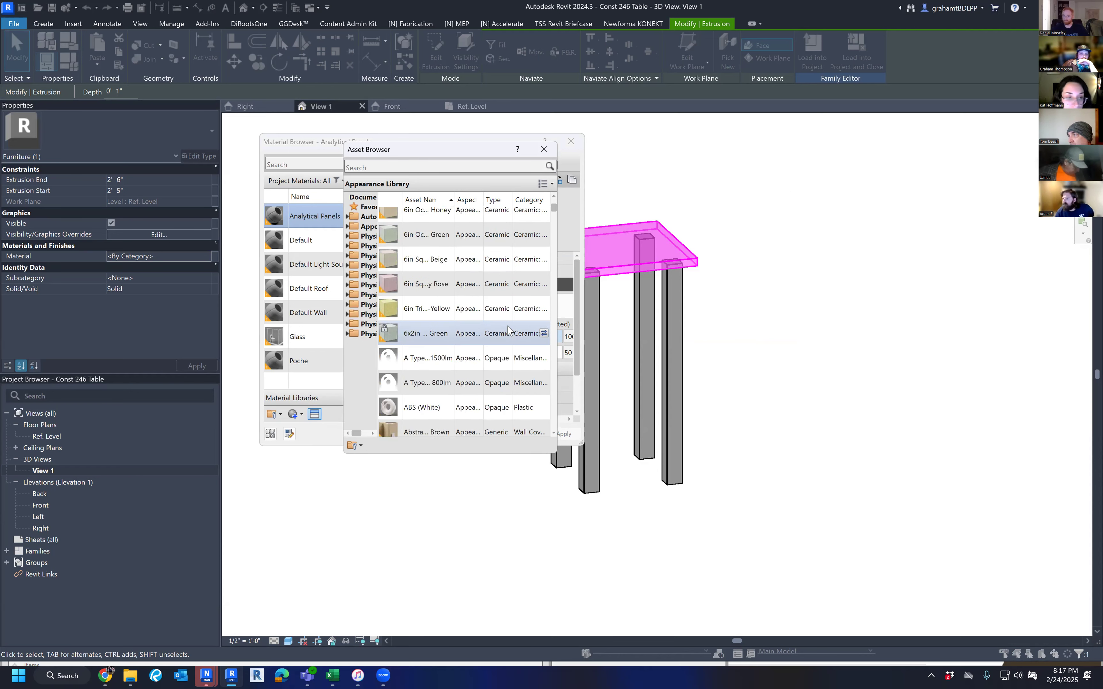
scroll(509, 328, down, 10)
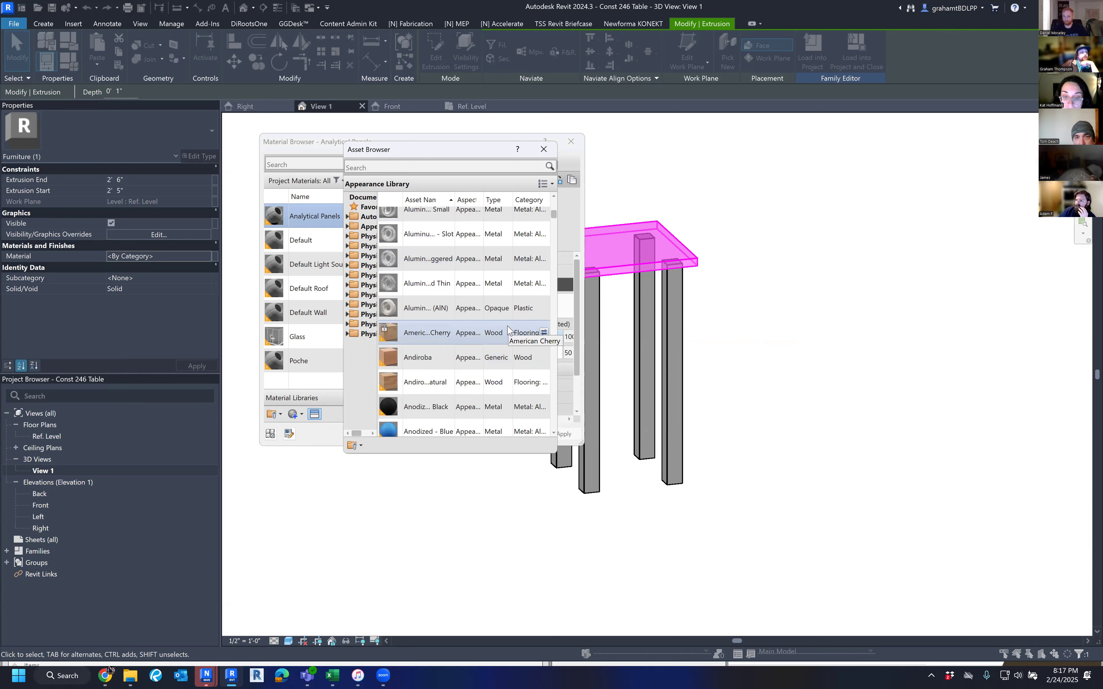
scroll(410, 228, up, 1)
Step: Search the appearance assets for "stone" and replace the Analytical Panels material's appearance with the Blue stones asset
click(359, 166)
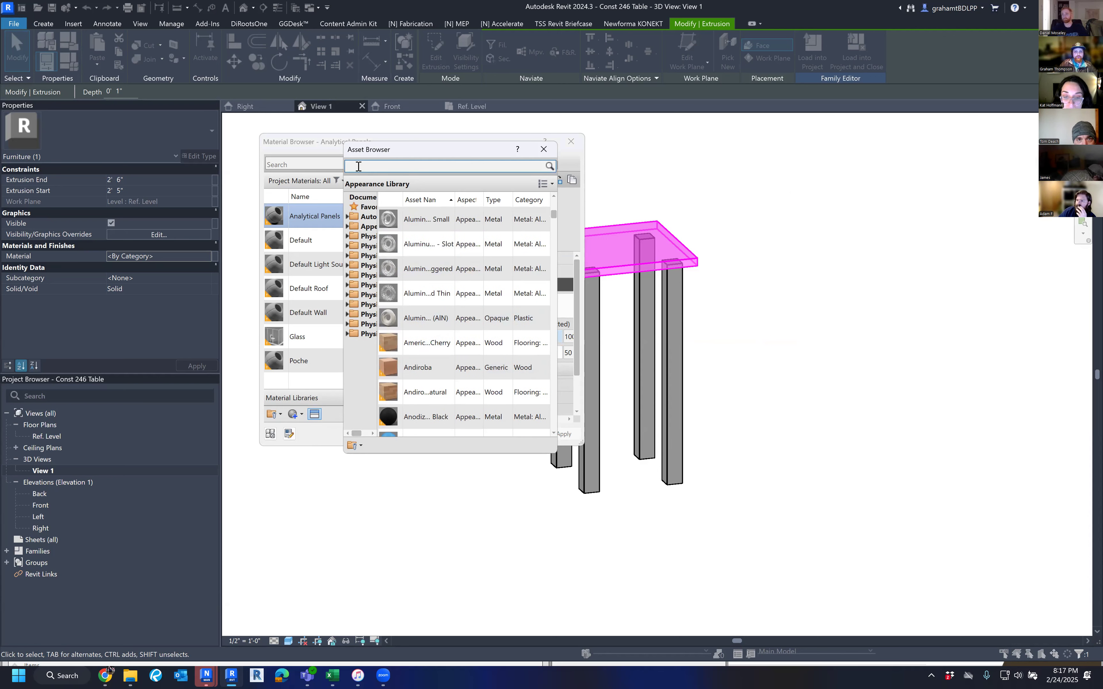
key(Return)
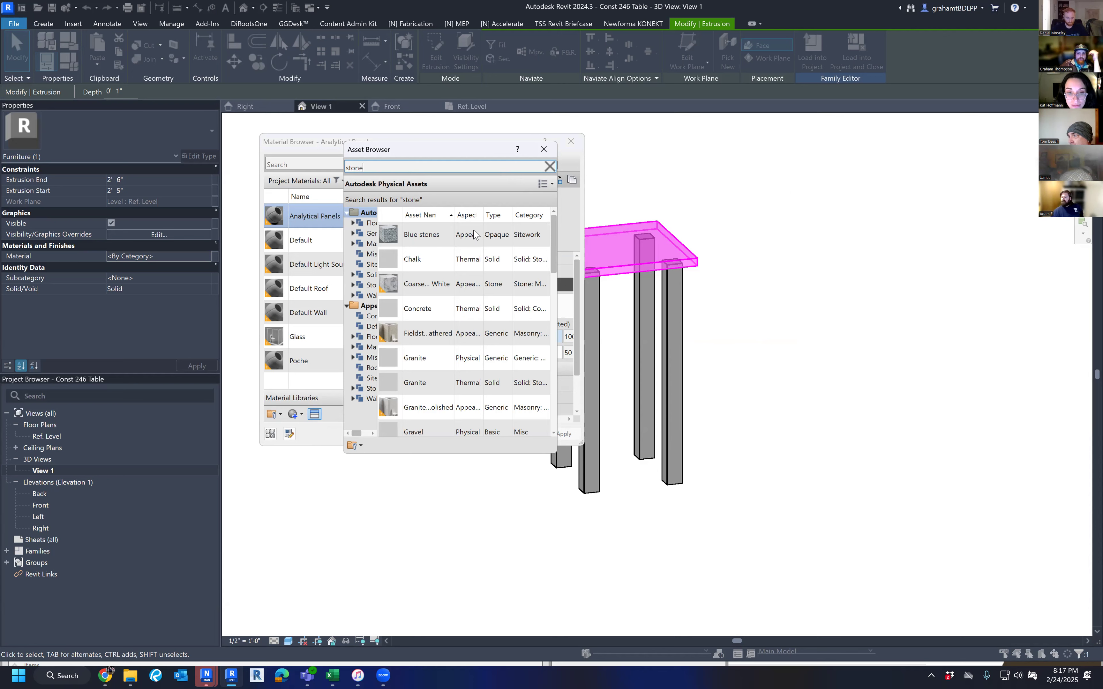
scroll(476, 254, down, 4)
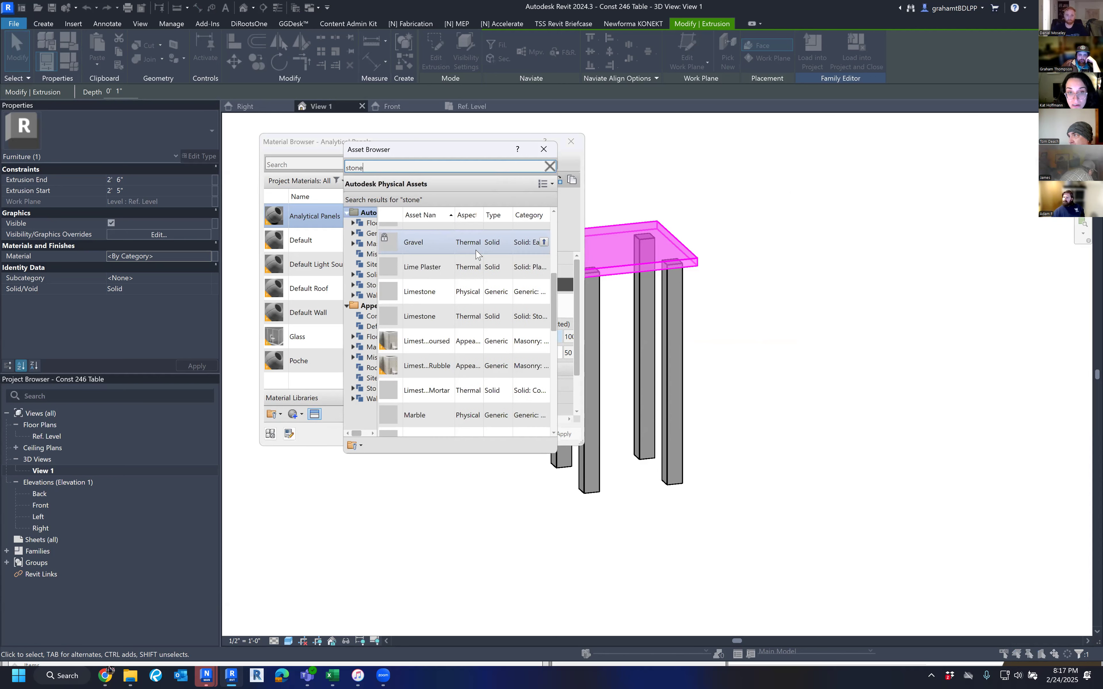
scroll(476, 254, up, 5)
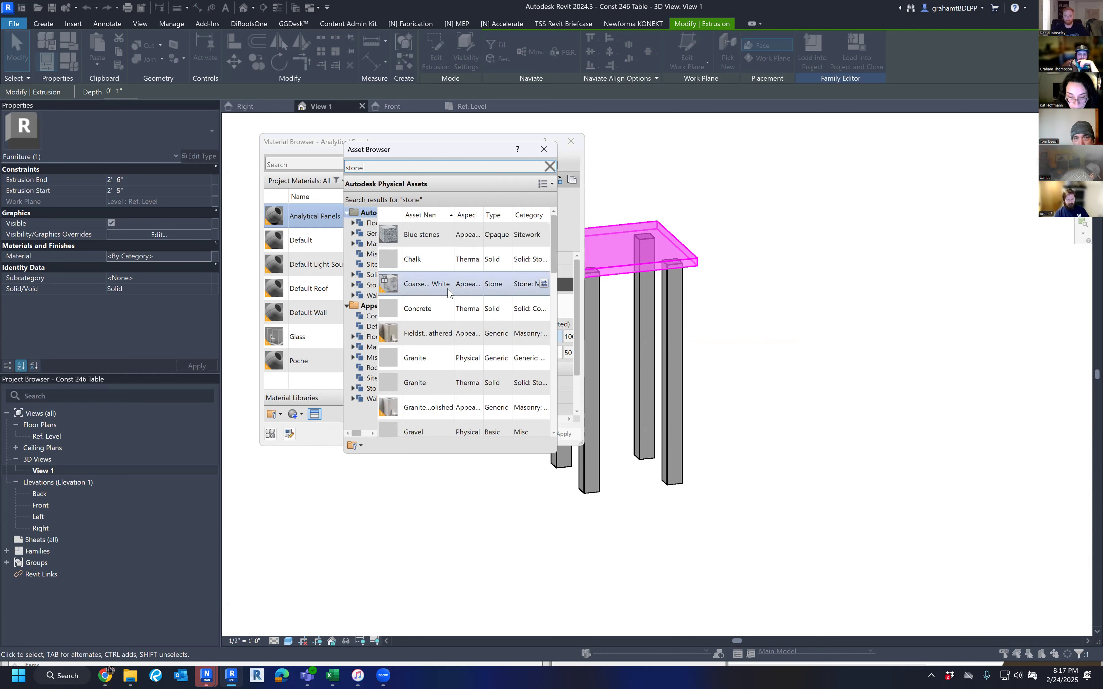
click(432, 236)
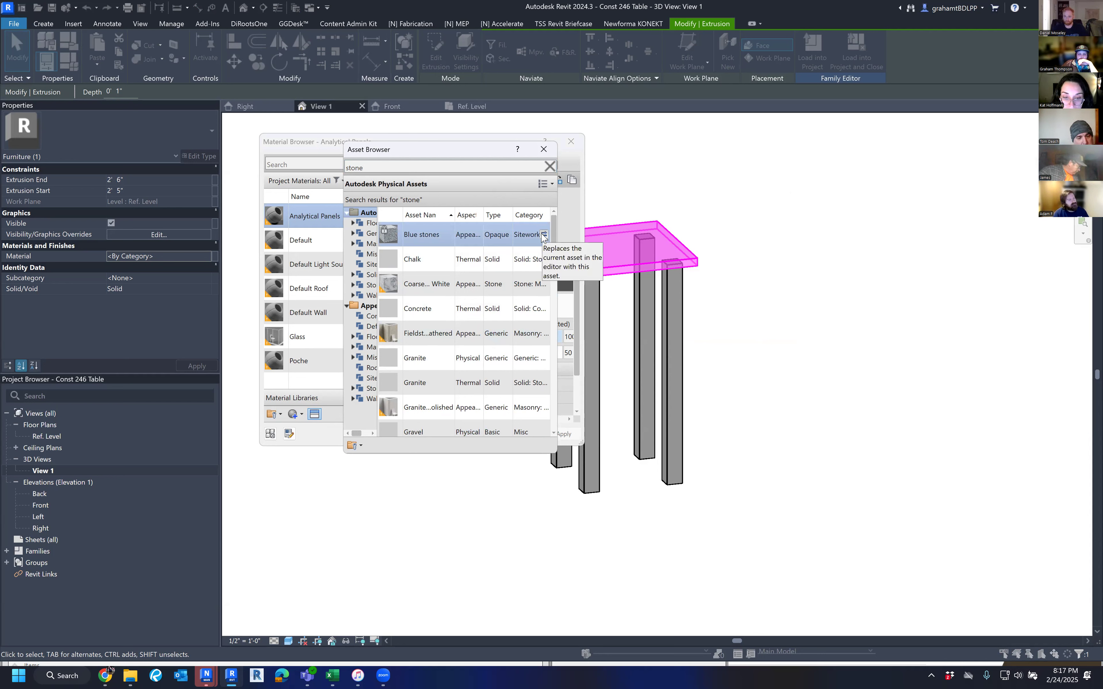
double_click(432, 239)
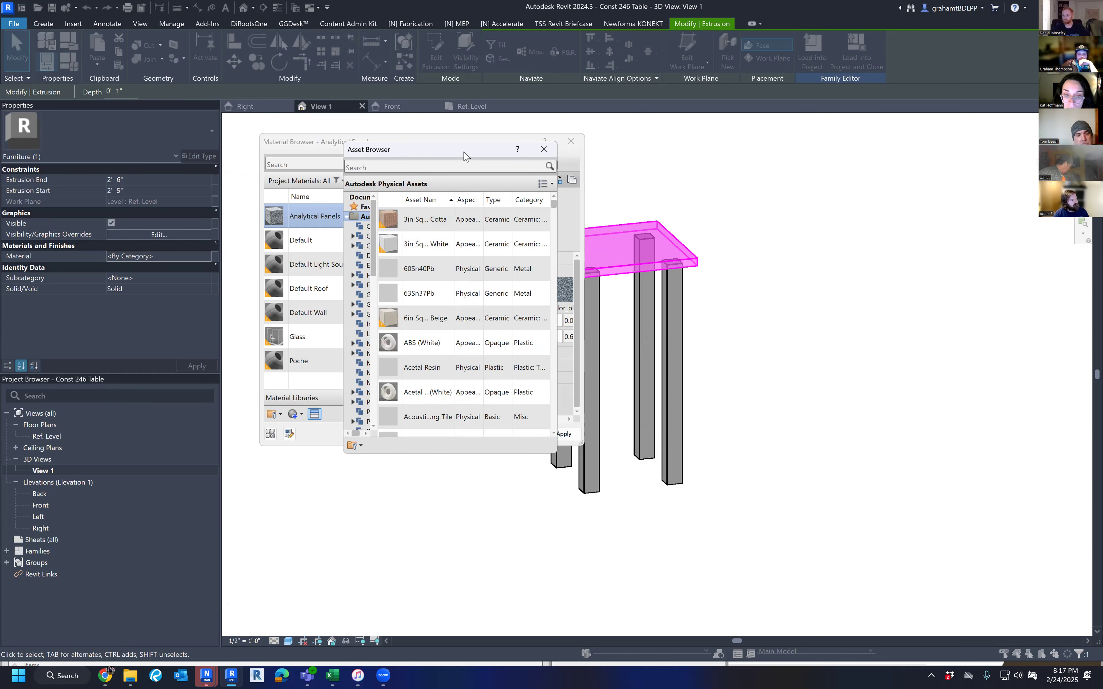
Step: Move the Asset Browser aside to check the material preview, search the assets for "stone" again, and close the browser
drag(464, 156, 377, 159)
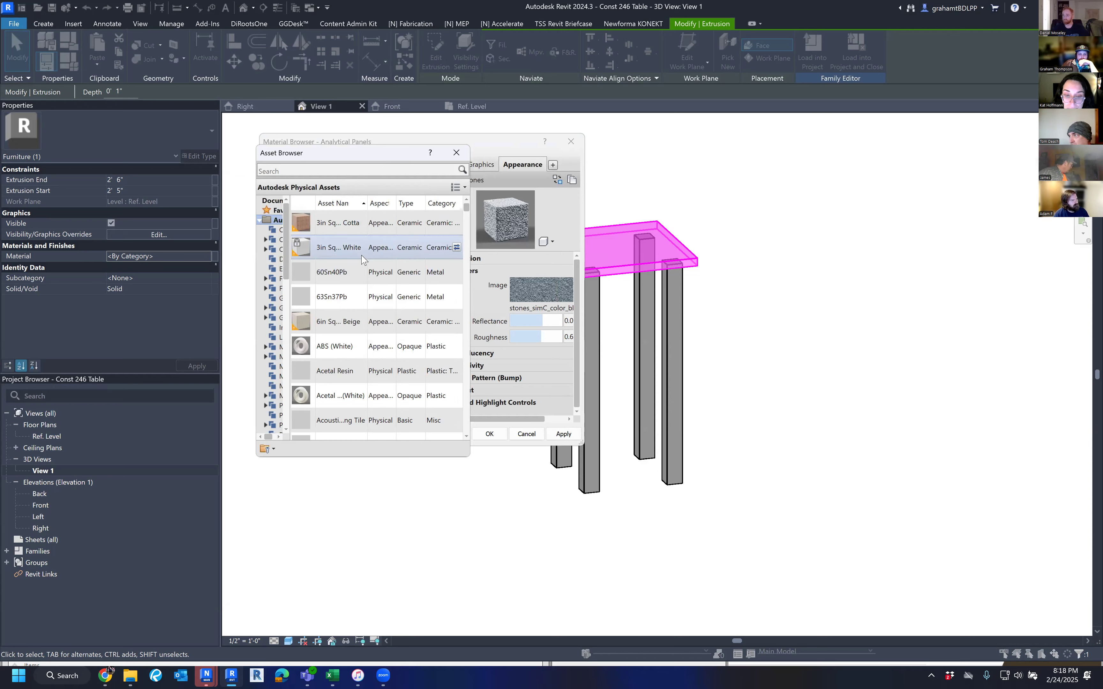
scroll(363, 273, down, 3)
scroll(362, 286, down, 2)
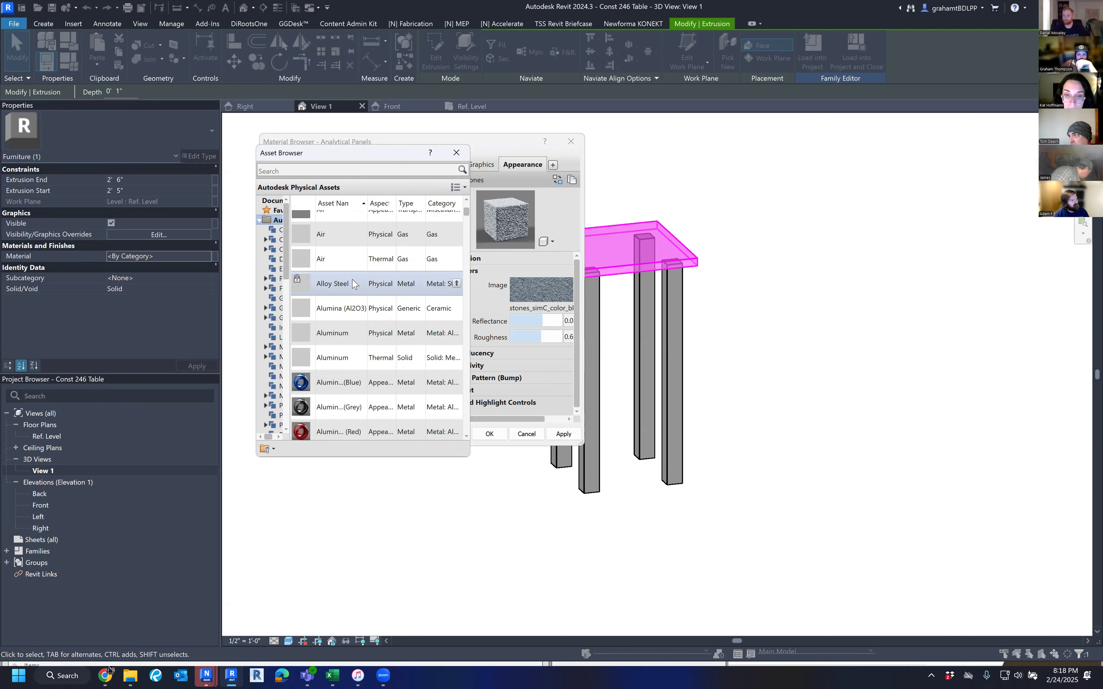
click(317, 170)
text(s)
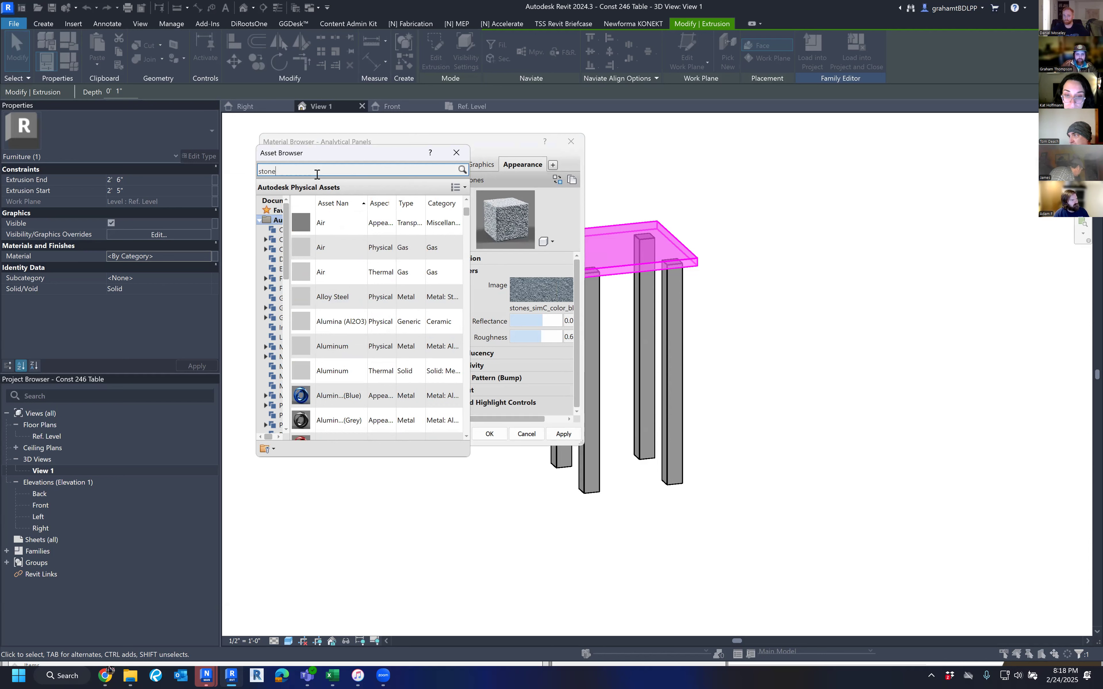
text(tone)
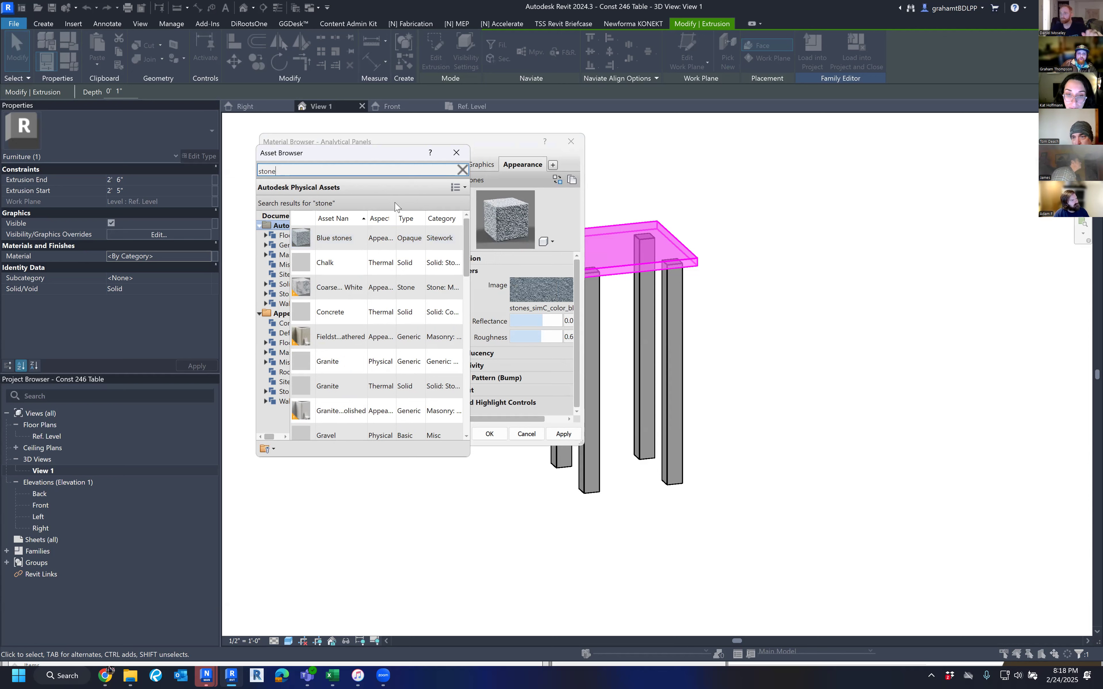
click(456, 152)
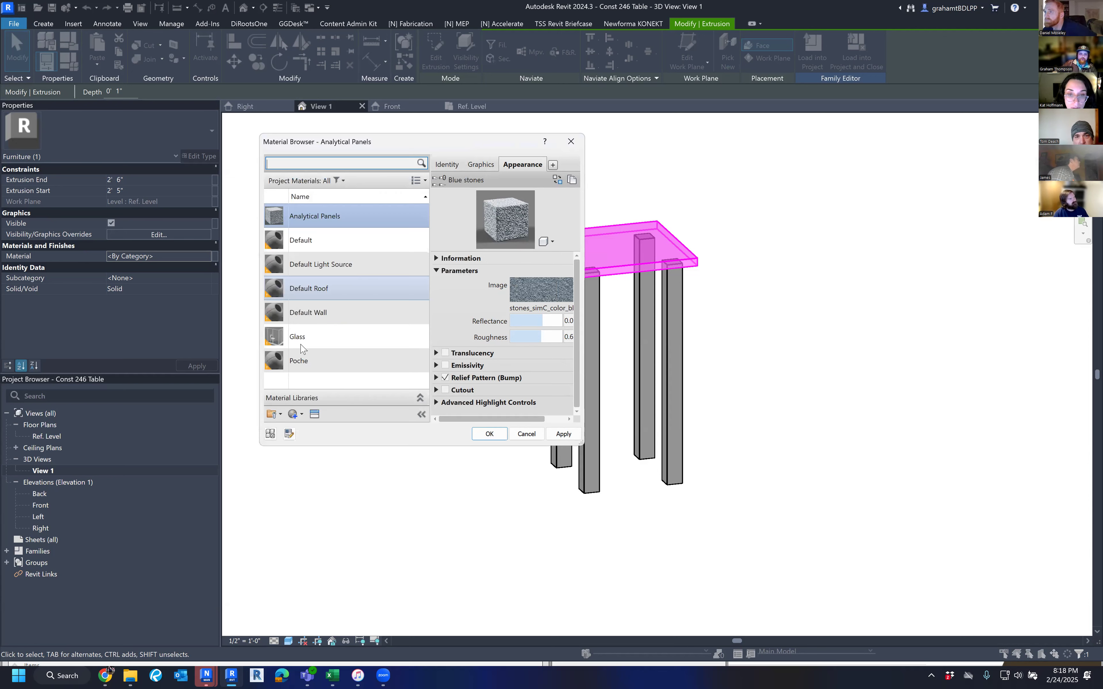
Step: Create a new material and rename it Stone Counter Top
click(299, 415)
click(321, 431)
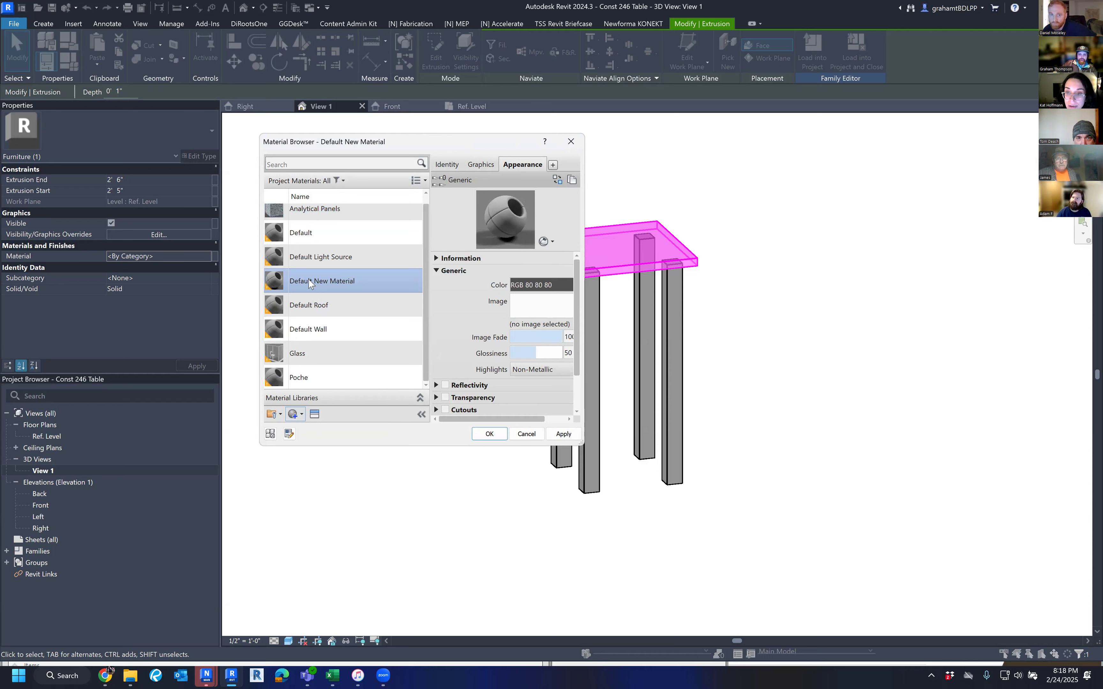
right_click(314, 281)
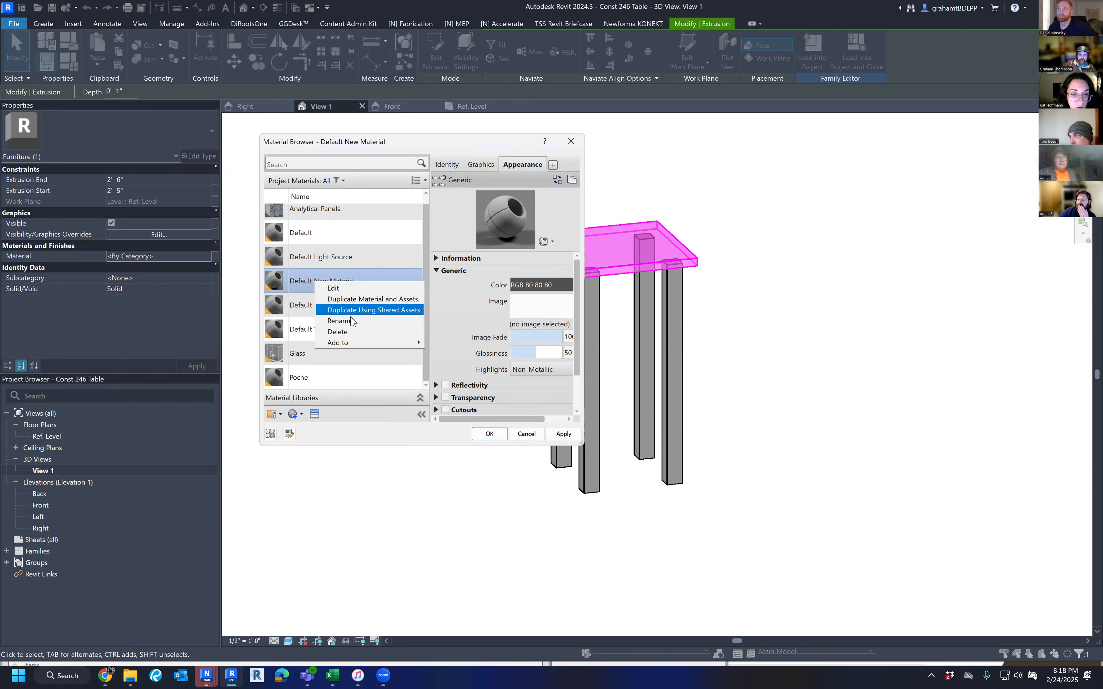
click(339, 321)
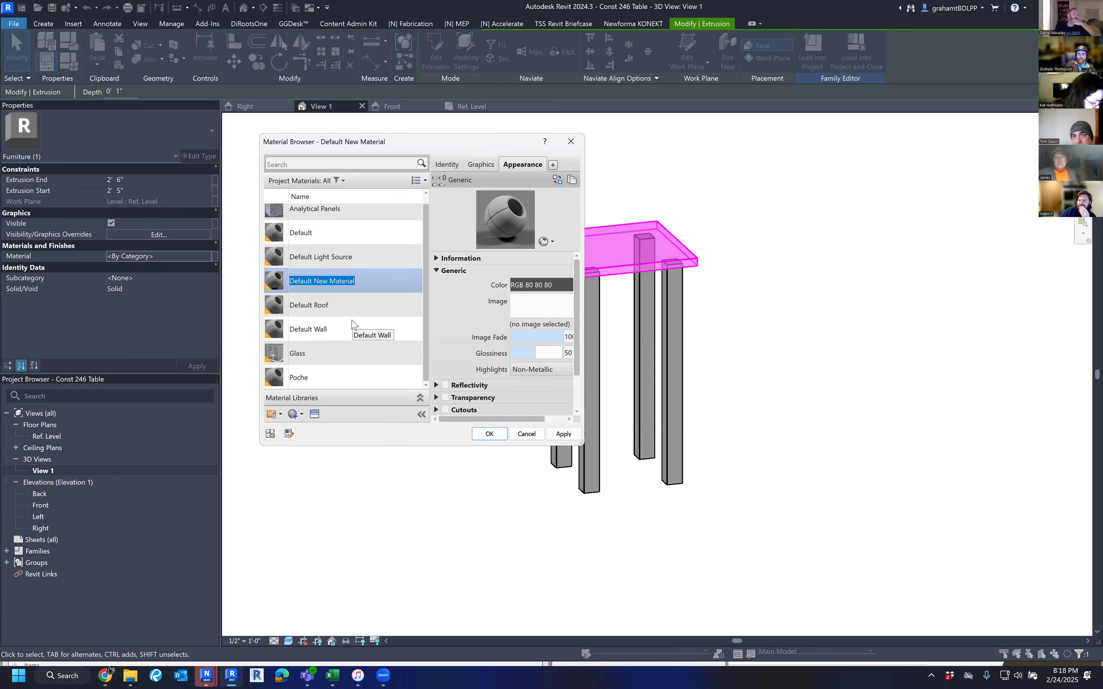
text(Stone )
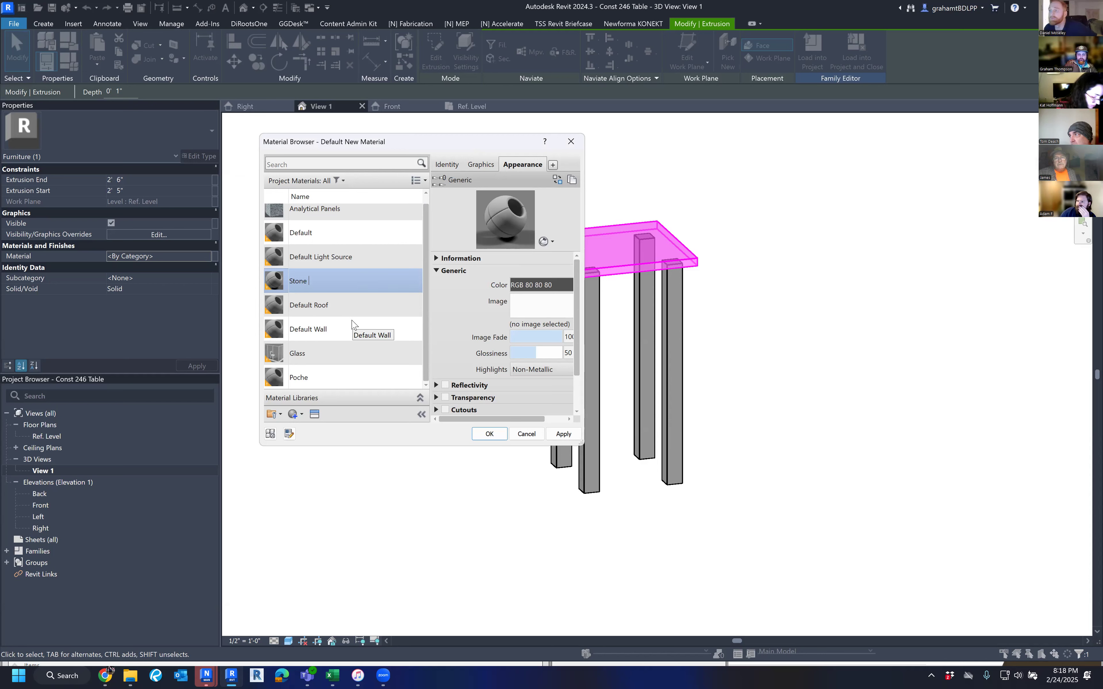
text(Counter Top)
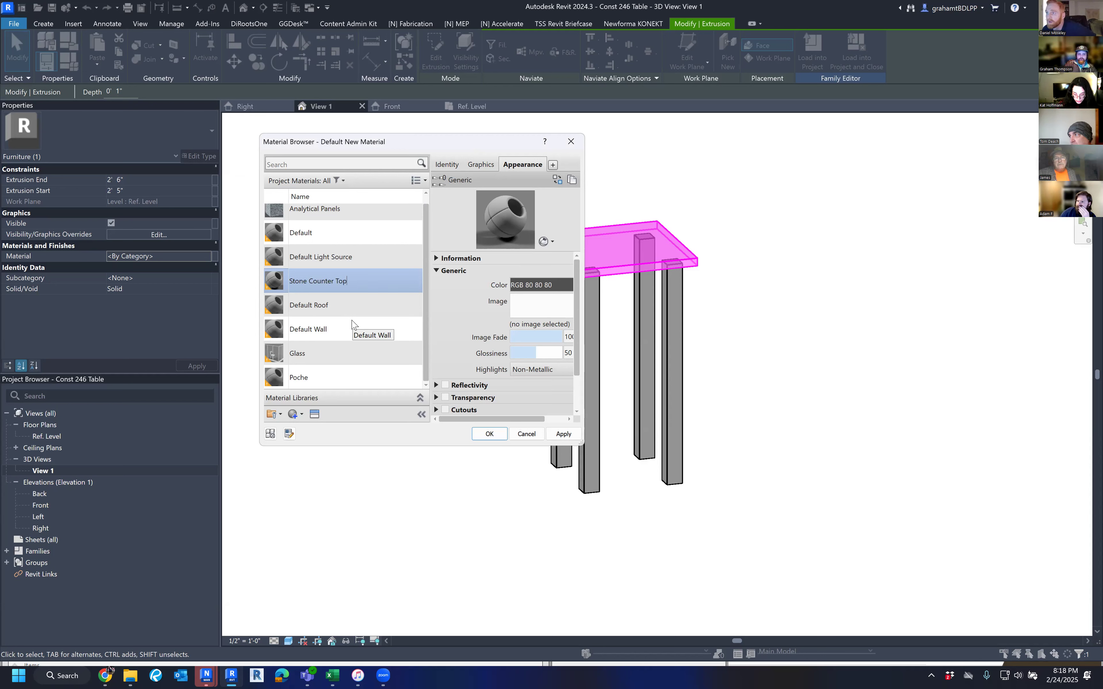
key(Return)
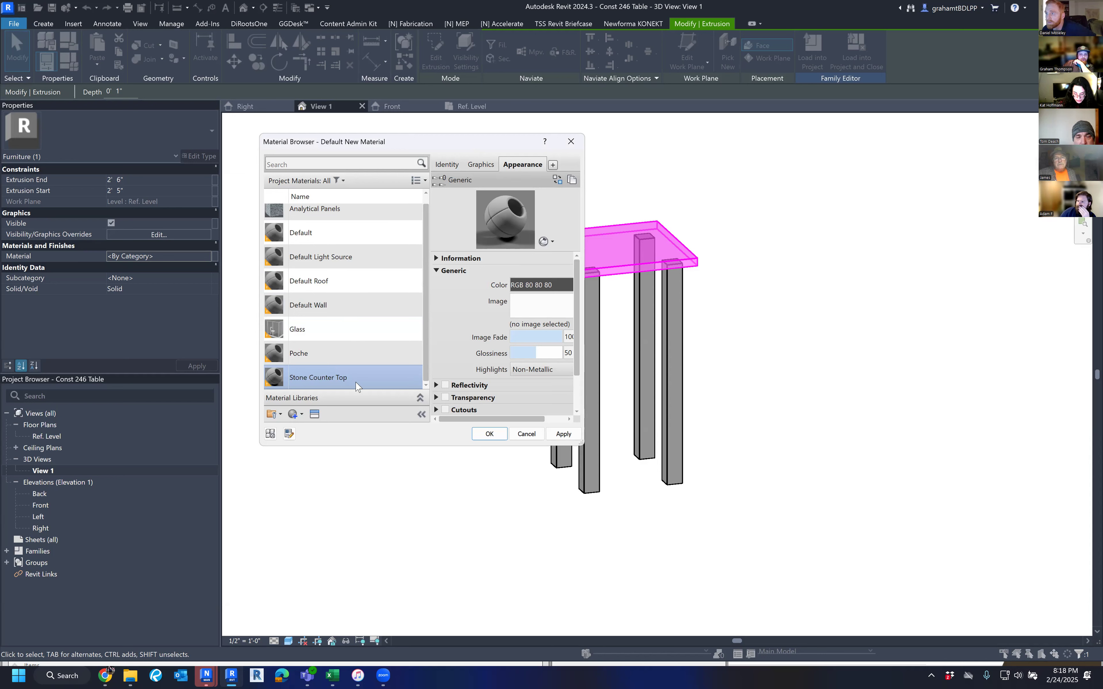
Step: Find the Blue stones asset by searching "stone", apply it as Stone Counter Top's appearance, and assign the material to the tabletop
click(315, 414)
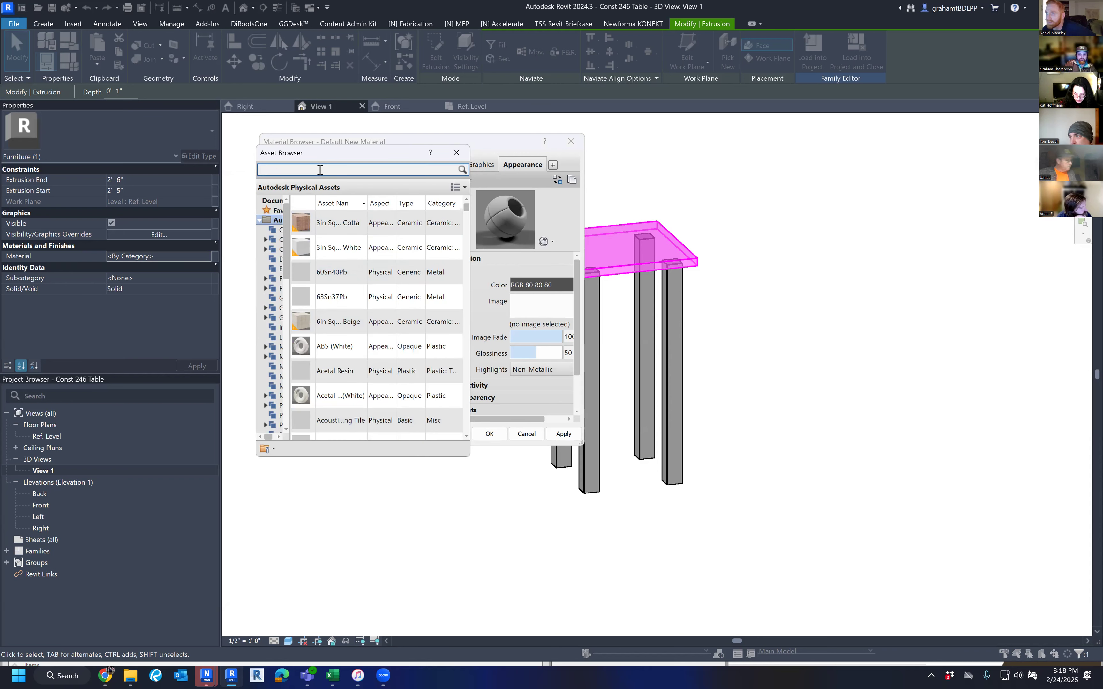
text(m)
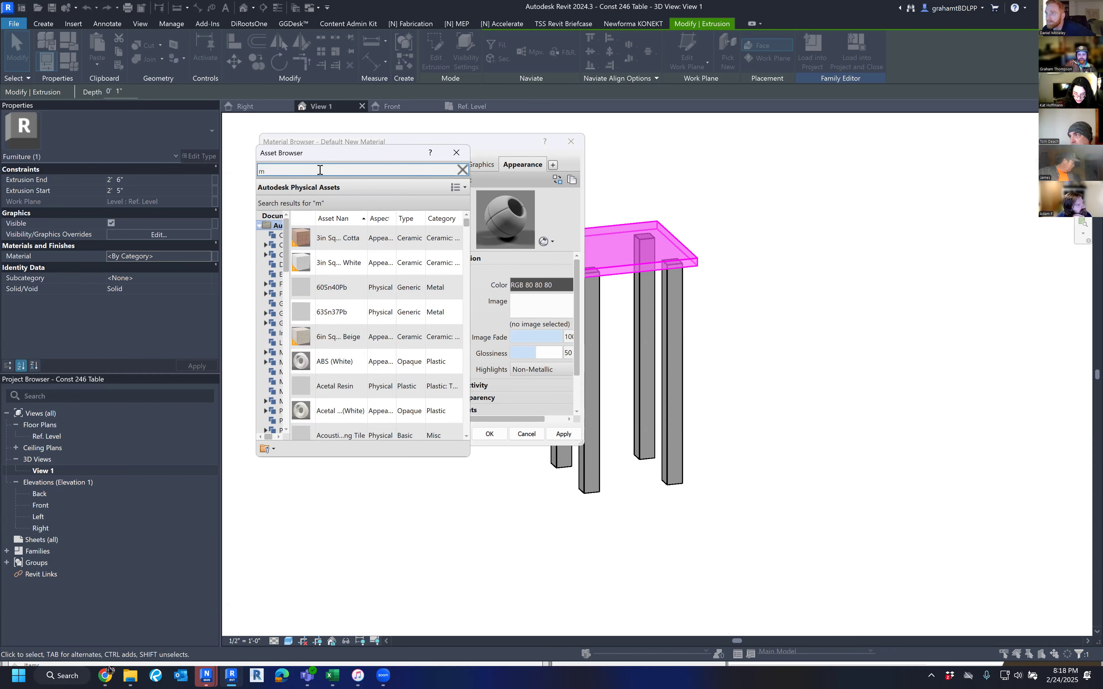
key(BackSpace)
text(ston)
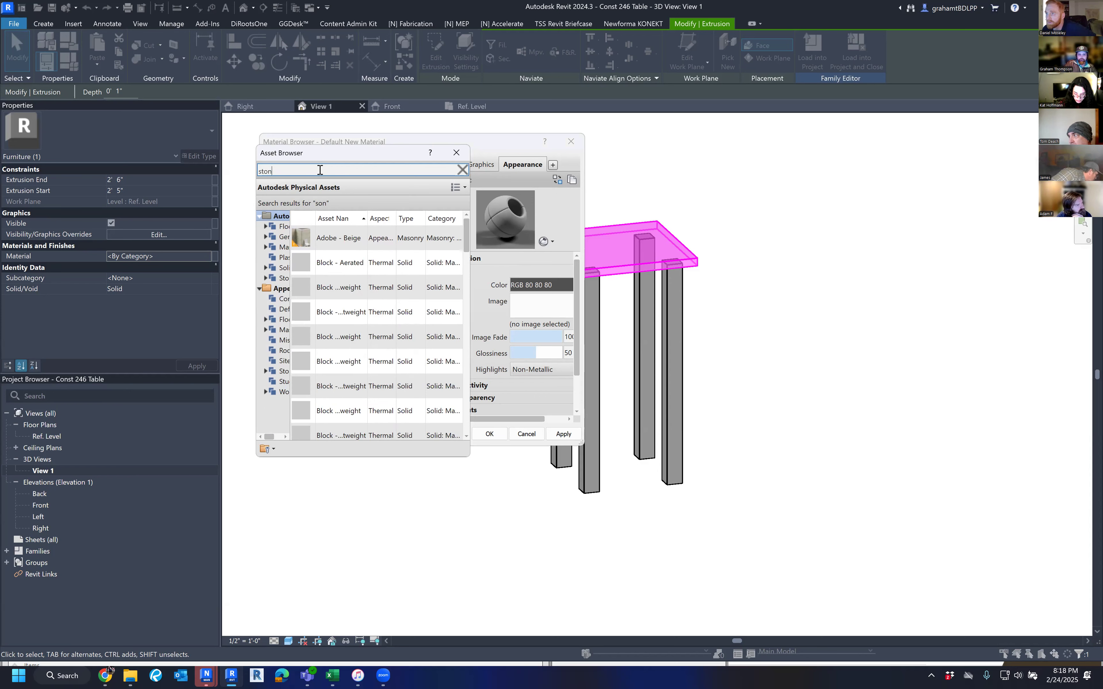
text(e)
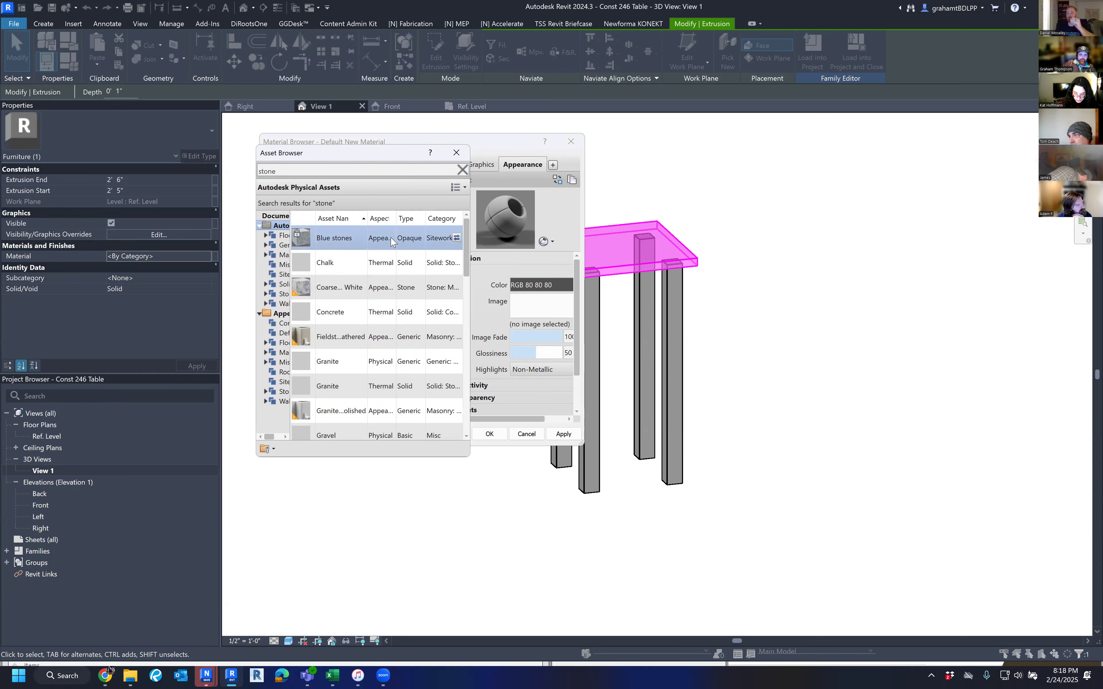
click(457, 238)
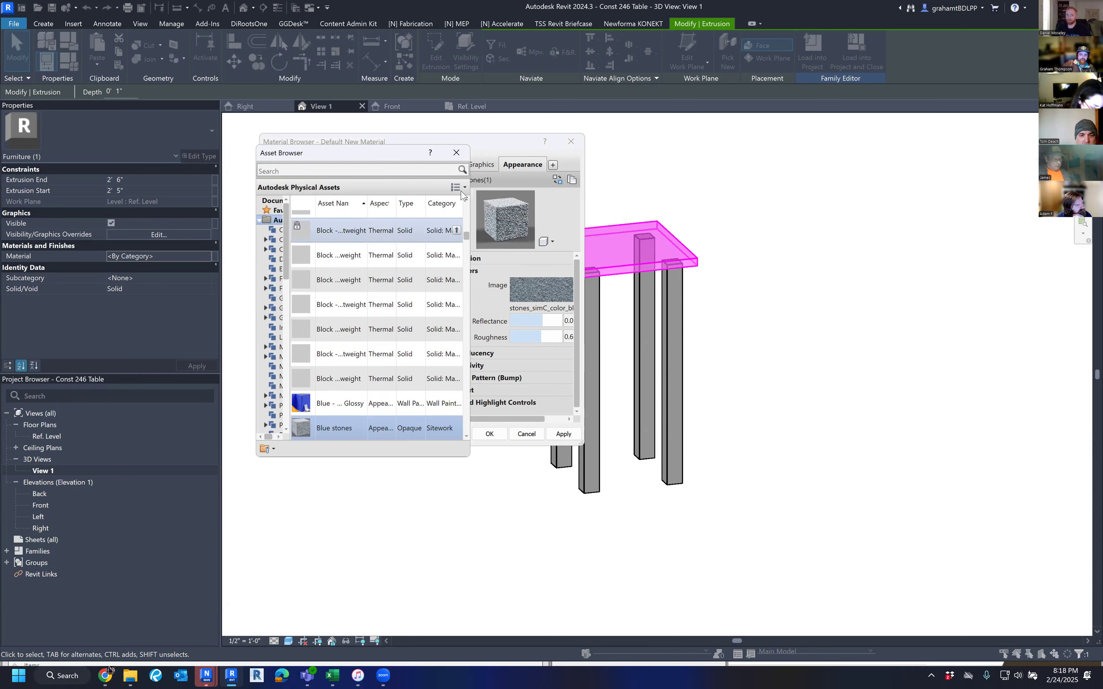
click(456, 153)
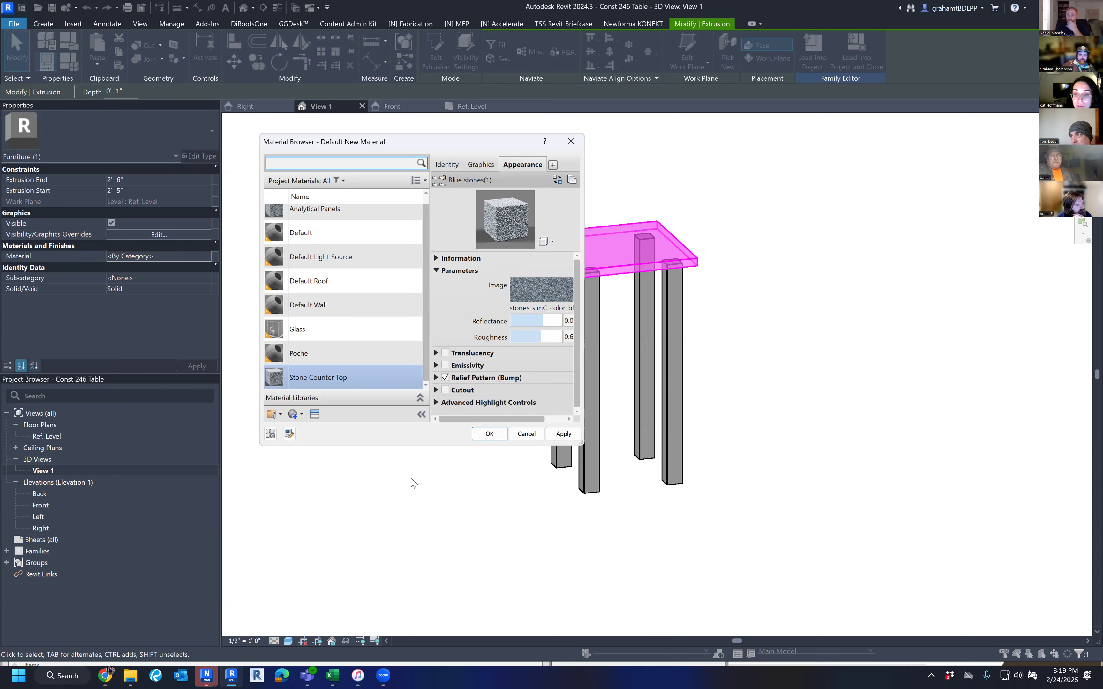
click(489, 434)
click(739, 320)
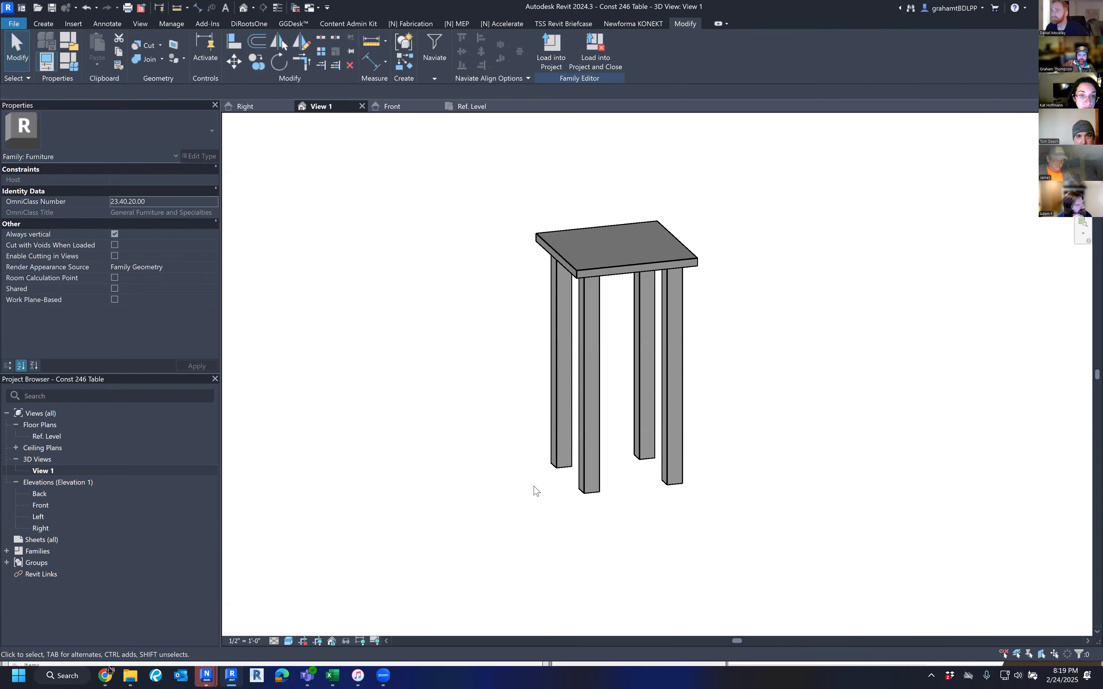
Step: Set the 3D view's visual style to Realistic and inspect the tabletop's stone texture
click(288, 641)
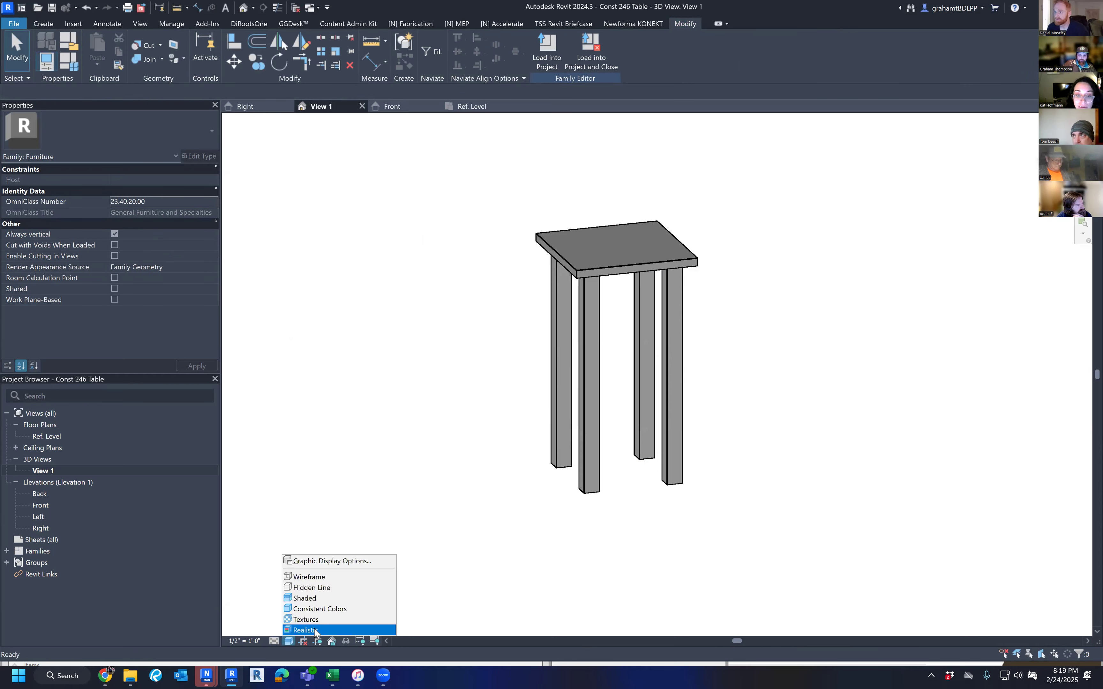
click(304, 630)
scroll(670, 269, up, 4)
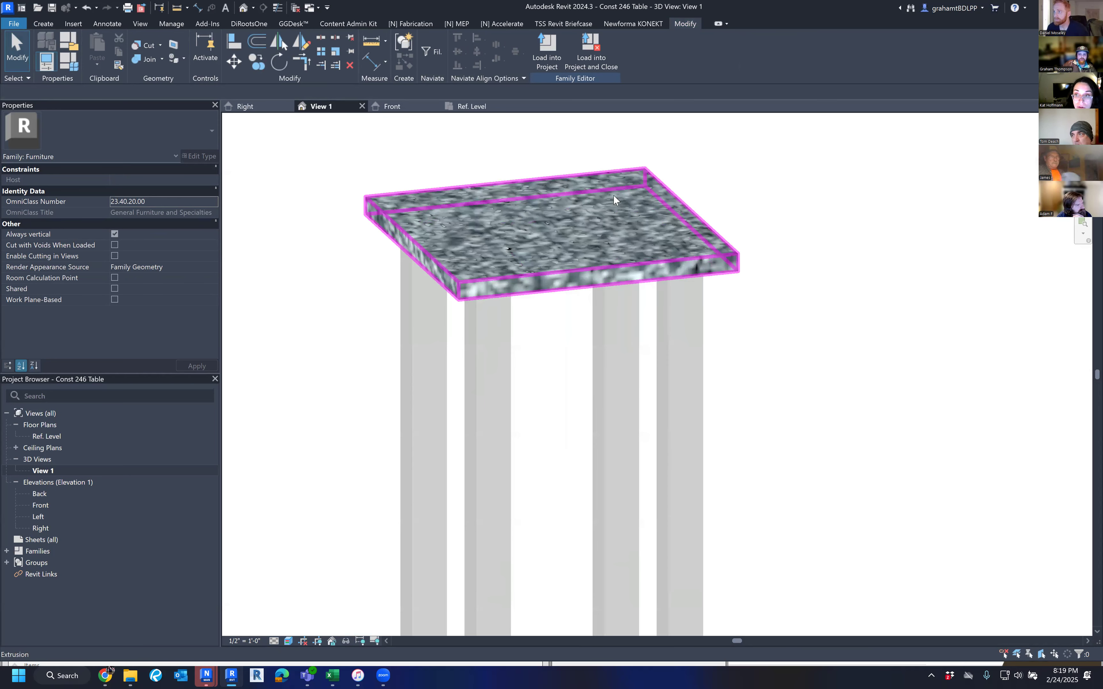
middle_drag(556, 227, 586, 312)
scroll(568, 257, up, 1)
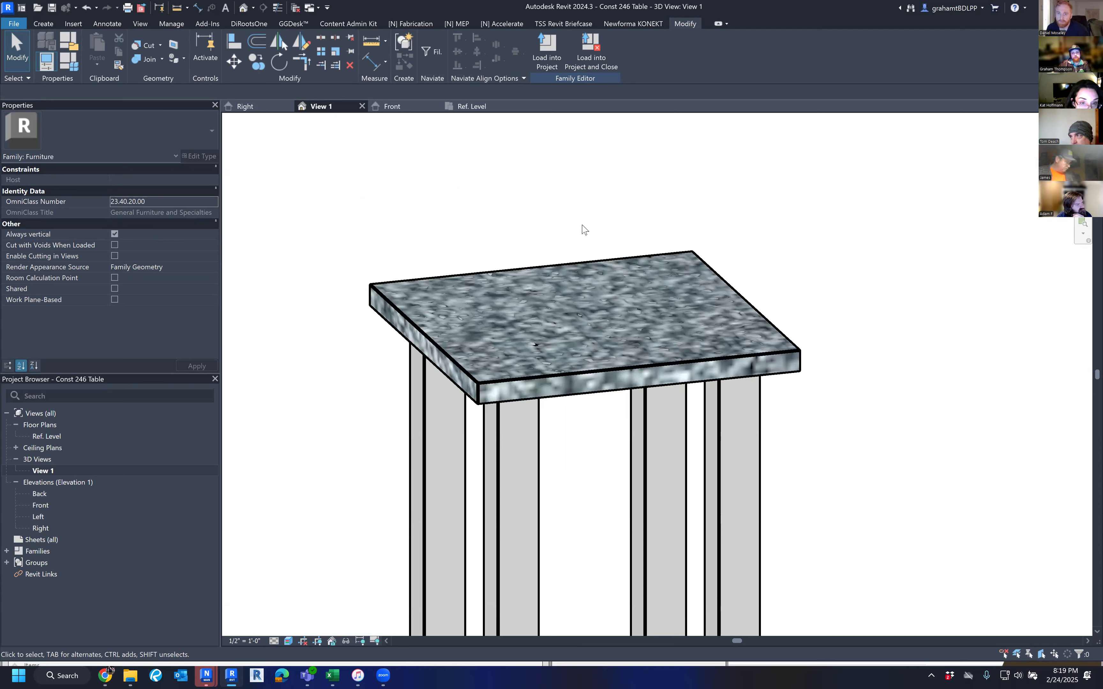
scroll(594, 318, down, 3)
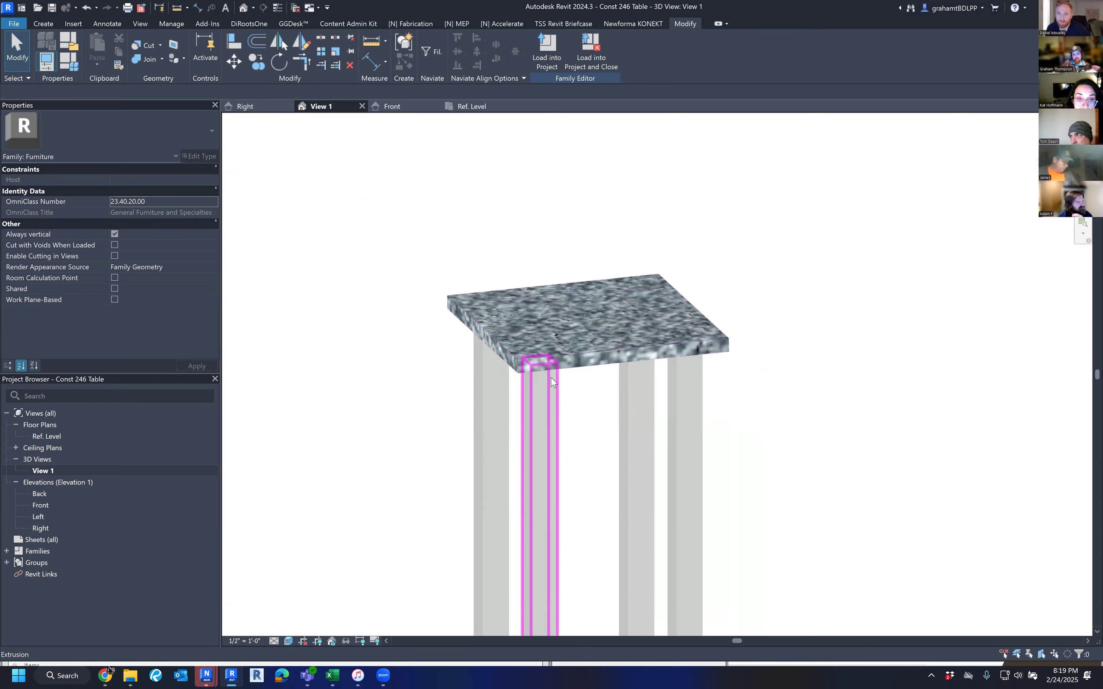
Step: Select all four table leg extrusions in the 3D view and open the Material Browser for their Material property
click(544, 406)
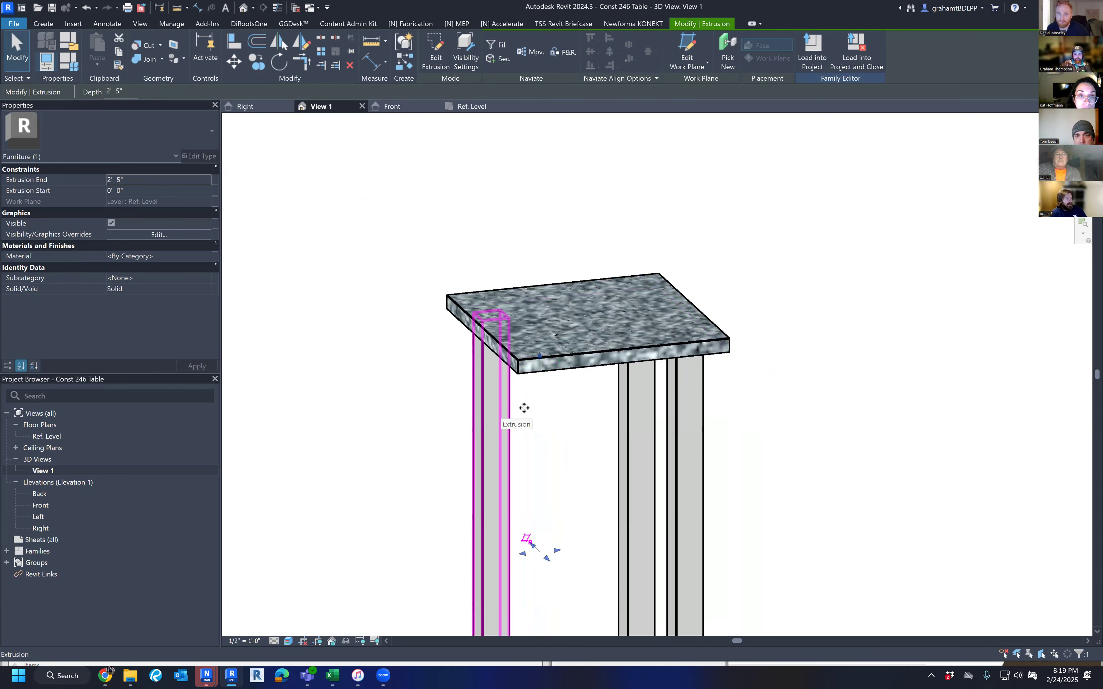
ctrl+click(510, 408)
ctrl+click(655, 417)
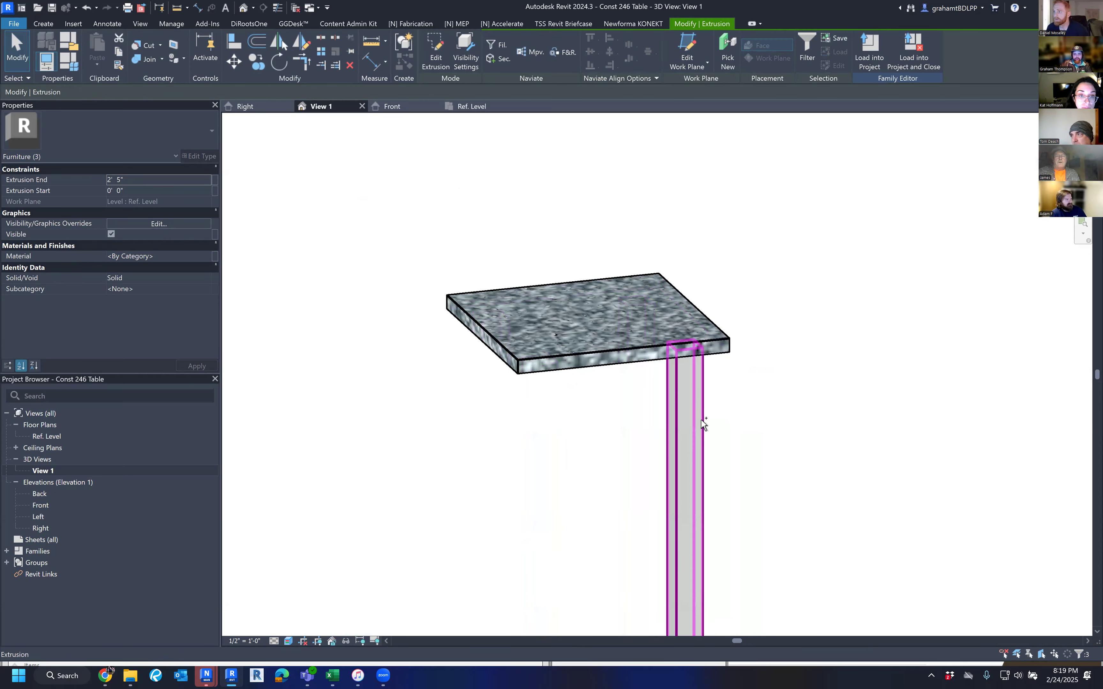
scroll(703, 425, down, 4)
click(736, 438)
drag(830, 463, 573, 439)
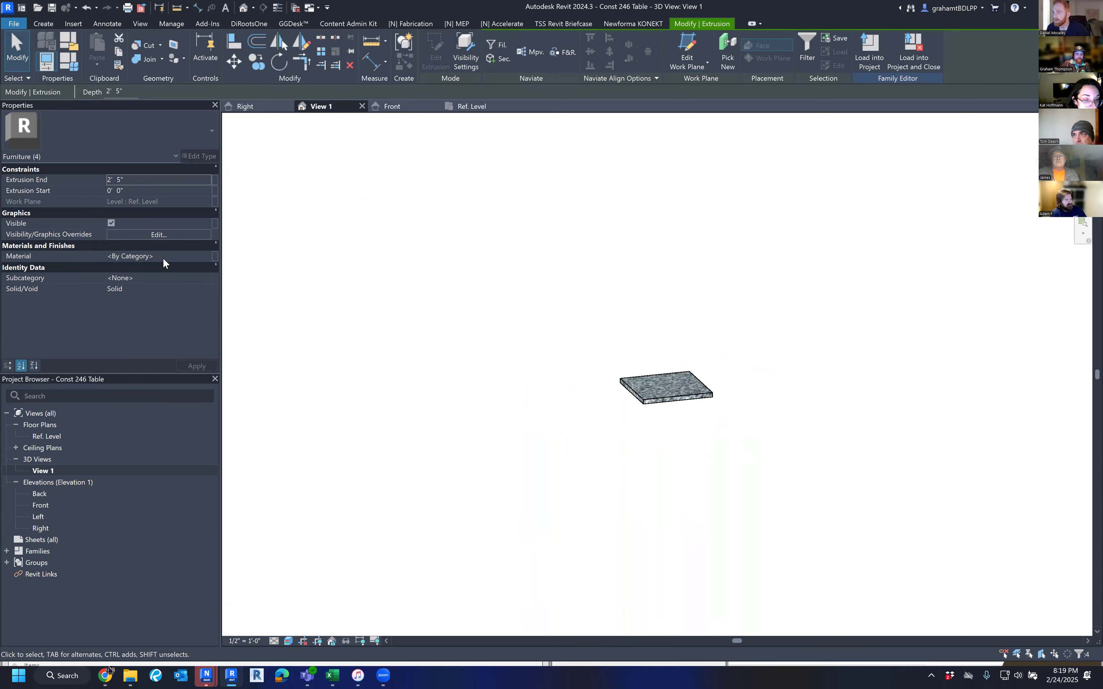
click(171, 257)
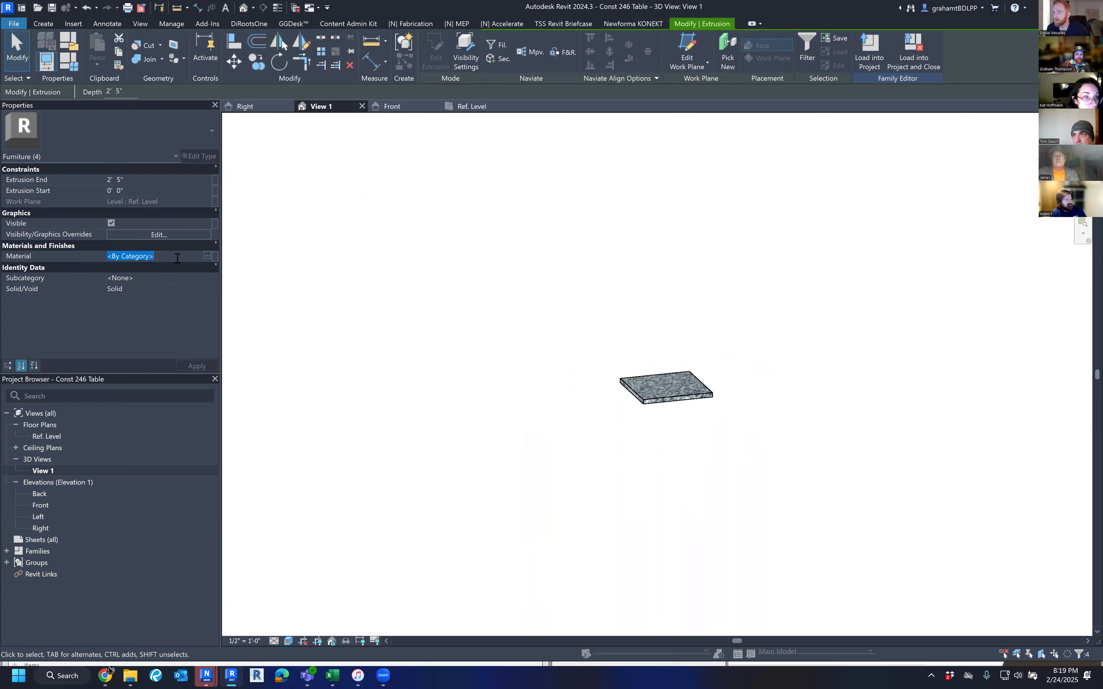
click(207, 258)
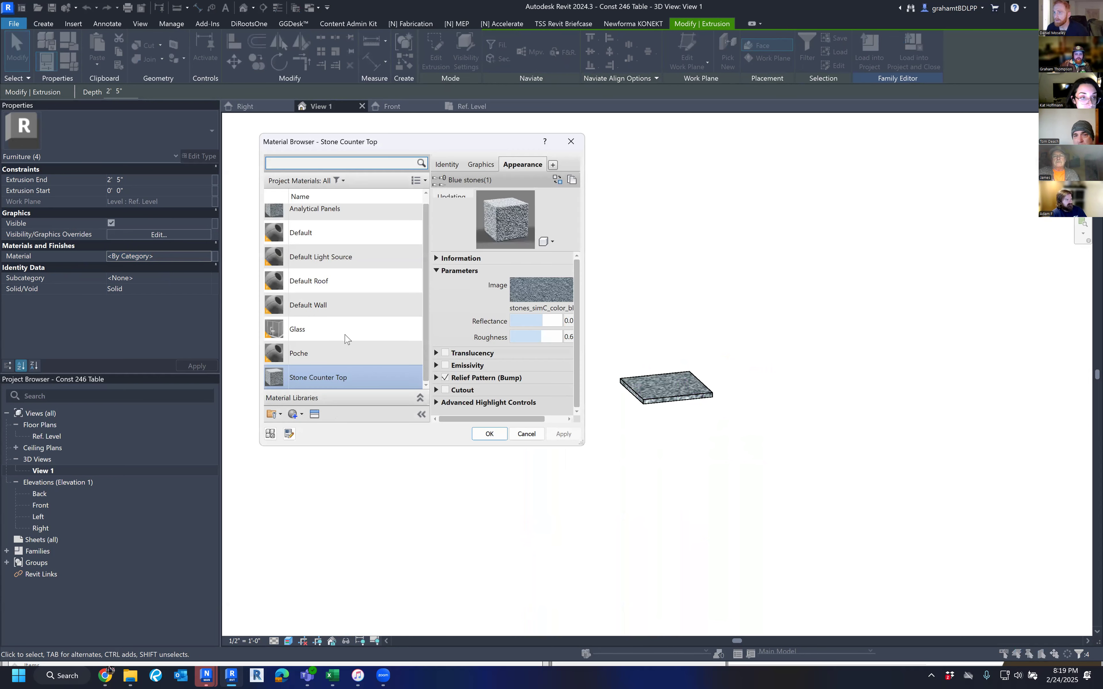
Step: Create a new material in the project and assign it to the four selected table legs
click(297, 415)
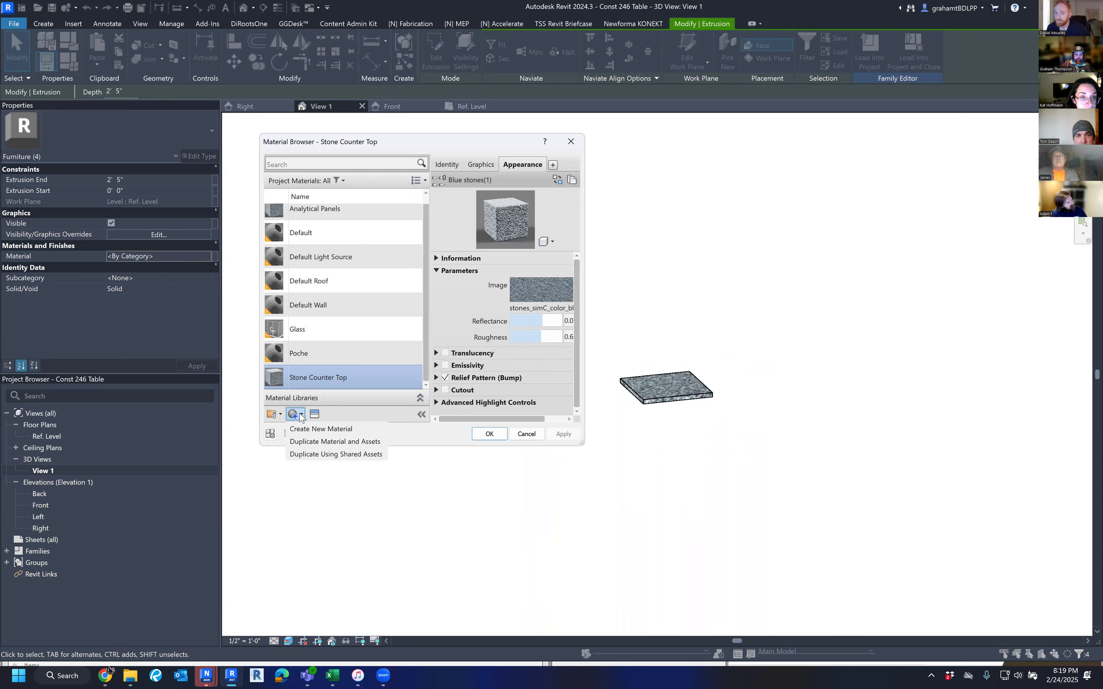
click(309, 428)
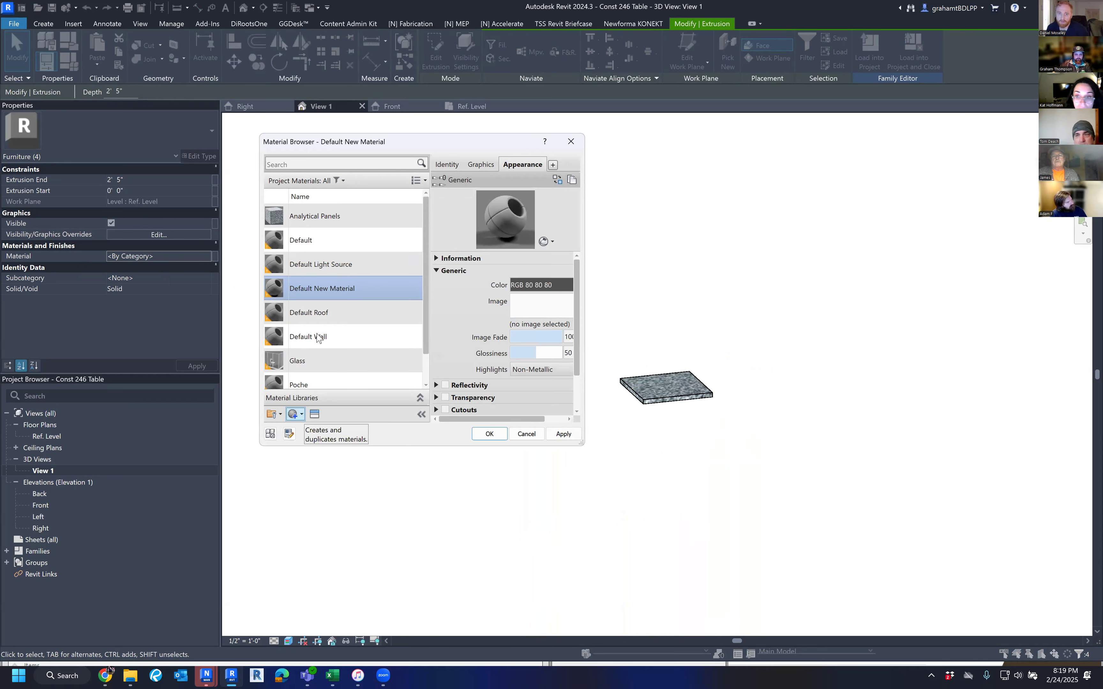
double_click(314, 281)
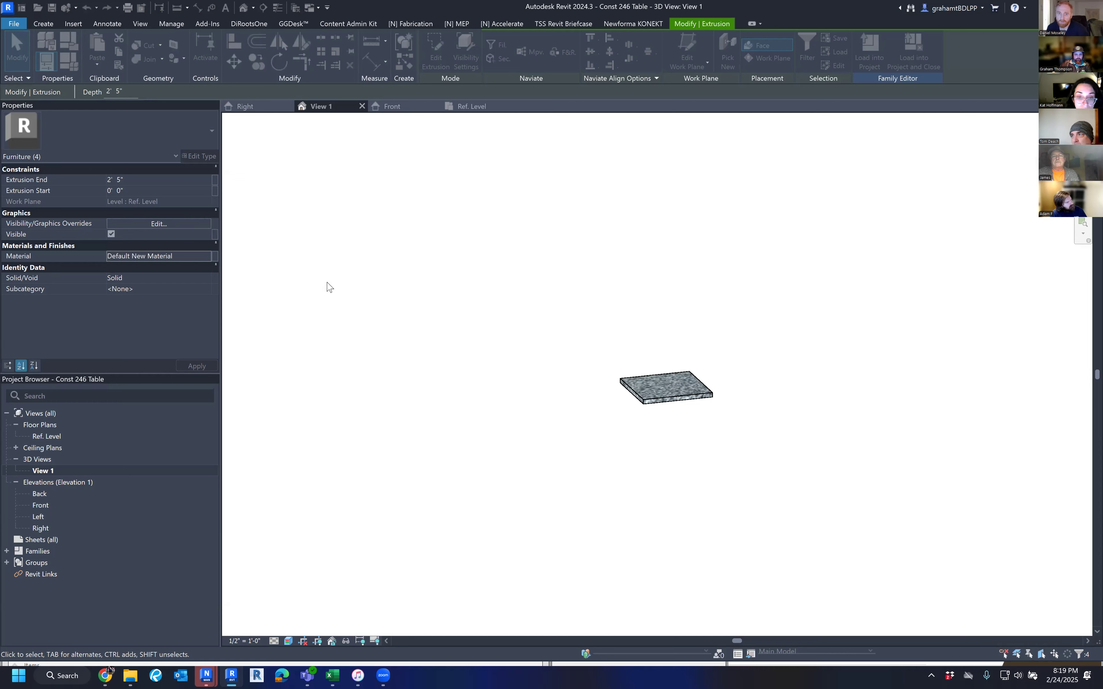
Step: Reopen the legs' Material property and rename their newly created material to Oak Legs
click(199, 256)
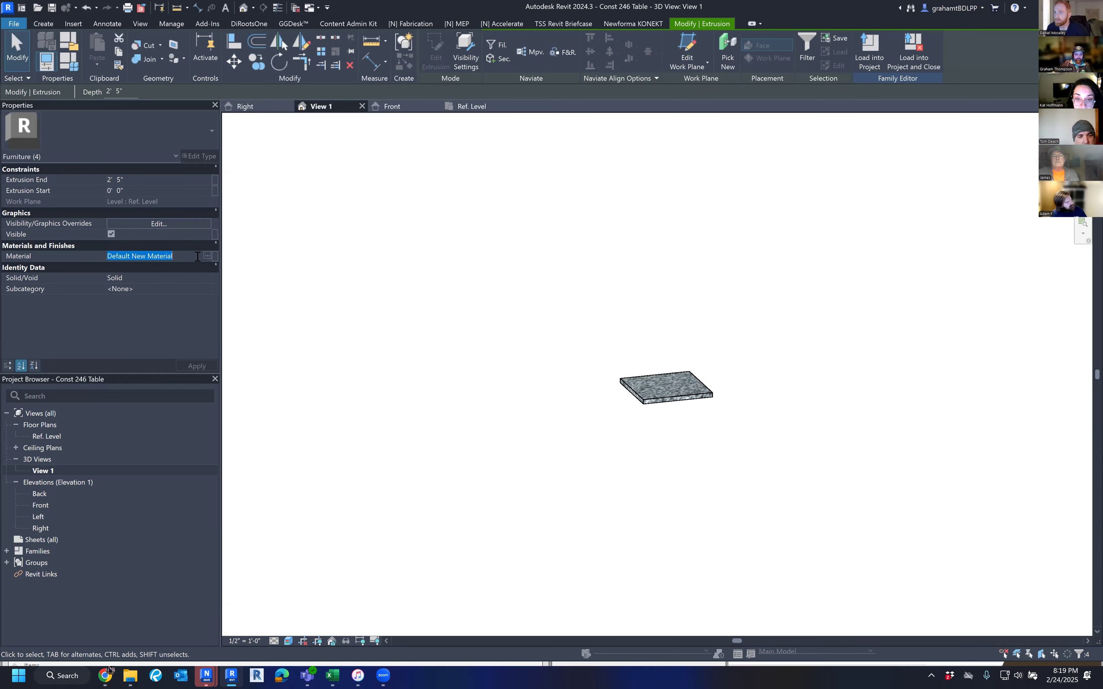
click(209, 257)
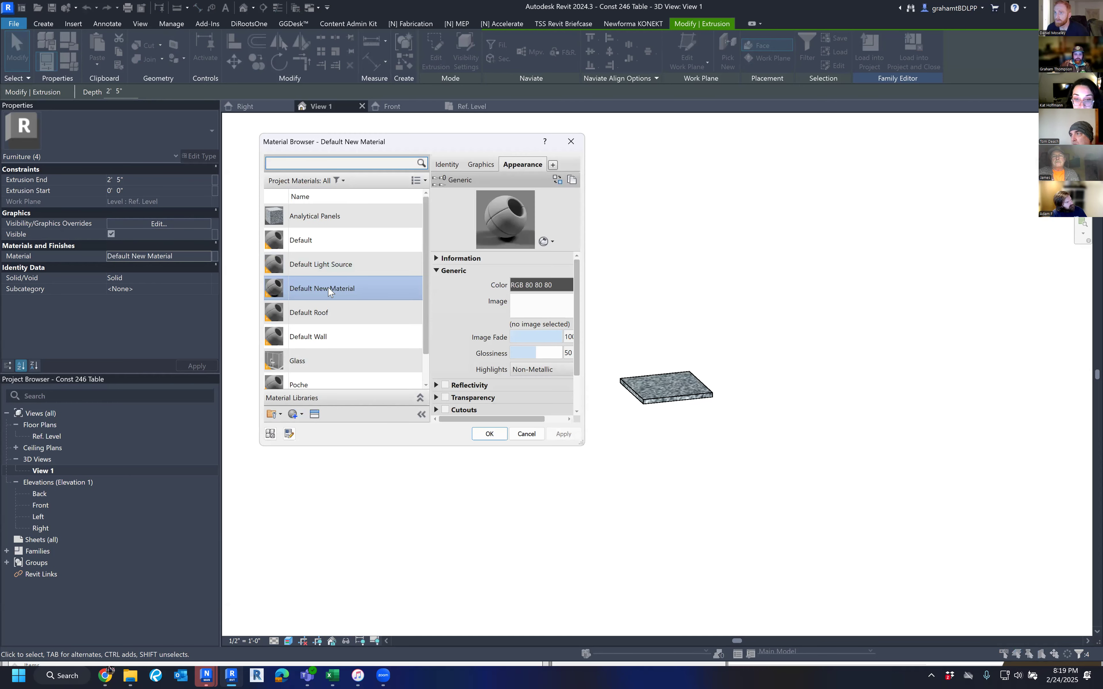
right_click(316, 293)
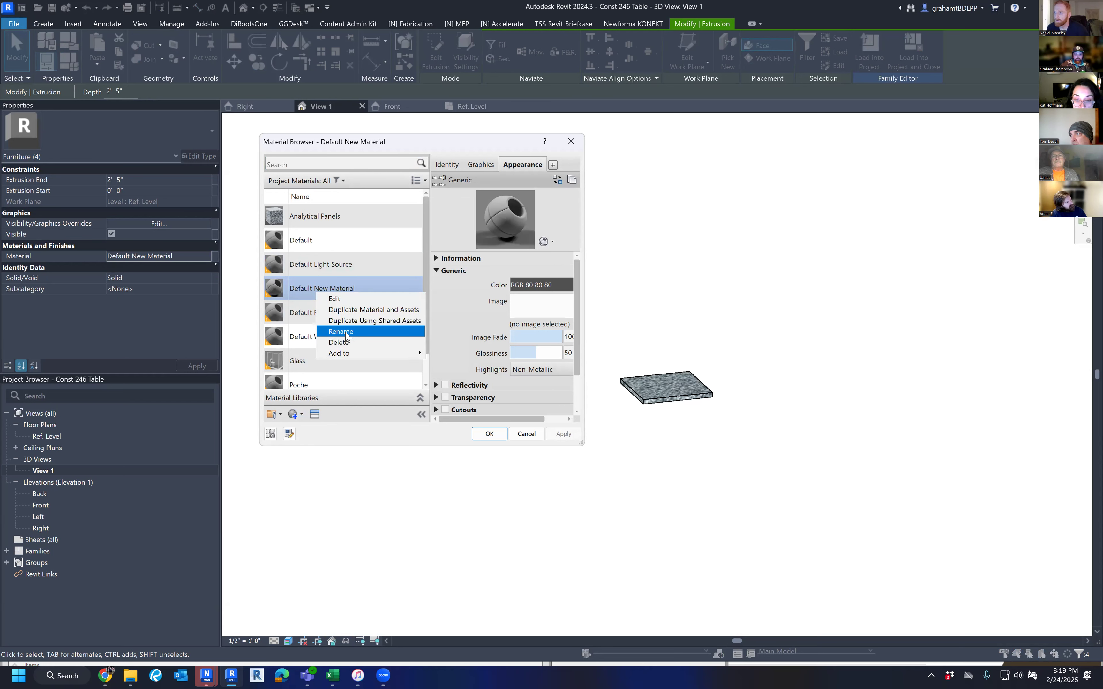
click(346, 332)
text(Oak)
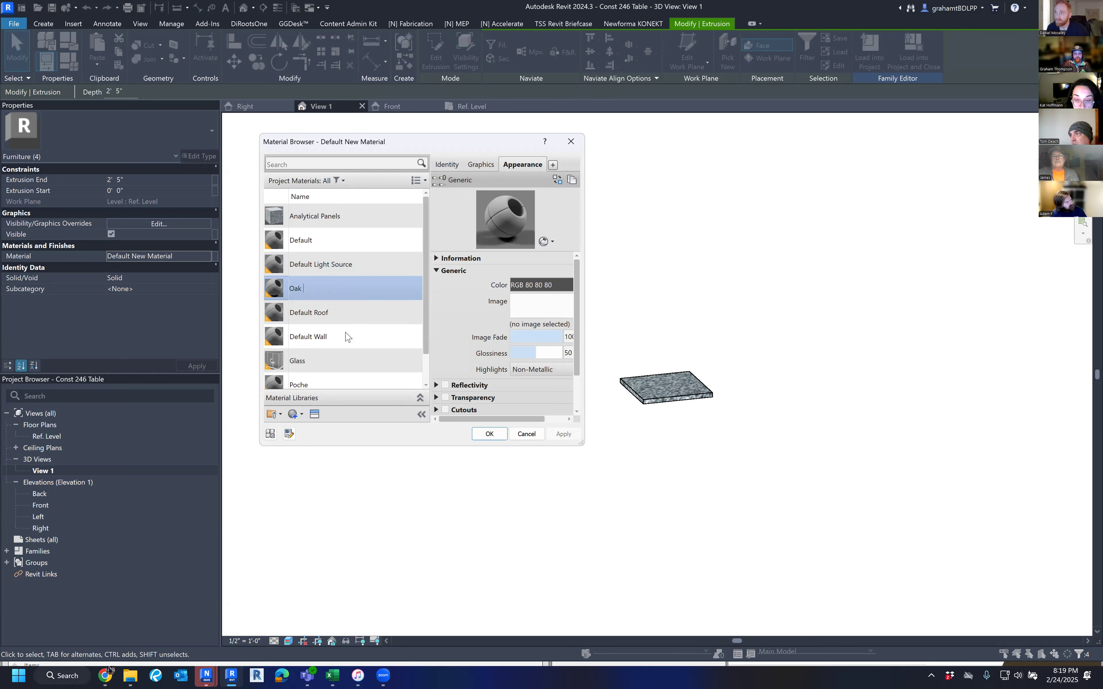
text( Lo)
key(BackSpace)
text(eg)
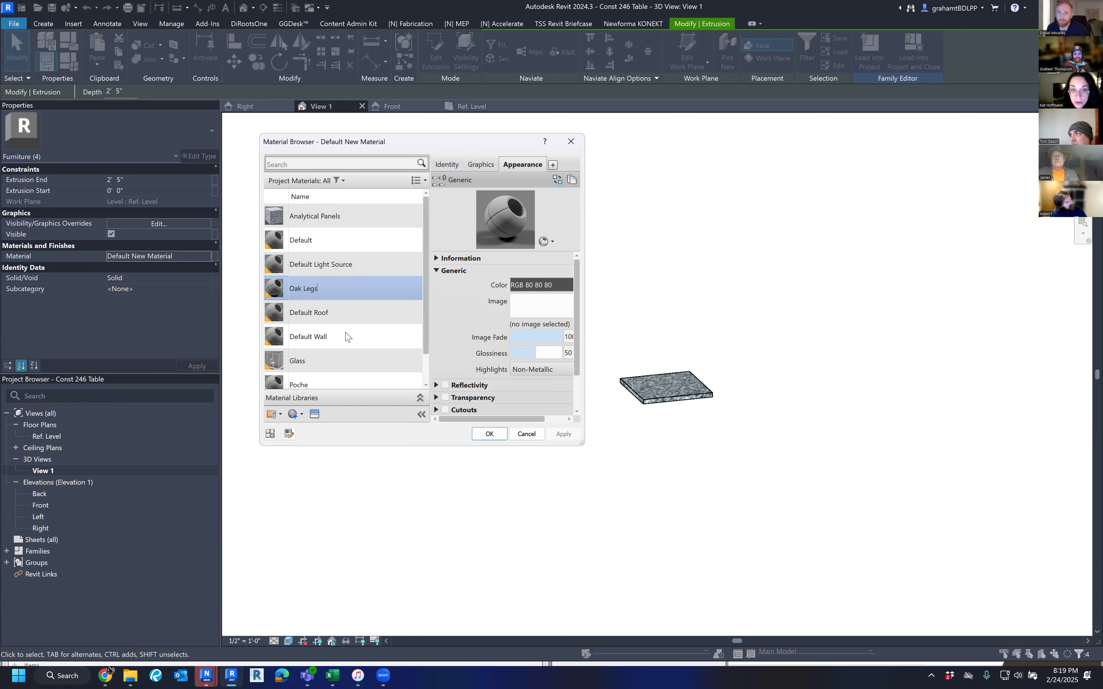
text(s)
key(Return)
Step: Find the Oak appearance asset by searching "oak", replace Oak Legs' appearance with it, and confirm the material for the legs
scroll(334, 328, down, 1)
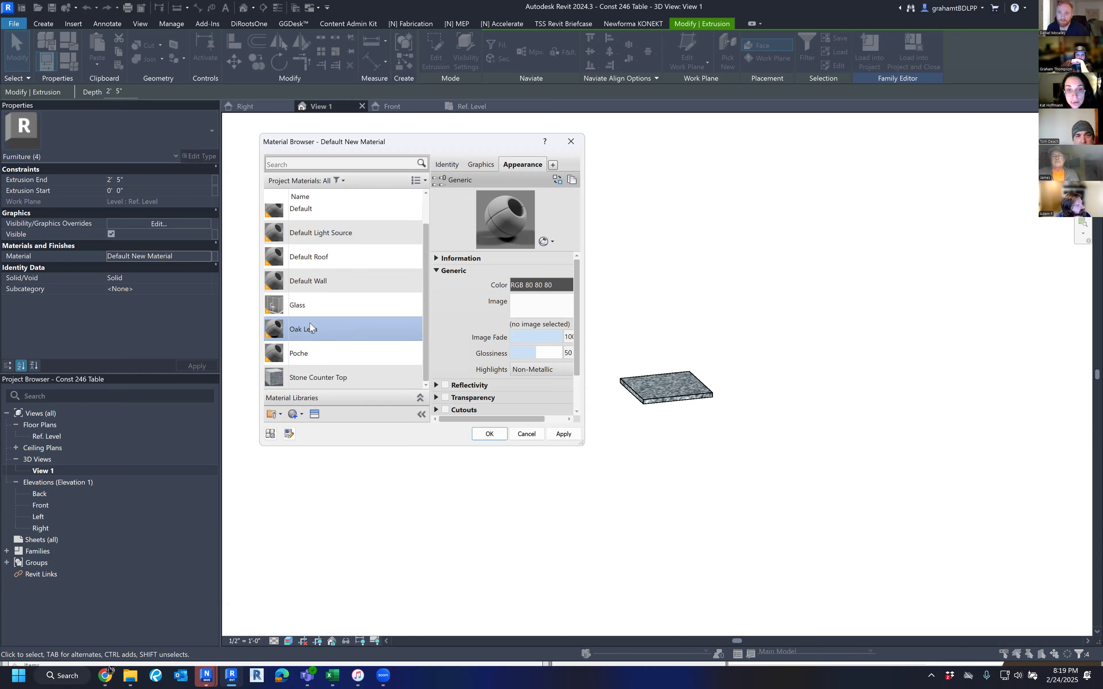
click(315, 414)
click(321, 168)
text(oak)
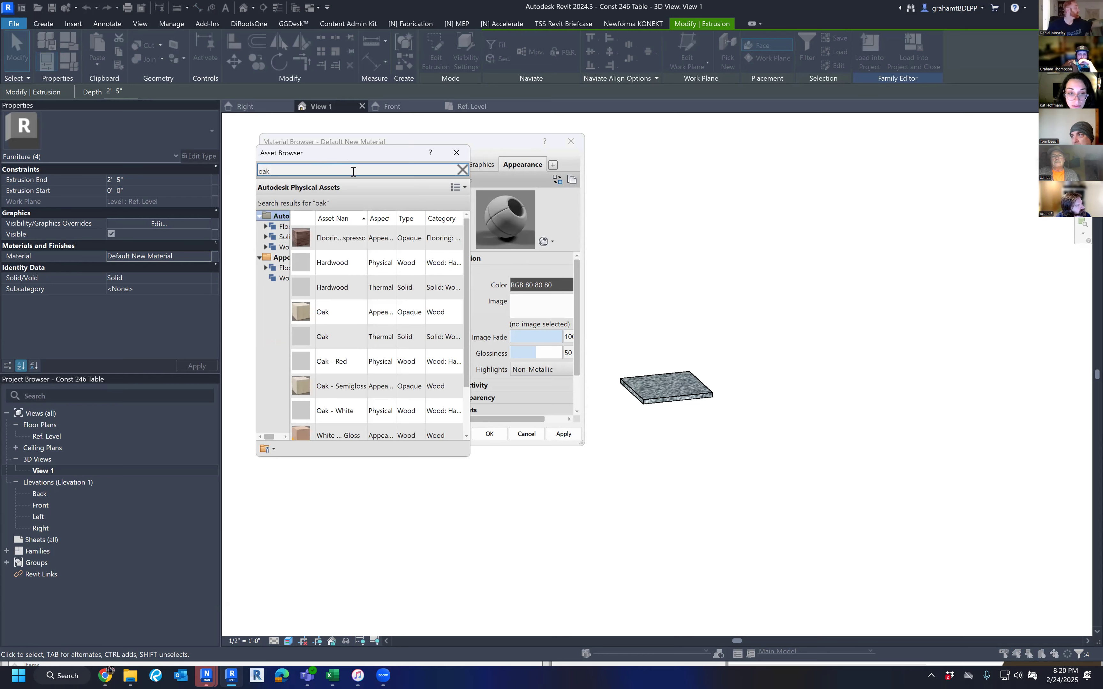
scroll(383, 269, down, 2)
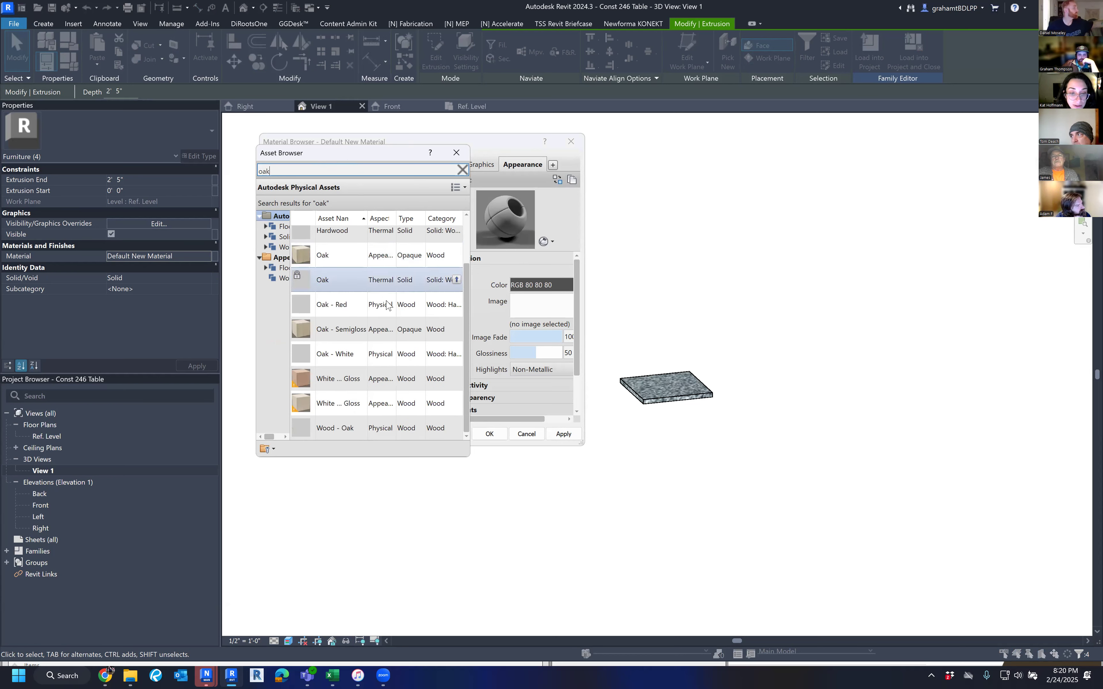
scroll(385, 303, up, 3)
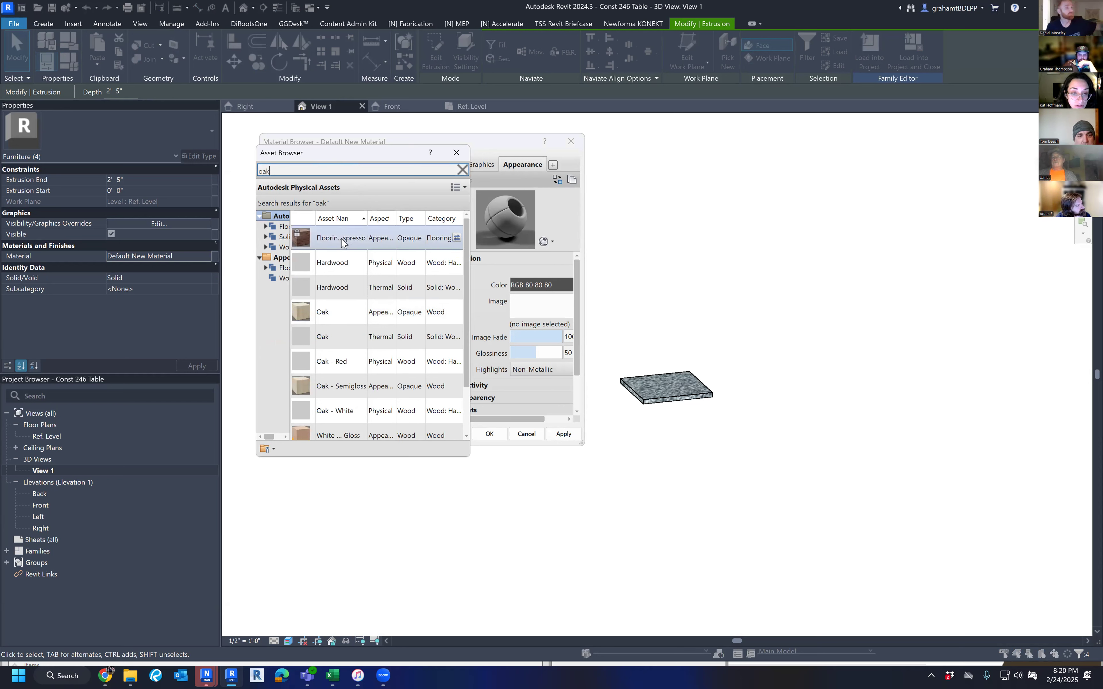
click(332, 319)
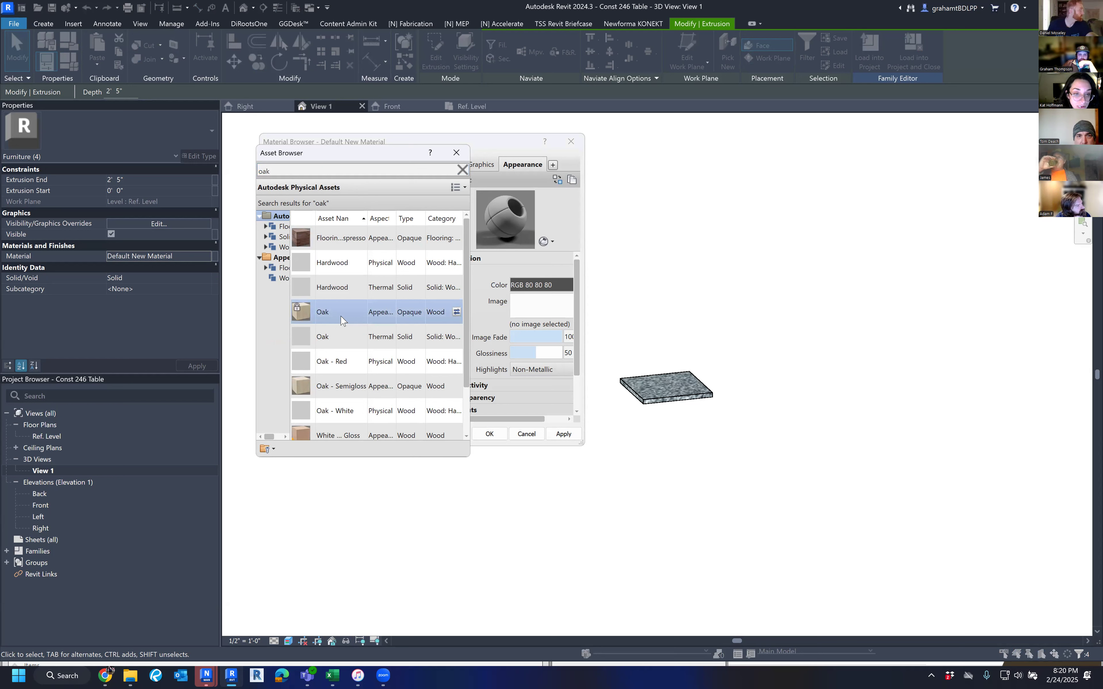
click(456, 312)
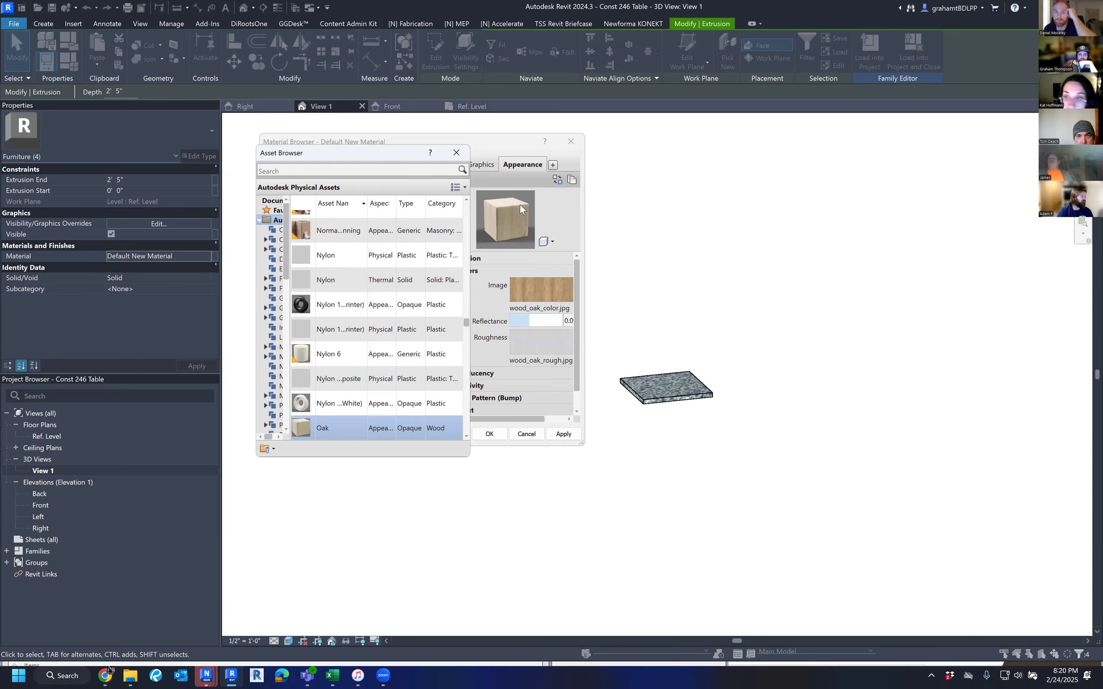
scroll(398, 285, up, 1)
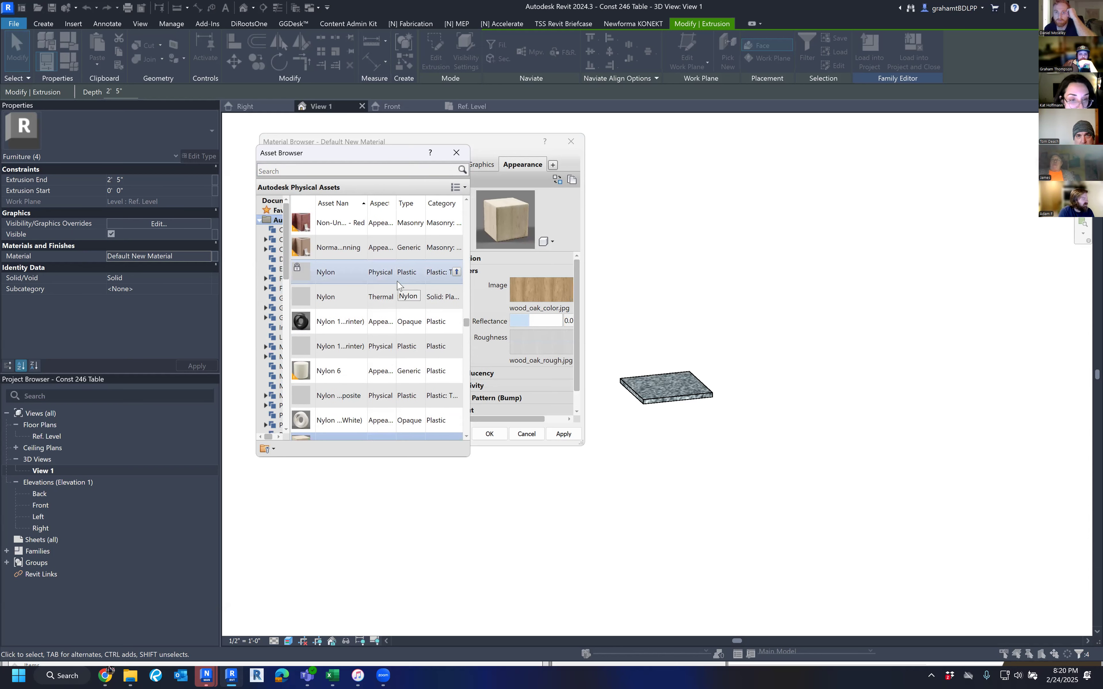
scroll(456, 284, down, 6)
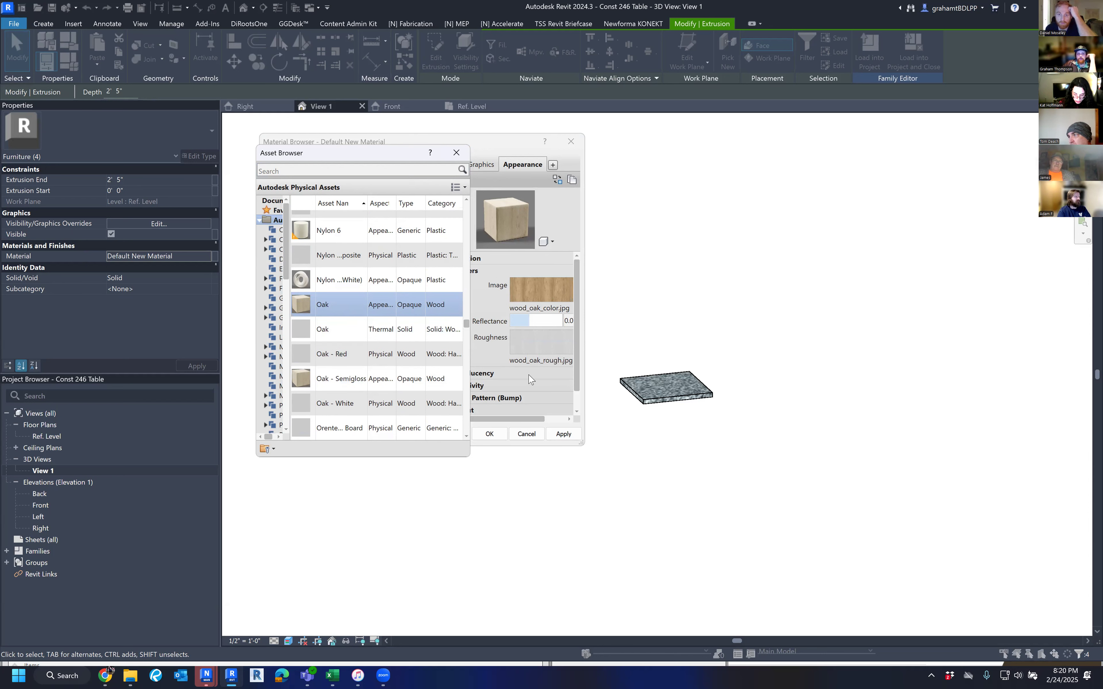
click(456, 153)
click(490, 434)
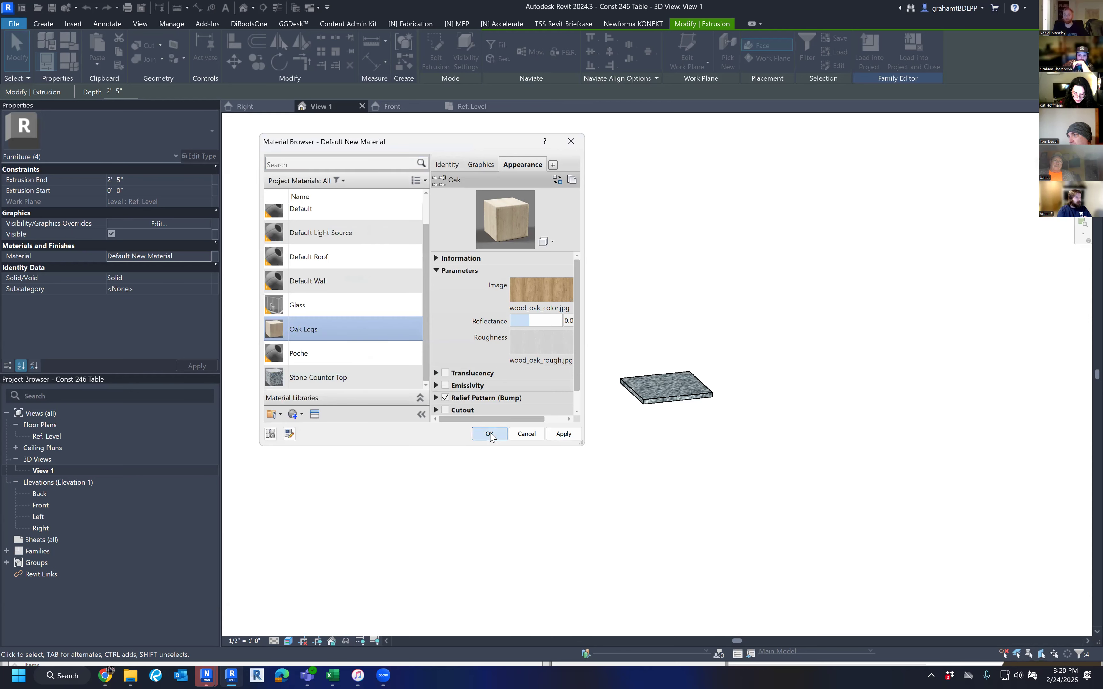
Step: Deselect the legs and compare the table in the Textures and Shaded visual styles, returning the 3D view to Realistic
click(568, 476)
scroll(657, 498, up, 5)
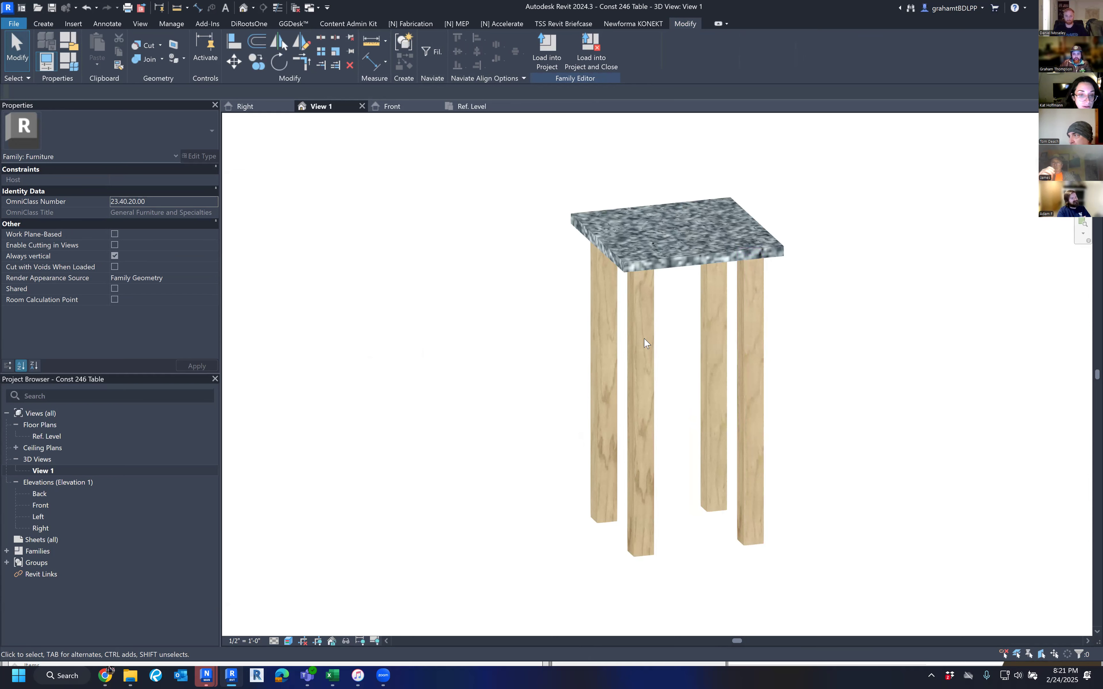
click(289, 641)
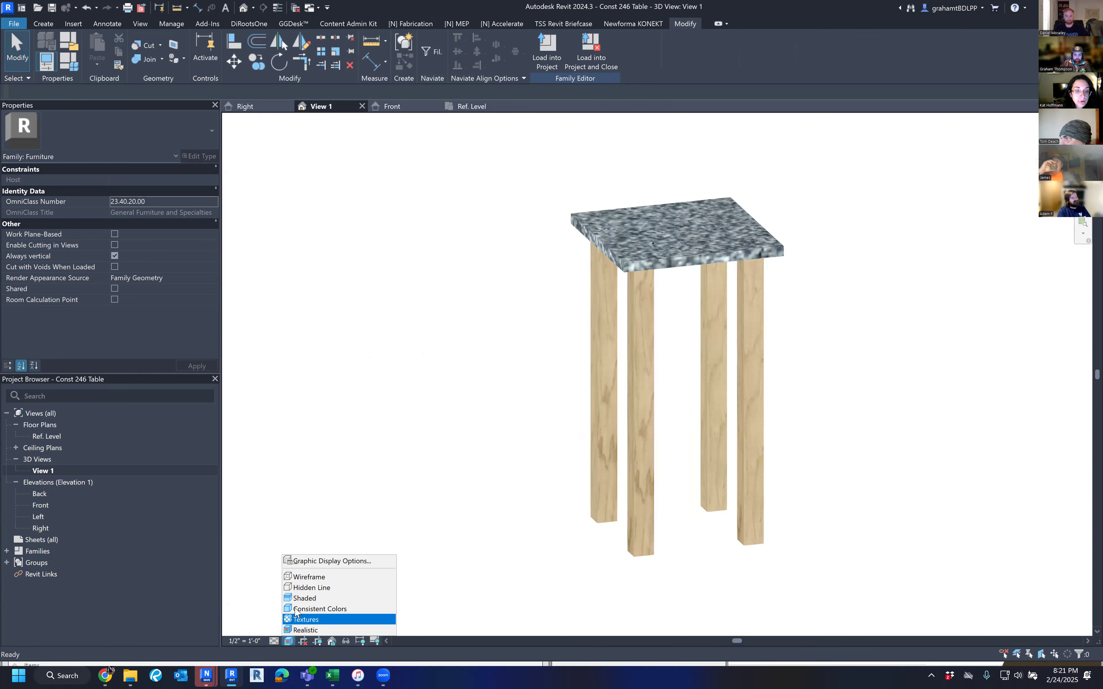
click(305, 630)
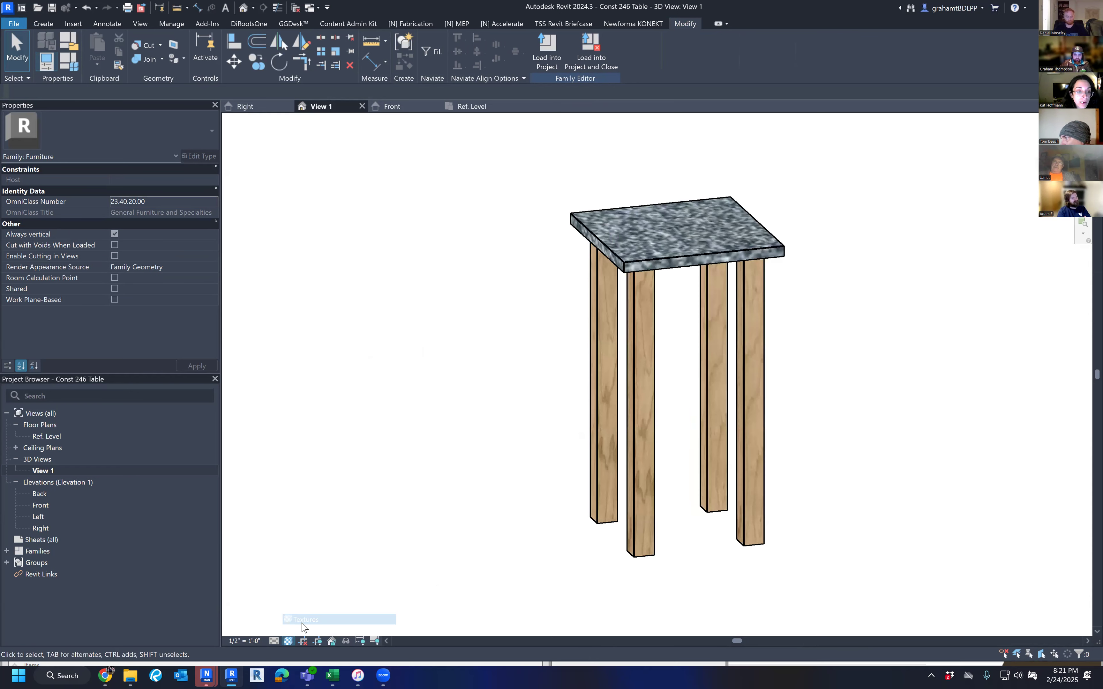
click(289, 641)
click(310, 597)
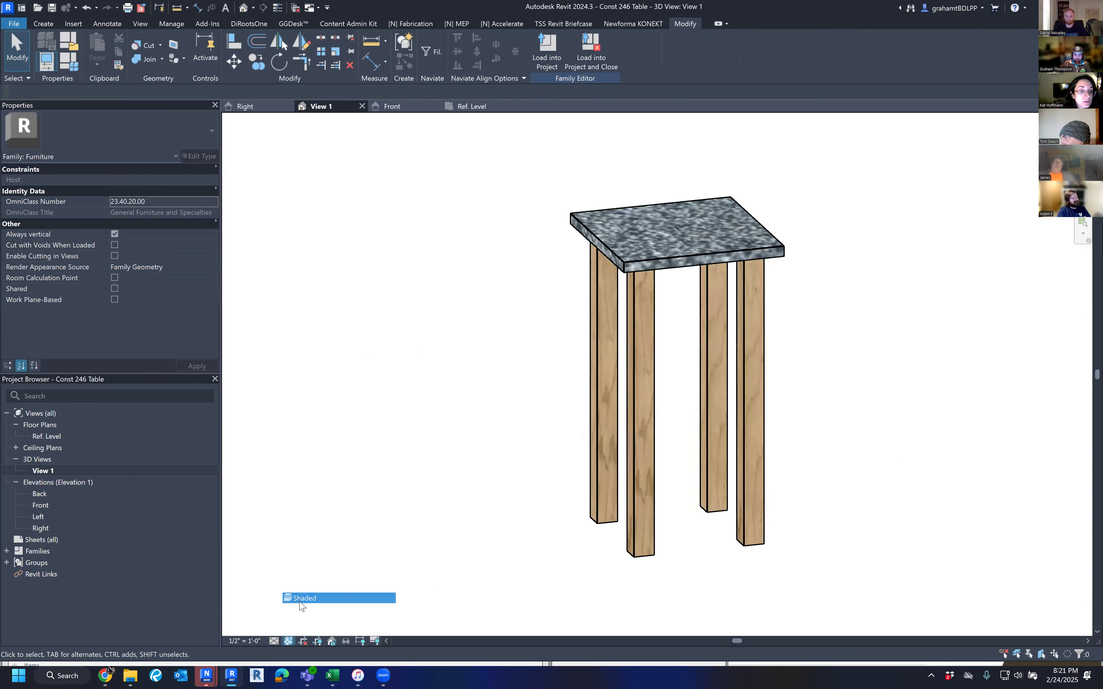
click(288, 641)
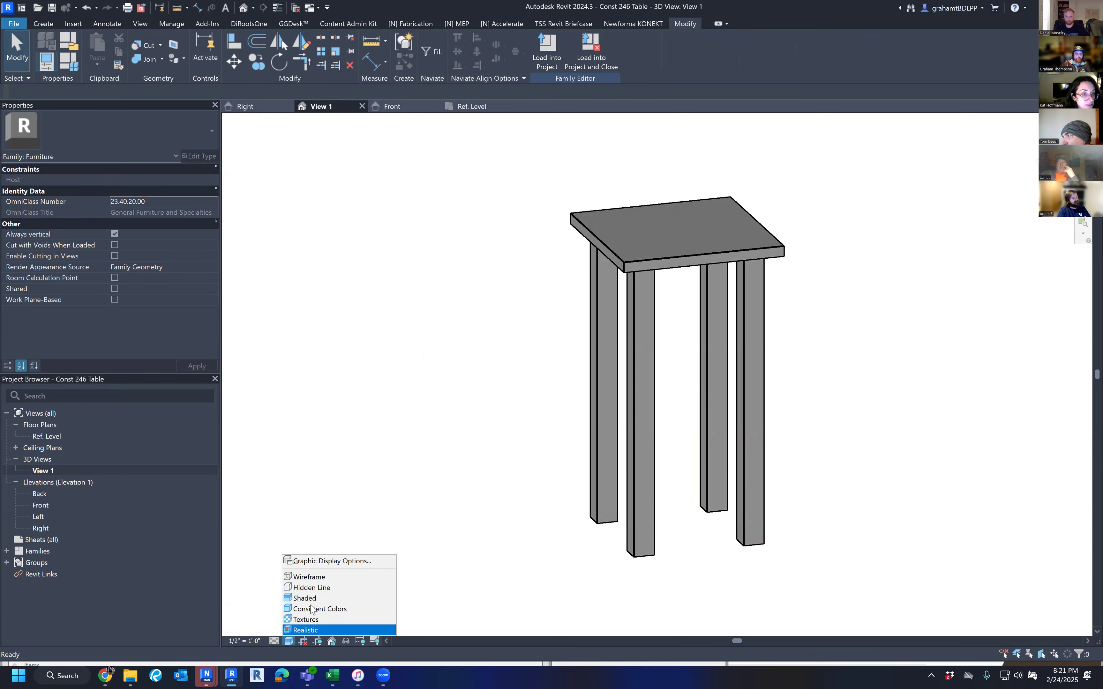
click(338, 630)
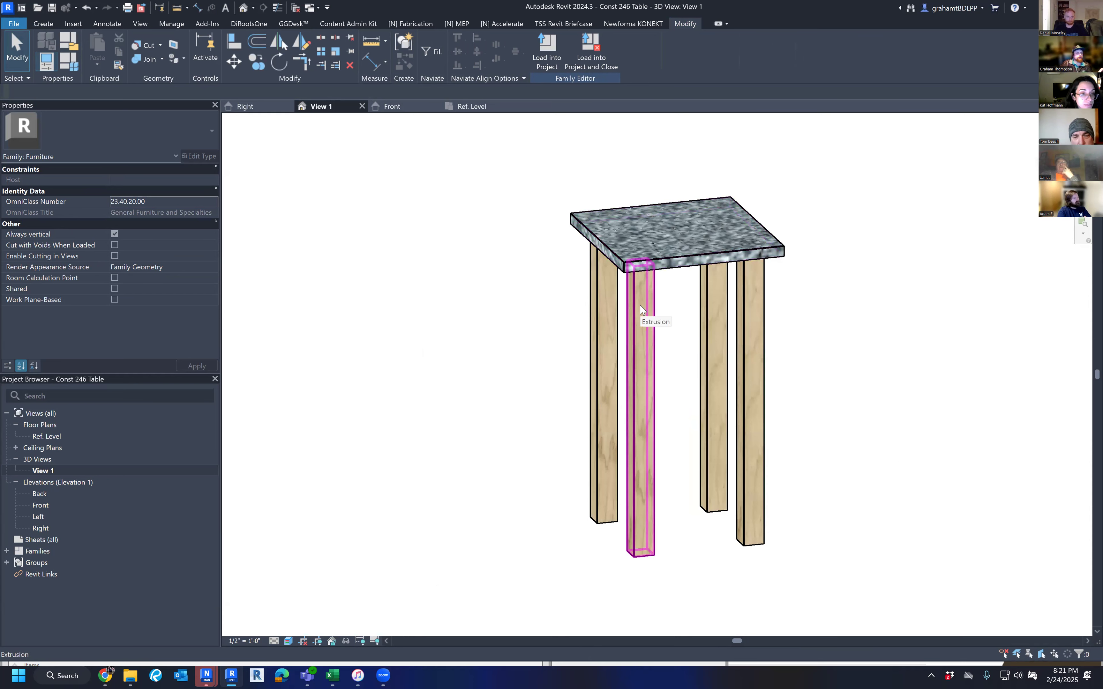
Step: Compare the table's materials in the Textures and Consistent Colors visual styles, ending with the 3D view in Realistic
click(288, 641)
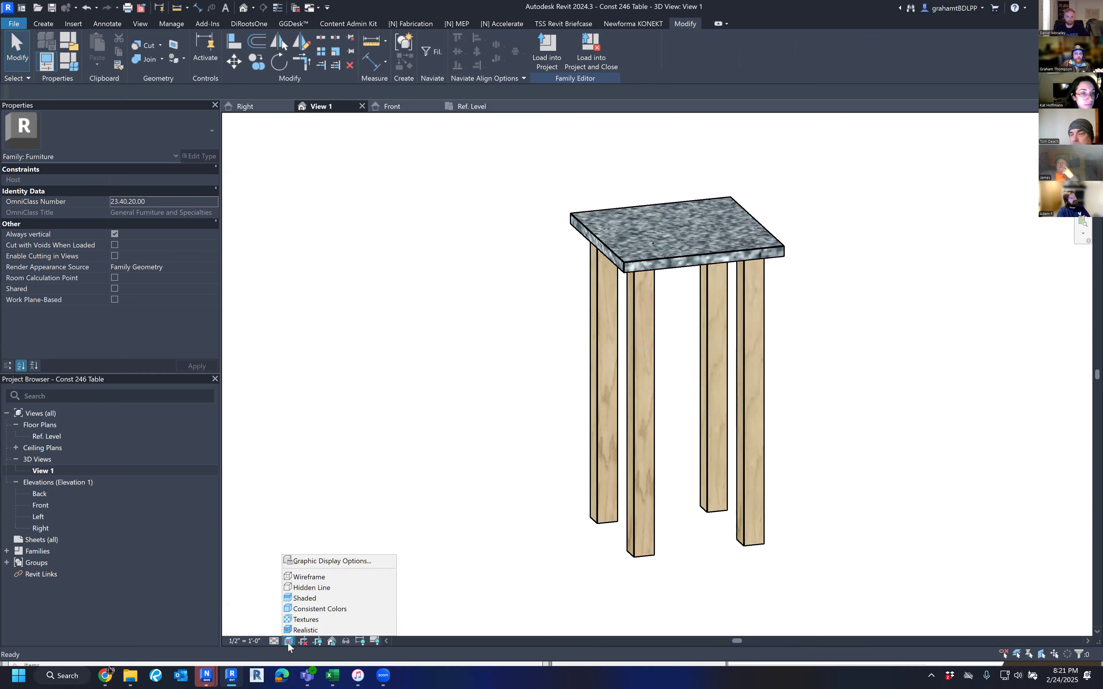
click(305, 619)
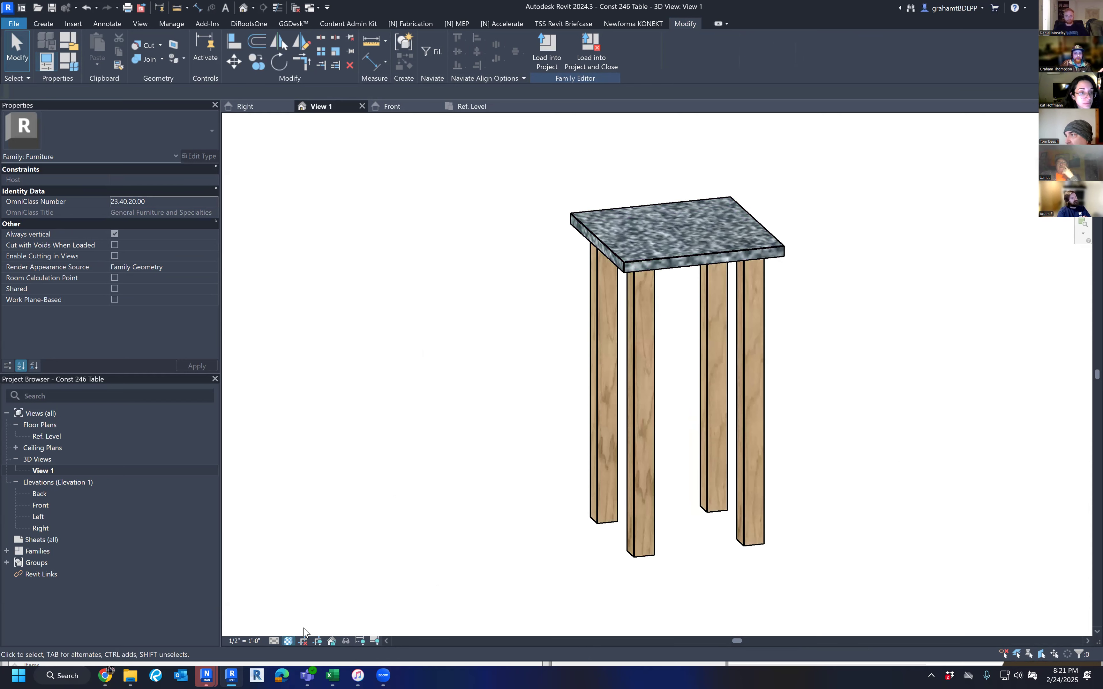
click(289, 641)
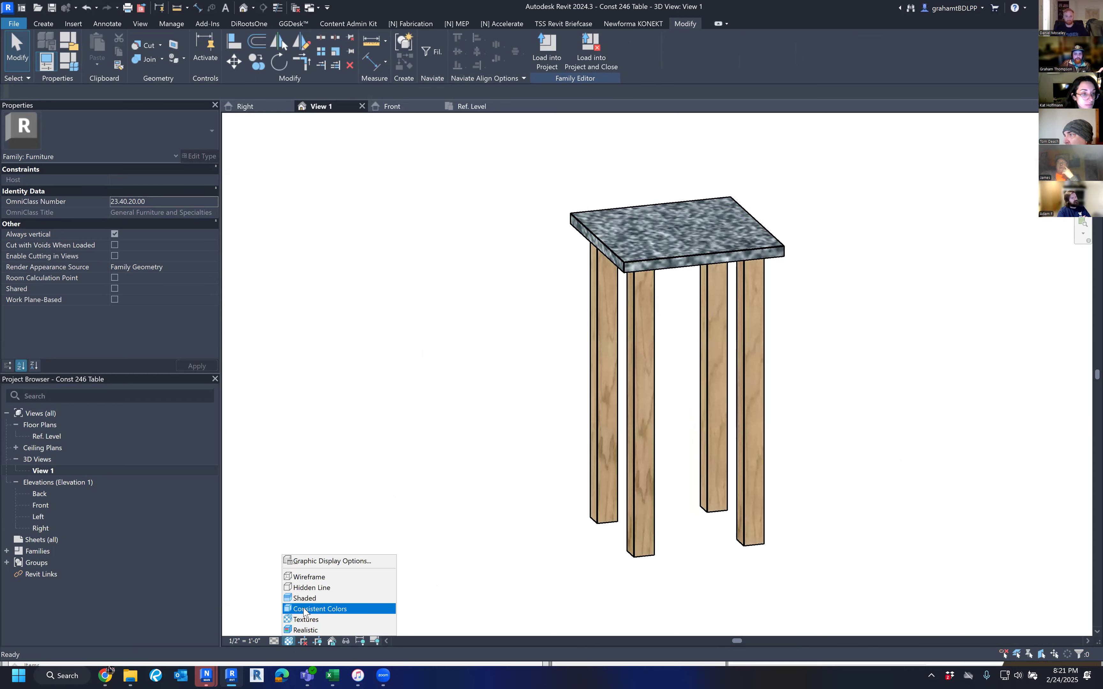
click(305, 612)
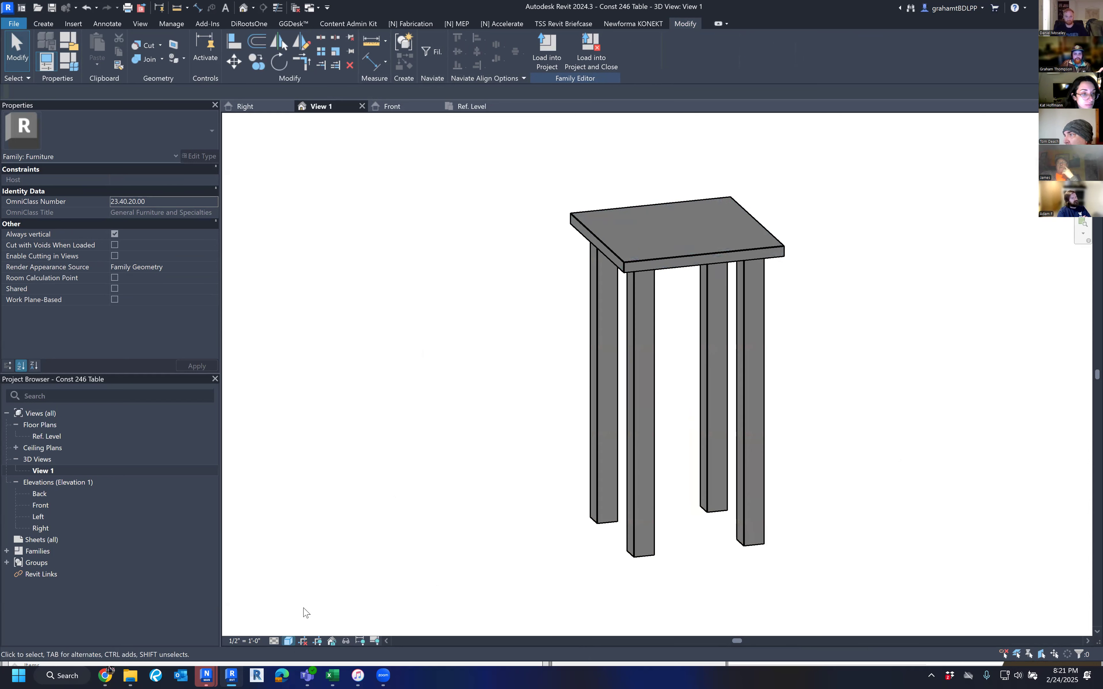
click(289, 641)
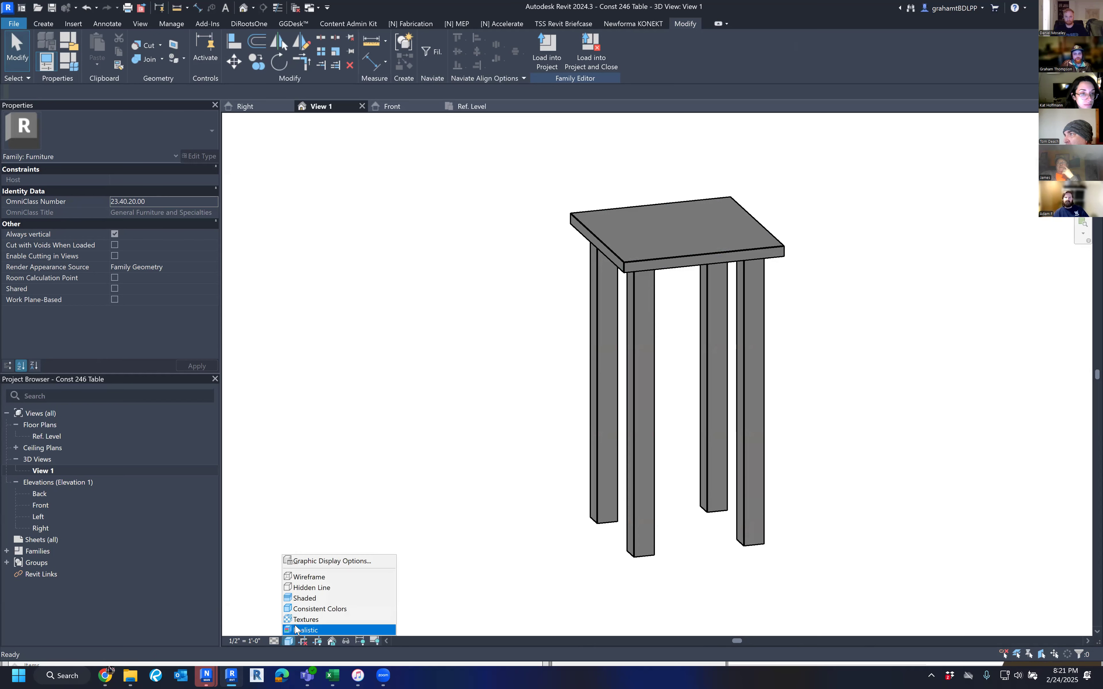
click(297, 630)
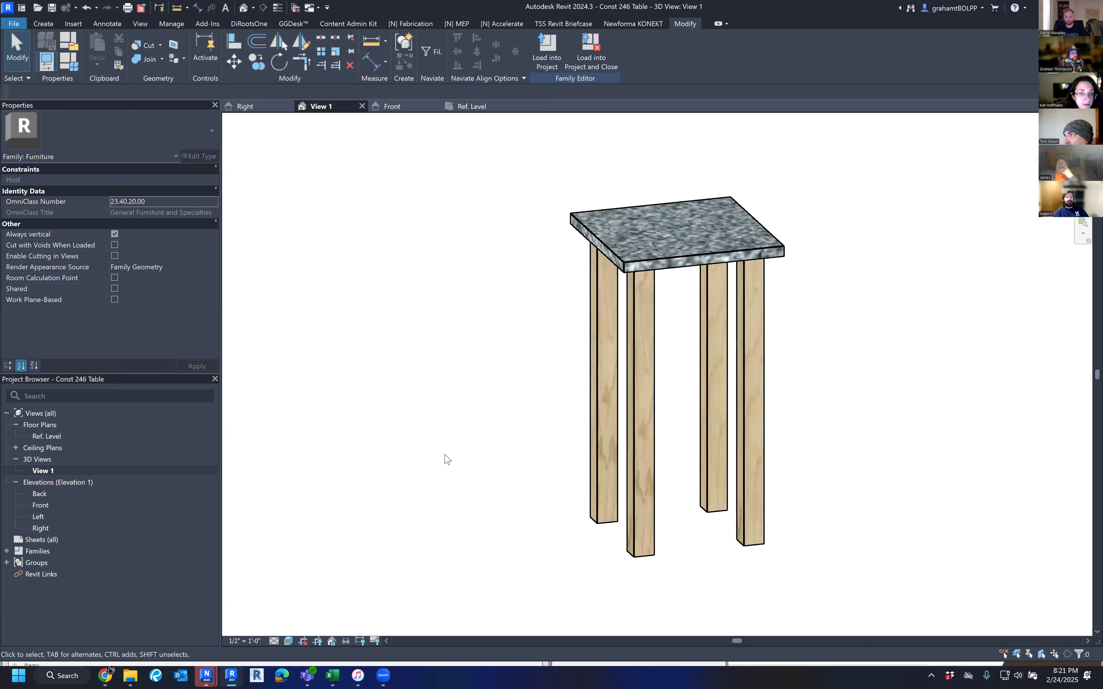
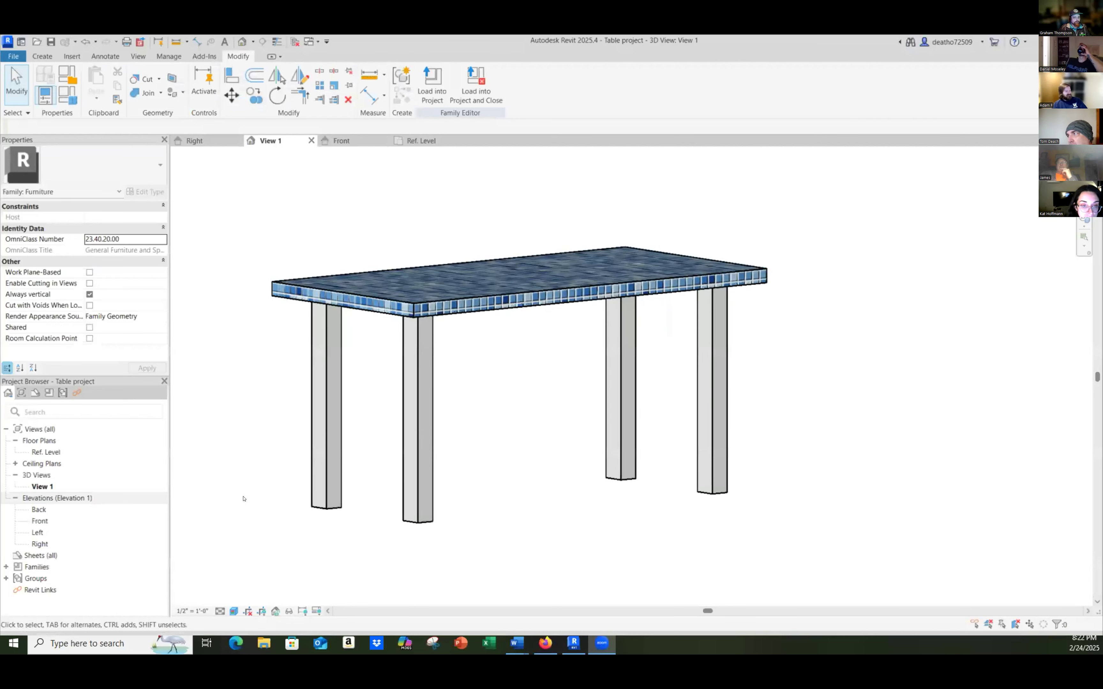
Step: Select all four leg extrusions of the blue-tiled table and set the 3D view's visual style to Shaded
click(324, 407)
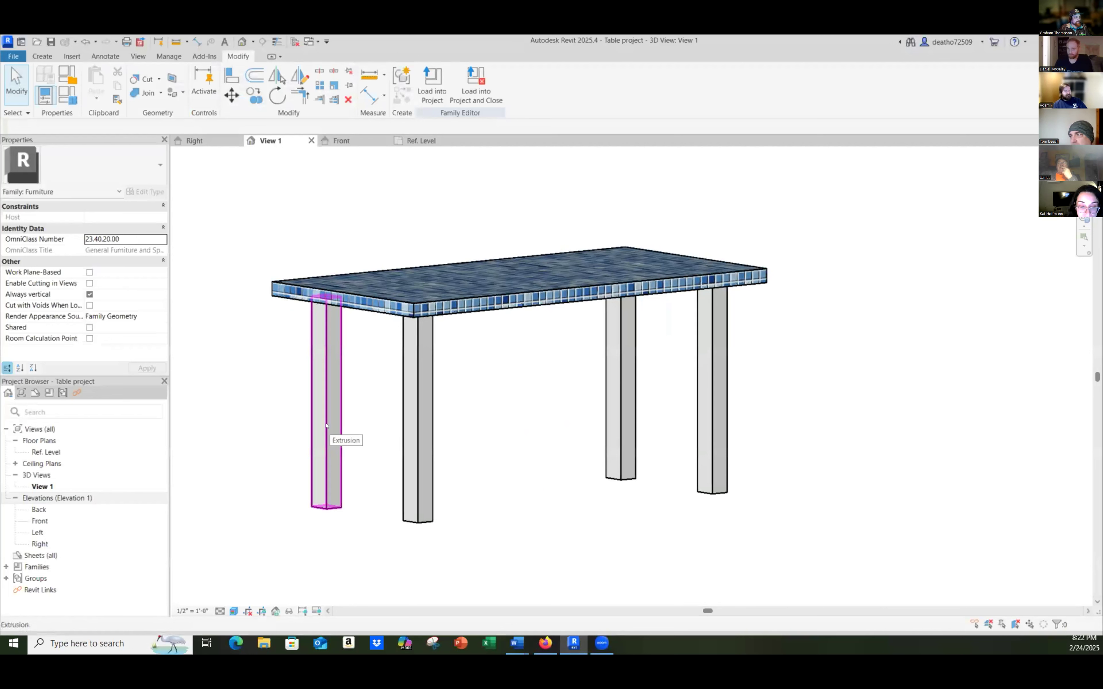
click(326, 426)
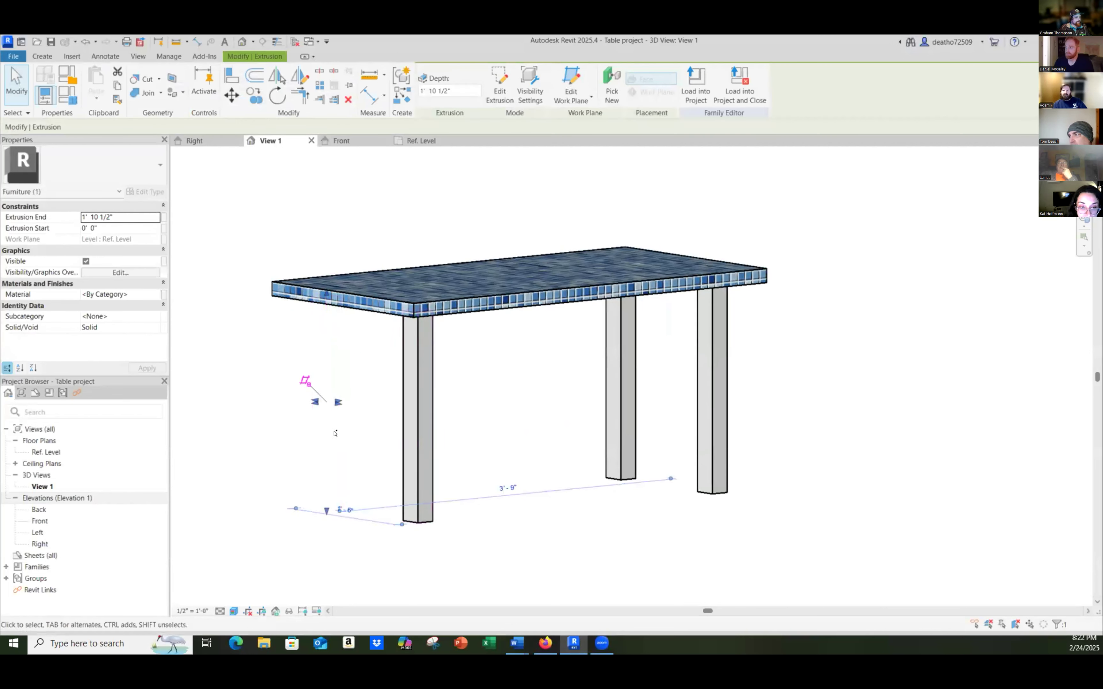
ctrl+click(627, 410)
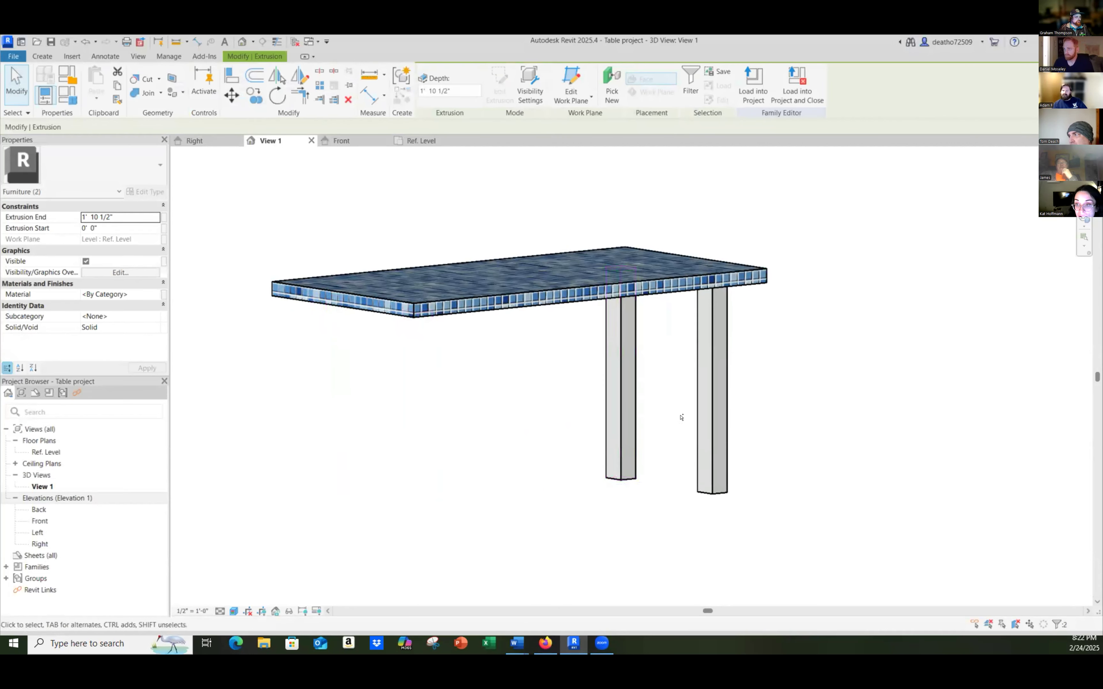
ctrl+click(712, 401)
ctrl+click(618, 405)
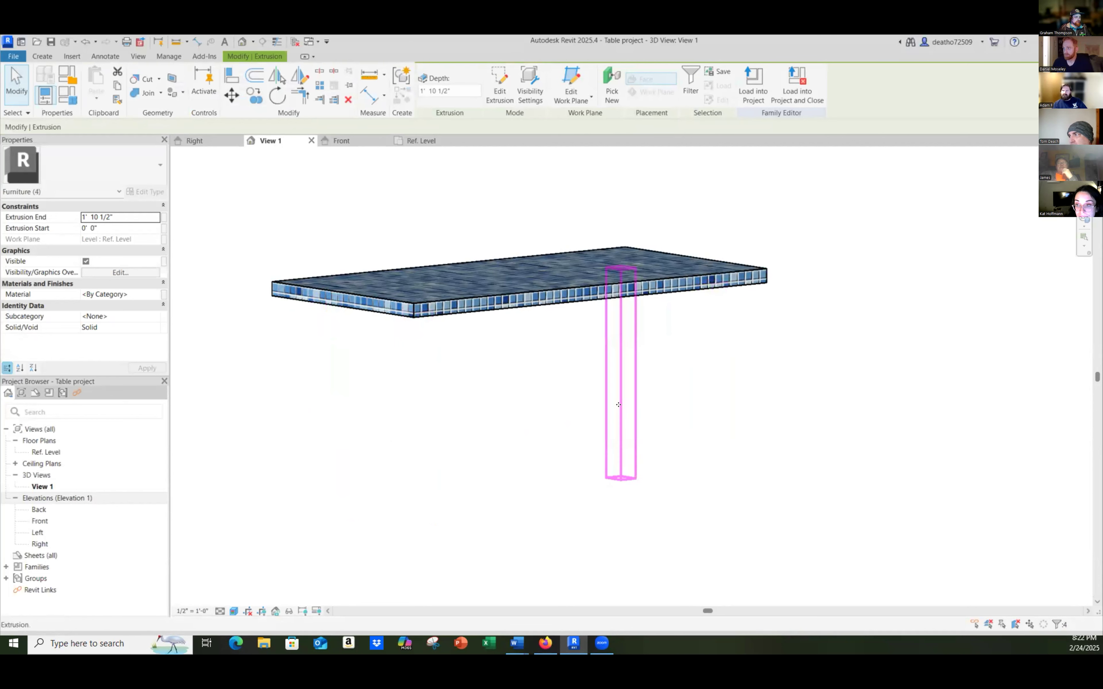
click(234, 611)
click(292, 565)
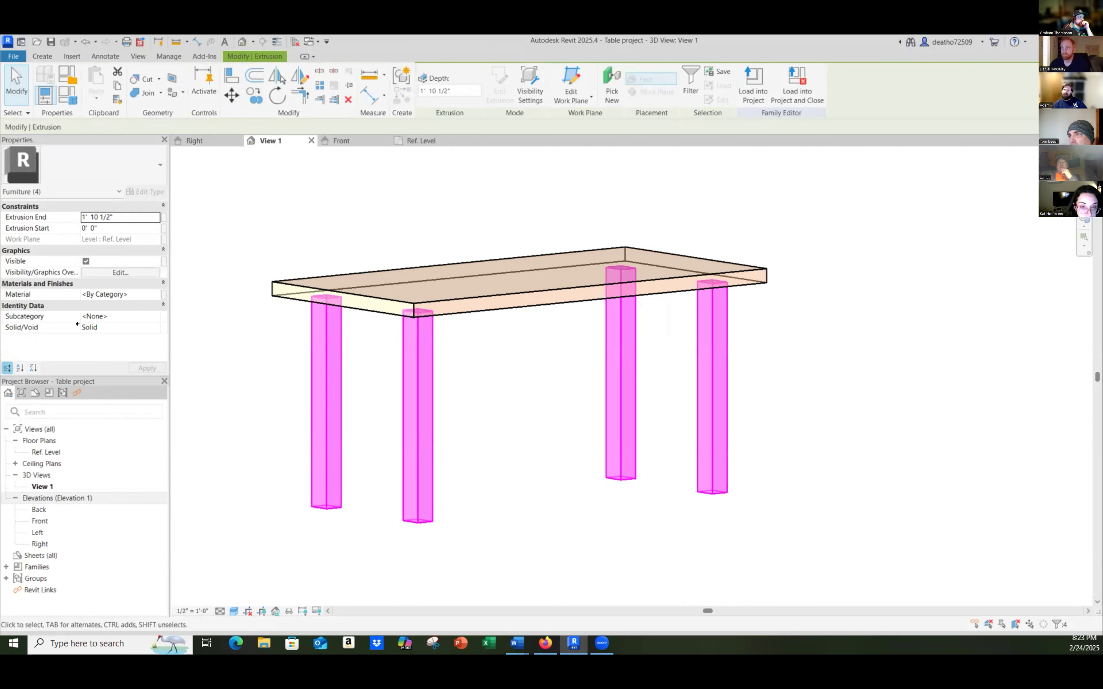
Step: Open the material selection for the four selected legs and create a new material in the project
click(123, 294)
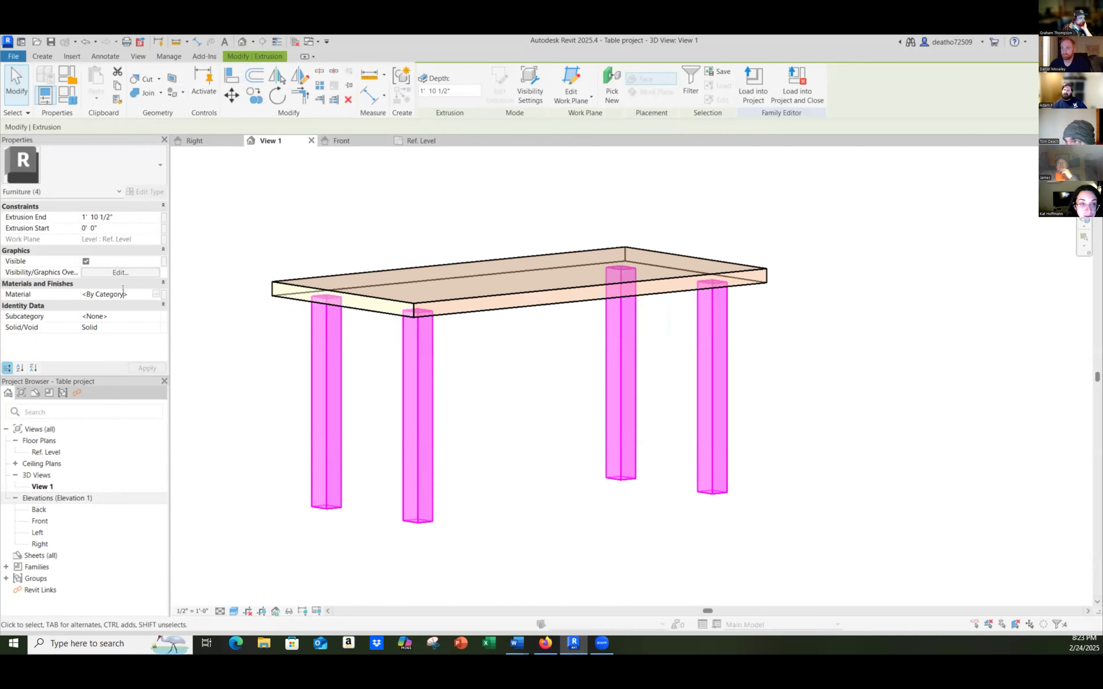
click(157, 294)
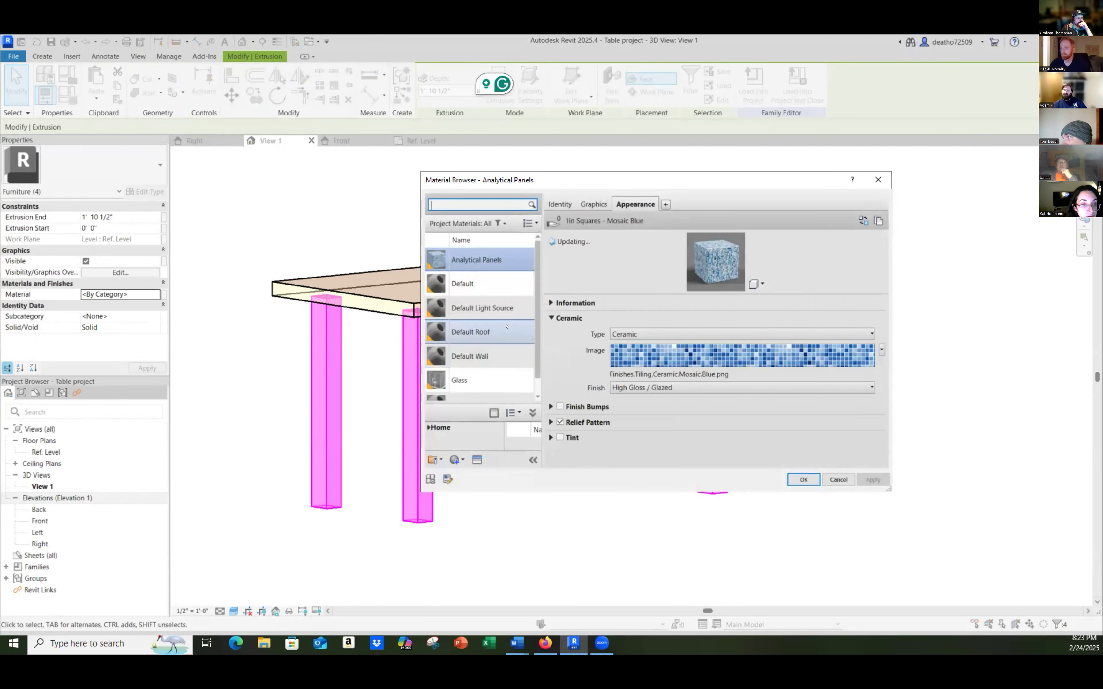
scroll(498, 362, down, 1)
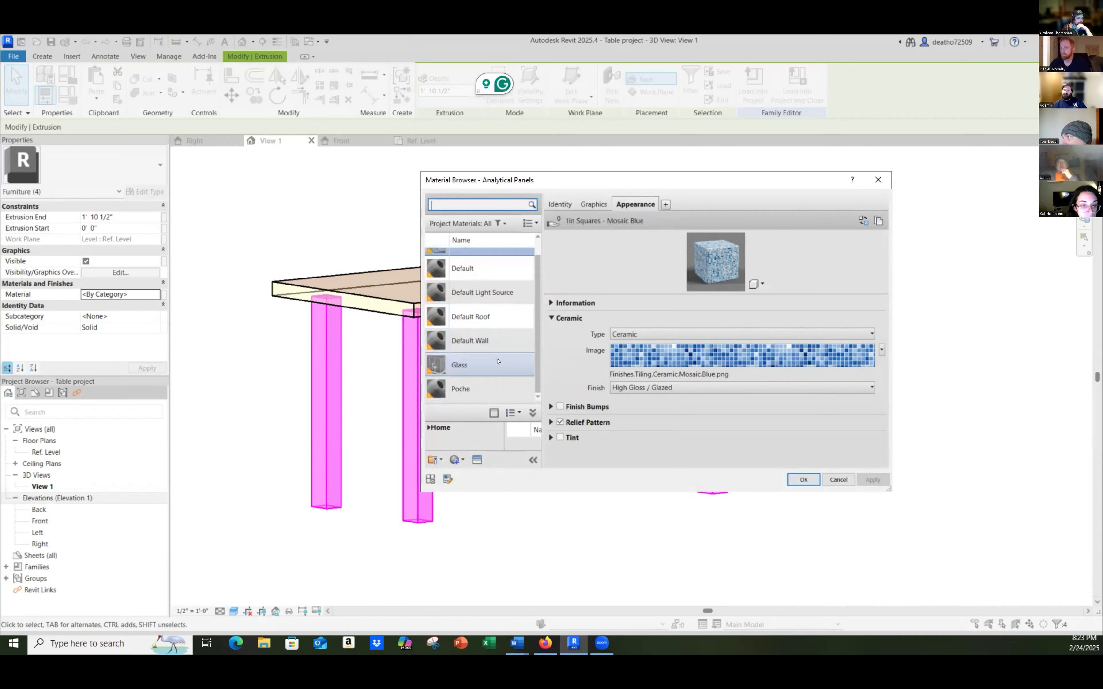
scroll(498, 361, up, 1)
scroll(492, 365, down, 1)
click(451, 461)
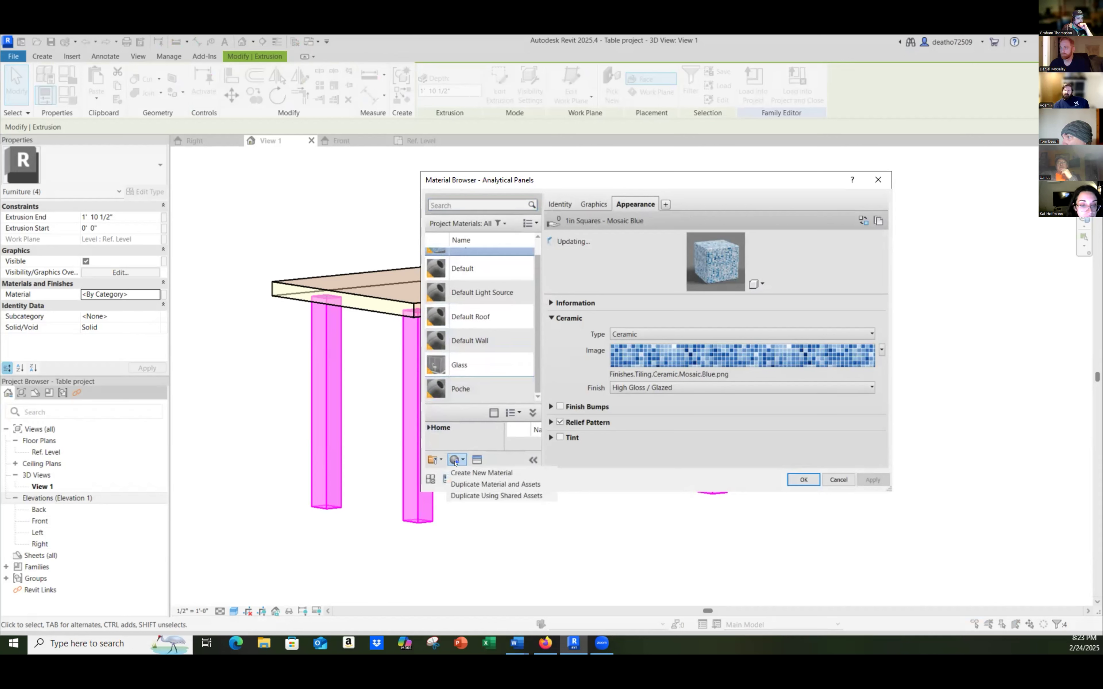
click(479, 472)
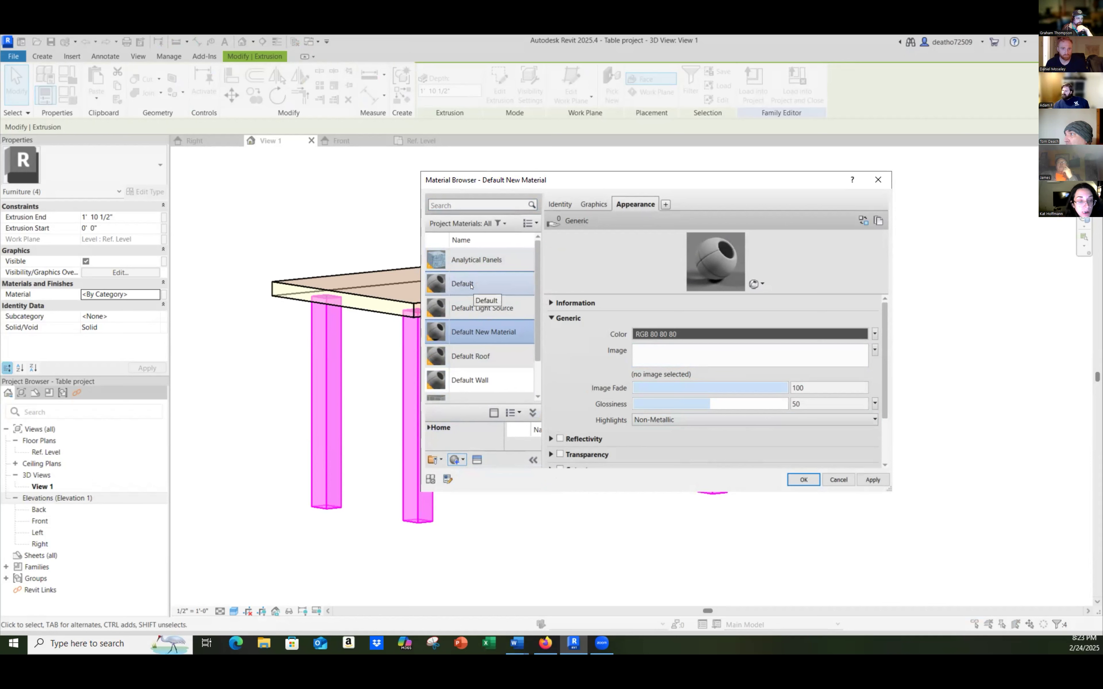
Step: Rename the newly created material to "Wood legs"
click(482, 332)
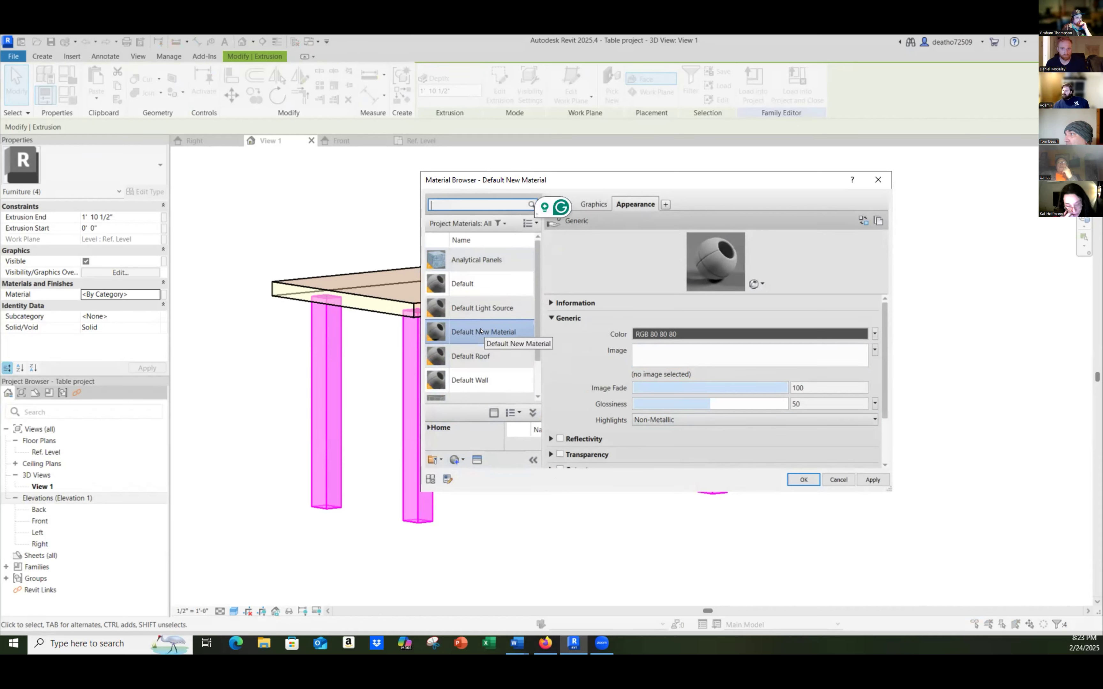
right_click(481, 331)
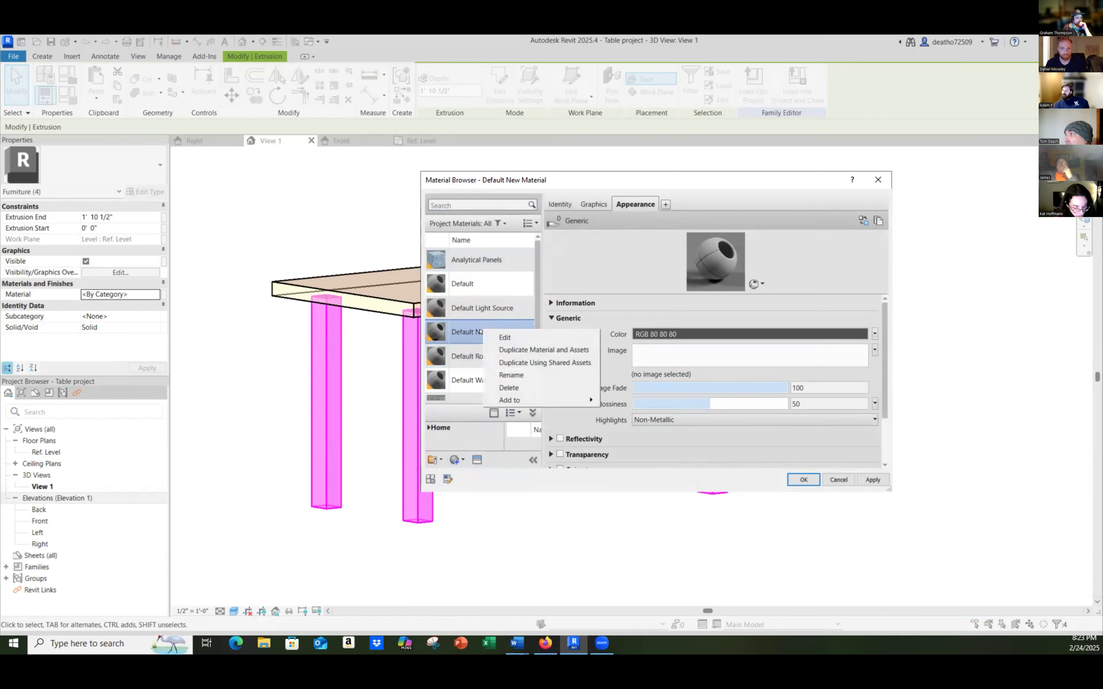
click(519, 374)
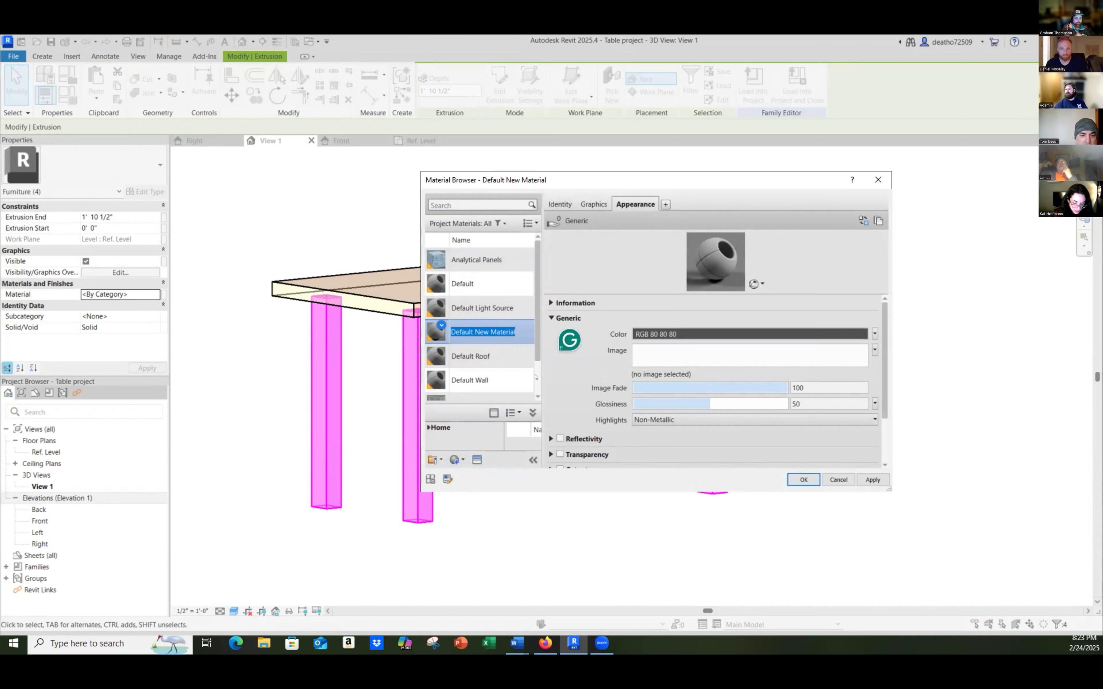
text(Wood )
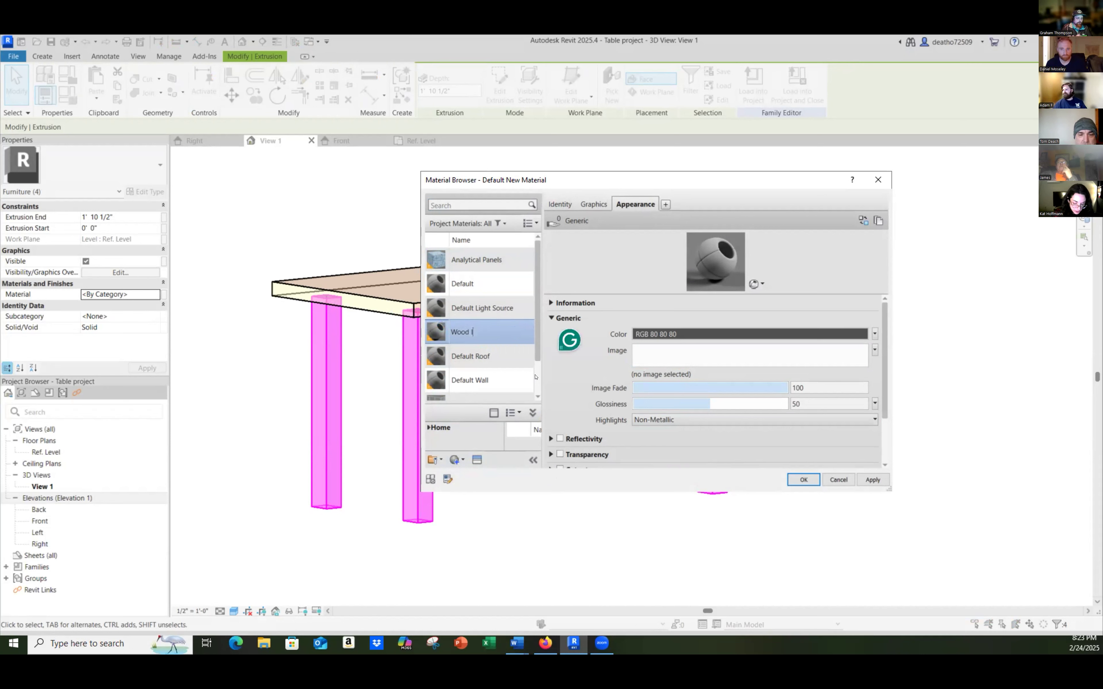
text(legd)
key(BackSpace)
text(s)
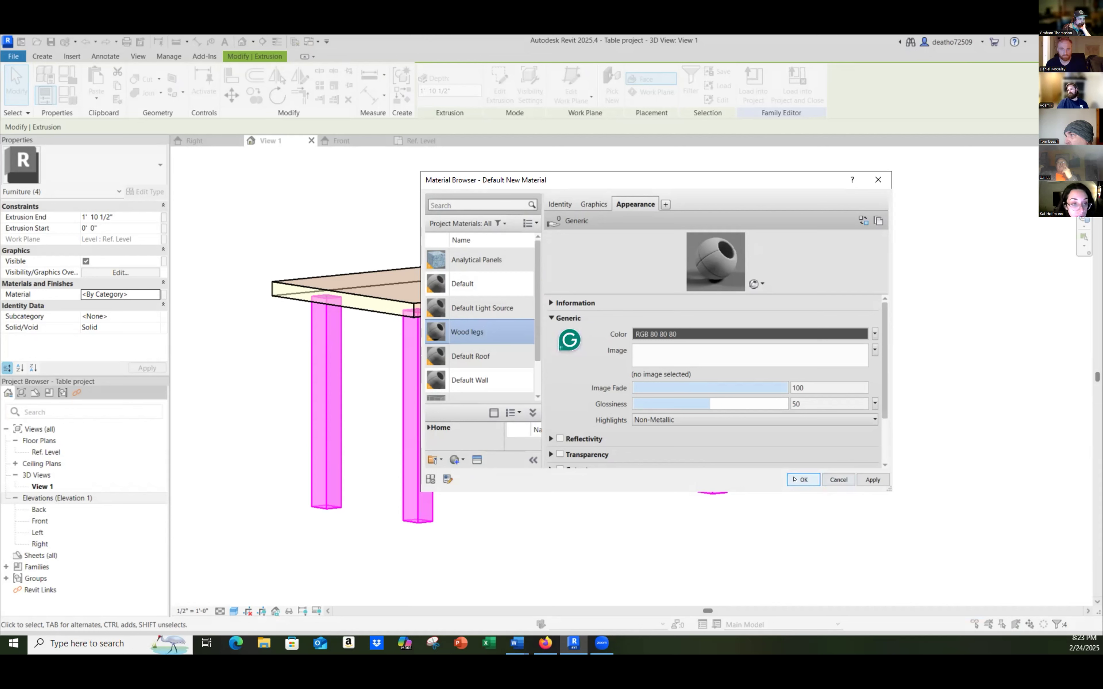
key(Return)
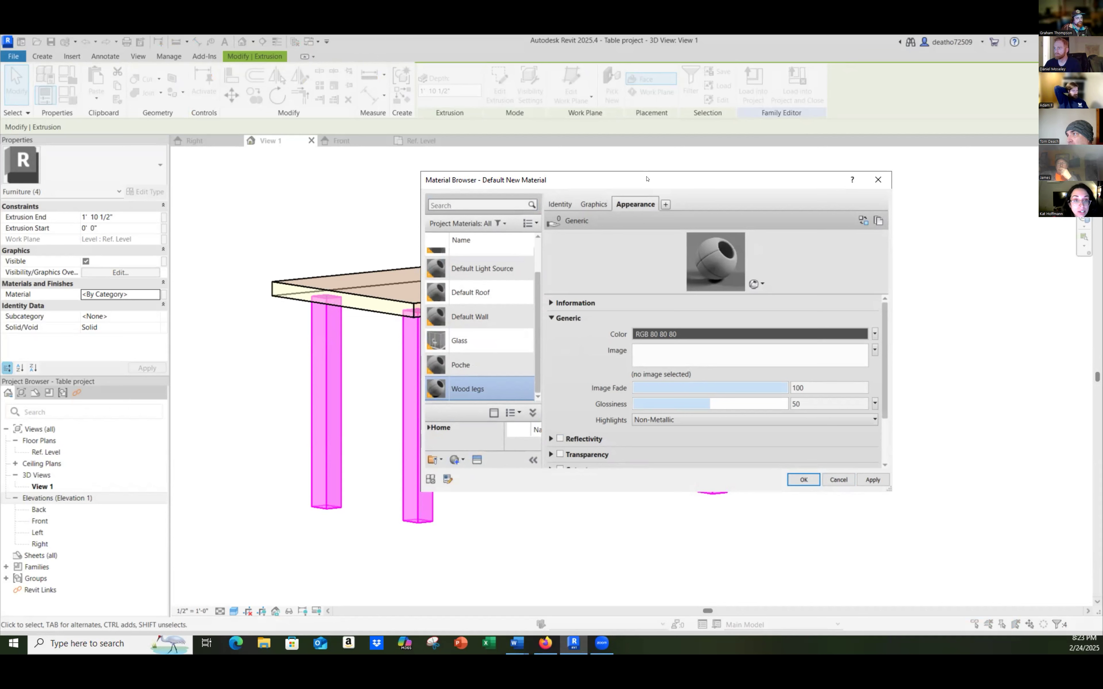
Step: Reposition the Material Browser and enlarge it so all appearance settings of Wood legs fit
drag(647, 179, 306, 90)
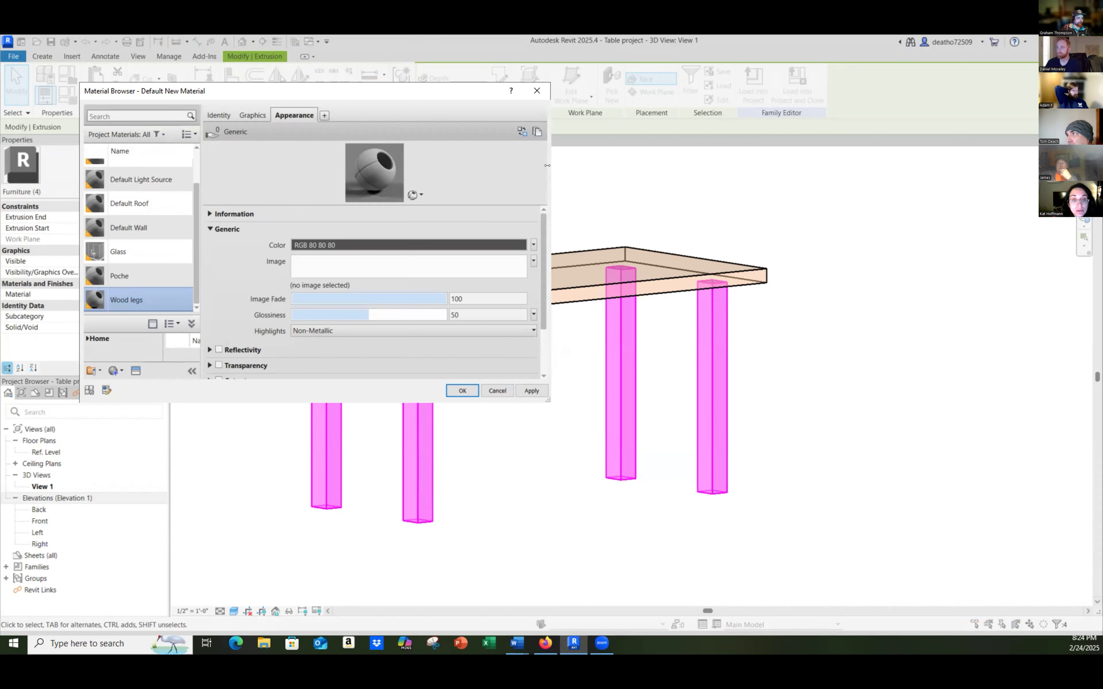
drag(547, 166, 582, 166)
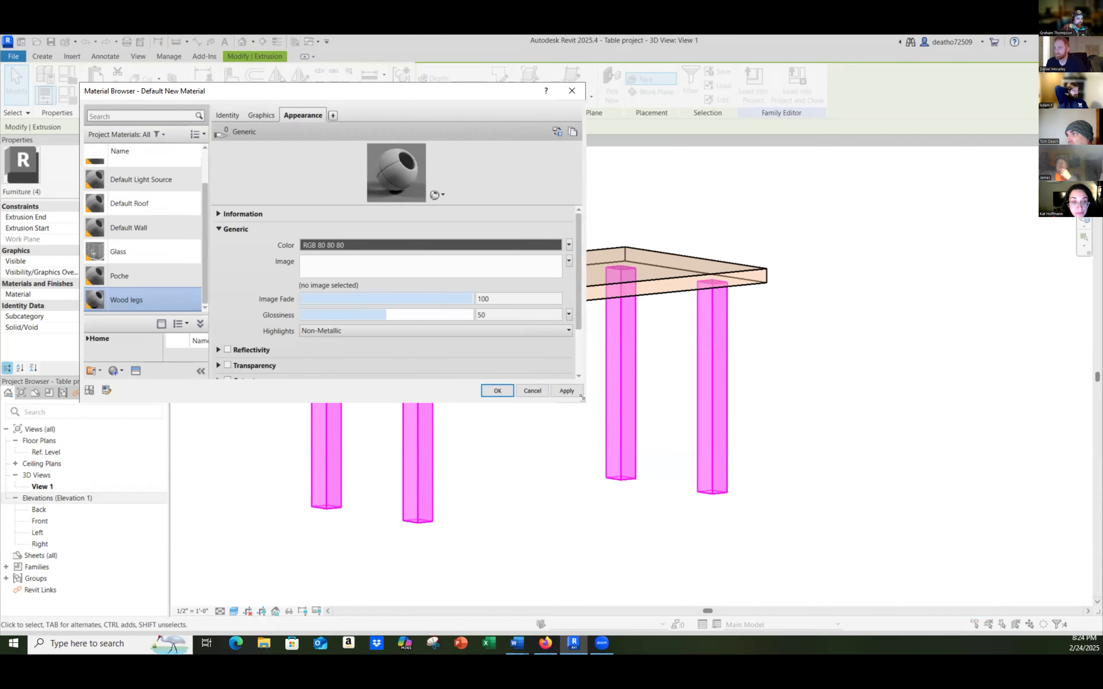
drag(581, 398, 711, 527)
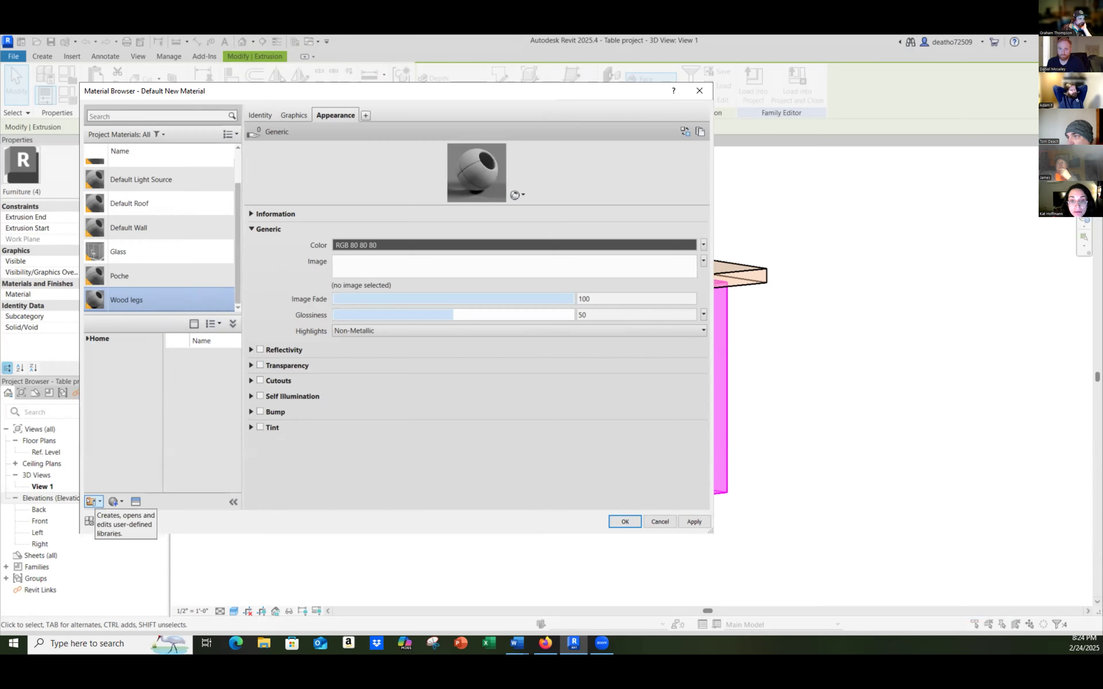
Step: Open the Asset Browser beside the Material Browser and search its assets for "oak"
click(133, 502)
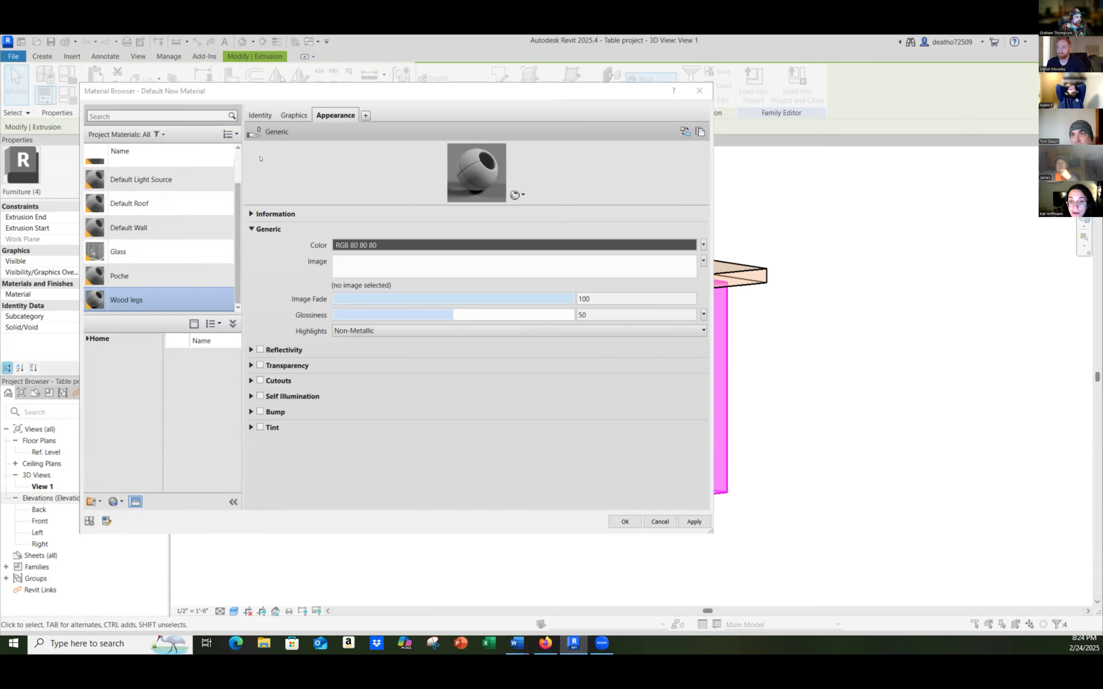
scroll(132, 218, up, 1)
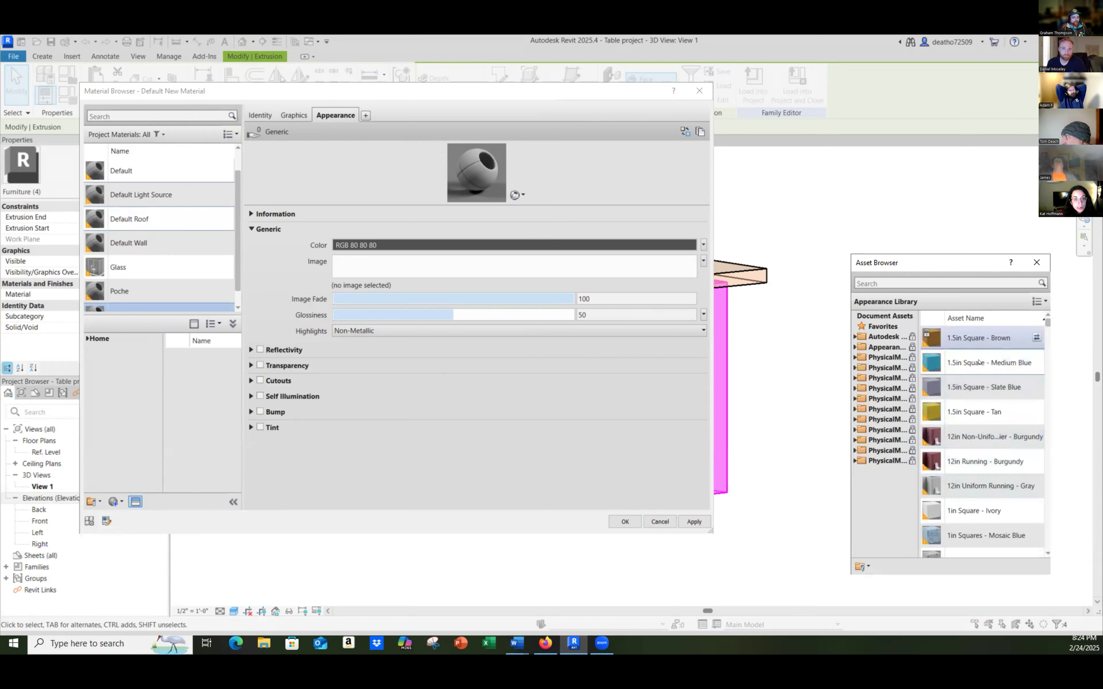
drag(966, 267, 916, 157)
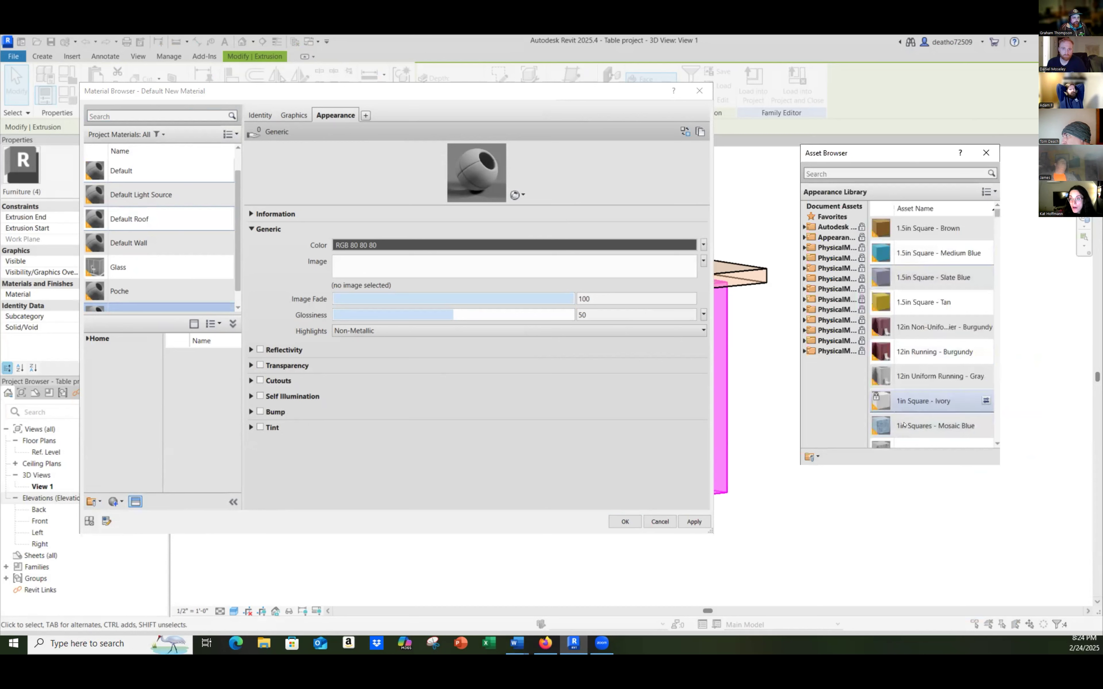
click(841, 173)
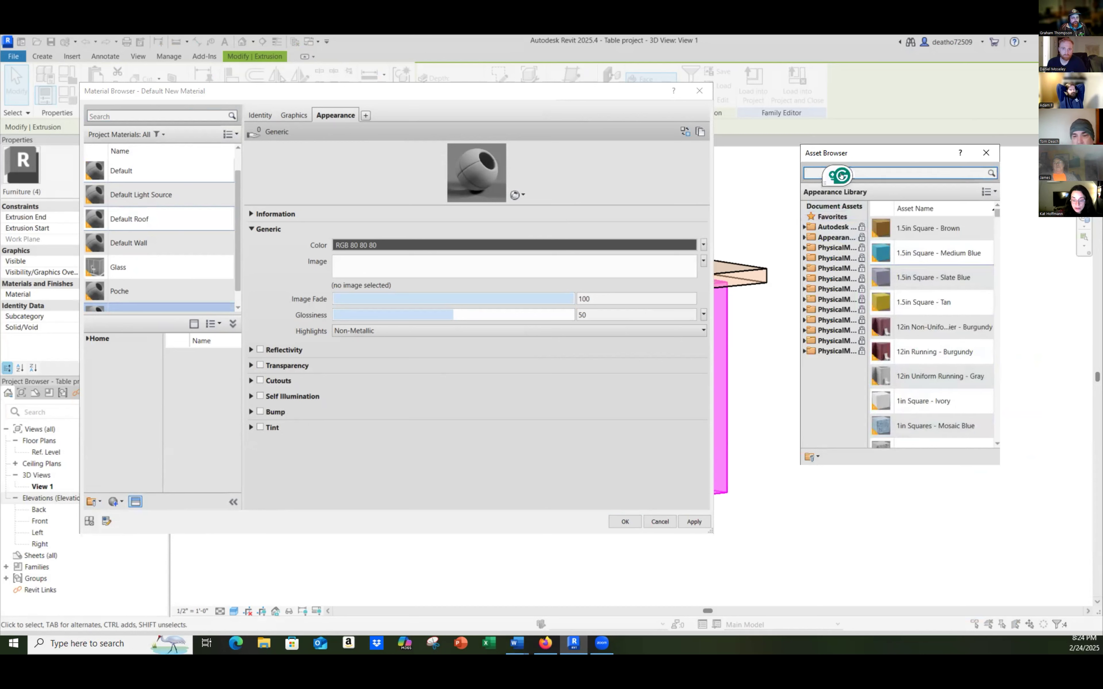
text(oak)
key(Return)
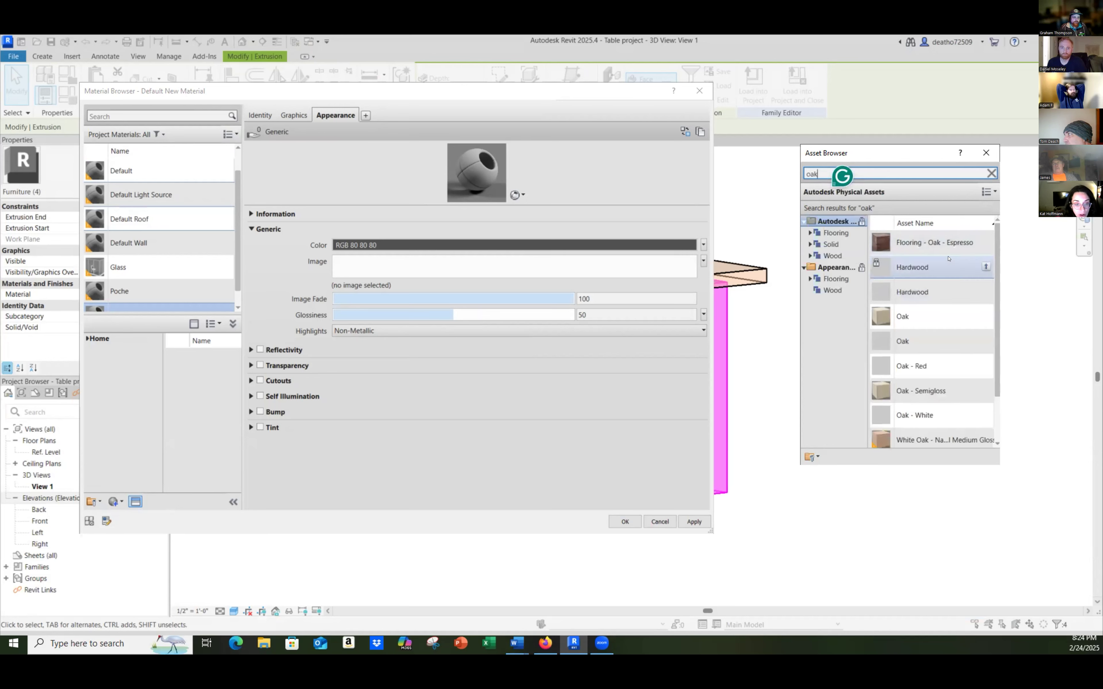
Step: Replace the Wood legs appearance with the Flooring - Oak - Espresso asset and confirm the material for the legs
click(941, 246)
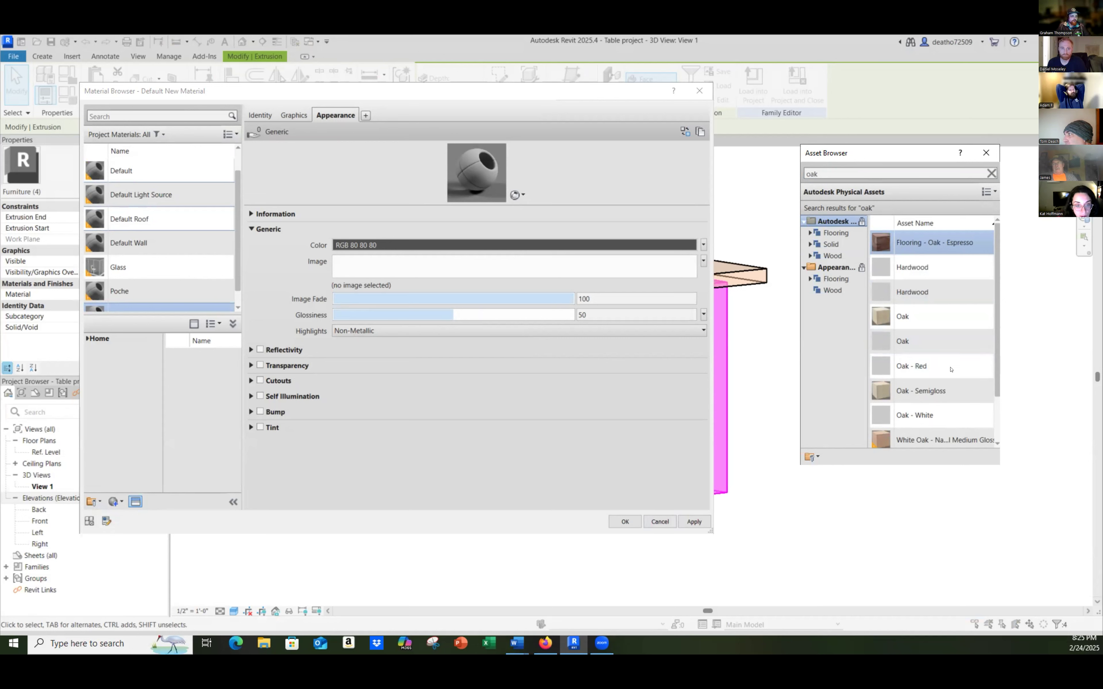
click(985, 242)
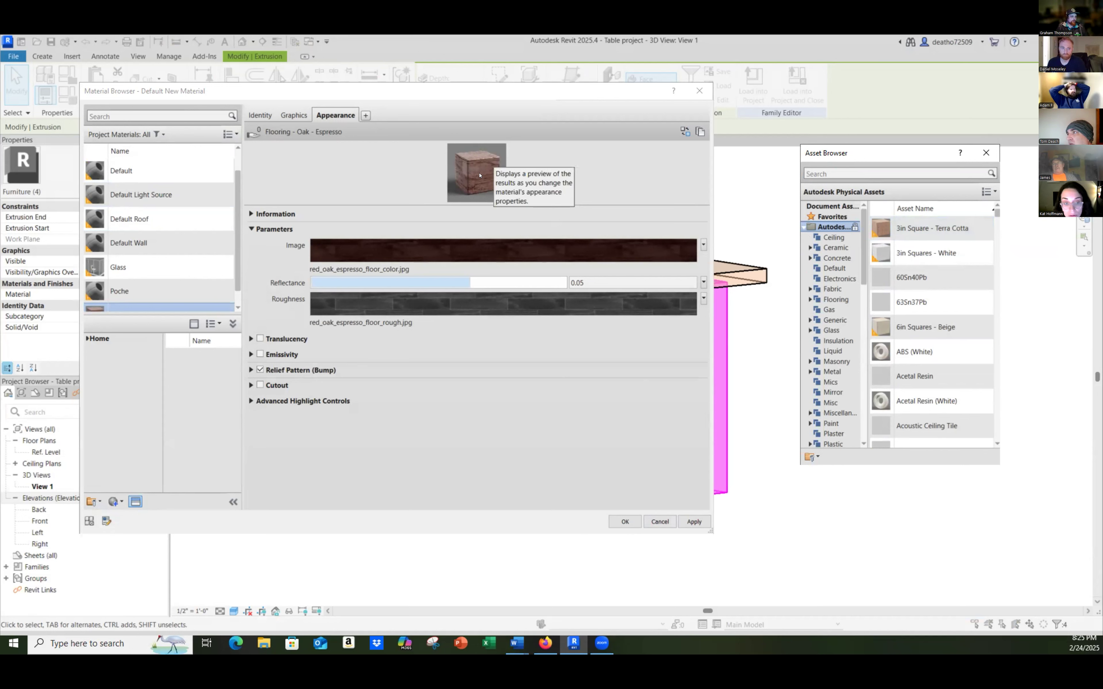
click(625, 521)
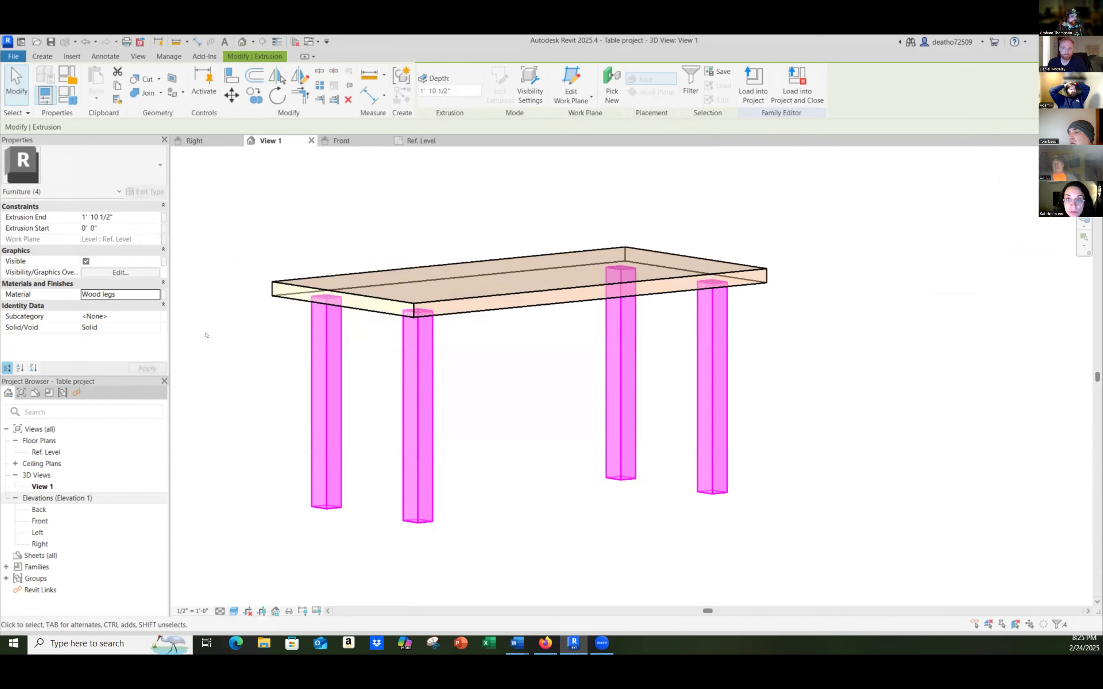
Step: Deselect the legs and set the 3D view's visual style to Realistic
click(259, 195)
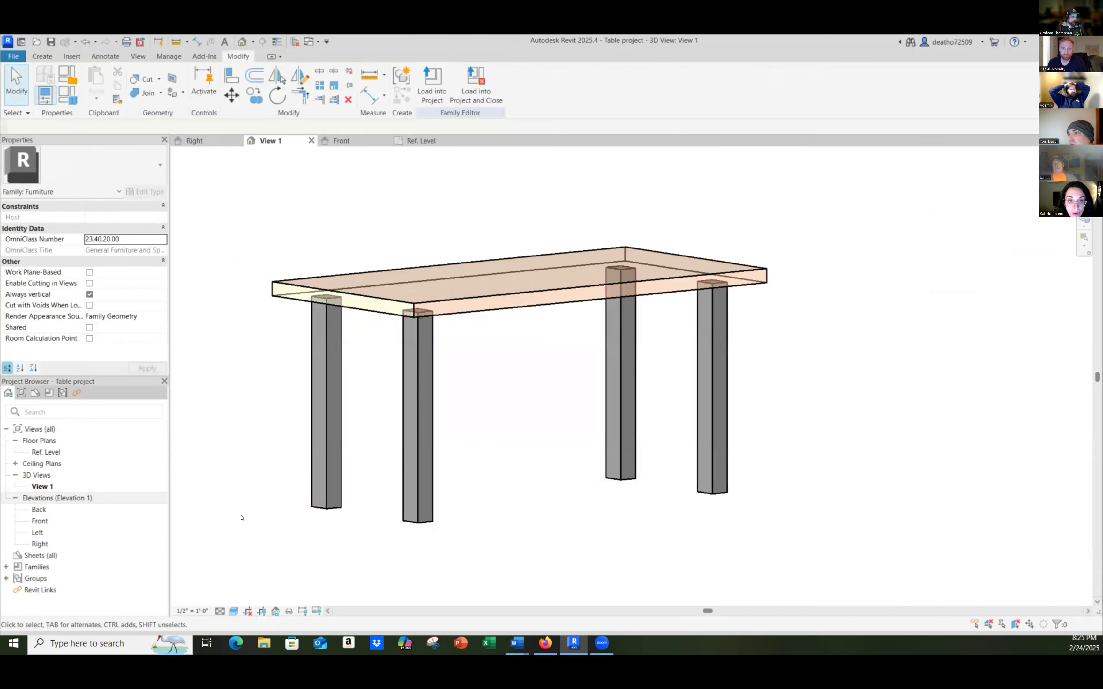
click(234, 613)
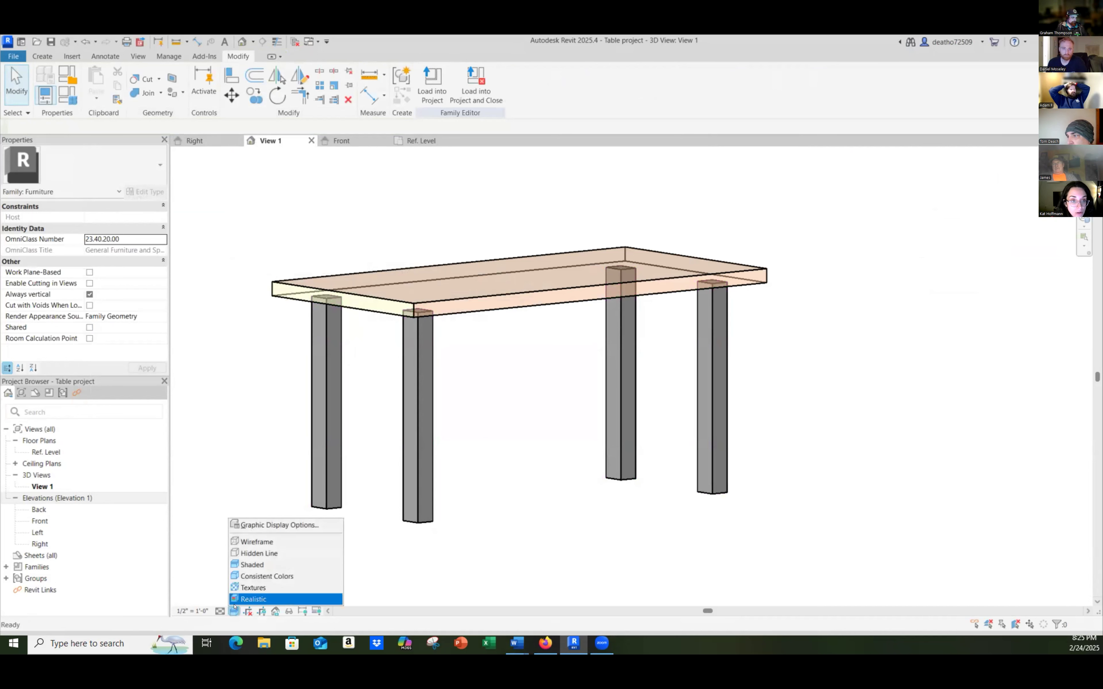
click(253, 600)
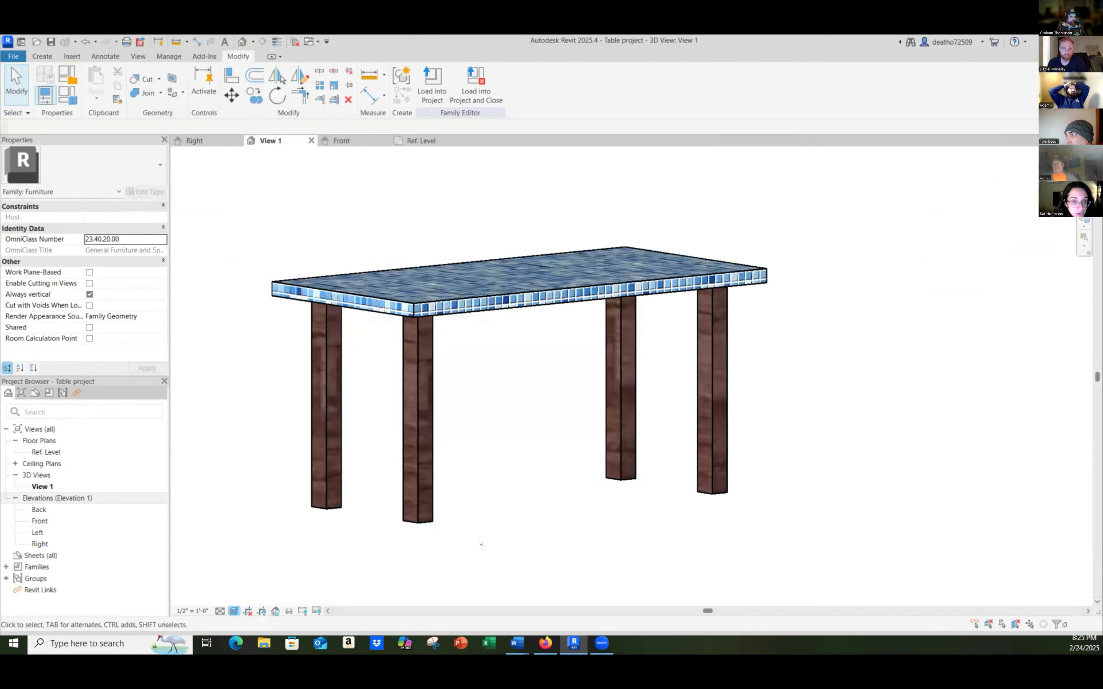
scroll(480, 543, up, 4)
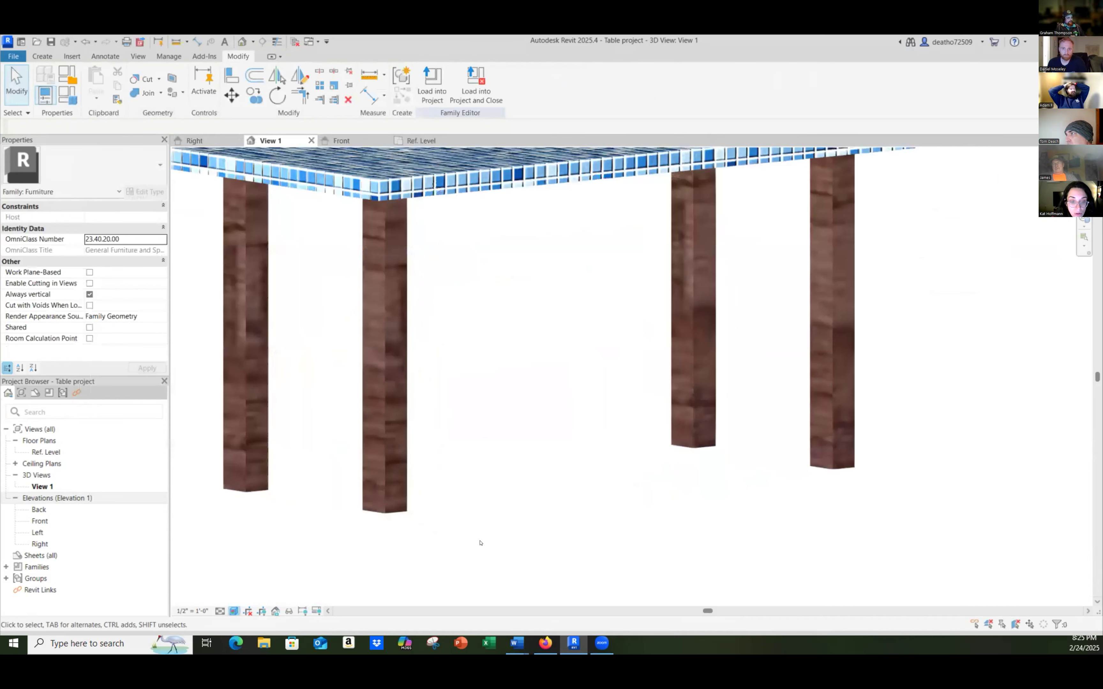
scroll(480, 543, down, 3)
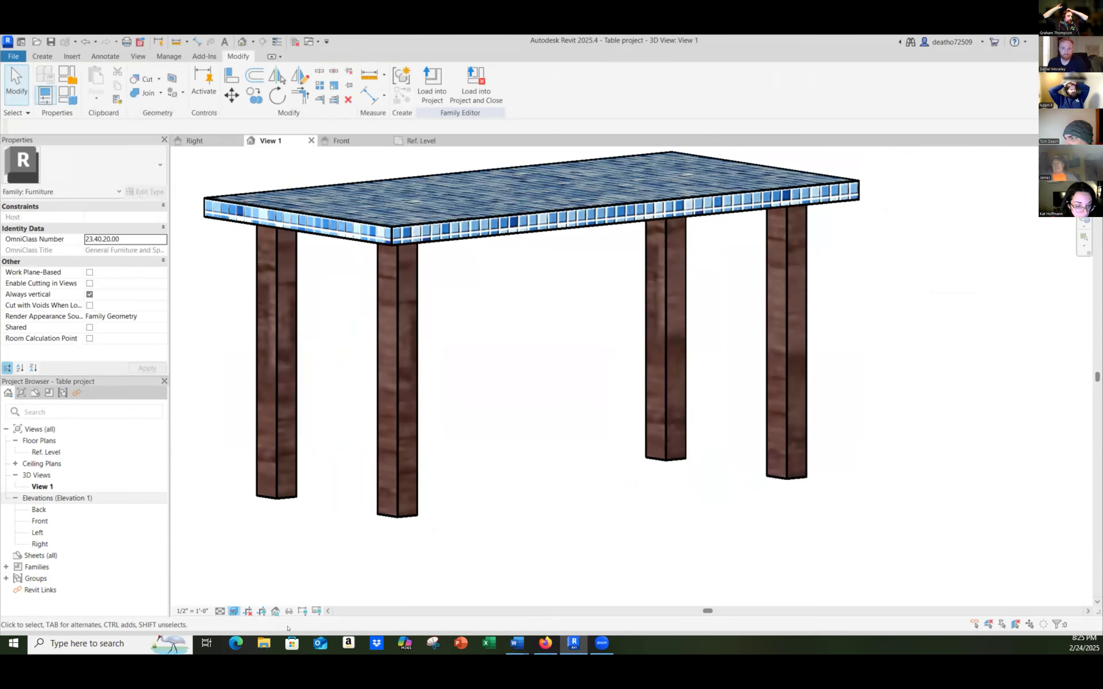
scroll(359, 527, down, 2)
scroll(360, 528, up, 1)
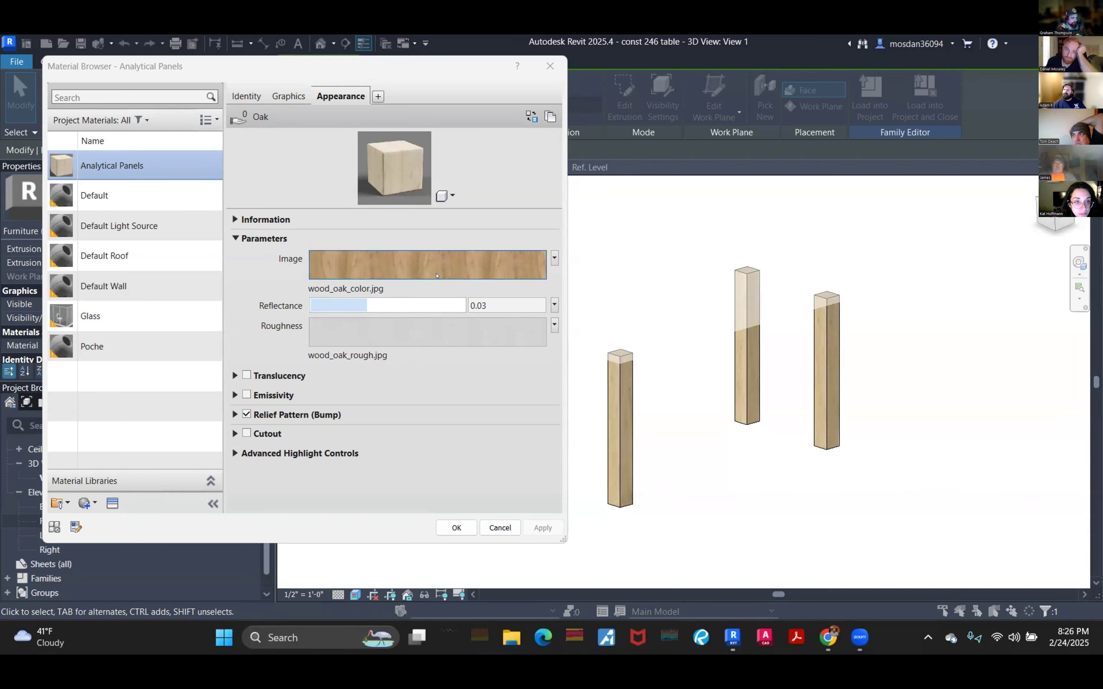
Step: Cancel the material editing, switch the 3D view to the Shaded visual style and deselect the tabletop
click(500, 527)
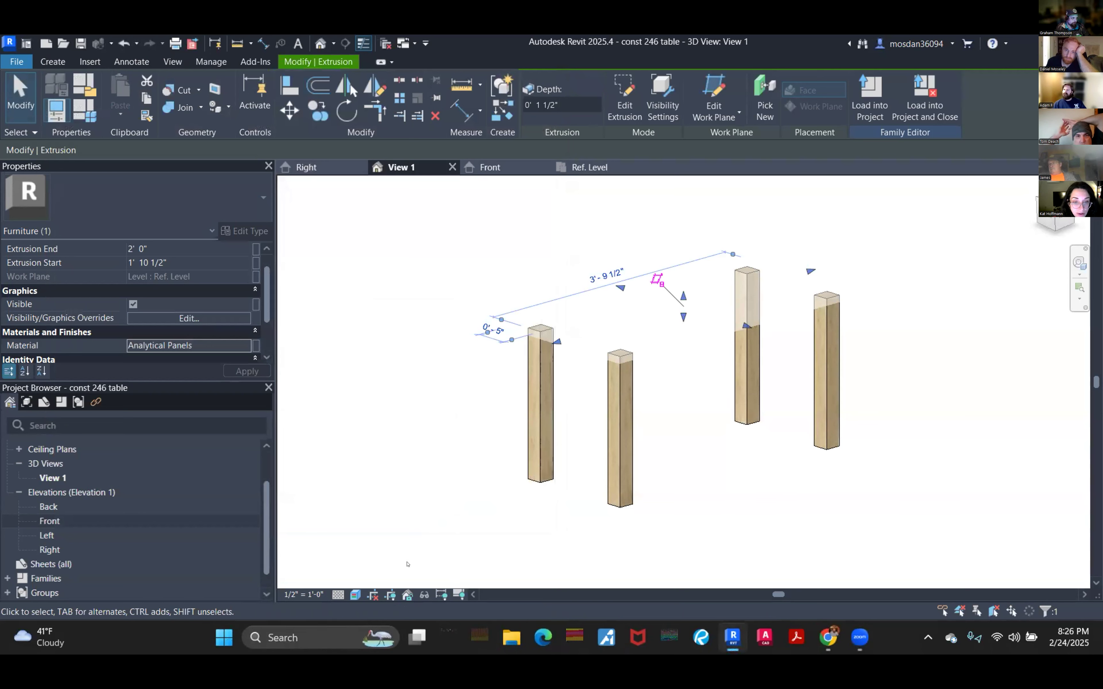
click(355, 595)
click(399, 536)
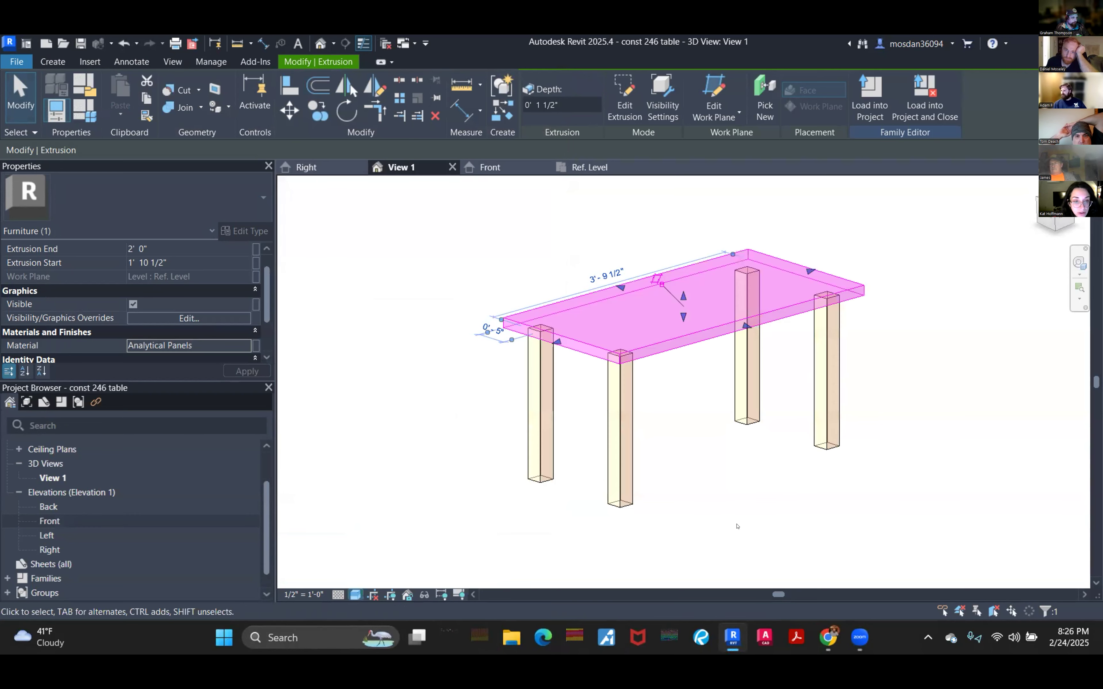
click(754, 504)
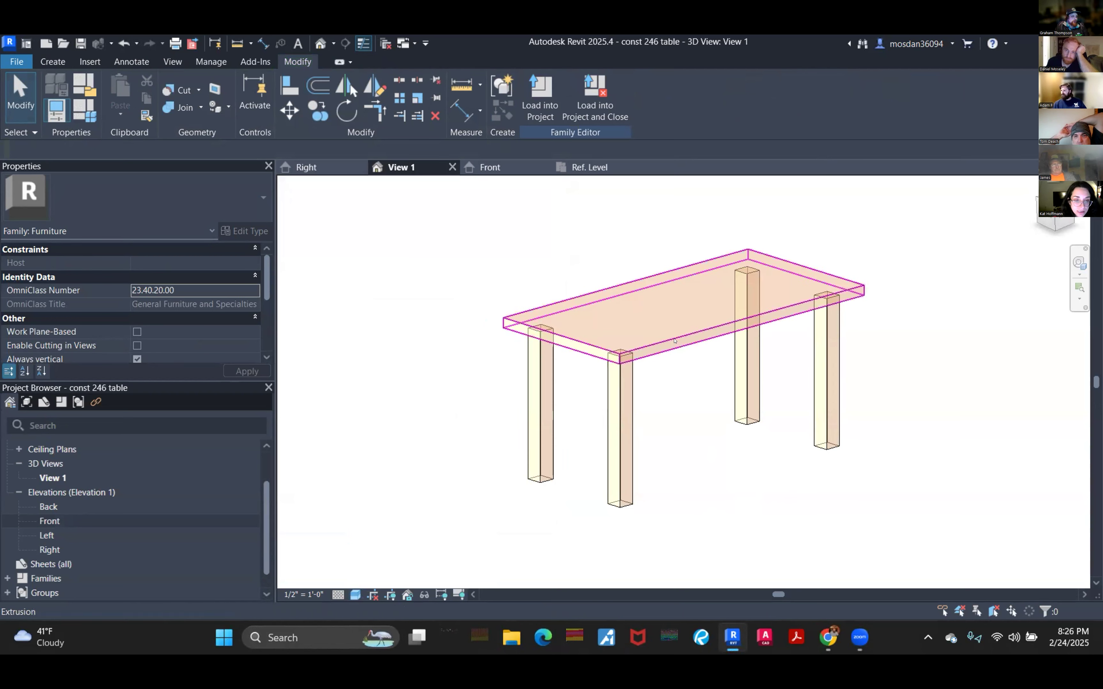
Step: Create a new material named "table top" from the tabletop extrusion's material setting
click(674, 339)
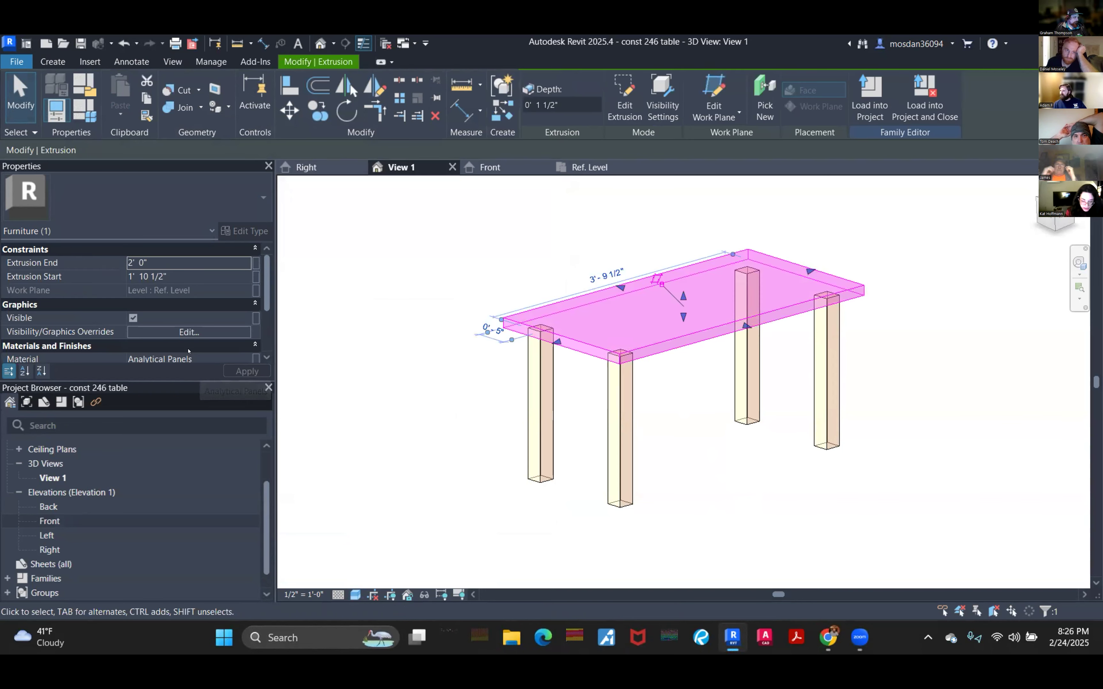
scroll(198, 306, down, 3)
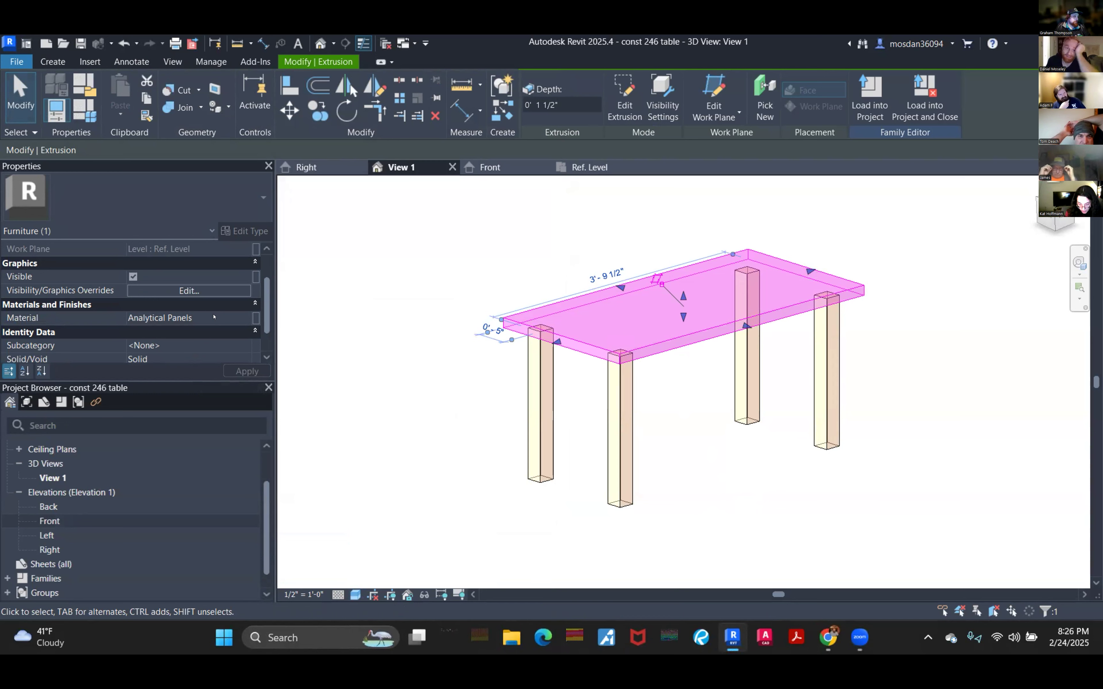
click(242, 316)
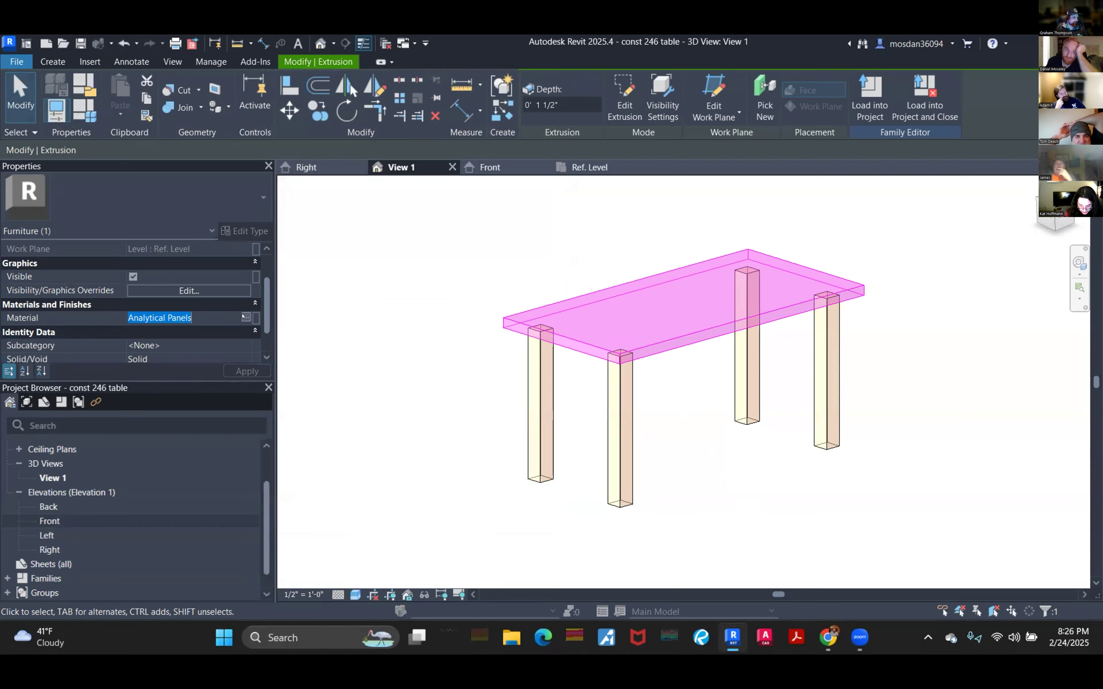
click(244, 317)
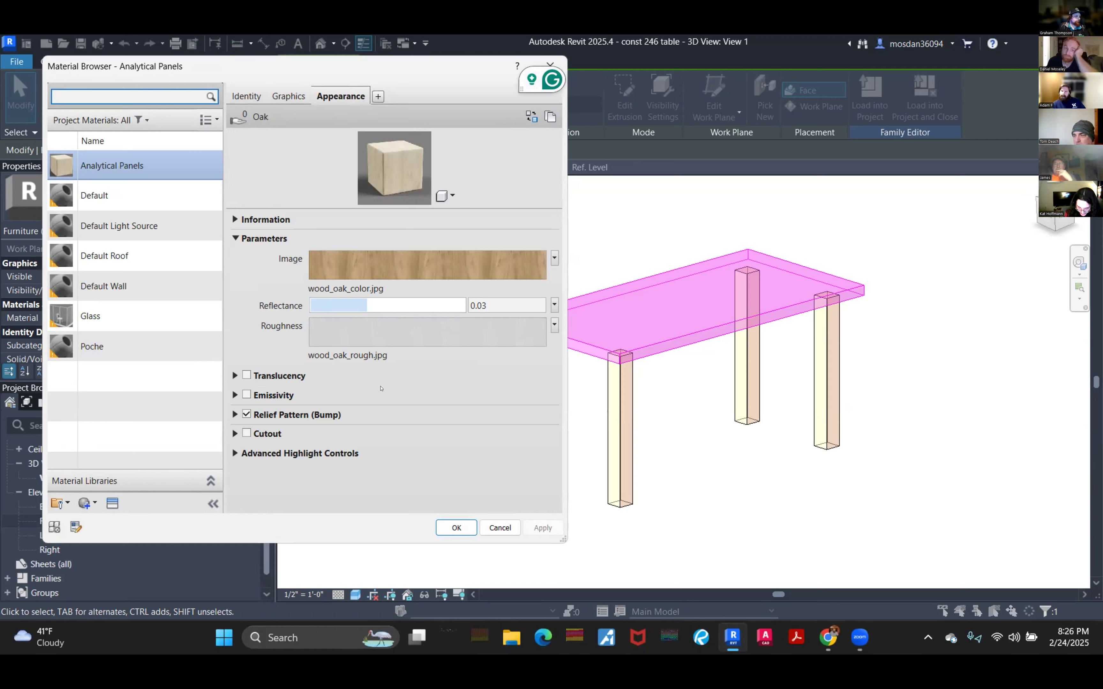
click(87, 503)
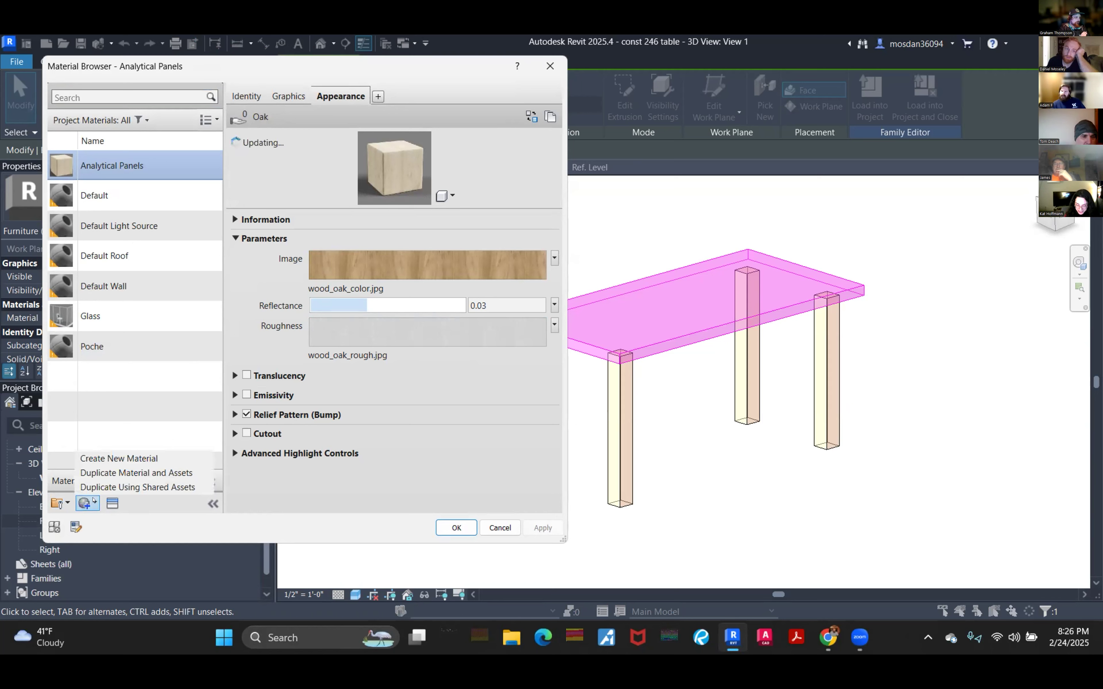
click(122, 457)
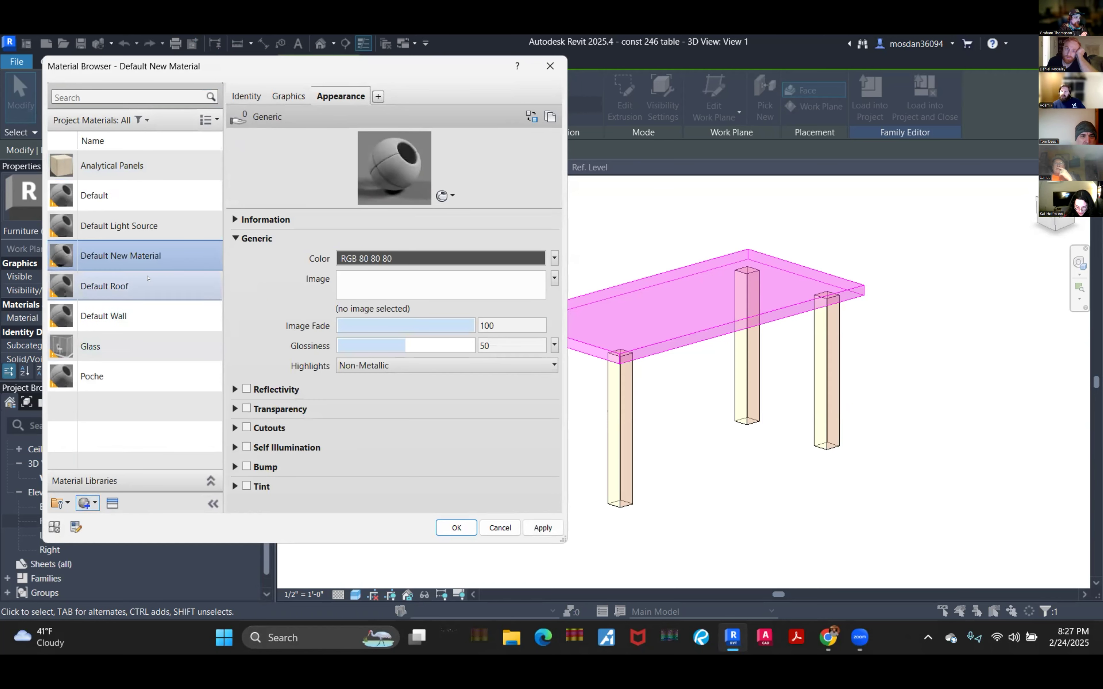
right_click(148, 256)
click(185, 306)
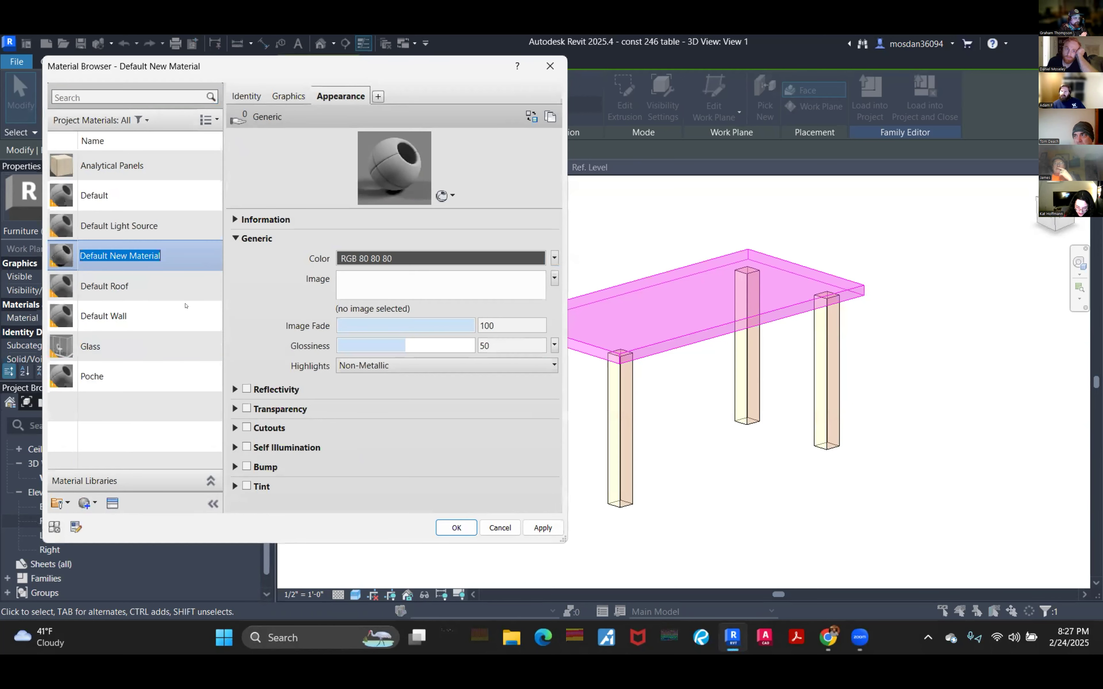
text(tab)
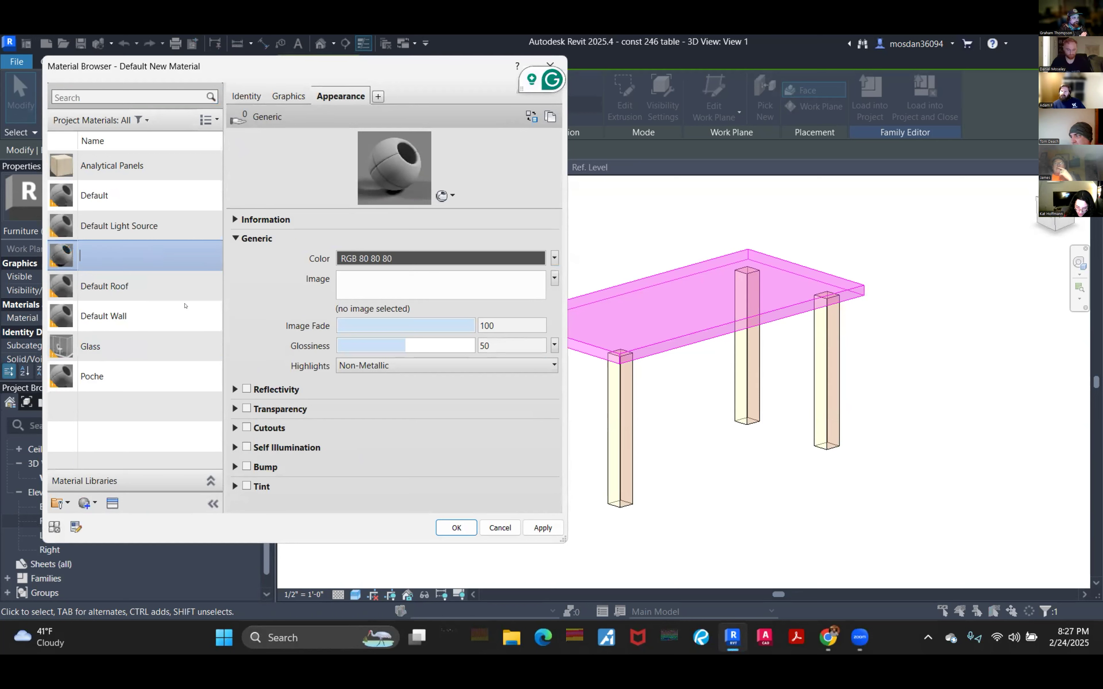
text(le top)
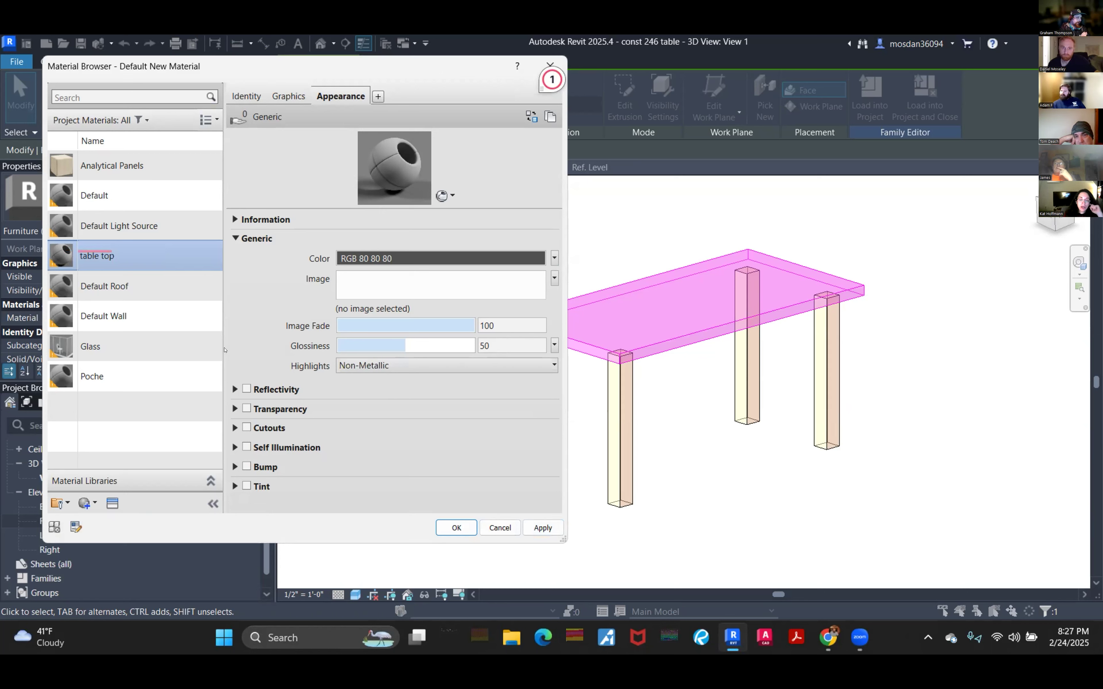
Step: Search the appearance assets for "stone" and replace the table top material's appearance with Blue stones
click(112, 503)
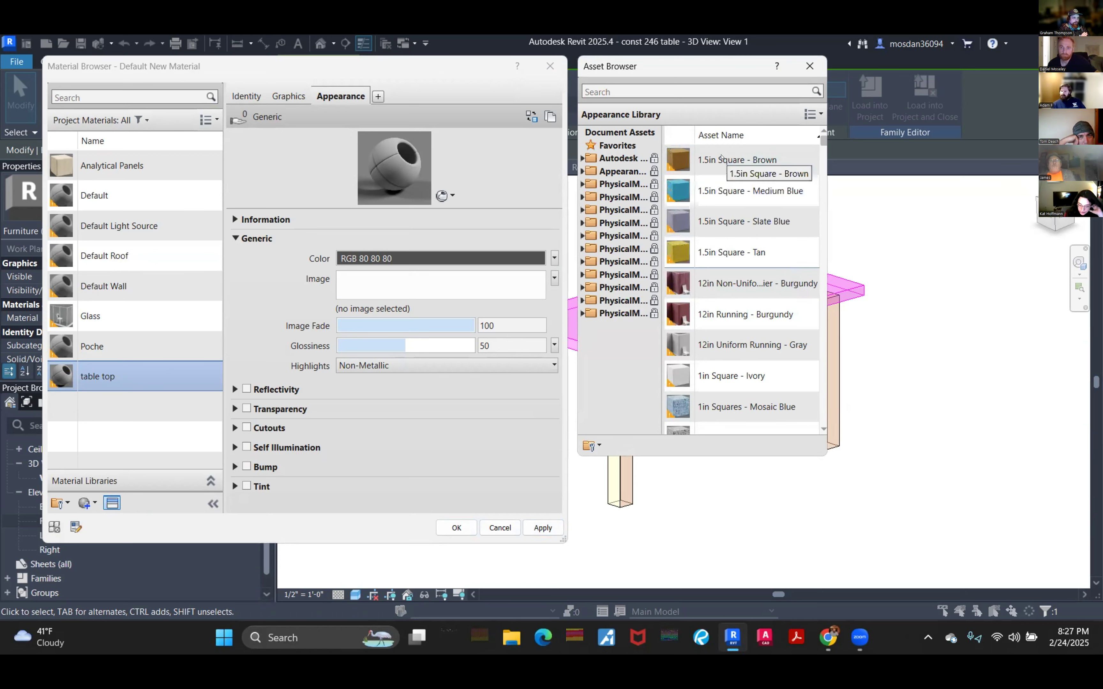
click(658, 86)
text(sto)
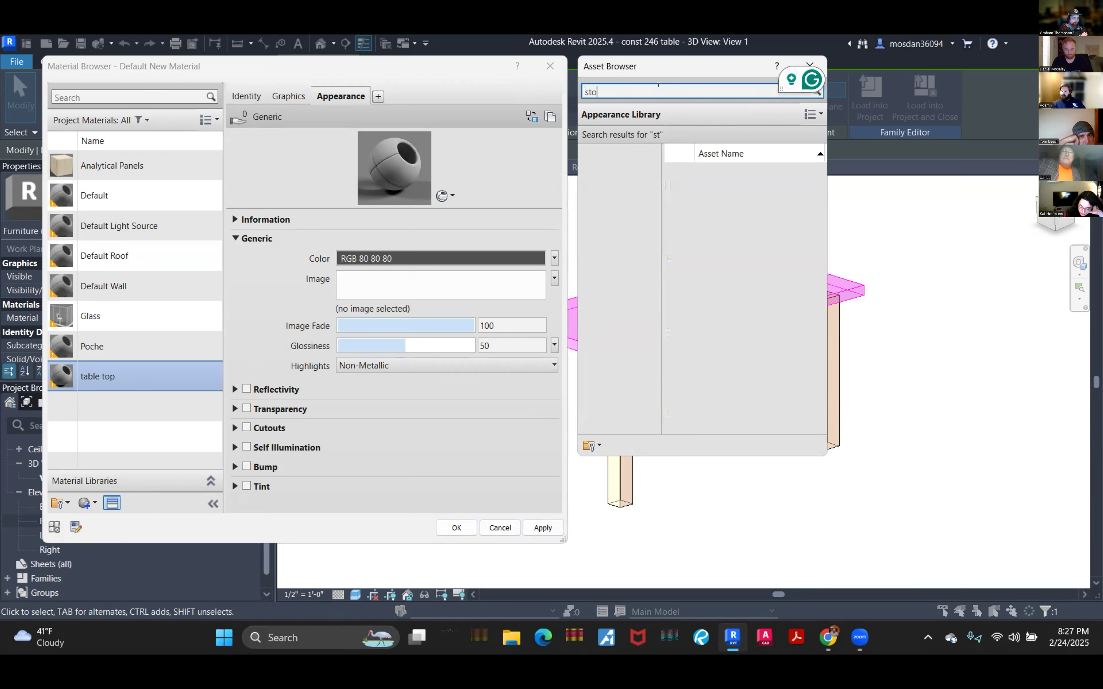
text(ne)
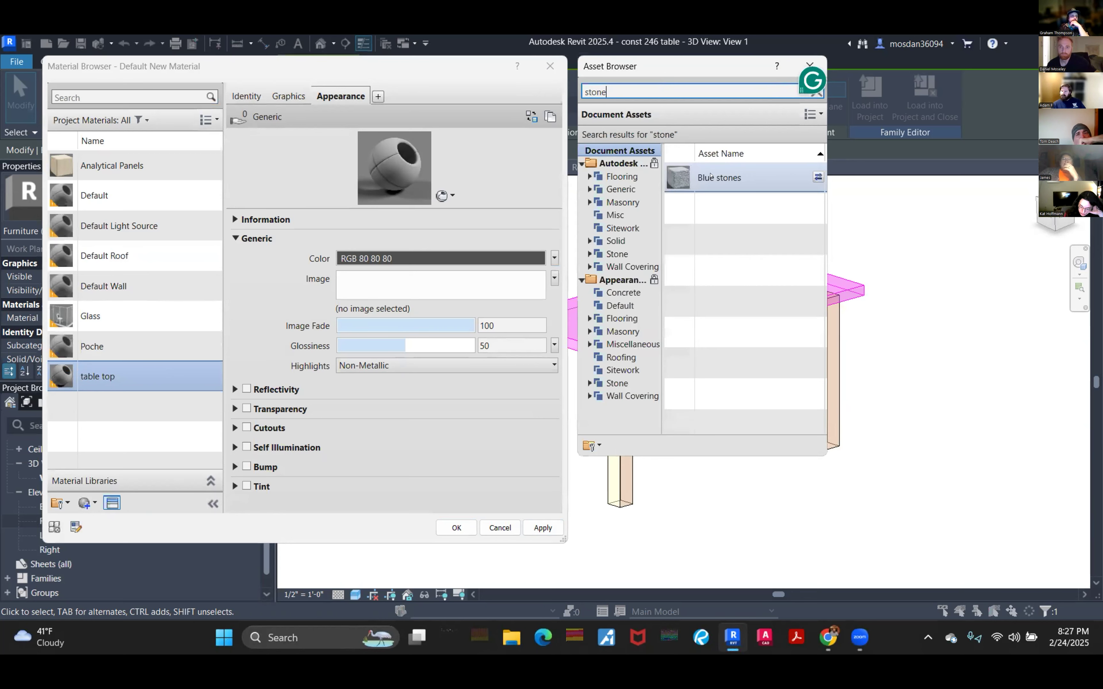
click(711, 177)
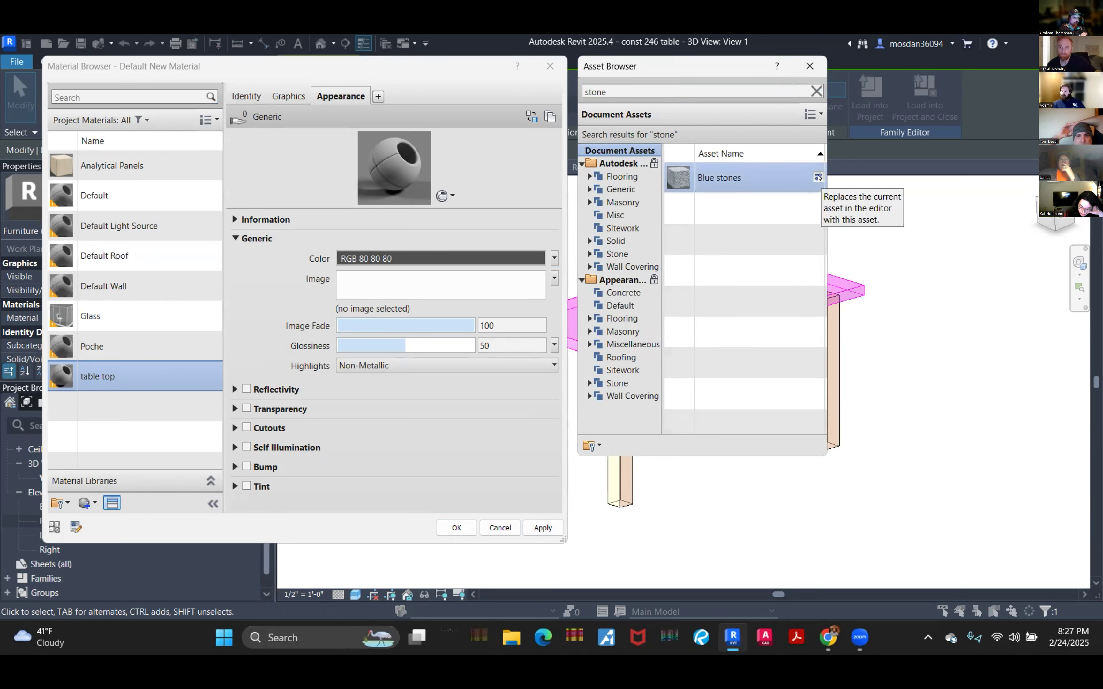
click(817, 177)
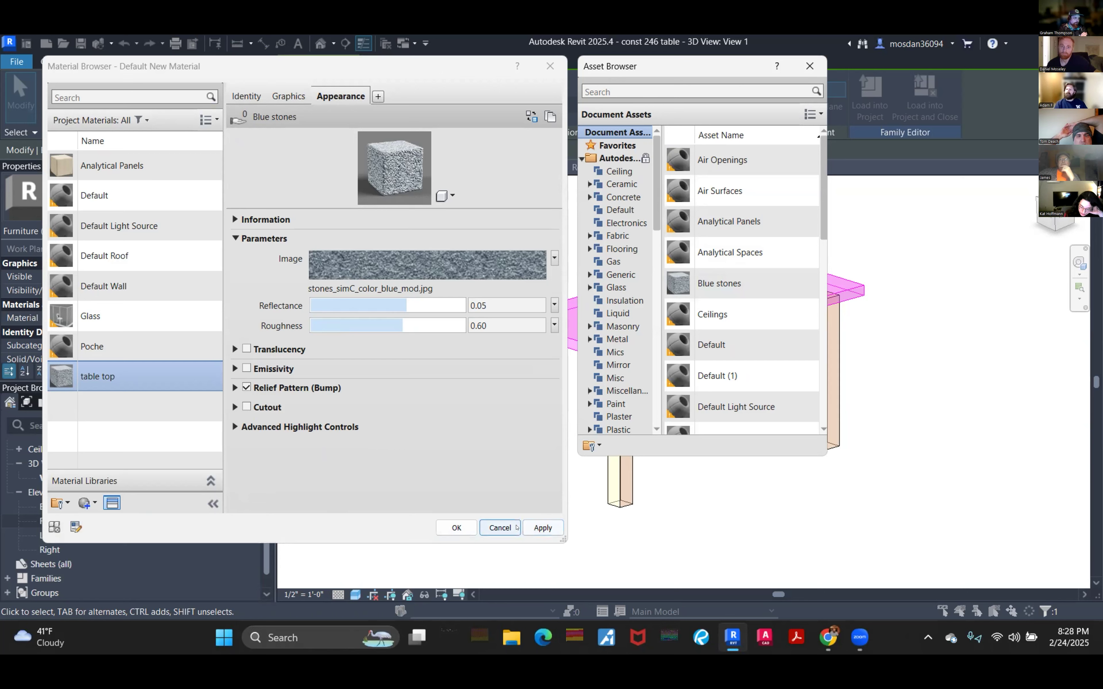
Step: Assign the table top material to the tabletop and set the 3D view to the Textures visual style
click(457, 528)
click(462, 509)
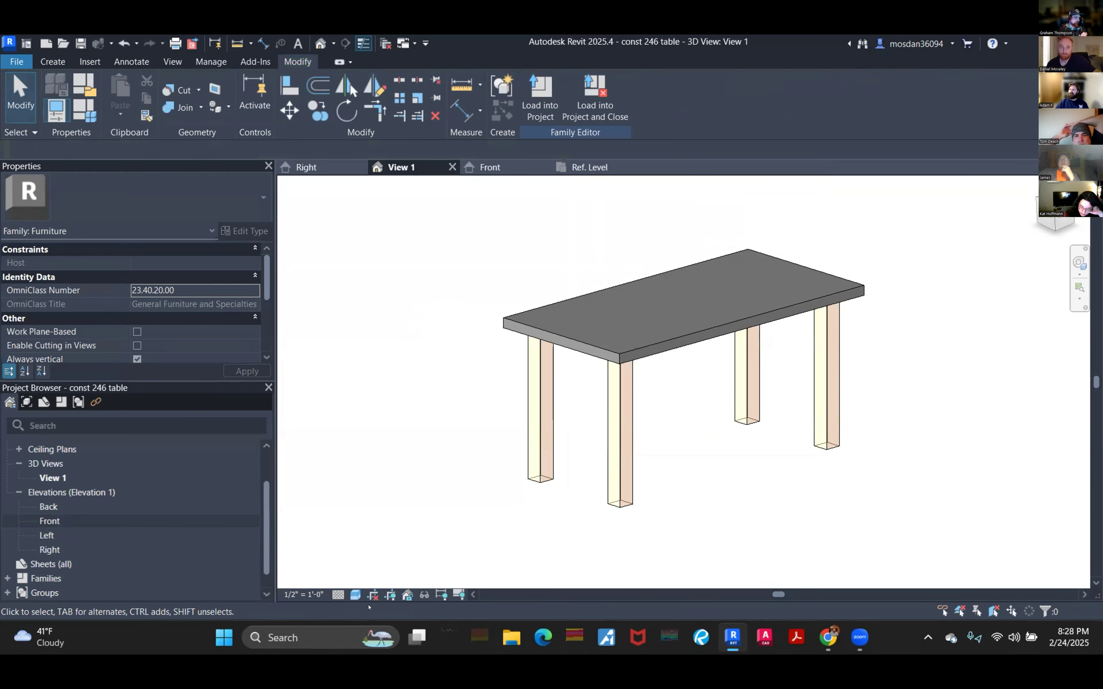
click(355, 594)
click(359, 562)
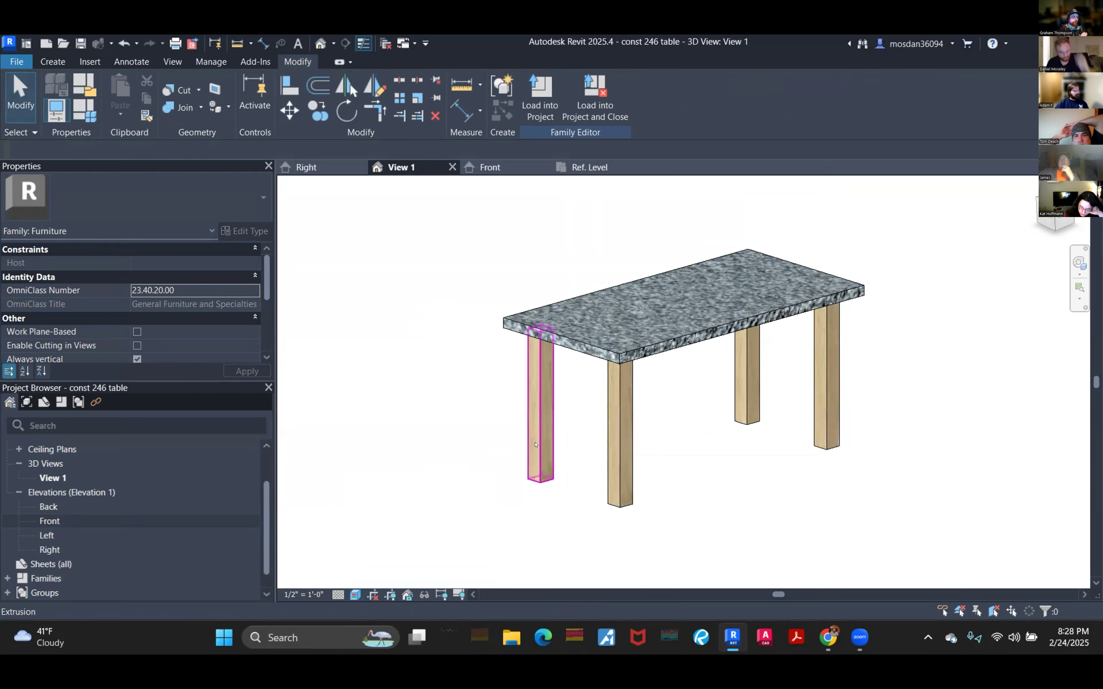
Step: Select all four table legs together and set the 3D view to the Shaded visual style
click(535, 445)
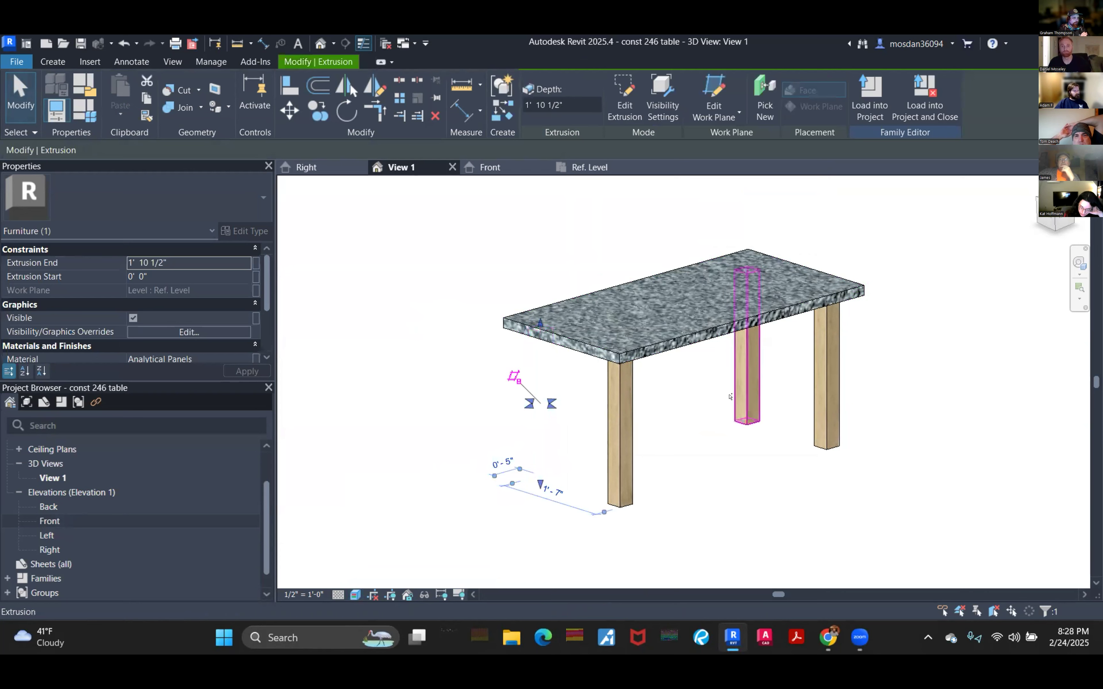
ctrl+click(747, 392)
ctrl+click(826, 392)
key(h)
key(h)
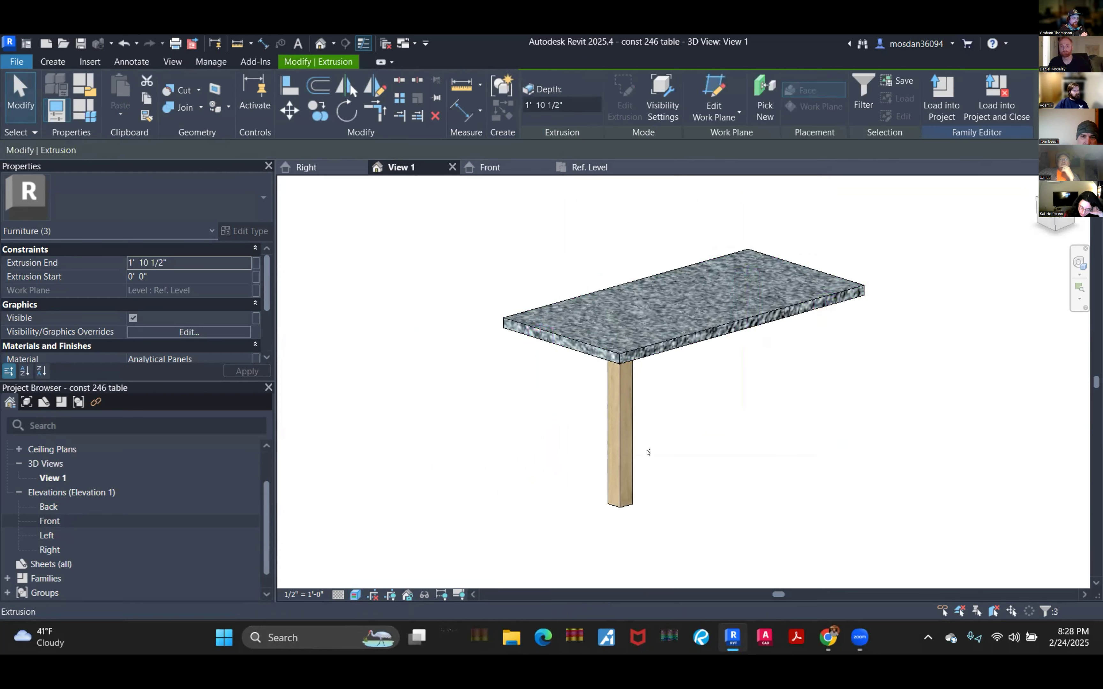
click(356, 595)
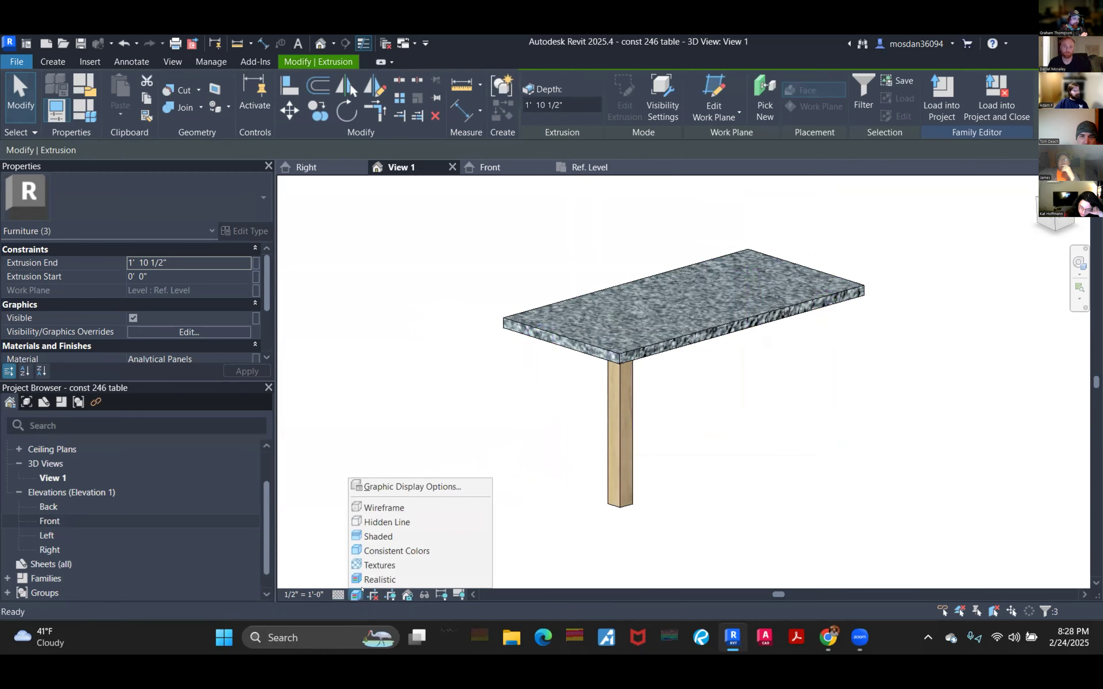
click(474, 536)
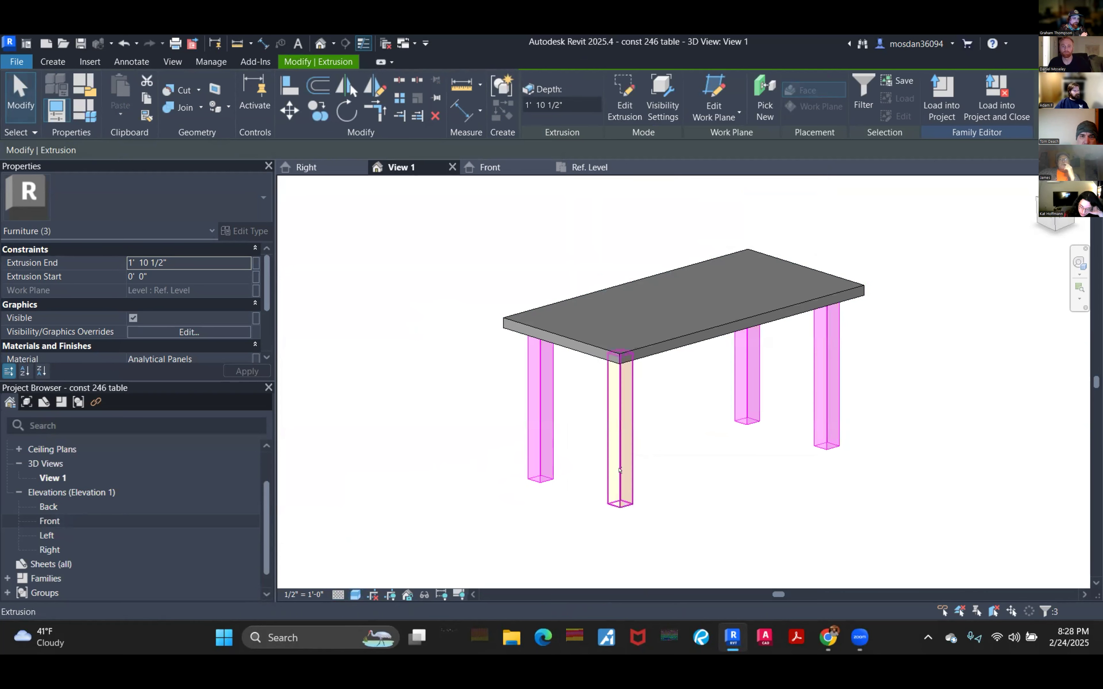
ctrl+click(620, 483)
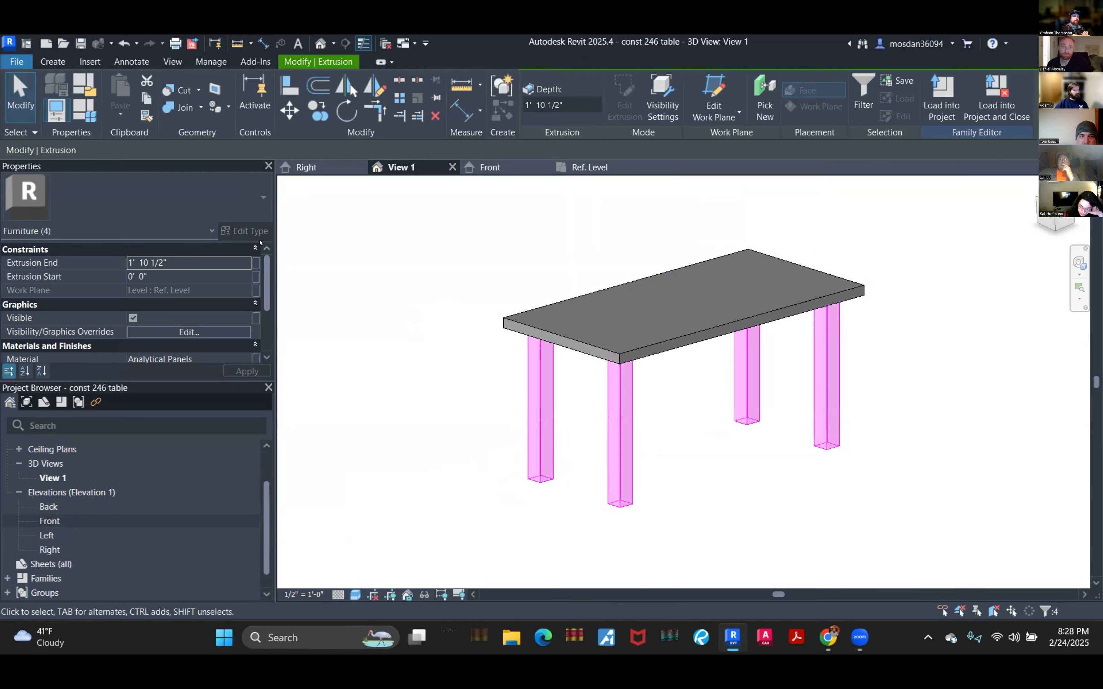
Step: Duplicate the Analytical Panels material with its assets from the selected legs' material setting
scroll(158, 335, down, 3)
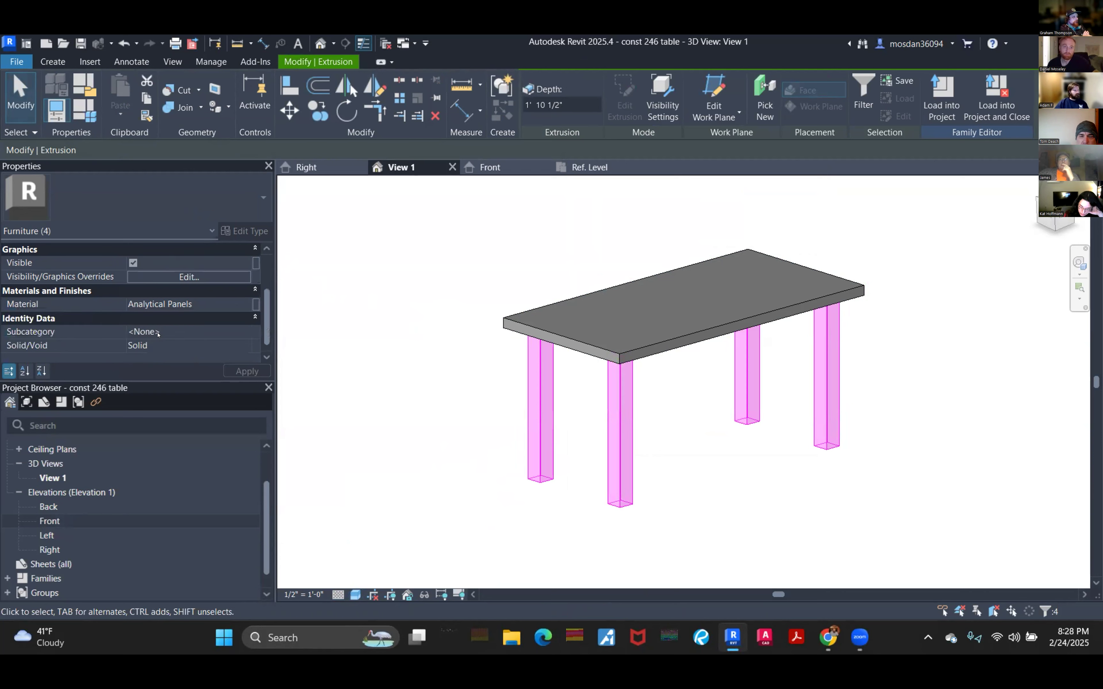
click(225, 299)
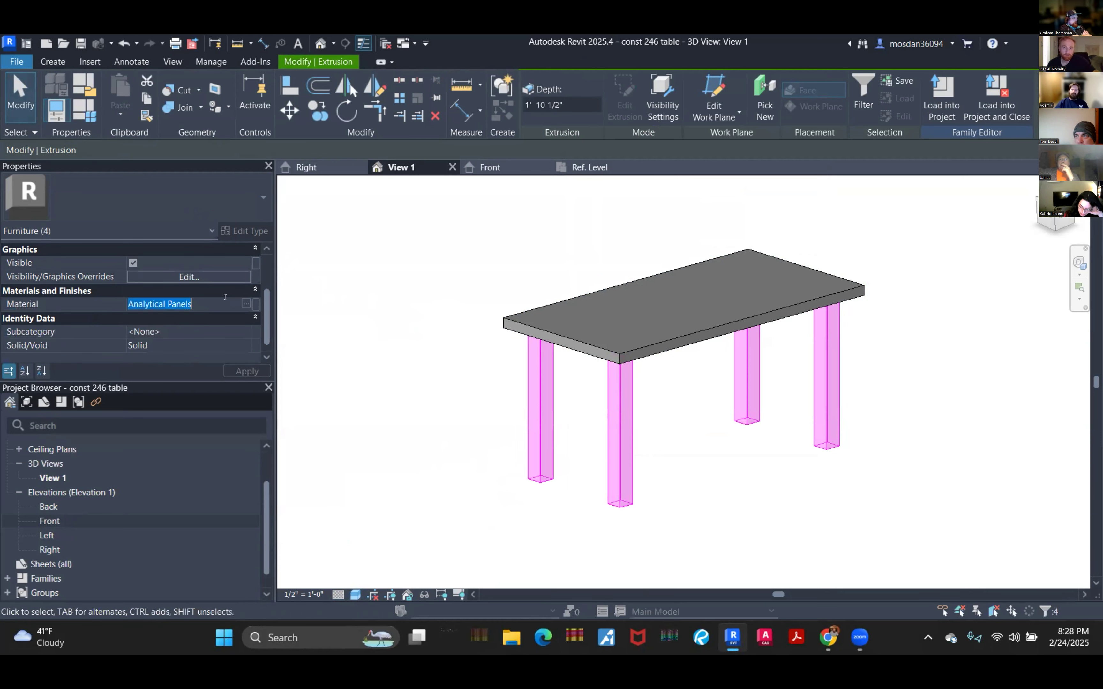
click(245, 304)
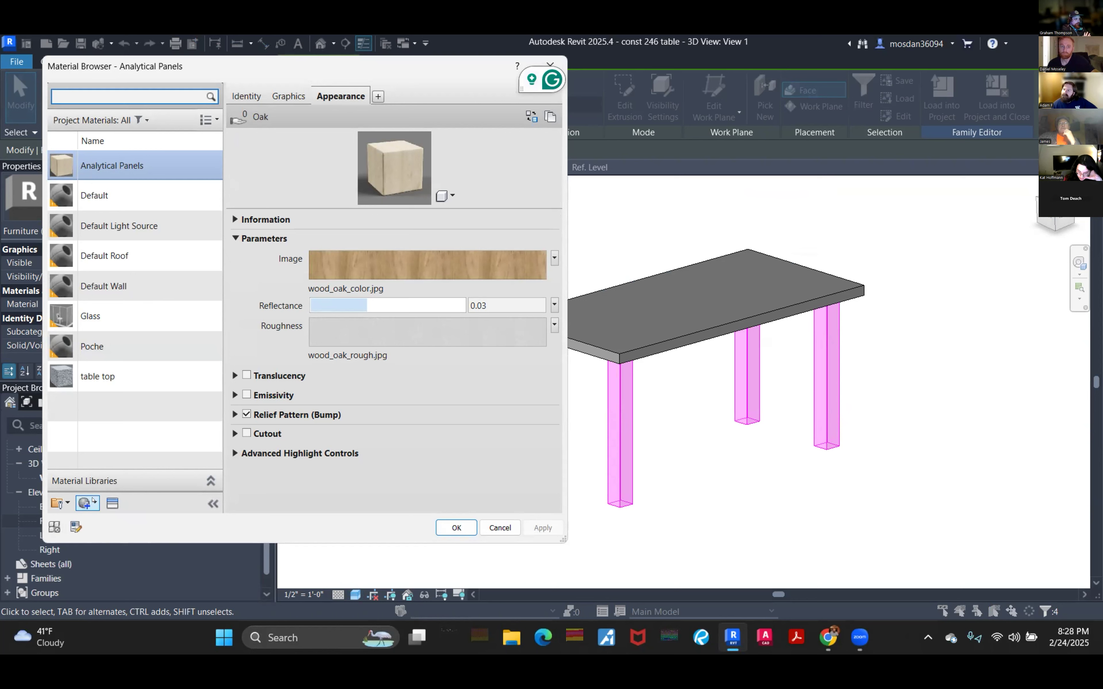
click(93, 501)
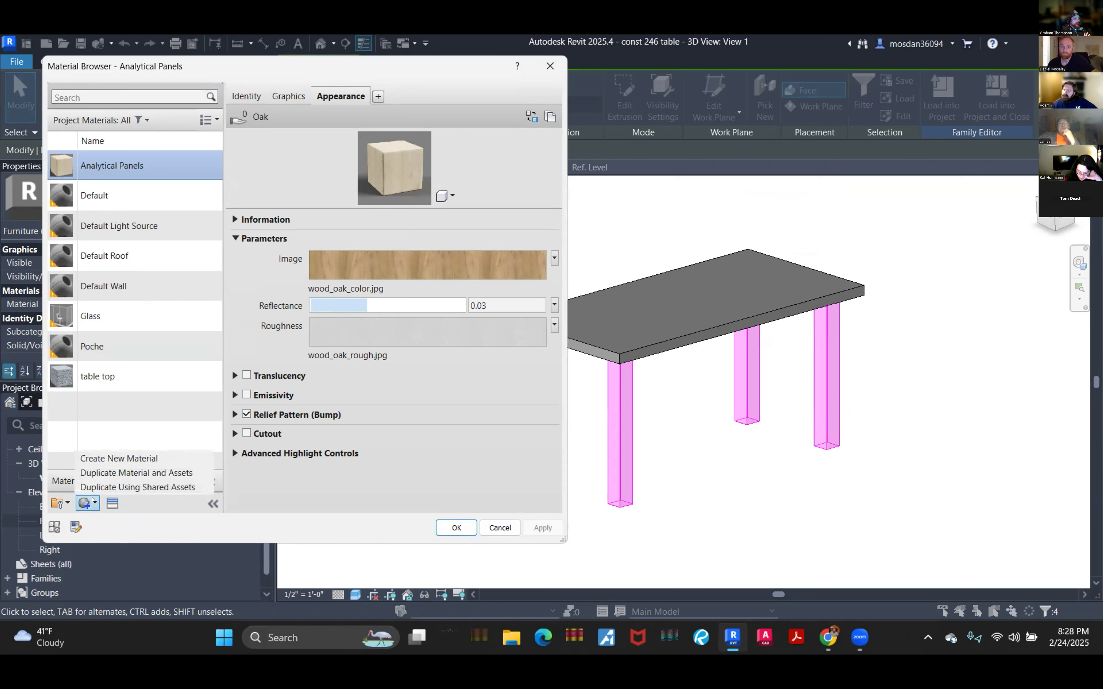
click(131, 472)
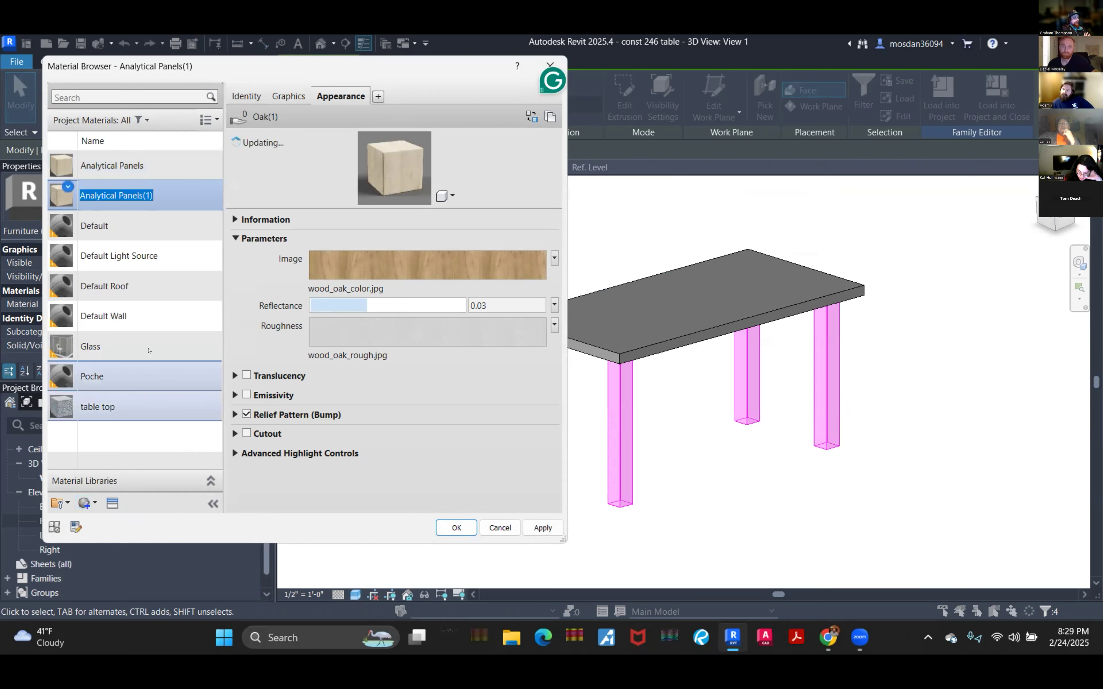
Step: Rename the duplicated Analytical Panels material to "wood legs"
right_click(136, 196)
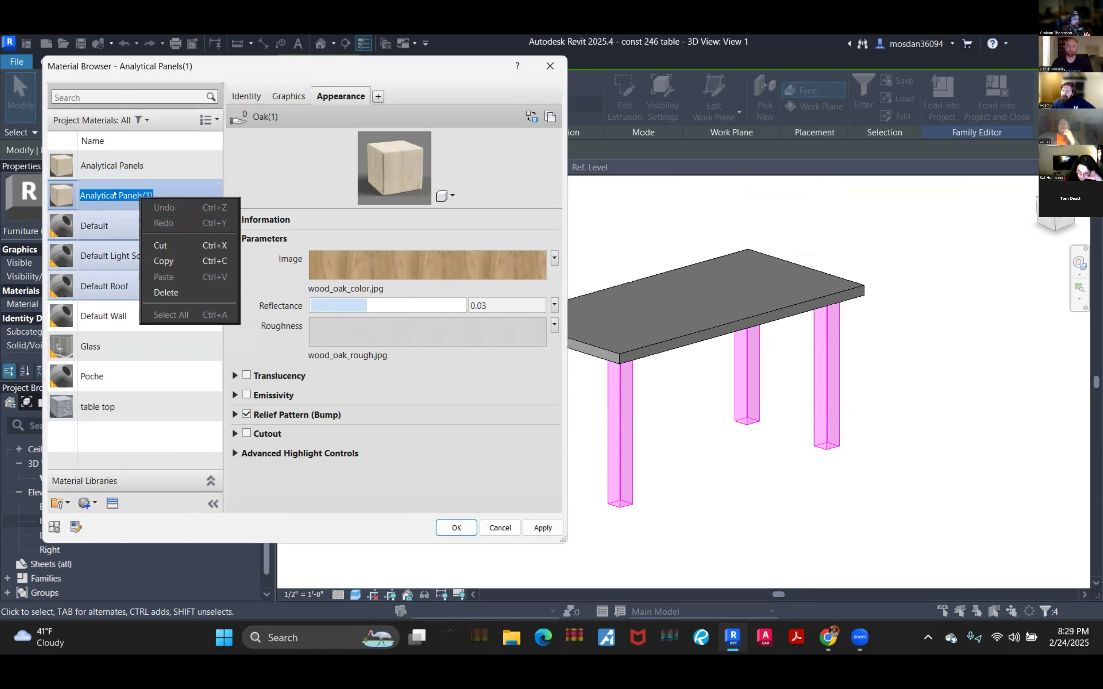
click(152, 179)
click(118, 194)
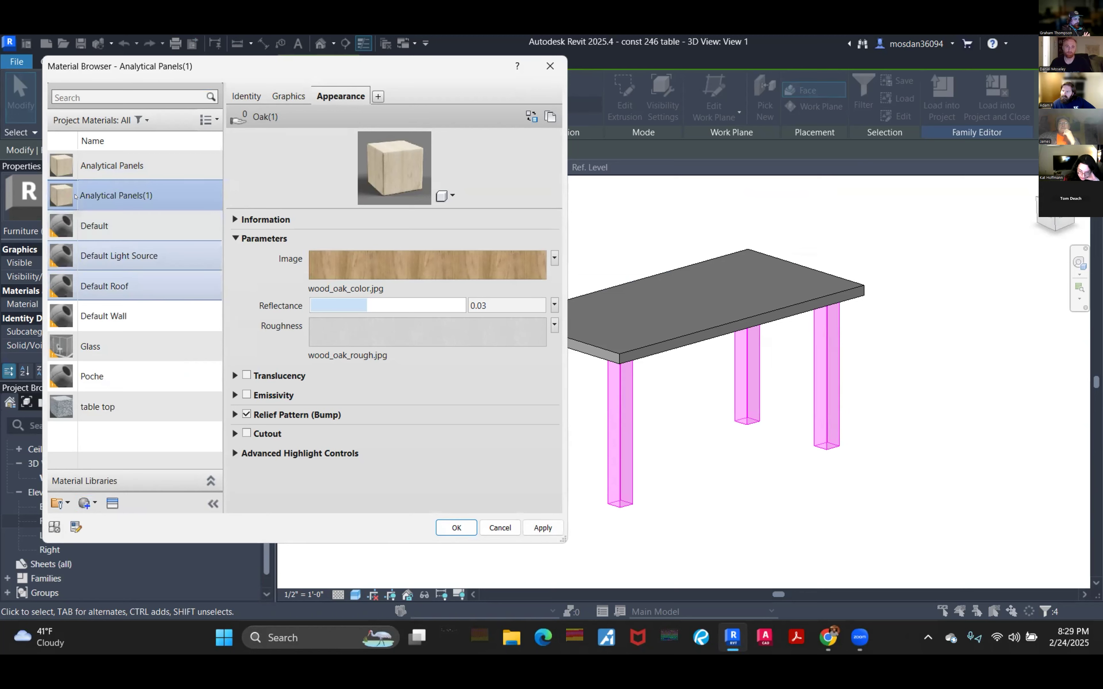
right_click(85, 189)
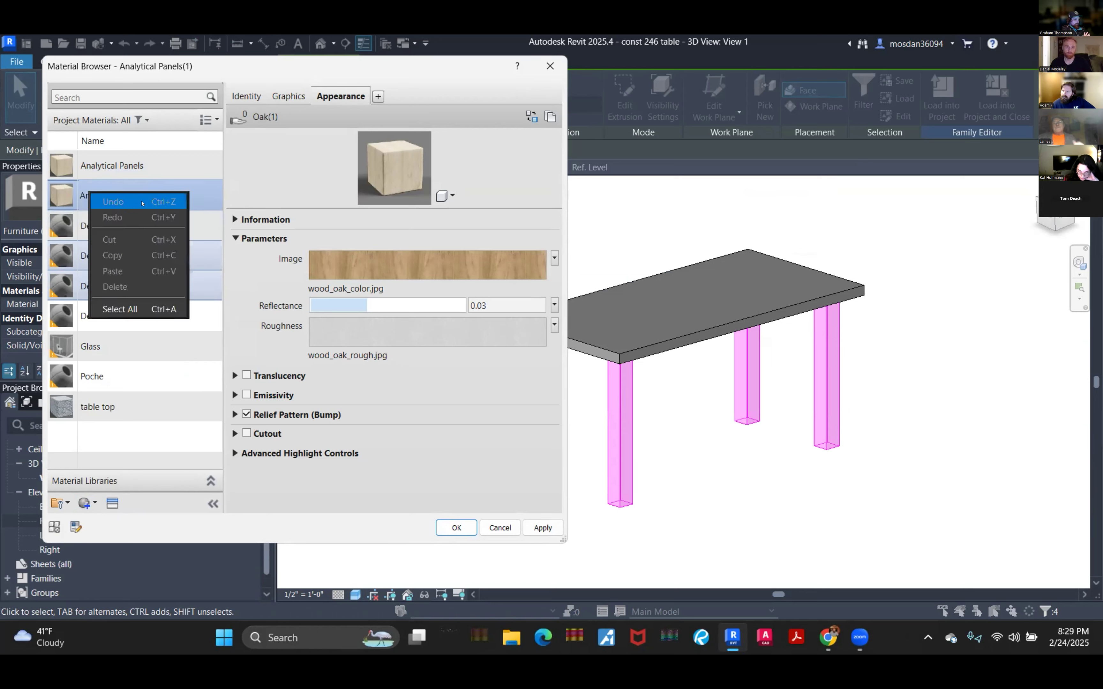
click(172, 178)
key(BackSpace)
key(BackSpace)
key(BackSpace)
key(BackSpace)
key(BackSpace)
key(BackSpace)
key(BackSpace)
key(BackSpace)
key(BackSpace)
key(BackSpace)
key(BackSpace)
key(BackSpace)
key(BackSpace)
key(BackSpace)
key(BackSpace)
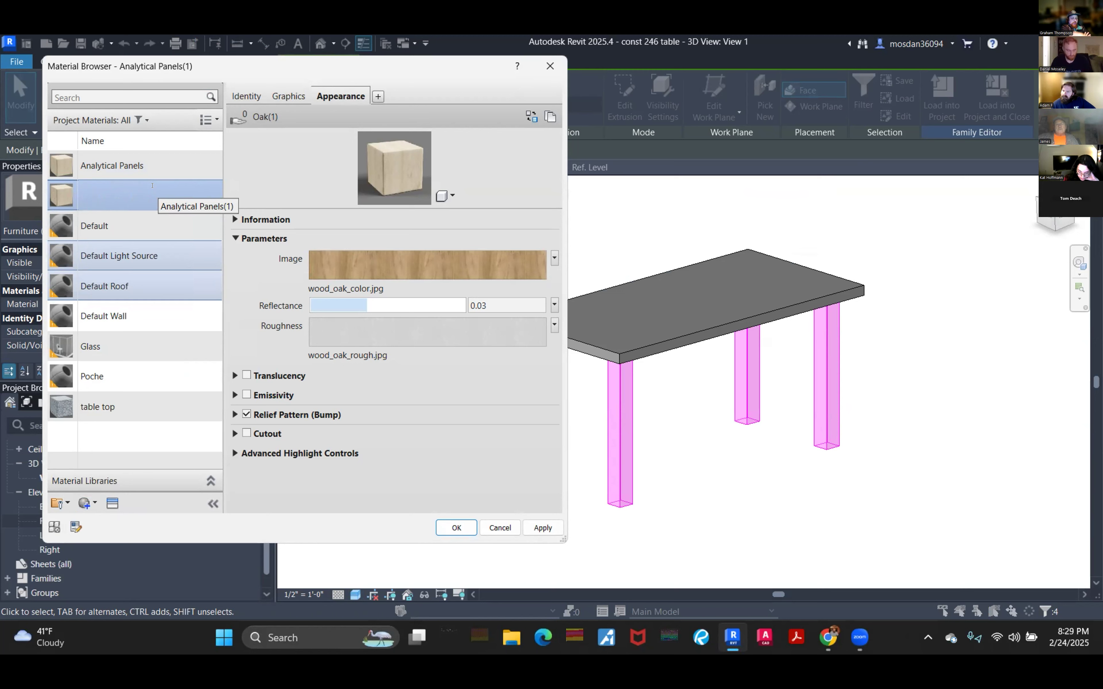
text(wood legs)
key(Return)
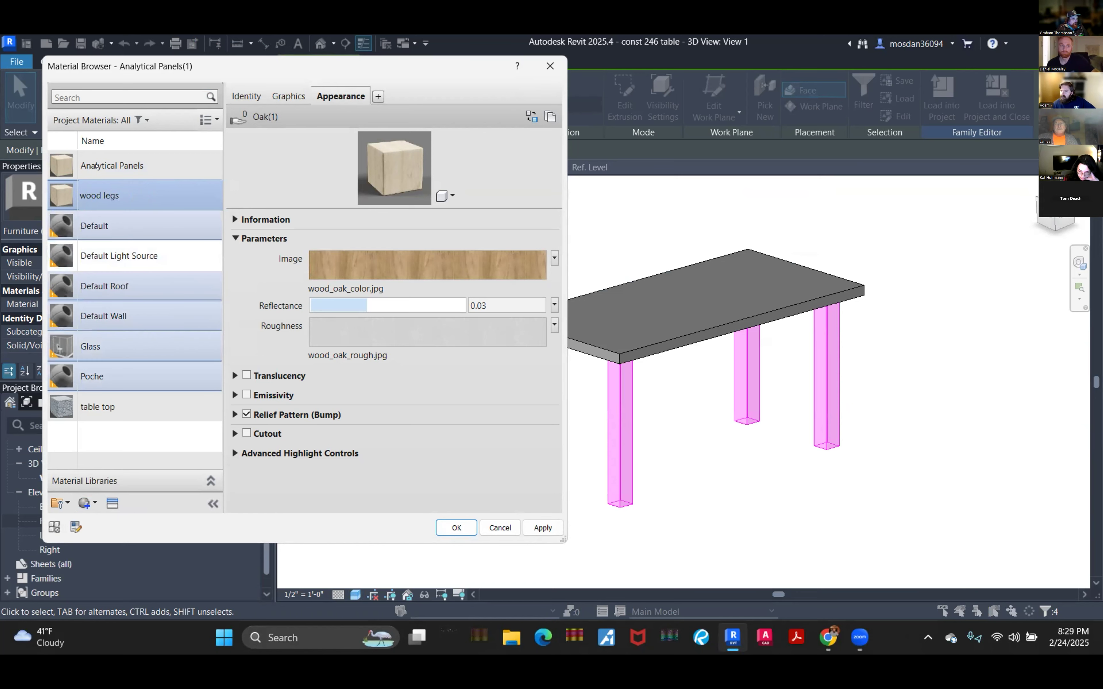
Step: Apply the original Analytical Panels material to the selected legs and close the material browser
click(97, 166)
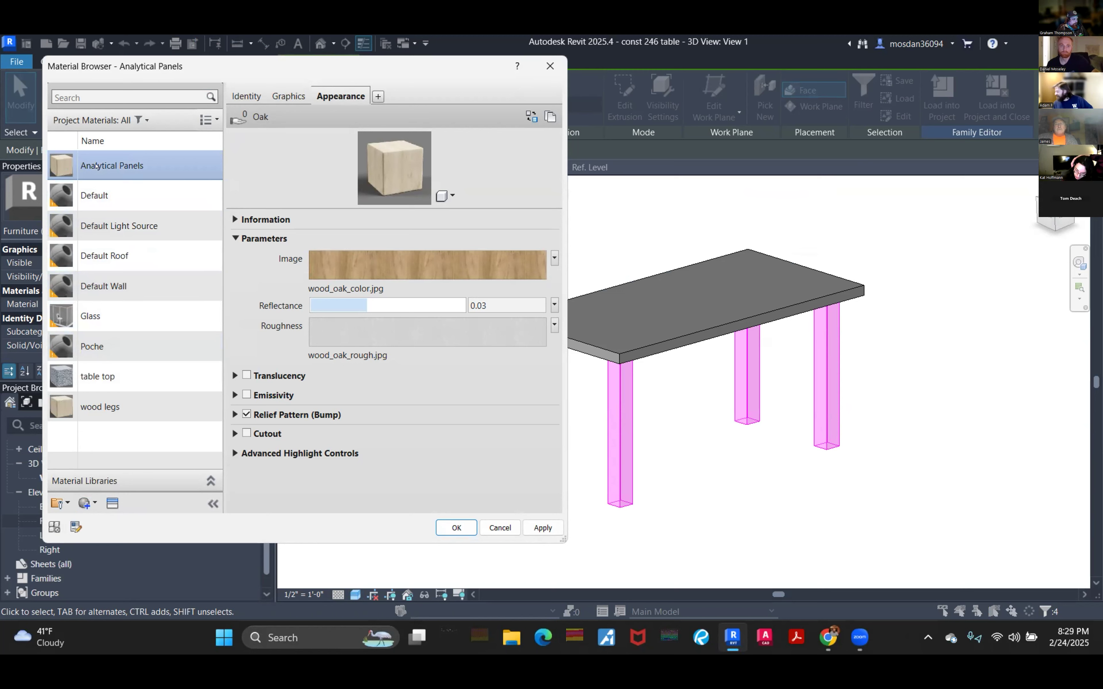
click(93, 500)
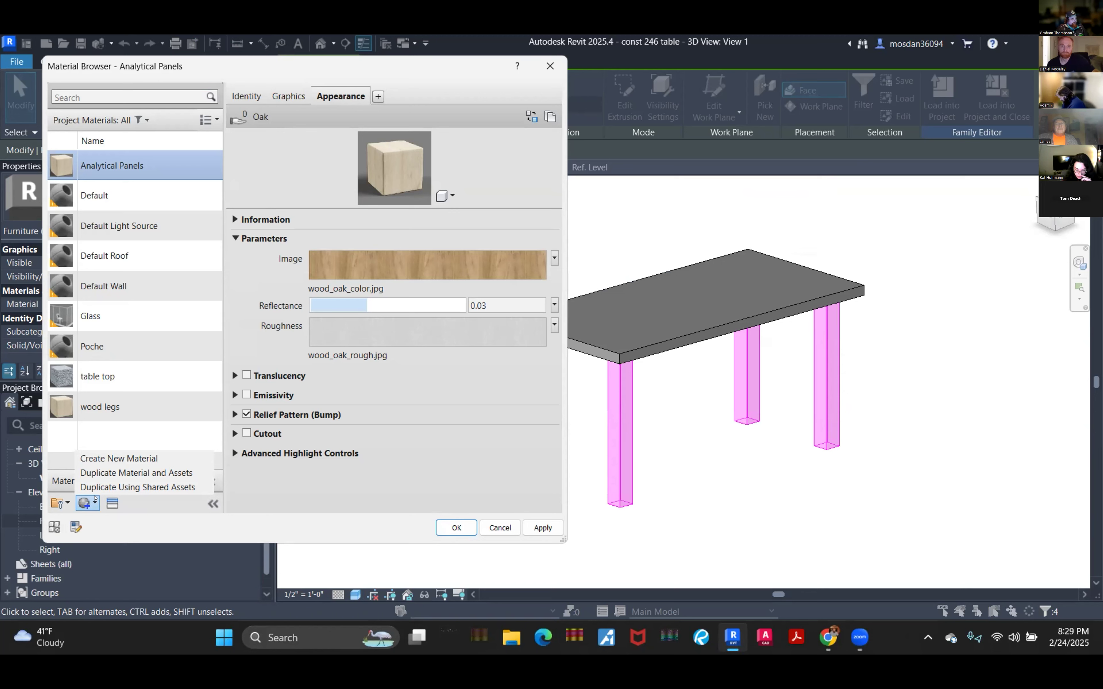
click(314, 507)
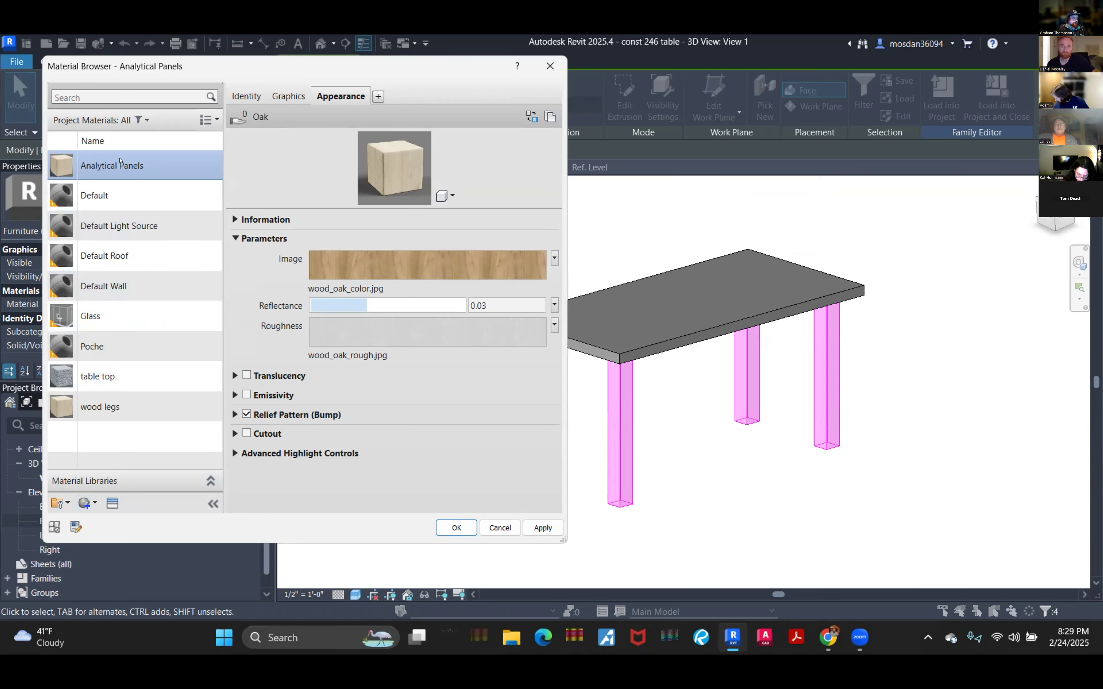
double_click(142, 167)
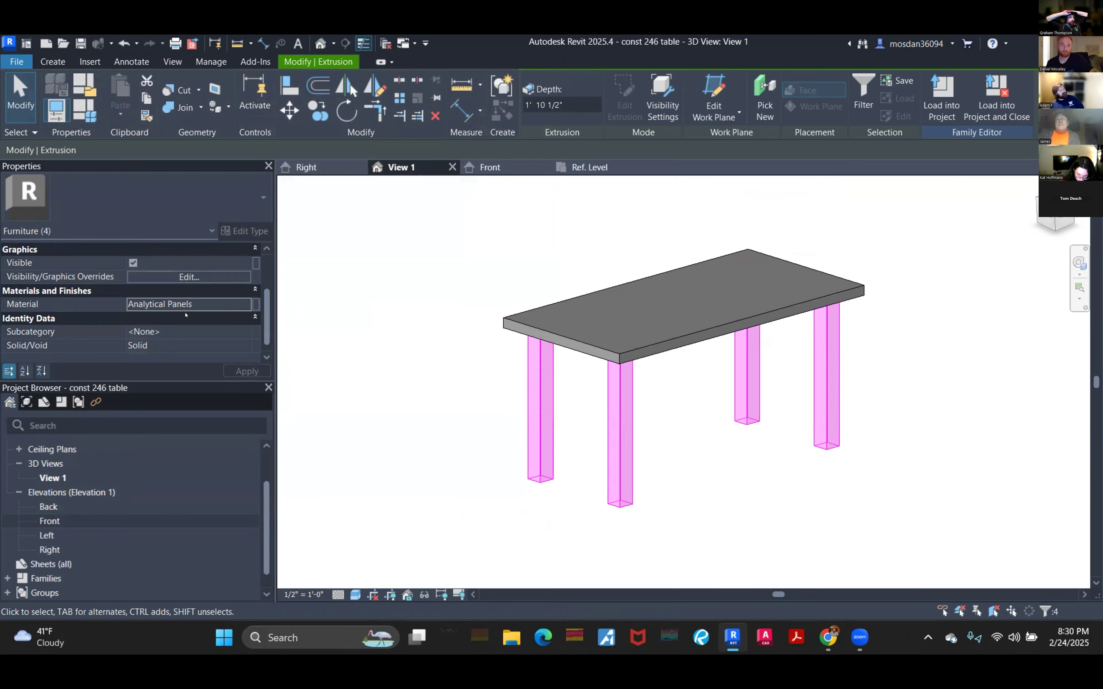
Step: Assign the wood legs material to the four table legs and set the 3D view to the Realistic visual style
click(250, 304)
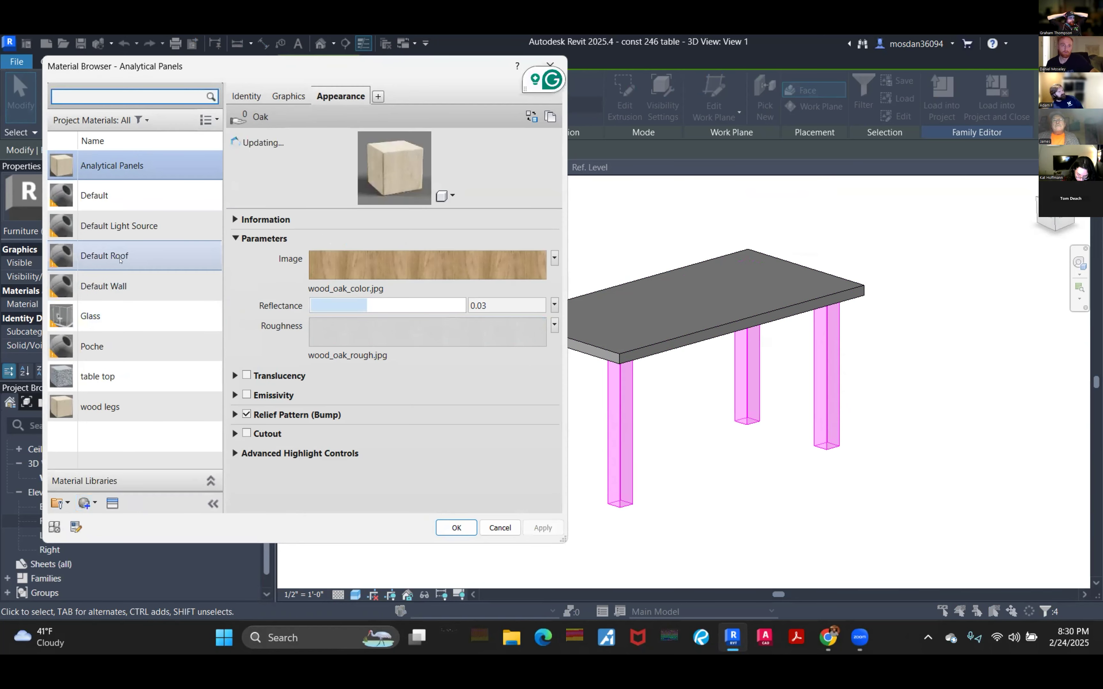
click(103, 408)
click(456, 528)
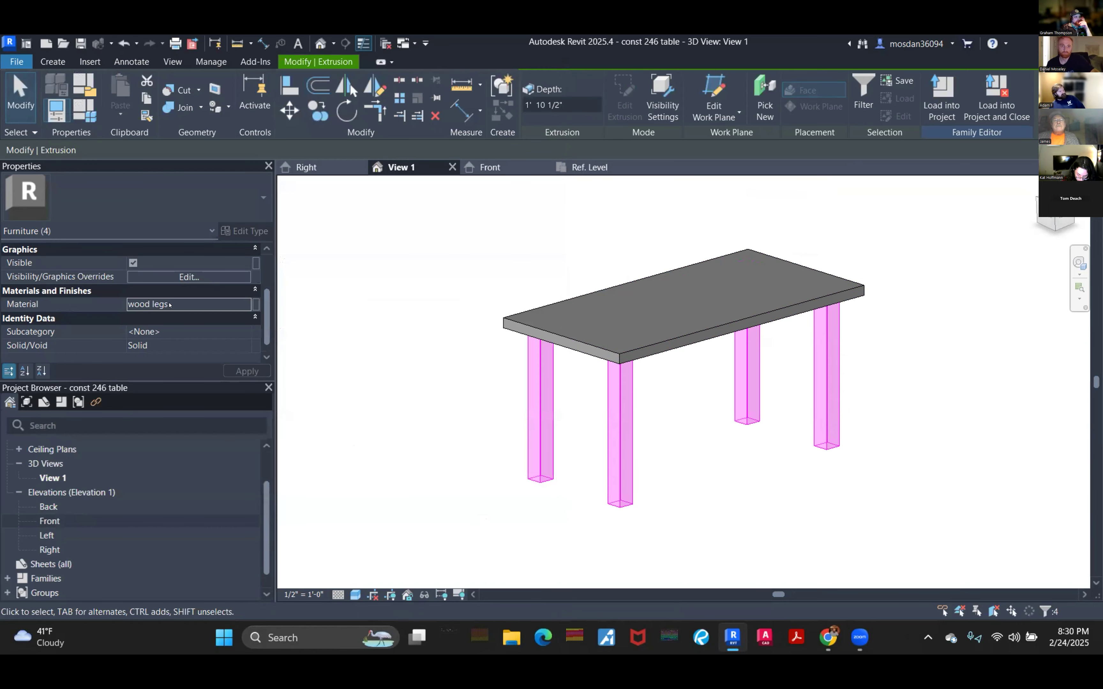
click(591, 424)
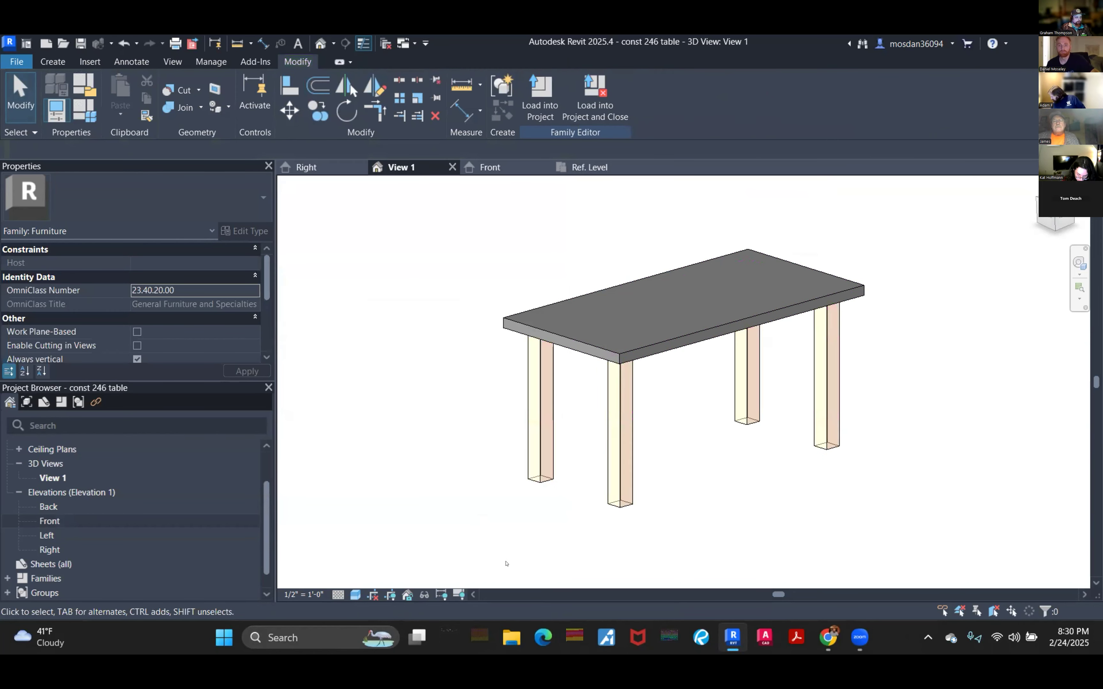
click(357, 594)
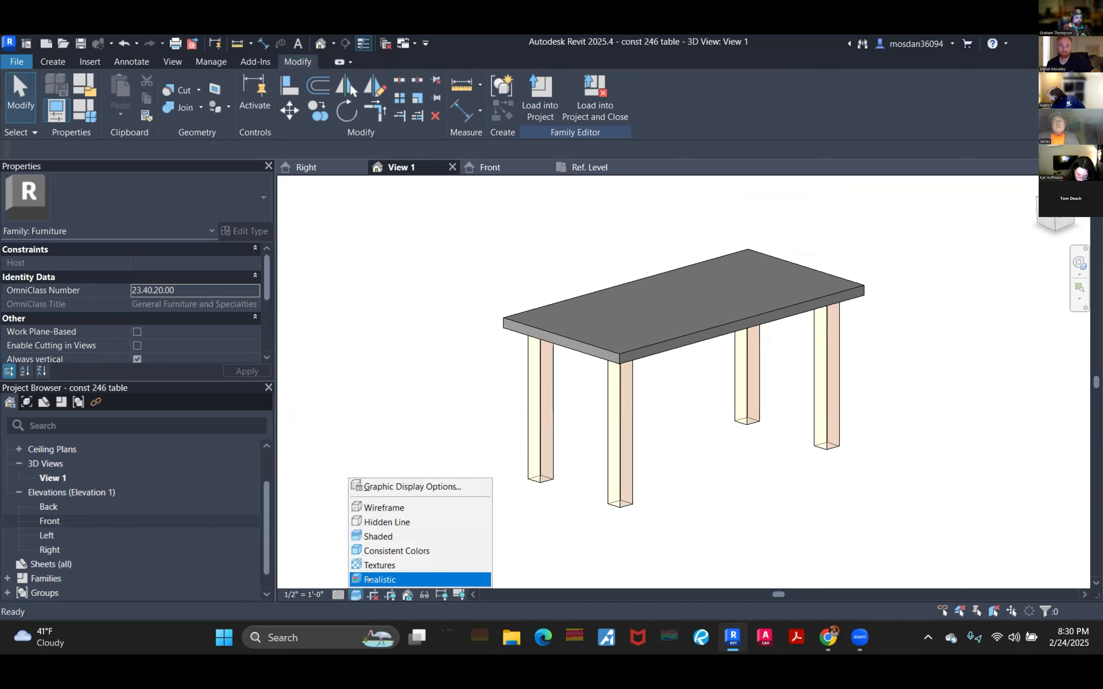
click(368, 579)
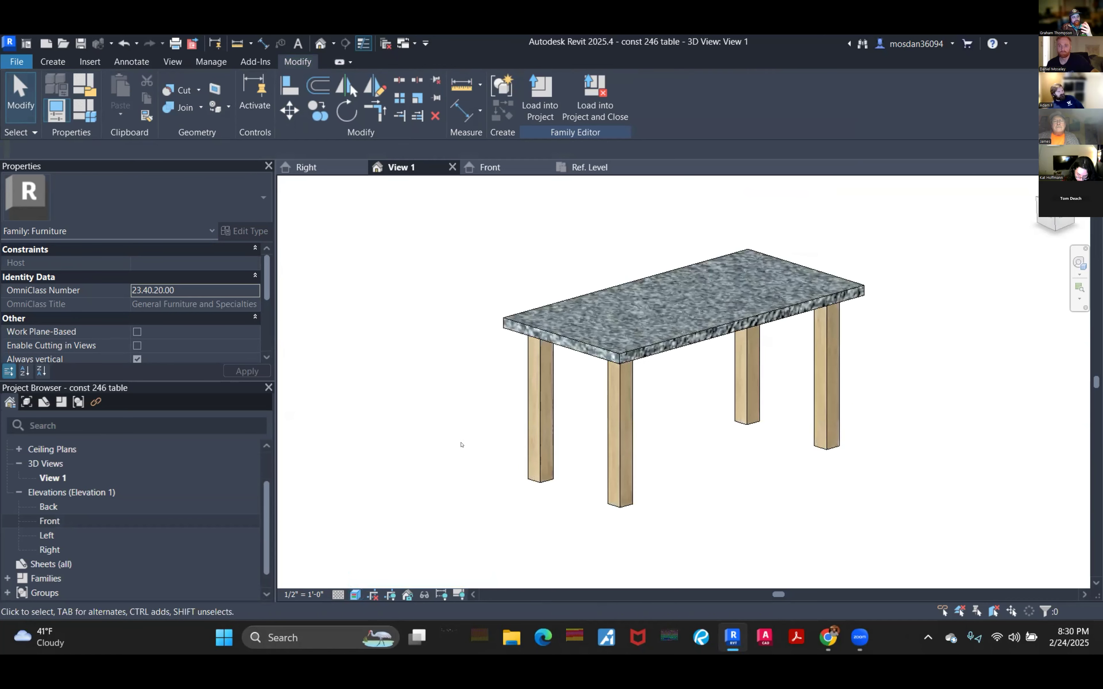
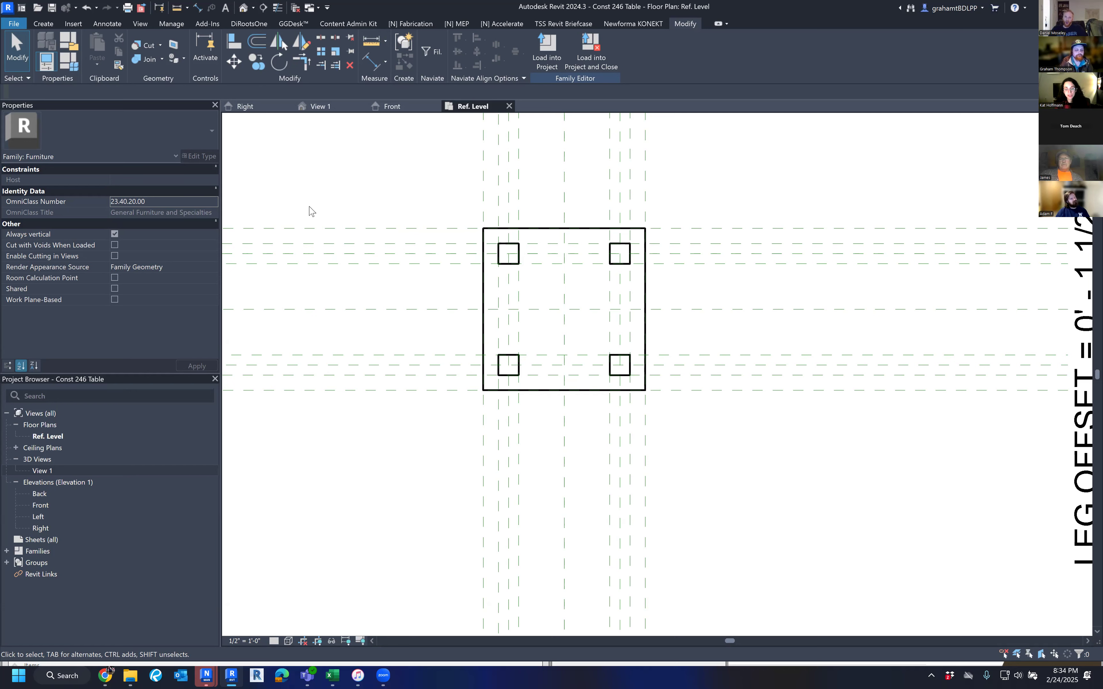
Step: Create a circular extrusion with a radius of about 2 inches, centred on the upper-left table leg in the Ref. Level plan
middle_drag(778, 173, 764, 303)
middle_drag(449, 219, 412, 163)
scroll(438, 246, up, 3)
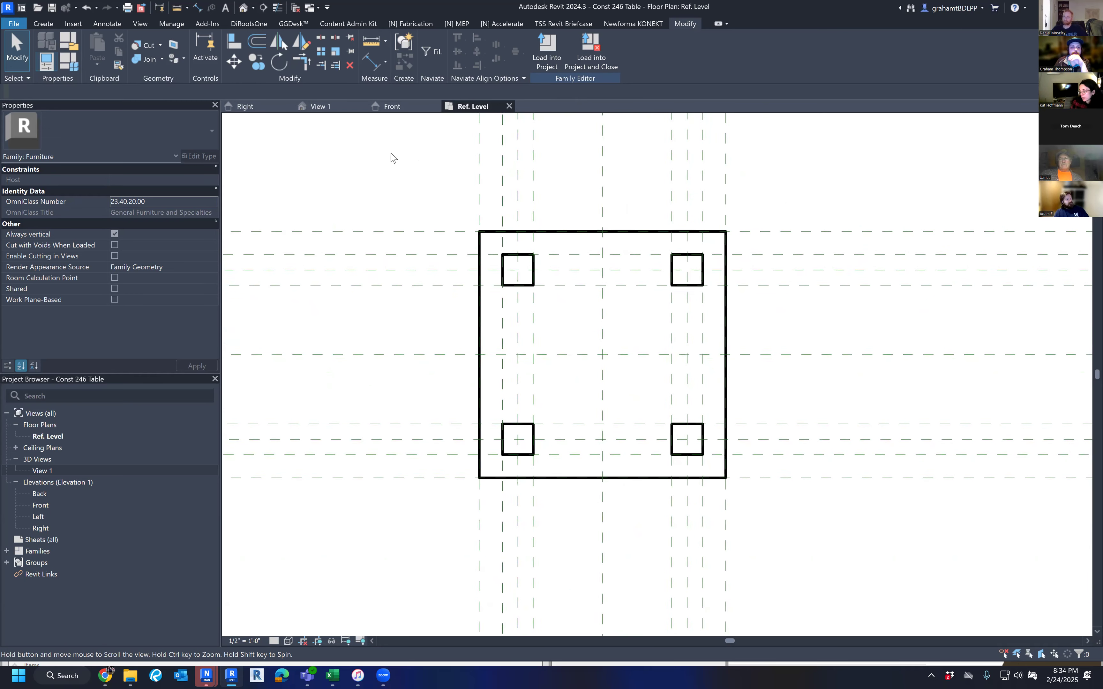
click(45, 24)
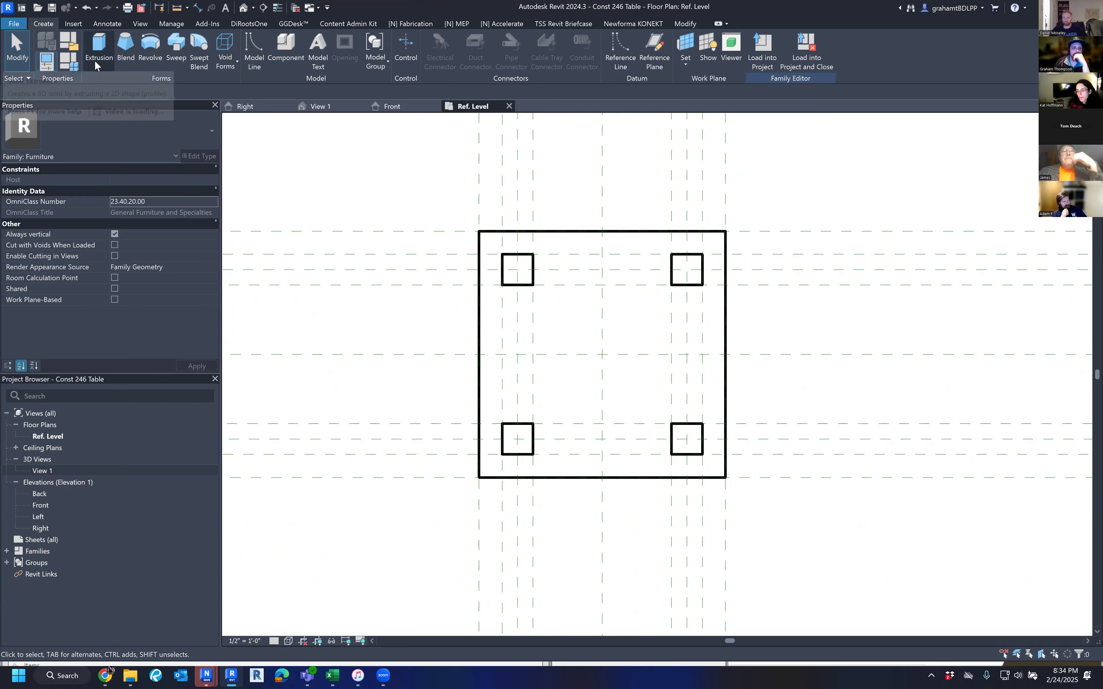
click(95, 61)
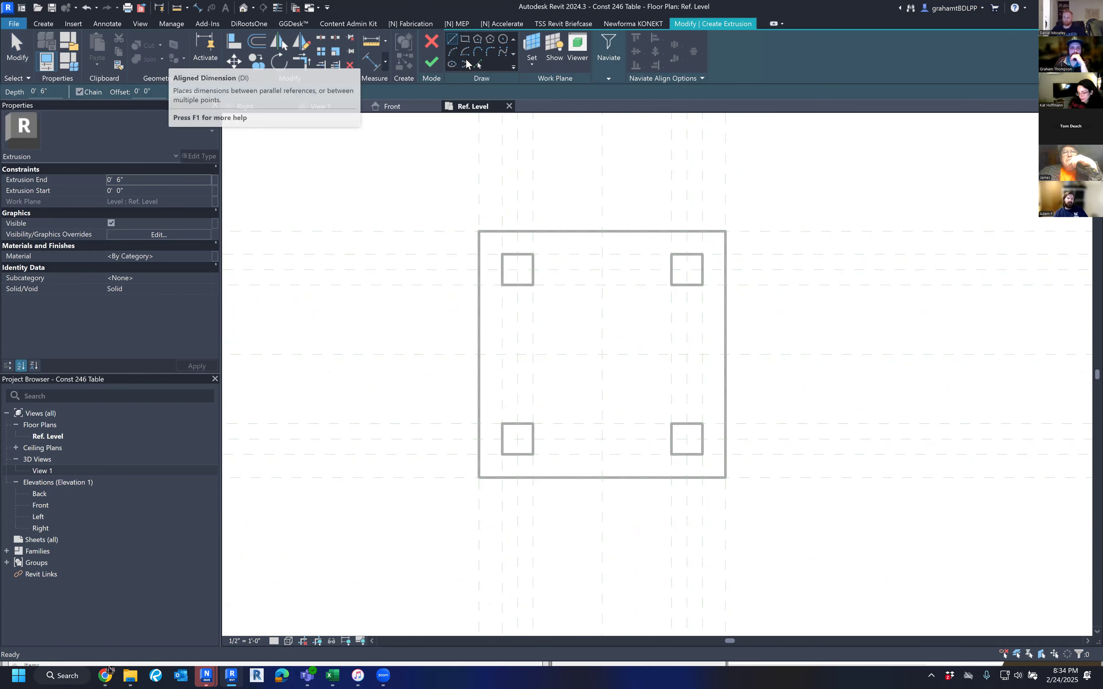
click(503, 40)
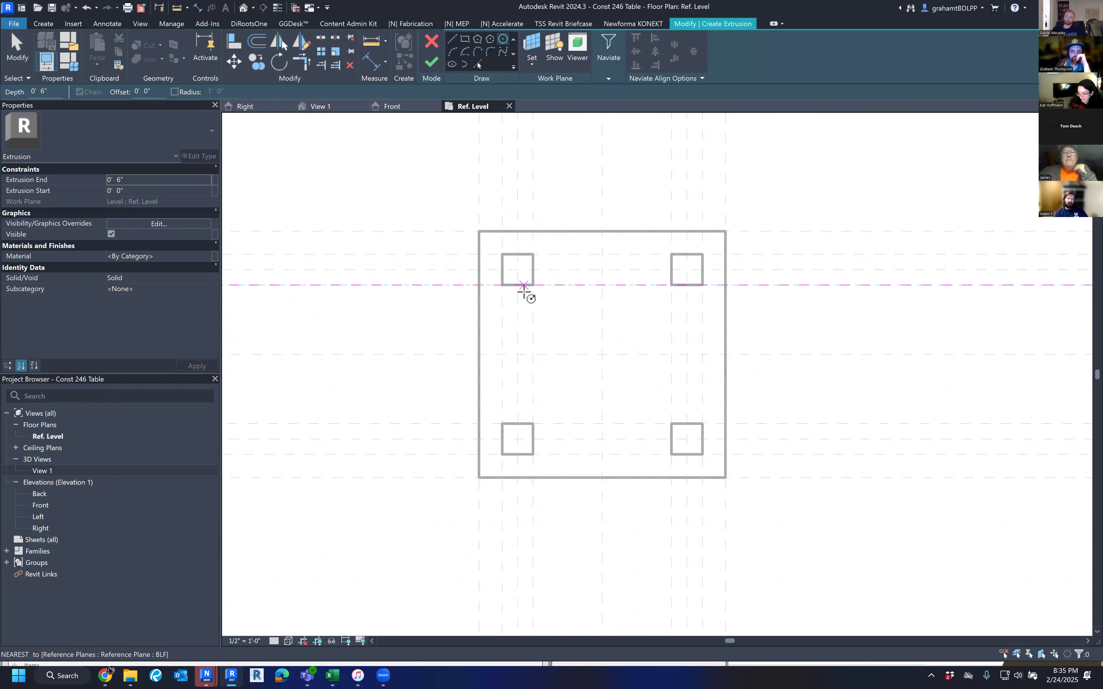
click(518, 270)
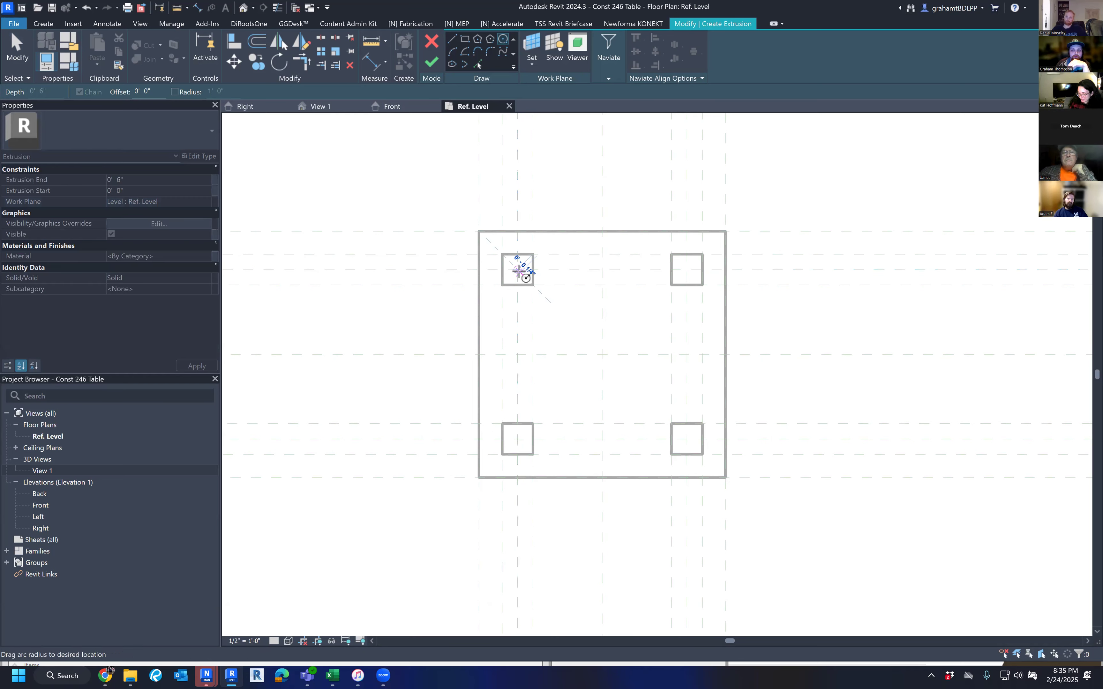
scroll(544, 297, up, 2)
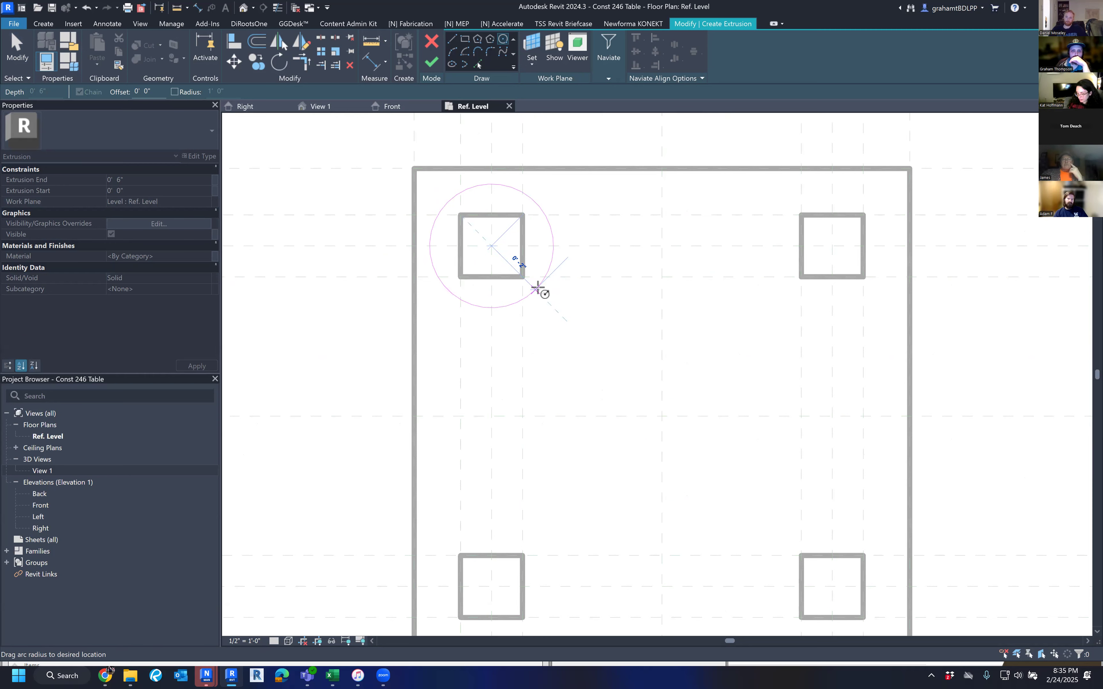
click(538, 288)
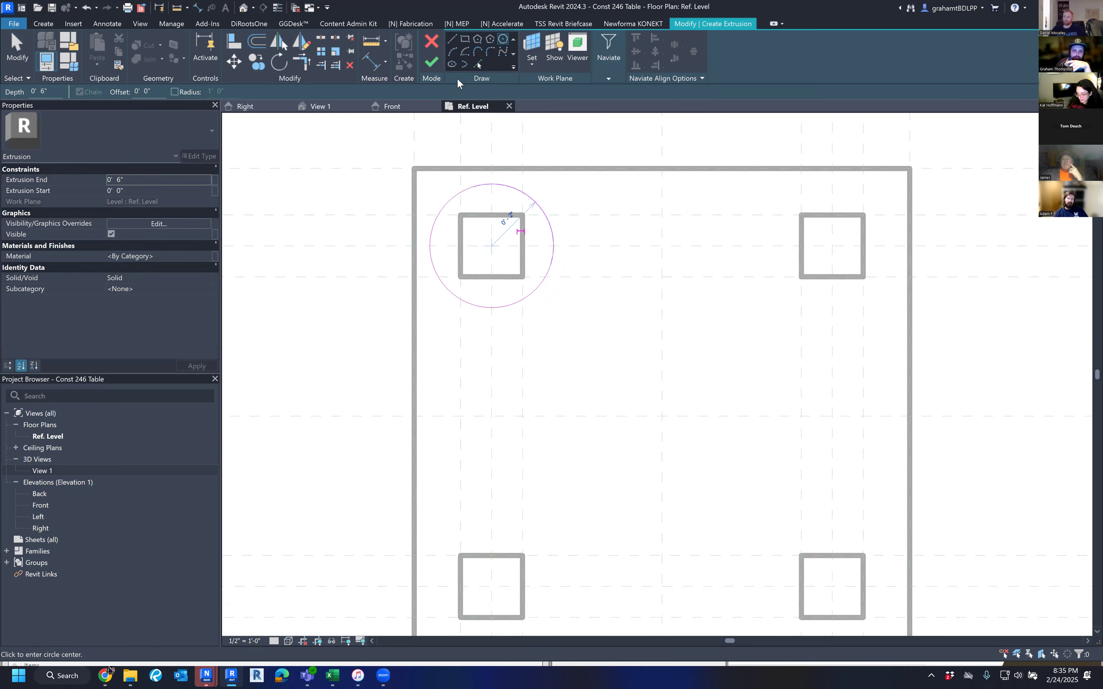
click(432, 62)
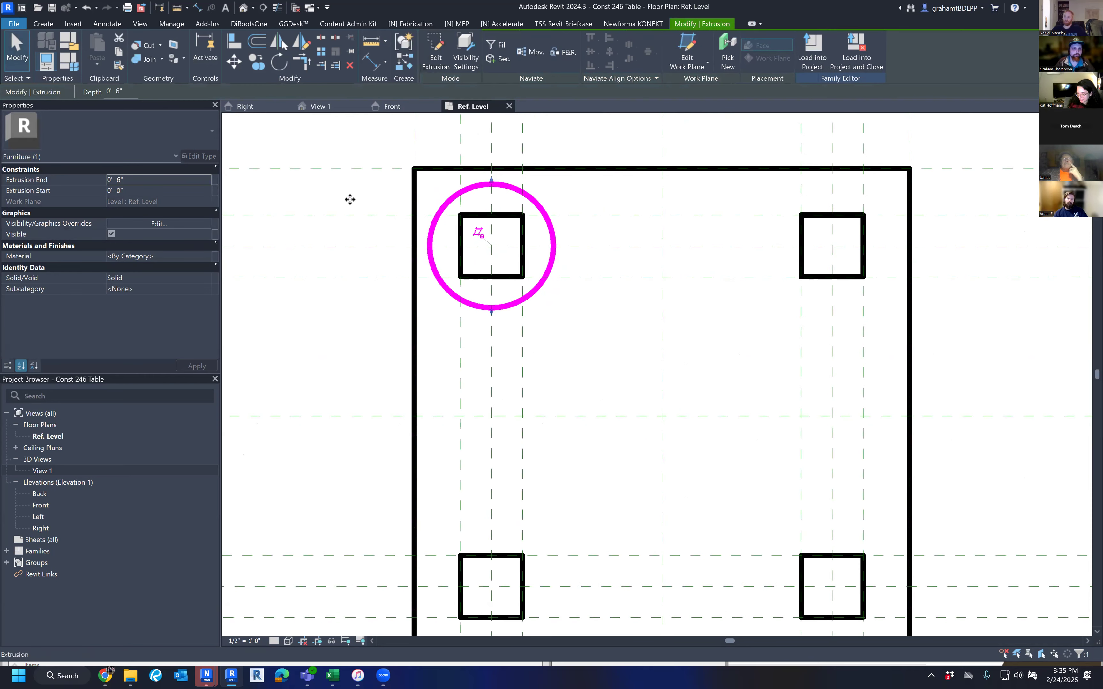
Step: Look through the circular extrusion's properties, the family category and parameters, and the family types for a center mark setting
click(169, 223)
key(Return)
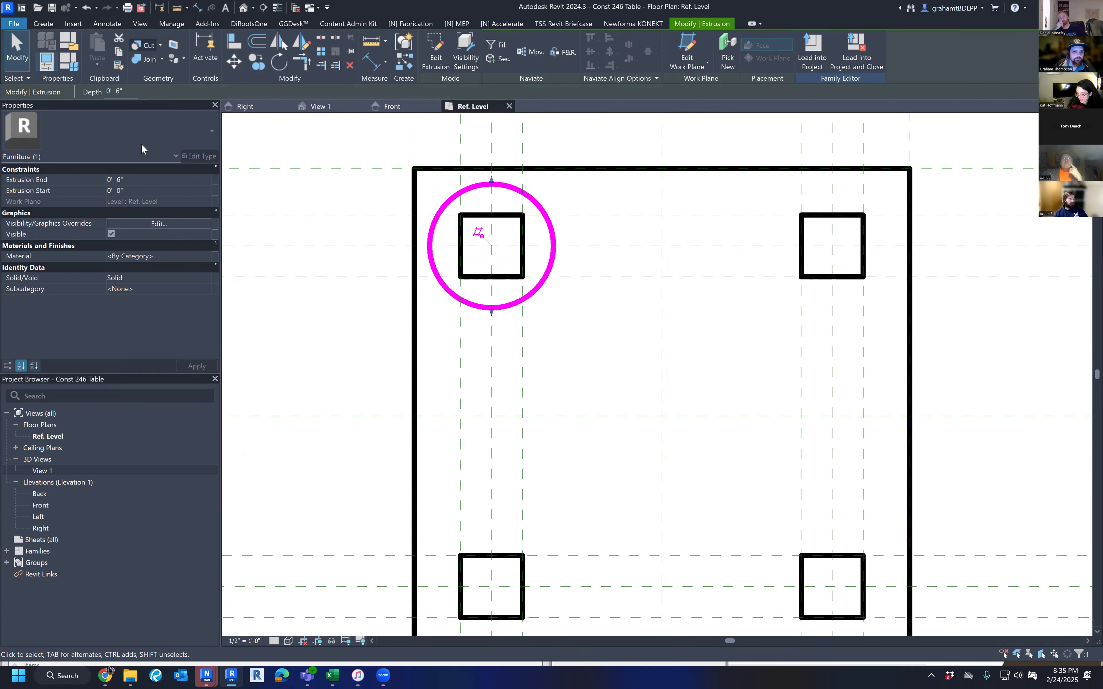
click(70, 43)
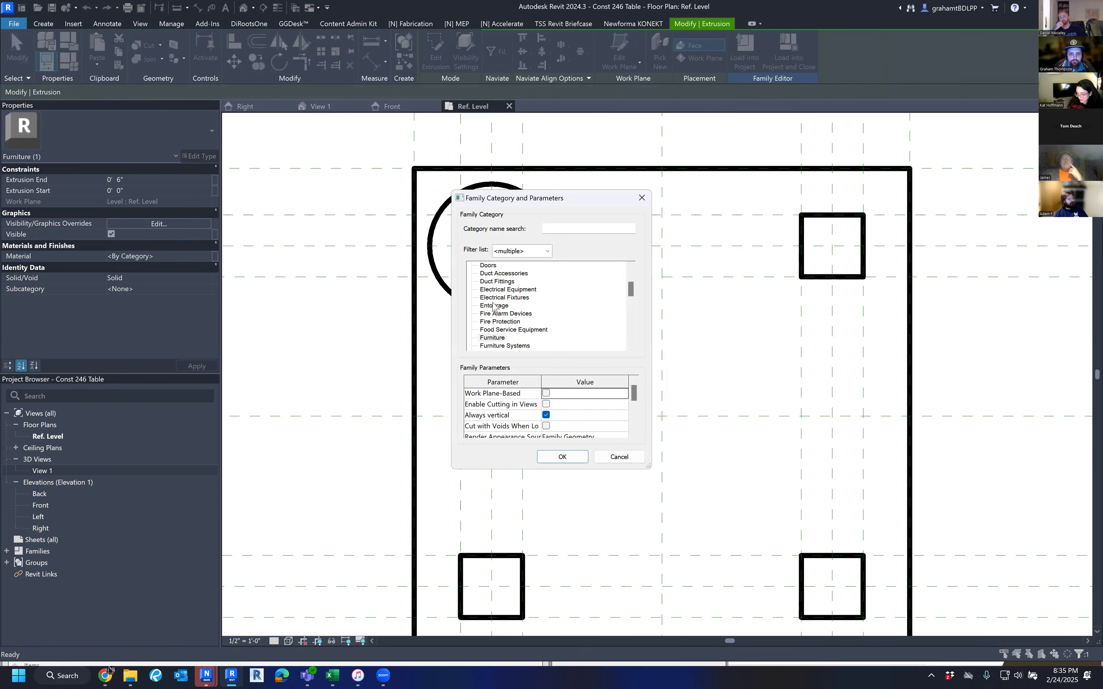
scroll(569, 391, down, 3)
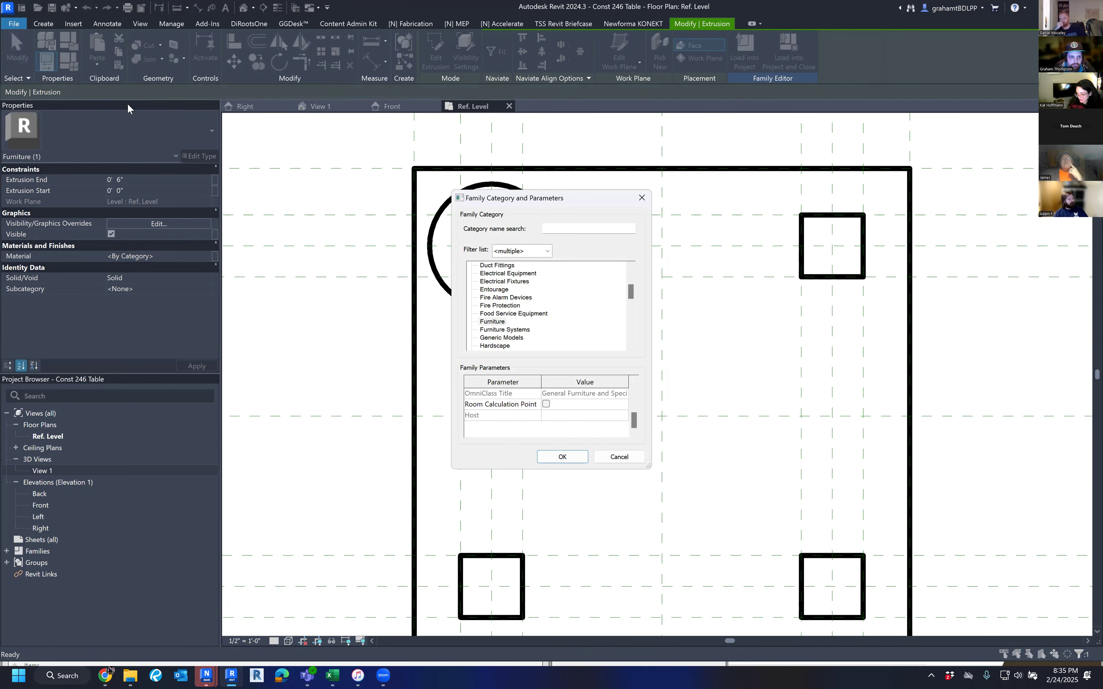
key(Escape)
key(Escape)
click(74, 69)
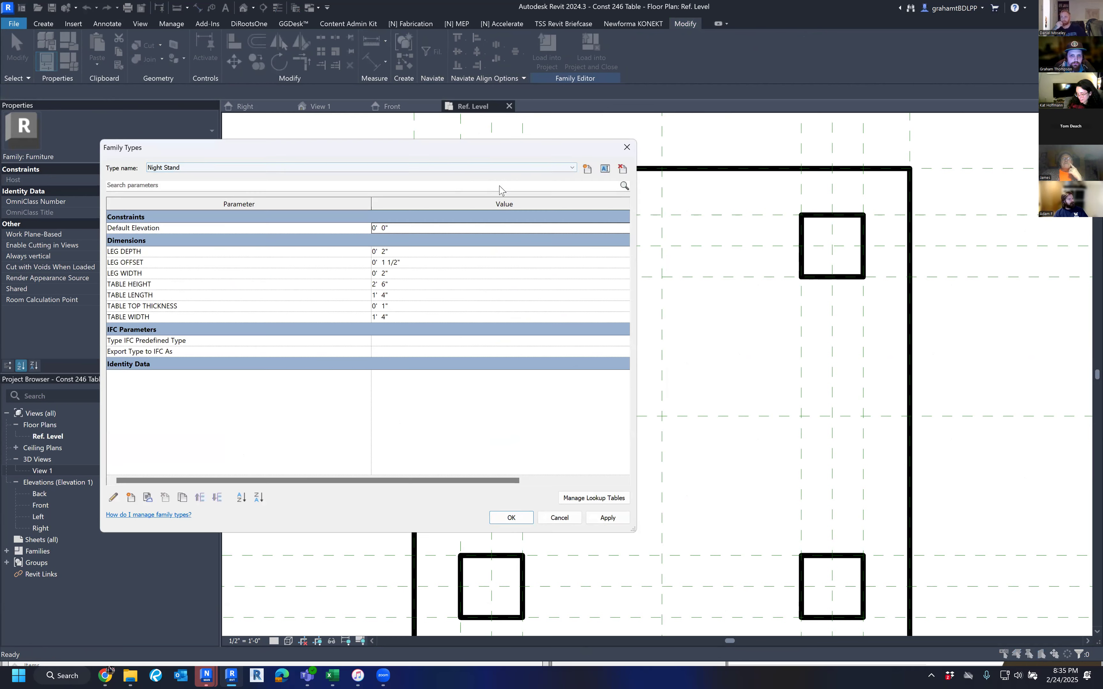
key(Escape)
click(484, 185)
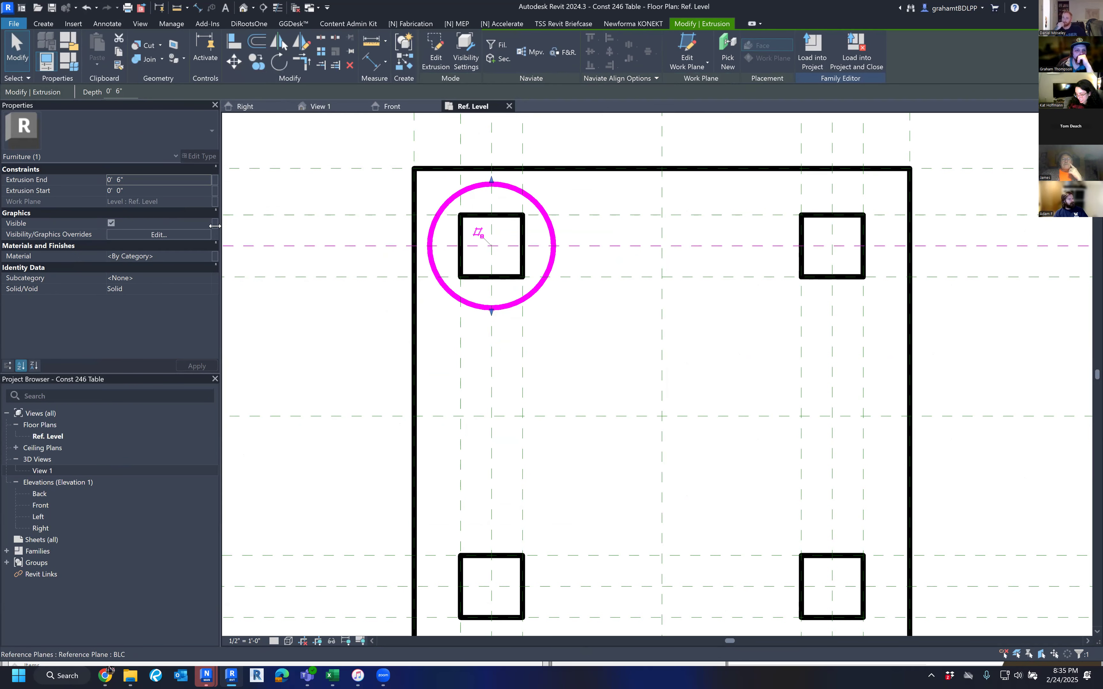
click(207, 235)
key(Escape)
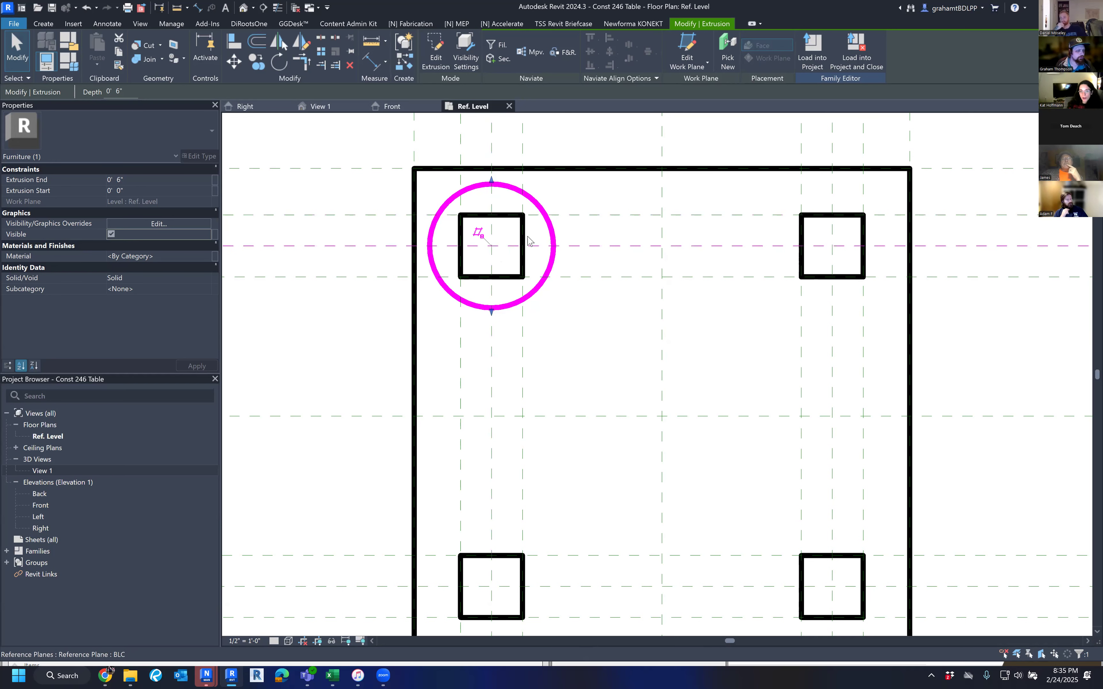
Step: Edit the circular extrusion's sketch to make the circle's center mark visible, and finish the sketch
click(435, 58)
click(535, 203)
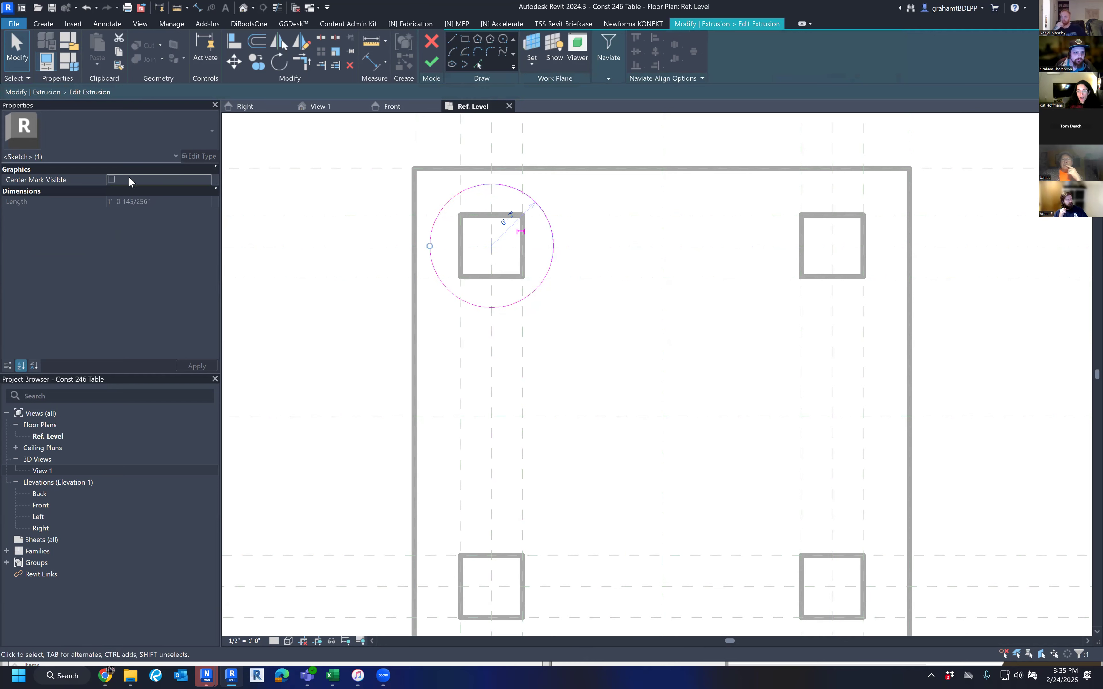
click(111, 180)
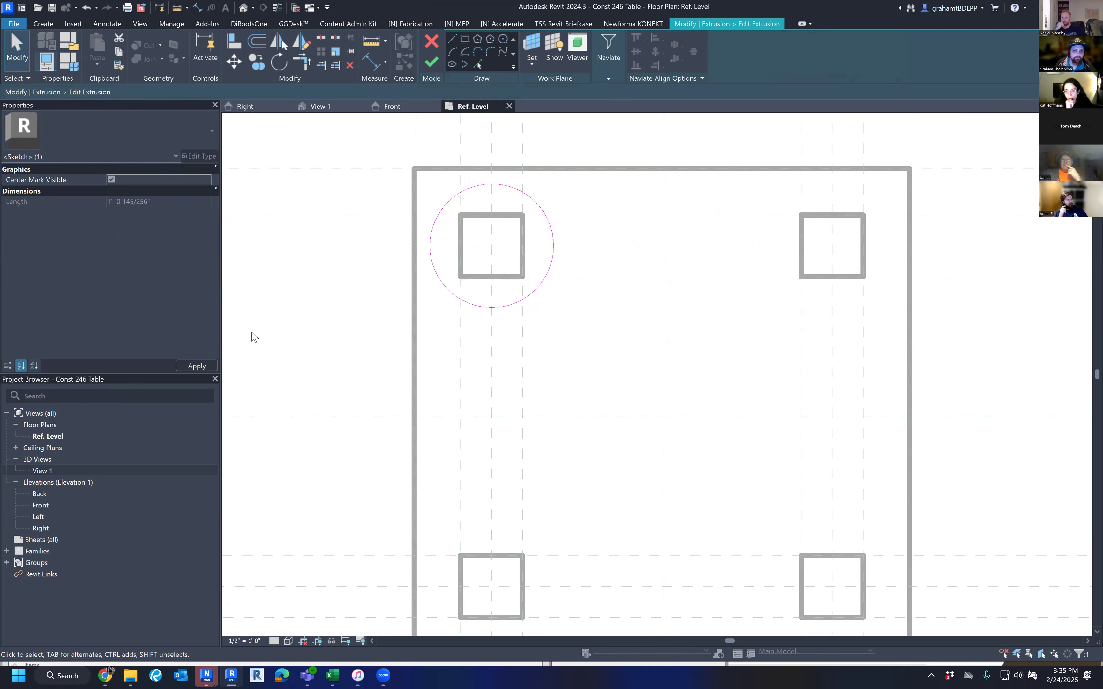
click(509, 270)
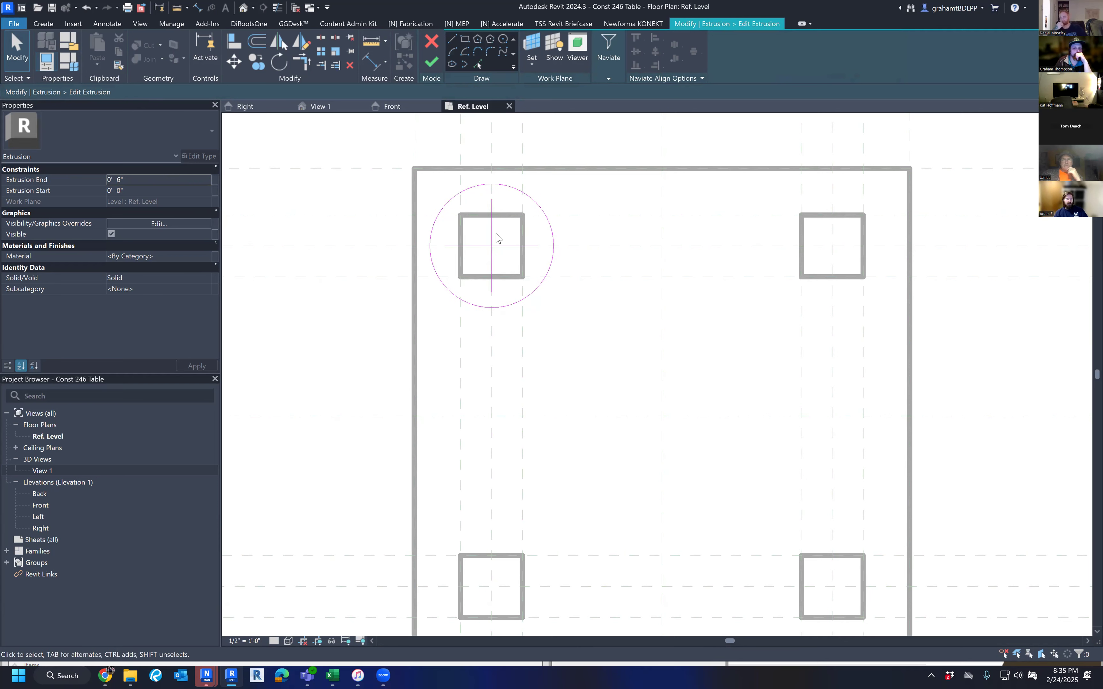
click(432, 62)
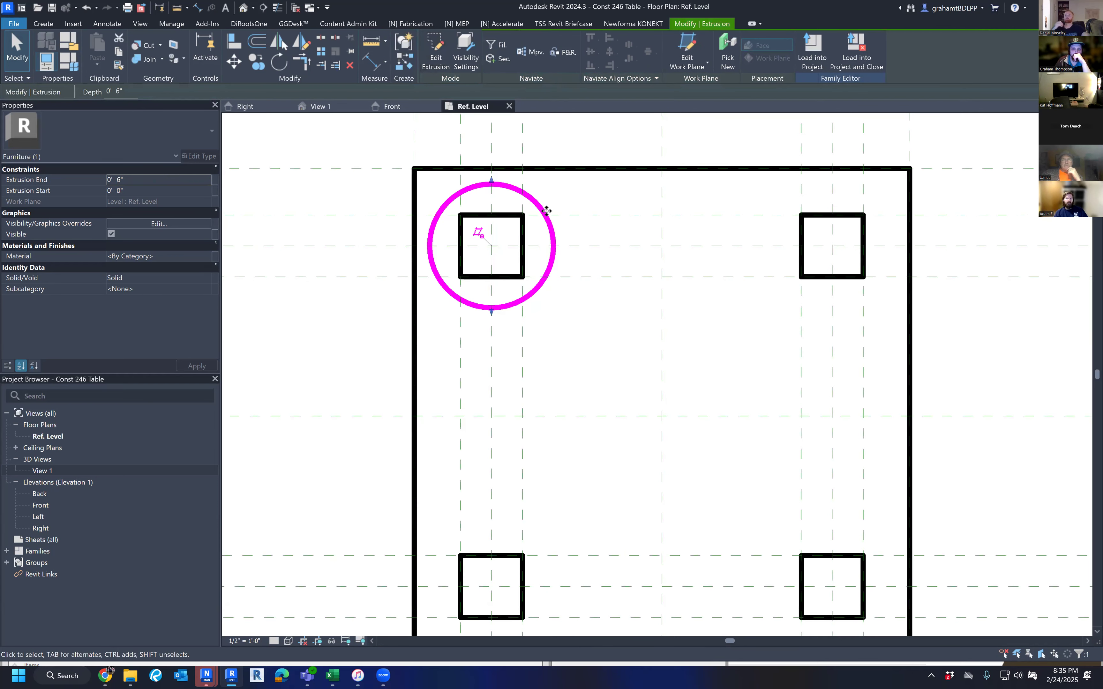
Step: Align the circle's center mark to the upper-left leg's center reference planes in the extrusion sketch, lock the alignment, and finish the sketch
double_click(522, 223)
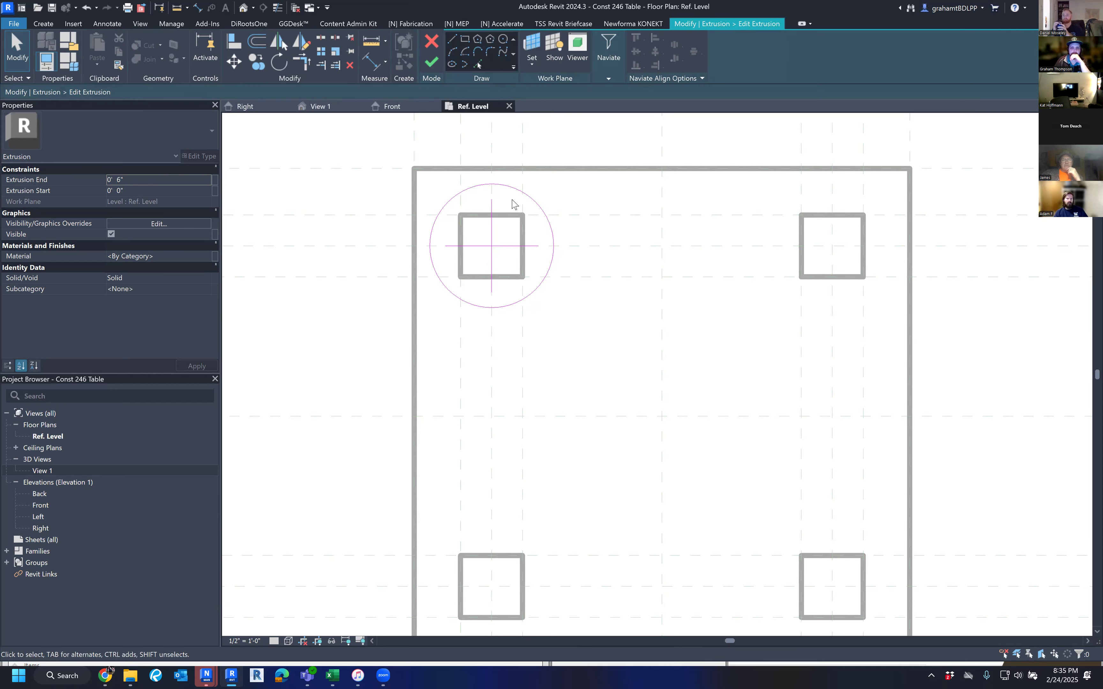
key(l)
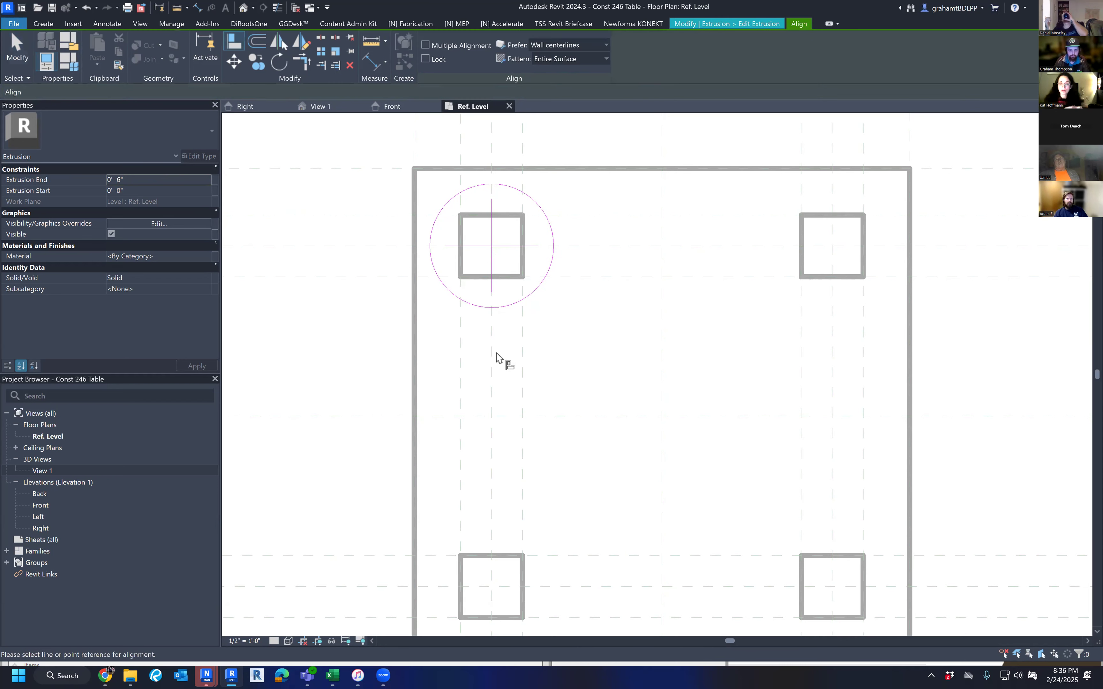
click(488, 251)
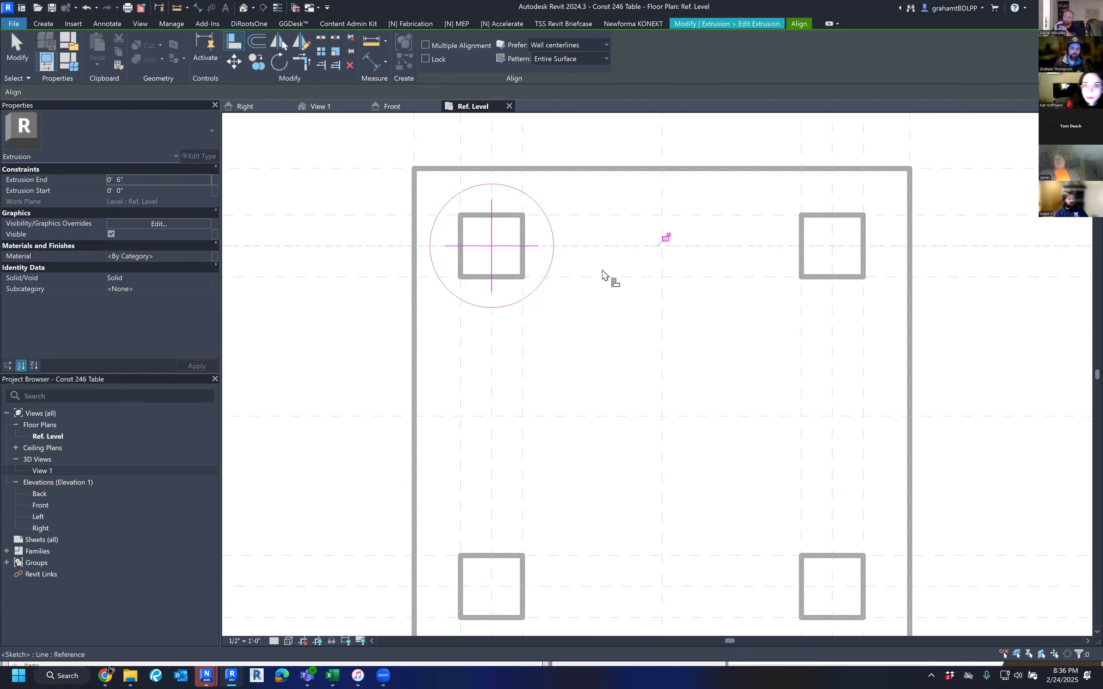
click(668, 243)
scroll(604, 325, down, 2)
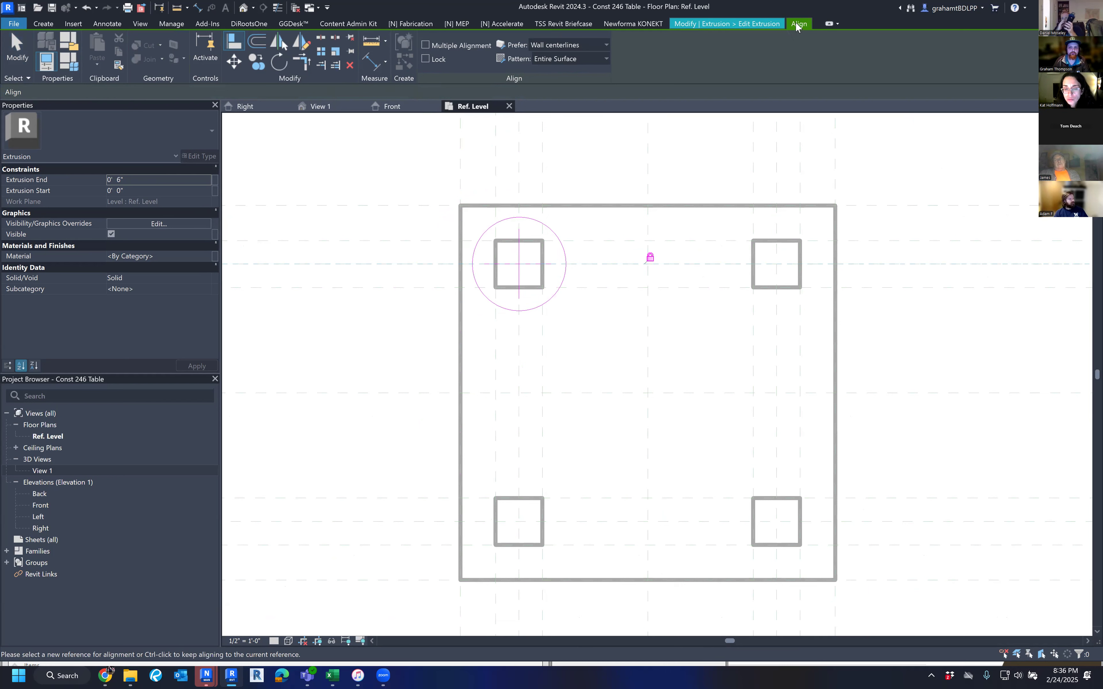
click(719, 24)
click(429, 61)
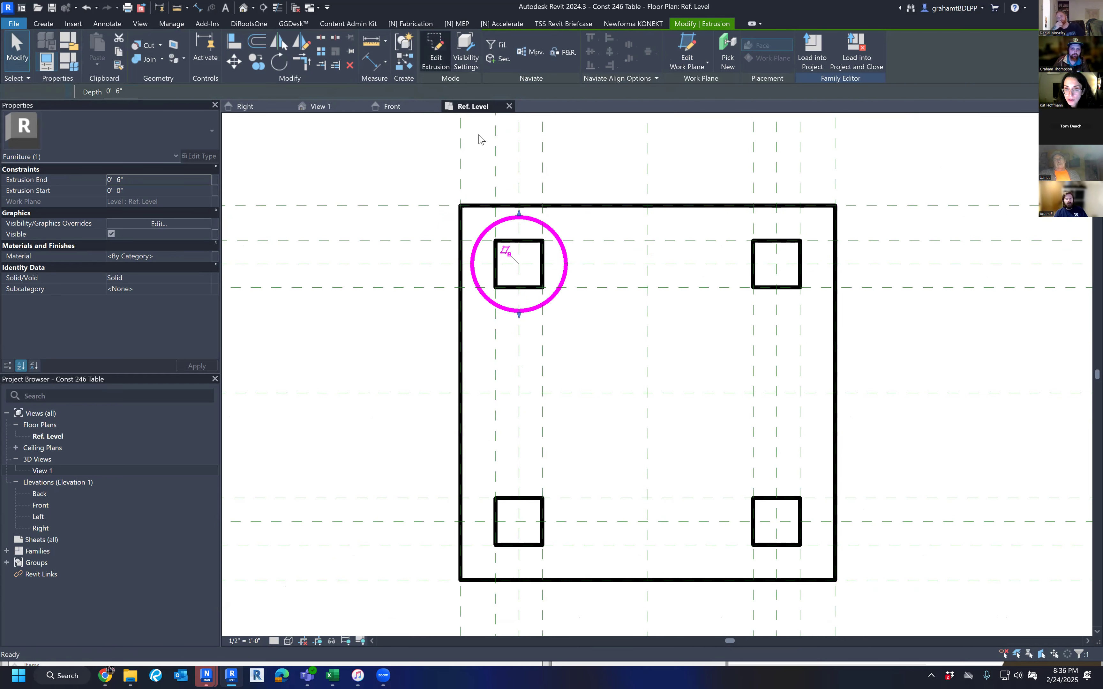
Step: Hide the circle's center mark in the extrusion's sketch and finish the sketch
click(447, 62)
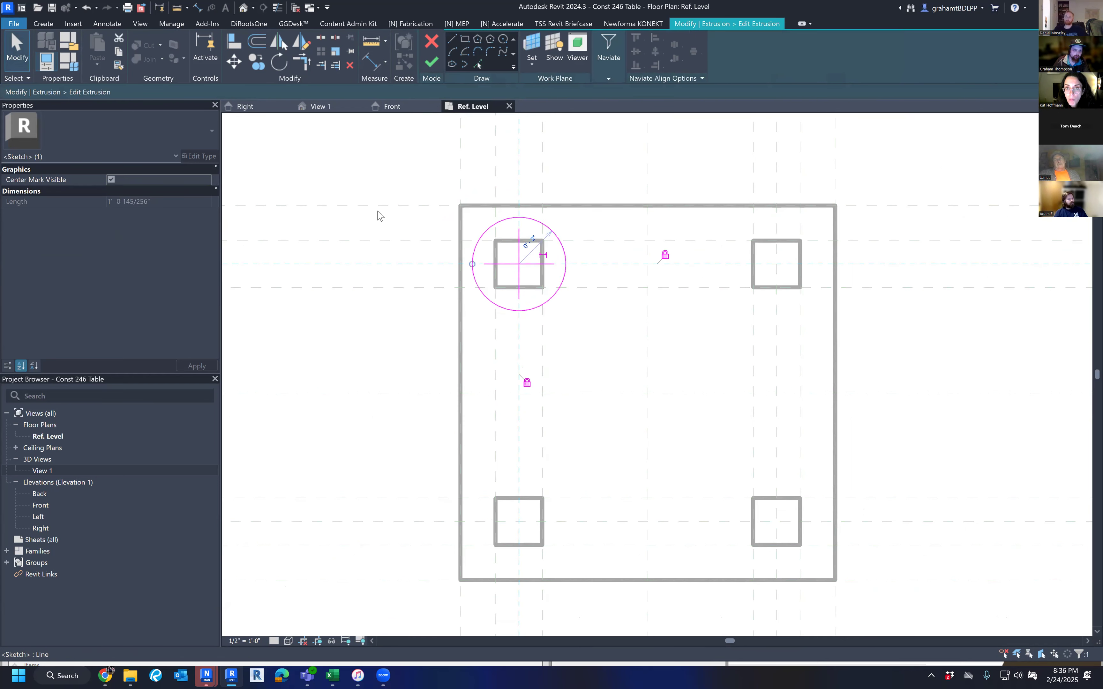
click(112, 179)
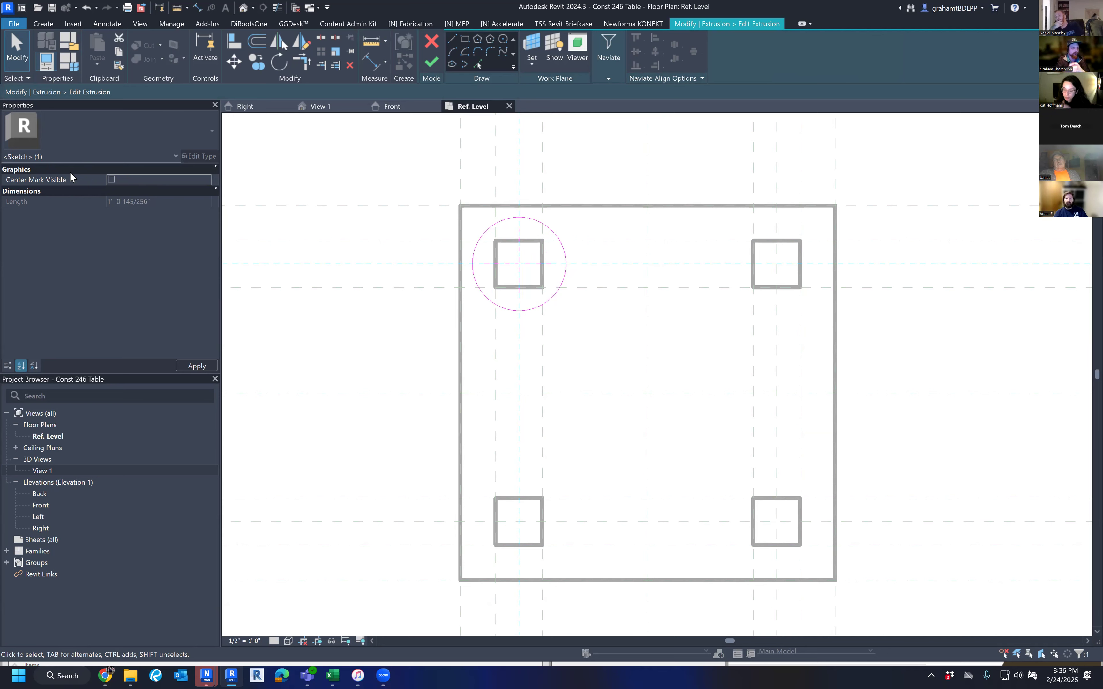
click(534, 320)
click(432, 63)
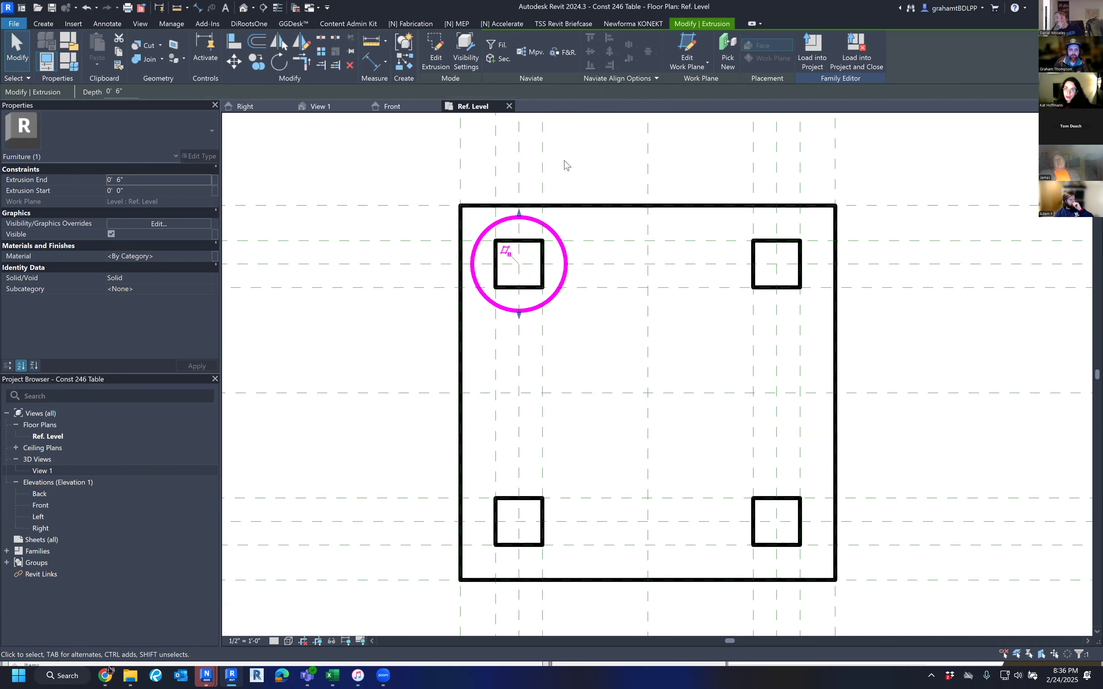
Step: Add a radial dimension to the circular extrusion and label it with a new type parameter named Round Leg Diameter
click(568, 173)
key(d)
key(i)
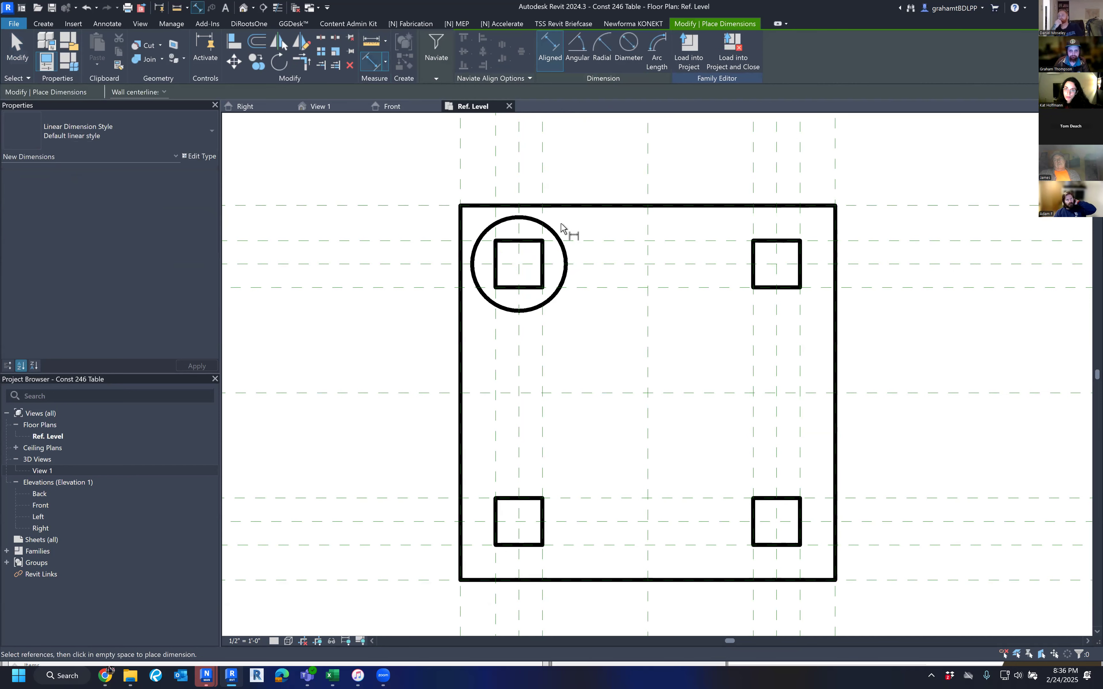
click(602, 50)
click(563, 240)
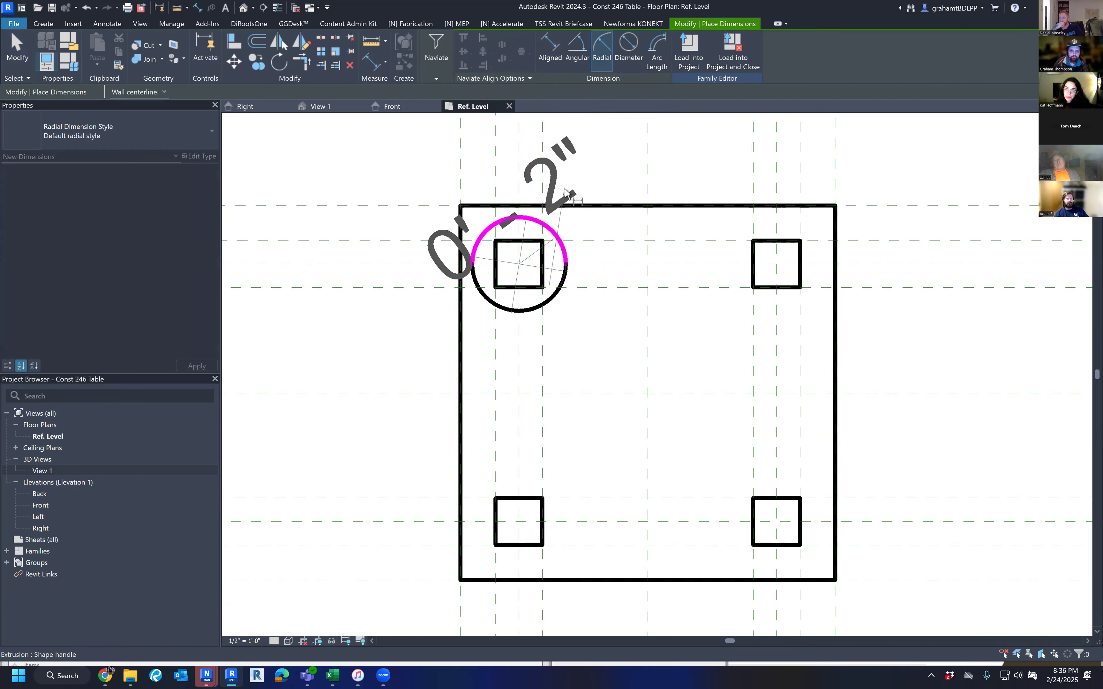
click(553, 175)
key(Escape)
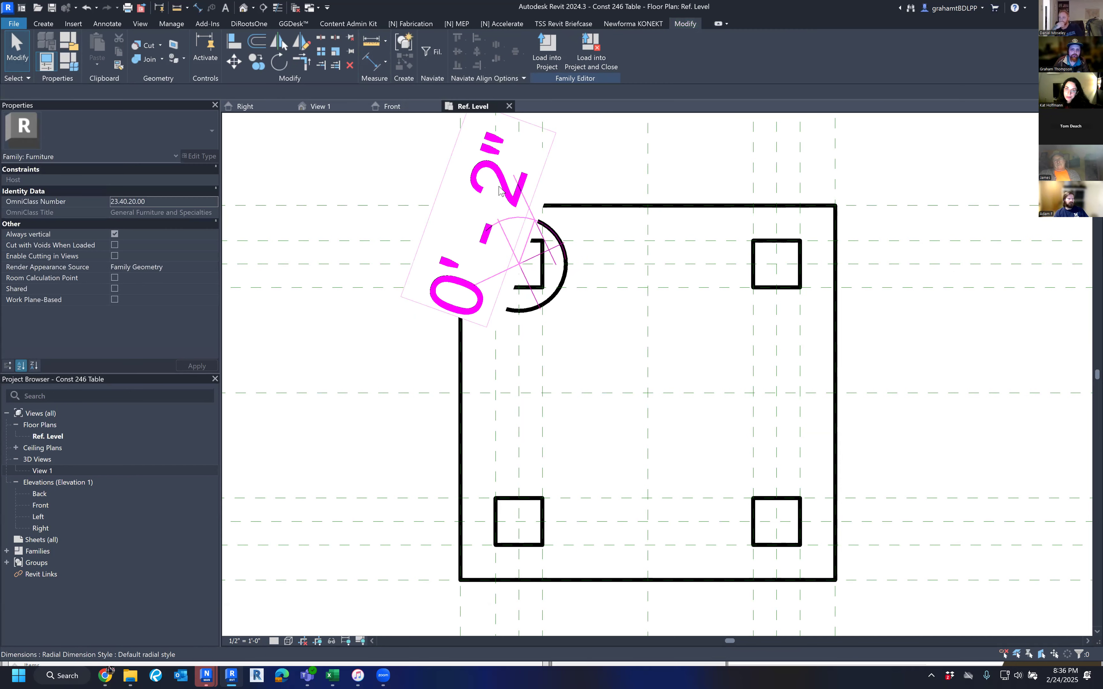
click(541, 51)
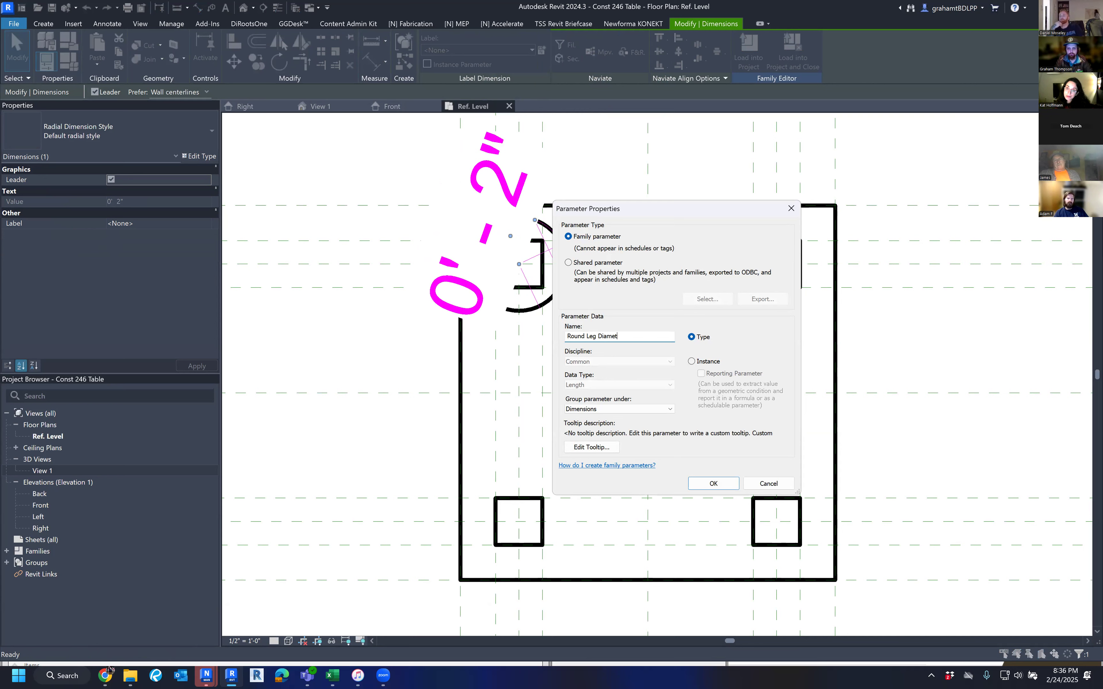
key(Return)
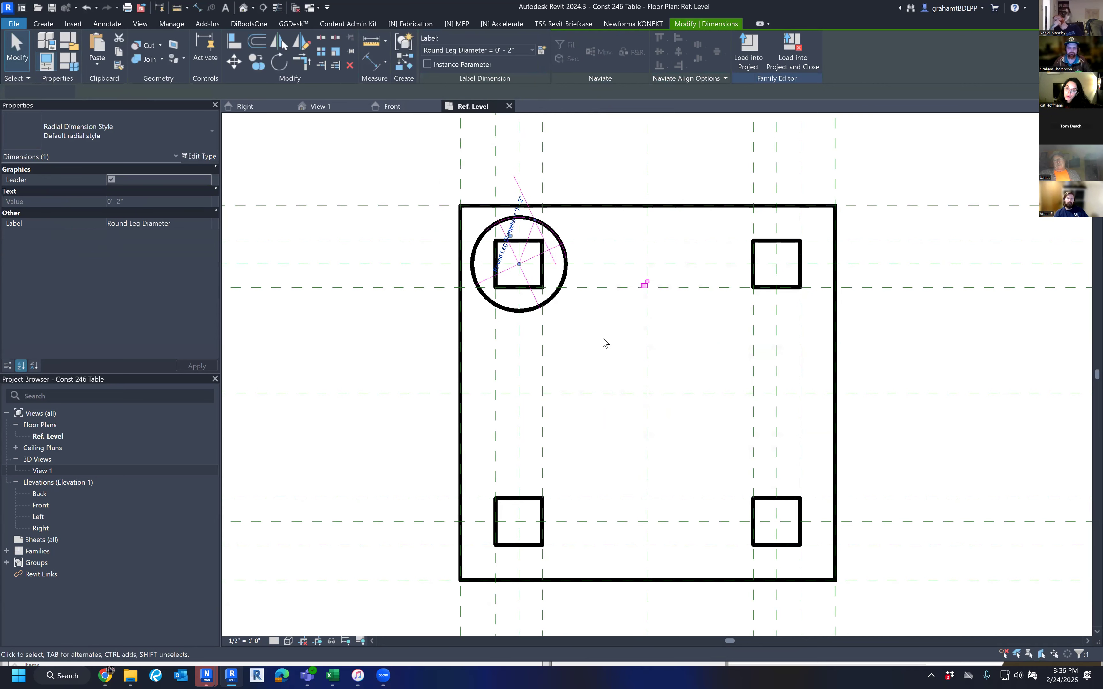
Step: Try to change the circular extrusion's Round Leg Diameter dimension to 5 inches
click(517, 217)
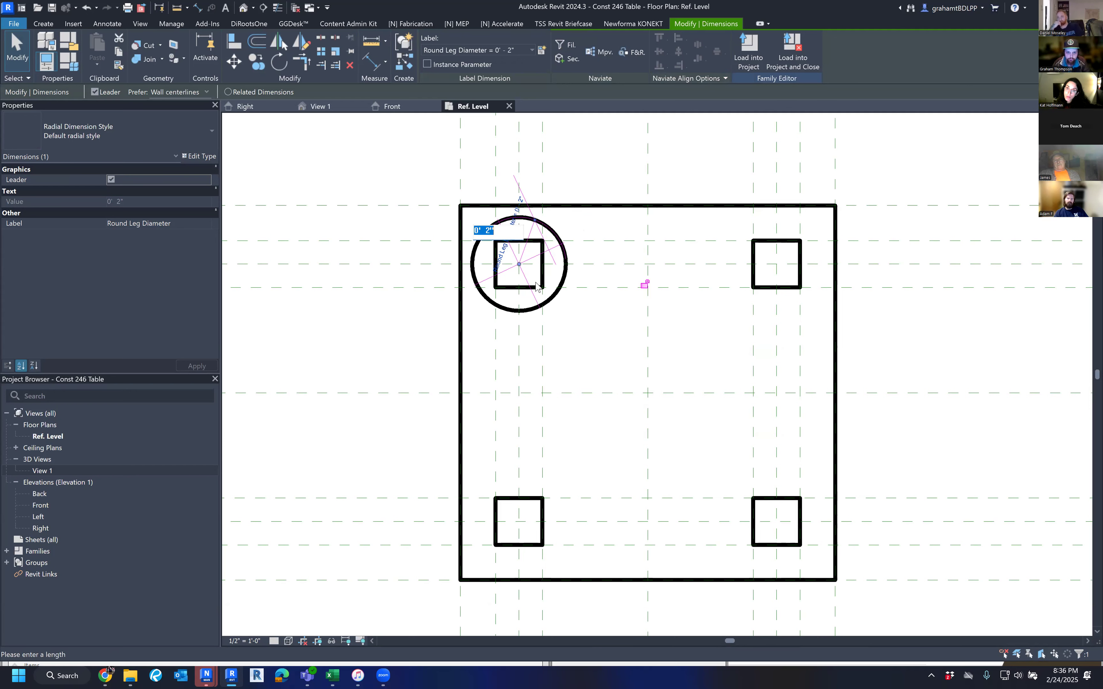
scroll(532, 275, up, 3)
key(Escape)
key(Escape)
click(571, 166)
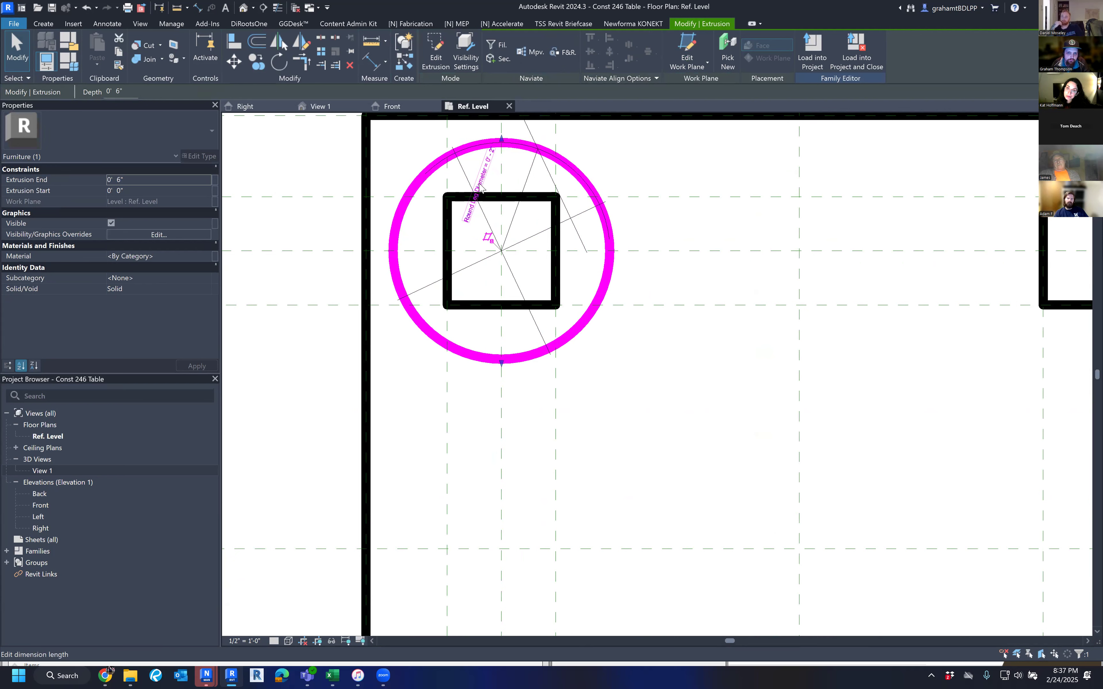
click(493, 166)
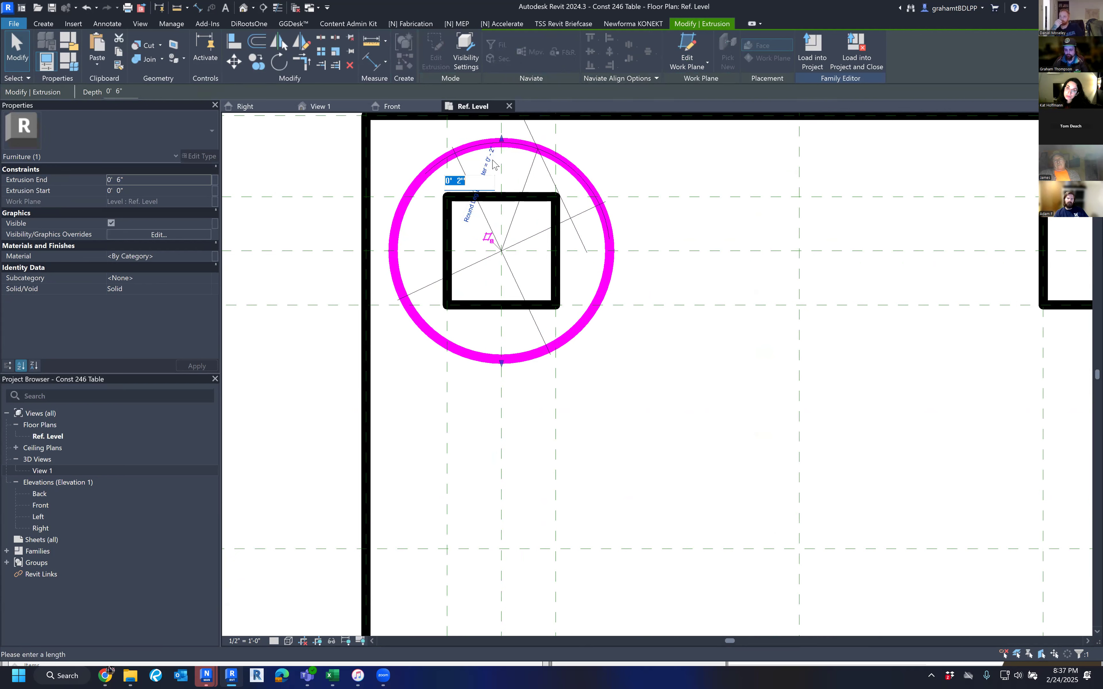
key(Escape)
click(494, 161)
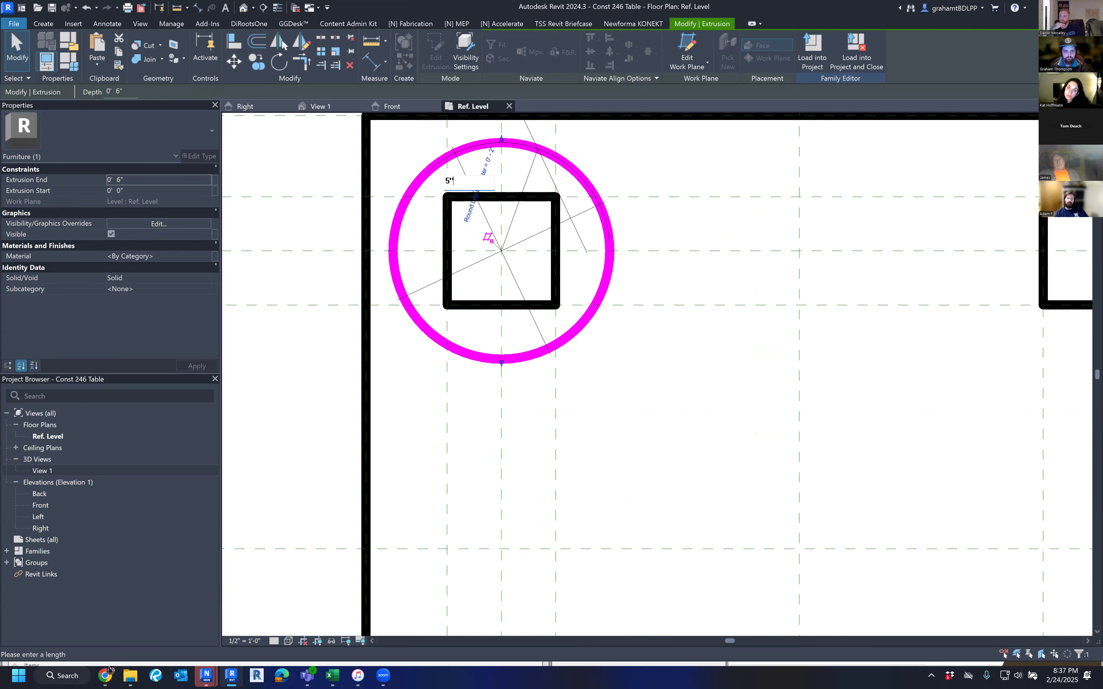
text(5")
key(Return)
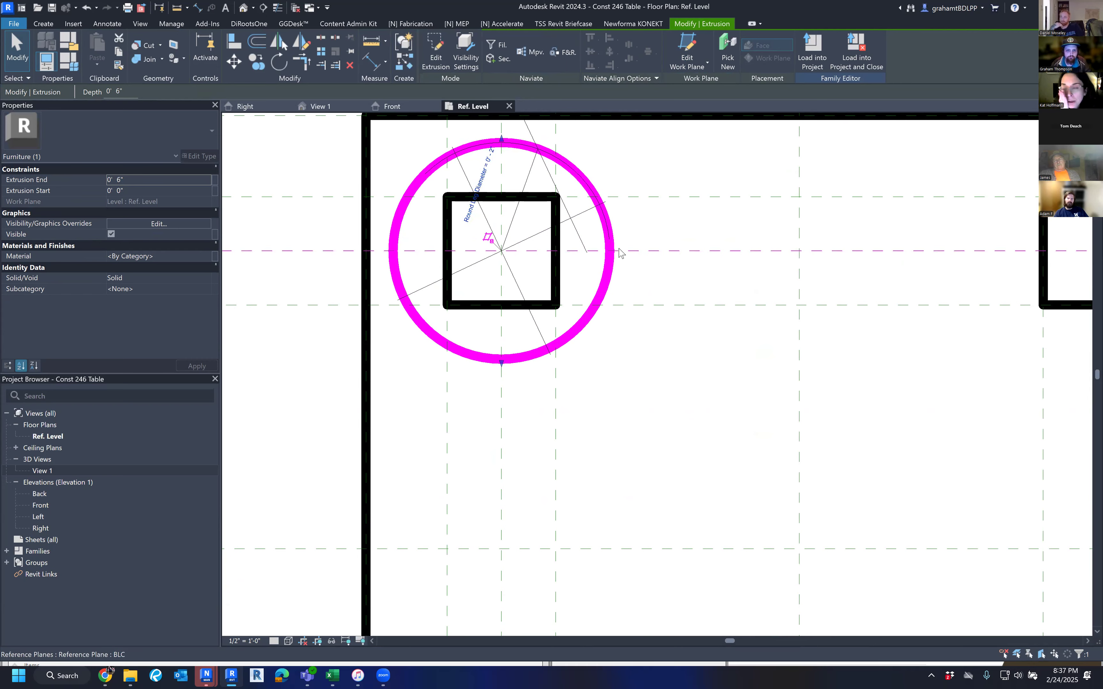
key(Escape)
click(591, 190)
scroll(591, 191, down, 4)
middle_drag(547, 177, 544, 196)
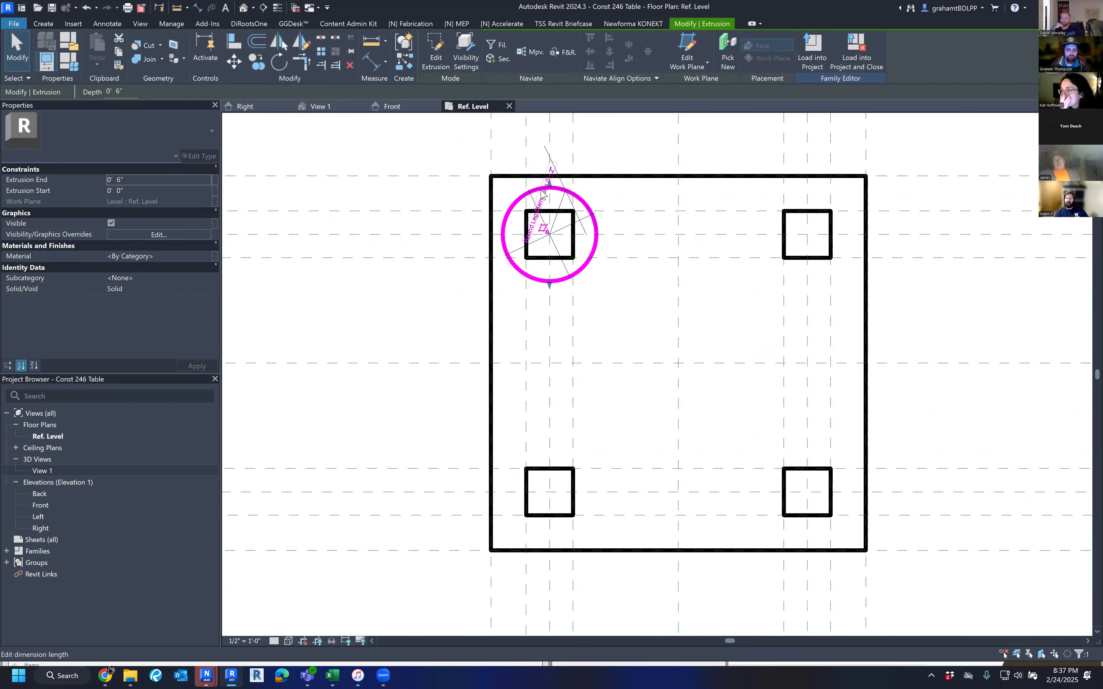
key(Escape)
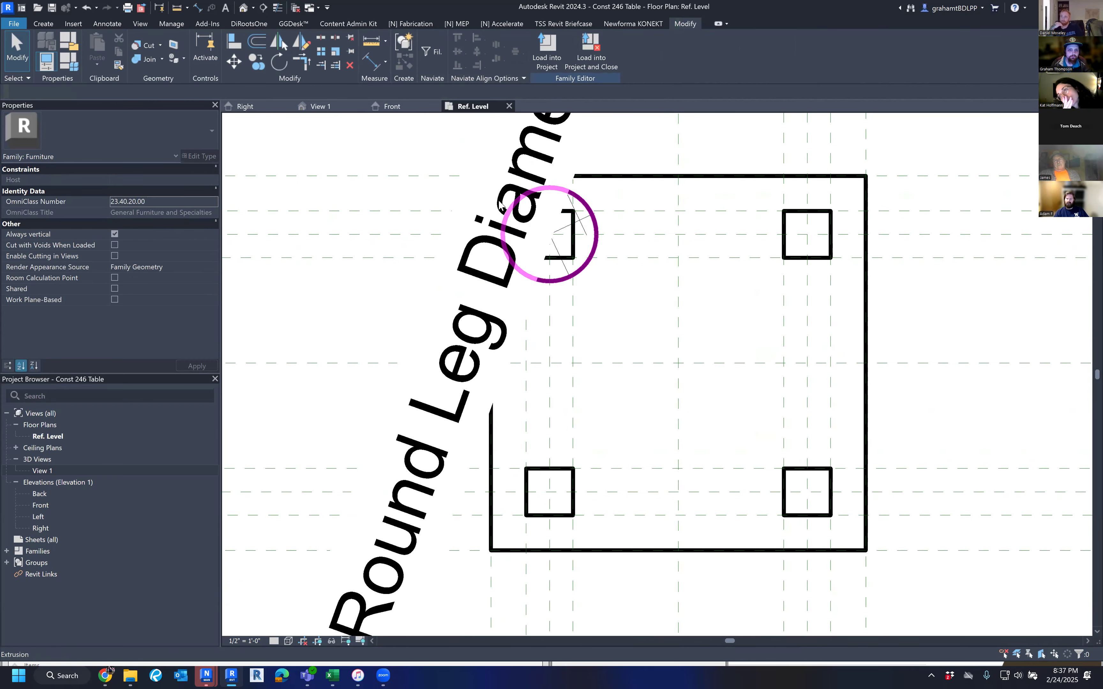
Step: Set the selected dimension's Round Leg Diameter value to 5 inches and remove the unsatisfied constraints
click(522, 178)
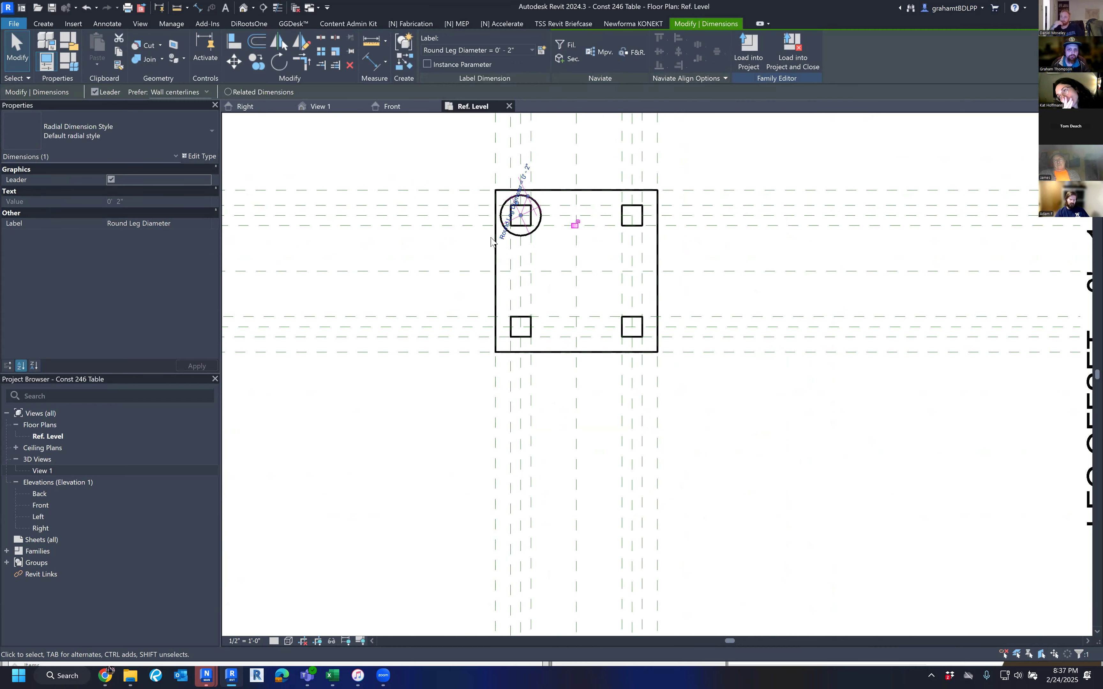
click(526, 179)
text(5)
key(Return)
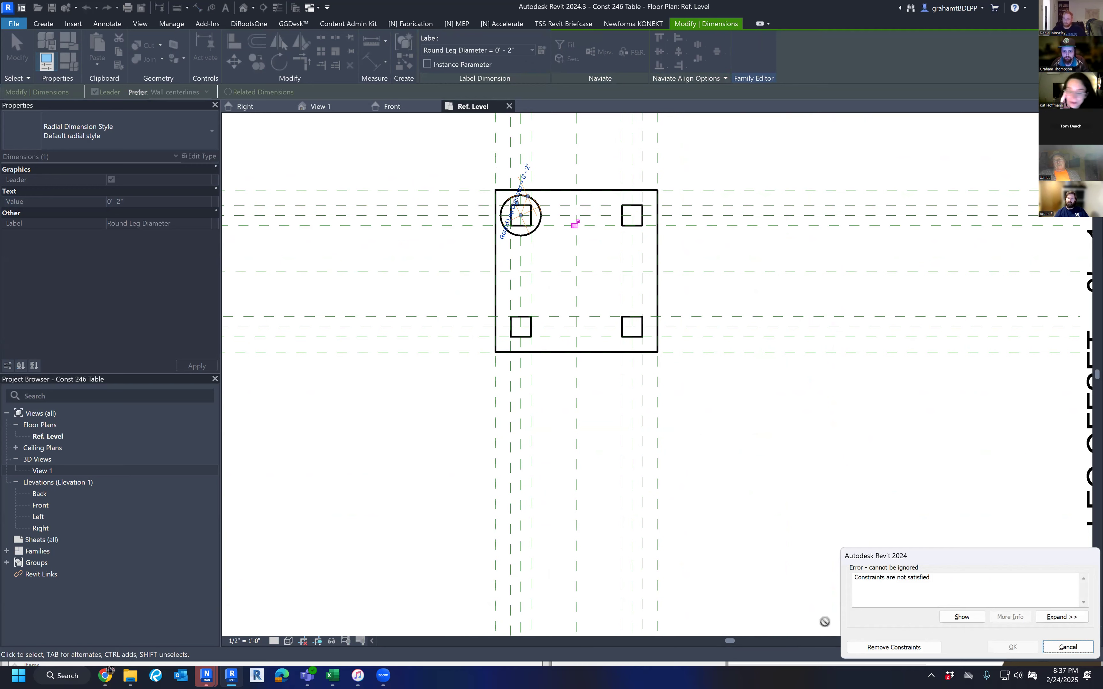
click(877, 648)
Step: Delete the radial dimension from the circular extrusion
scroll(523, 226, up, 1)
scroll(540, 200, up, 2)
click(539, 206)
key(Delete)
Step: Make the circle's center mark visible again in the extrusion's sketch and finish the sketch
middle_drag(564, 301, 582, 352)
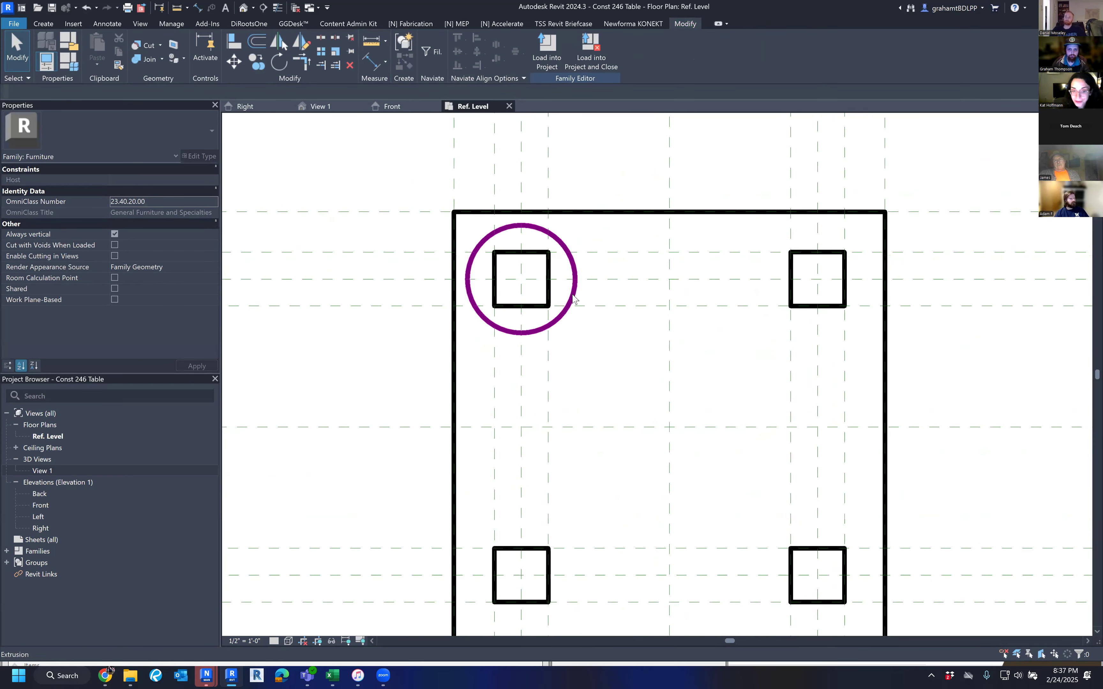
click(574, 297)
click(438, 58)
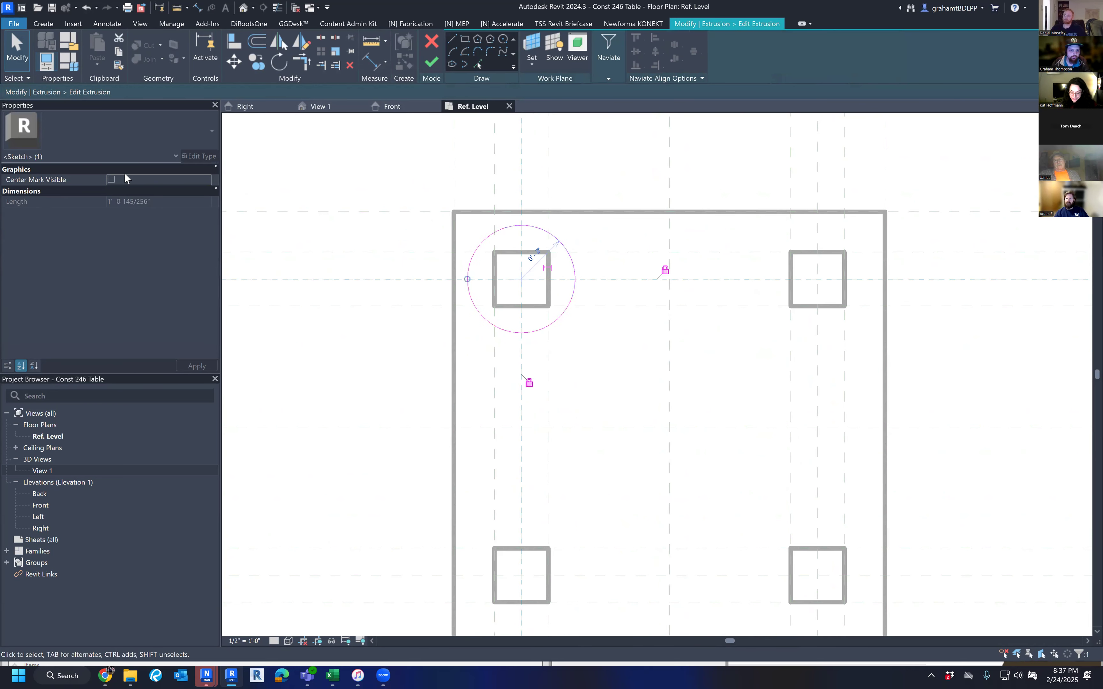
click(110, 180)
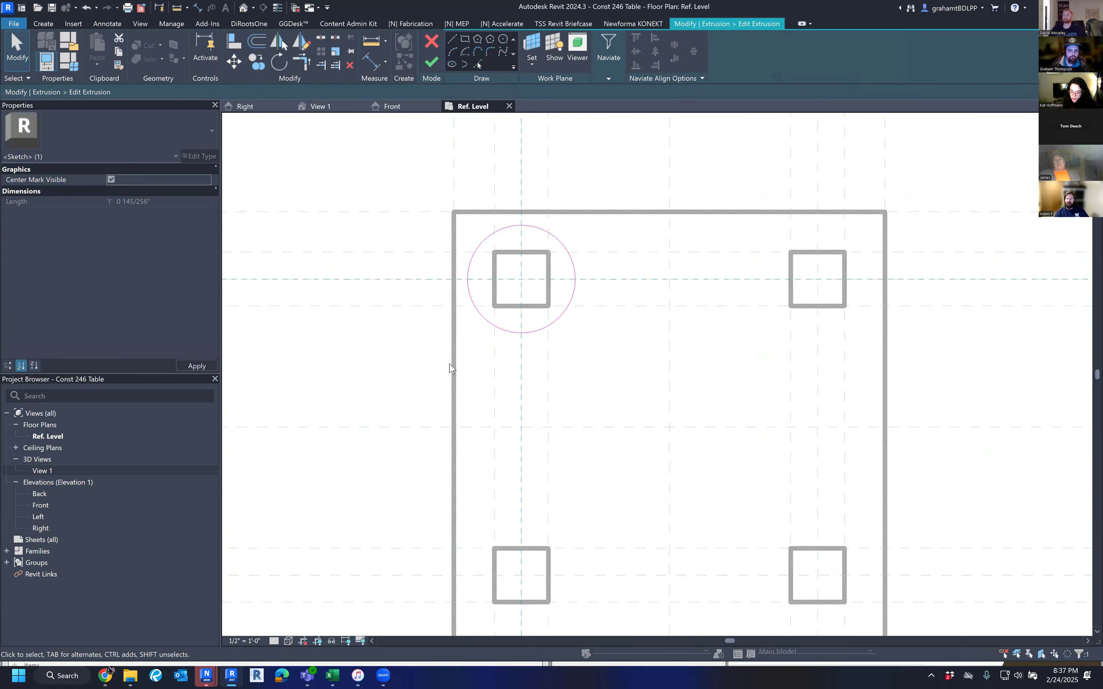
click(431, 63)
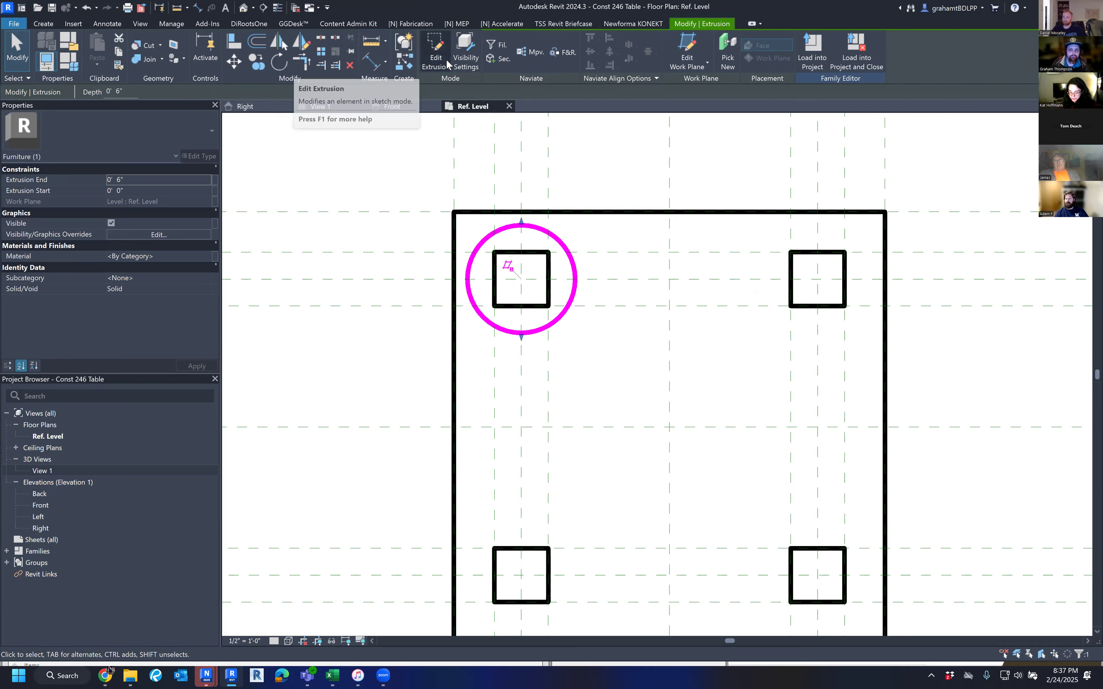
key(Escape)
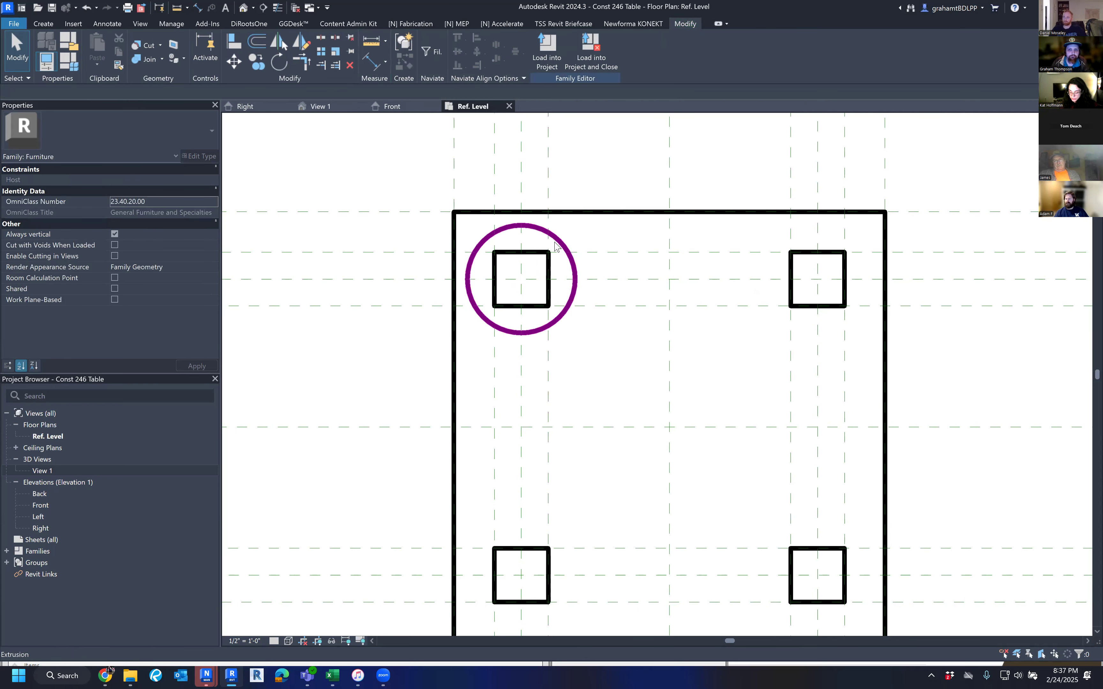
Step: Place a new radial dimension on the circular extrusion around the upper-left leg
key(d)
key(i)
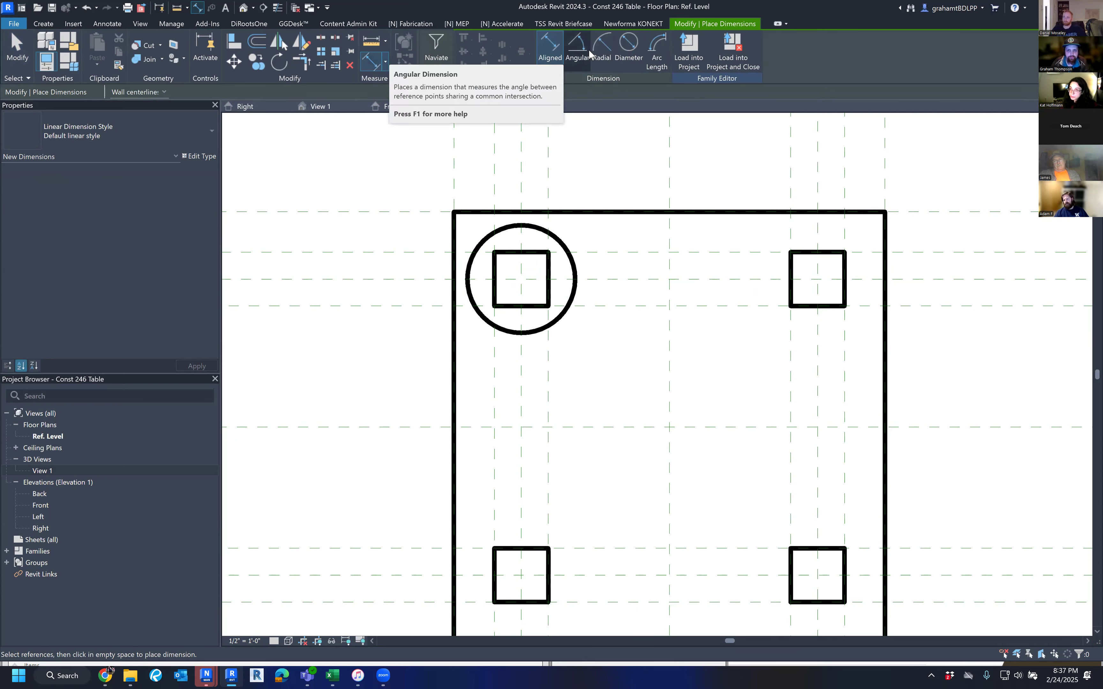
click(602, 51)
click(565, 251)
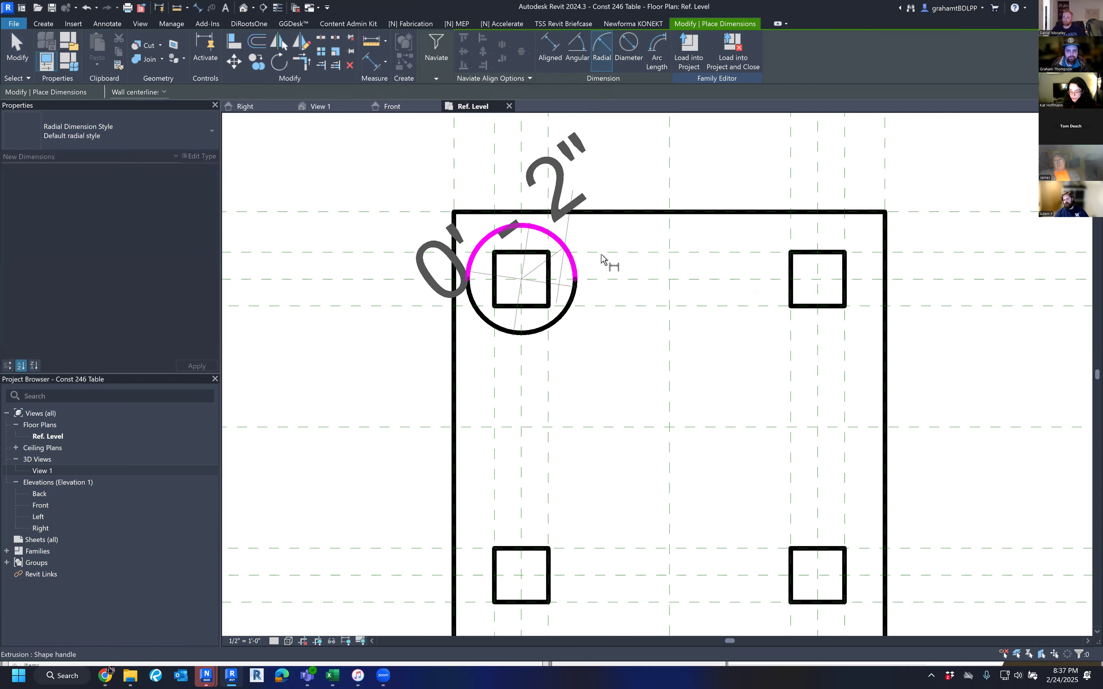
click(639, 315)
key(Escape)
click(573, 312)
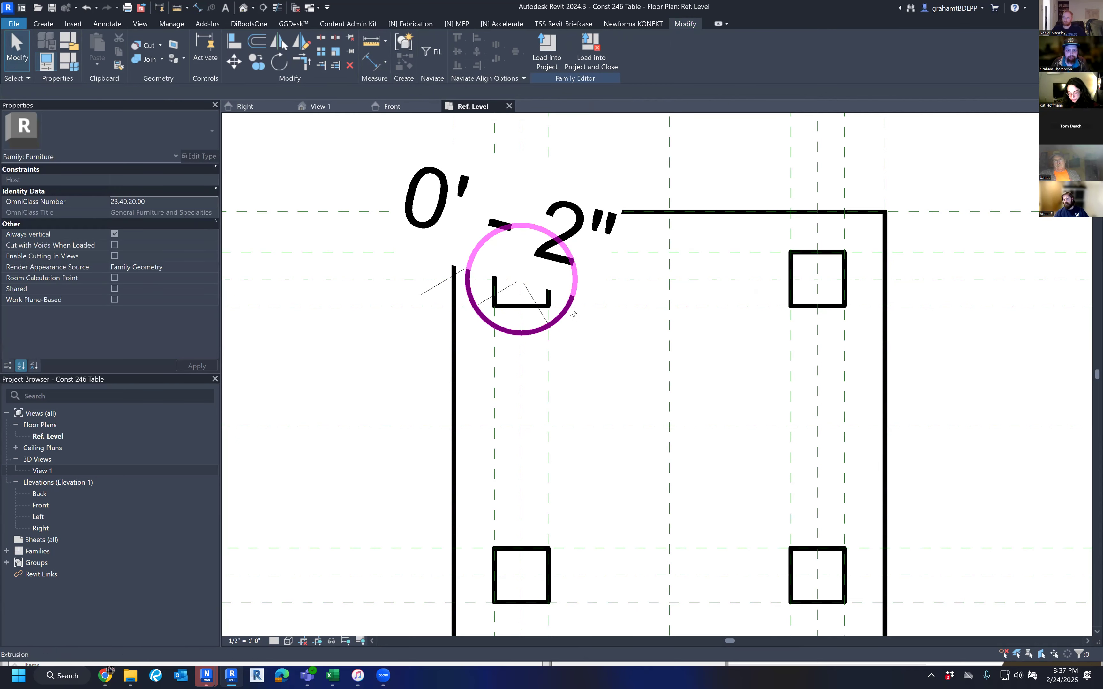
click(503, 251)
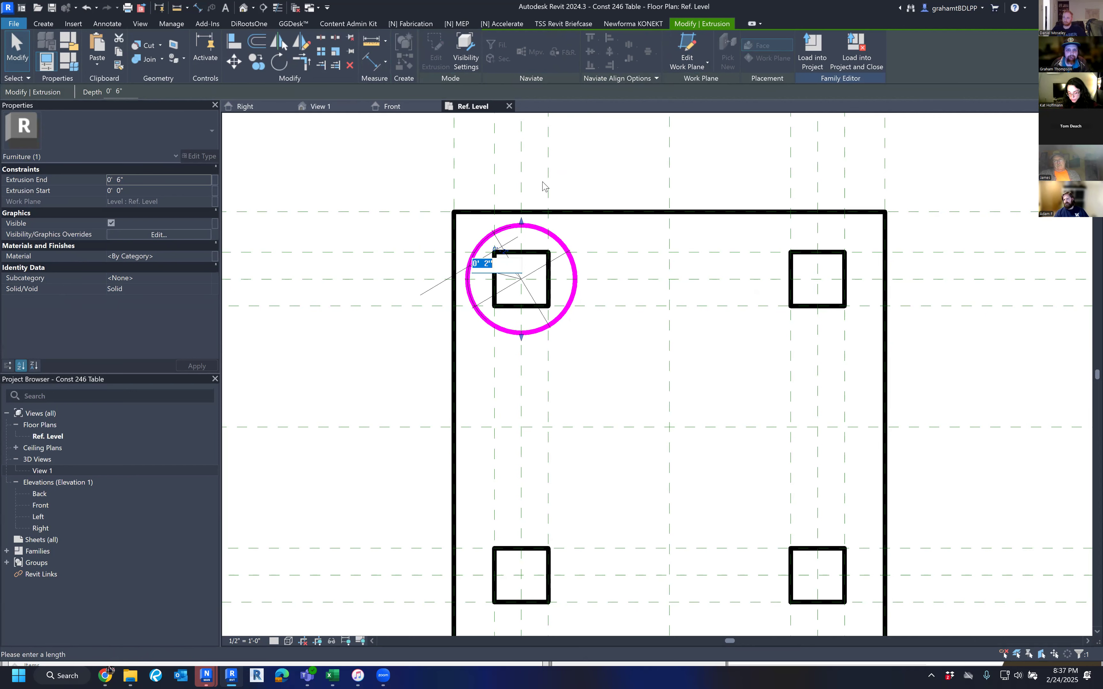
key(Escape)
key(Escape)
Step: Try to label the upper-left circle's radial dimension with the Round Leg Diameter parameter and inspect the constraint error's details
click(459, 228)
click(465, 223)
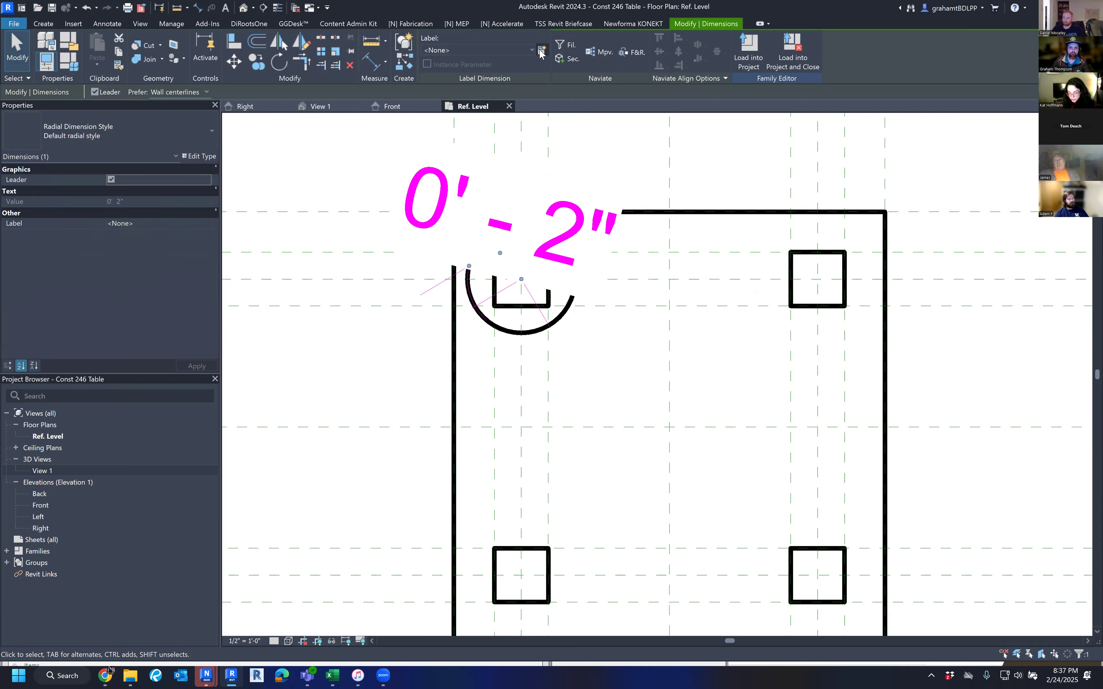
click(533, 51)
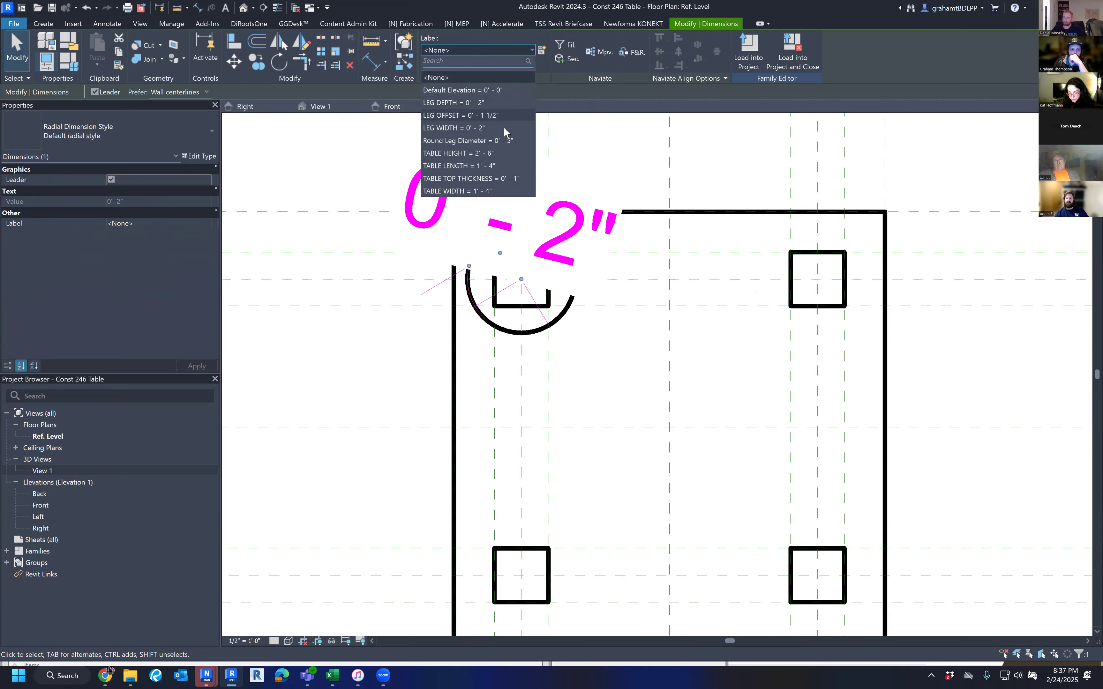
click(507, 144)
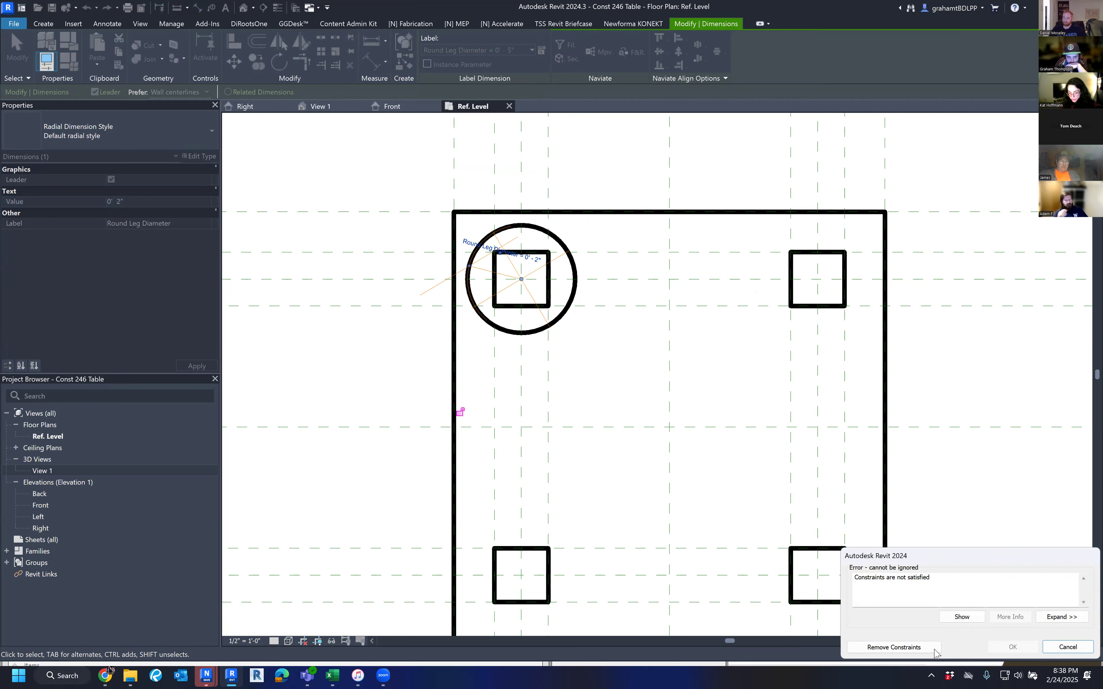
click(1061, 617)
click(871, 452)
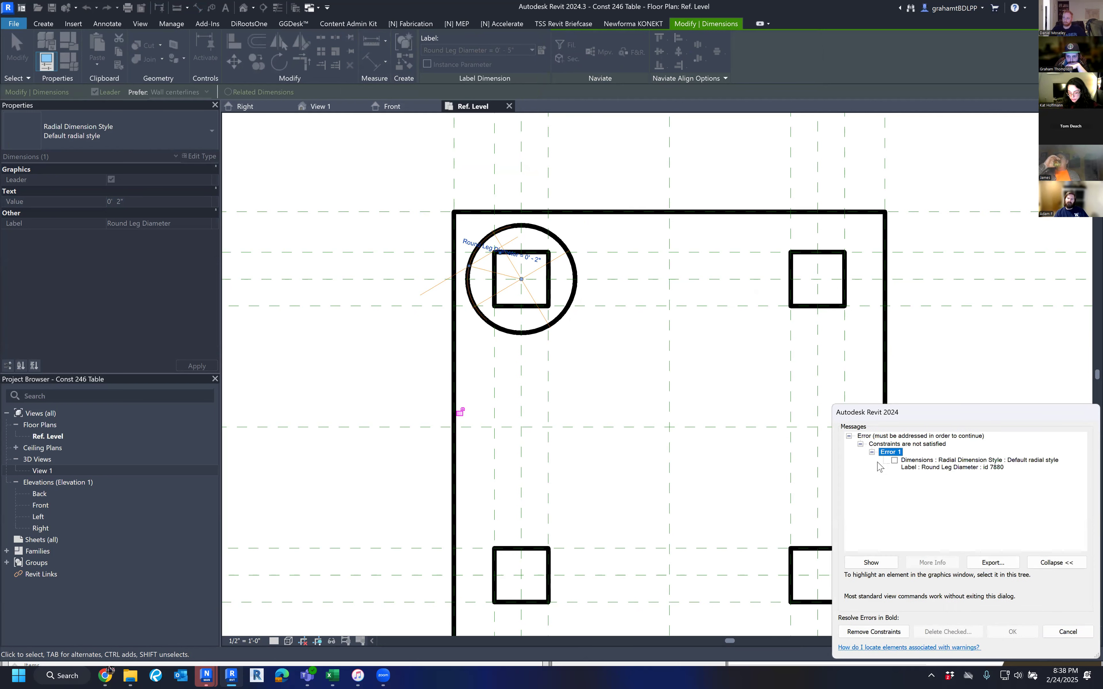
click(924, 470)
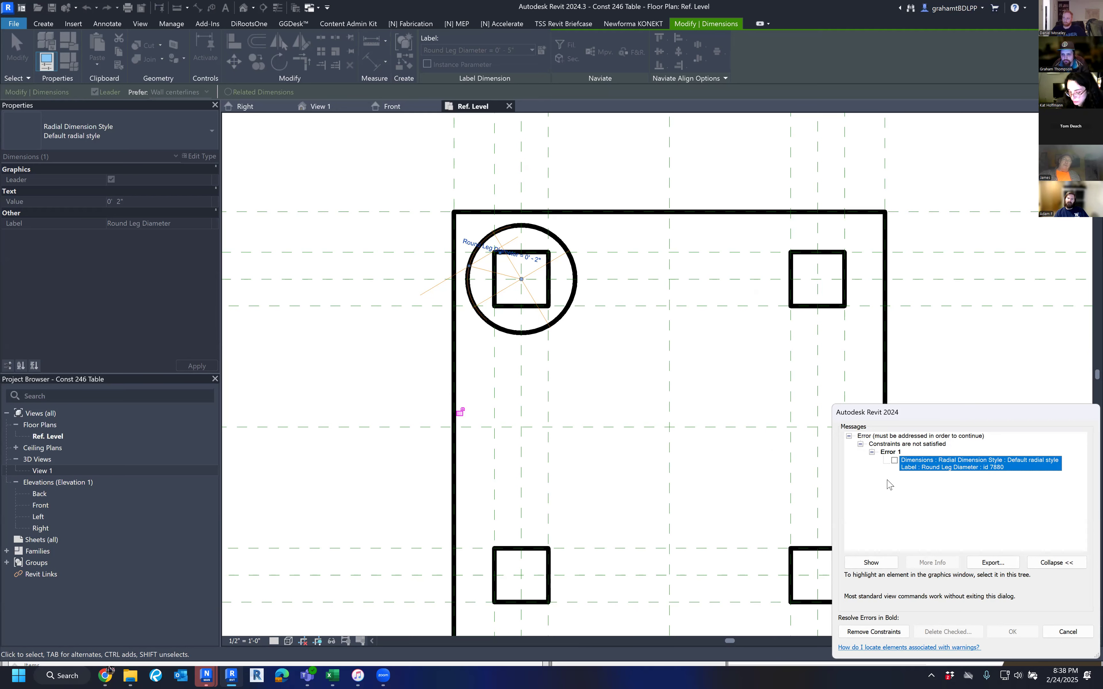
key(Escape)
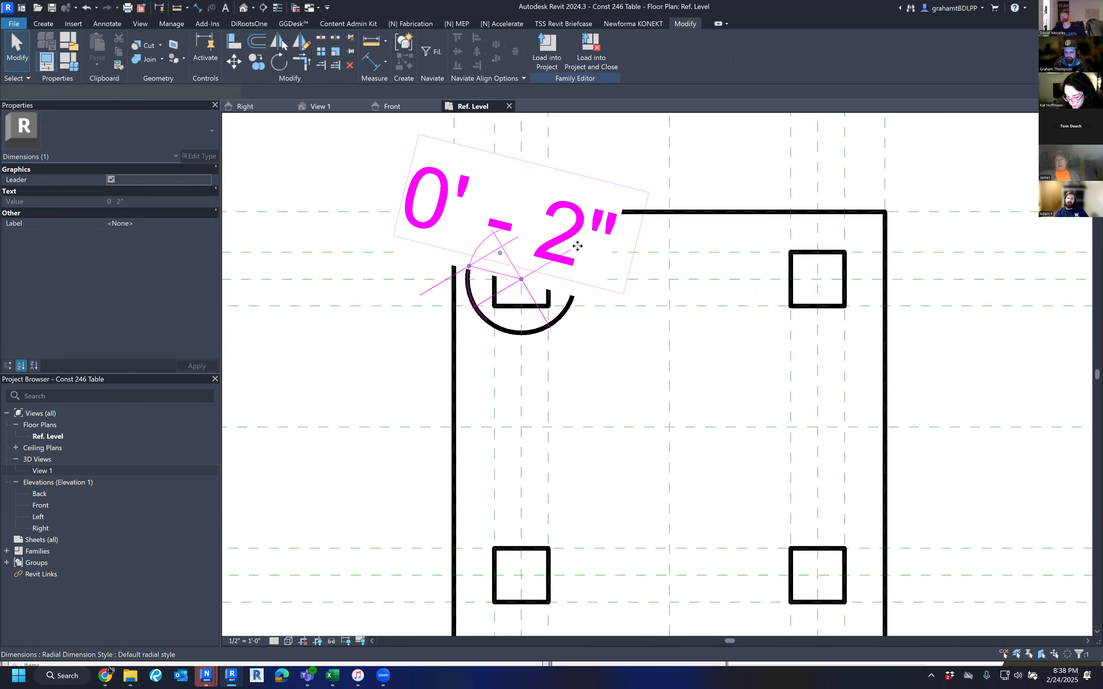
click(578, 296)
click(655, 174)
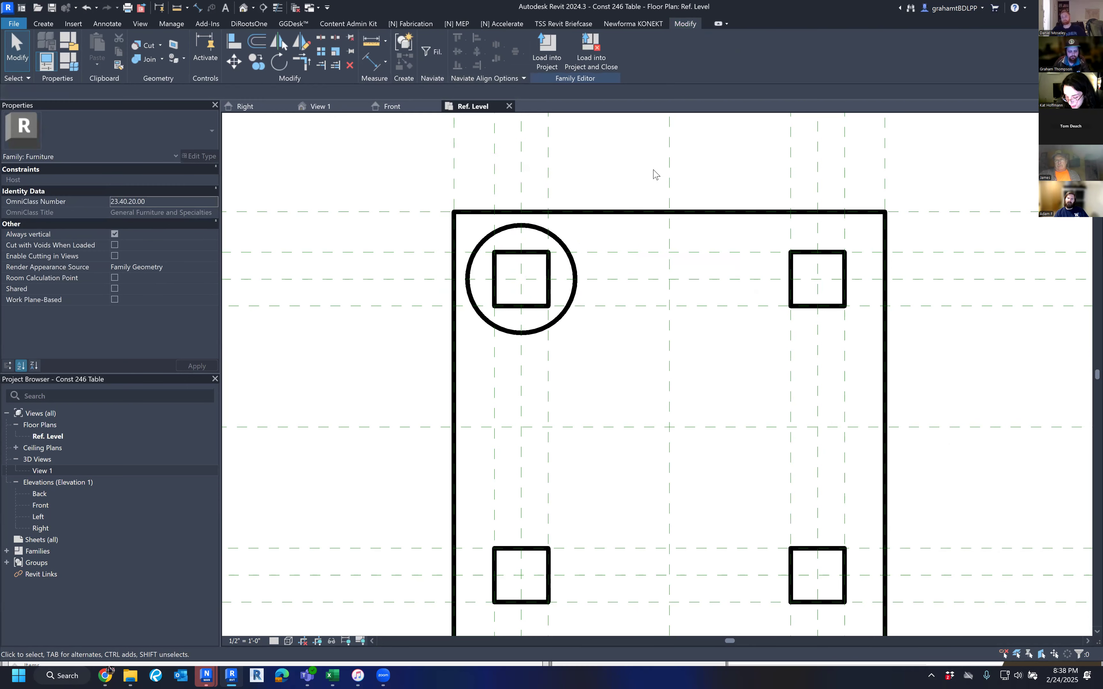
key(d)
key(i)
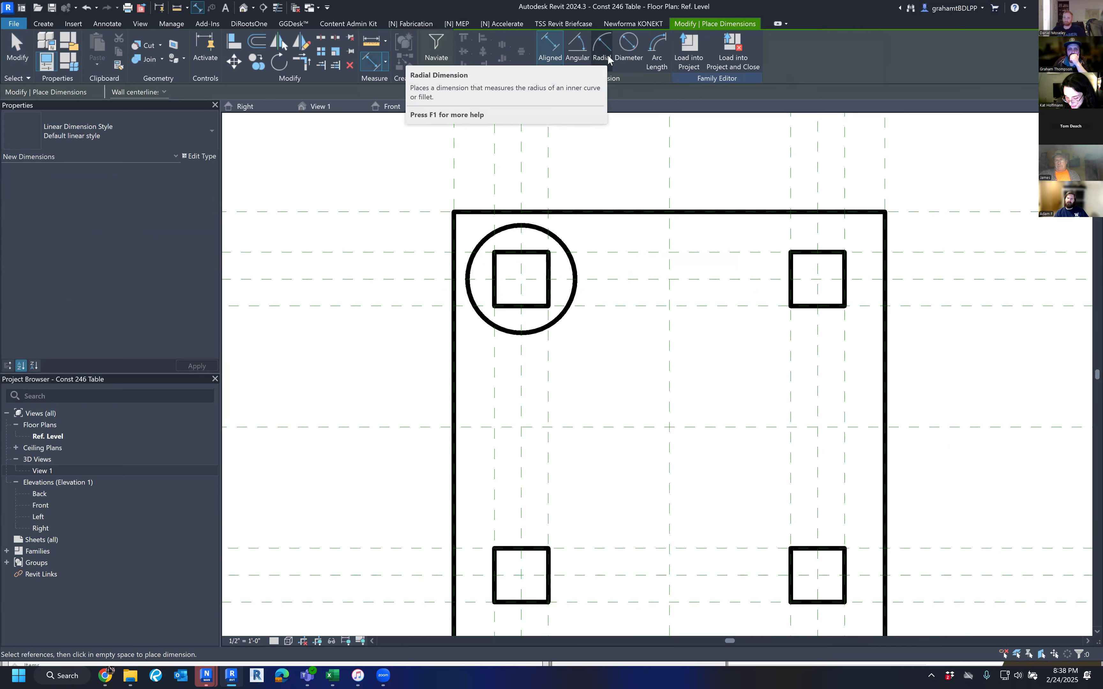
click(608, 57)
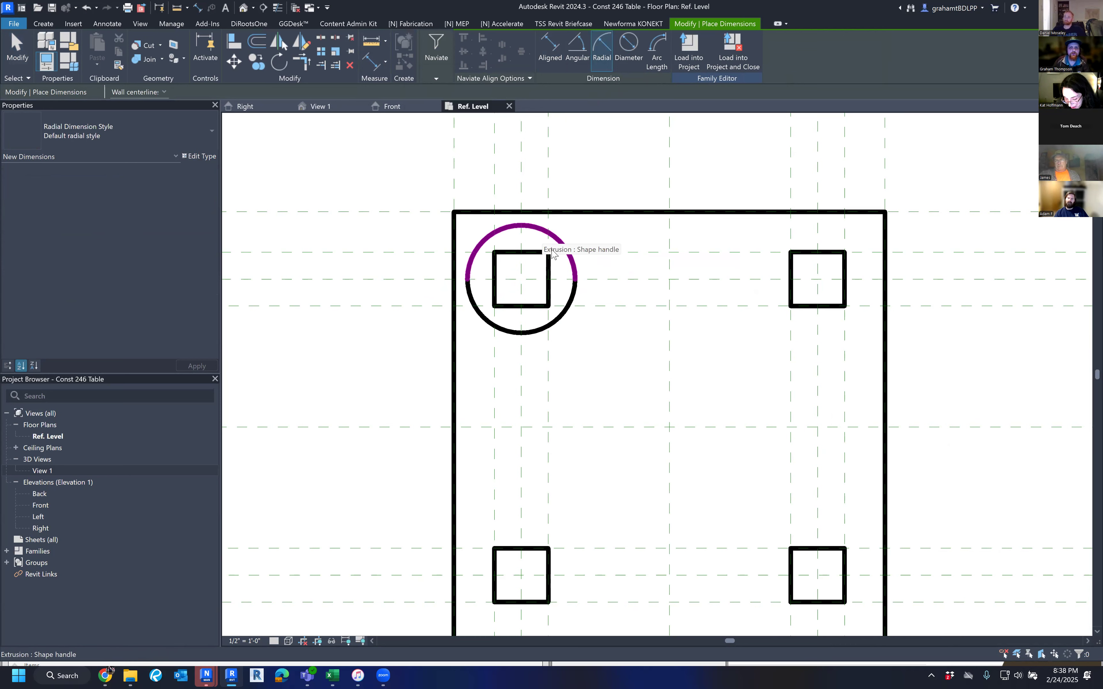
key(Escape)
click(572, 263)
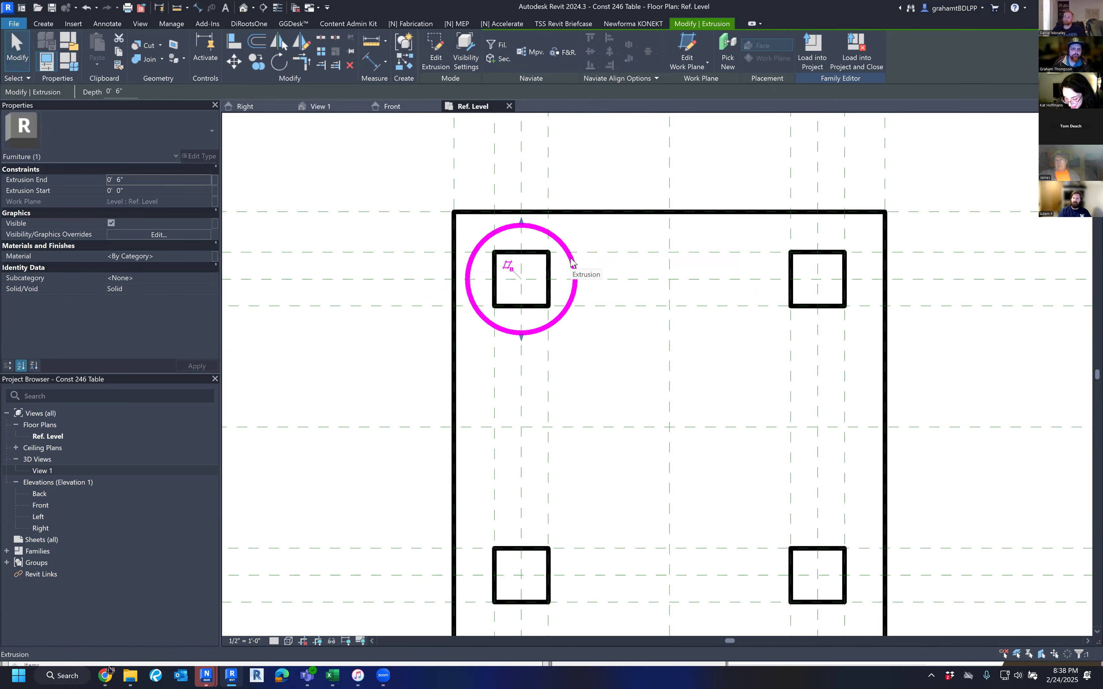
key(Escape)
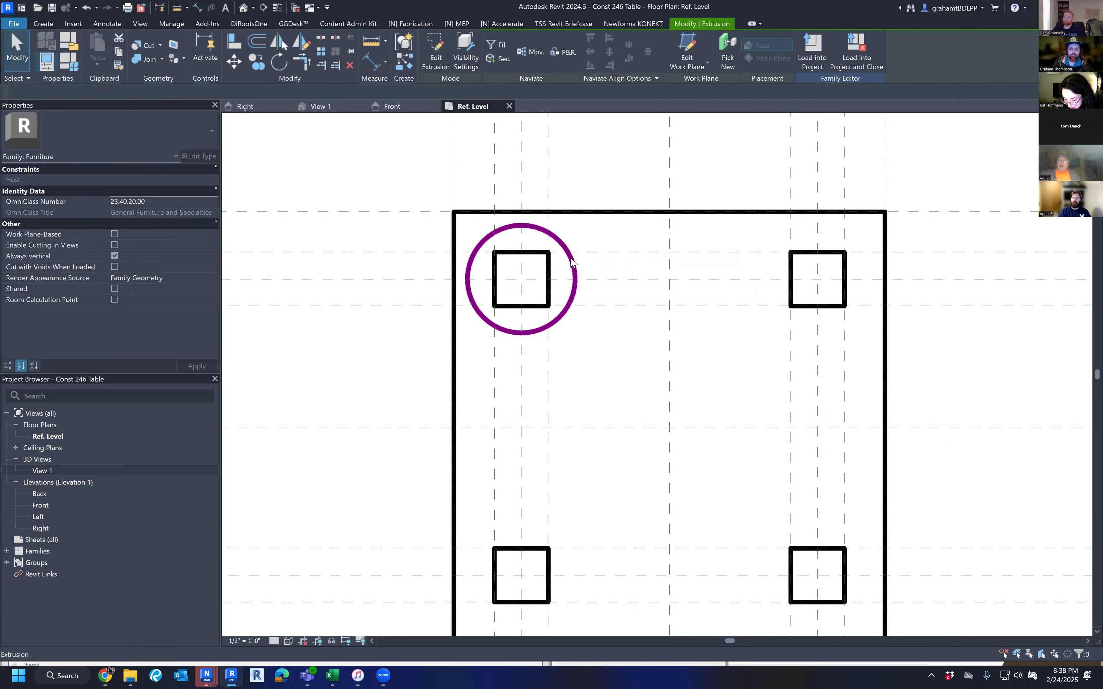
Step: Inspect the upper-left circular extrusion's sketch, checking its circle, center mark and alignment locks, and exit sketch editing
click(572, 261)
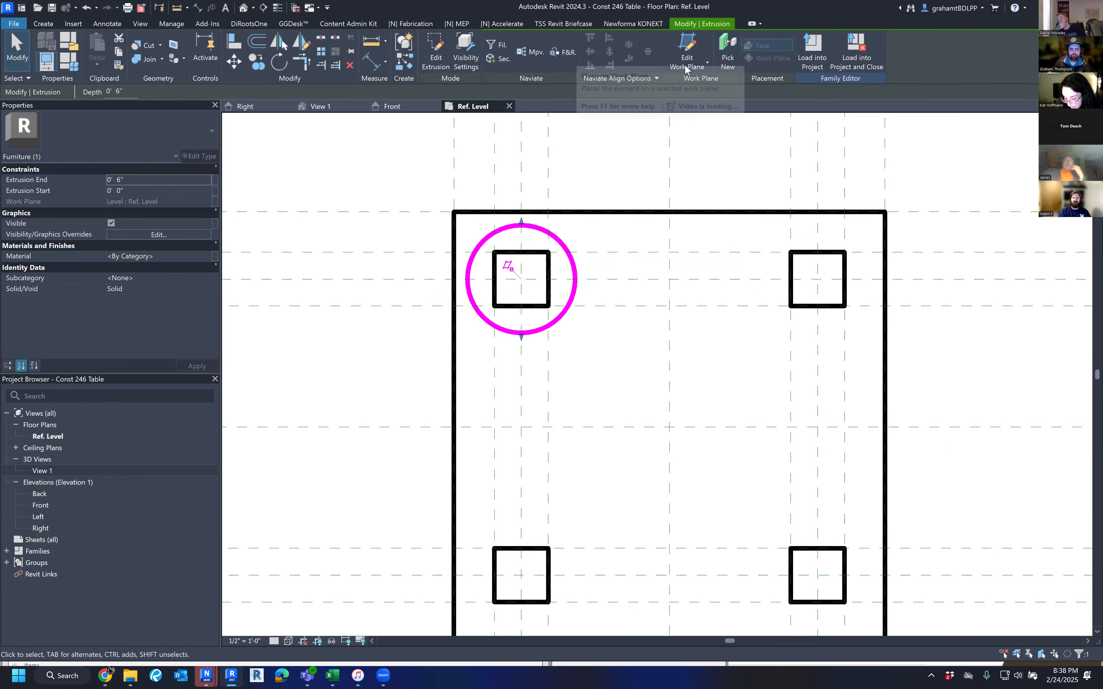
click(439, 60)
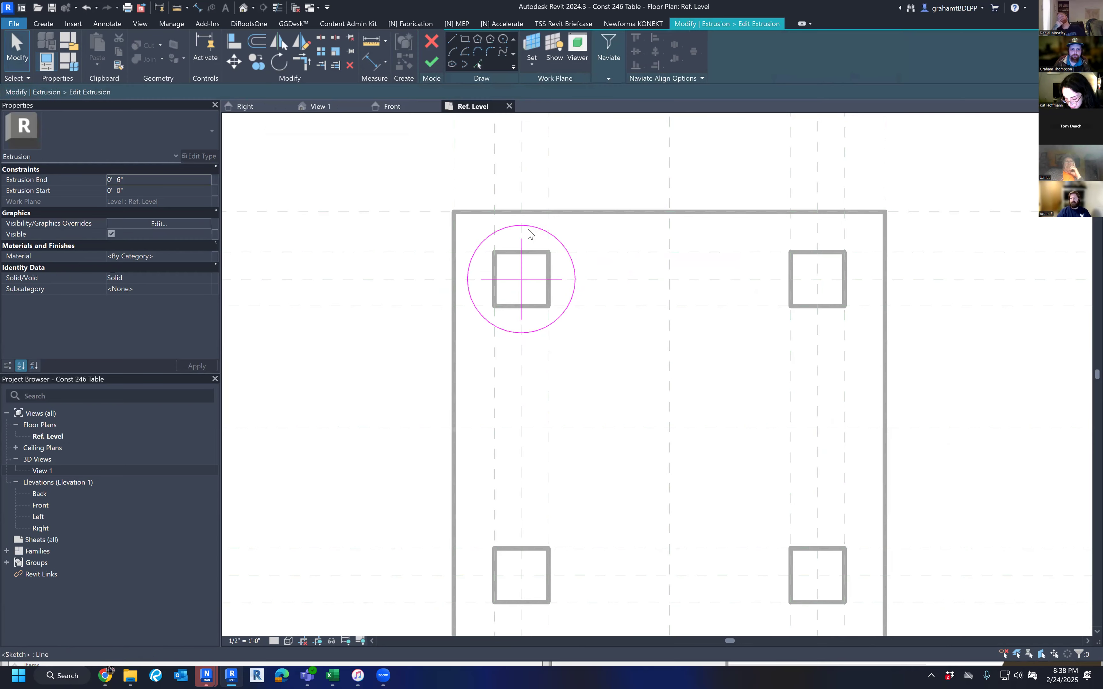
click(538, 230)
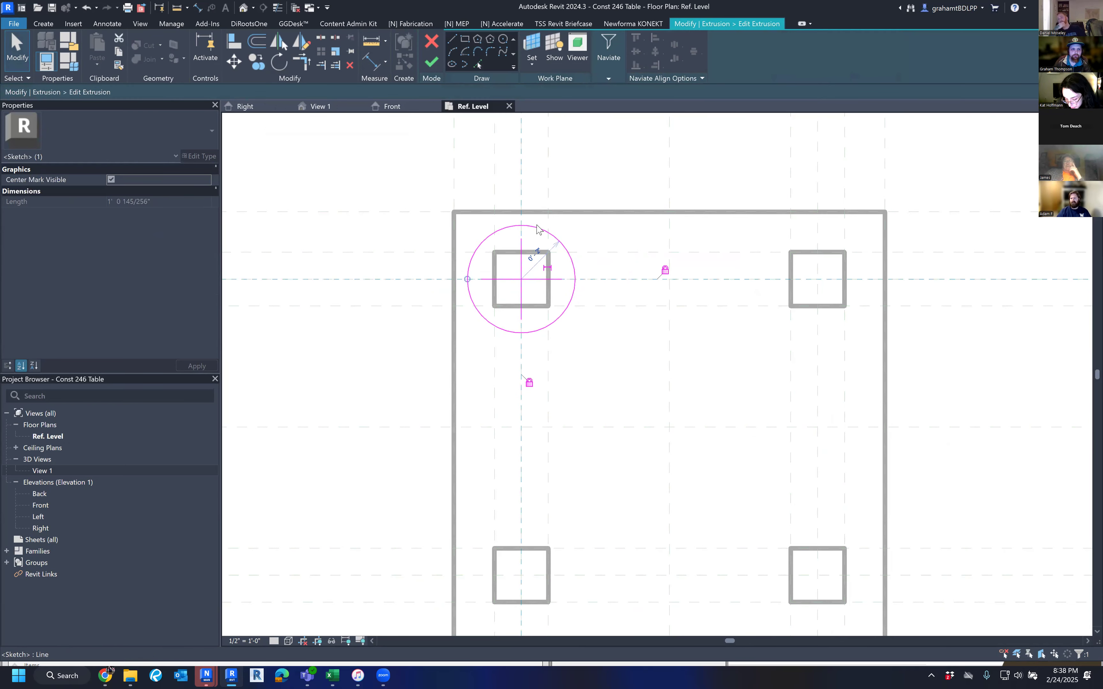
click(436, 44)
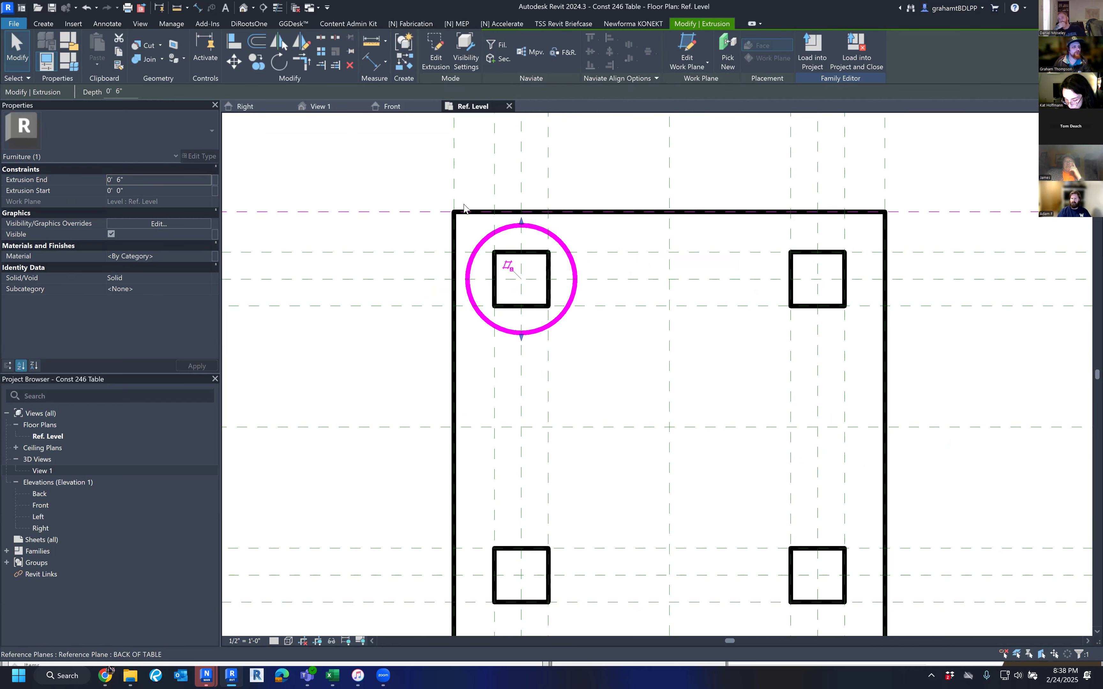
click(506, 187)
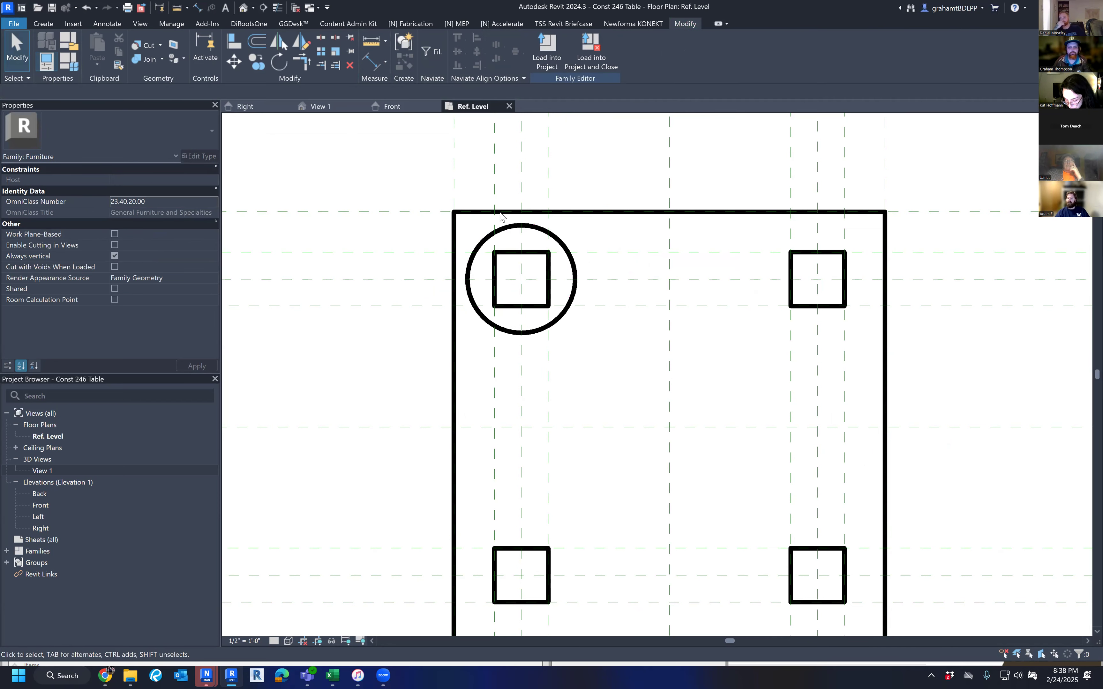
click(562, 243)
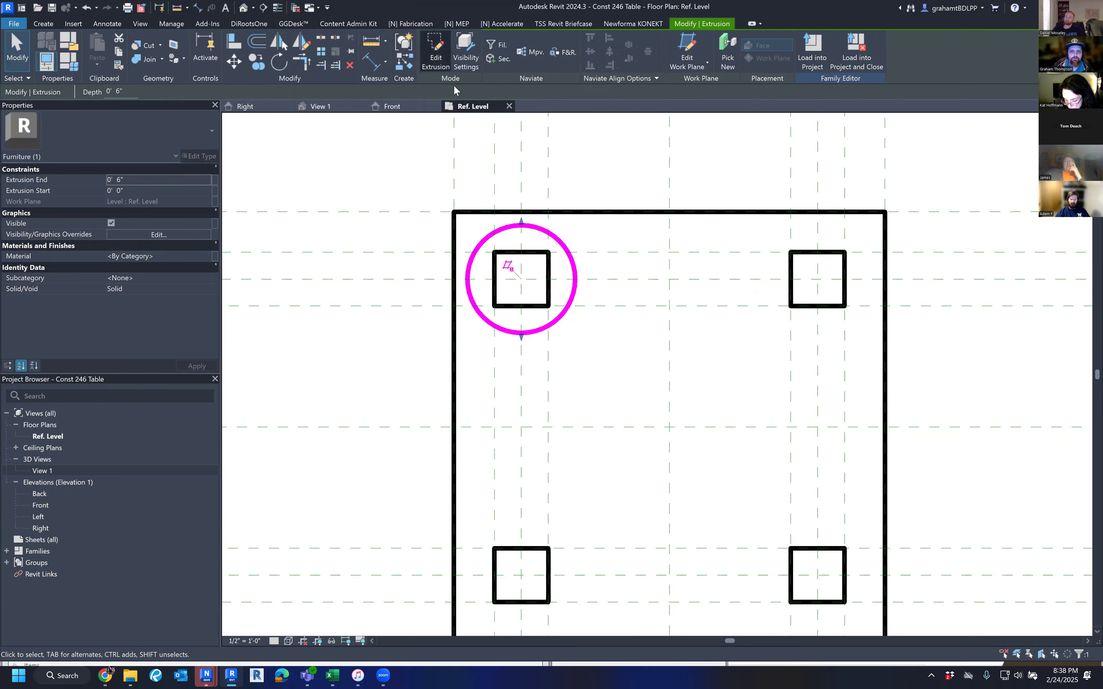
double_click(547, 229)
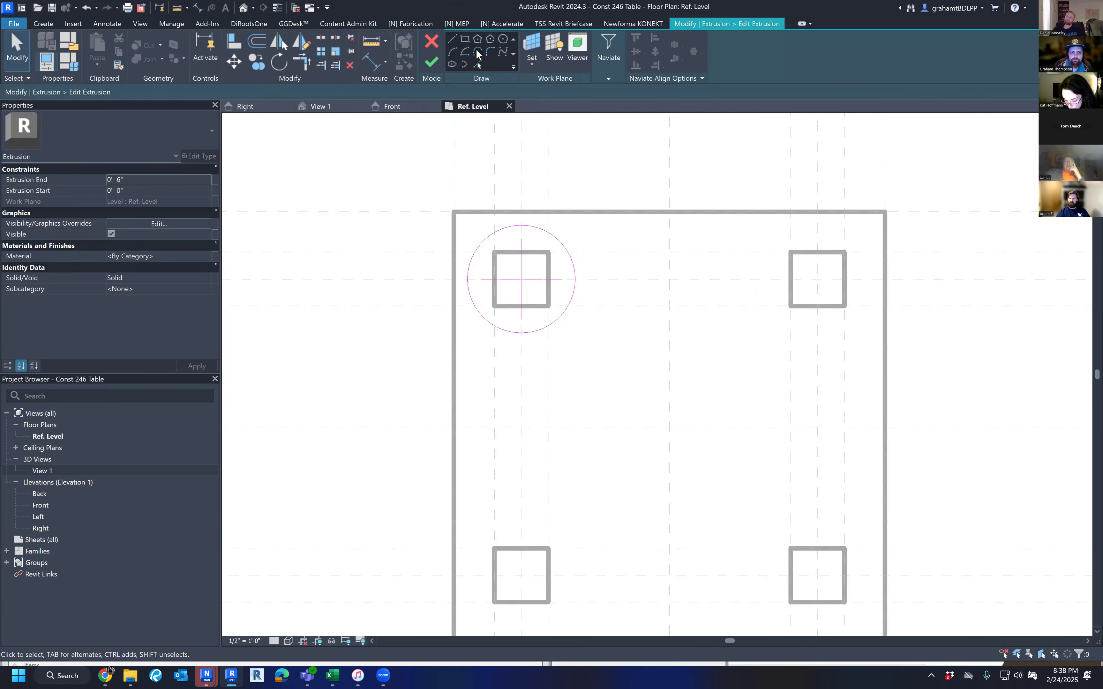
click(534, 227)
click(431, 61)
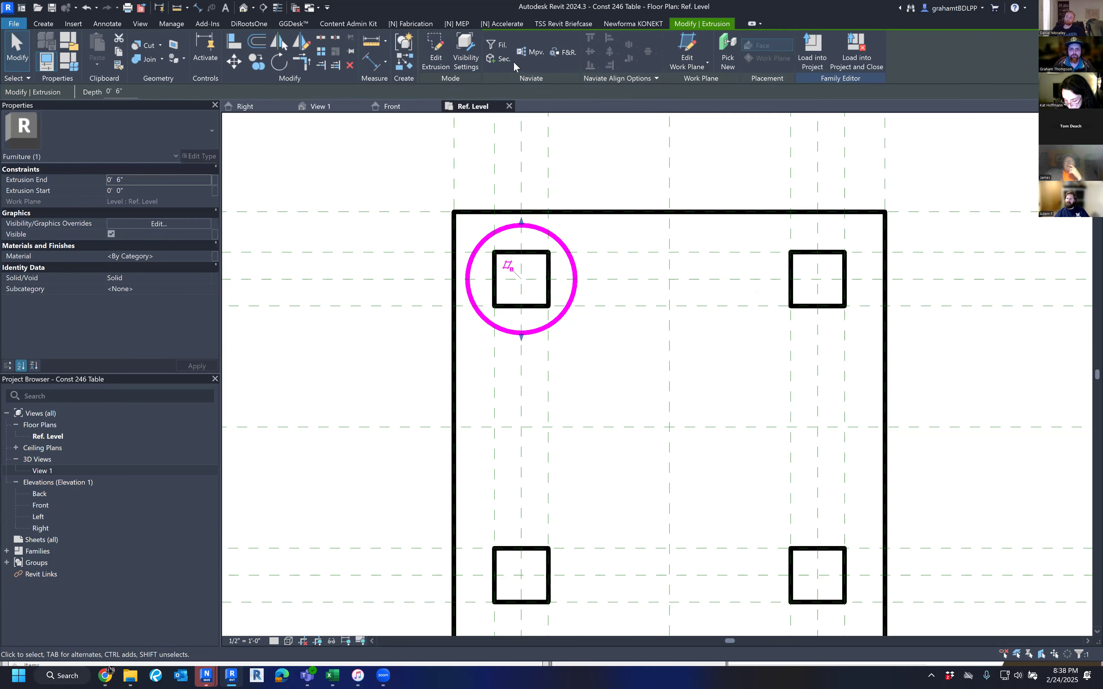
key(Escape)
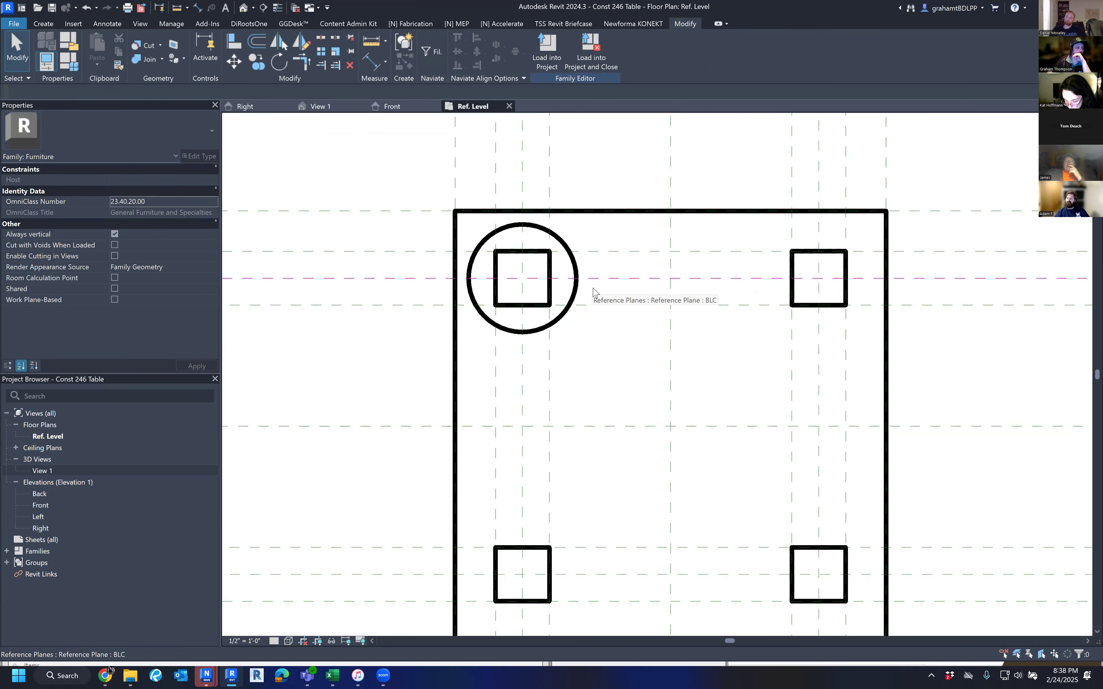
click(577, 295)
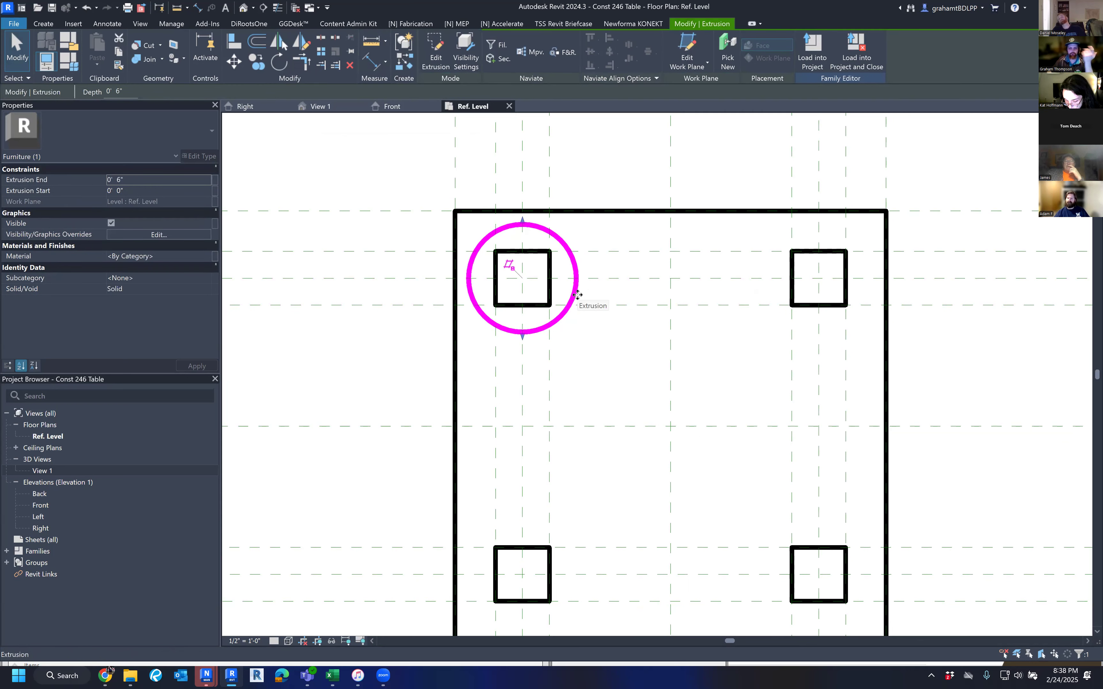
key(c)
key(o)
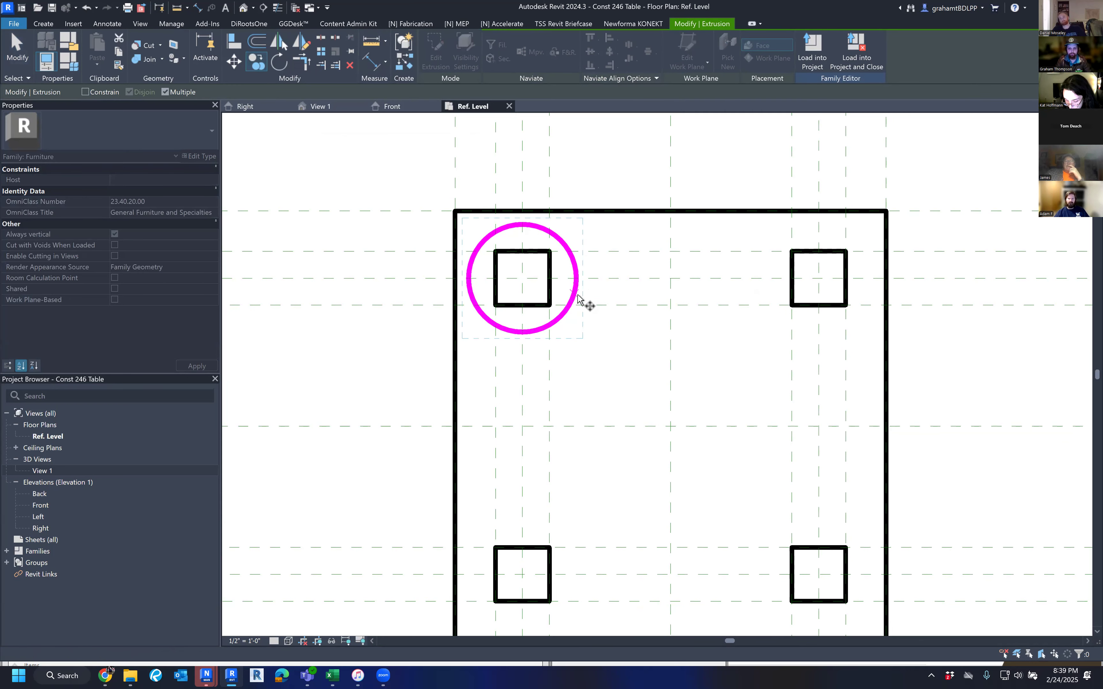
key(Escape)
key(Escape)
Step: Copy the circular extrusion from the upper-left leg's center to the centers of the other three legs
click(564, 315)
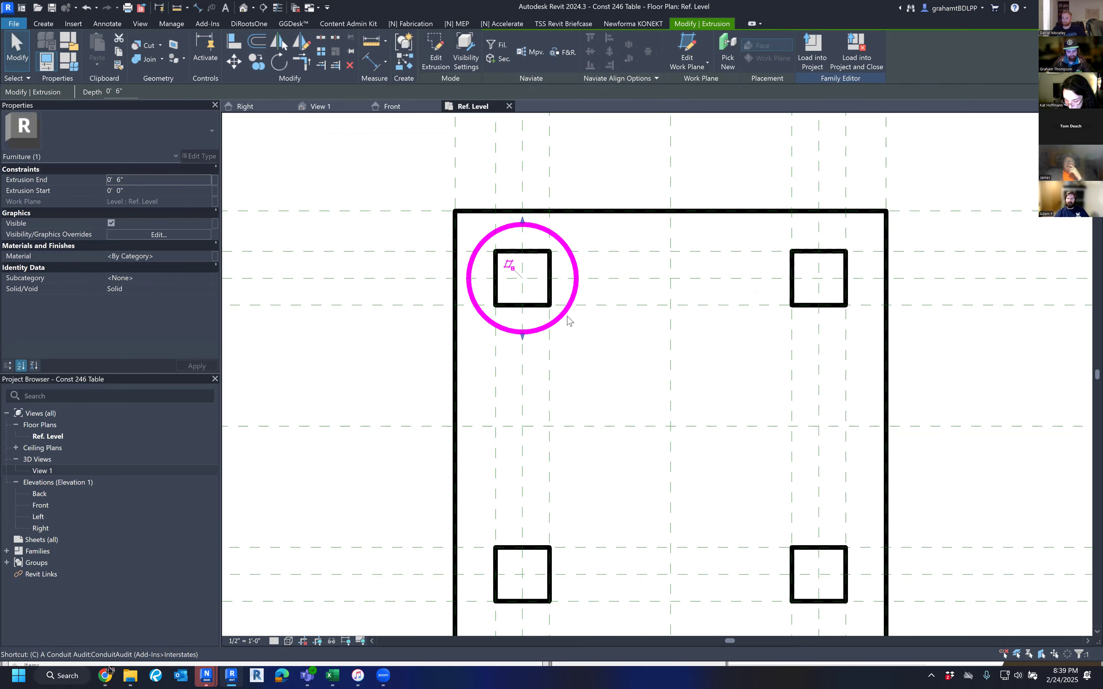
key(c)
key(o)
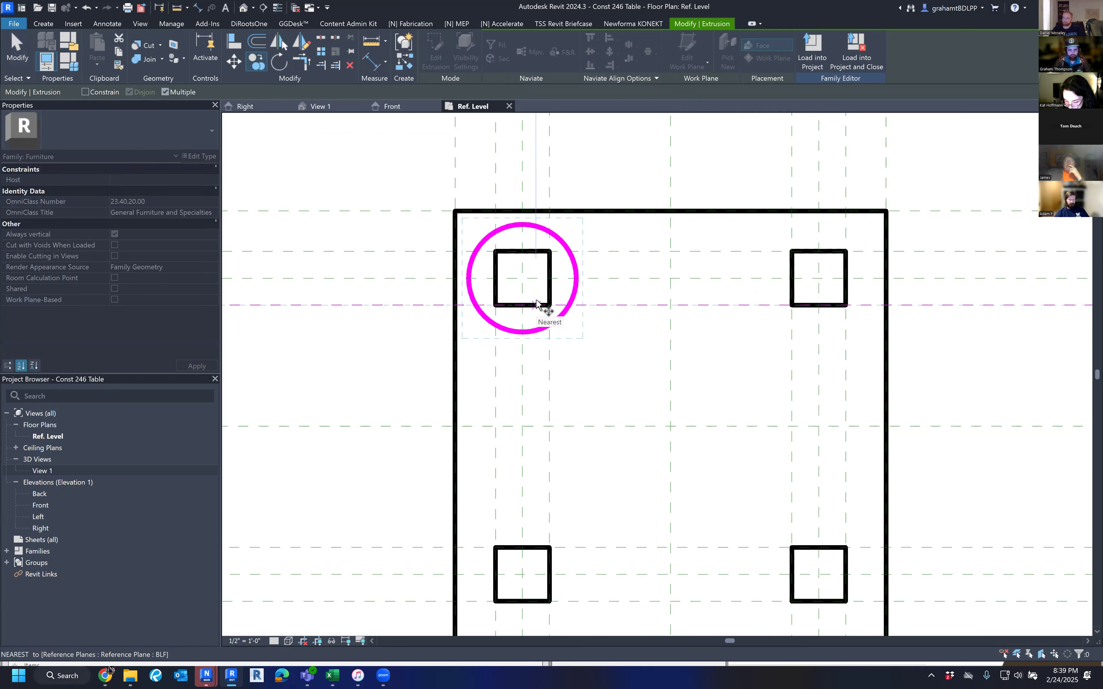
click(524, 279)
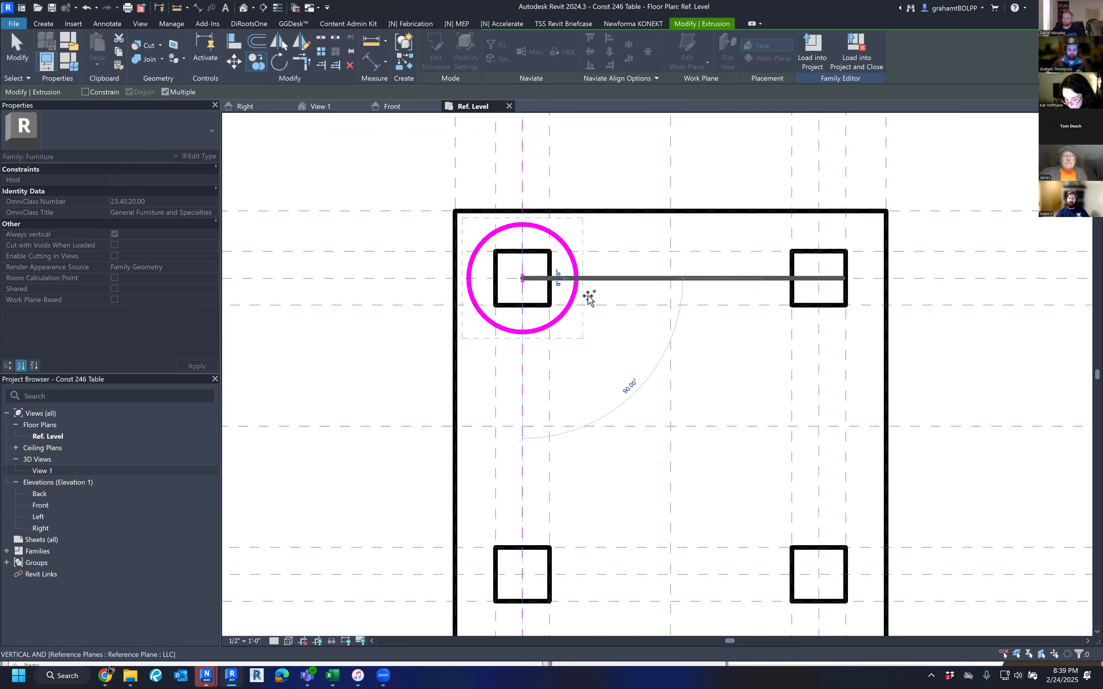
click(819, 278)
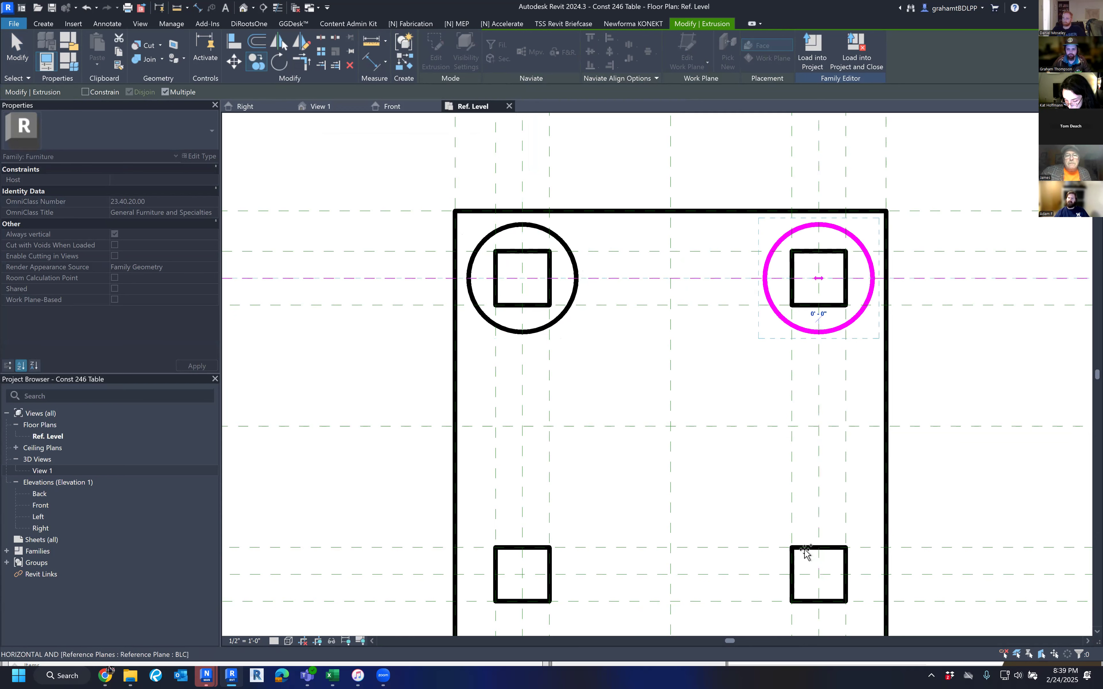
click(818, 575)
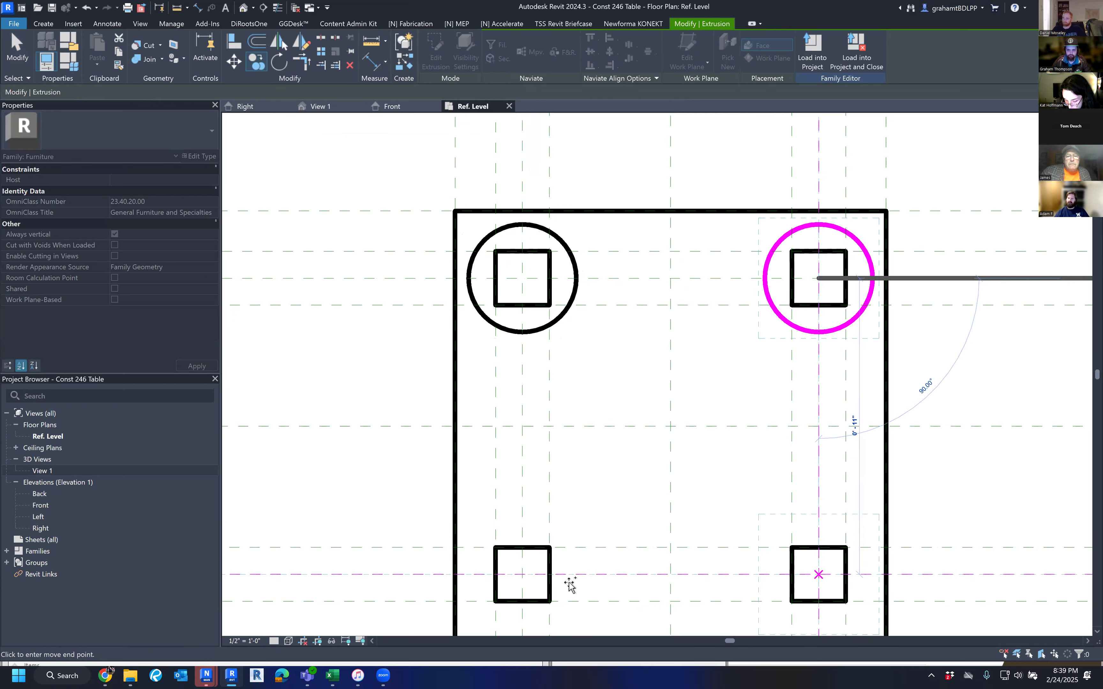
click(519, 575)
key(Escape)
key(Escape)
Step: Align and lock the upper-right circle's center to horizontal reference plane BLC in its extrusion sketch and finish the sketch
click(800, 336)
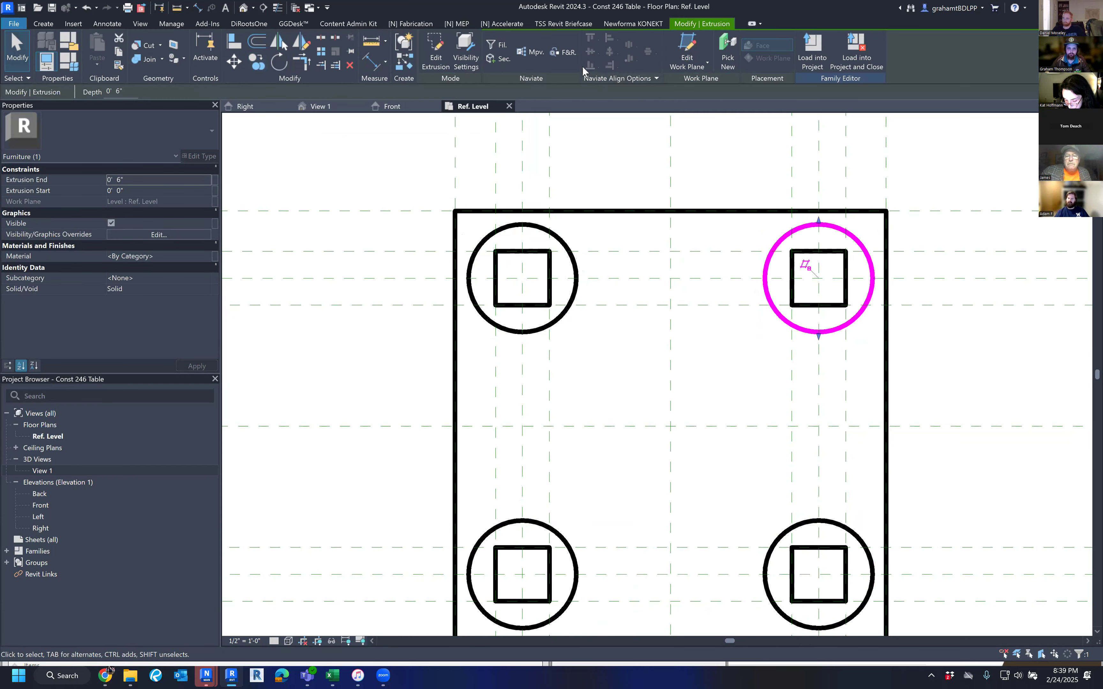
click(436, 55)
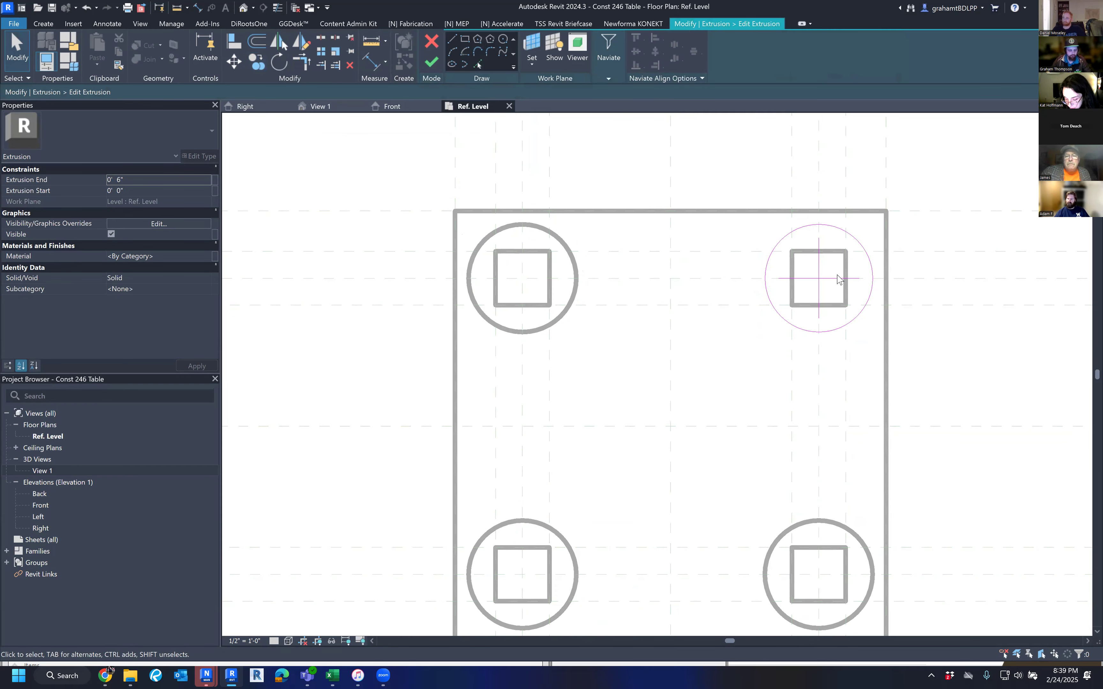
key(a)
key(l)
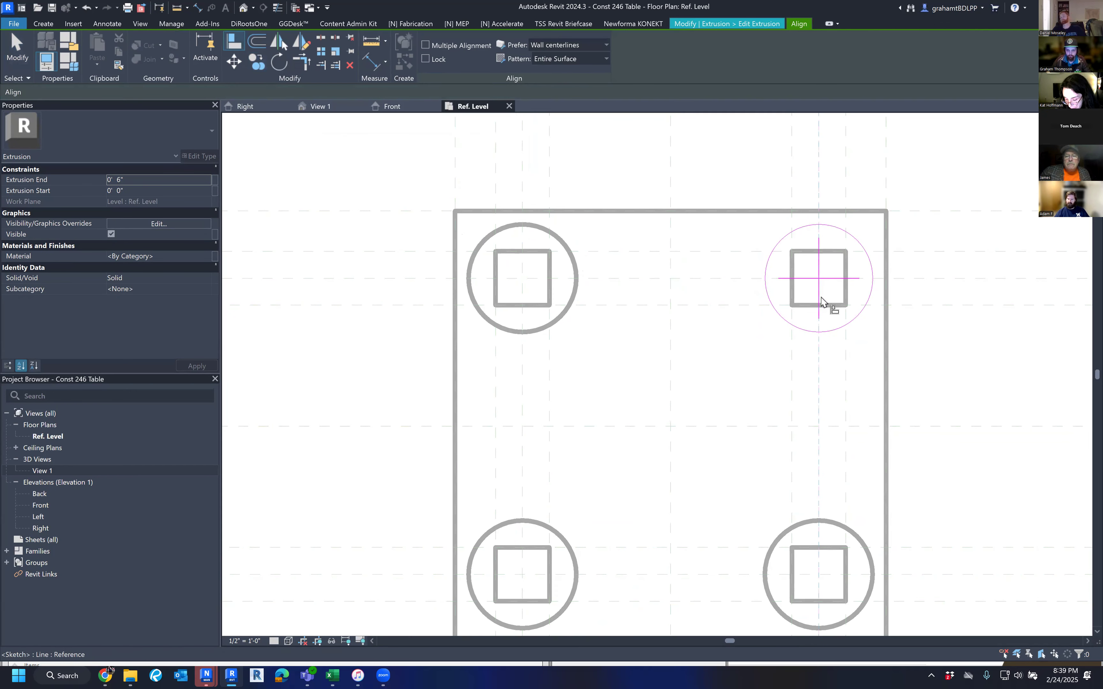
click(725, 279)
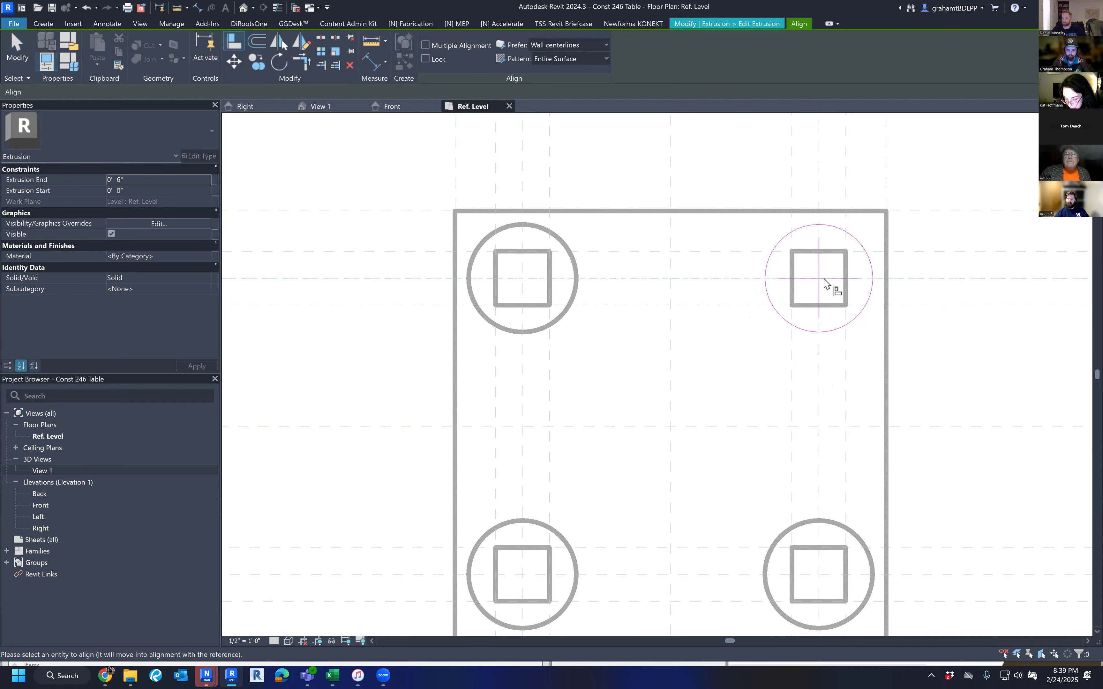
scroll(693, 301, down, 2)
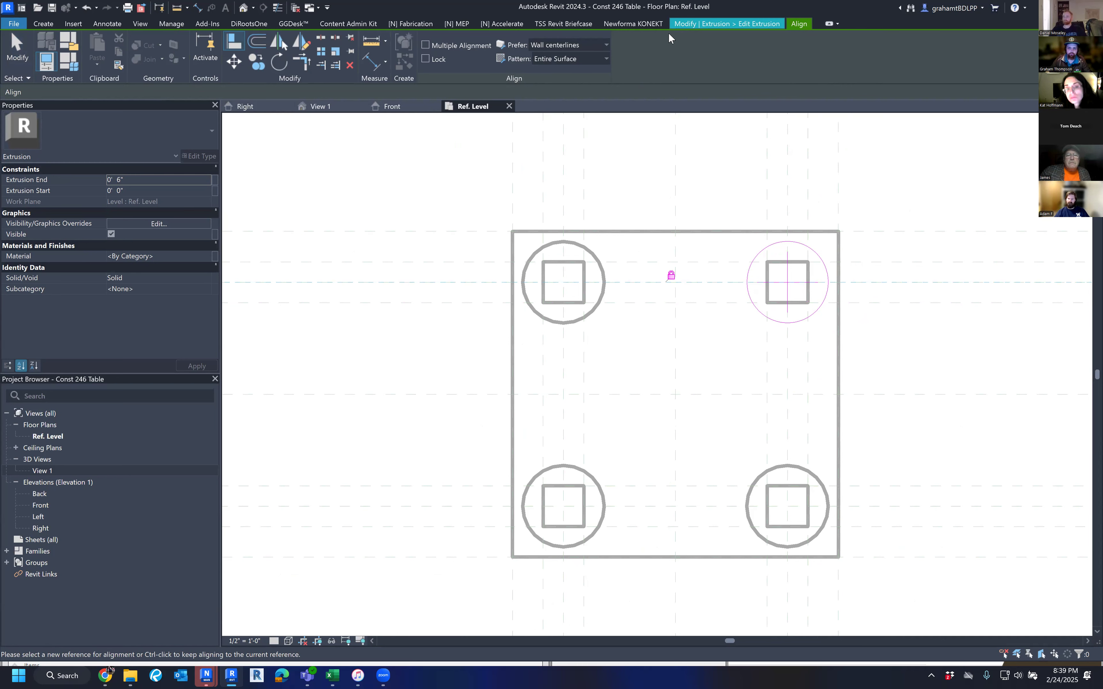
click(738, 24)
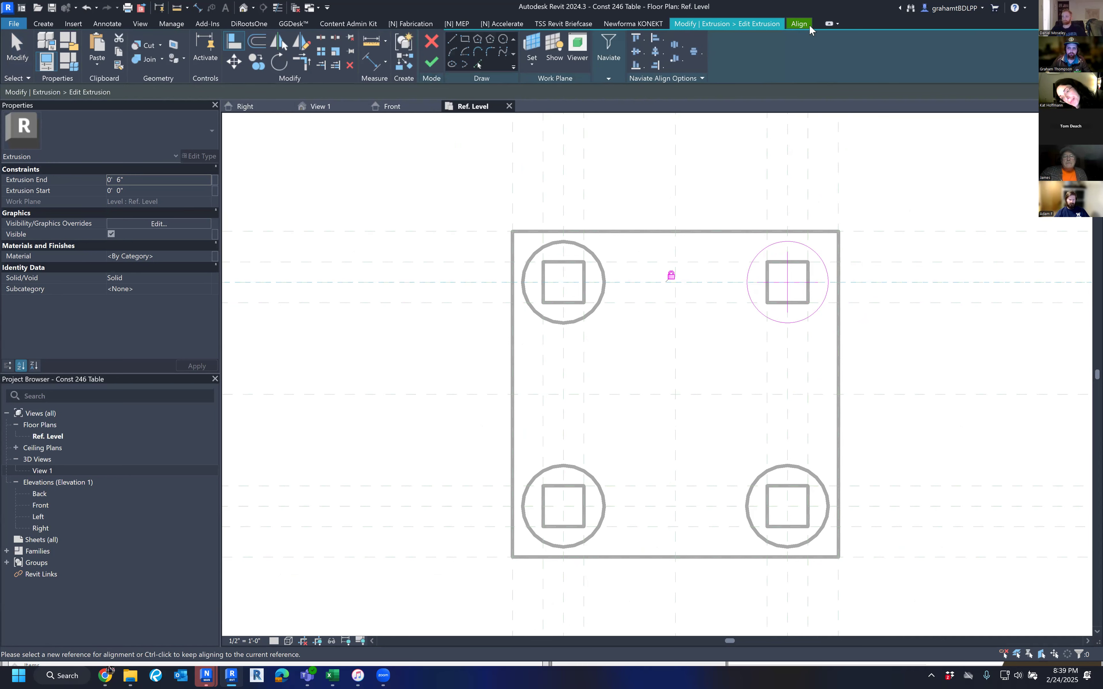
click(431, 62)
middle_drag(707, 361, 639, 212)
key(Escape)
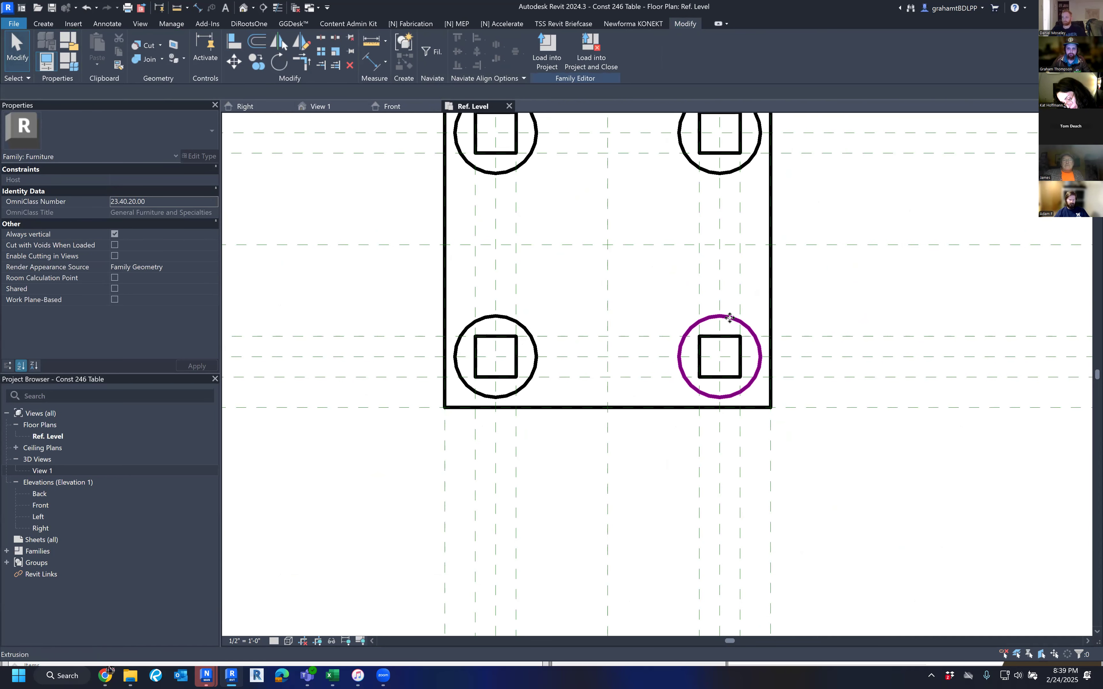
Step: Align the lower-right circle's center to the leg's center reference plane in its extrusion sketch and finish the sketch
click(729, 318)
click(448, 55)
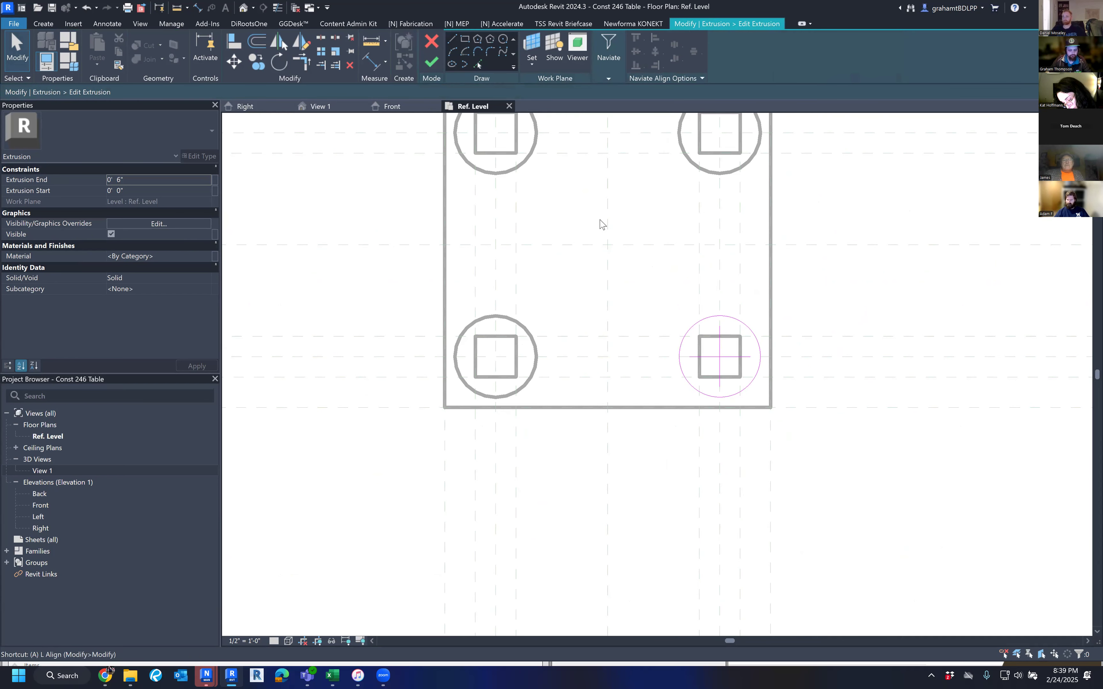
key(a)
key(l)
click(721, 340)
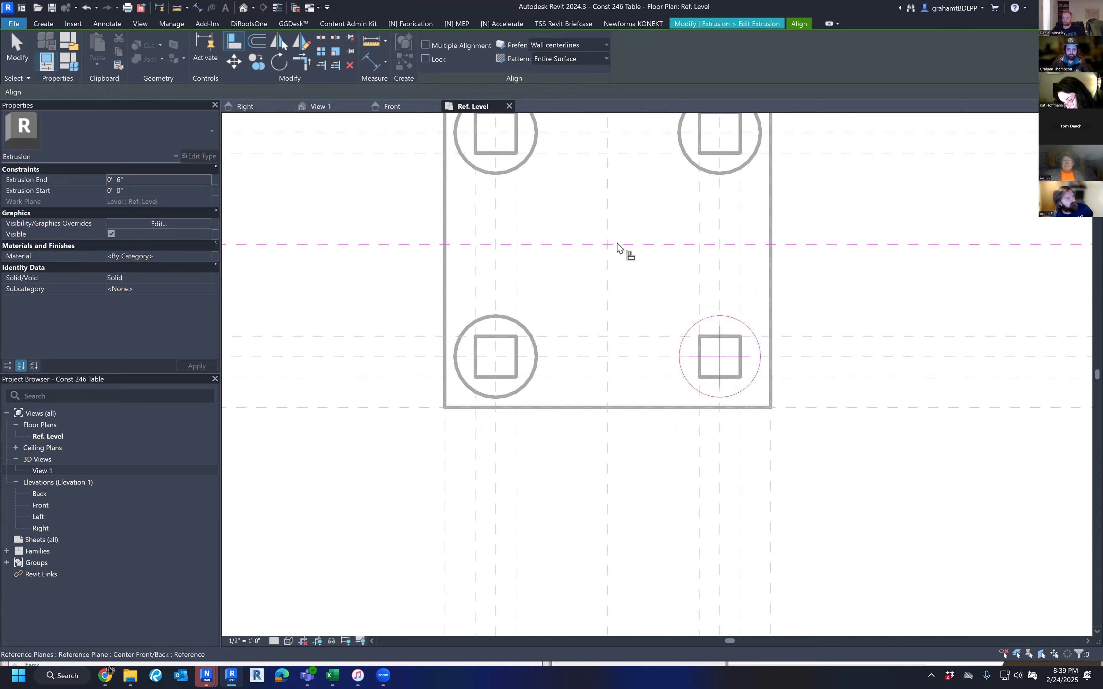
key(Escape)
click(436, 67)
Step: Align and lock the lower-left circle's center to the leg's horizontal center reference plane in its extrusion sketch and finish the sketch
click(524, 329)
click(436, 57)
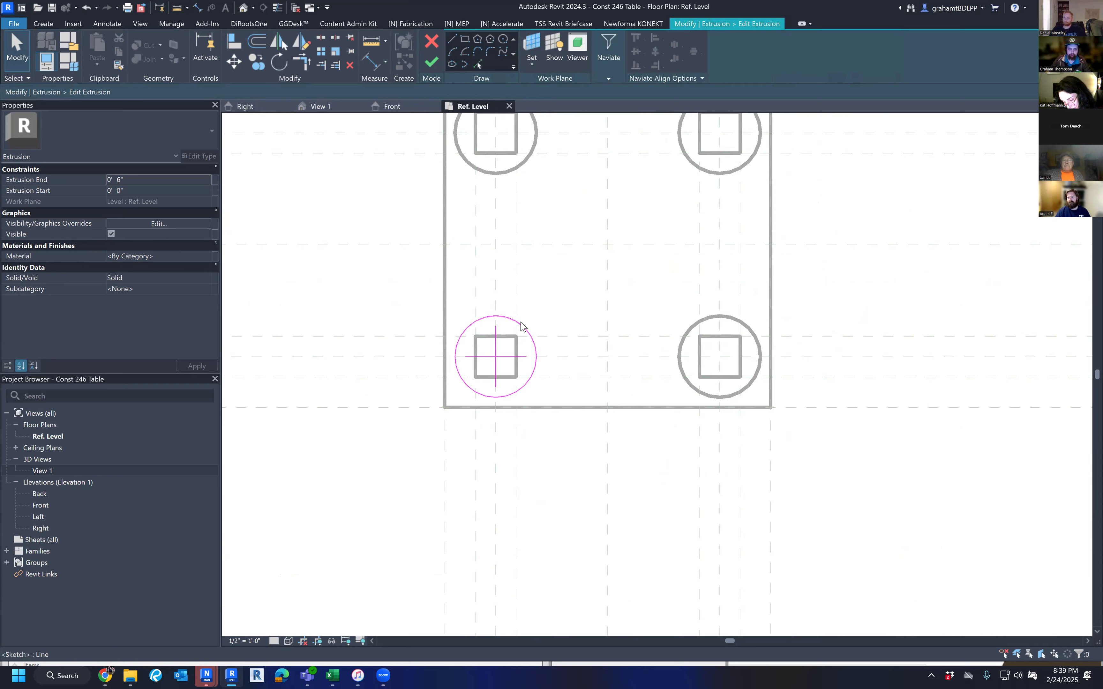
key(a)
key(l)
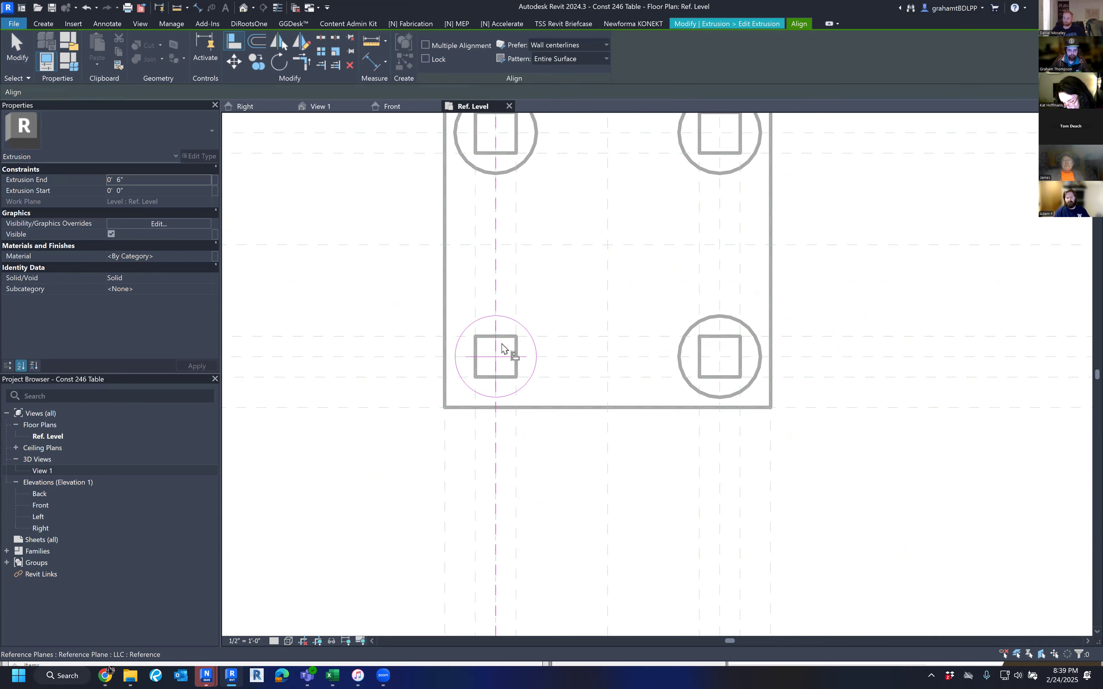
click(522, 361)
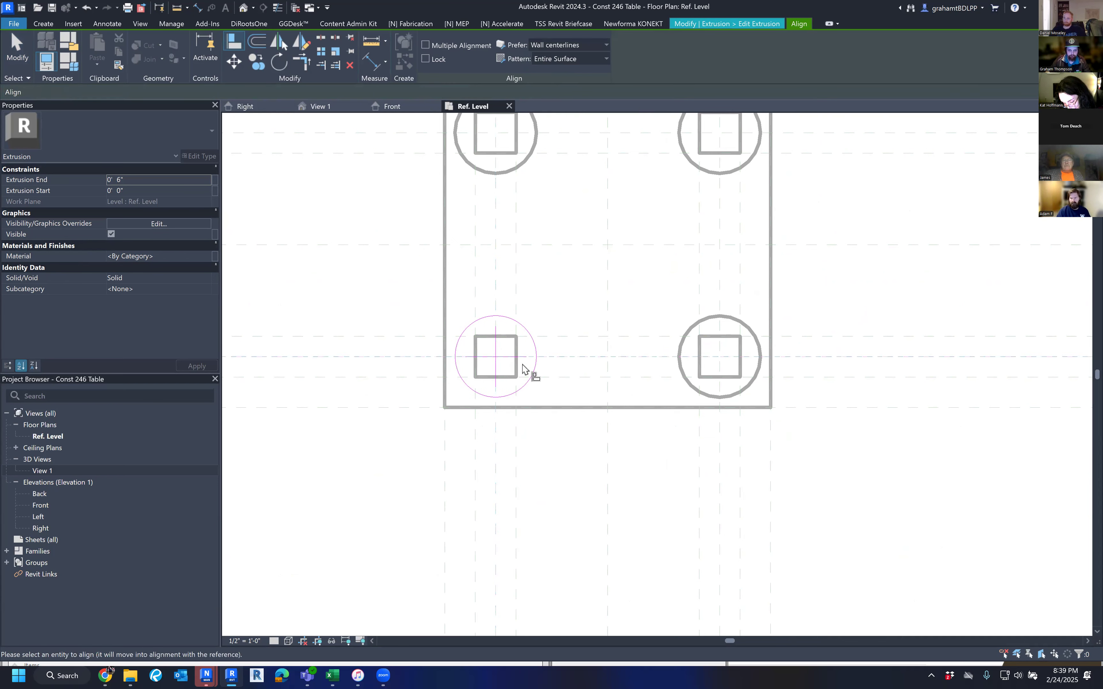
click(659, 353)
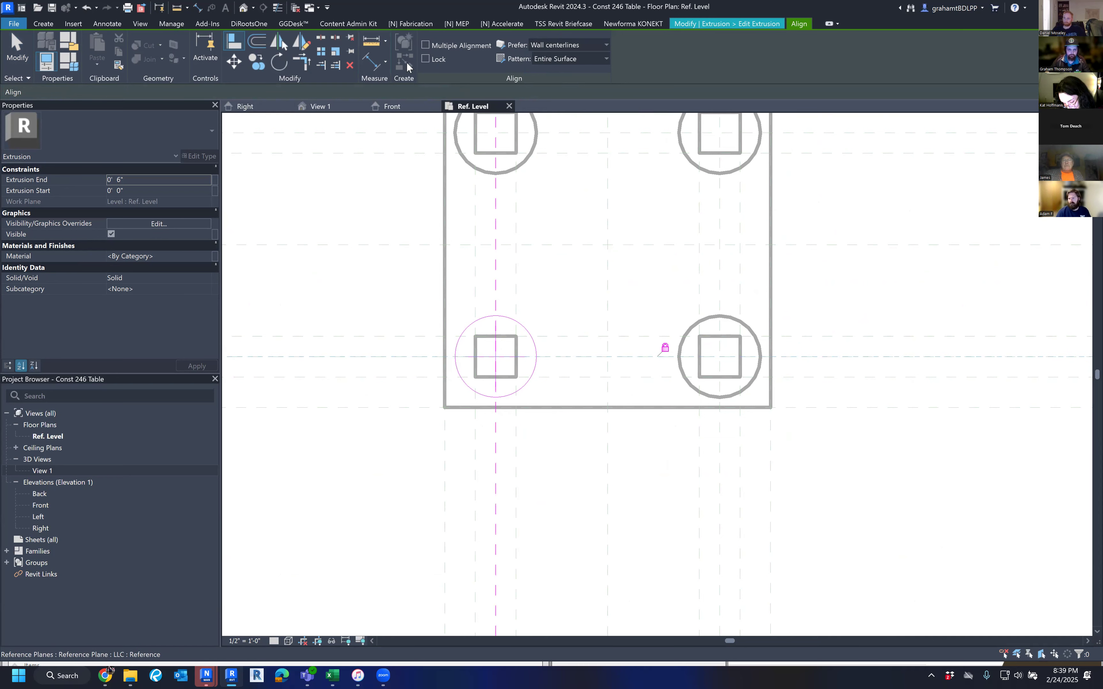
click(753, 22)
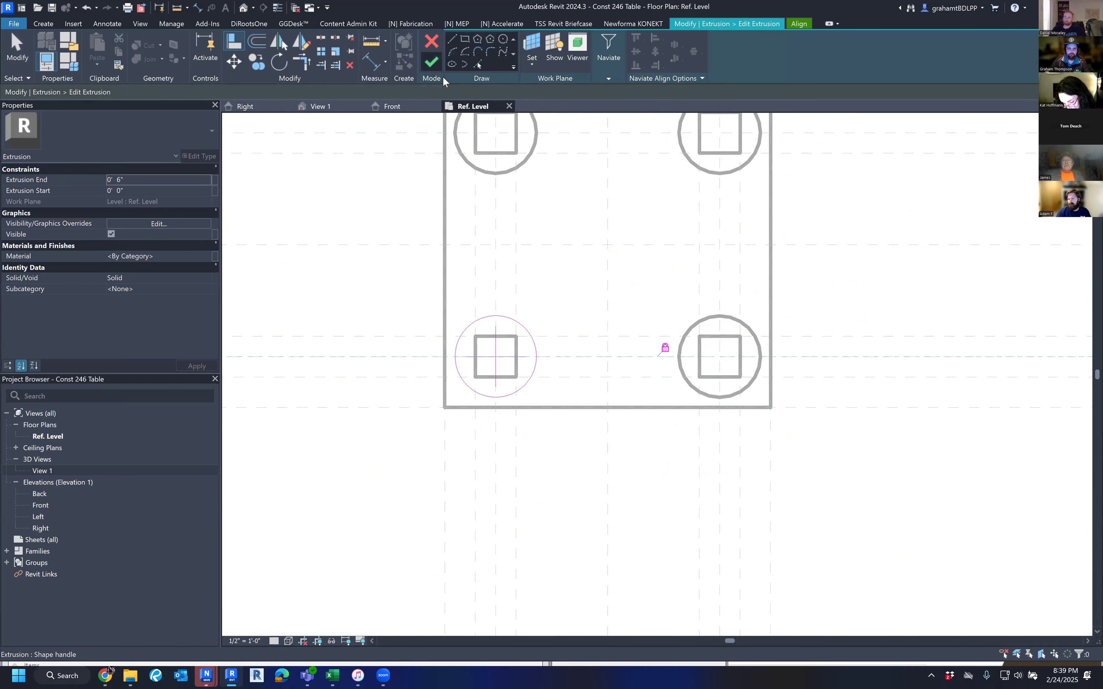
click(432, 61)
Step: In the Front elevation, align and lock the tops of the round legs to the TABLE THICKNESS reference plane under the table top
scroll(844, 246, down, 2)
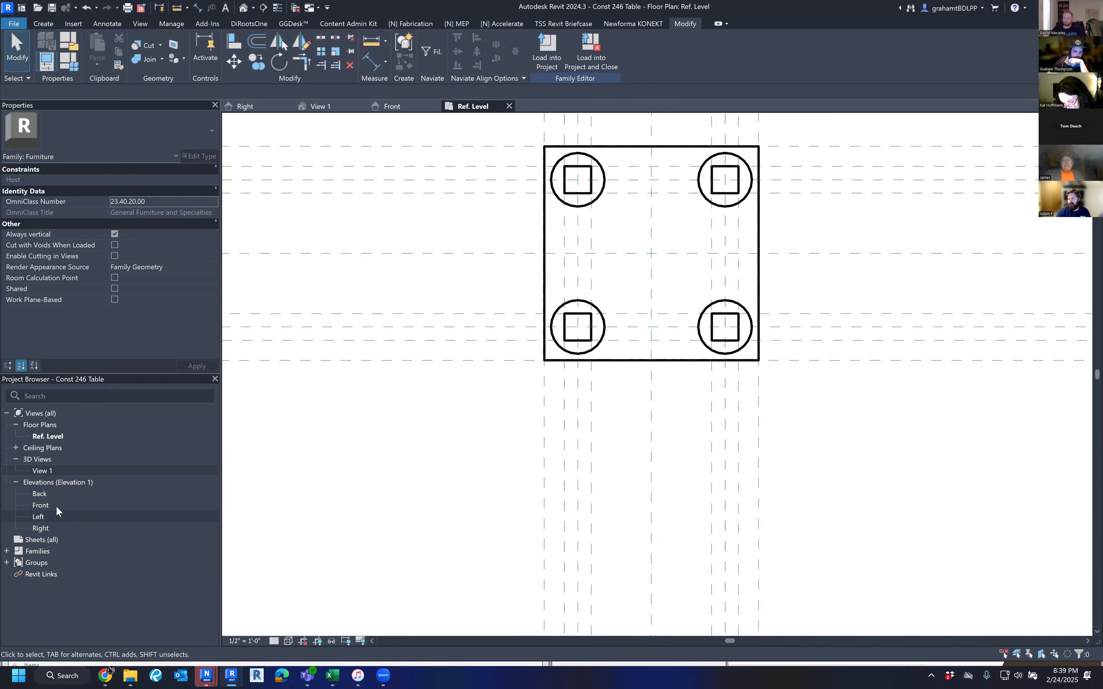
double_click(41, 505)
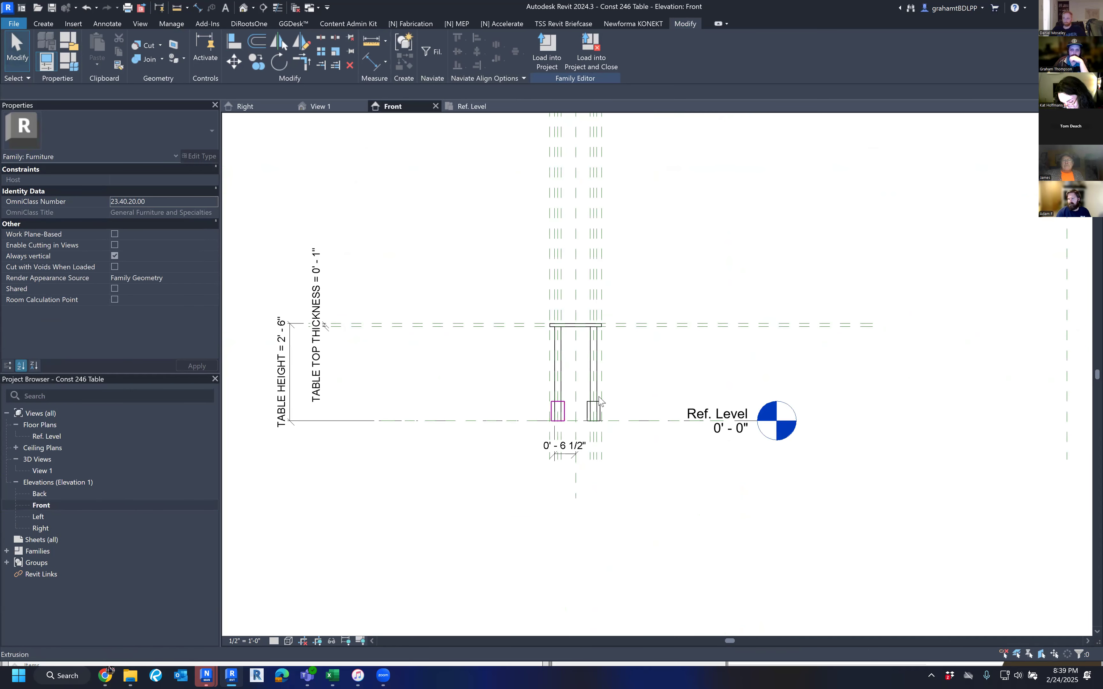
scroll(599, 401, up, 3)
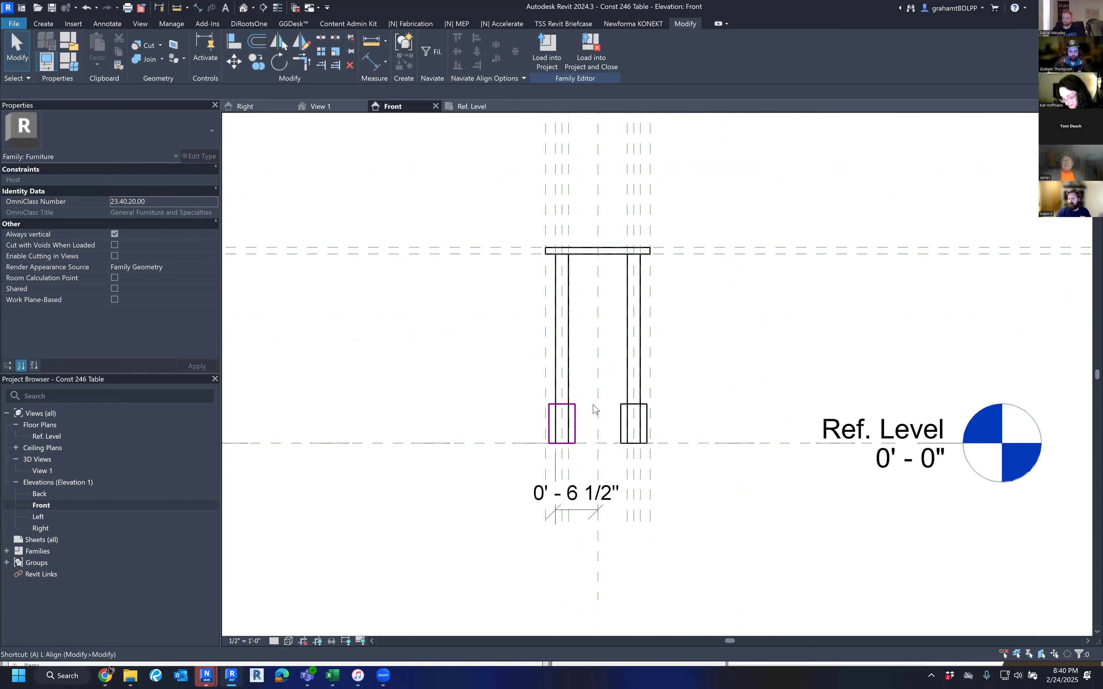
key(l)
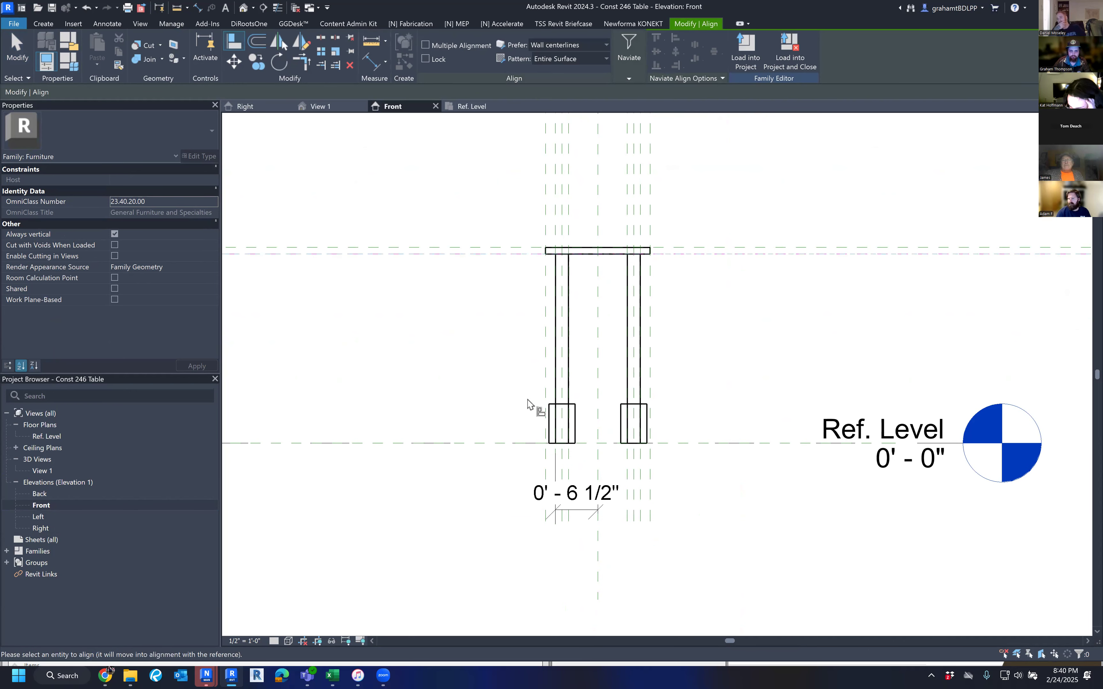
click(666, 246)
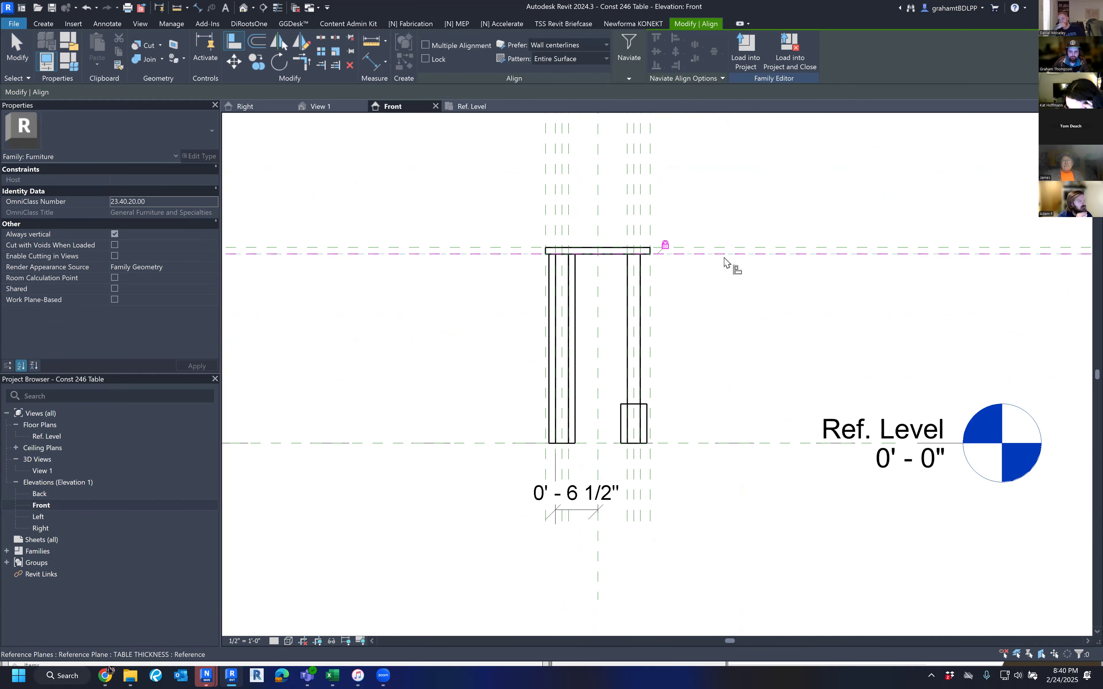
click(647, 409)
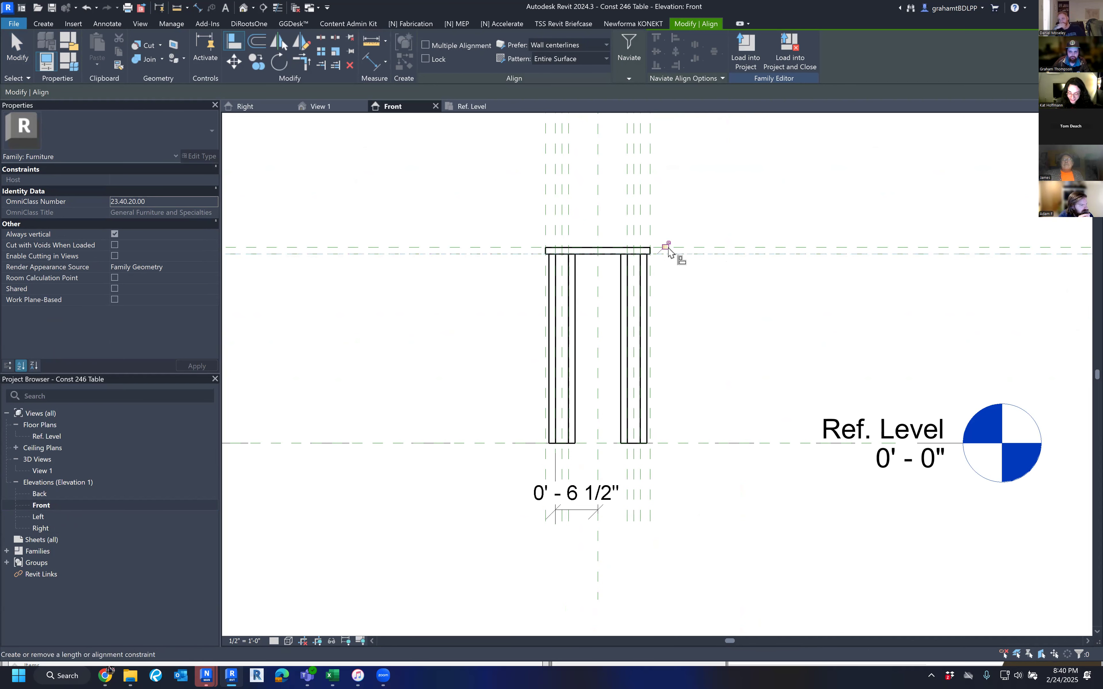
scroll(700, 283, down, 3)
key(Escape)
key(Escape)
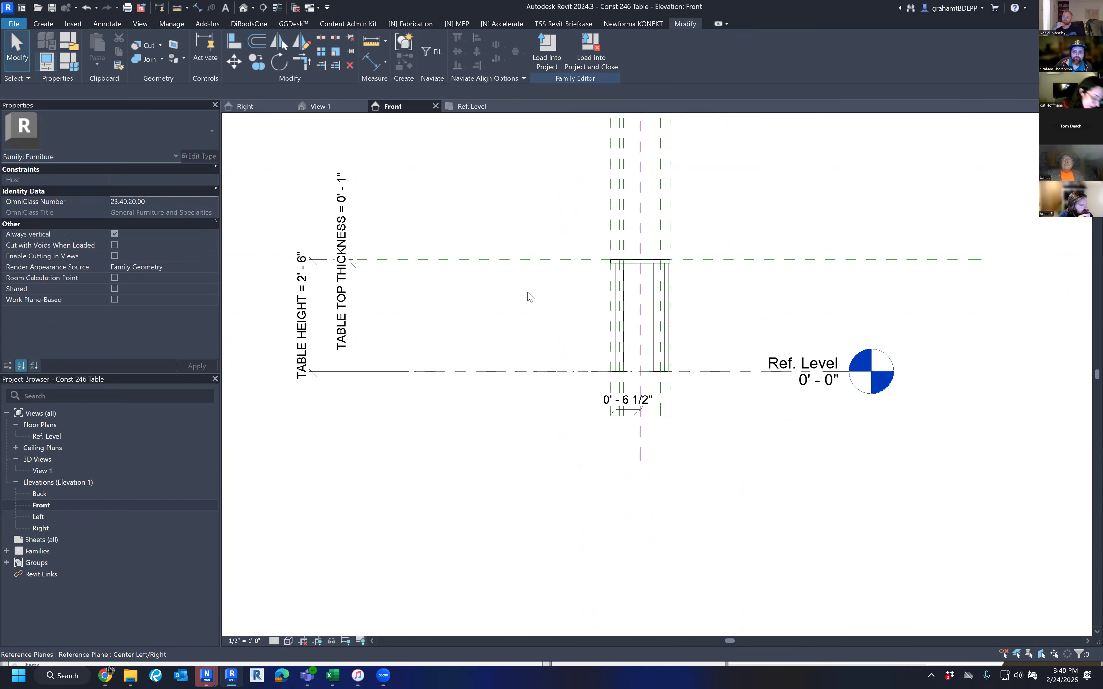
Step: Open the 3D view View 1 and set its visual style to Wireframe to show the square legs inside the round ones
double_click(41, 471)
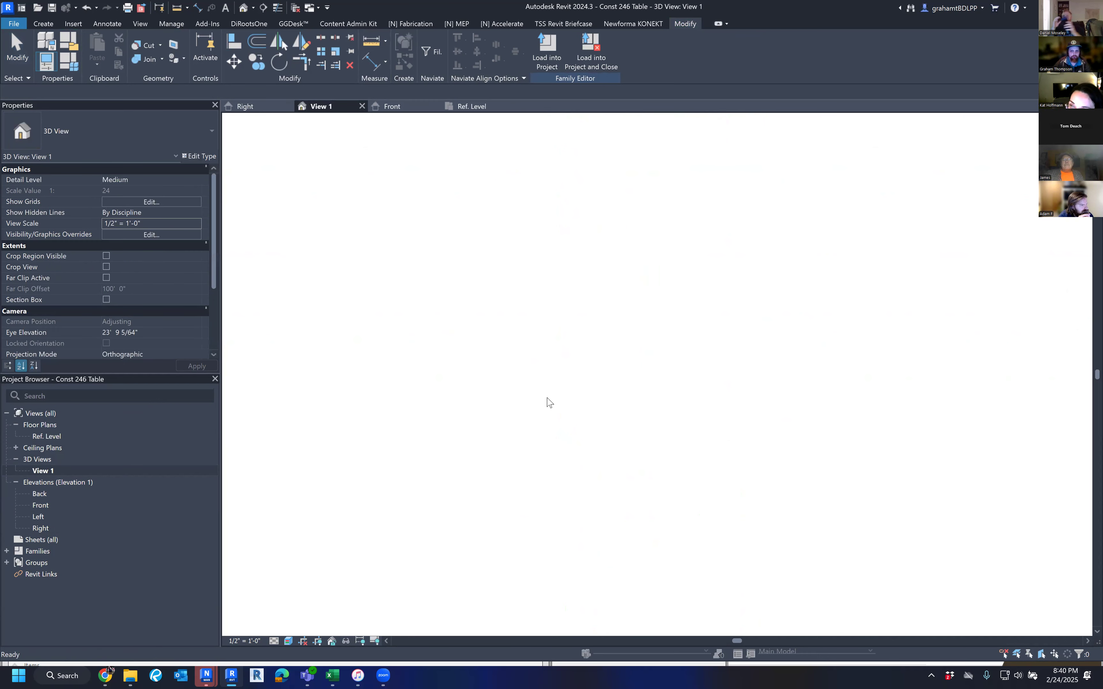
shift+middle_drag(721, 417, 754, 436)
middle_drag(586, 480, 713, 417)
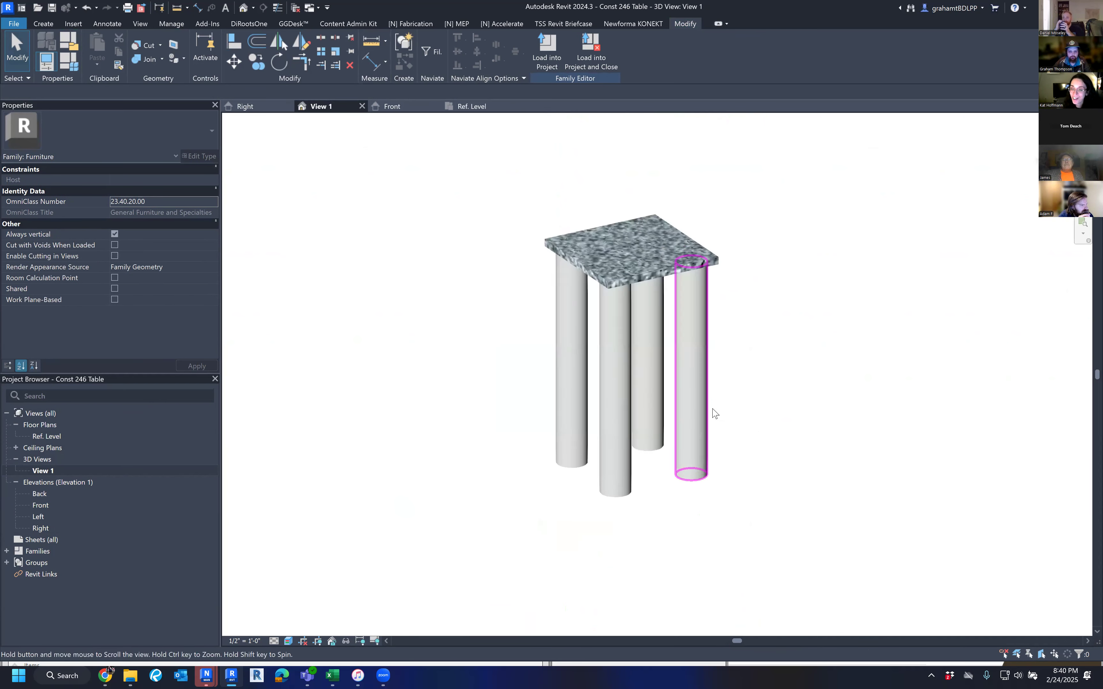
click(72, 63)
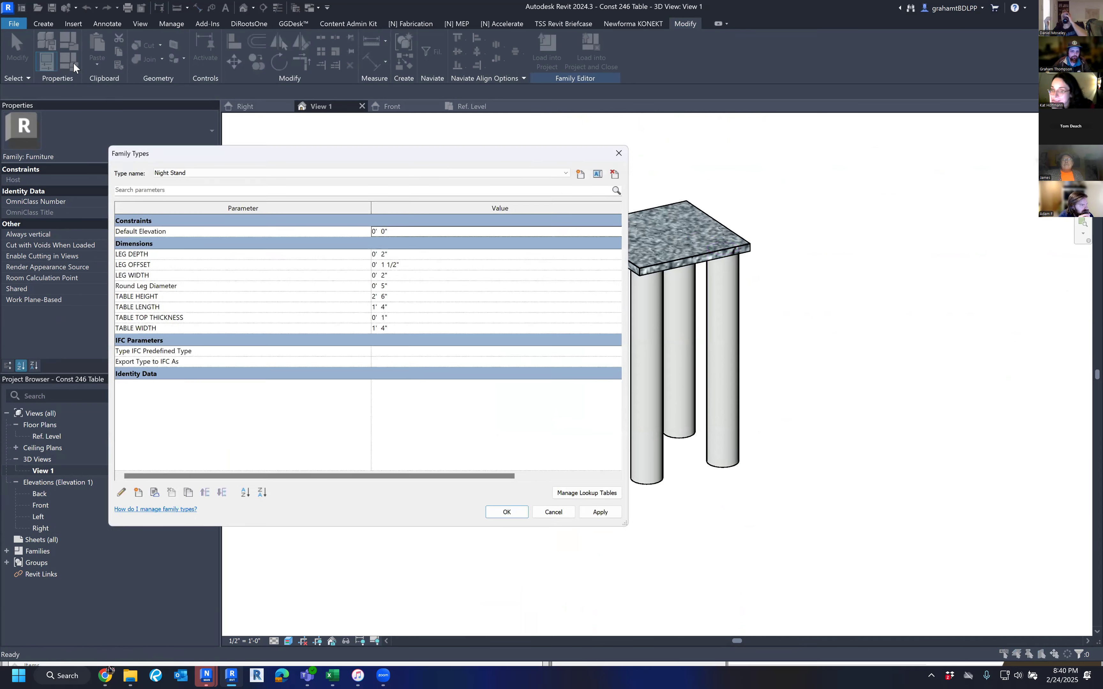
key(Escape)
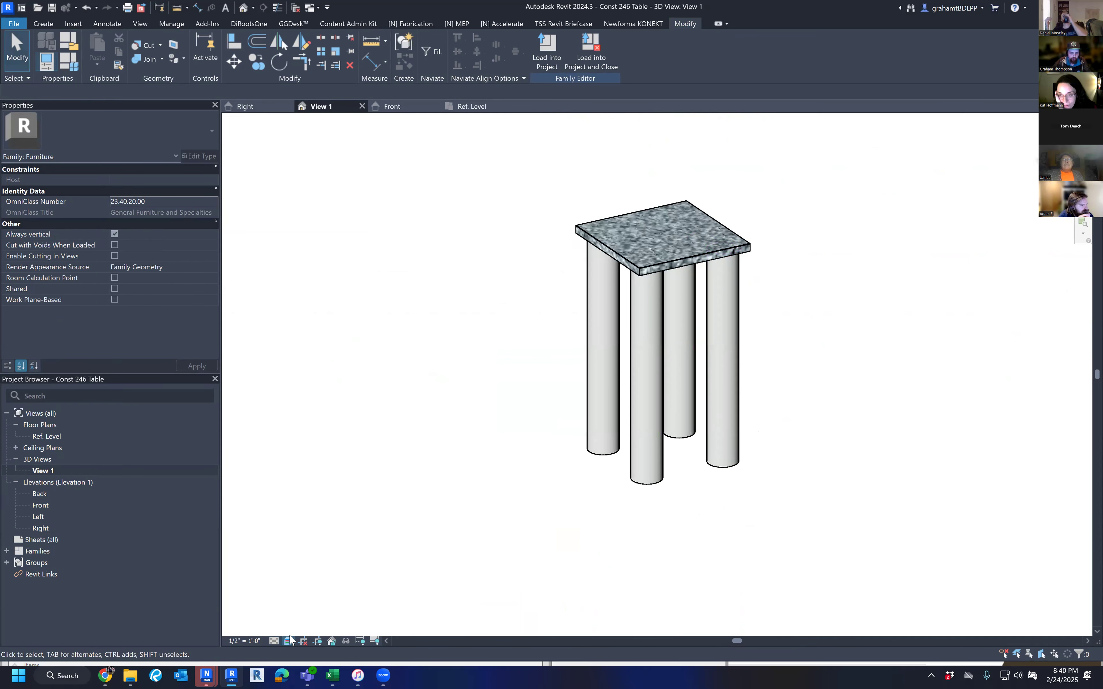
click(288, 640)
click(313, 577)
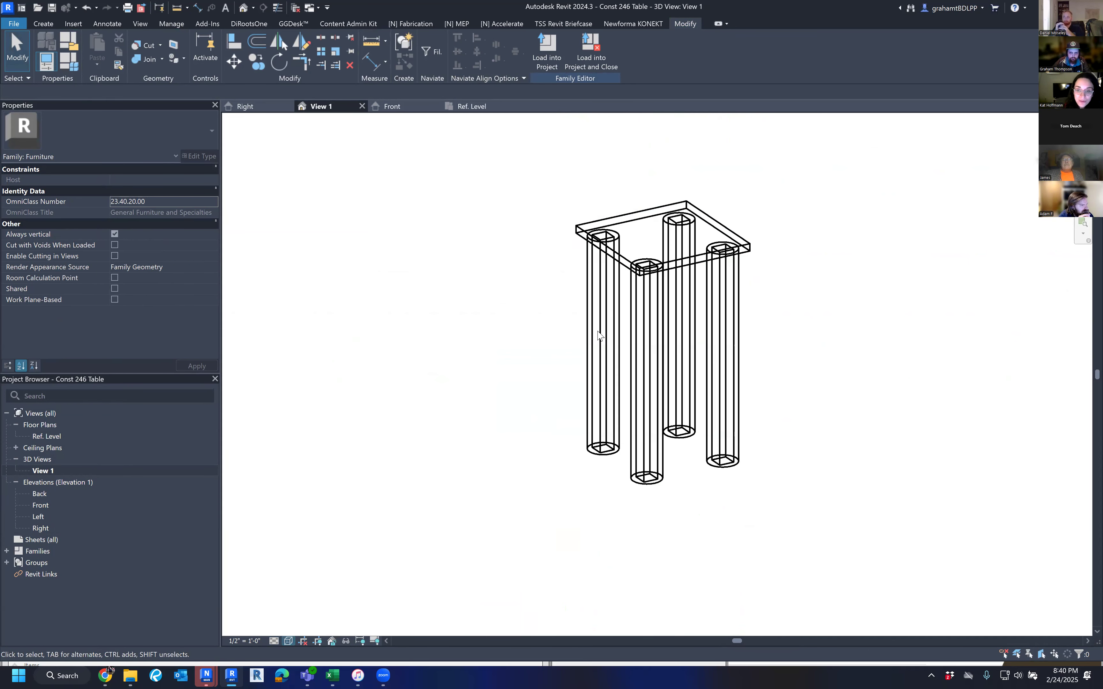
scroll(729, 175, up, 5)
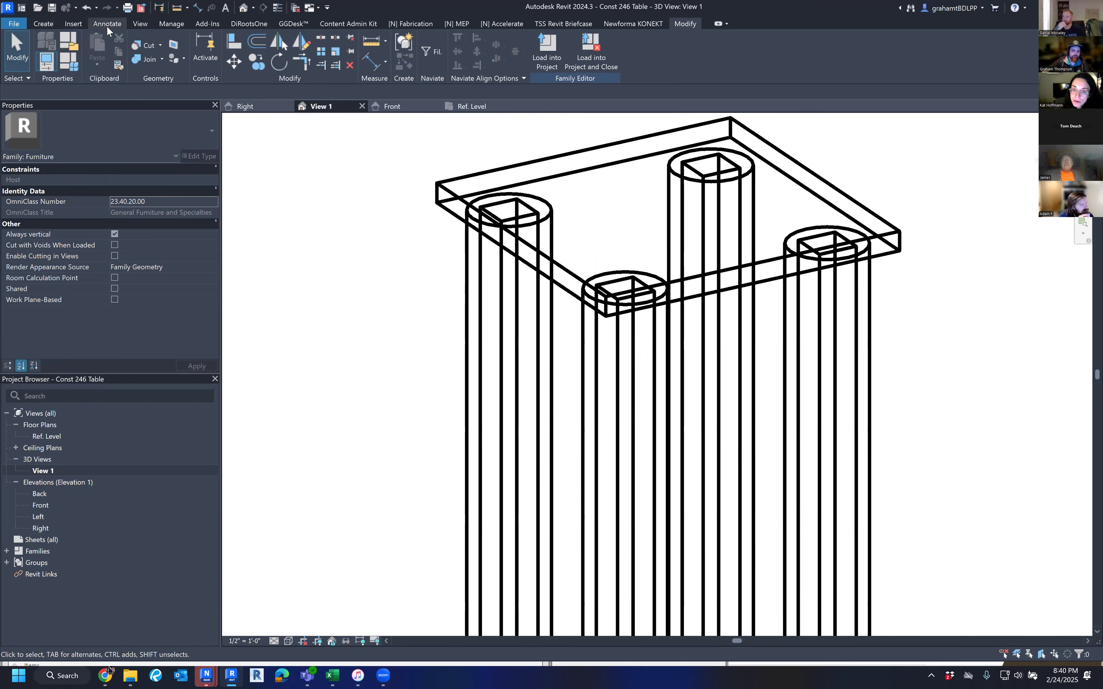
Step: Switch the family type to Dining Table and examine how the round and square legs overlap in the 3D view
click(46, 61)
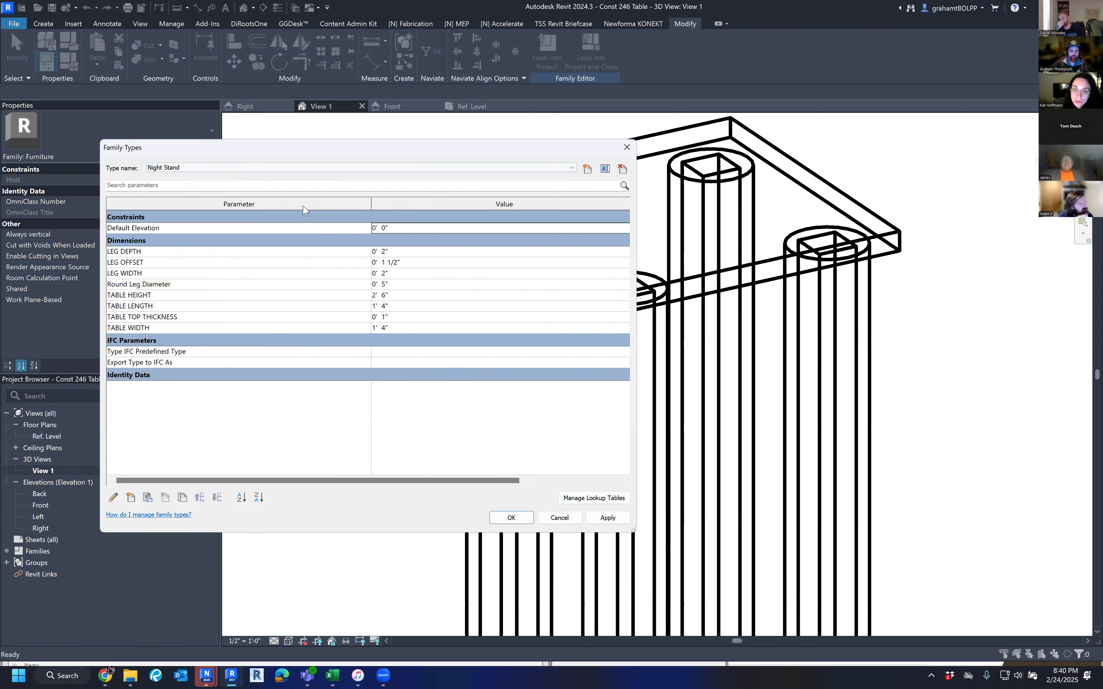
click(228, 174)
click(188, 187)
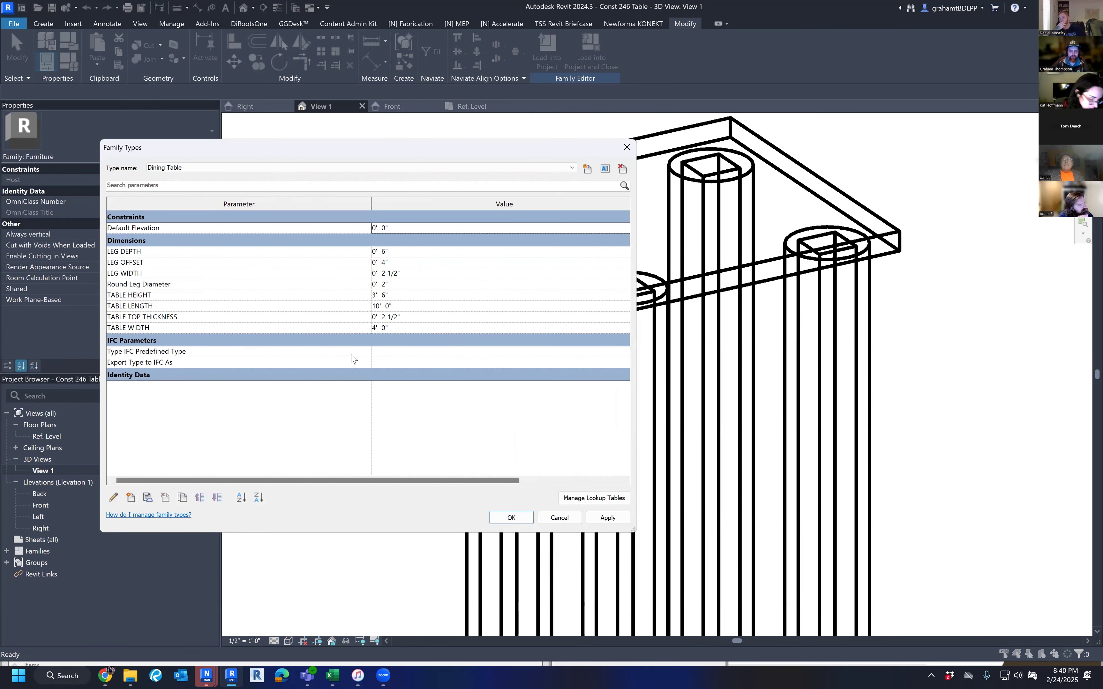
click(510, 517)
scroll(592, 438, down, 5)
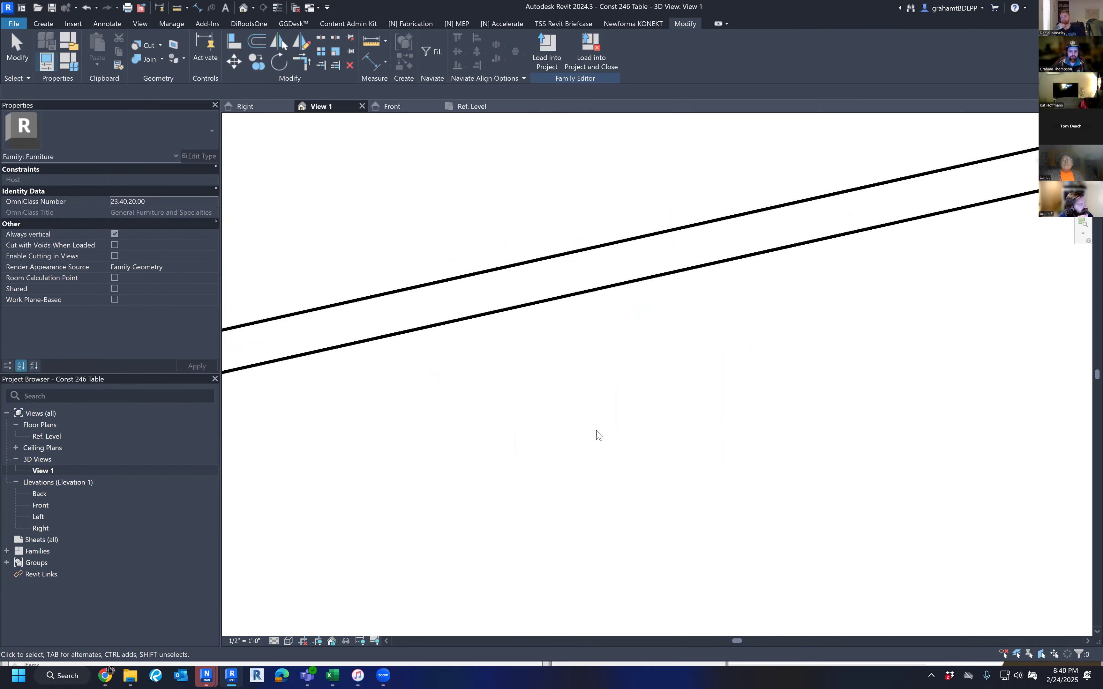
scroll(587, 435, up, 10)
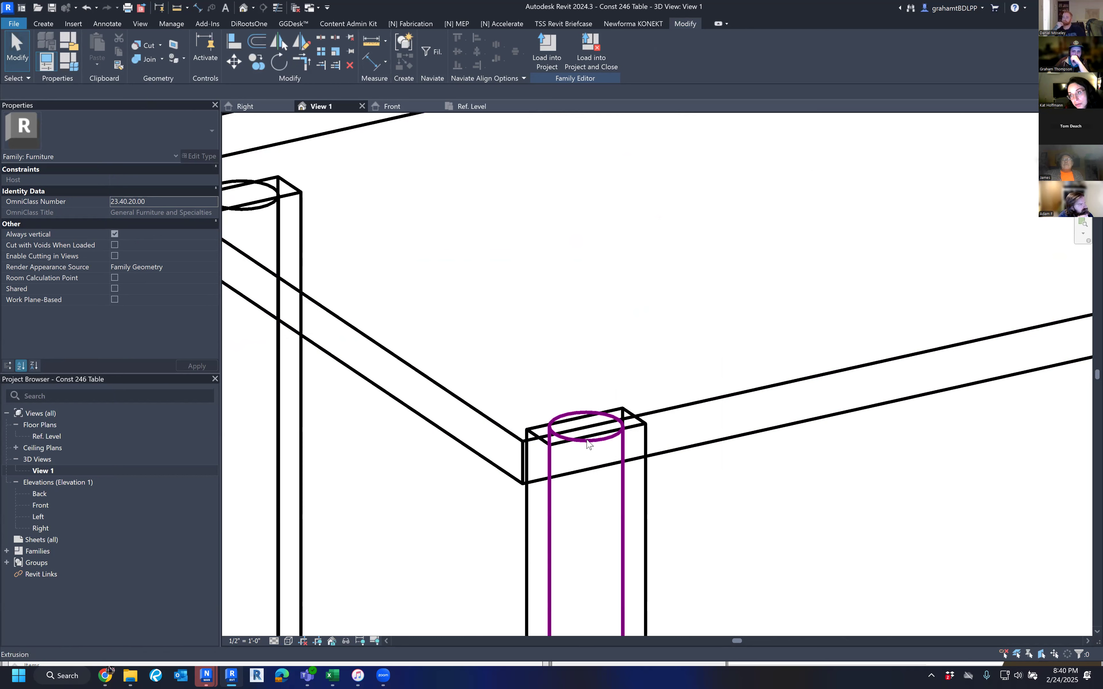
click(588, 444)
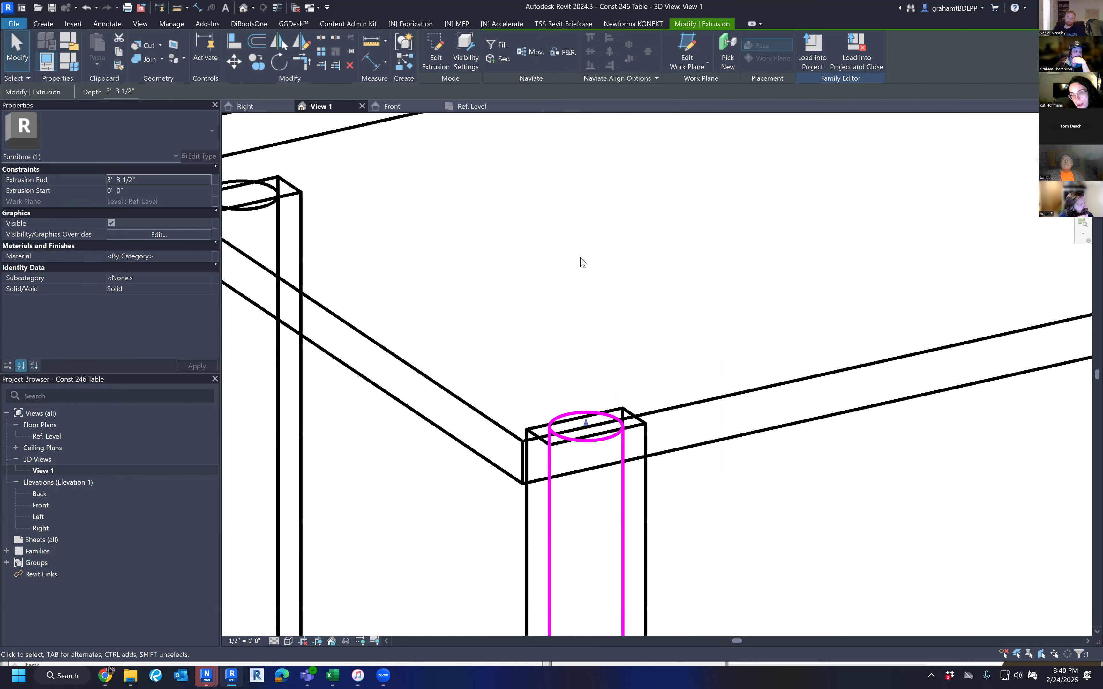
click(758, 484)
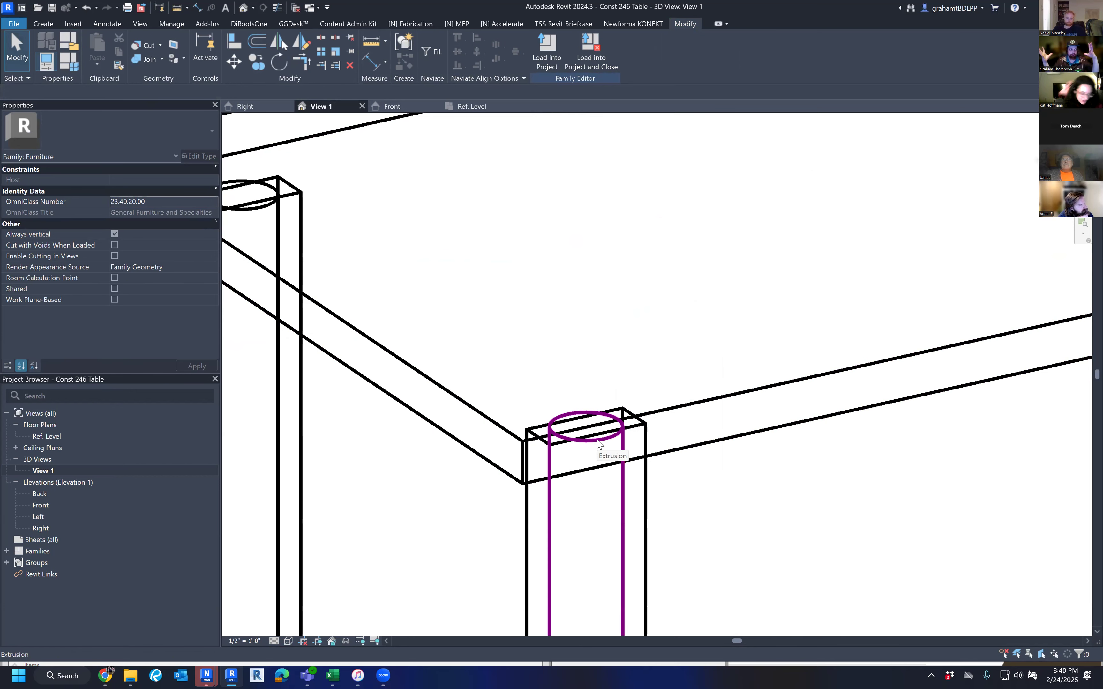
scroll(620, 366, down, 3)
scroll(620, 365, down, 4)
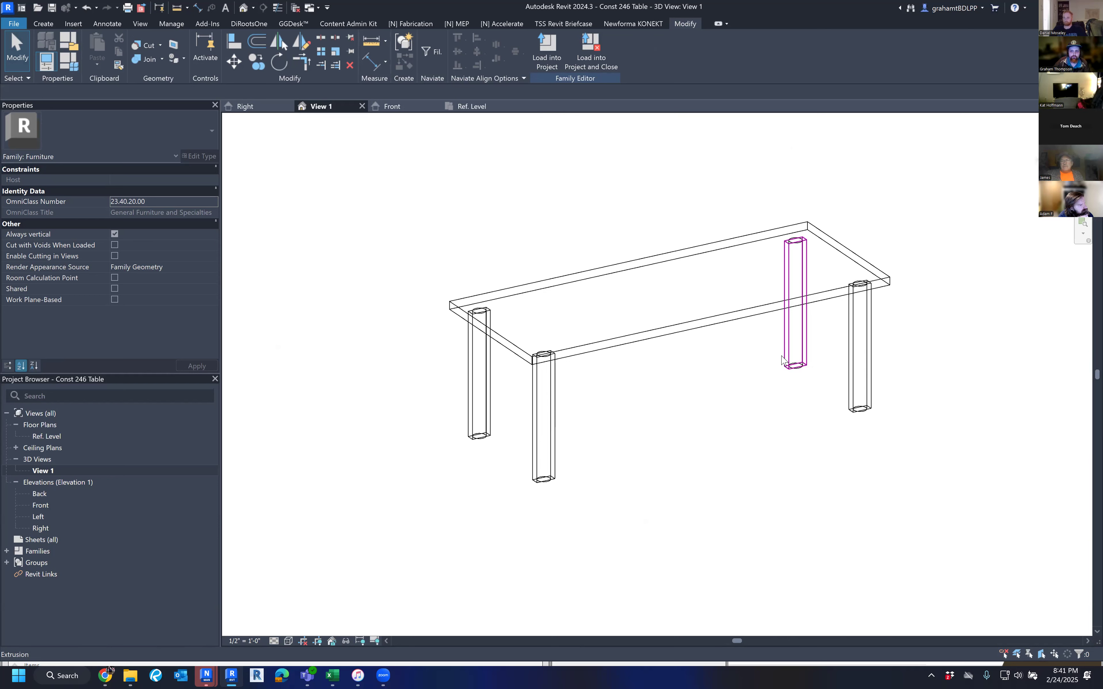
Step: Associate the Visible property of all four square legs with a new Yes/No type parameter named Square Legs, grouped under Other
click(782, 363)
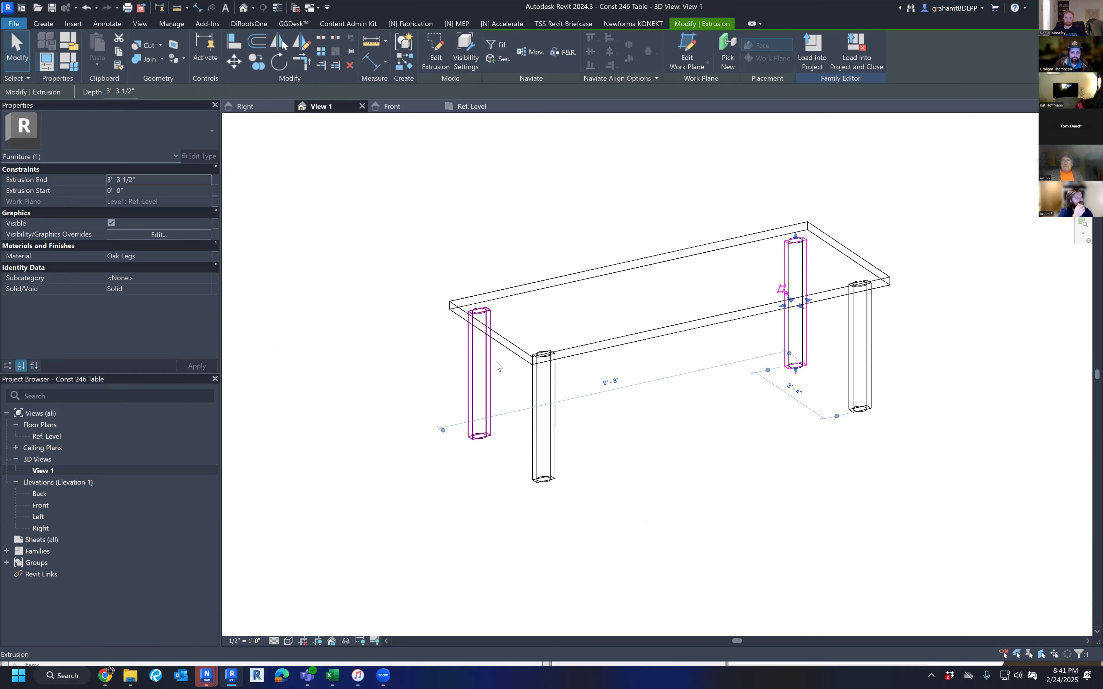
ctrl+click(491, 367)
ctrl+click(558, 384)
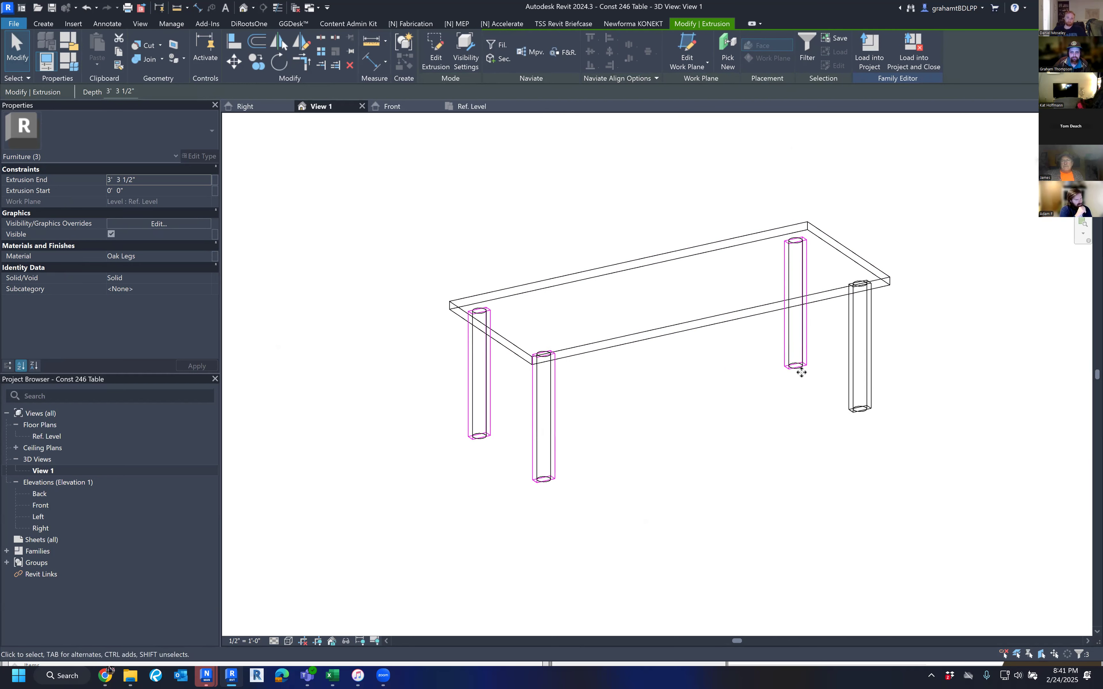
ctrl+click(872, 350)
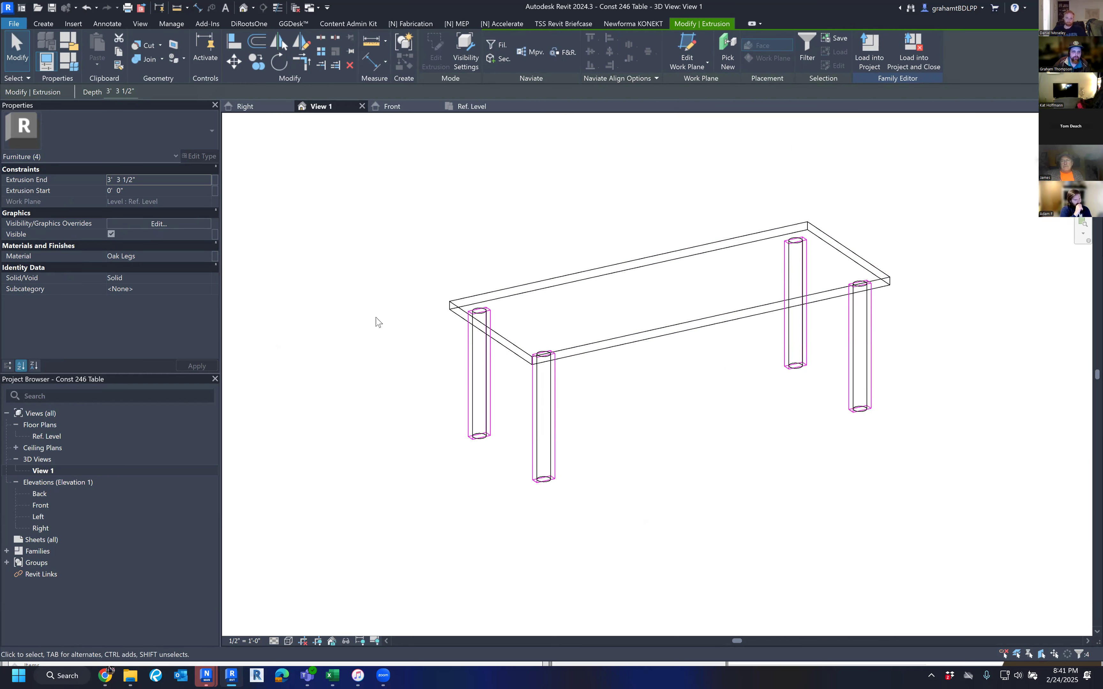
click(215, 235)
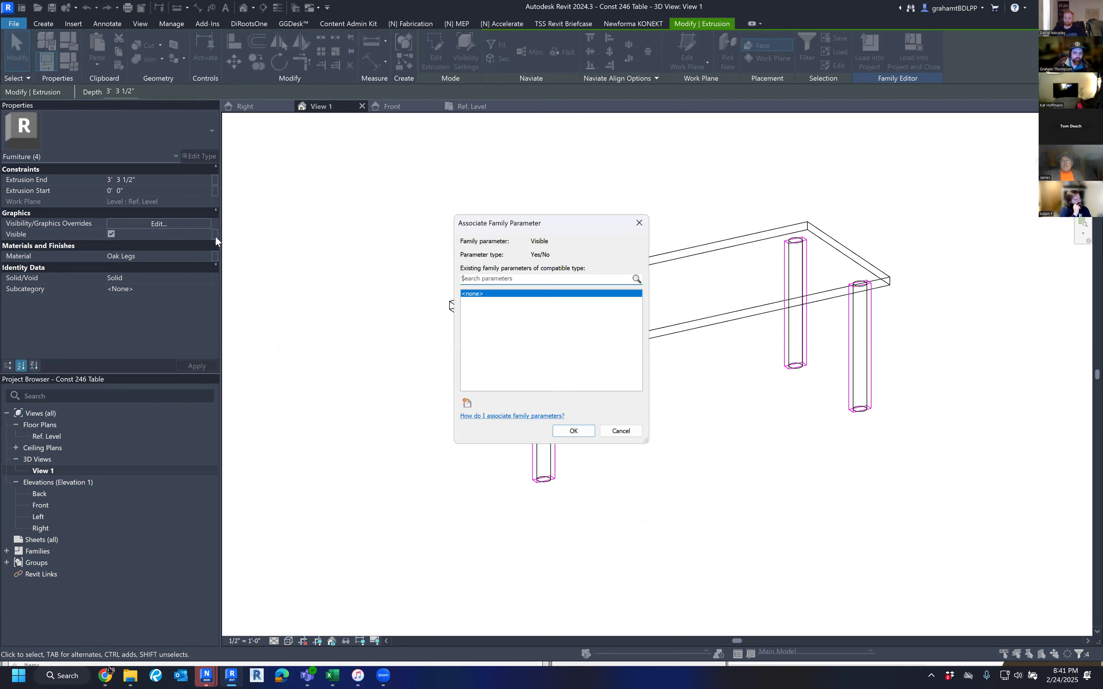
click(466, 403)
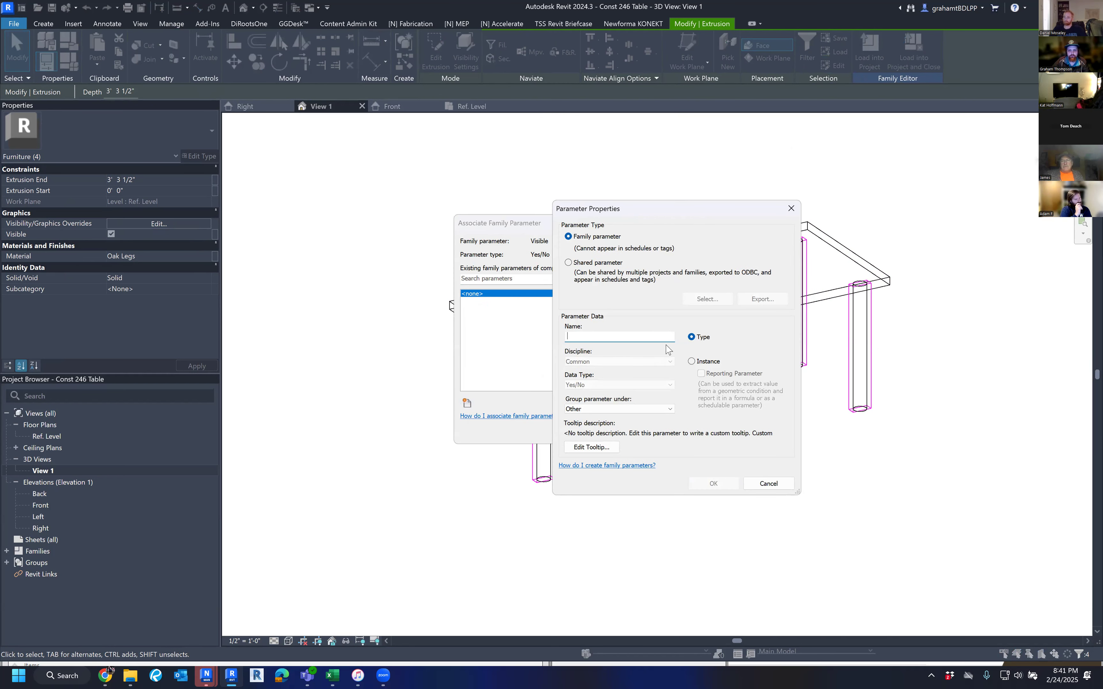
text(Square Legs)
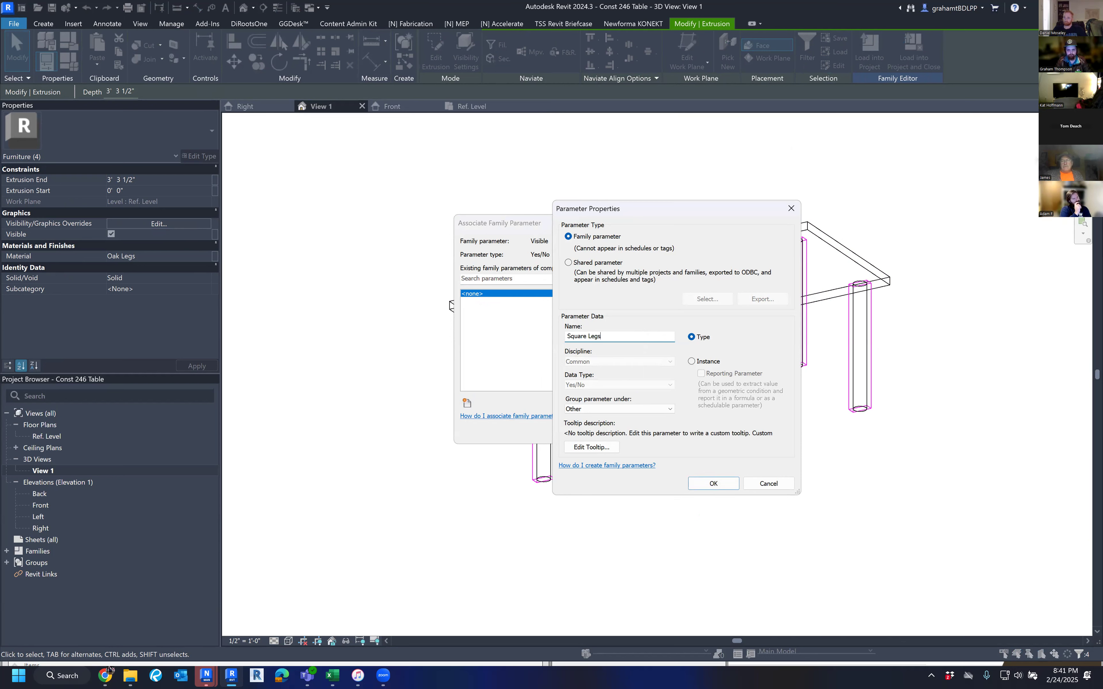
click(710, 483)
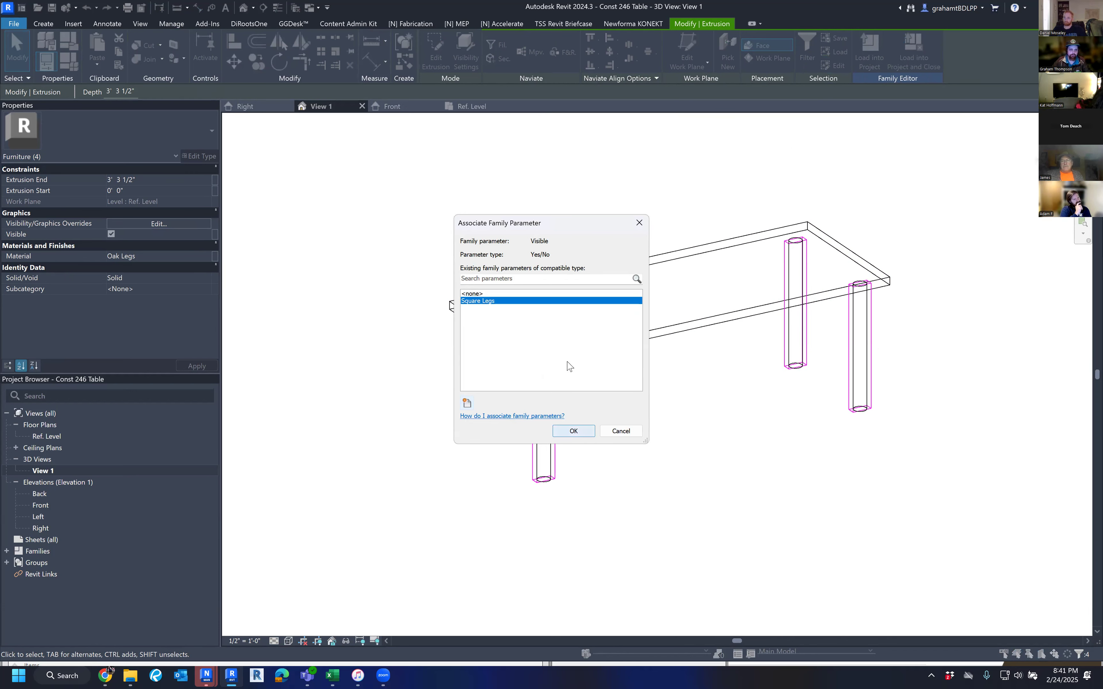
click(573, 432)
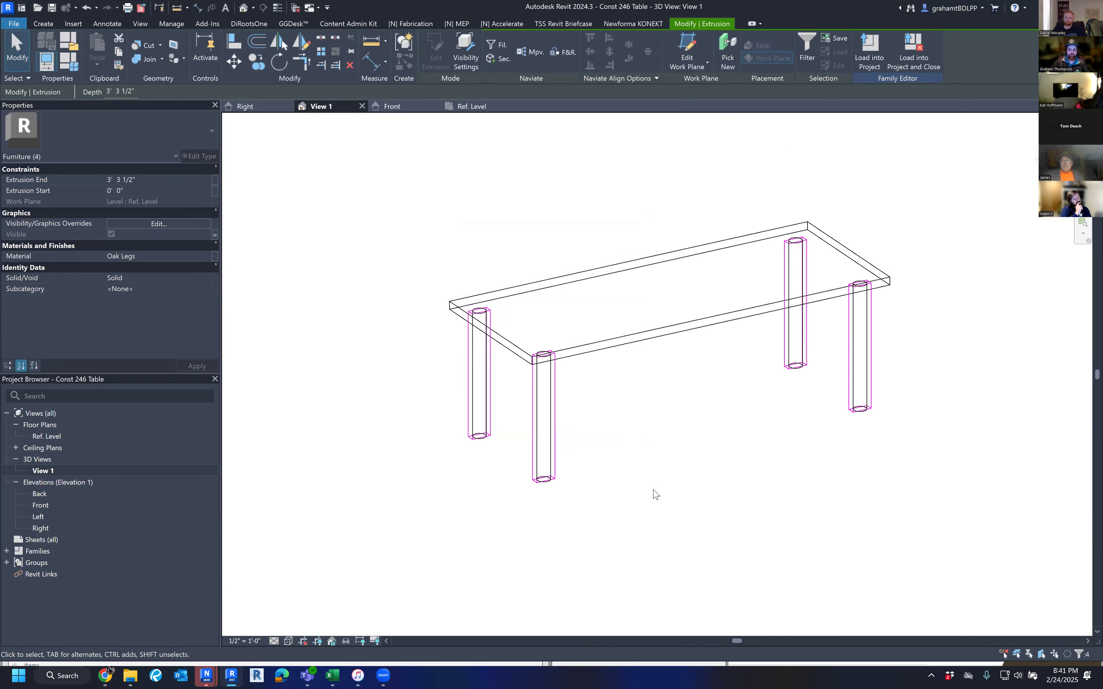
Step: Associate the Visible property of all four round legs with a new Yes/No type parameter named Round Legs, grouped under Other
click(652, 492)
click(552, 401)
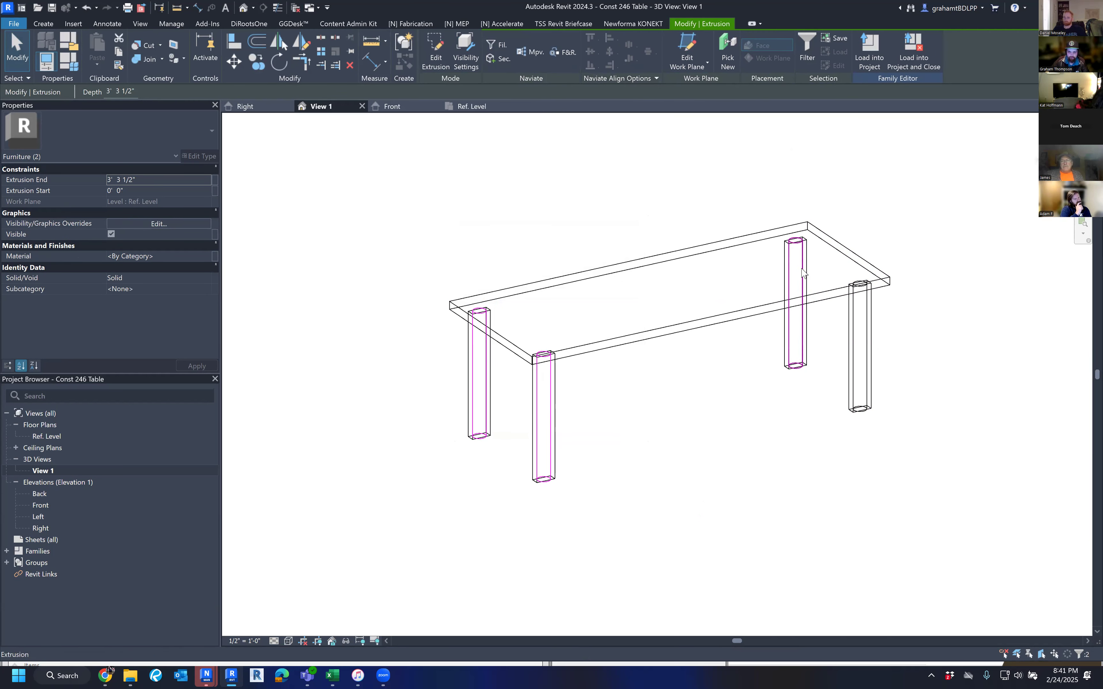
ctrl+click(802, 272)
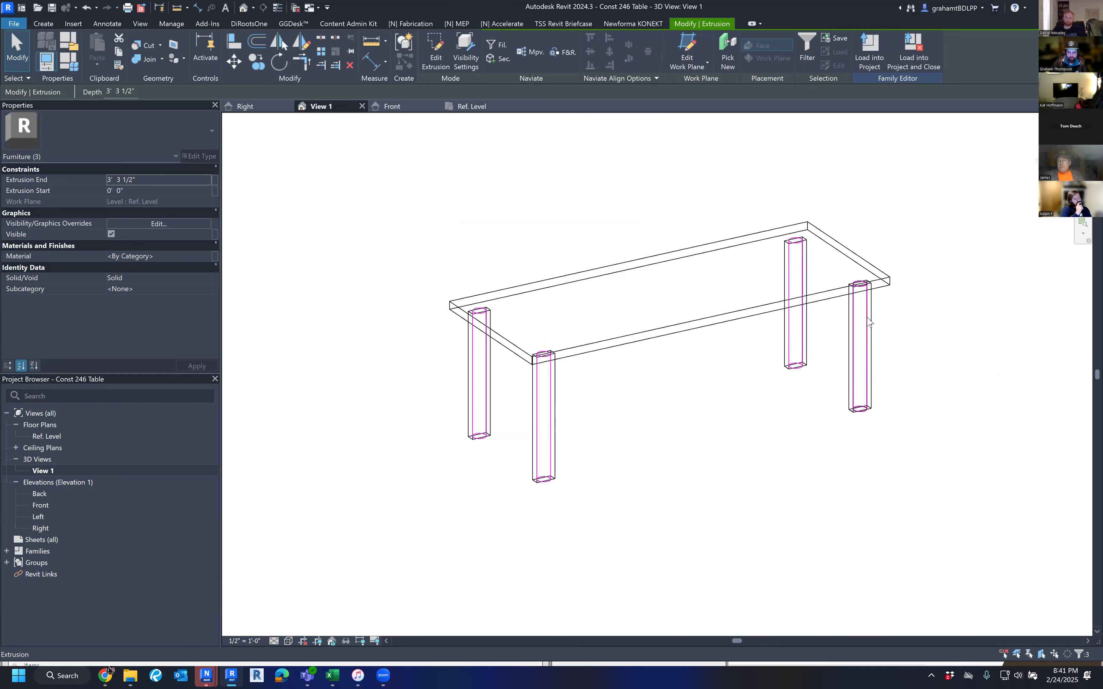
ctrl+click(868, 325)
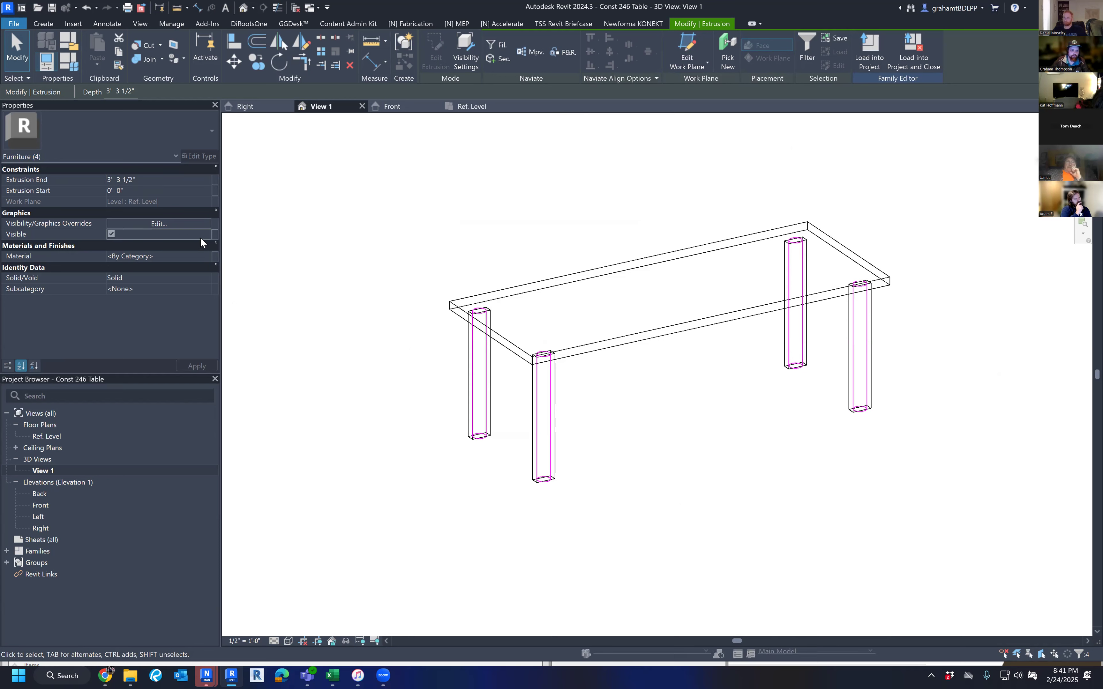
click(186, 223)
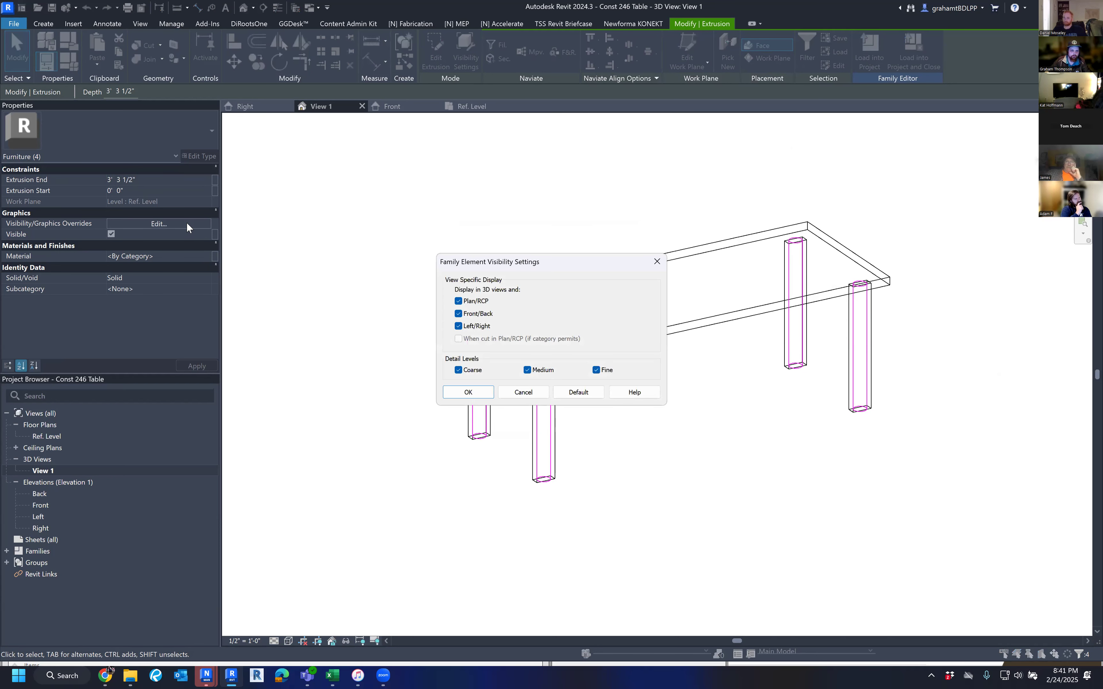
key(Return)
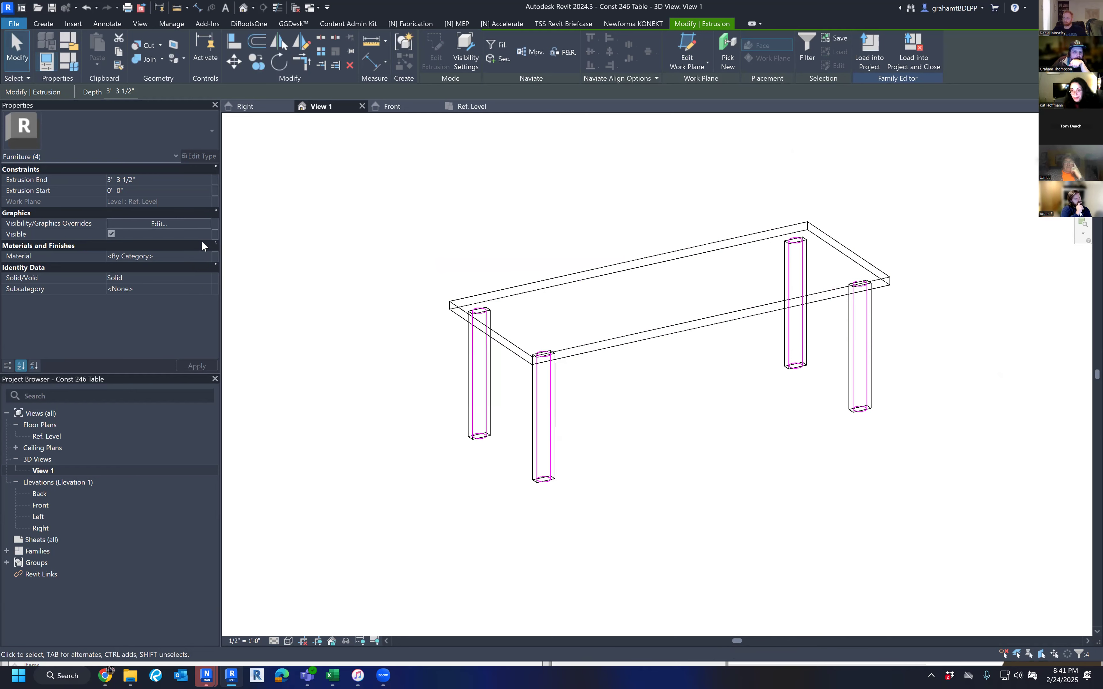
click(215, 235)
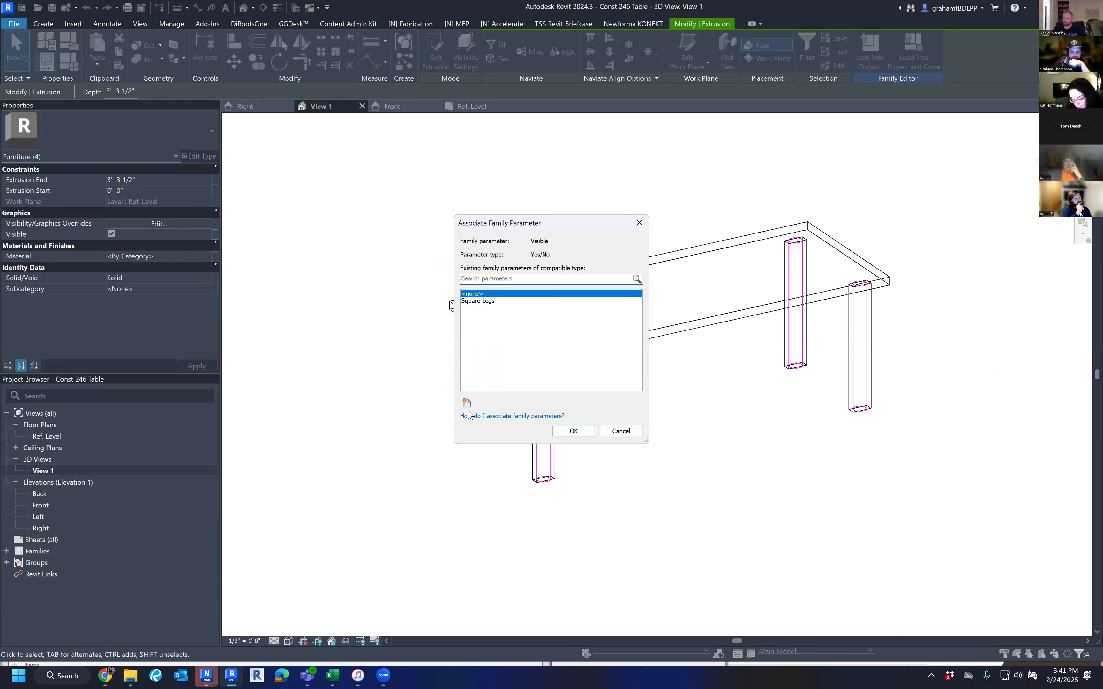
click(467, 403)
text(R)
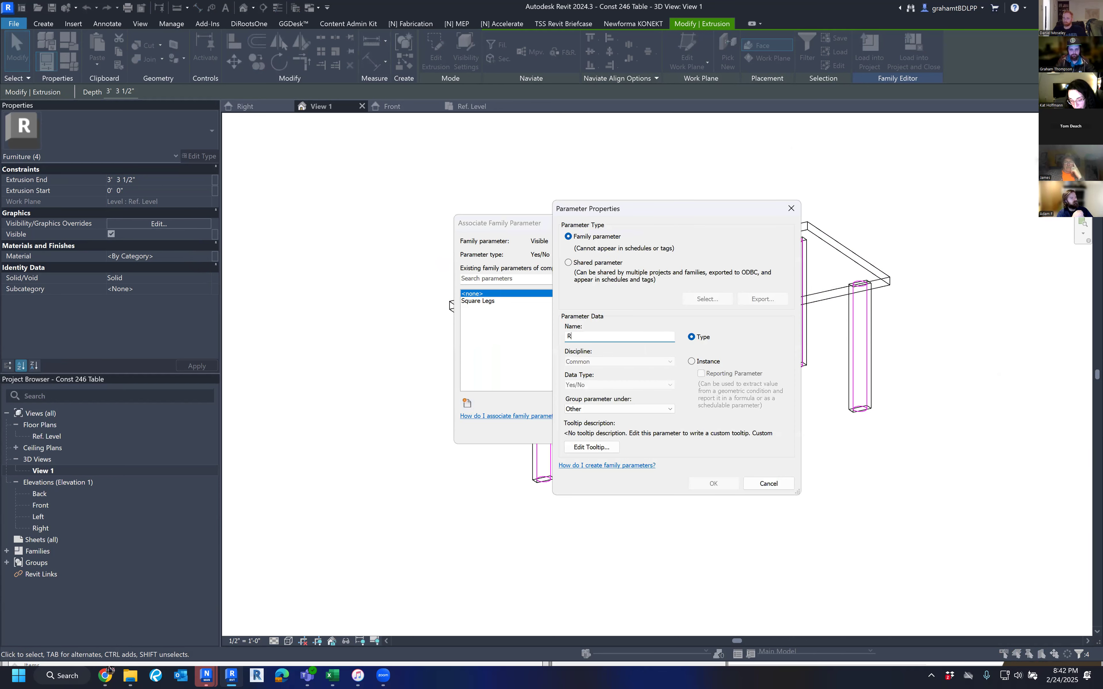
text(ound Legs)
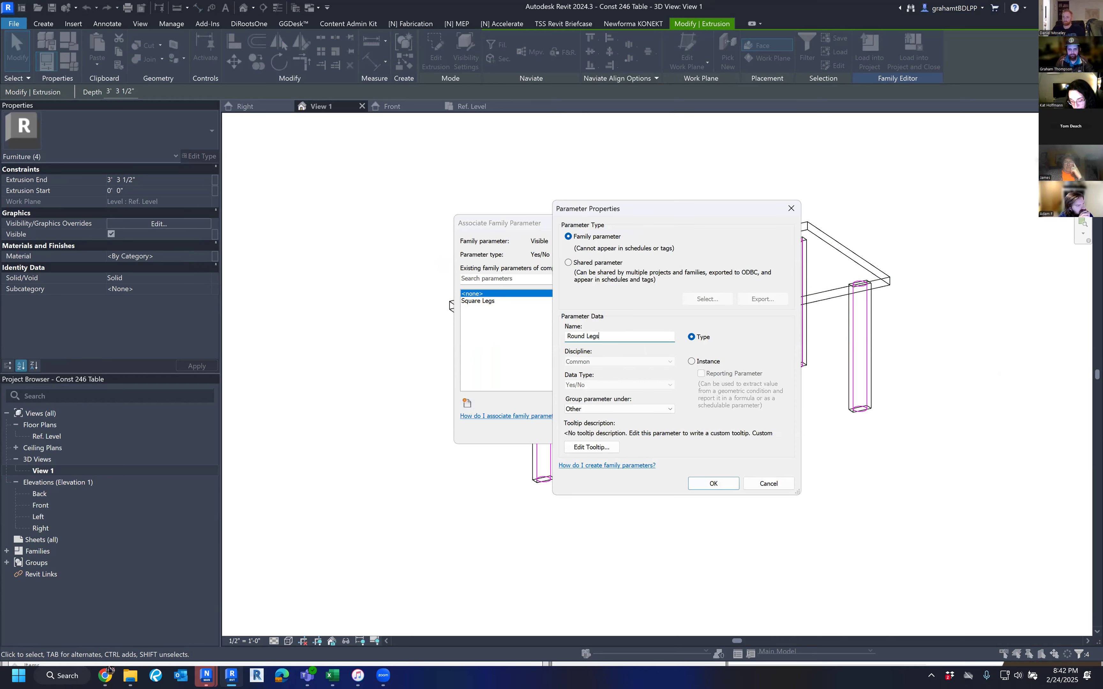
click(713, 483)
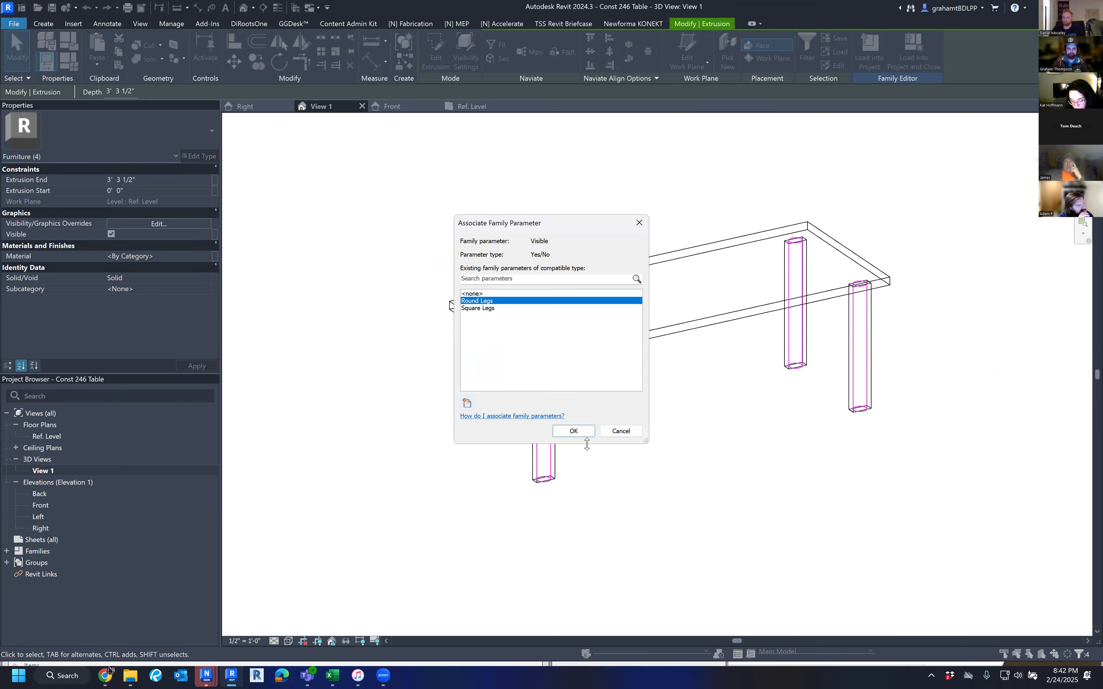
click(565, 429)
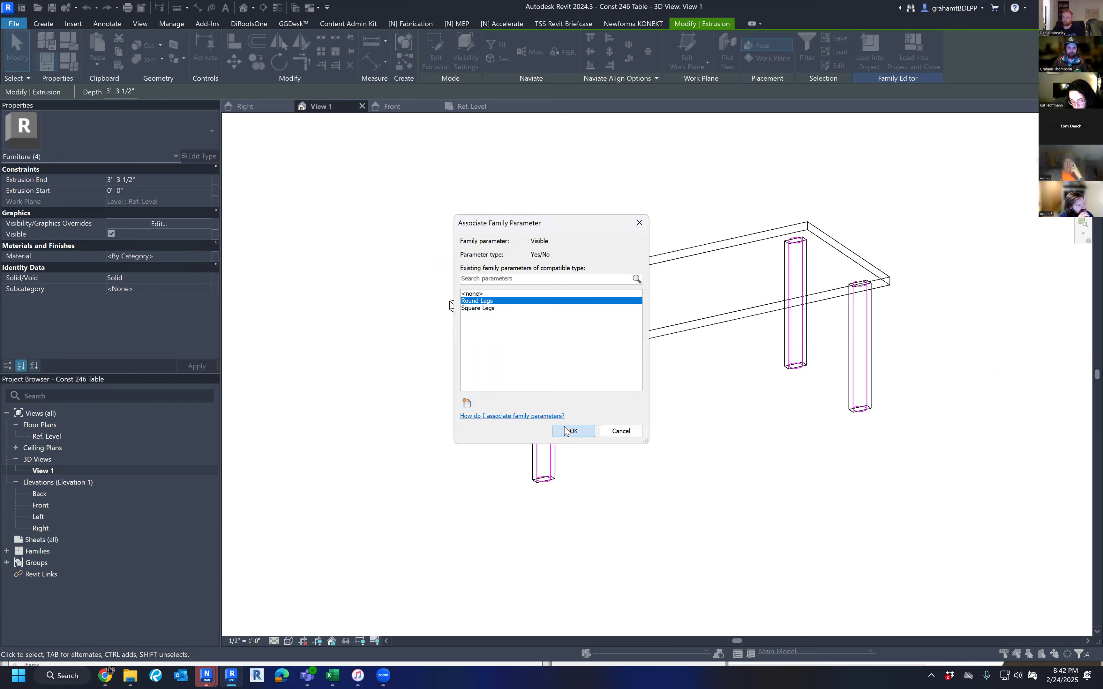
click(721, 437)
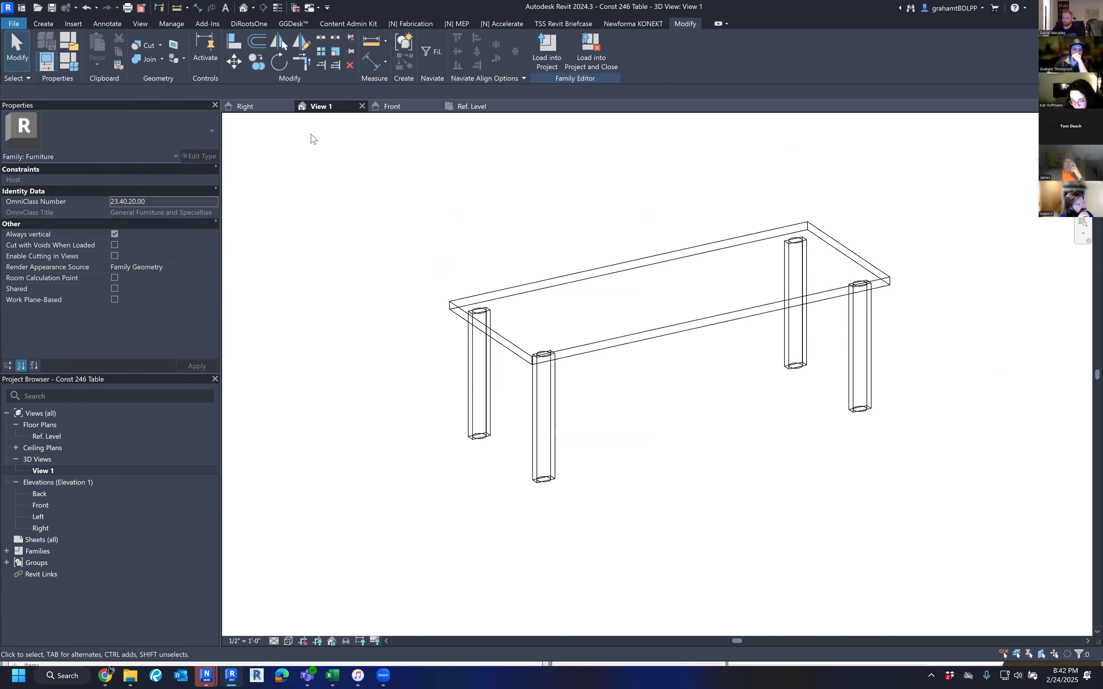
Step: Turn off Square Legs for the current family type and create a new type from it named dining table round legs
click(72, 67)
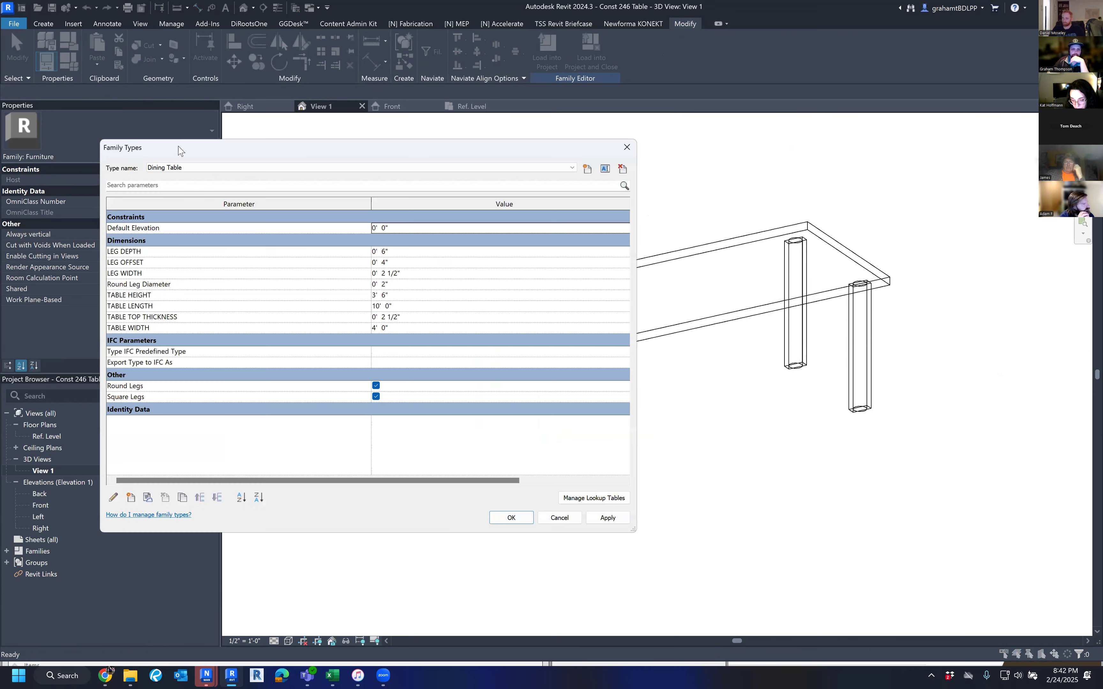
click(376, 396)
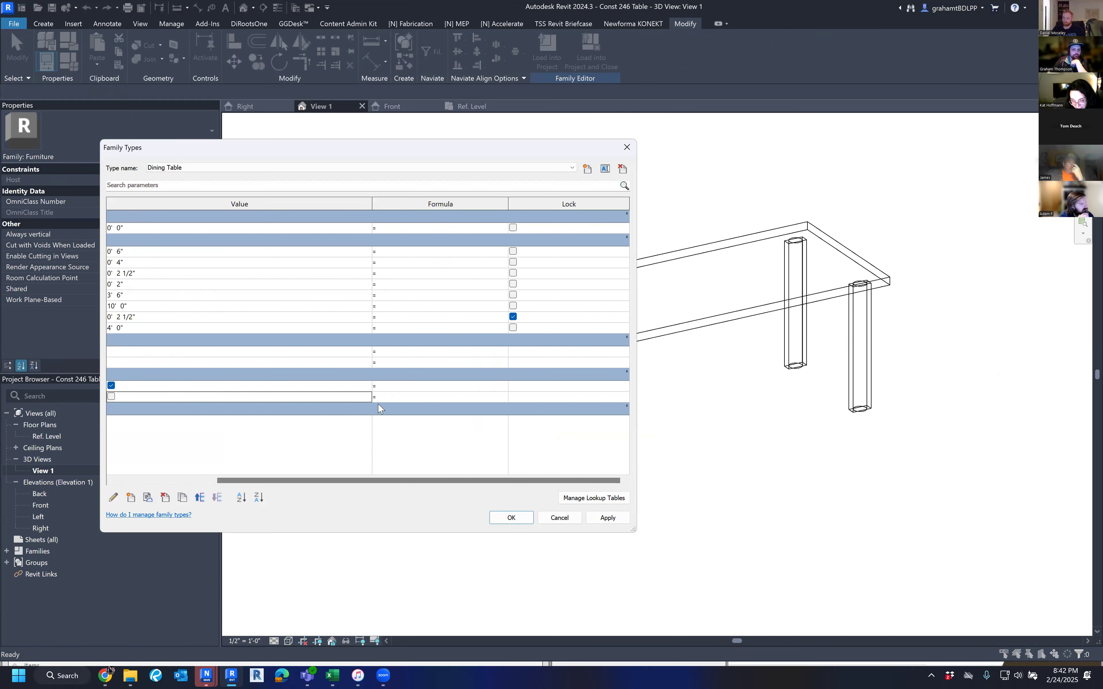
drag(334, 480, 232, 481)
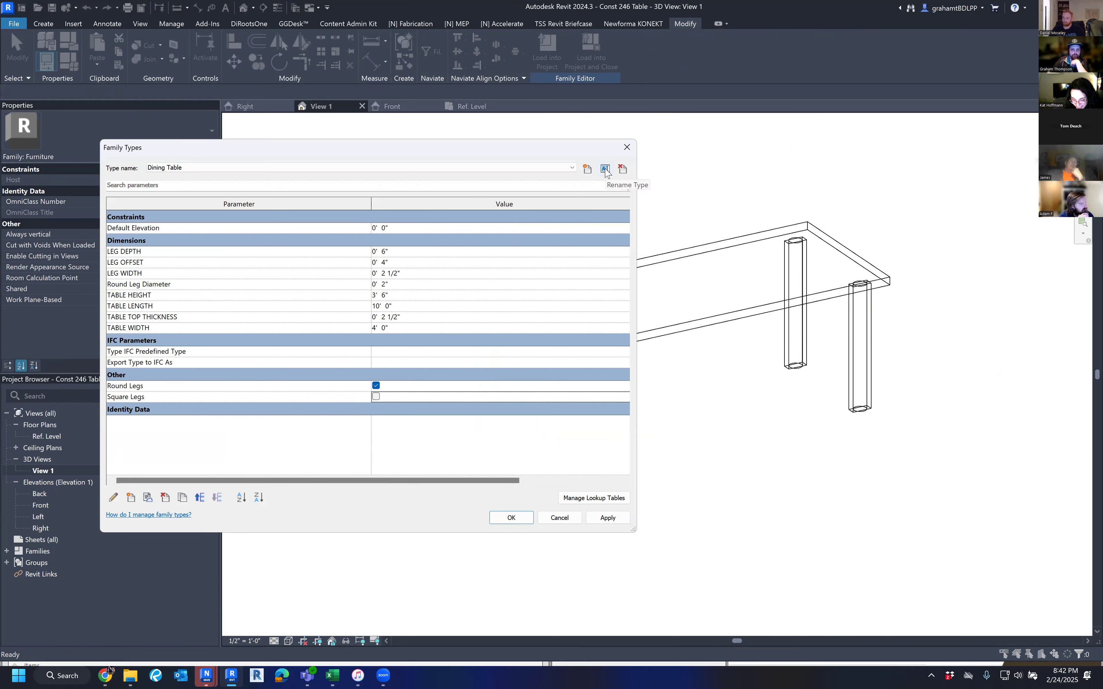
click(587, 170)
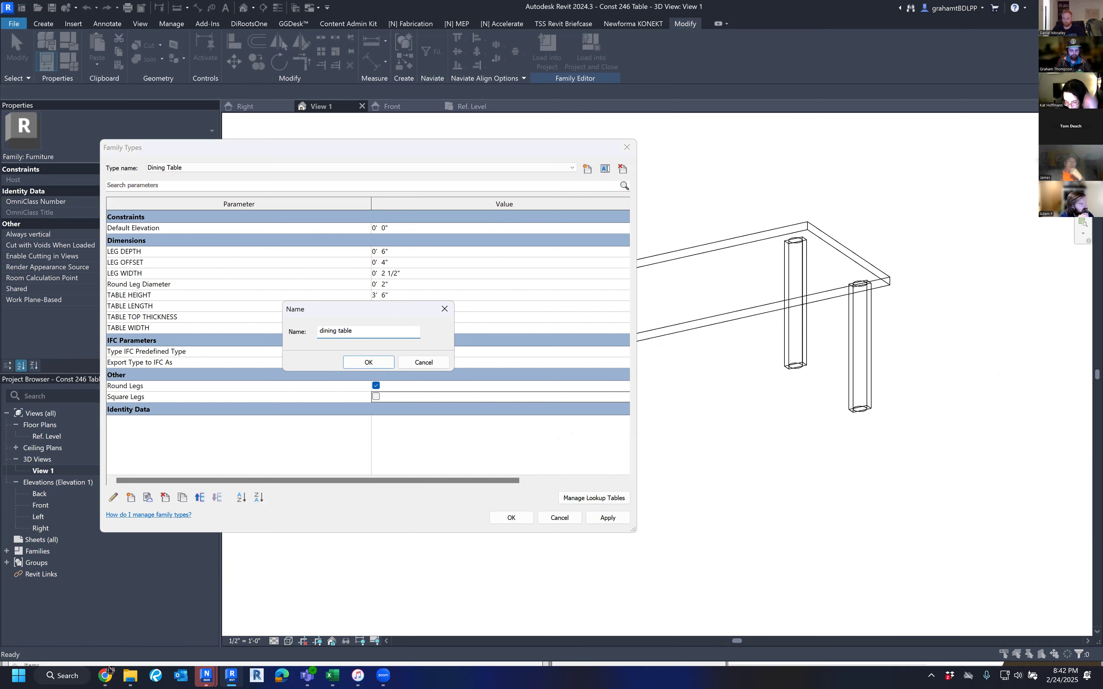
key(Return)
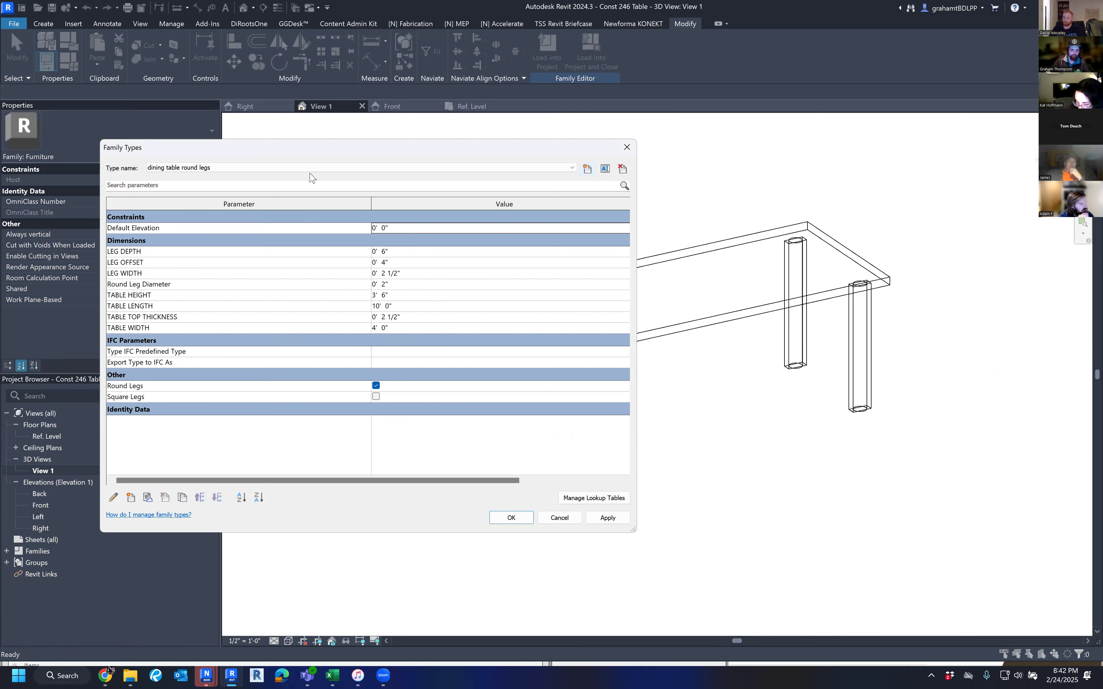
Step: For the Dining Table family type, turn Square Legs on and Round Legs off, and accept the type changes
click(303, 168)
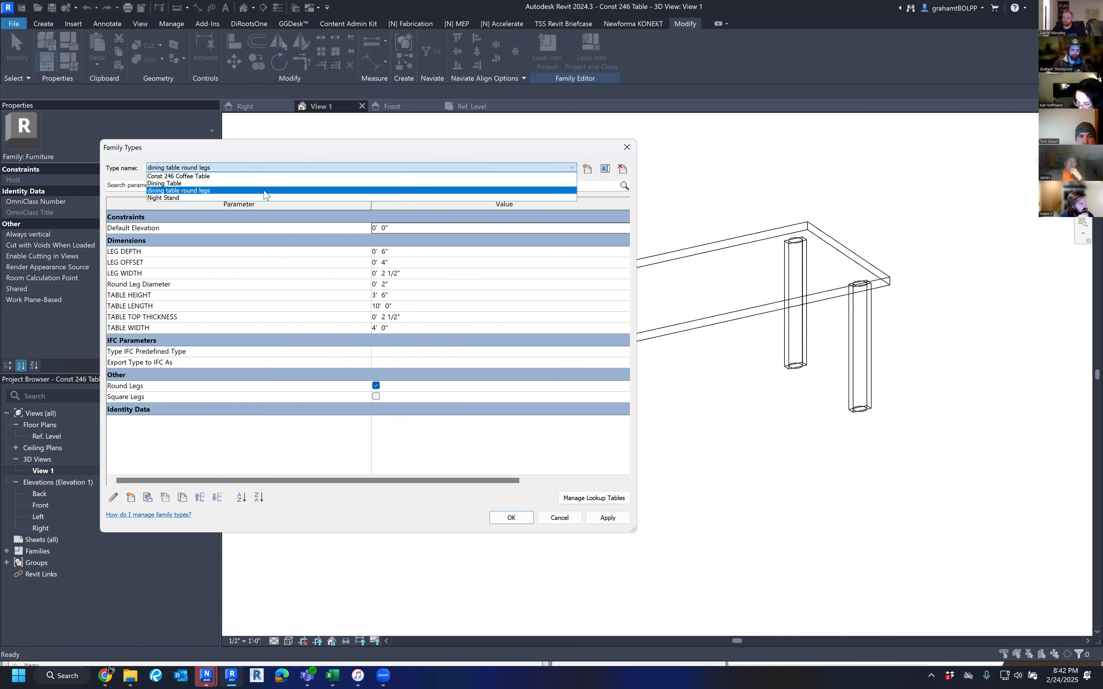
click(228, 183)
click(376, 397)
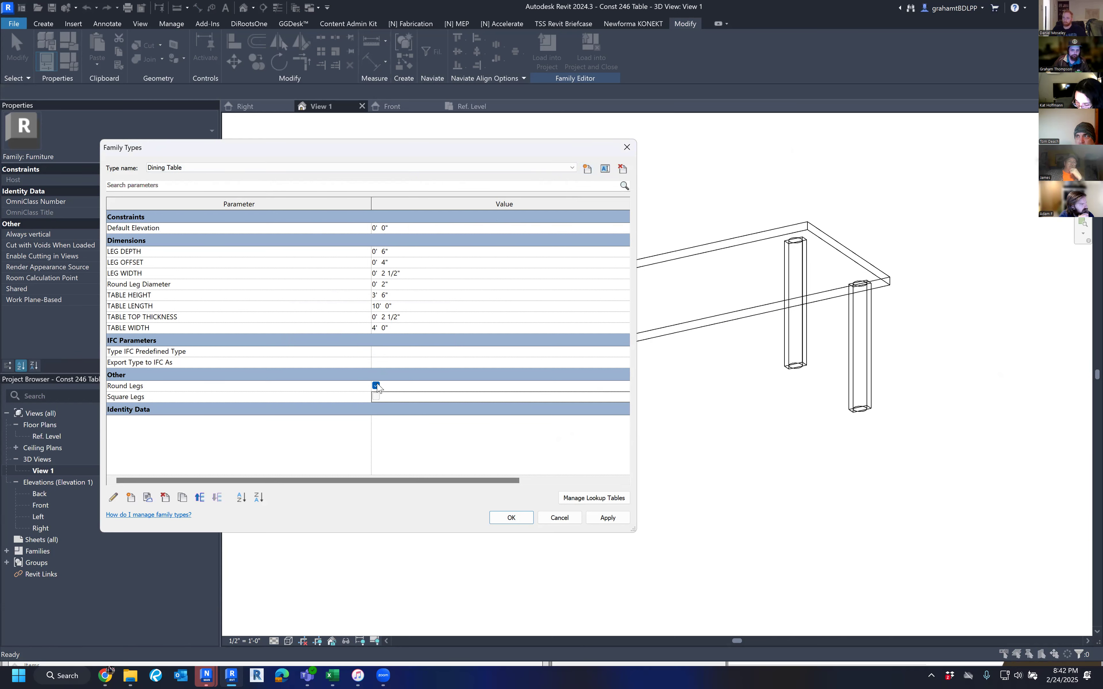
click(123, 387)
click(511, 517)
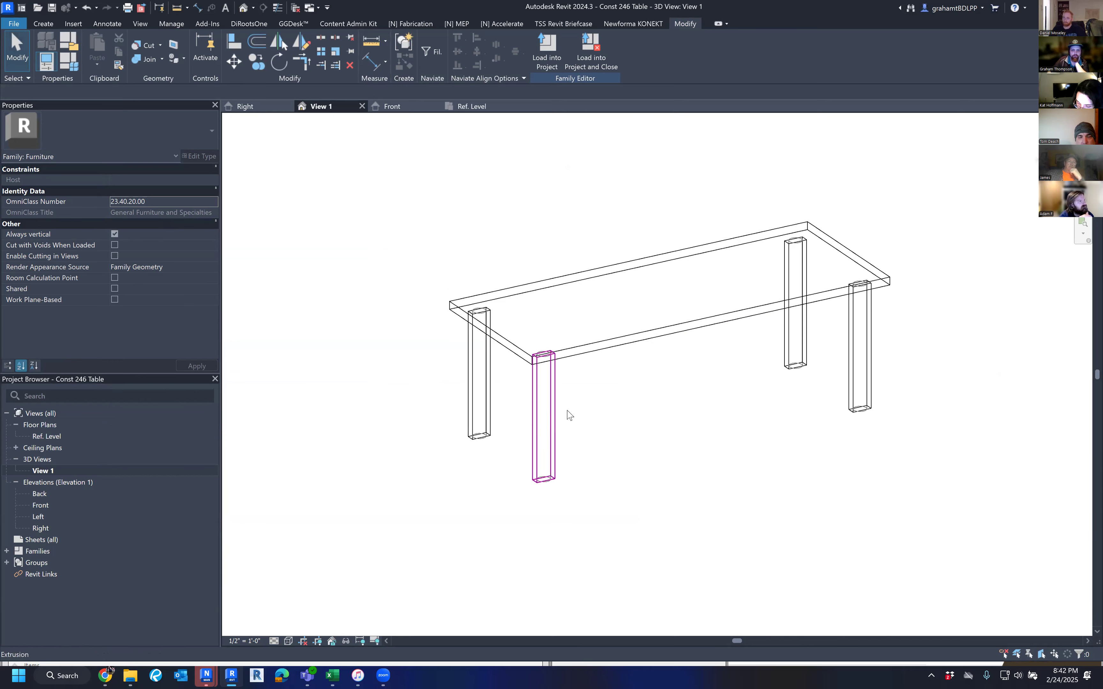
Step: Create a new project from the Imperial Multi-discipline template
middle_drag(396, 393, 364, 381)
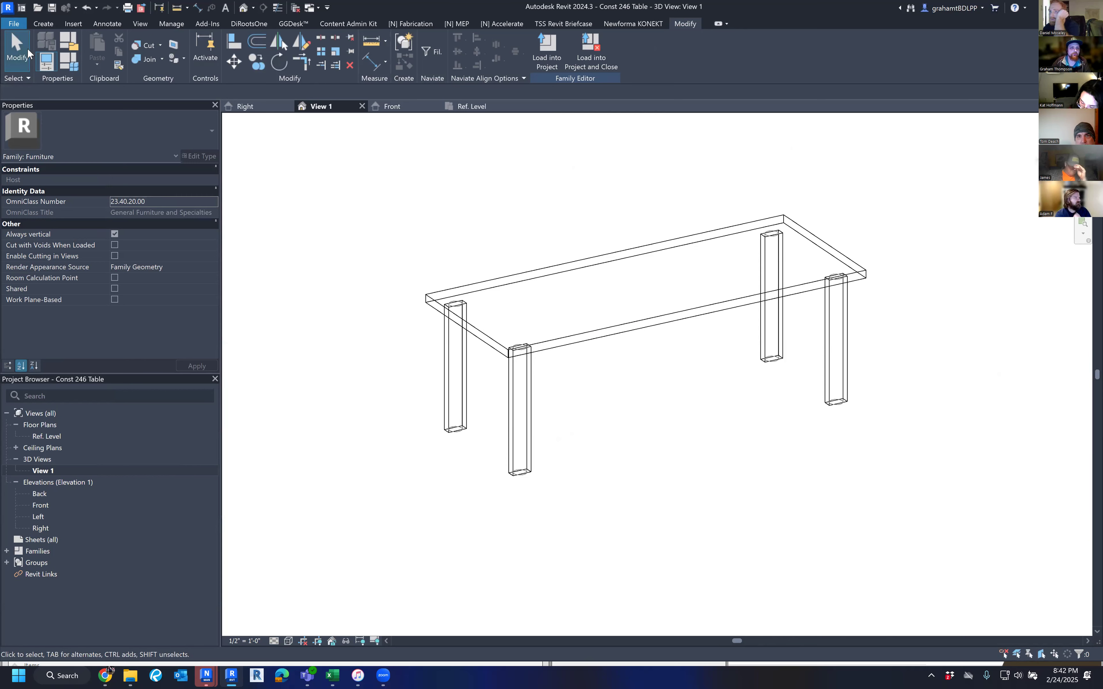
click(20, 26)
click(72, 68)
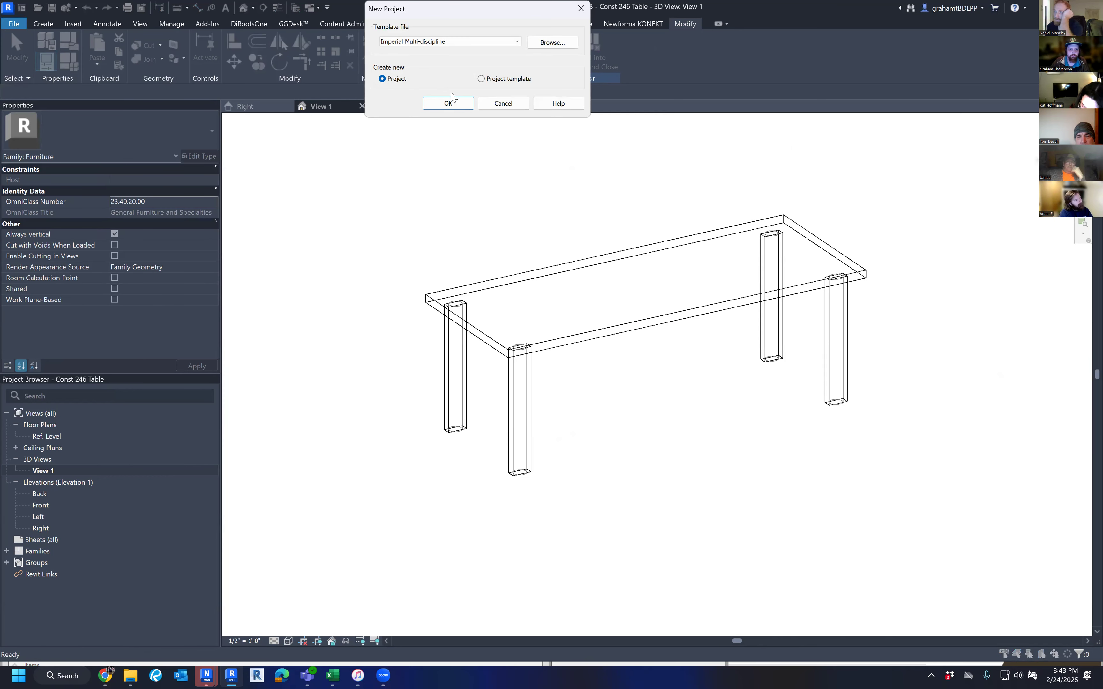
click(450, 102)
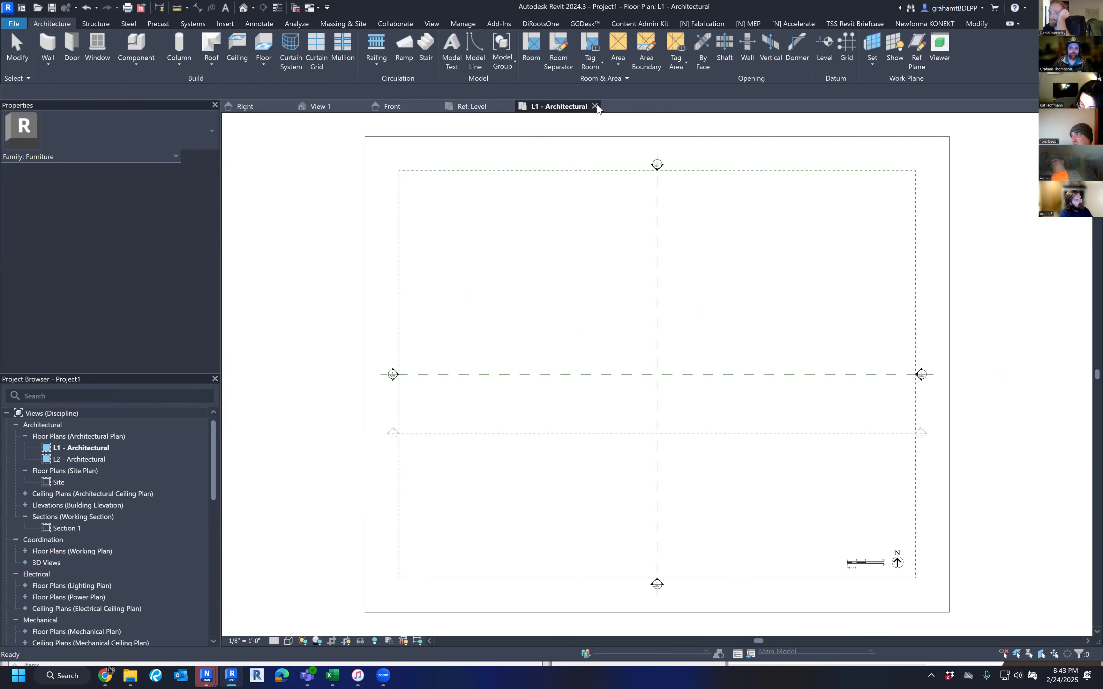
Step: Load the Const 246 Table family into the new project and close the family, saving its changes
click(481, 108)
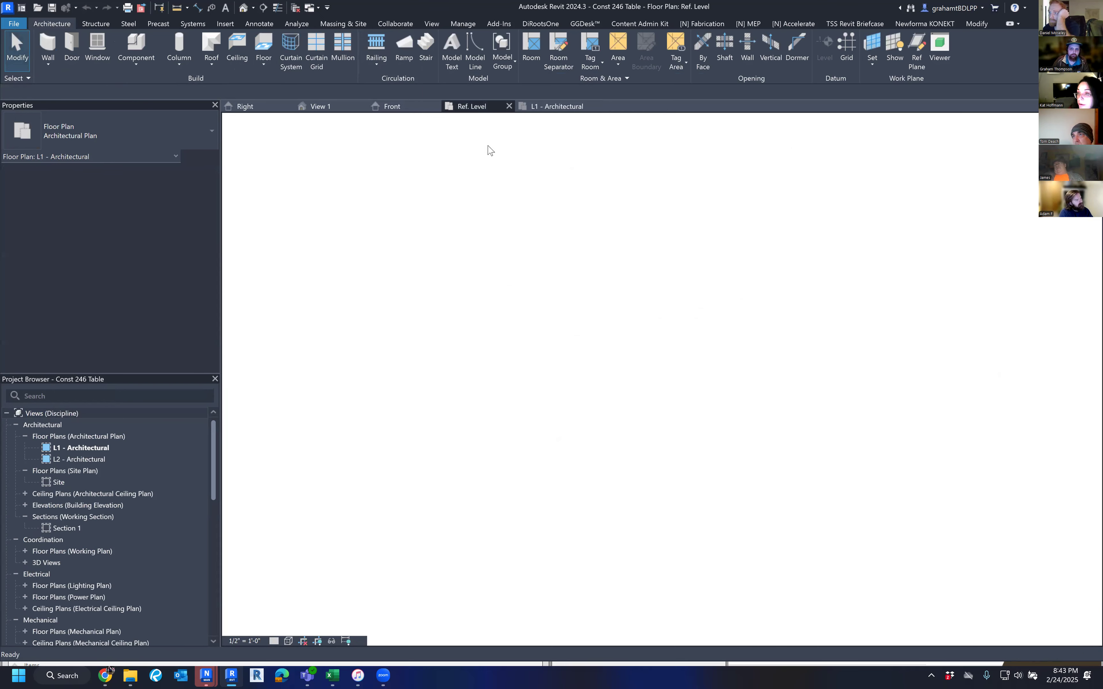
click(346, 110)
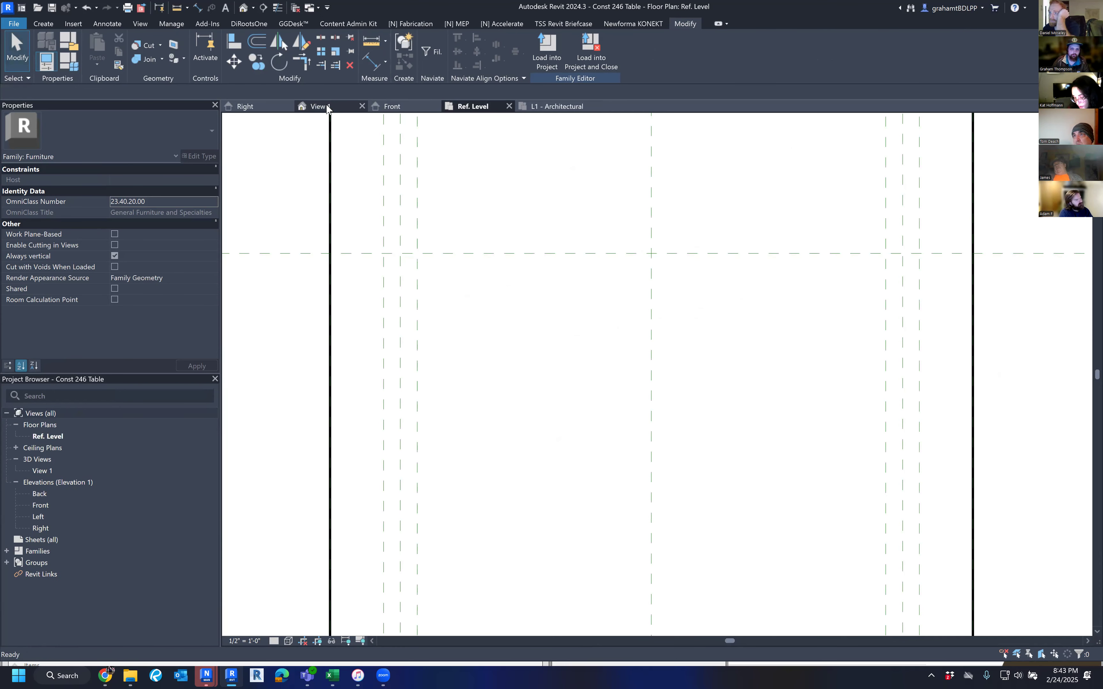
click(588, 61)
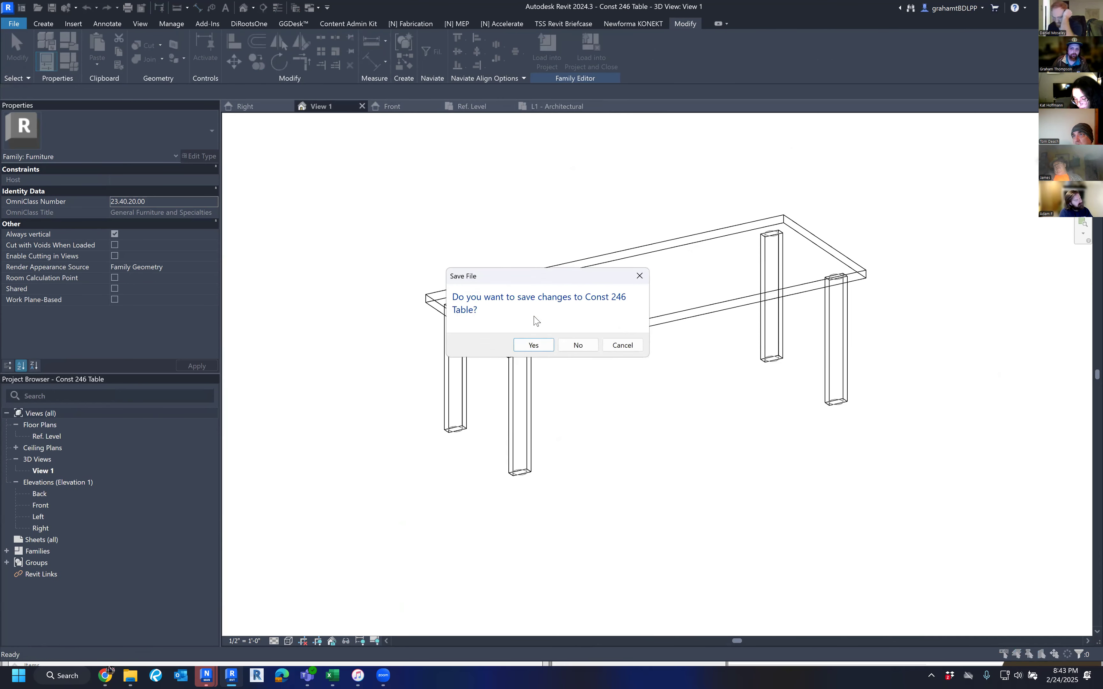
click(541, 347)
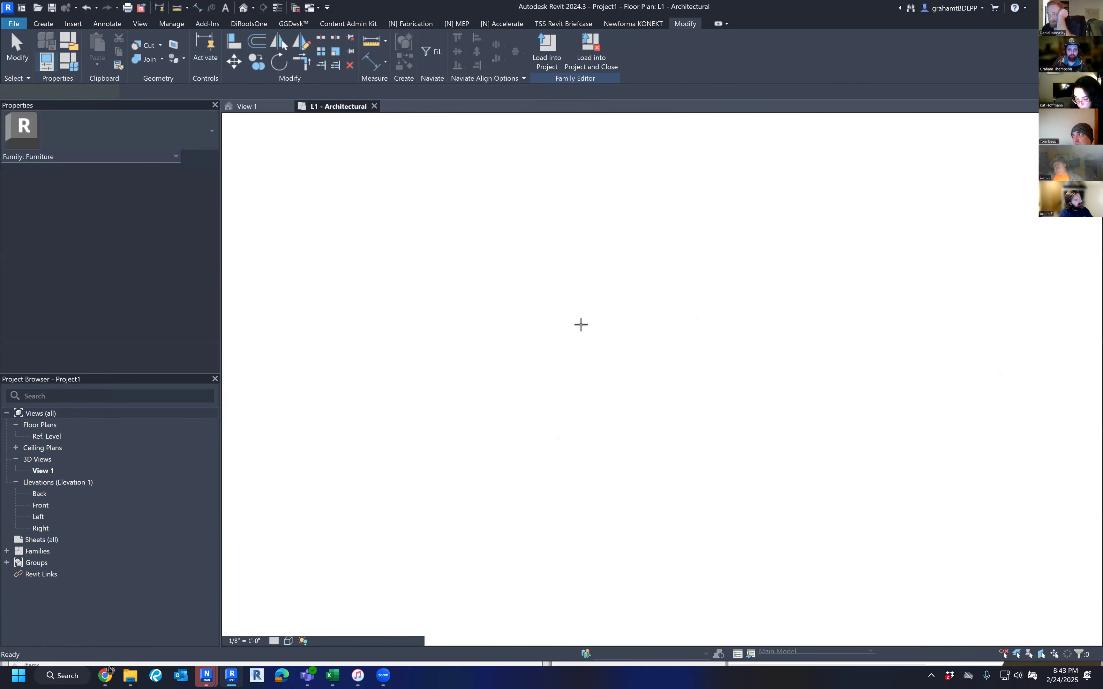
Step: Place one Const 246 Coffee Table in the L1 - Architectural floor plan and end placement
scroll(633, 328, up, 3)
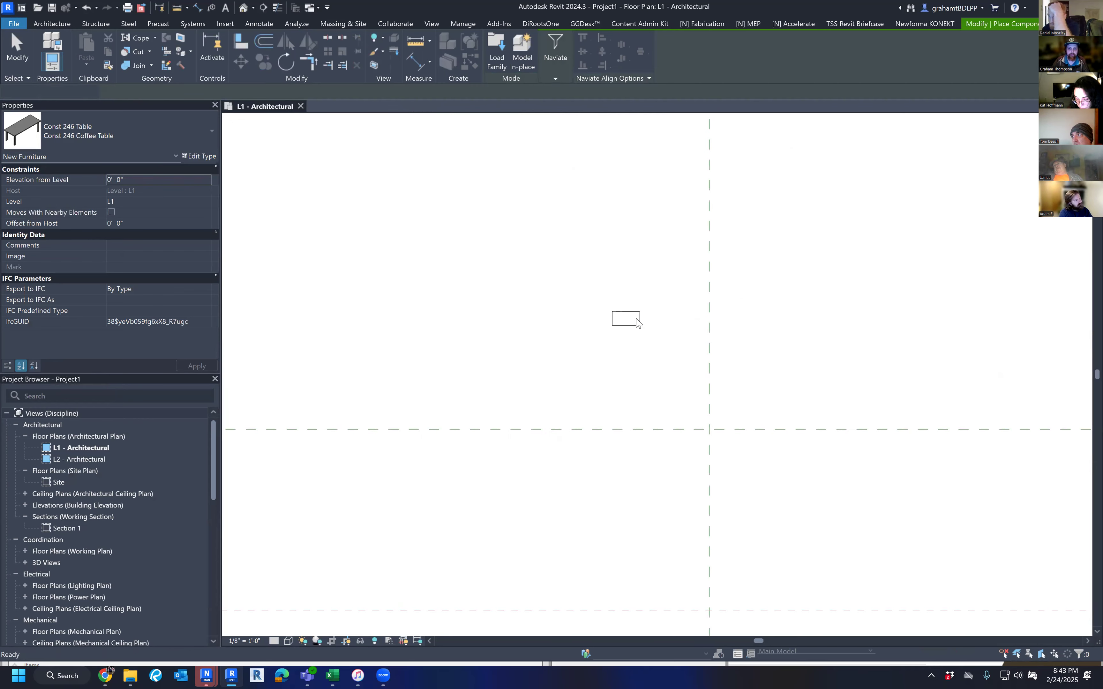
key(Escape)
scroll(637, 318, up, 3)
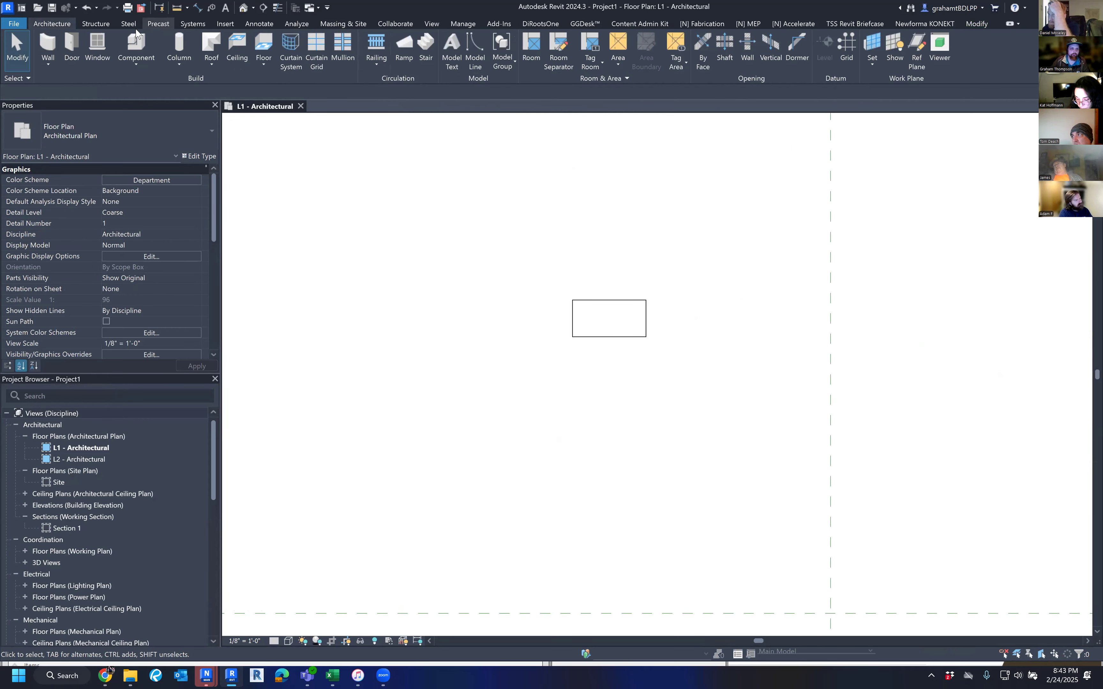
Step: Open the project's default 3D view on the placed coffee table and set the visual style to Wireframe
scroll(652, 393, up, 10)
shift+middle_drag(821, 442, 826, 431)
middle_drag(743, 522, 782, 229)
scroll(694, 370, up, 3)
click(674, 332)
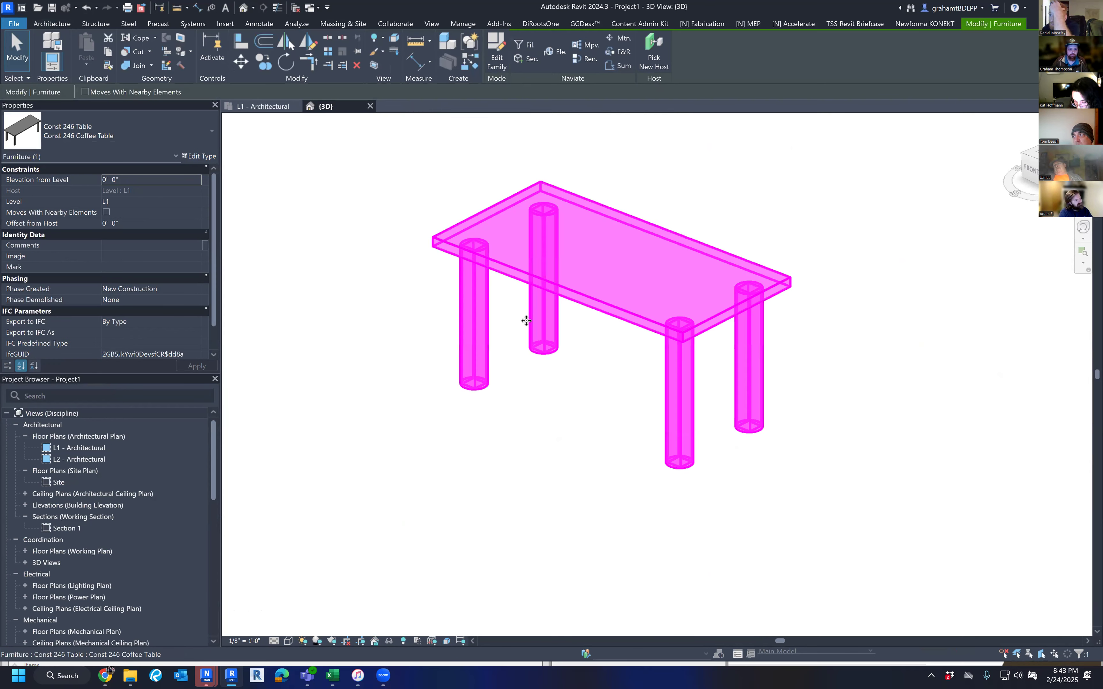
click(115, 137)
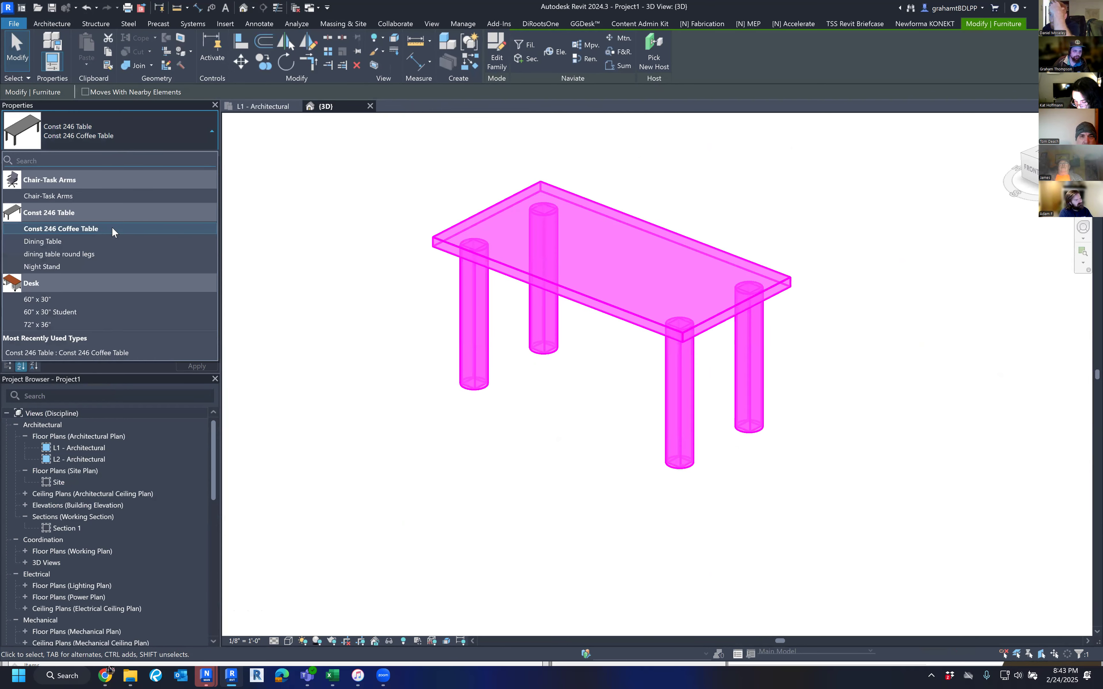
click(346, 601)
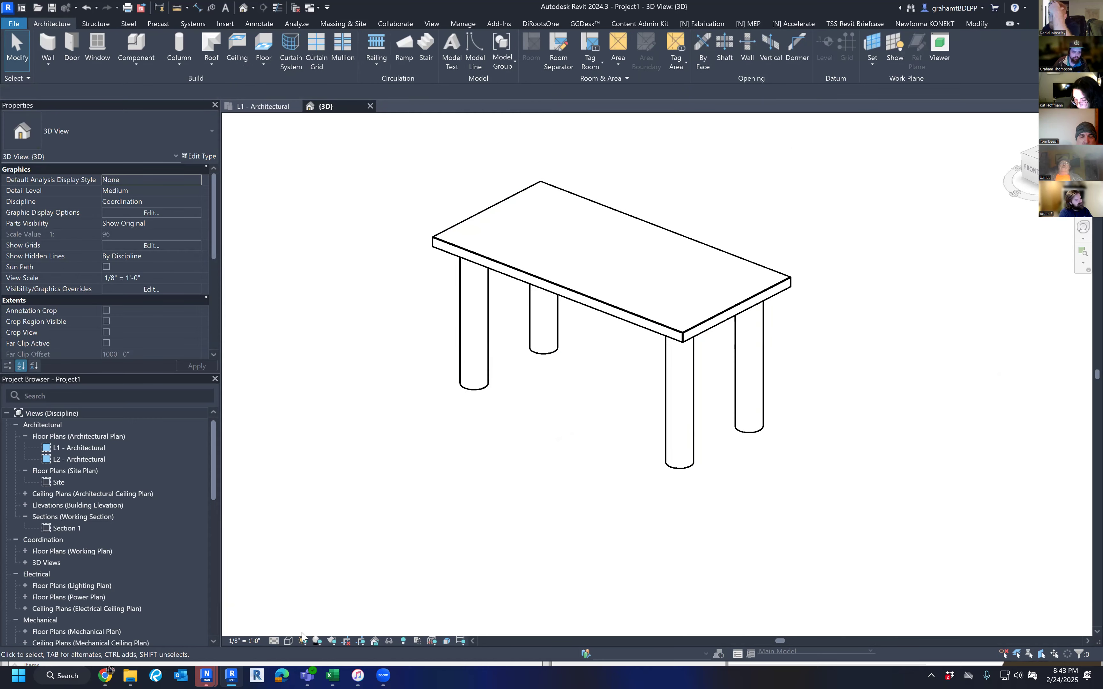
click(288, 641)
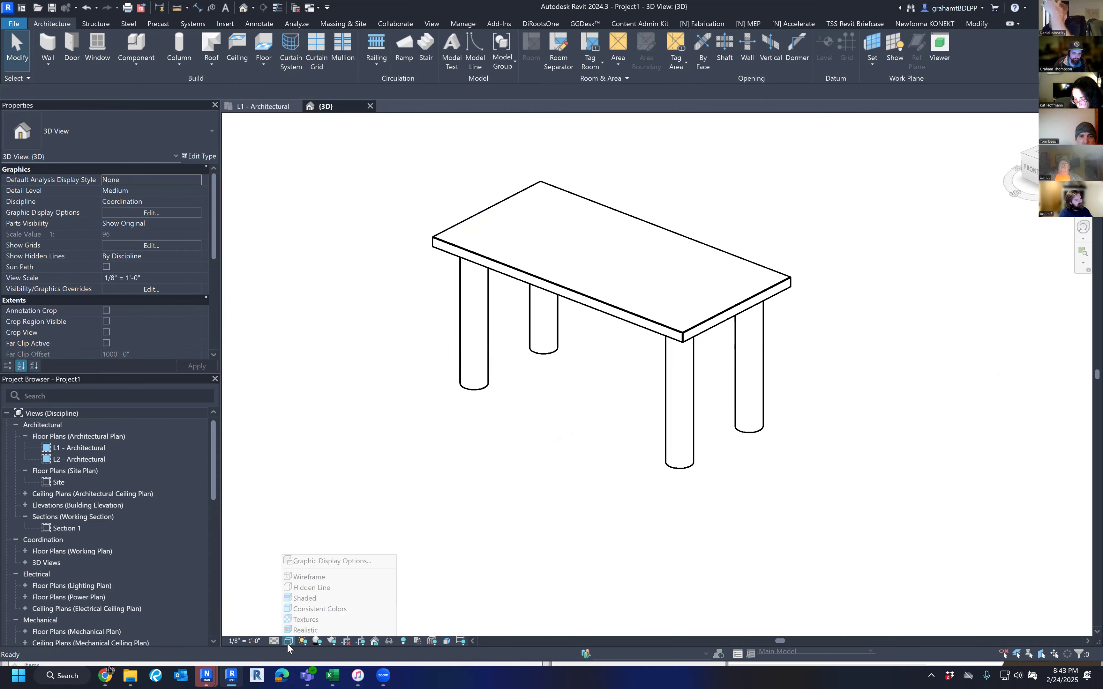
click(309, 577)
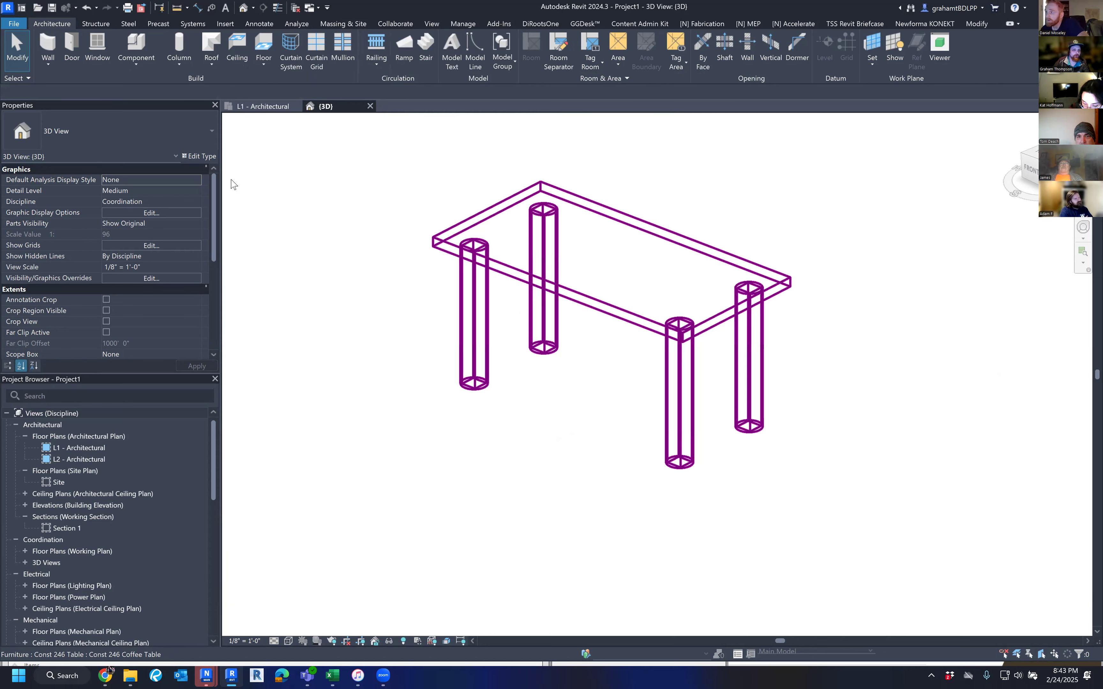
Step: Test the placed table's types by switching it to Dining Table and finally to dining table round legs
click(529, 241)
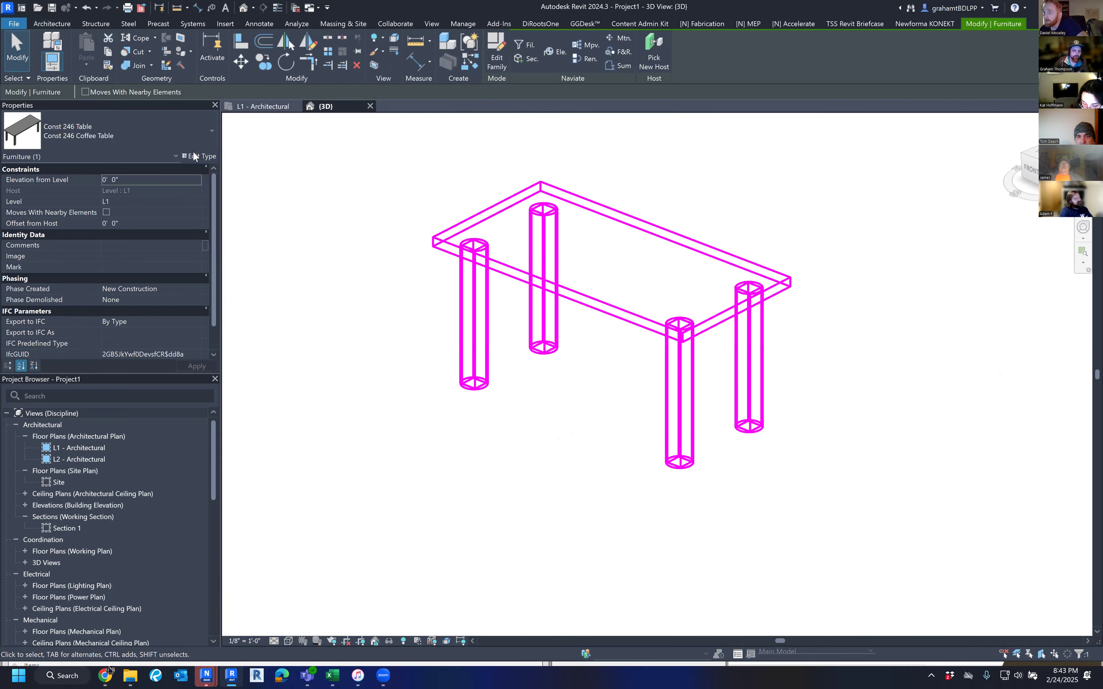
click(164, 141)
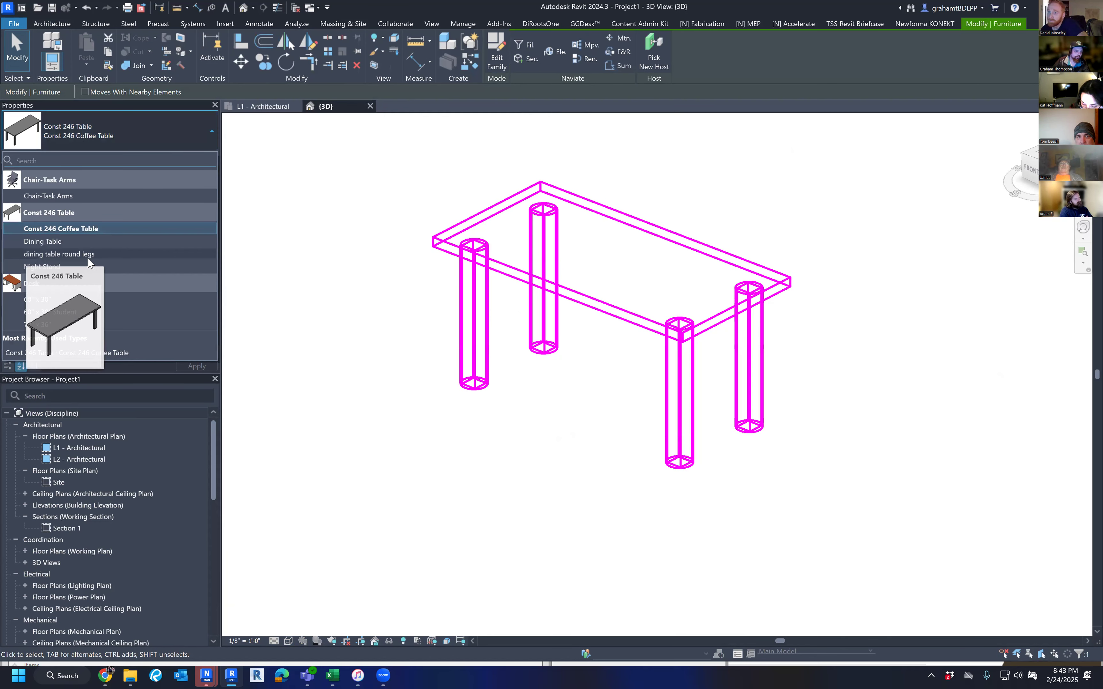
click(69, 242)
click(655, 370)
scroll(654, 370, down, 2)
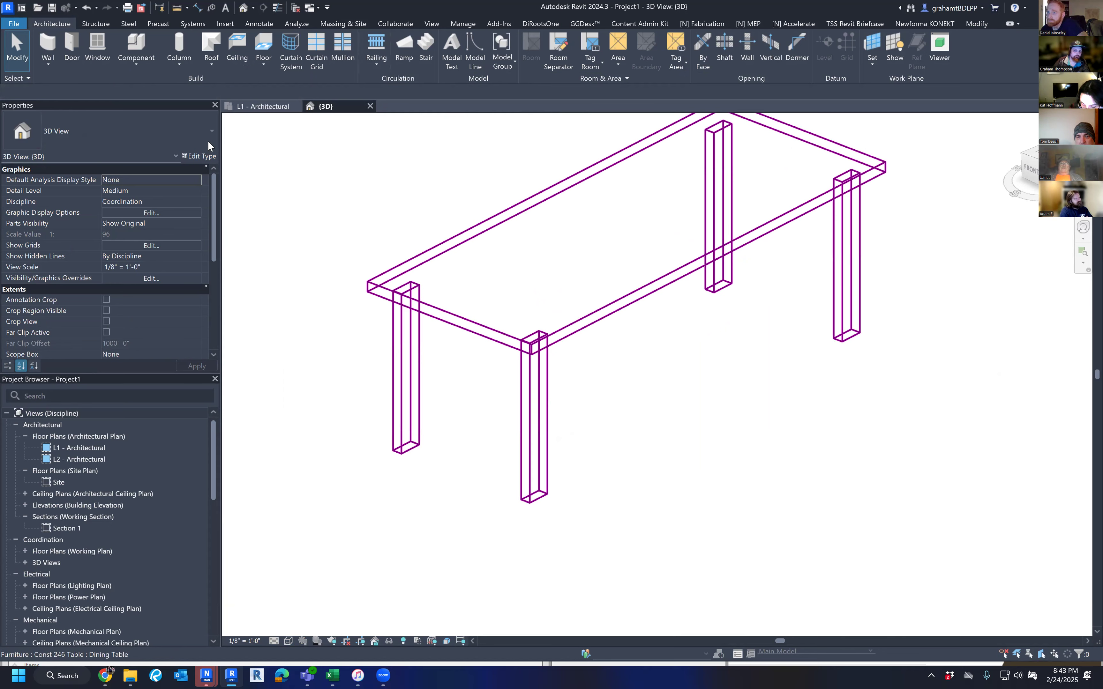
click(421, 287)
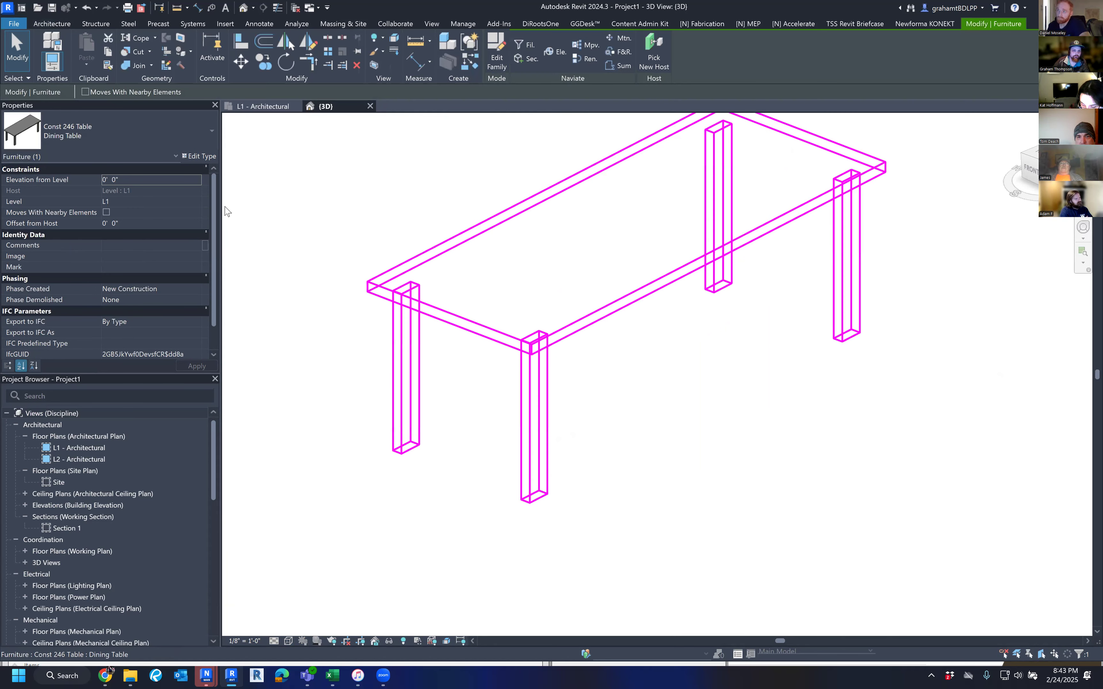
click(130, 140)
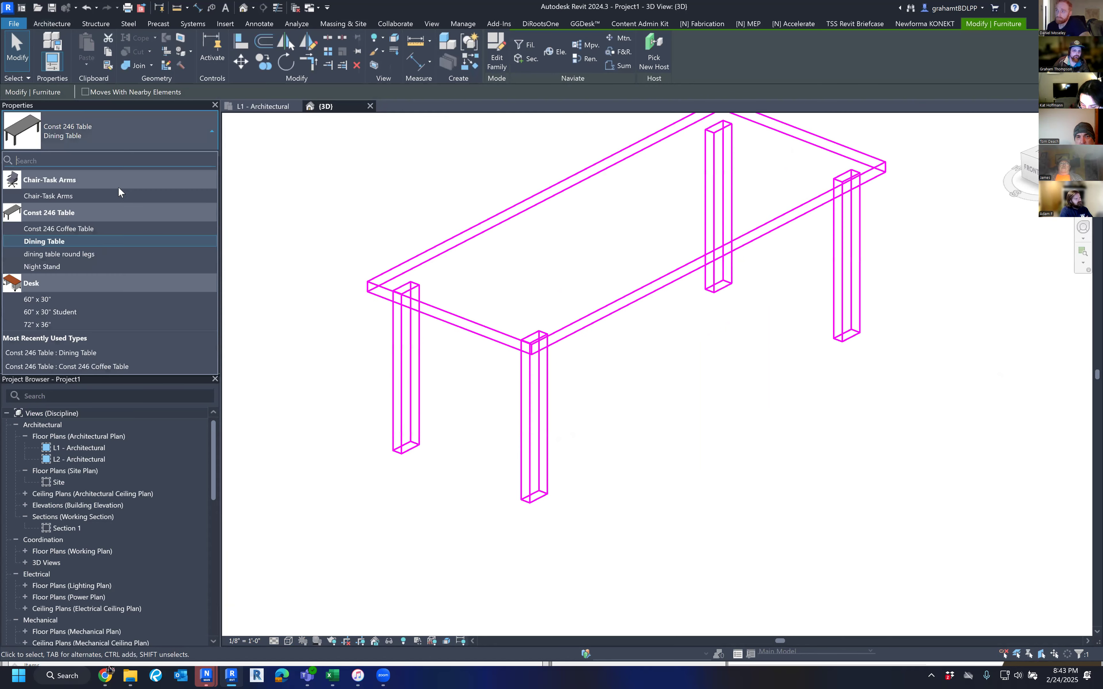
click(91, 258)
click(675, 404)
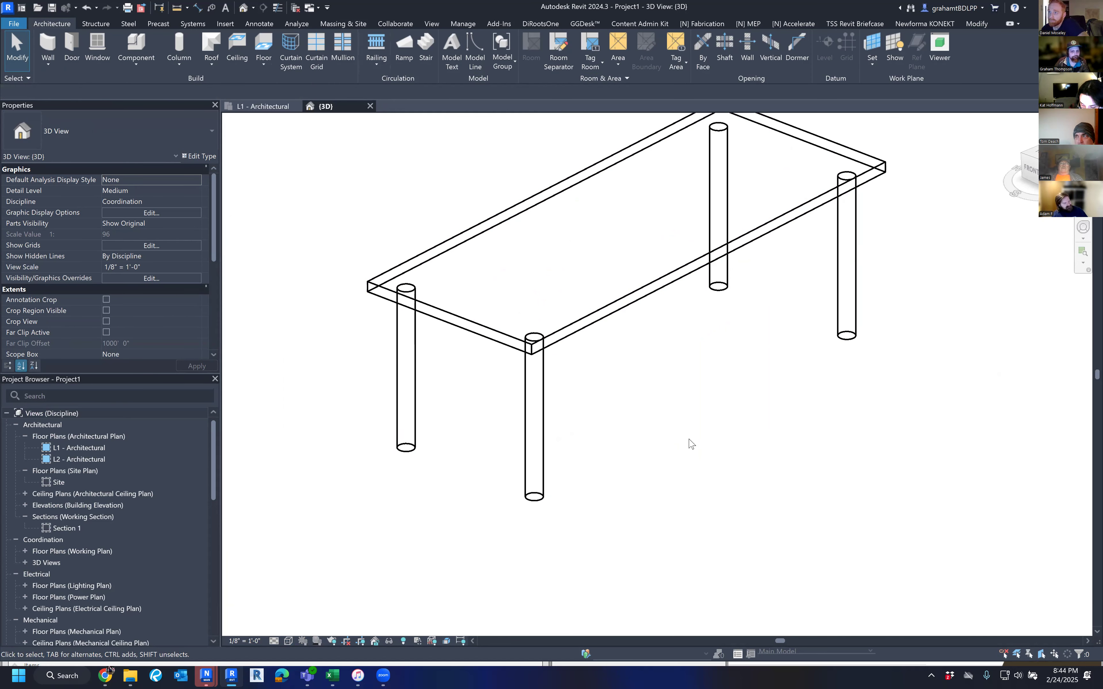
click(542, 405)
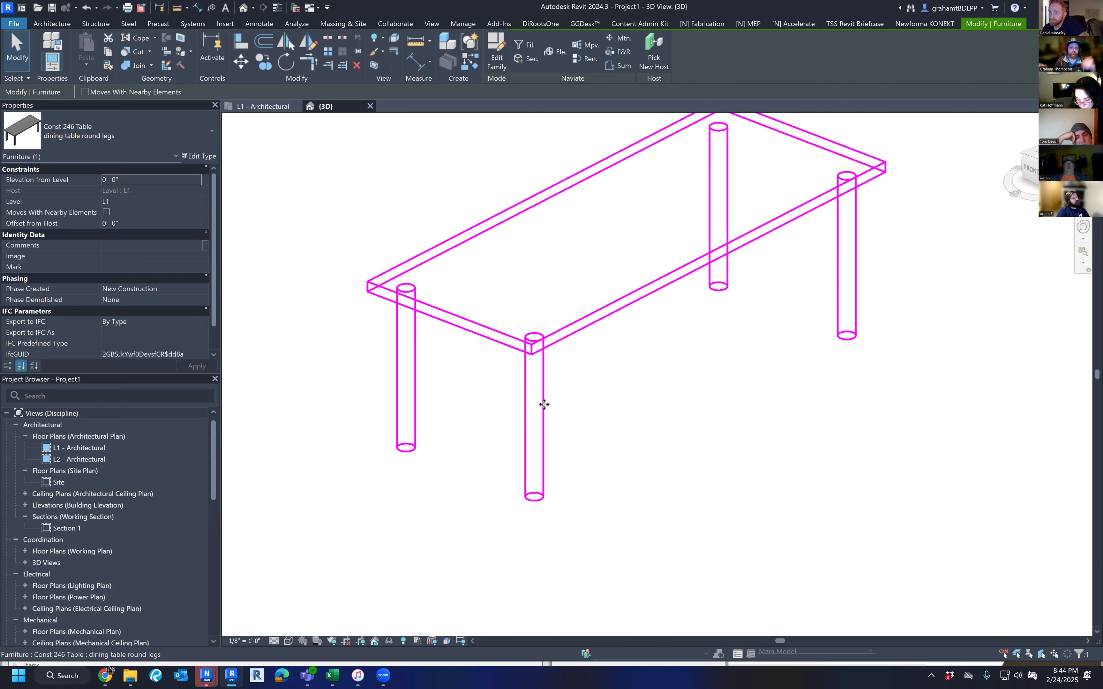
middle_drag(575, 399, 573, 397)
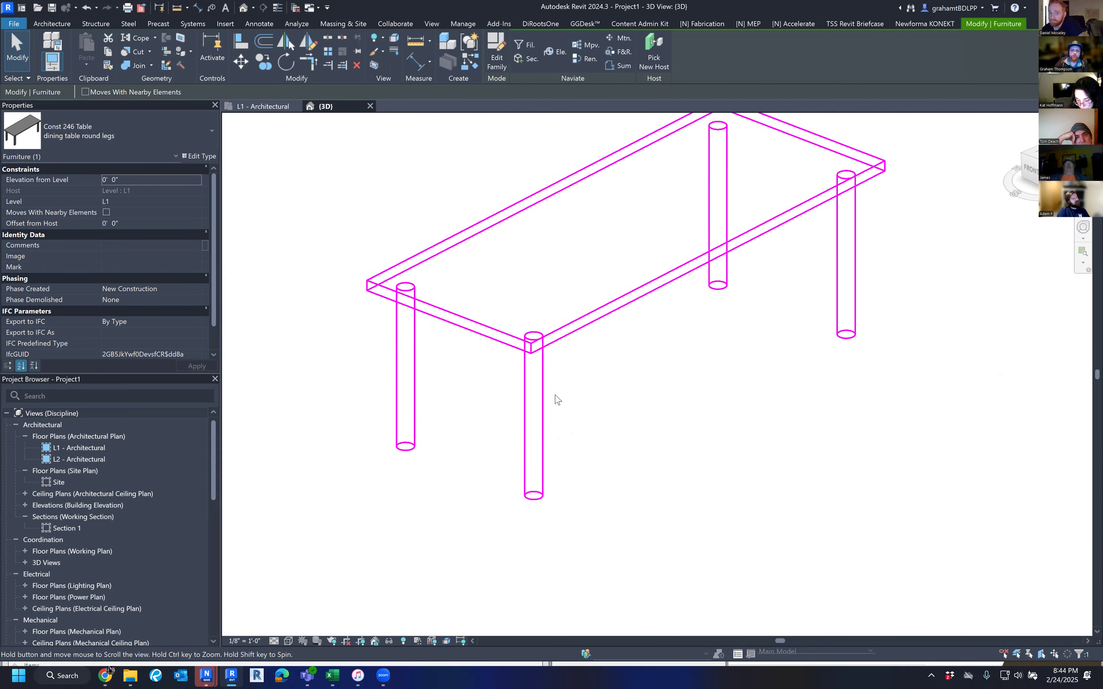
click(482, 400)
middle_drag(482, 400, 493, 400)
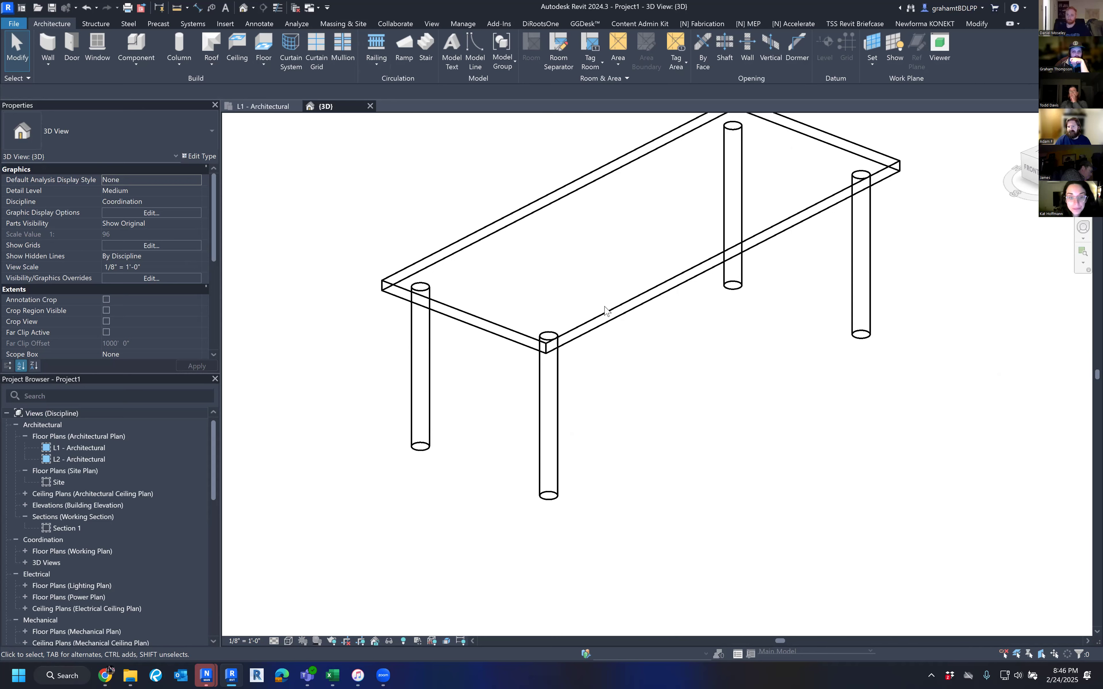
scroll(667, 374, down, 4)
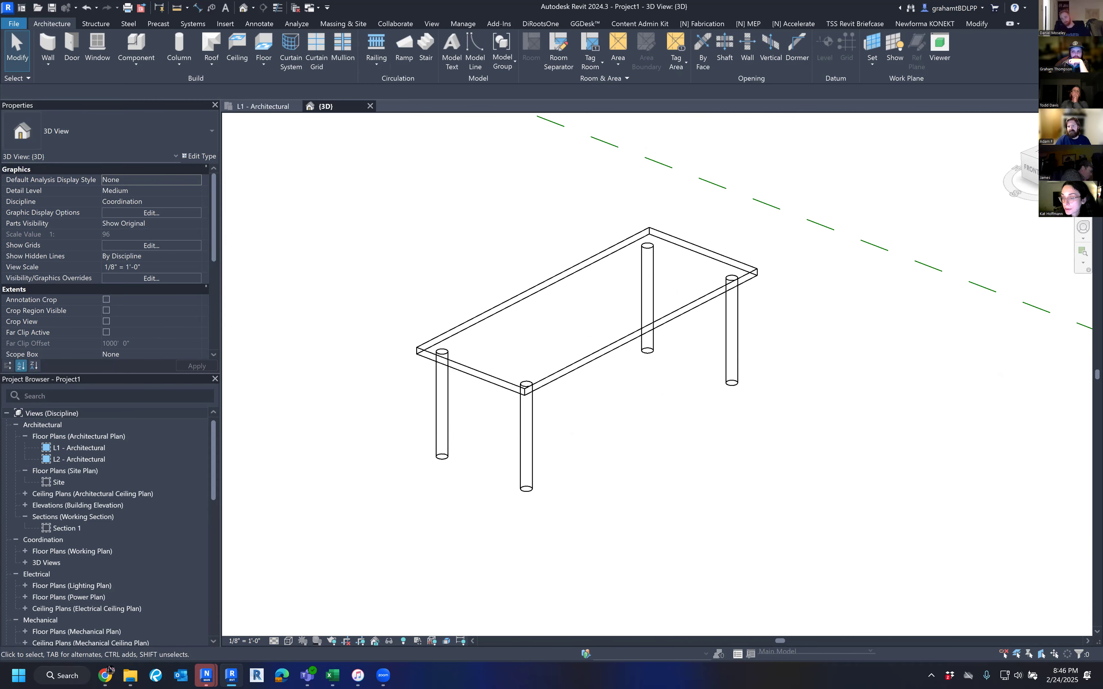
click(1046, 6)
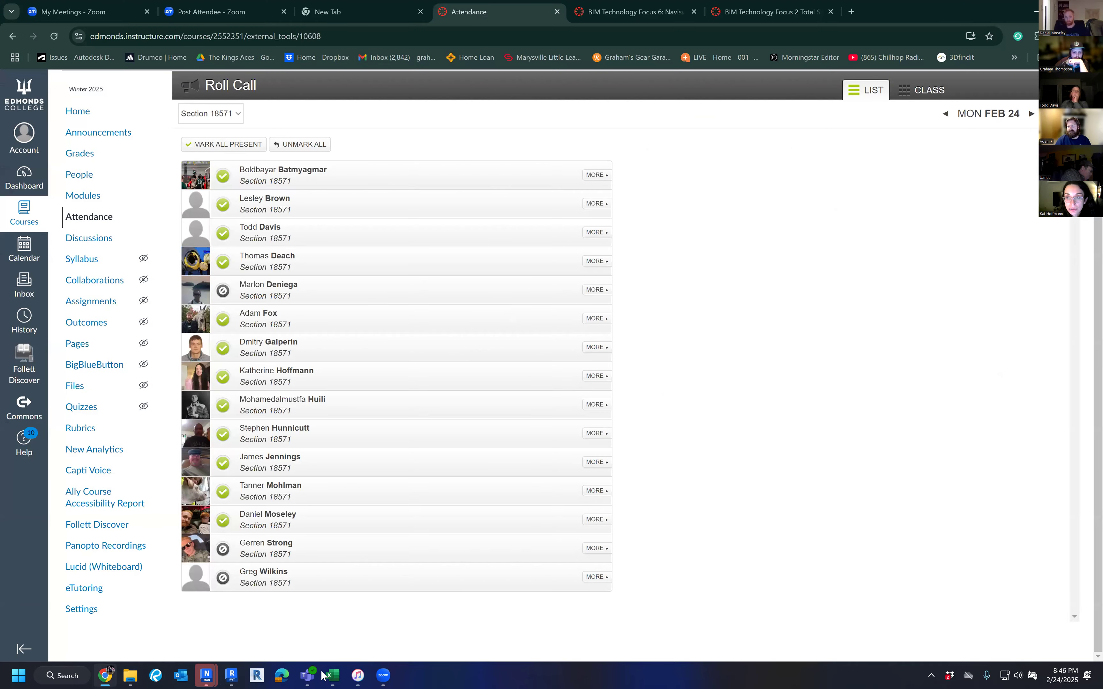
mouse_move(232, 675)
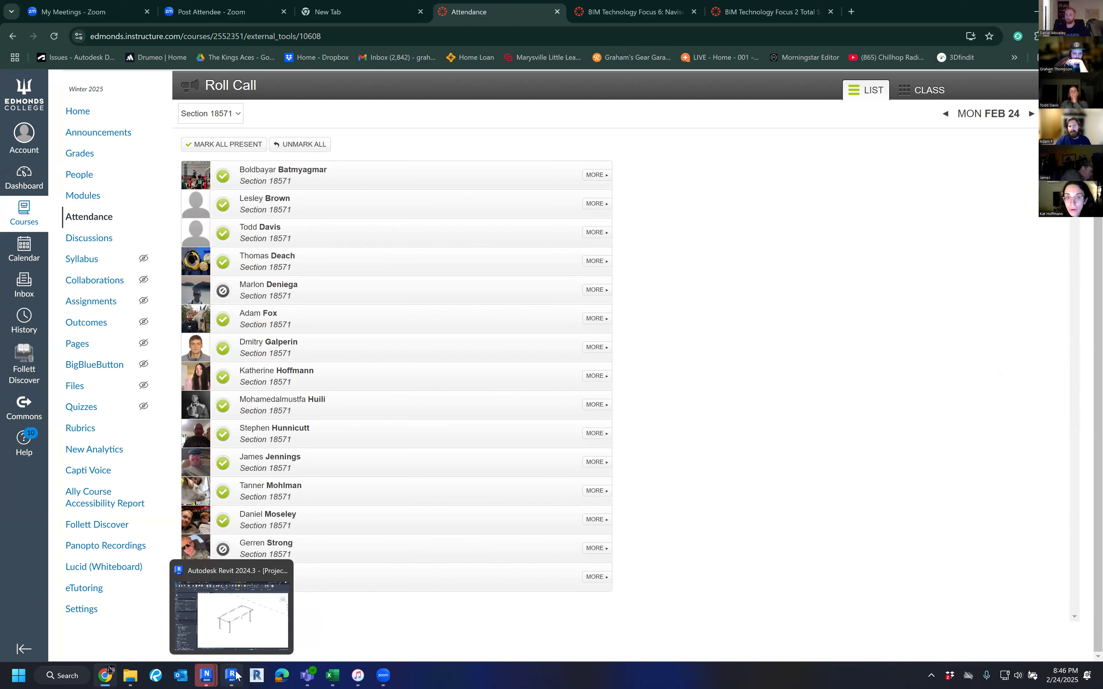
click(253, 632)
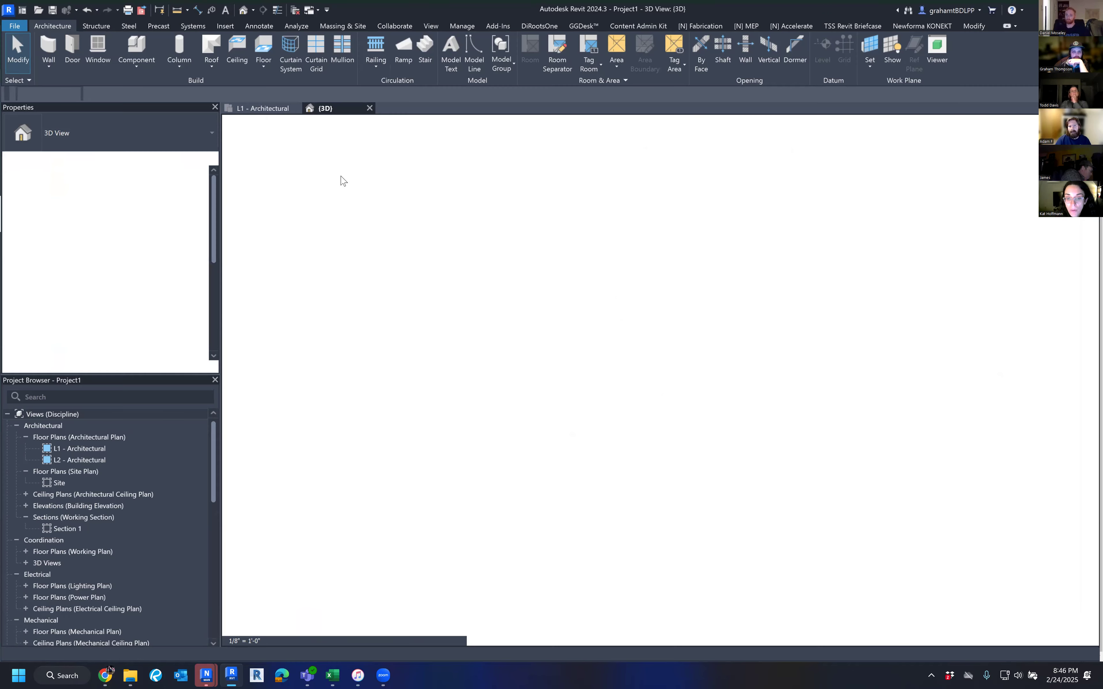
Step: Open the placed table's family for editing from the L1 - Architectural plan and display its Ref. Level floor plan
click(250, 109)
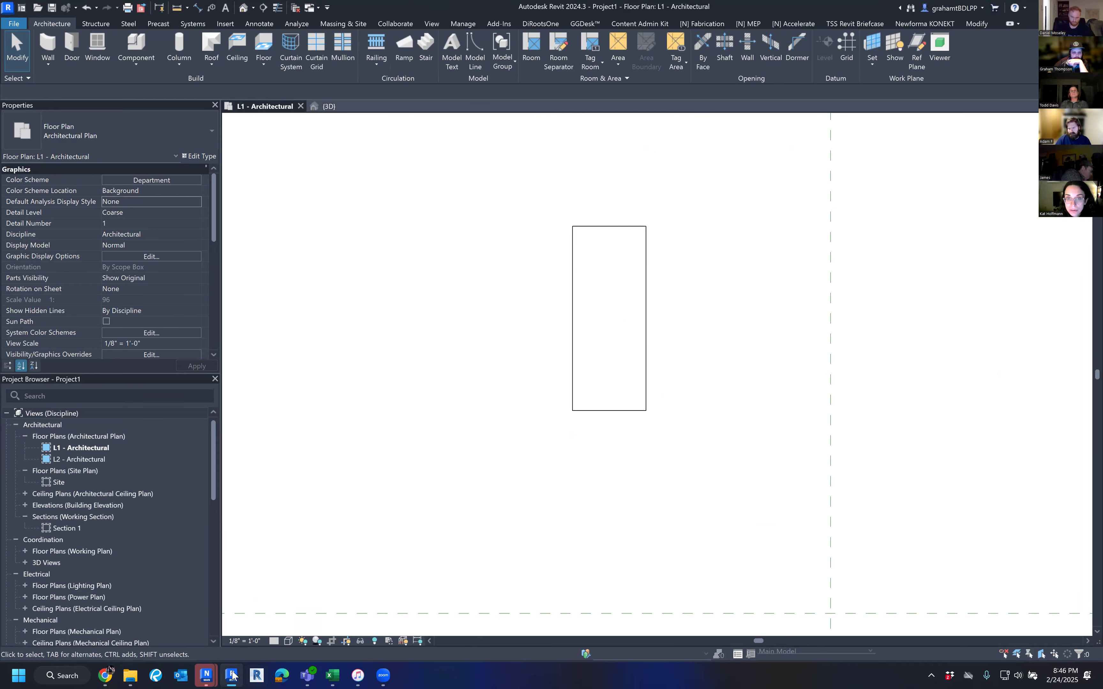
mouse_move(232, 674)
click(629, 266)
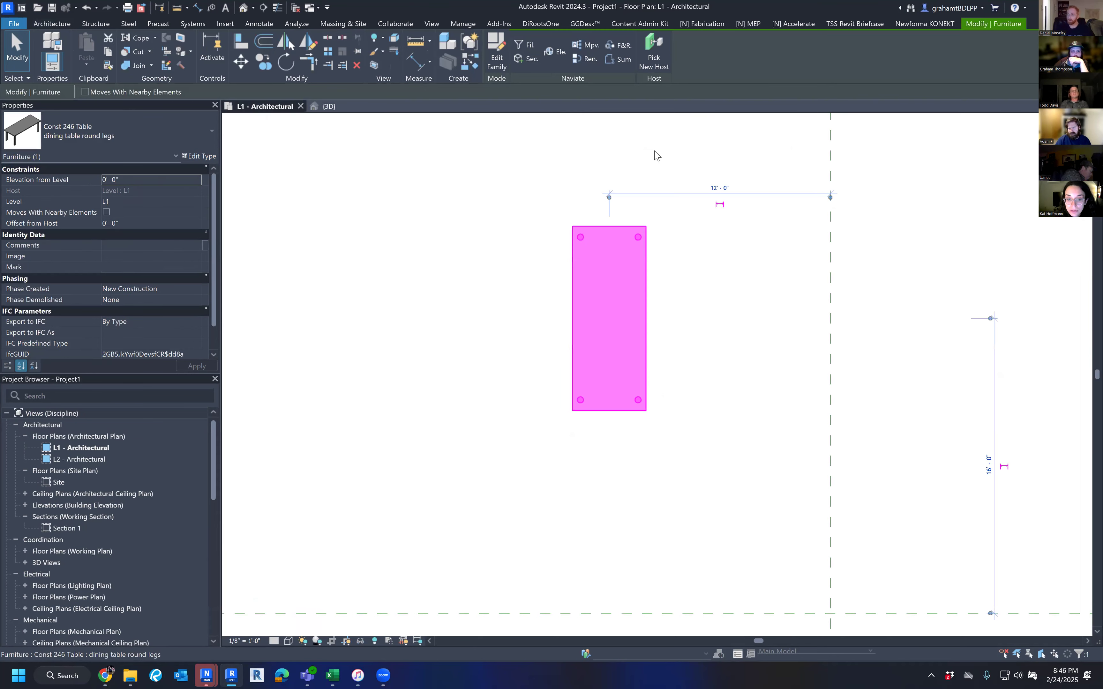
click(504, 54)
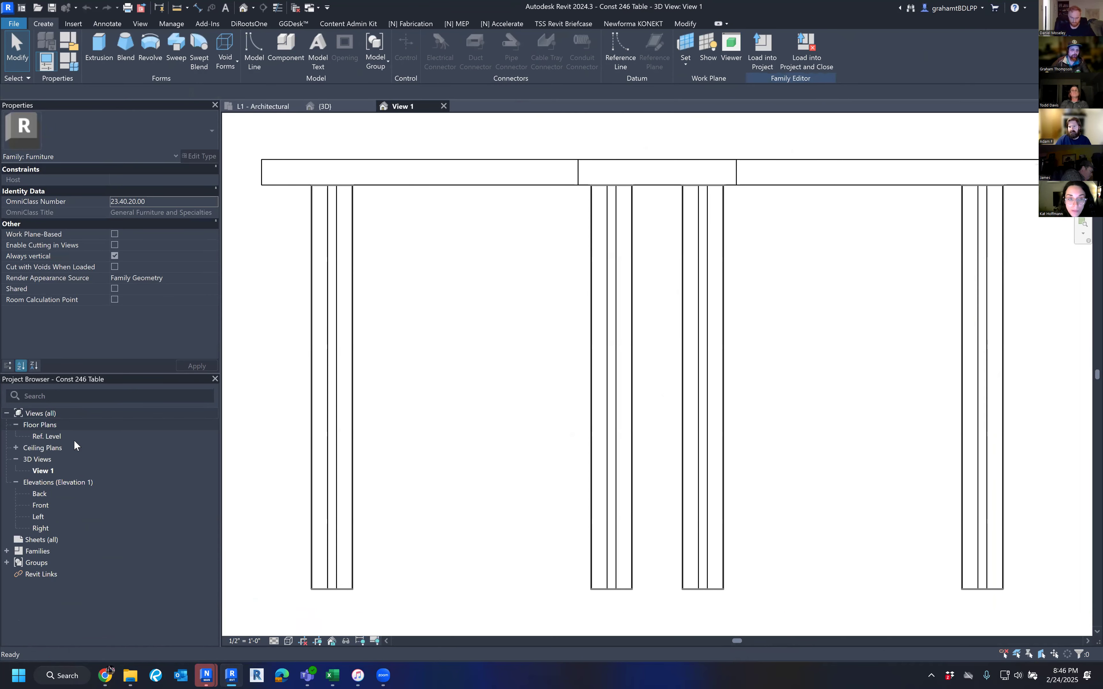
double_click(57, 437)
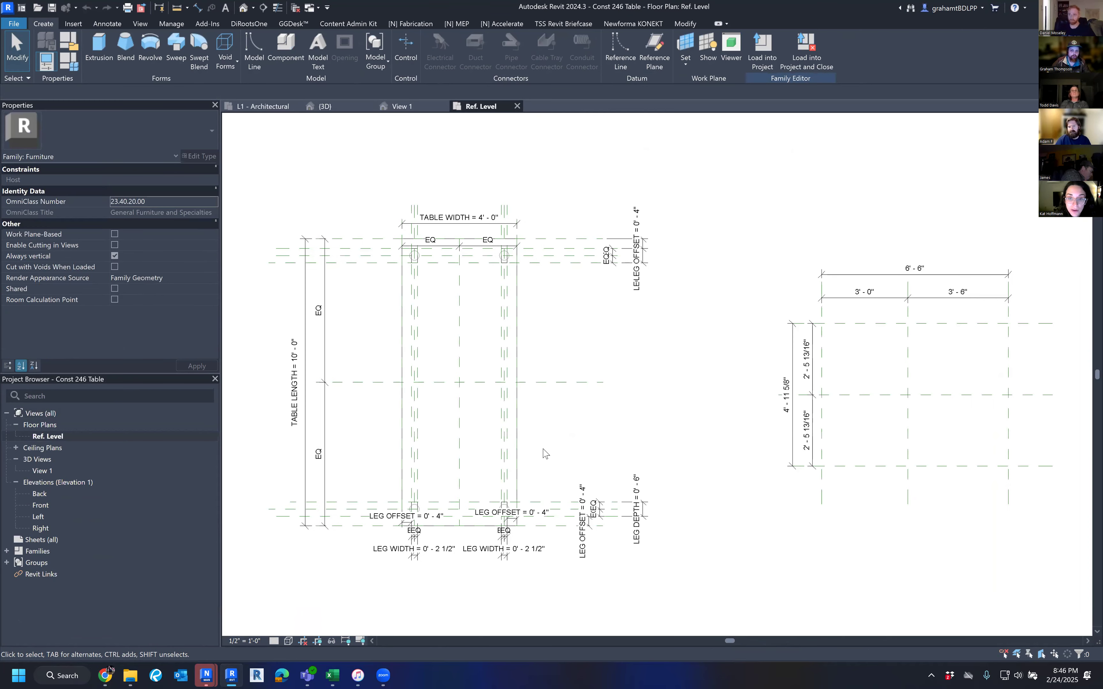
scroll(618, 371, up, 2)
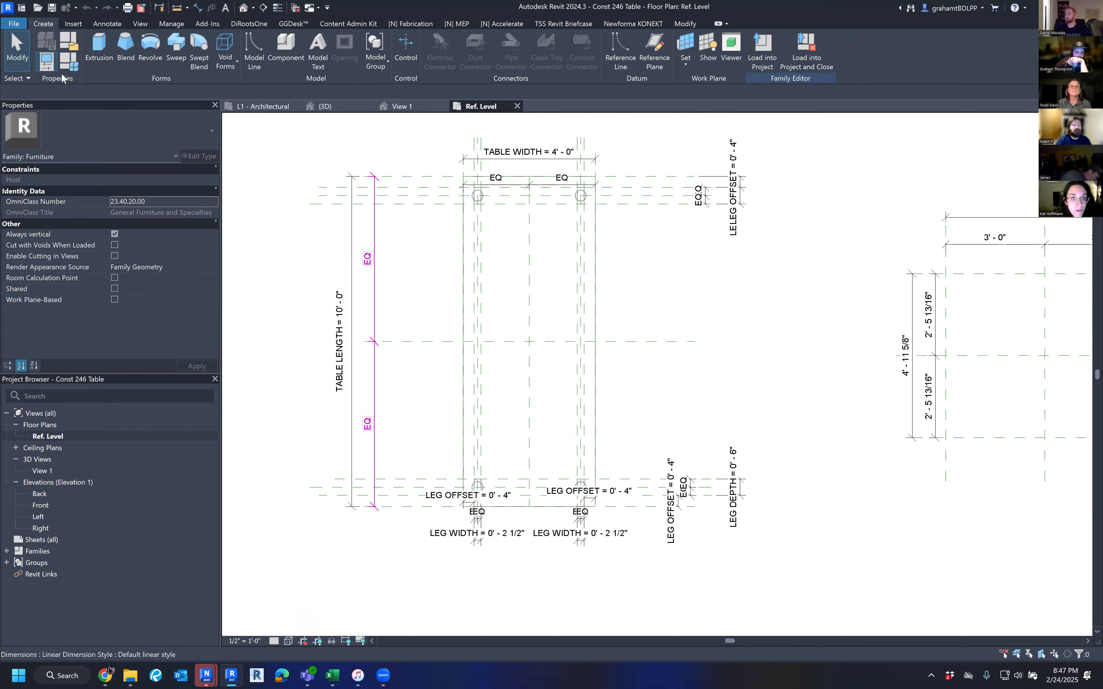
Step: Make Const 246 Coffee Table the current type of the table family
click(69, 61)
click(181, 169)
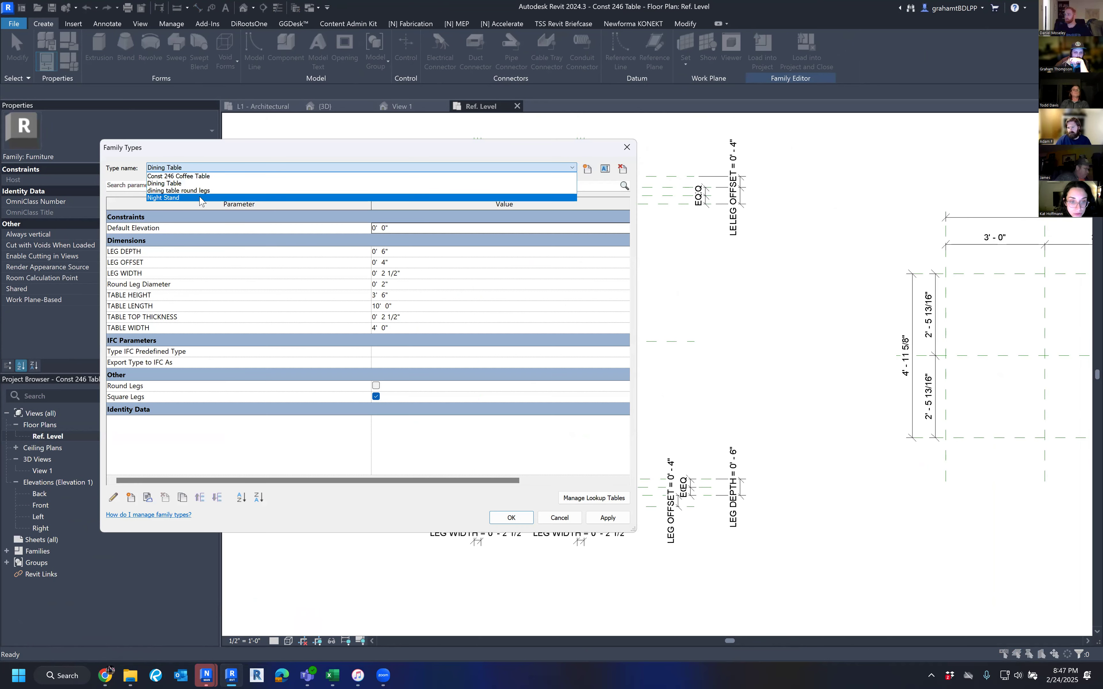
click(206, 178)
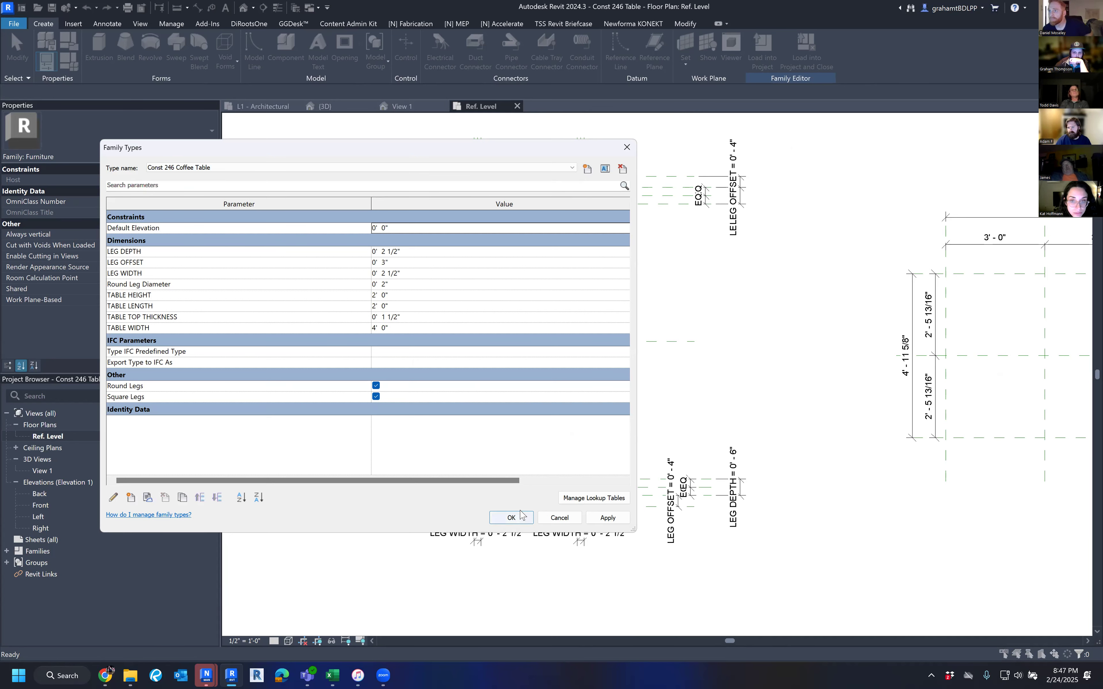
click(511, 517)
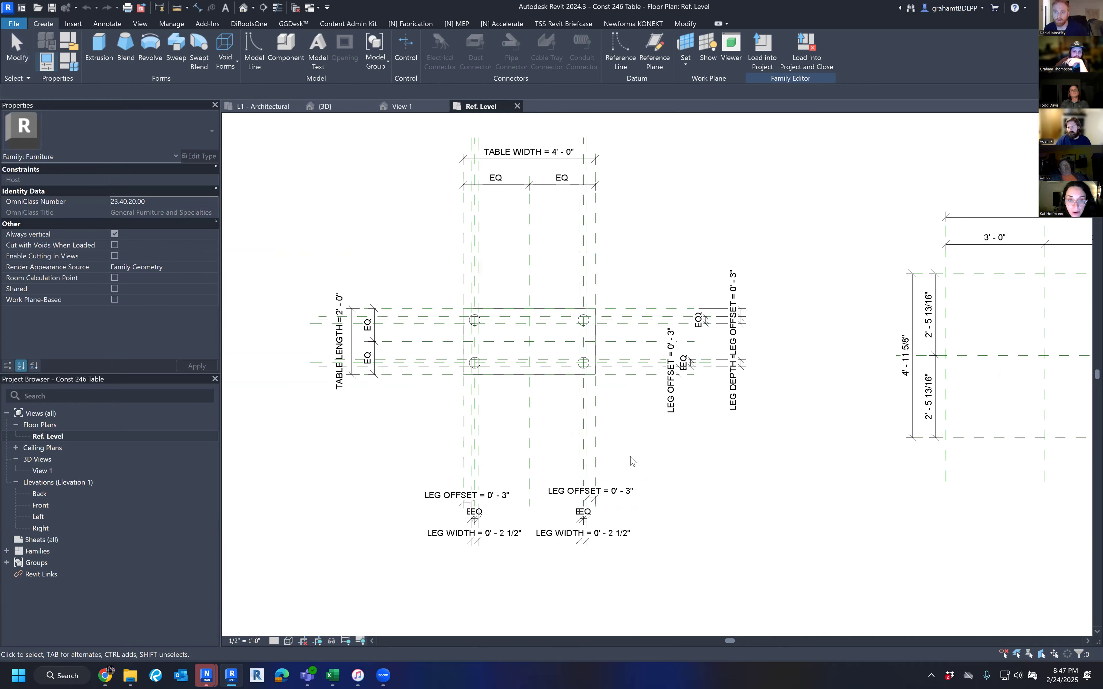
scroll(600, 429, up, 3)
scroll(679, 456, down, 1)
scroll(682, 417, down, 1)
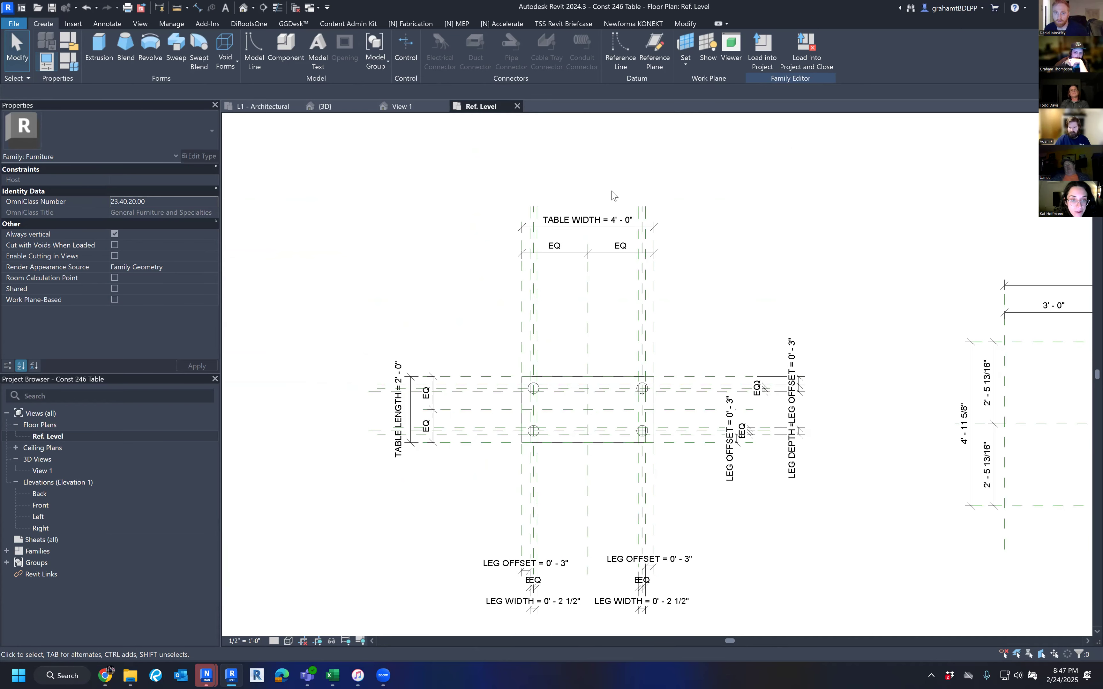
middle_drag(402, 232, 385, 130)
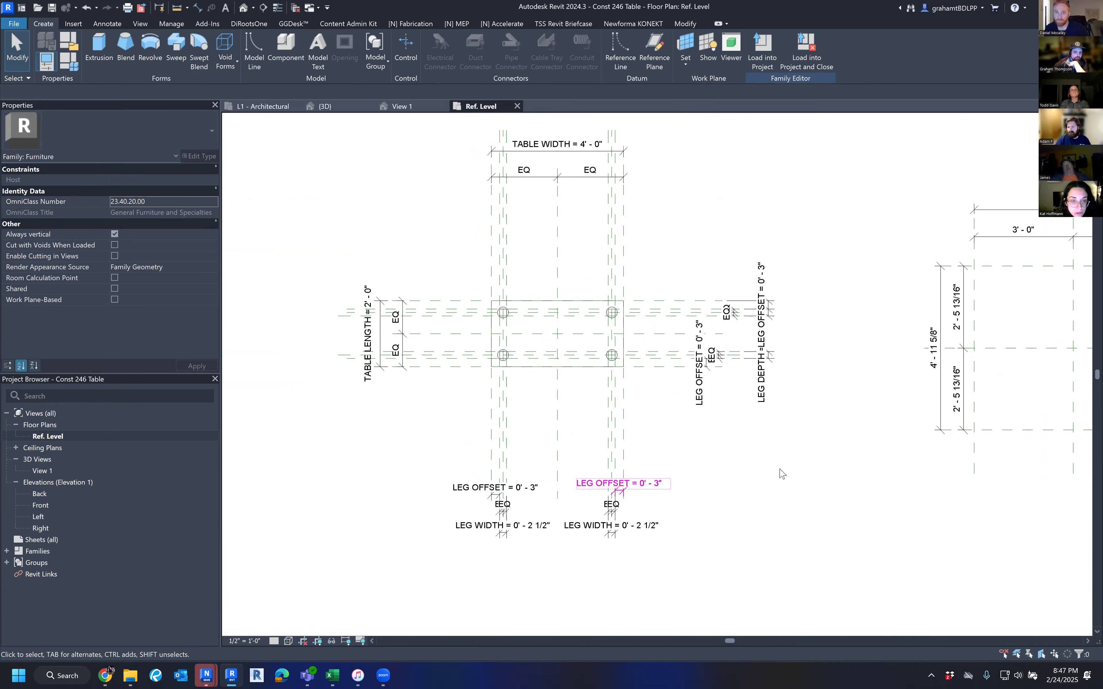
middle_drag(778, 469, 752, 468)
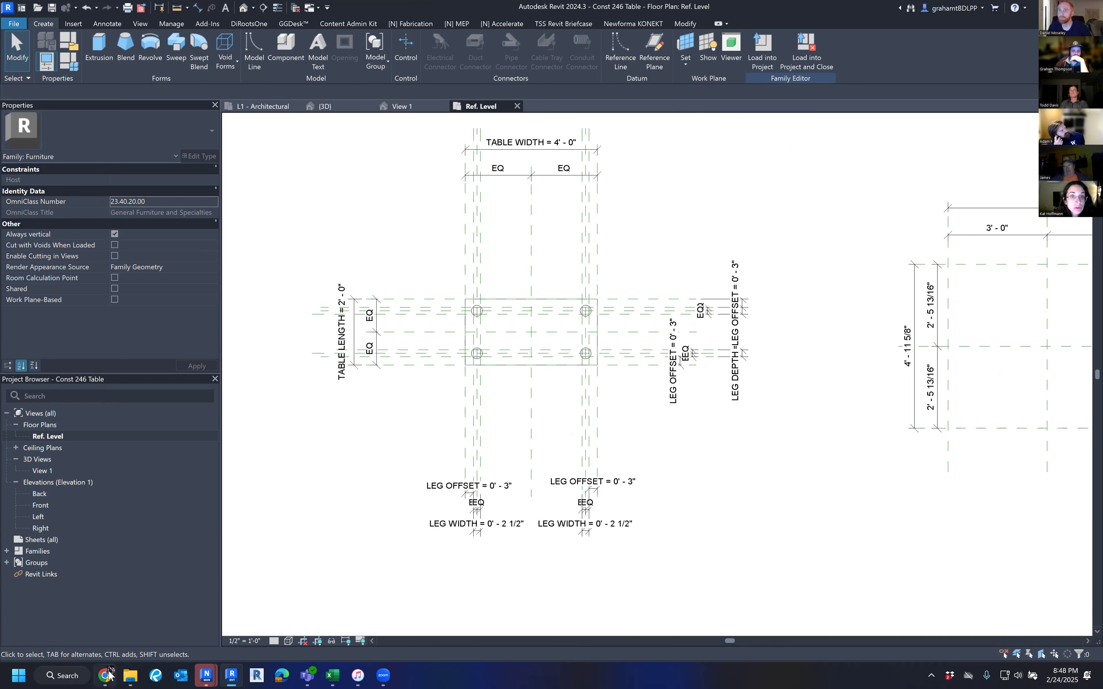
Step: Switch to the Canvas course site in Chrome, open the course home page and go to the last weeks in its Modules list
mouse_move(109, 673)
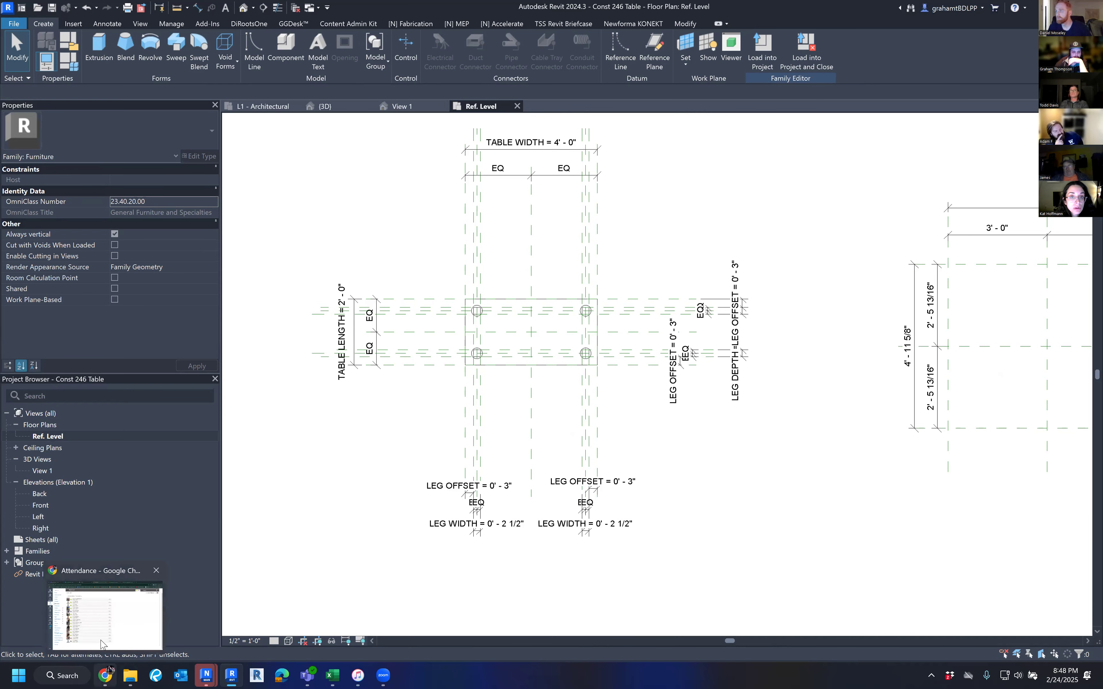
click(157, 619)
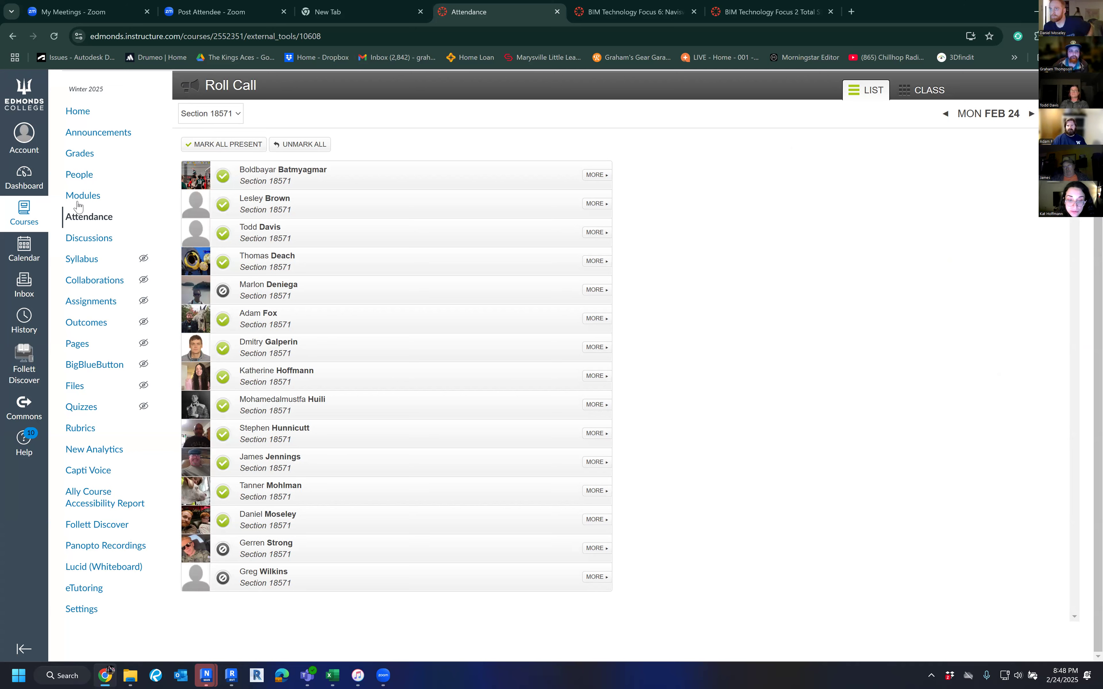
click(82, 113)
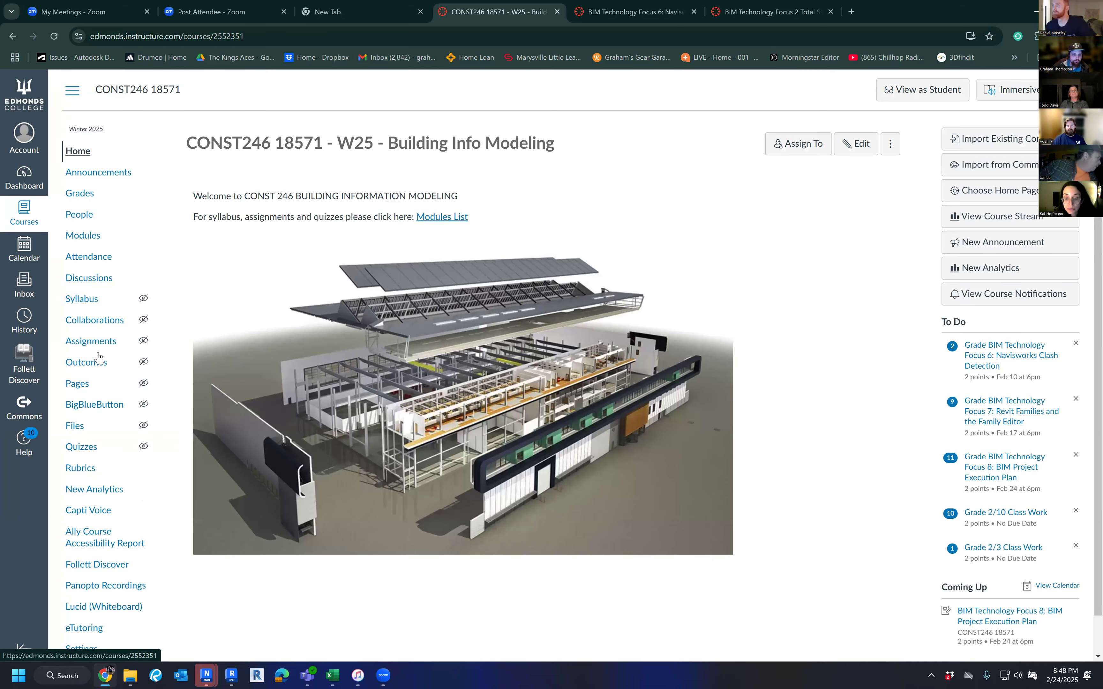
click(83, 235)
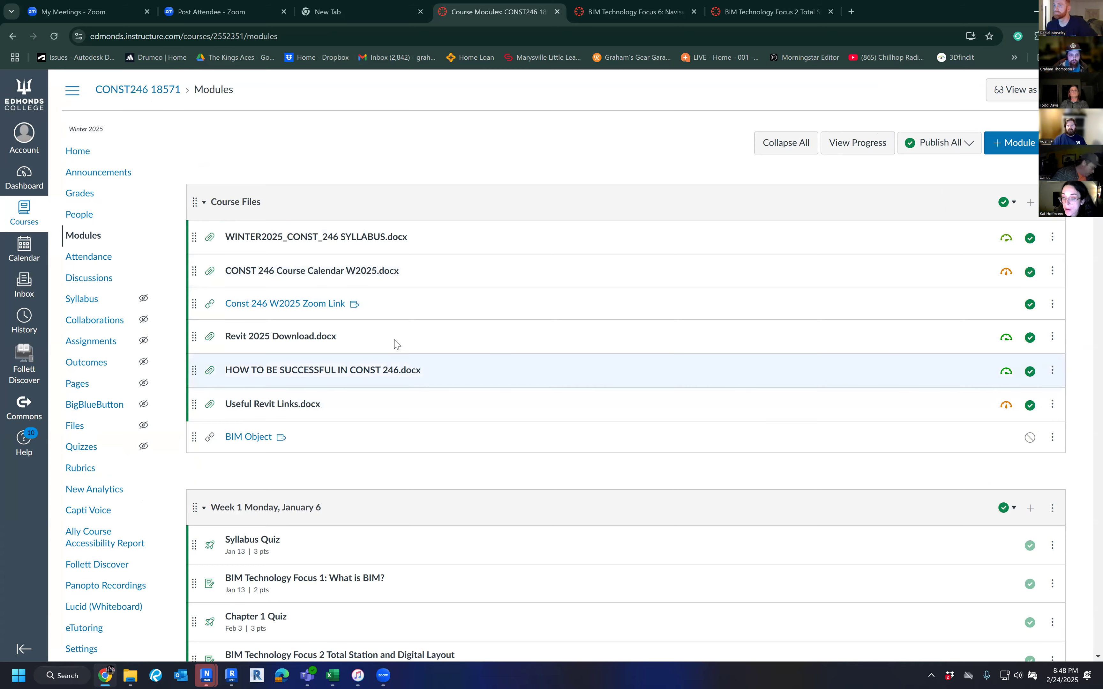
scroll(394, 369, down, 10)
scroll(531, 394, down, 15)
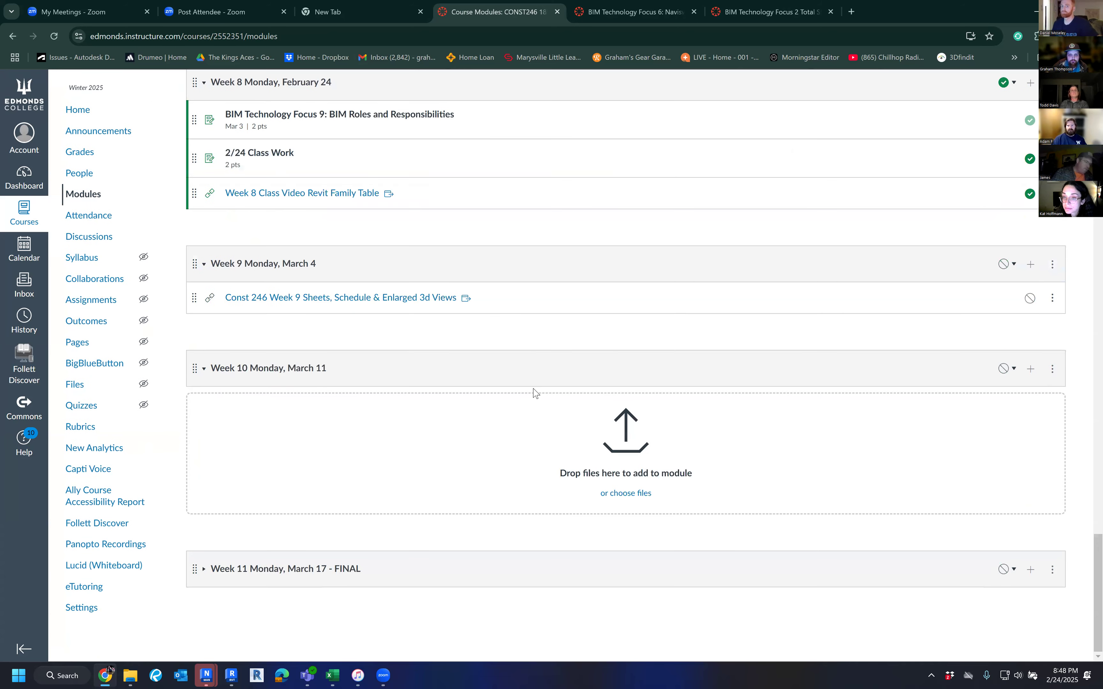
scroll(527, 388, up, 2)
scroll(526, 388, down, 2)
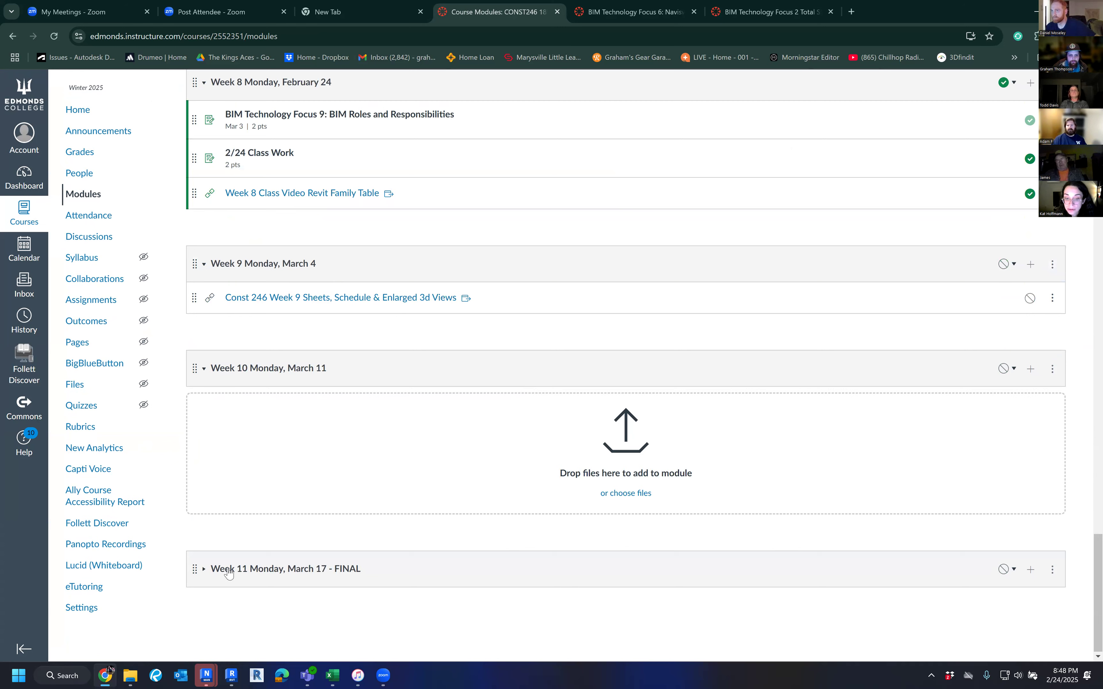
Step: Expand the Week 11 Monday, March 17 - FINAL module and publish it together with all its items
click(358, 575)
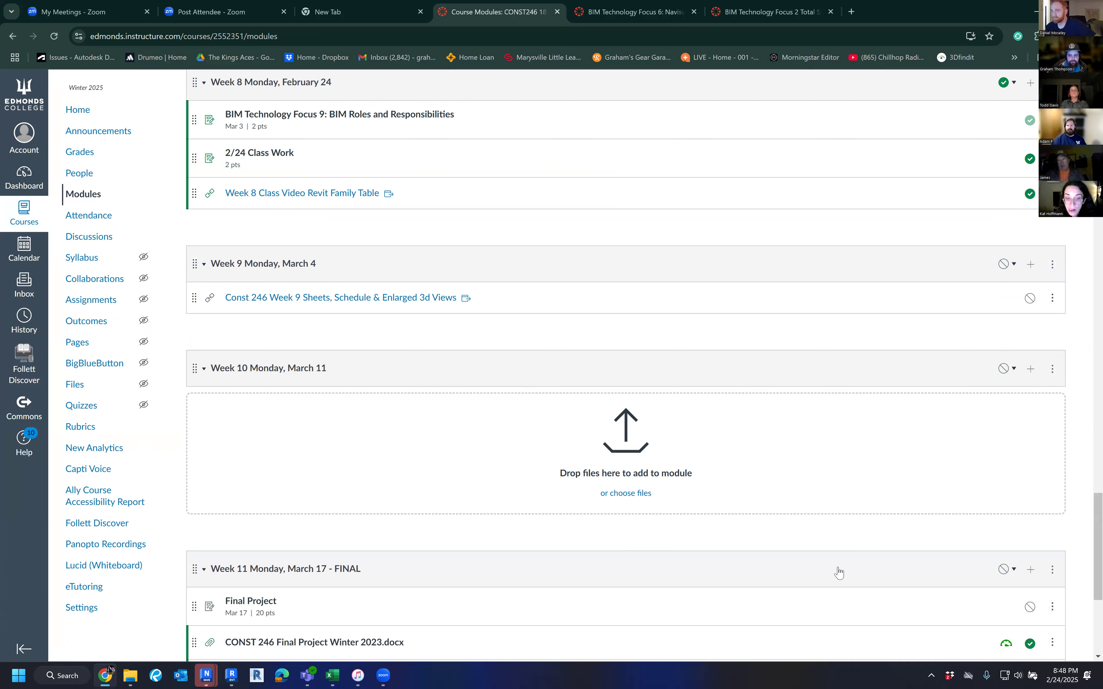
click(1000, 572)
click(975, 470)
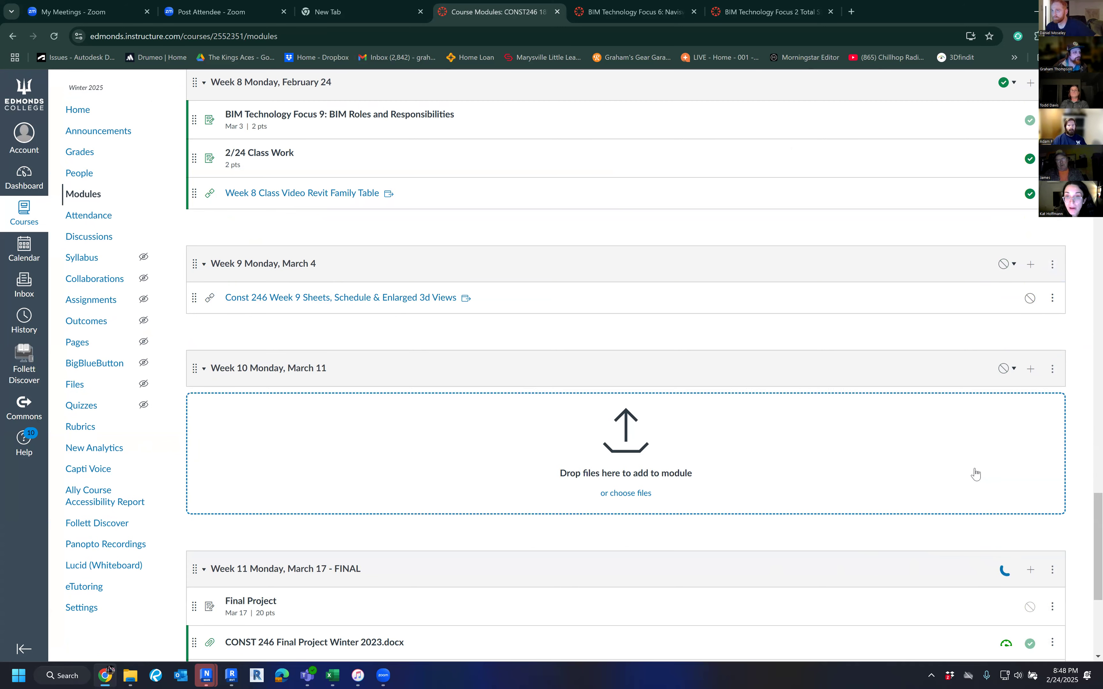
Step: Open the CONST 246 Final Project Winter 2023.docx file from the Week 11 module
scroll(757, 411, down, 3)
scroll(755, 413, down, 3)
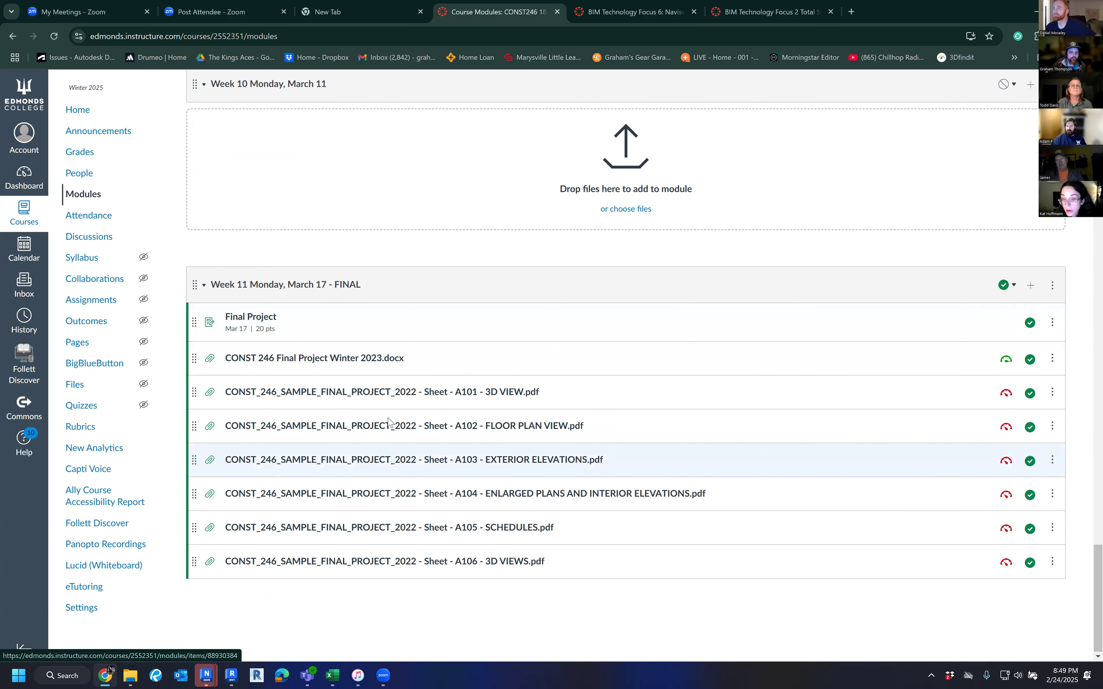
click(325, 360)
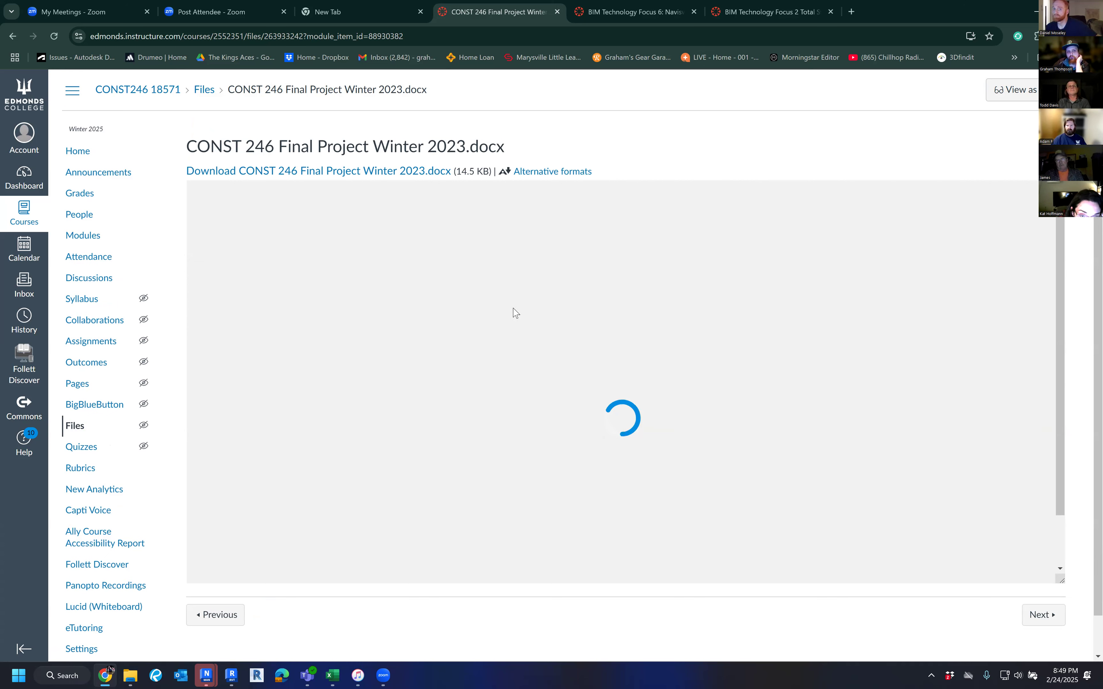
scroll(510, 321, down, 3)
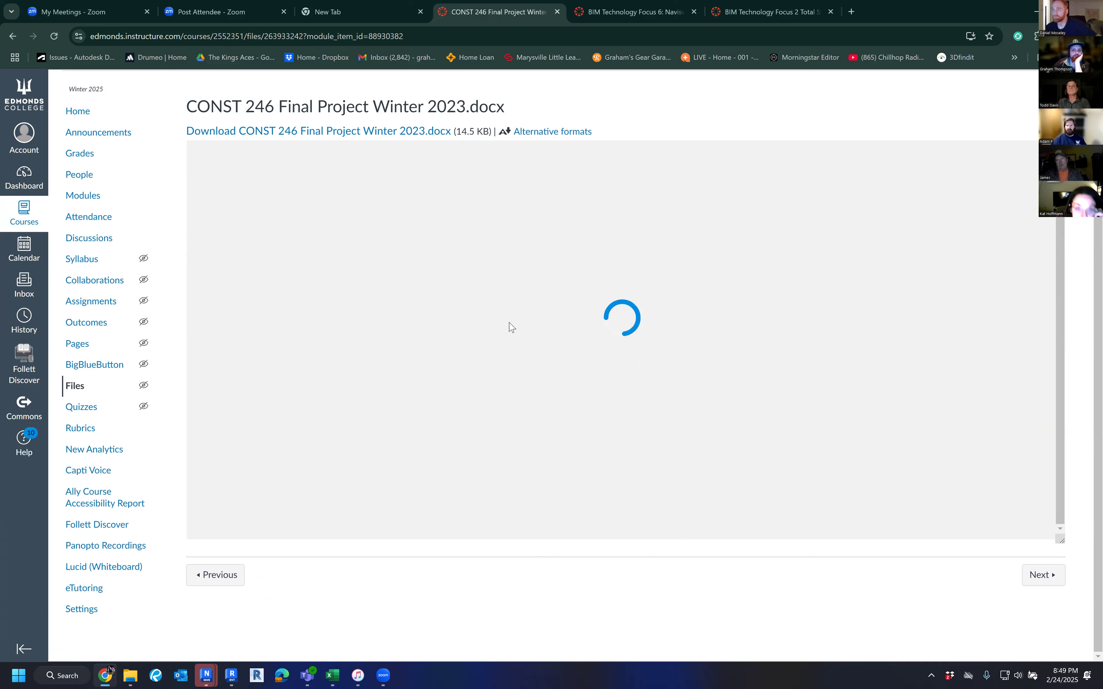
Step: Download CONST 246 Final Project Winter 2023.docx, open it in Word with editing enabled, and enlarge the document for reading
scroll(511, 326, up, 1)
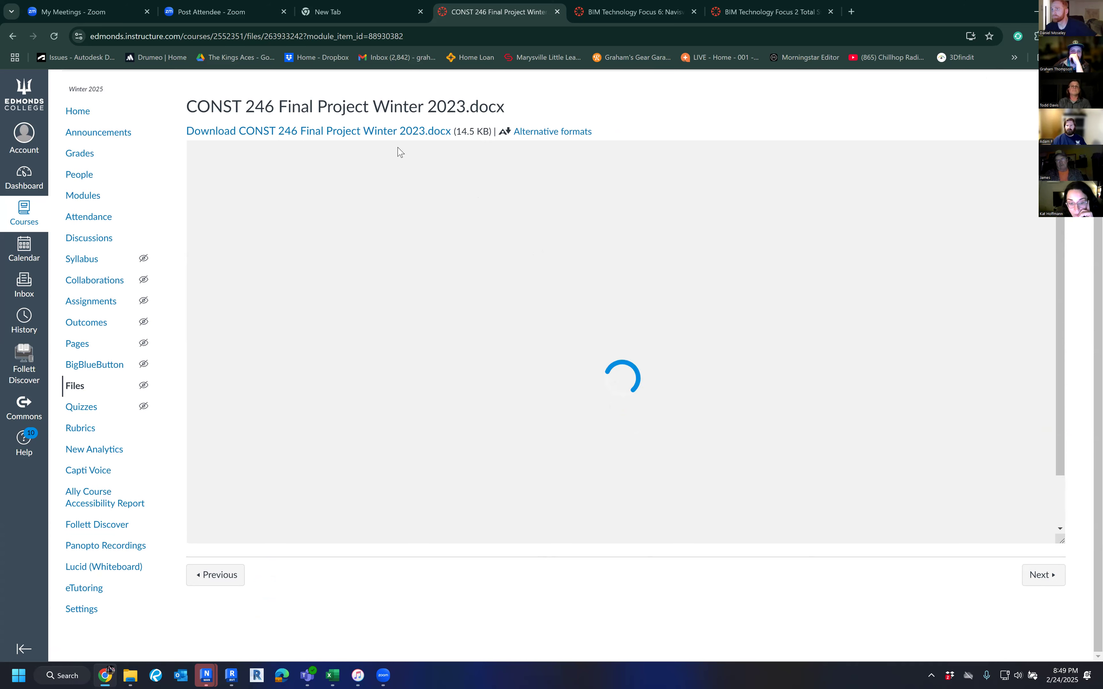
click(367, 132)
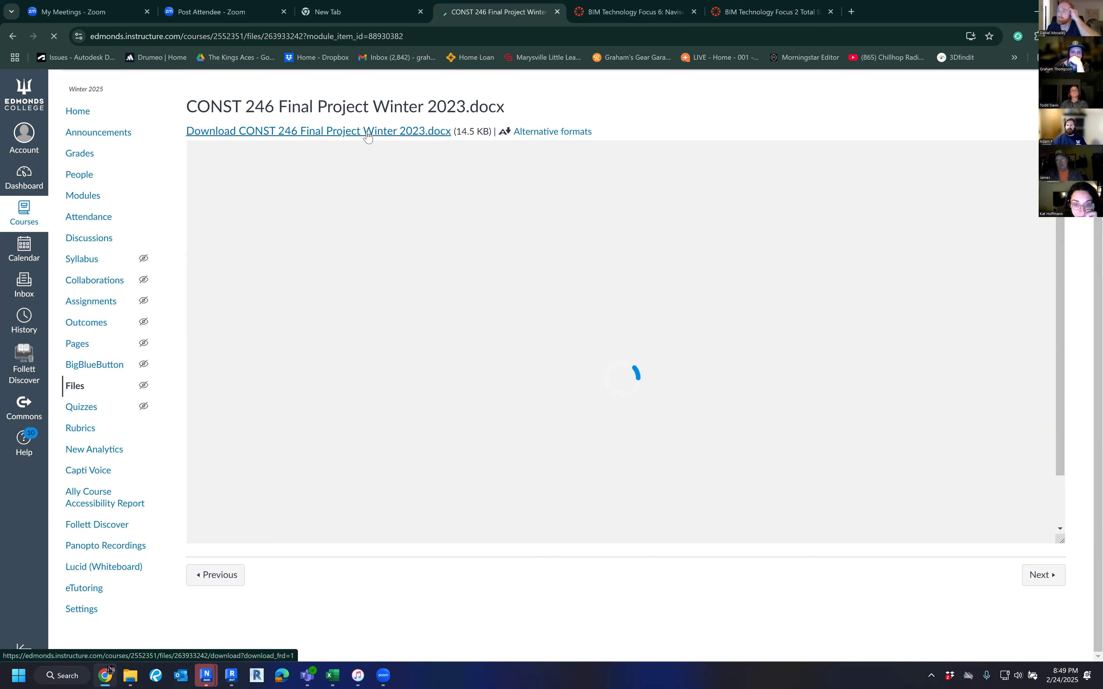
click(959, 73)
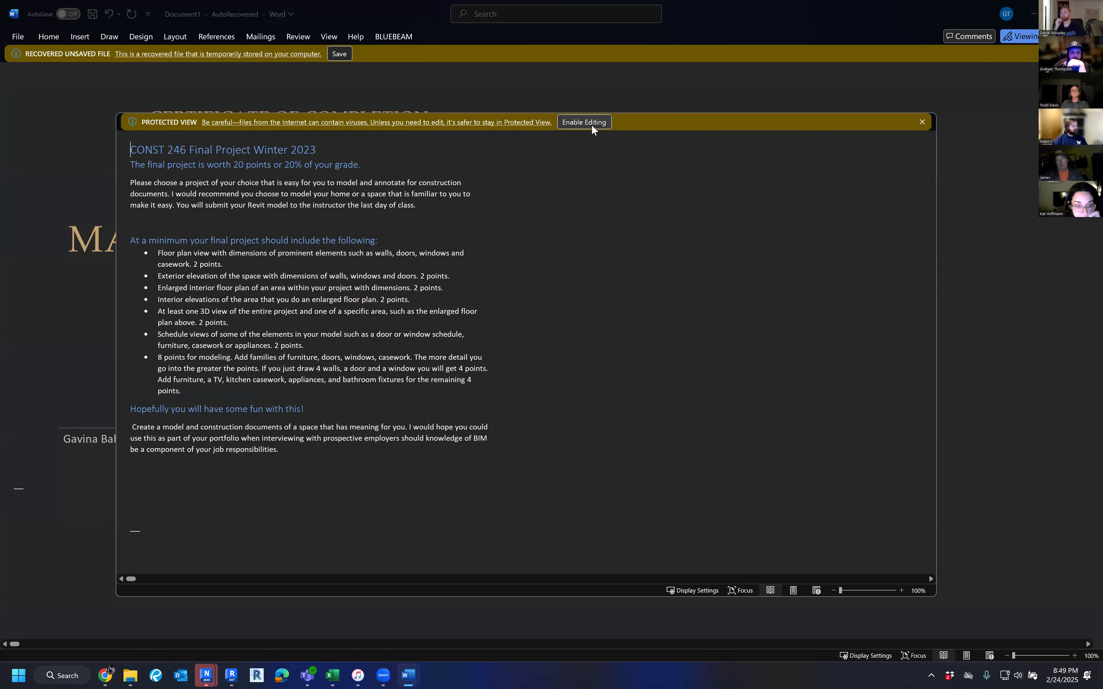
click(591, 124)
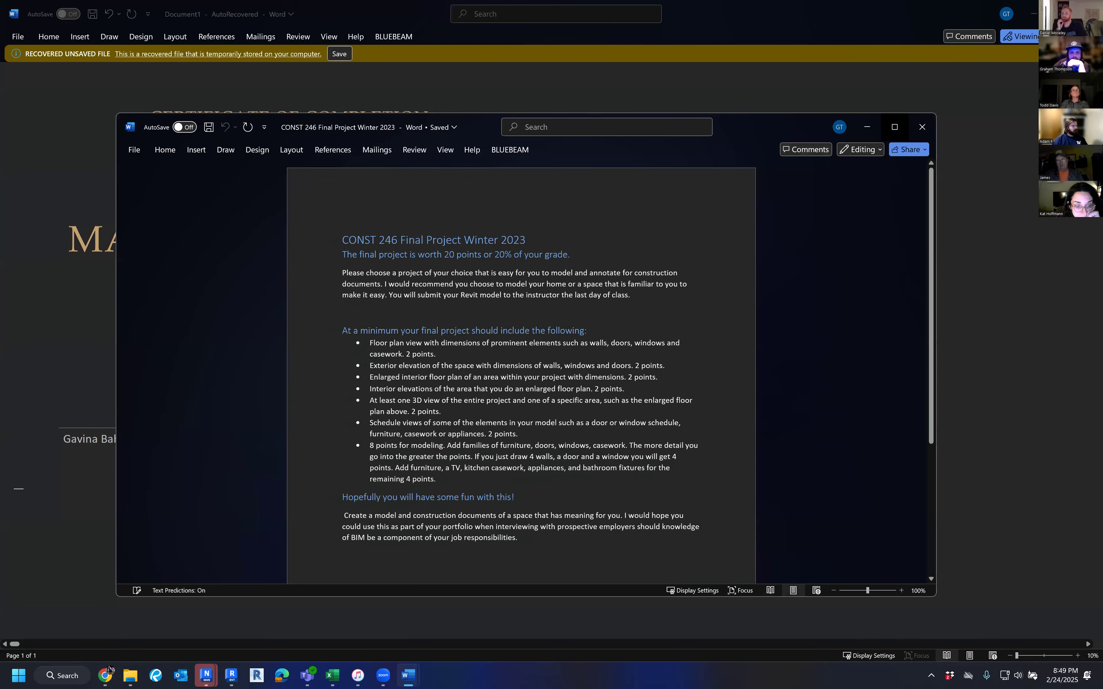
click(894, 126)
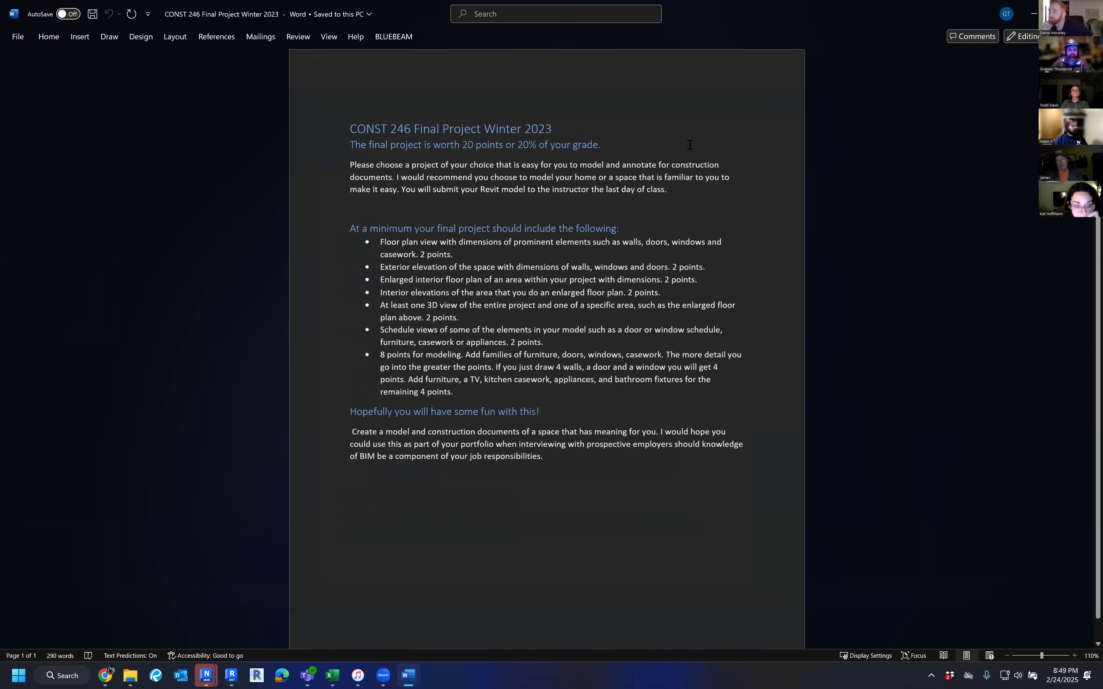
ctrl+scroll(701, 176, up, 4)
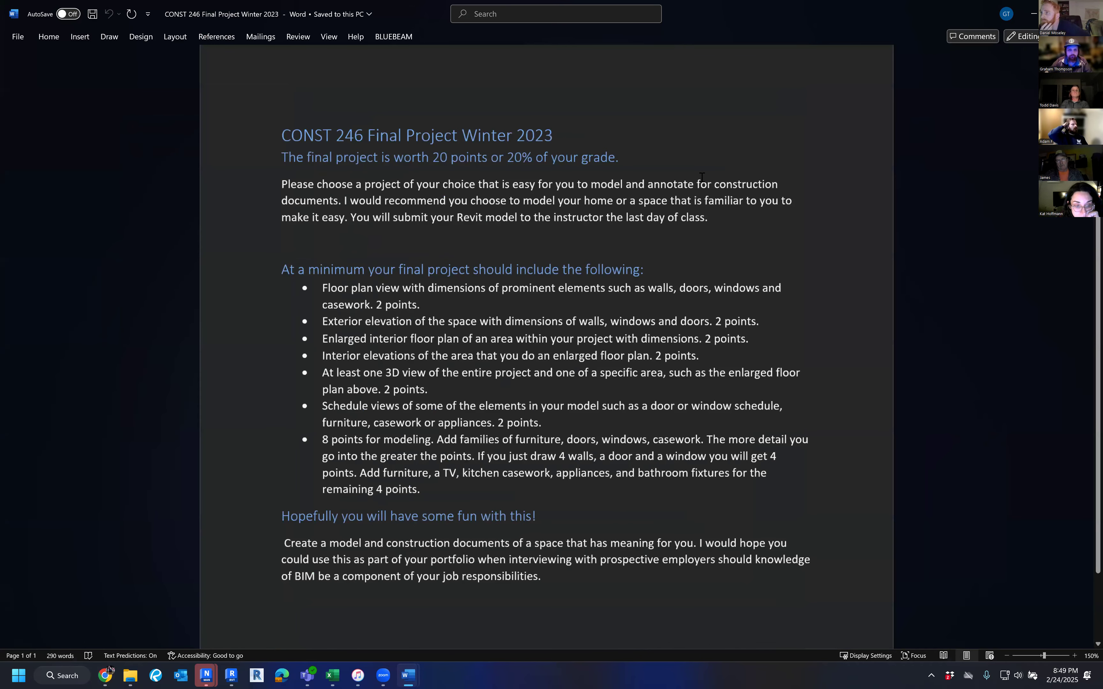
ctrl+scroll(701, 176, up, 1)
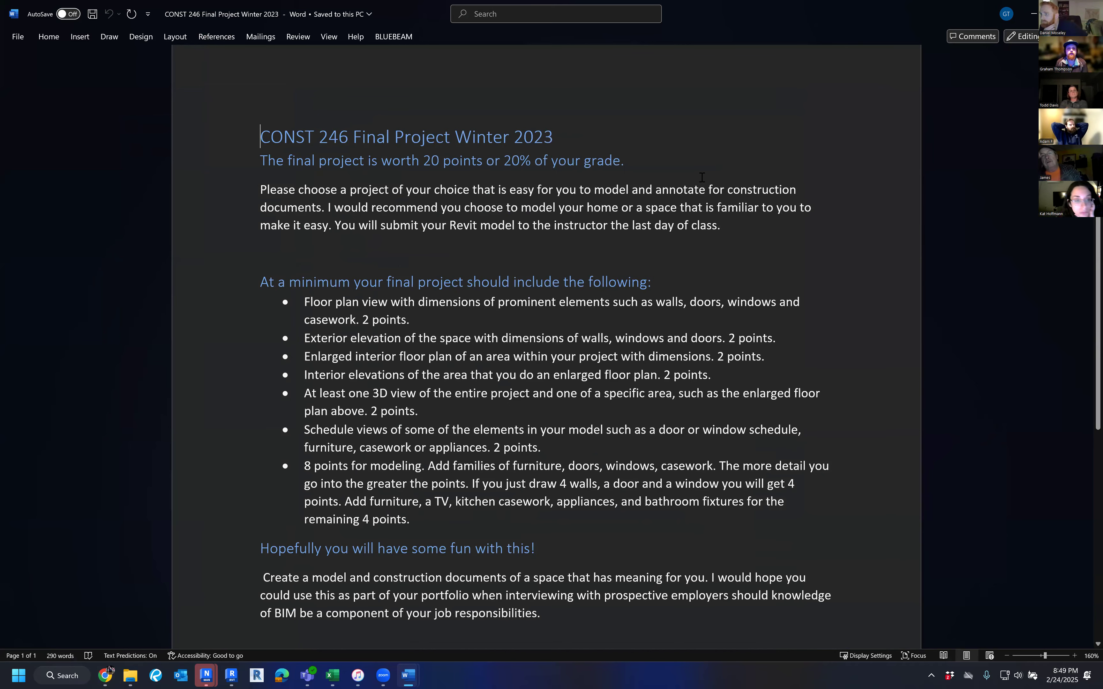
Step: Change the year in the document's title to 2025
click(581, 134)
key(BackSpace)
text(5)
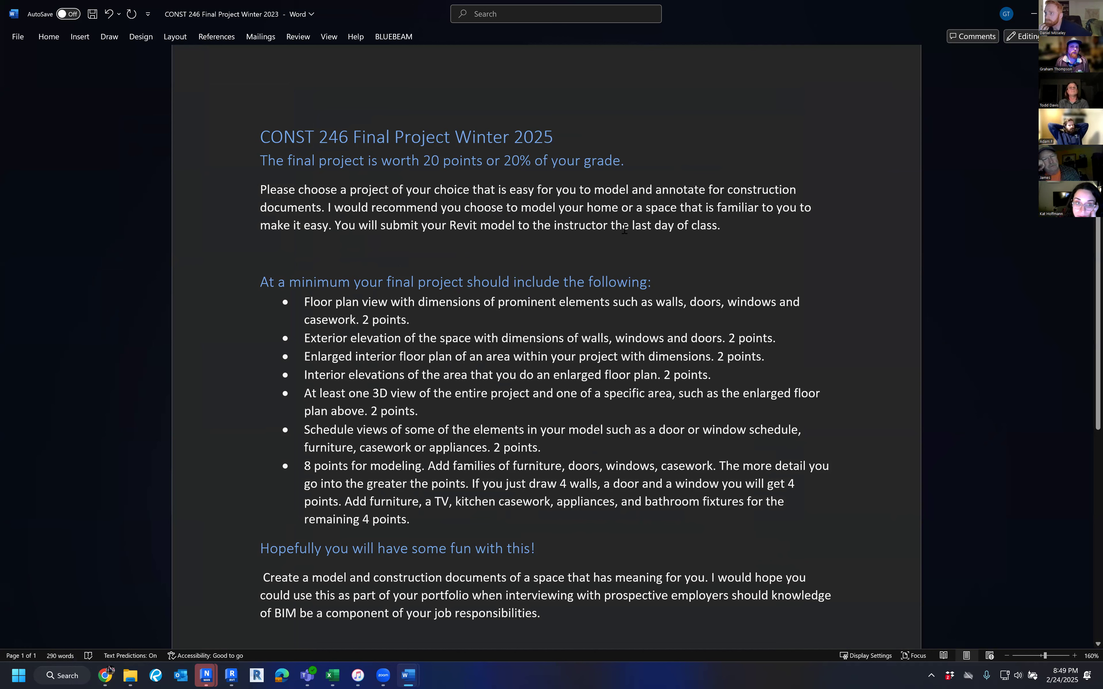
click(624, 230)
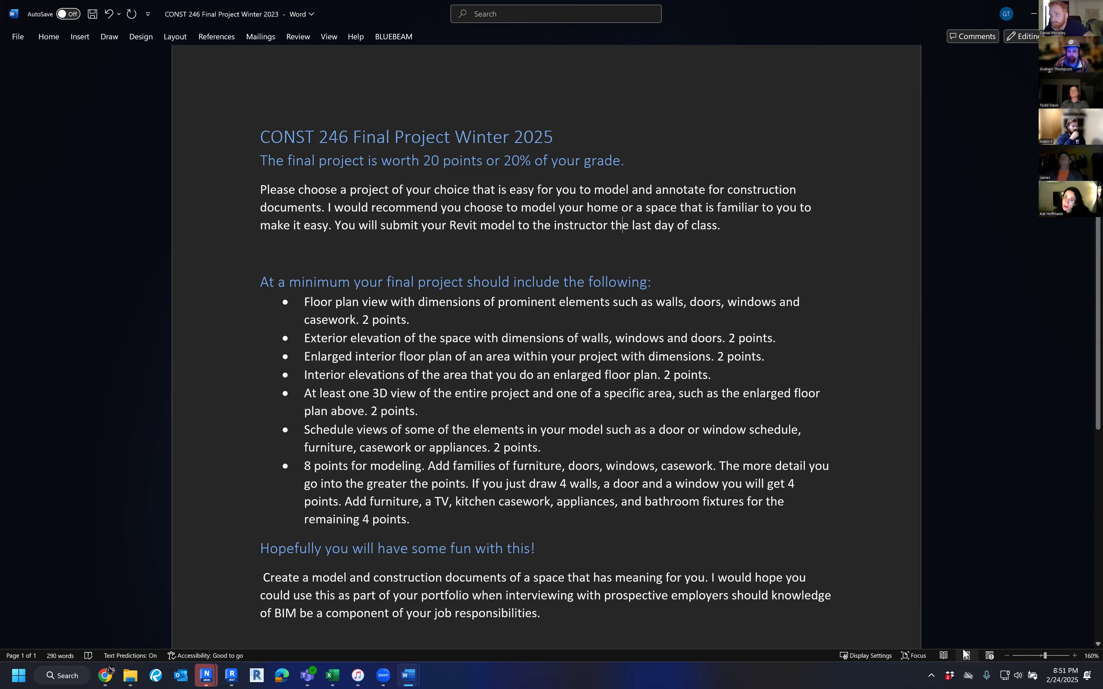
Step: Check the March and April 2025 dates in the system calendar and return to the document
click(1058, 674)
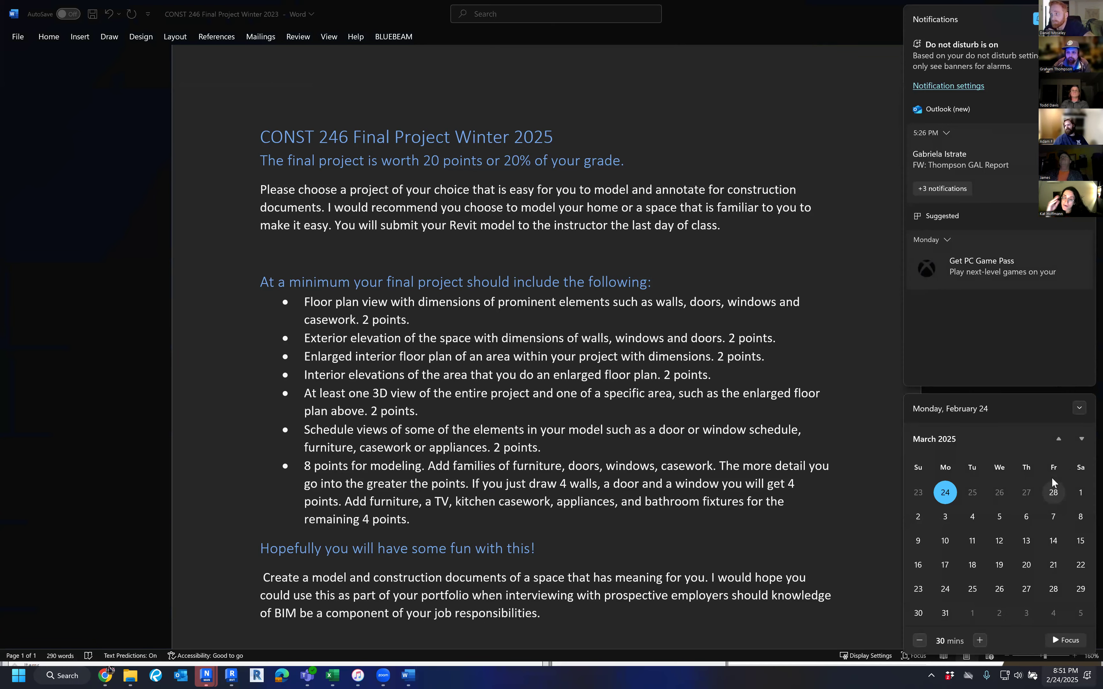
click(1080, 439)
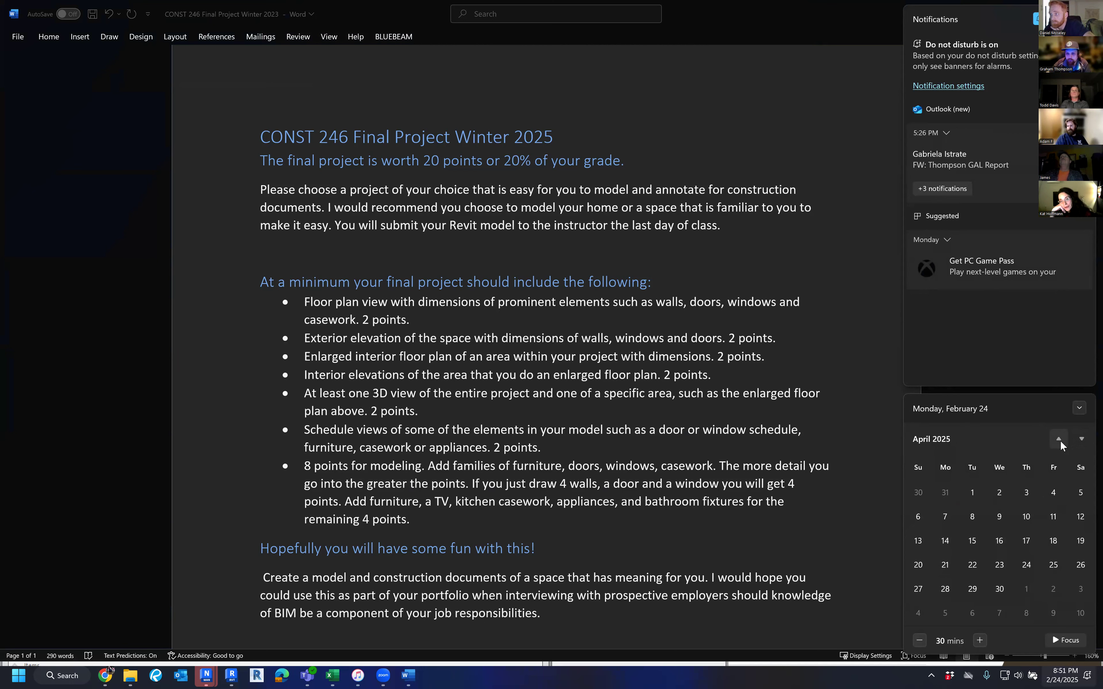
click(1058, 440)
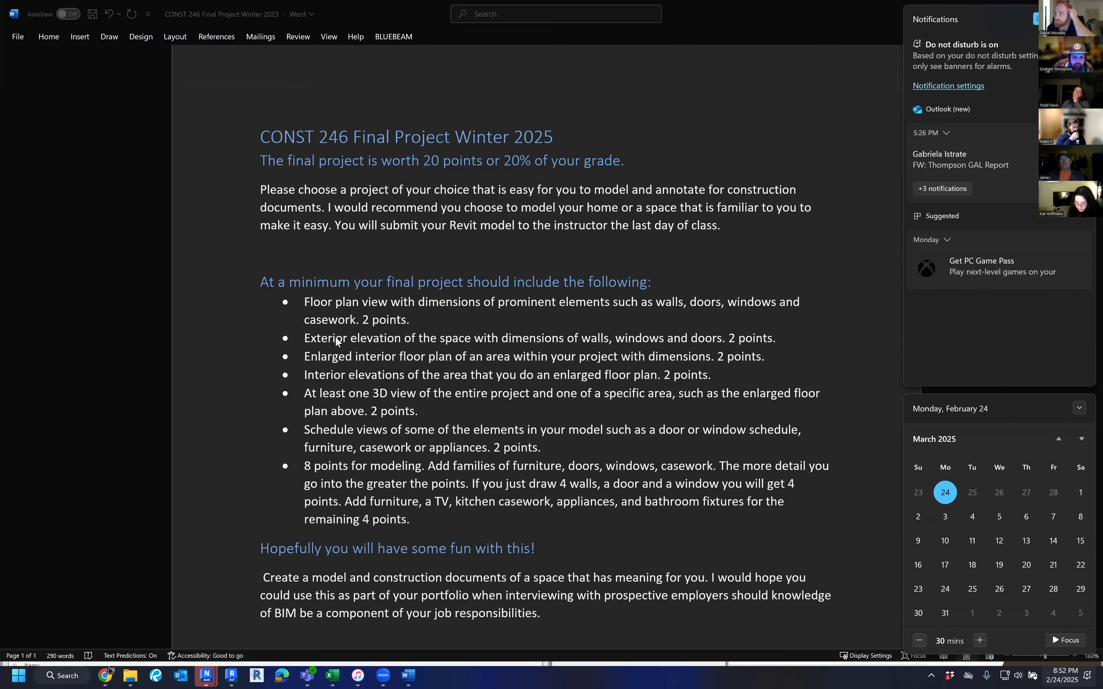
click(354, 373)
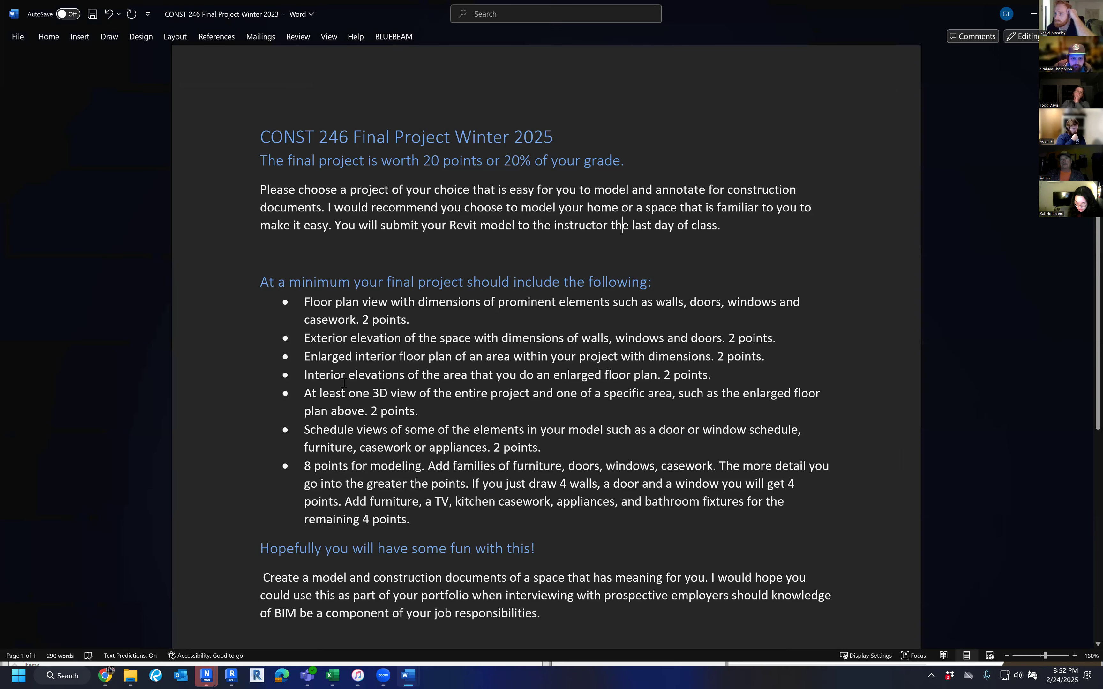
Step: Highlight the enlarged interior floor plan requirement and switch to Revit to show Project1's L1 - Architectural plan with the insert commands
drag(307, 362, 756, 360)
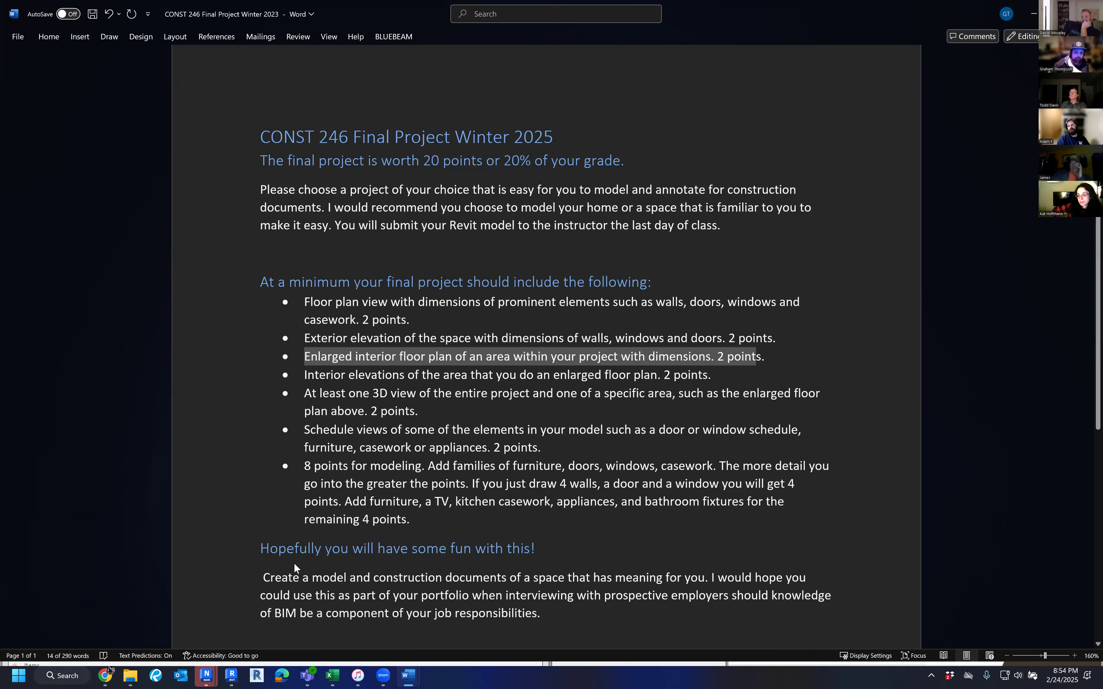
click(233, 676)
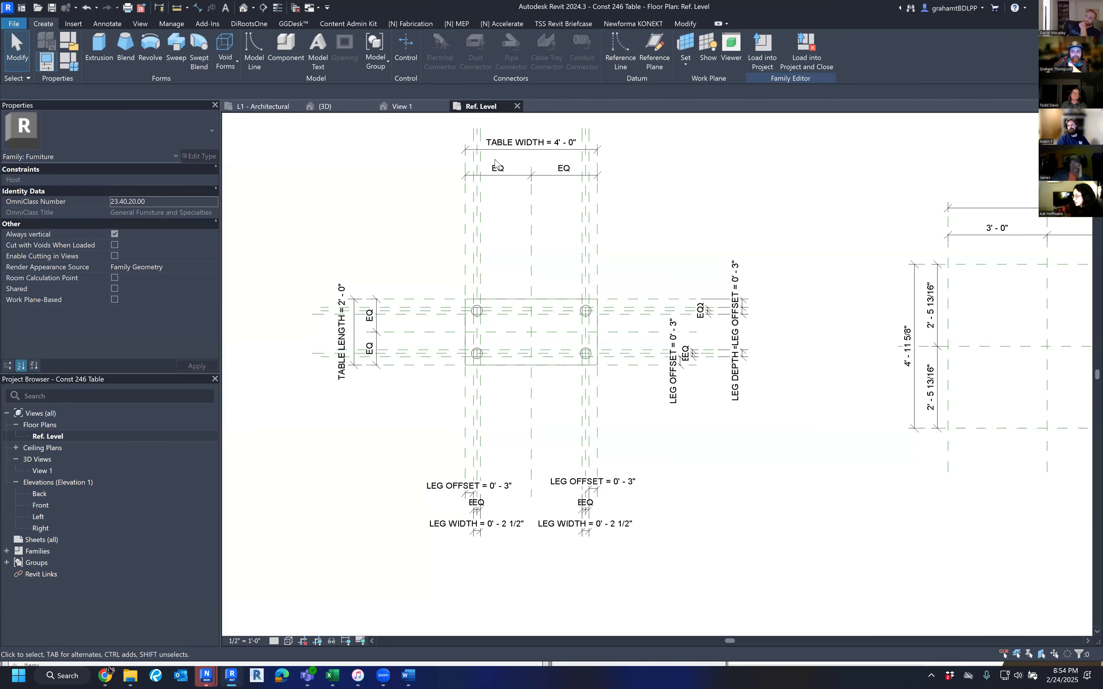
click(403, 106)
click(345, 110)
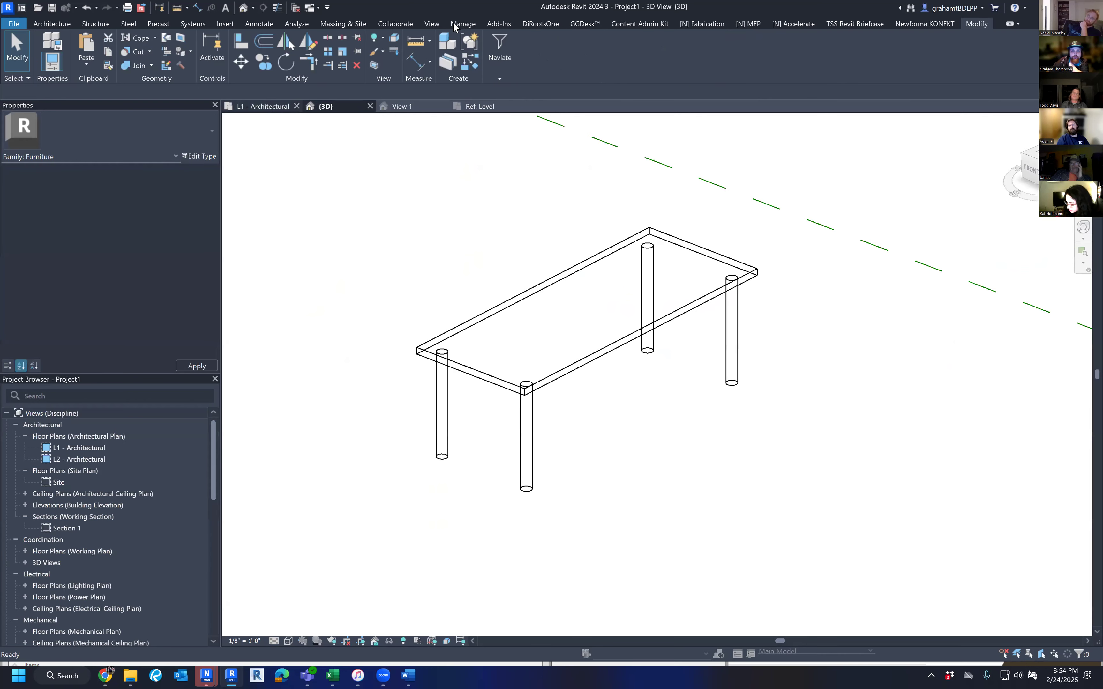
click(264, 106)
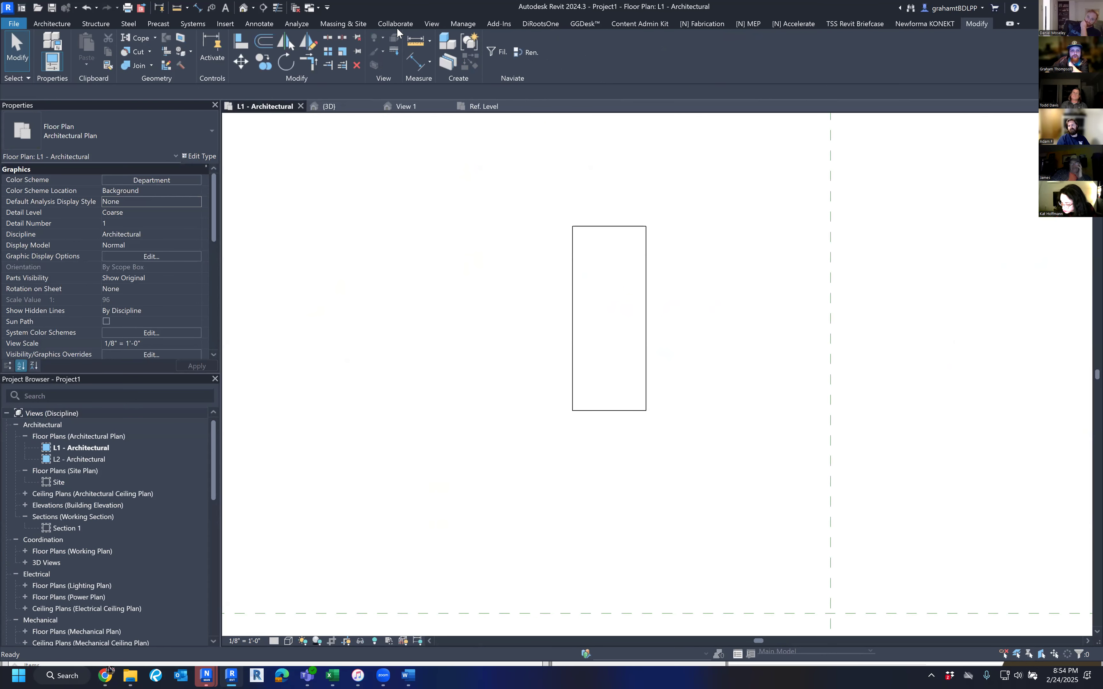
click(226, 25)
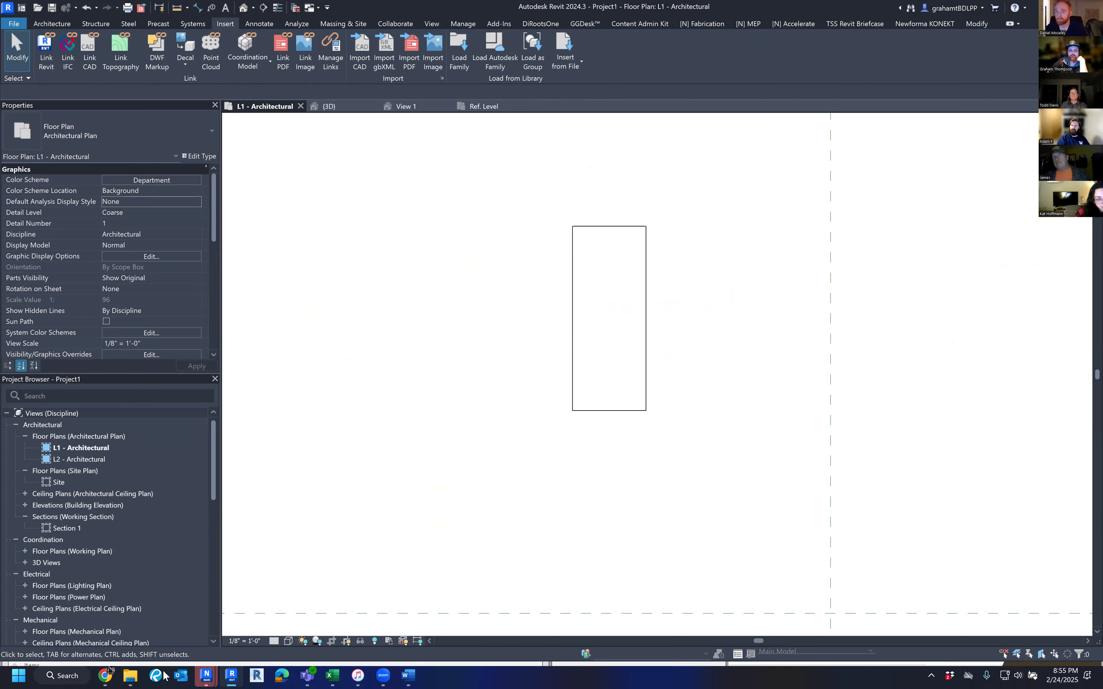
Step: Return to the Word document and go through its closing heading and paragraph, highlighting the passages about construction documents and portfolio use
mouse_move(106, 675)
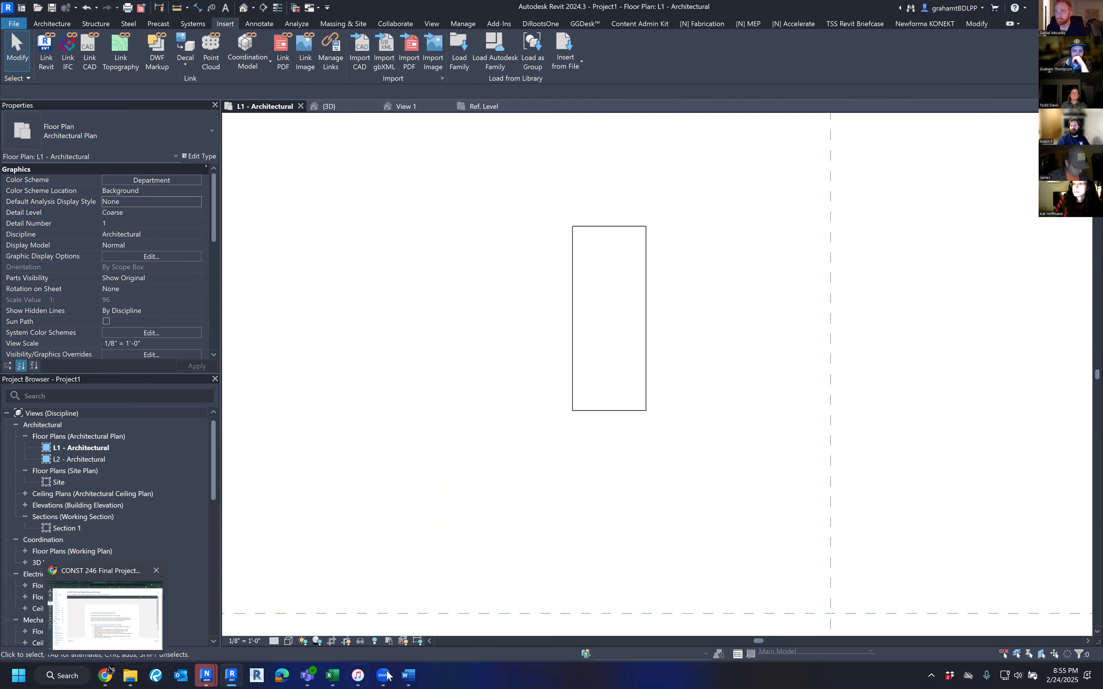
mouse_move(409, 674)
click(524, 606)
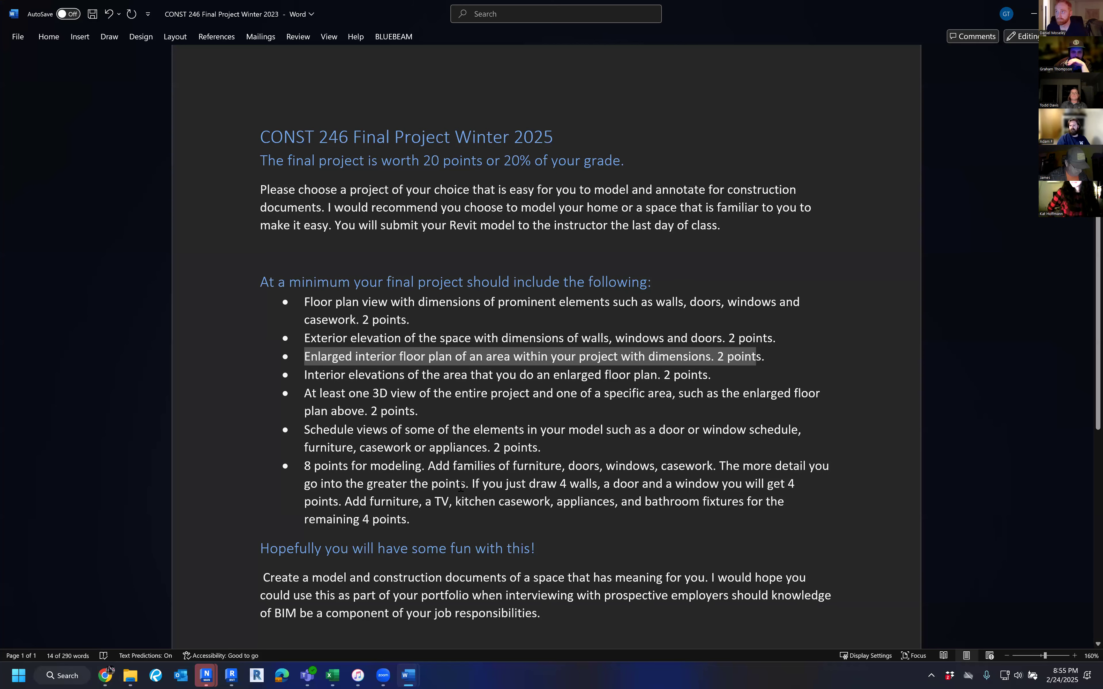
scroll(263, 463, down, 2)
triple_click(262, 465)
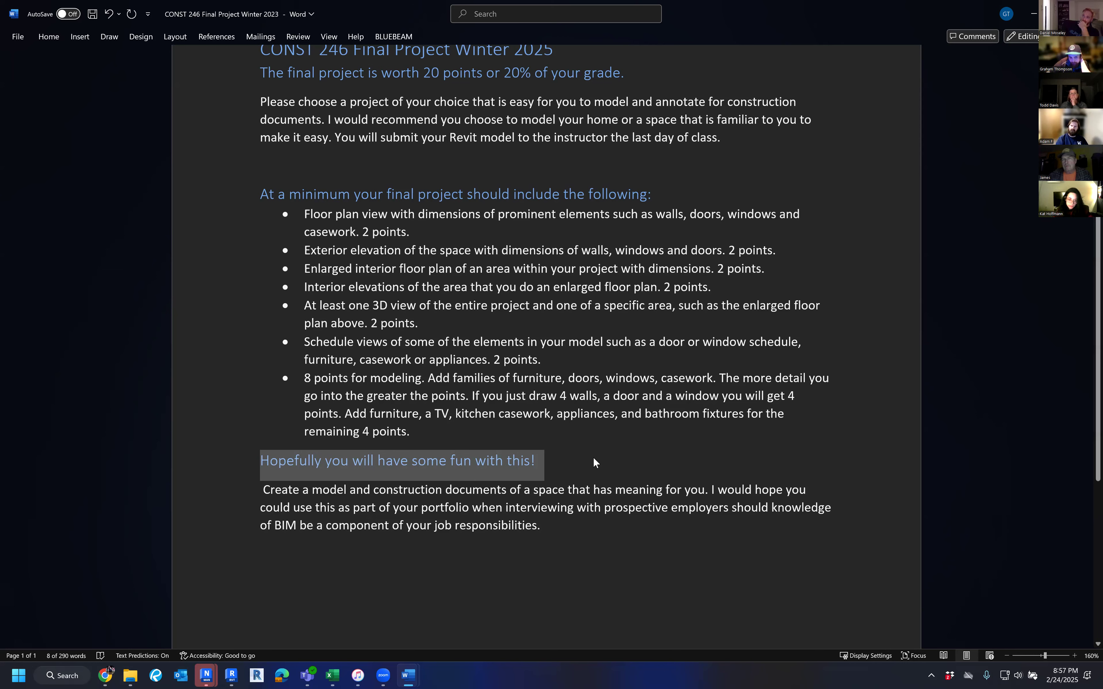
click(509, 490)
drag(255, 490, 505, 490)
click(444, 507)
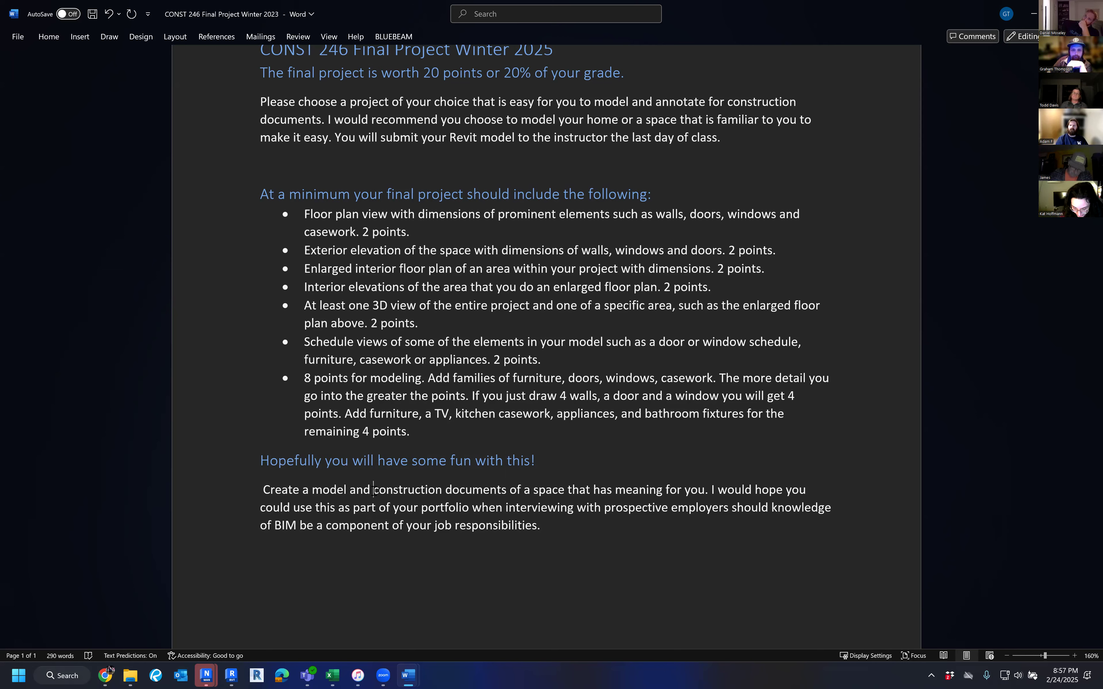
drag(408, 500, 415, 501)
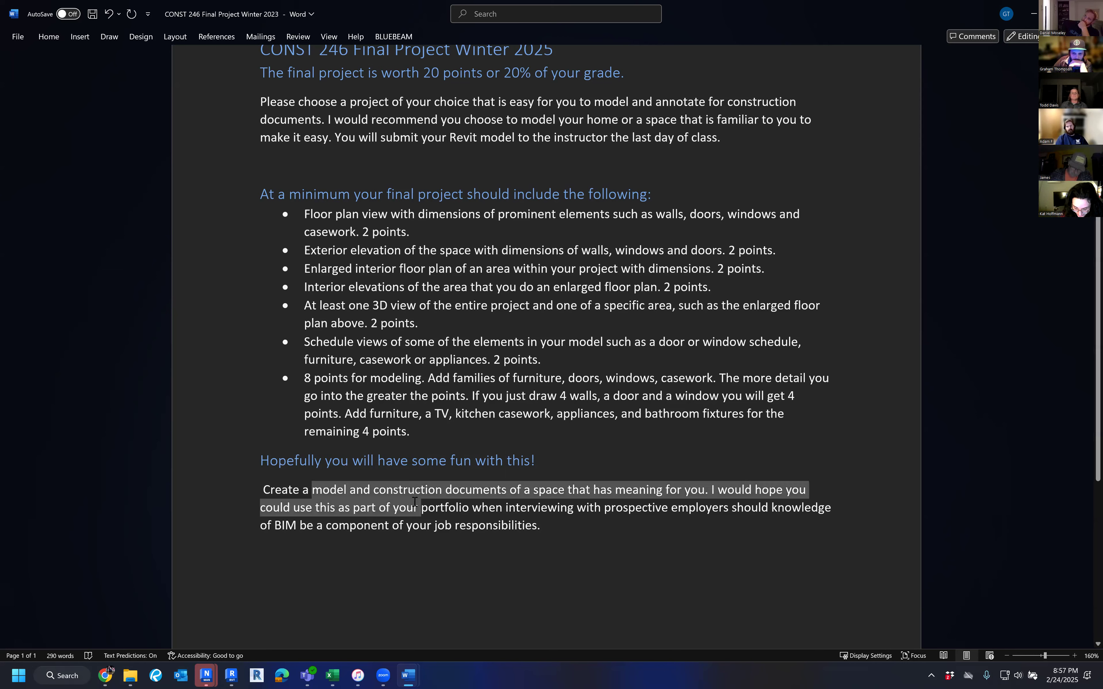
click(415, 505)
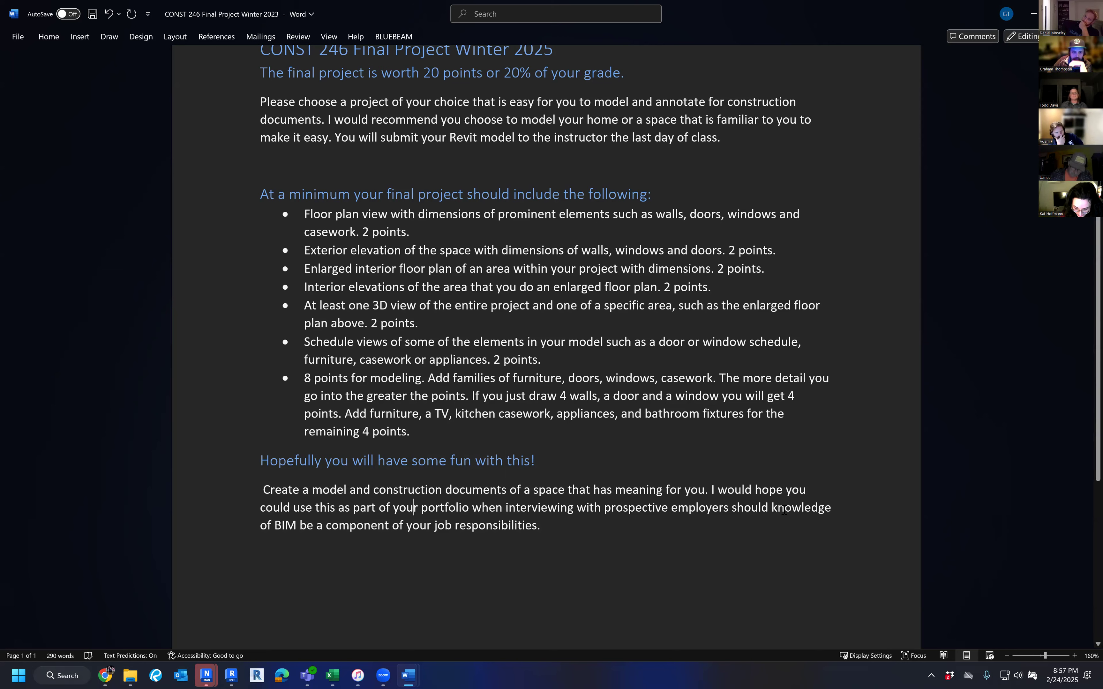
drag(784, 512, 706, 491)
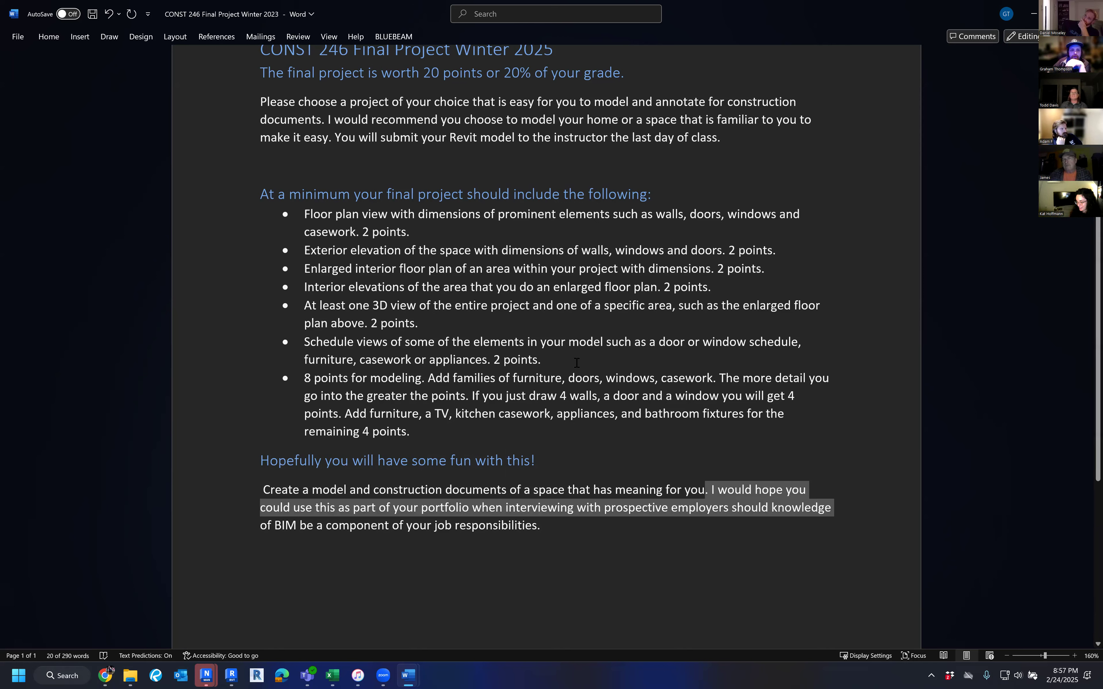
click(596, 566)
Step: Switch to Canvas in Chrome, return to the course modules and open the sample final project's Sheet - A101 - 3D VIEW.pdf
click(1035, 7)
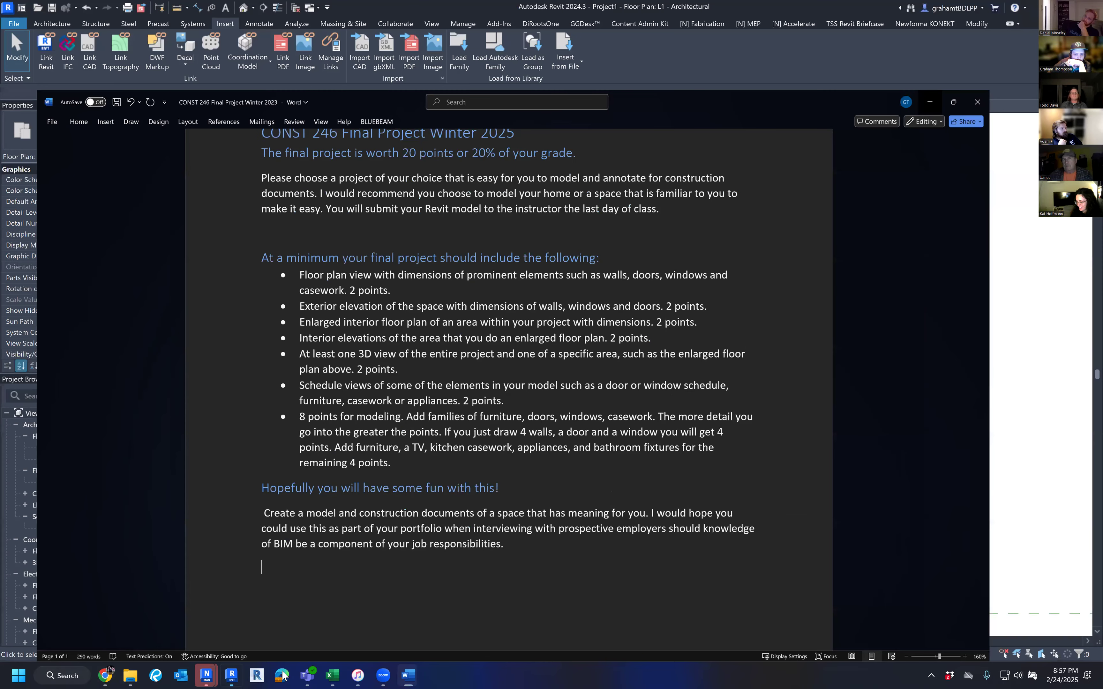
click(240, 675)
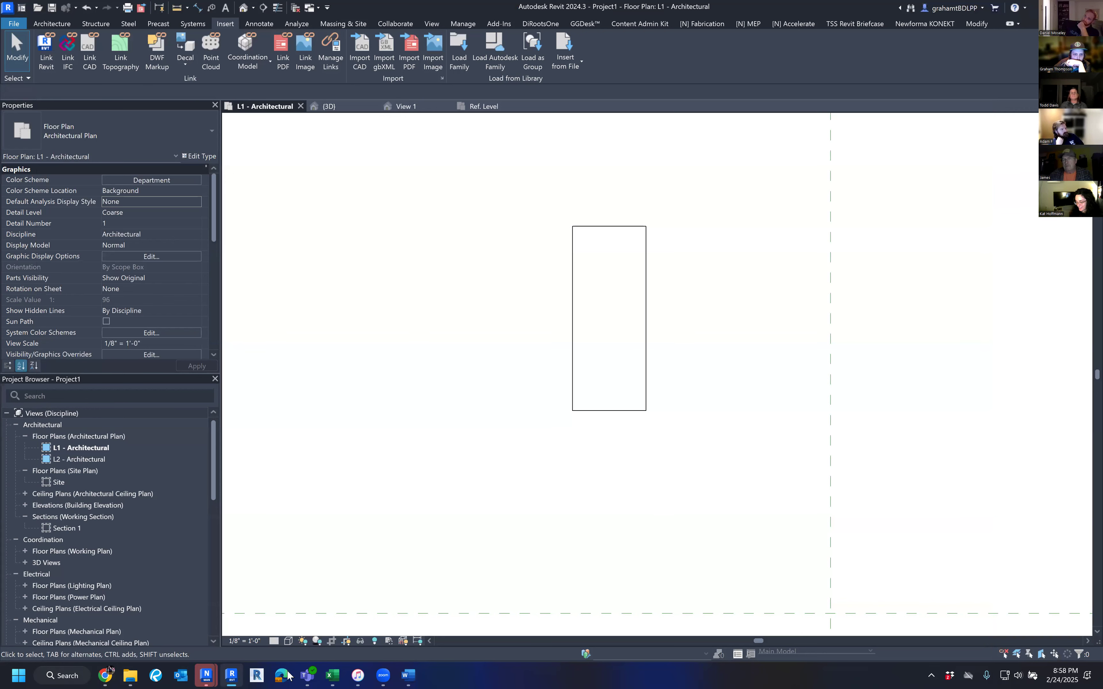
click(104, 674)
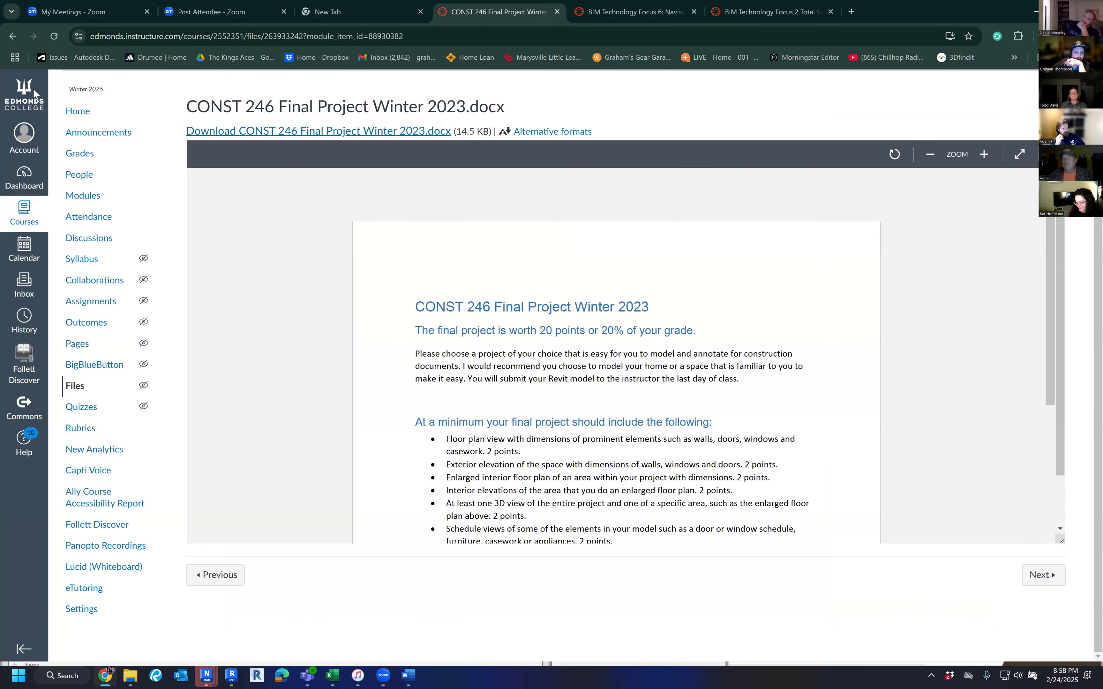
click(12, 39)
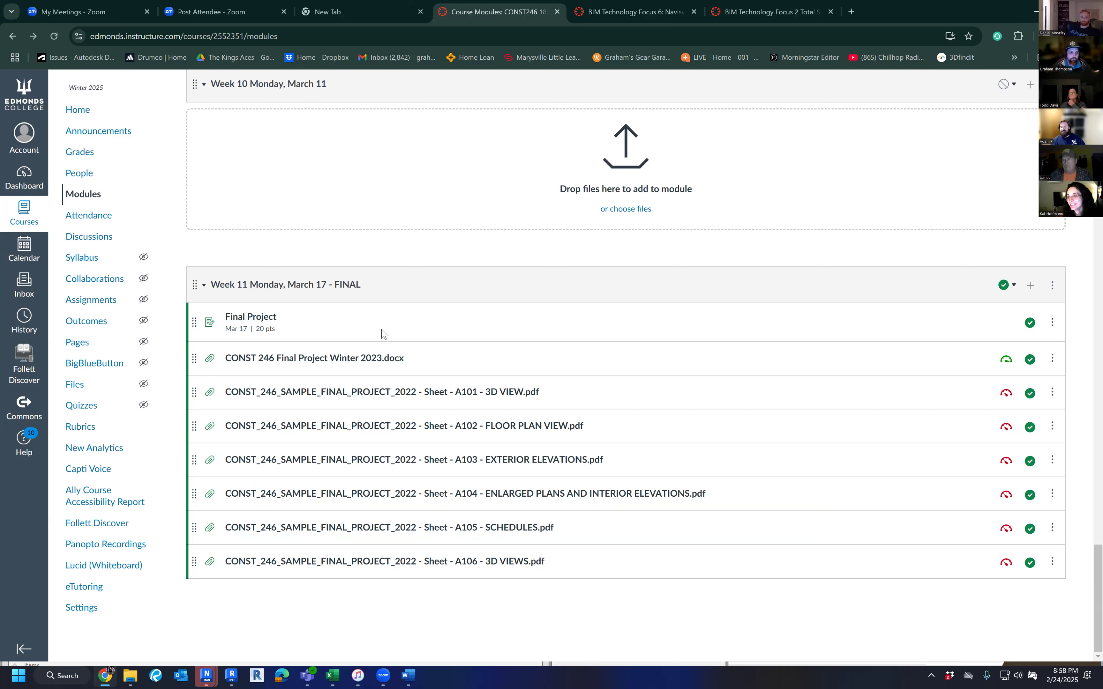
double_click(358, 358)
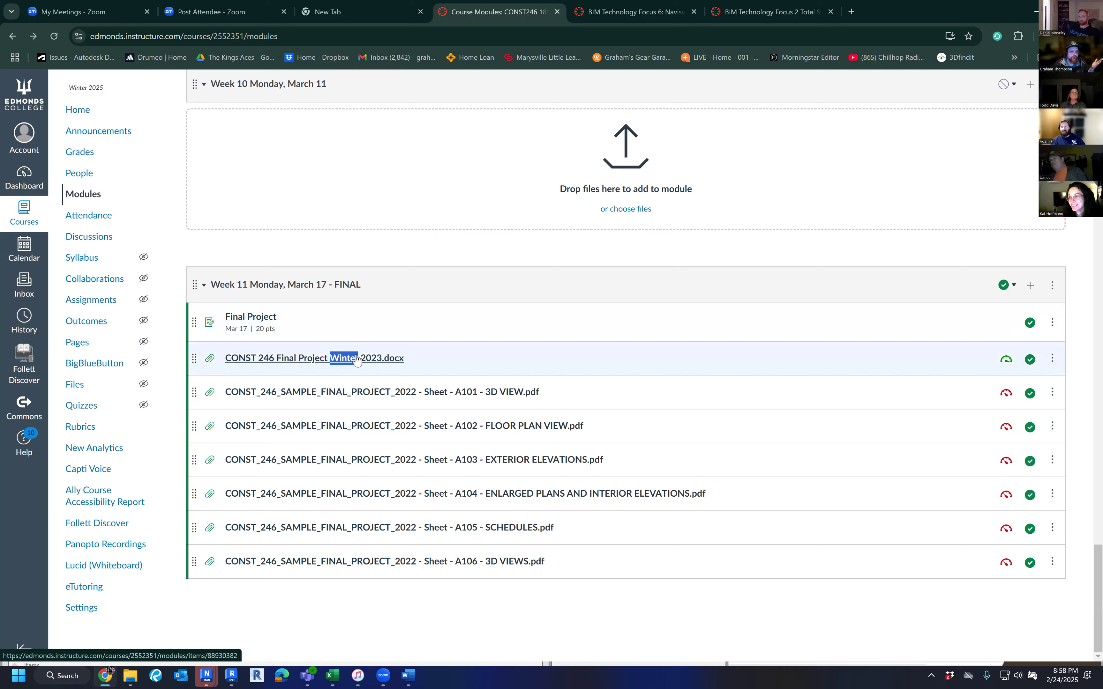
click(316, 393)
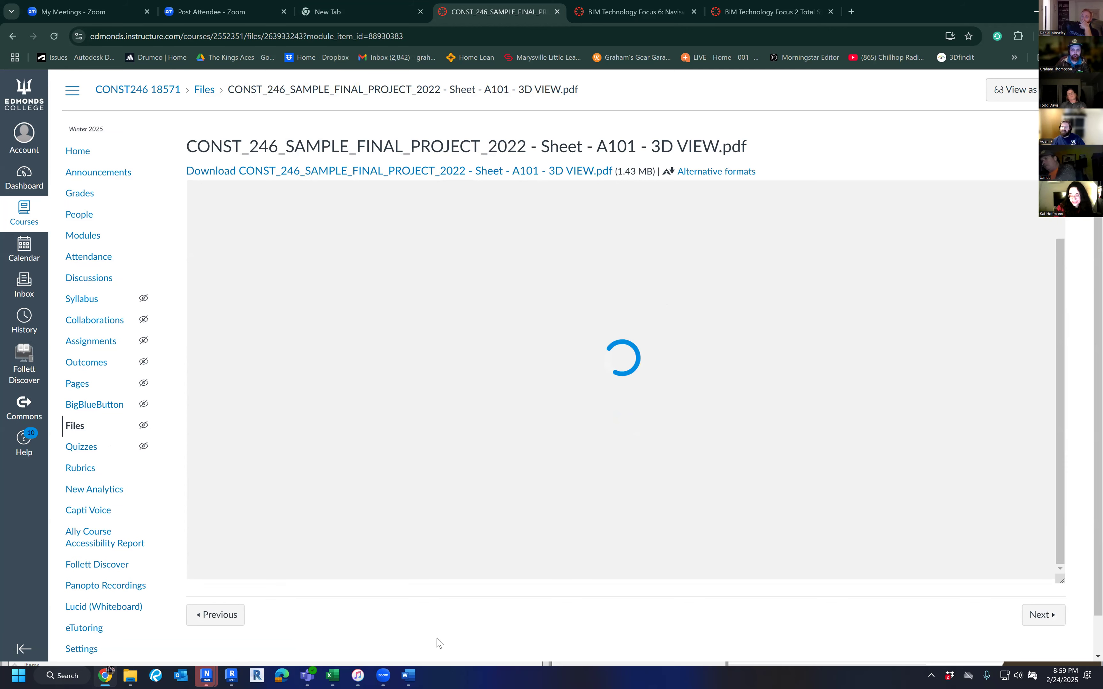
Step: Open the 2025 Winter folder inside the Desktop's Edmonds folder in File Explorer, move its window aside and return to Chrome
click(131, 675)
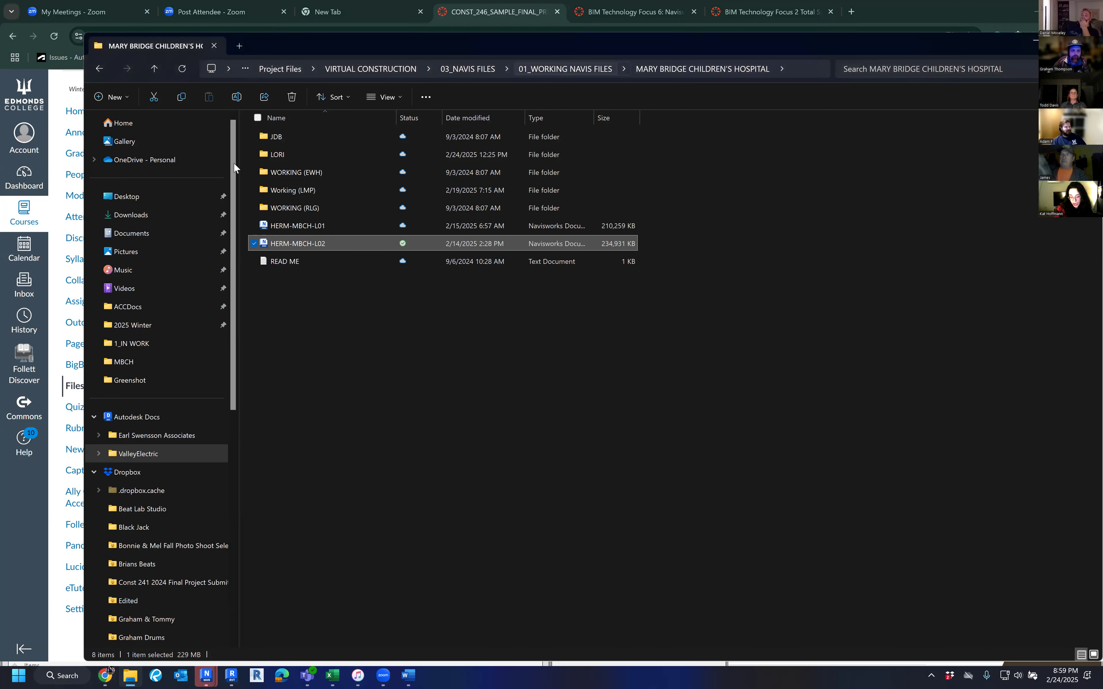
click(164, 198)
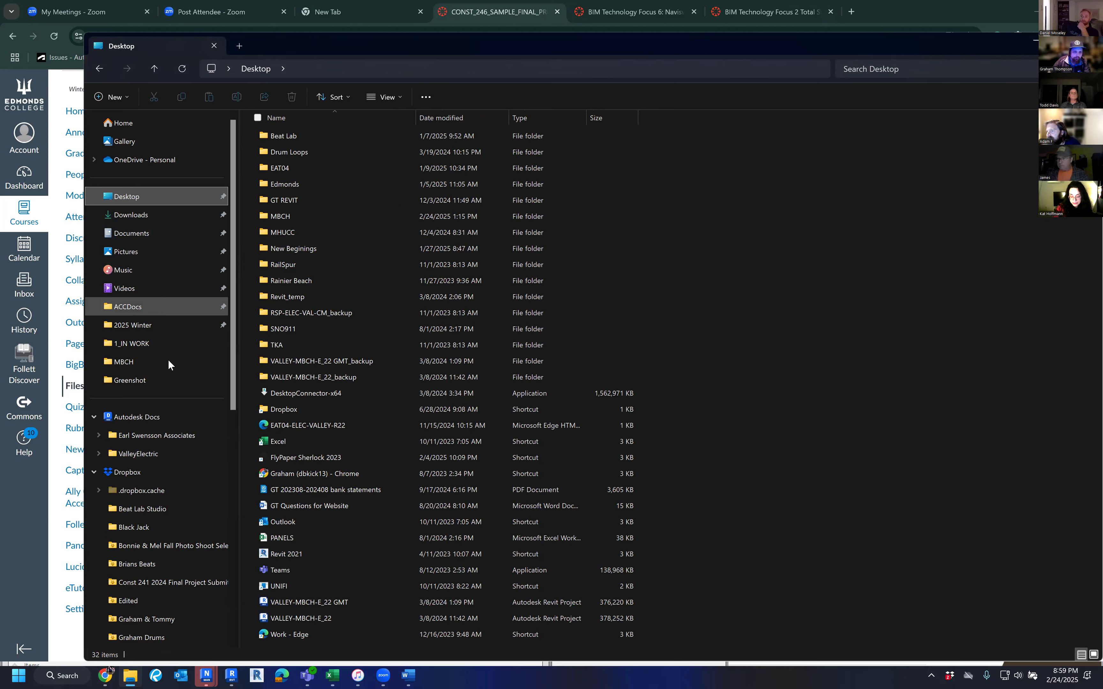
click(299, 183)
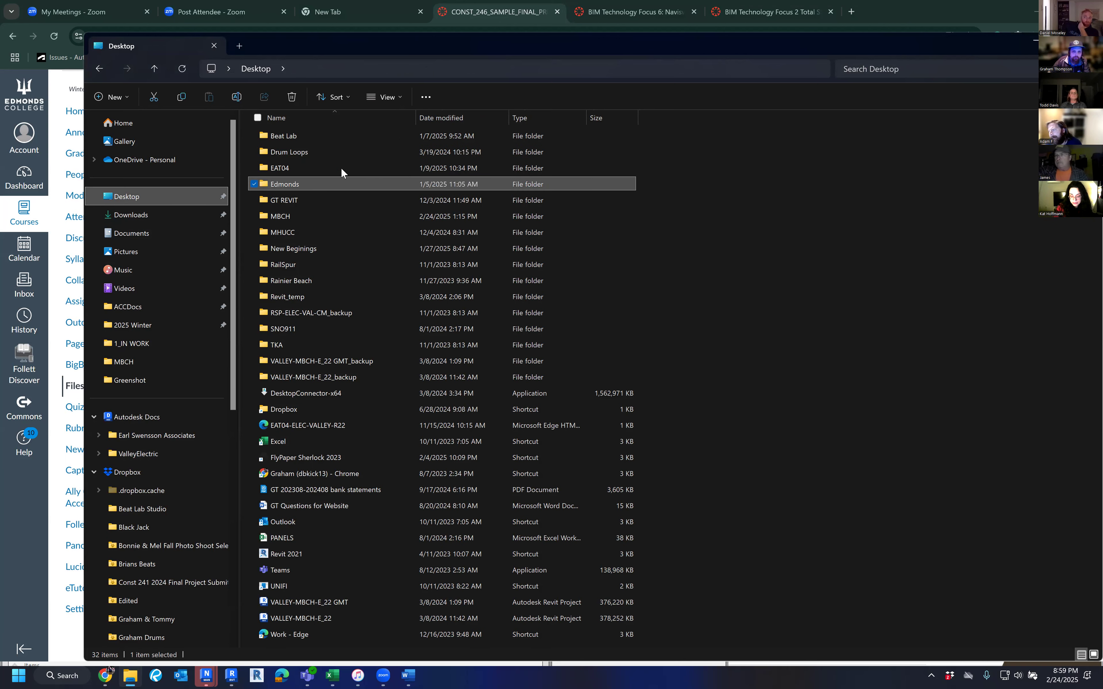
double_click(308, 185)
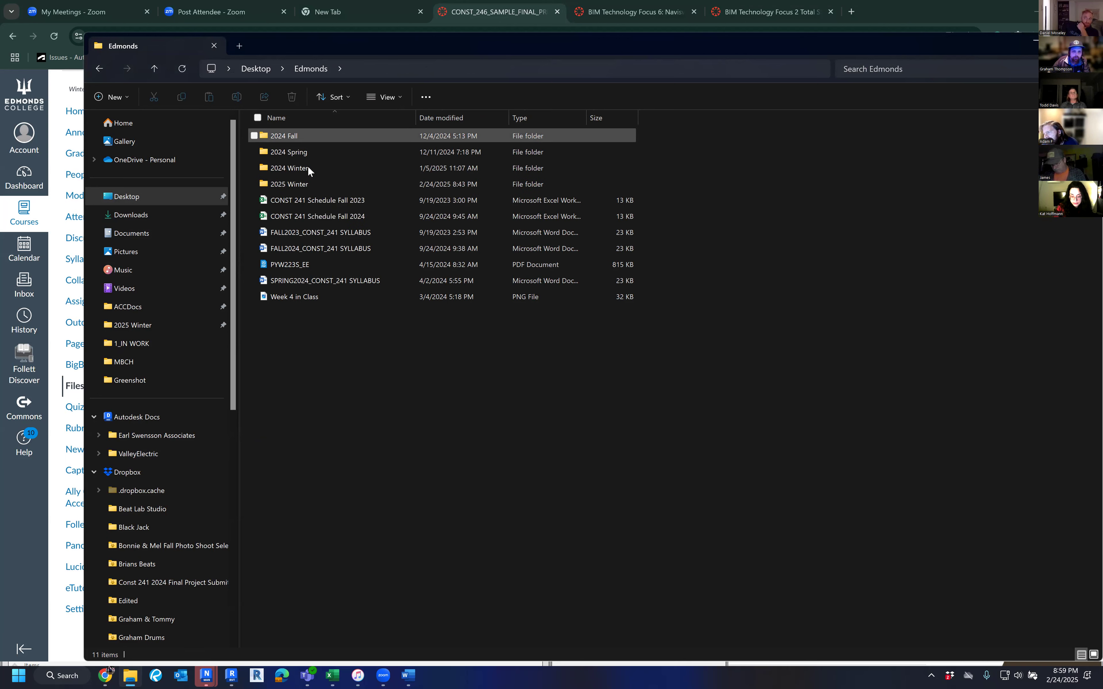
double_click(309, 184)
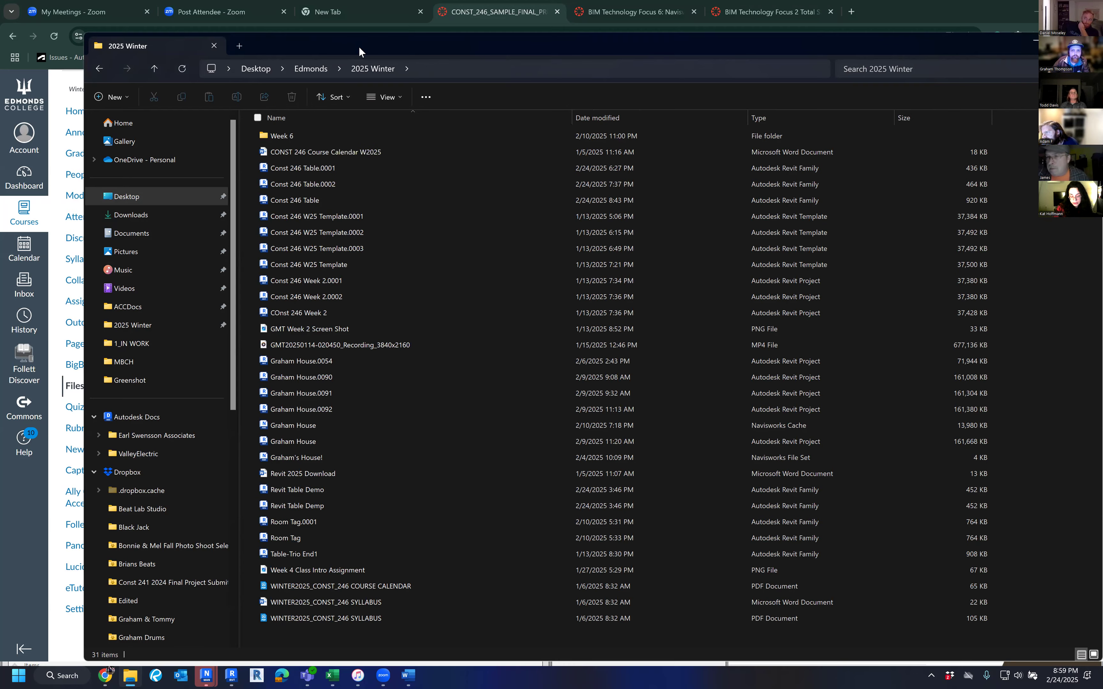
drag(357, 47, 337, 470)
click(606, 111)
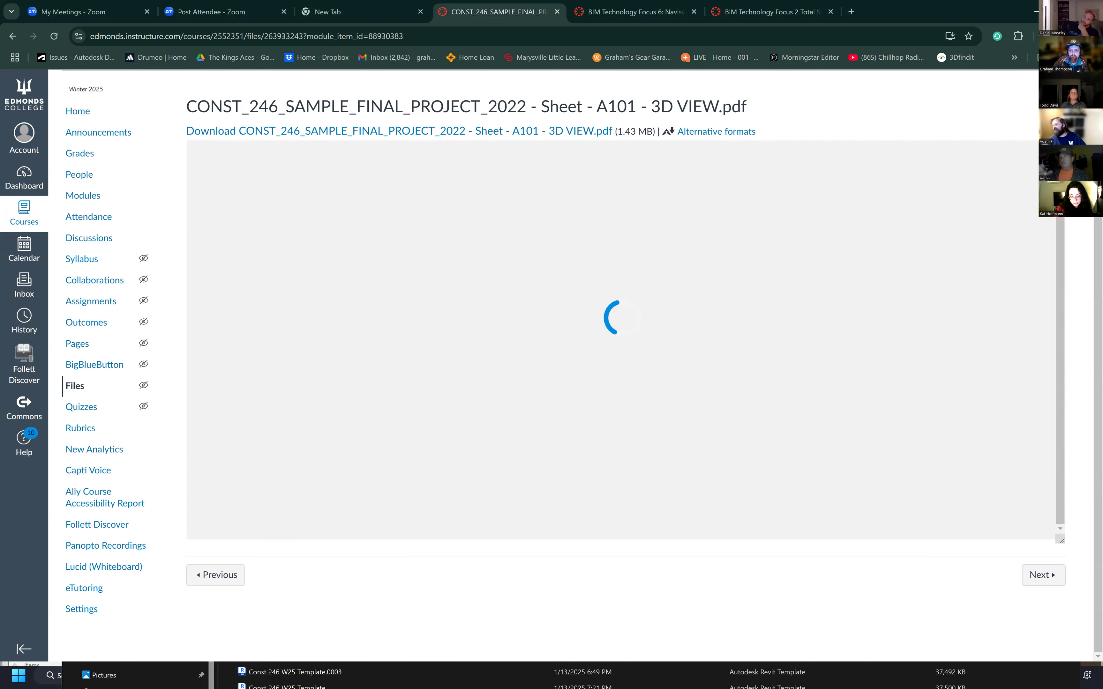
Step: Check the recent downloads, then download the A101 - 3D VIEW sample sheet and open the PDF to view the whole sheet
click(949, 36)
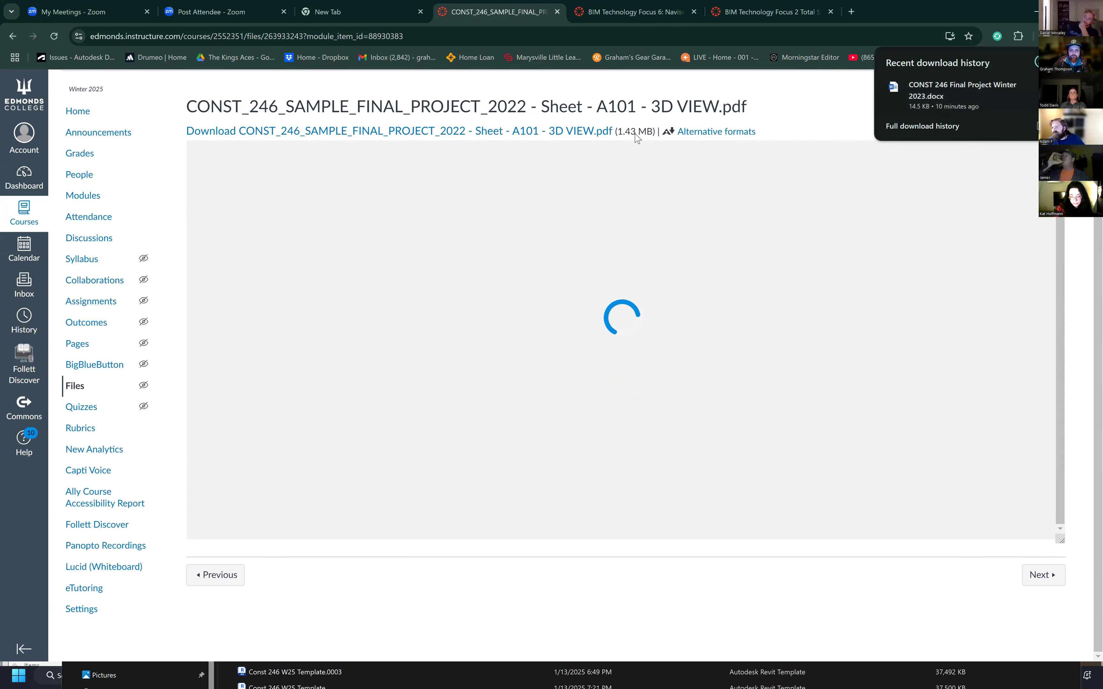
click(656, 163)
click(487, 132)
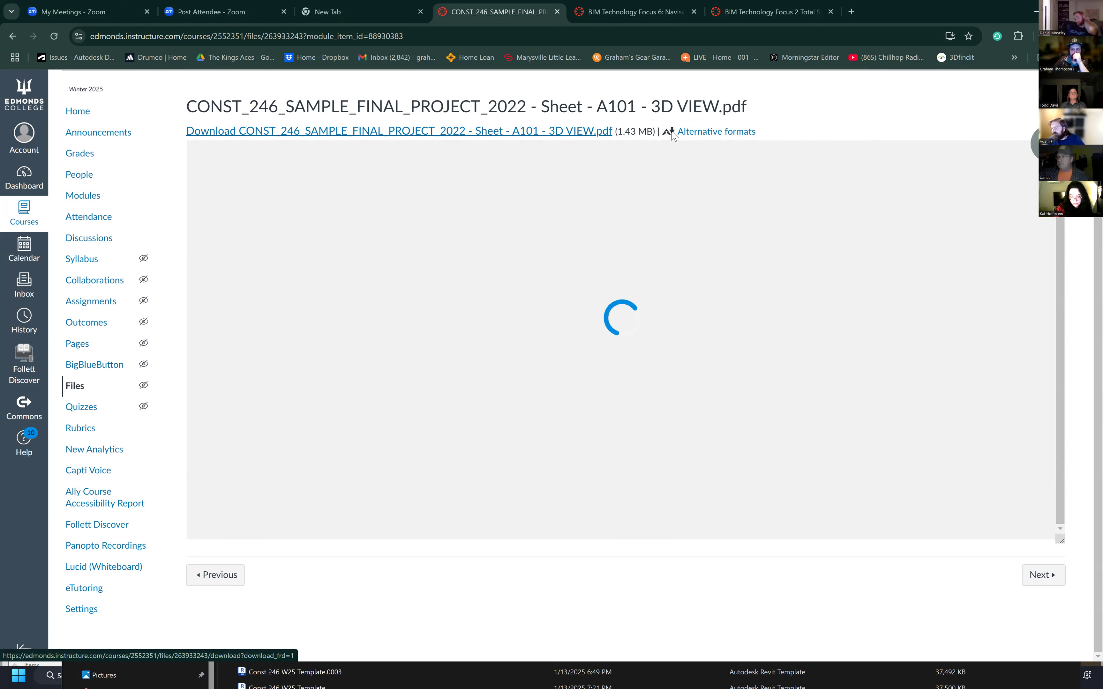
click(962, 70)
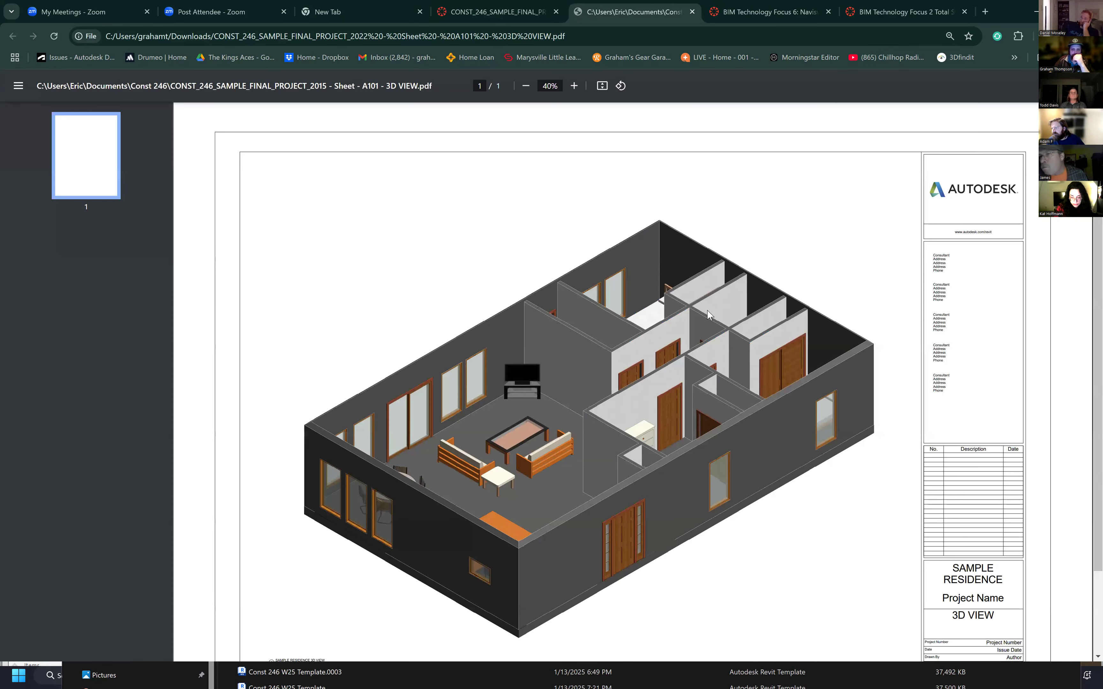
scroll(706, 310, down, 1)
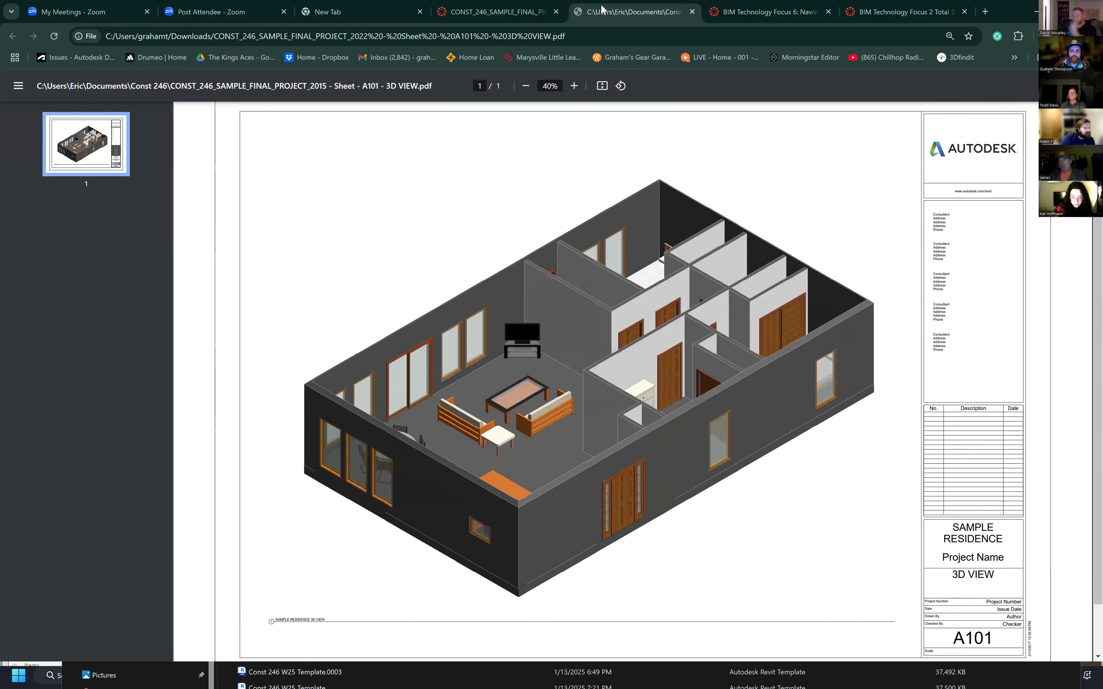
Step: From the course modules, download and open the A102 - FLOOR PLAN VIEW sample sheet, comparing it briefly with the A101 sheet
key(ctrl+shift+Tab)
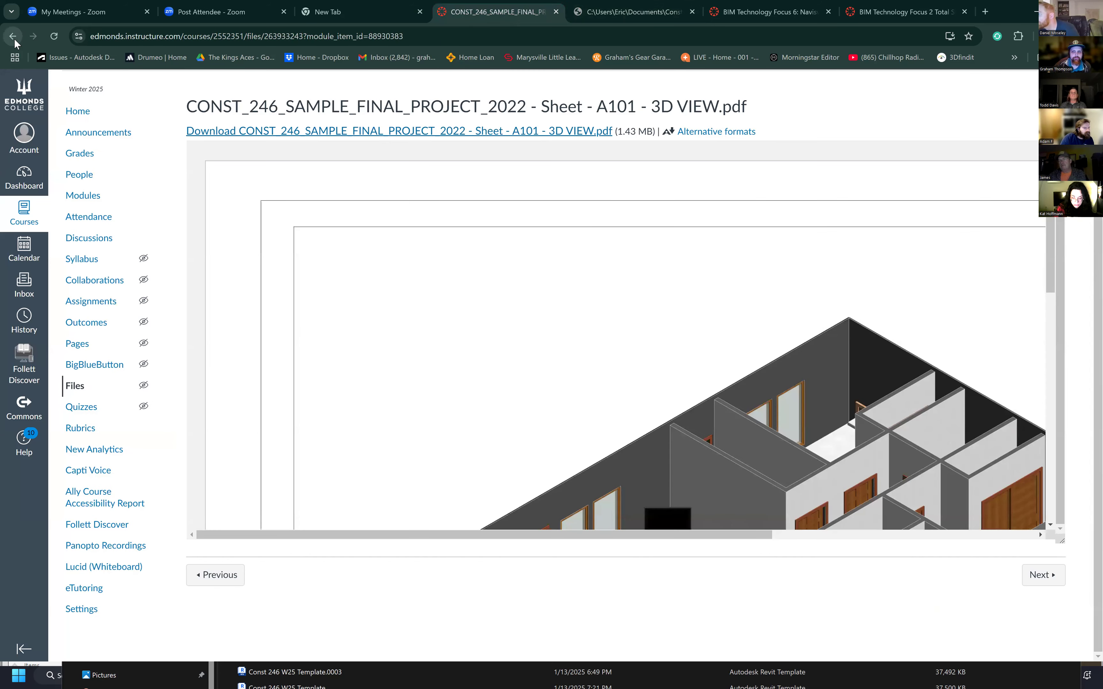
click(15, 41)
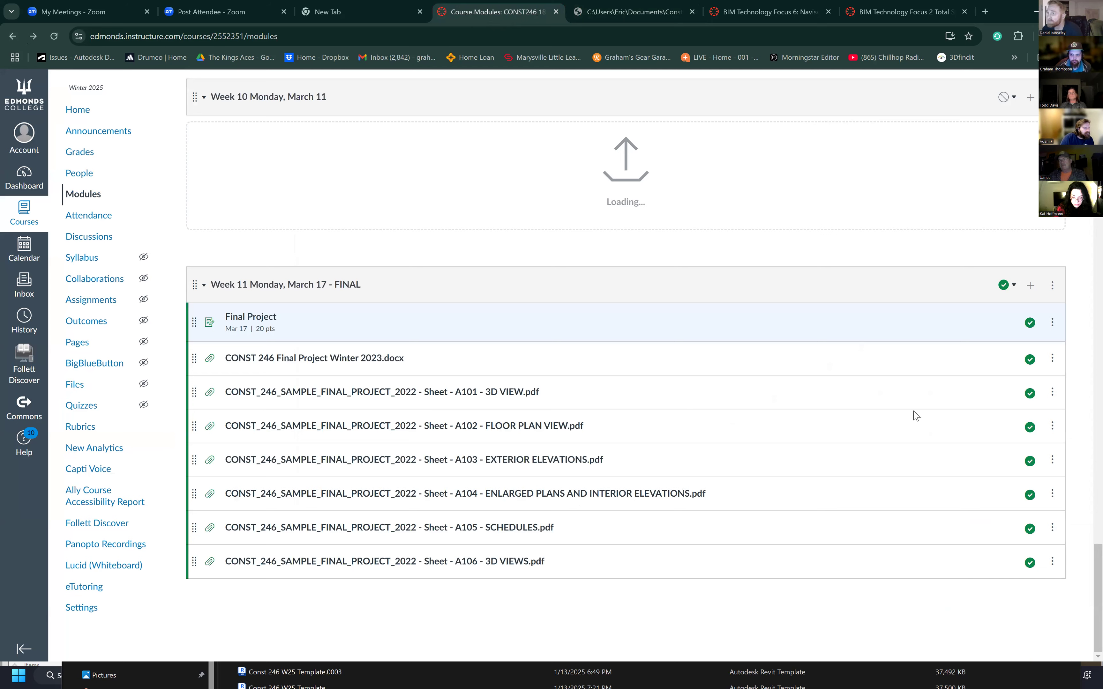
click(1052, 426)
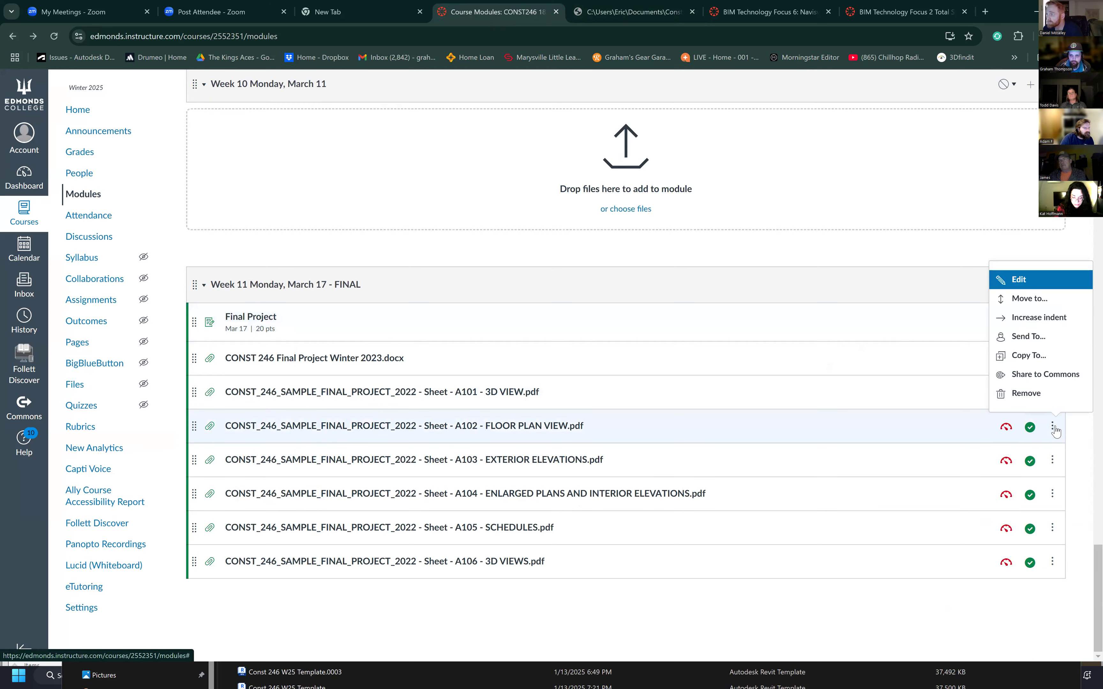
click(488, 428)
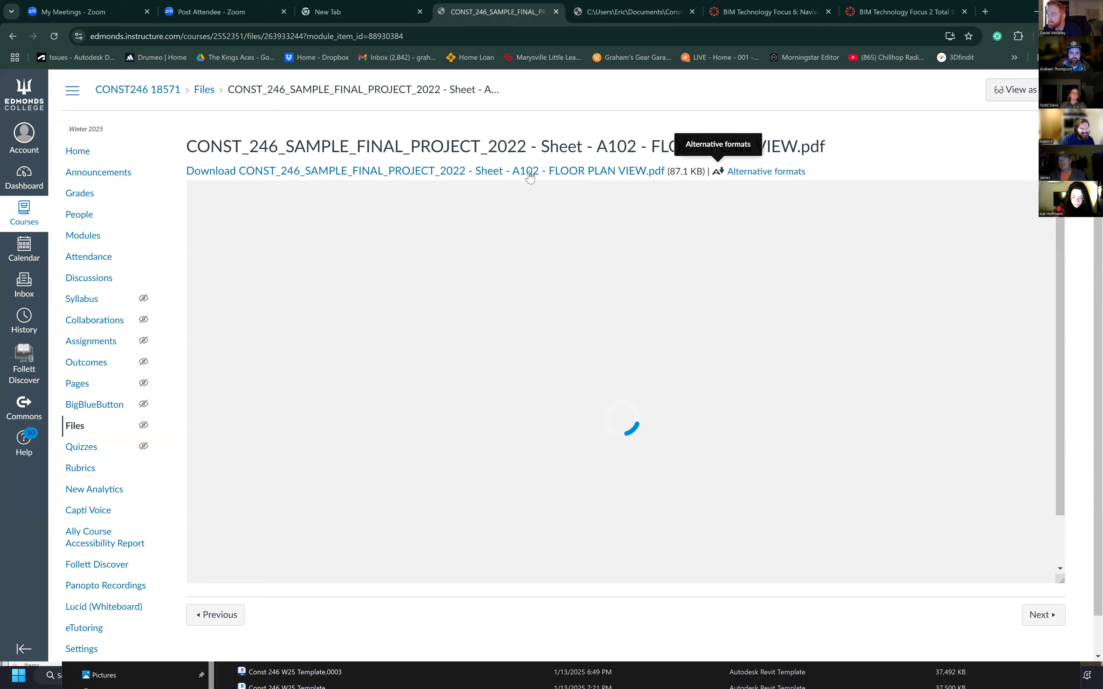
click(529, 172)
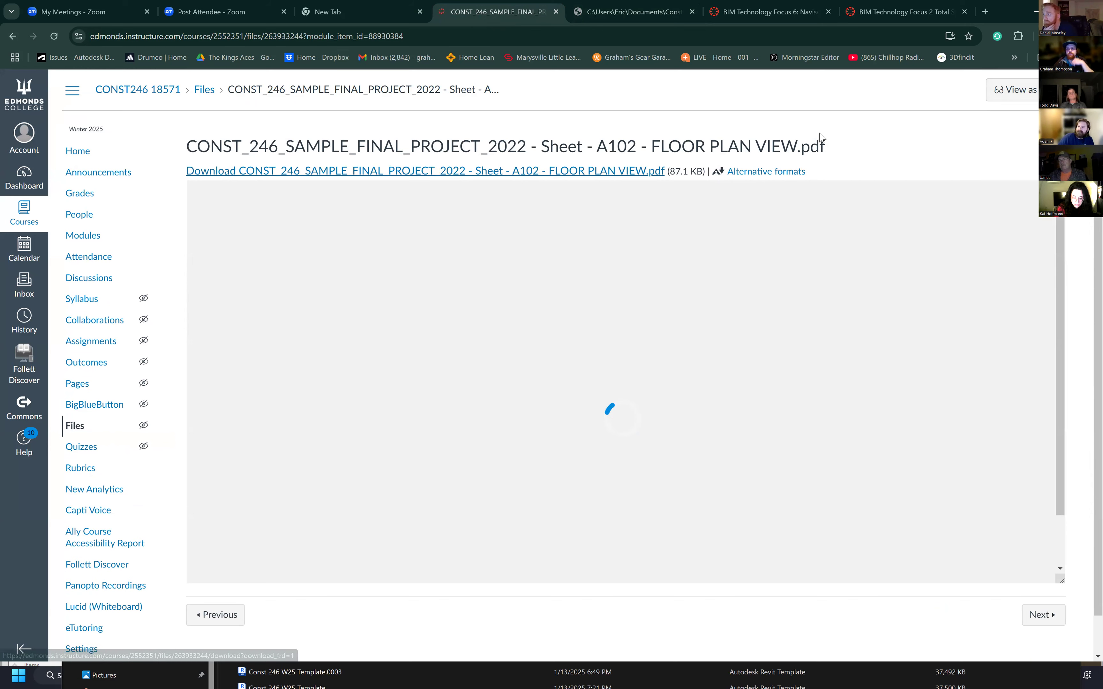
click(941, 77)
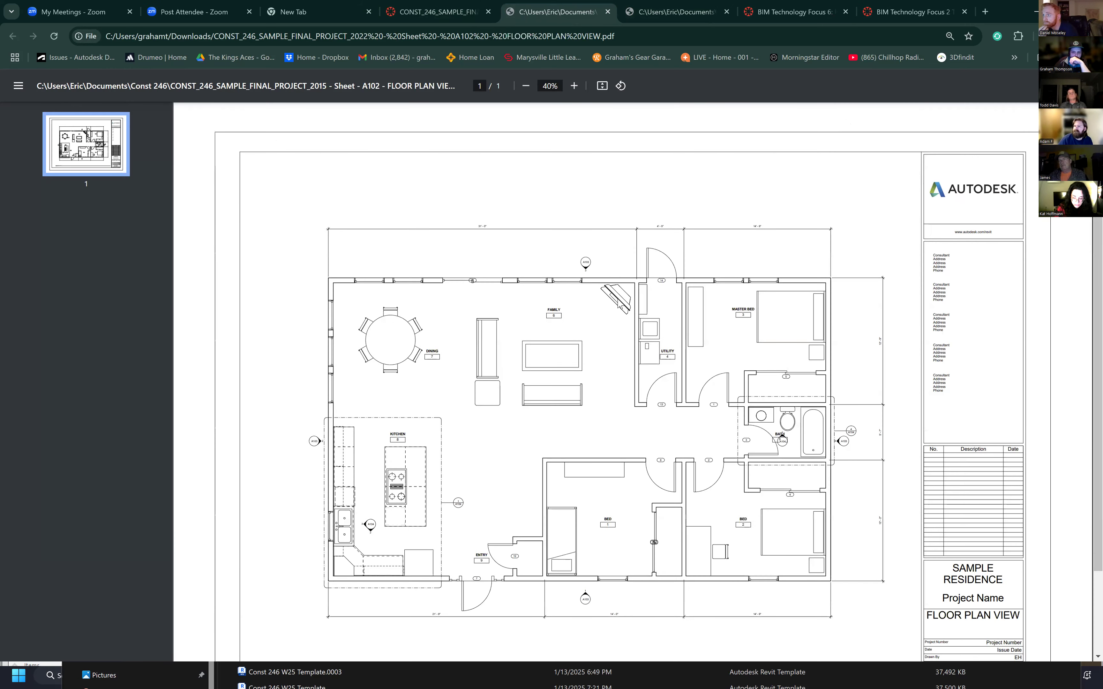
scroll(619, 305, down, 3)
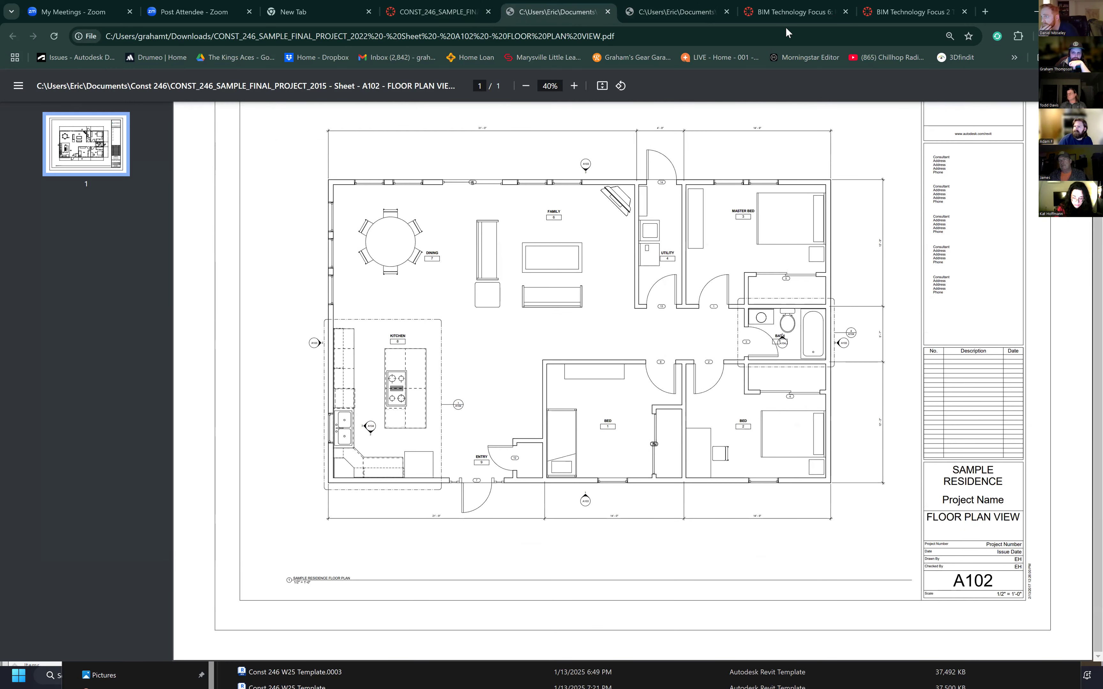
click(578, 13)
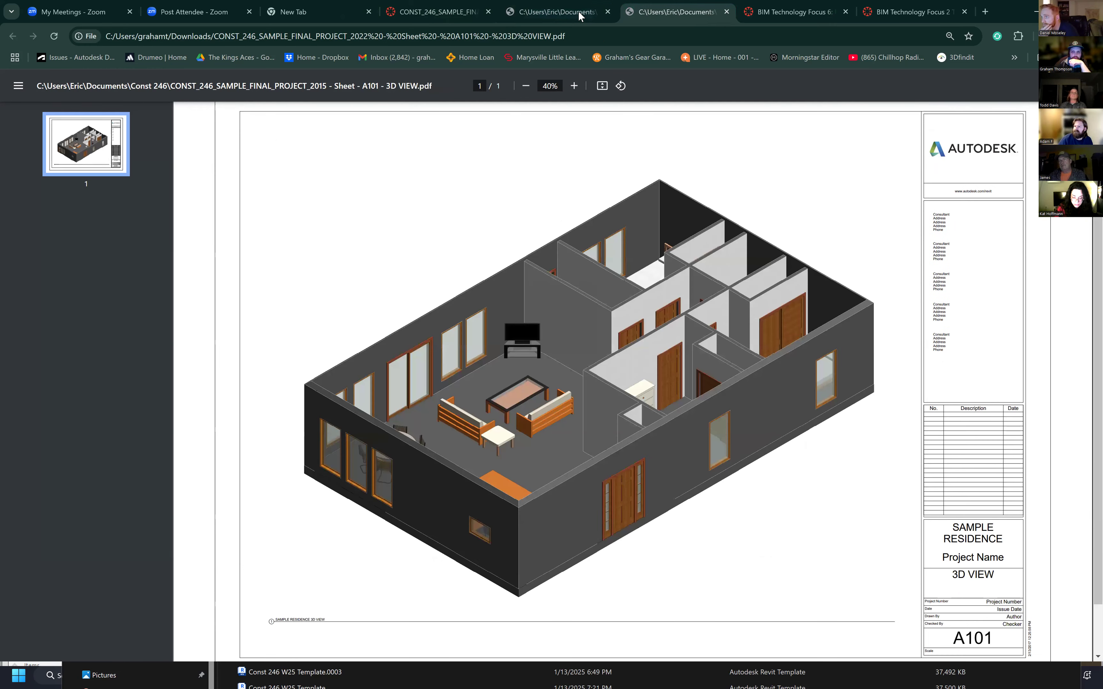
click(578, 12)
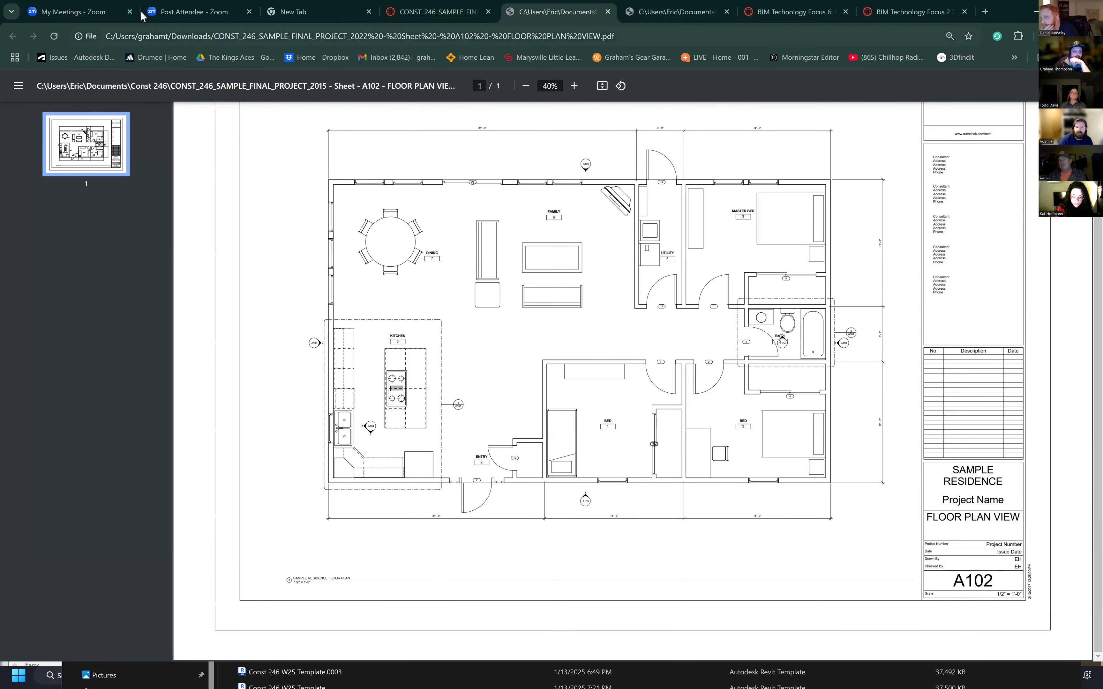
Step: Advance to the A103 - EXTERIOR ELEVATIONS sample sheet in Canvas, download it and open the PDF
click(409, 14)
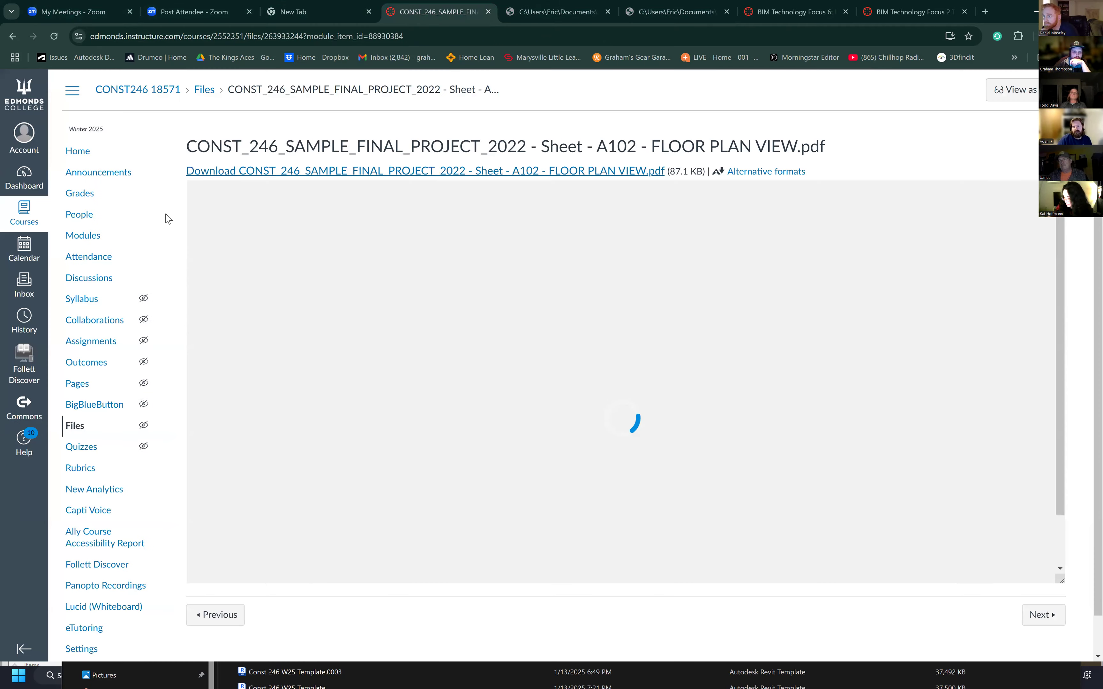
click(1042, 614)
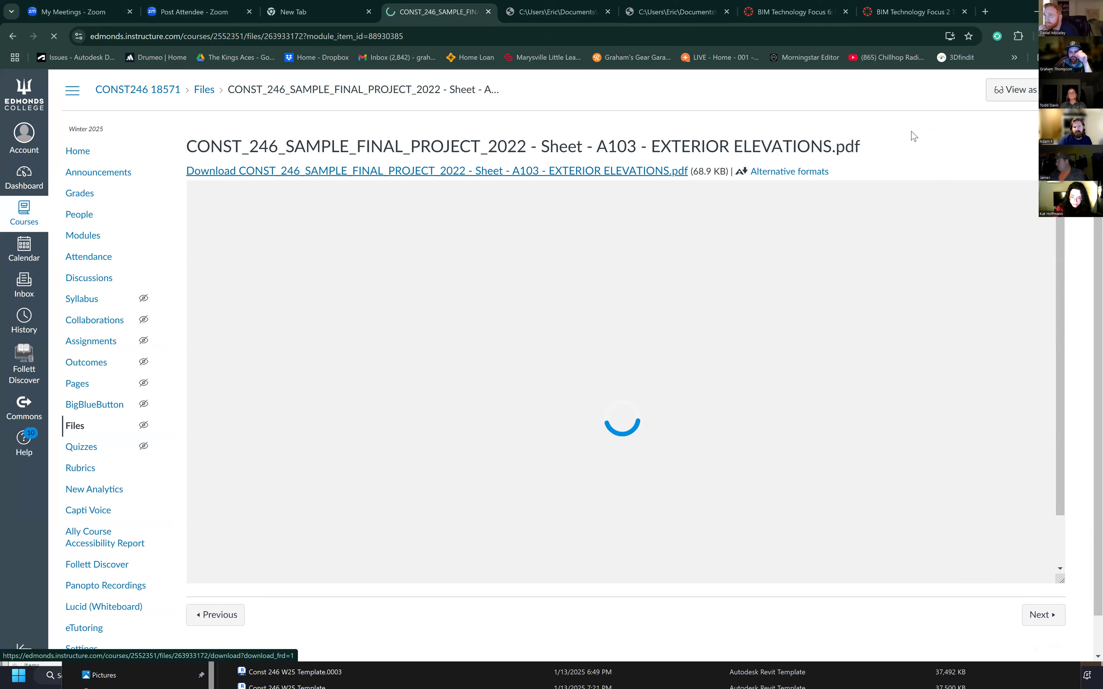
click(534, 174)
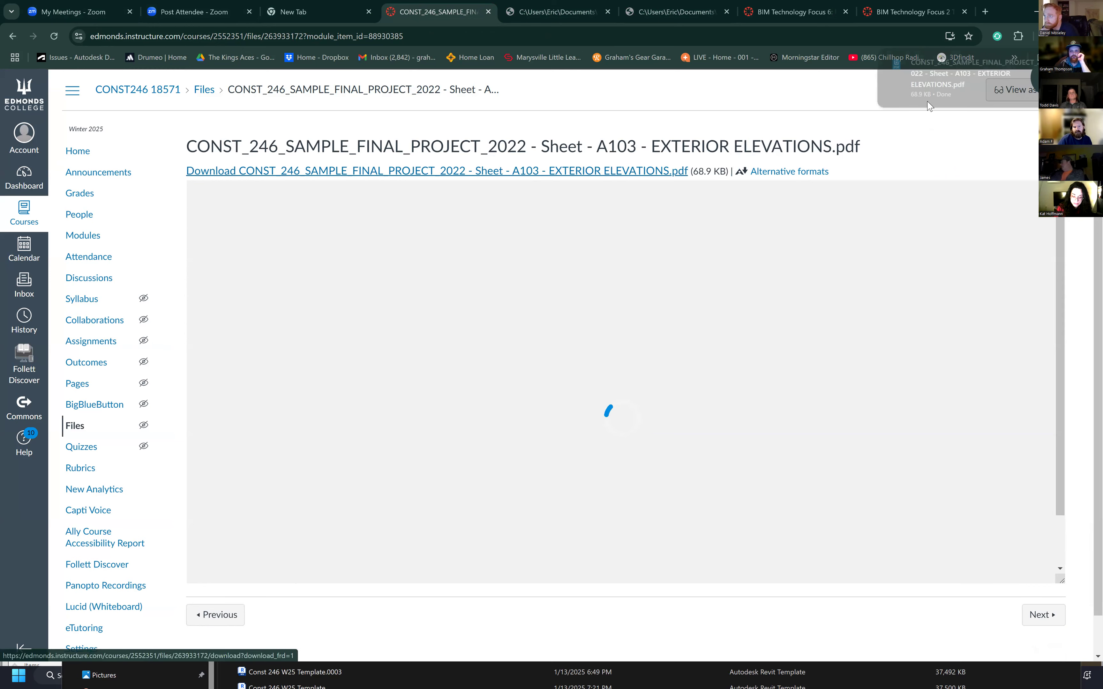
click(959, 77)
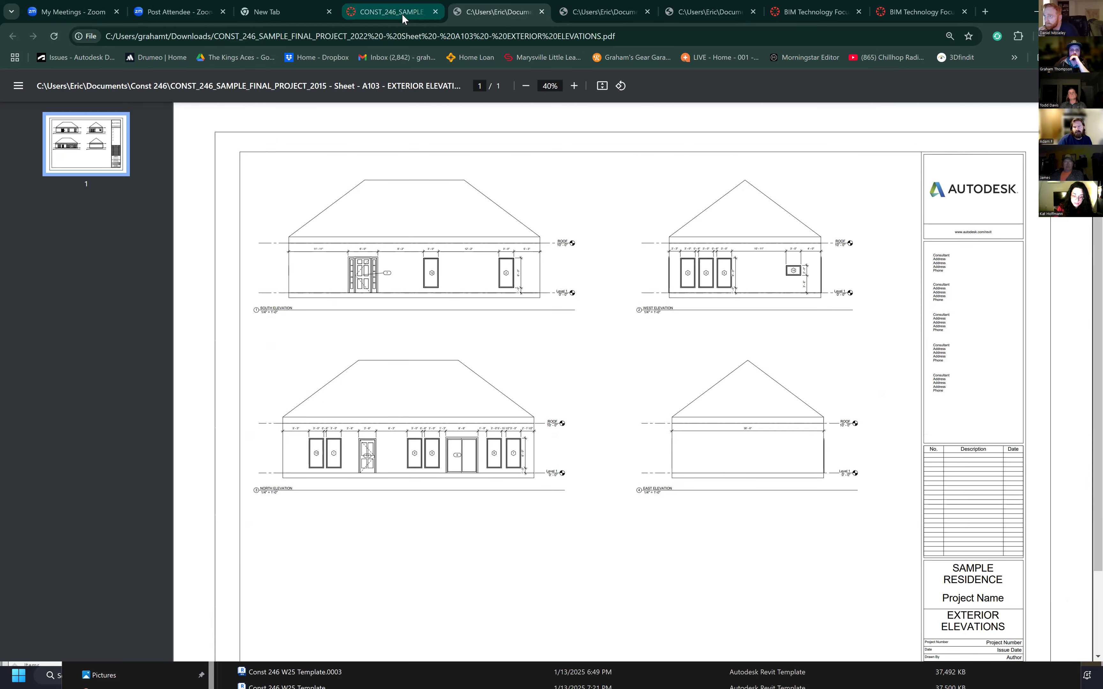
Step: Advance to the A104 - ENLARGED PLANS AND INTERIOR ELEVATIONS sample sheet in Canvas, download it and open the PDF
click(391, 12)
click(1041, 615)
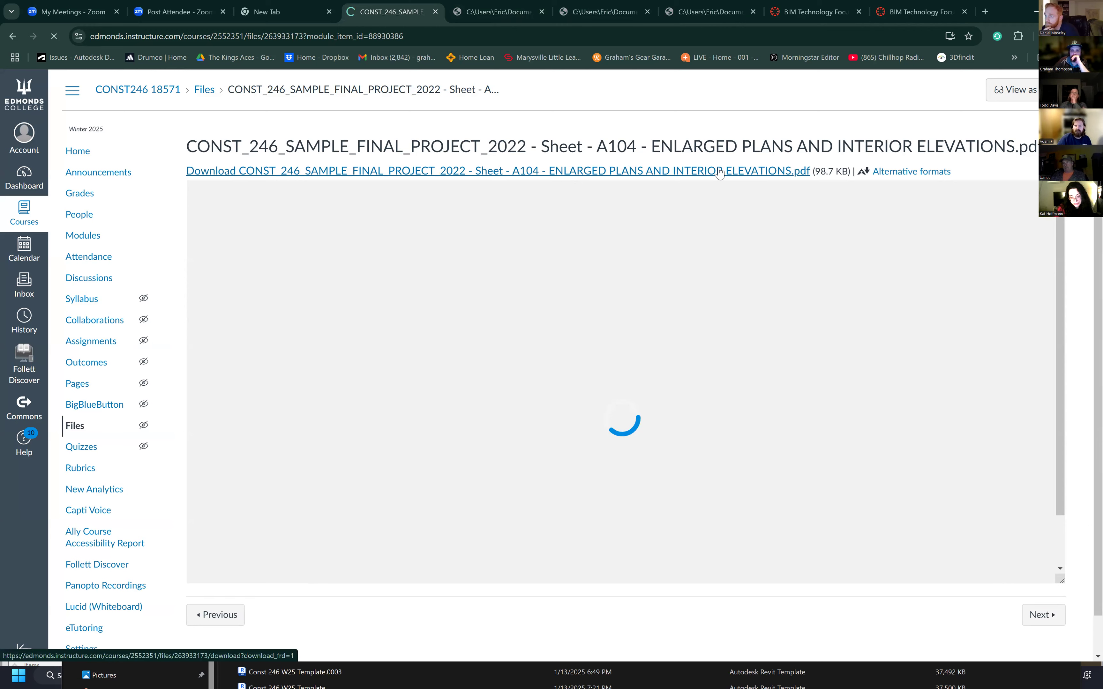
click(949, 36)
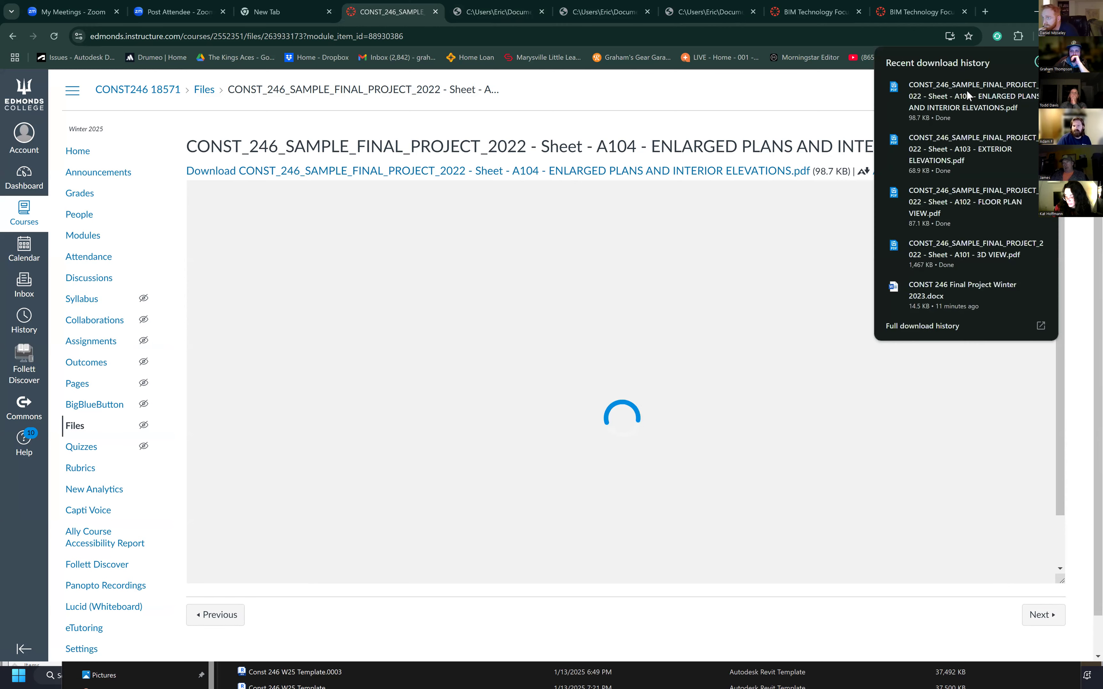
click(966, 91)
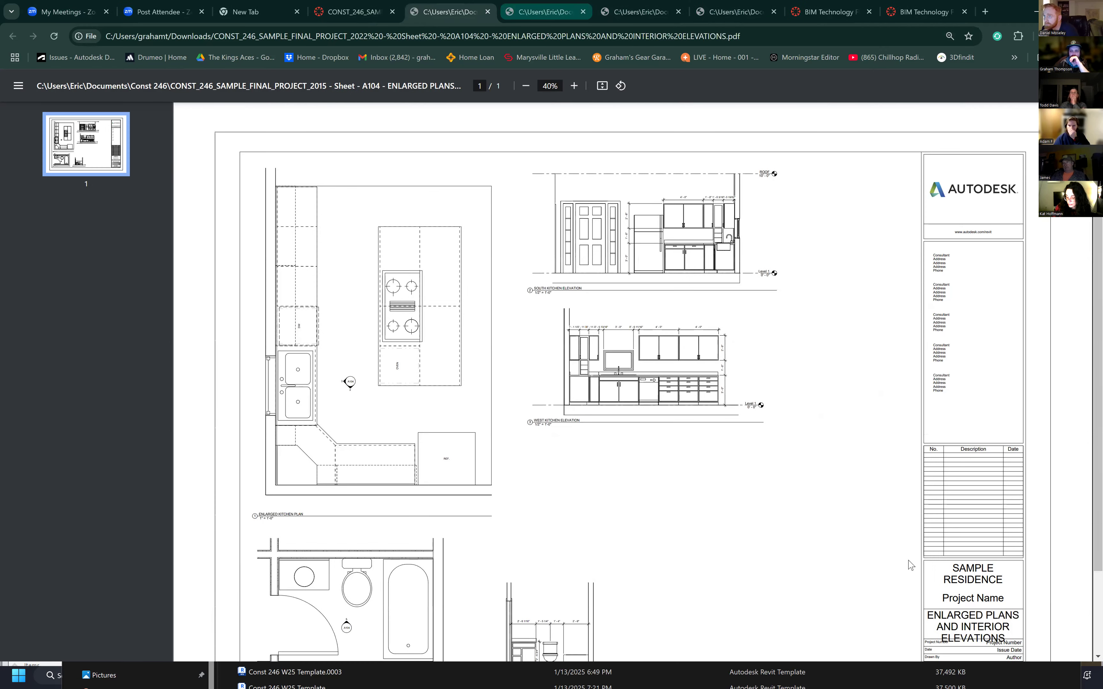
Step: Advance to the A105 - SCHEDULES sample sheet in Canvas, download it and open the PDF
key(ctrl+shift+Tab)
click(1031, 615)
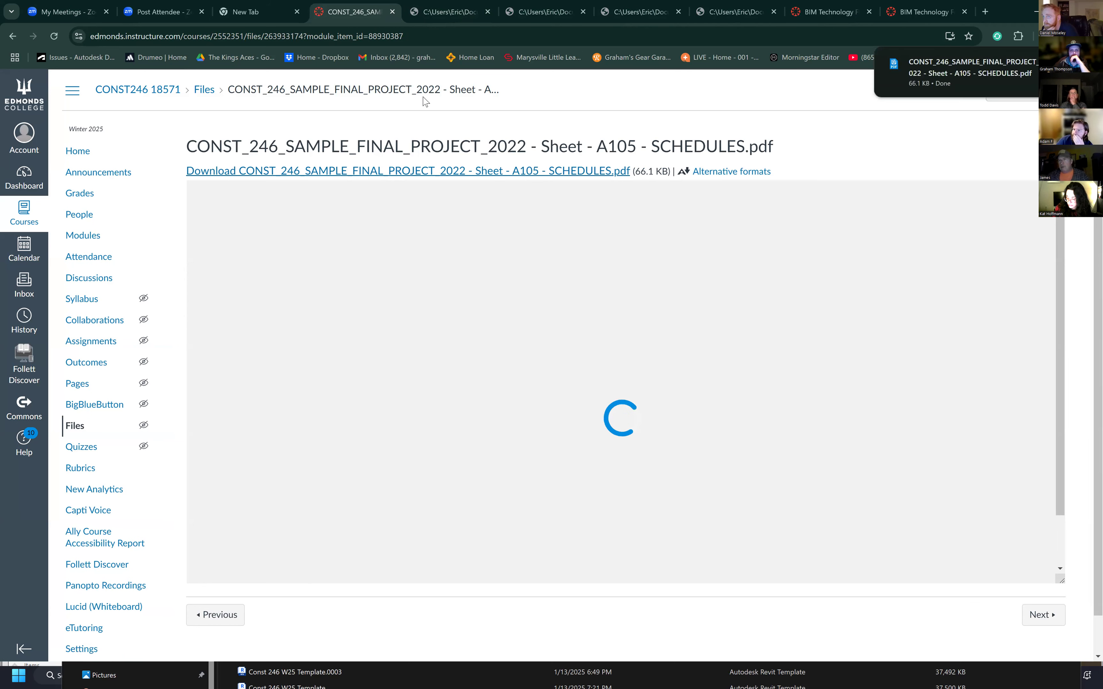
click(932, 72)
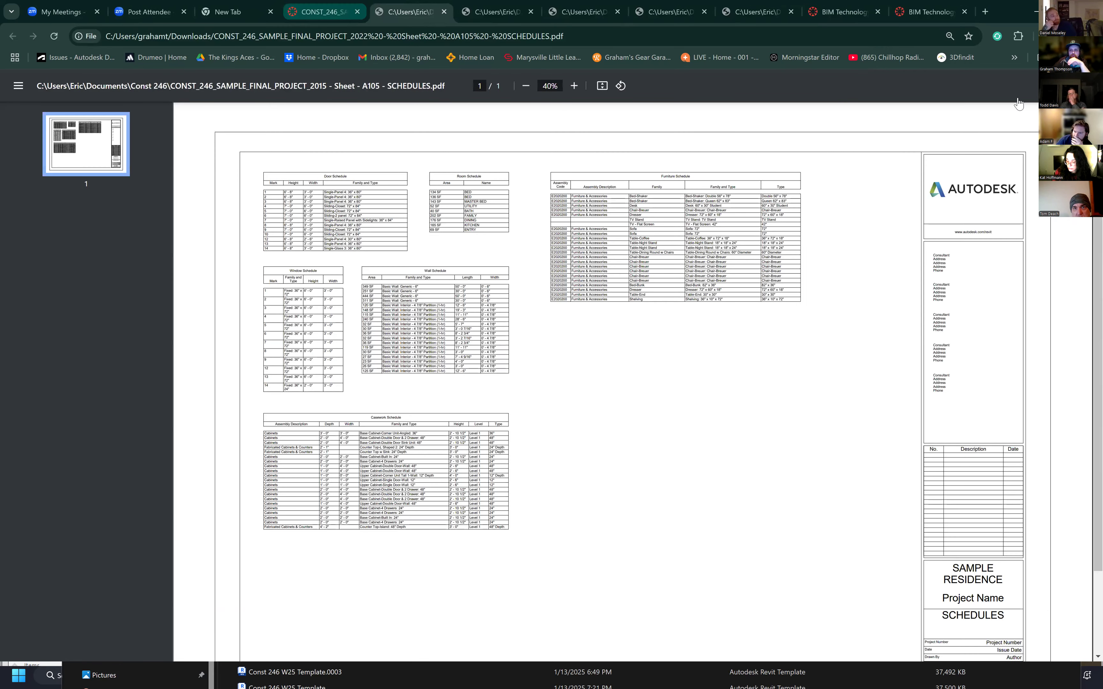
Step: Advance to the A106 - 3D VIEWS sample sheet in Canvas, download it and open the PDF
click(324, 12)
click(530, 174)
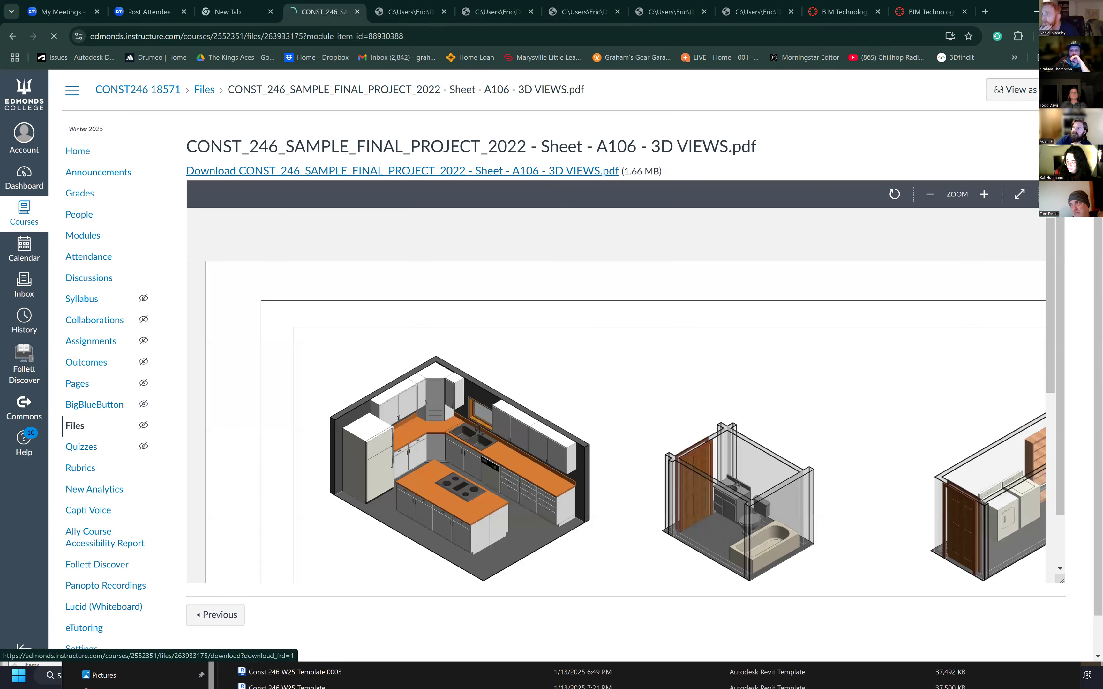
click(979, 100)
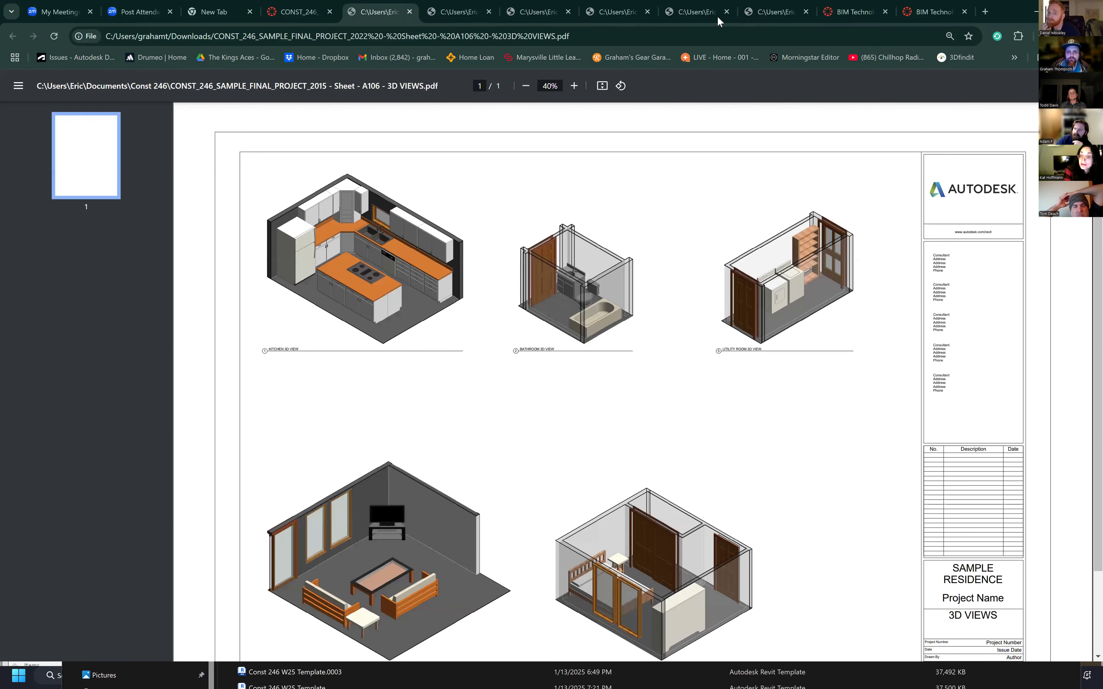
Step: Review the opened A101 3D view sheet and the A102 floor plan sheet, examining the plan's room layout, tags and dimensions
click(773, 13)
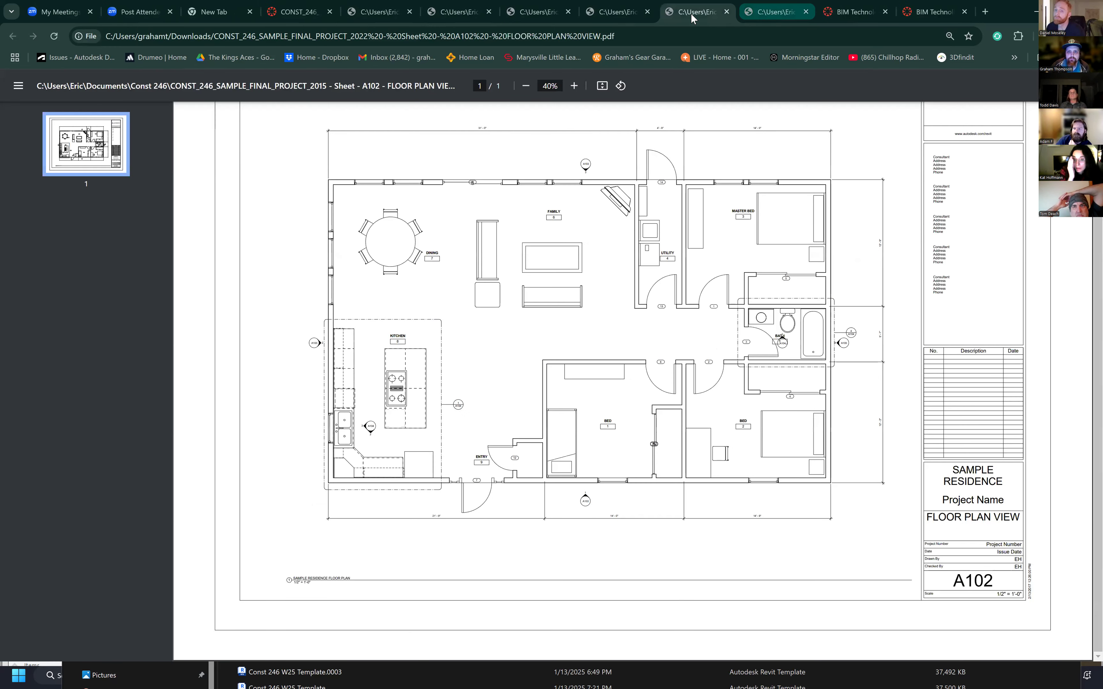
click(763, 13)
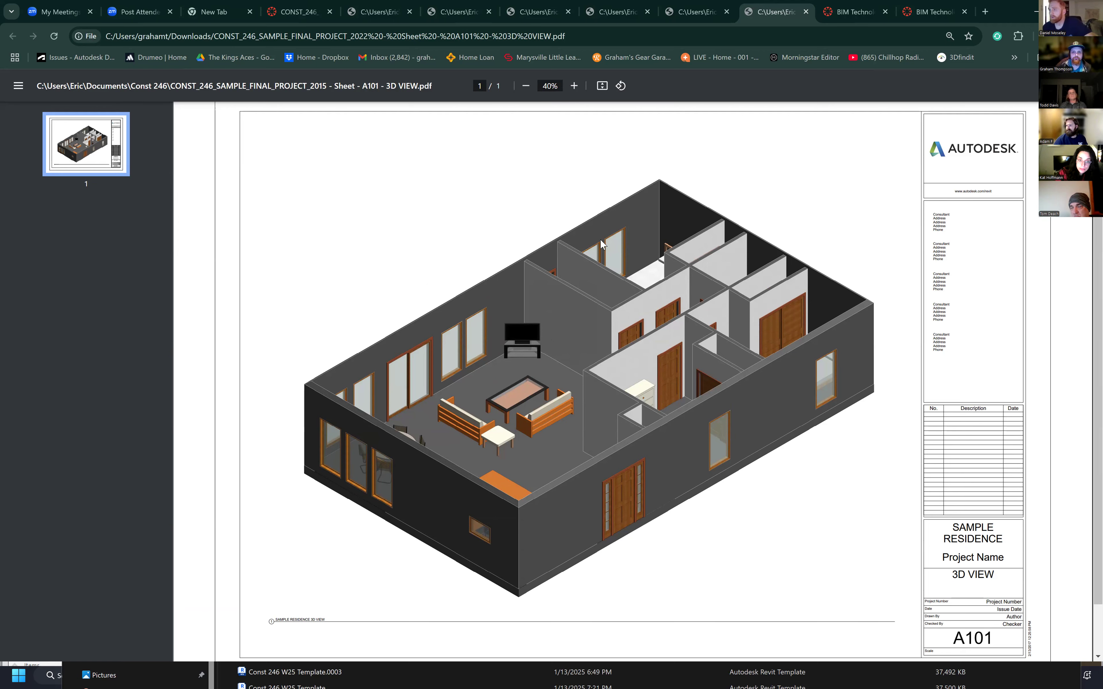
click(709, 17)
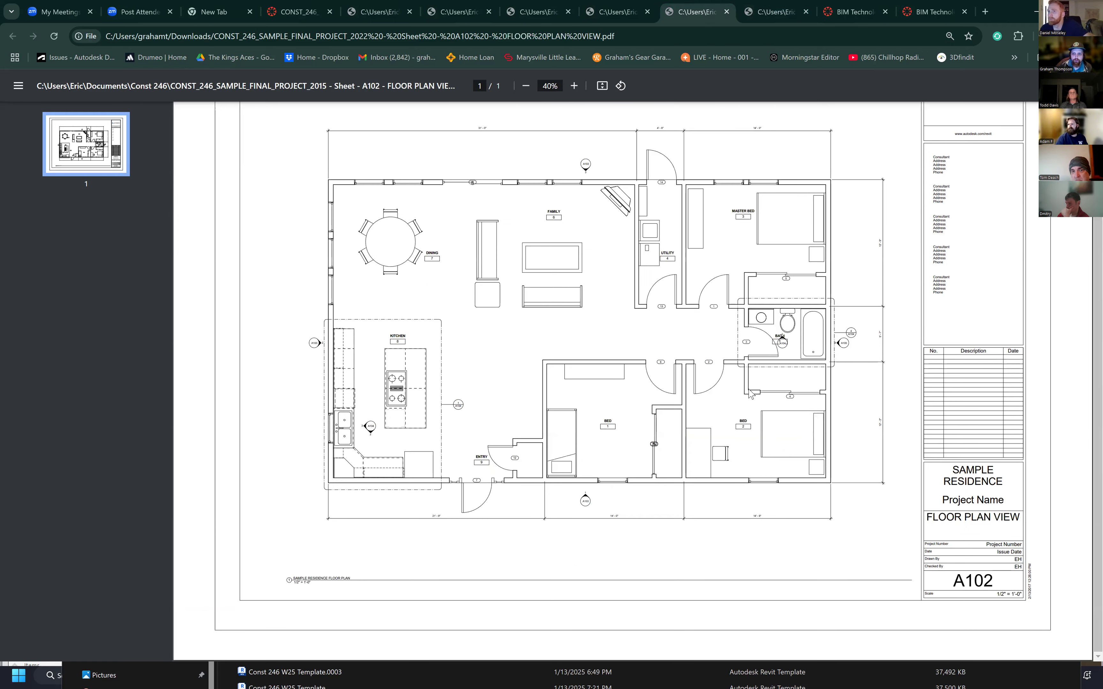
scroll(751, 393, up, 2)
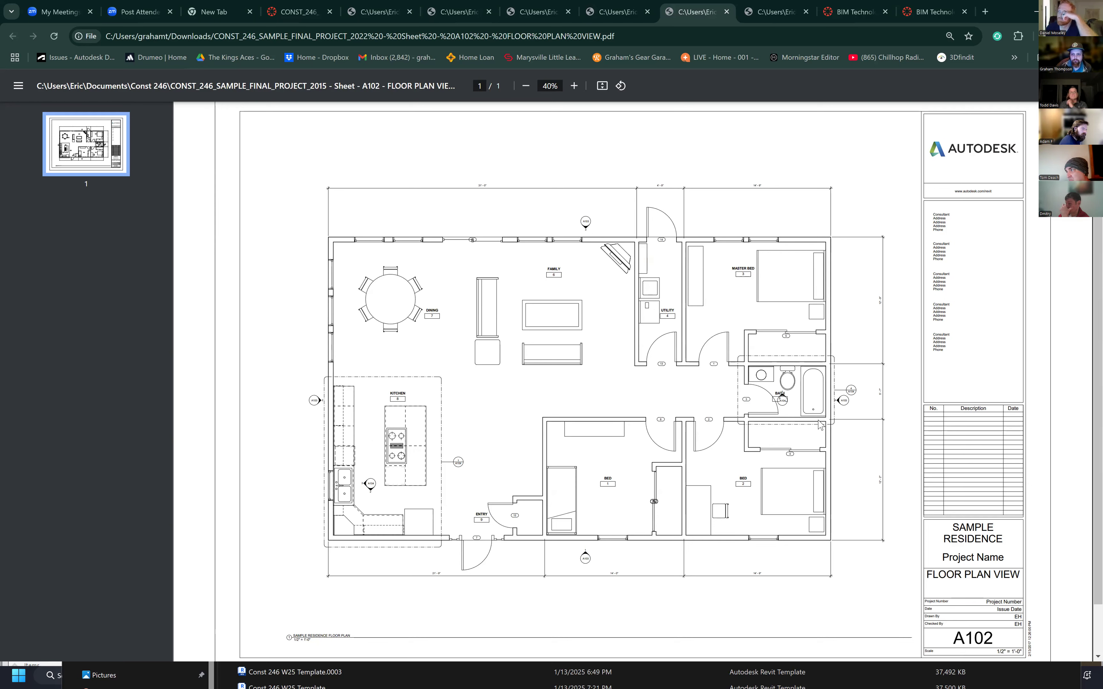
scroll(774, 365, down, 1)
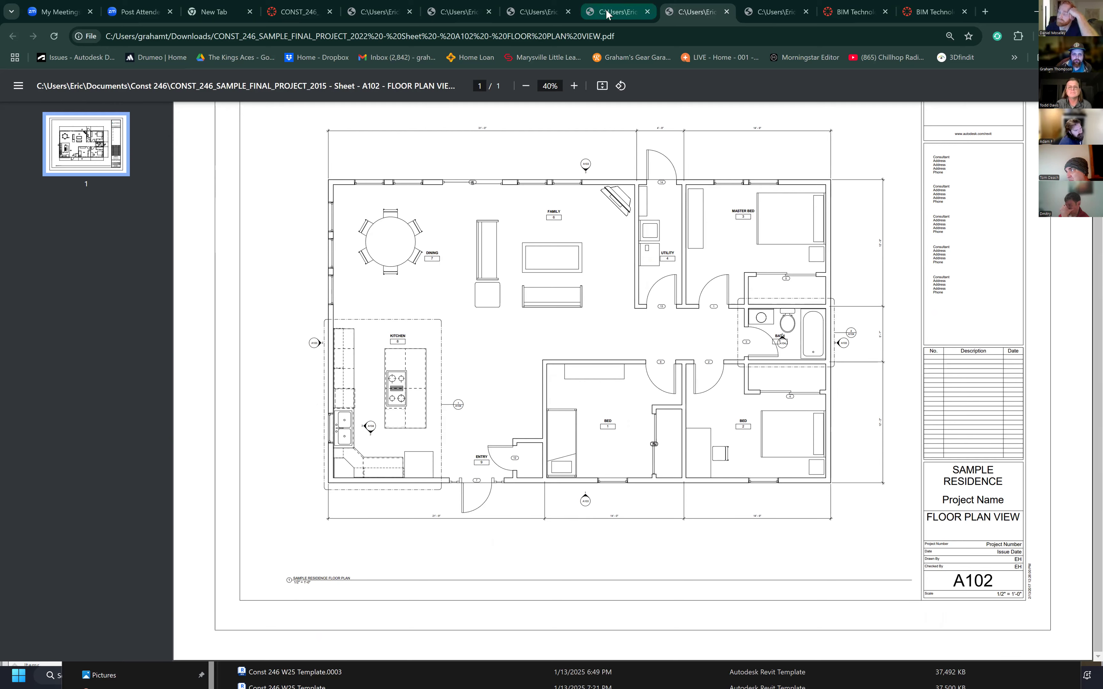
Step: Review the A103 exterior elevations sheet and the A104 sheet, examining the enlarged plans and the dimensioned kitchen elevations up close
click(607, 14)
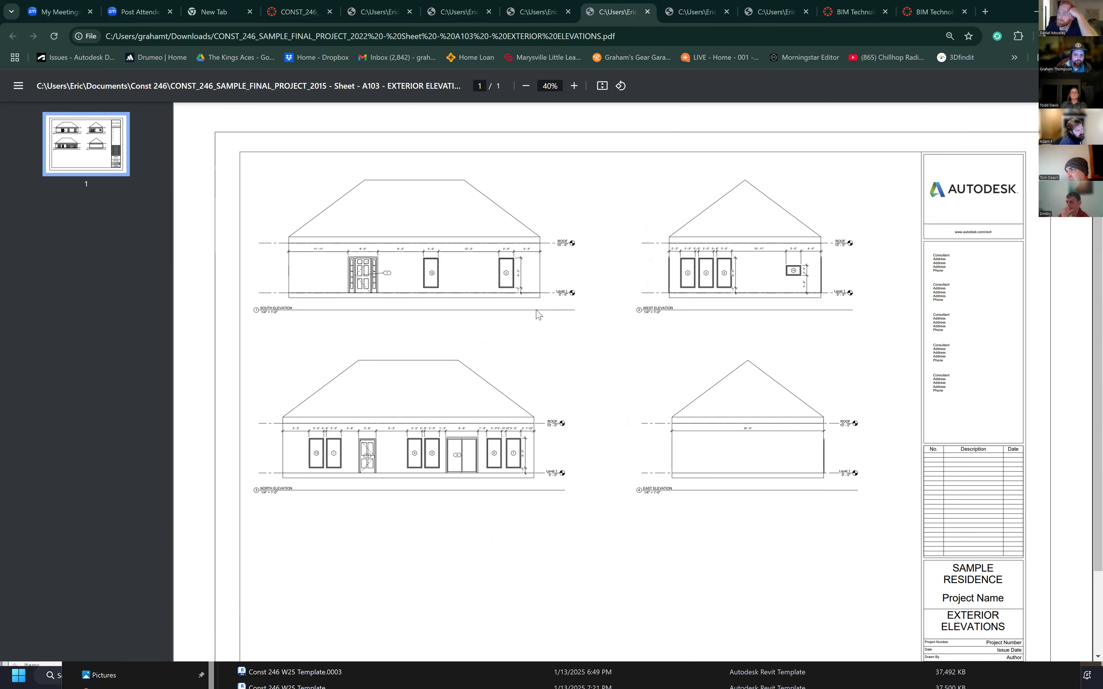
scroll(730, 493, down, 1)
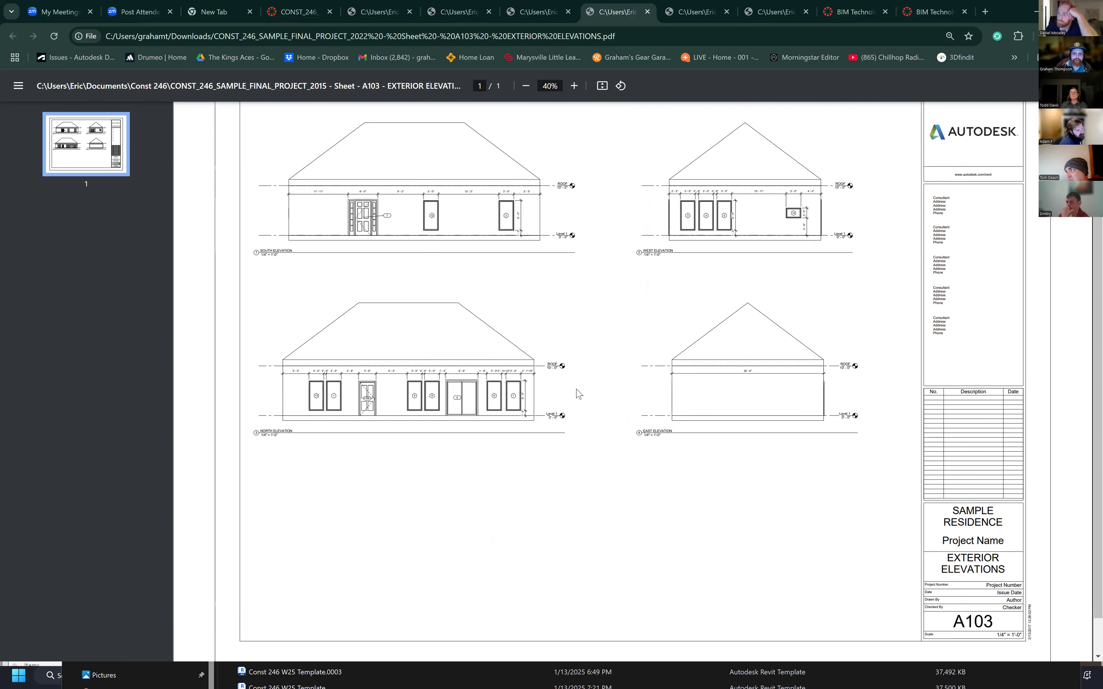
click(539, 12)
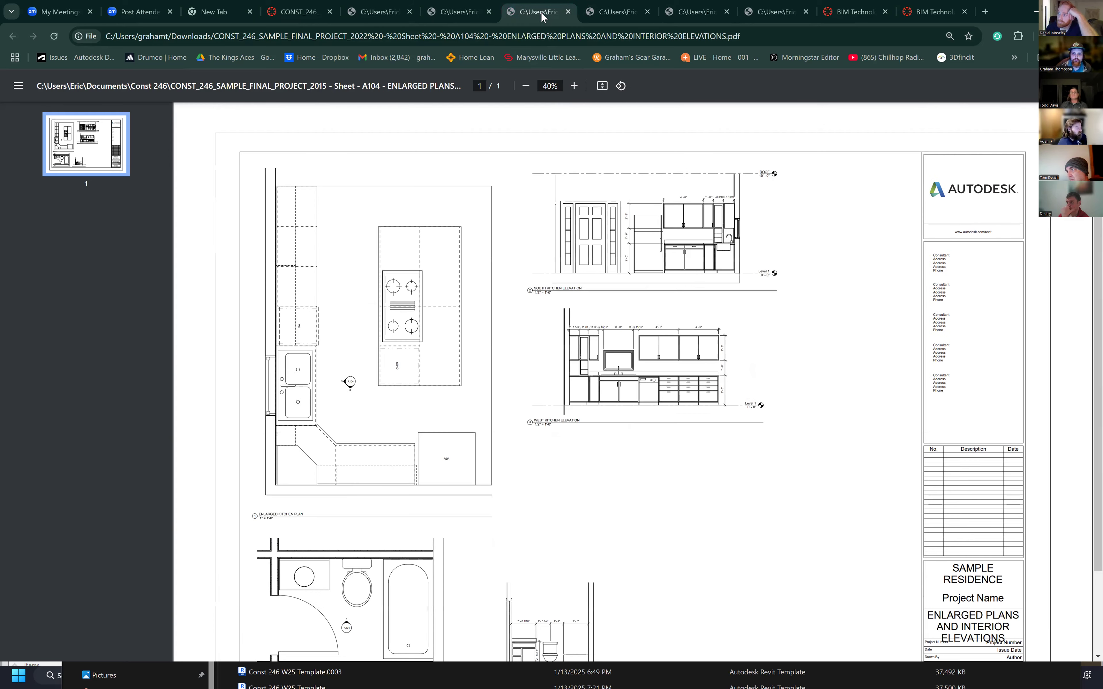
scroll(451, 295, down, 1)
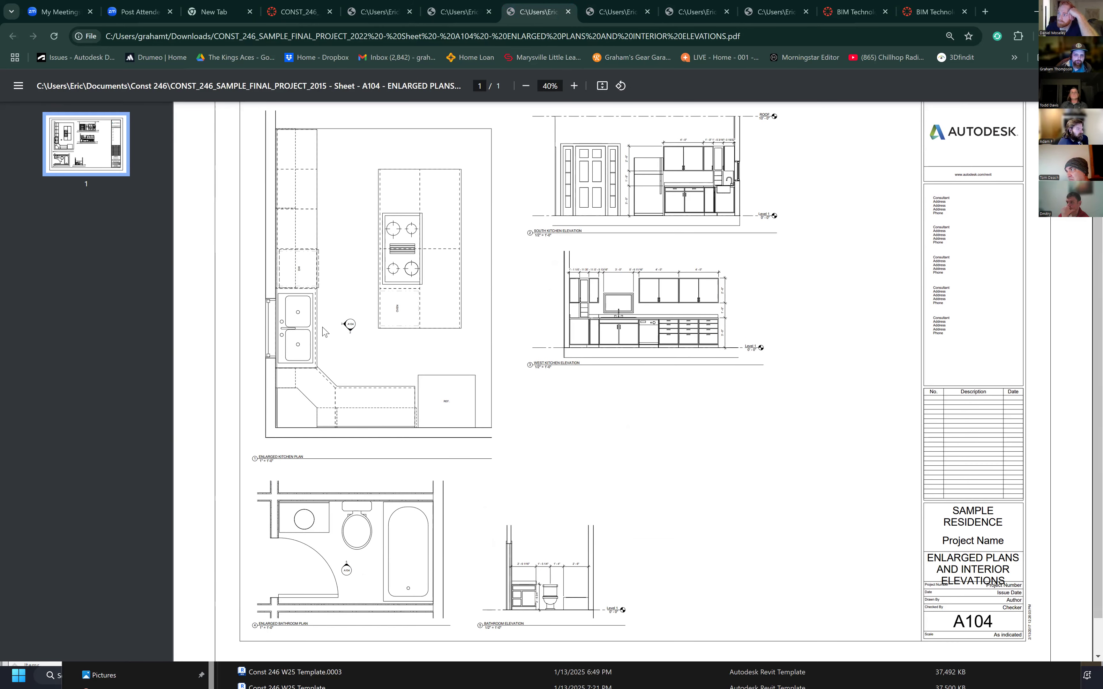
scroll(347, 213, up, 1)
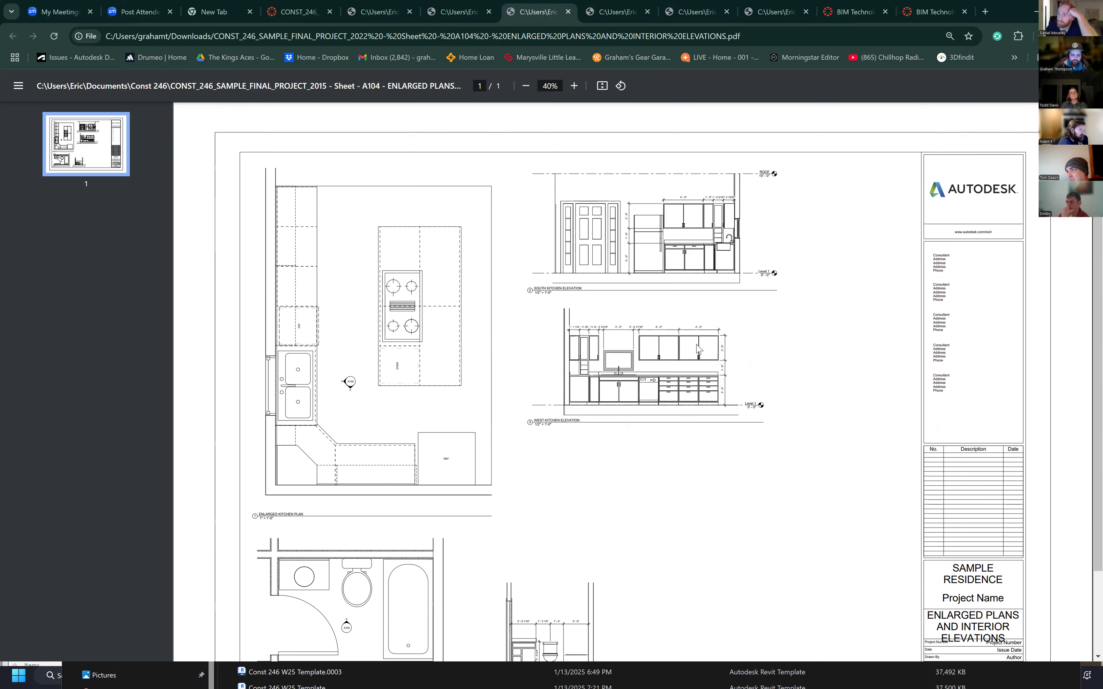
ctrl+scroll(635, 411, up, 5)
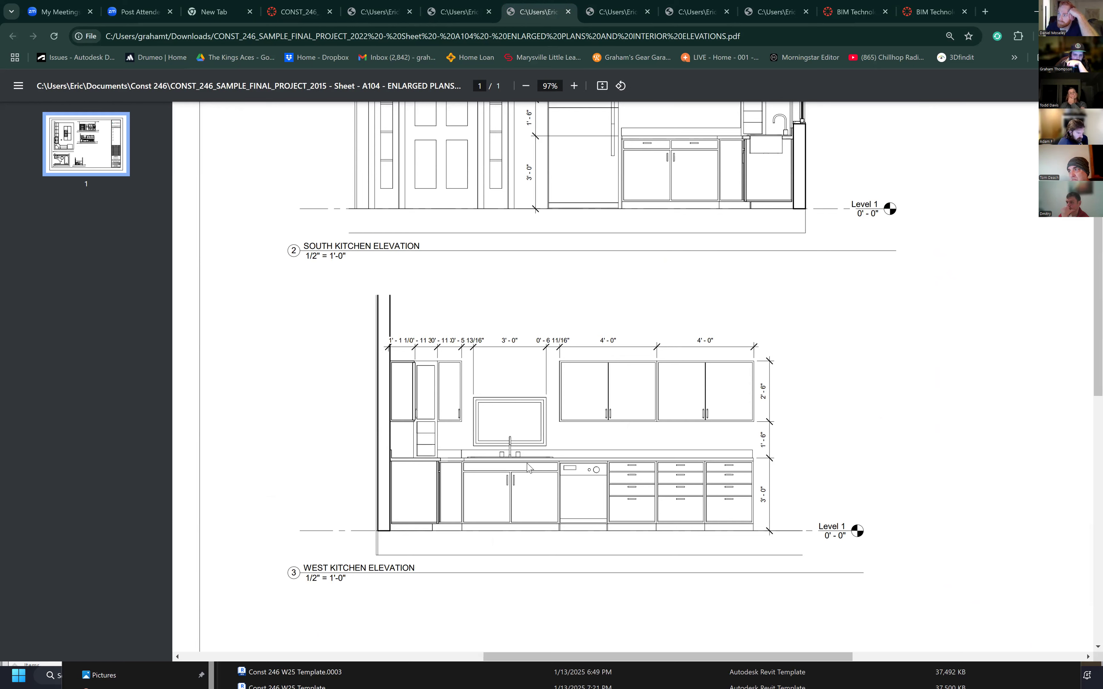
scroll(615, 428, up, 5)
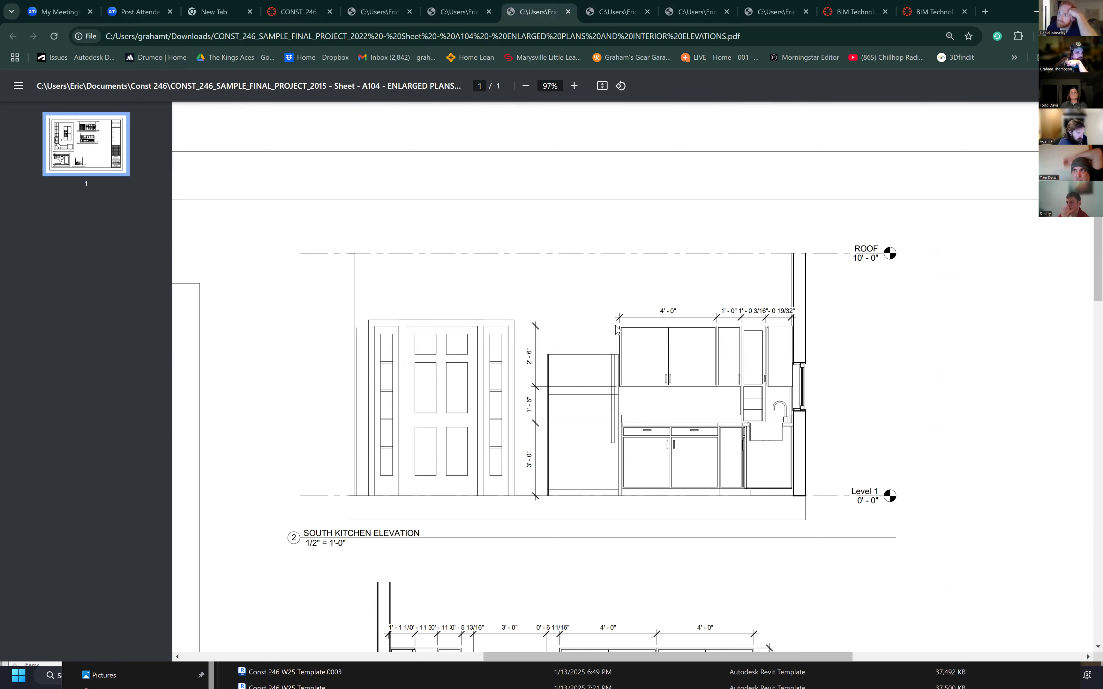
ctrl+scroll(522, 483, down, 5)
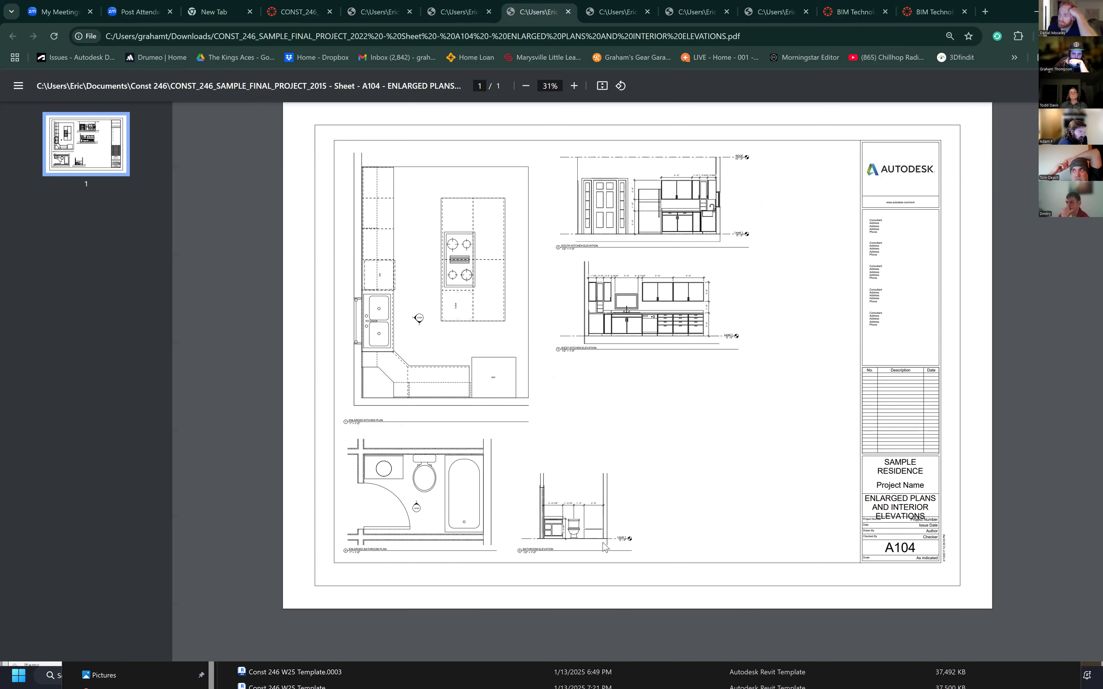
Step: Review the A105 schedules sheet, examining the wall, window, door, room, casework and furniture schedules
click(460, 13)
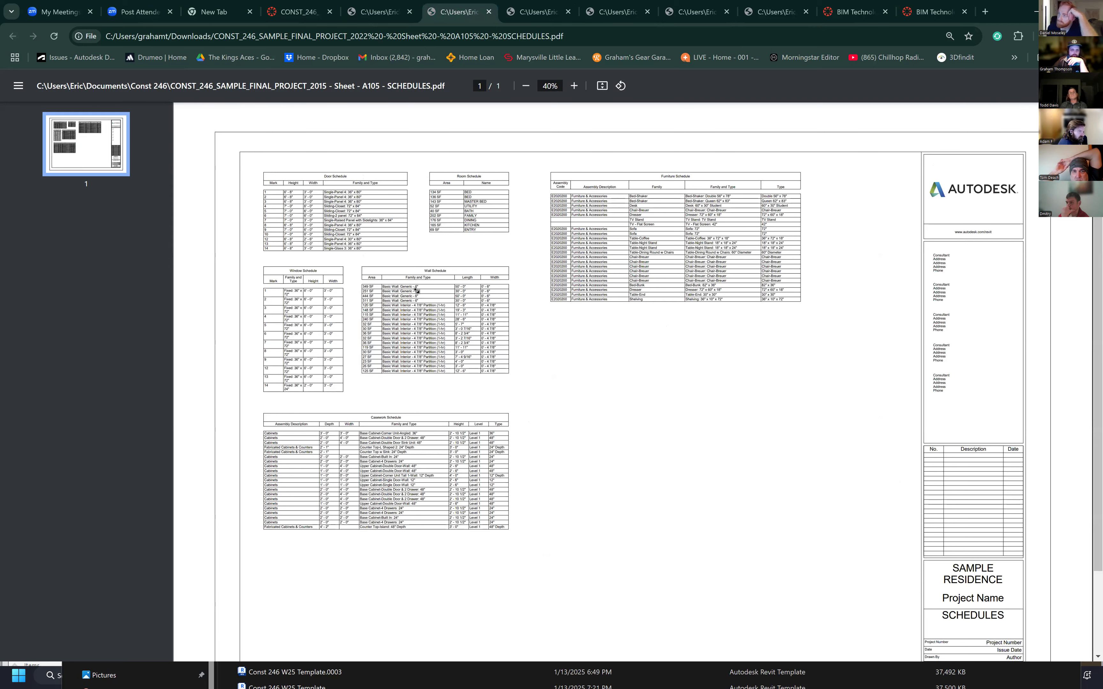
ctrl+scroll(415, 290, up, 5)
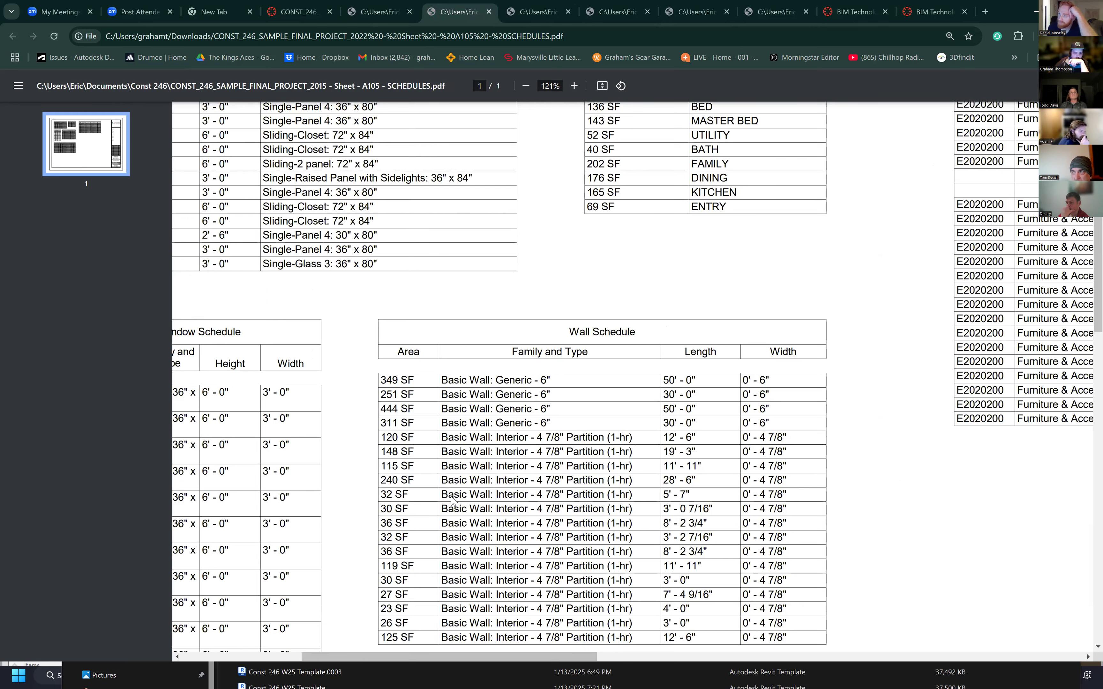
ctrl+scroll(485, 496, down, 3)
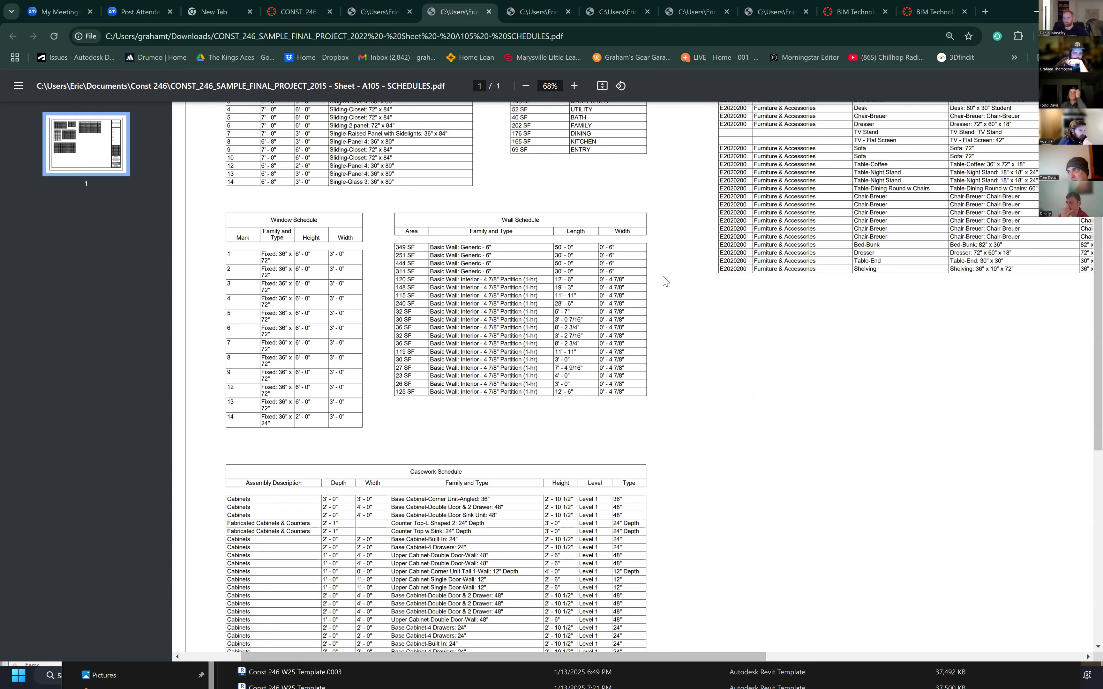
Step: Review the A106 3D views sheet, examining the kitchen, bathroom, utility room, family room and master bedroom views
click(382, 12)
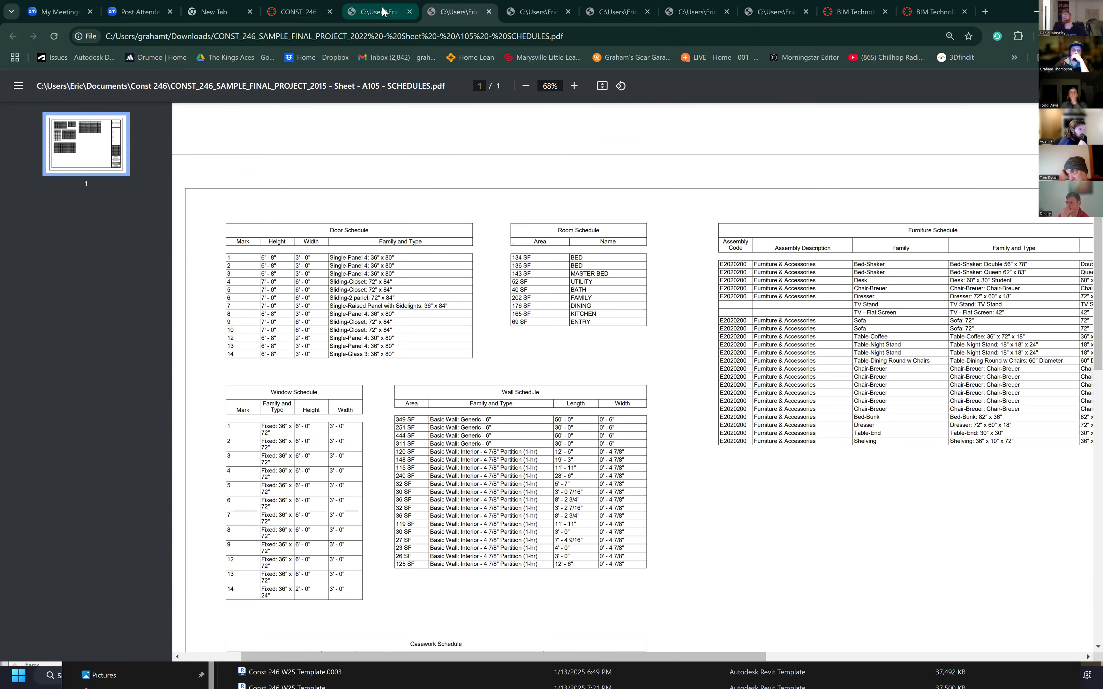
click(383, 11)
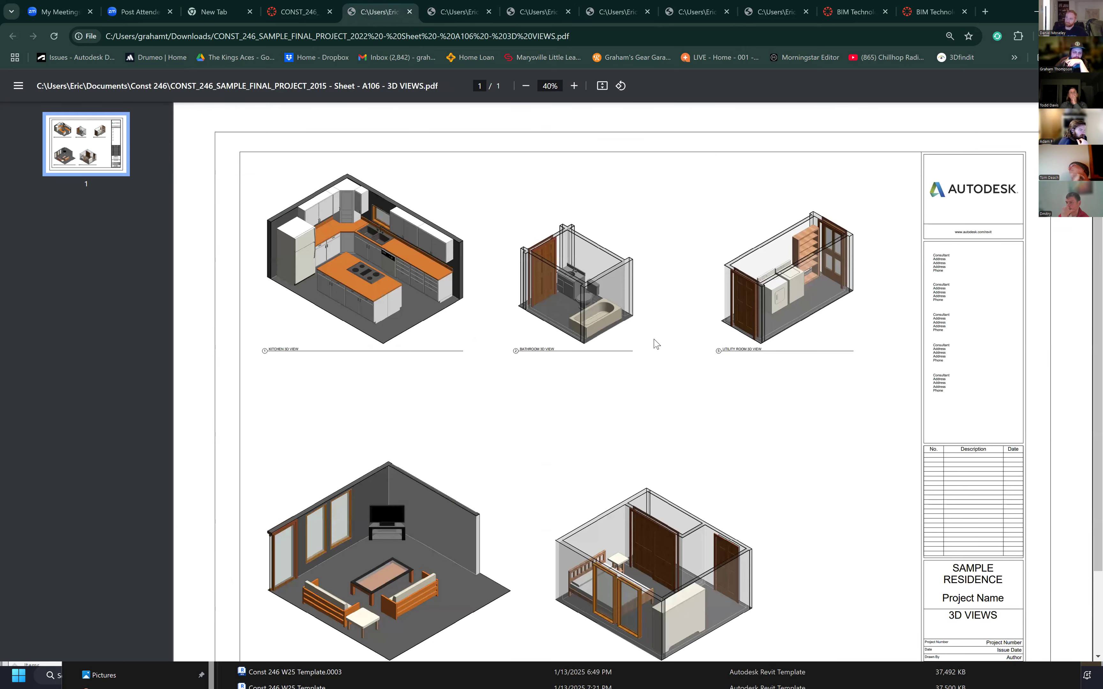
scroll(477, 182, down, 1)
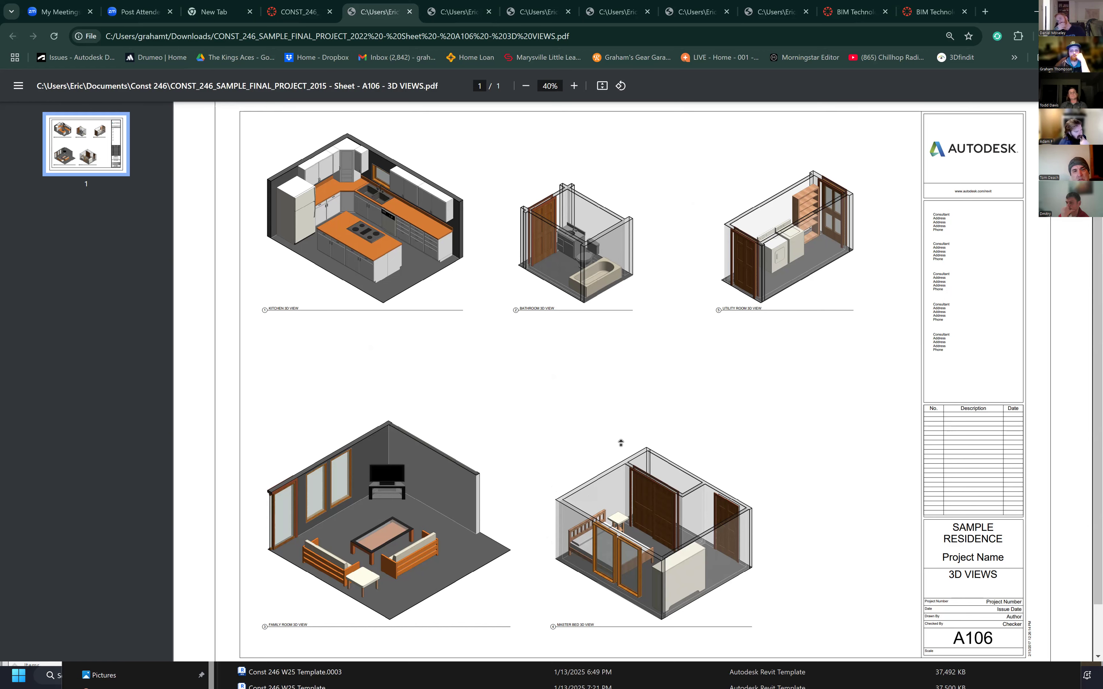
scroll(622, 444, down, 1)
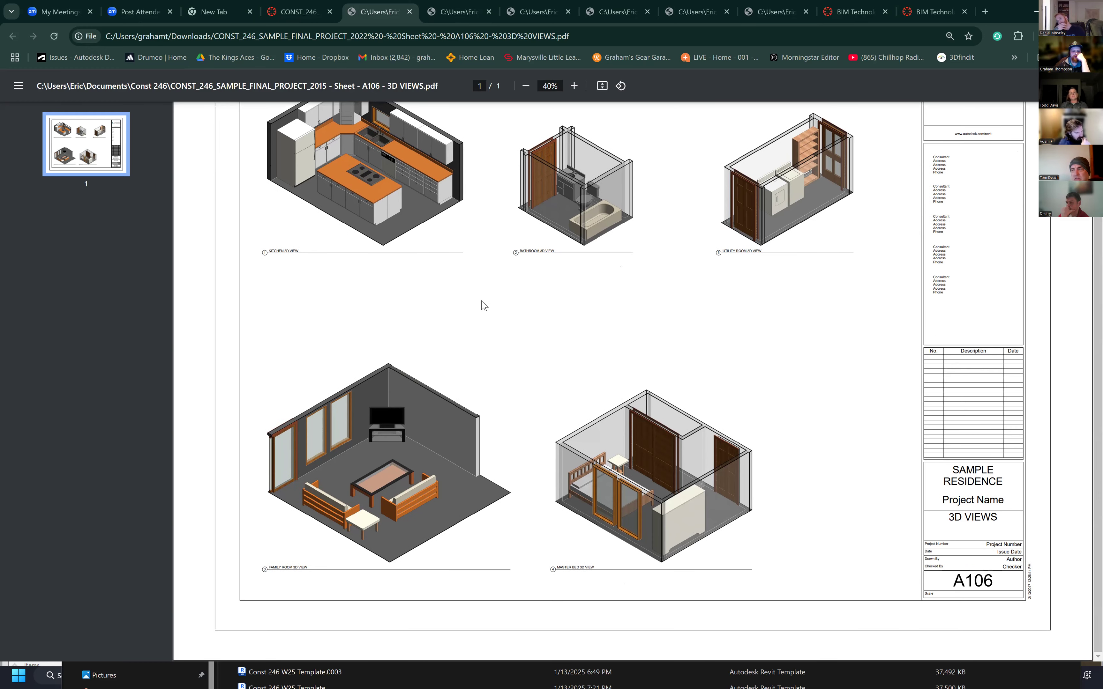
scroll(485, 310, up, 1)
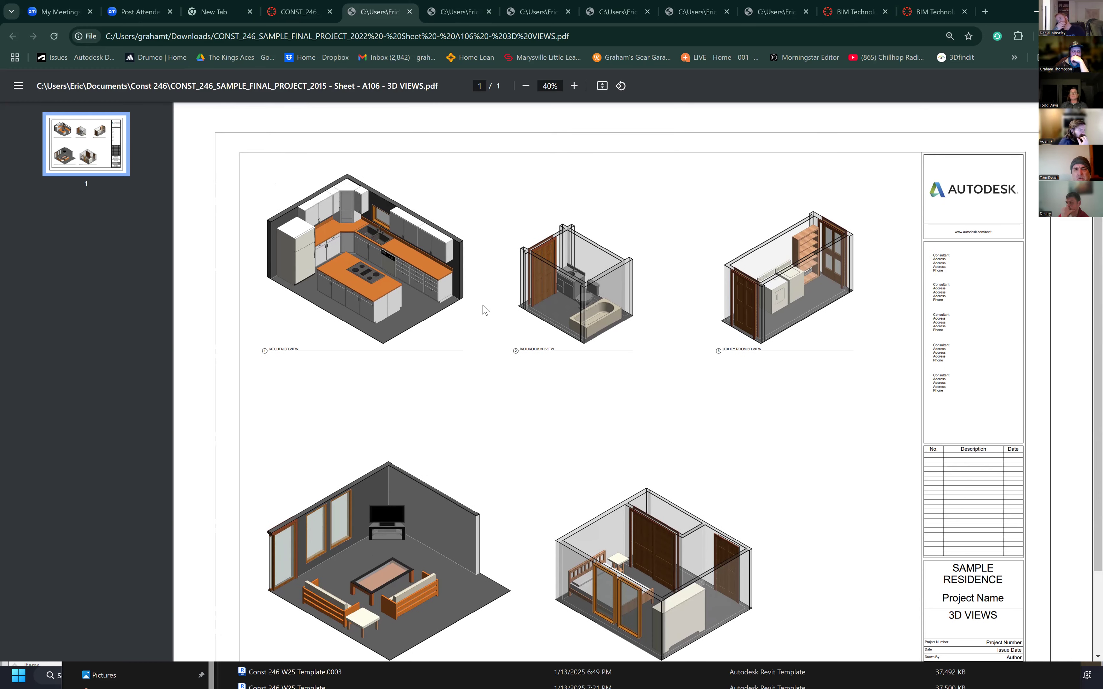
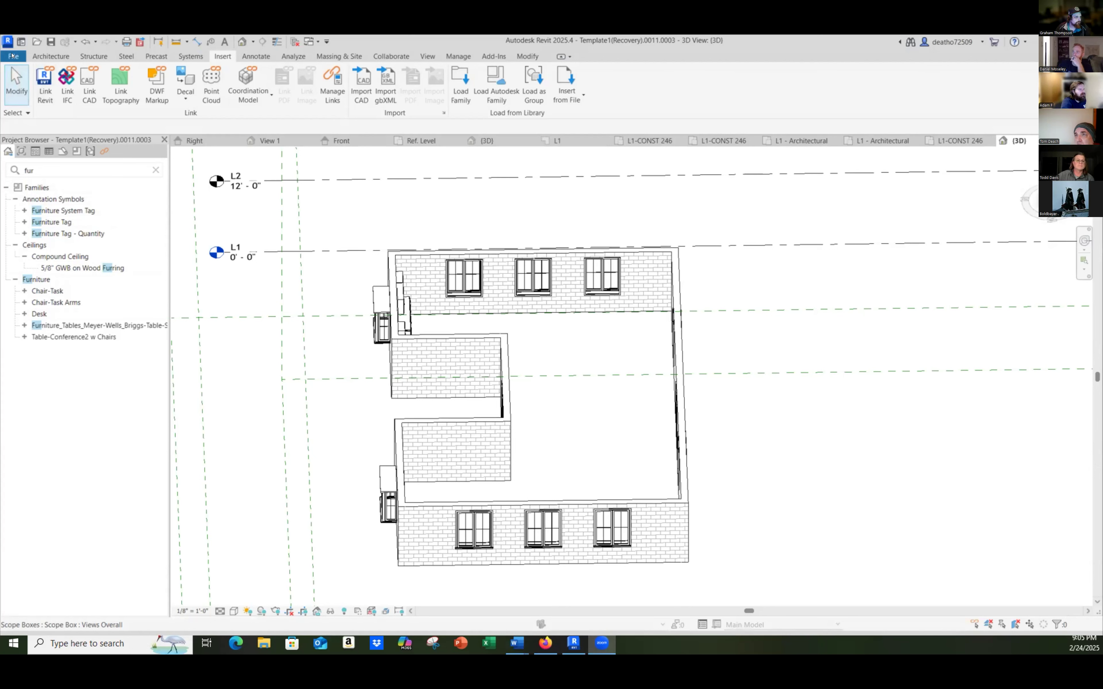
click(12, 56)
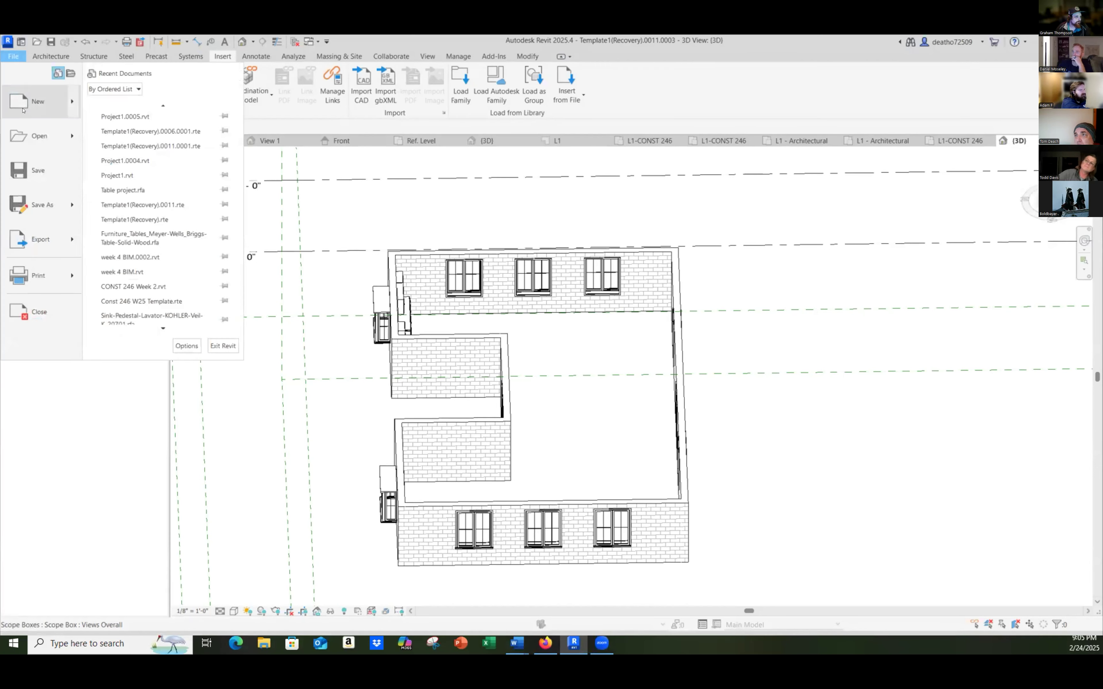
click(42, 495)
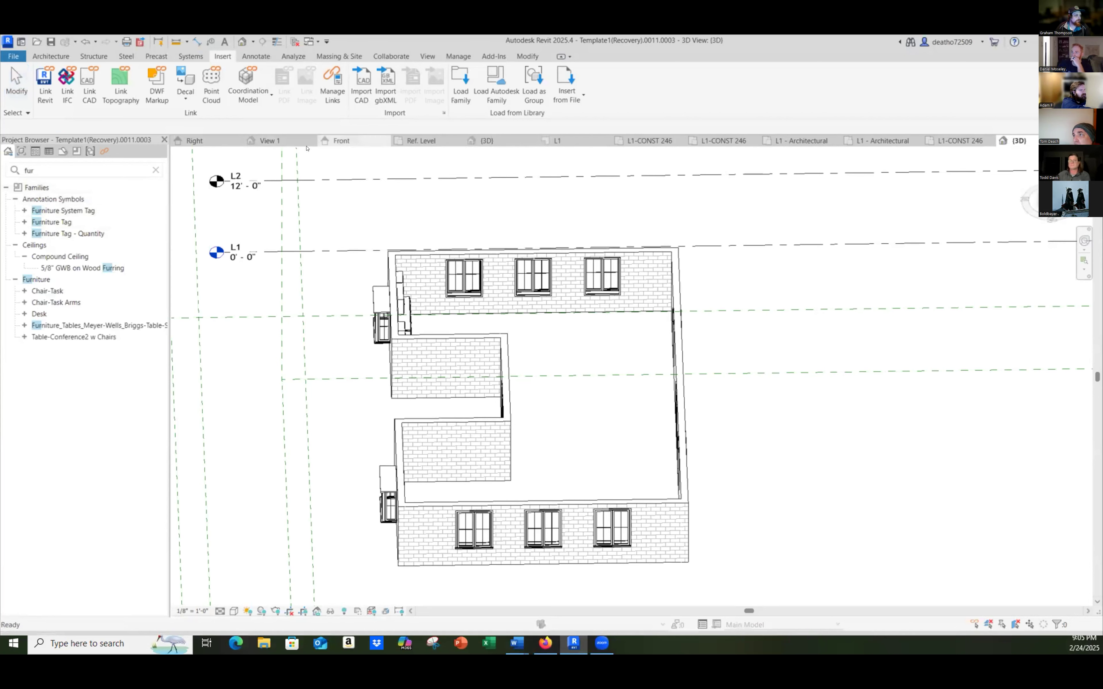
click(415, 141)
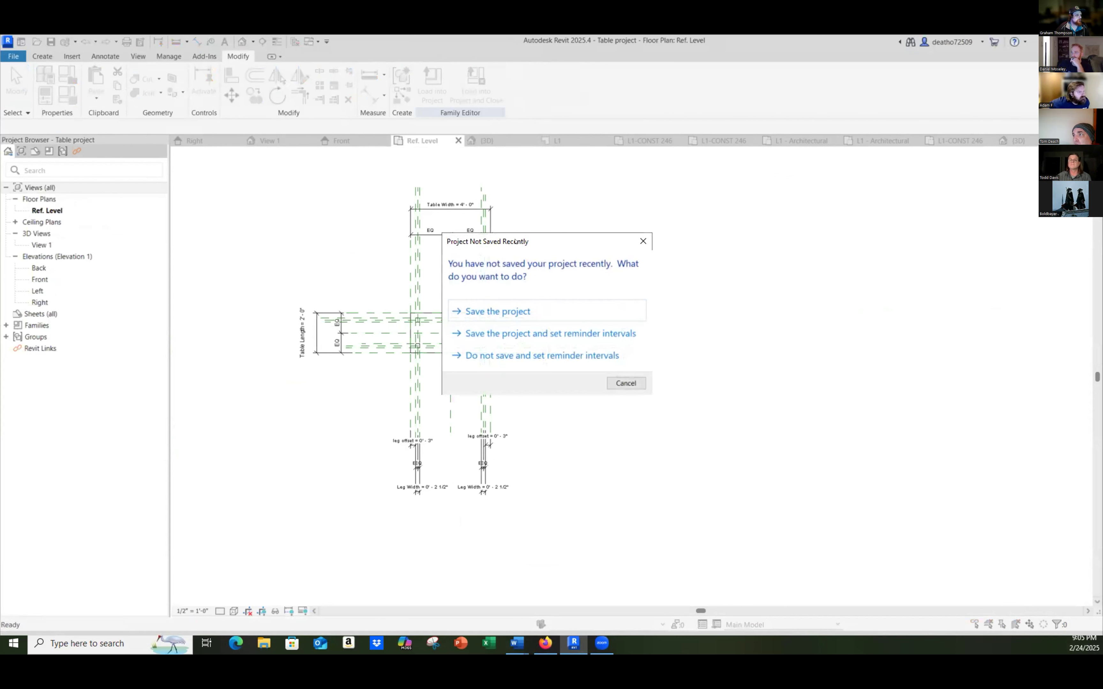
click(643, 241)
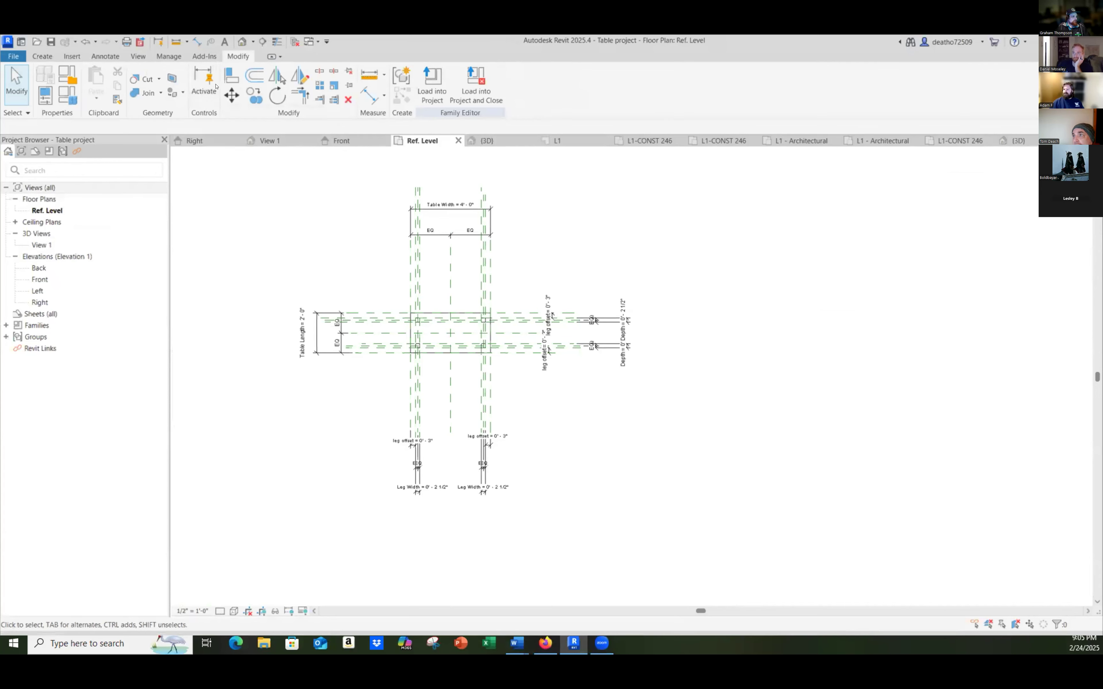
click(433, 77)
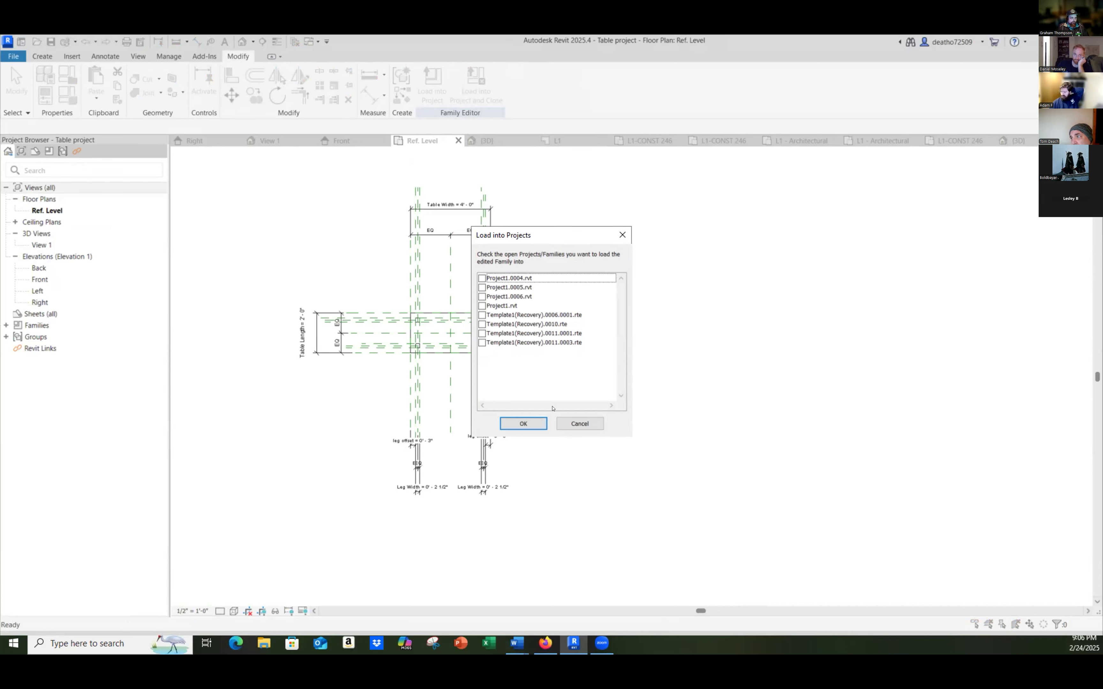
click(578, 423)
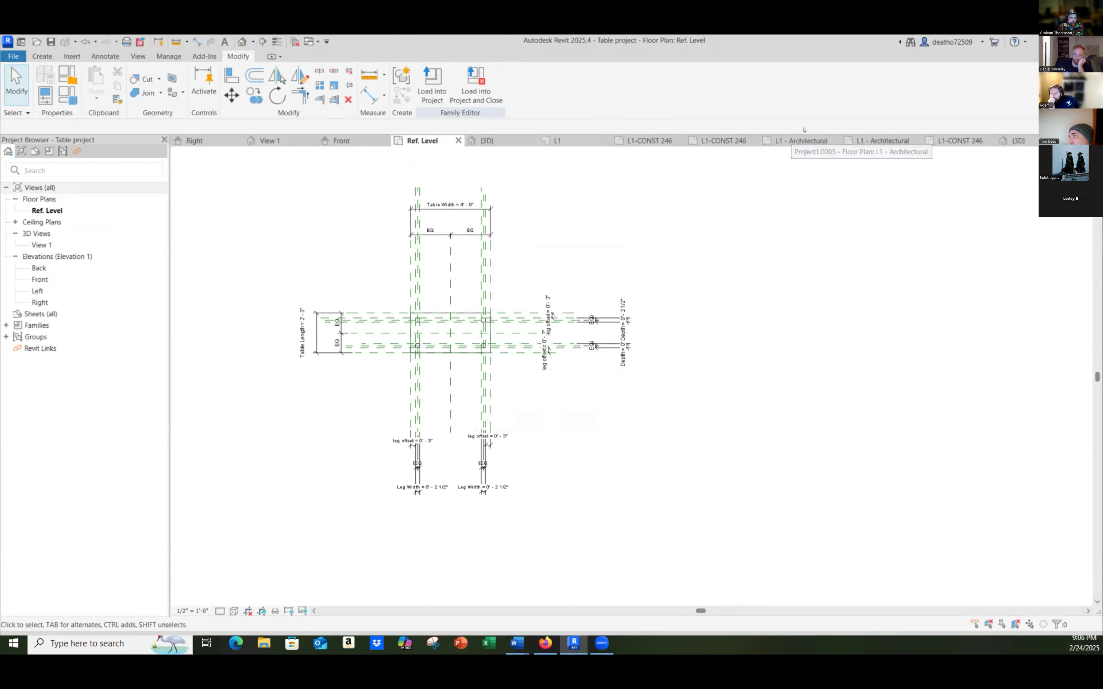
Step: Close one L1 - Architectural view and the last L1-CONST 246 view in Revit, and activate the 3D view of Template1(Recovery).0011.0003
click(818, 139)
click(904, 139)
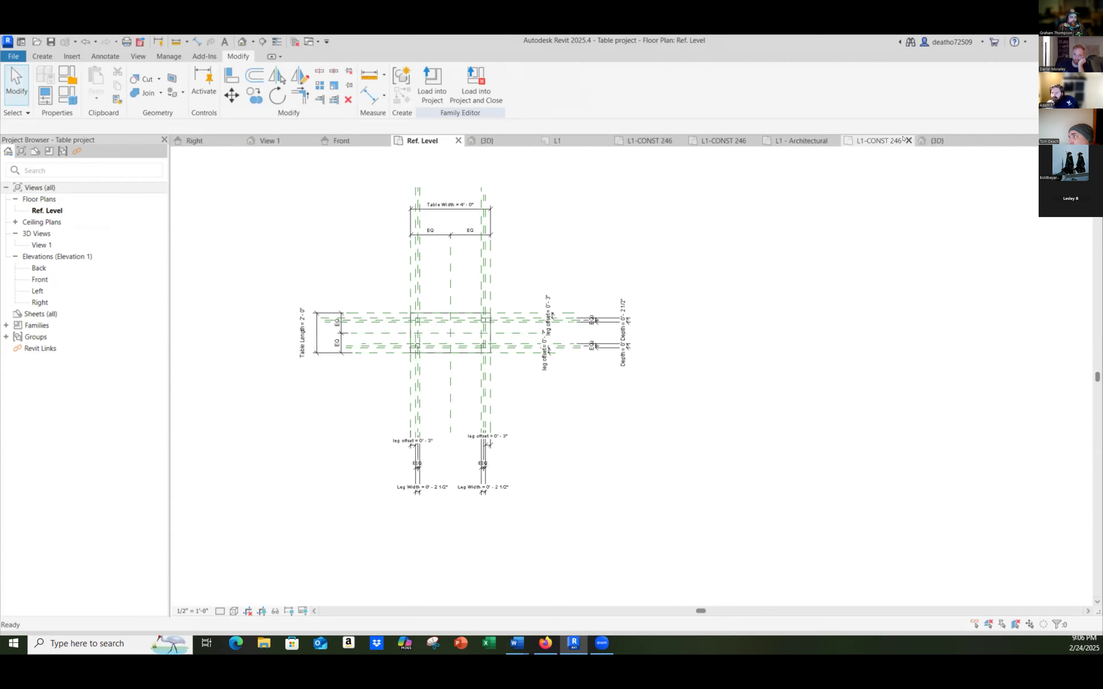
click(906, 140)
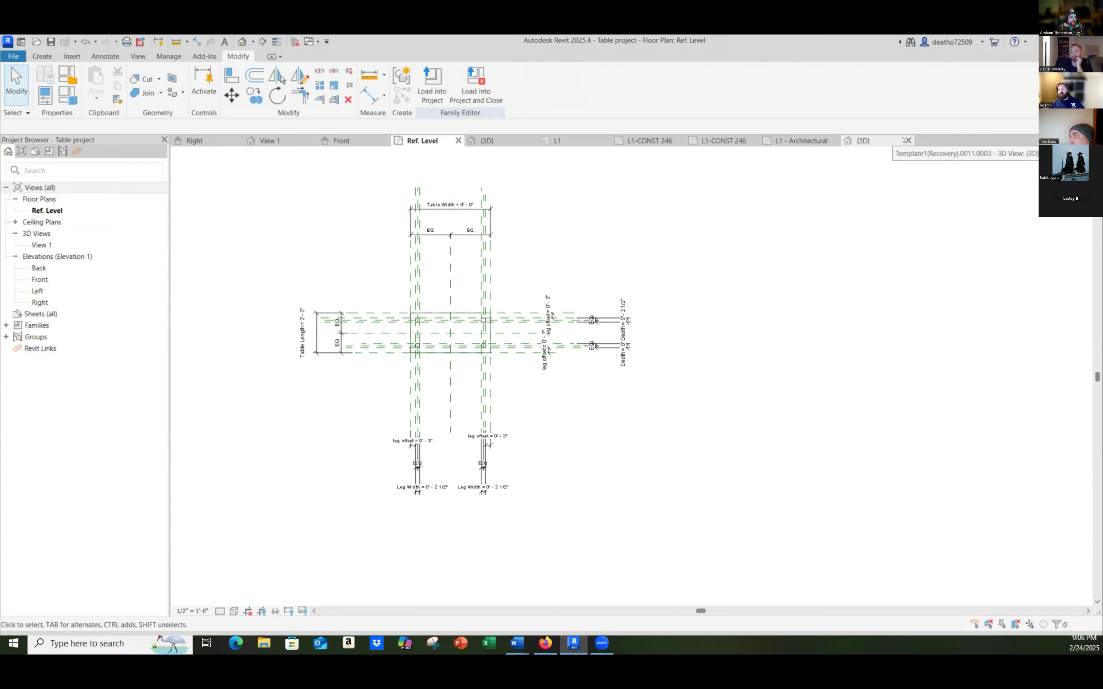
click(885, 140)
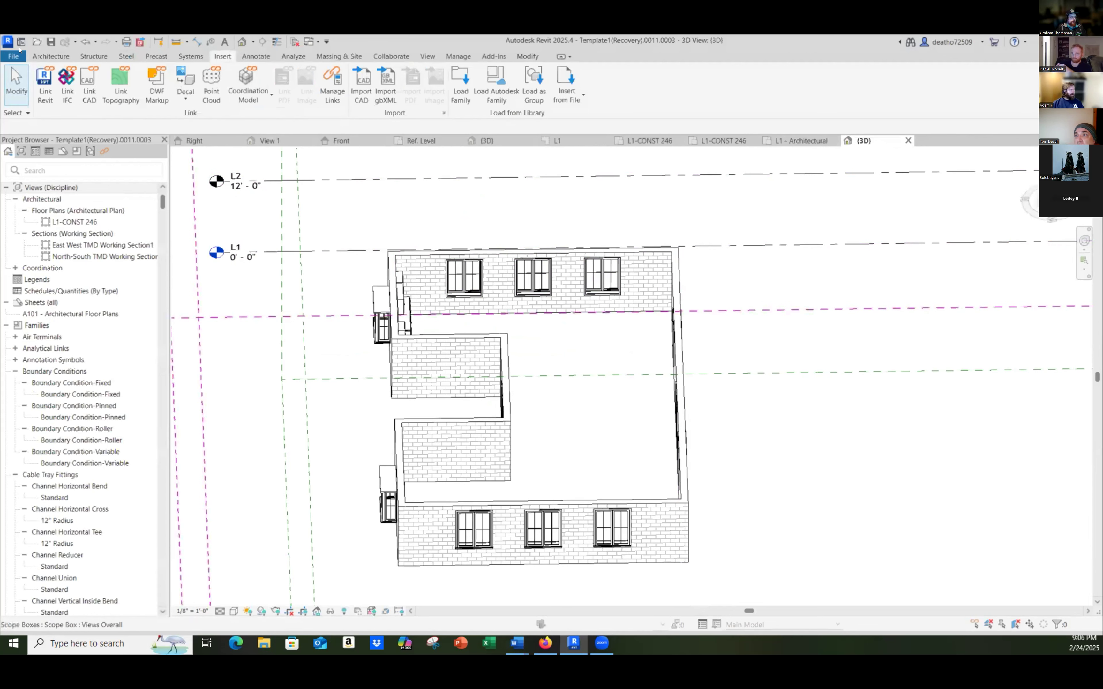
Step: Save the current file as a new template named "Final Project CONST 246" in the Documents folder
click(13, 56)
mouse_move(46, 205)
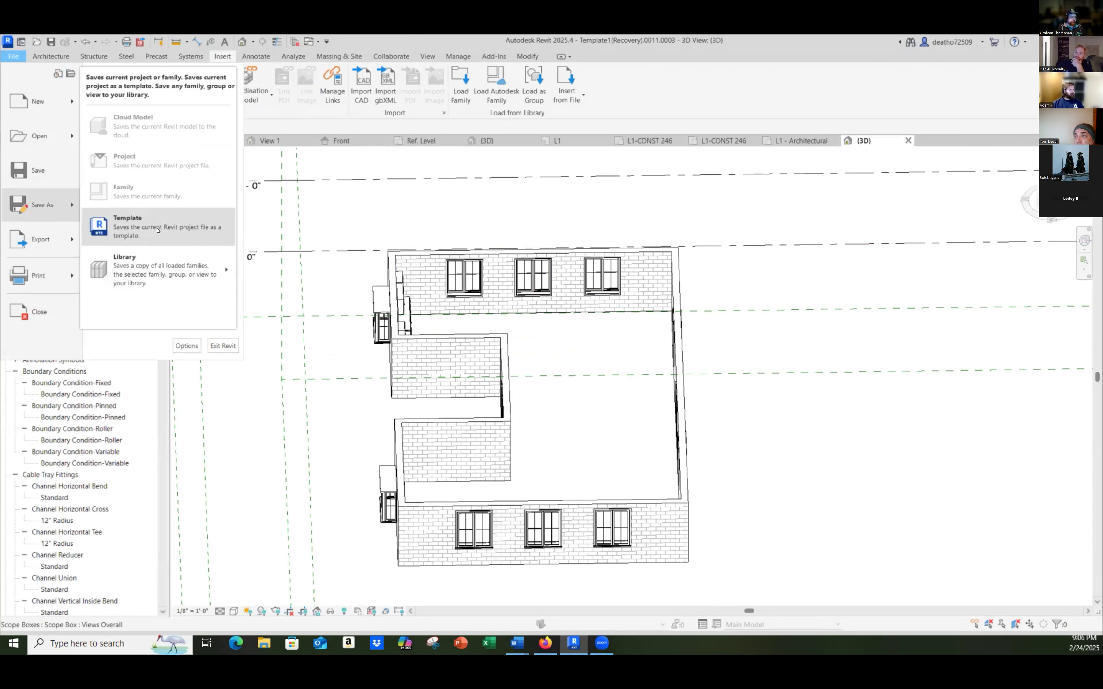
click(149, 224)
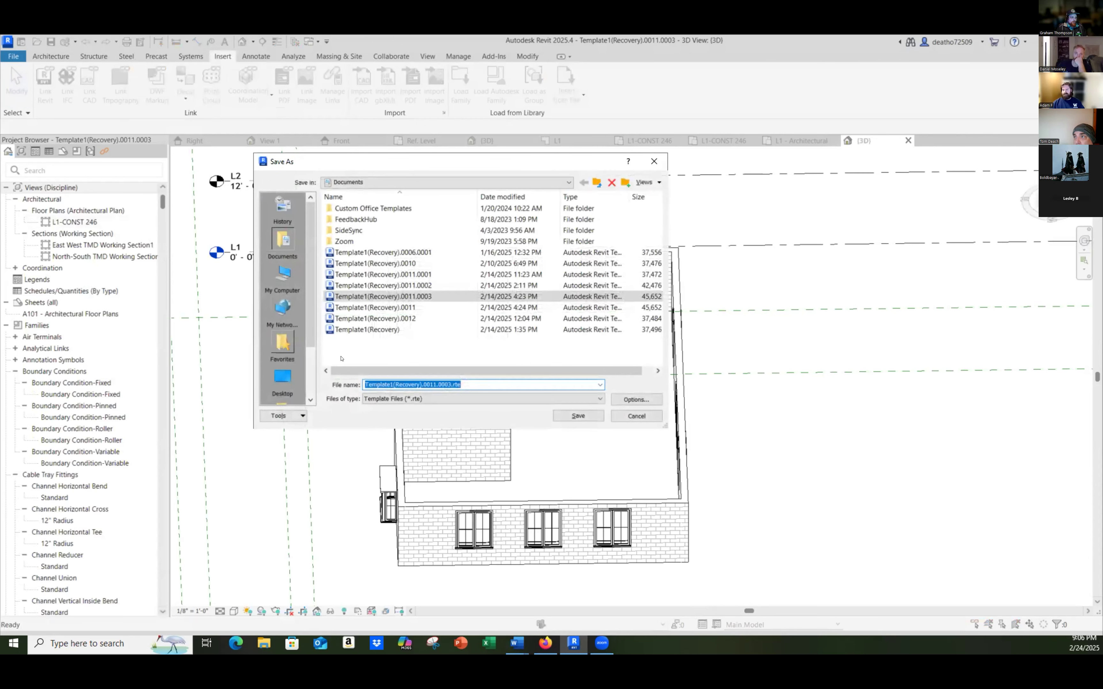
click(453, 386)
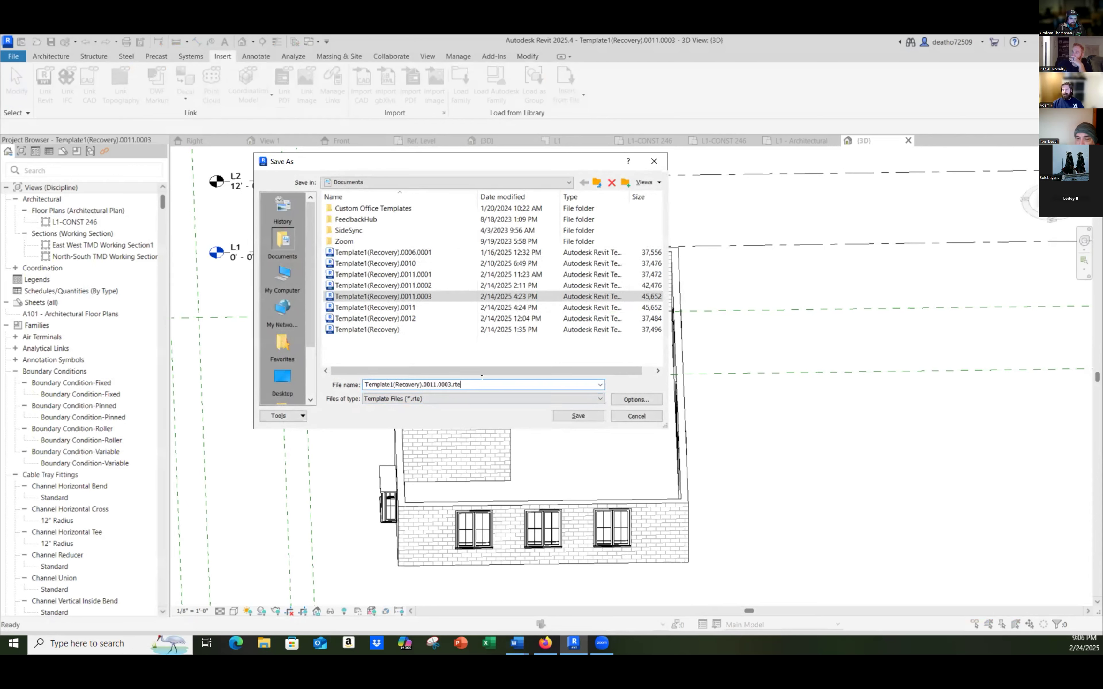
key(BackSpace)
key(BackSpace)
key(BackSpace)
key(BackSpace)
key(BackSpace)
key(BackSpace)
key(BackSpace)
key(BackSpace)
key(BackSpace)
key(BackSpace)
key(BackSpace)
key(BackSpace)
key(BackSpace)
key(BackSpace)
key(BackSpace)
key(BackSpace)
key(BackSpace)
key(BackSpace)
key(BackSpace)
key(BackSpace)
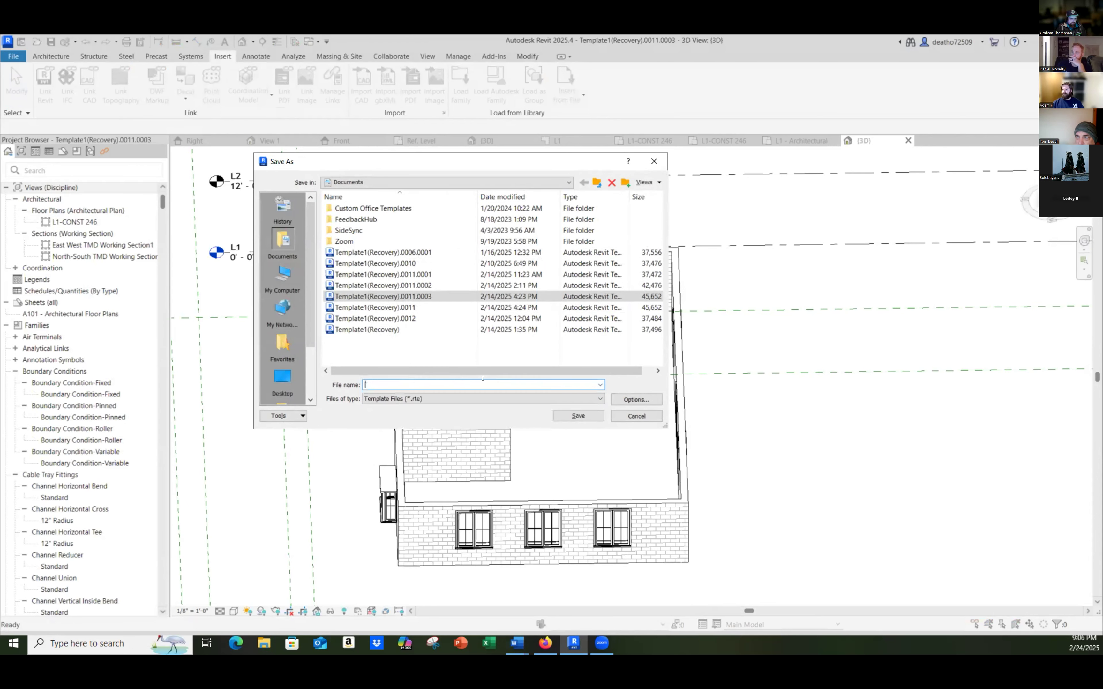
text(Fina)
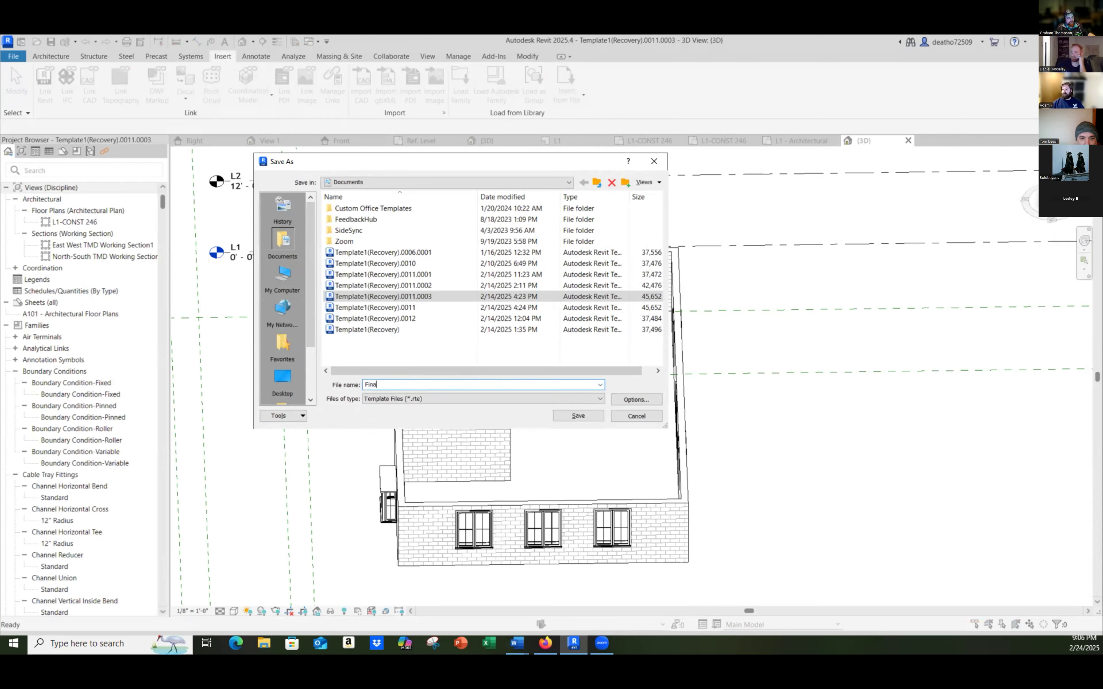
text(l P)
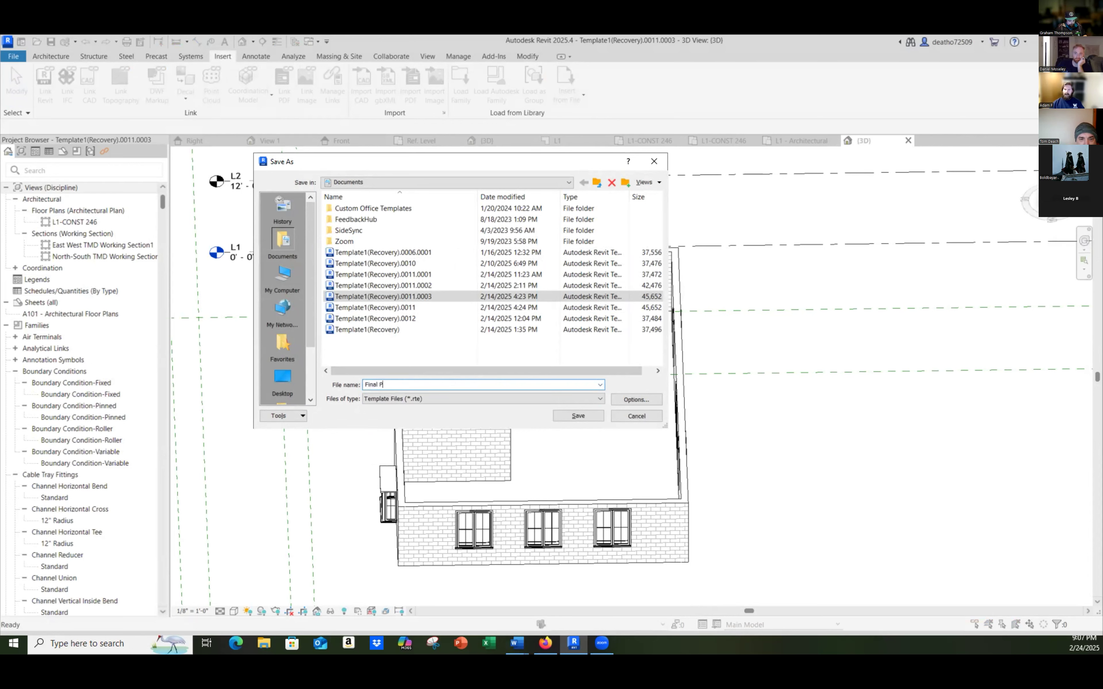
text(roj)
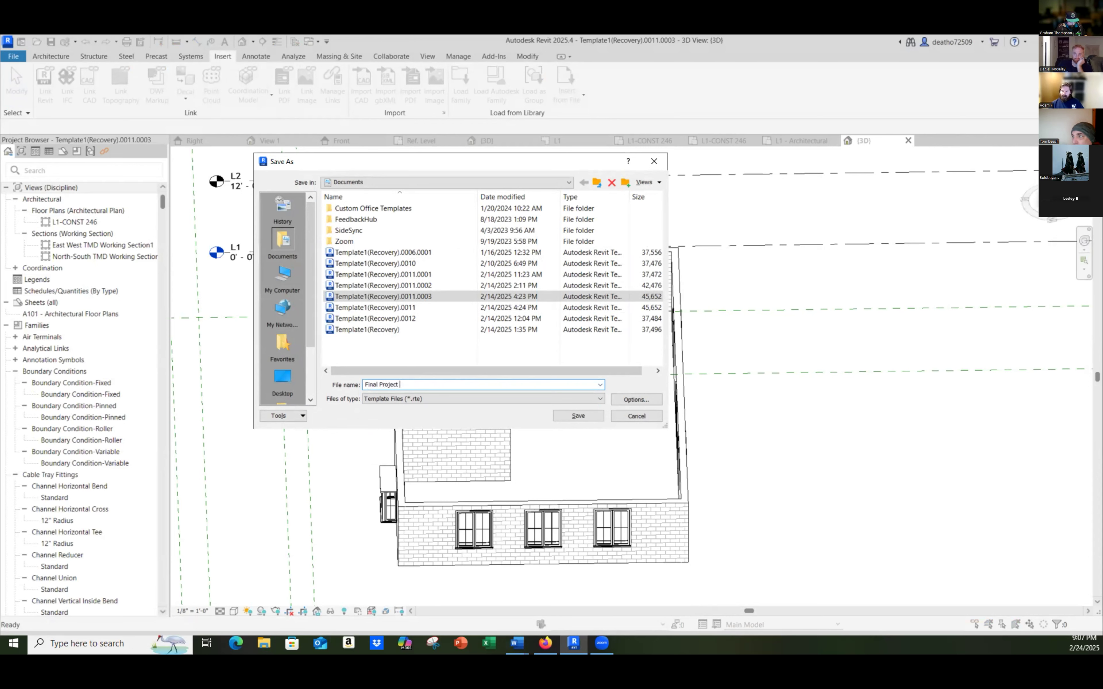
text(ect C)
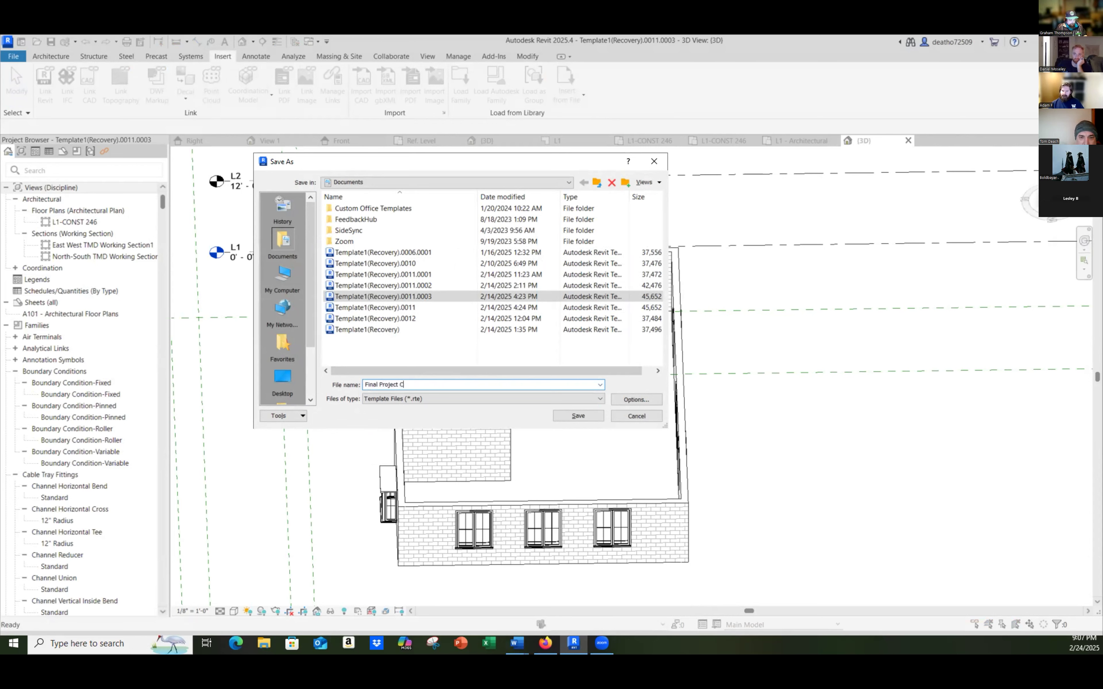
text(ONST 246)
click(577, 415)
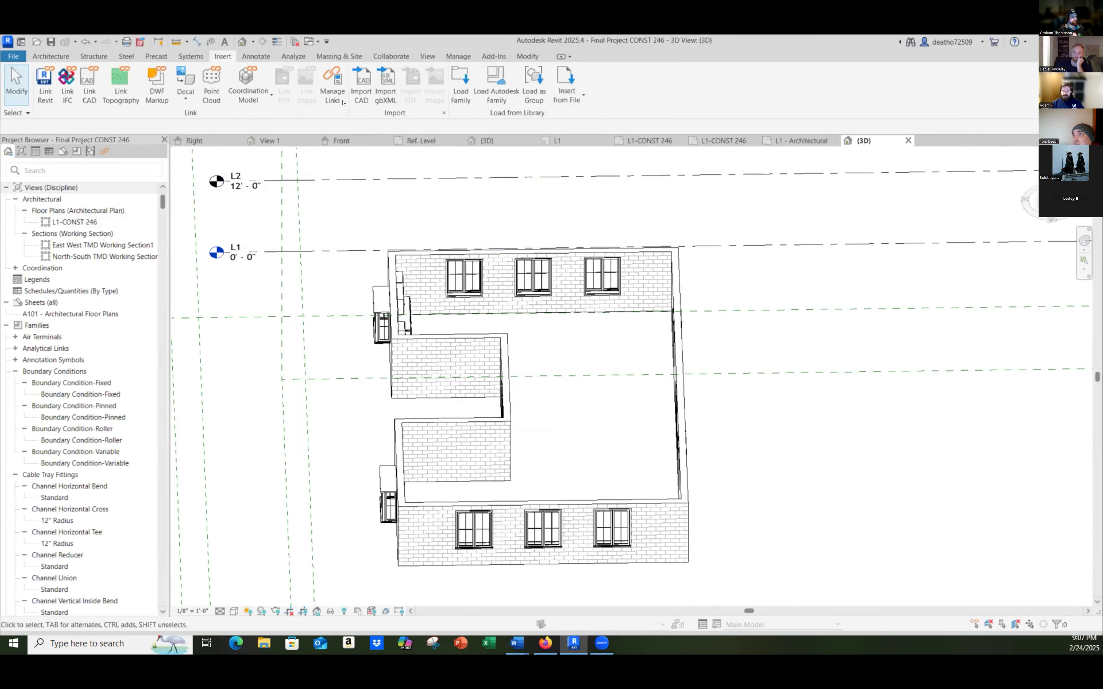
Step: Close the inactive views and load the Table project family into the open Final Project CONST 246.rte file
click(294, 42)
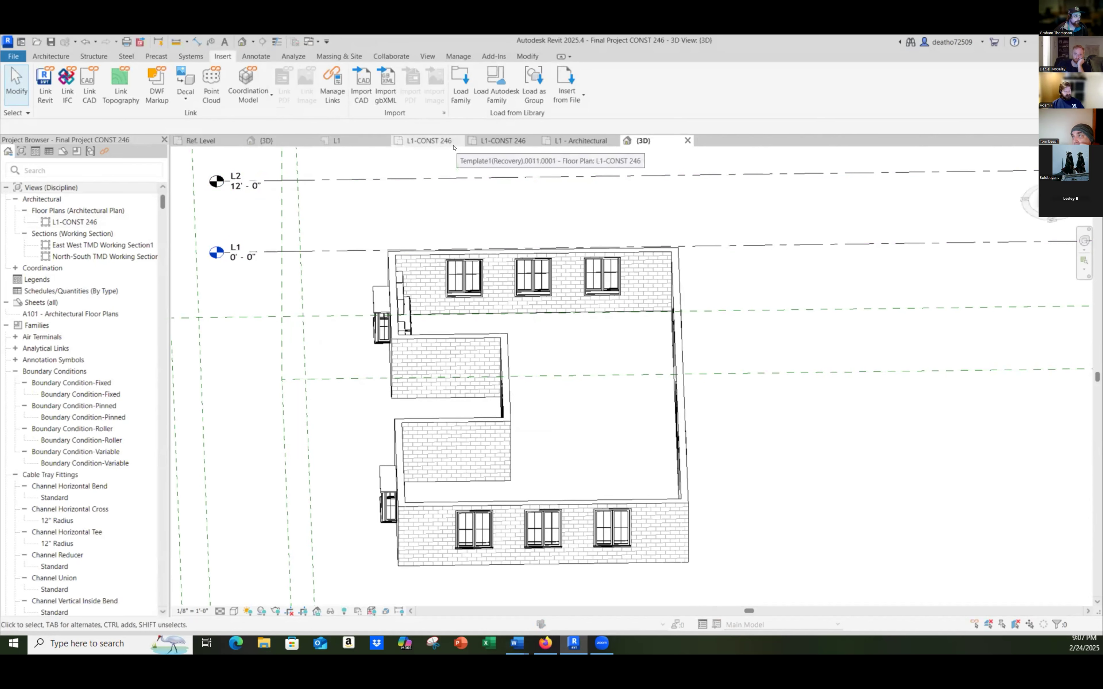
click(262, 142)
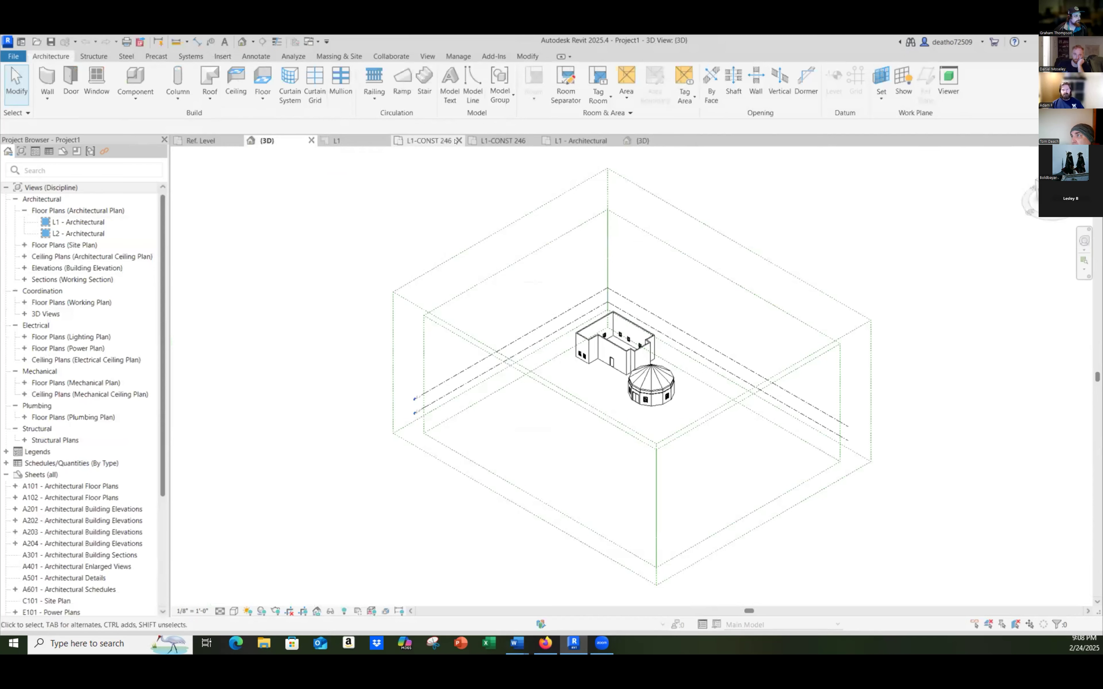
click(201, 140)
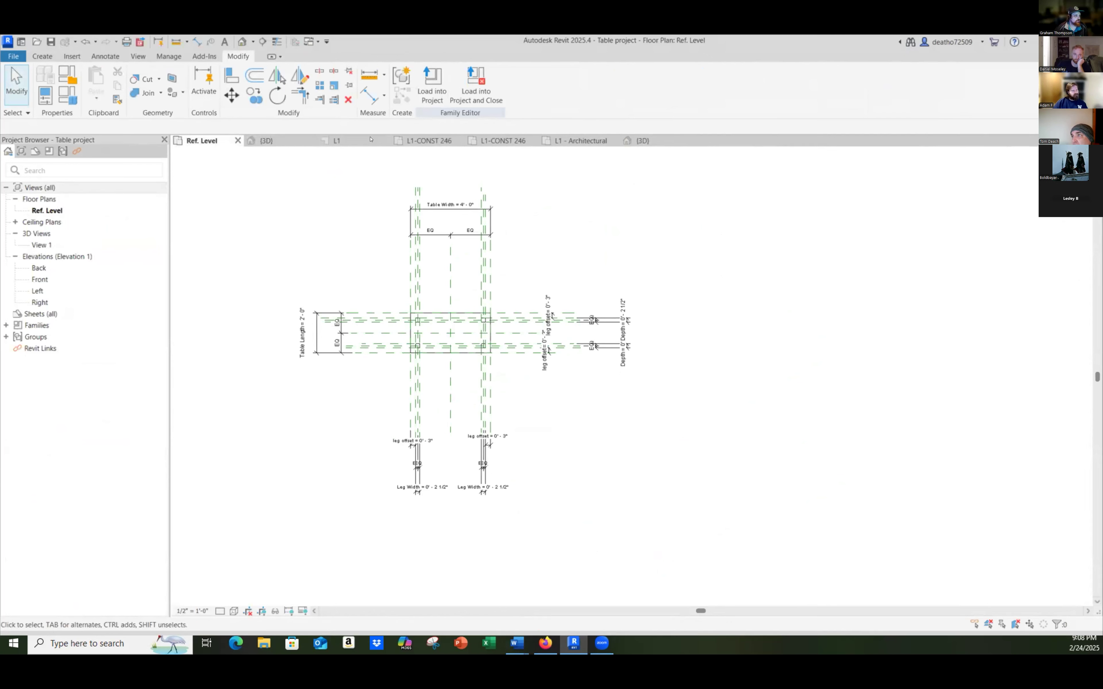
click(433, 86)
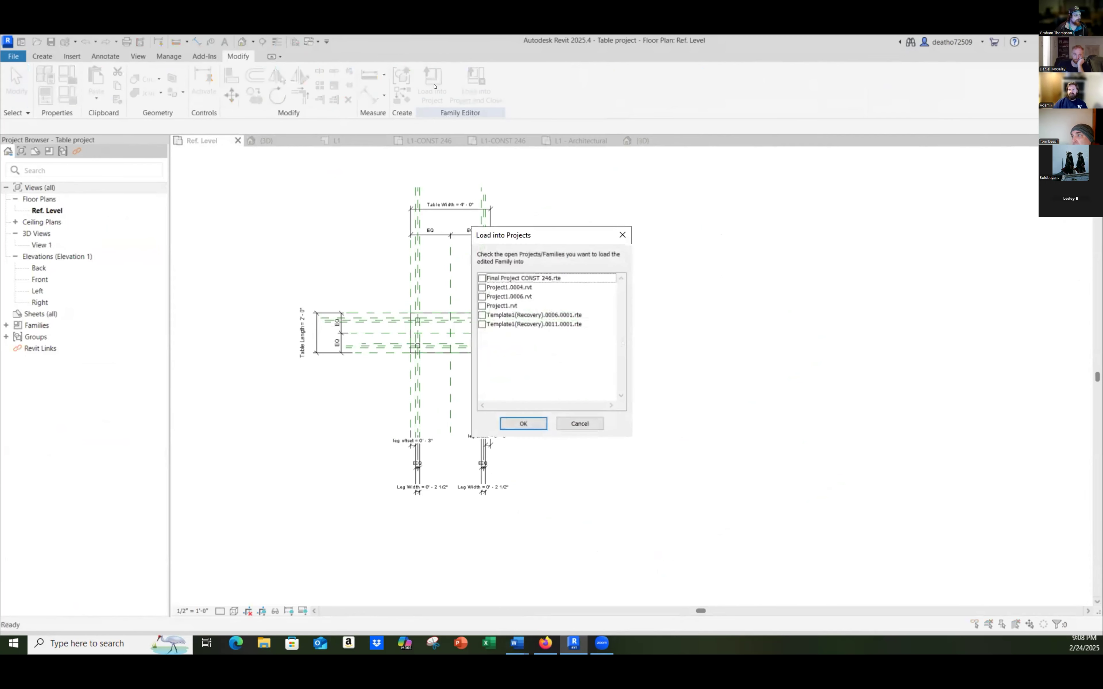
click(515, 277)
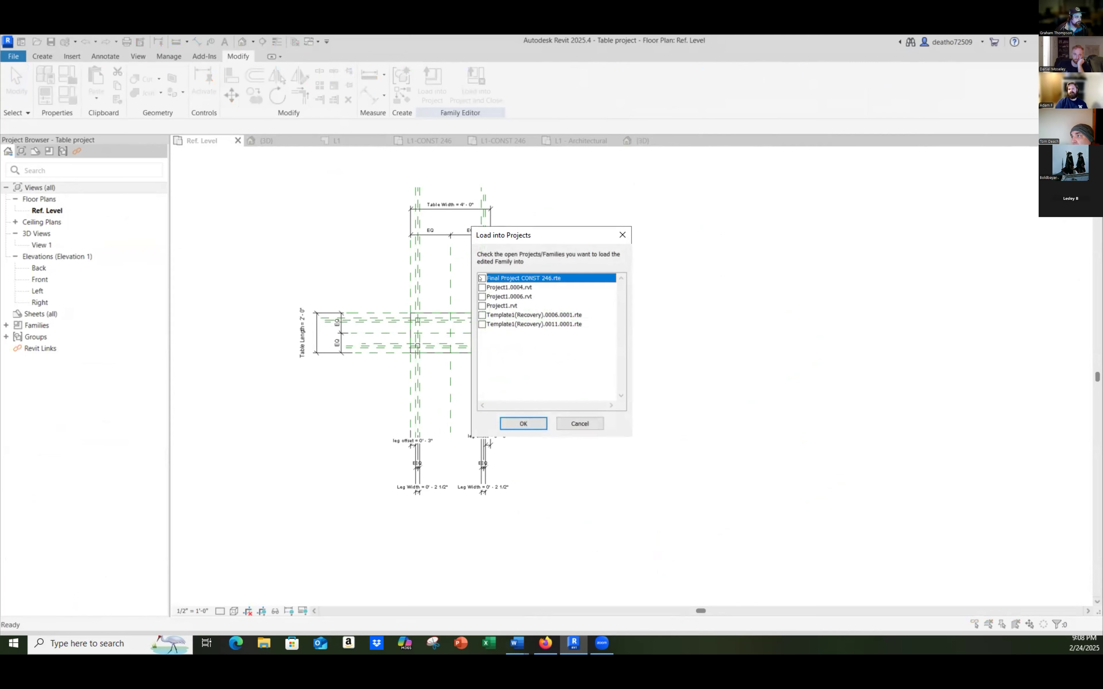
click(523, 423)
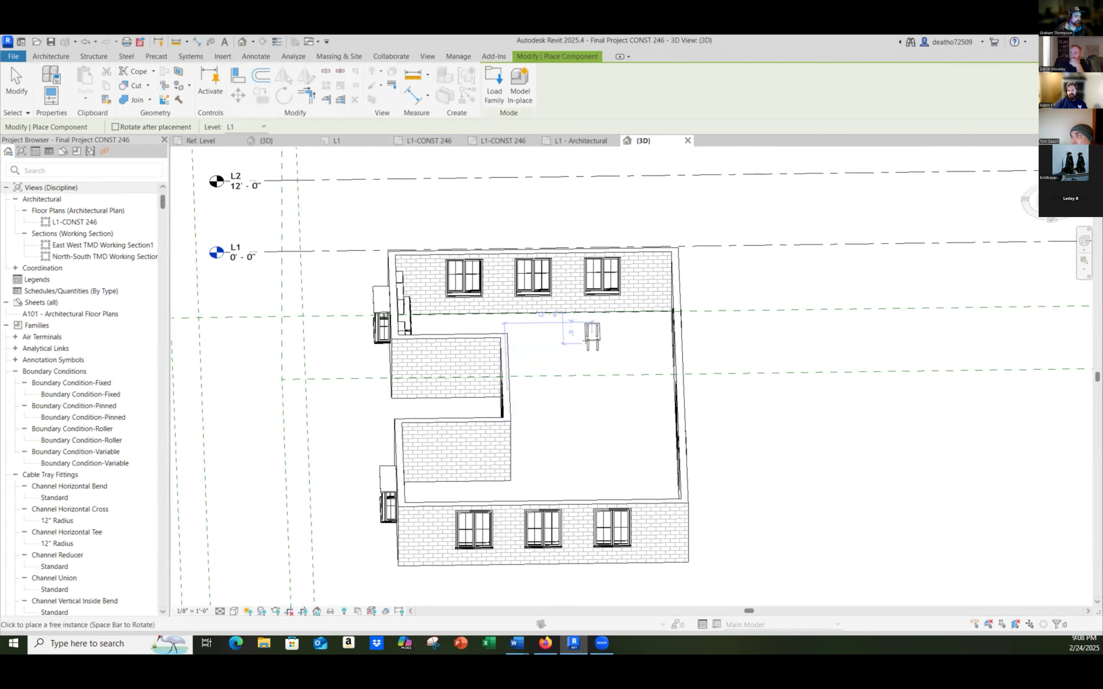
Step: Place one CONST 245 Coffee Table on level L1 inside the building, about 17'-0" from the recessed wall
scroll(585, 341, down, 1)
scroll(588, 344, up, 3)
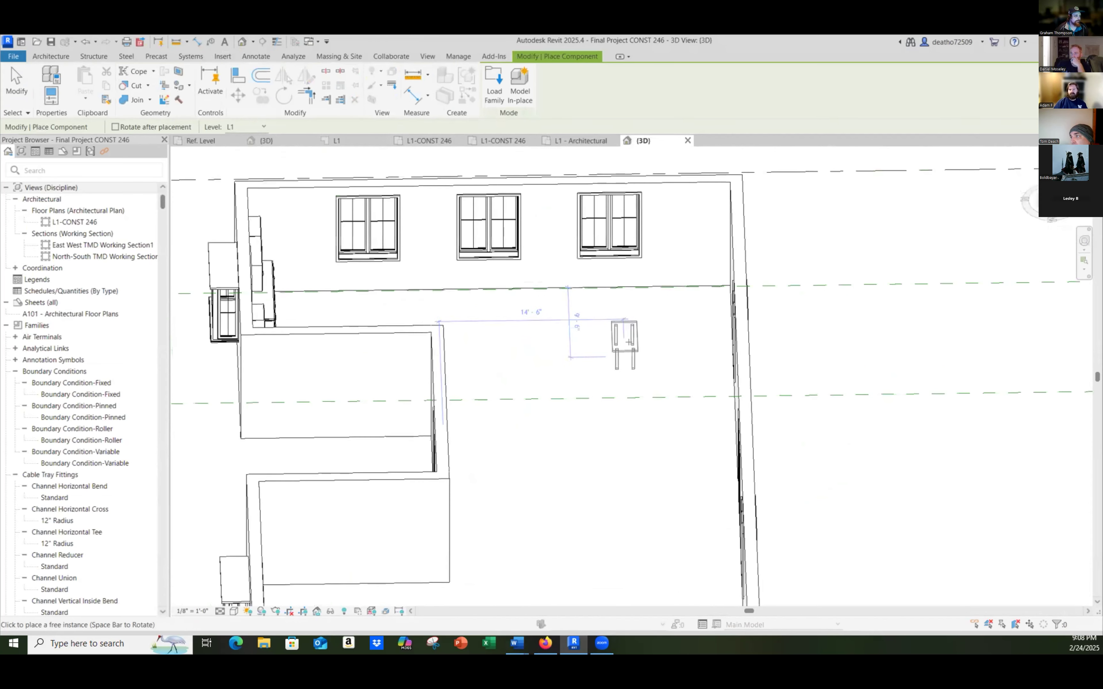
click(648, 333)
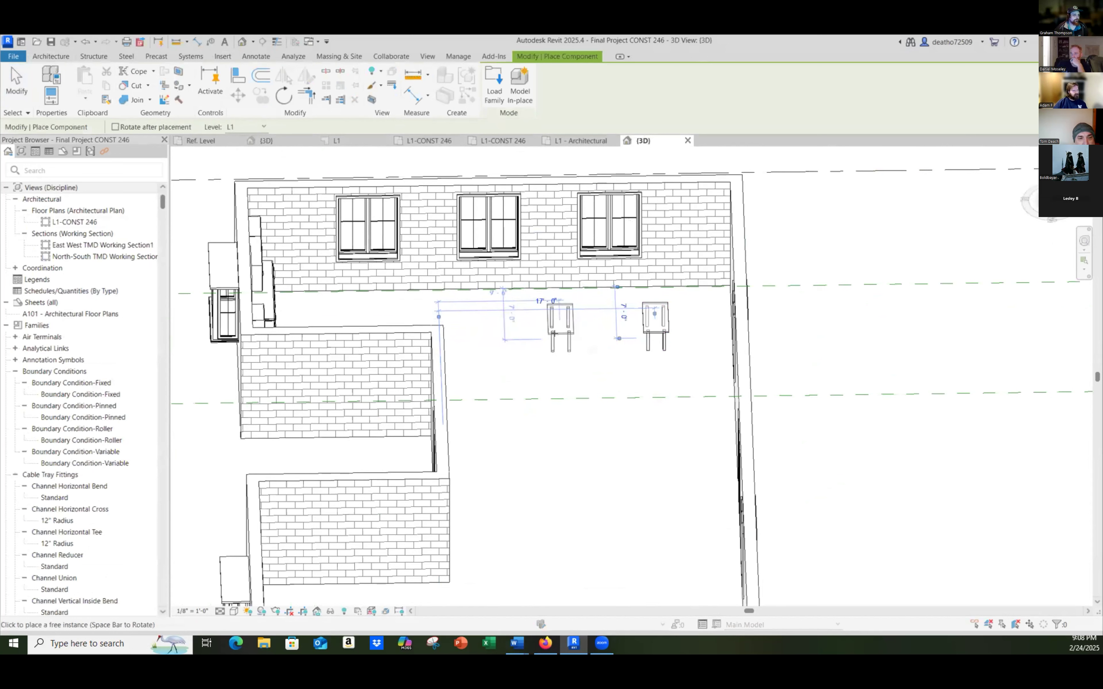
key(Escape)
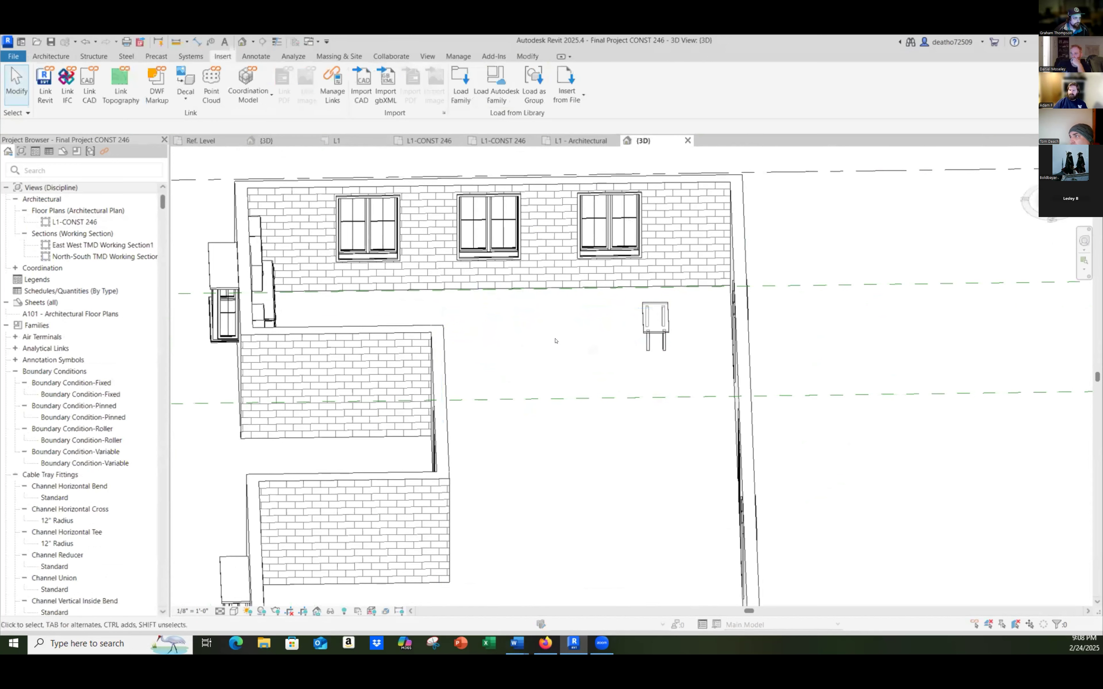
Step: Display the element properties and change the placed coffee table's type to Dining Table
click(662, 312)
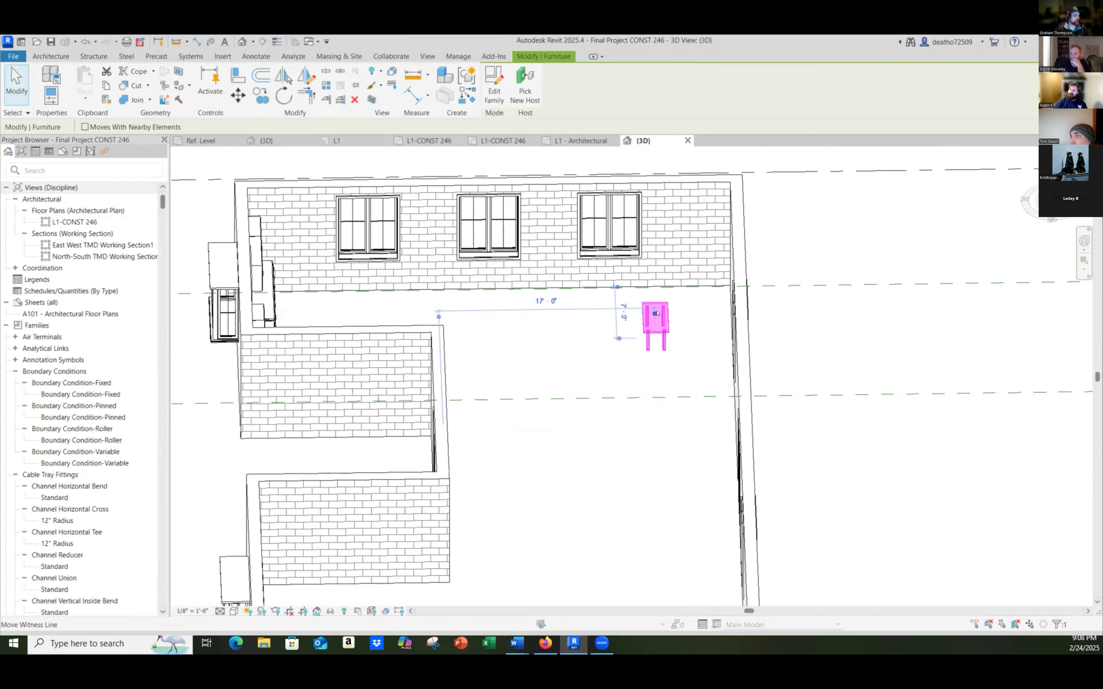
click(592, 380)
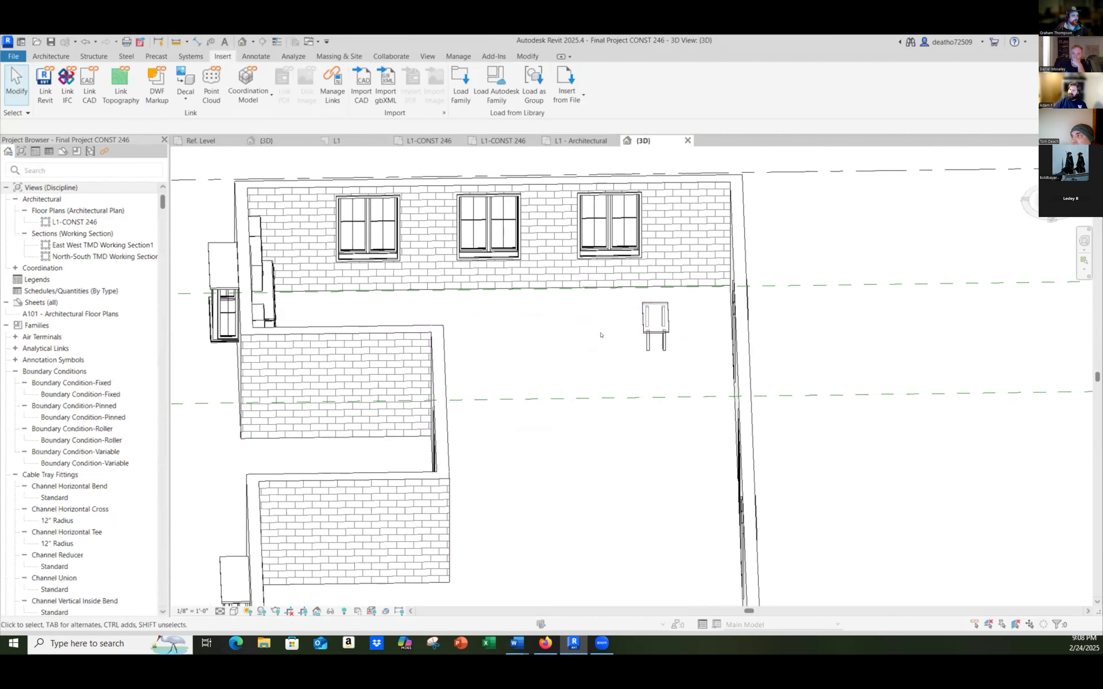
right_click(600, 339)
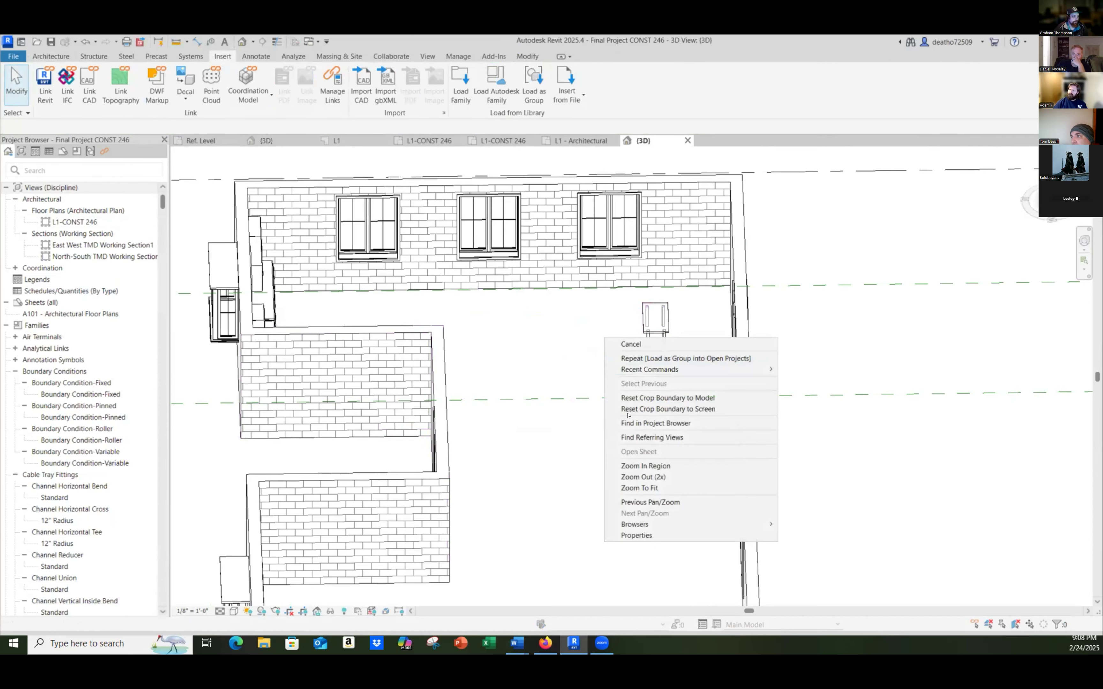
click(638, 534)
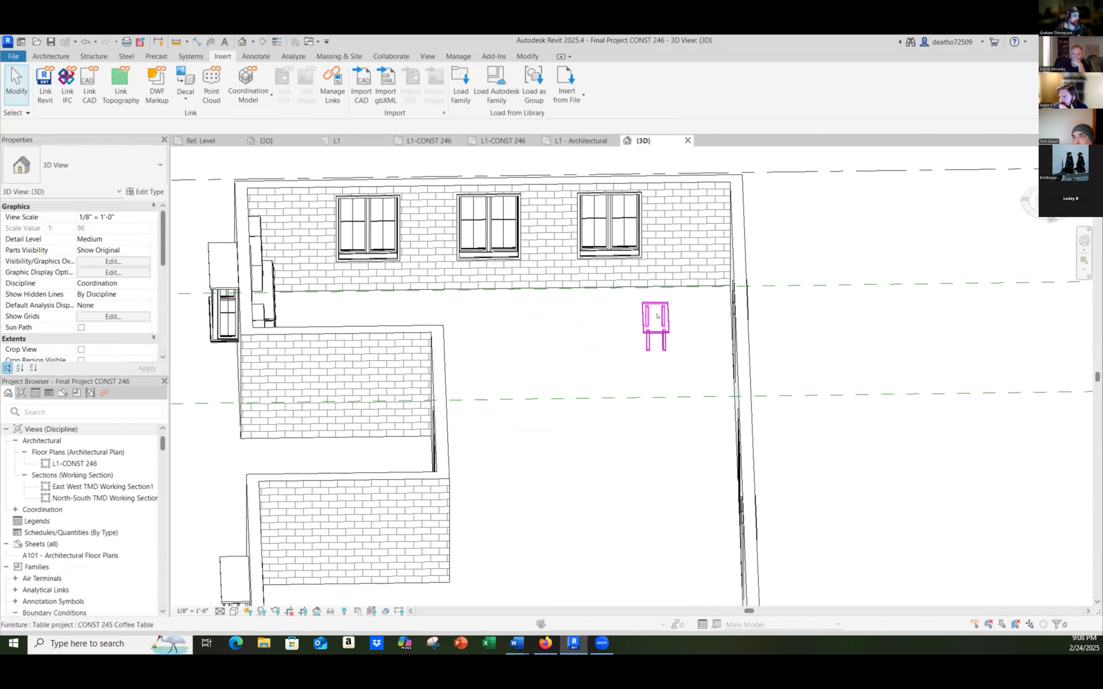
click(665, 305)
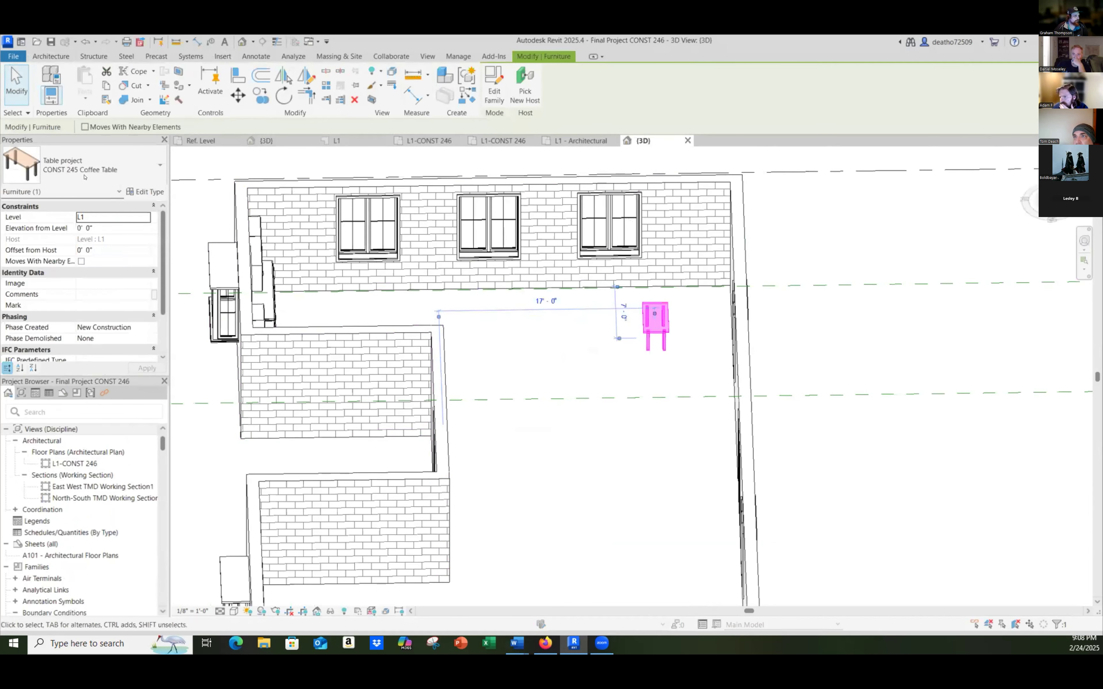
click(77, 178)
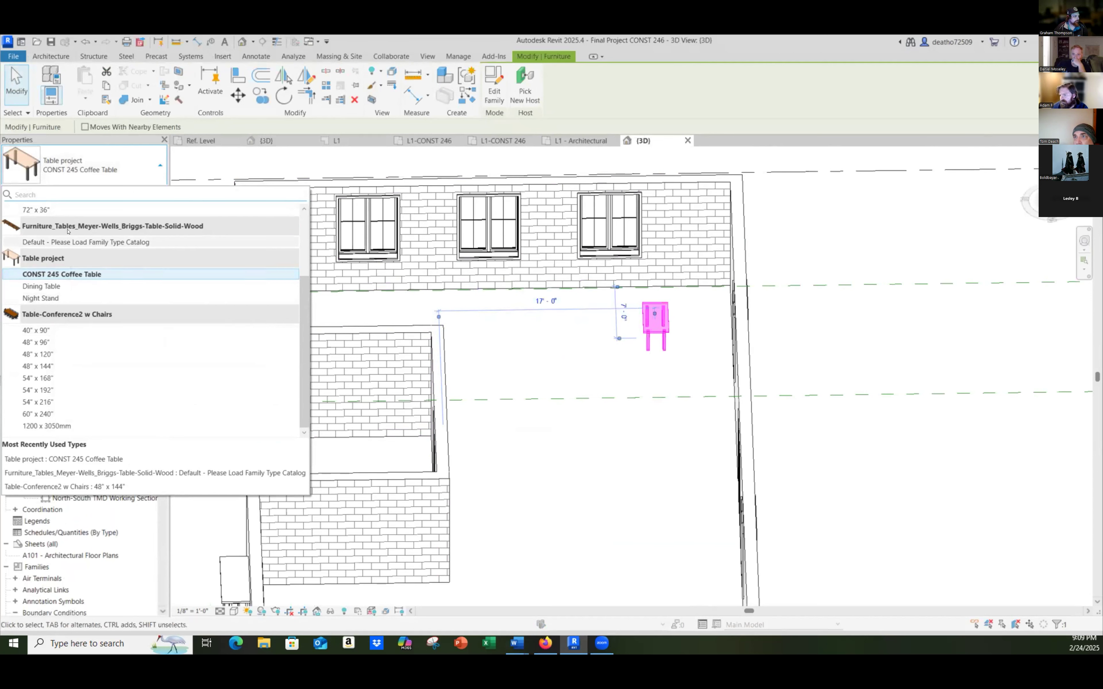
click(55, 286)
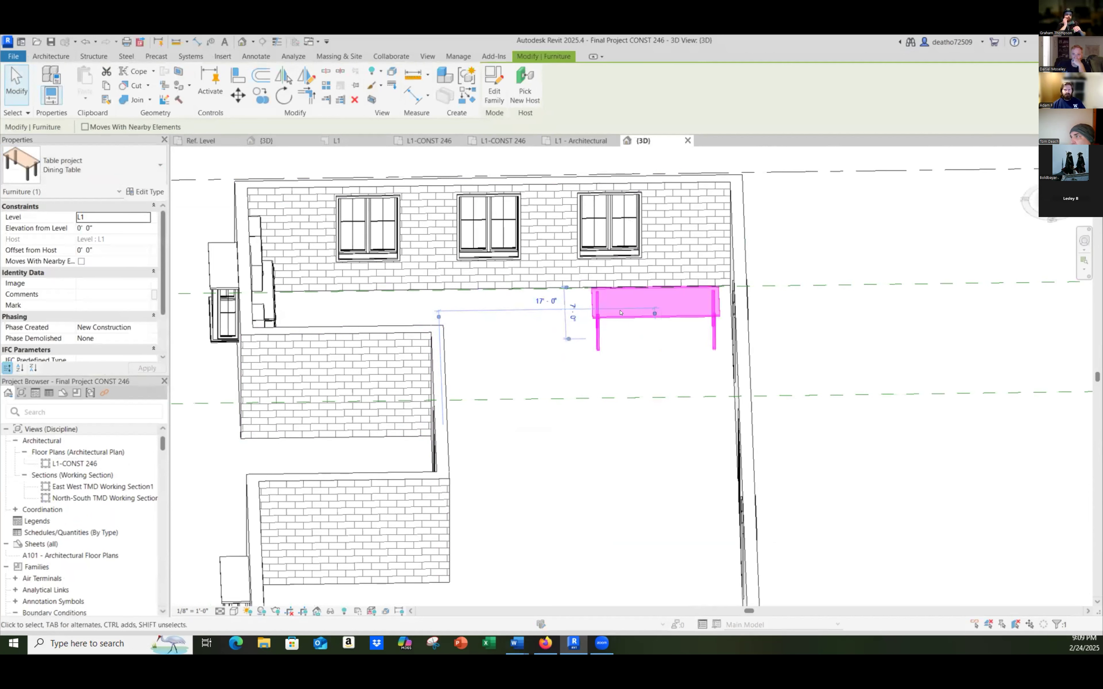
click(542, 369)
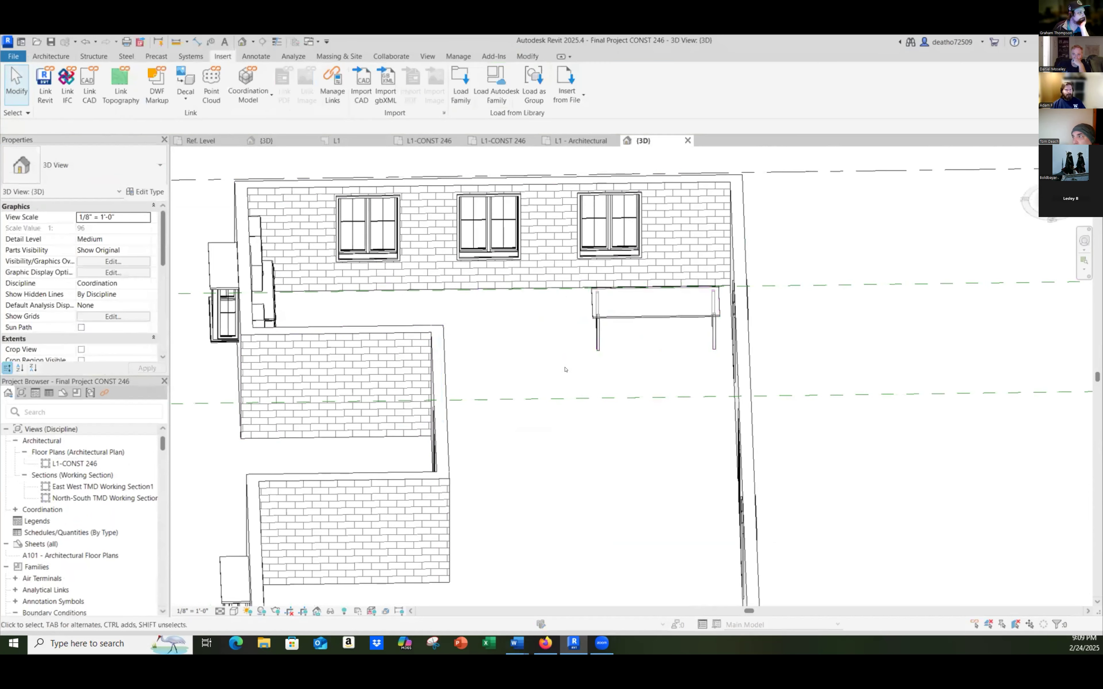
click(617, 329)
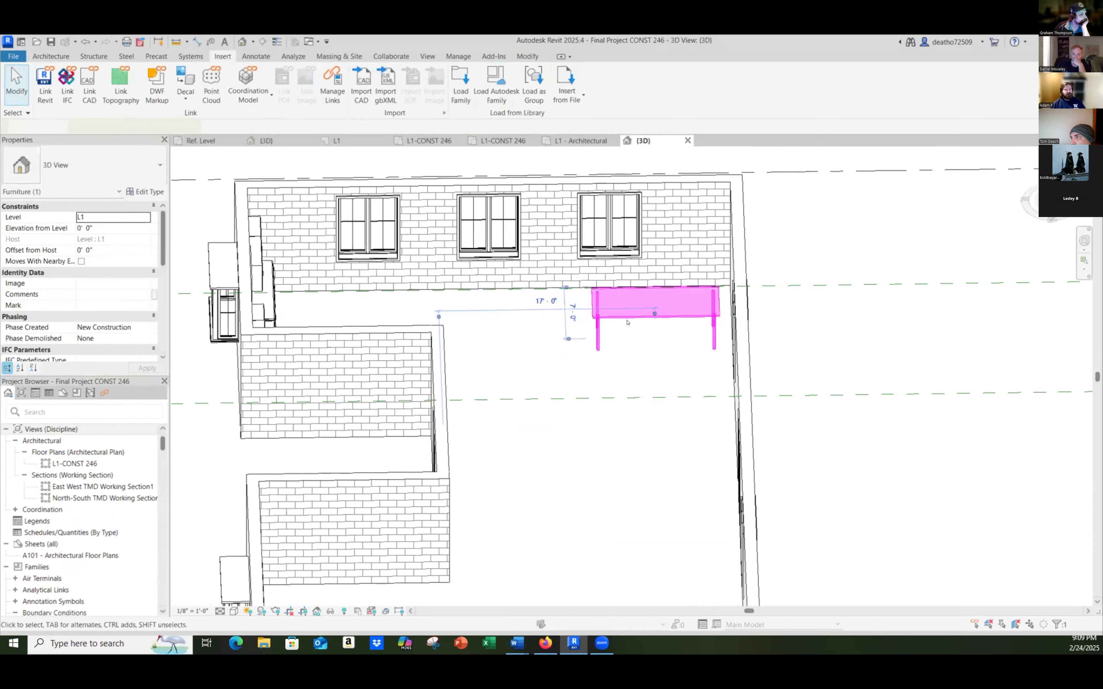
click(628, 350)
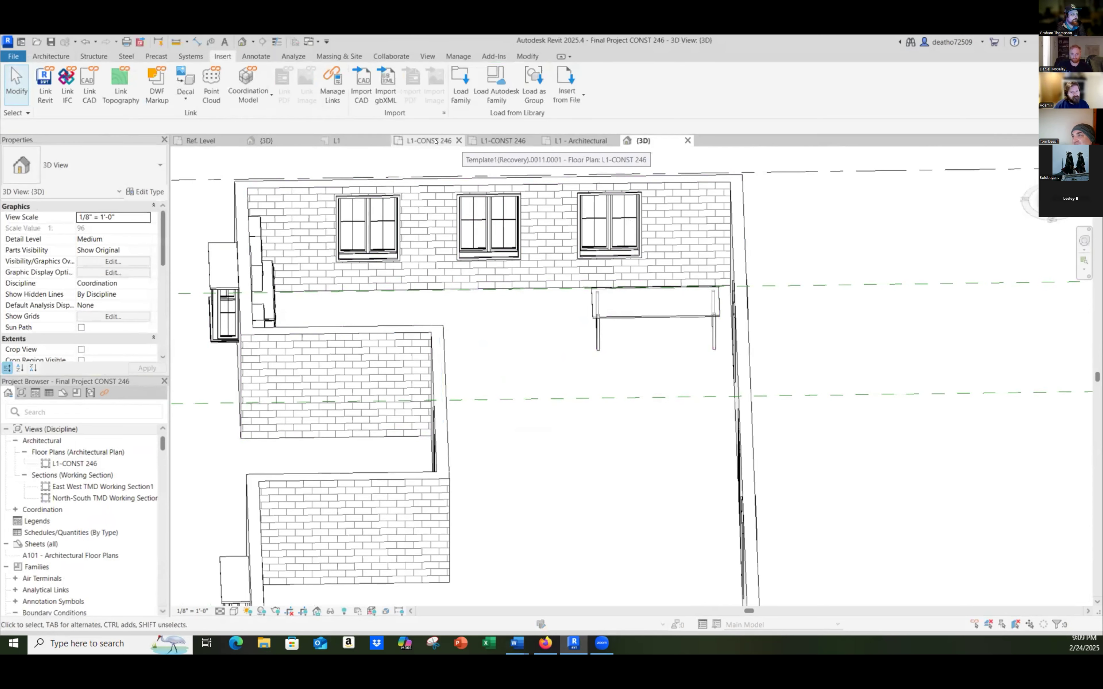
click(206, 142)
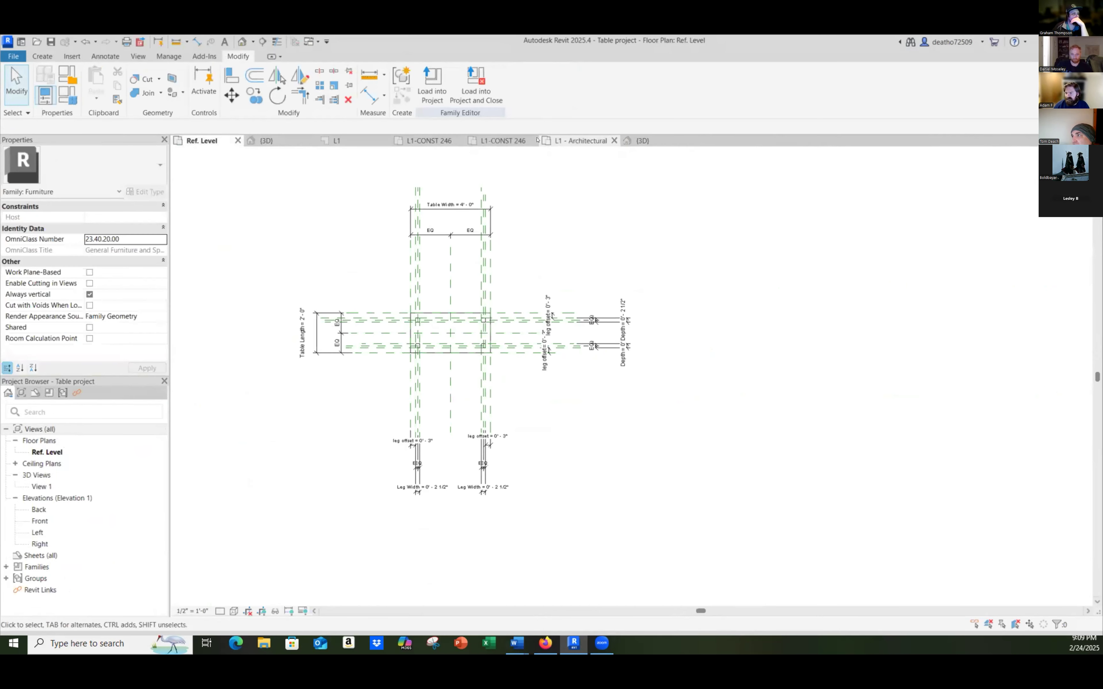
click(518, 141)
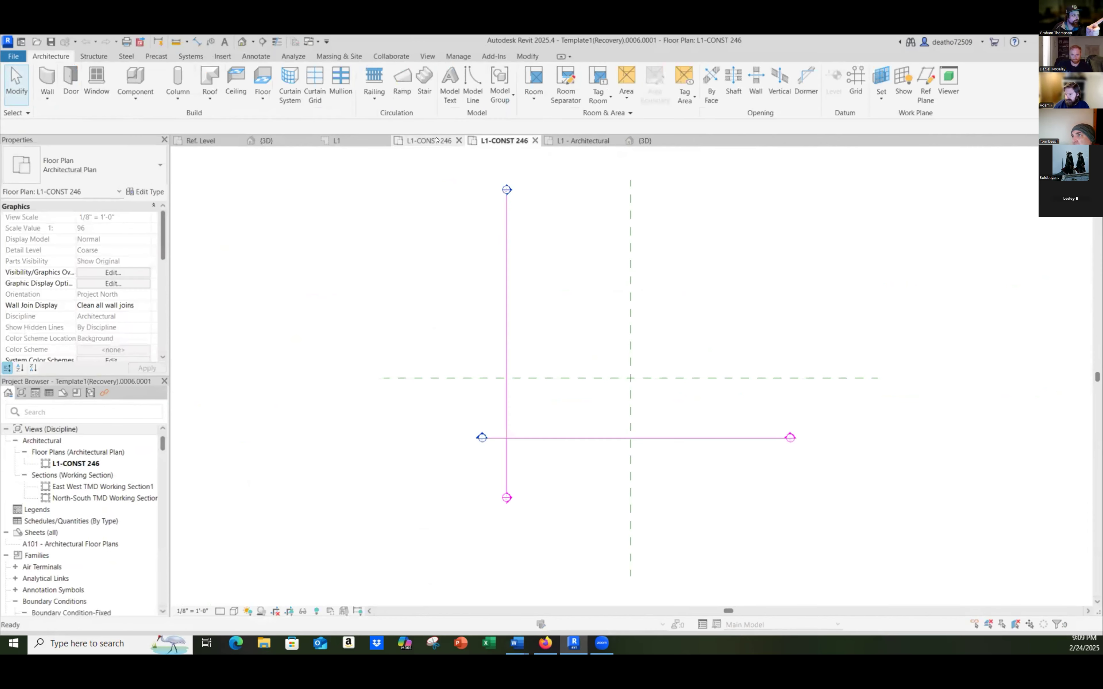
click(337, 140)
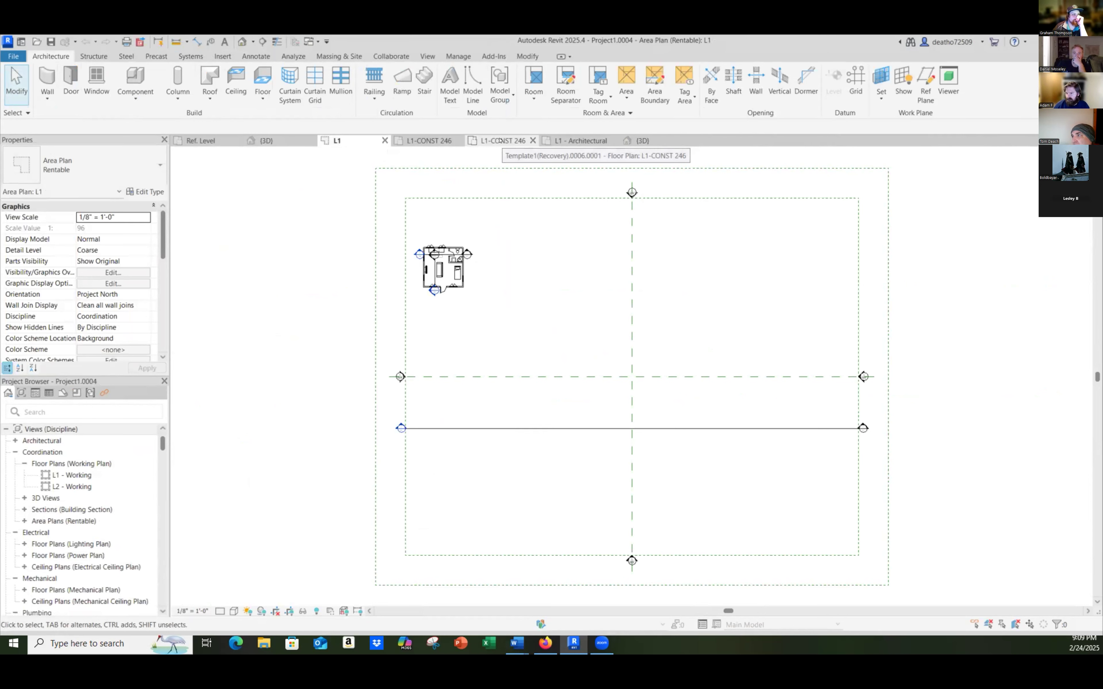
click(640, 140)
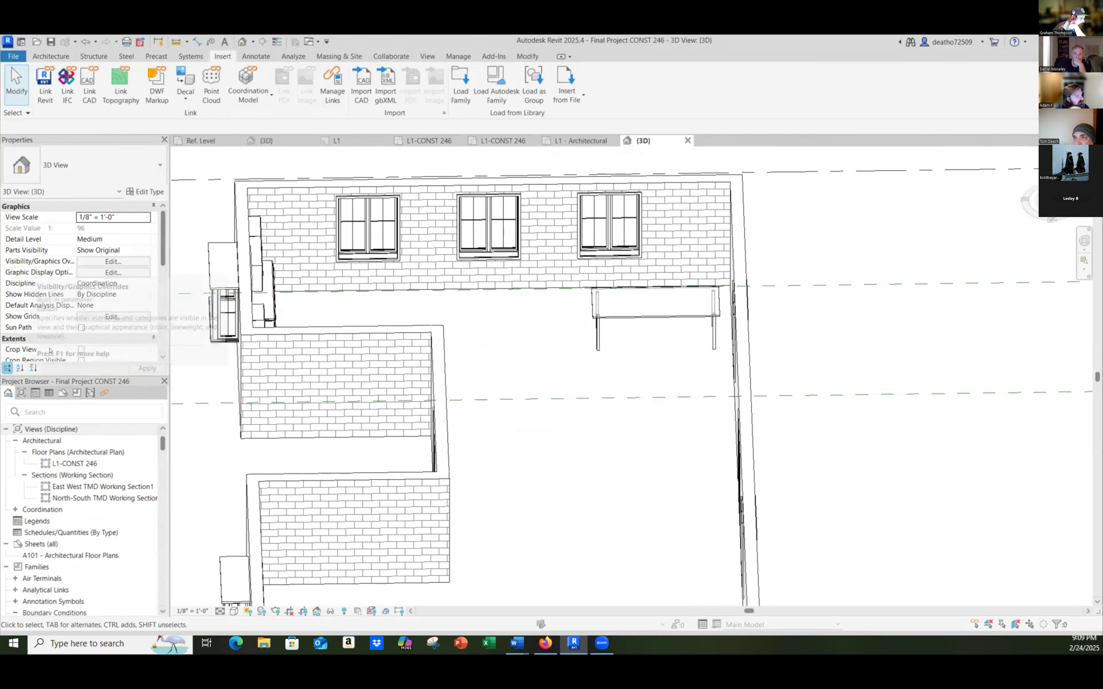
Step: Open the L1-CONST 246 floor plan of the final project and examine the dining table near the building corner
scroll(75, 536, down, 2)
scroll(73, 524, up, 2)
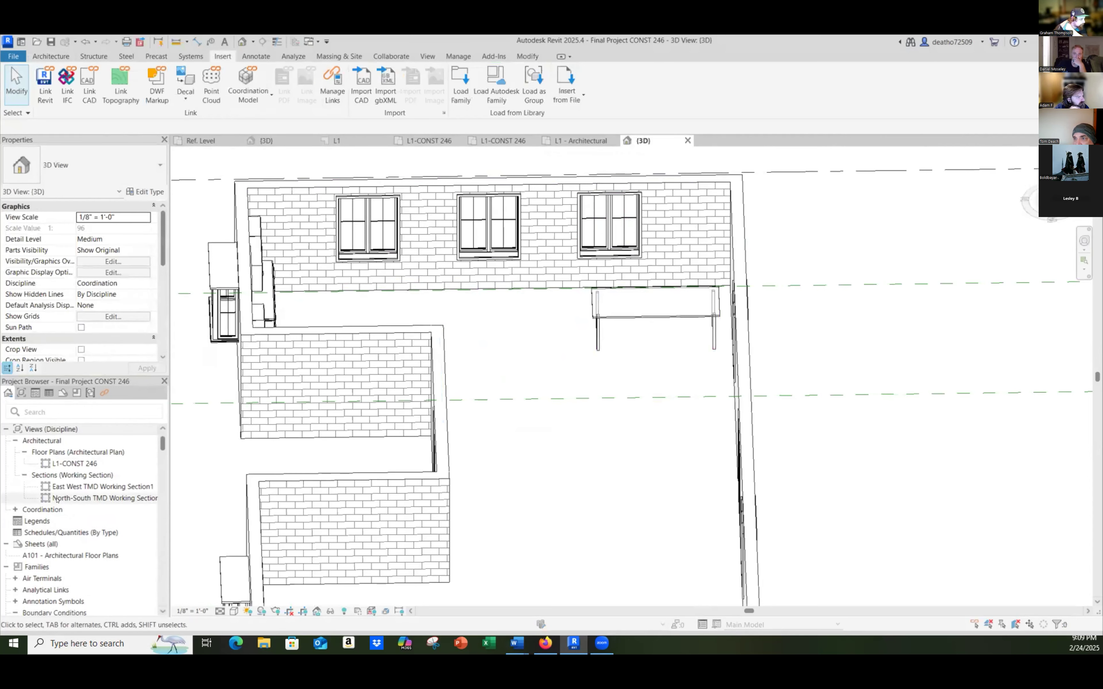
click(67, 463)
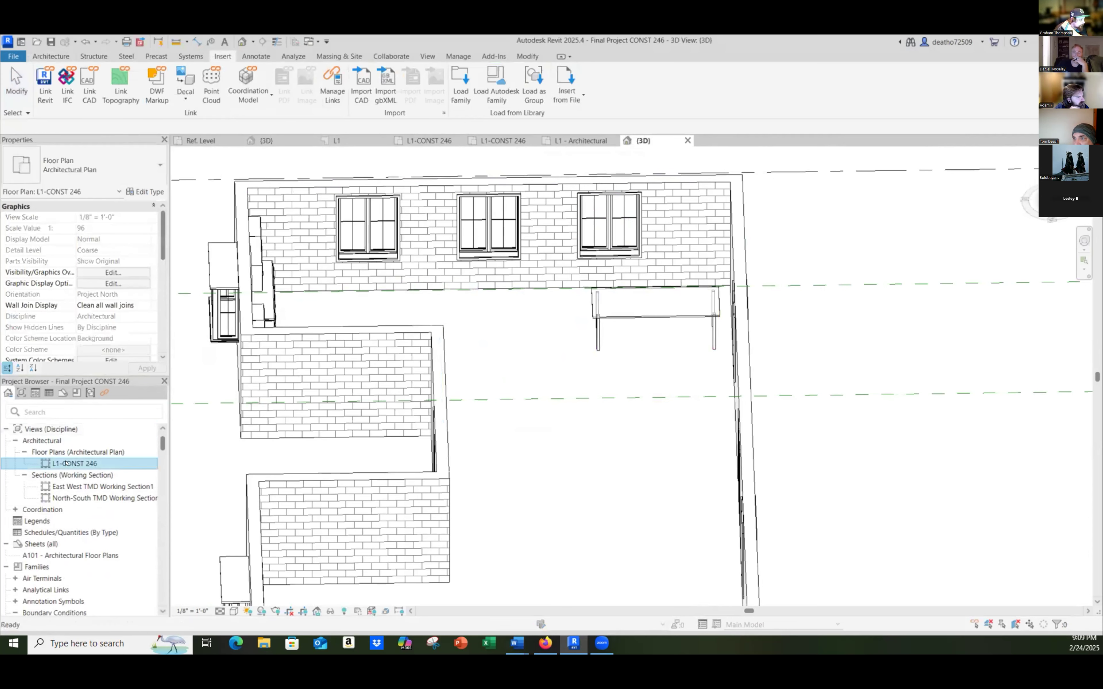
click(67, 463)
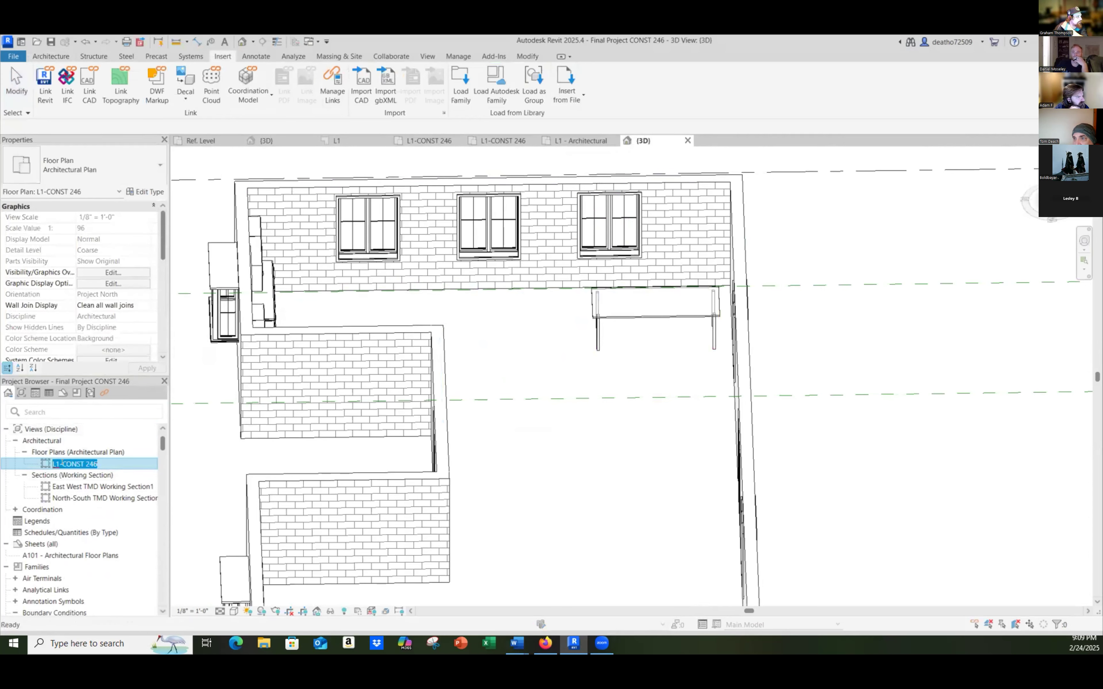
click(107, 463)
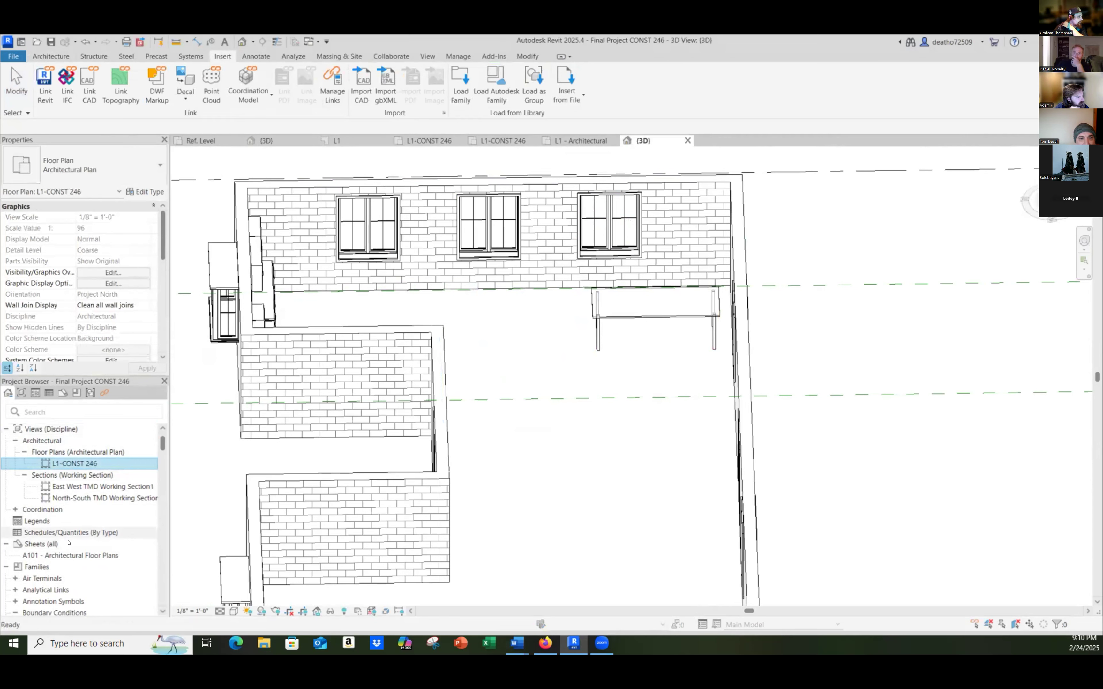
click(200, 506)
double_click(60, 463)
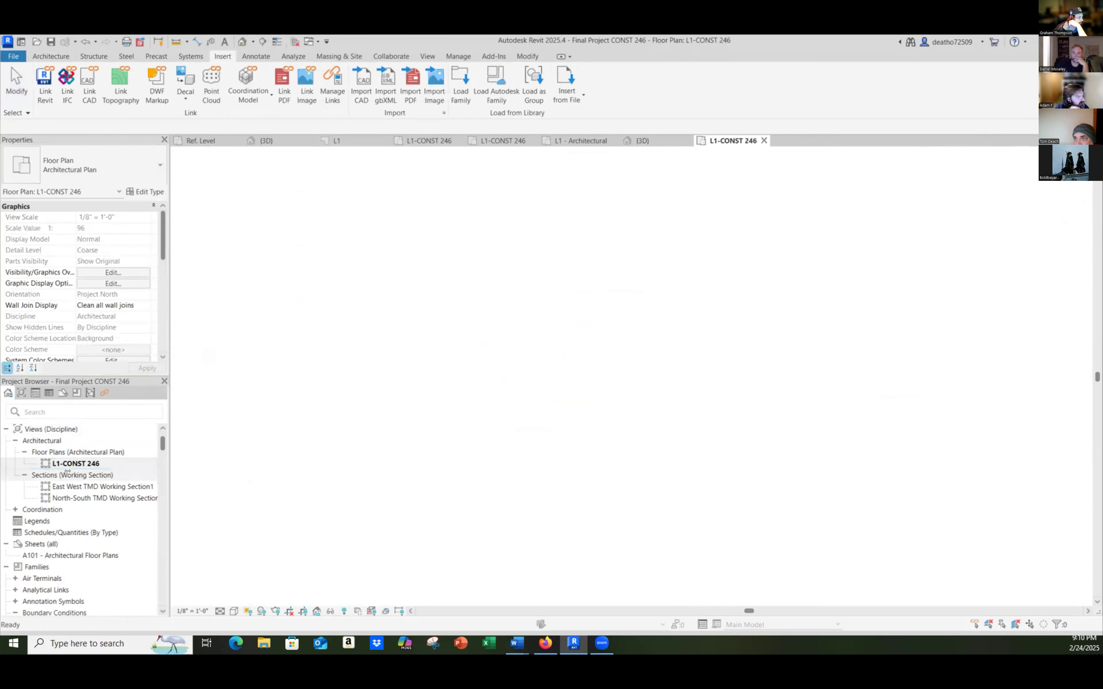
scroll(721, 313, up, 5)
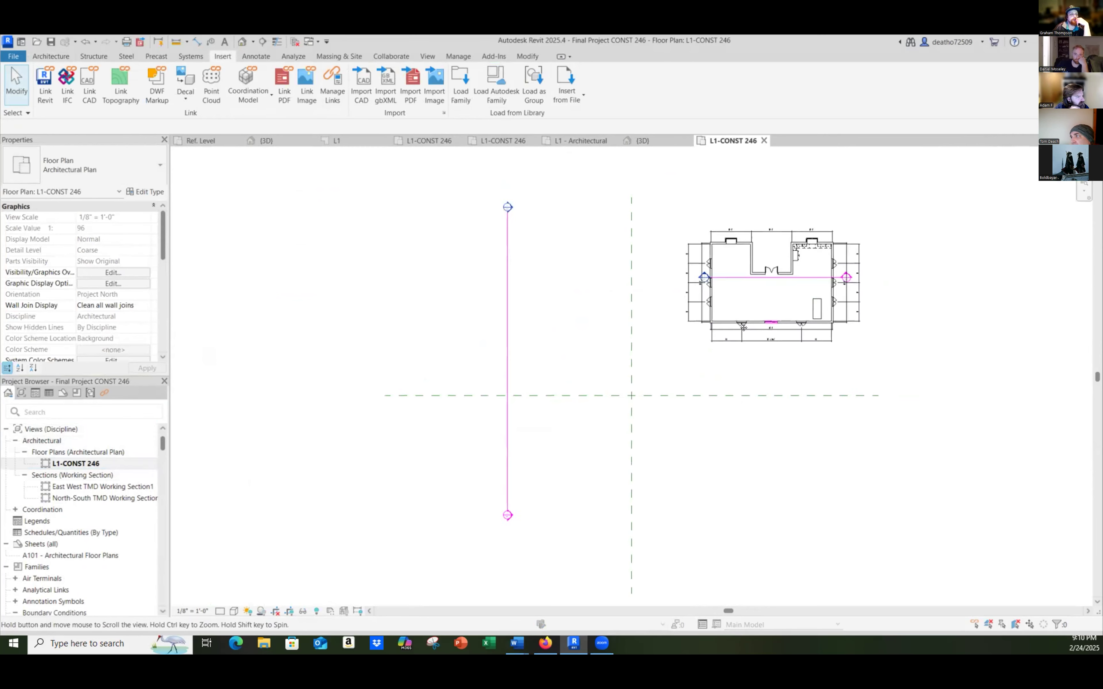
scroll(460, 334, up, 2)
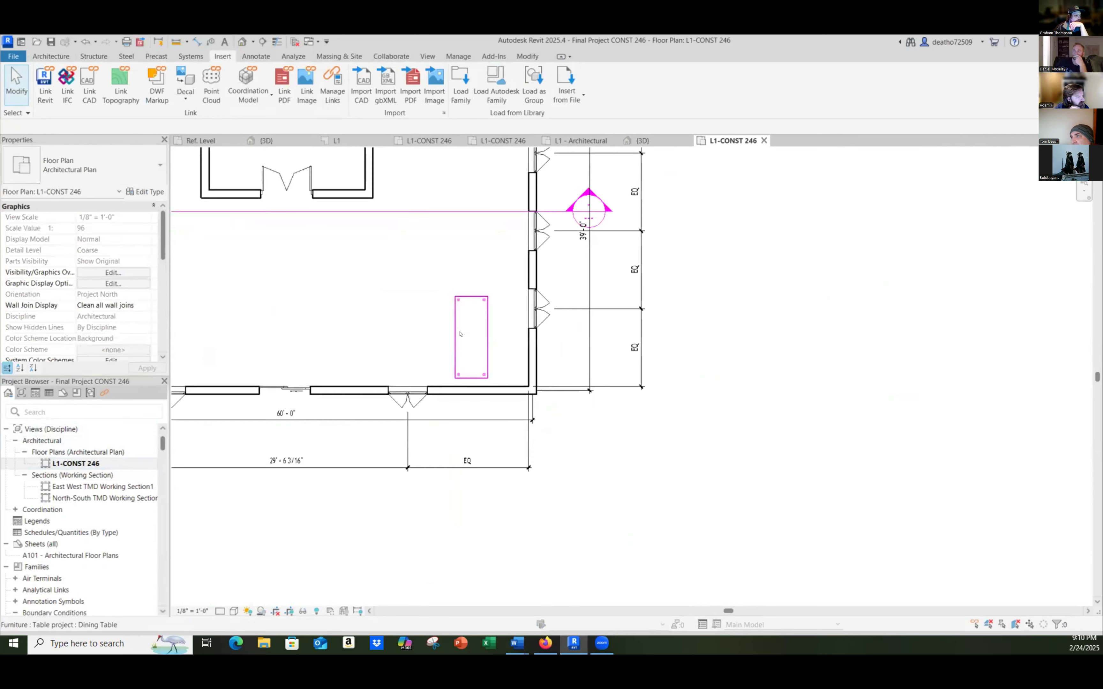
scroll(455, 335, up, 3)
scroll(380, 397, down, 1)
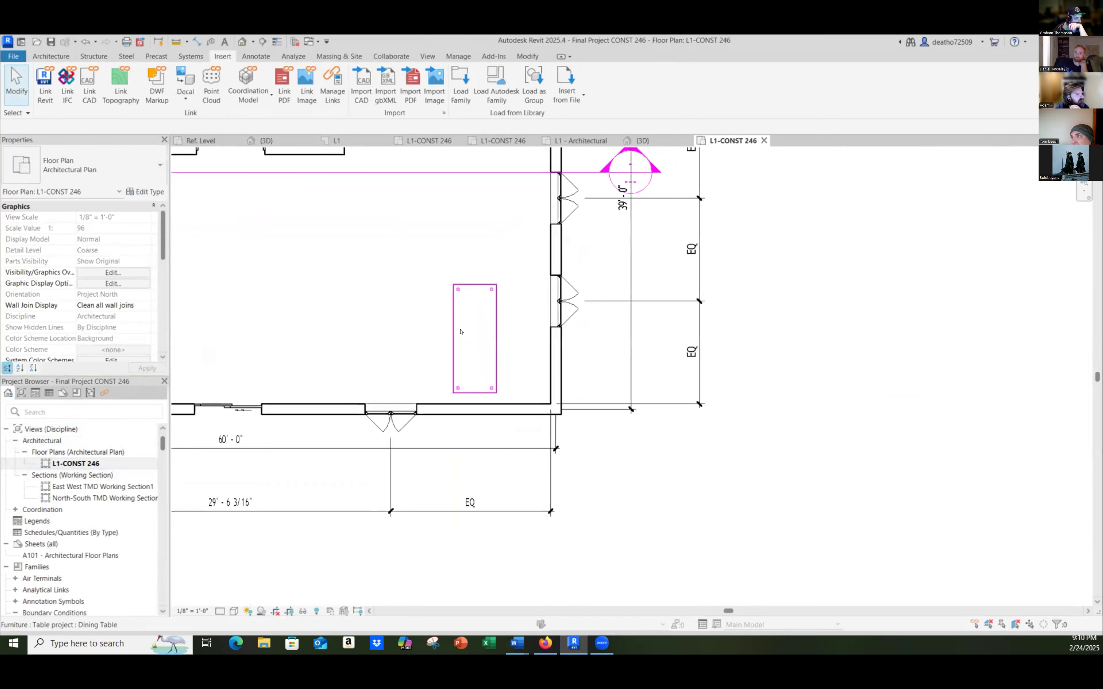
scroll(380, 397, up, 3)
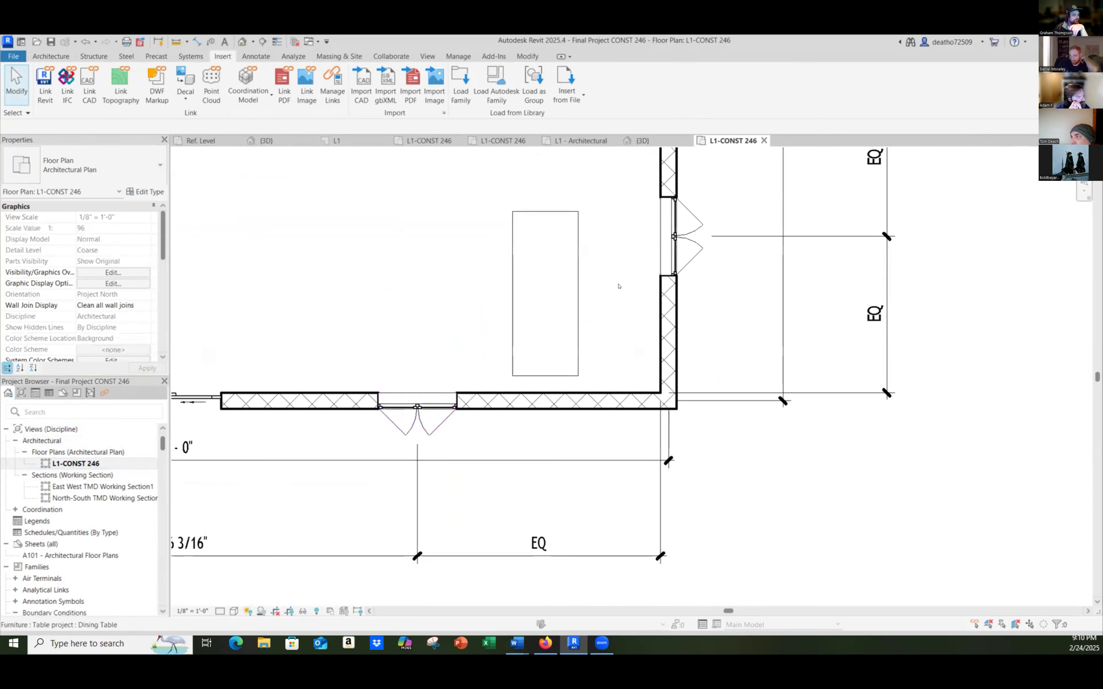